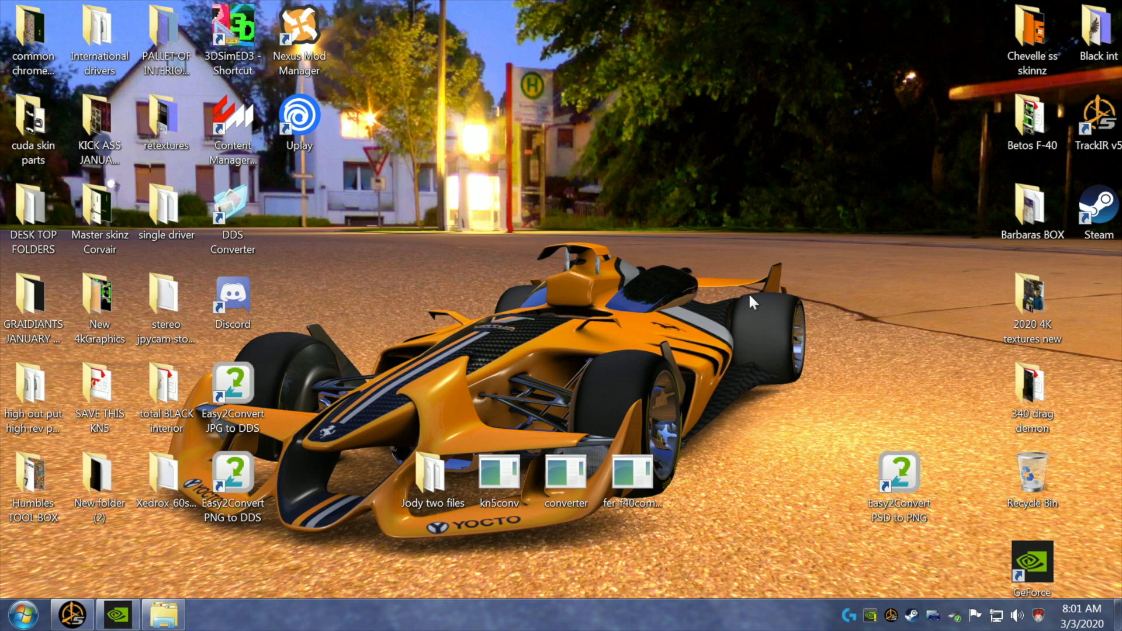
- Open the materials folder of the ferrari_f40_comp_squonkies_SS car in the Assetto Corsa cars directory in Windows Explorer
{"action": "left_click", "coordinate": [163, 615]}
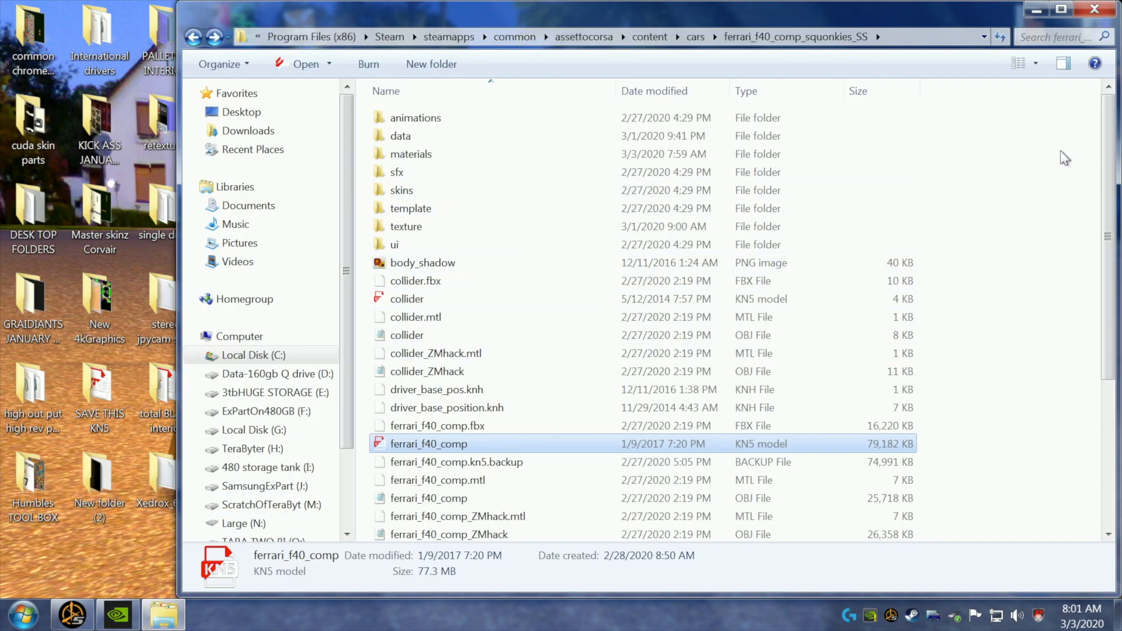
{"action": "left_click", "coordinate": [195, 36]}
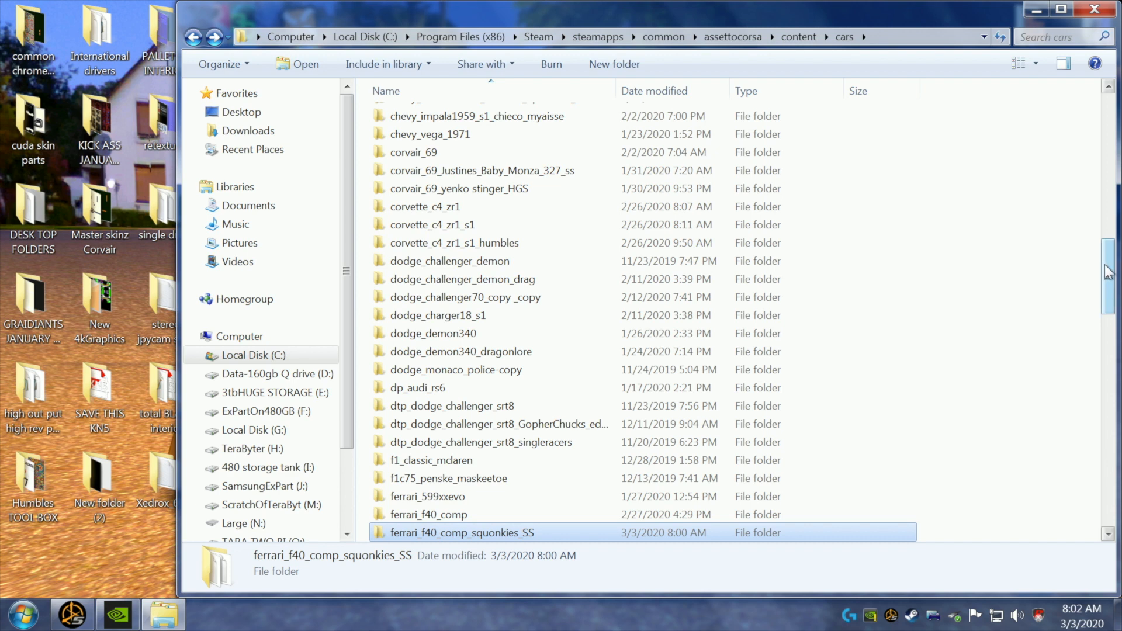
{"action": "scroll", "coordinate": [1087, 275], "scroll_direction": "down", "scroll_amount": 3}
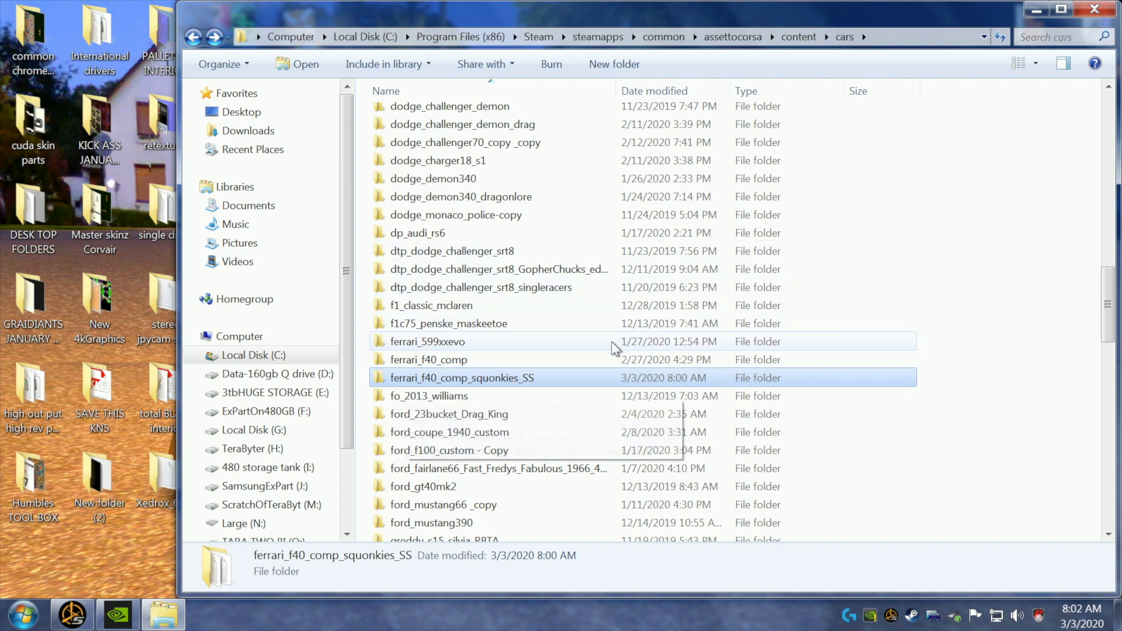
{"action": "double_click", "coordinate": [506, 378]}
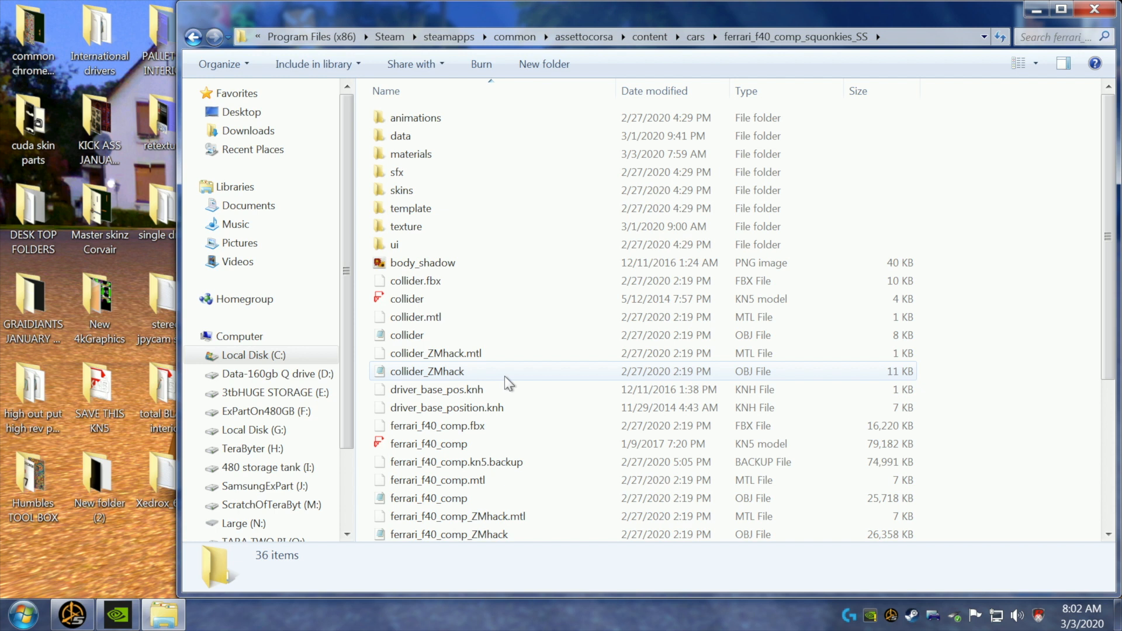
{"action": "double_click", "coordinate": [433, 153]}
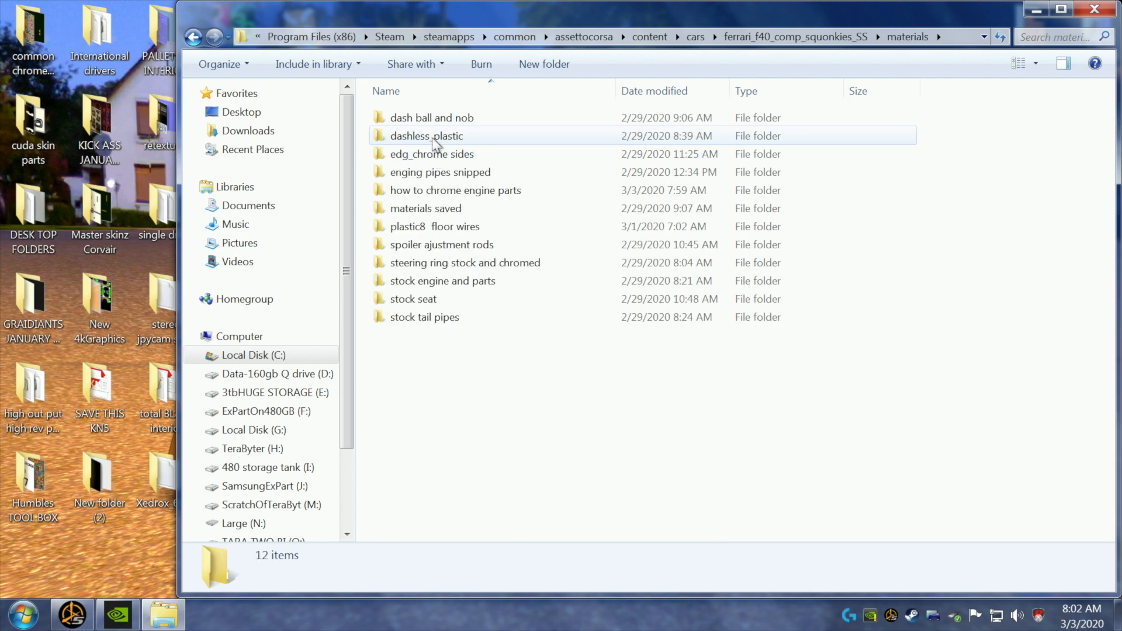
- Check the contents of the "stock engine and parts", "just pipes" and "how to chrome engine parts" folders, and minimize the file window
{"action": "double_click", "coordinate": [439, 284]}
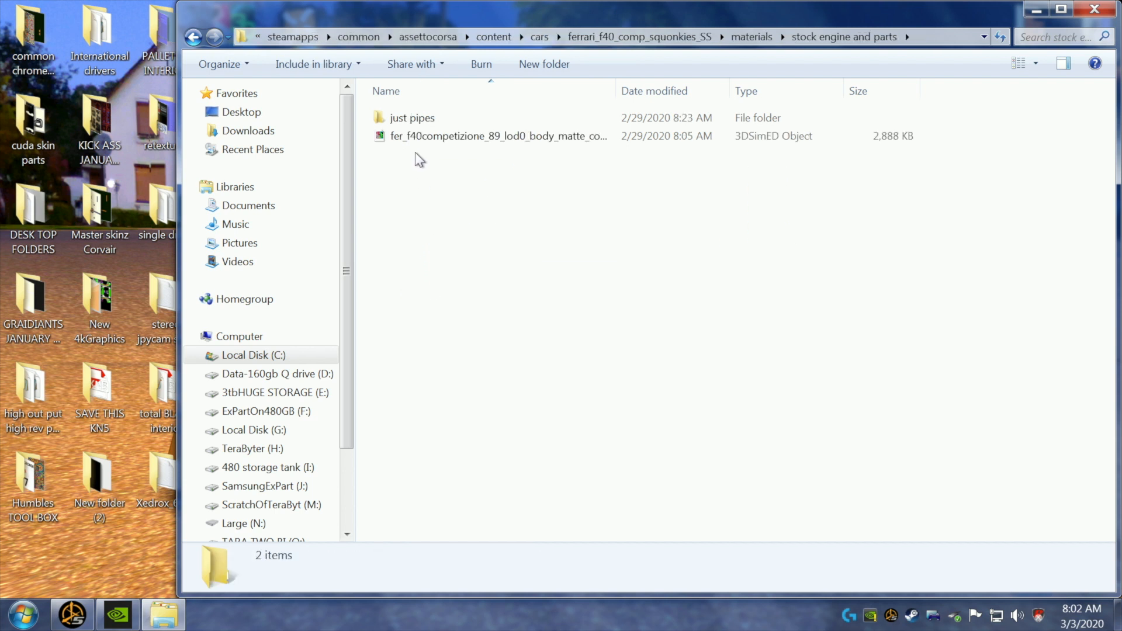
{"action": "double_click", "coordinate": [414, 119]}
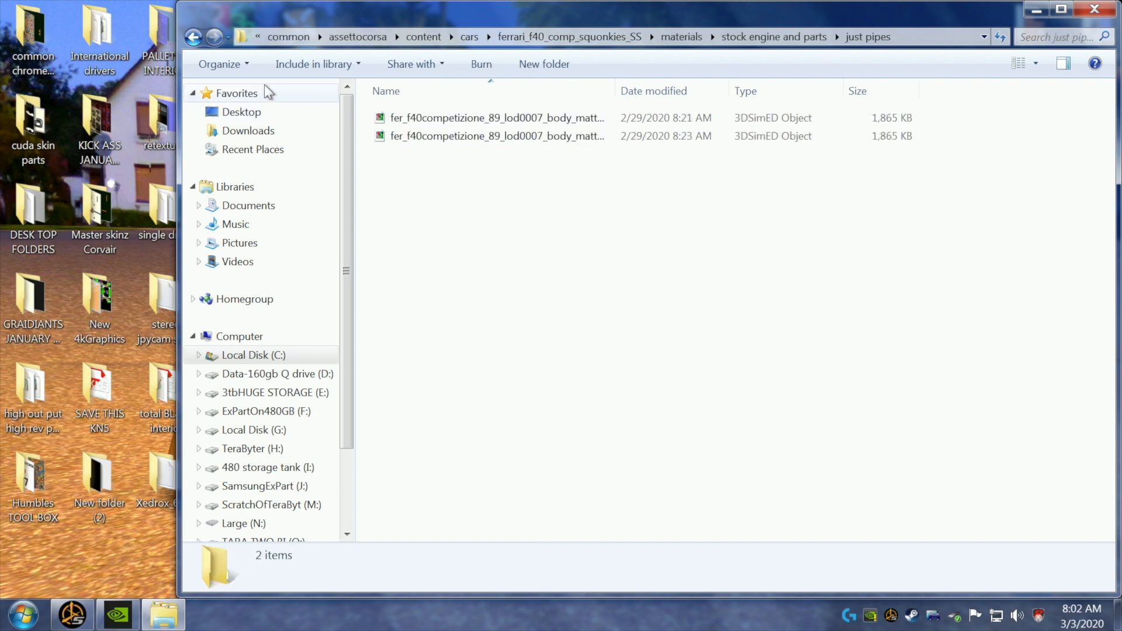
{"action": "left_click", "coordinate": [193, 38]}
{"action": "left_click", "coordinate": [193, 38]}
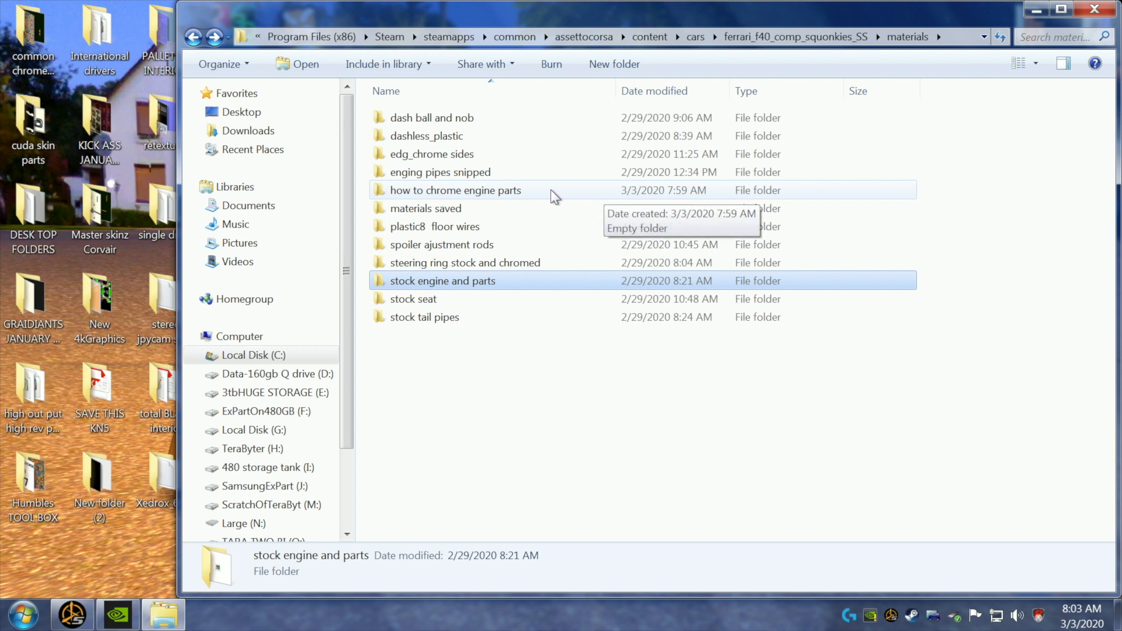
{"action": "double_click", "coordinate": [496, 193]}
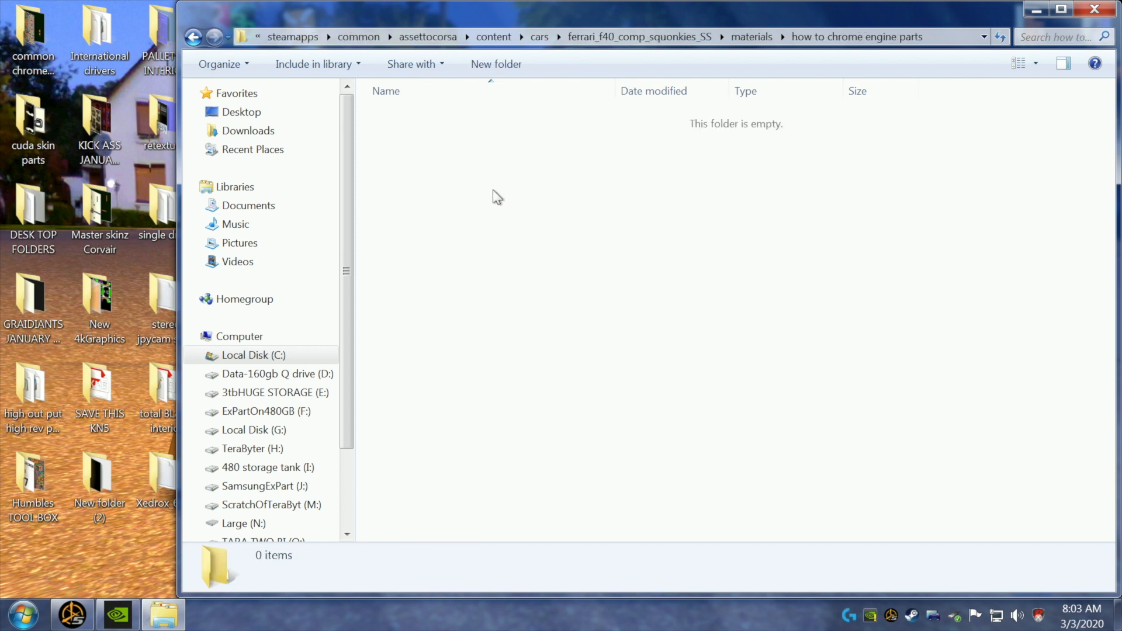
{"action": "left_click", "coordinate": [196, 39]}
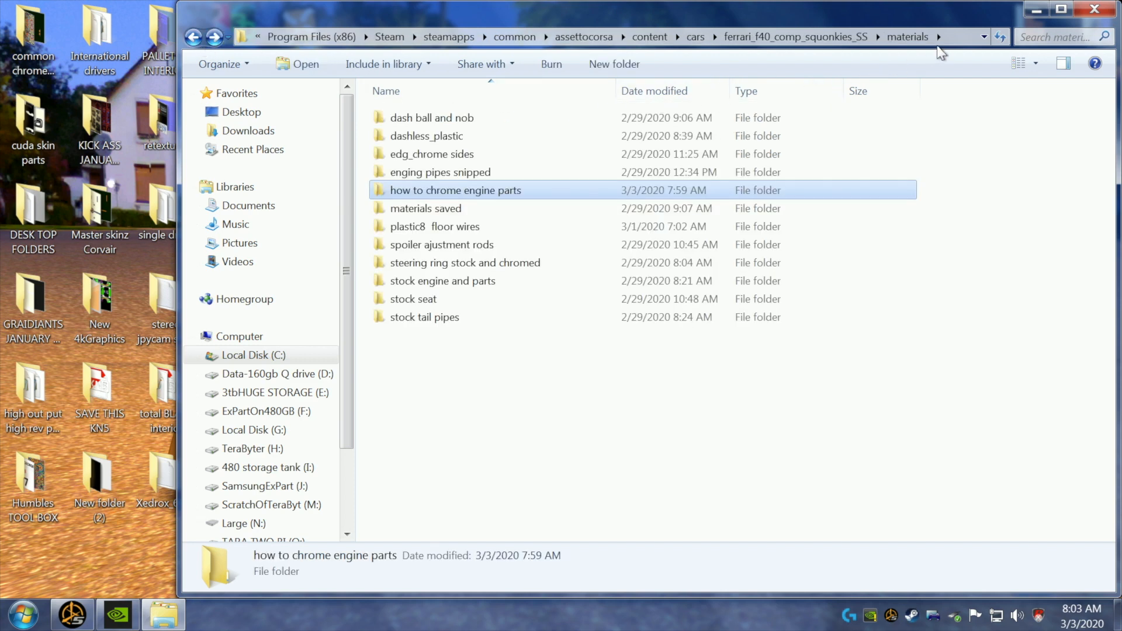
{"action": "left_click", "coordinate": [1036, 9]}
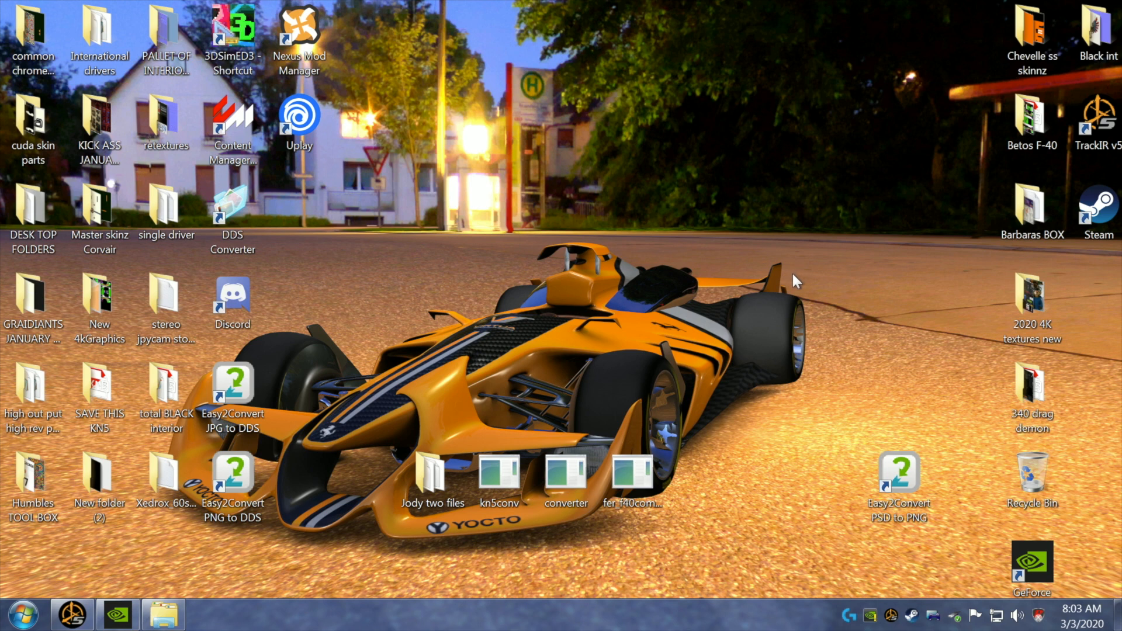
- Move the 3DSimED3 desktop shortcut beside the converter files and launch 3DSimED3
{"action": "left_click_drag", "start_coordinate": [250, 40], "coordinate": [704, 503]}
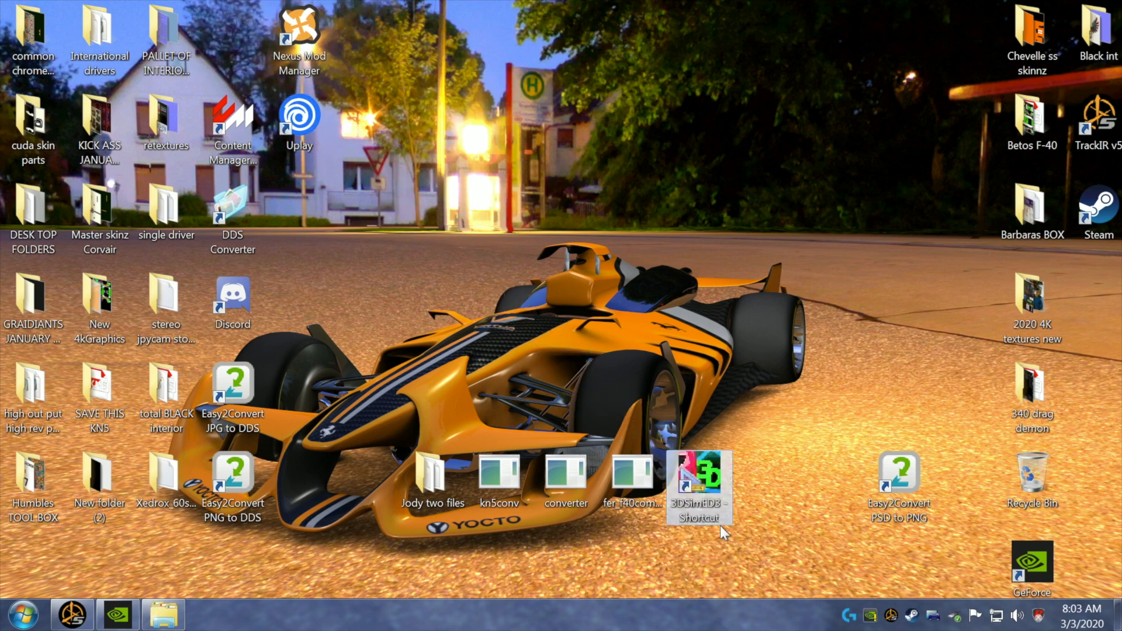
{"action": "left_click", "coordinate": [760, 458]}
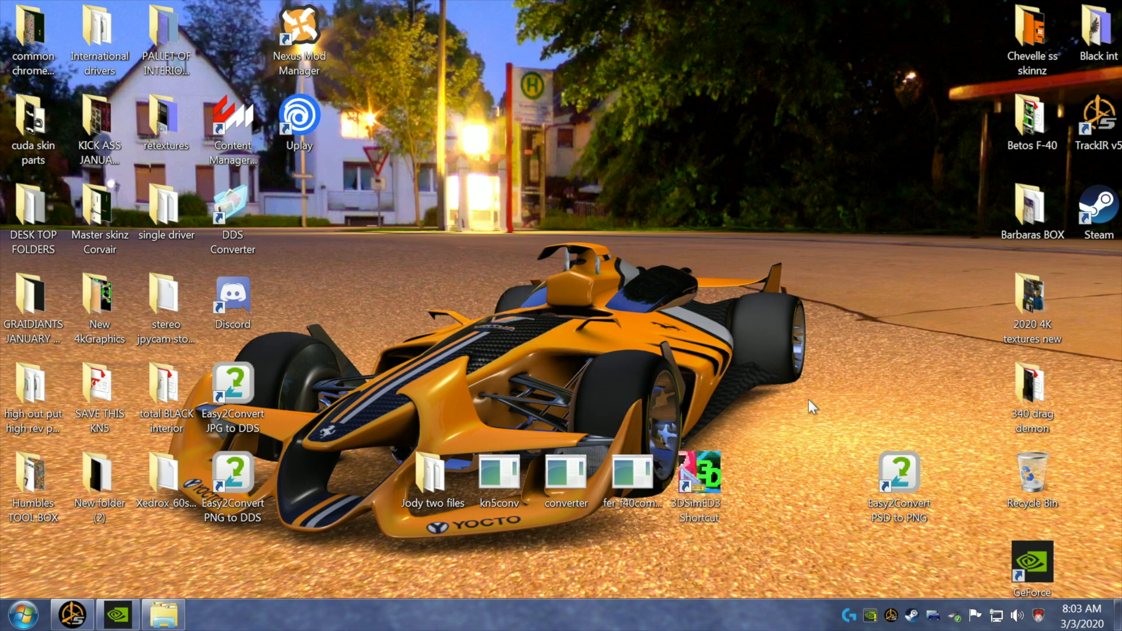
{"action": "double_click", "coordinate": [696, 485]}
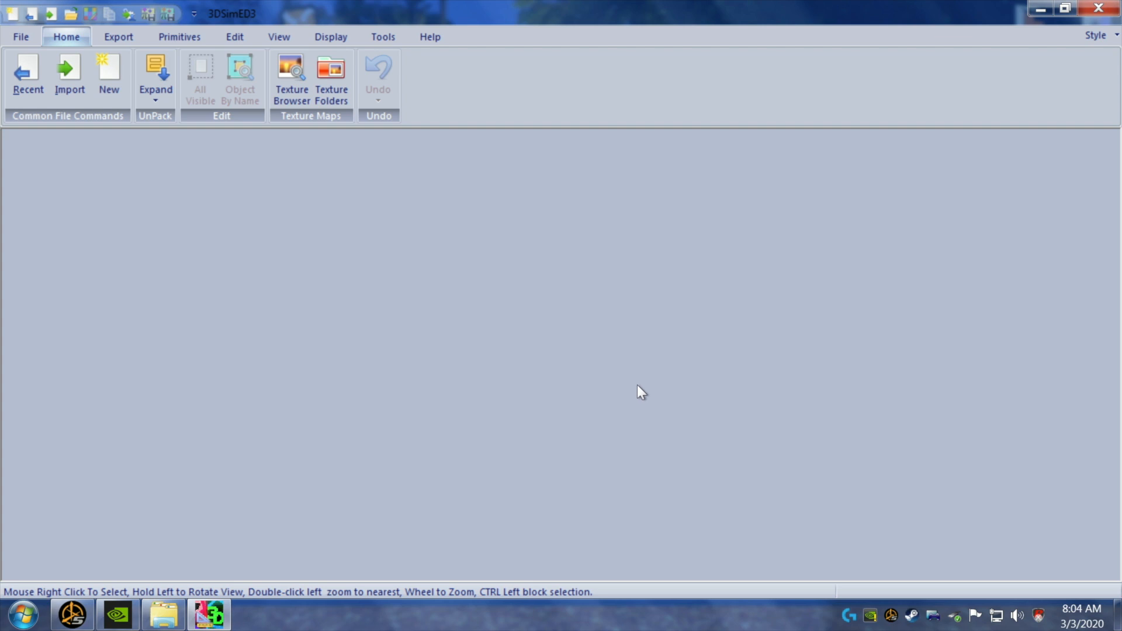
- Import the ferrari_f40_comp KN5 model from the ferrari_f40_comp_squonkies_SS car folder with the default import options
{"action": "left_click", "coordinate": [58, 79]}
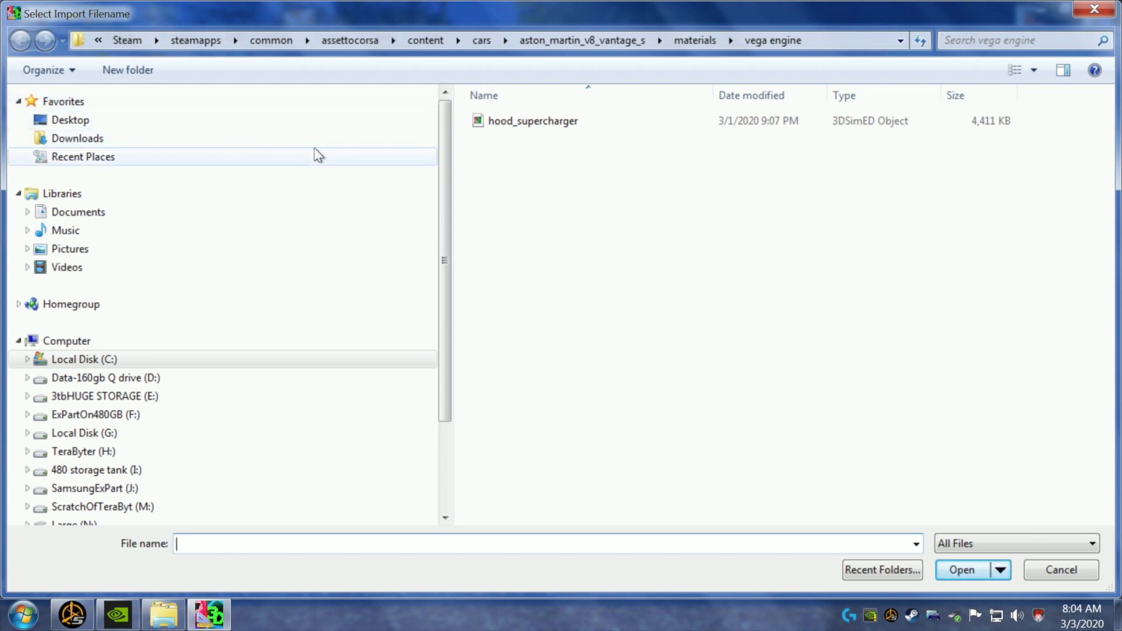
{"action": "left_click", "coordinate": [488, 40]}
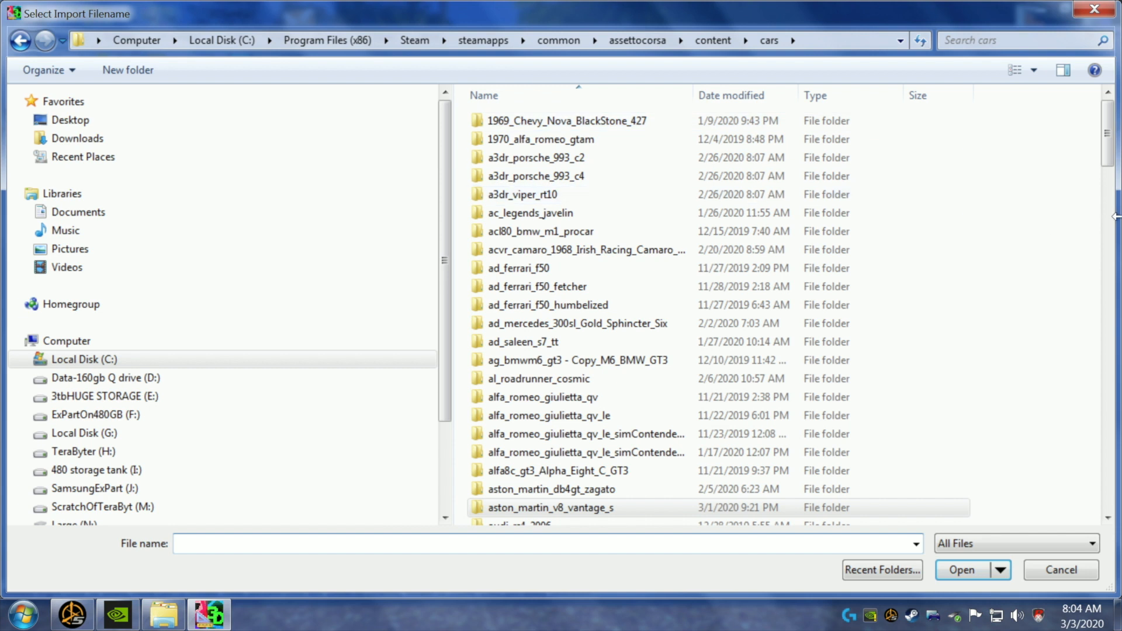
{"action": "left_click_drag", "start_coordinate": [1107, 145], "coordinate": [1109, 218]}
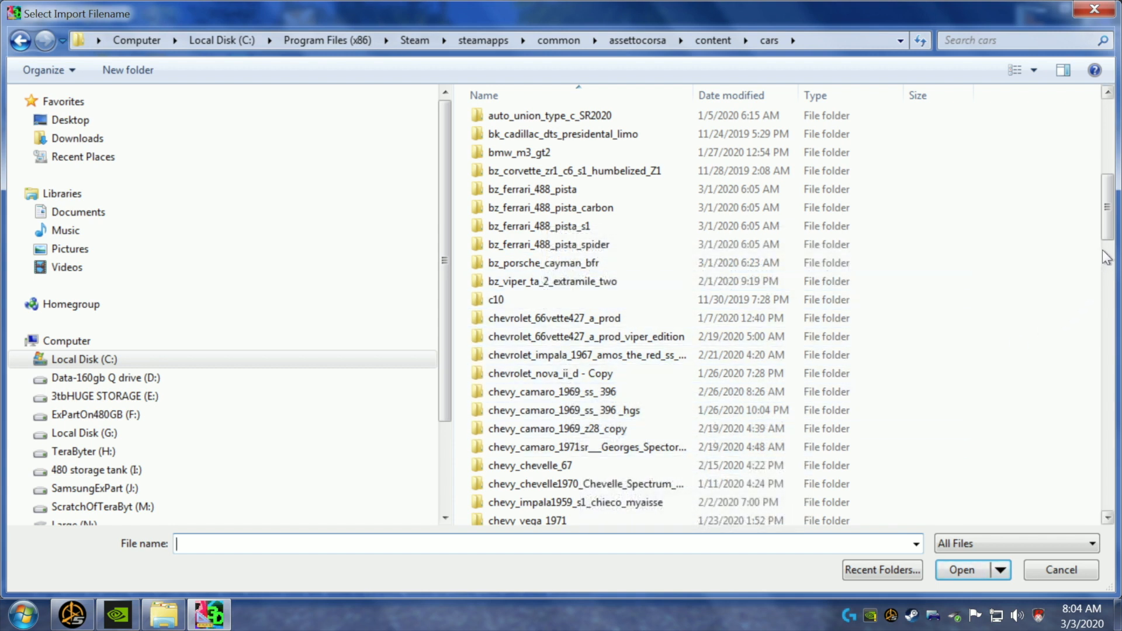
{"action": "left_click_drag", "start_coordinate": [1107, 237], "coordinate": [1106, 326]}
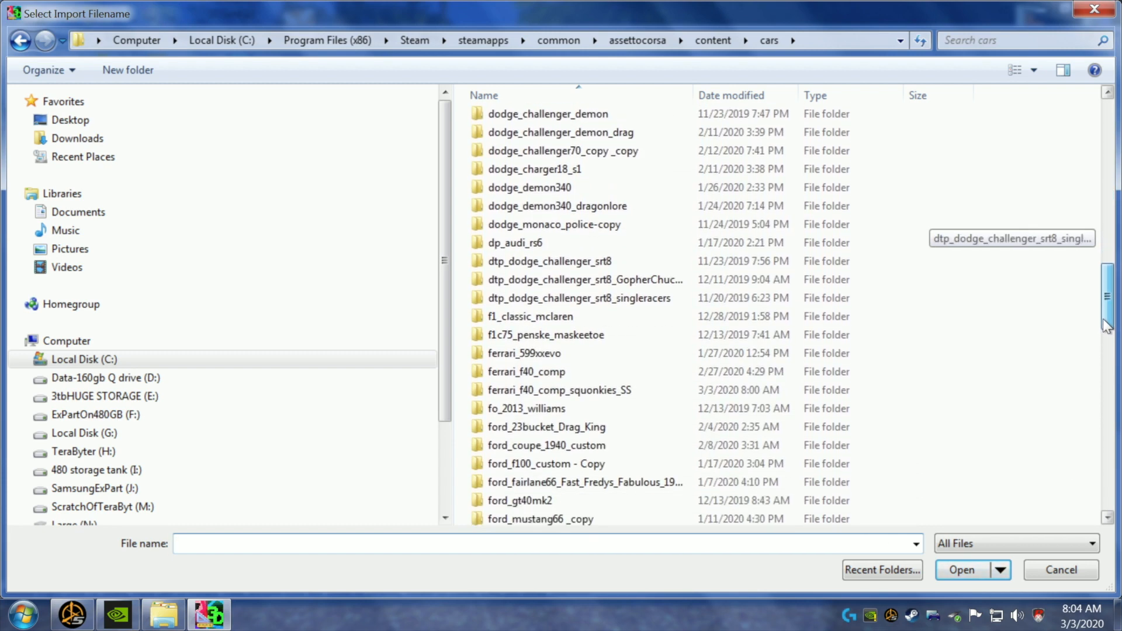
{"action": "double_click", "coordinate": [530, 390]}
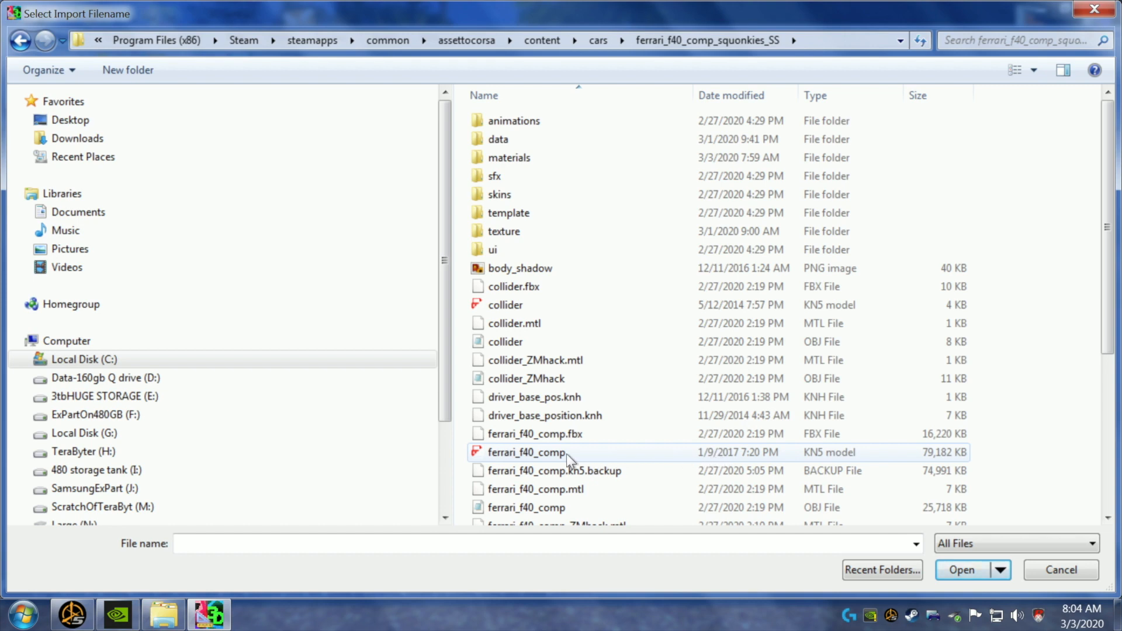
{"action": "double_click", "coordinate": [548, 455]}
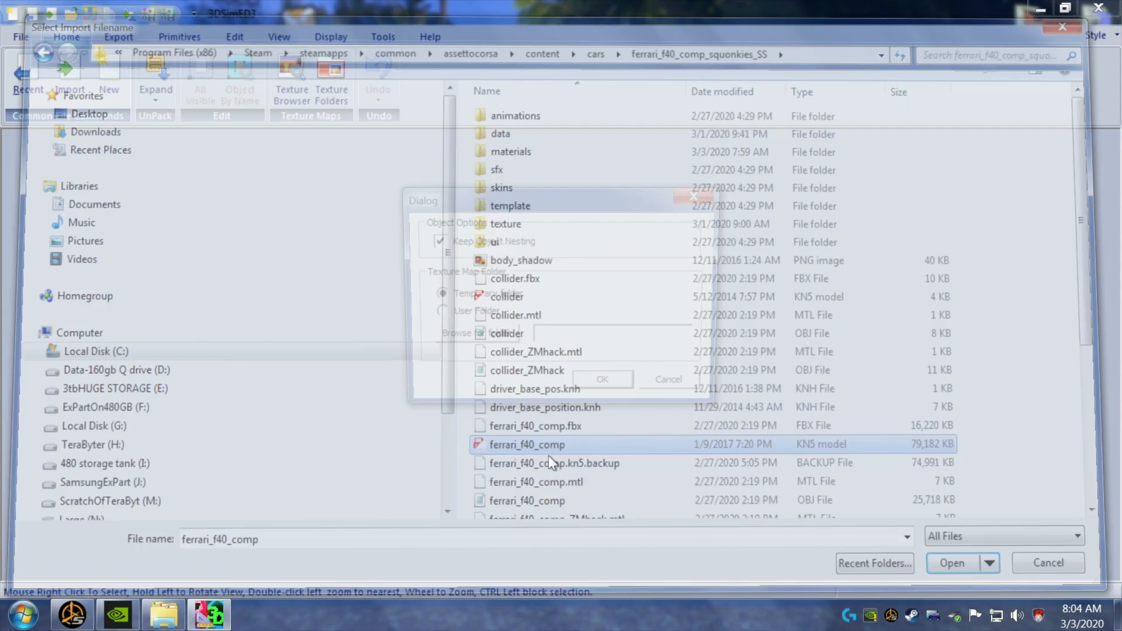
{"action": "left_click", "coordinate": [602, 387]}
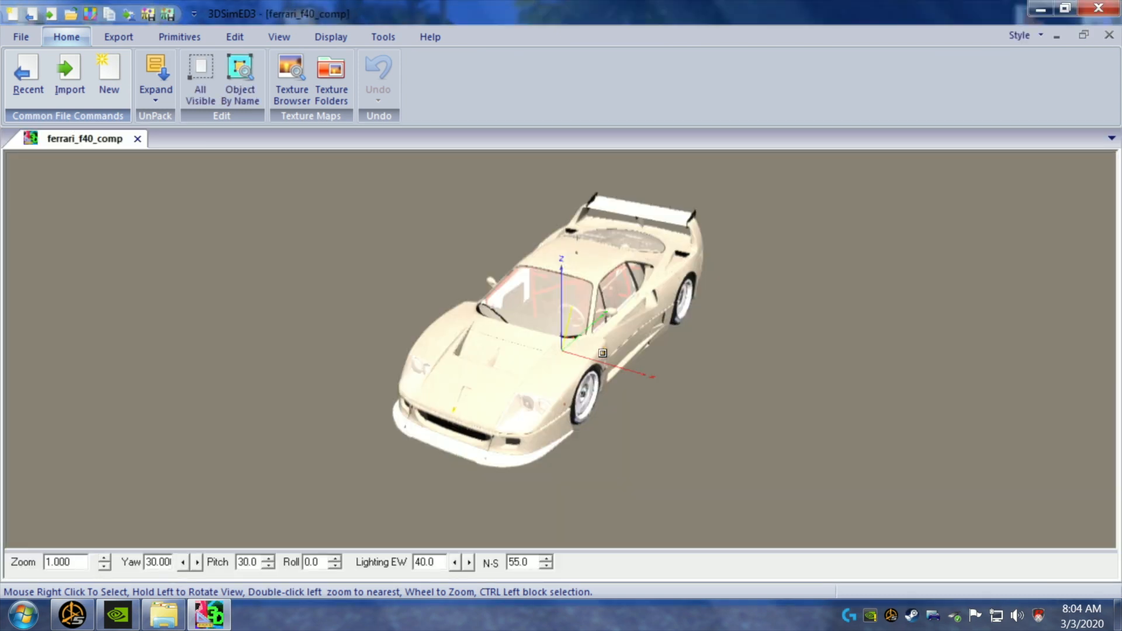
- Save the model as SimEd file ferrari_f40_comp in the ferrari_f40_comp_squonkies_SS materials folder, storing texture paths as relative
{"action": "left_click_drag", "start_coordinate": [599, 351], "coordinate": [547, 348]}
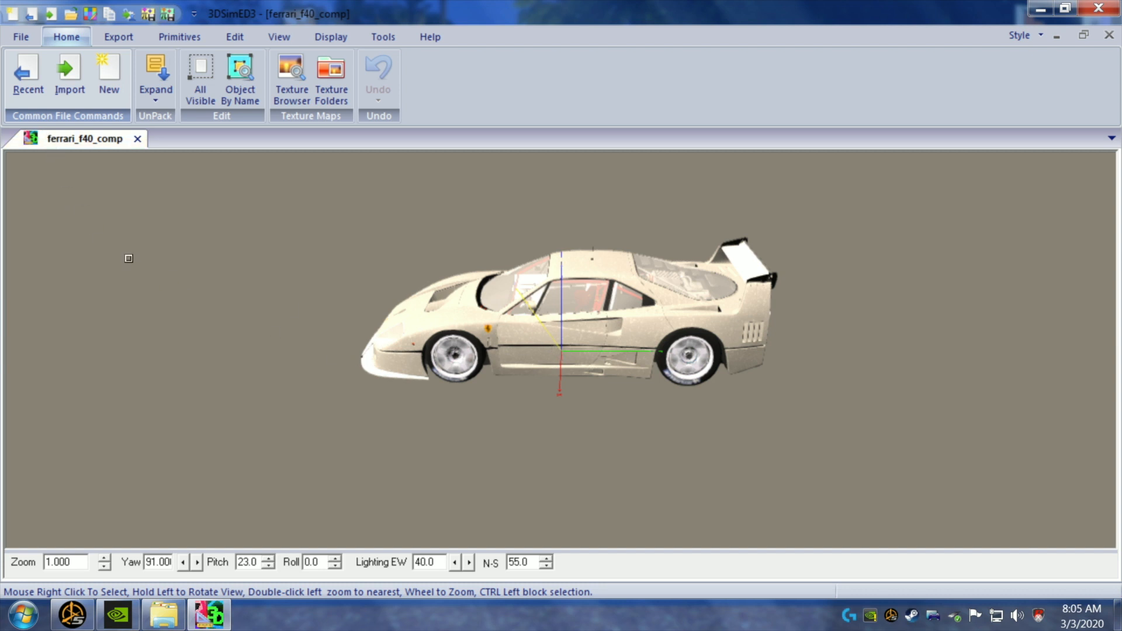
{"action": "left_click", "coordinate": [11, 37]}
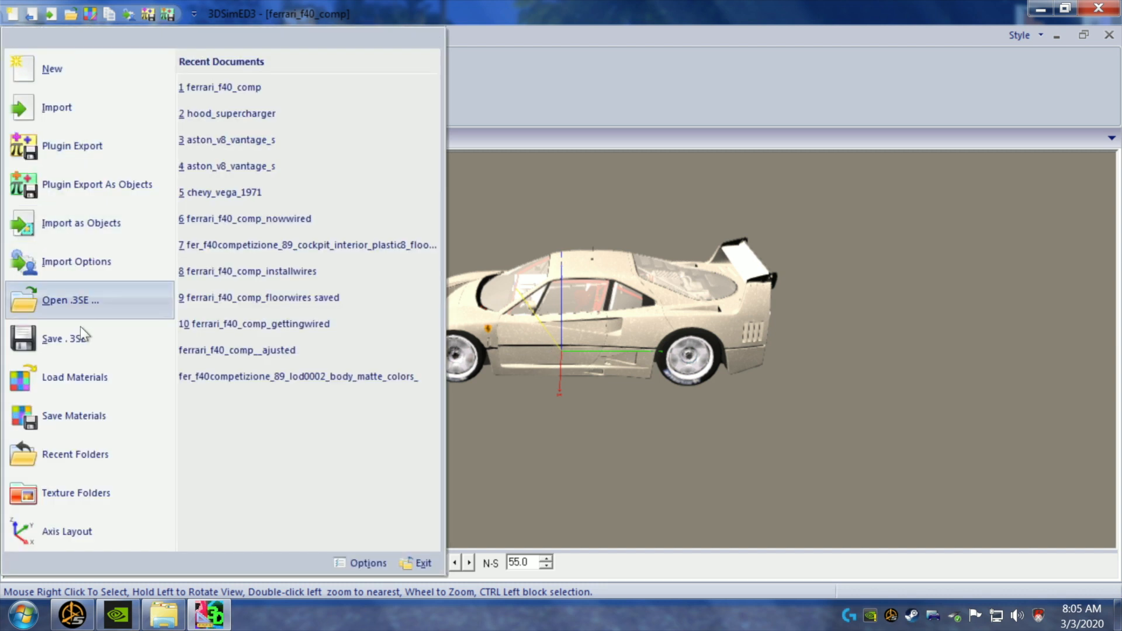
{"action": "left_click", "coordinate": [71, 341]}
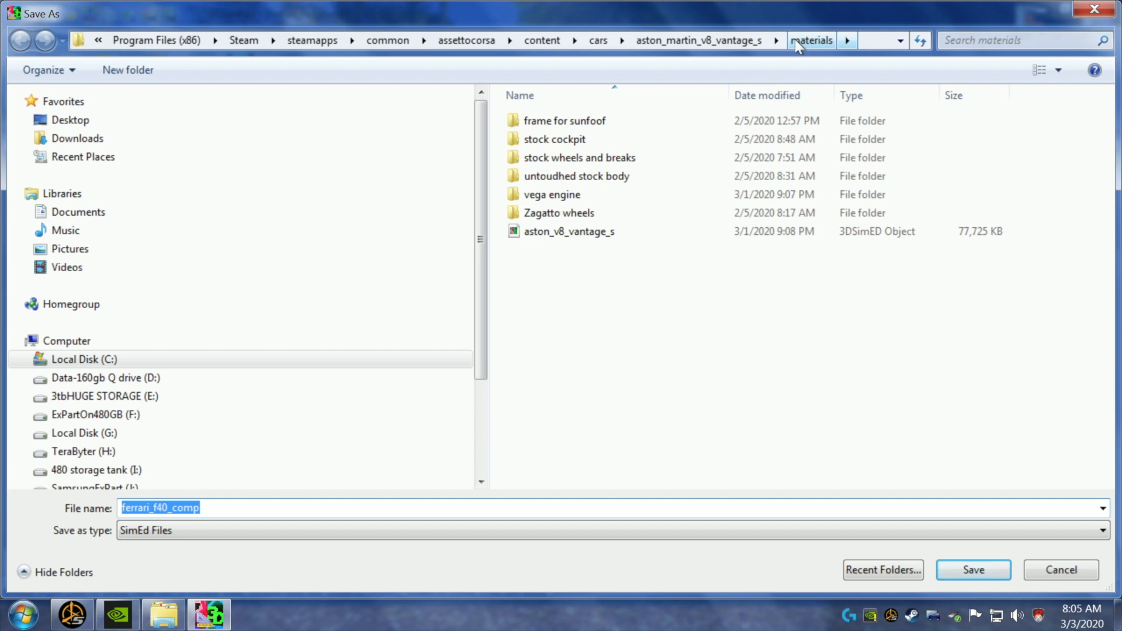
{"action": "left_click", "coordinate": [598, 41]}
{"action": "left_click_drag", "start_coordinate": [1110, 149], "coordinate": [1107, 302]}
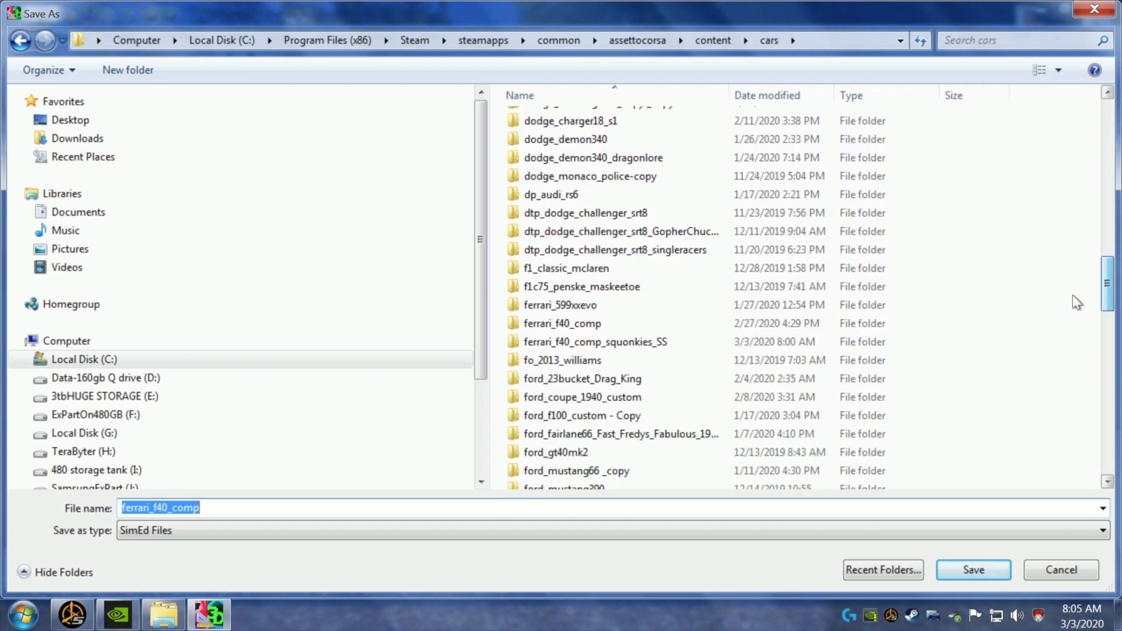
{"action": "double_click", "coordinate": [555, 343]}
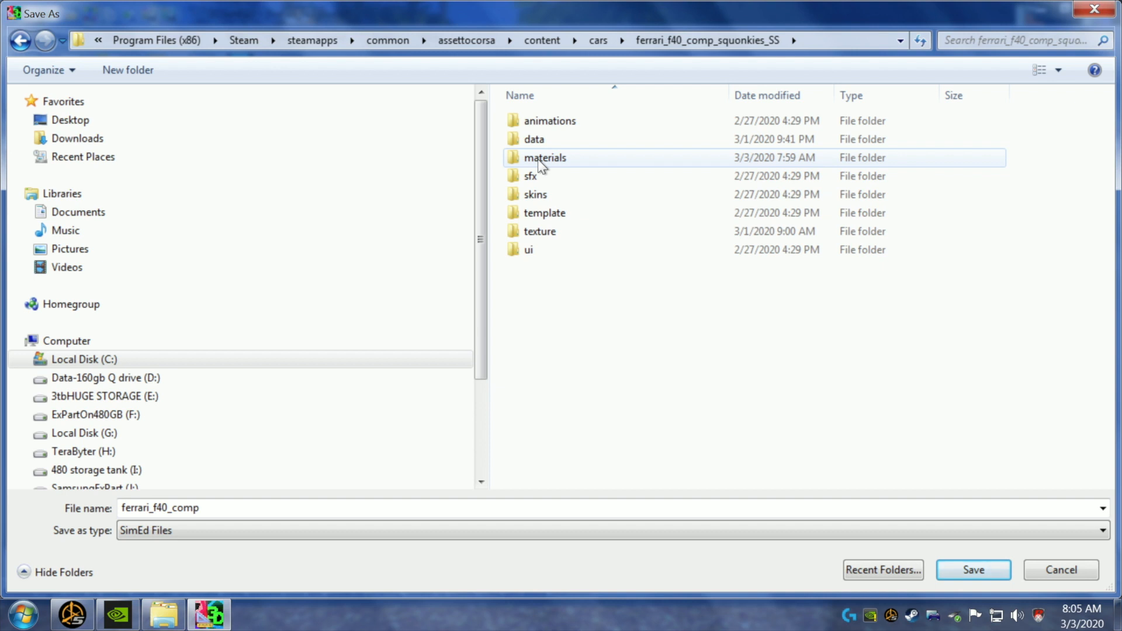
{"action": "double_click", "coordinate": [539, 161]}
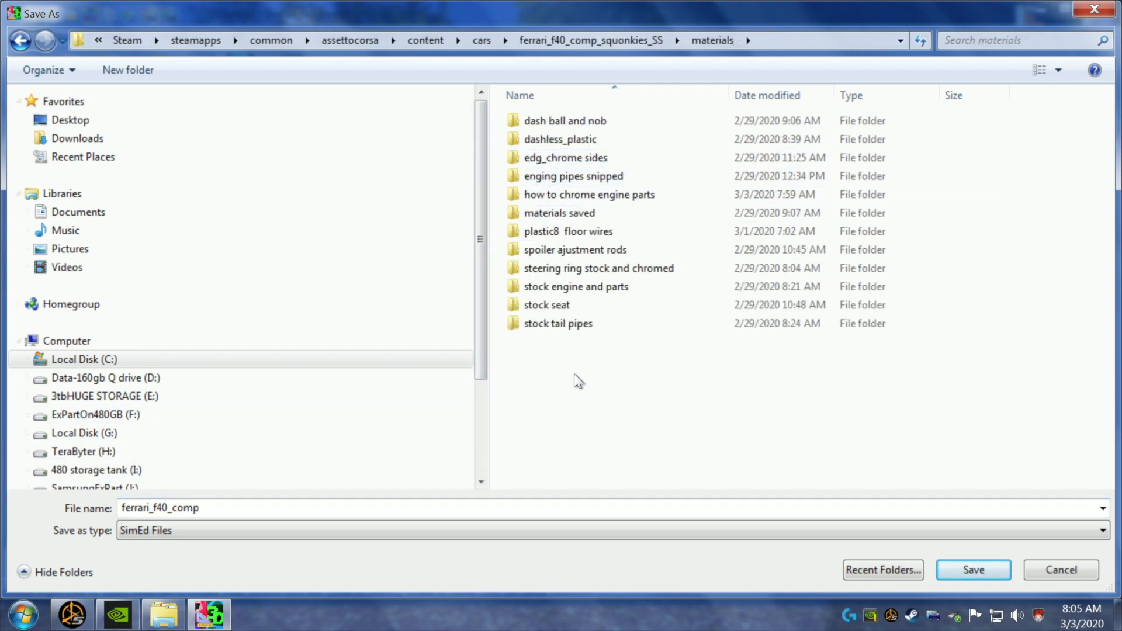
{"action": "left_click", "coordinate": [975, 571]}
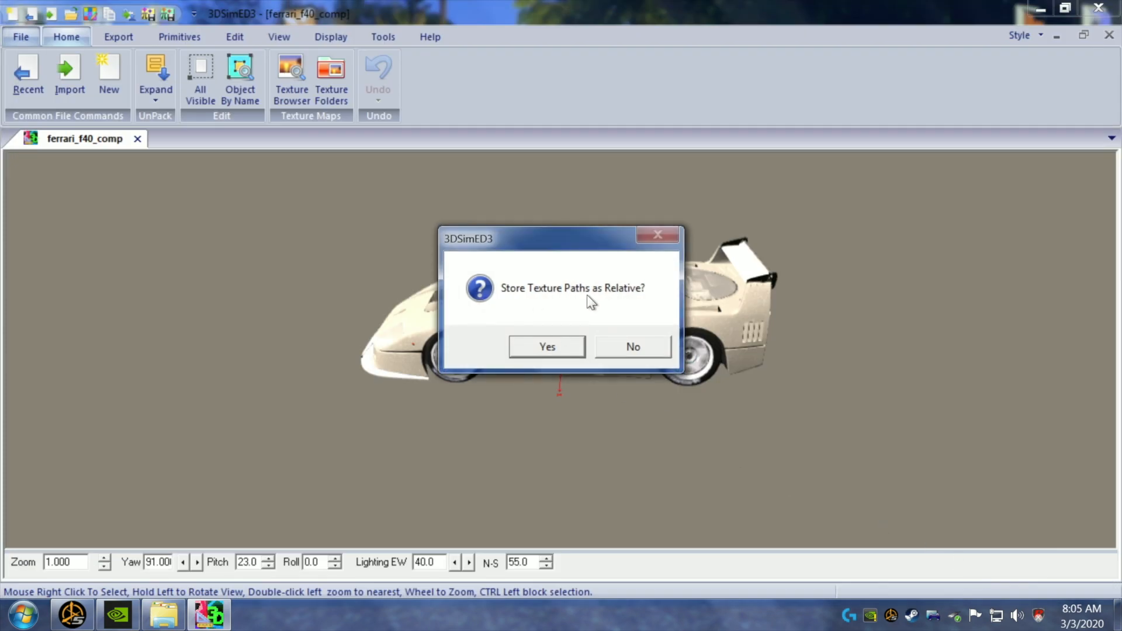
{"action": "left_click", "coordinate": [535, 350]}
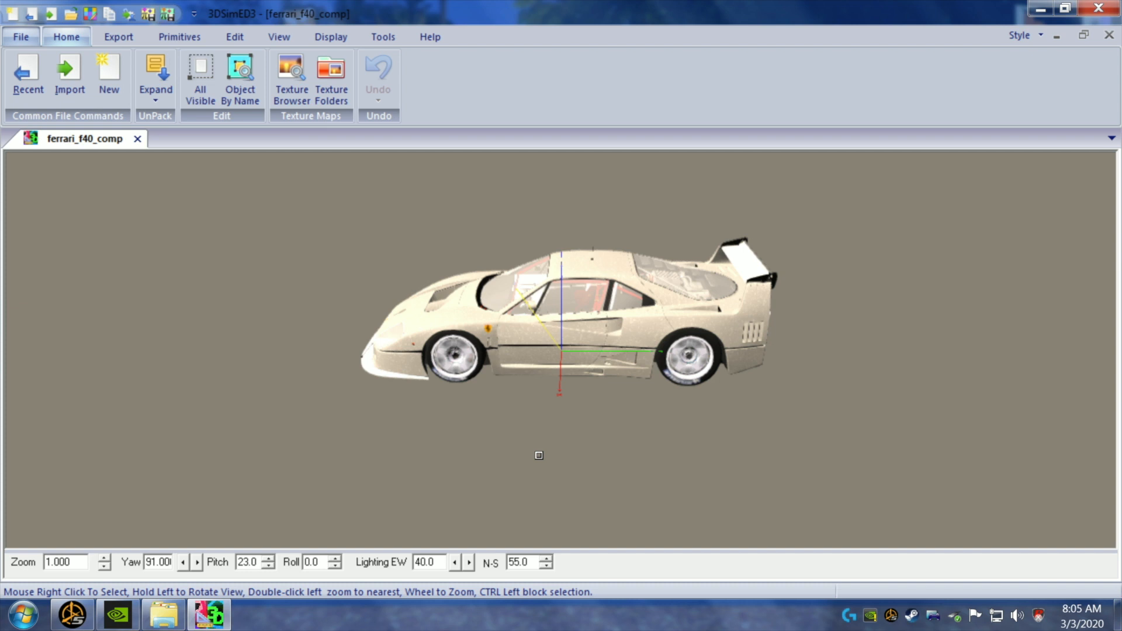
- Examine the car's cockpit through the side window, including the roll cage, floor frames and extinguisher bottle
{"action": "left_click_drag", "start_coordinate": [543, 421], "coordinate": [736, 257]}
{"action": "scroll", "coordinate": [568, 410], "scroll_direction": "up", "scroll_amount": 3}
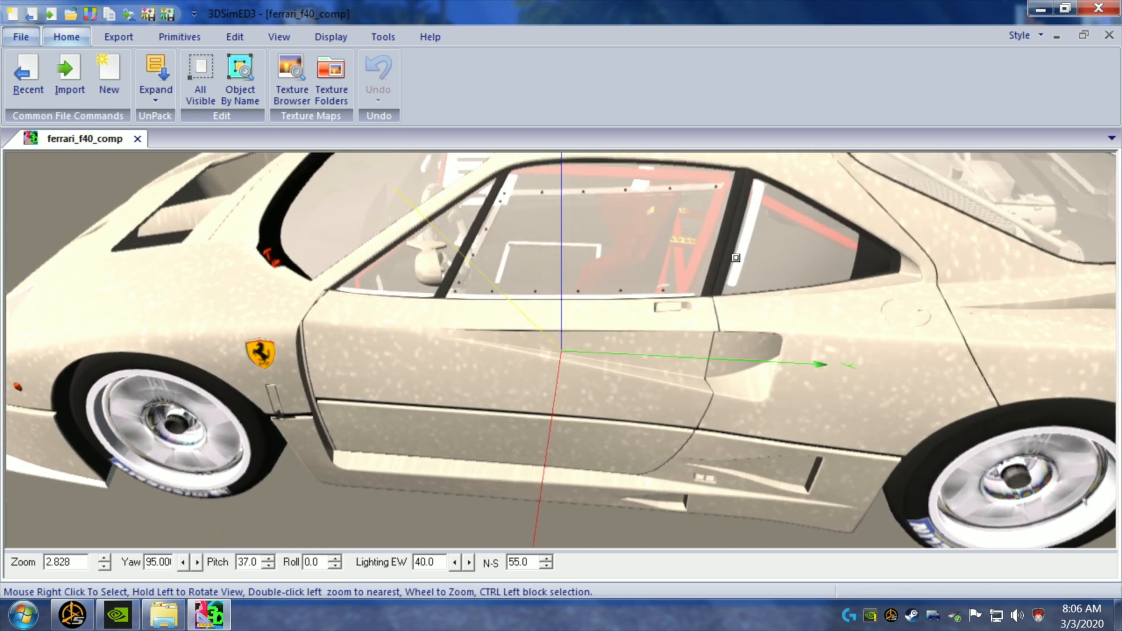
{"action": "left_click_drag", "start_coordinate": [600, 316], "coordinate": [731, 326]}
{"action": "scroll", "coordinate": [688, 354], "scroll_direction": "up", "scroll_amount": 1}
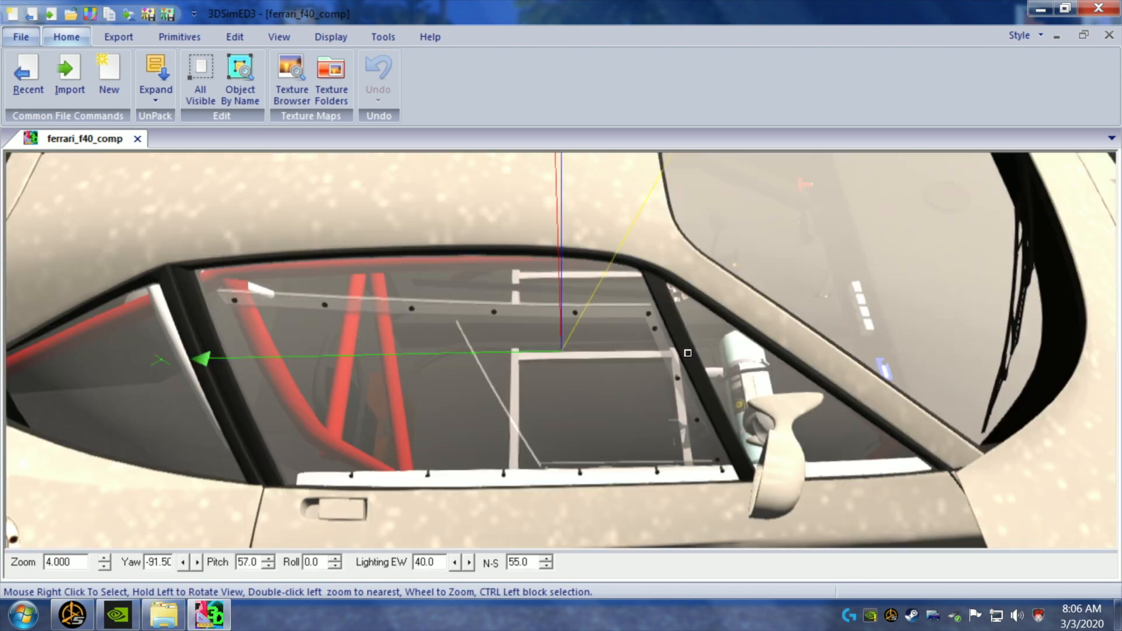
{"action": "scroll", "coordinate": [689, 353], "scroll_direction": "up", "scroll_amount": 1}
{"action": "left_click_drag", "start_coordinate": [651, 379], "coordinate": [664, 374]}
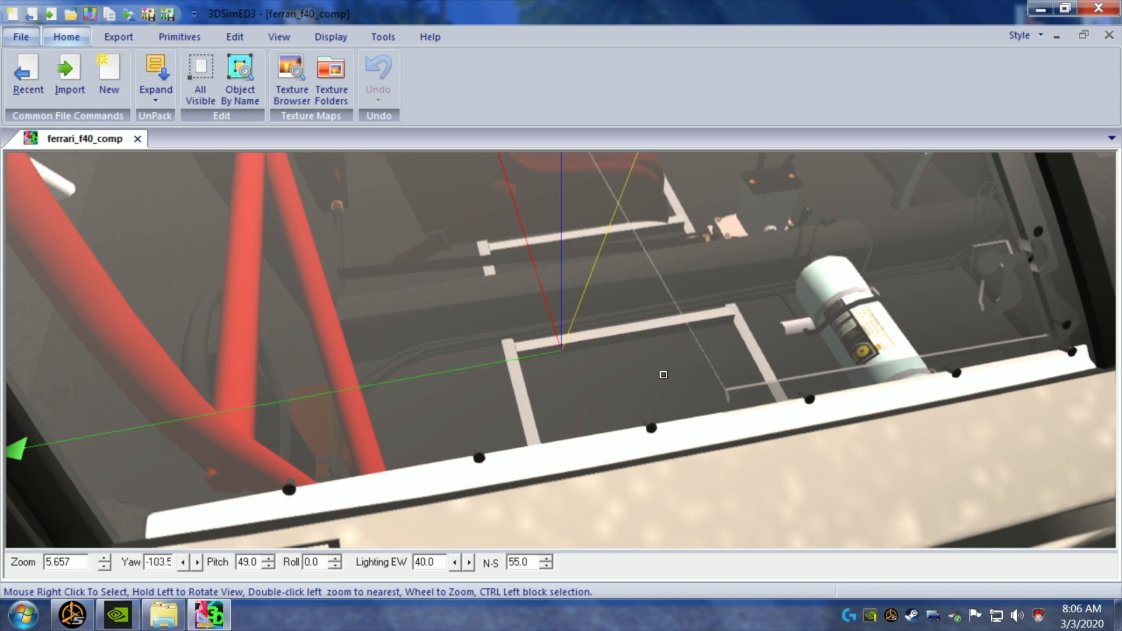
{"action": "left_click_drag", "start_coordinate": [663, 375], "coordinate": [661, 378]}
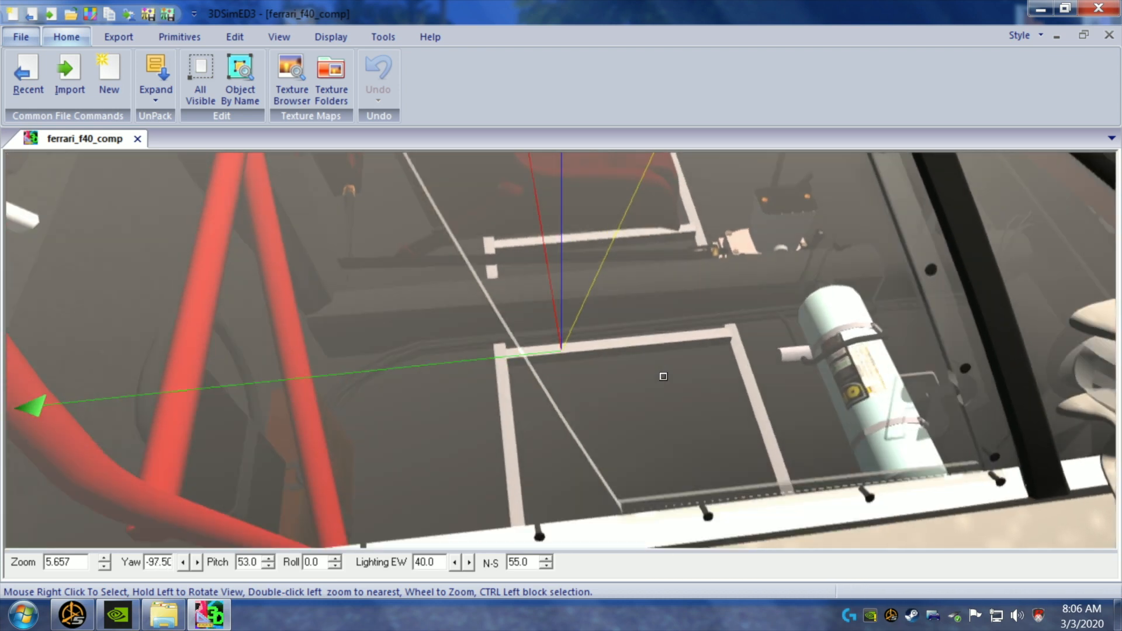
{"action": "mouse_move", "coordinate": [846, 270]}
{"action": "left_mouse_down"}
{"action": "mouse_move", "coordinate": [812, 269]}
{"action": "mouse_move", "coordinate": [848, 267]}
{"action": "left_mouse_up"}
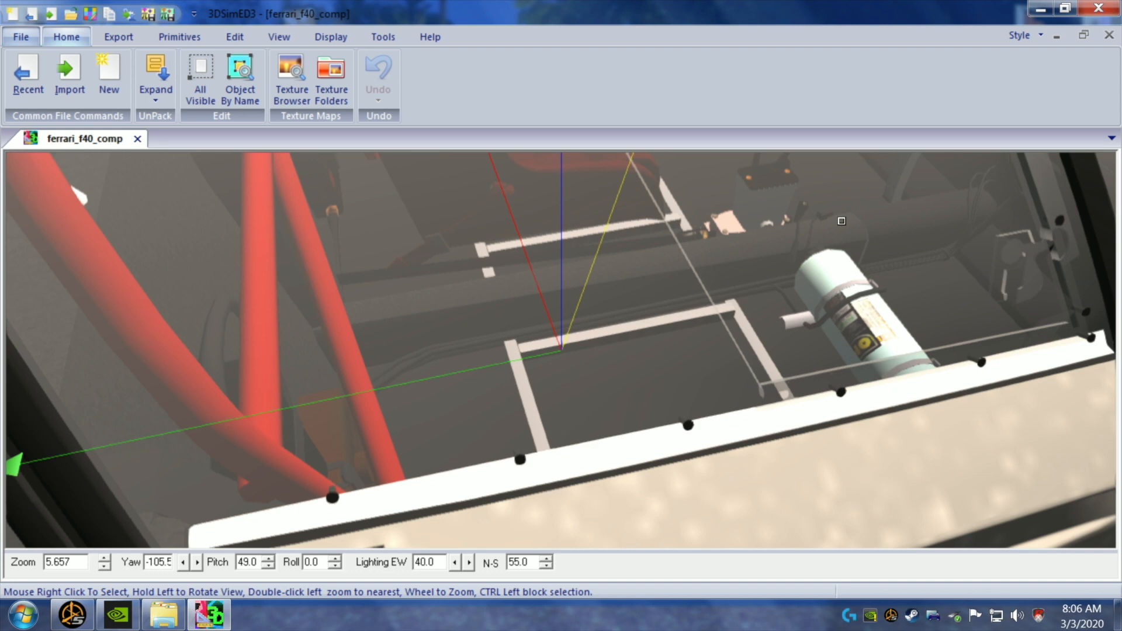
{"action": "left_click_drag", "start_coordinate": [810, 259], "coordinate": [804, 266]}
{"action": "scroll", "coordinate": [805, 266], "scroll_direction": "down", "scroll_amount": 1}
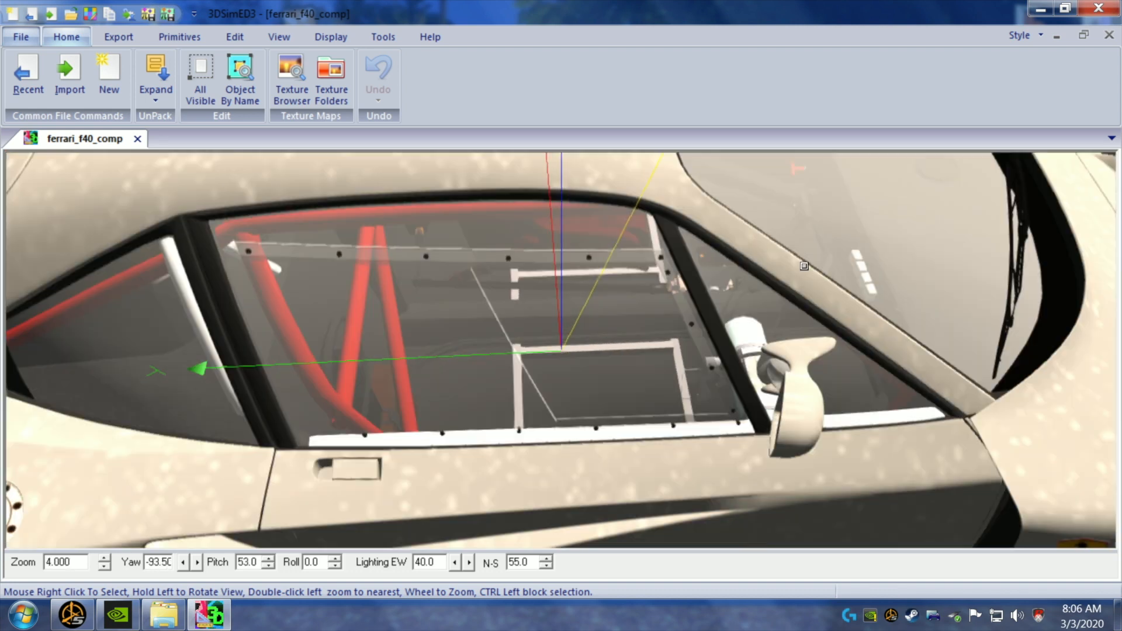
- Hide the rear engine window object fer_f40competizione_89_lod0_lexanR_window_ to expose the engine bay
{"action": "left_click_drag", "start_coordinate": [622, 273], "coordinate": [508, 353]}
{"action": "scroll", "coordinate": [657, 269], "scroll_direction": "down", "scroll_amount": 1}
{"action": "scroll", "coordinate": [508, 353], "scroll_direction": "down", "scroll_amount": 1}
{"action": "left_click_drag", "start_coordinate": [516, 465], "coordinate": [523, 470]}
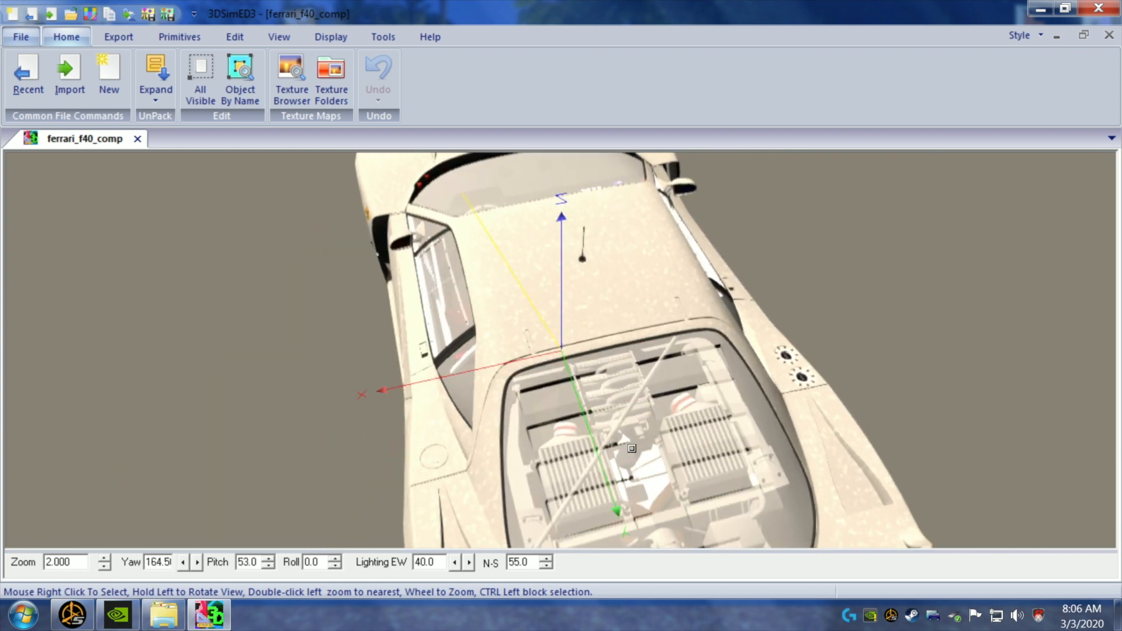
{"action": "scroll", "coordinate": [649, 344], "scroll_direction": "down", "scroll_amount": 1}
{"action": "scroll", "coordinate": [649, 346], "scroll_direction": "down", "scroll_amount": 1}
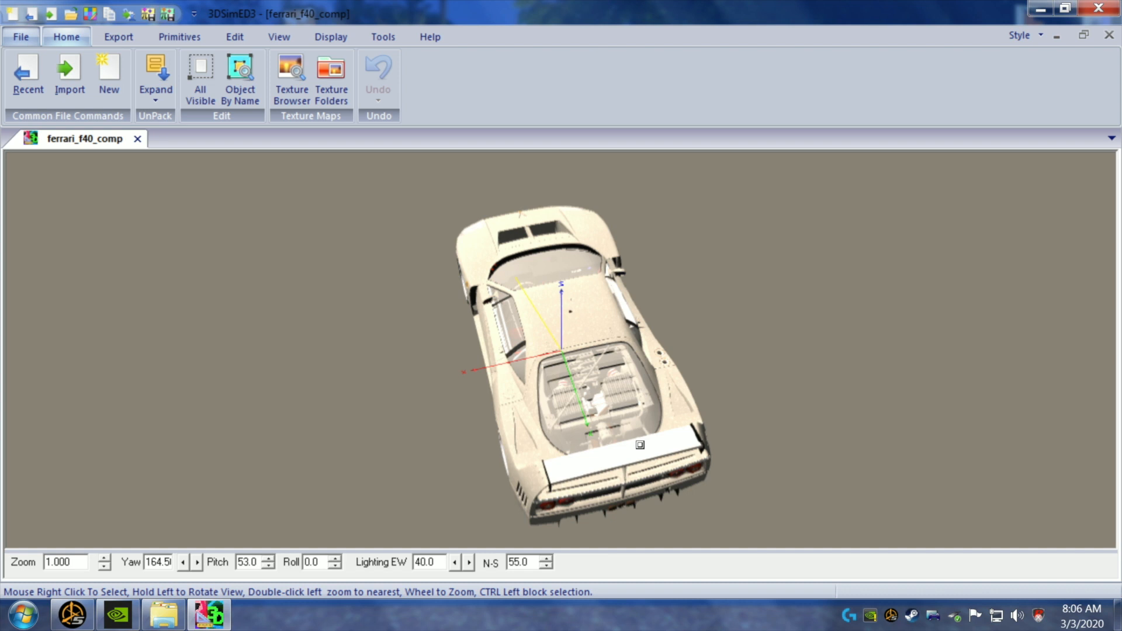
{"action": "right_click", "coordinate": [593, 405]}
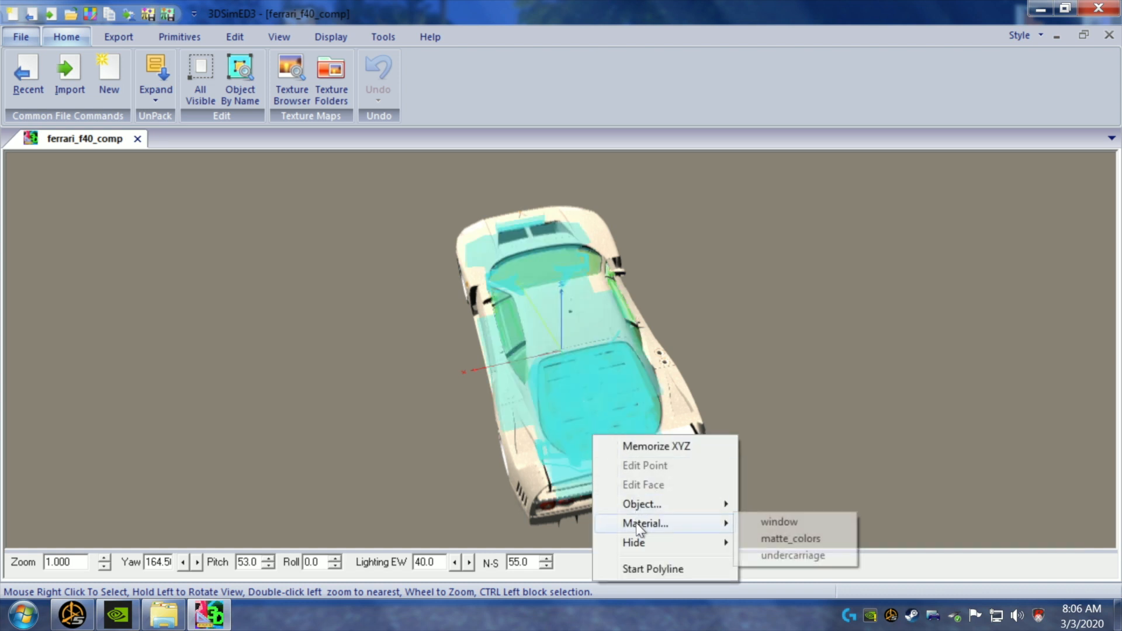
{"action": "mouse_move", "coordinate": [640, 544]}
{"action": "mouse_move", "coordinate": [769, 542]}
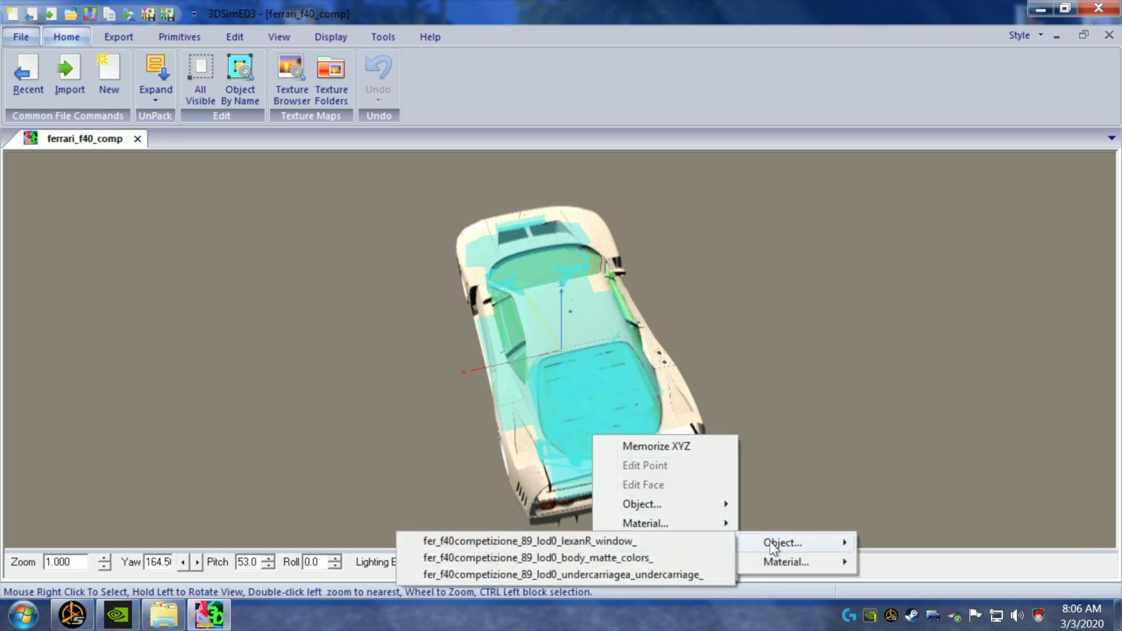
{"action": "left_click", "coordinate": [724, 541]}
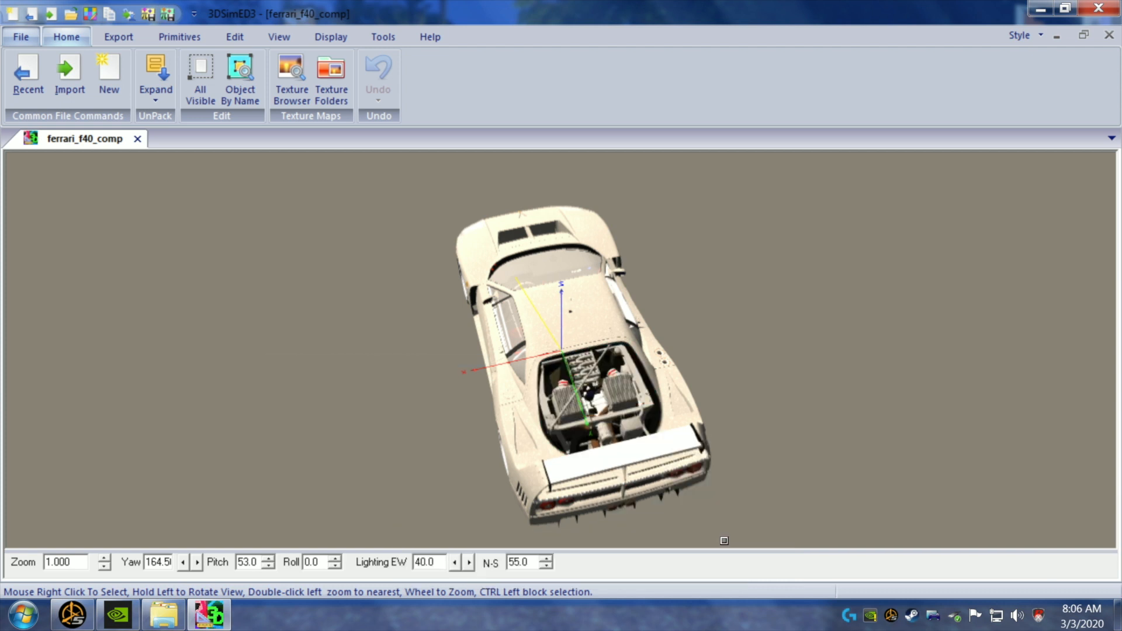
- Examine the exposed engine bay from several angles, including the intercoolers, intake manifold, frame bars, strut mounts and exhaust pipes
{"action": "scroll", "coordinate": [687, 457], "scroll_direction": "up", "scroll_amount": 1}
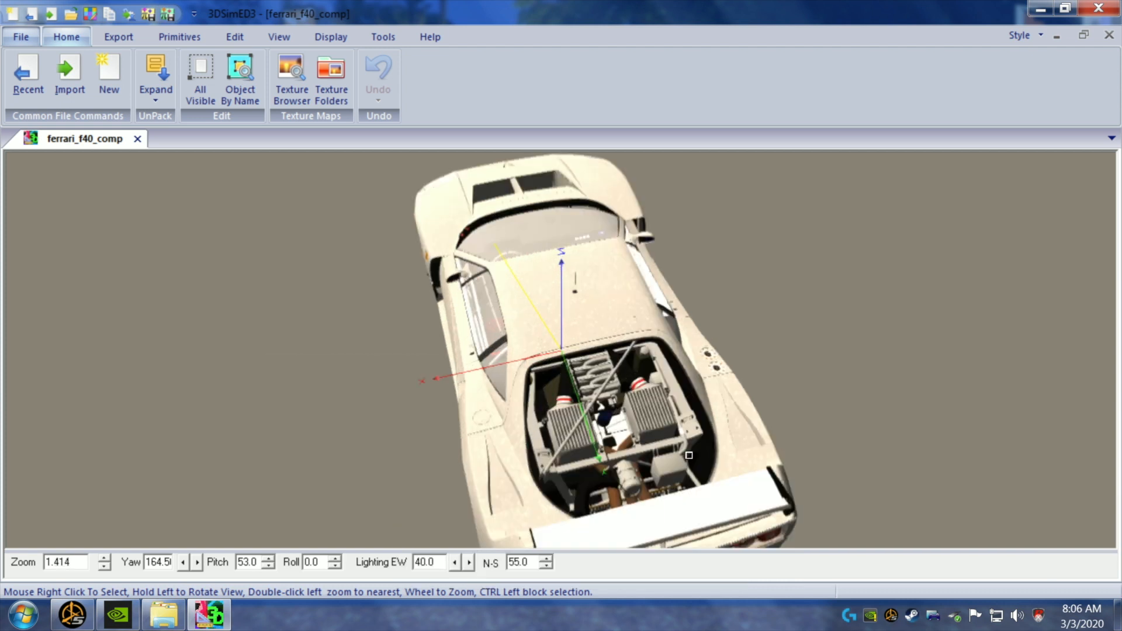
{"action": "left_click_drag", "start_coordinate": [689, 453], "coordinate": [749, 452]}
{"action": "scroll", "coordinate": [710, 458], "scroll_direction": "up", "scroll_amount": 1}
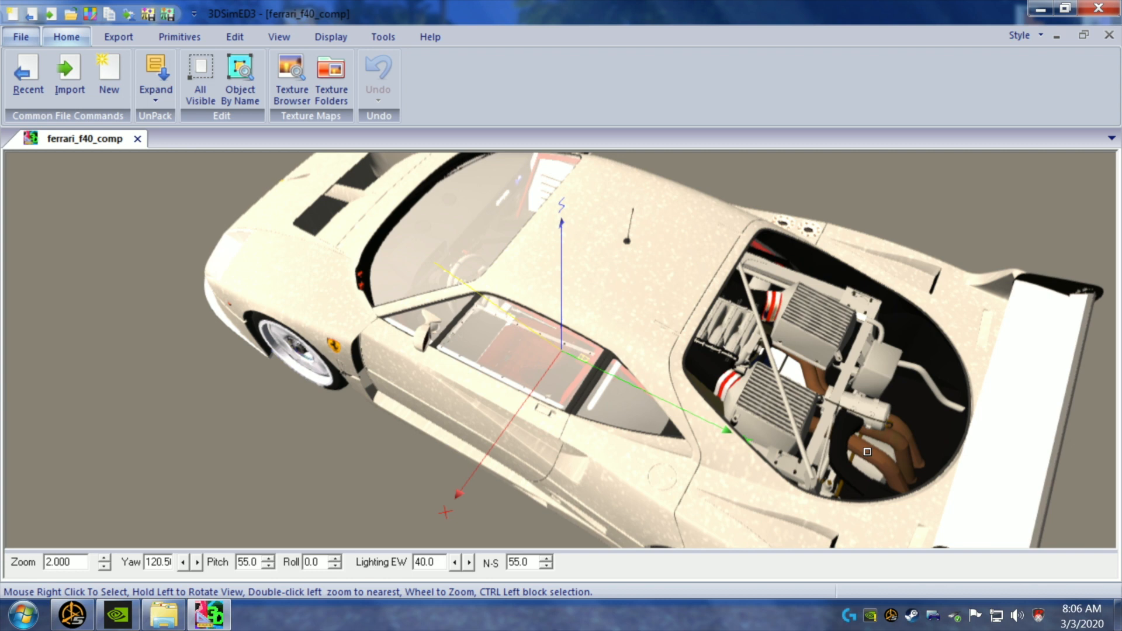
{"action": "left_click_drag", "start_coordinate": [647, 320], "coordinate": [656, 317]}
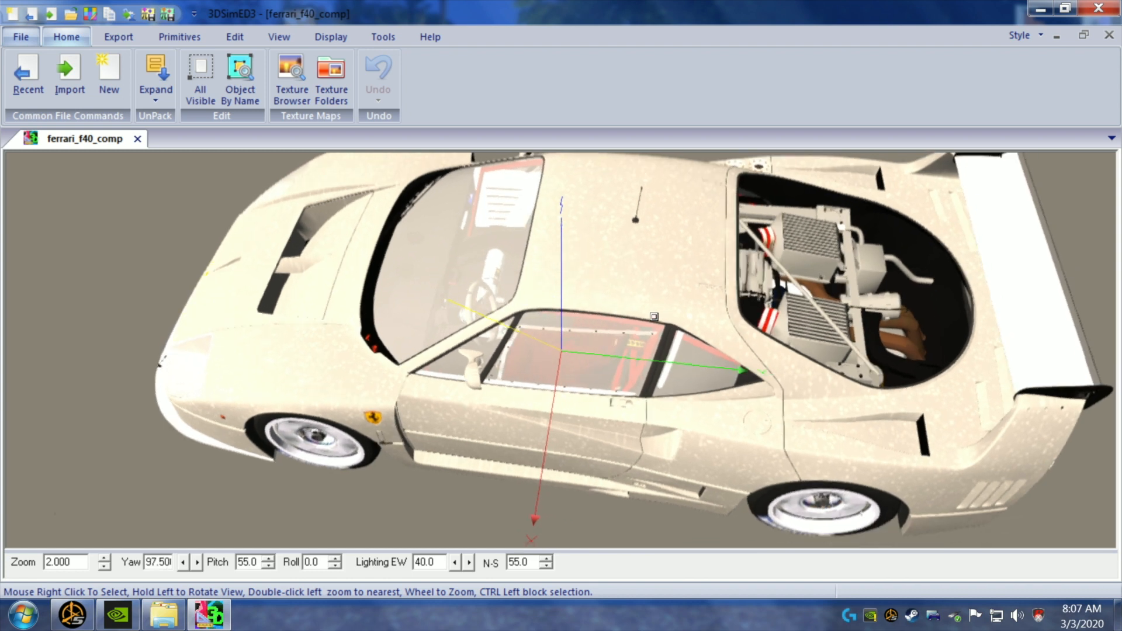
{"action": "key", "text": "Right"}
{"action": "key", "text": "Left"}
{"action": "key", "text": "Left"}
{"action": "key", "text": "Left"}
{"action": "key", "text": "Left"}
{"action": "key", "text": "Left"}
{"action": "key", "text": "Left"}
{"action": "key", "text": "Left"}
{"action": "key", "text": "Left"}
{"action": "key", "text": "Left"}
{"action": "key", "text": "Left"}
{"action": "key", "text": "Left"}
{"action": "key", "text": "Left"}
{"action": "key", "text": "Left"}
{"action": "key", "text": "Left"}
{"action": "key", "text": "Left"}
{"action": "key", "text": "Left"}
{"action": "key", "text": "Left"}
{"action": "key", "text": "Left"}
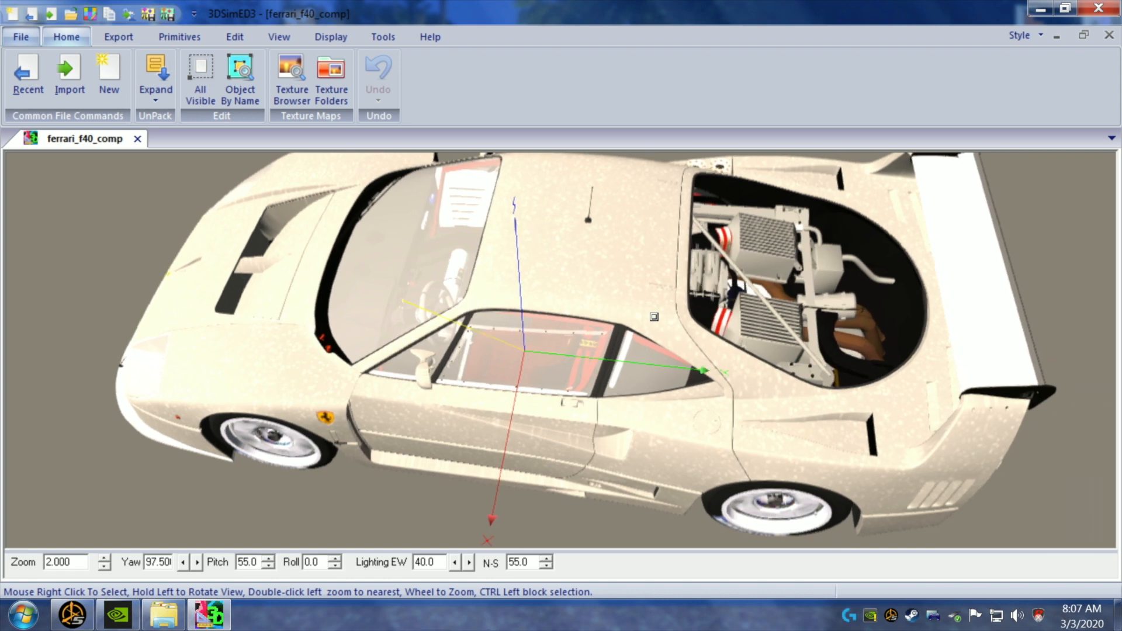
{"action": "key", "text": "Left"}
{"action": "key", "text": "Left"}
{"action": "key", "text": "Left"}
{"action": "key", "text": "Left"}
{"action": "key", "text": "Left"}
{"action": "key", "text": "Left"}
{"action": "key", "text": "Left"}
{"action": "key", "text": "Left"}
{"action": "key", "text": "Left"}
{"action": "key", "text": "Left"}
{"action": "key", "text": "Left"}
{"action": "key", "text": "Left"}
{"action": "key", "text": "Left"}
{"action": "key", "text": "Left"}
{"action": "key", "text": "Left"}
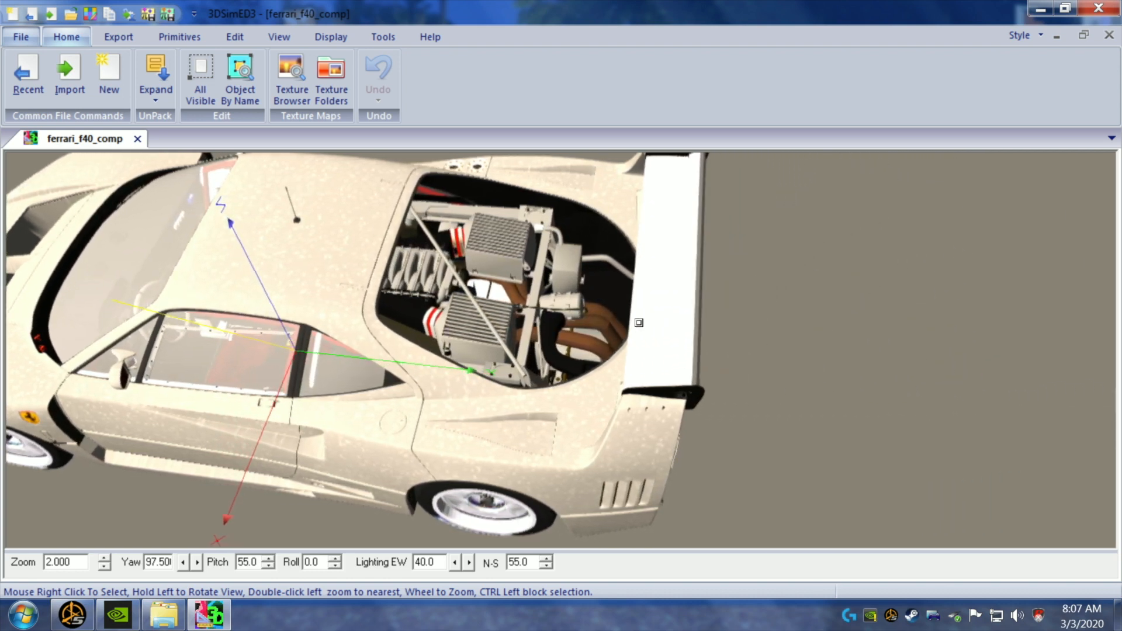
{"action": "scroll", "coordinate": [630, 332], "scroll_direction": "up", "scroll_amount": 3}
{"action": "left_click_drag", "start_coordinate": [693, 336], "coordinate": [687, 324]}
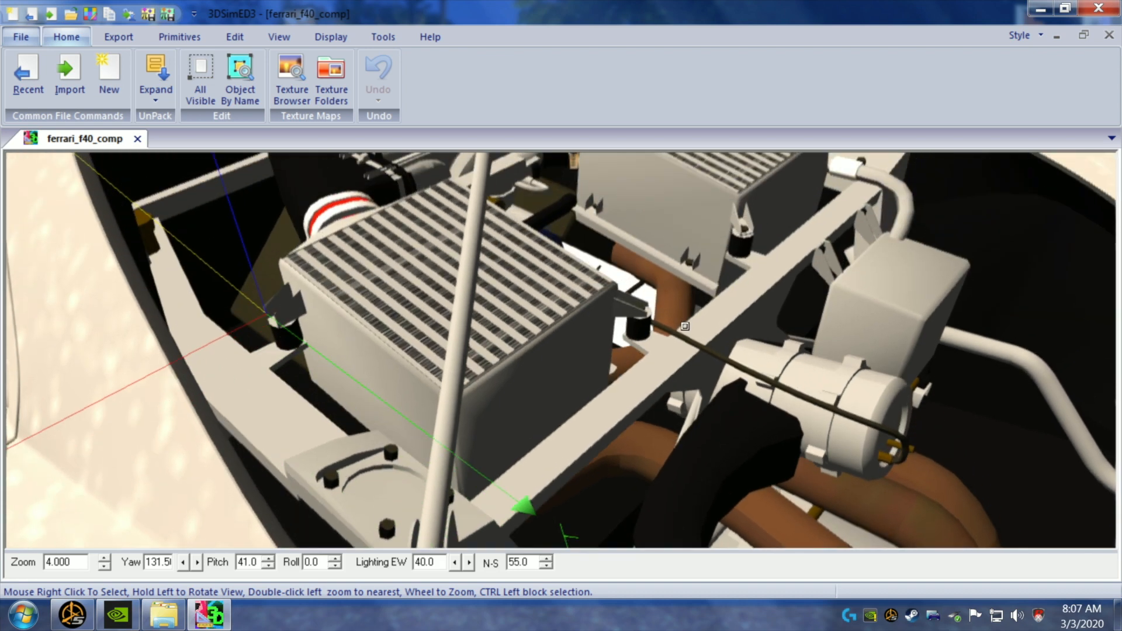
{"action": "left_click_drag", "start_coordinate": [620, 295], "coordinate": [619, 303]}
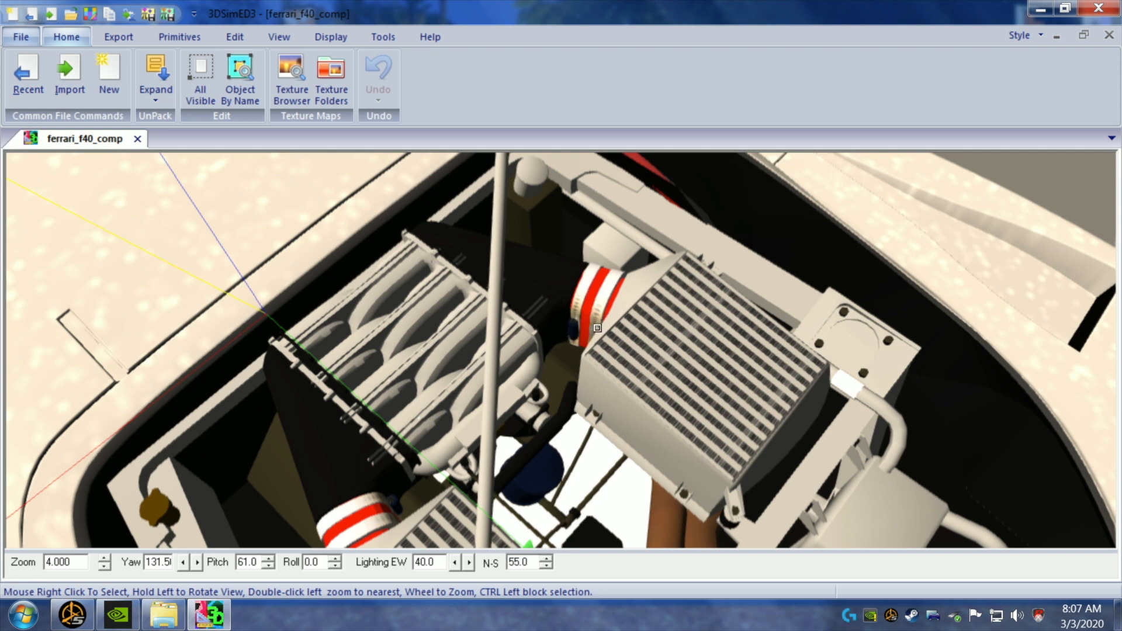
{"action": "left_click_drag", "start_coordinate": [588, 440], "coordinate": [574, 436]}
{"action": "scroll", "coordinate": [585, 431], "scroll_direction": "down", "scroll_amount": 1}
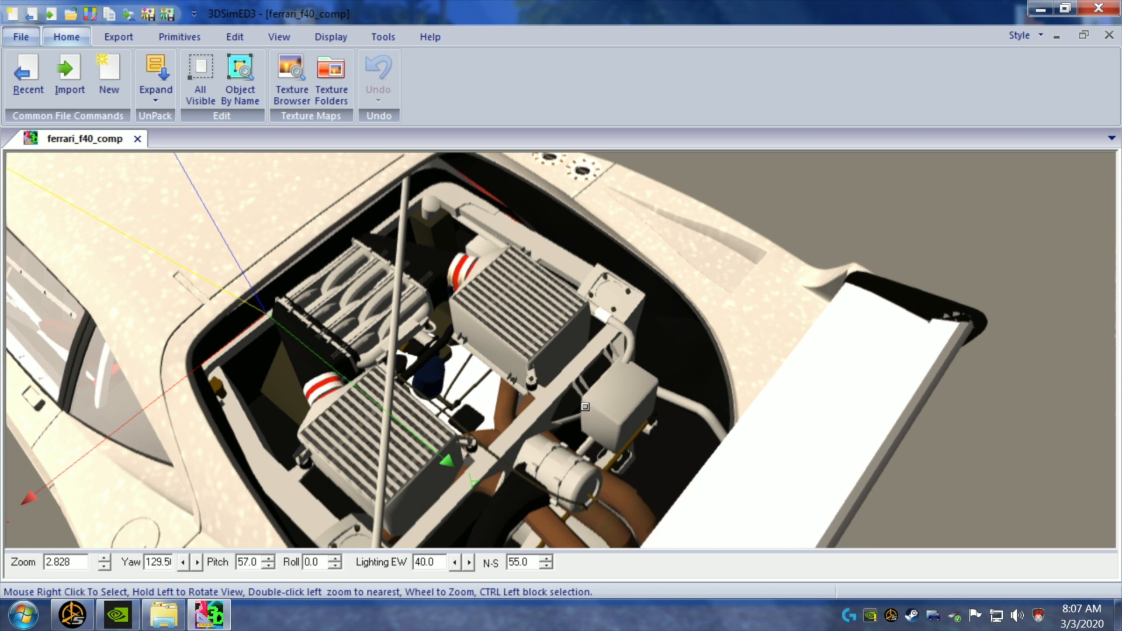
{"action": "left_click_drag", "start_coordinate": [566, 393], "coordinate": [572, 388]}
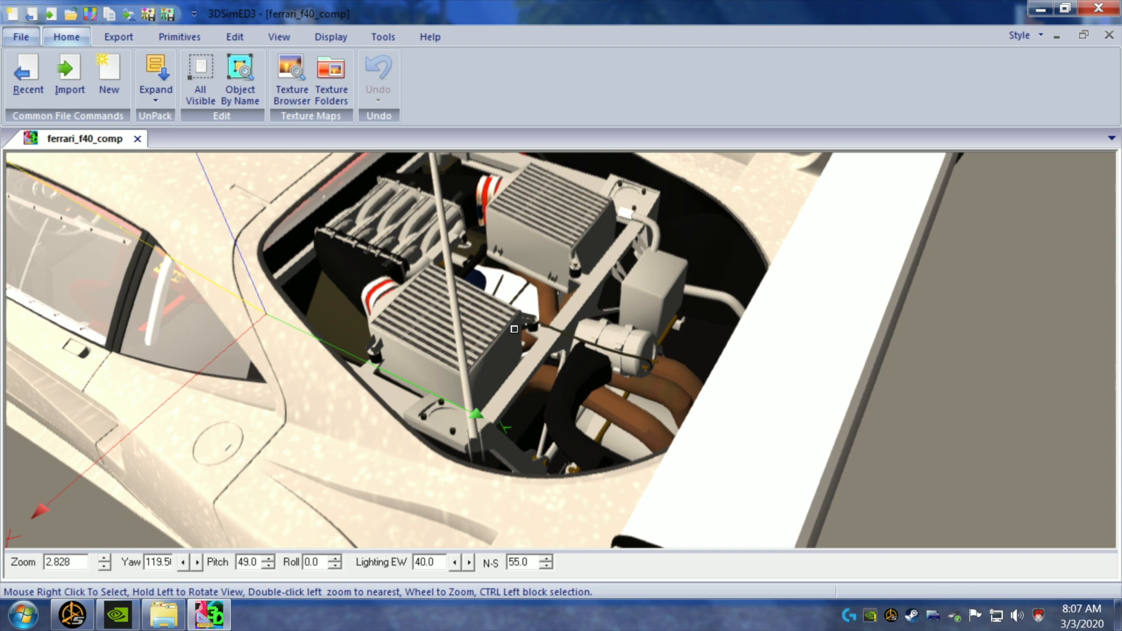
- Select the engine object fer_f40competizione_89_lod0_body_matte_colors_ and open it in its own document for editing
{"action": "right_click", "coordinate": [502, 264]}
{"action": "mouse_move", "coordinate": [541, 363]}
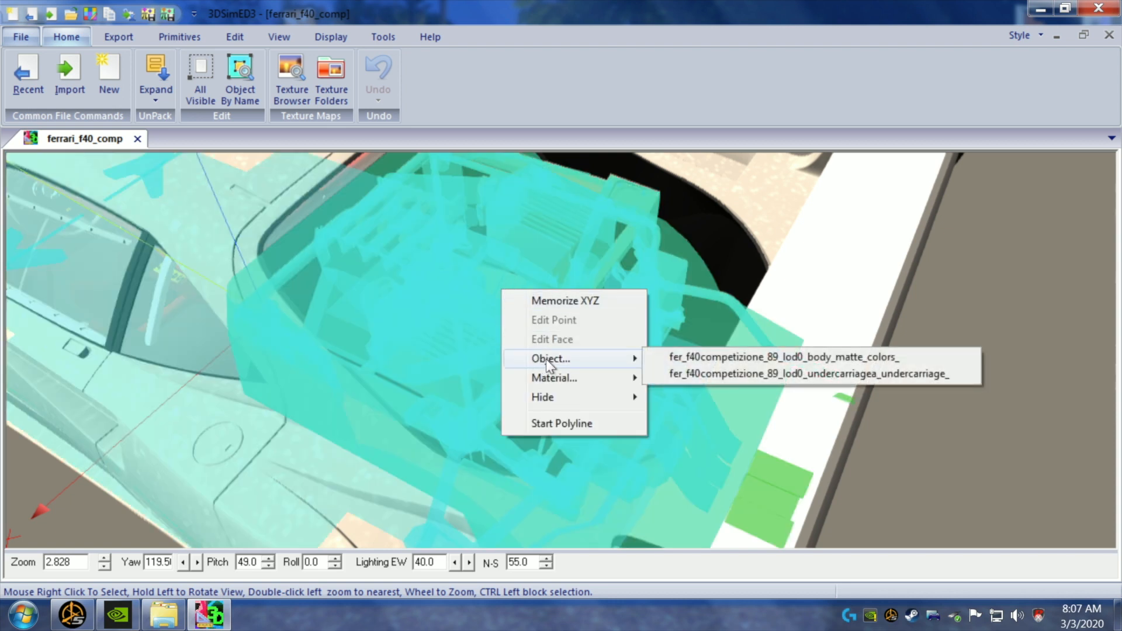
{"action": "left_click", "coordinate": [692, 357]}
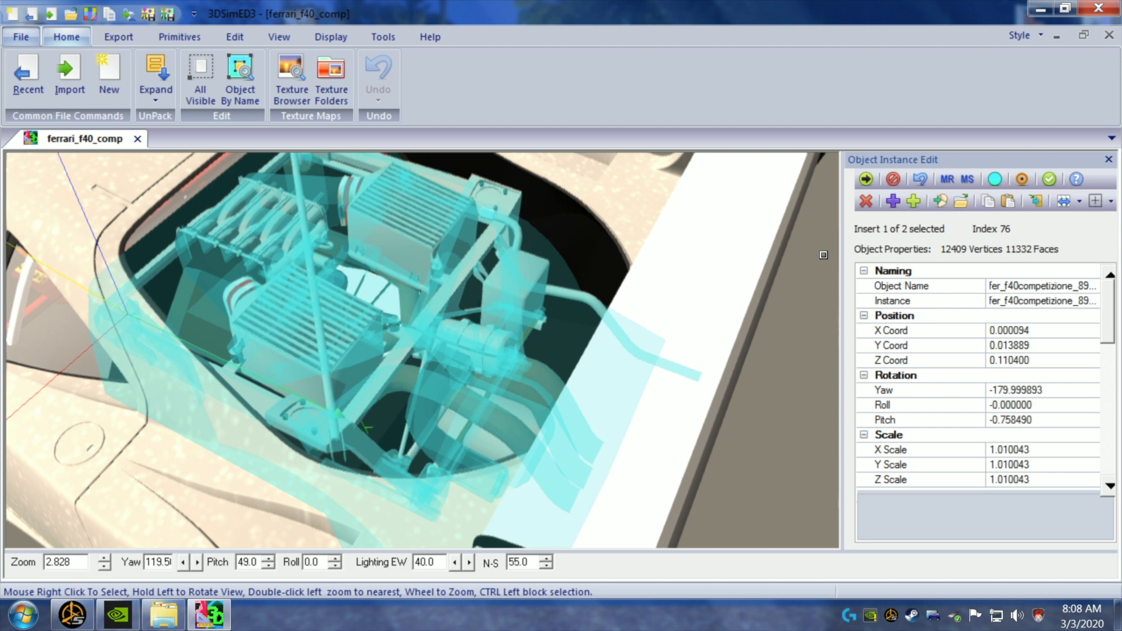
{"action": "left_click", "coordinate": [940, 201]}
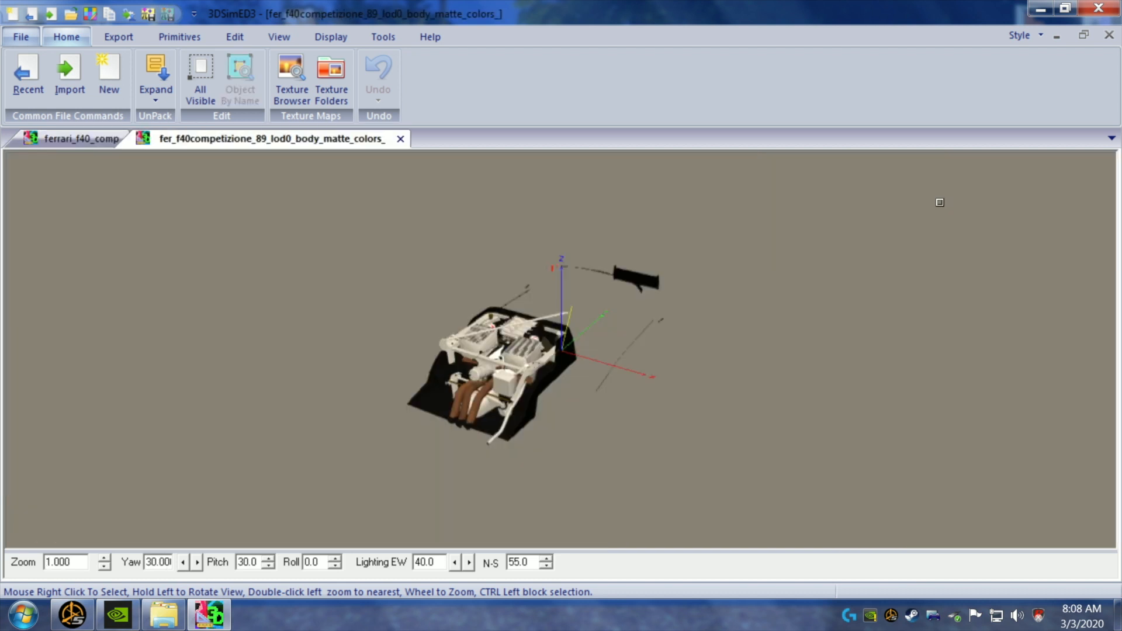
- Examine the isolated engine object from all sides, including the loose black front piece, windshield trim and side strips
{"action": "mouse_move", "coordinate": [689, 444]}
{"action": "left_mouse_down"}
{"action": "mouse_move", "coordinate": [672, 451]}
{"action": "mouse_move", "coordinate": [714, 446]}
{"action": "mouse_move", "coordinate": [663, 453]}
{"action": "mouse_move", "coordinate": [668, 444]}
{"action": "left_mouse_up"}
{"action": "scroll", "coordinate": [712, 446], "scroll_direction": "up", "scroll_amount": 3}
{"action": "scroll", "coordinate": [671, 444], "scroll_direction": "down", "scroll_amount": 1}
{"action": "left_click_drag", "start_coordinate": [548, 431], "coordinate": [568, 429]}
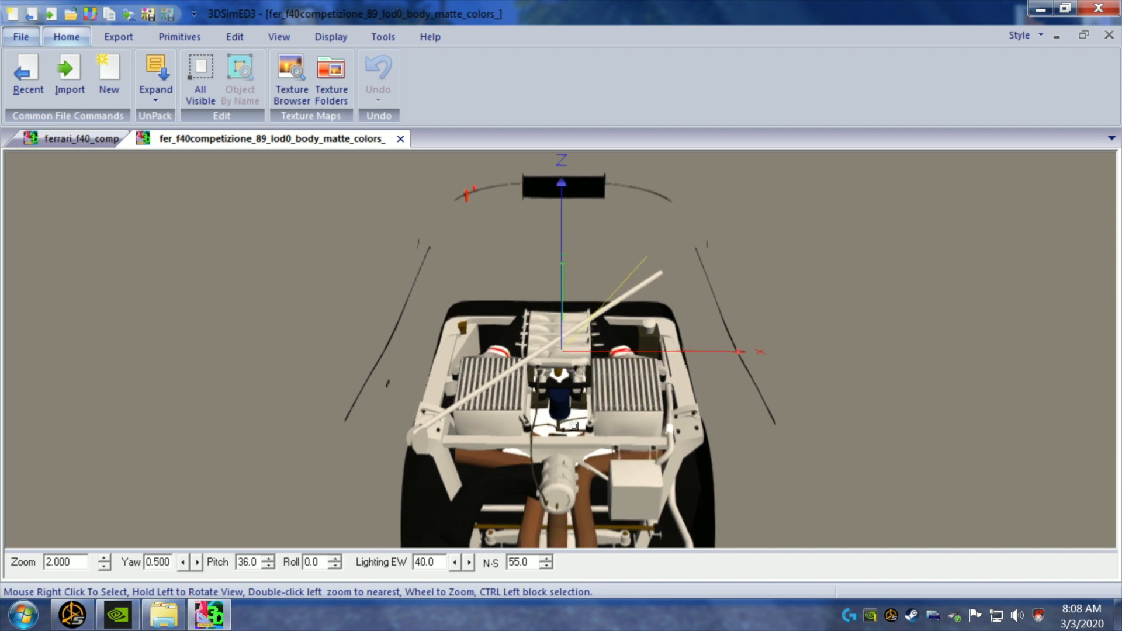
{"action": "scroll", "coordinate": [574, 426], "scroll_direction": "down", "scroll_amount": 1}
{"action": "left_click_drag", "start_coordinate": [583, 299], "coordinate": [634, 296]}
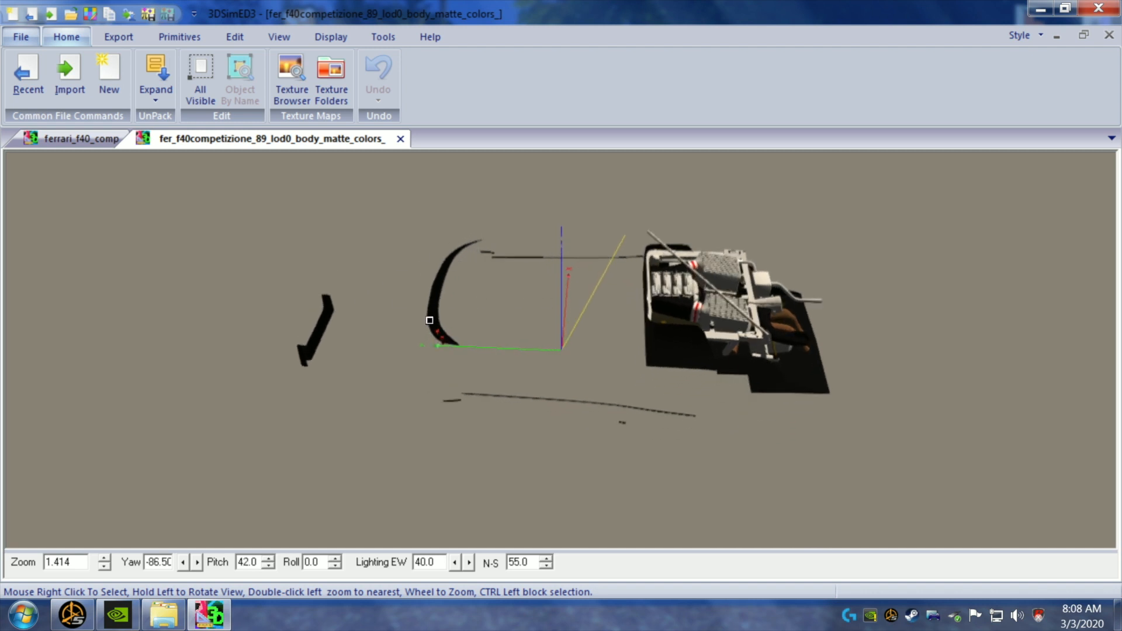
{"action": "left_click_drag", "start_coordinate": [334, 359], "coordinate": [384, 339]}
{"action": "mouse_move", "coordinate": [298, 351]}
{"action": "left_mouse_down"}
{"action": "mouse_move", "coordinate": [342, 350]}
{"action": "mouse_move", "coordinate": [313, 355]}
{"action": "left_mouse_up"}
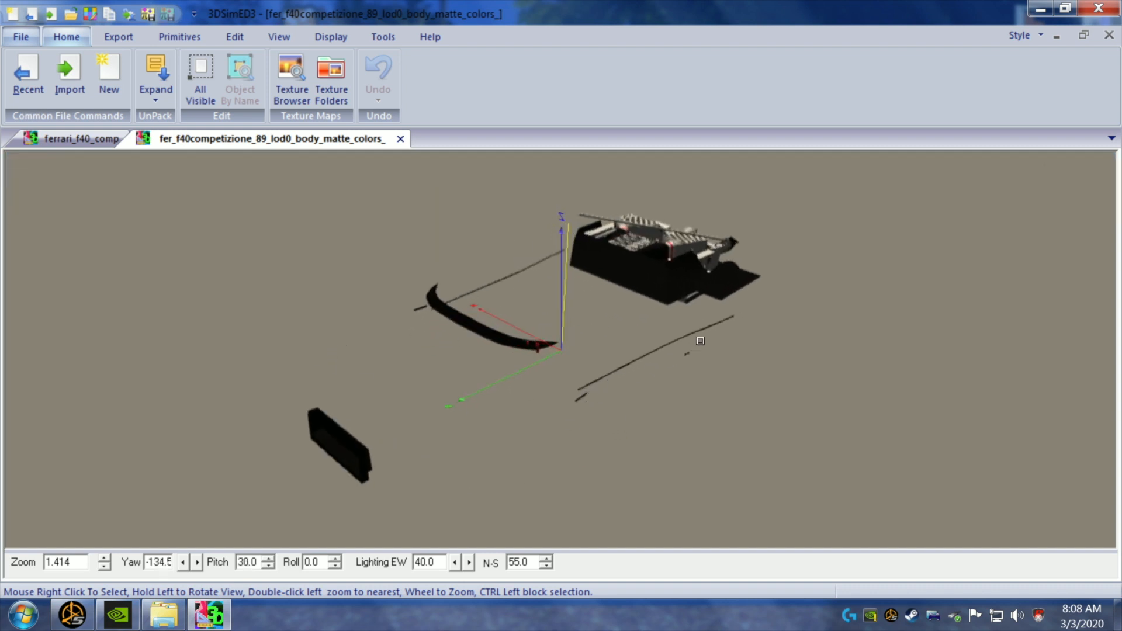
{"action": "left_click_drag", "start_coordinate": [602, 453], "coordinate": [571, 456]}
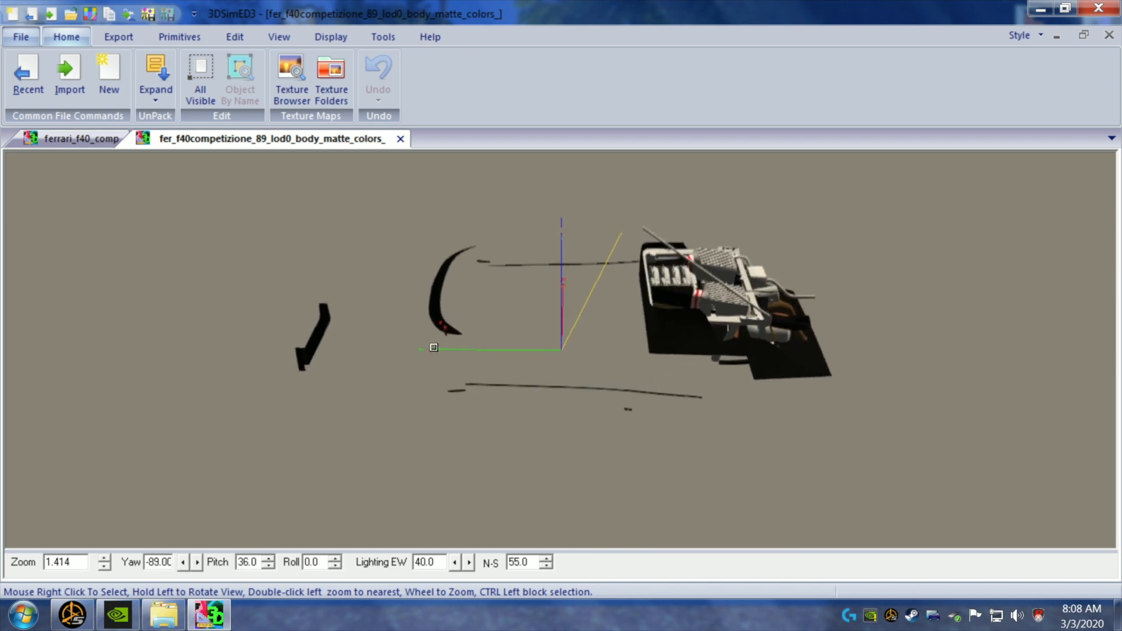
{"action": "left_click_drag", "start_coordinate": [502, 326], "coordinate": [474, 328]}
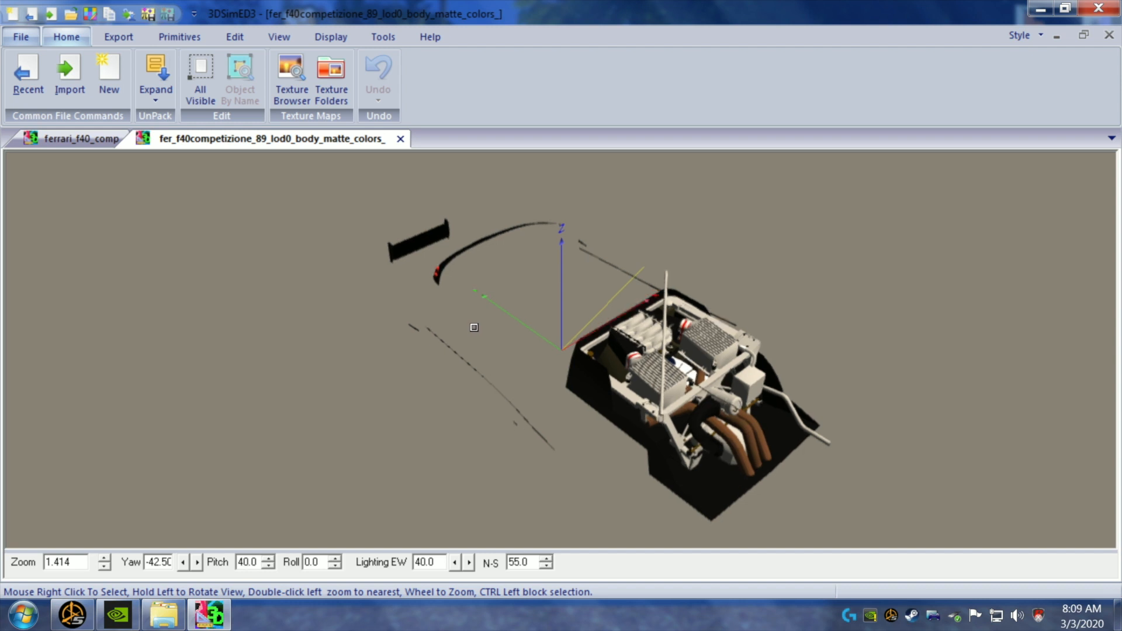
- Start saving the engine object as a 3SE file and create a folder named "bran new engine start" in the materials folder
{"action": "left_click", "coordinate": [12, 39]}
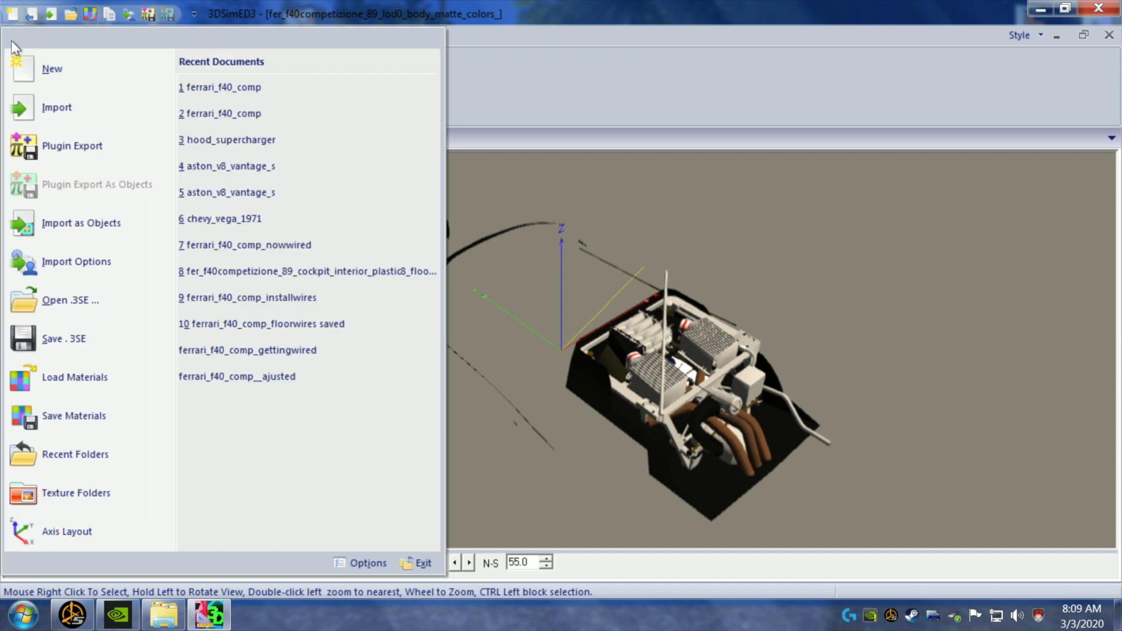
{"action": "left_click", "coordinate": [62, 339]}
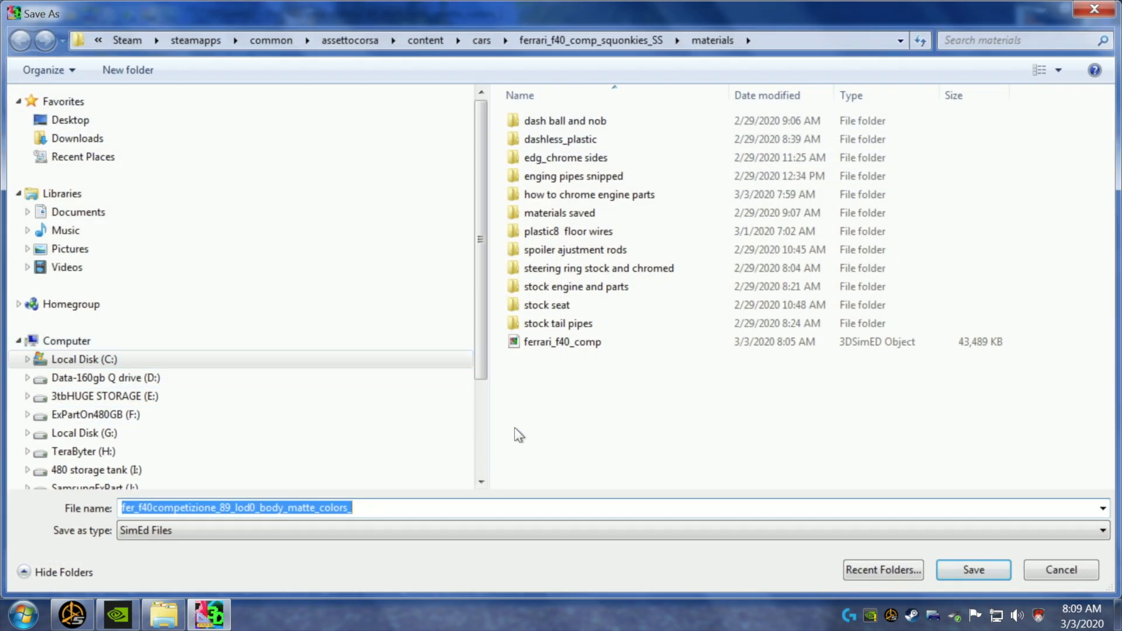
{"action": "right_click", "coordinate": [556, 388]}
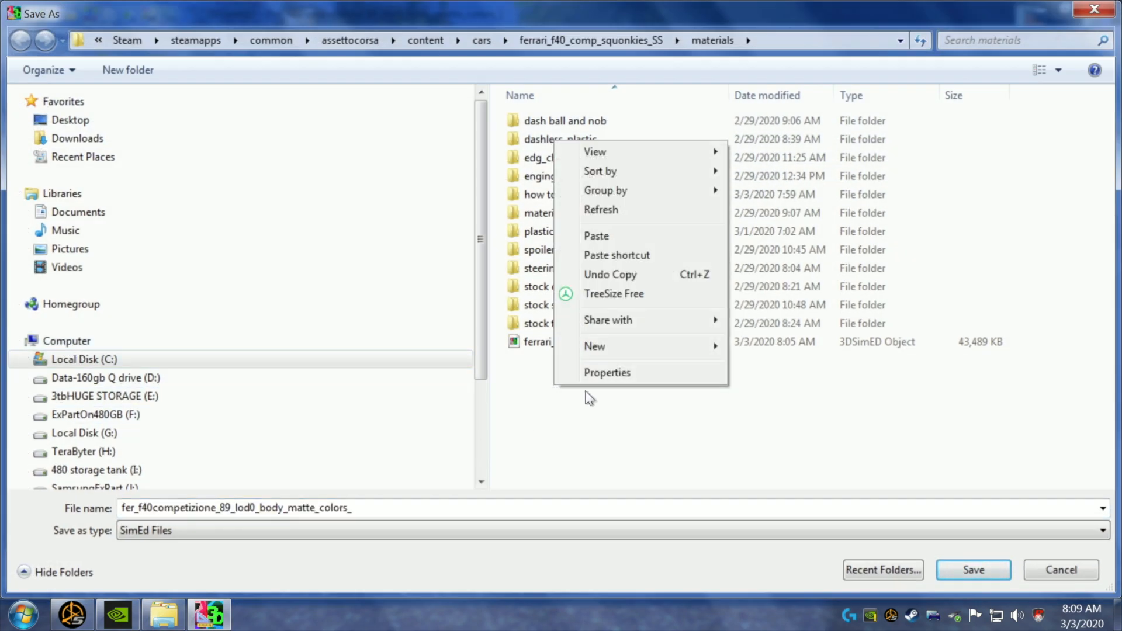
{"action": "mouse_move", "coordinate": [615, 350]}
{"action": "left_click", "coordinate": [750, 347]}
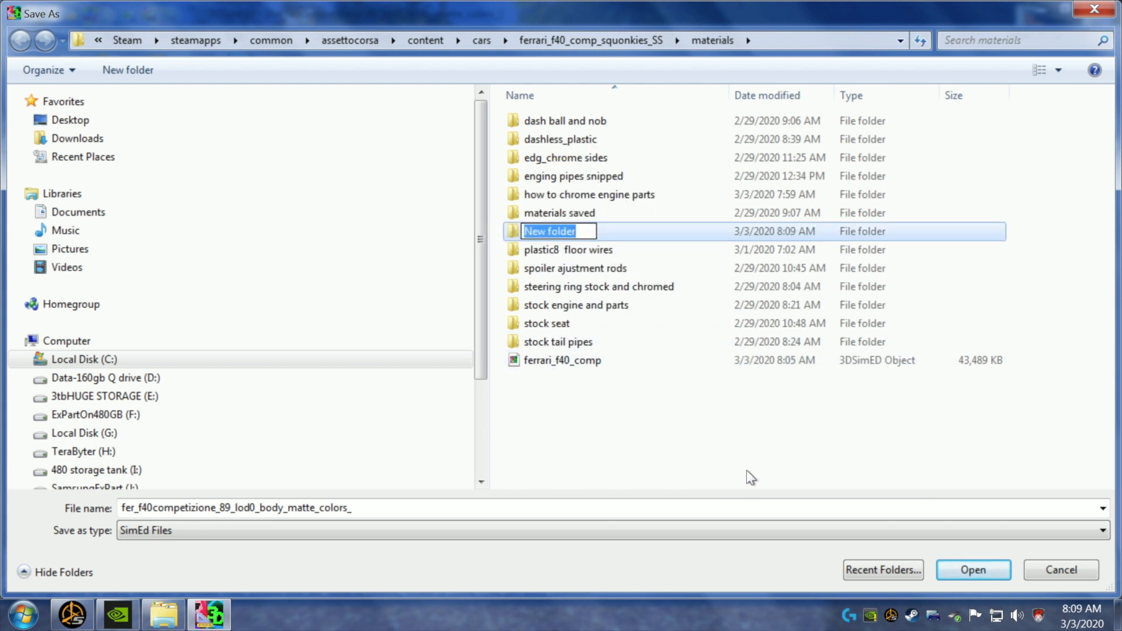
{"action": "type", "text": "b"}
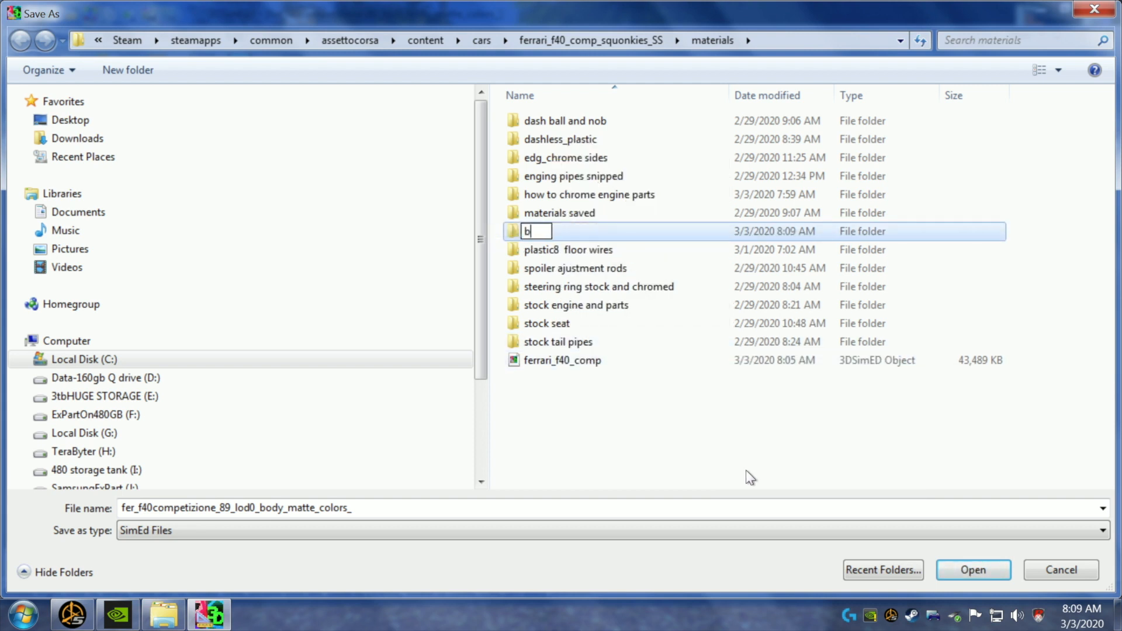
{"action": "type", "text": "ran new e"}
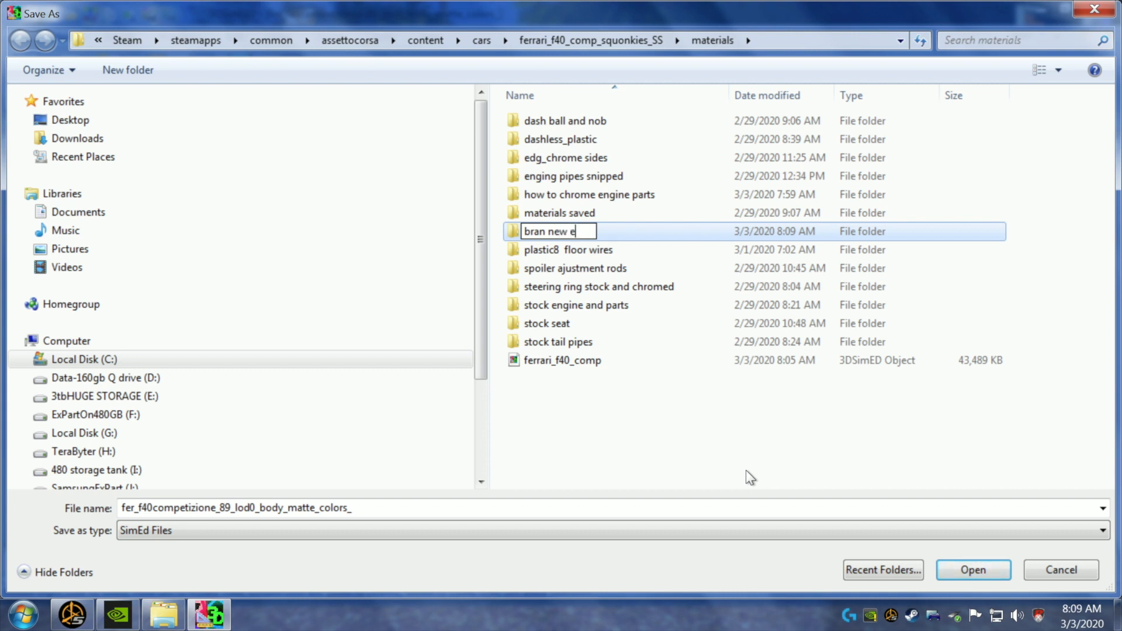
{"action": "type", "text": "ngine start"}
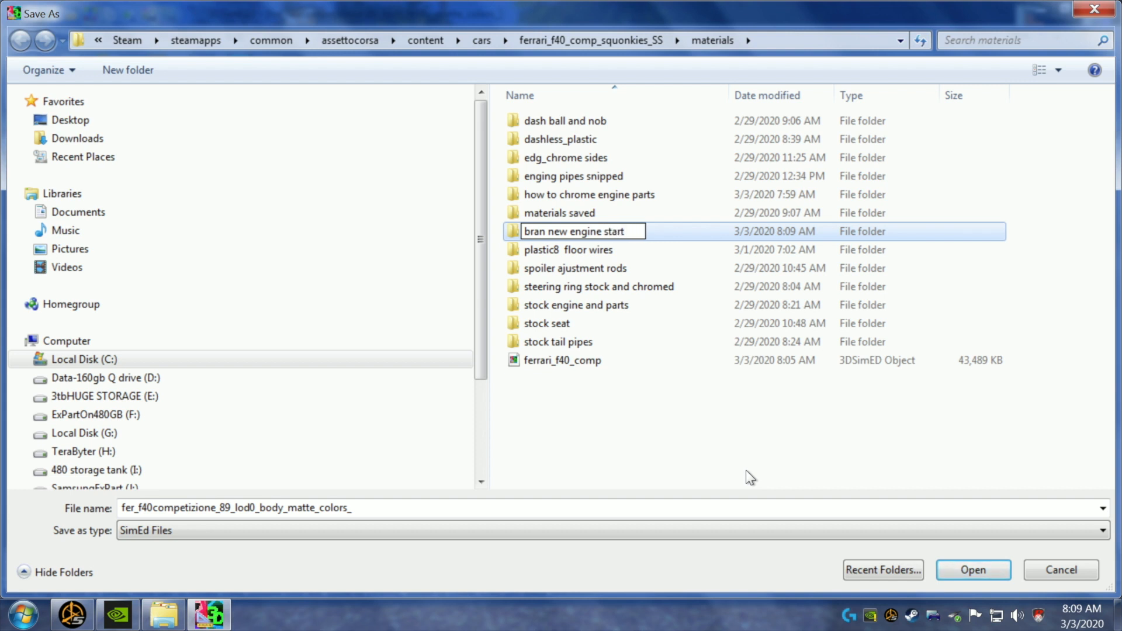
{"action": "left_click", "coordinate": [736, 466]}
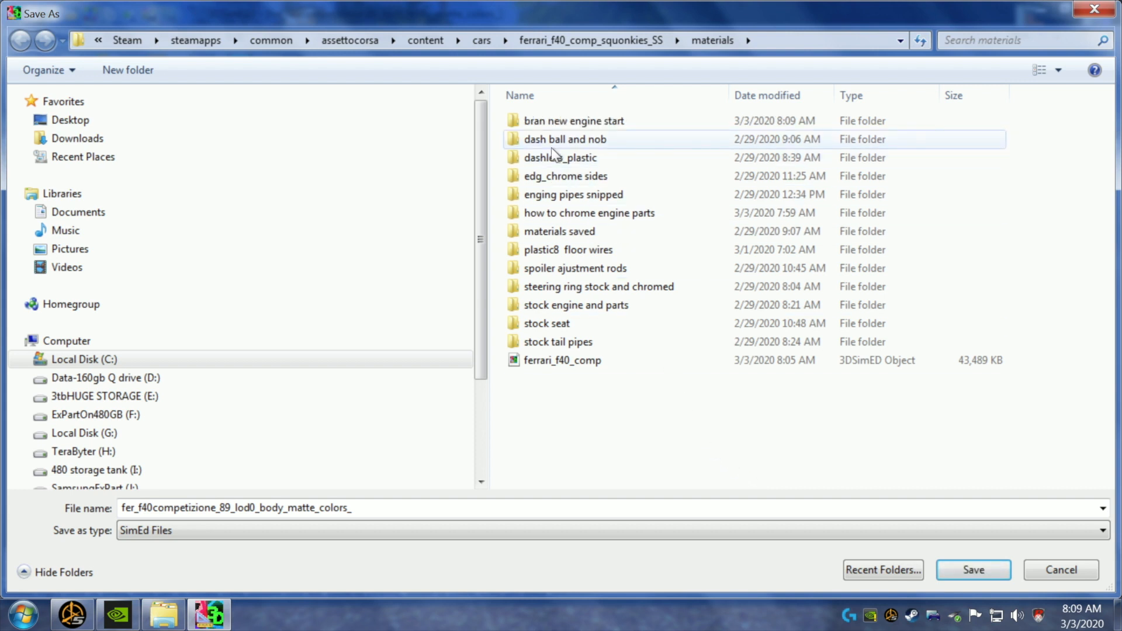
- Save the object as SimEd file fer_f40competizione_89_lod0_body_matte_colors_ in the bran new engine start folder
{"action": "double_click", "coordinate": [558, 120]}
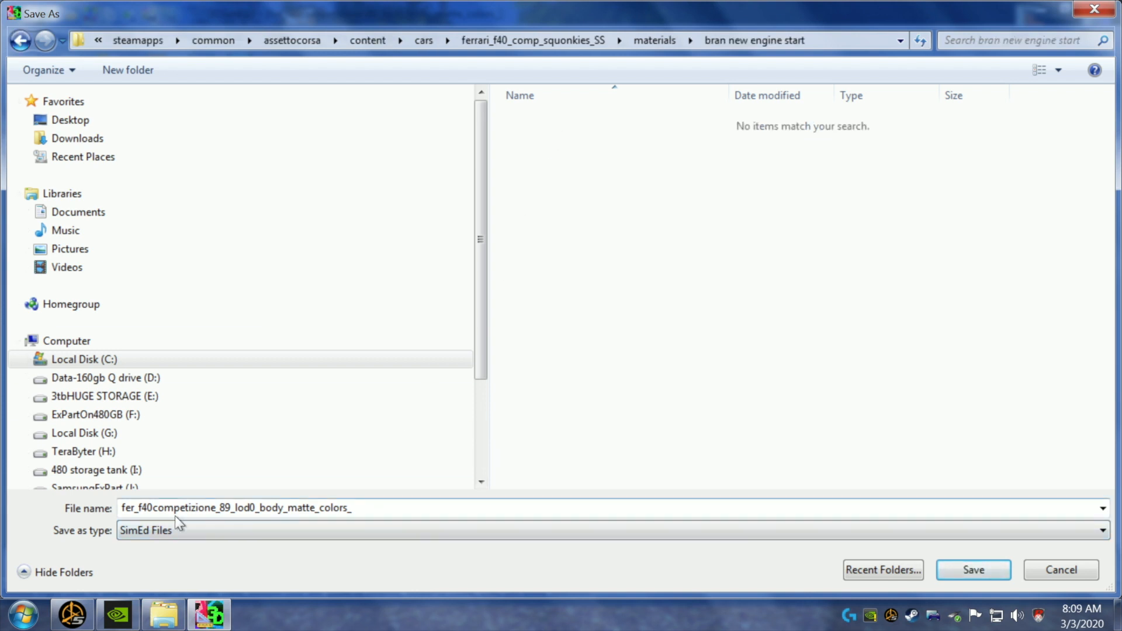
{"action": "left_click", "coordinate": [950, 572]}
{"action": "left_click", "coordinate": [522, 347]}
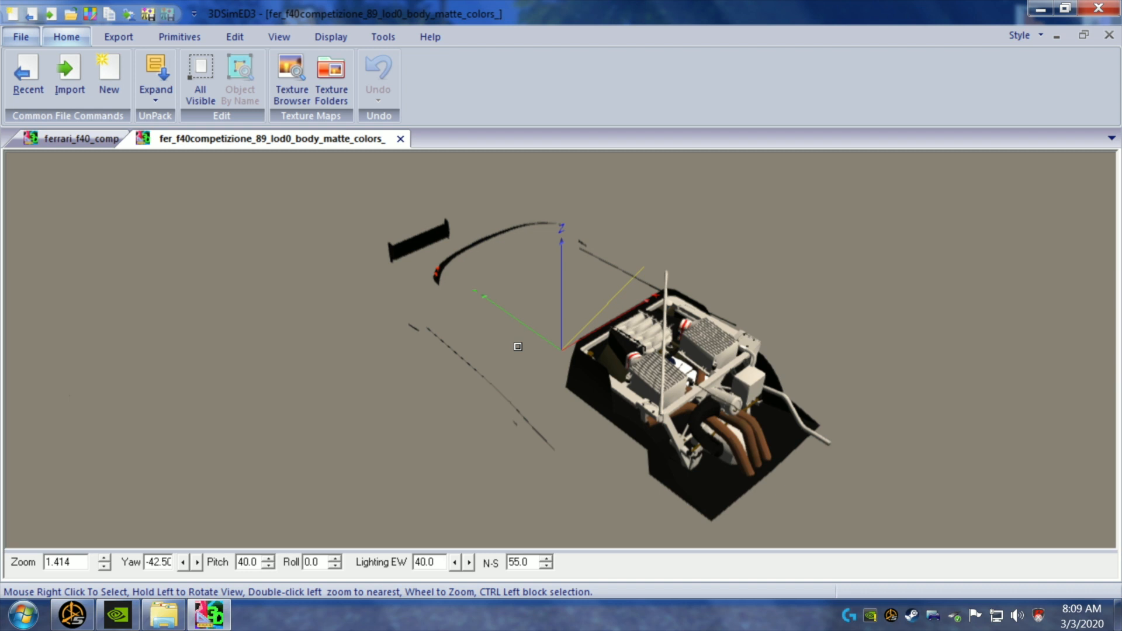
- Delete the faces of the loose black piece in front of the windshield trim
{"action": "left_click_drag", "start_coordinate": [534, 349], "coordinate": [525, 343]}
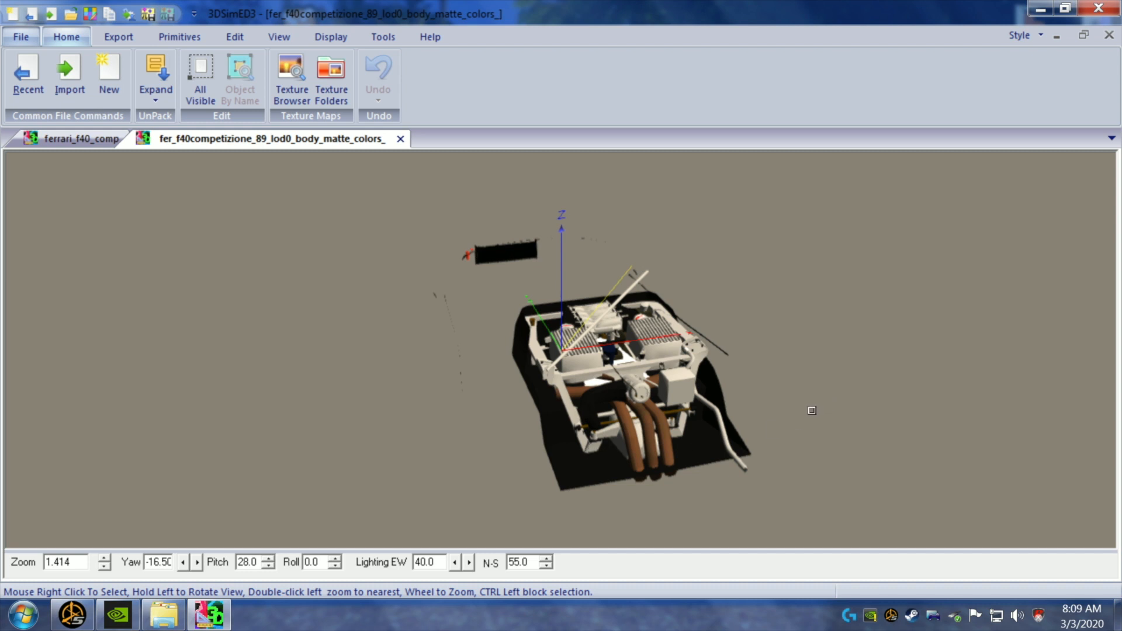
{"action": "mouse_move", "coordinate": [647, 417]}
{"action": "left_mouse_down"}
{"action": "mouse_move", "coordinate": [587, 419]}
{"action": "mouse_move", "coordinate": [586, 376]}
{"action": "mouse_move", "coordinate": [596, 401]}
{"action": "mouse_move", "coordinate": [634, 410]}
{"action": "mouse_move", "coordinate": [611, 411]}
{"action": "mouse_move", "coordinate": [649, 403]}
{"action": "mouse_move", "coordinate": [615, 412]}
{"action": "mouse_move", "coordinate": [662, 420]}
{"action": "left_mouse_up"}
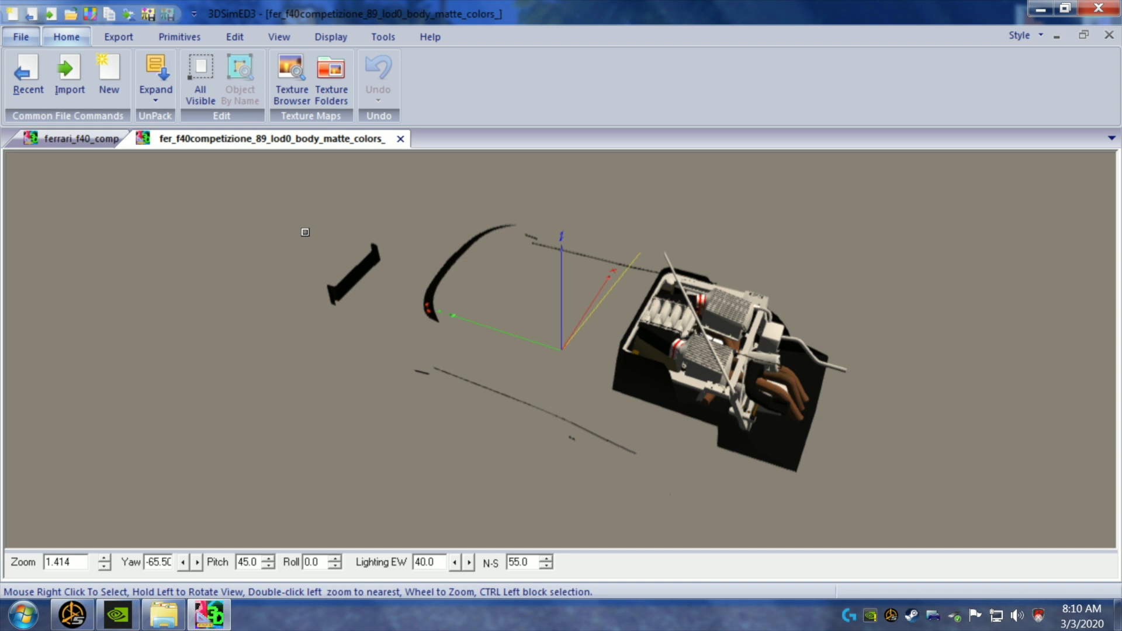
{"action": "left_click_drag", "start_coordinate": [311, 246], "coordinate": [396, 322], "text": "ctrl"}
{"action": "left_click_drag", "start_coordinate": [396, 321], "coordinate": [395, 322], "text": "ctrl"}
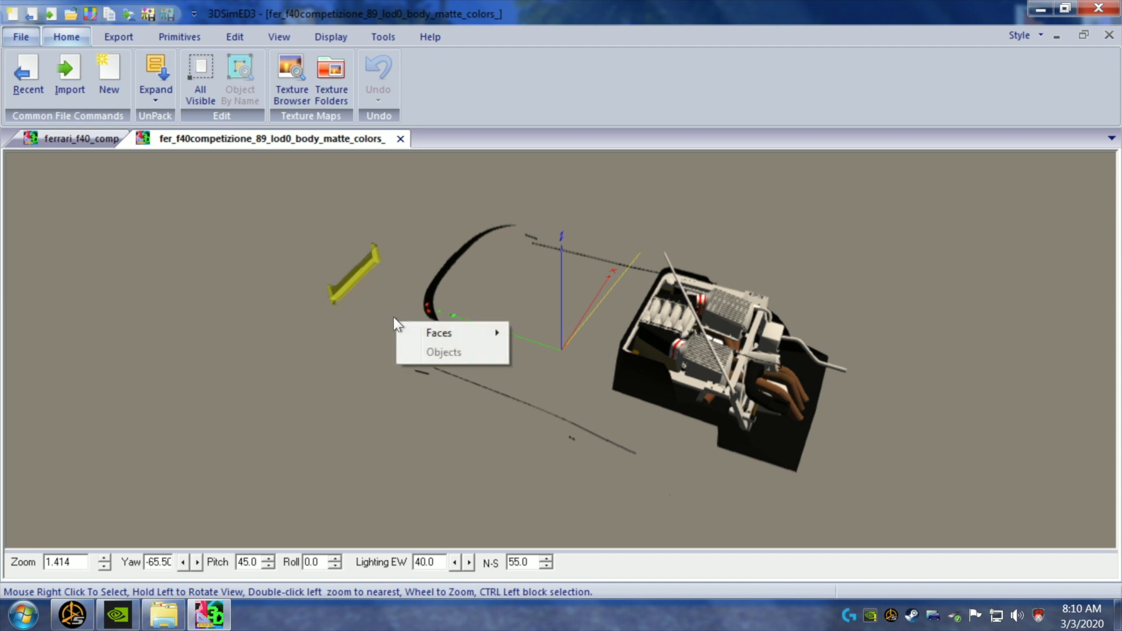
{"action": "mouse_move", "coordinate": [441, 335]}
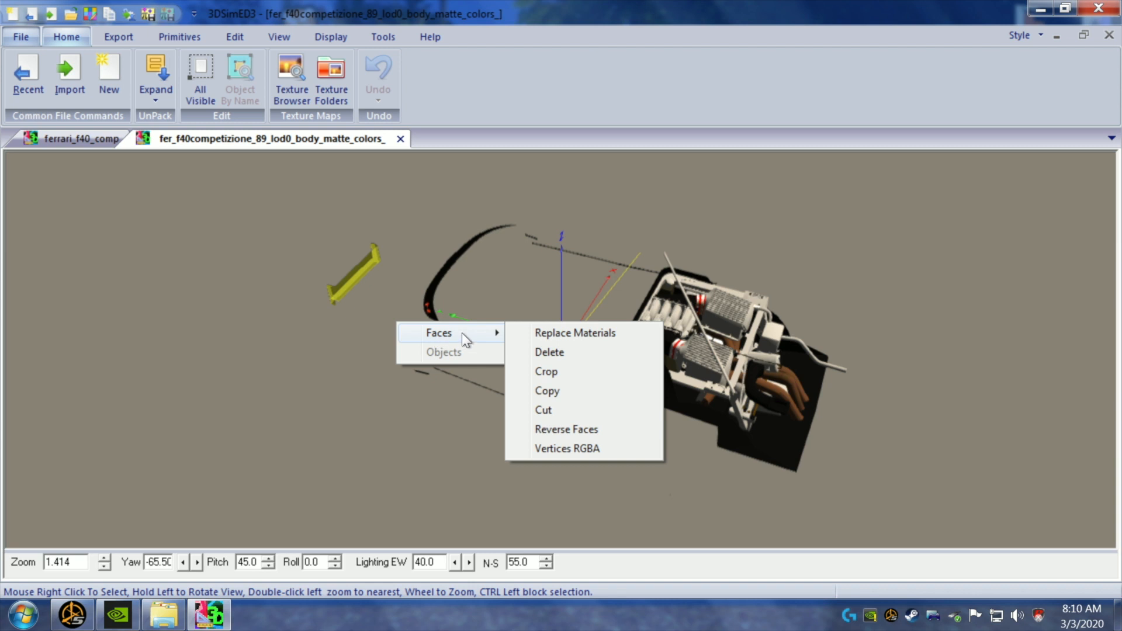
{"action": "left_click", "coordinate": [542, 352]}
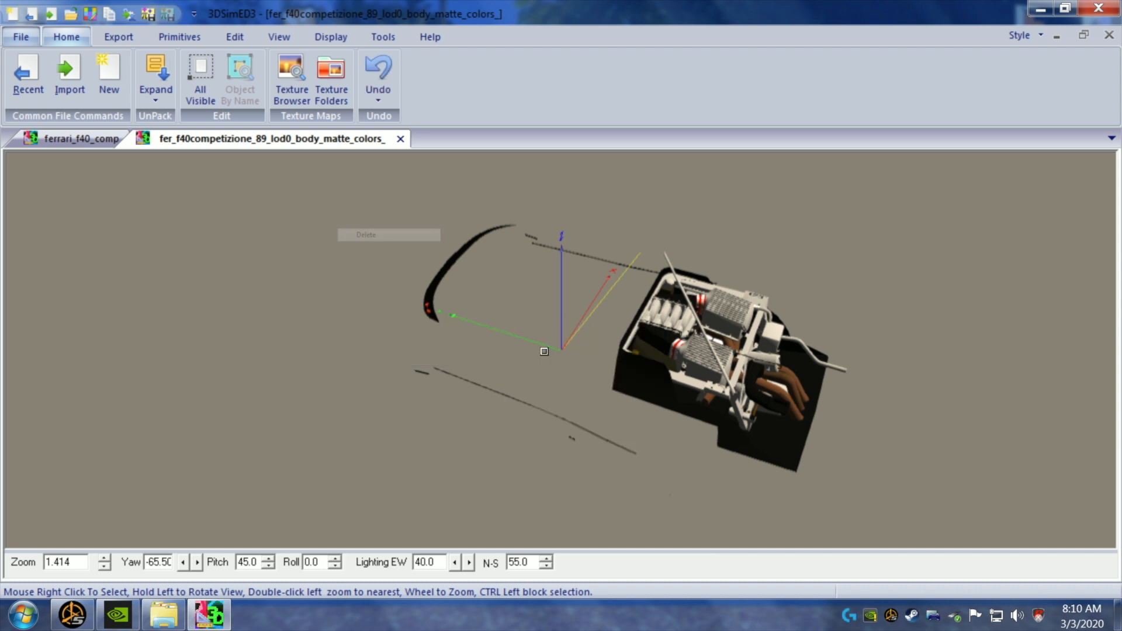
- Delete the faces of the curved black windshield trim ahead of the engine
{"action": "left_click_drag", "start_coordinate": [523, 319], "coordinate": [496, 309]}
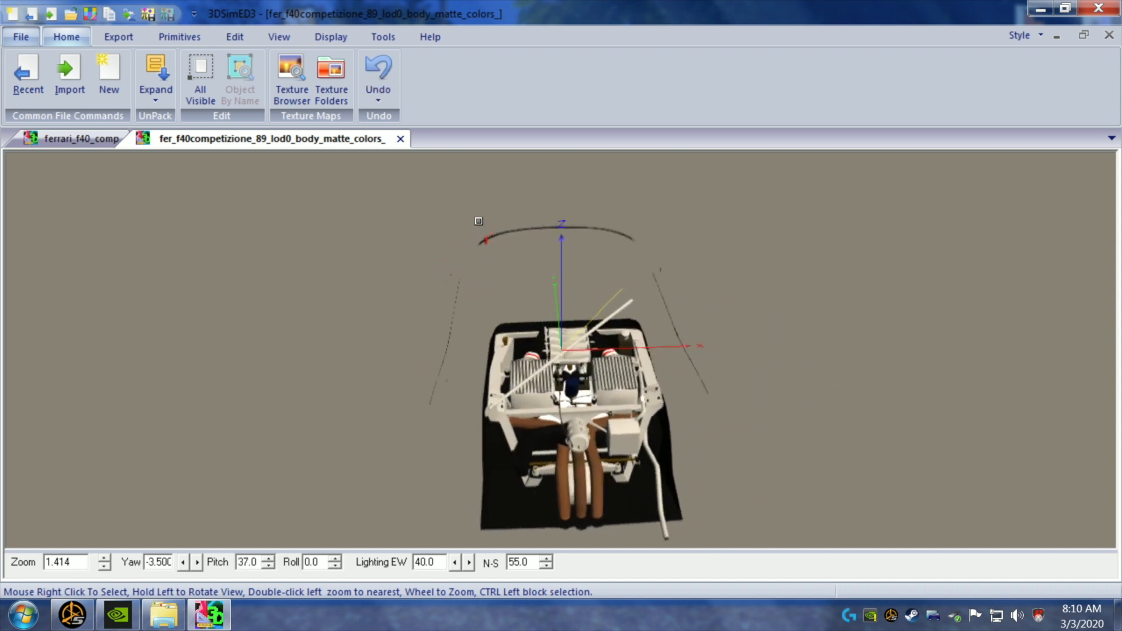
{"action": "left_click_drag", "start_coordinate": [462, 205], "coordinate": [647, 251], "text": "ctrl"}
{"action": "mouse_move", "coordinate": [688, 263]}
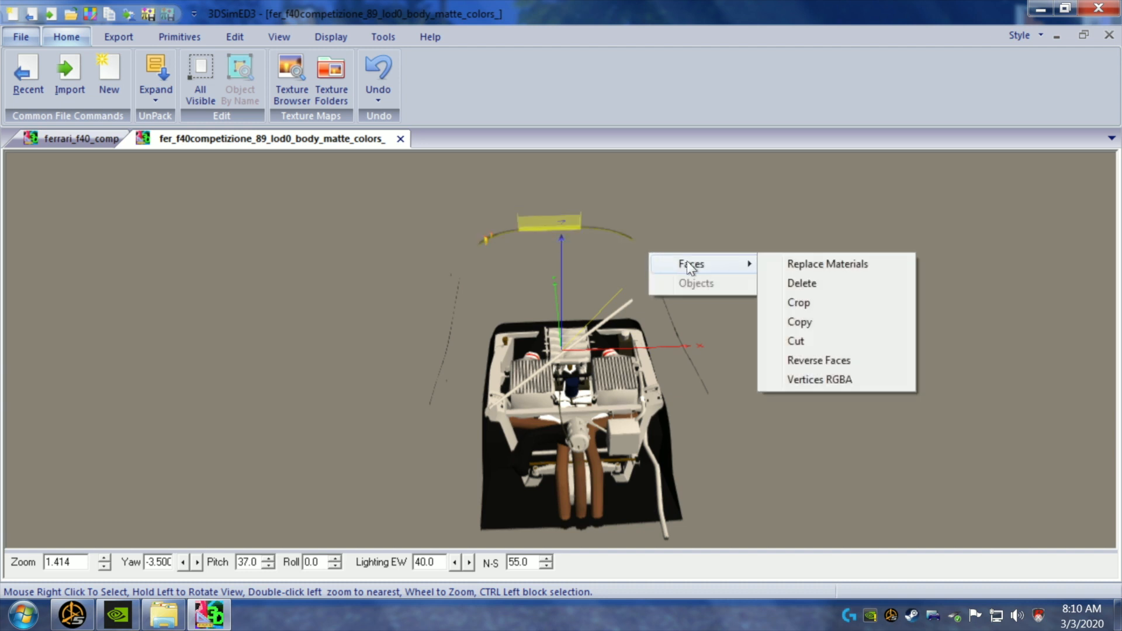
{"action": "left_click", "coordinate": [800, 284]}
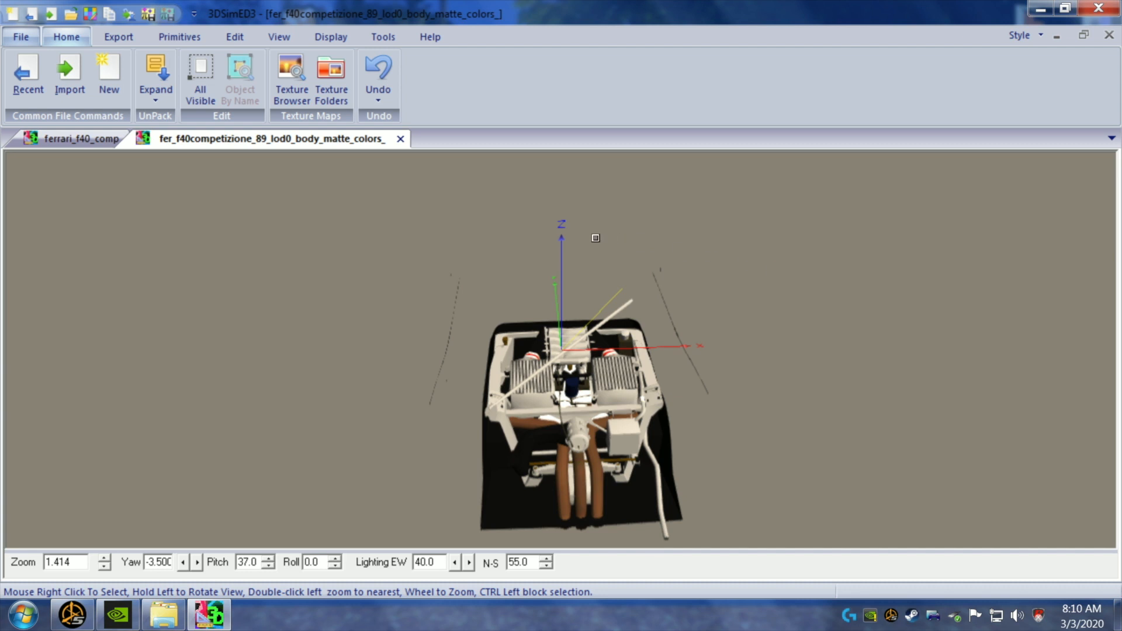
- Examine the two thin side strips and the engine bay from the side, the rear and above
{"action": "left_click_drag", "start_coordinate": [539, 260], "coordinate": [551, 264]}
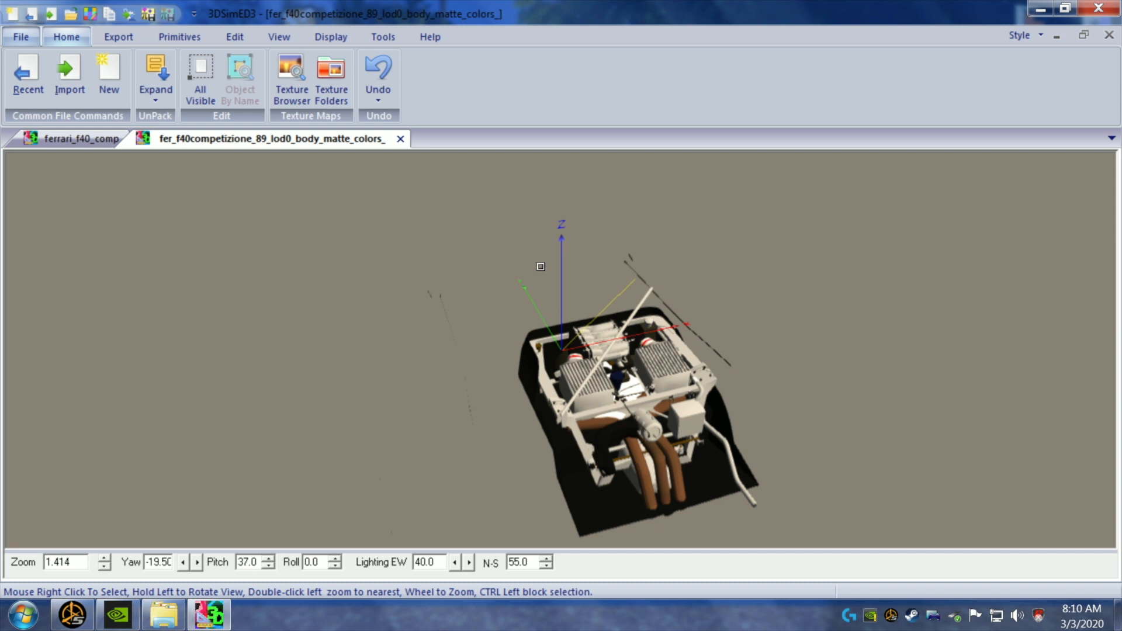
{"action": "left_click_drag", "start_coordinate": [540, 266], "coordinate": [562, 265]}
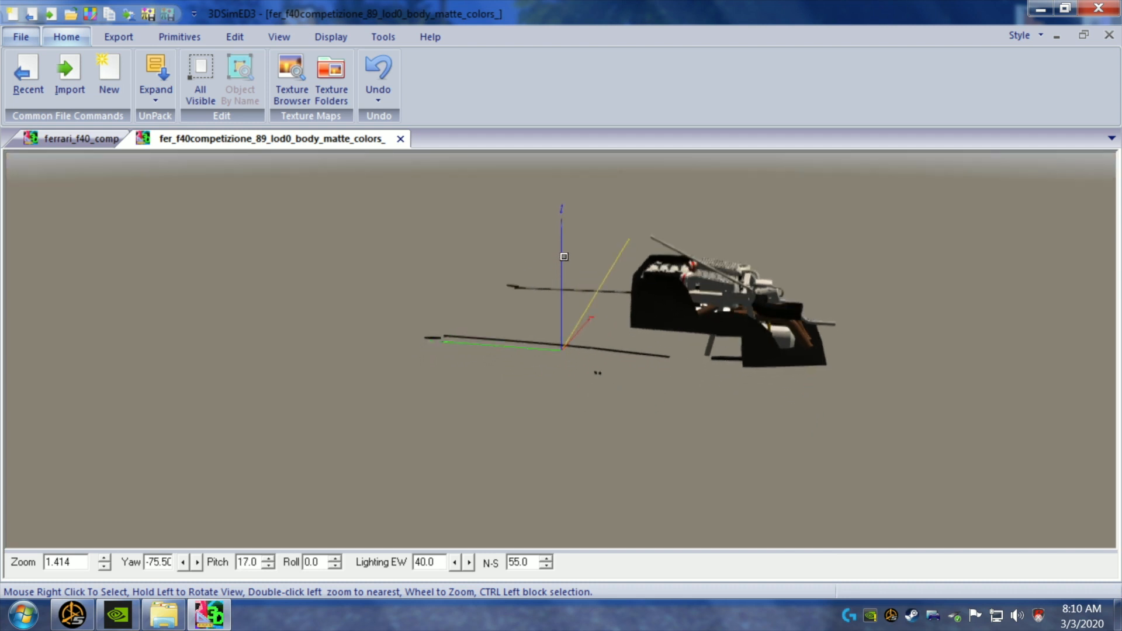
{"action": "scroll", "coordinate": [657, 418], "scroll_direction": "up", "scroll_amount": 2}
{"action": "left_click_drag", "start_coordinate": [657, 419], "coordinate": [645, 419]}
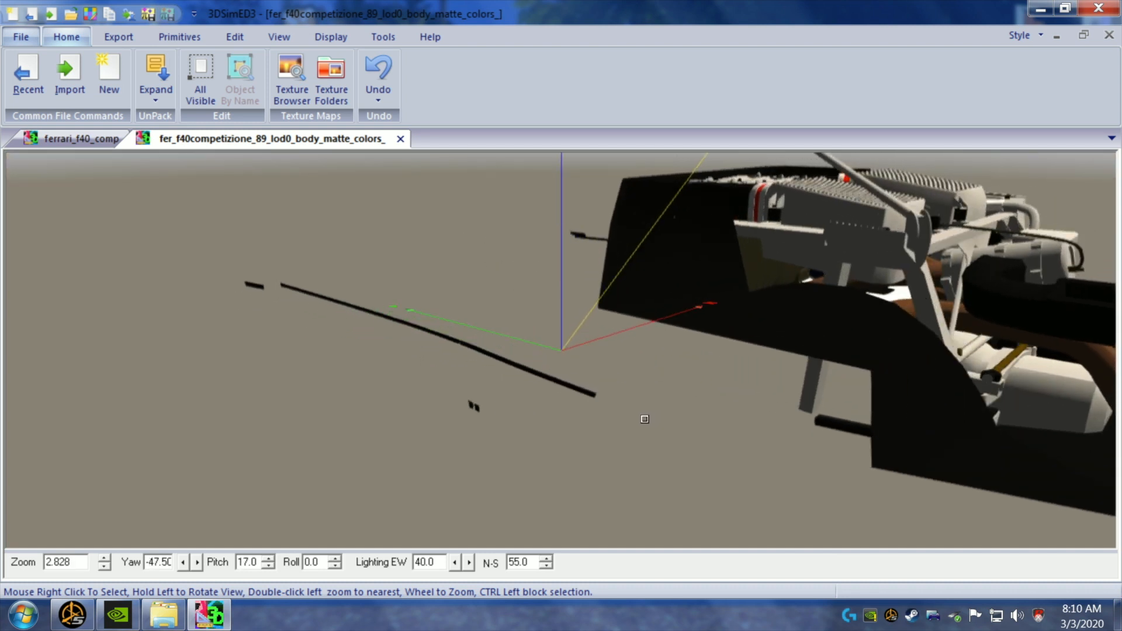
{"action": "left_click_drag", "start_coordinate": [754, 417], "coordinate": [728, 428]}
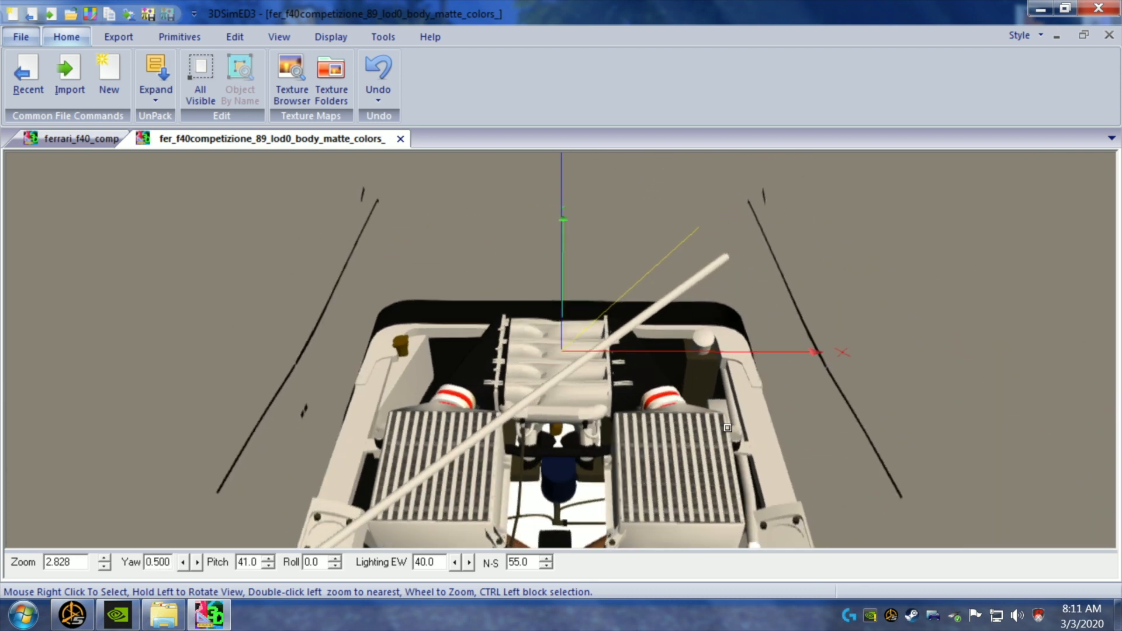
{"action": "left_click_drag", "start_coordinate": [628, 339], "coordinate": [629, 344]}
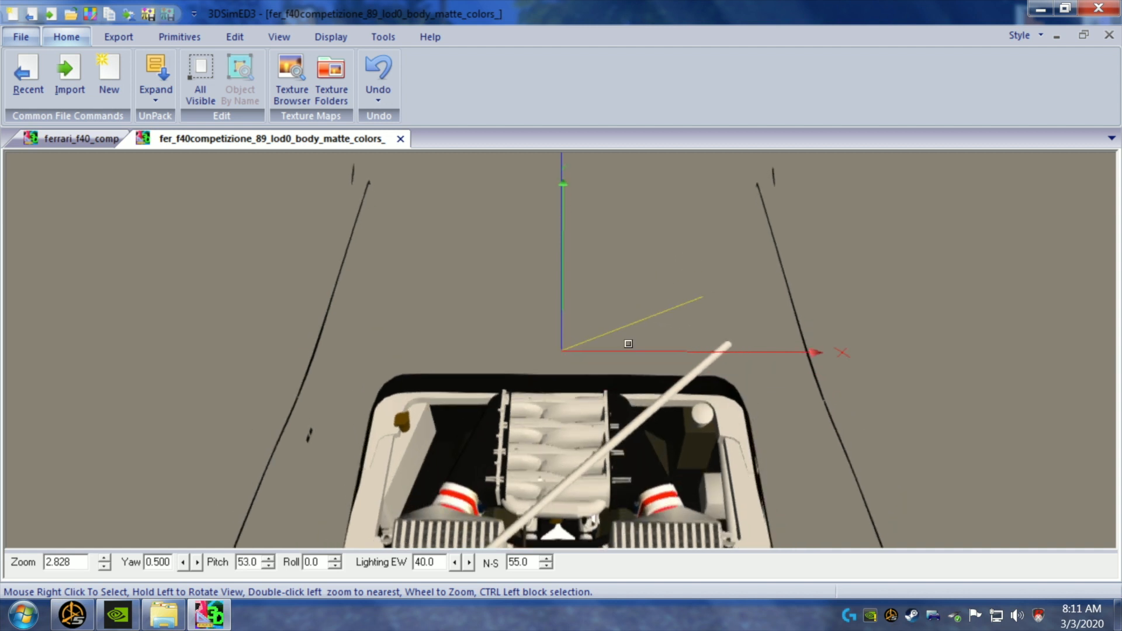
{"action": "key", "text": "Down"}
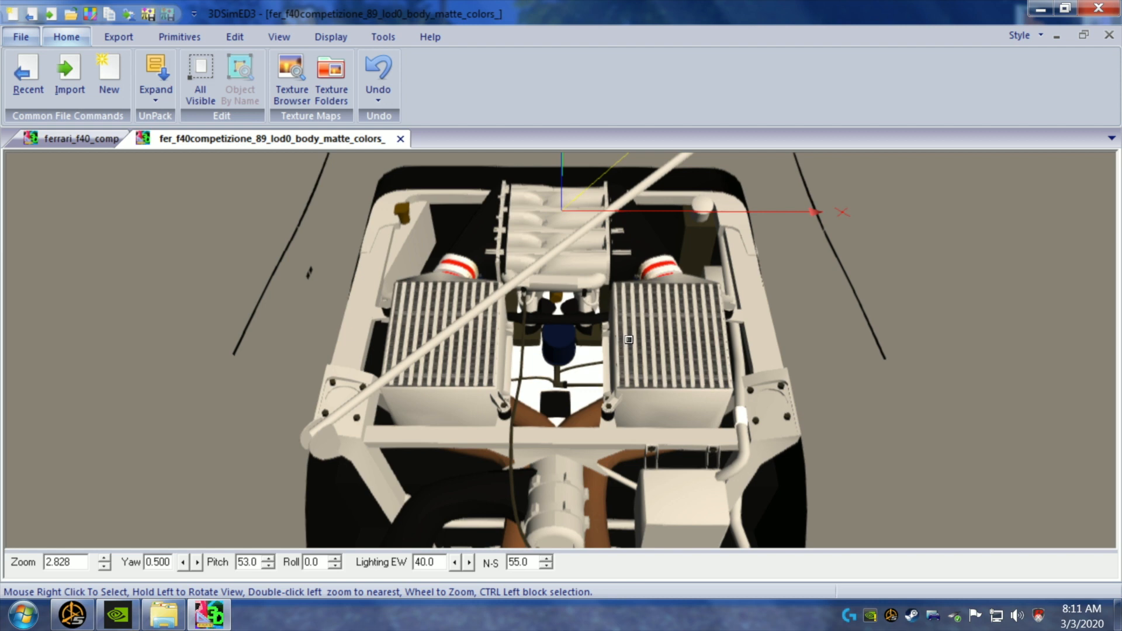
{"action": "left_click_drag", "start_coordinate": [629, 340], "coordinate": [629, 349]}
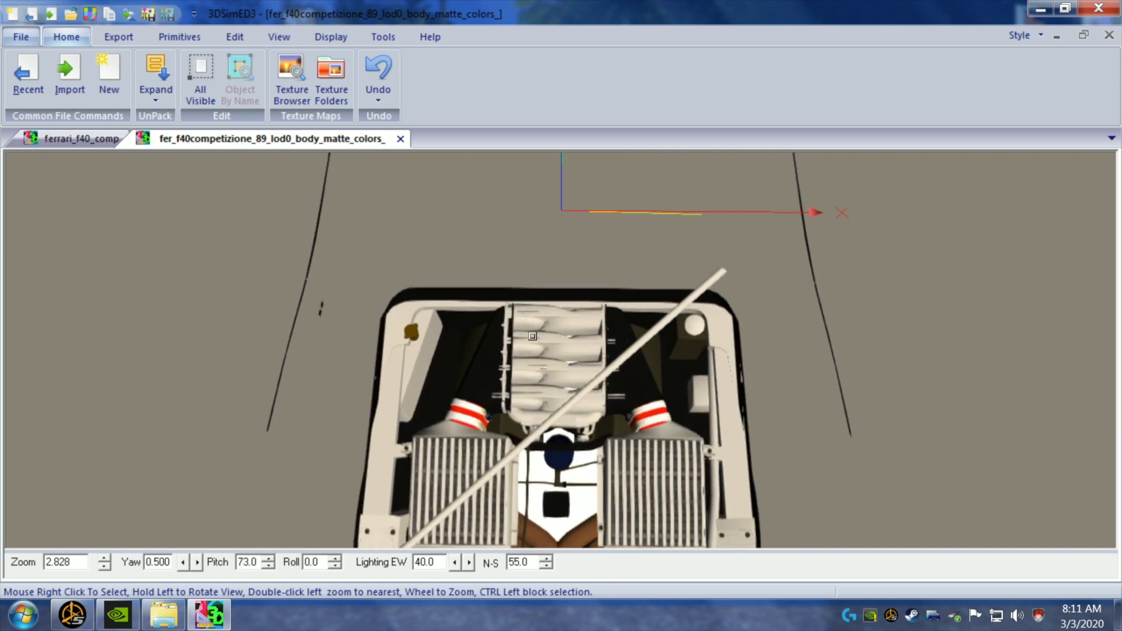
{"action": "left_click_drag", "start_coordinate": [538, 353], "coordinate": [549, 353]}
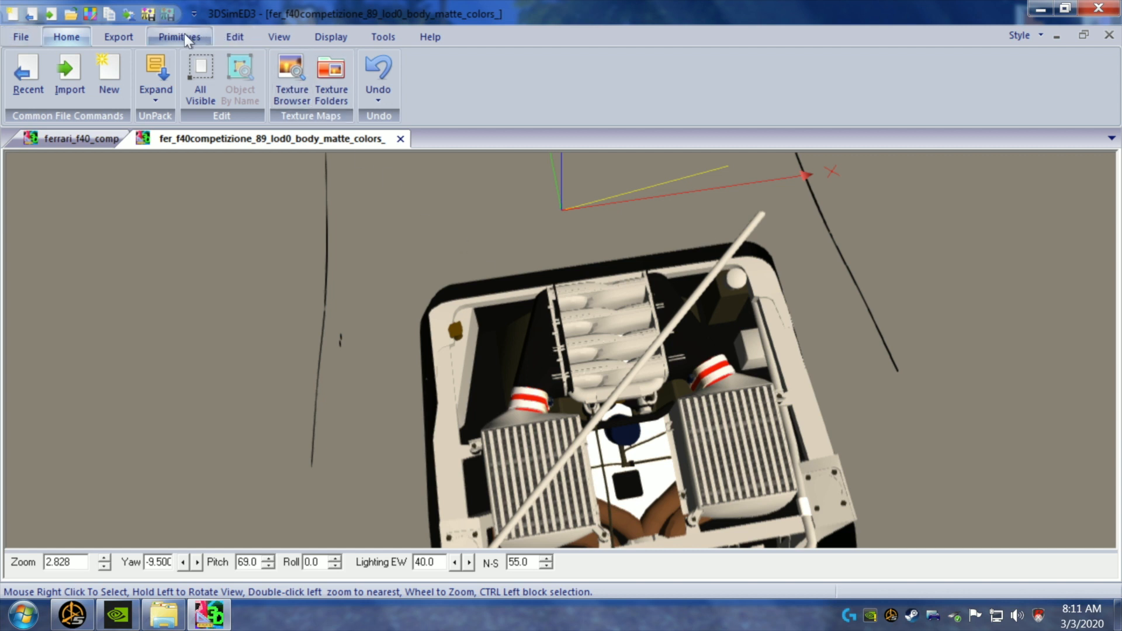
- Look over the model editing commands, including Explode All, and examine the whole engine bay from above and behind
{"action": "left_click", "coordinate": [244, 35]}
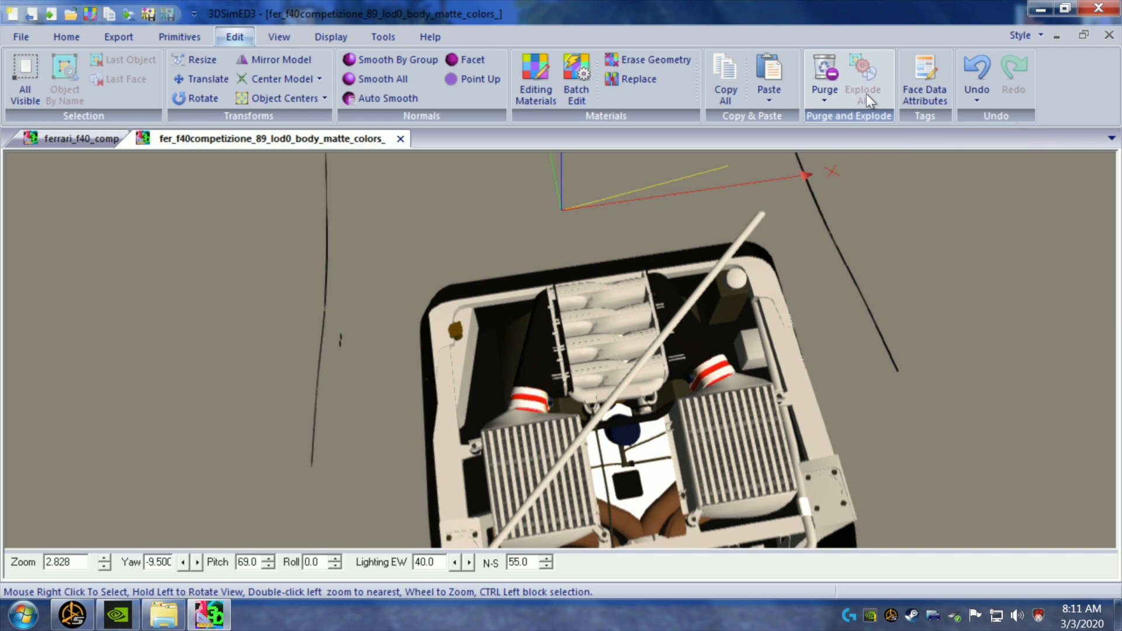
{"action": "left_click_drag", "start_coordinate": [735, 334], "coordinate": [731, 332]}
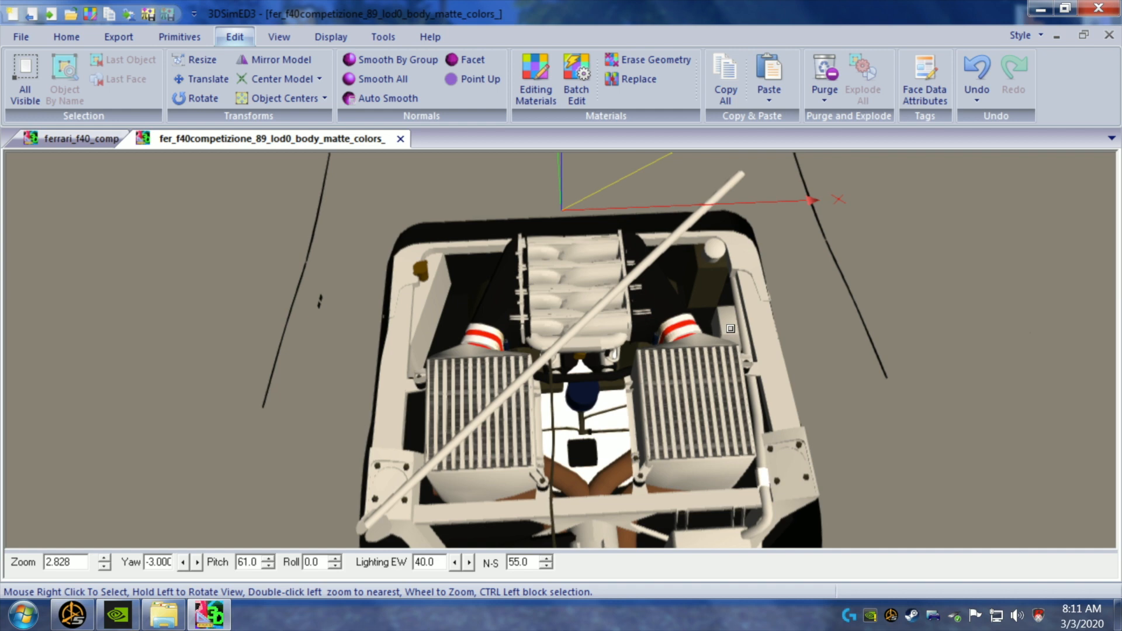
{"action": "left_click_drag", "start_coordinate": [709, 373], "coordinate": [708, 371]}
{"action": "scroll", "coordinate": [710, 366], "scroll_direction": "down", "scroll_amount": 2}
{"action": "left_click_drag", "start_coordinate": [709, 369], "coordinate": [689, 384]}
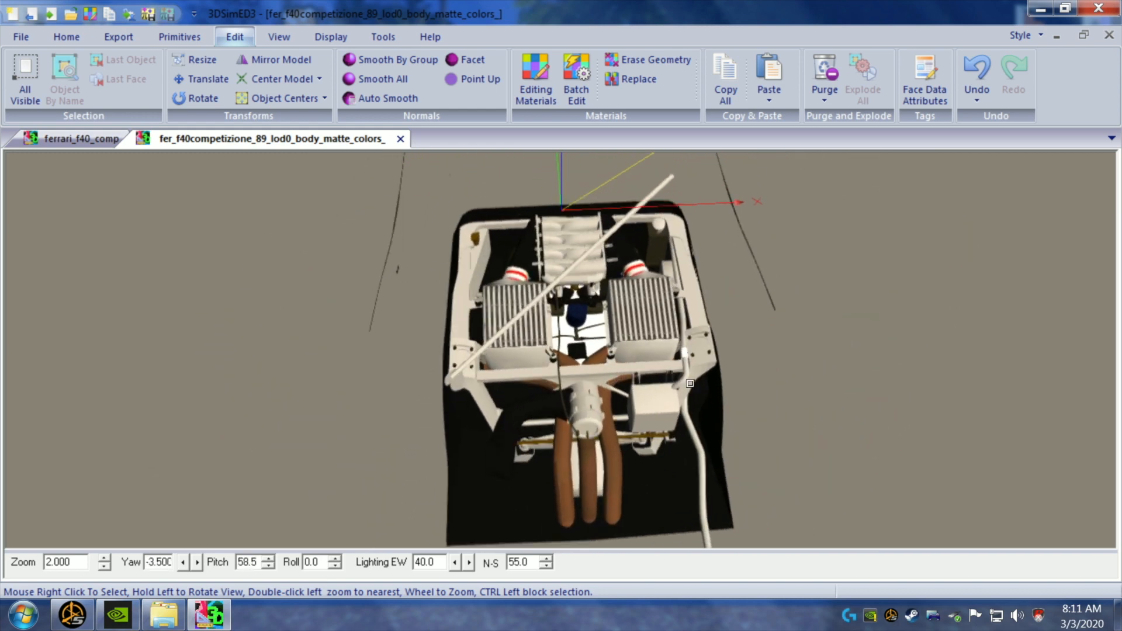
{"action": "scroll", "coordinate": [691, 383], "scroll_direction": "down", "scroll_amount": 2}
{"action": "key", "text": "Up"}
{"action": "key", "text": "Up"}
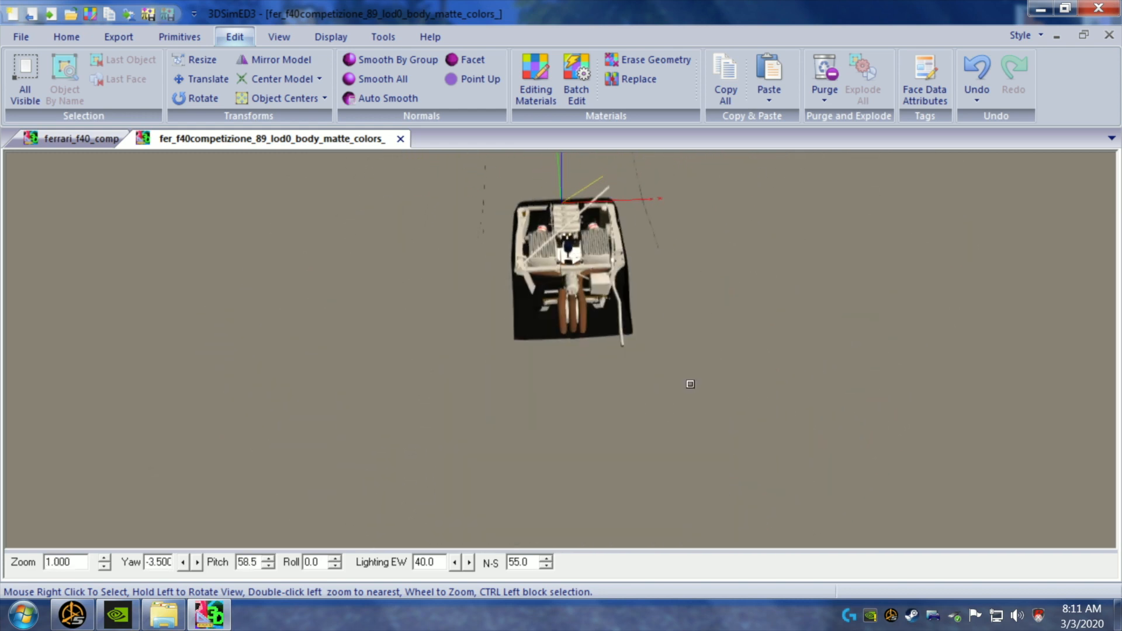
{"action": "key", "text": "Down"}
{"action": "key", "text": "Down"}
{"action": "key", "text": "Down"}
{"action": "key", "text": "Down"}
{"action": "key", "text": "Down"}
{"action": "key", "text": "Down"}
{"action": "key", "text": "Down"}
{"action": "key", "text": "Down"}
{"action": "key", "text": "Down"}
{"action": "key", "text": "Down"}
{"action": "key", "text": "Down"}
{"action": "key", "text": "Down"}
{"action": "key", "text": "Down"}
{"action": "key", "text": "Down"}
{"action": "key", "text": "Down"}
{"action": "key", "text": "Down"}
{"action": "key", "text": "Down"}
{"action": "key", "text": "Down"}
{"action": "key", "text": "Down"}
{"action": "key", "text": "Down"}
{"action": "key", "text": "Down"}
{"action": "key", "text": "Down"}
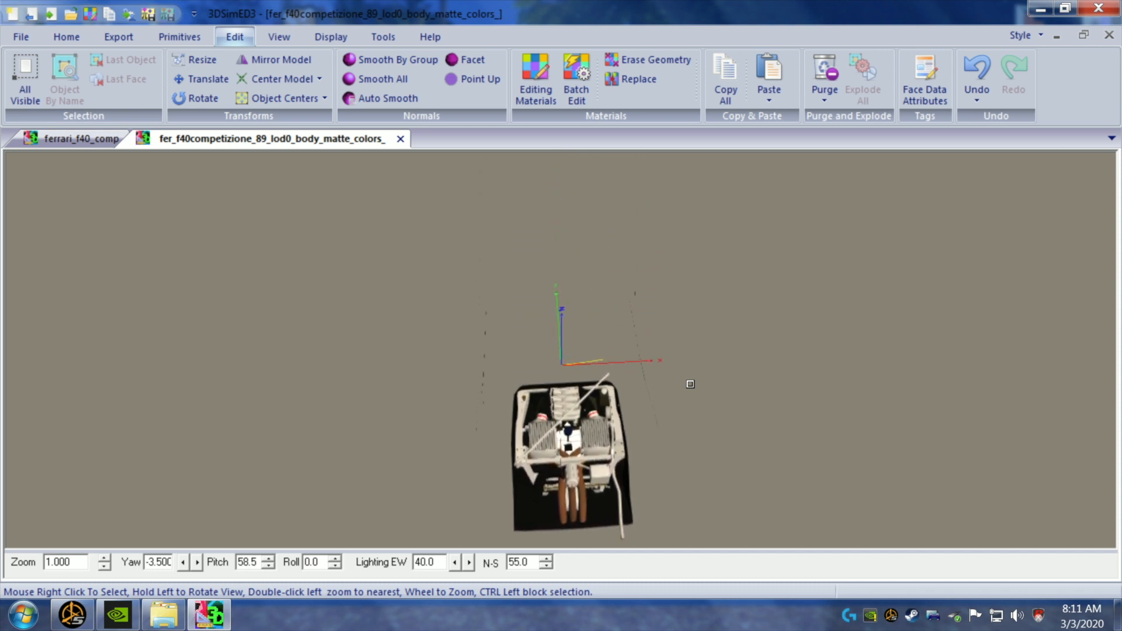
- Examine the engine from both sides and up close from behind, including the frame, finned coolers, brown pipes and white box
{"action": "left_click_drag", "start_coordinate": [690, 385], "coordinate": [716, 384]}
{"action": "scroll", "coordinate": [716, 383], "scroll_direction": "up", "scroll_amount": 1}
{"action": "left_click_drag", "start_coordinate": [635, 310], "coordinate": [647, 318]}
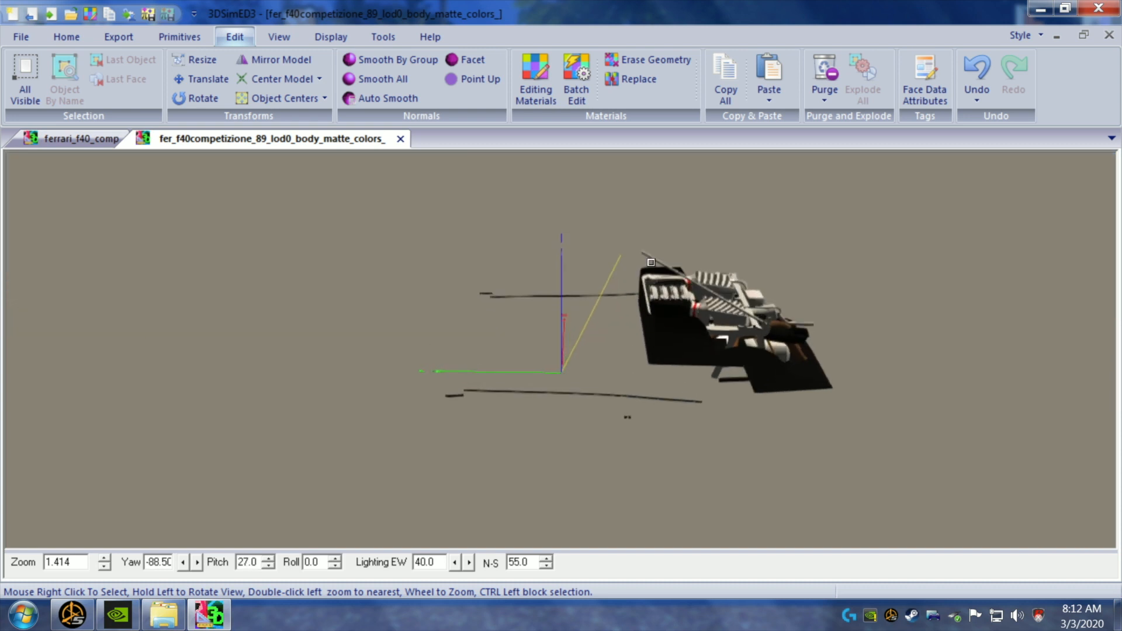
{"action": "left_click_drag", "start_coordinate": [740, 373], "coordinate": [636, 391]}
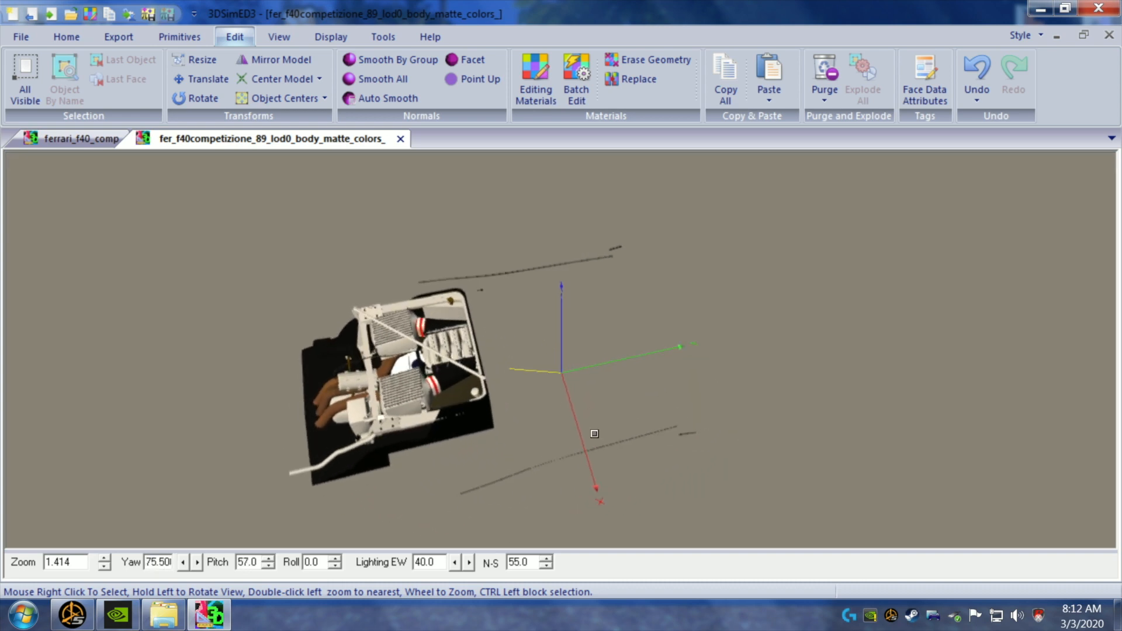
{"action": "scroll", "coordinate": [595, 434], "scroll_direction": "up", "scroll_amount": 2}
{"action": "left_click_drag", "start_coordinate": [514, 463], "coordinate": [487, 440]}
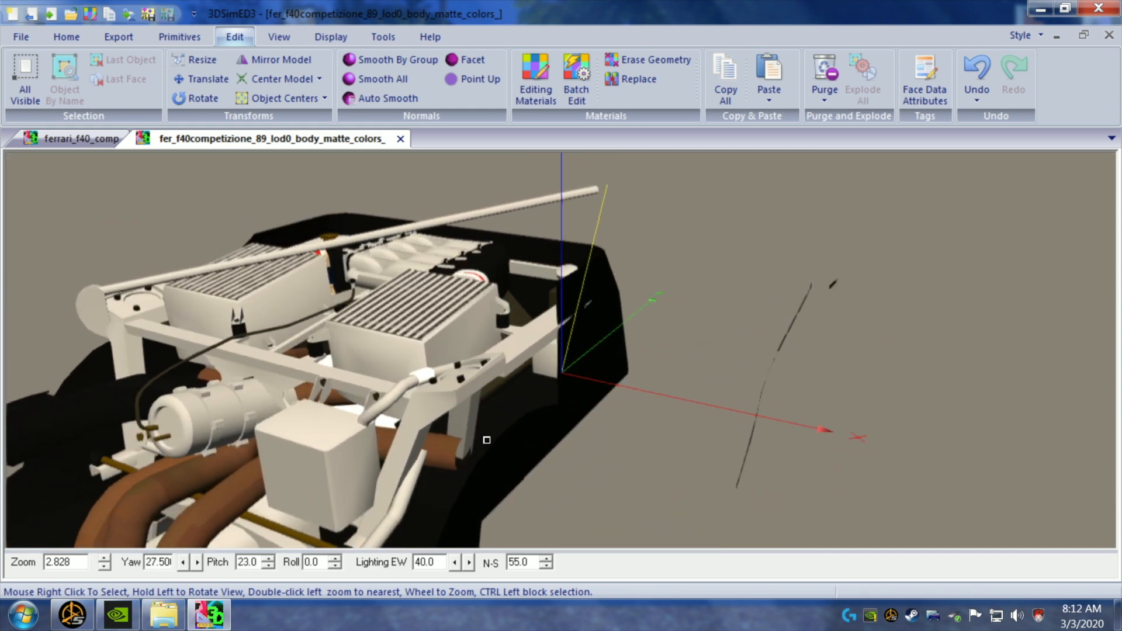
{"action": "left_click_drag", "start_coordinate": [488, 440], "coordinate": [489, 441]}
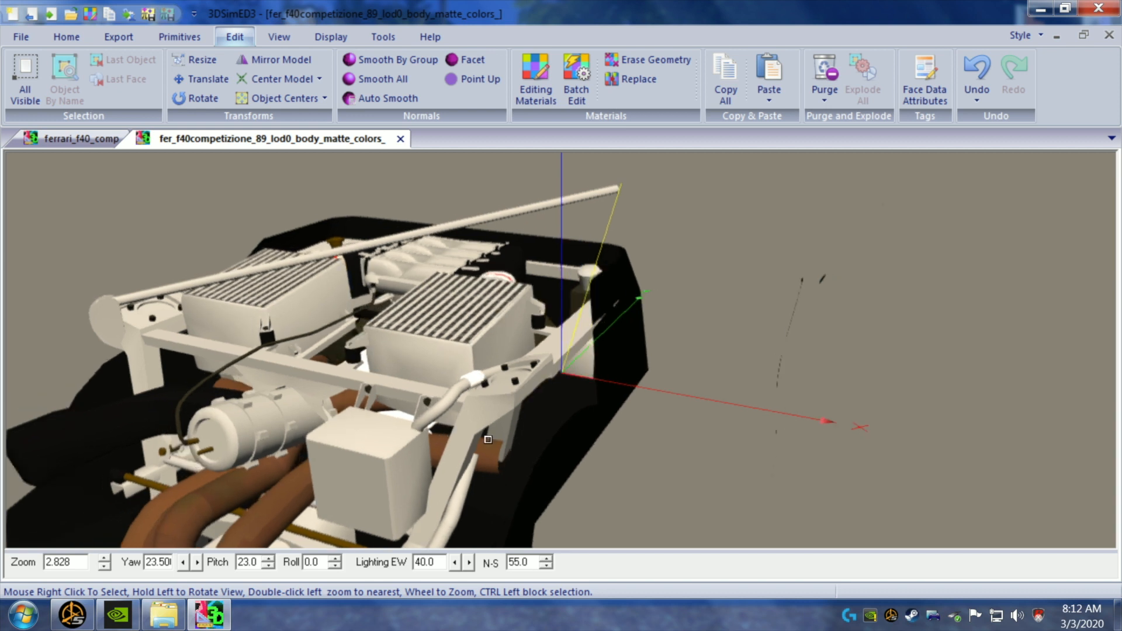
{"action": "left_click_drag", "start_coordinate": [364, 451], "coordinate": [376, 449]}
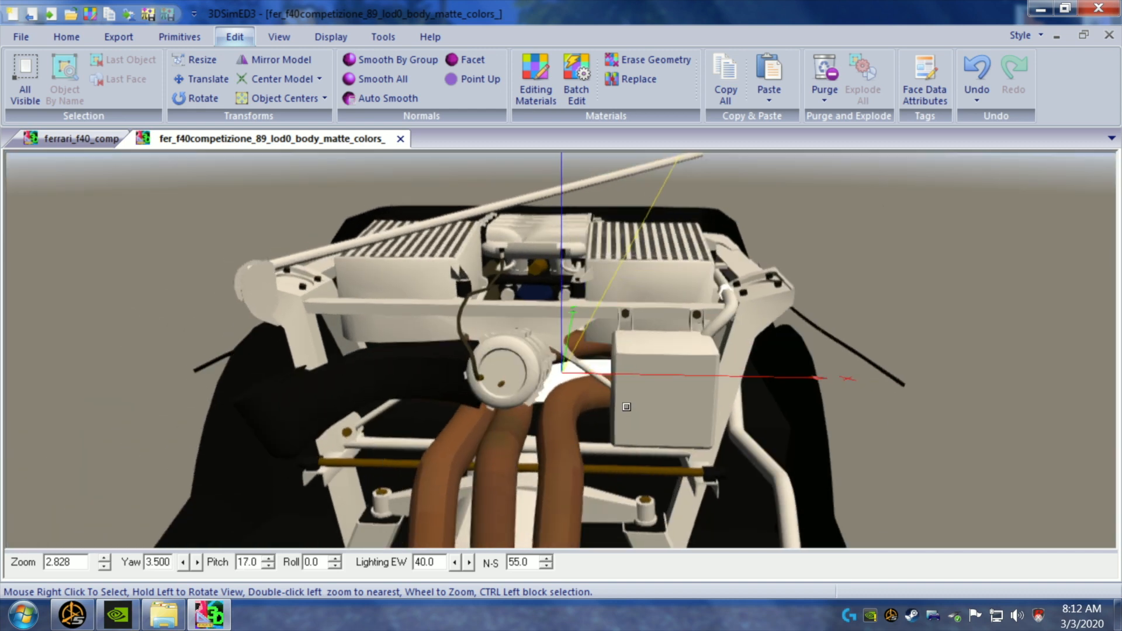
{"action": "scroll", "coordinate": [609, 423], "scroll_direction": "down", "scroll_amount": 2}
{"action": "left_click_drag", "start_coordinate": [609, 422], "coordinate": [611, 428]}
{"action": "scroll", "coordinate": [611, 428], "scroll_direction": "up", "scroll_amount": 1}
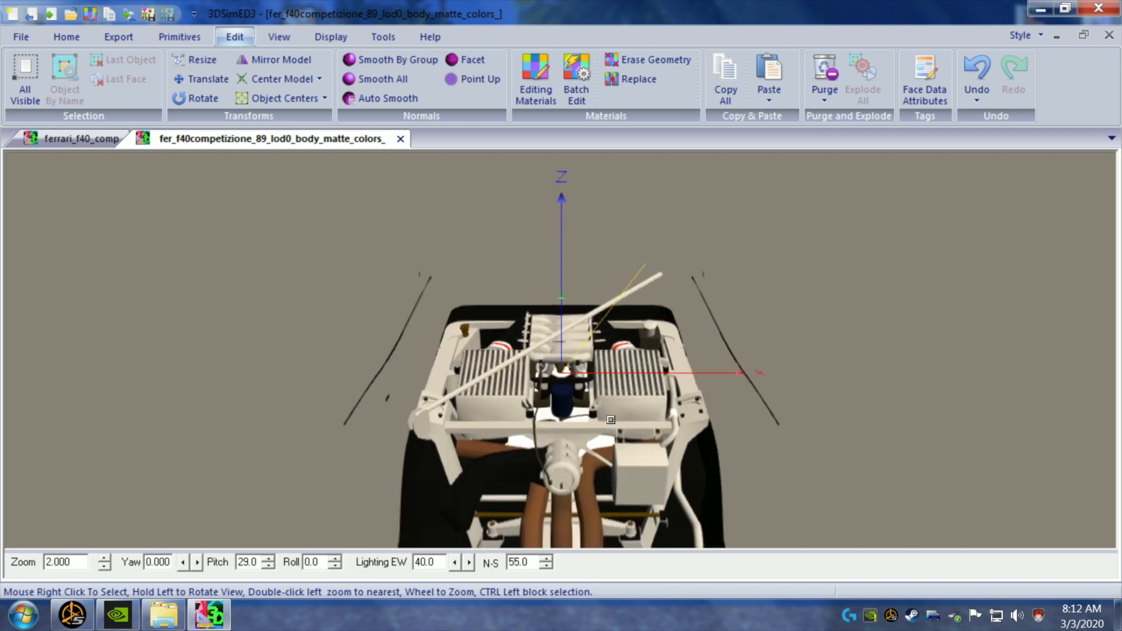
- Inspect the options for the engine's matte_colors material, including the choices for hiding it
{"action": "right_click", "coordinate": [615, 412]}
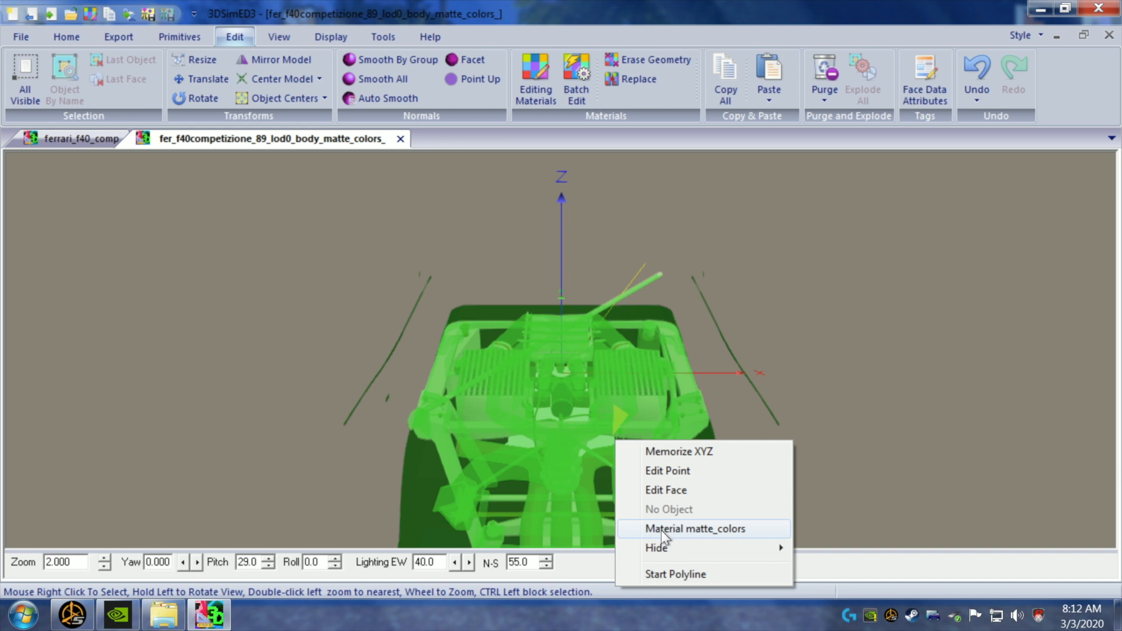
{"action": "mouse_move", "coordinate": [666, 549]}
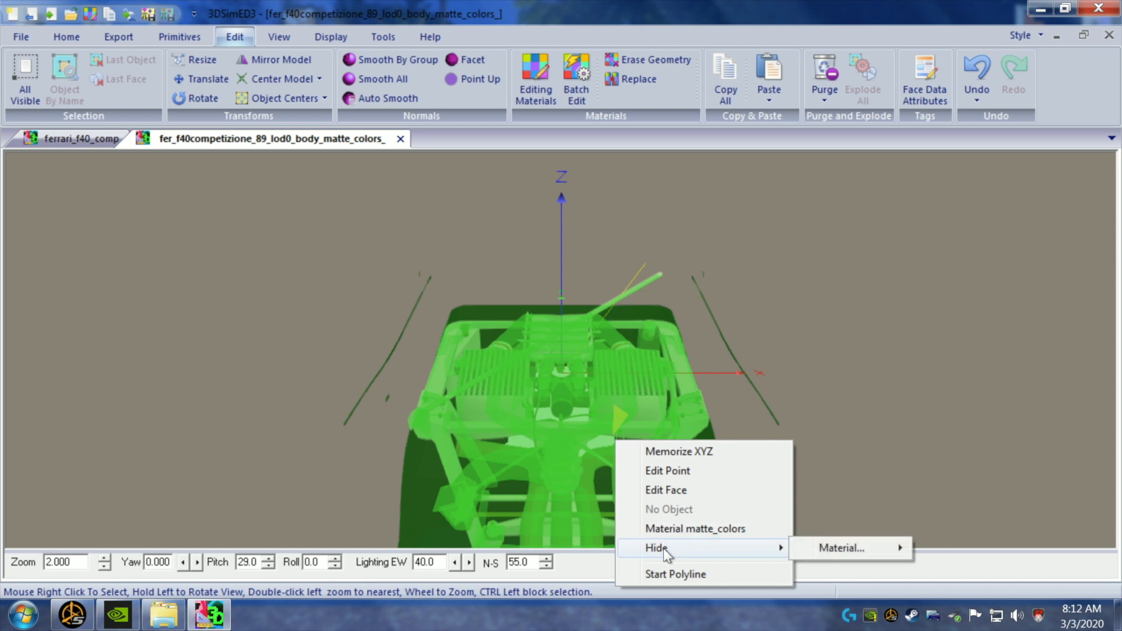
{"action": "mouse_move", "coordinate": [835, 549]}
{"action": "left_click", "coordinate": [915, 303]}
- Block-select the inner panel area beside the intake manifold, on the brown cap's side of the engine bay, and delete the selected faces
{"action": "mouse_move", "coordinate": [654, 432]}
{"action": "left_mouse_down"}
{"action": "mouse_move", "coordinate": [678, 437]}
{"action": "mouse_move", "coordinate": [646, 429]}
{"action": "left_mouse_up"}
{"action": "scroll", "coordinate": [669, 426], "scroll_direction": "up", "scroll_amount": 1}
{"action": "scroll", "coordinate": [652, 429], "scroll_direction": "down", "scroll_amount": 2}
{"action": "key", "text": "Down"}
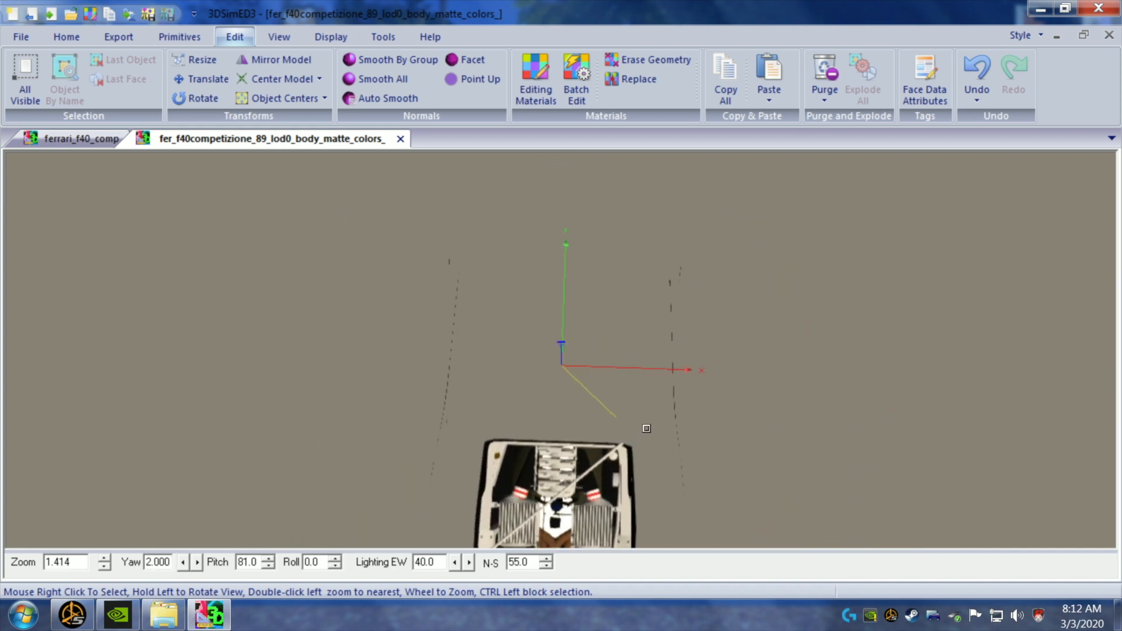
{"action": "left_click_drag", "start_coordinate": [633, 439], "coordinate": [637, 443]}
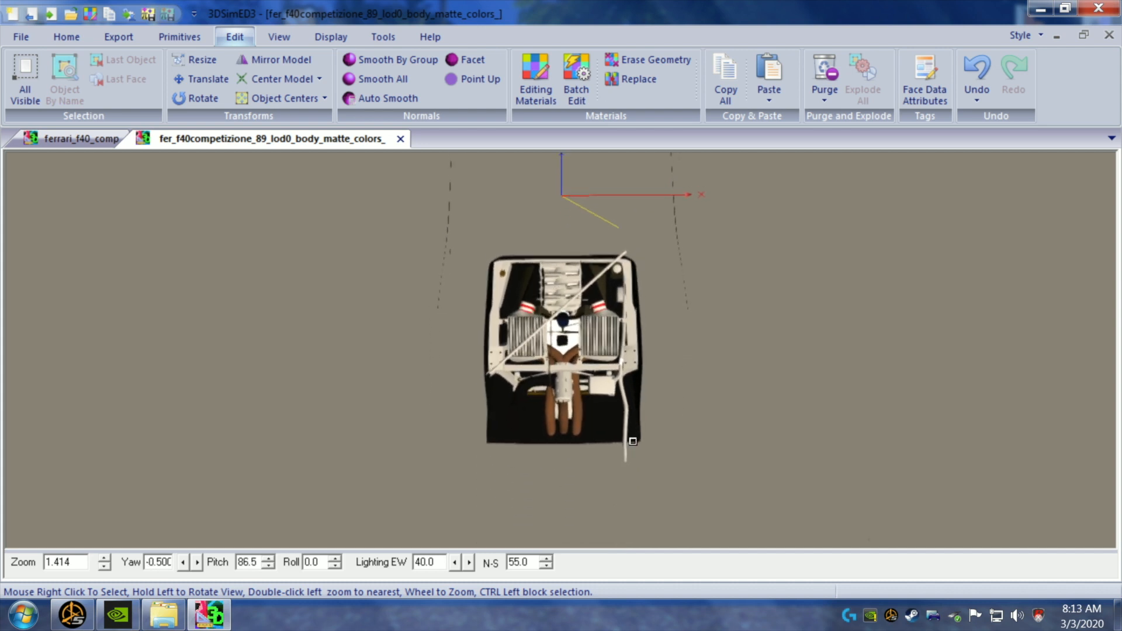
{"action": "scroll", "coordinate": [632, 441], "scroll_direction": "up", "scroll_amount": 2}
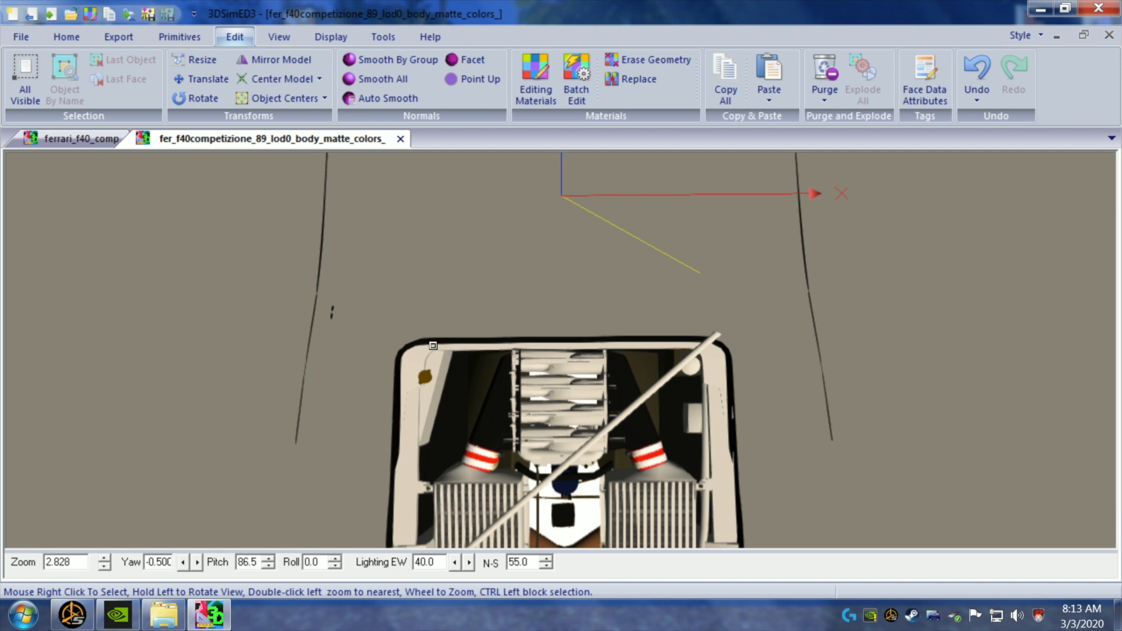
{"action": "left_click_drag", "start_coordinate": [453, 351], "coordinate": [509, 440], "text": "ctrl"}
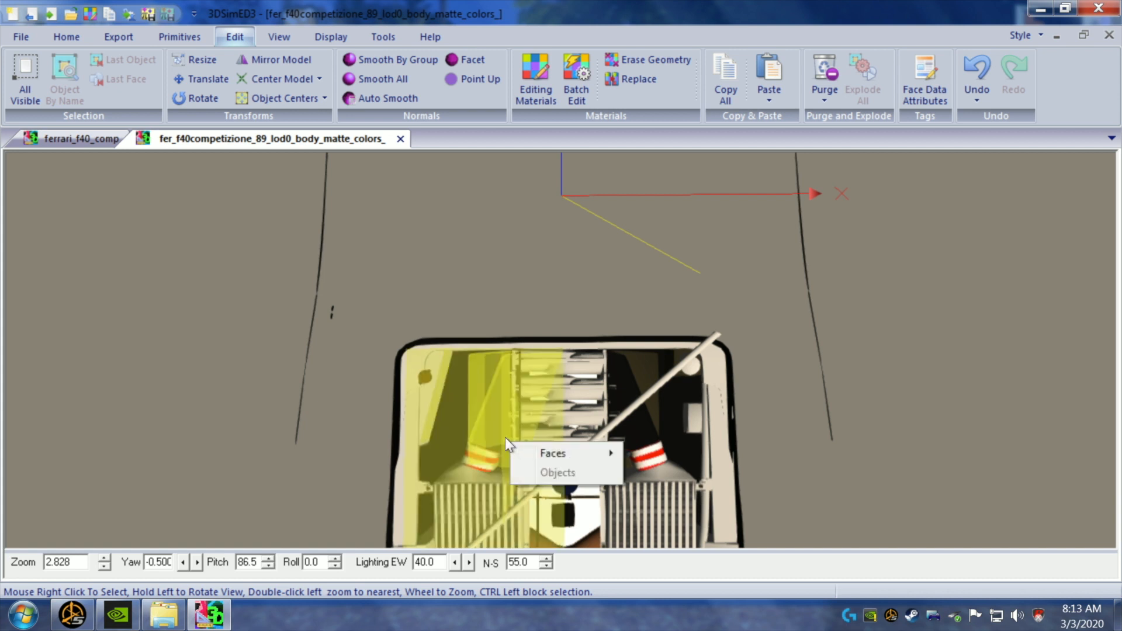
{"action": "mouse_move", "coordinate": [575, 451]}
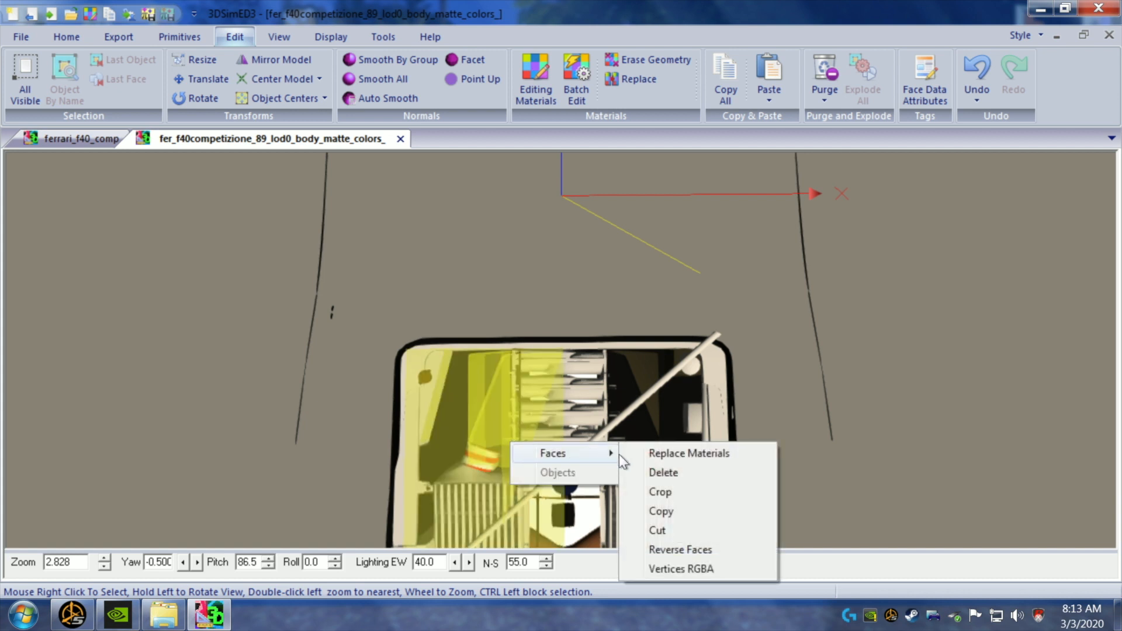
{"action": "left_click", "coordinate": [663, 472]}
{"action": "left_click_drag", "start_coordinate": [742, 455], "coordinate": [754, 438]}
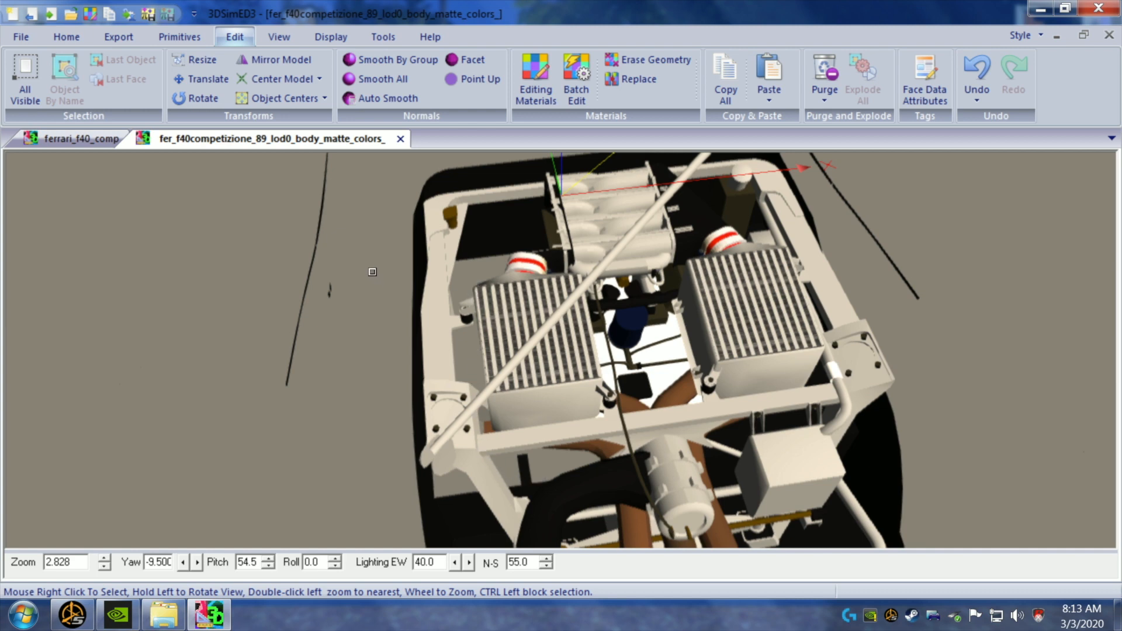
- Block-select the dark panel between the intake manifold and the white-capped reservoir and delete the selected faces
{"action": "mouse_move", "coordinate": [557, 370]}
{"action": "left_mouse_down"}
{"action": "mouse_move", "coordinate": [571, 356]}
{"action": "mouse_move", "coordinate": [574, 379]}
{"action": "mouse_move", "coordinate": [540, 364]}
{"action": "left_mouse_up"}
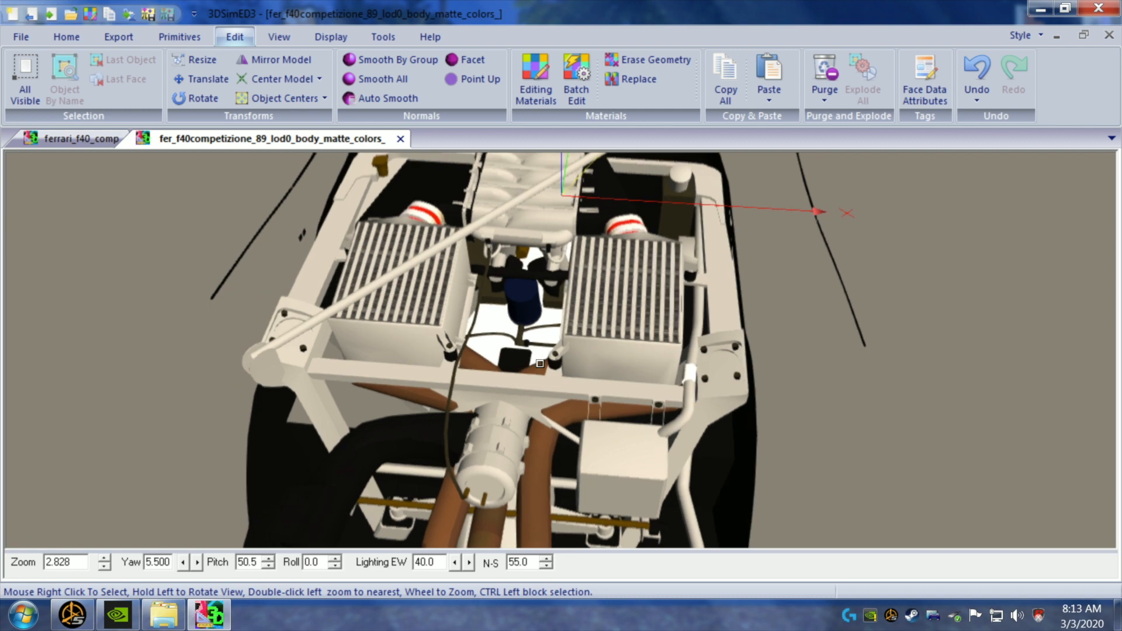
{"action": "left_click_drag", "start_coordinate": [569, 300], "coordinate": [569, 310]}
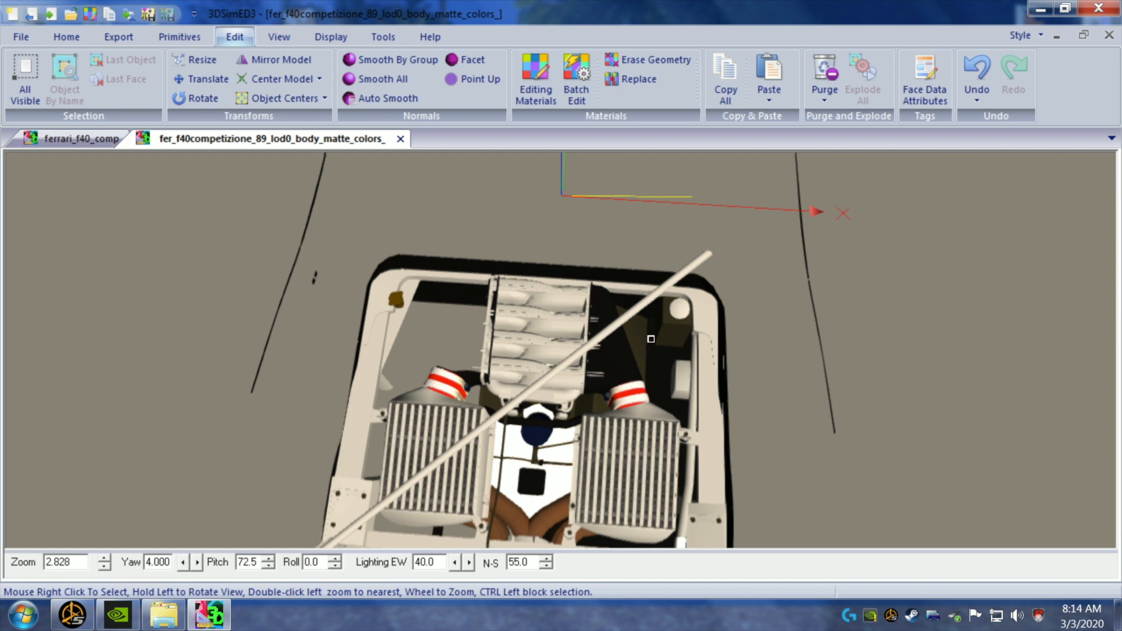
{"action": "left_click_drag", "start_coordinate": [652, 333], "coordinate": [622, 377], "text": "ctrl"}
{"action": "mouse_move", "coordinate": [658, 390]}
{"action": "left_click", "coordinate": [777, 409]}
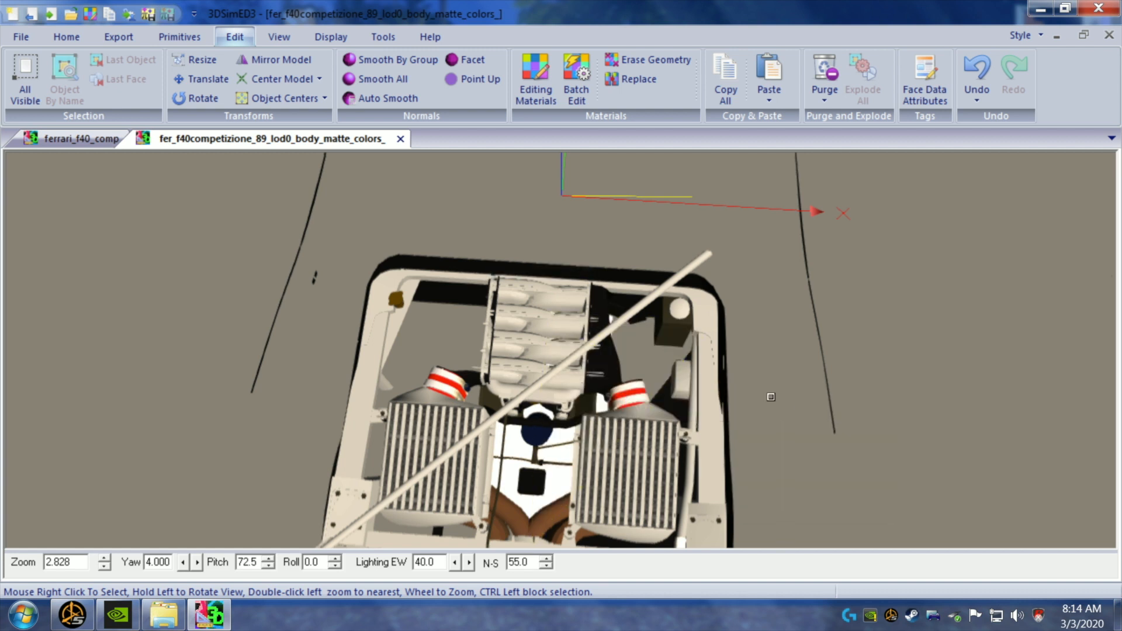
- Block-select and delete the dark faces left around the red-striped hose on the reservoir's side of the manifold
{"action": "left_click_drag", "start_coordinate": [622, 349], "coordinate": [598, 382], "text": "ctrl"}
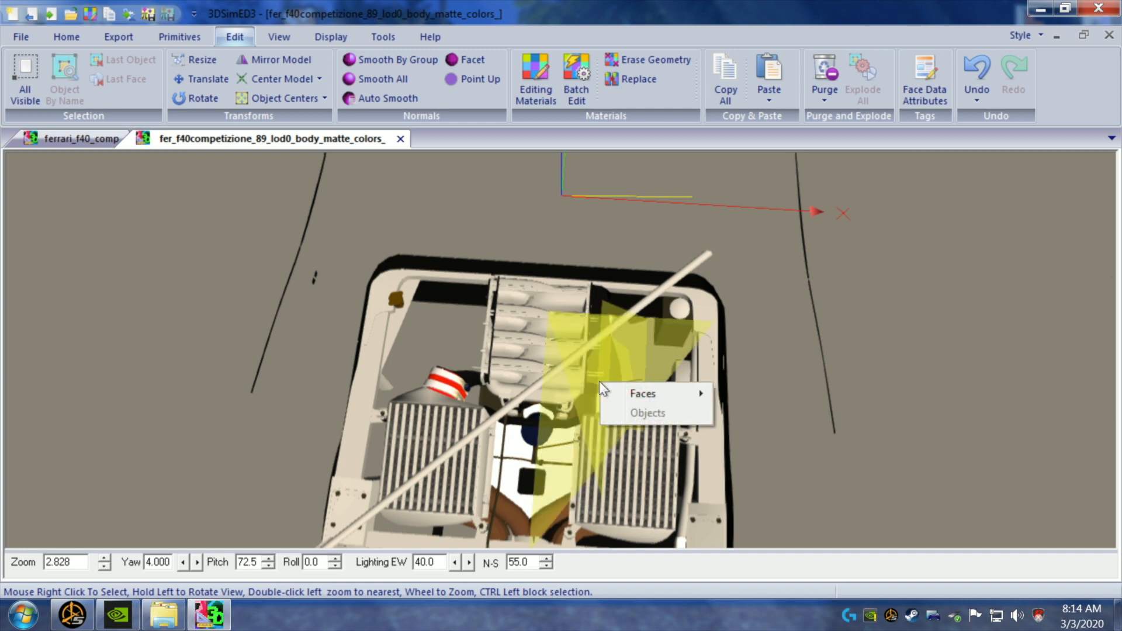
{"action": "mouse_move", "coordinate": [640, 392]}
{"action": "left_click", "coordinate": [745, 409]}
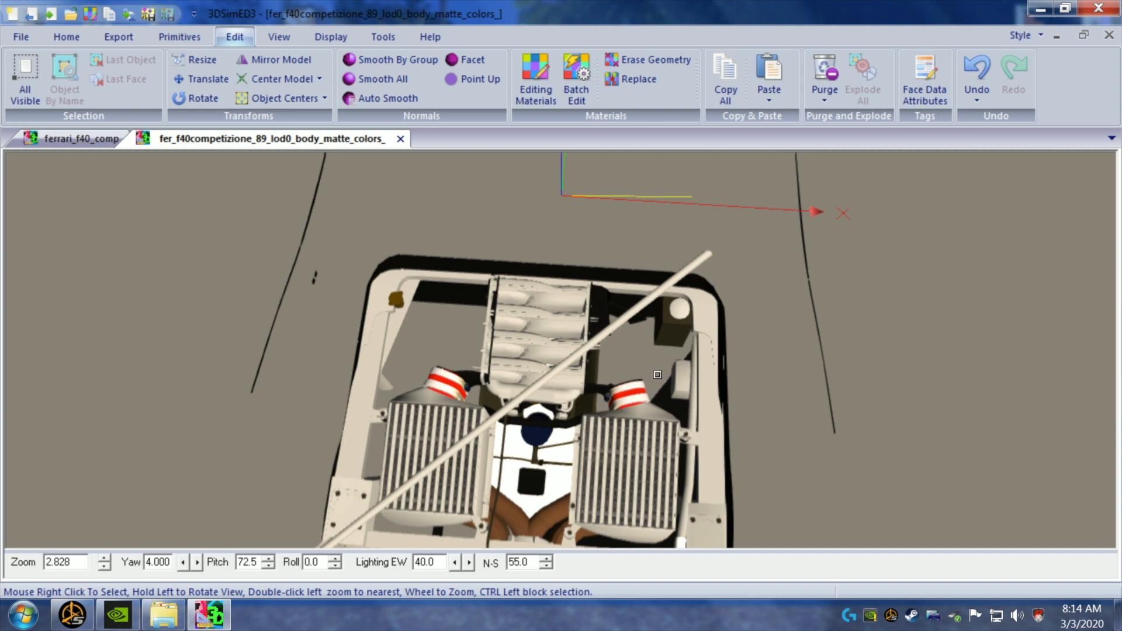
{"action": "left_click", "coordinate": [677, 405], "text": "ctrl"}
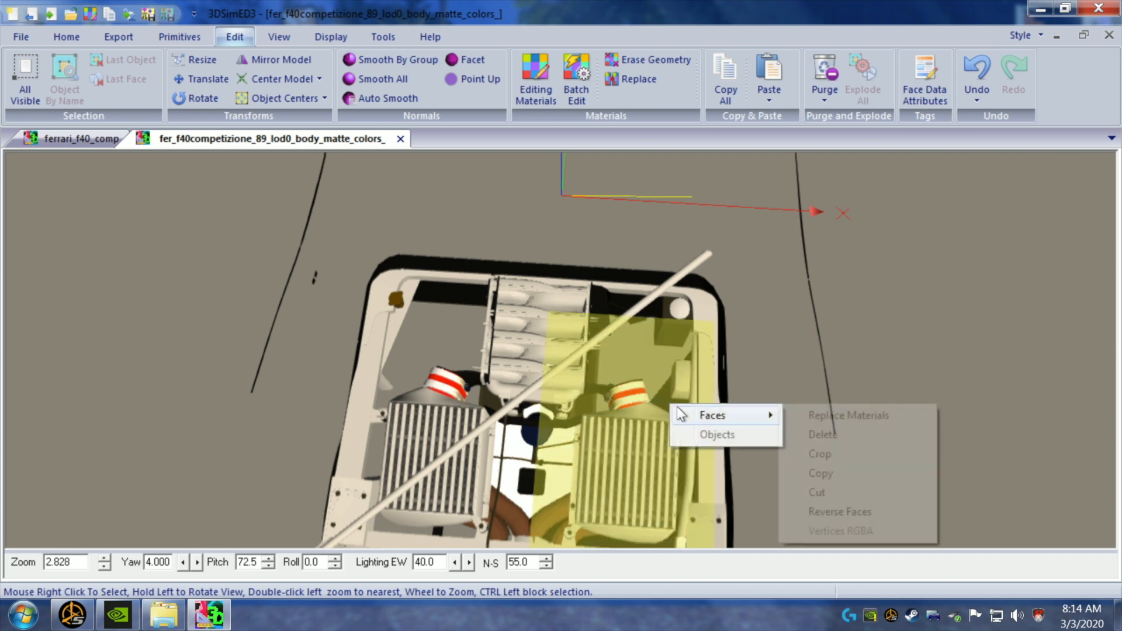
{"action": "left_click", "coordinate": [869, 429]}
- Block-select the long diagonal bar running across the top of the engine from the side and delete its faces
{"action": "left_click_drag", "start_coordinate": [775, 416], "coordinate": [770, 401]}
{"action": "left_click_drag", "start_coordinate": [693, 399], "coordinate": [735, 398]}
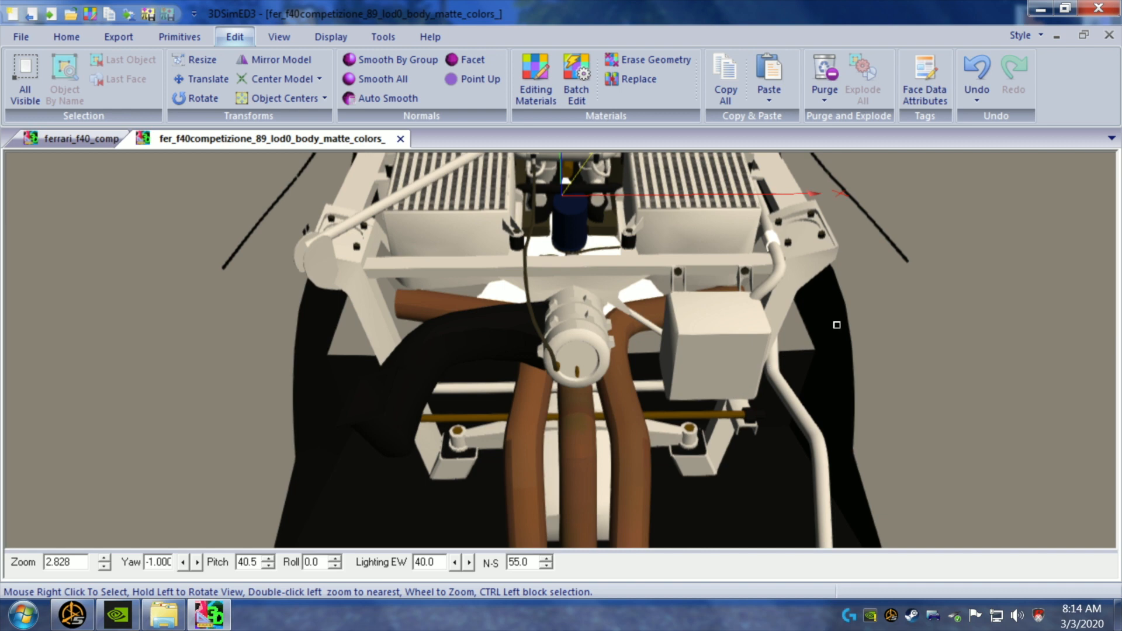
{"action": "left_click_drag", "start_coordinate": [676, 337], "coordinate": [673, 349]}
{"action": "left_click_drag", "start_coordinate": [665, 437], "coordinate": [686, 431]}
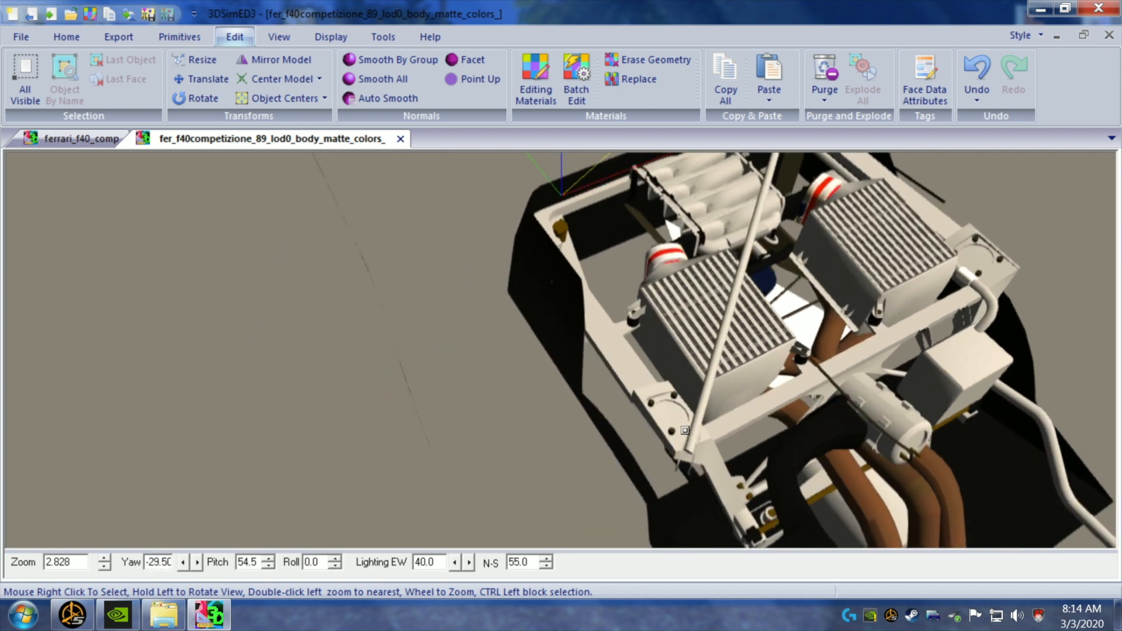
{"action": "left_click_drag", "start_coordinate": [855, 276], "coordinate": [839, 280]}
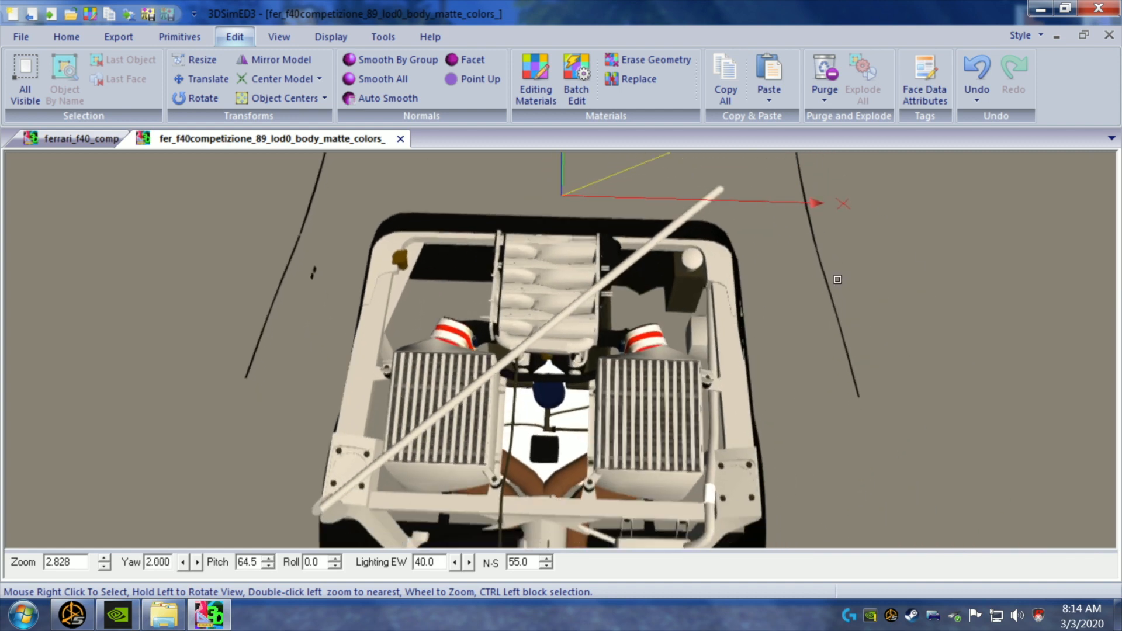
{"action": "left_click_drag", "start_coordinate": [619, 428], "coordinate": [585, 426]}
{"action": "scroll", "coordinate": [611, 421], "scroll_direction": "down", "scroll_amount": 1}
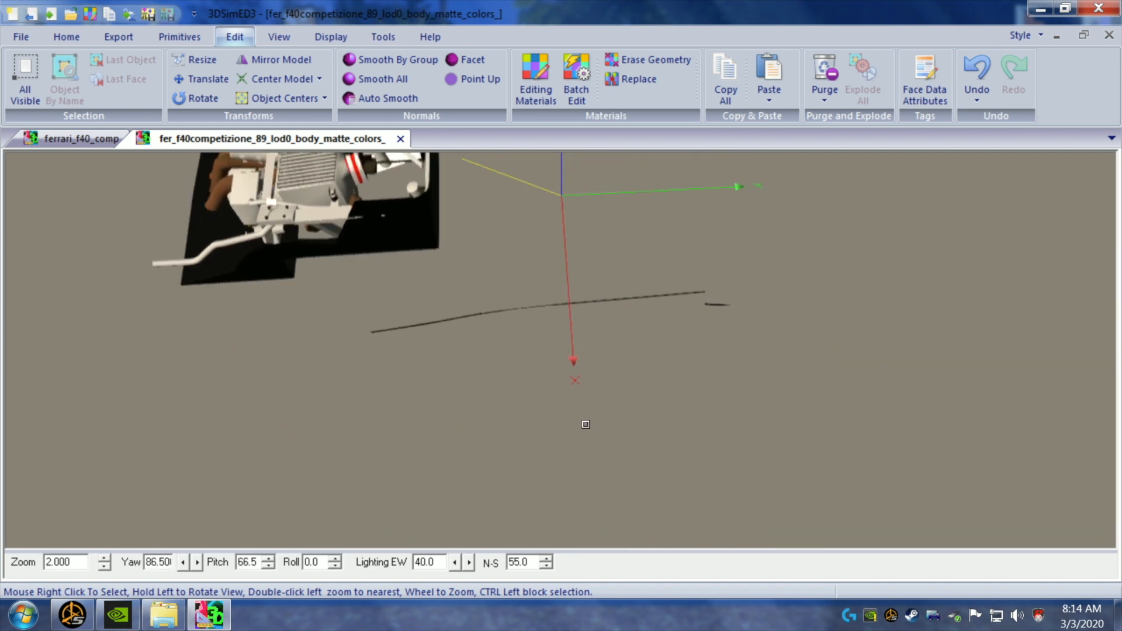
{"action": "key", "text": "Down"}
{"action": "key", "text": "Up"}
{"action": "key", "text": "Up"}
{"action": "key", "text": "Up"}
{"action": "key", "text": "Up"}
{"action": "key", "text": "Up"}
{"action": "key", "text": "Up"}
{"action": "key", "text": "Up"}
{"action": "key", "text": "Up"}
{"action": "key", "text": "Up"}
{"action": "key", "text": "Up"}
{"action": "key", "text": "Up"}
{"action": "key", "text": "Up"}
{"action": "key", "text": "Up"}
{"action": "key", "text": "Up"}
{"action": "key", "text": "Up"}
{"action": "key", "text": "Up"}
{"action": "key", "text": "Up"}
{"action": "key", "text": "Up"}
{"action": "key", "text": "Up"}
{"action": "key", "text": "Up"}
{"action": "key", "text": "Up"}
{"action": "key", "text": "Up"}
{"action": "key", "text": "Up"}
{"action": "key", "text": "Up"}
{"action": "key", "text": "Up"}
{"action": "key", "text": "Up"}
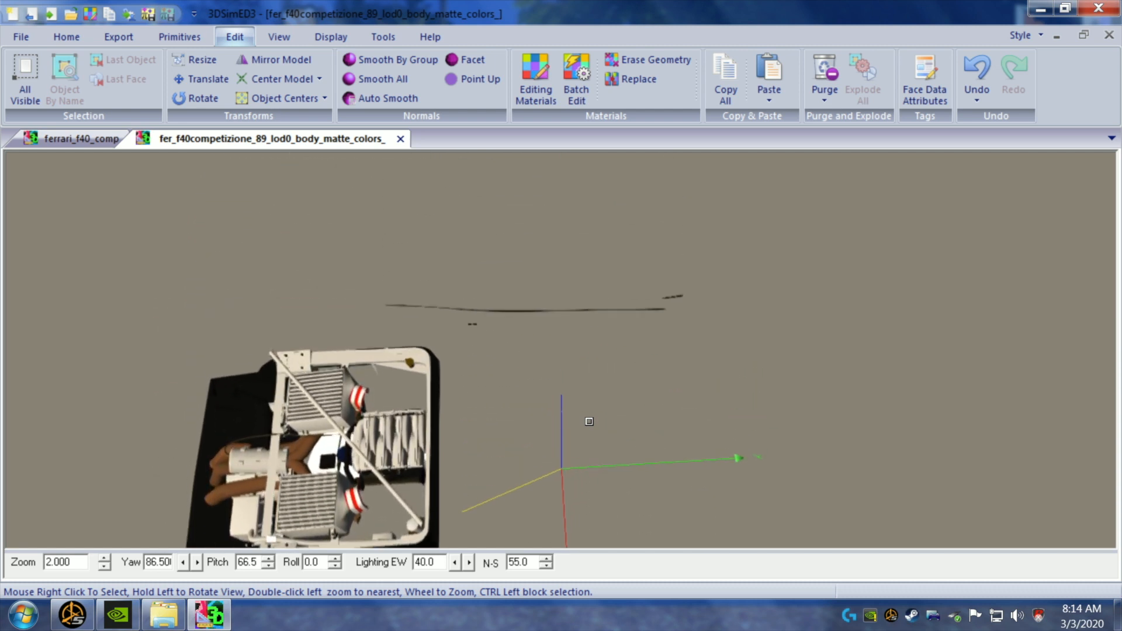
{"action": "left_click_drag", "start_coordinate": [565, 472], "coordinate": [577, 440]}
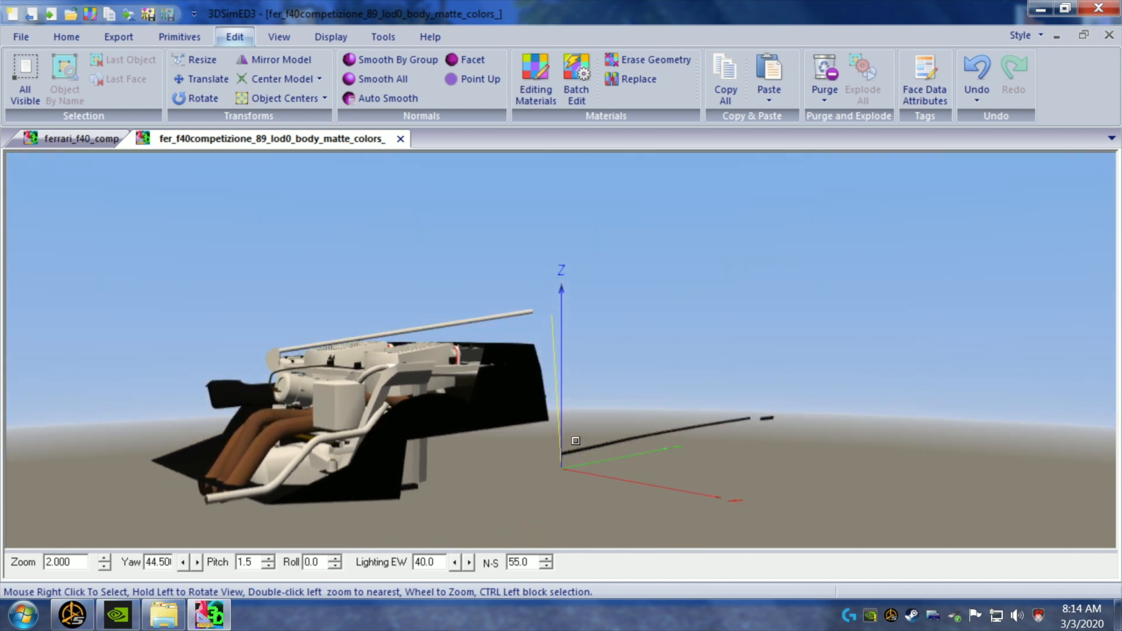
{"action": "left_click_drag", "start_coordinate": [543, 298], "coordinate": [413, 328], "text": "ctrl"}
{"action": "right_click", "coordinate": [413, 335]}
{"action": "mouse_move", "coordinate": [479, 346]}
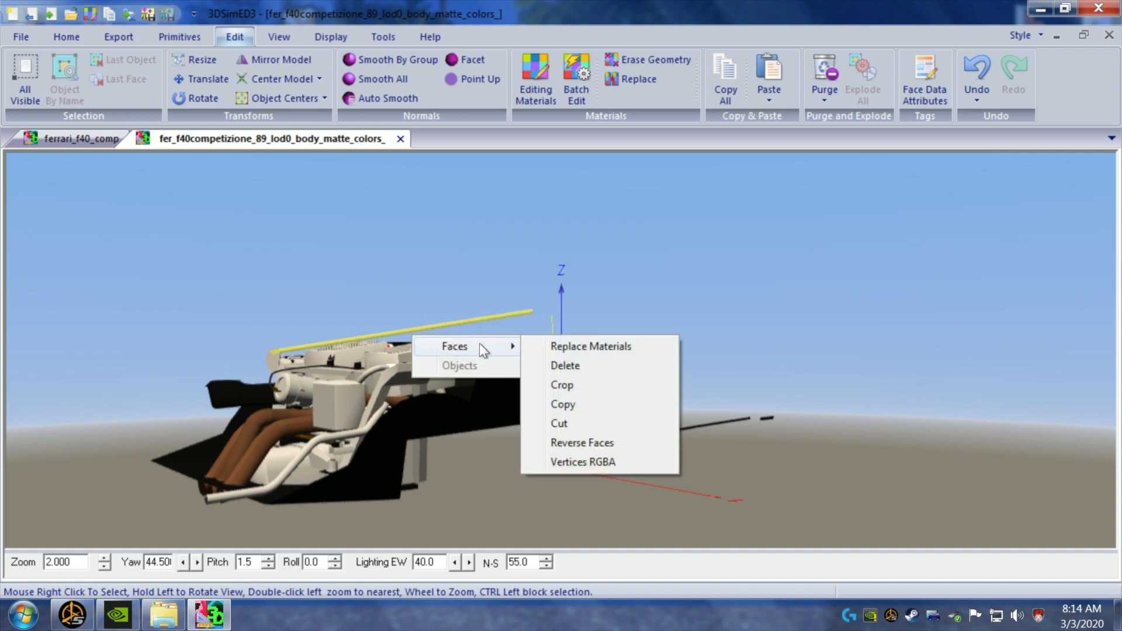
{"action": "left_click", "coordinate": [543, 365]}
- Delete the black faces along the middle of the intake manifold's edge on the reservoir's side
{"action": "left_click_drag", "start_coordinate": [388, 253], "coordinate": [600, 372]}
{"action": "scroll", "coordinate": [597, 368], "scroll_direction": "down", "scroll_amount": 1}
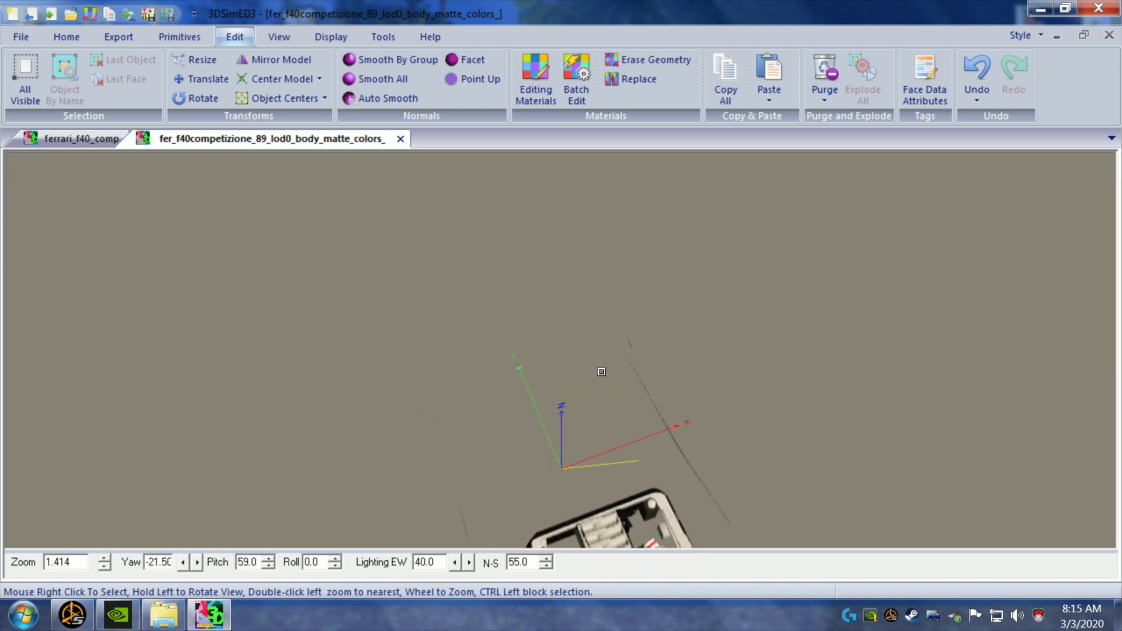
{"action": "key", "text": "Up"}
{"action": "key", "text": "Down"}
{"action": "key", "text": "Down"}
{"action": "key", "text": "Down"}
{"action": "key", "text": "Down"}
{"action": "key", "text": "Down"}
{"action": "key", "text": "Down"}
{"action": "key", "text": "Down"}
{"action": "key", "text": "Down"}
{"action": "key", "text": "Down"}
{"action": "key", "text": "Down"}
{"action": "key", "text": "Down"}
{"action": "key", "text": "Down"}
{"action": "key", "text": "Down"}
{"action": "key", "text": "Down"}
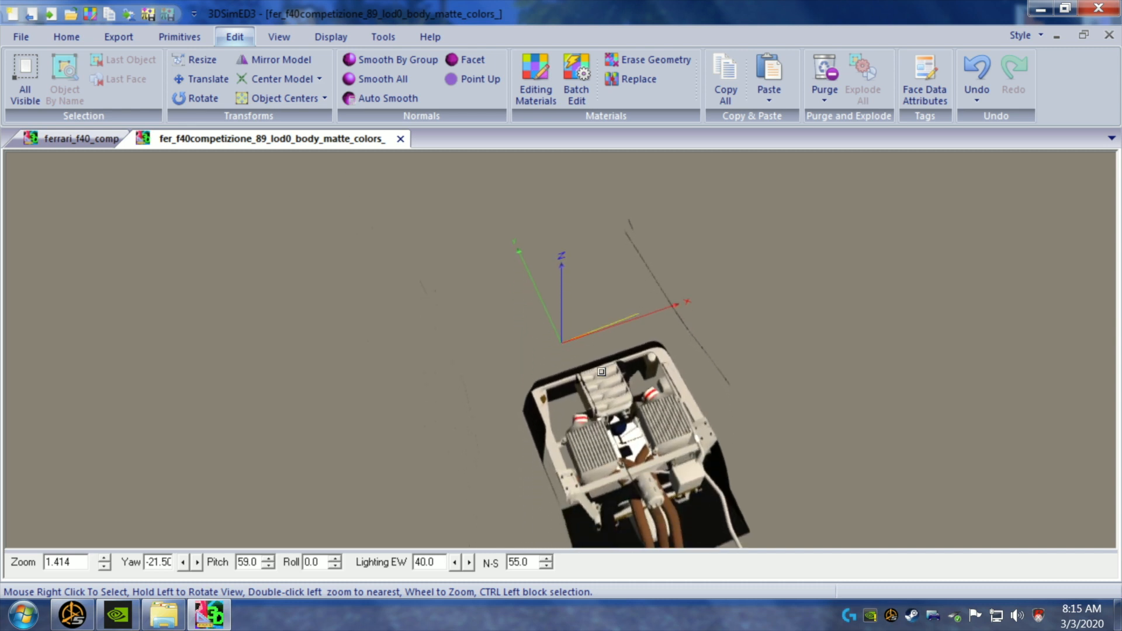
{"action": "key", "text": "Down"}
{"action": "key", "text": "Down"}
{"action": "key", "text": "Down"}
{"action": "key", "text": "Down"}
{"action": "key", "text": "Down"}
{"action": "key", "text": "Down"}
{"action": "key", "text": "Down"}
{"action": "key", "text": "Down"}
{"action": "left_click_drag", "start_coordinate": [688, 361], "coordinate": [677, 366]}
{"action": "scroll", "coordinate": [677, 367], "scroll_direction": "up", "scroll_amount": 1}
{"action": "left_click_drag", "start_coordinate": [587, 447], "coordinate": [578, 449]}
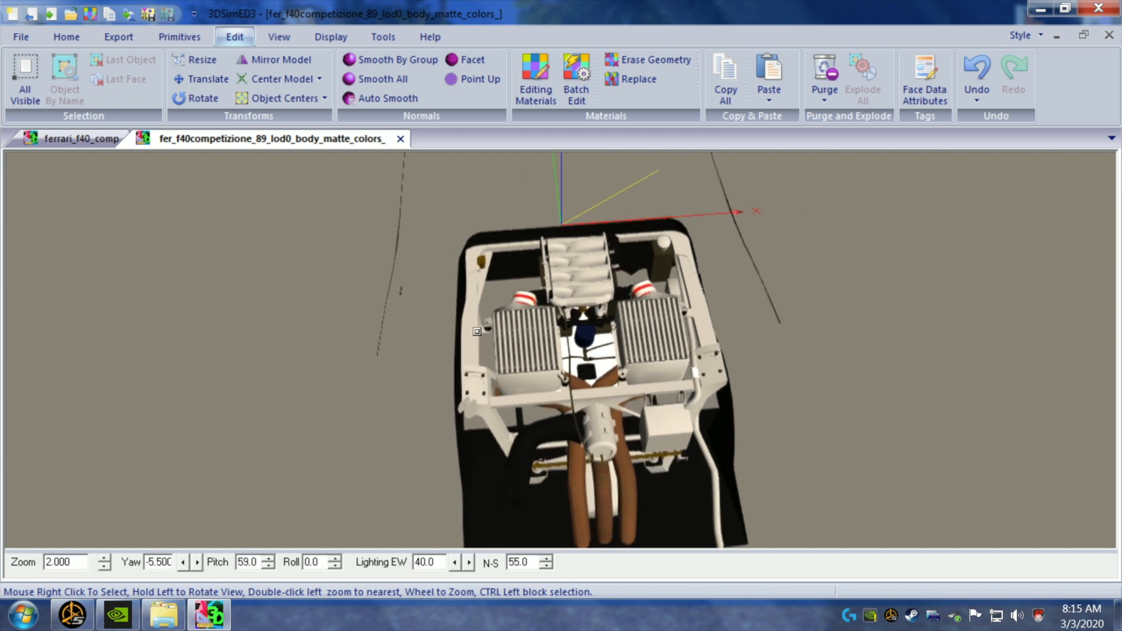
{"action": "left_click_drag", "start_coordinate": [490, 358], "coordinate": [486, 371]}
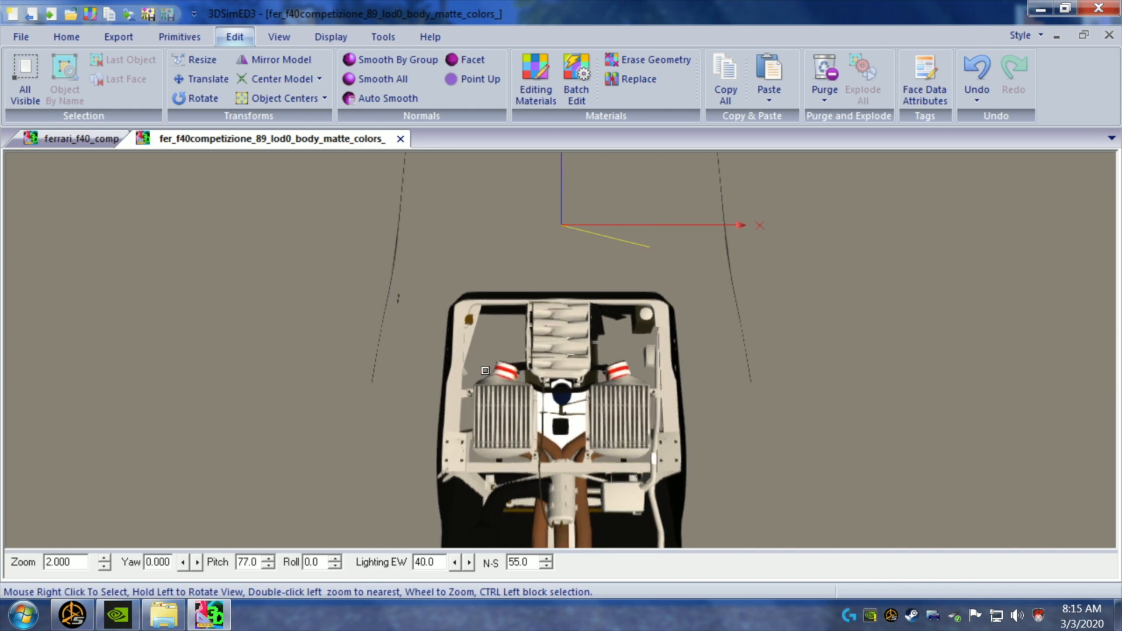
{"action": "scroll", "coordinate": [485, 370], "scroll_direction": "up", "scroll_amount": 2}
{"action": "scroll", "coordinate": [486, 372], "scroll_direction": "up", "scroll_amount": 1}
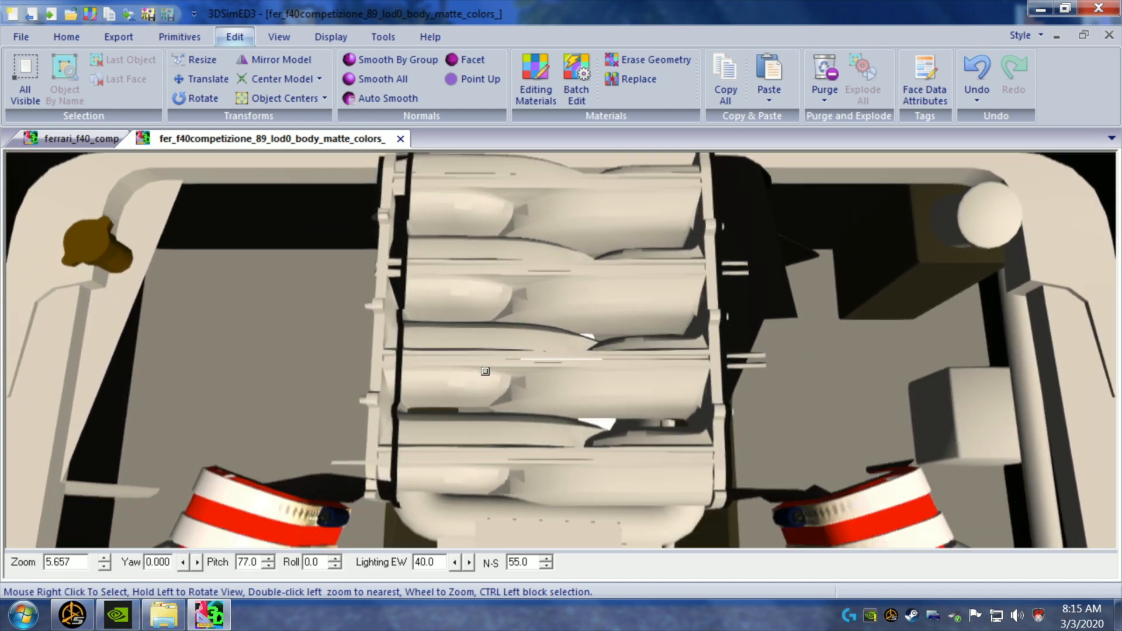
{"action": "left_click_drag", "start_coordinate": [492, 377], "coordinate": [495, 379]}
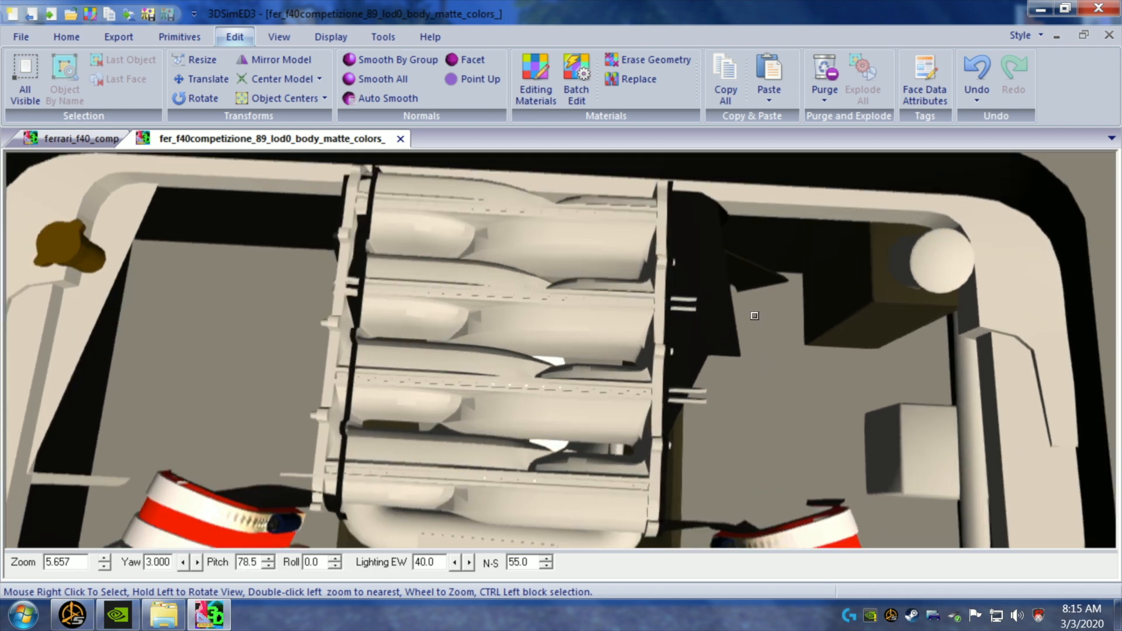
{"action": "right_click", "coordinate": [708, 355]}
{"action": "mouse_move", "coordinate": [779, 370]}
{"action": "left_click", "coordinate": [860, 385]}
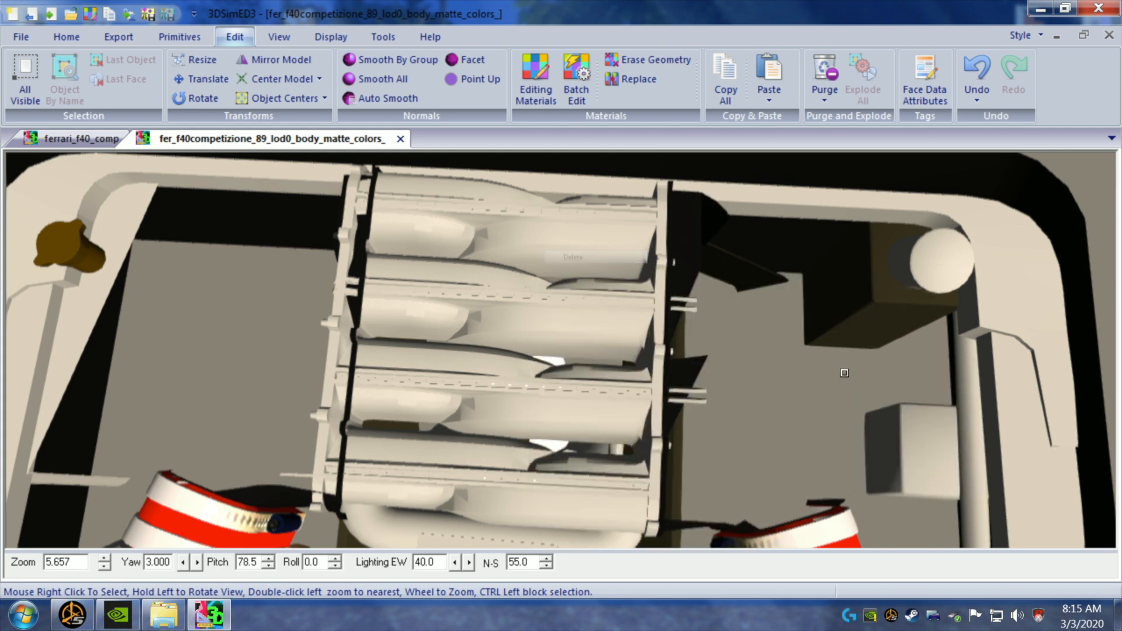
- Delete the dark panel near the manifold's front corner and the loose black sliver beside the reservoir box
{"action": "left_click_drag", "start_coordinate": [764, 308], "coordinate": [762, 311]}
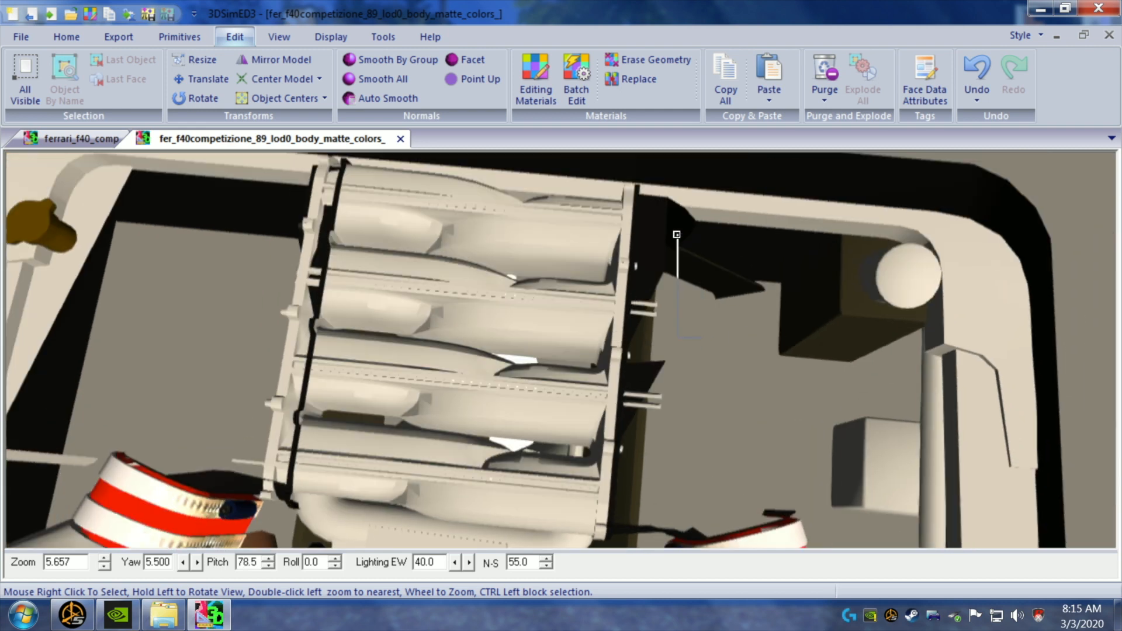
{"action": "right_click", "coordinate": [677, 235]}
{"action": "mouse_move", "coordinate": [701, 251]}
{"action": "left_click", "coordinate": [808, 264]}
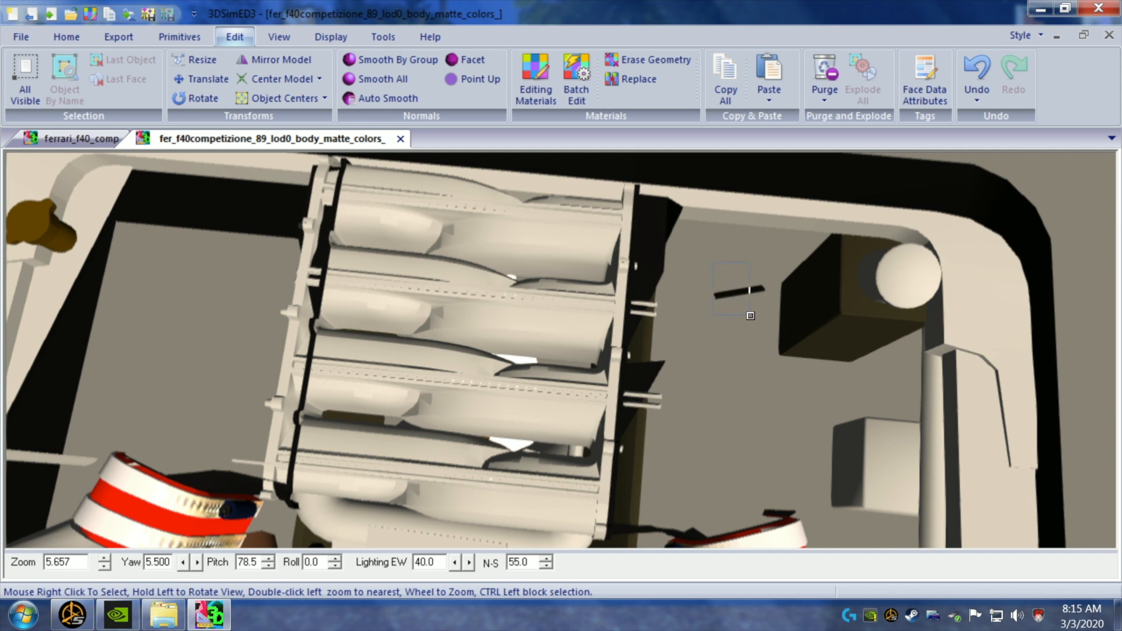
{"action": "right_click", "coordinate": [768, 319]}
{"action": "mouse_move", "coordinate": [774, 329]}
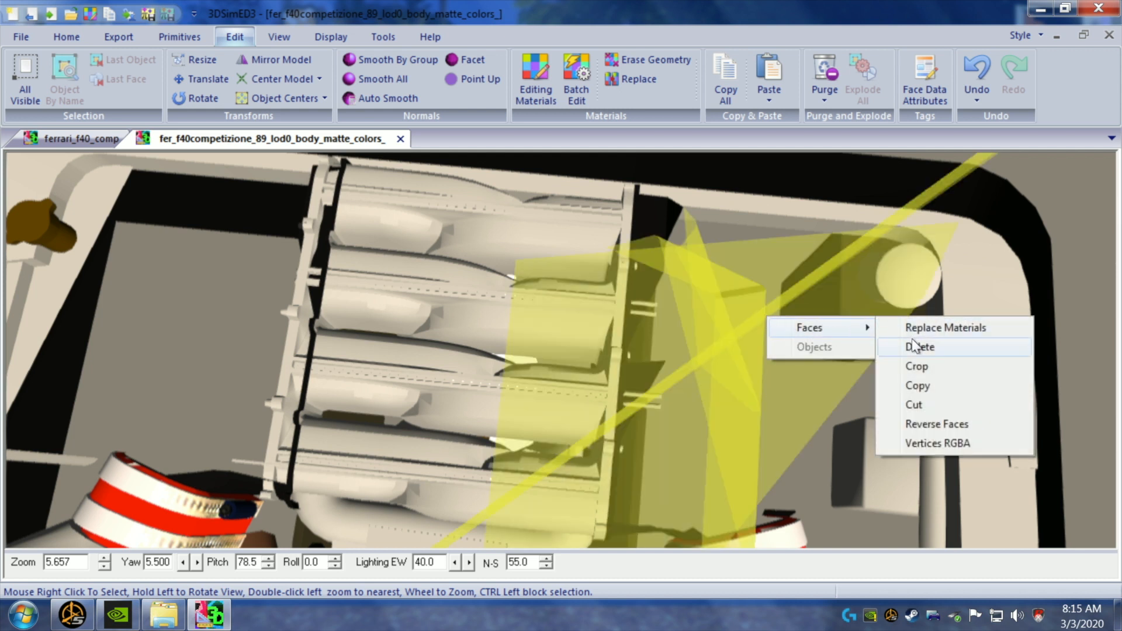
{"action": "left_click", "coordinate": [918, 347]}
- Block-select and delete the olive-brown strip and black fragments running along the intake manifold's reservoir side
{"action": "left_click_drag", "start_coordinate": [713, 334], "coordinate": [706, 332]}
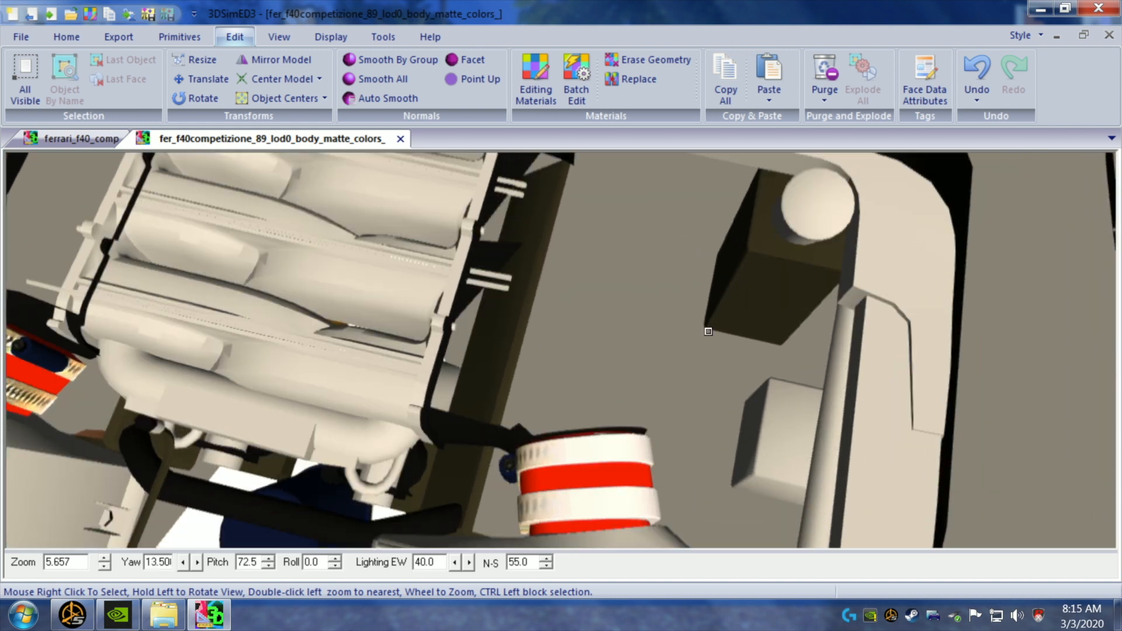
{"action": "left_click_drag", "start_coordinate": [574, 213], "coordinate": [524, 300], "text": "ctrl"}
{"action": "mouse_move", "coordinate": [596, 313]}
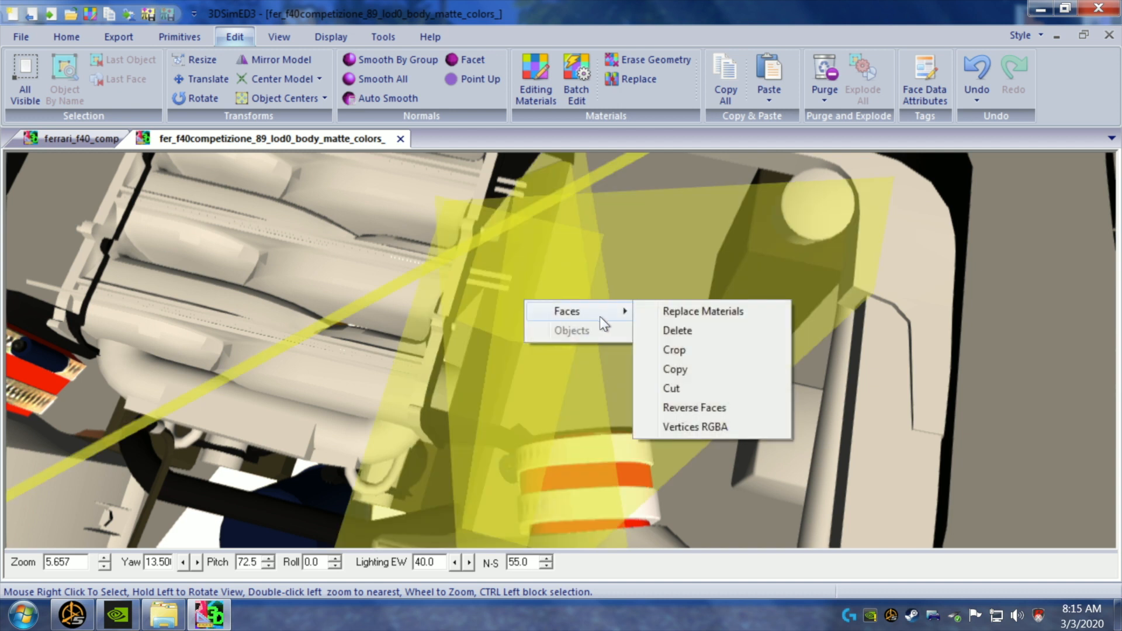
{"action": "left_click", "coordinate": [646, 327]}
{"action": "left_click_drag", "start_coordinate": [492, 333], "coordinate": [478, 347], "text": "ctrl"}
{"action": "mouse_move", "coordinate": [539, 356]}
{"action": "left_click", "coordinate": [621, 379]}
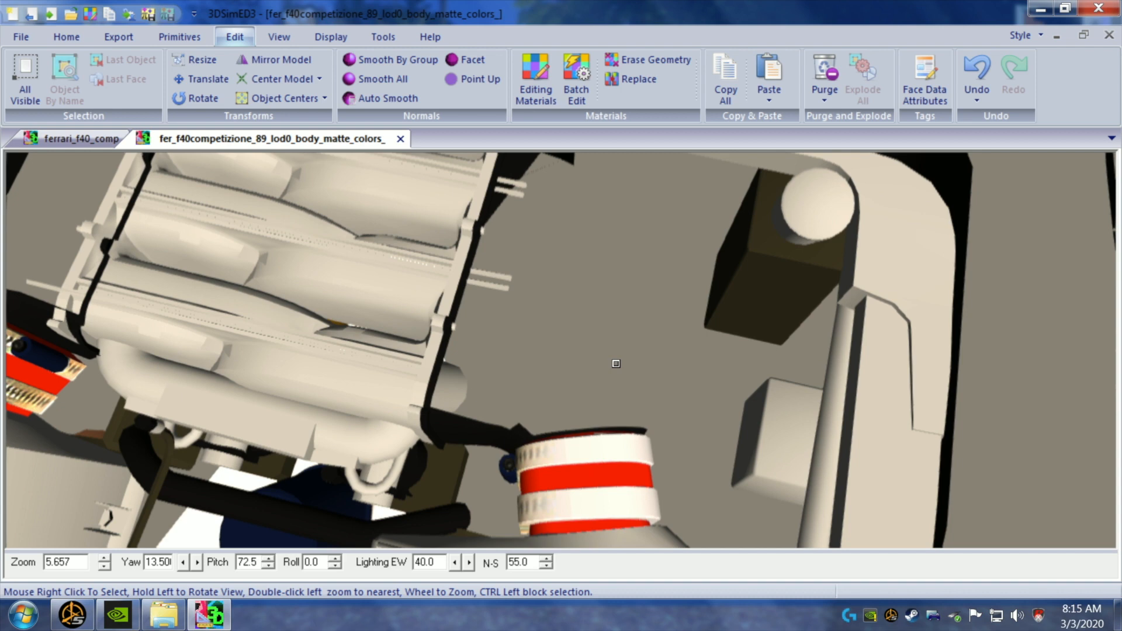
- Block-select the black piece projecting beside the manifold's front runners on the reservoir's side and delete its faces
{"action": "left_click_drag", "start_coordinate": [639, 333], "coordinate": [640, 336]}
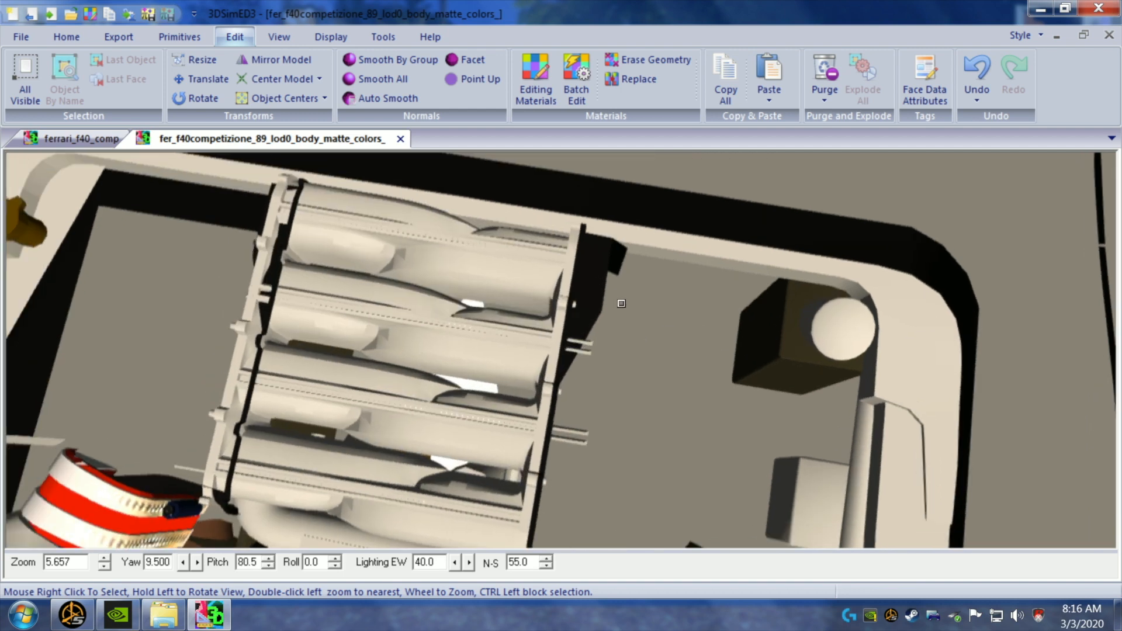
{"action": "left_click_drag", "start_coordinate": [608, 286], "coordinate": [595, 317], "text": "ctrl"}
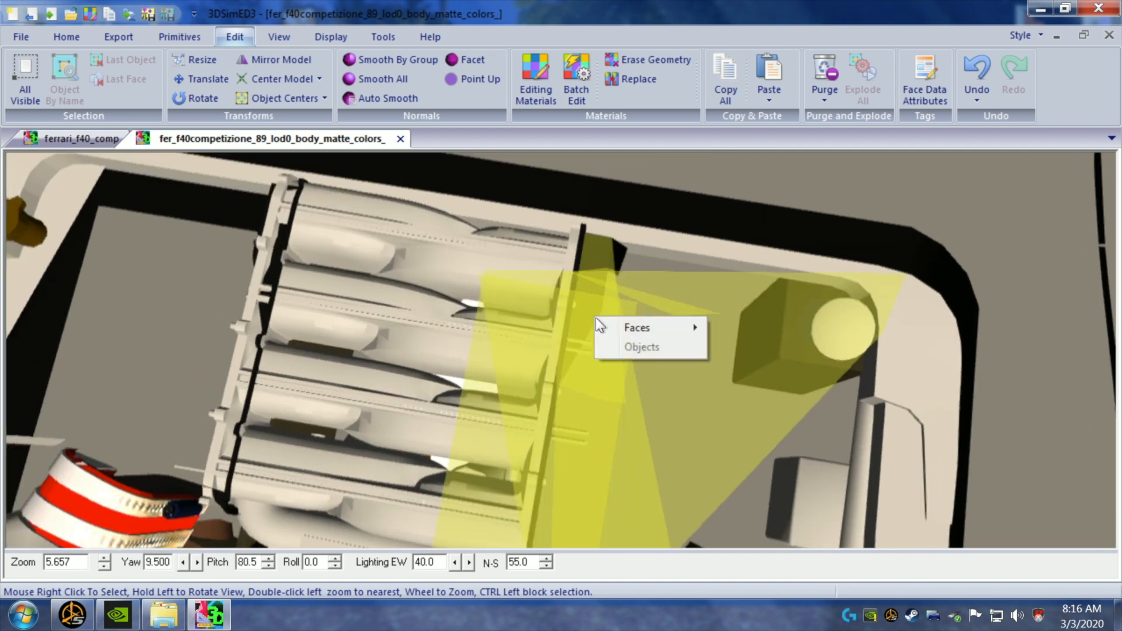
{"action": "mouse_move", "coordinate": [702, 328]}
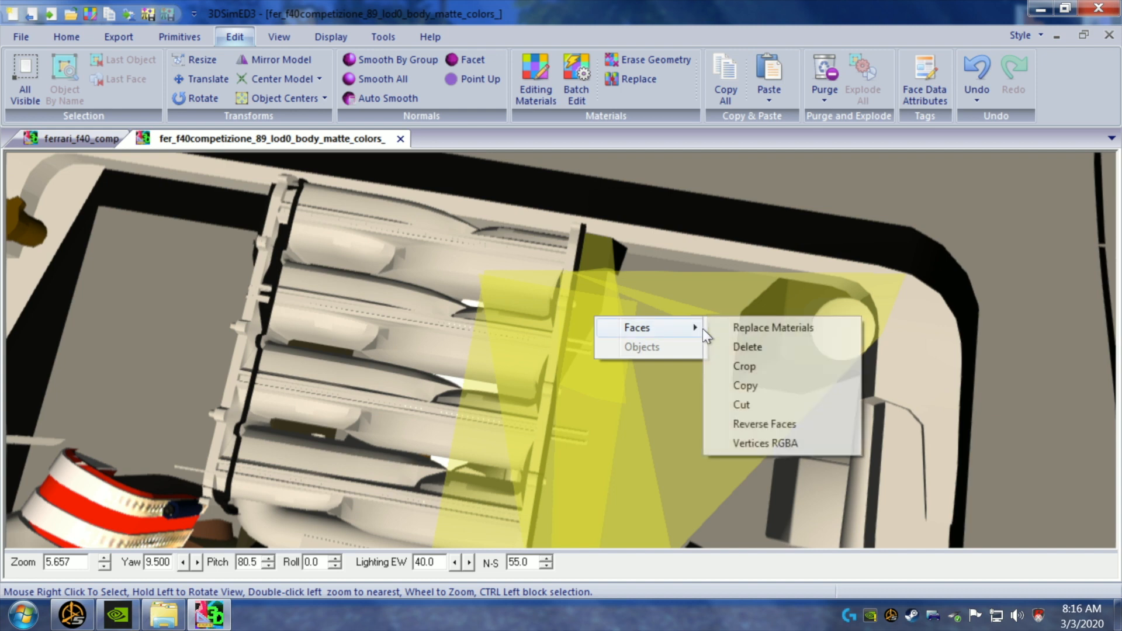
{"action": "left_click", "coordinate": [748, 347]}
- Delete the last small black fragments at the intake manifold's front corner, just inside the engine bay frame
{"action": "left_click_drag", "start_coordinate": [661, 326], "coordinate": [664, 328]}
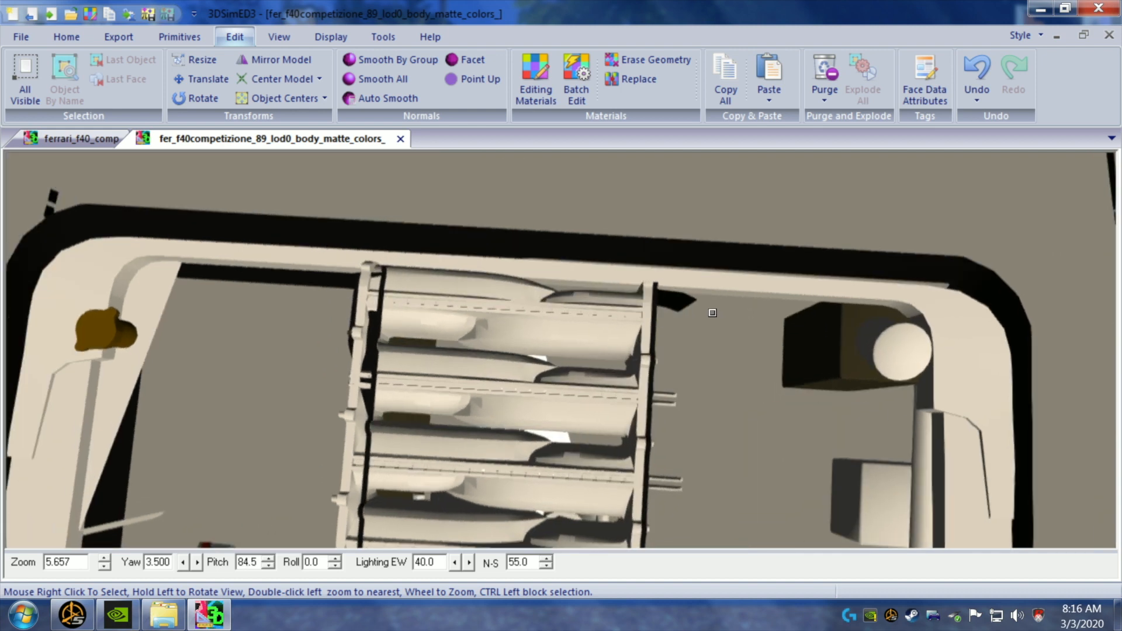
{"action": "right_click", "coordinate": [672, 301]}
{"action": "mouse_move", "coordinate": [701, 313]}
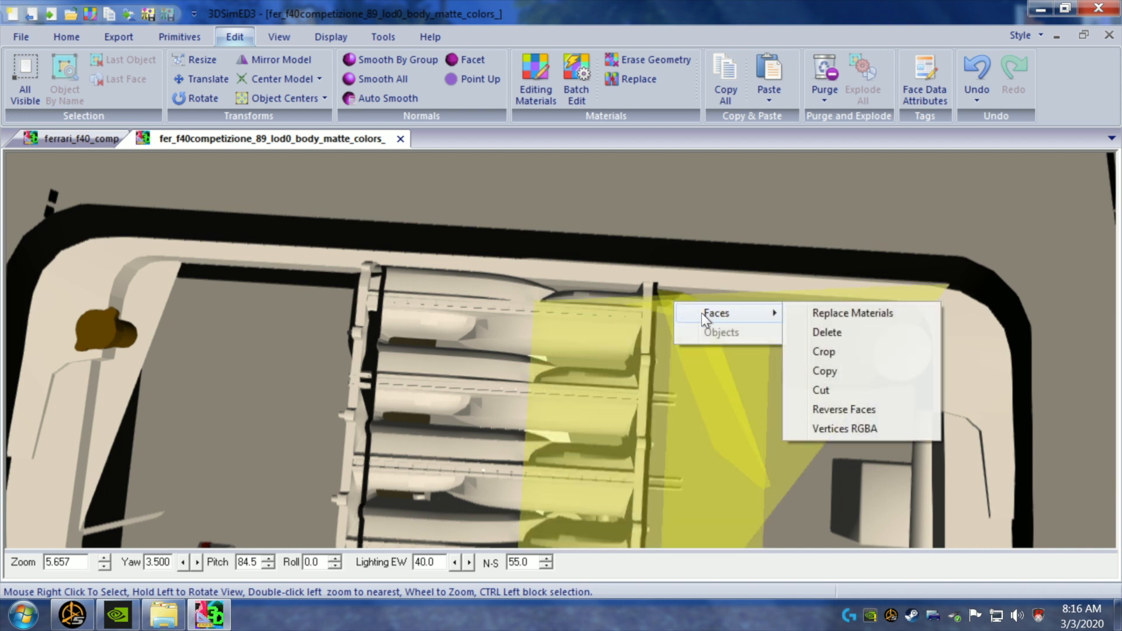
{"action": "left_click", "coordinate": [827, 332]}
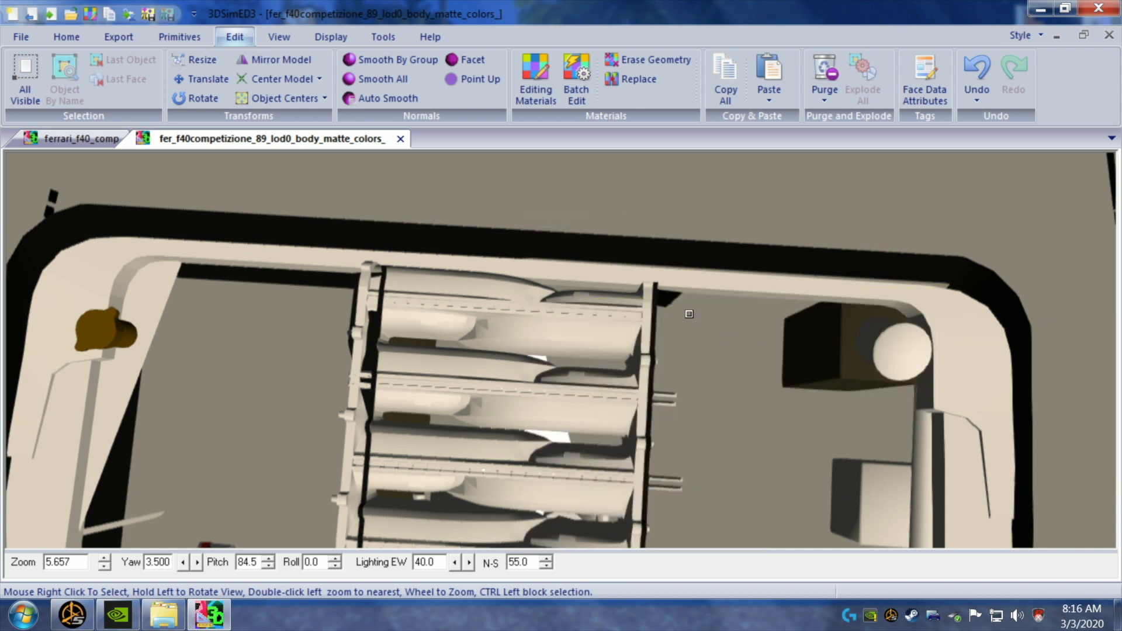
{"action": "right_click", "coordinate": [666, 298]}
{"action": "mouse_move", "coordinate": [708, 307]}
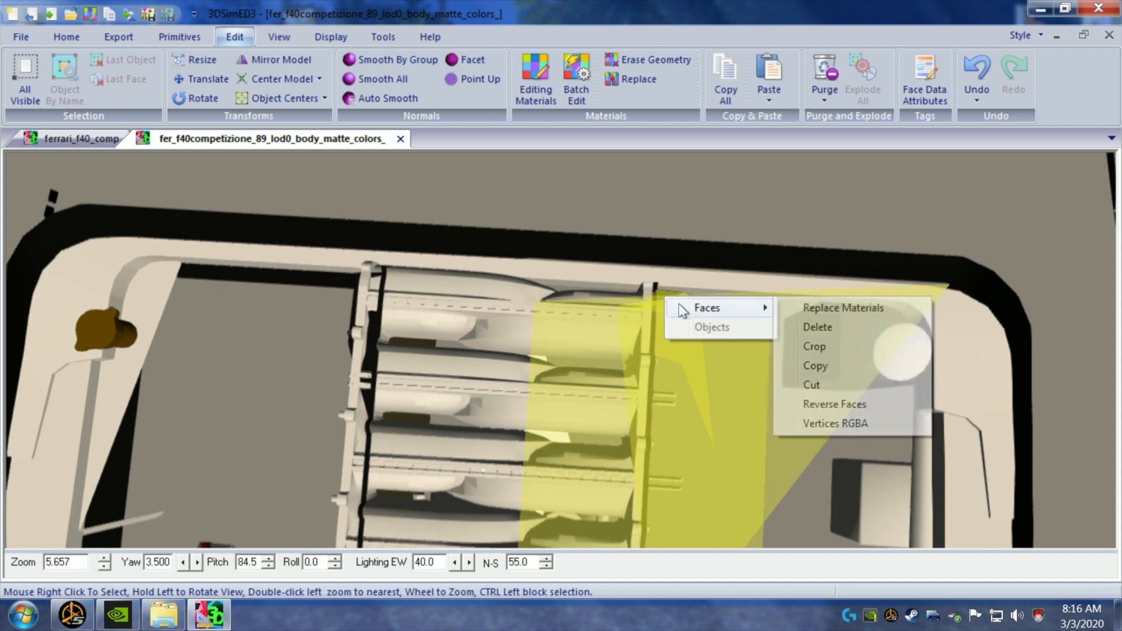
{"action": "left_click", "coordinate": [812, 328]}
- Block-select and delete the loose fragments beside the intake manifold's front corner on the brown filler cap's side, in two passes
{"action": "left_click_drag", "start_coordinate": [702, 361], "coordinate": [721, 358]}
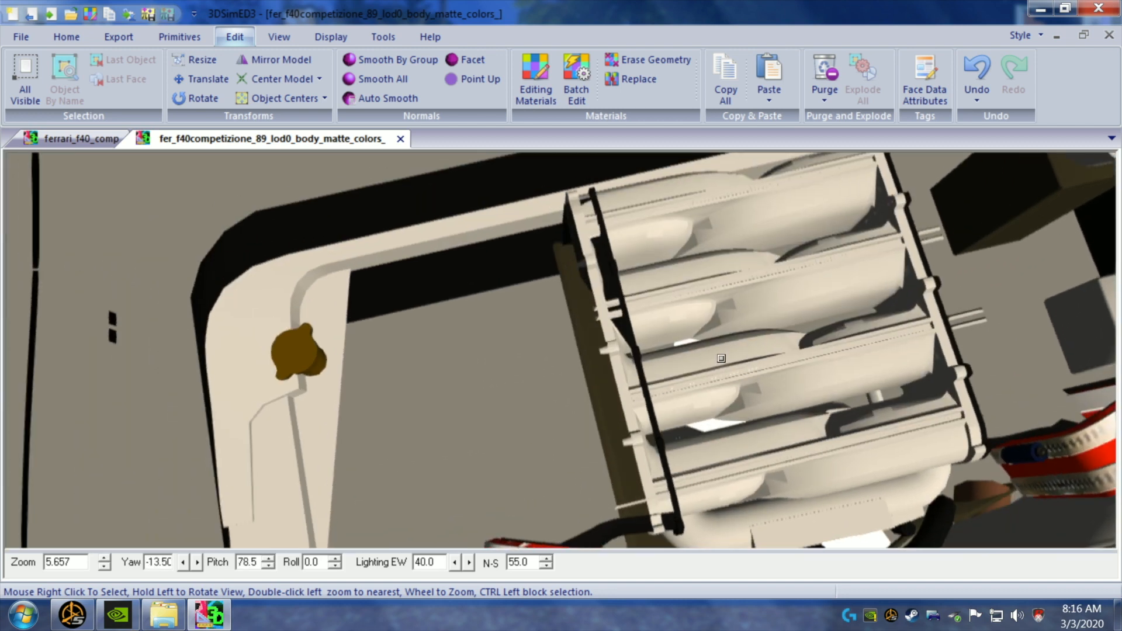
{"action": "left_click_drag", "start_coordinate": [608, 345], "coordinate": [560, 346]}
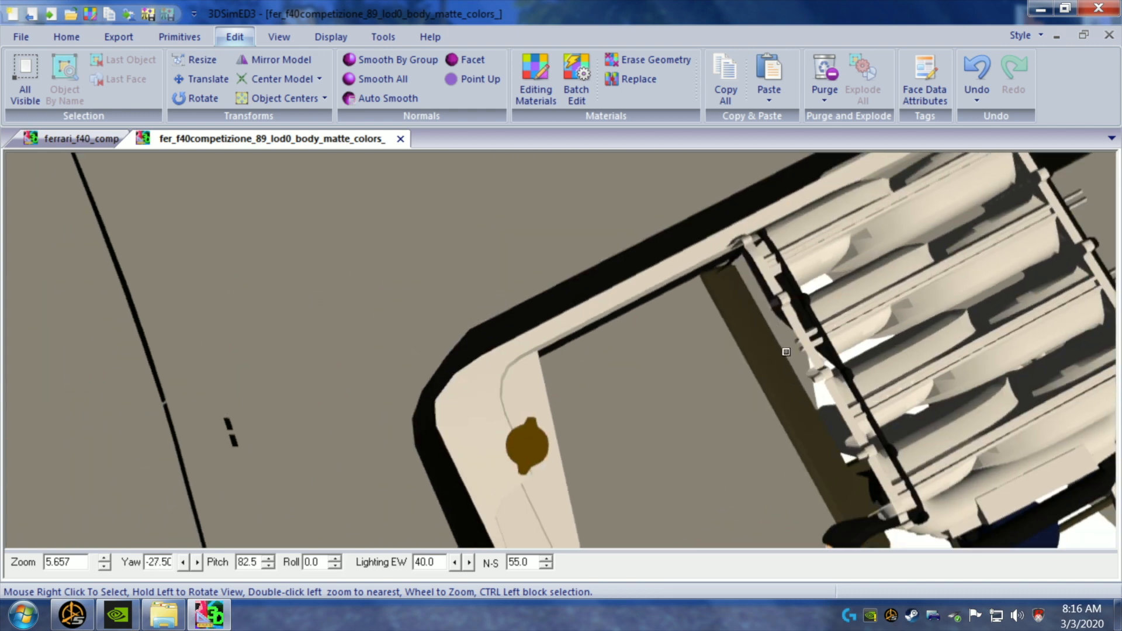
{"action": "left_click_drag", "start_coordinate": [784, 351], "coordinate": [784, 351]}
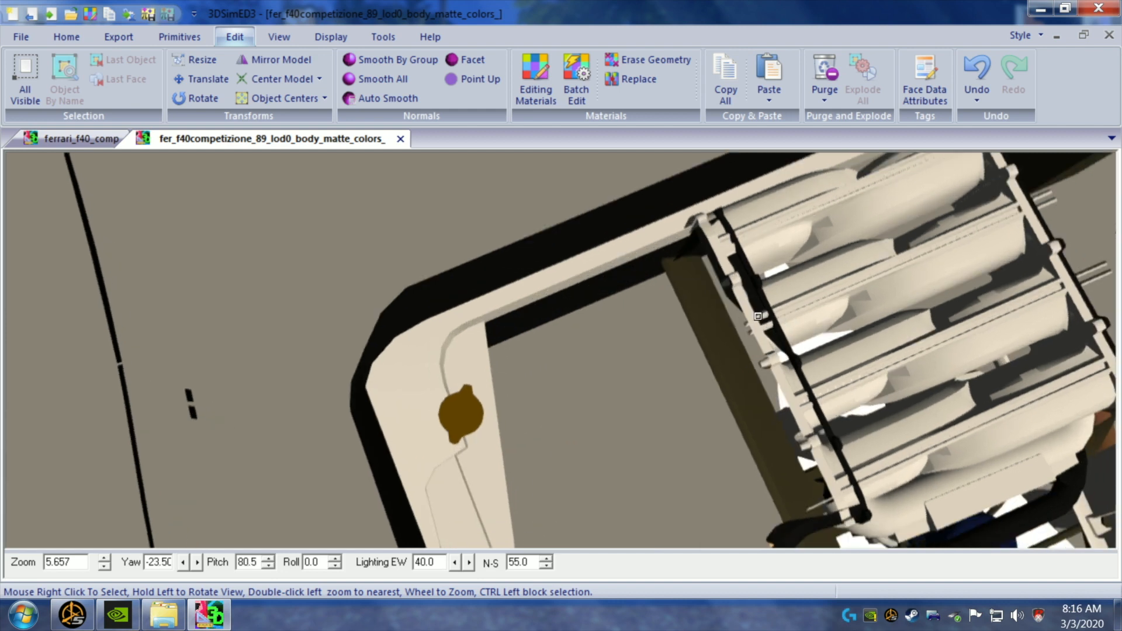
{"action": "left_click_drag", "start_coordinate": [725, 285], "coordinate": [729, 294]}
{"action": "left_click_drag", "start_coordinate": [759, 235], "coordinate": [759, 237]}
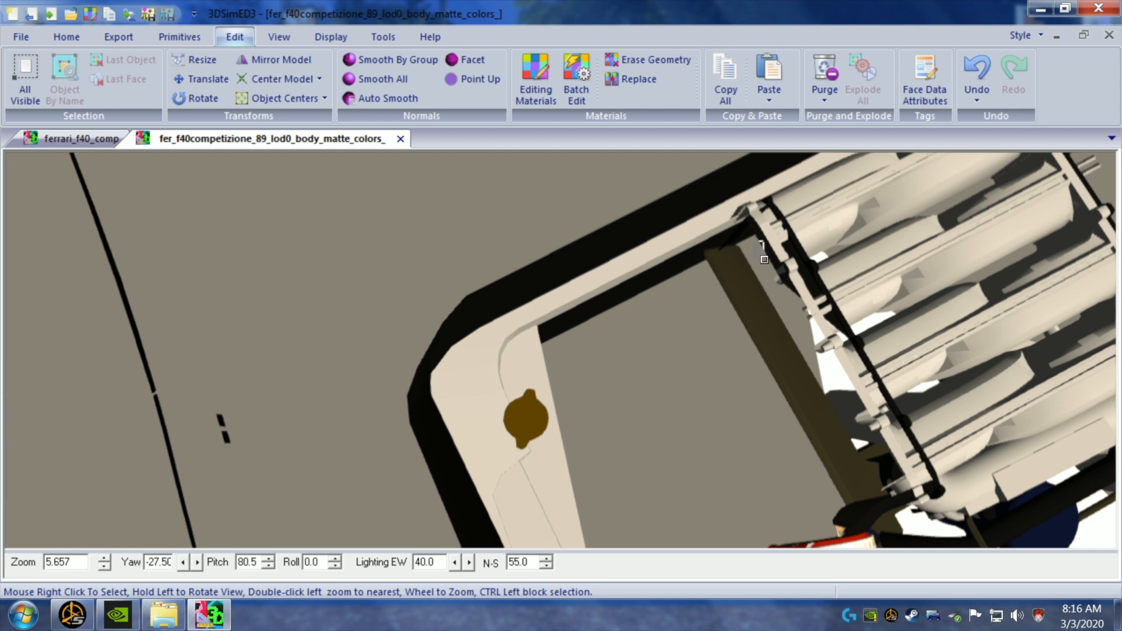
{"action": "right_click", "coordinate": [766, 260]}
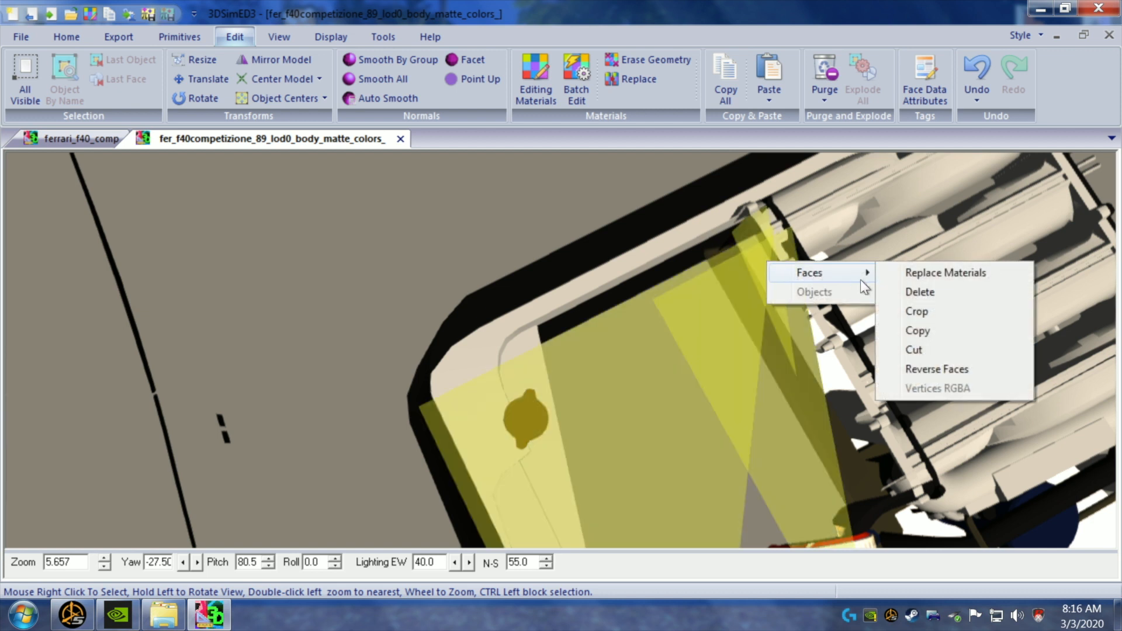
{"action": "left_click", "coordinate": [903, 291]}
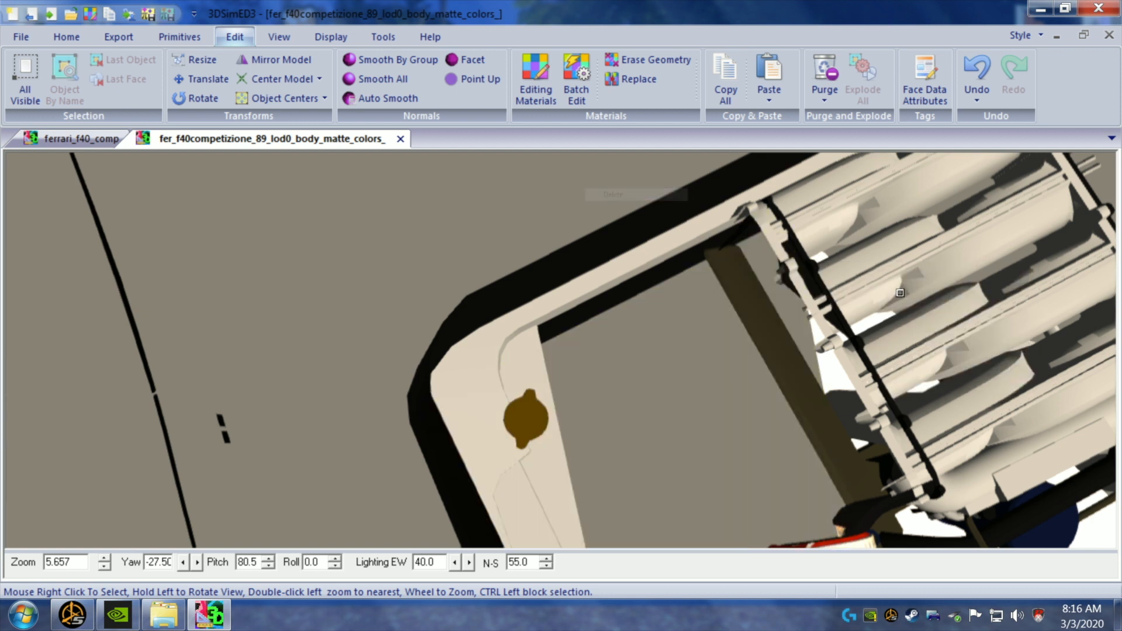
{"action": "right_click", "coordinate": [793, 296]}
{"action": "mouse_move", "coordinate": [820, 307]}
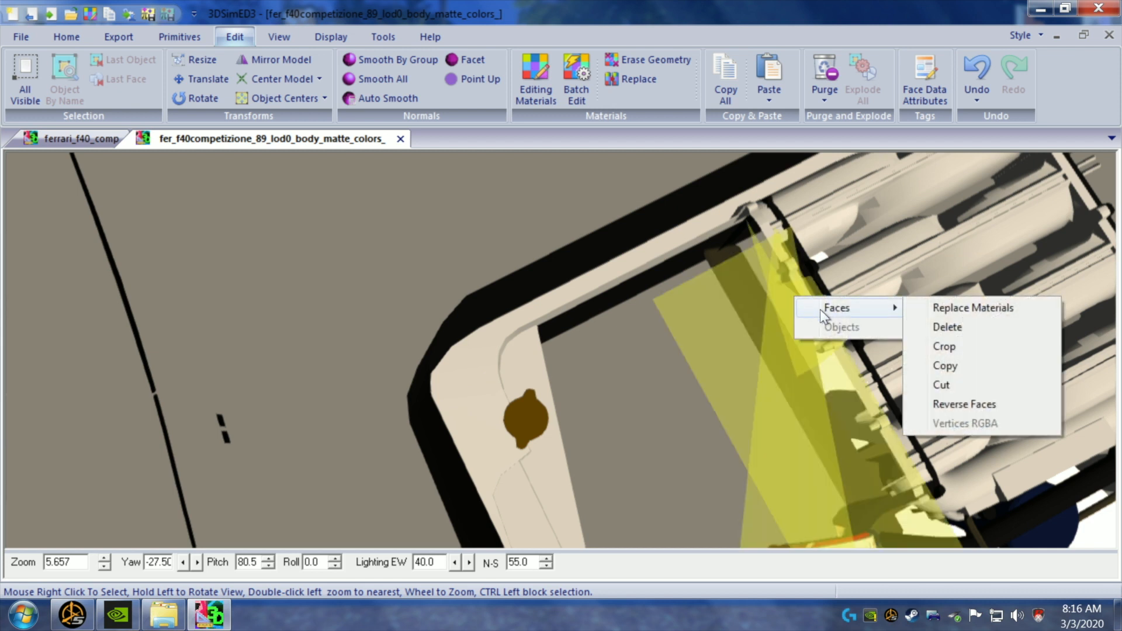
{"action": "left_click", "coordinate": [939, 324]}
- Delete part of the white panel and the dark fragments along the manifold's outer rail near the red-and-white striped hose
{"action": "left_click_drag", "start_coordinate": [865, 341], "coordinate": [807, 371]}
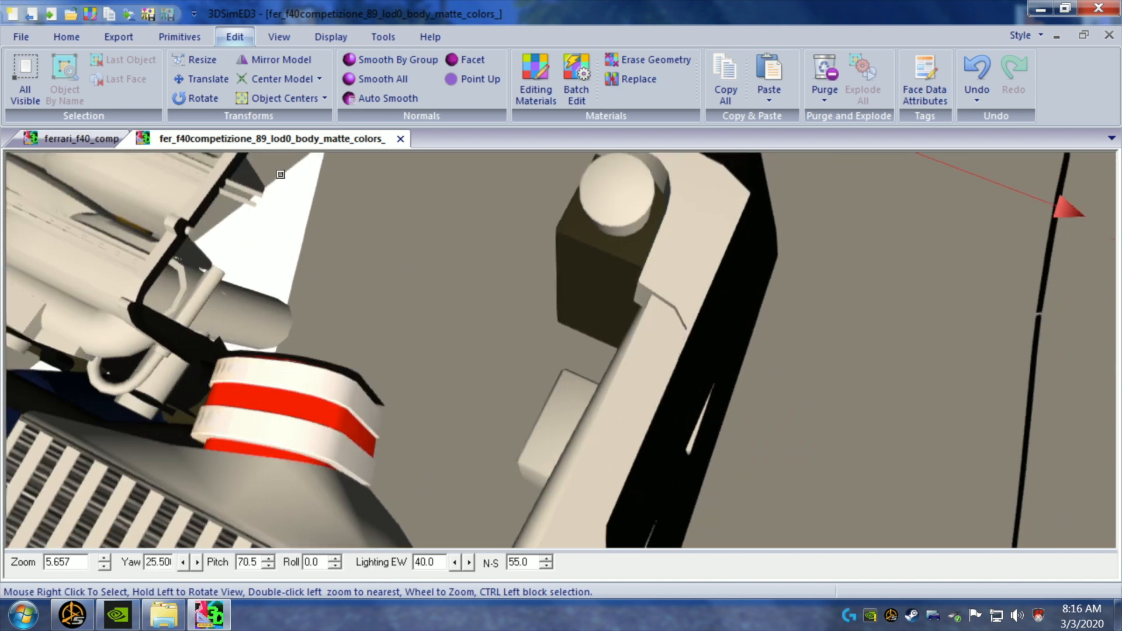
{"action": "right_click", "coordinate": [249, 186]}
{"action": "mouse_move", "coordinate": [287, 188]}
{"action": "left_click", "coordinate": [412, 209]}
{"action": "right_click", "coordinate": [193, 258]}
{"action": "mouse_move", "coordinate": [264, 272]}
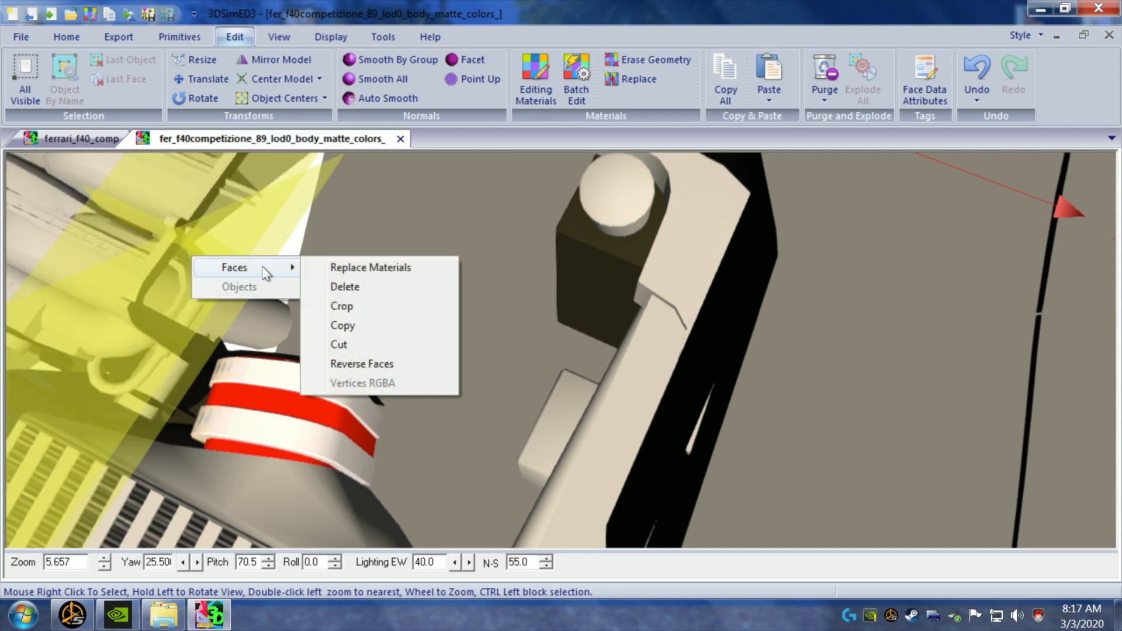
{"action": "left_click", "coordinate": [345, 286]}
- Block-select the white triangular panel between the manifold's runners and the striped hose and delete its faces
{"action": "key", "text": "Left"}
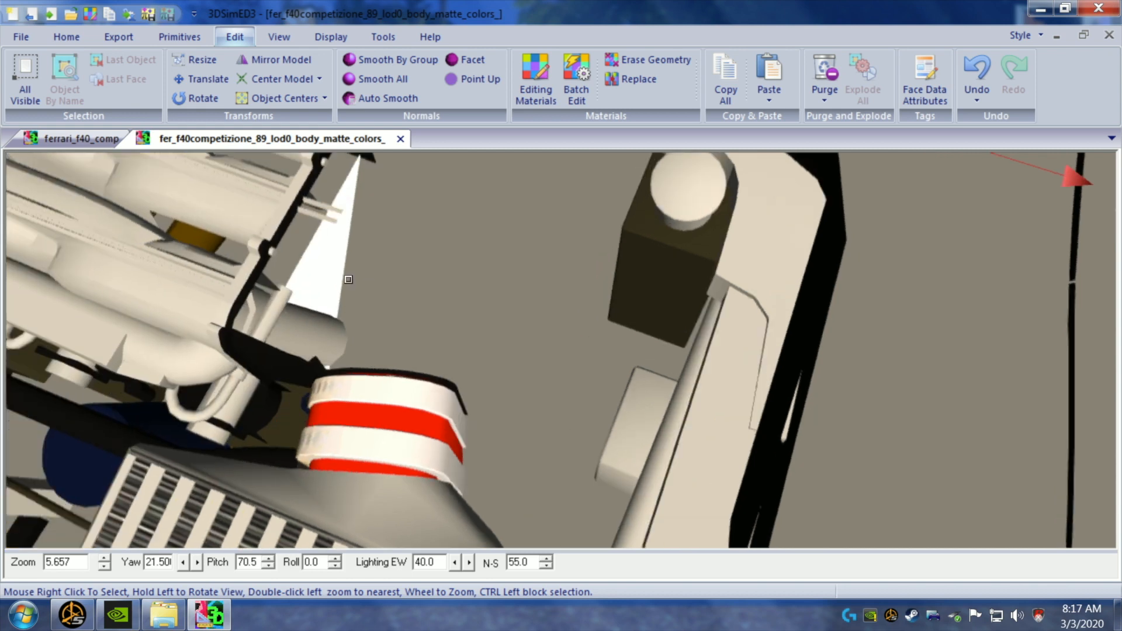
{"action": "key", "text": "Down"}
{"action": "key", "text": "Down"}
{"action": "key", "text": "Down"}
{"action": "key", "text": "Down"}
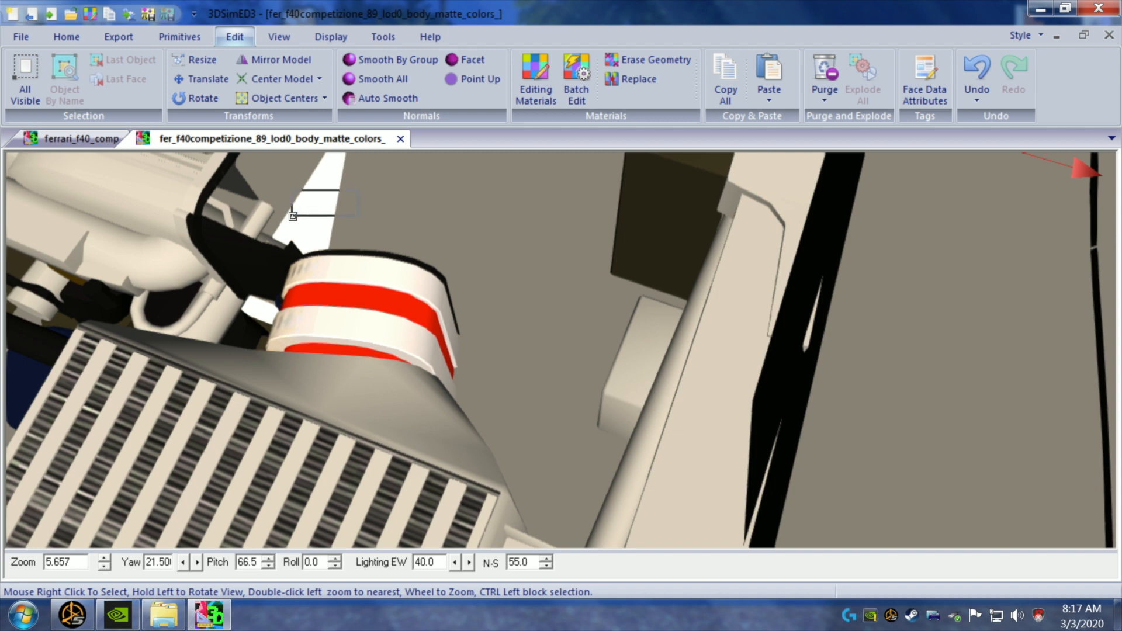
{"action": "right_click", "coordinate": [298, 221]}
{"action": "left_click", "coordinate": [446, 246]}
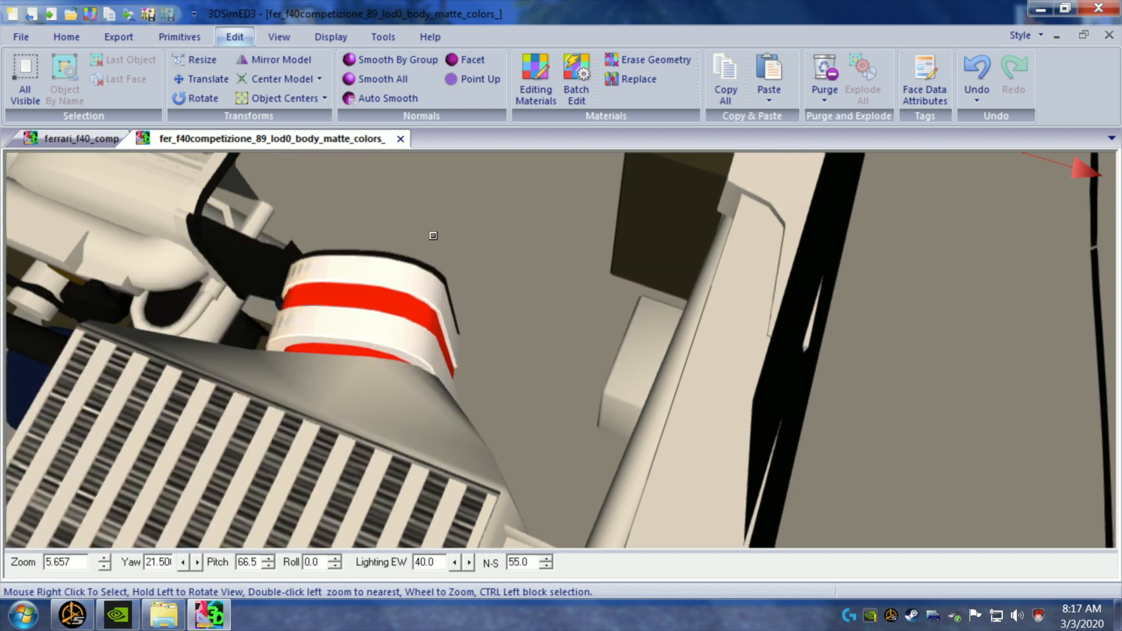
- Examine the intake manifold and both intercoolers from above for remaining non-engine geometry
{"action": "left_click_drag", "start_coordinate": [433, 238], "coordinate": [436, 238]}
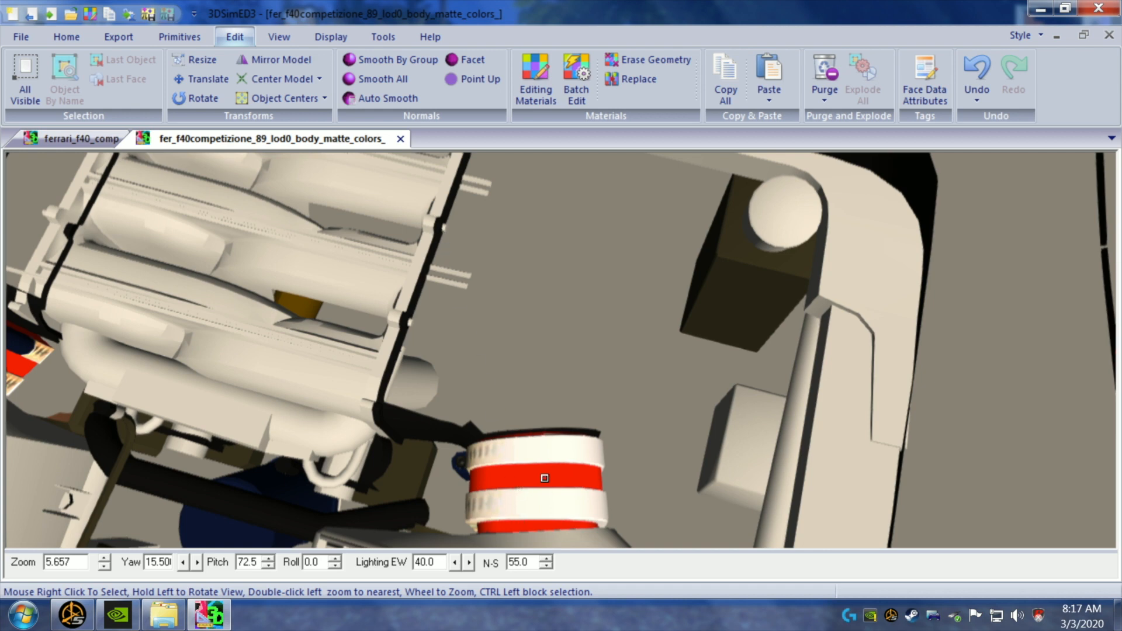
{"action": "left_click_drag", "start_coordinate": [571, 333], "coordinate": [569, 347]}
{"action": "scroll", "coordinate": [570, 340], "scroll_direction": "down", "scroll_amount": 2}
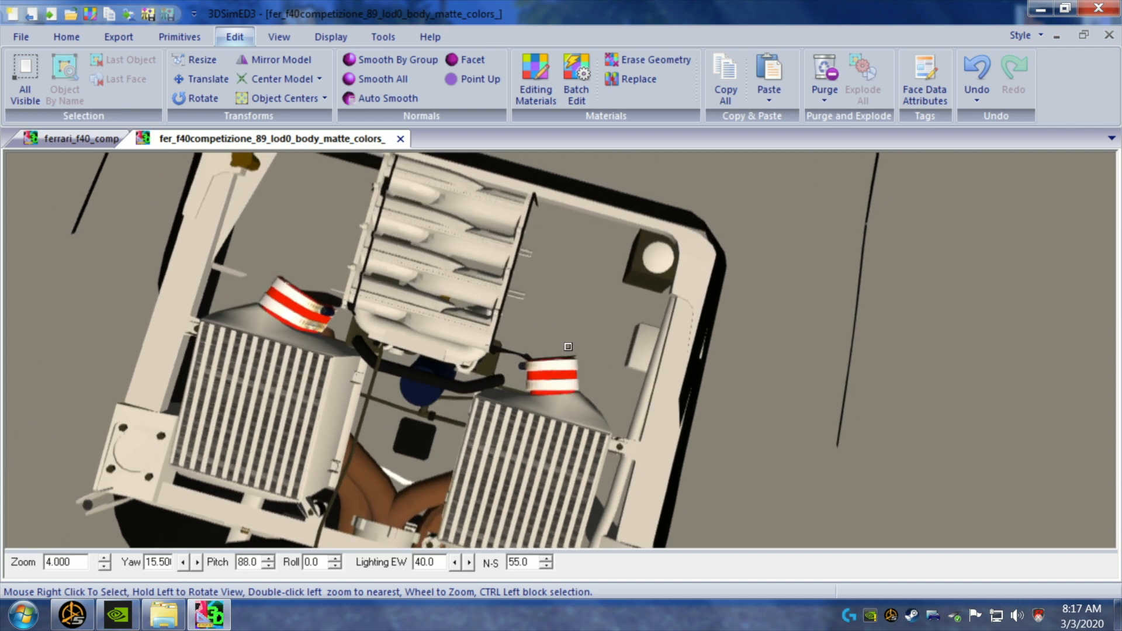
{"action": "left_click_drag", "start_coordinate": [573, 387], "coordinate": [570, 389]}
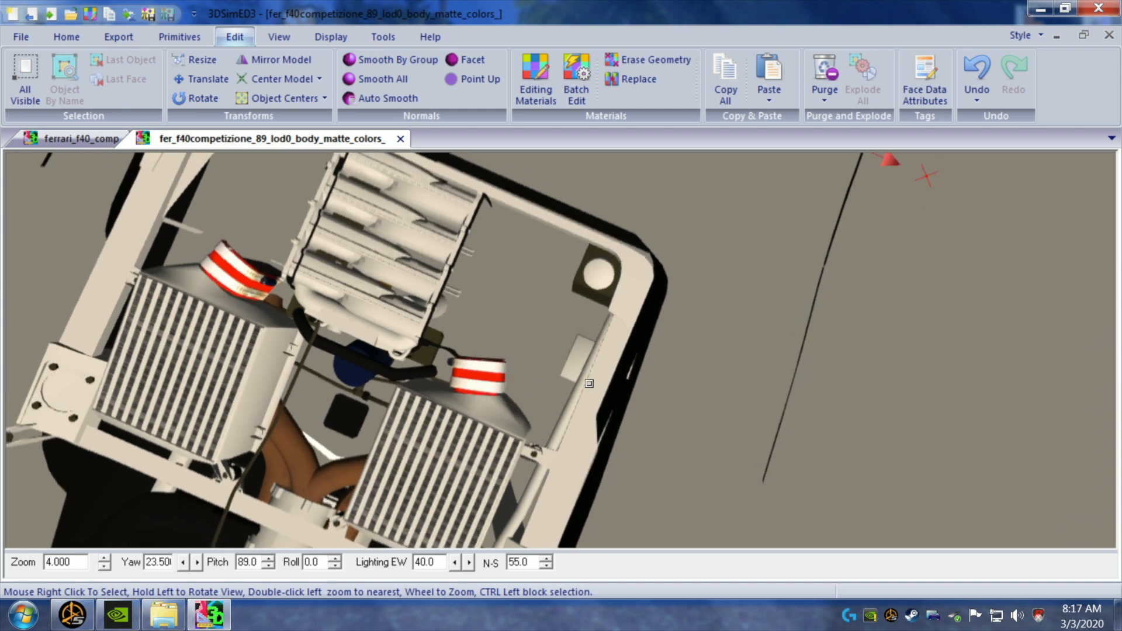
{"action": "mouse_move", "coordinate": [700, 373]}
{"action": "left_mouse_down"}
{"action": "mouse_move", "coordinate": [712, 386]}
{"action": "mouse_move", "coordinate": [695, 376]}
{"action": "left_mouse_up"}
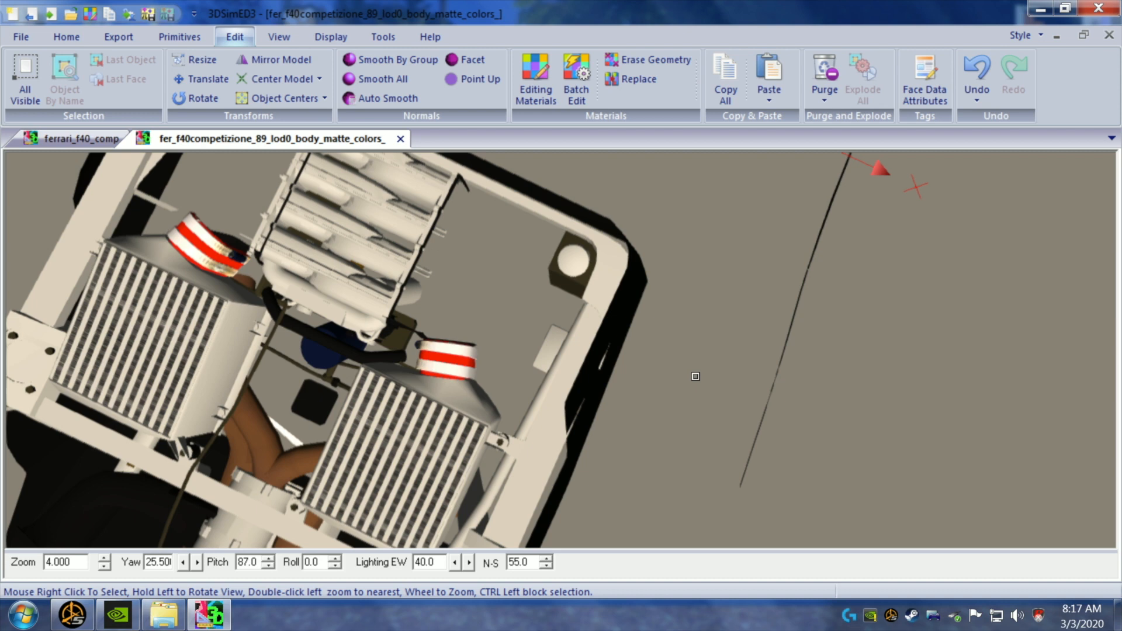
{"action": "left_click_drag", "start_coordinate": [695, 376], "coordinate": [714, 374]}
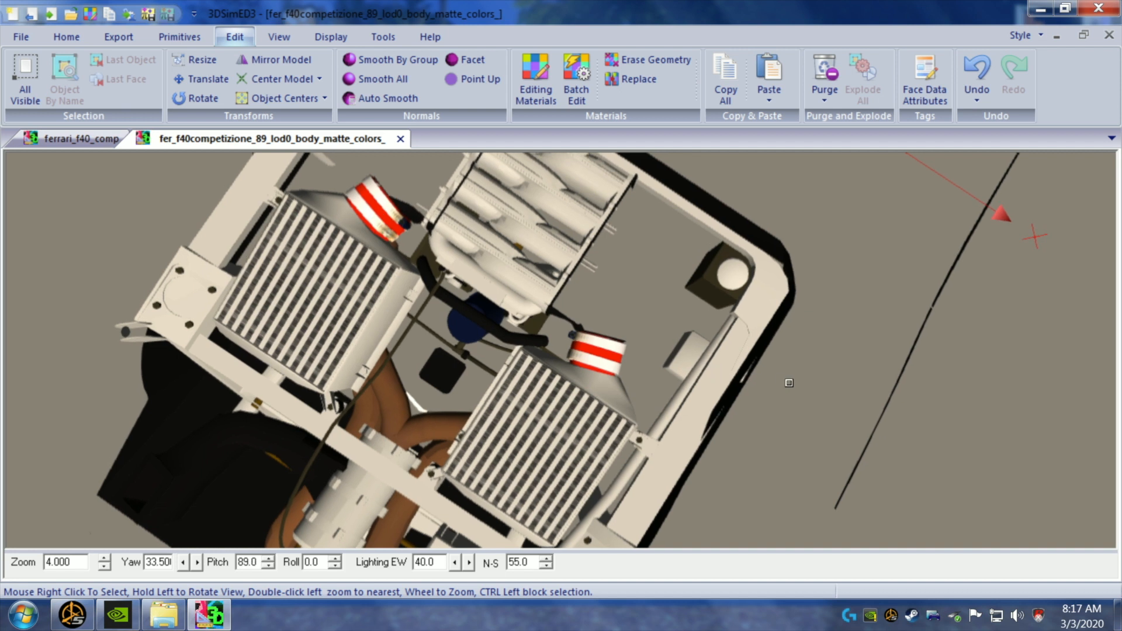
{"action": "left_click_drag", "start_coordinate": [834, 394], "coordinate": [851, 393], "text": "ctrl"}
{"action": "left_click_drag", "start_coordinate": [855, 393], "coordinate": [854, 393], "text": "ctrl"}
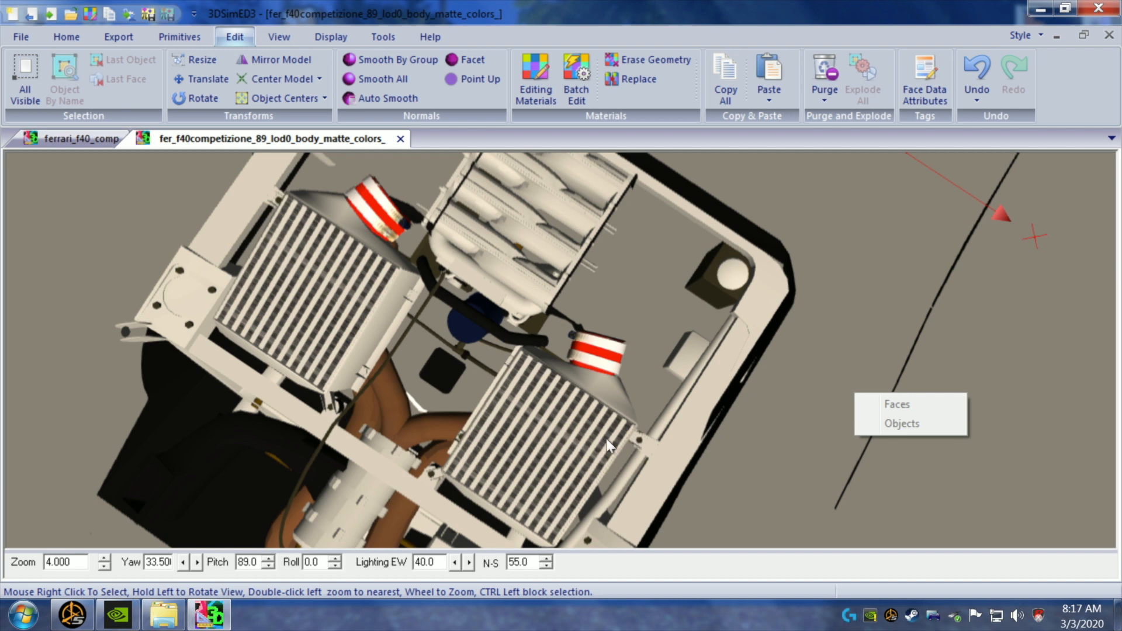
- Block-select and delete the middle red band of the striped hose on the reservoir box's side
{"action": "left_click_drag", "start_coordinate": [608, 446], "coordinate": [574, 441]}
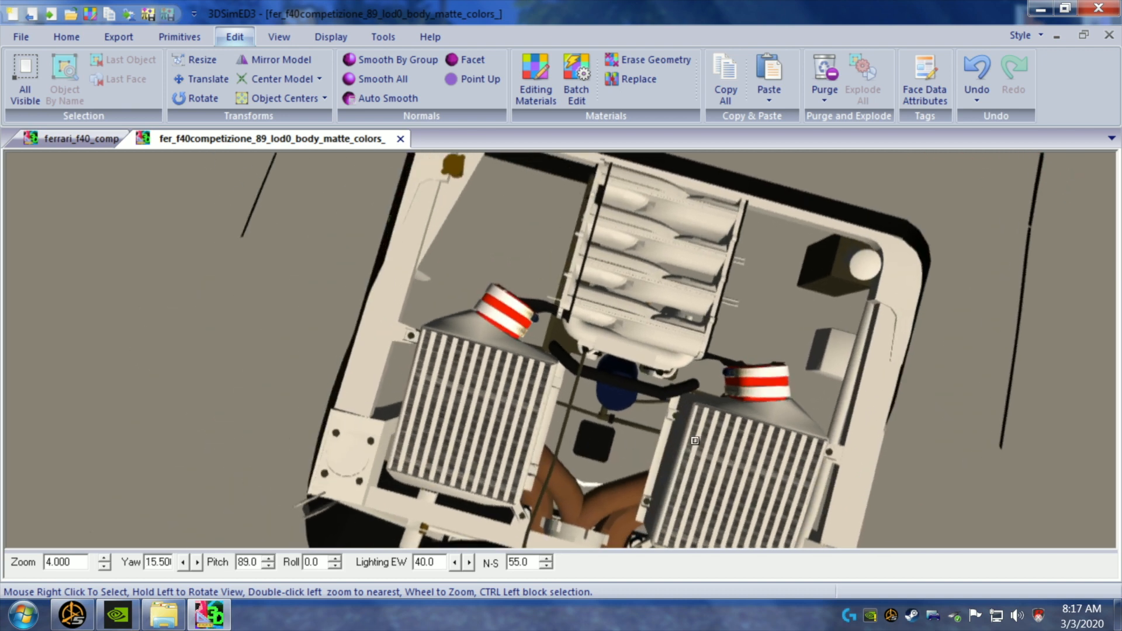
{"action": "key", "text": "Right"}
{"action": "key", "text": "Right"}
{"action": "key", "text": "Right"}
{"action": "key", "text": "Right"}
{"action": "key", "text": "Right"}
{"action": "key", "text": "Right"}
{"action": "key", "text": "Right"}
{"action": "key", "text": "Right"}
{"action": "key", "text": "Right"}
{"action": "key", "text": "Right"}
{"action": "key", "text": "Right"}
{"action": "key", "text": "Right"}
{"action": "key", "text": "Right"}
{"action": "key", "text": "Right"}
{"action": "key", "text": "Right"}
{"action": "key", "text": "Right"}
{"action": "key", "text": "Right"}
{"action": "key", "text": "Right"}
{"action": "key", "text": "Right"}
{"action": "key", "text": "Right"}
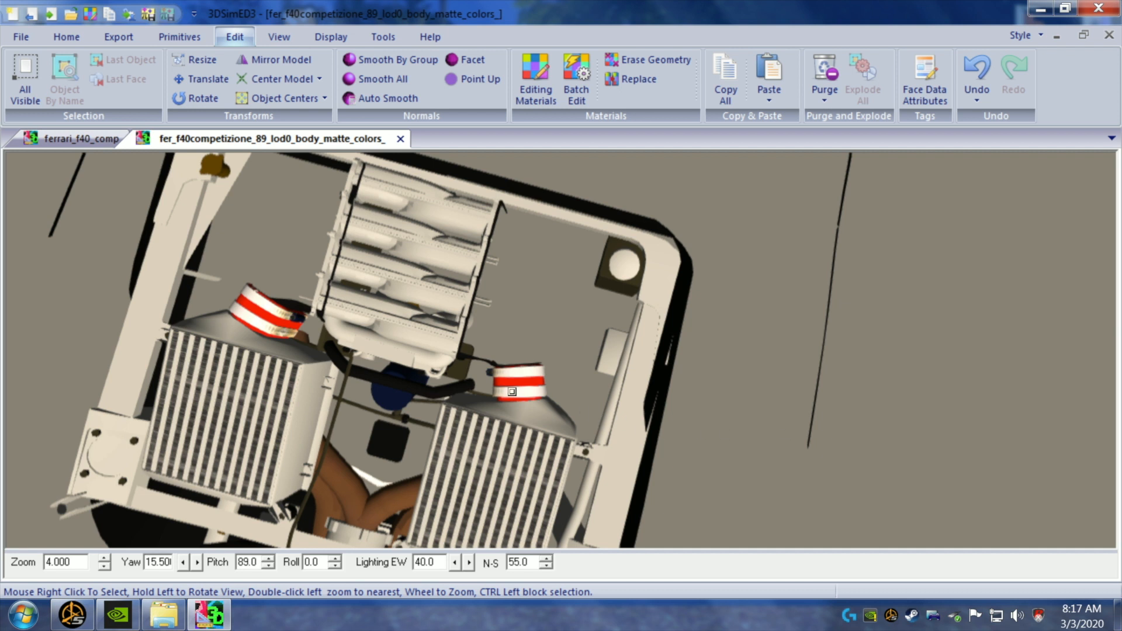
{"action": "left_click_drag", "start_coordinate": [493, 380], "coordinate": [553, 384], "text": "ctrl"}
{"action": "mouse_move", "coordinate": [593, 394]}
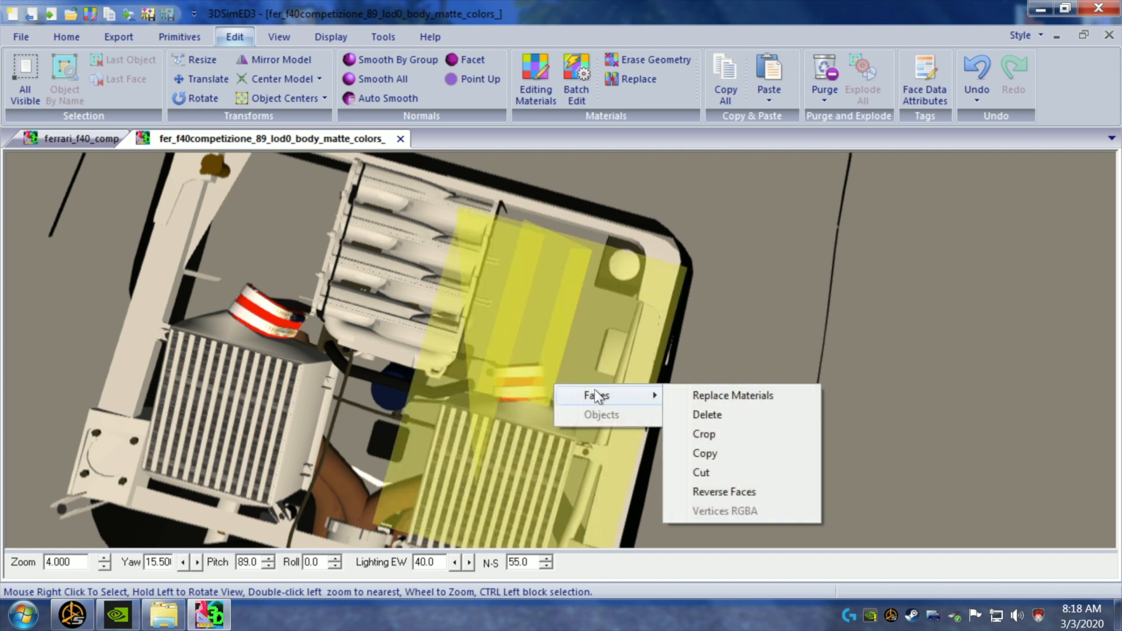
{"action": "left_click", "coordinate": [682, 413]}
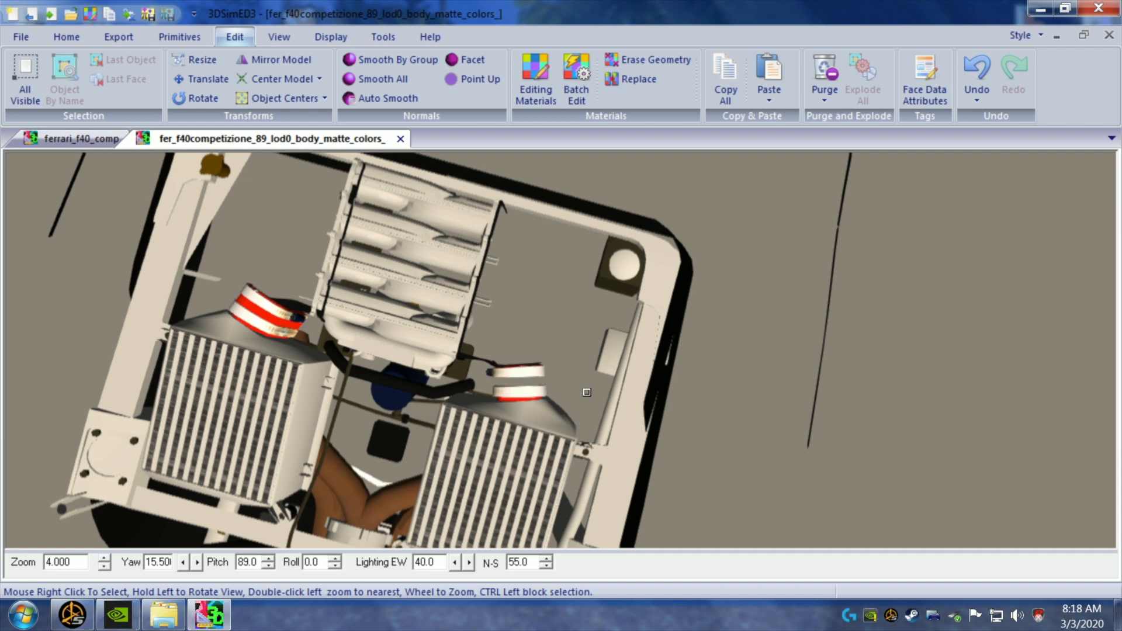
- Delete the cut hose's lower red band together with the grey tapered duct joining it to the intercooler
{"action": "left_click_drag", "start_coordinate": [587, 392], "coordinate": [589, 388]}
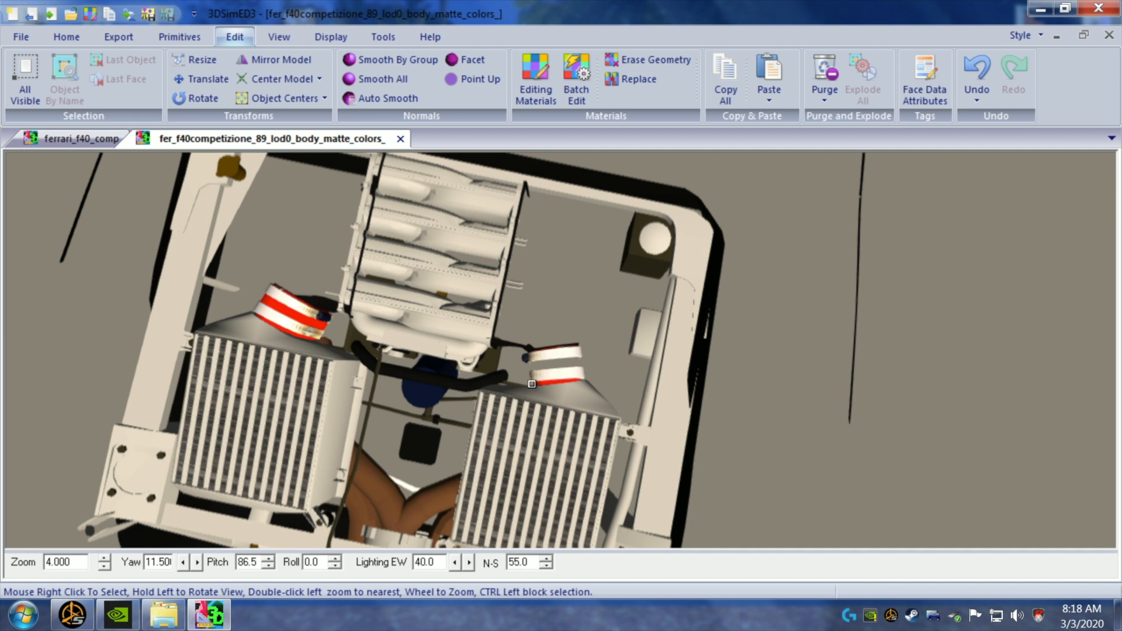
{"action": "left_click_drag", "start_coordinate": [533, 384], "coordinate": [596, 401], "text": "ctrl"}
{"action": "right_click", "coordinate": [599, 403]}
{"action": "mouse_move", "coordinate": [628, 406]}
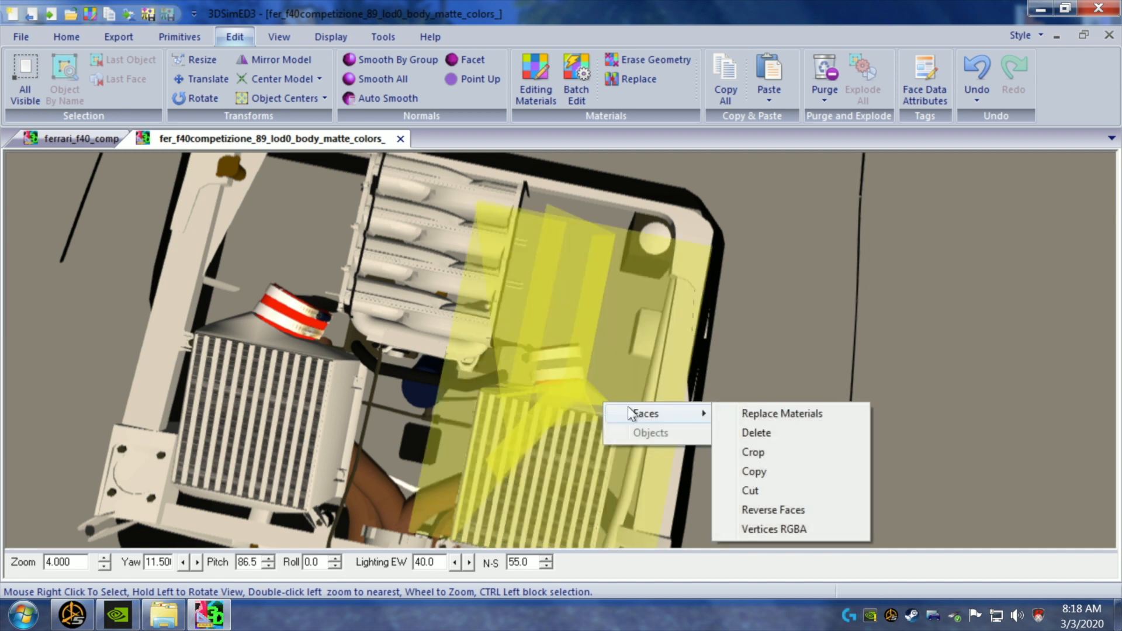
{"action": "left_click", "coordinate": [734, 429]}
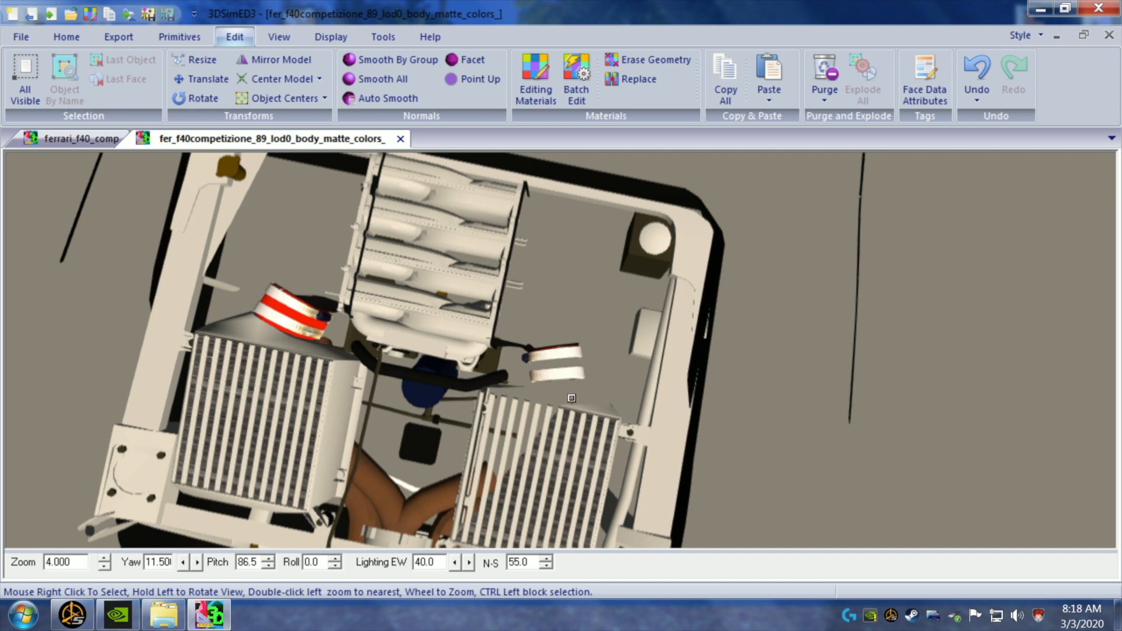
- Block-select and delete the leftover grey duct faces along the front edge of the intercooler on the reservoir's side
{"action": "left_click_drag", "start_coordinate": [570, 398], "coordinate": [605, 411], "text": "ctrl"}
{"action": "right_click", "coordinate": [606, 409]}
{"action": "mouse_move", "coordinate": [678, 421]}
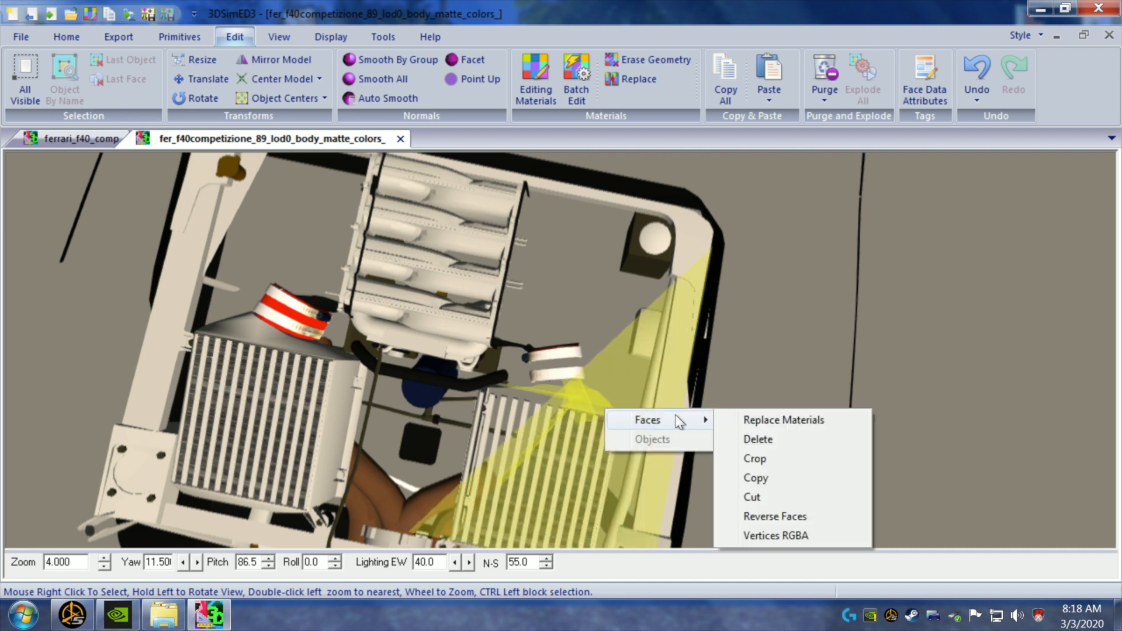
{"action": "left_click", "coordinate": [758, 439]}
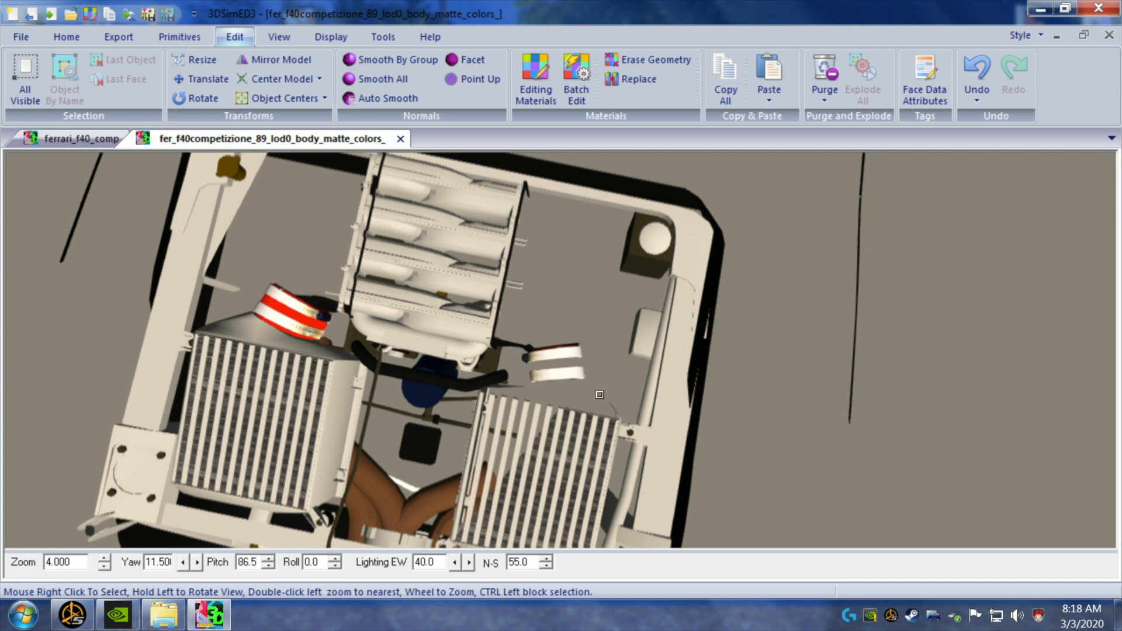
- Delete the faces of the thin black pipe running from the manifold's corner to the remaining white hose bands
{"action": "right_click", "coordinate": [524, 352]}
{"action": "mouse_move", "coordinate": [606, 365]}
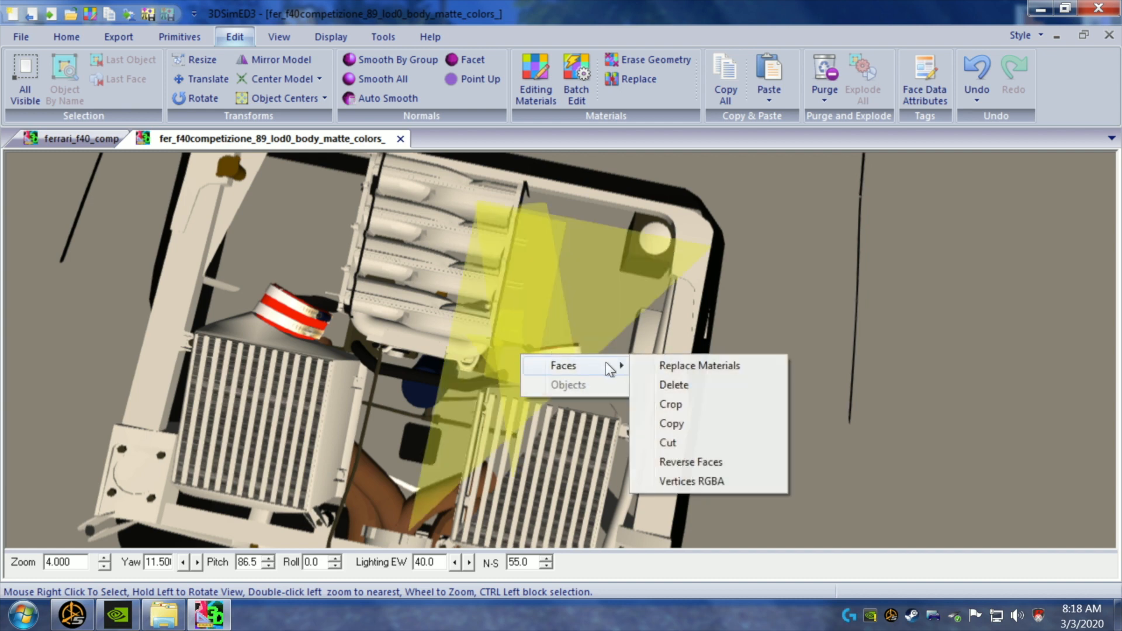
{"action": "left_click", "coordinate": [666, 384]}
- Block-select and delete the dark red and black rim faces along the front edge of the upper white hose band
{"action": "left_click_drag", "start_coordinate": [567, 345], "coordinate": [562, 350]}
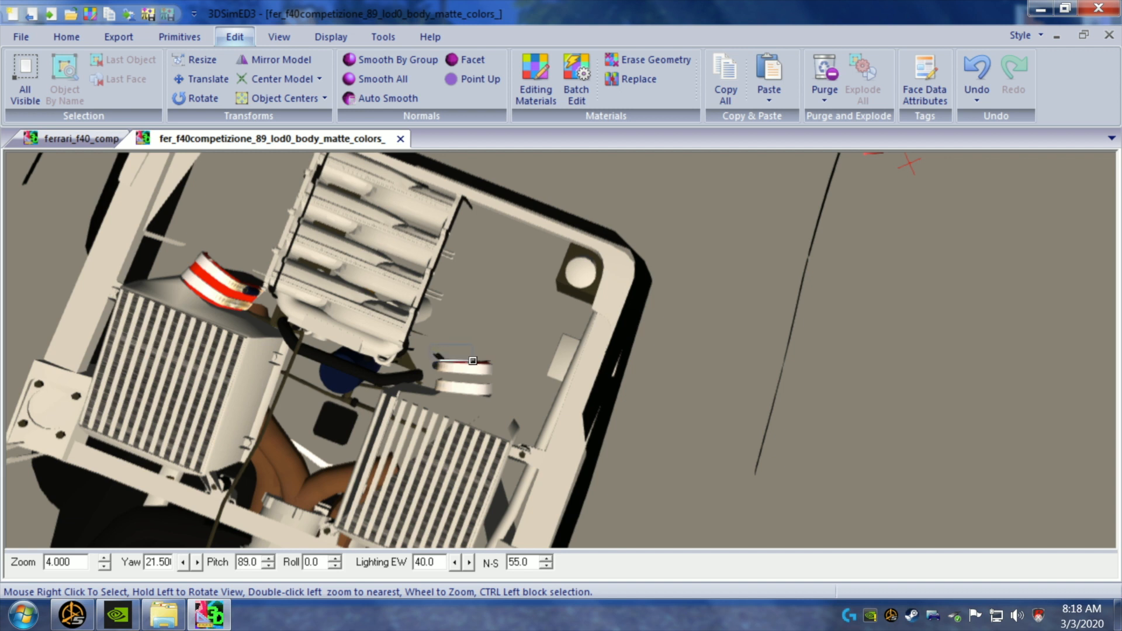
{"action": "right_click", "coordinate": [473, 362]}
{"action": "mouse_move", "coordinate": [534, 373]}
{"action": "left_click", "coordinate": [620, 392]}
{"action": "left_click_drag", "start_coordinate": [463, 344], "coordinate": [487, 340]}
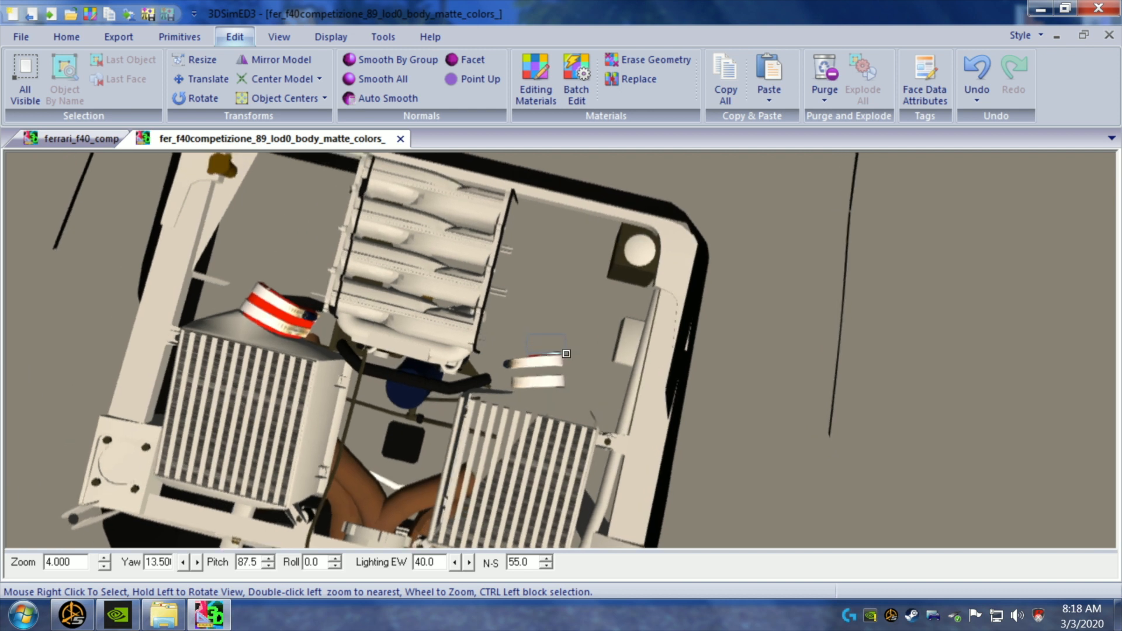
{"action": "right_click", "coordinate": [566, 354]}
{"action": "mouse_move", "coordinate": [612, 360]}
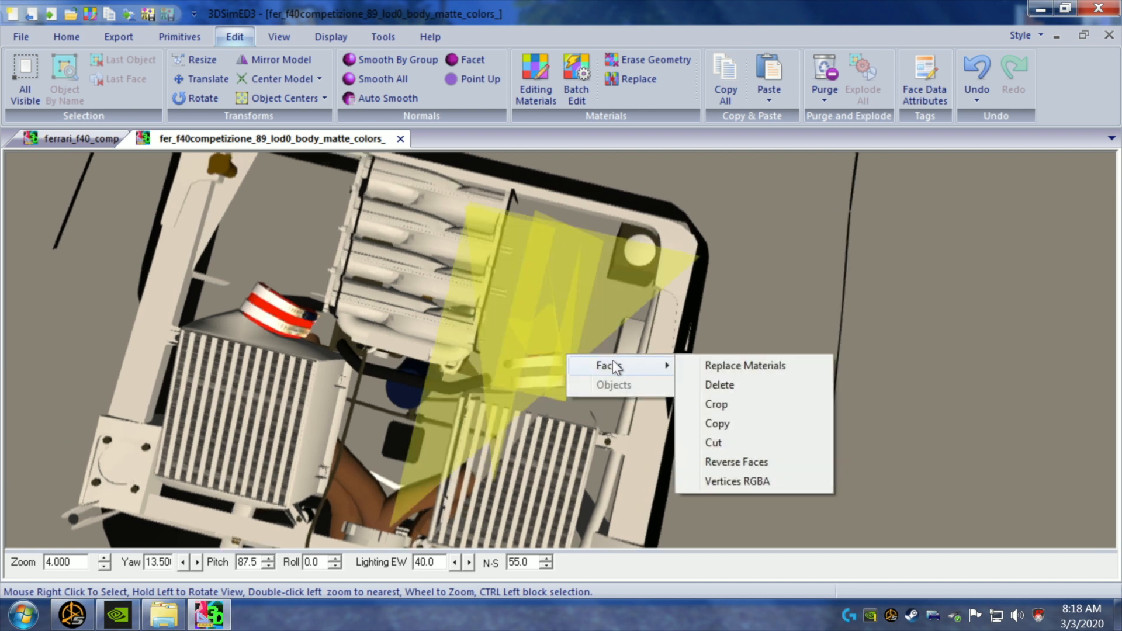
{"action": "left_click", "coordinate": [716, 383]}
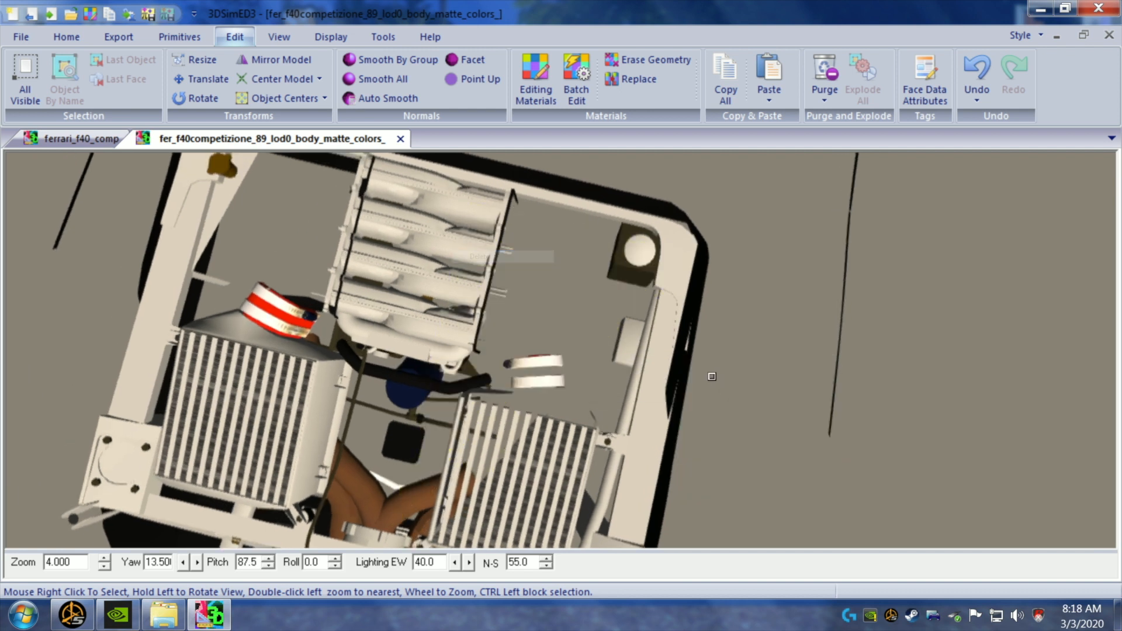
{"action": "right_click", "coordinate": [544, 356]}
{"action": "mouse_move", "coordinate": [614, 368]}
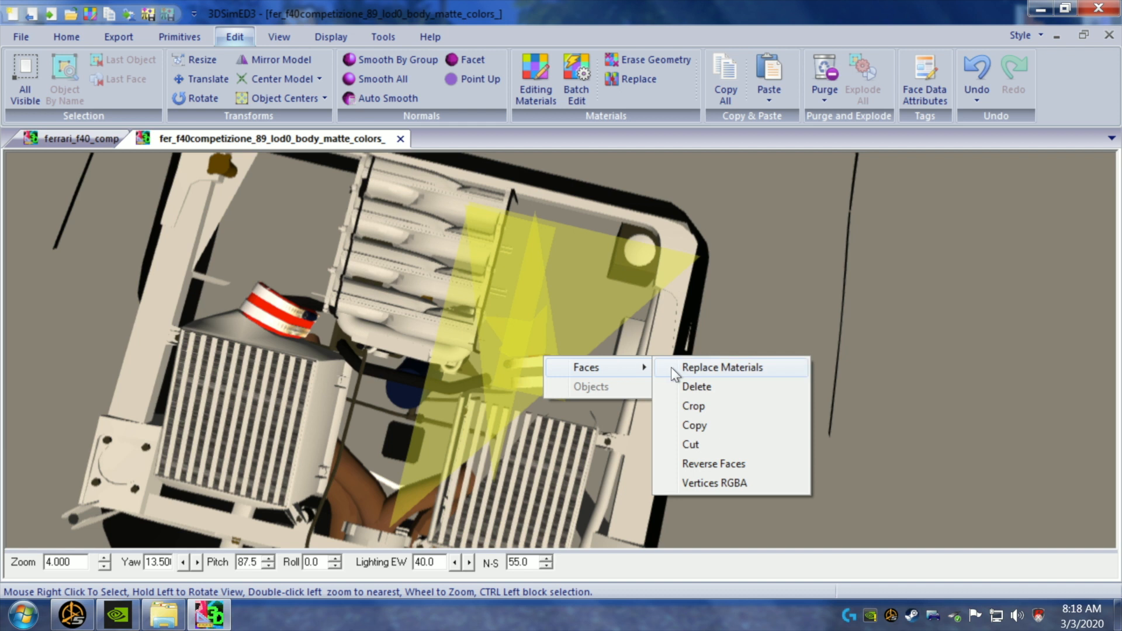
{"action": "left_click", "coordinate": [705, 388]}
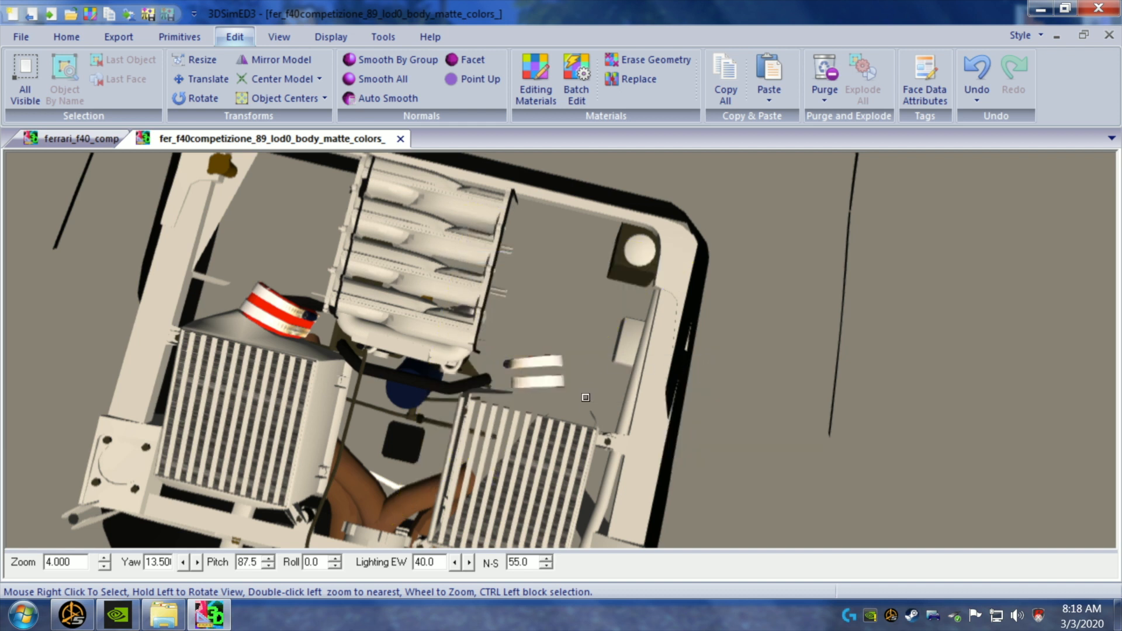
- Delete the remaining loose faces just ahead of the reservoir-side intercooler's outer front corner
{"action": "right_click", "coordinate": [605, 426]}
{"action": "mouse_move", "coordinate": [689, 437]}
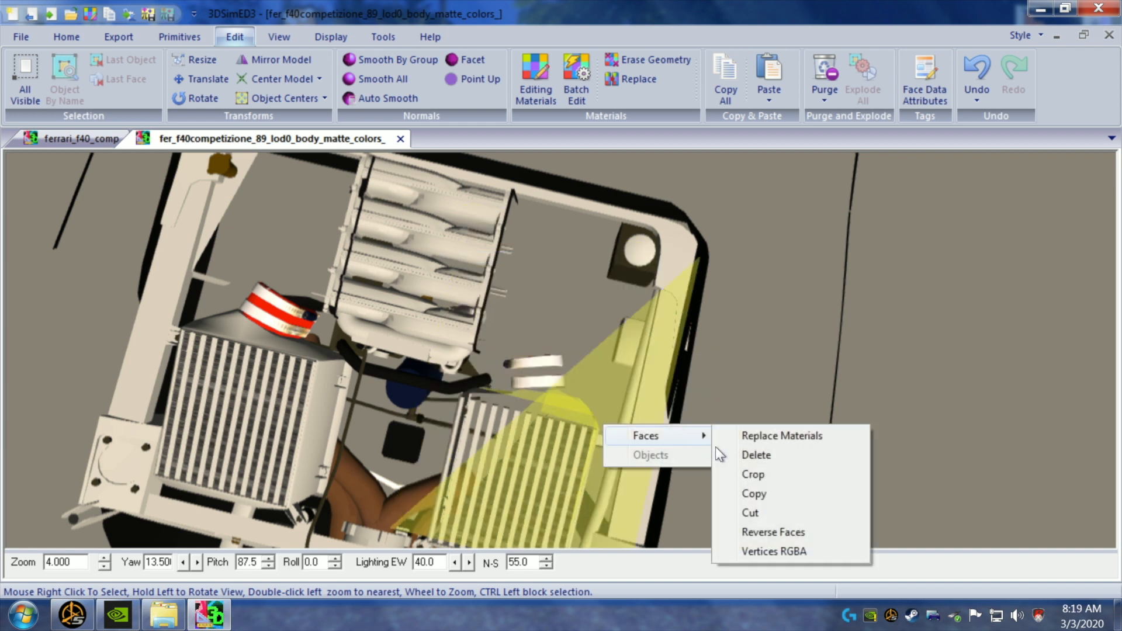
{"action": "left_click", "coordinate": [740, 455]}
- Delete the middle red band and the upper red rim of the hose on the opposite intercooler
{"action": "left_click_drag", "start_coordinate": [560, 412], "coordinate": [588, 415]}
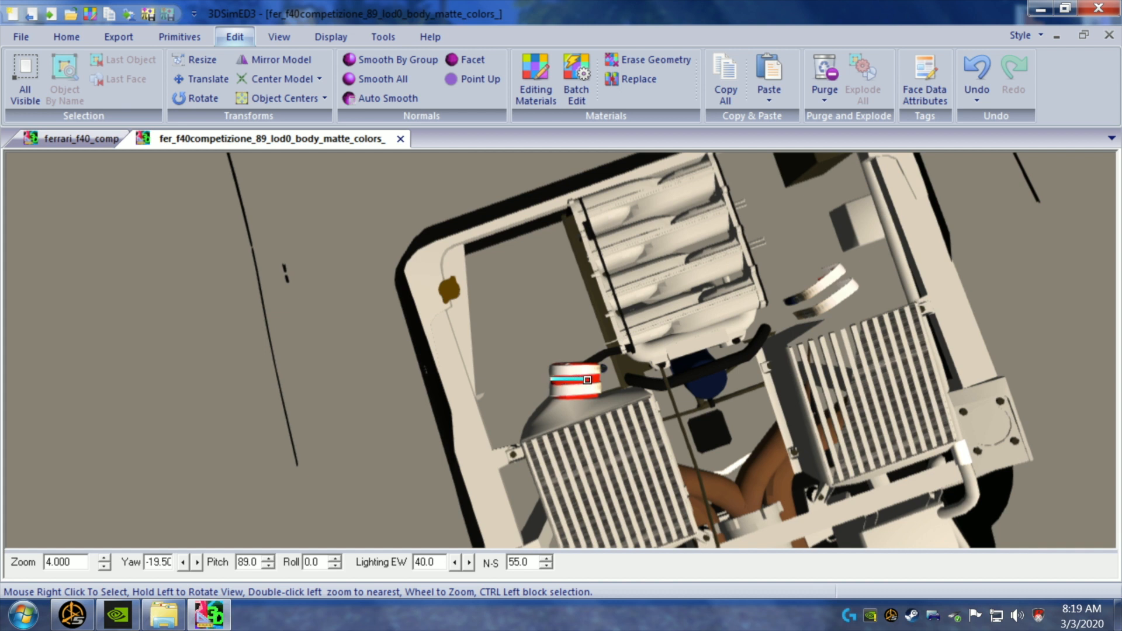
{"action": "right_click", "coordinate": [602, 381]}
{"action": "mouse_move", "coordinate": [661, 387]}
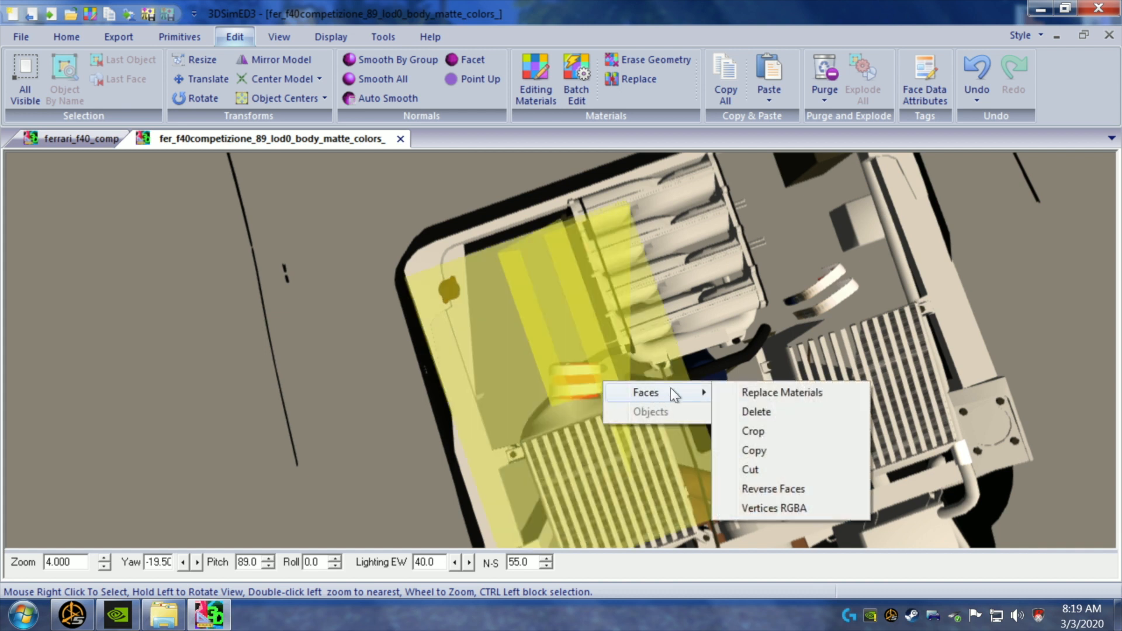
{"action": "left_click", "coordinate": [764, 414]}
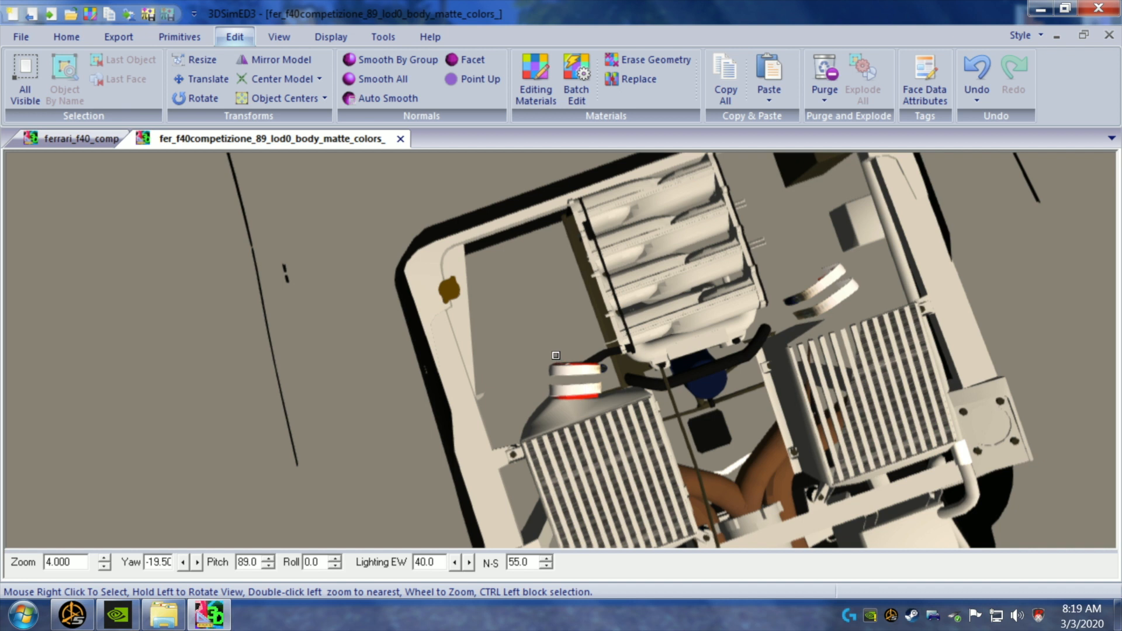
{"action": "left_click_drag", "start_coordinate": [548, 347], "coordinate": [608, 363], "text": "ctrl"}
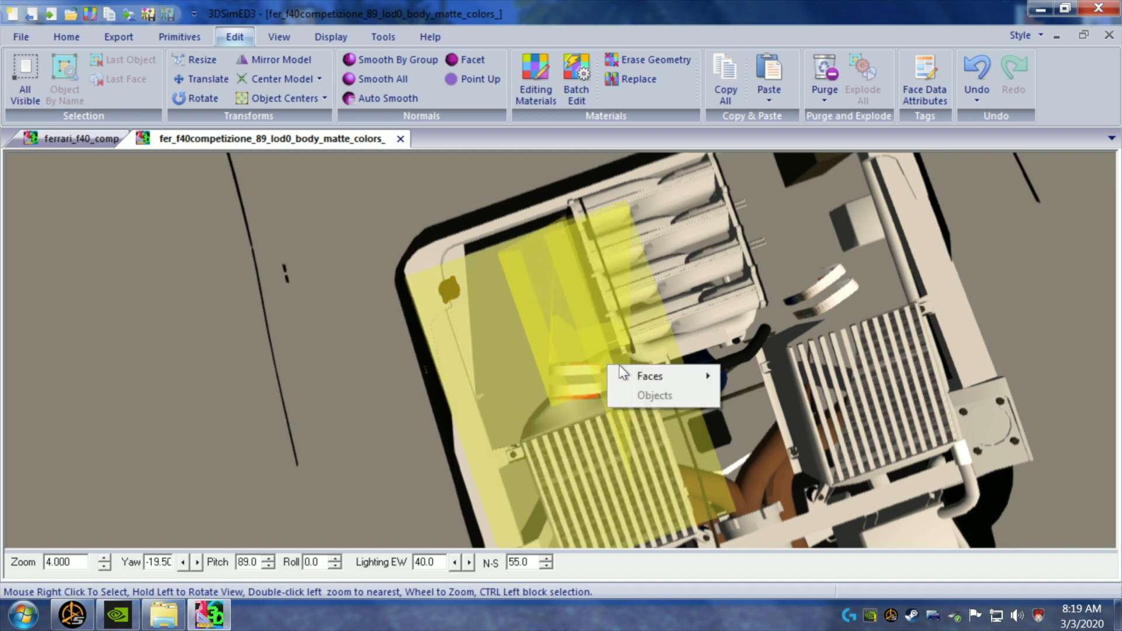
{"action": "left_click", "coordinate": [749, 391]}
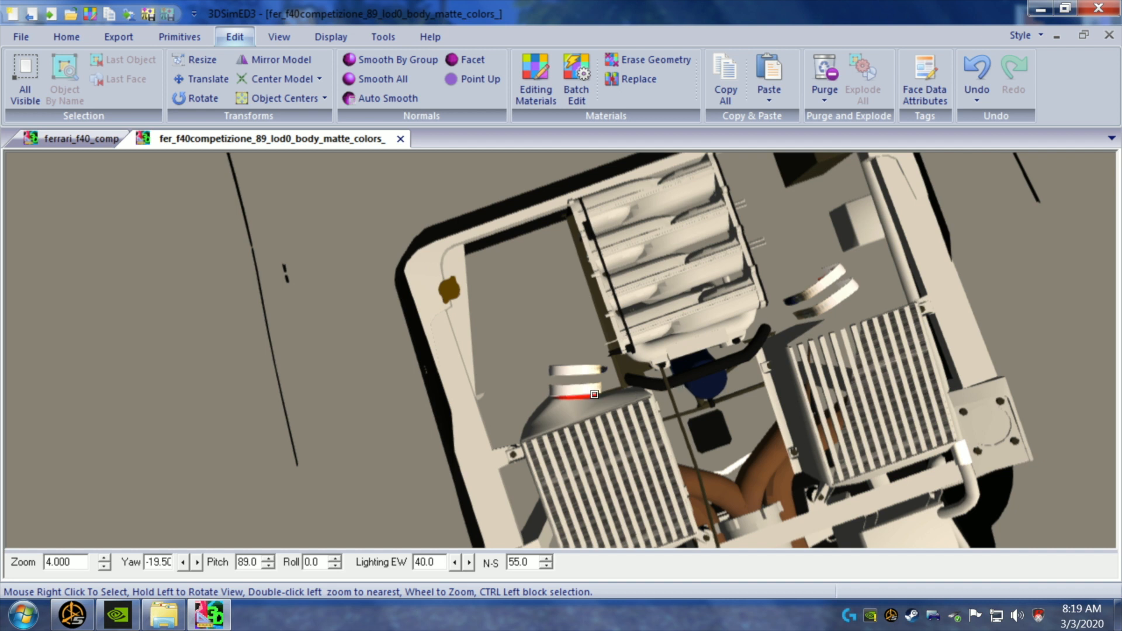
- Delete the short black pipe end between the hose's white bands and the manifold's corner
{"action": "left_click_drag", "start_coordinate": [580, 417], "coordinate": [579, 416]}
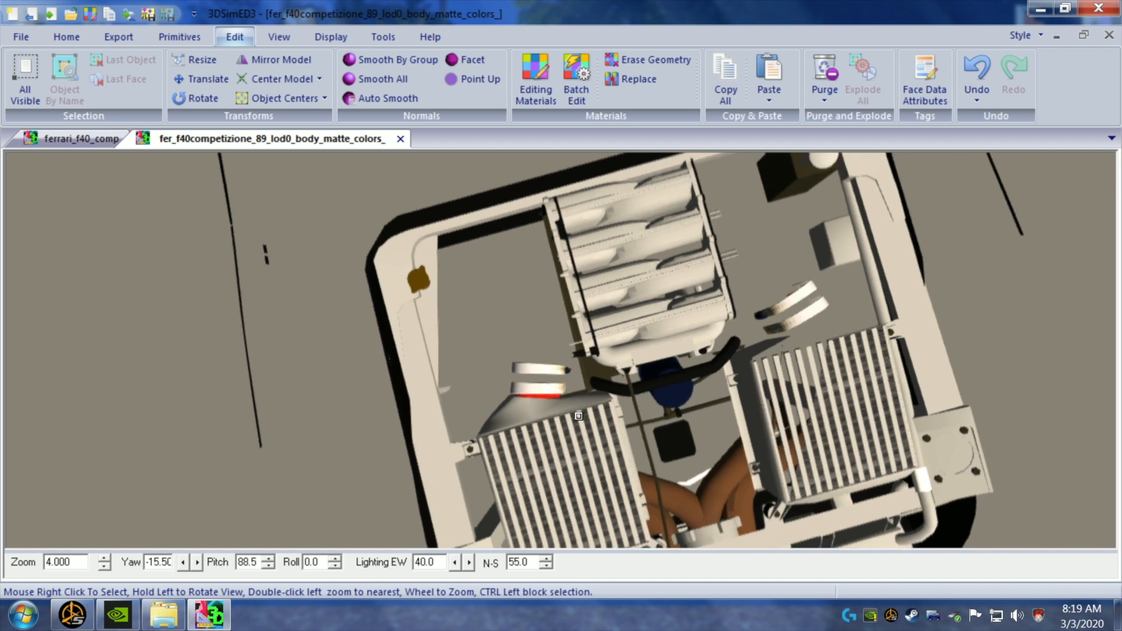
{"action": "right_click", "coordinate": [569, 380]}
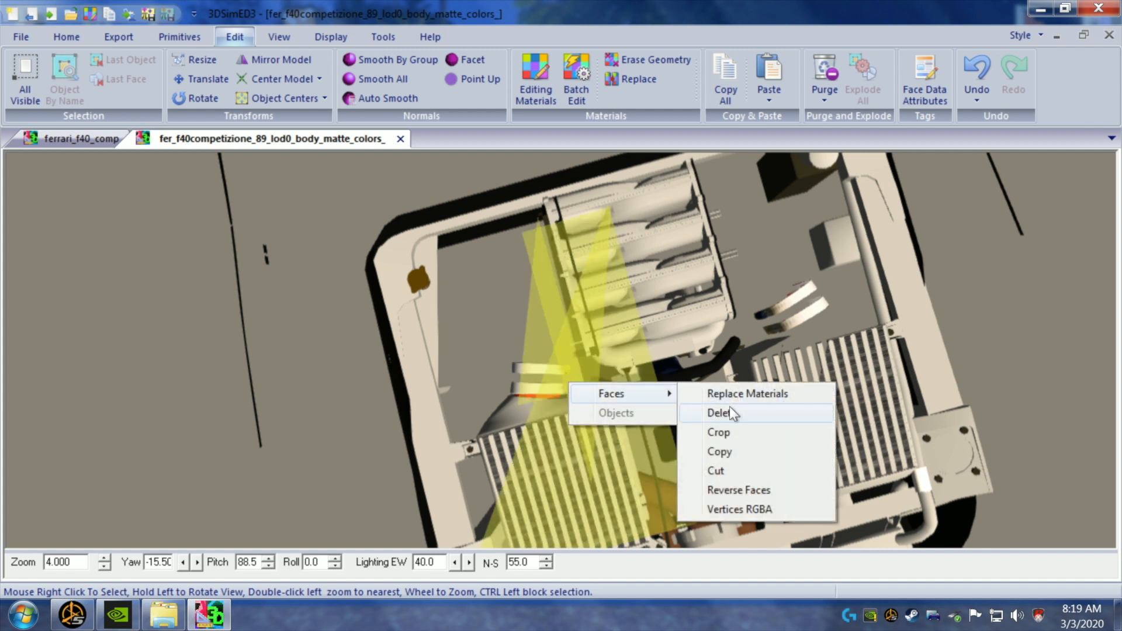
{"action": "left_click", "coordinate": [725, 405]}
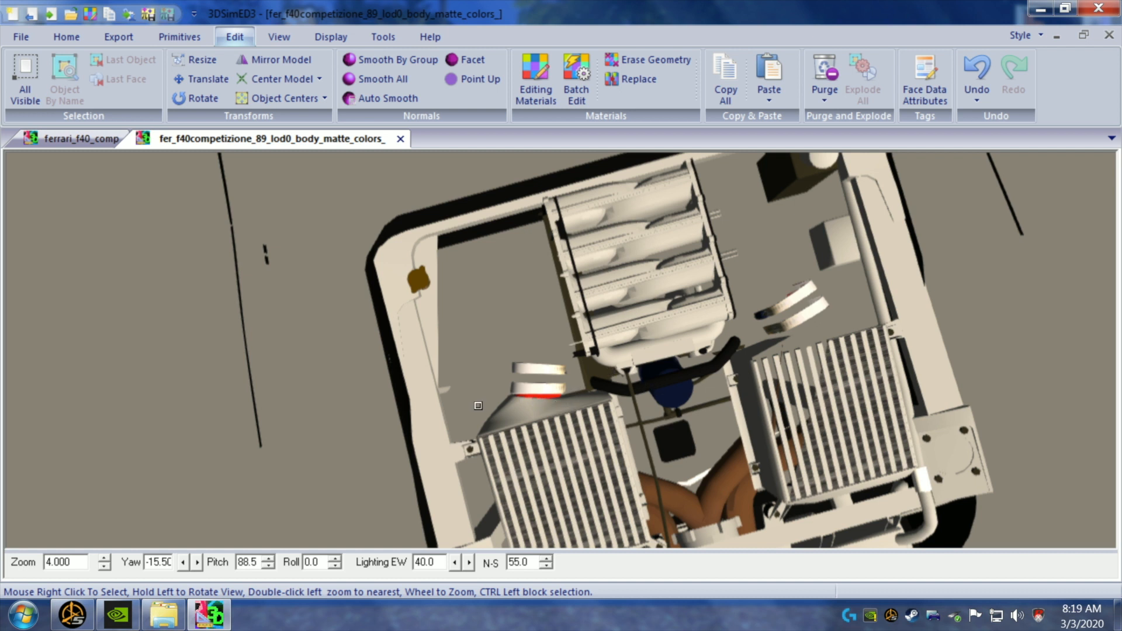
- Delete the grey tapered duct on the opposite intercooler together with the hose's last red band
{"action": "right_click", "coordinate": [515, 423]}
{"action": "mouse_move", "coordinate": [555, 434]}
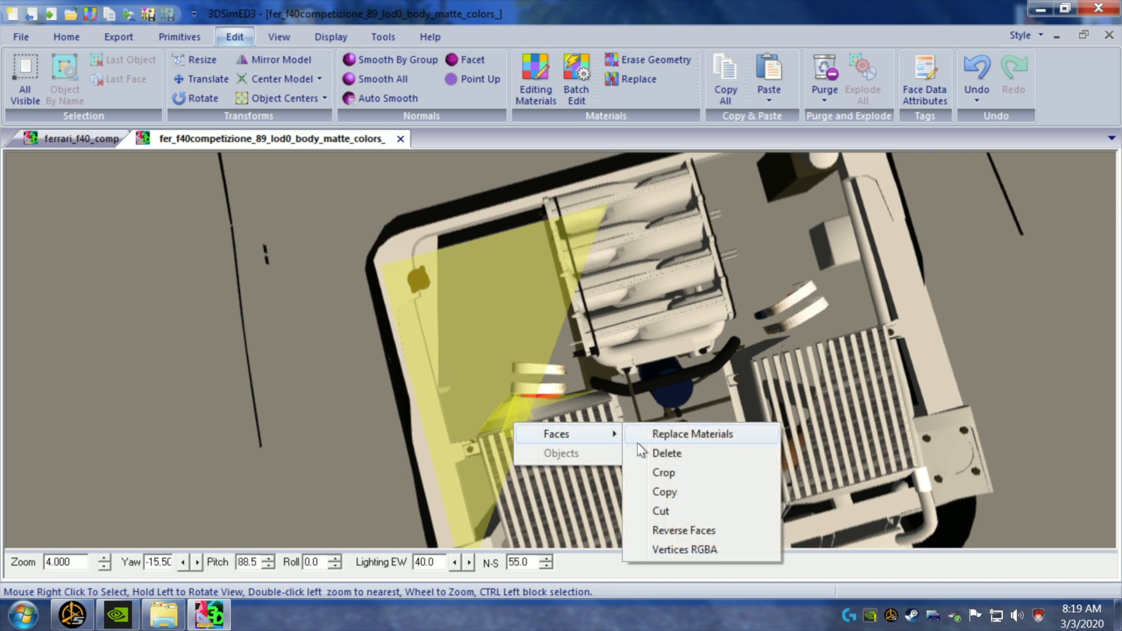
{"action": "left_click", "coordinate": [681, 454]}
{"action": "left_click_drag", "start_coordinate": [663, 449], "coordinate": [611, 442]}
{"action": "left_click_drag", "start_coordinate": [383, 367], "coordinate": [439, 383], "text": "ctrl"}
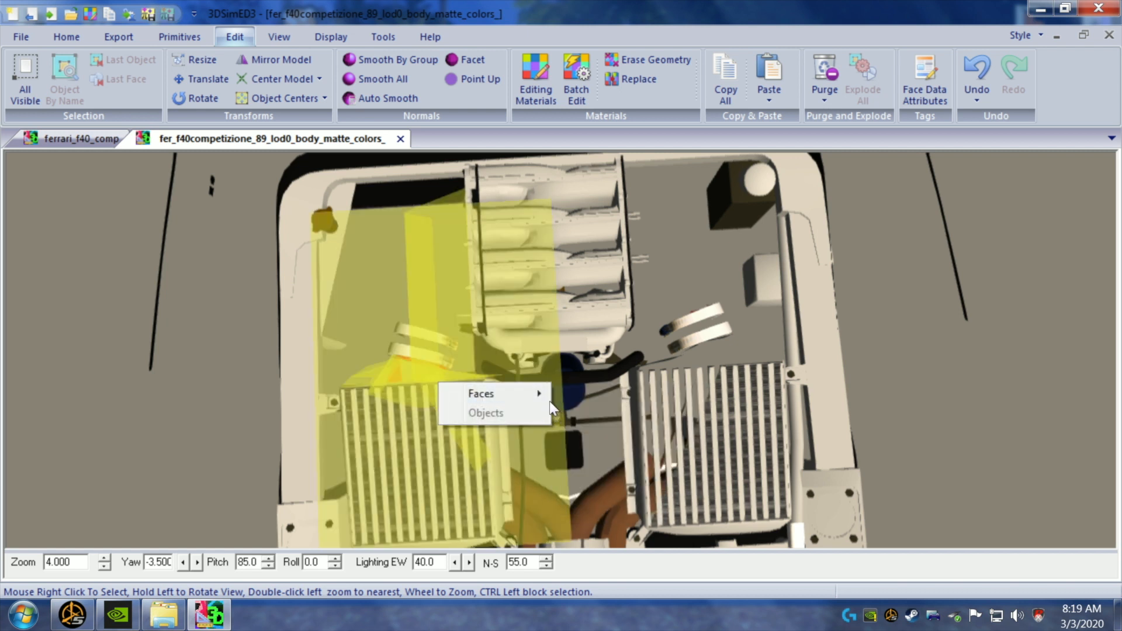
{"action": "left_click", "coordinate": [588, 411]}
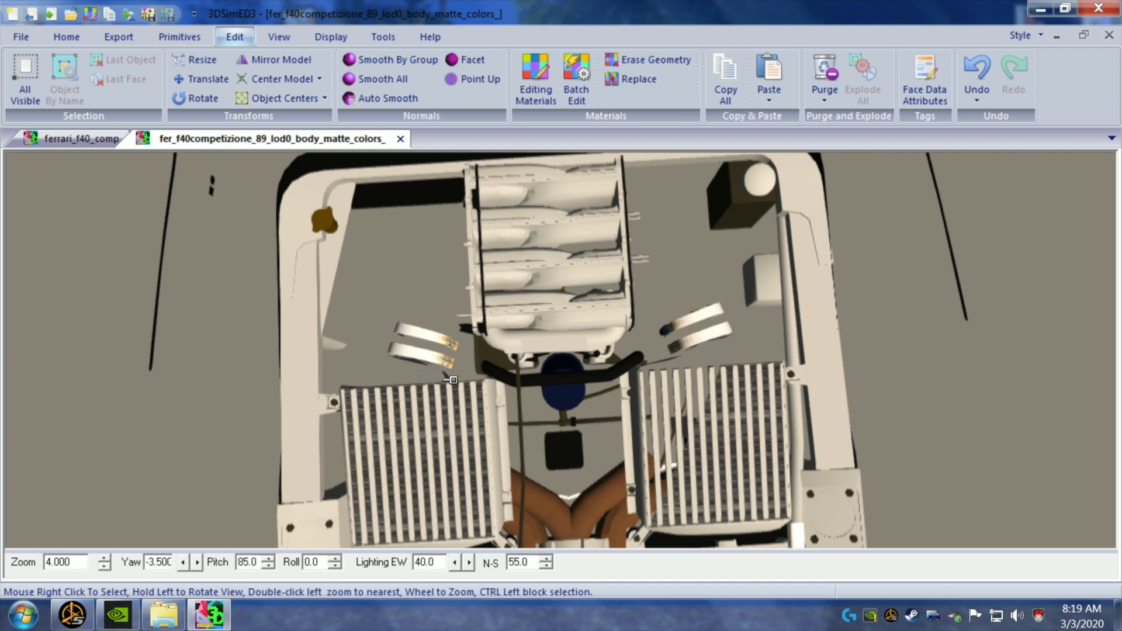
- Delete the leftover duct faces between that intercooler's front edge and the lower white hose band
{"action": "left_click_drag", "start_coordinate": [453, 380], "coordinate": [456, 380], "text": "ctrl"}
{"action": "mouse_move", "coordinate": [518, 393]}
{"action": "left_click", "coordinate": [592, 407]}
{"action": "left_click_drag", "start_coordinate": [409, 432], "coordinate": [414, 428]}
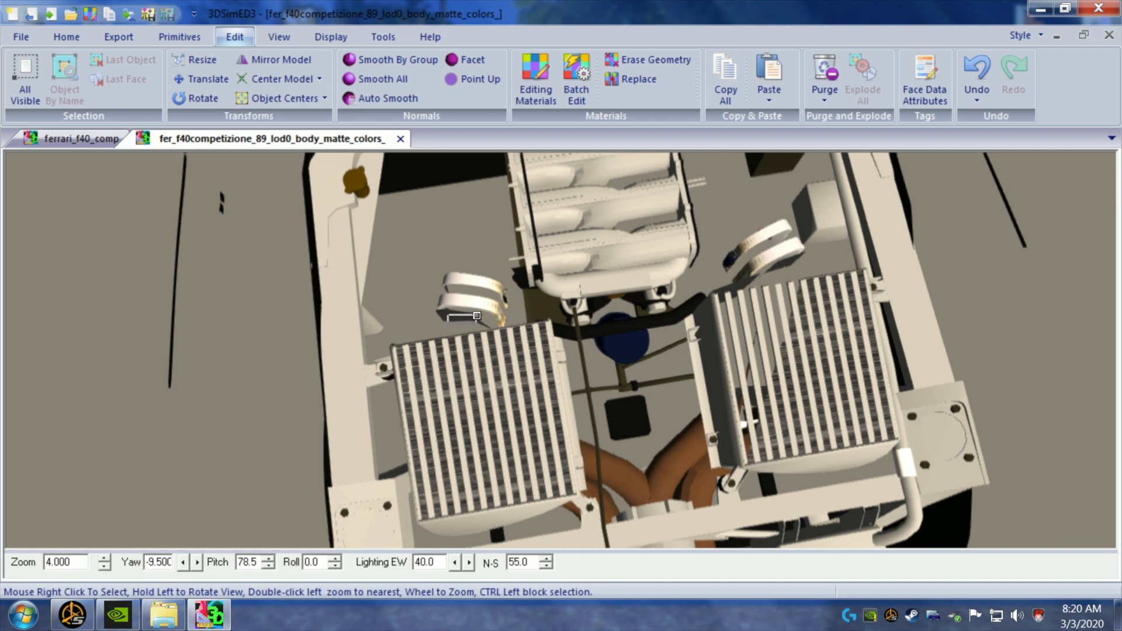
{"action": "right_click", "coordinate": [476, 316]}
{"action": "mouse_move", "coordinate": [573, 331]}
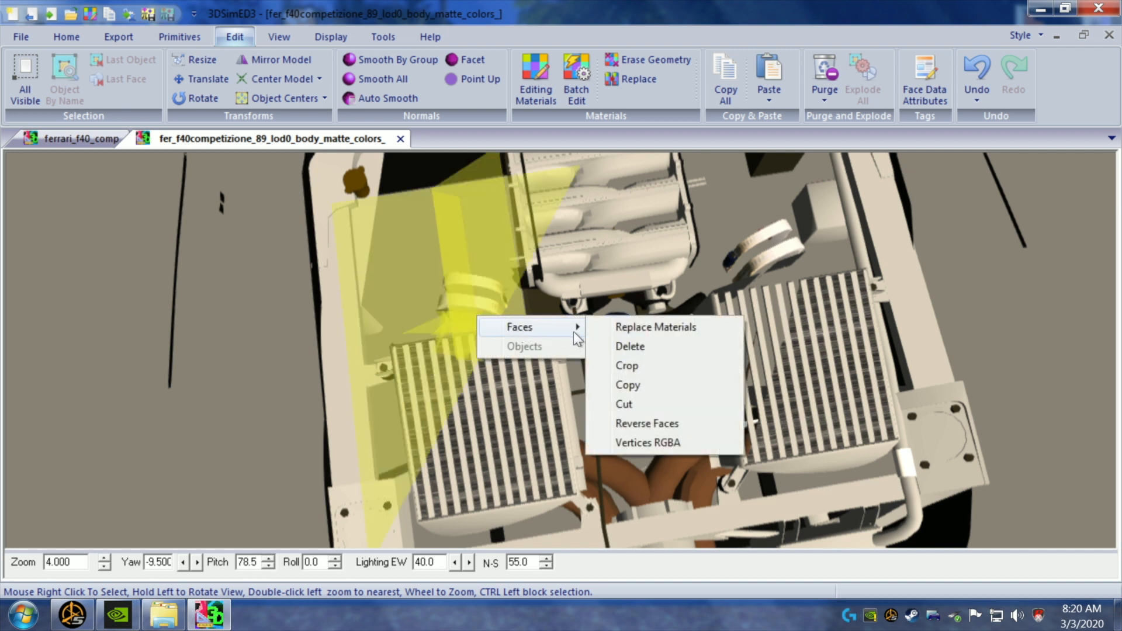
{"action": "left_click", "coordinate": [656, 346]}
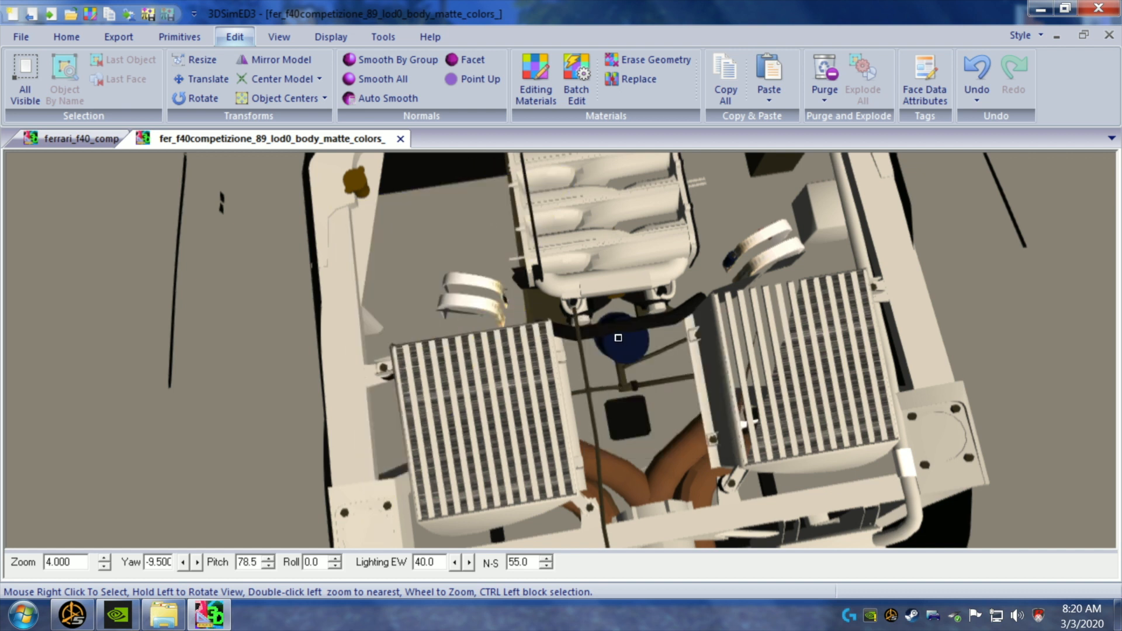
{"action": "right_click", "coordinate": [456, 313]}
{"action": "mouse_move", "coordinate": [468, 321]}
{"action": "left_click", "coordinate": [595, 340]}
- Delete the dark grey faces beneath the lower white hose band on the reservoir's side
{"action": "left_click_drag", "start_coordinate": [824, 279], "coordinate": [798, 276]}
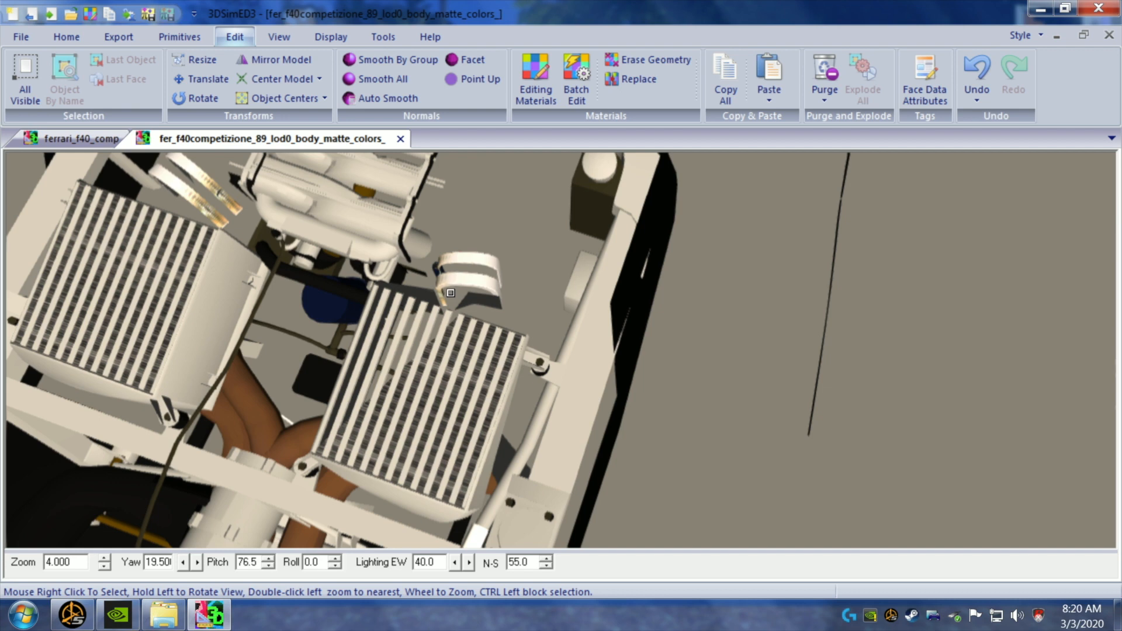
{"action": "right_click", "coordinate": [484, 312]}
{"action": "mouse_move", "coordinate": [525, 320]}
{"action": "left_click", "coordinate": [609, 334]}
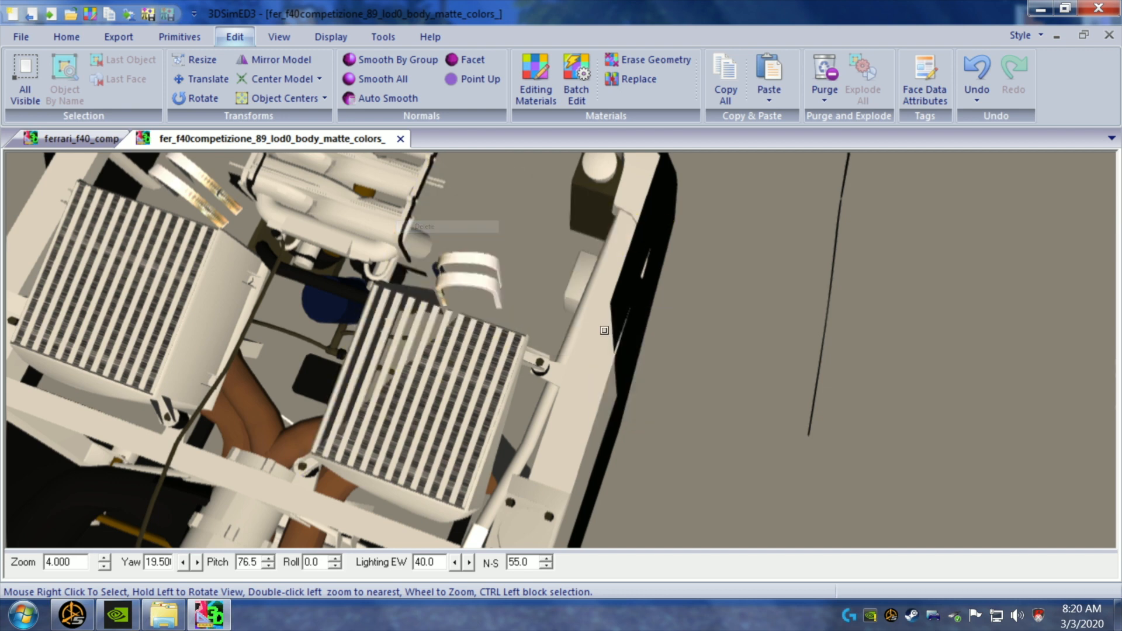
- Delete the black pipe stub at the manifold's corner and the olive-brown faces between it and the intercooler
{"action": "left_click_drag", "start_coordinate": [557, 314], "coordinate": [568, 316]}
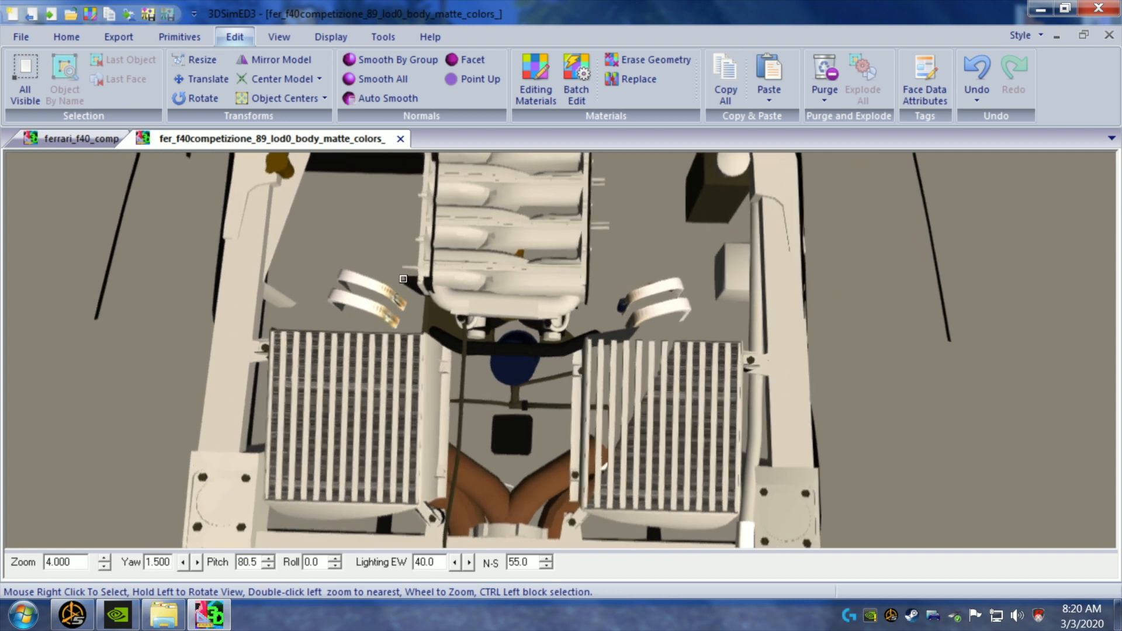
{"action": "right_click", "coordinate": [412, 285]}
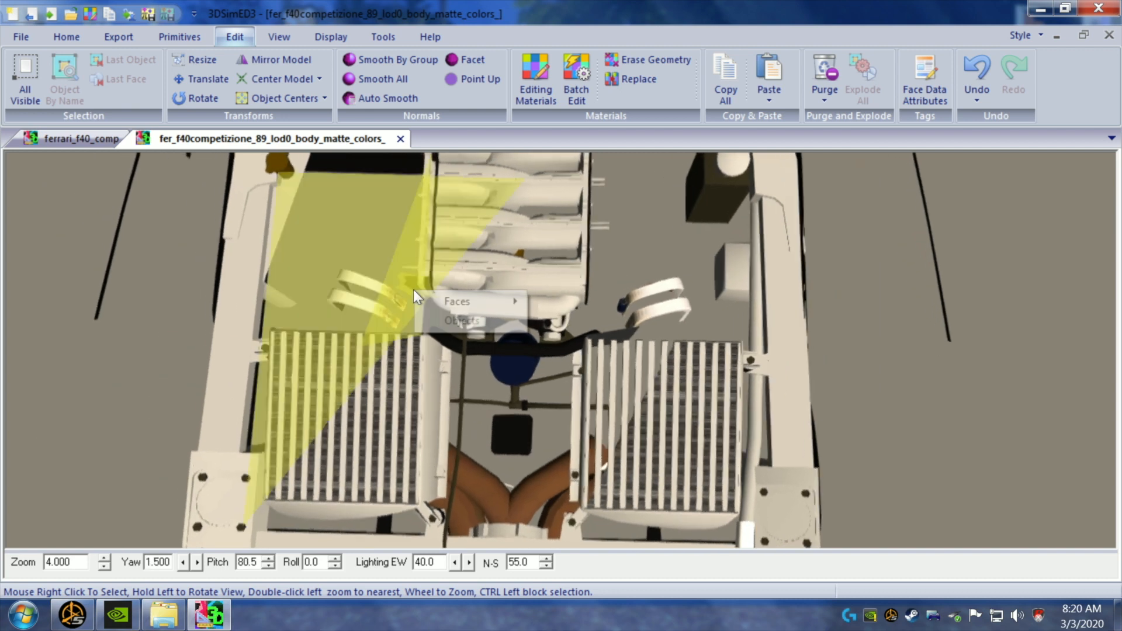
{"action": "mouse_move", "coordinate": [475, 302]}
{"action": "left_click", "coordinate": [569, 318]}
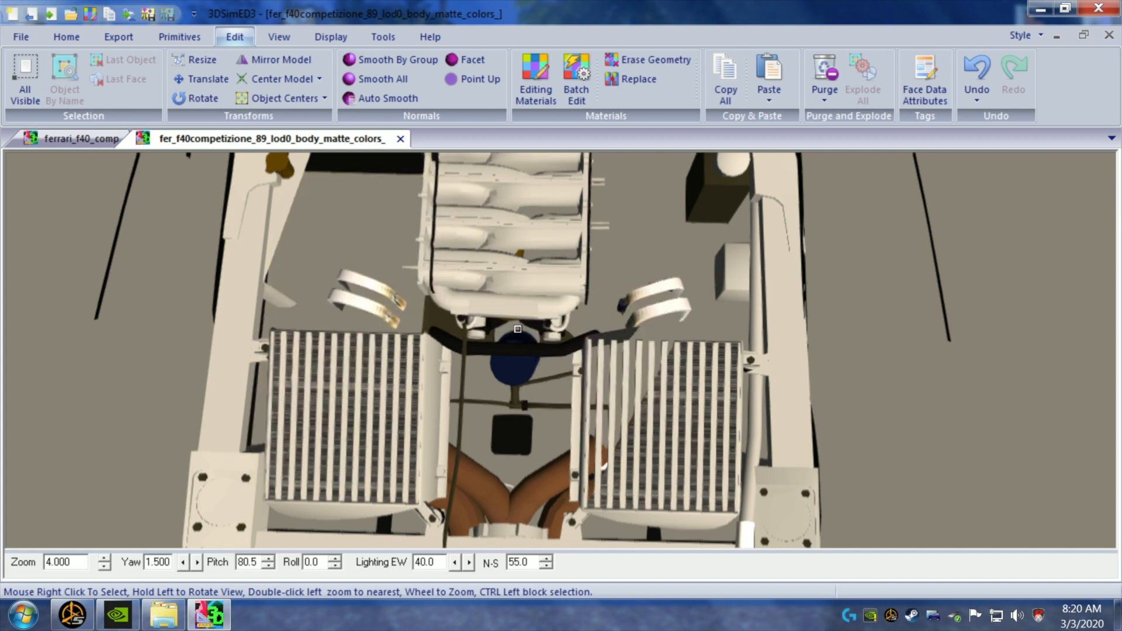
{"action": "right_click", "coordinate": [435, 322]}
{"action": "mouse_move", "coordinate": [501, 333]}
{"action": "left_click", "coordinate": [566, 351]}
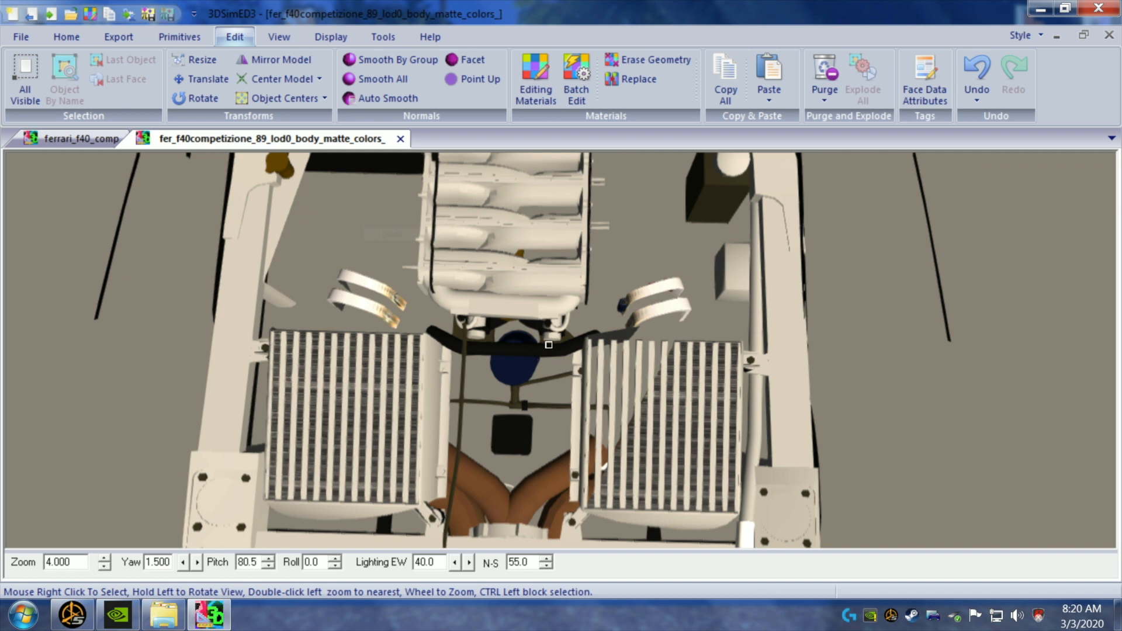
- Delete the loose dark faces under the manifold's end, next to the curved black hose
{"action": "right_click", "coordinate": [458, 333]}
{"action": "mouse_move", "coordinate": [514, 345]}
{"action": "left_click", "coordinate": [597, 364]}
{"action": "right_click", "coordinate": [491, 337]}
{"action": "mouse_move", "coordinate": [529, 352]}
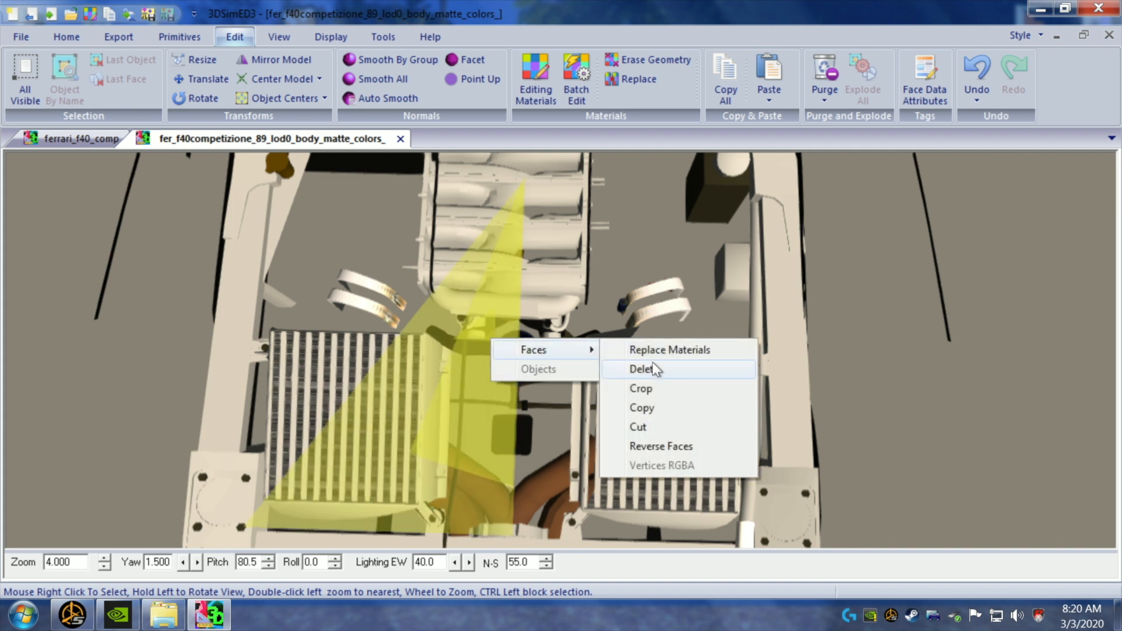
{"action": "left_click", "coordinate": [649, 371]}
- Delete the two pairs of small pins protruding from the manifold on the reservoir's side
{"action": "left_click_drag", "start_coordinate": [583, 380], "coordinate": [573, 377]}
{"action": "mouse_move", "coordinate": [513, 304]}
{"action": "left_mouse_down"}
{"action": "mouse_move", "coordinate": [529, 314]}
{"action": "mouse_move", "coordinate": [503, 303]}
{"action": "left_mouse_up"}
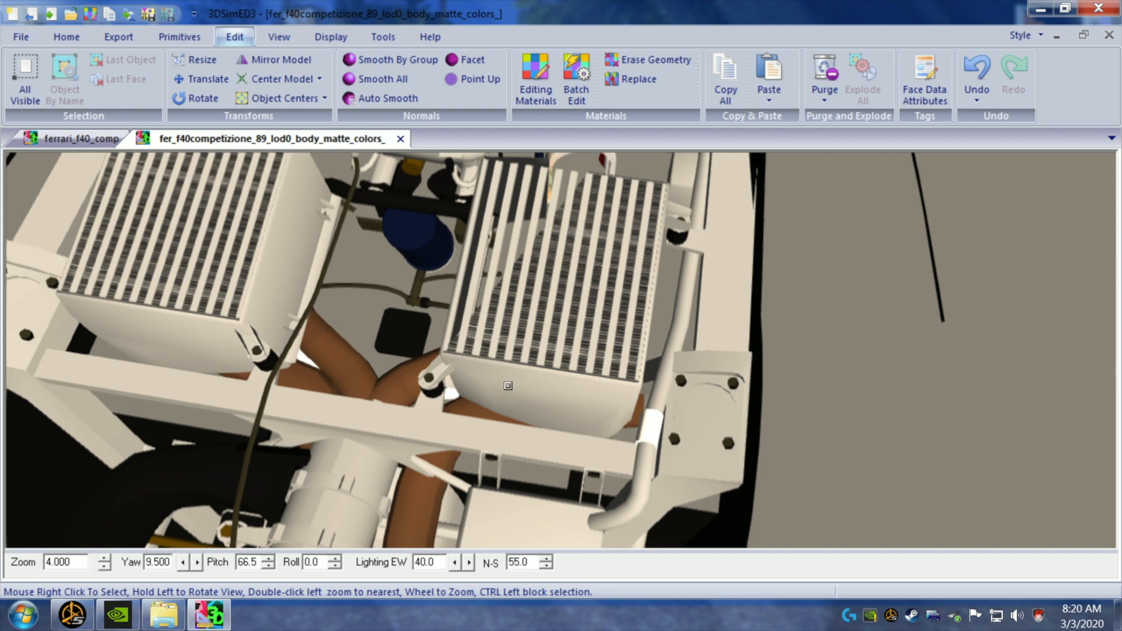
{"action": "mouse_move", "coordinate": [547, 386]}
{"action": "left_mouse_down"}
{"action": "mouse_move", "coordinate": [560, 393]}
{"action": "mouse_move", "coordinate": [549, 400]}
{"action": "left_mouse_up"}
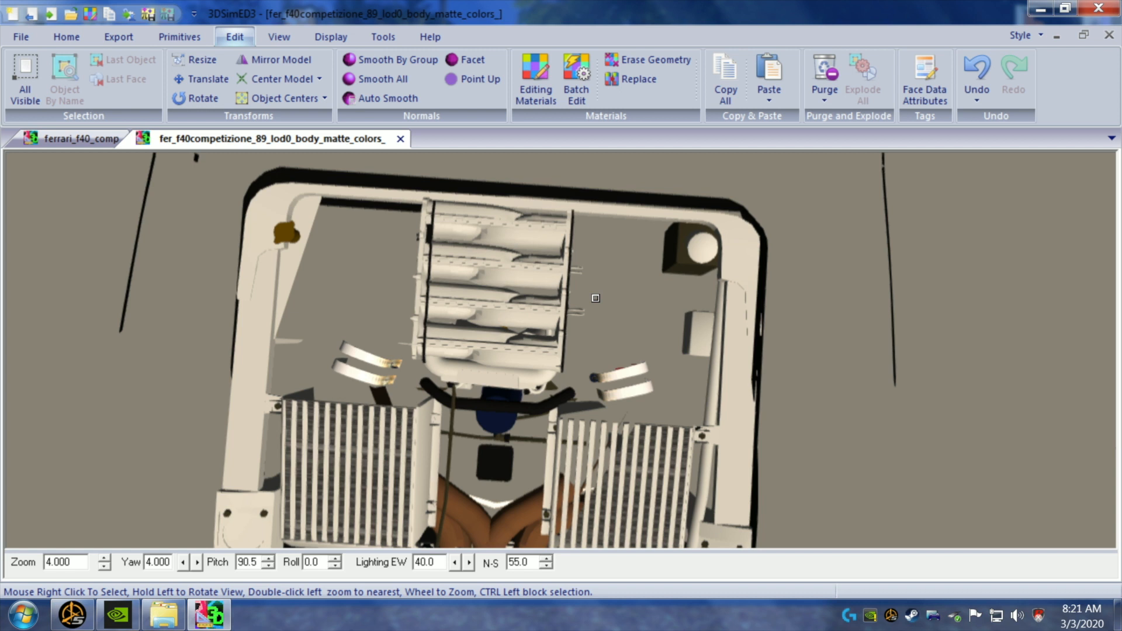
{"action": "right_click", "coordinate": [575, 331]}
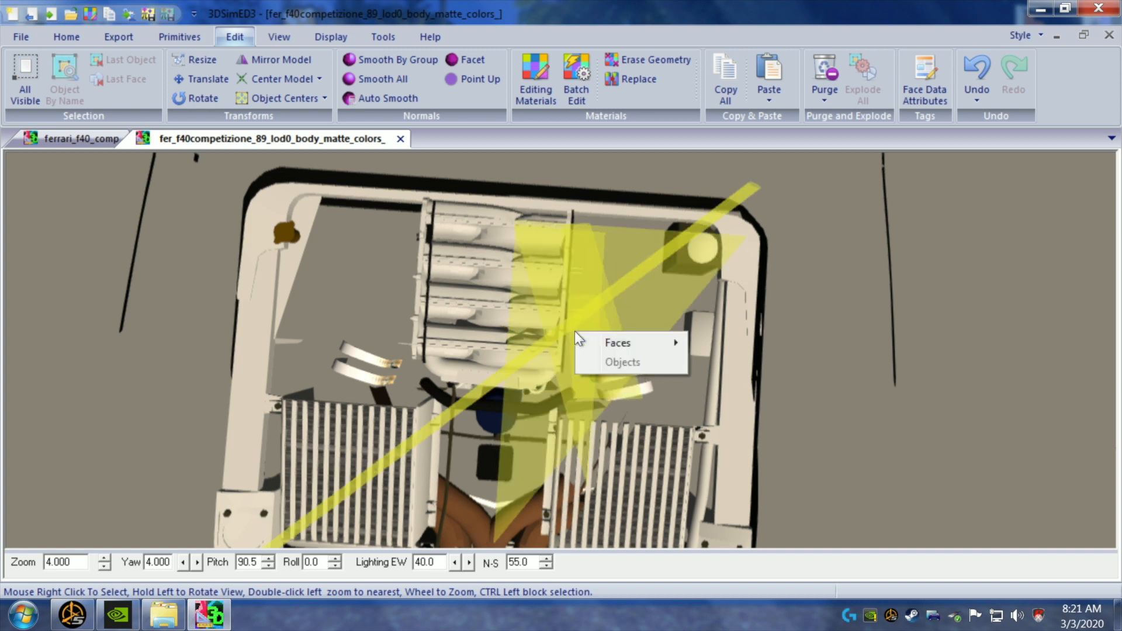
{"action": "mouse_move", "coordinate": [622, 347]}
{"action": "left_click", "coordinate": [707, 360]}
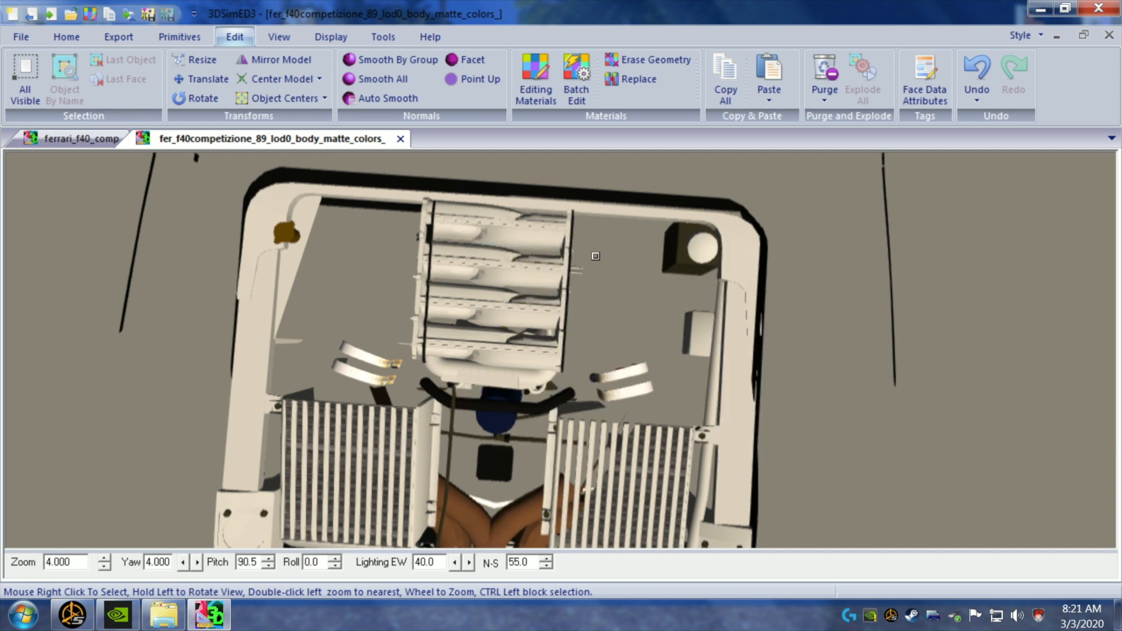
{"action": "right_click", "coordinate": [577, 281]}
{"action": "mouse_move", "coordinate": [675, 297]}
{"action": "left_click", "coordinate": [705, 313]}
- Delete the engine bay frame's front crossbar and its rounded corner opposite the reservoir
{"action": "right_click", "coordinate": [662, 240]}
{"action": "mouse_move", "coordinate": [716, 247]}
{"action": "left_click", "coordinate": [840, 268]}
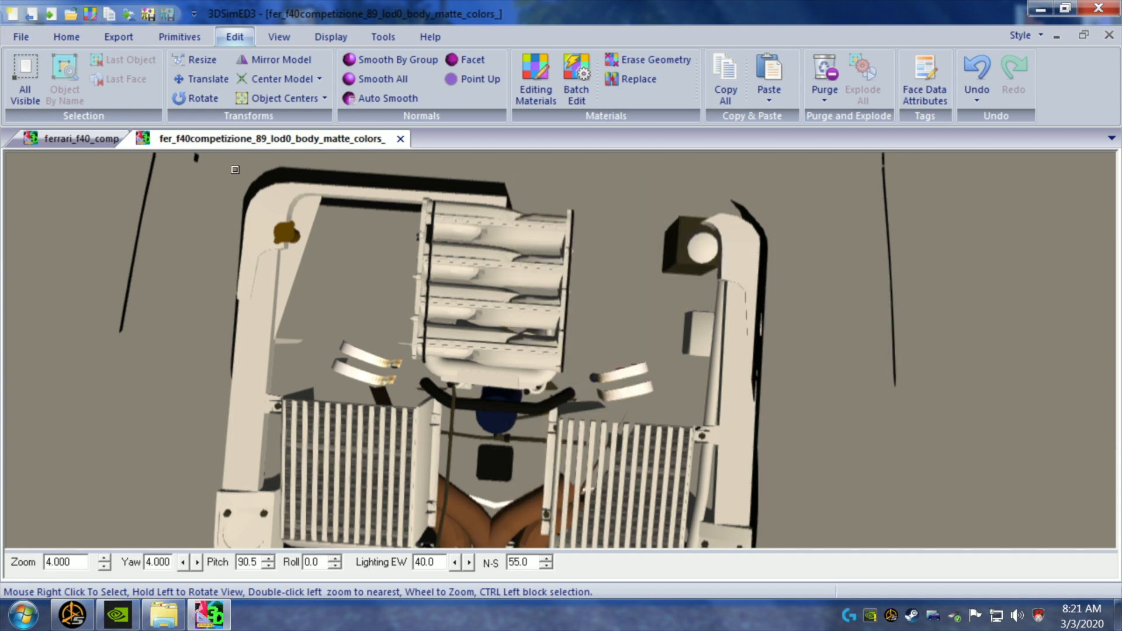
{"action": "right_click", "coordinate": [352, 217]}
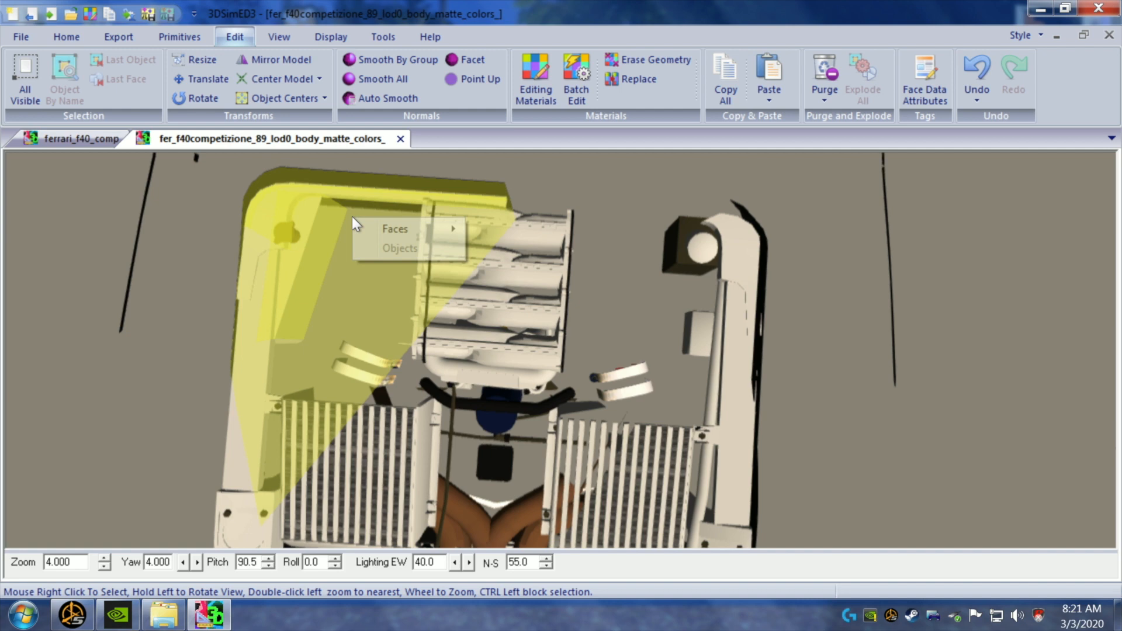
{"action": "mouse_move", "coordinate": [443, 240]}
{"action": "left_click", "coordinate": [506, 248]}
- Block-select and delete the frame's side rail beside the intercooler opposite the reservoir
{"action": "mouse_move", "coordinate": [397, 235]}
{"action": "left_mouse_down"}
{"action": "mouse_move", "coordinate": [370, 235]}
{"action": "mouse_move", "coordinate": [389, 220]}
{"action": "left_mouse_up"}
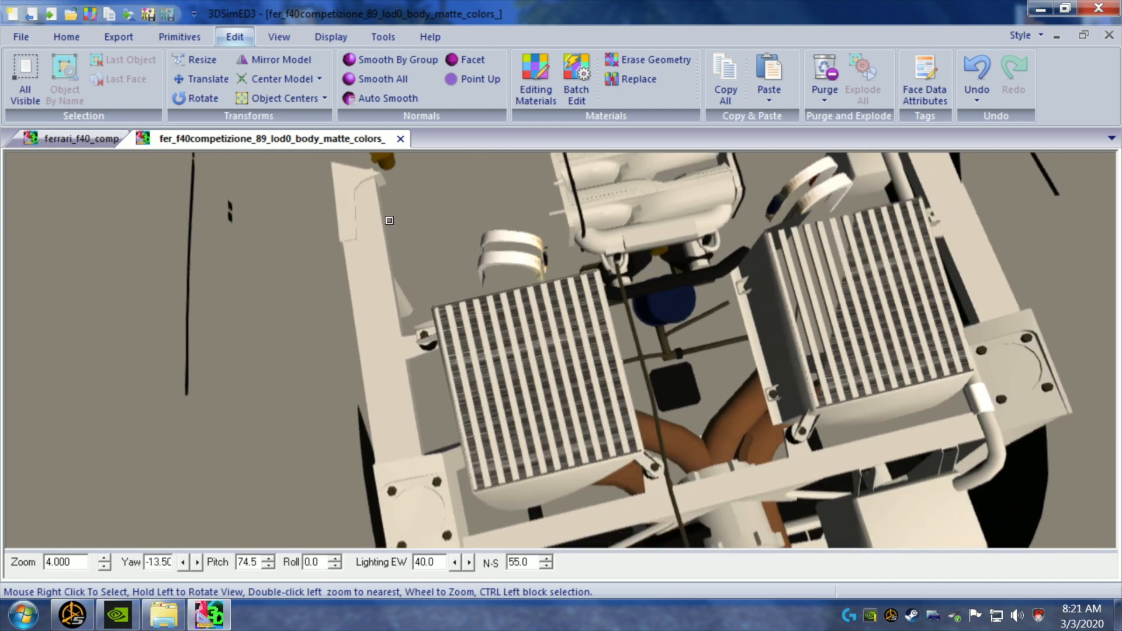
{"action": "left_click_drag", "start_coordinate": [441, 334], "coordinate": [284, 215], "text": "ctrl"}
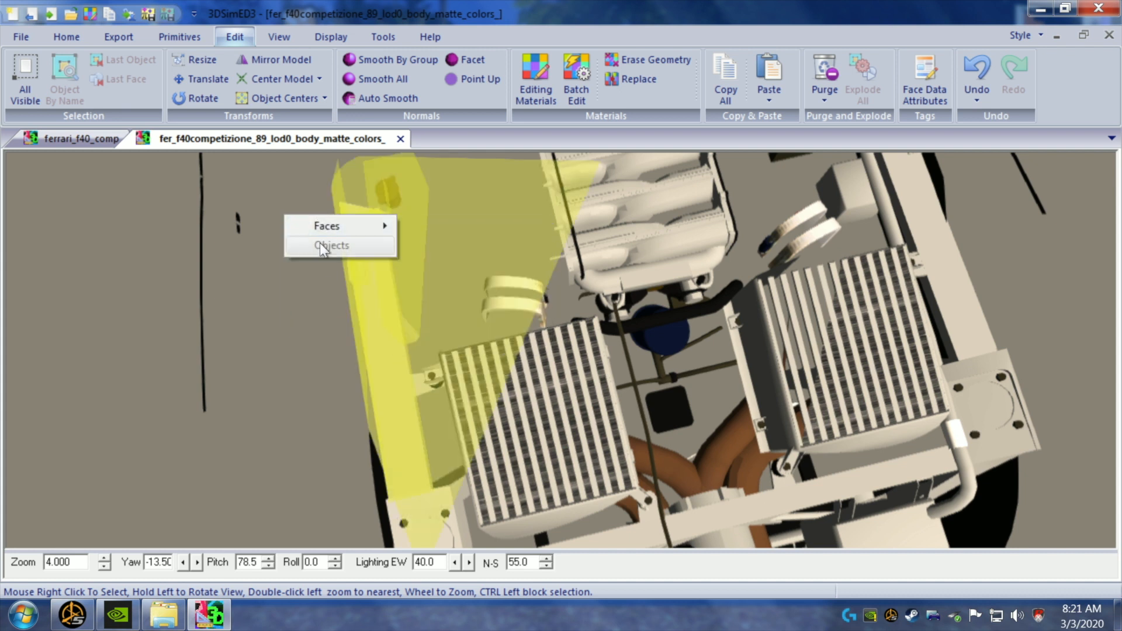
{"action": "mouse_move", "coordinate": [393, 227]}
{"action": "left_click", "coordinate": [437, 241]}
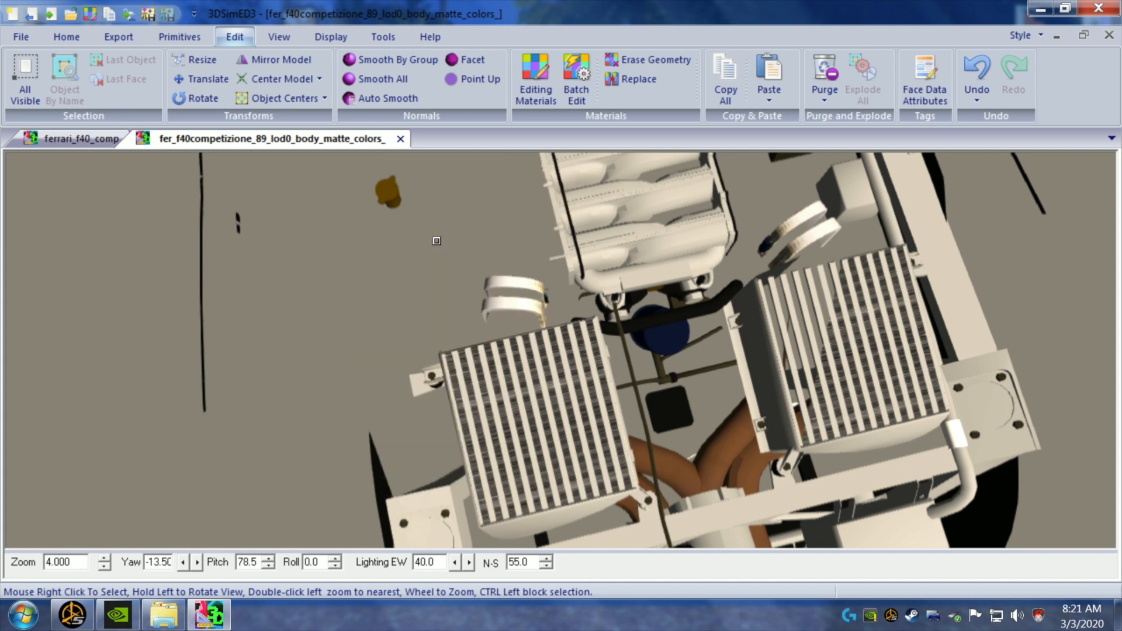
- Block-select and delete the frame's side rail and attached white box on the reservoir's side
{"action": "left_click_drag", "start_coordinate": [468, 247], "coordinate": [445, 255]}
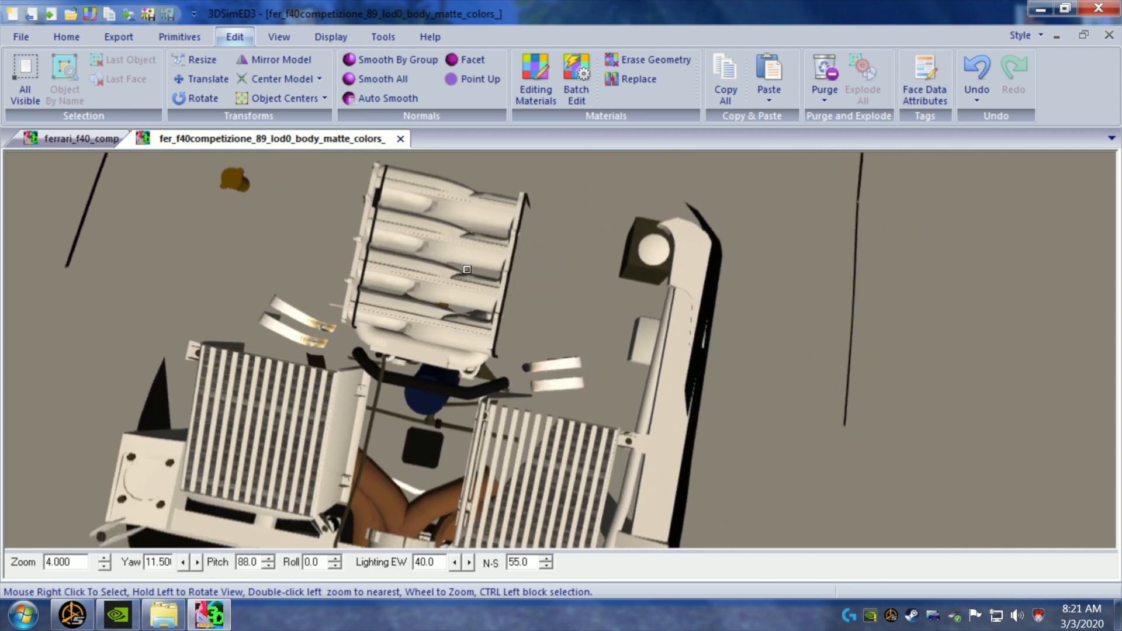
{"action": "left_click_drag", "start_coordinate": [660, 296], "coordinate": [717, 404], "text": "ctrl"}
{"action": "mouse_move", "coordinate": [754, 416]}
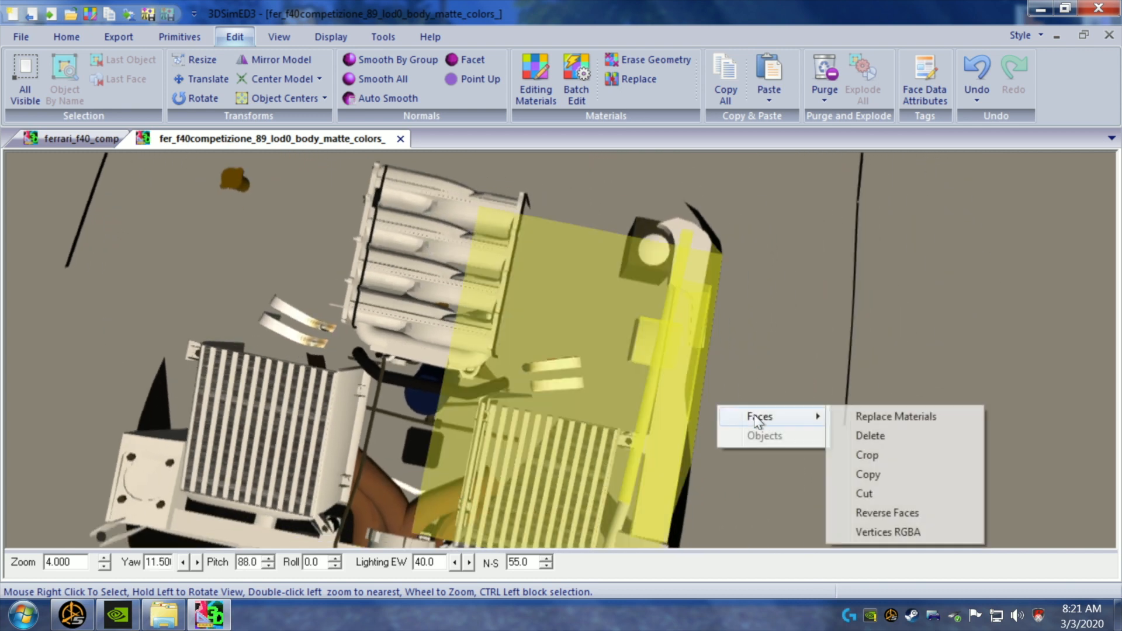
{"action": "left_click", "coordinate": [874, 435]}
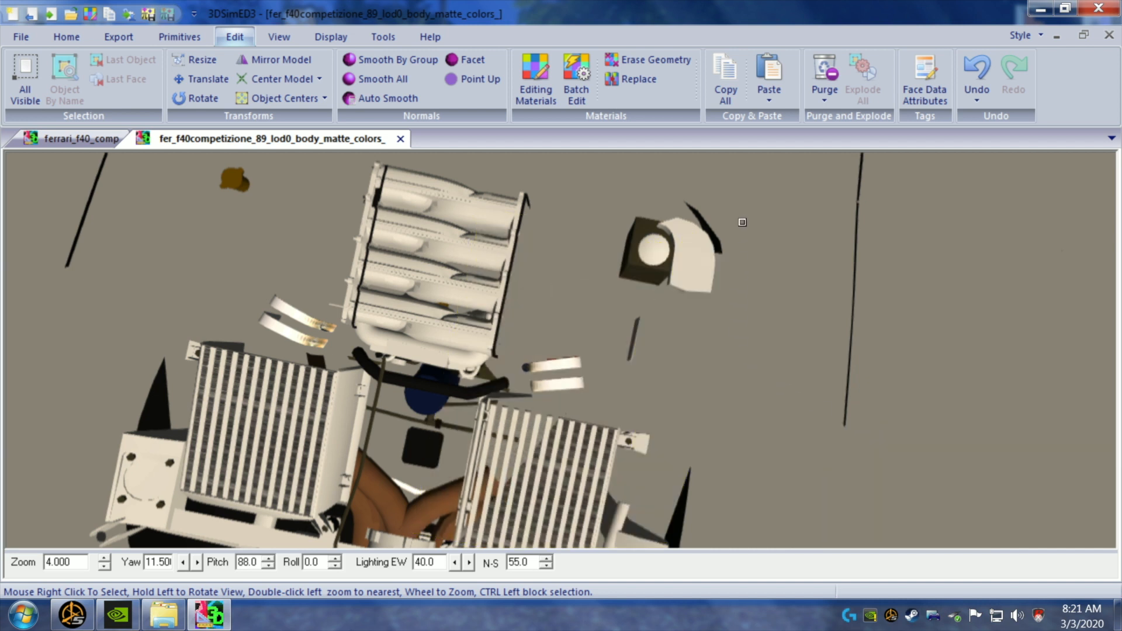
- Block-select and delete the curved white piece attached to the reservoir's dark box, along with the dark sliver beside it
{"action": "left_click_drag", "start_coordinate": [720, 222], "coordinate": [695, 304], "text": "ctrl"}
{"action": "mouse_move", "coordinate": [776, 319]}
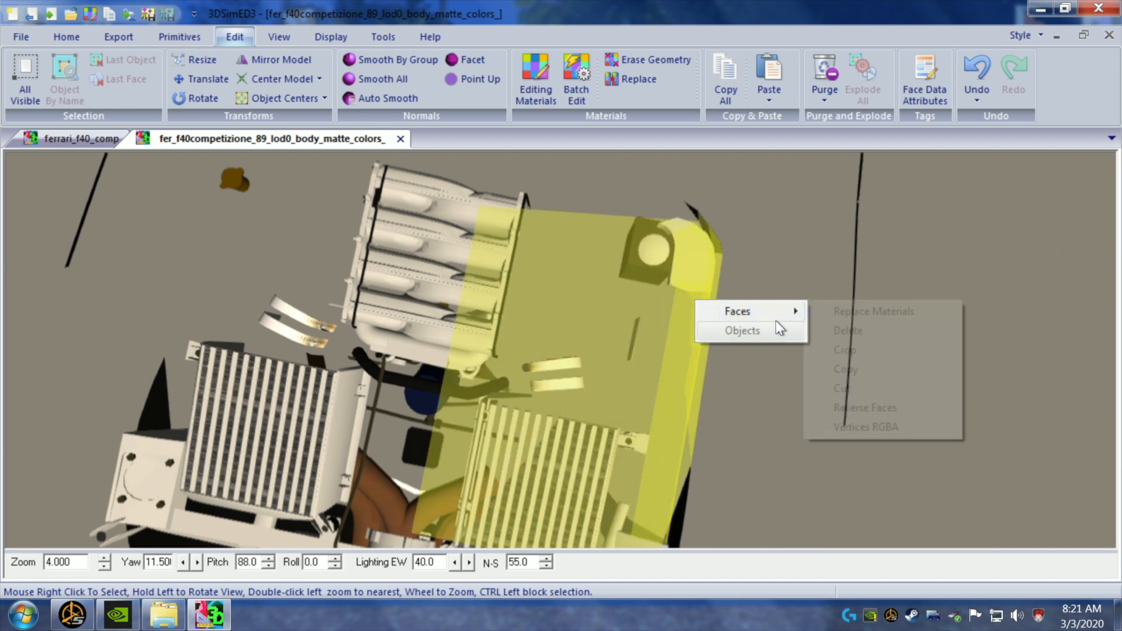
{"action": "left_click", "coordinate": [865, 328]}
{"action": "left_click_drag", "start_coordinate": [720, 194], "coordinate": [684, 256]}
{"action": "mouse_move", "coordinate": [752, 271]}
{"action": "left_click", "coordinate": [836, 287]}
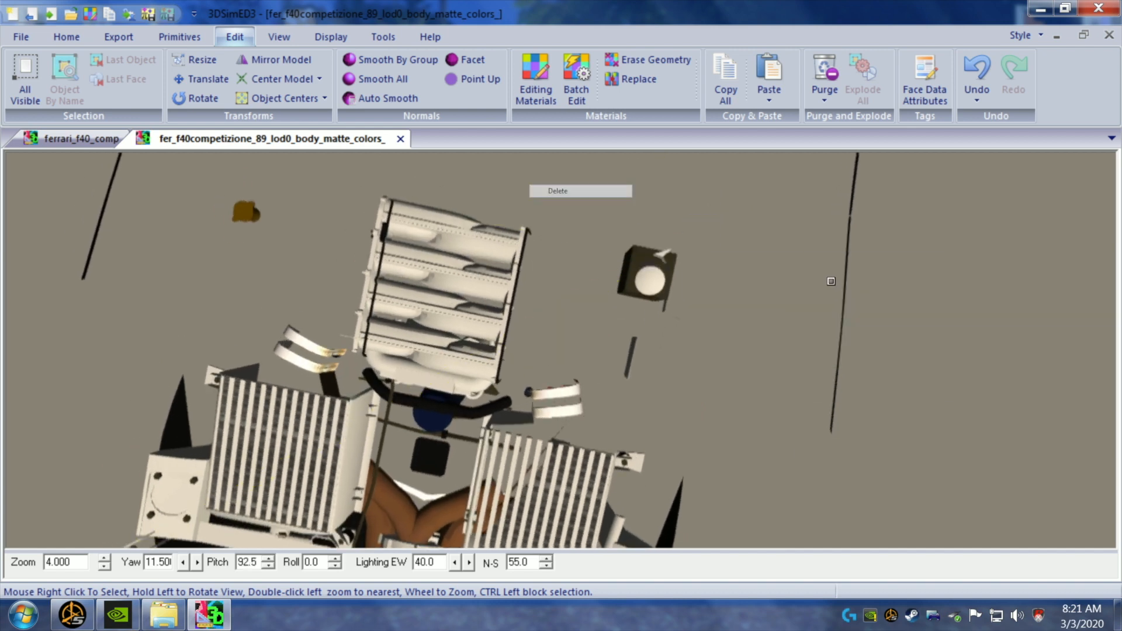
- Delete the small loose fragment just beside the reservoir's dark box
{"action": "left_click_drag", "start_coordinate": [768, 292], "coordinate": [777, 281]}
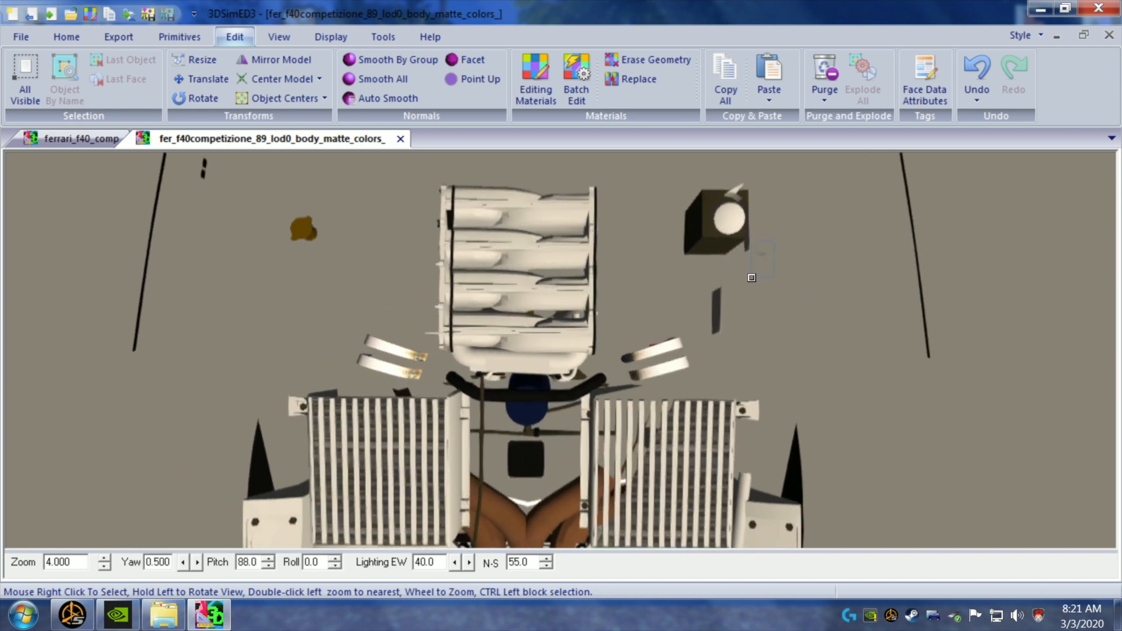
{"action": "right_click", "coordinate": [752, 278]}
{"action": "mouse_move", "coordinate": [852, 295]}
{"action": "left_click", "coordinate": [903, 315]}
{"action": "scroll", "coordinate": [839, 309], "scroll_direction": "down", "scroll_amount": 1}
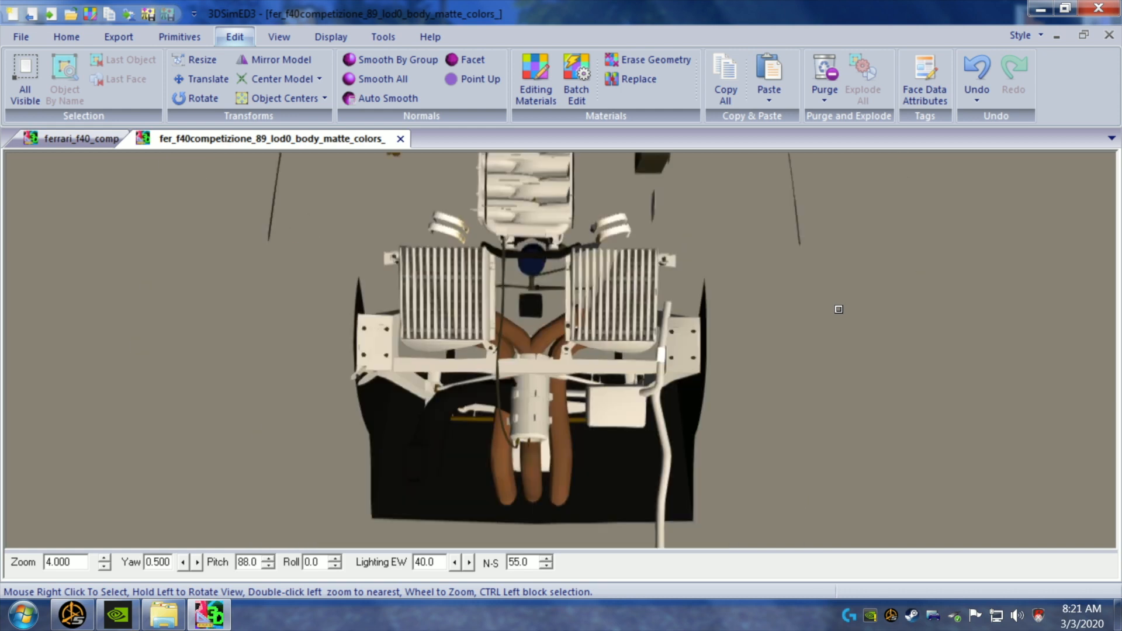
- Block-select and delete the loose dark bar between the reservoir and the intercooler
{"action": "left_click_drag", "start_coordinate": [778, 345], "coordinate": [723, 330]}
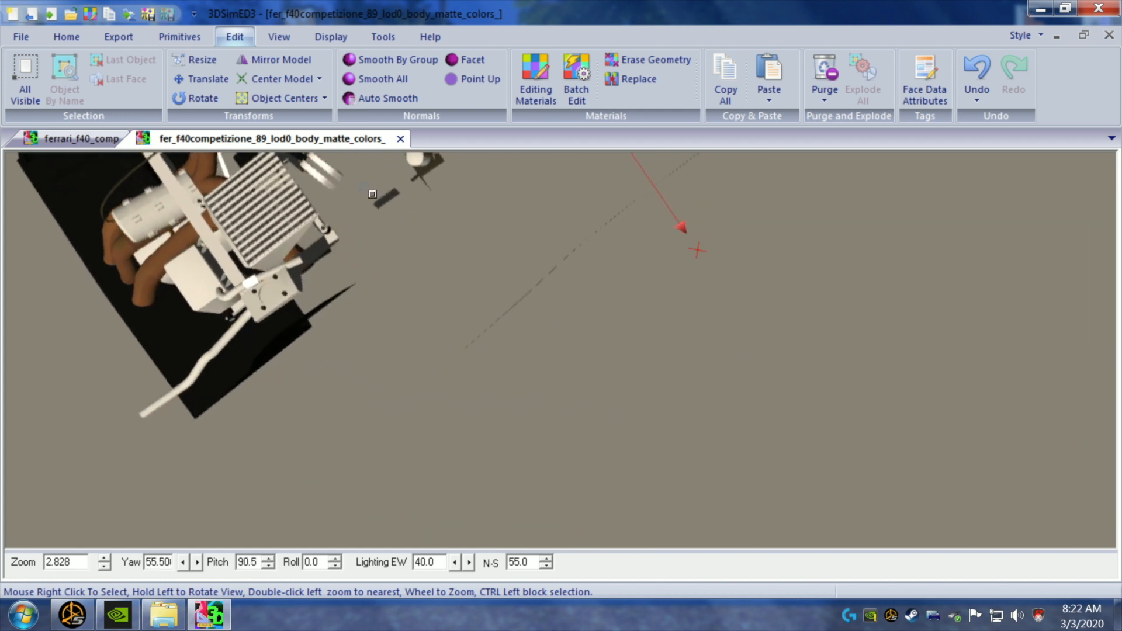
{"action": "right_click", "coordinate": [402, 212]}
{"action": "mouse_move", "coordinate": [422, 225]}
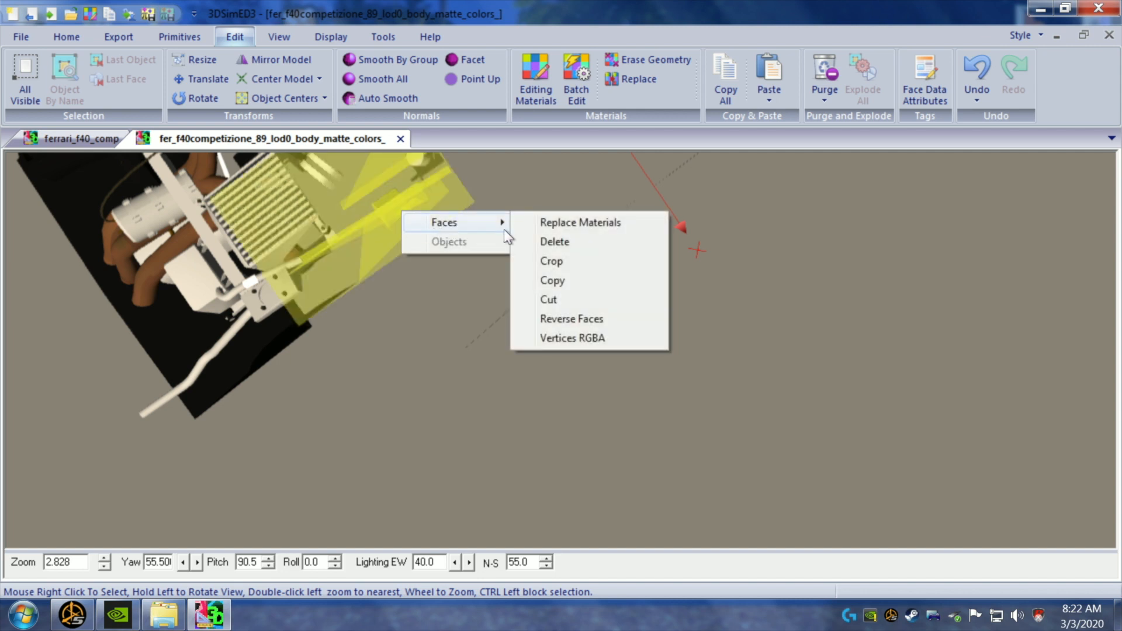
{"action": "left_click", "coordinate": [554, 243]}
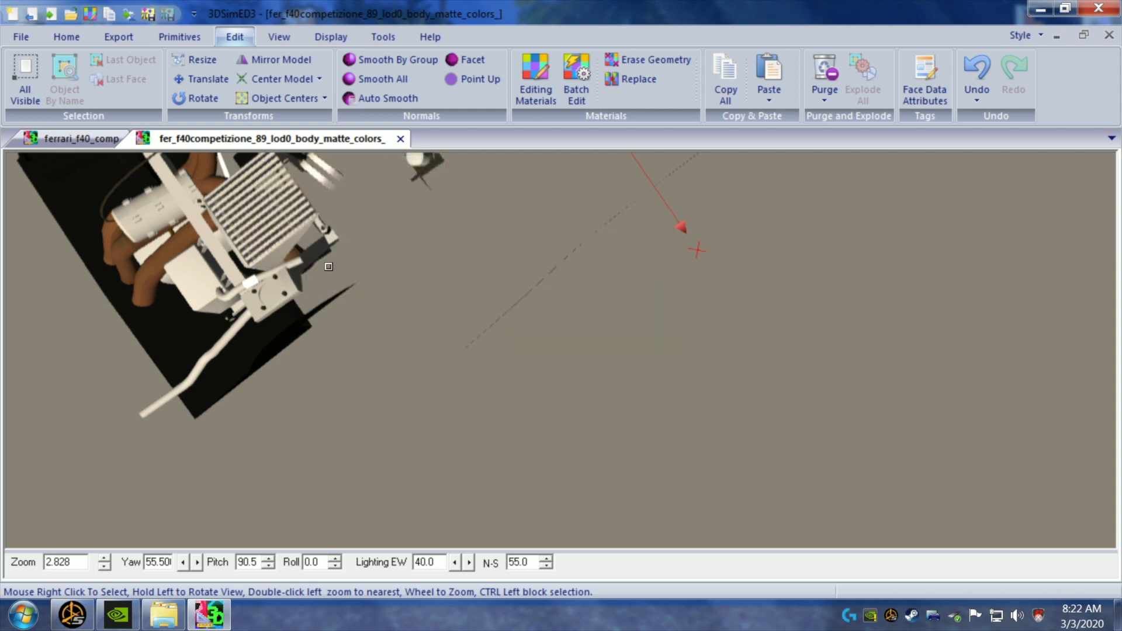
- Delete the dark block beside the intercooler on the reservoir's side and the pointed tip of the black panel next to it
{"action": "left_click_drag", "start_coordinate": [329, 266], "coordinate": [308, 247], "text": "ctrl"}
{"action": "mouse_move", "coordinate": [383, 268]}
{"action": "left_click", "coordinate": [442, 277]}
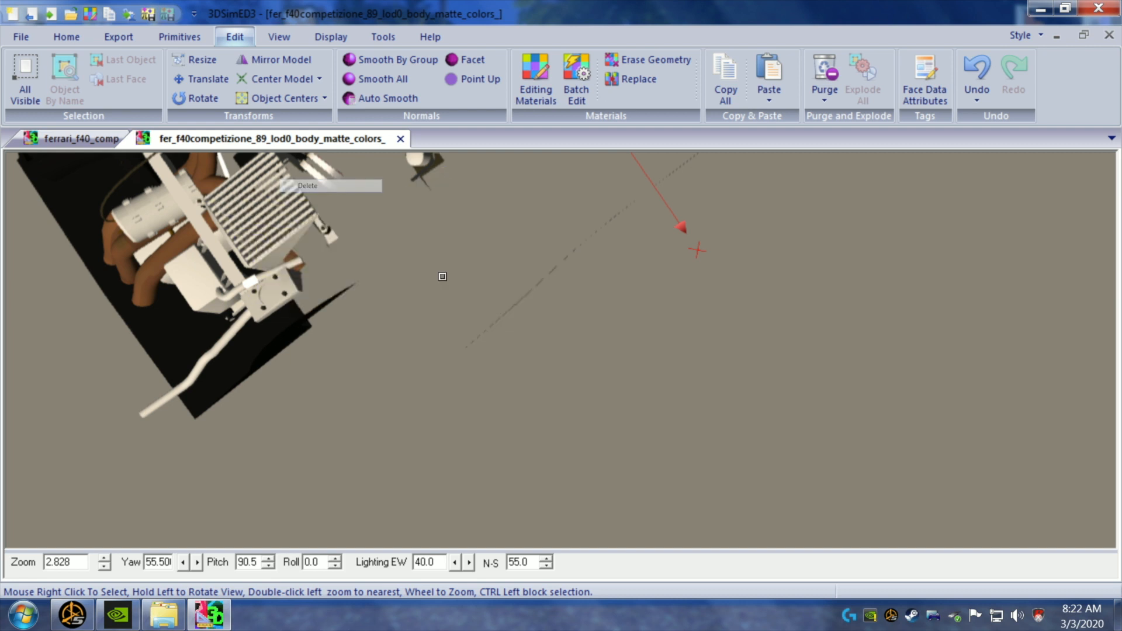
{"action": "left_click_drag", "start_coordinate": [344, 300], "coordinate": [325, 324], "text": "ctrl"}
{"action": "mouse_move", "coordinate": [435, 338]}
{"action": "left_click", "coordinate": [469, 355]}
{"action": "left_click_drag", "start_coordinate": [401, 309], "coordinate": [473, 322]}
- Block-select and delete the white sliver protruding from the reservoir
{"action": "double_click", "coordinate": [418, 299]}
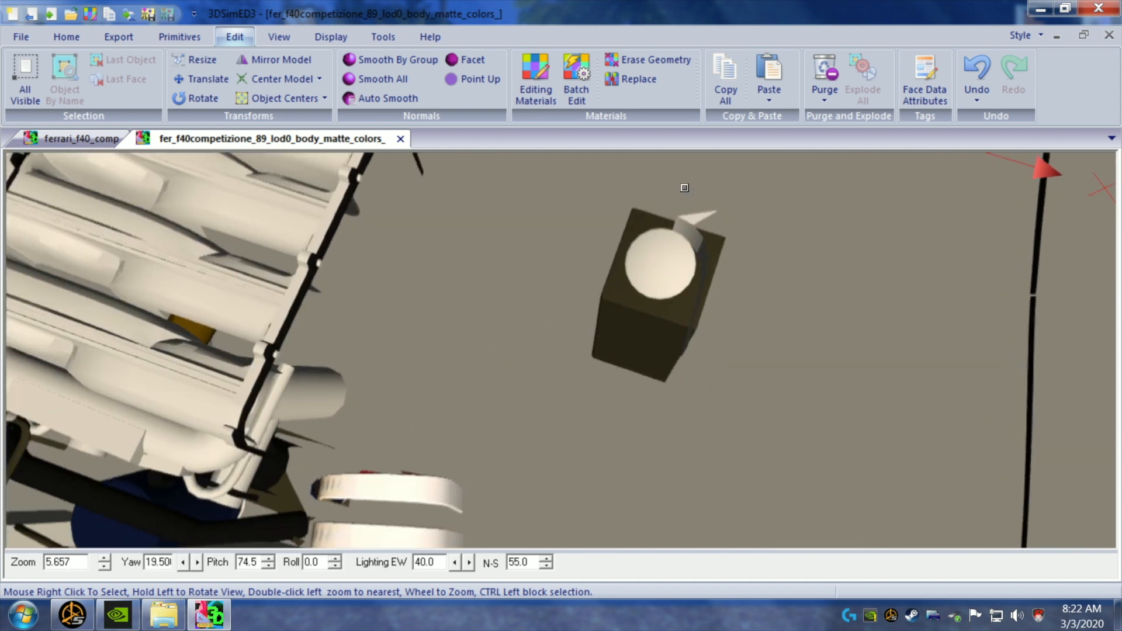
{"action": "left_click_drag", "start_coordinate": [699, 206], "coordinate": [725, 218], "text": "ctrl"}
{"action": "mouse_move", "coordinate": [814, 234]}
{"action": "left_click", "coordinate": [862, 252]}
- Block-select and delete the tiny loose face floating beside the brown exhaust pipe on the reservoir's side
{"action": "left_click_drag", "start_coordinate": [838, 248], "coordinate": [829, 241]}
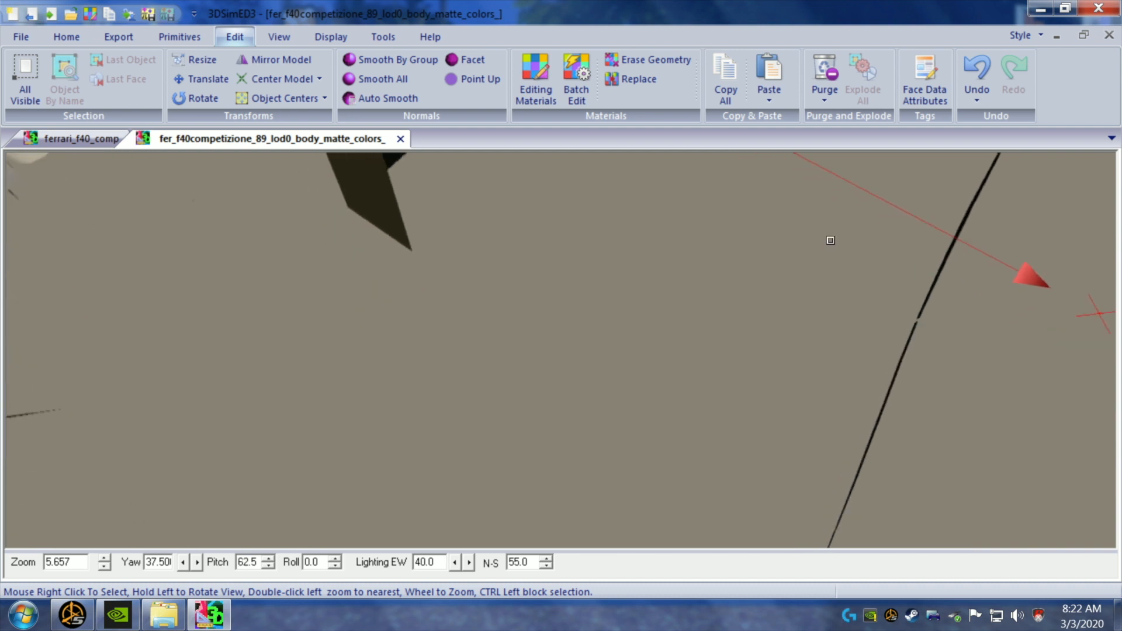
{"action": "scroll", "coordinate": [829, 246], "scroll_direction": "down", "scroll_amount": 1}
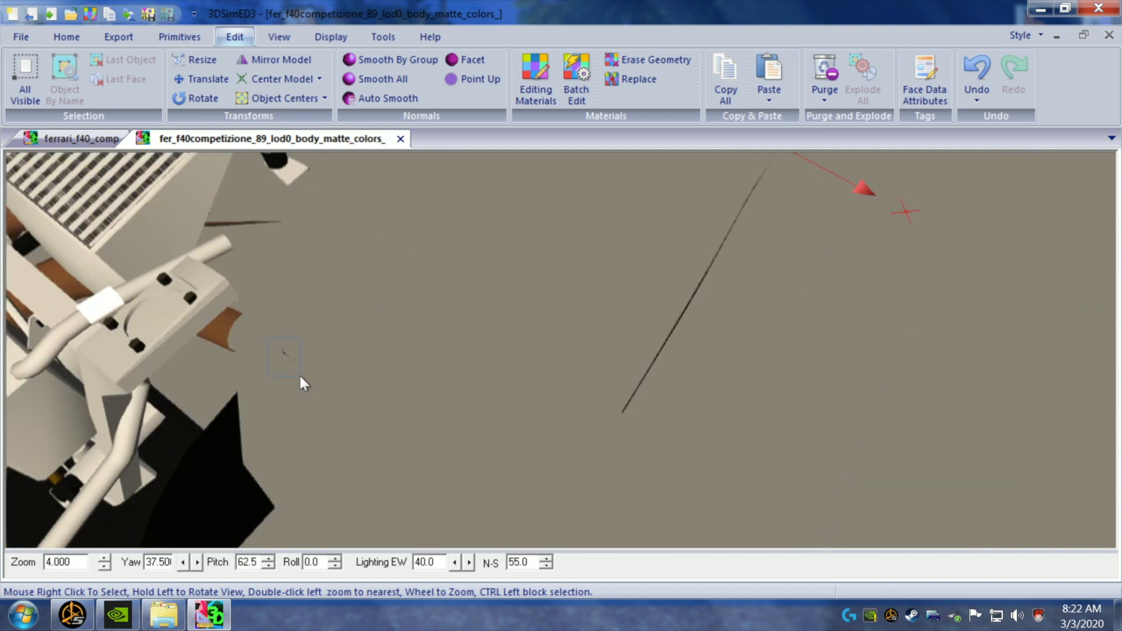
{"action": "left_click_drag", "start_coordinate": [301, 377], "coordinate": [301, 376], "text": "ctrl"}
{"action": "mouse_move", "coordinate": [344, 391]}
{"action": "left_click", "coordinate": [450, 407]}
- Block-select and delete the leftover faces beside the intercooler on the reservoir's side
{"action": "left_click_drag", "start_coordinate": [448, 393], "coordinate": [439, 388]}
{"action": "scroll", "coordinate": [441, 390], "scroll_direction": "down", "scroll_amount": 1}
{"action": "key", "text": "Down"}
{"action": "key", "text": "Up"}
{"action": "key", "text": "Up"}
{"action": "key", "text": "Up"}
{"action": "key", "text": "Up"}
{"action": "key", "text": "Up"}
{"action": "key", "text": "Up"}
{"action": "key", "text": "Up"}
{"action": "key", "text": "Up"}
{"action": "key", "text": "Up"}
{"action": "key", "text": "Up"}
{"action": "key", "text": "Up"}
{"action": "key", "text": "Up"}
{"action": "key", "text": "Up"}
{"action": "key", "text": "Up"}
{"action": "key", "text": "Up"}
{"action": "key", "text": "Up"}
{"action": "key", "text": "Up"}
{"action": "key", "text": "Up"}
{"action": "key", "text": "Up"}
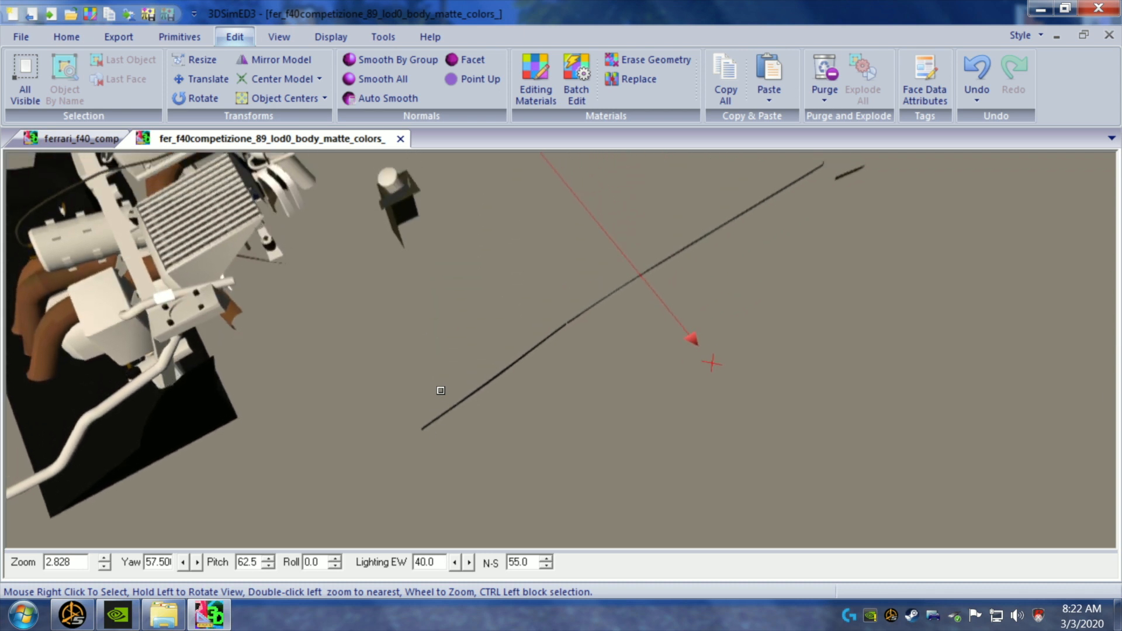
{"action": "key", "text": "Up"}
{"action": "key", "text": "Up"}
{"action": "key", "text": "Up"}
{"action": "key", "text": "Up"}
{"action": "key", "text": "Up"}
{"action": "left_click_drag", "start_coordinate": [453, 406], "coordinate": [425, 429]}
{"action": "left_click_drag", "start_coordinate": [361, 247], "coordinate": [376, 248]}
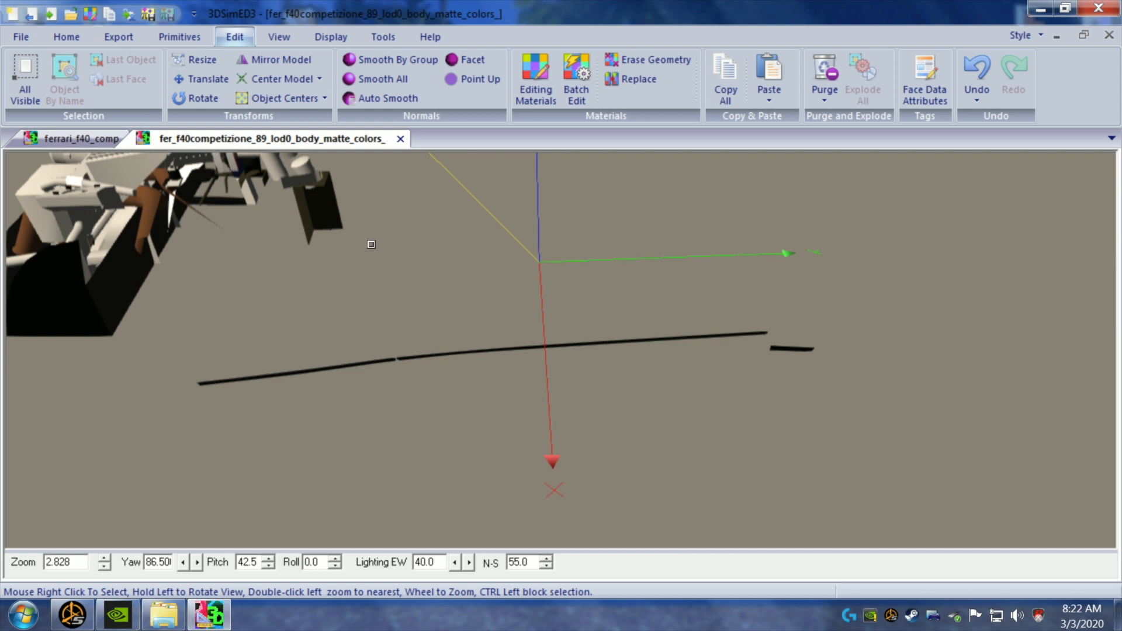
{"action": "right_click", "coordinate": [266, 204]}
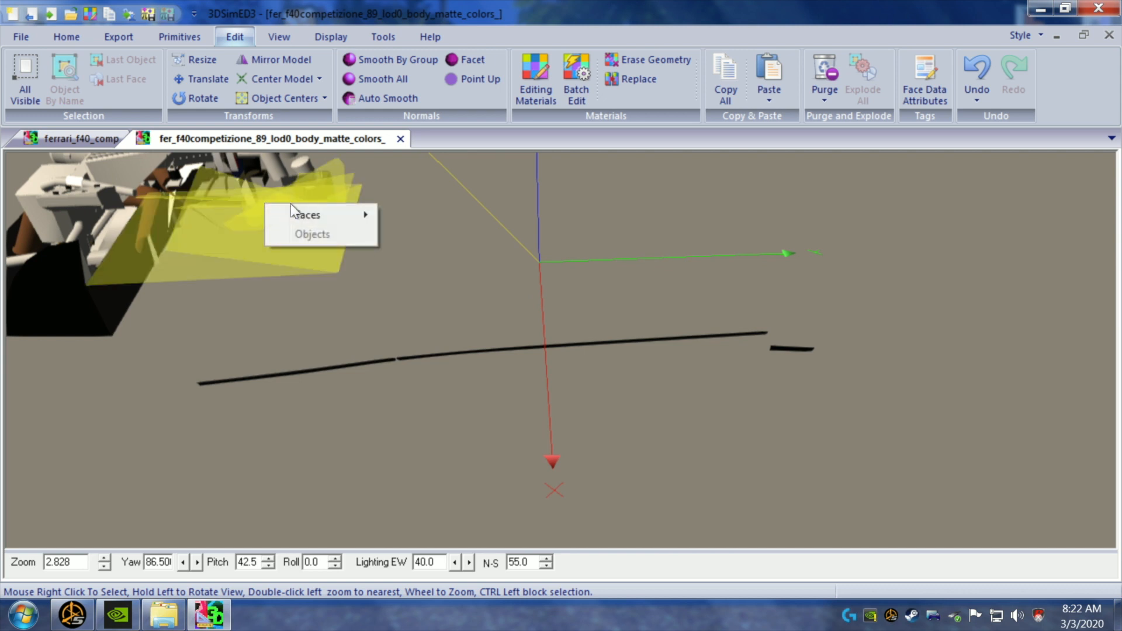
{"action": "mouse_move", "coordinate": [307, 214]}
{"action": "left_click", "coordinate": [403, 233]}
- Delete the white bracket under the black mount on the outer side of the intercooler opposite the reservoir
{"action": "left_click_drag", "start_coordinate": [380, 221], "coordinate": [393, 219]}
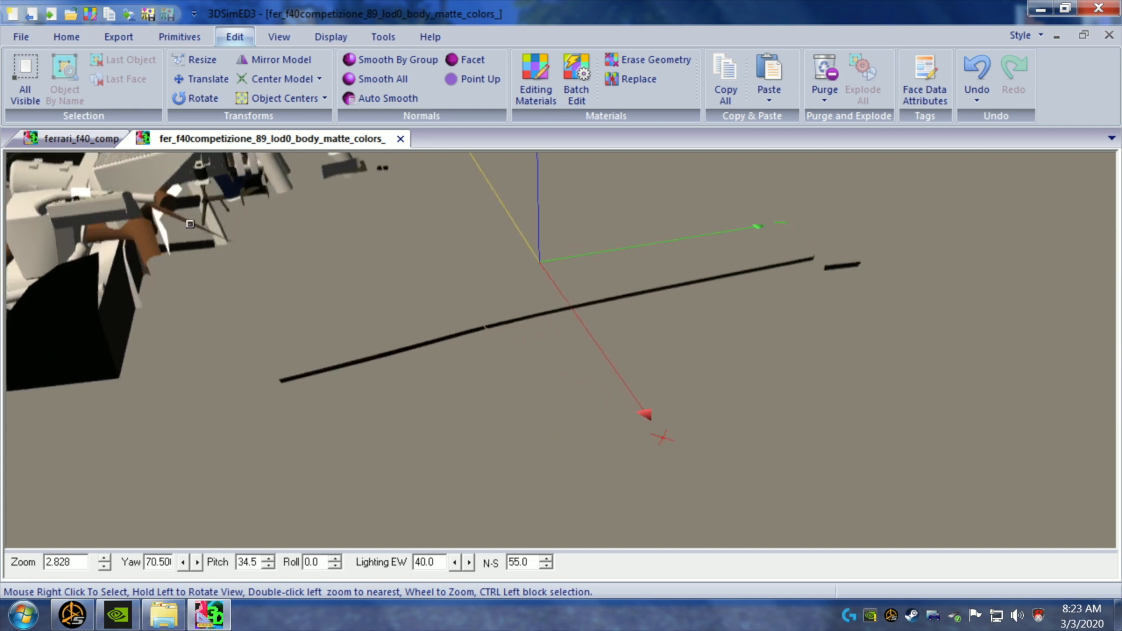
{"action": "left_click_drag", "start_coordinate": [267, 305], "coordinate": [318, 309]}
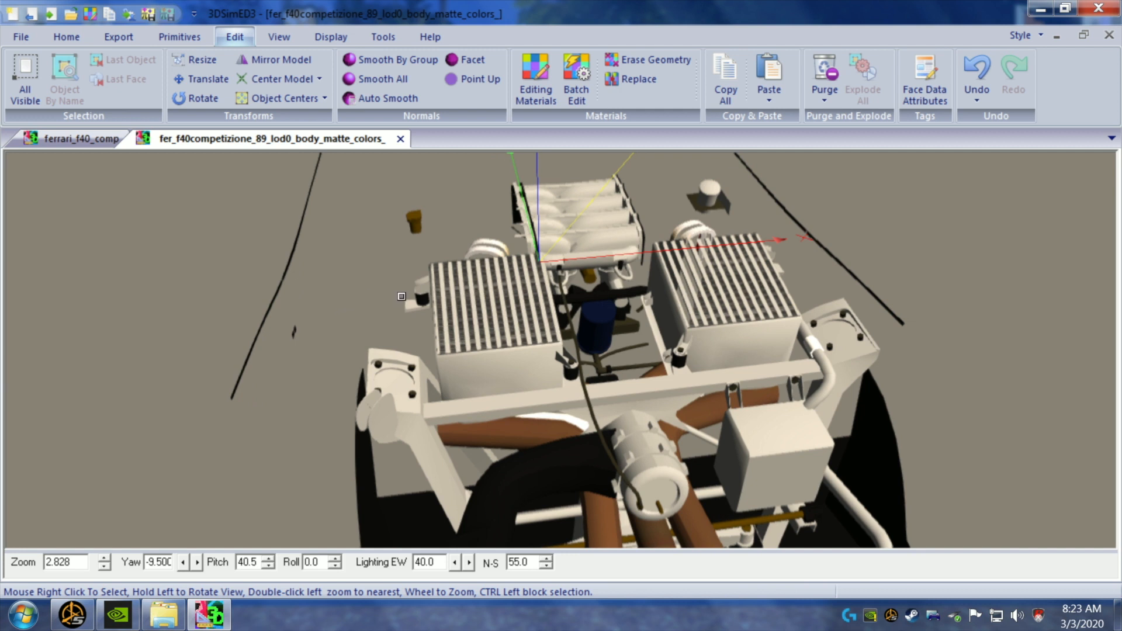
{"action": "left_click_drag", "start_coordinate": [392, 292], "coordinate": [412, 323], "text": "ctrl"}
{"action": "right_click", "coordinate": [412, 323]}
{"action": "mouse_move", "coordinate": [511, 339]}
{"action": "left_click", "coordinate": [547, 350]}
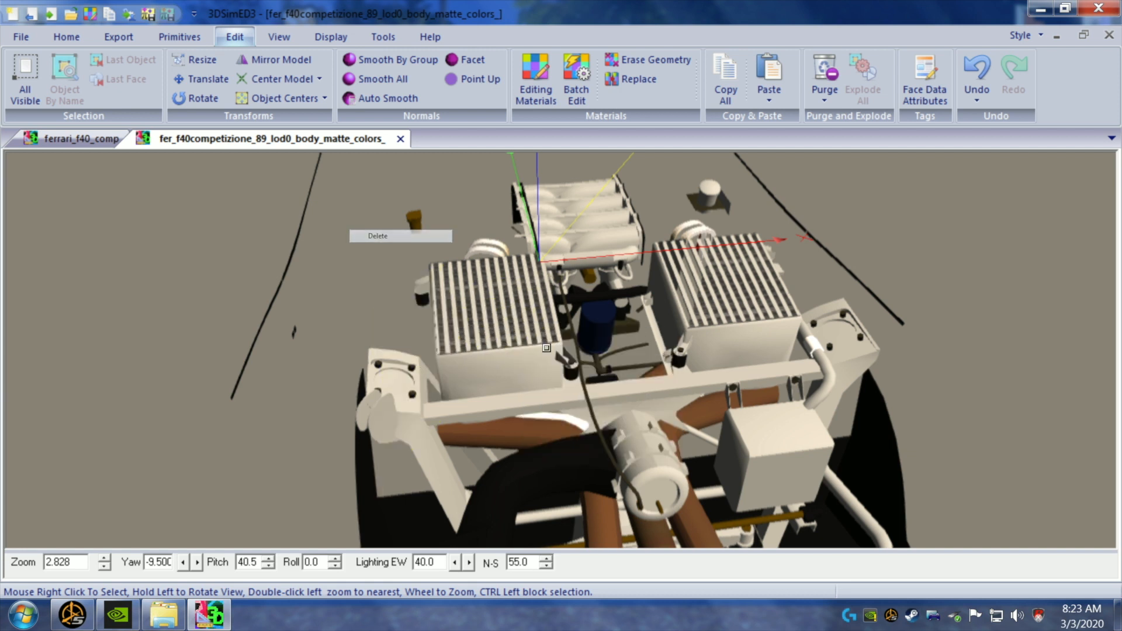
- Block-select and delete the black mount on the outer side of the intercooler opposite the reservoir
{"action": "left_click_drag", "start_coordinate": [494, 345], "coordinate": [492, 343]}
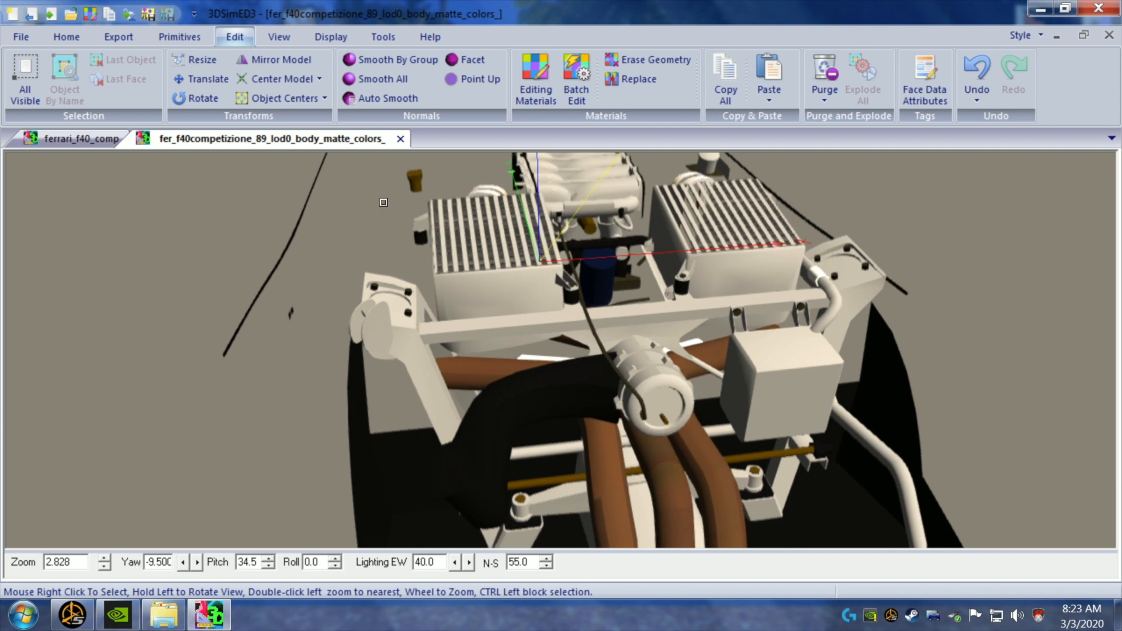
{"action": "left_click_drag", "start_coordinate": [427, 230], "coordinate": [426, 230], "text": "ctrl"}
{"action": "right_click", "coordinate": [426, 231]}
{"action": "mouse_move", "coordinate": [493, 244]}
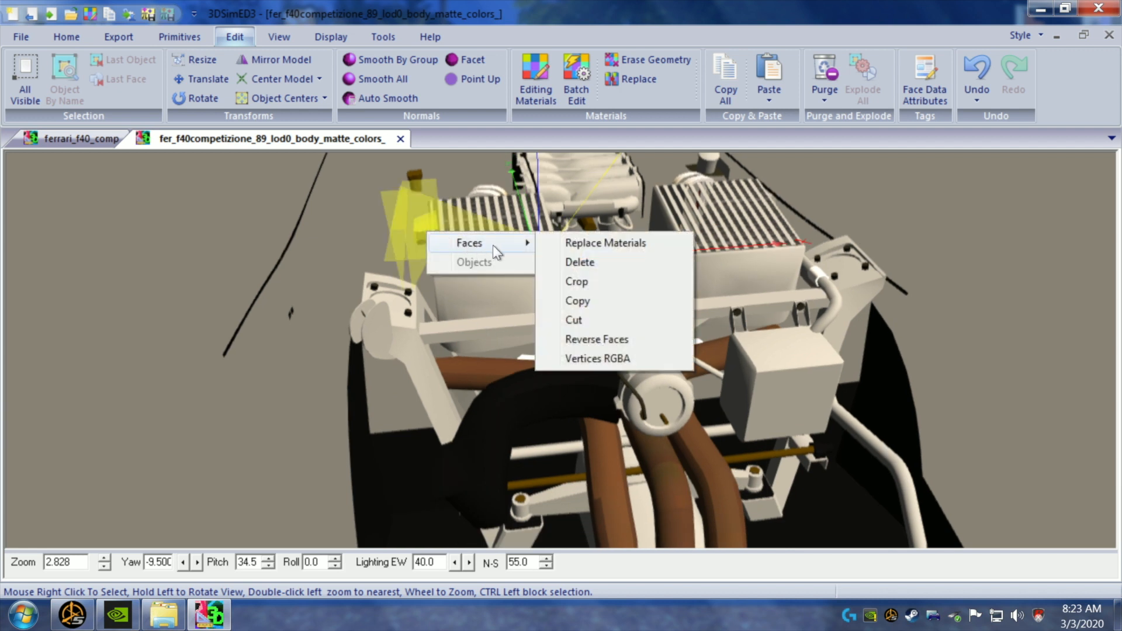
{"action": "left_click", "coordinate": [580, 261]}
- Block-select and delete the inner side faces of the intercooler on the reservoir's side
{"action": "mouse_move", "coordinate": [548, 272]}
{"action": "left_mouse_down"}
{"action": "mouse_move", "coordinate": [555, 279]}
{"action": "mouse_move", "coordinate": [485, 273]}
{"action": "mouse_move", "coordinate": [545, 281]}
{"action": "left_mouse_up"}
{"action": "left_click_drag", "start_coordinate": [824, 334], "coordinate": [840, 294]}
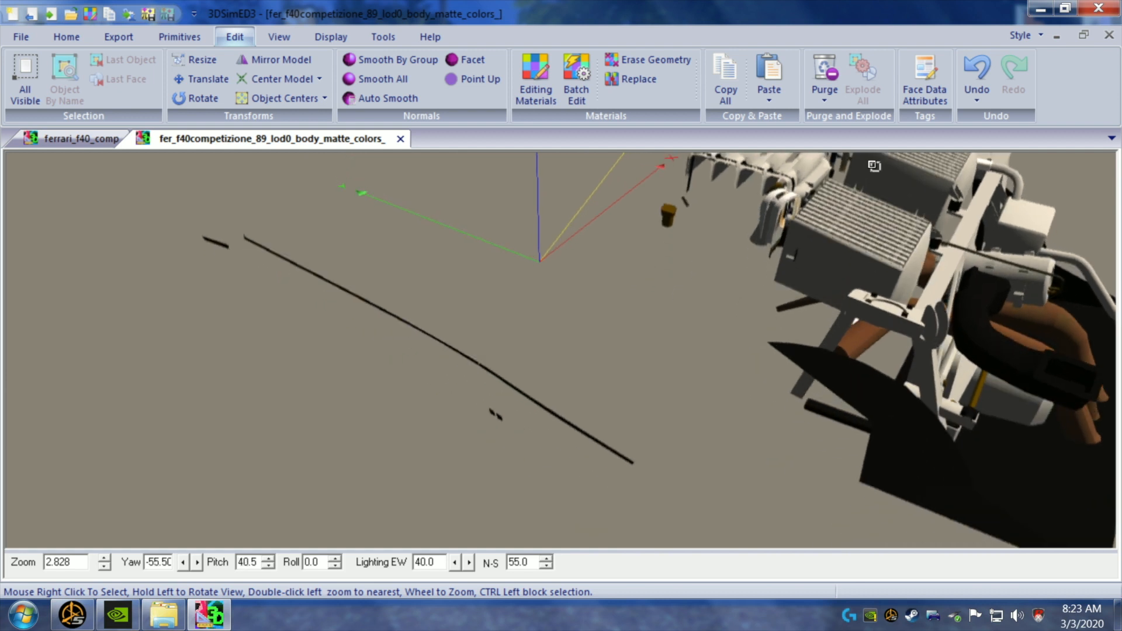
{"action": "right_click", "coordinate": [901, 190]}
{"action": "mouse_move", "coordinate": [945, 205]}
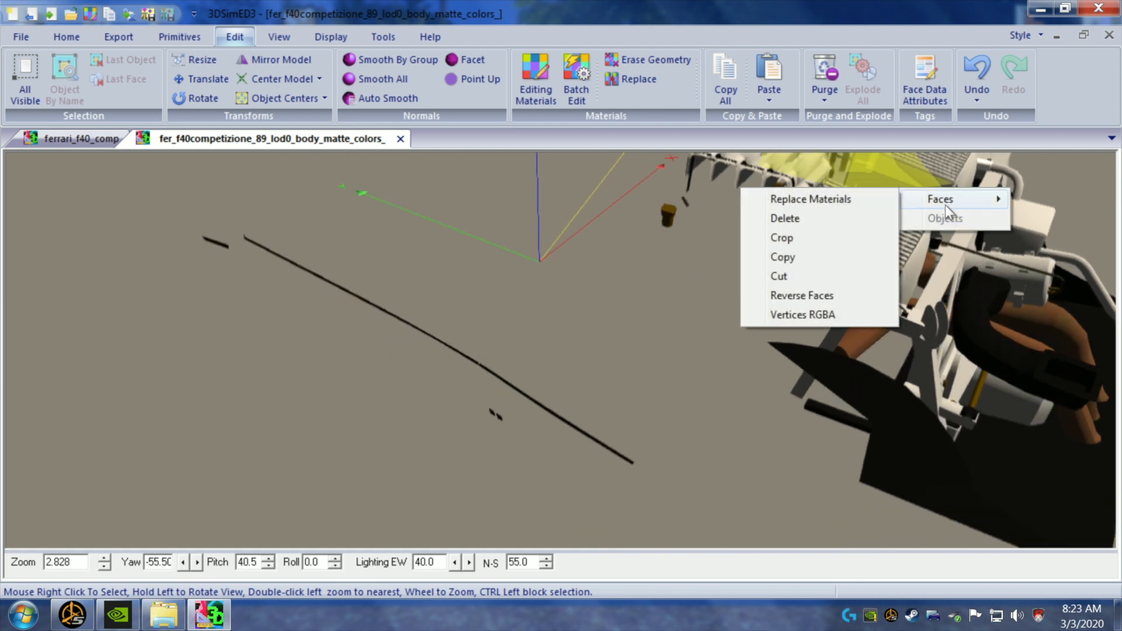
{"action": "left_click", "coordinate": [878, 220]}
{"action": "left_click_drag", "start_coordinate": [878, 219], "coordinate": [864, 505]}
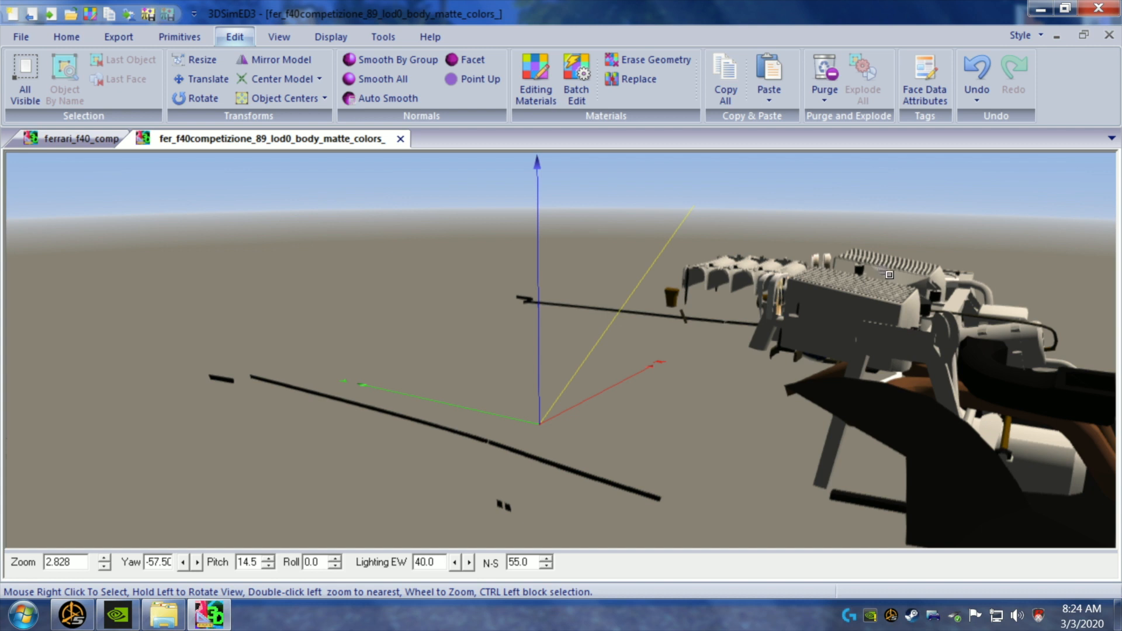
{"action": "right_click", "coordinate": [900, 278]}
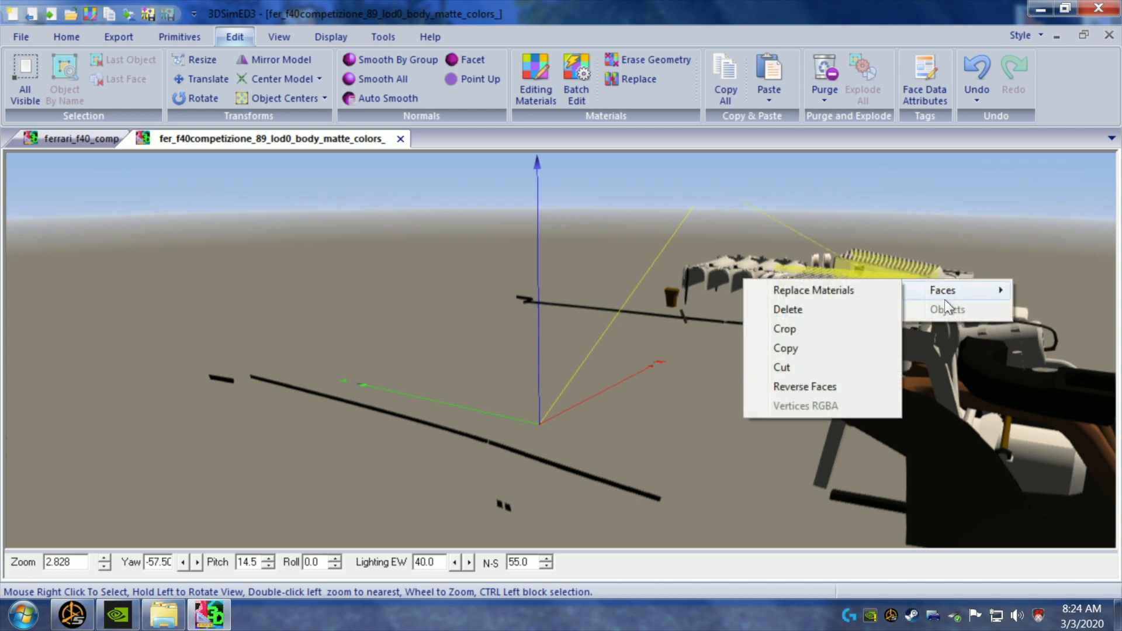
{"action": "left_click", "coordinate": [854, 307]}
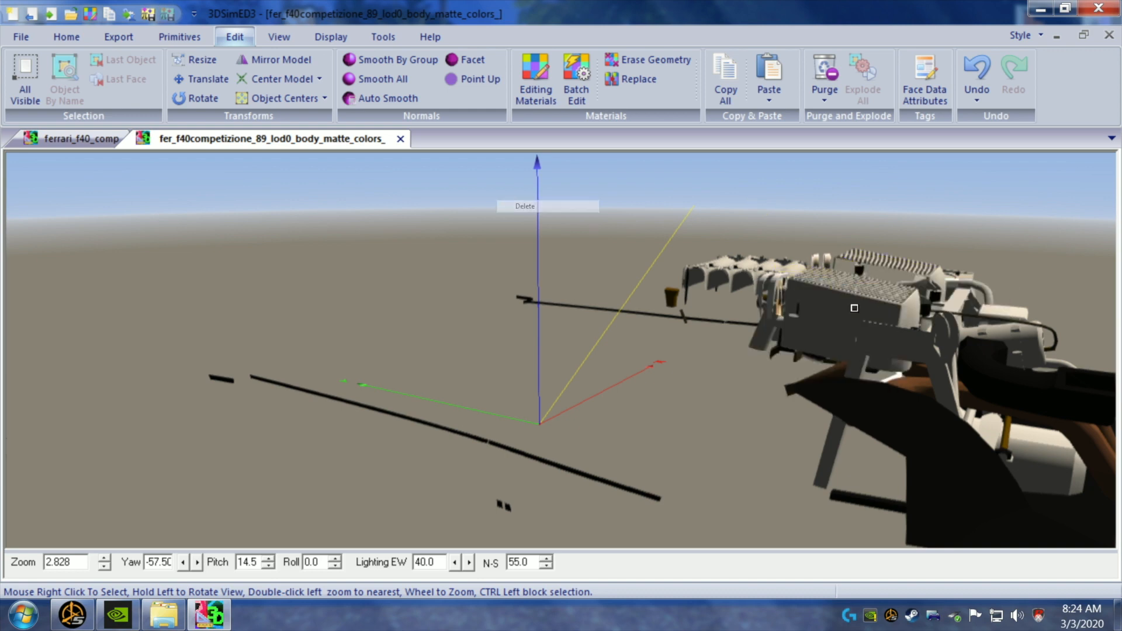
- Delete the end wall faces of the reservoir-side intercooler facing the frame's crossbar
{"action": "mouse_move", "coordinate": [945, 293]}
{"action": "left_mouse_down"}
{"action": "mouse_move", "coordinate": [861, 293]}
{"action": "mouse_move", "coordinate": [932, 296]}
{"action": "left_mouse_up"}
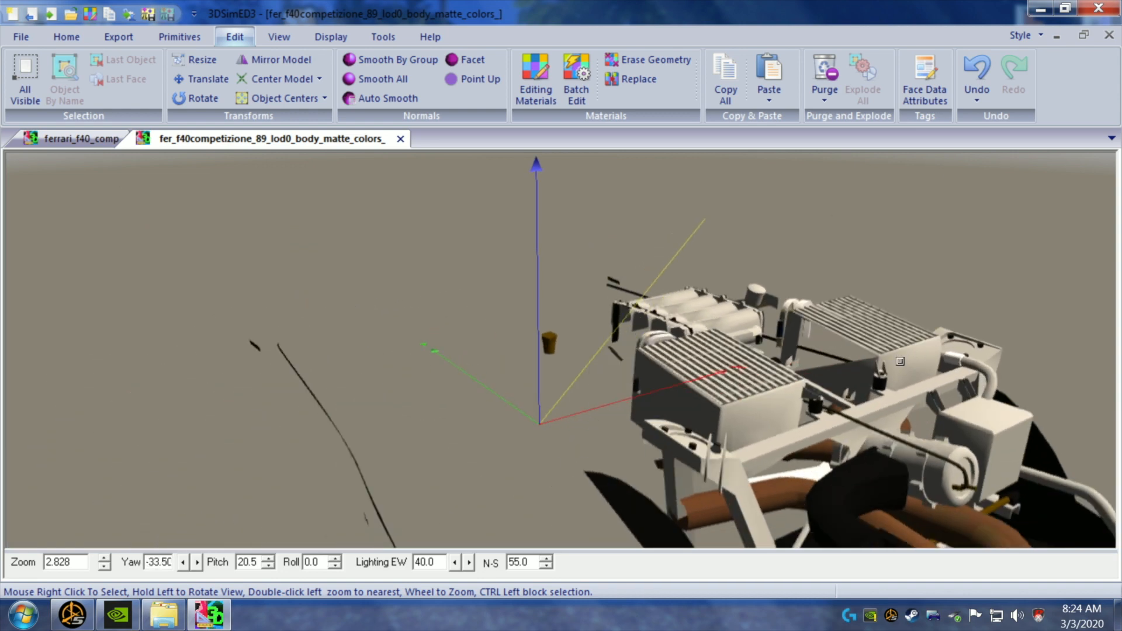
{"action": "right_click", "coordinate": [921, 383]}
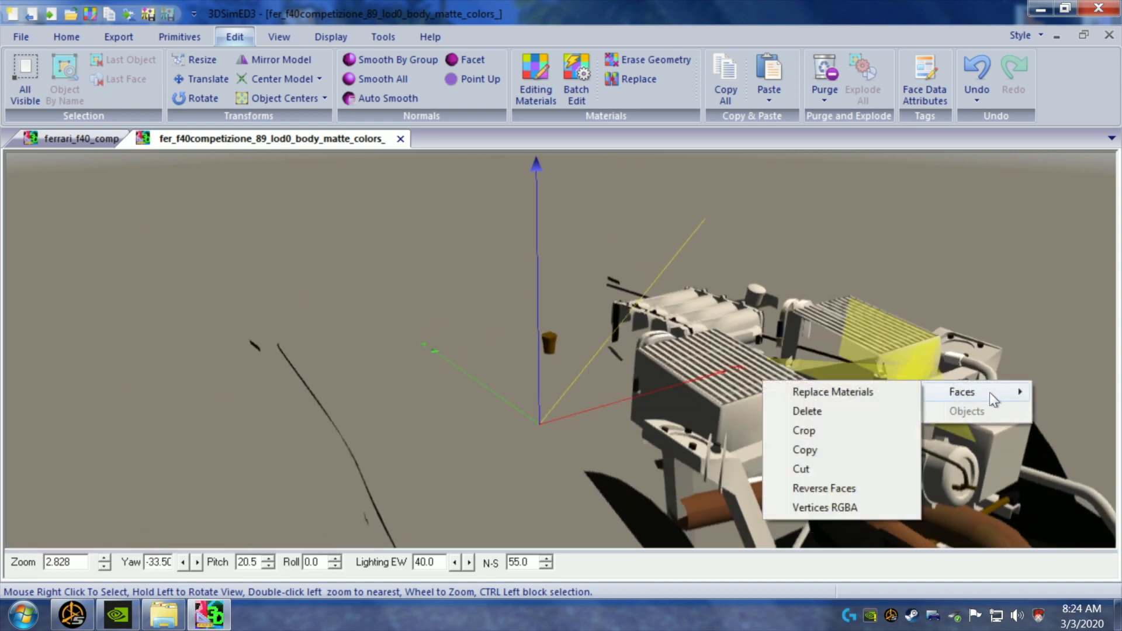
{"action": "left_click", "coordinate": [882, 412]}
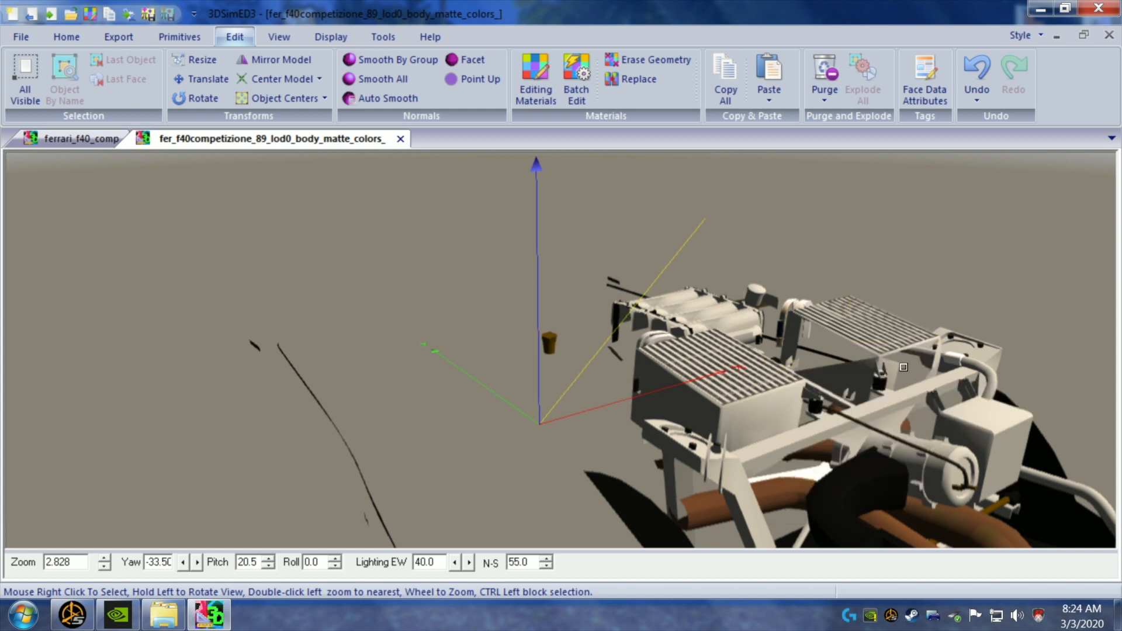
{"action": "right_click", "coordinate": [894, 385]}
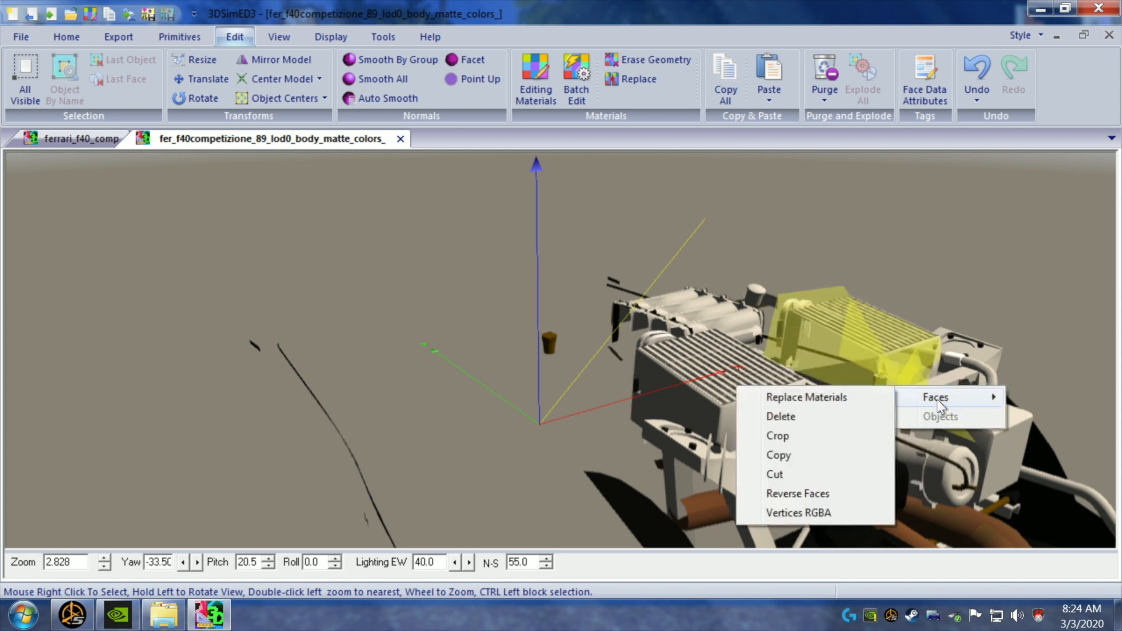
{"action": "left_click", "coordinate": [859, 418]}
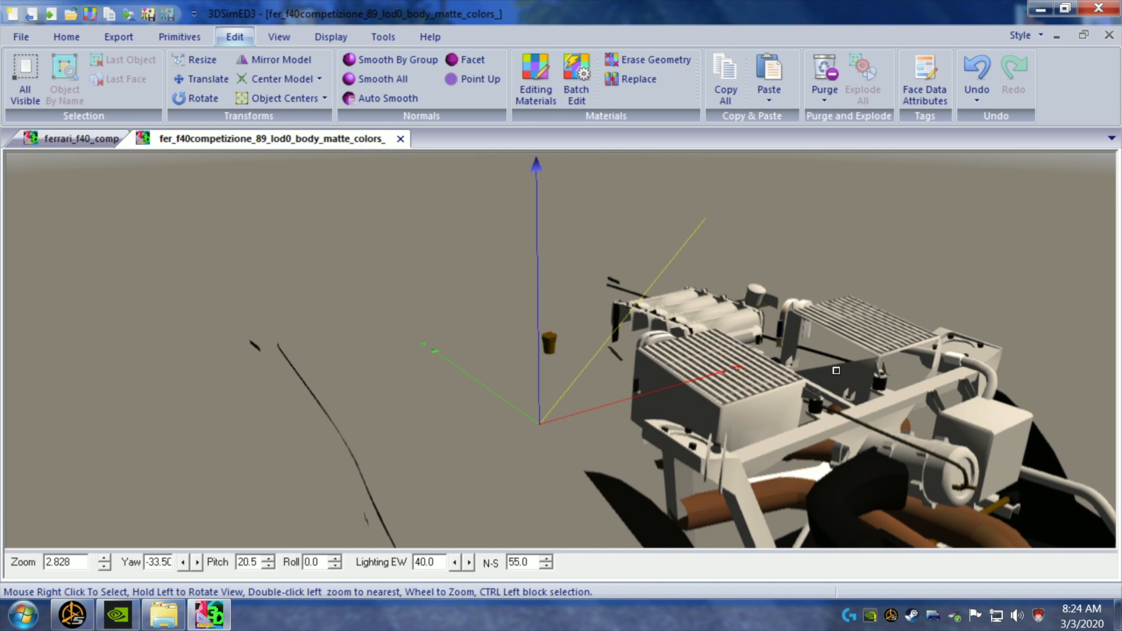
- Block-select and delete the dark faces beneath the slats of the reservoir-side intercooler
{"action": "left_click_drag", "start_coordinate": [872, 374], "coordinate": [895, 362]}
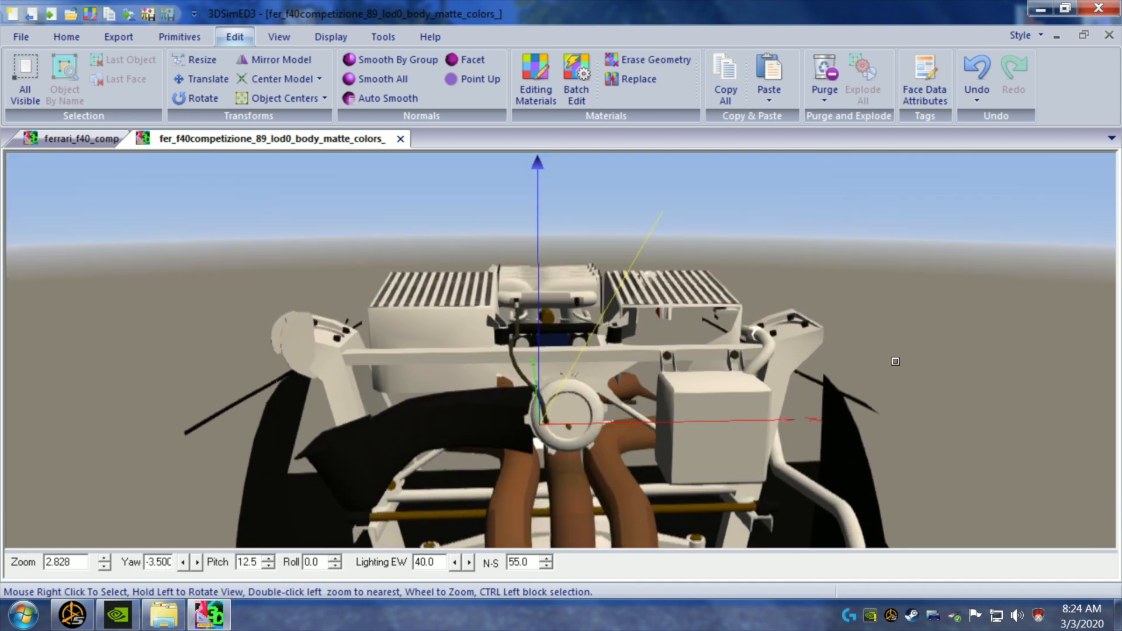
{"action": "mouse_move", "coordinate": [714, 331]}
{"action": "left_mouse_down"}
{"action": "mouse_move", "coordinate": [711, 368]}
{"action": "mouse_move", "coordinate": [707, 328]}
{"action": "mouse_move", "coordinate": [700, 340]}
{"action": "left_mouse_up"}
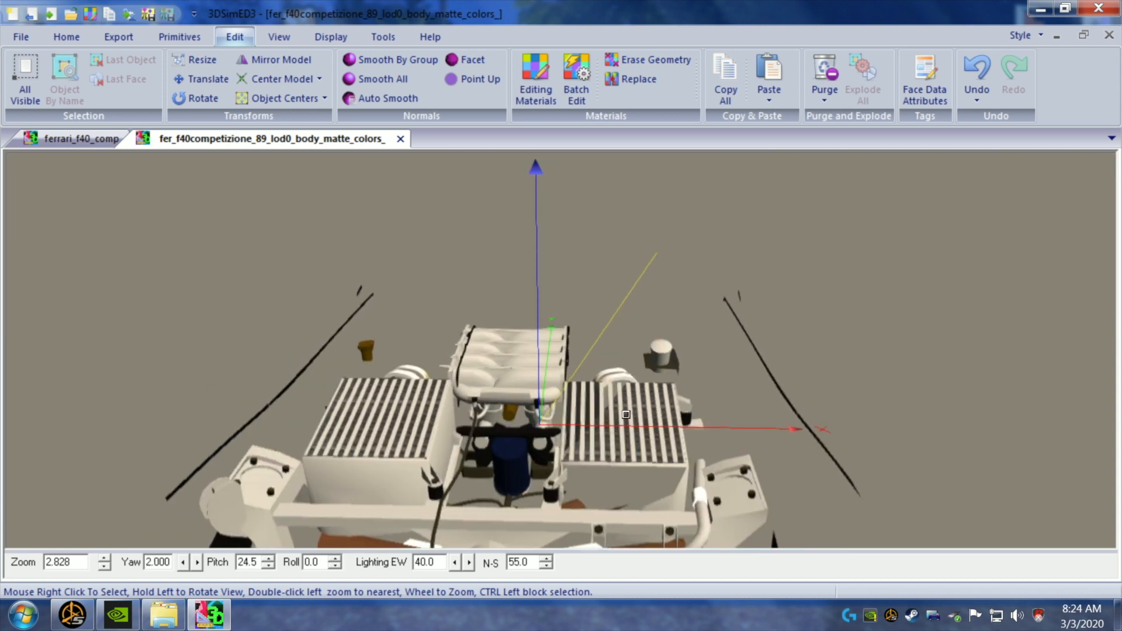
{"action": "right_click", "coordinate": [629, 432]}
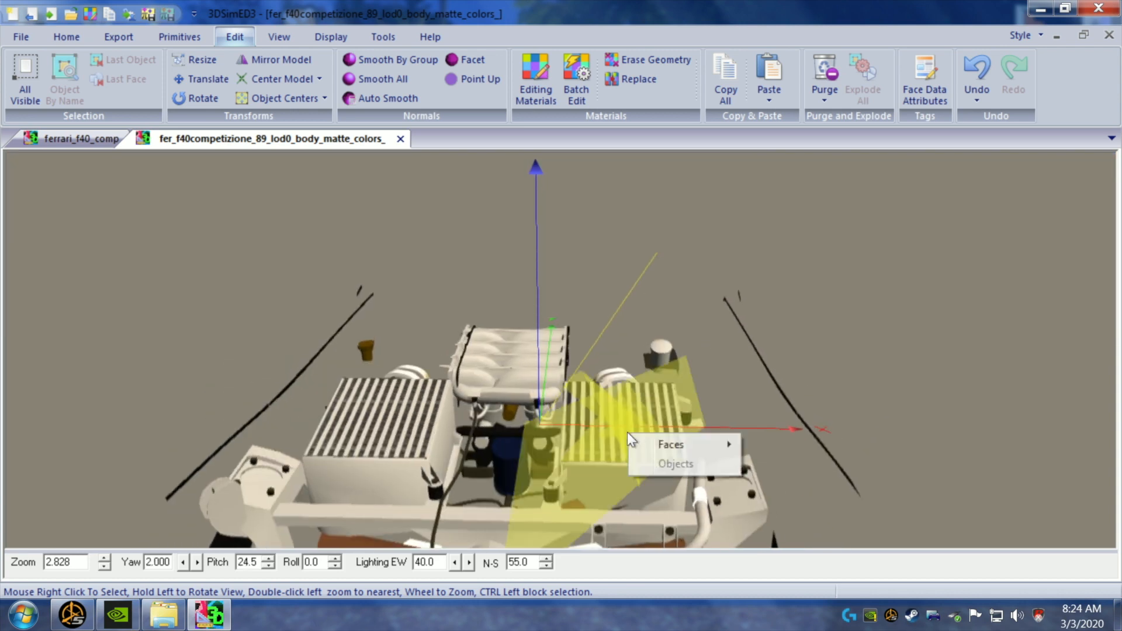
{"action": "mouse_move", "coordinate": [704, 447]}
{"action": "left_click", "coordinate": [772, 460]}
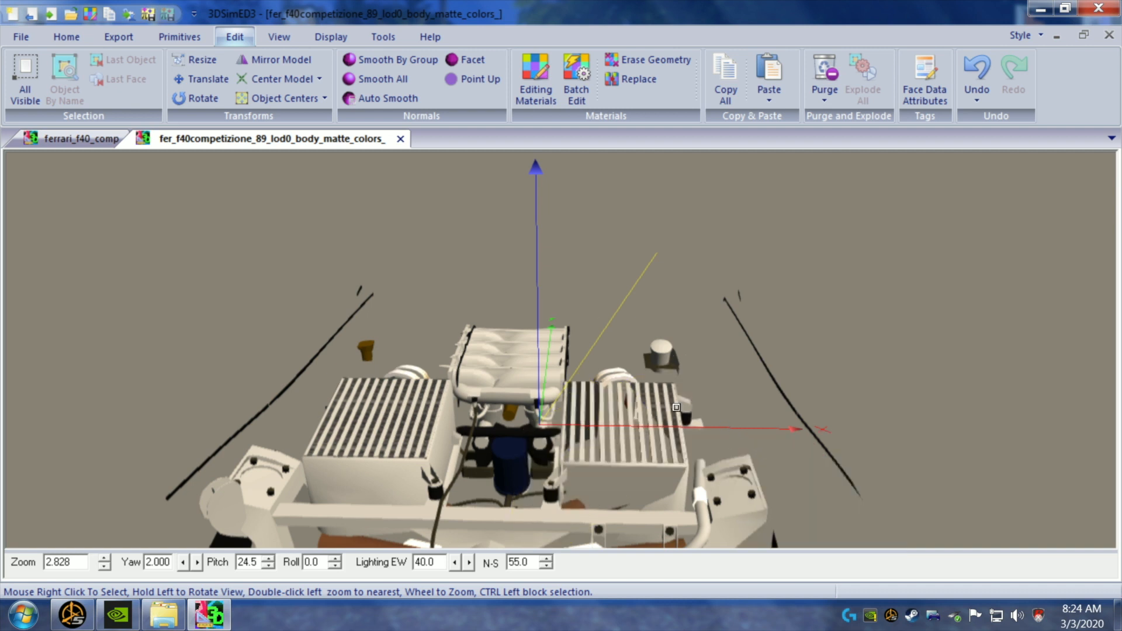
- Delete the remaining dark core faces visible between the slats of the reservoir-side intercooler
{"action": "left_click_drag", "start_coordinate": [750, 431], "coordinate": [747, 435]}
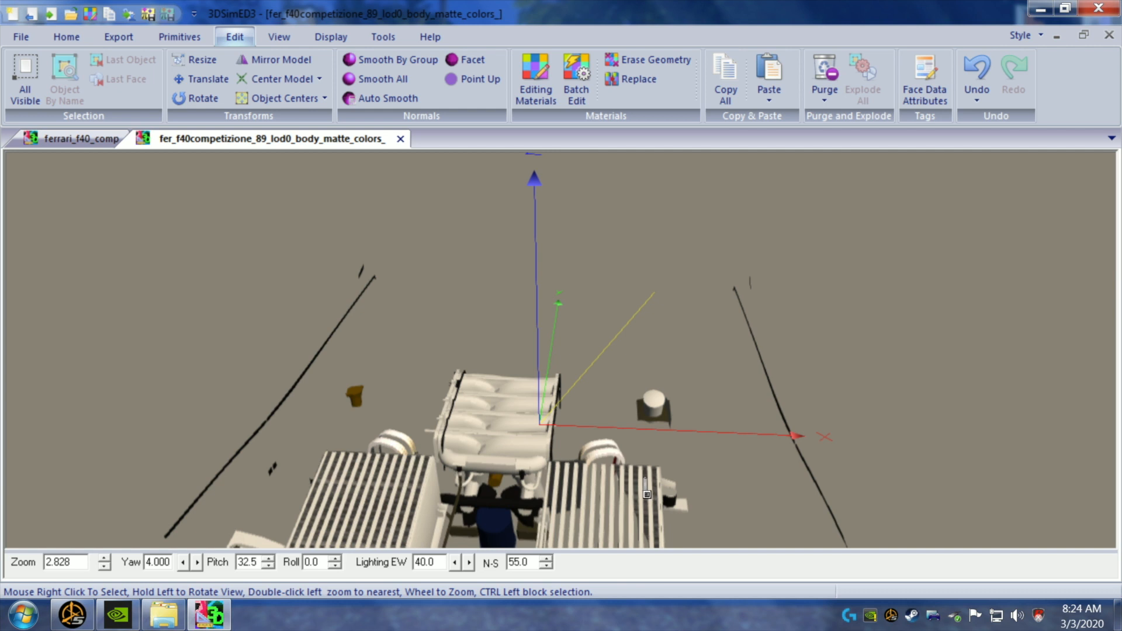
{"action": "right_click", "coordinate": [647, 495]}
{"action": "mouse_move", "coordinate": [688, 506]}
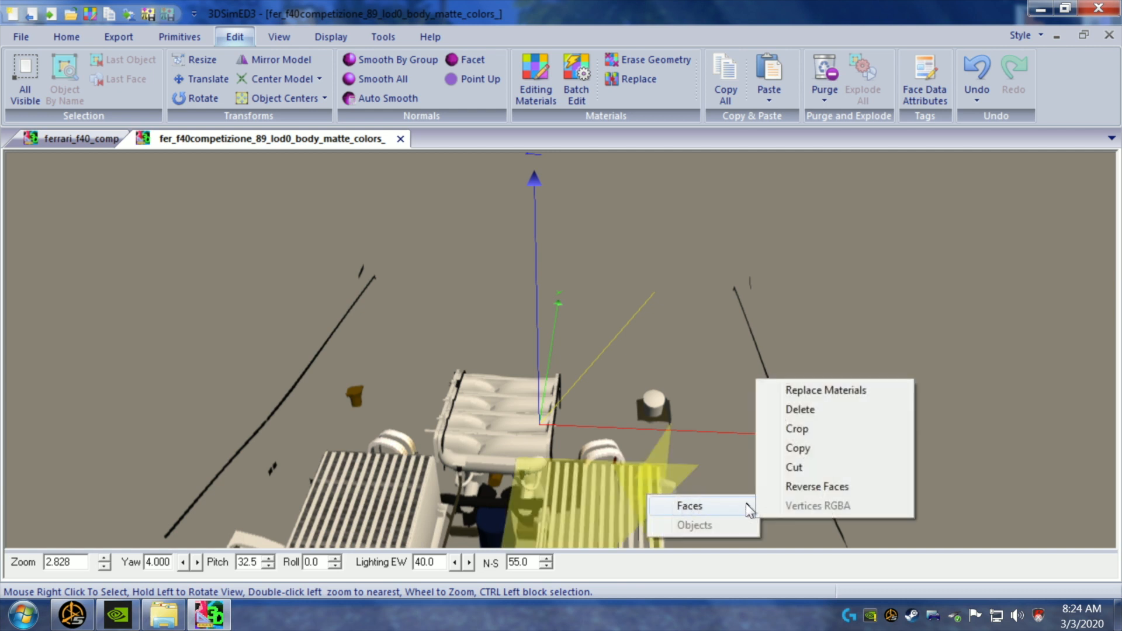
{"action": "left_click", "coordinate": [794, 410]}
{"action": "left_click_drag", "start_coordinate": [594, 499], "coordinate": [601, 500]}
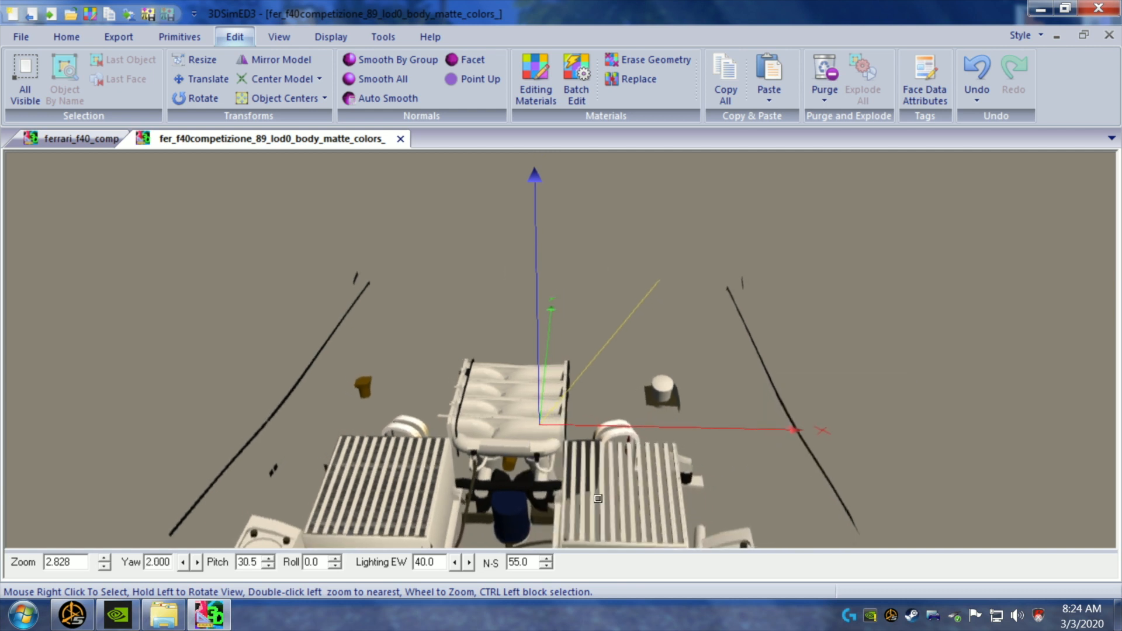
{"action": "right_click", "coordinate": [580, 470]}
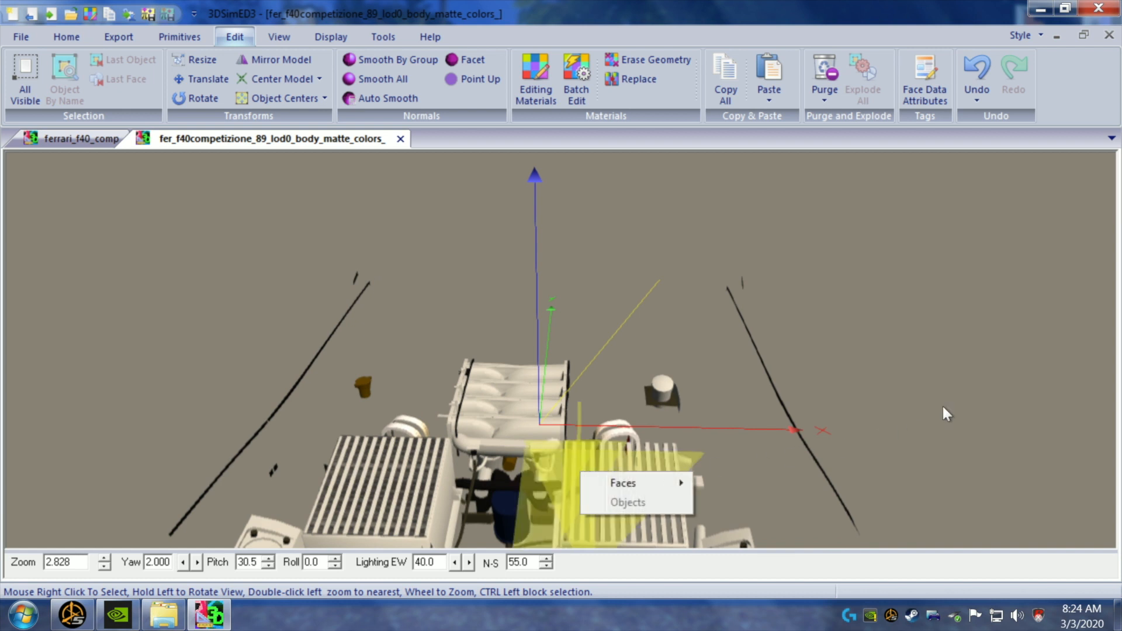
{"action": "left_click", "coordinate": [845, 463]}
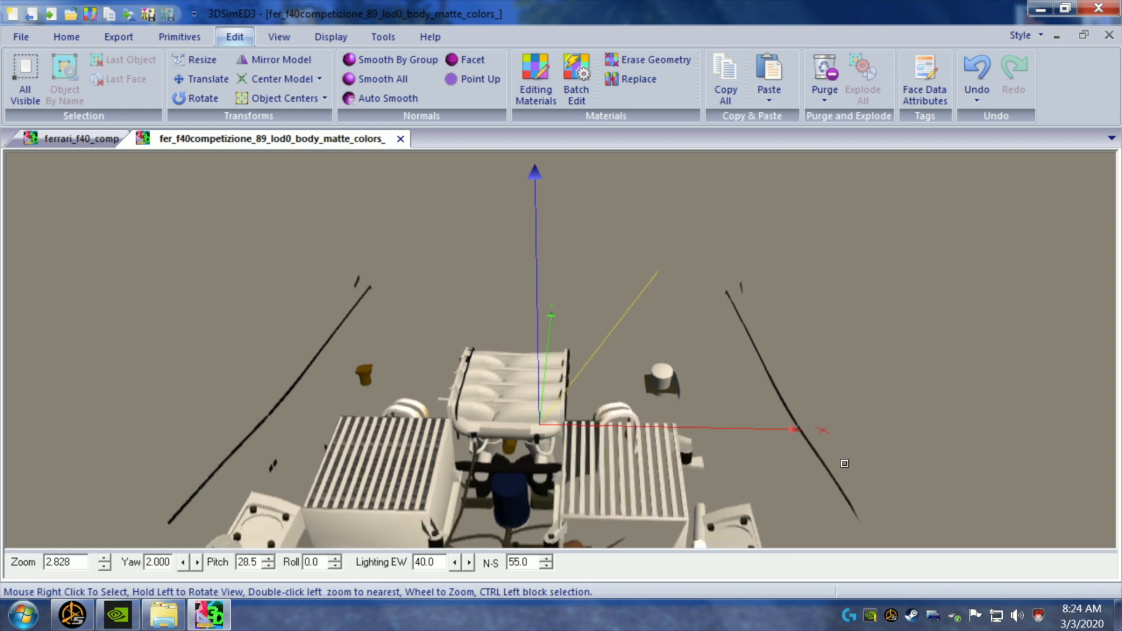
{"action": "right_click", "coordinate": [580, 451]}
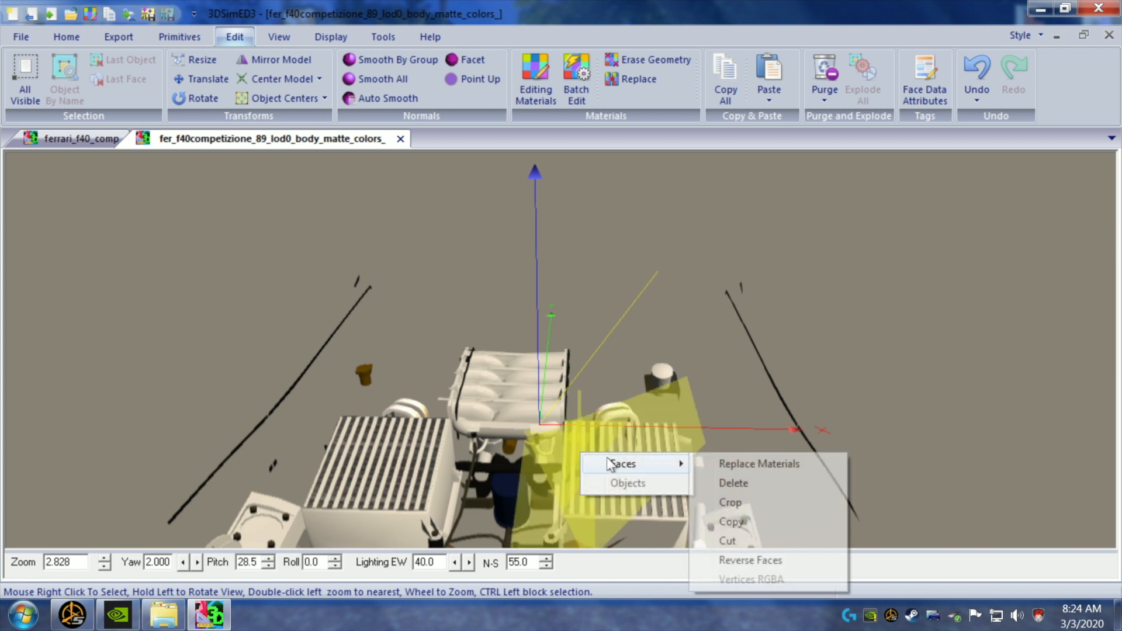
{"action": "left_click", "coordinate": [728, 483]}
- Delete the leftover wall faces under the inner edge of the reservoir-side intercooler's slats
{"action": "mouse_move", "coordinate": [660, 475]}
{"action": "left_mouse_down"}
{"action": "mouse_move", "coordinate": [639, 467]}
{"action": "mouse_move", "coordinate": [677, 463]}
{"action": "left_mouse_up"}
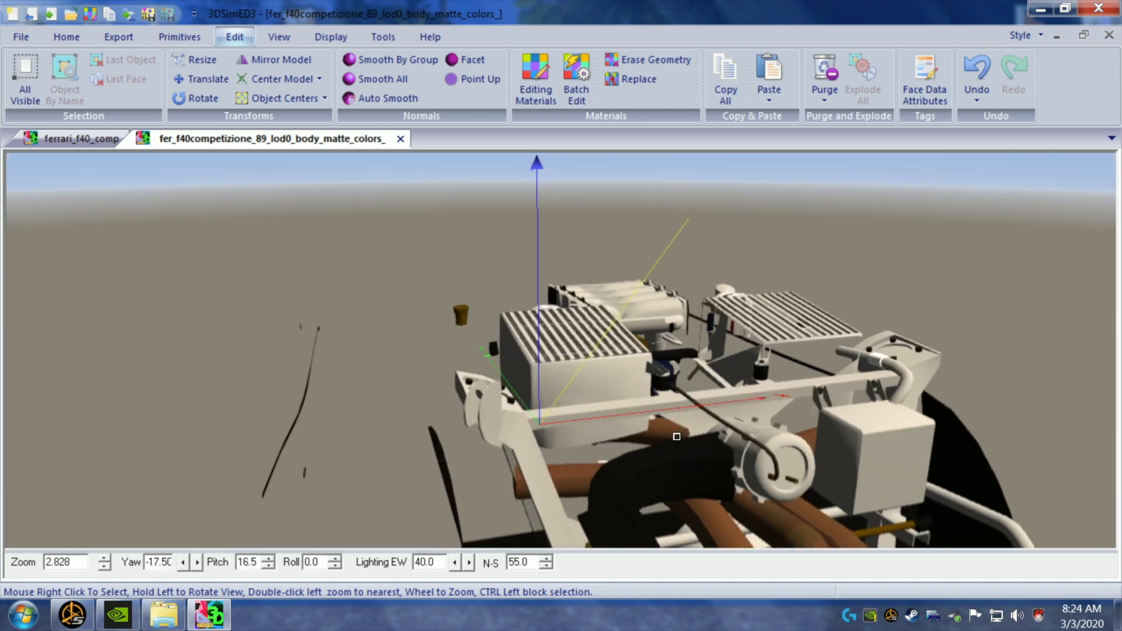
{"action": "right_click", "coordinate": [717, 345]}
{"action": "key", "text": "Escape"}
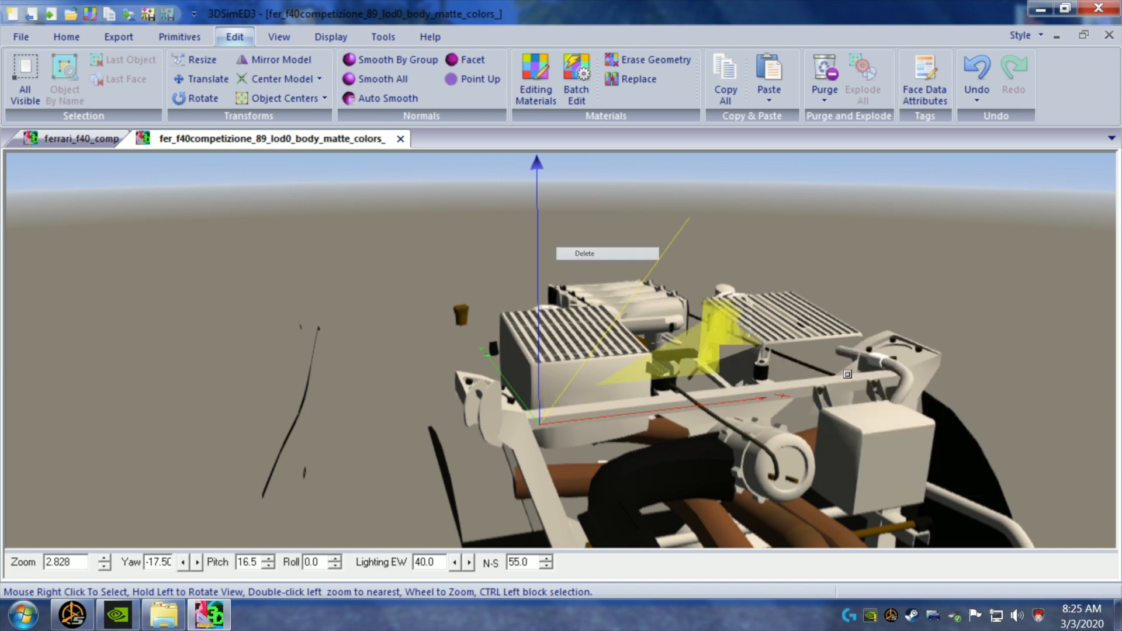
{"action": "left_click_drag", "start_coordinate": [770, 367], "coordinate": [773, 374]}
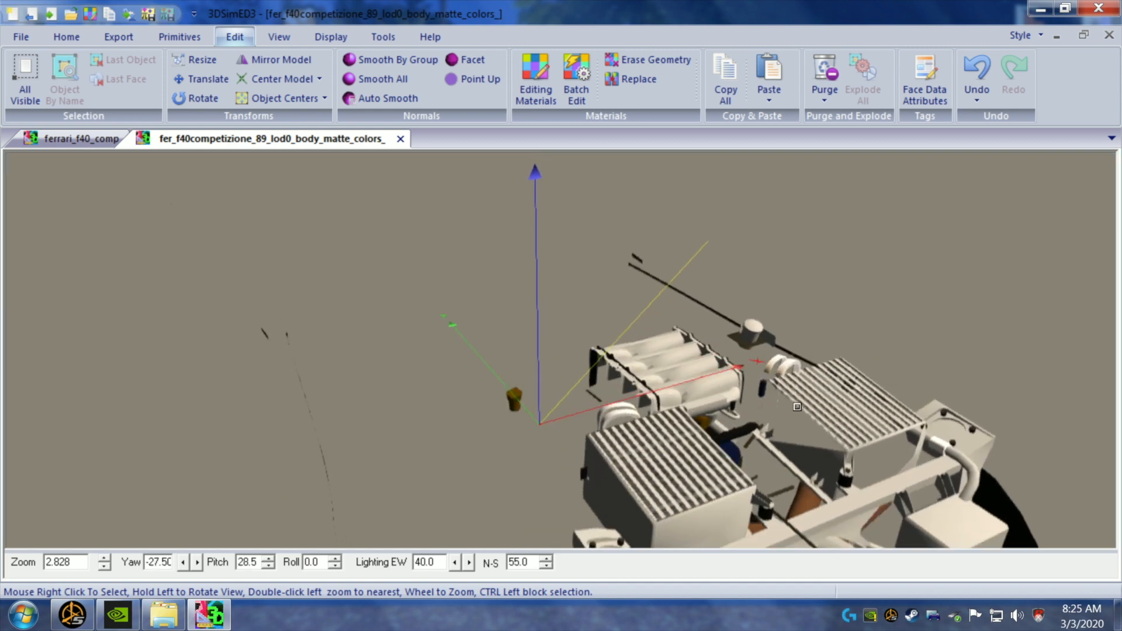
{"action": "right_click", "coordinate": [812, 453]}
{"action": "mouse_move", "coordinate": [883, 466]}
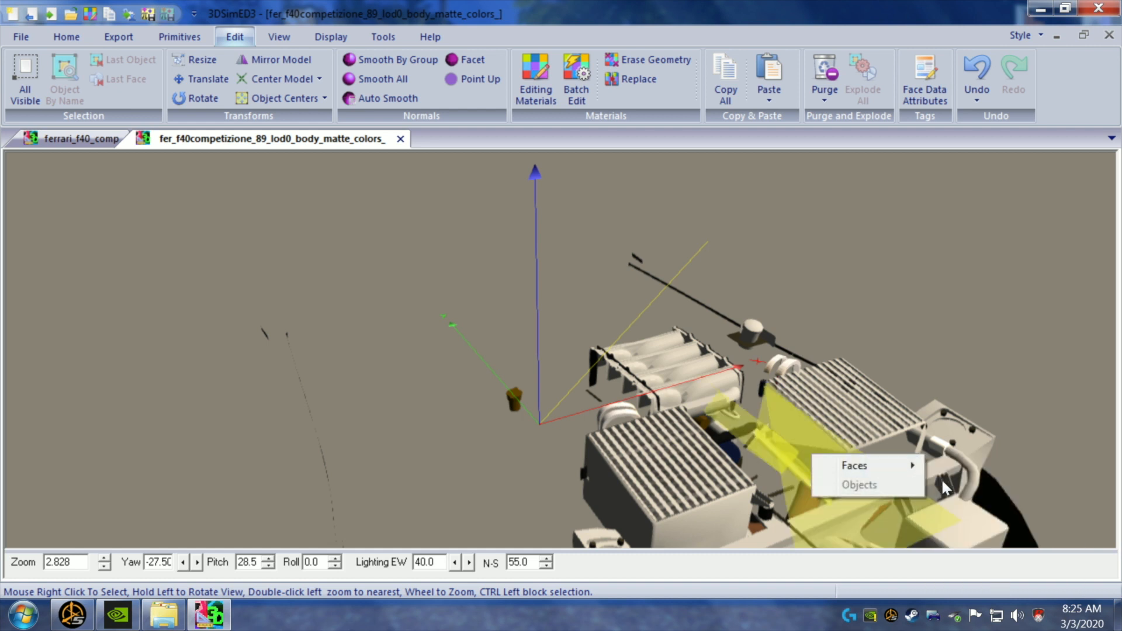
{"action": "left_click", "coordinate": [965, 485]}
- Delete the dark base plate faces around the loose white cylinder beside the intake manifold
{"action": "left_click_drag", "start_coordinate": [901, 441], "coordinate": [828, 448]}
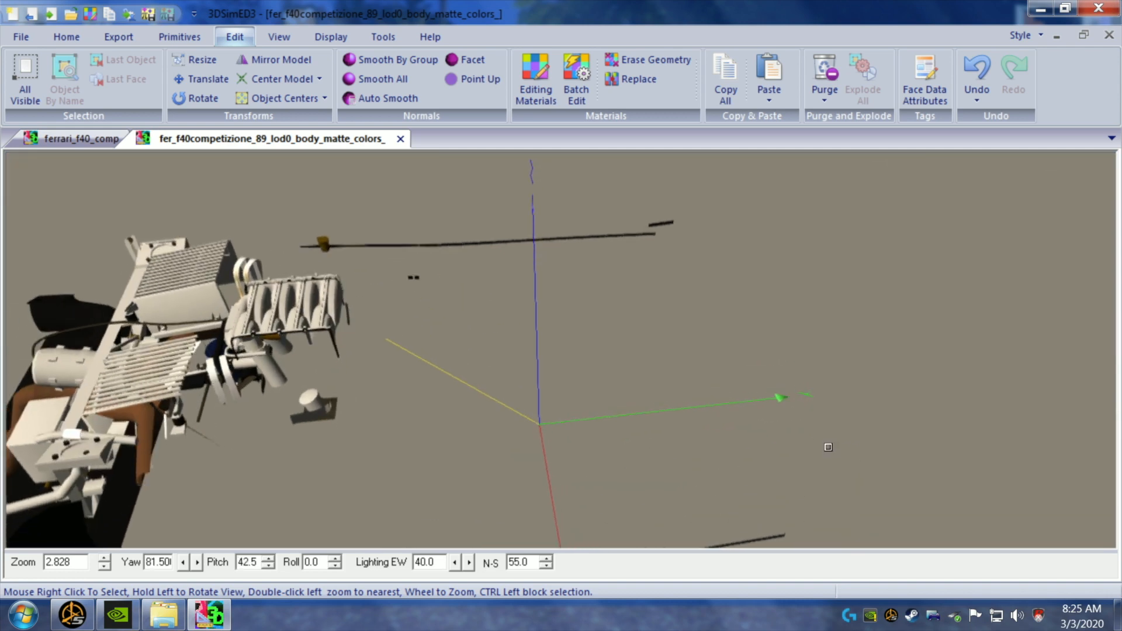
{"action": "right_click", "coordinate": [302, 434]}
{"action": "mouse_move", "coordinate": [405, 446]}
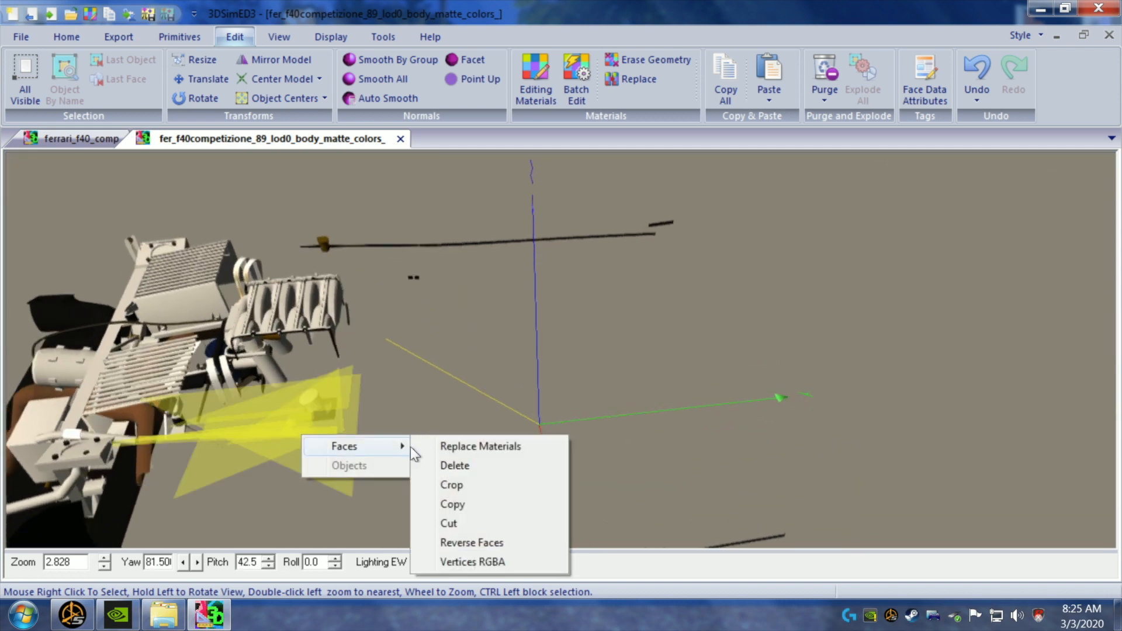
{"action": "left_click", "coordinate": [465, 460]}
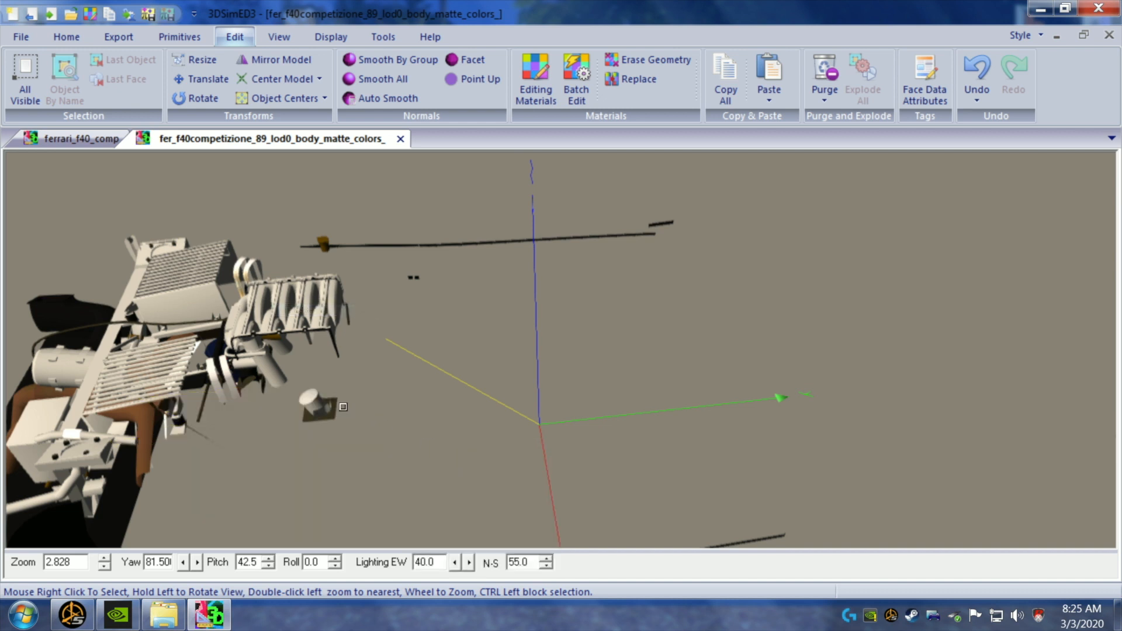
{"action": "right_click", "coordinate": [329, 432]}
{"action": "mouse_move", "coordinate": [337, 438]}
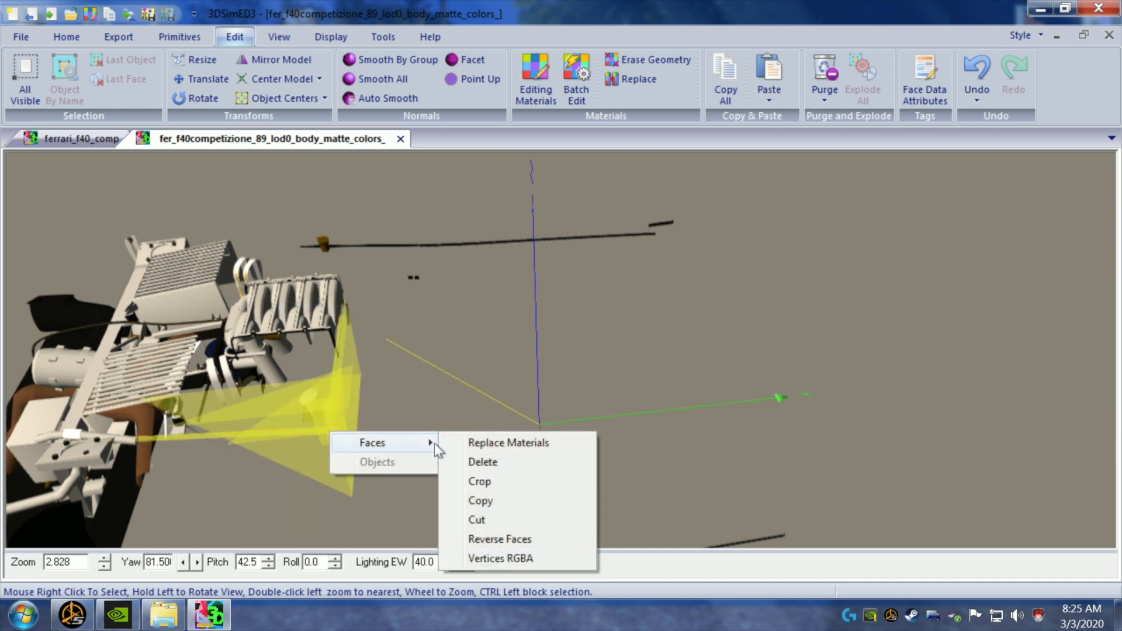
{"action": "left_click", "coordinate": [475, 461]}
- Delete the thin upright edge faces left from the base plate around the loose white cylinder
{"action": "mouse_move", "coordinate": [382, 444]}
{"action": "left_mouse_down"}
{"action": "mouse_move", "coordinate": [407, 433]}
{"action": "mouse_move", "coordinate": [405, 442]}
{"action": "left_mouse_up"}
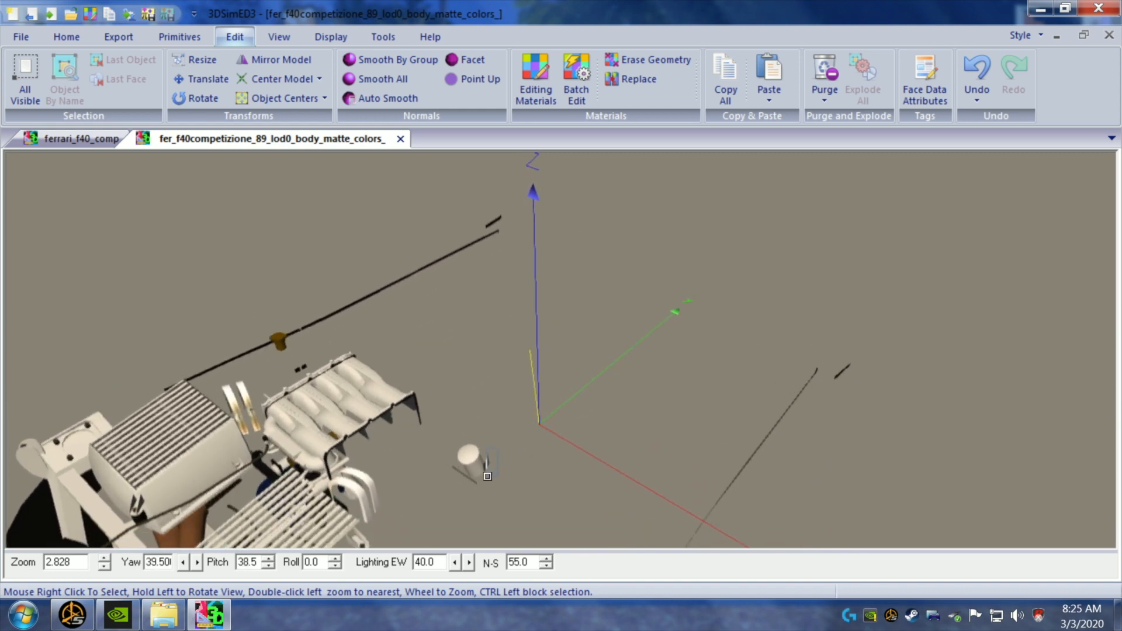
{"action": "right_click", "coordinate": [488, 476]}
{"action": "mouse_move", "coordinate": [555, 488]}
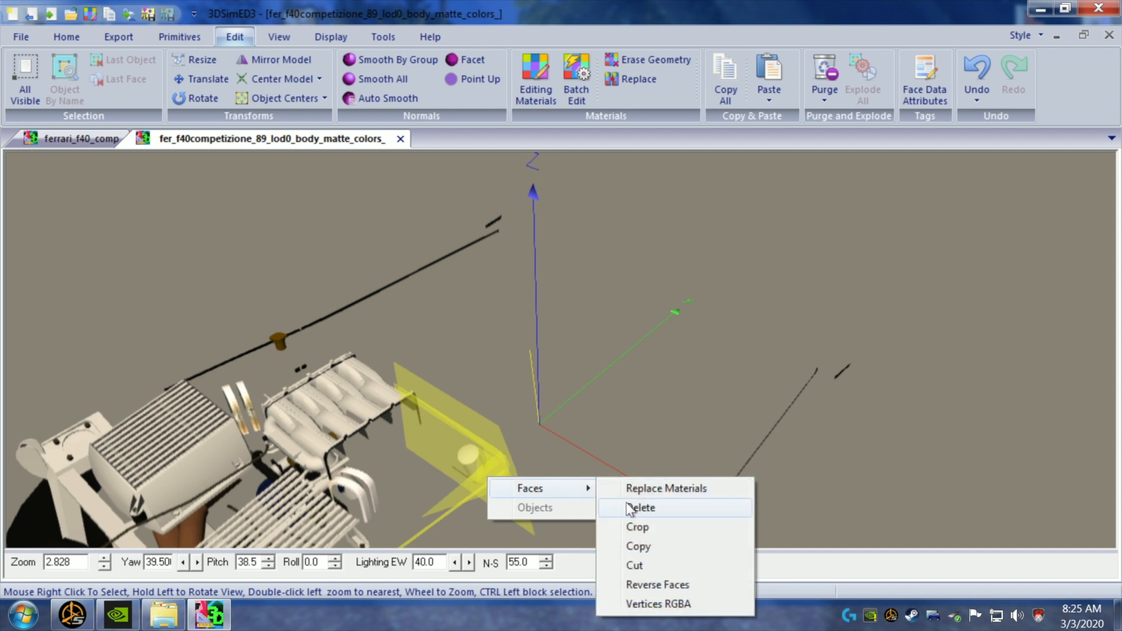
{"action": "left_click", "coordinate": [606, 506]}
{"action": "left_click_drag", "start_coordinate": [539, 497], "coordinate": [541, 497]}
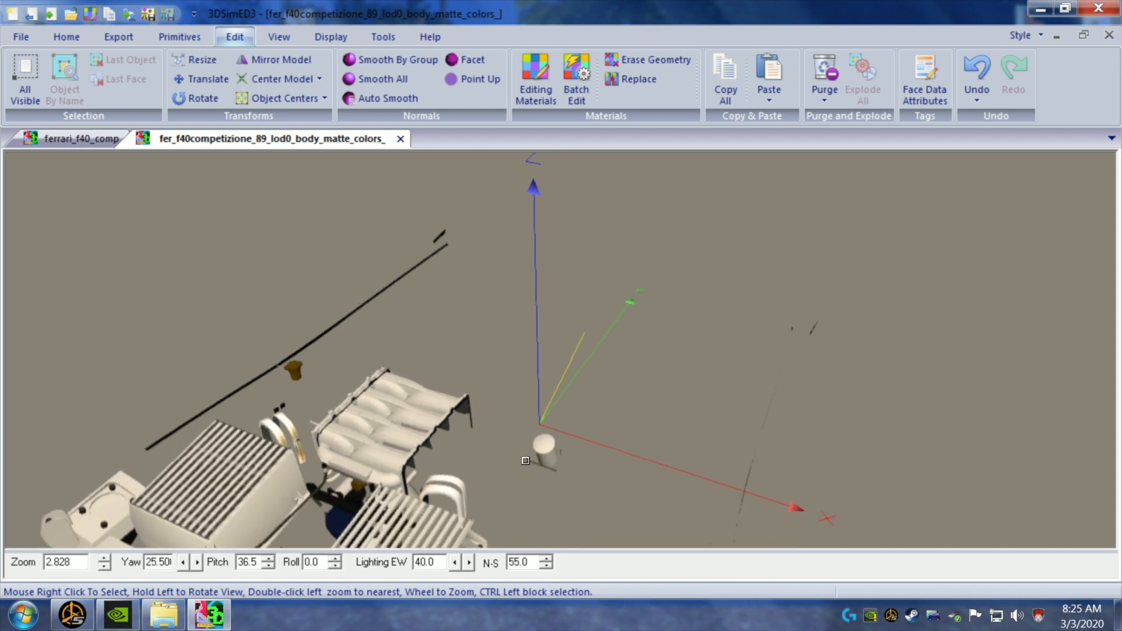
{"action": "right_click", "coordinate": [533, 475]}
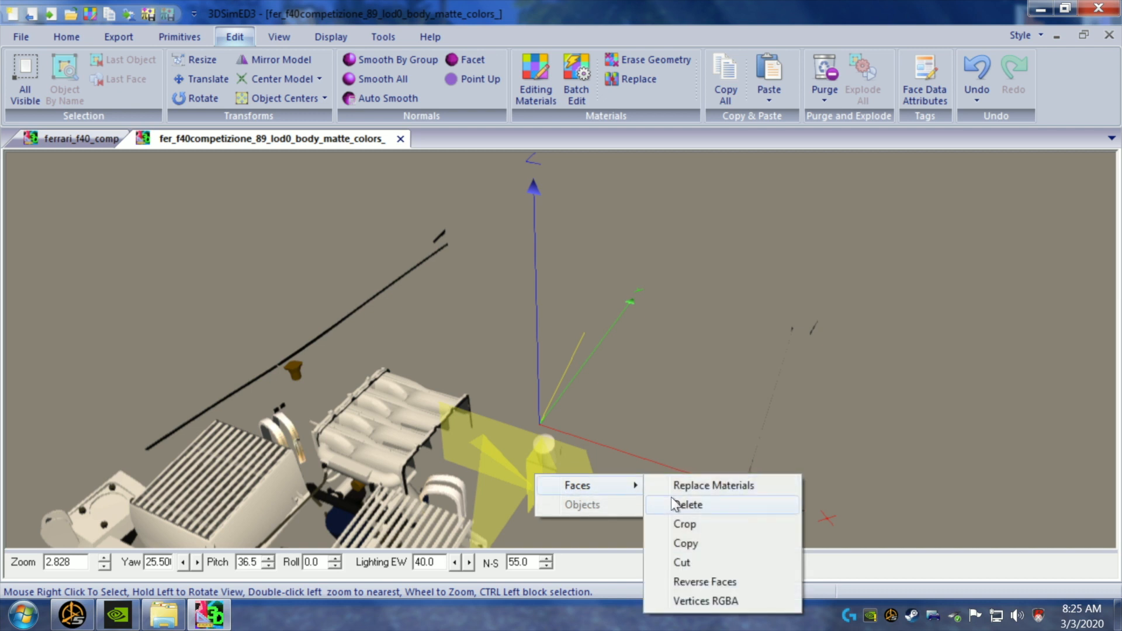
{"action": "left_click", "coordinate": [676, 505]}
{"action": "left_click_drag", "start_coordinate": [605, 489], "coordinate": [599, 488]}
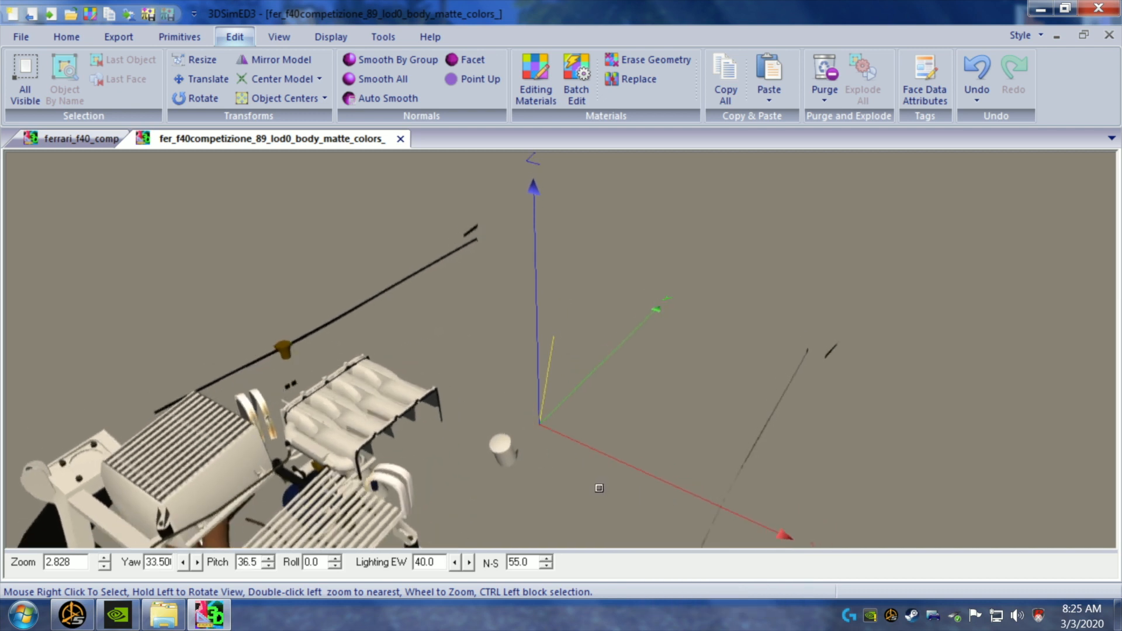
{"action": "right_click", "coordinate": [563, 465]}
{"action": "left_click", "coordinate": [678, 421]}
- Delete the remaining dark triangular face at the side of the loose white cylinder
{"action": "mouse_move", "coordinate": [590, 476]}
{"action": "left_mouse_down"}
{"action": "mouse_move", "coordinate": [589, 463]}
{"action": "mouse_move", "coordinate": [582, 469]}
{"action": "left_mouse_up"}
{"action": "scroll", "coordinate": [582, 469], "scroll_direction": "up", "scroll_amount": 2}
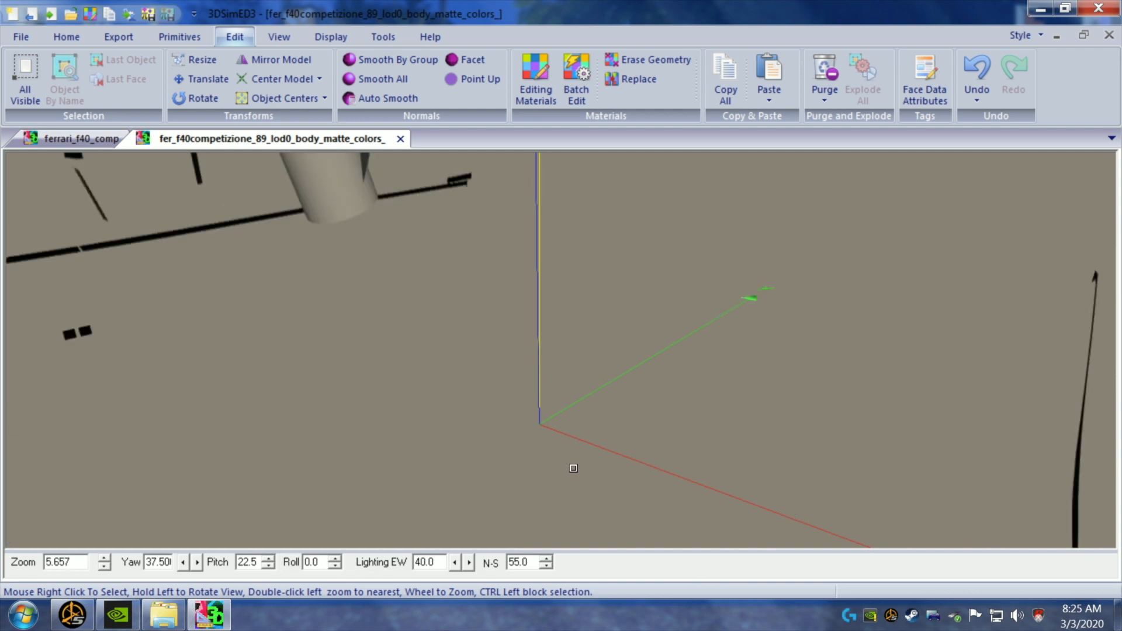
{"action": "key", "text": "Up"}
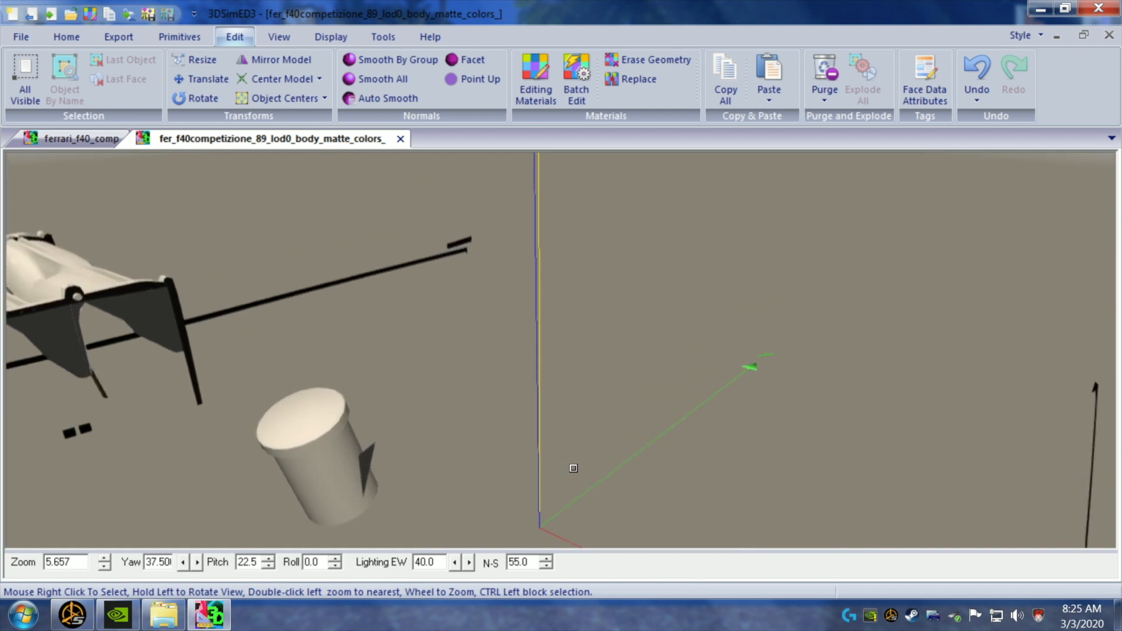
{"action": "left_click_drag", "start_coordinate": [537, 451], "coordinate": [537, 448]}
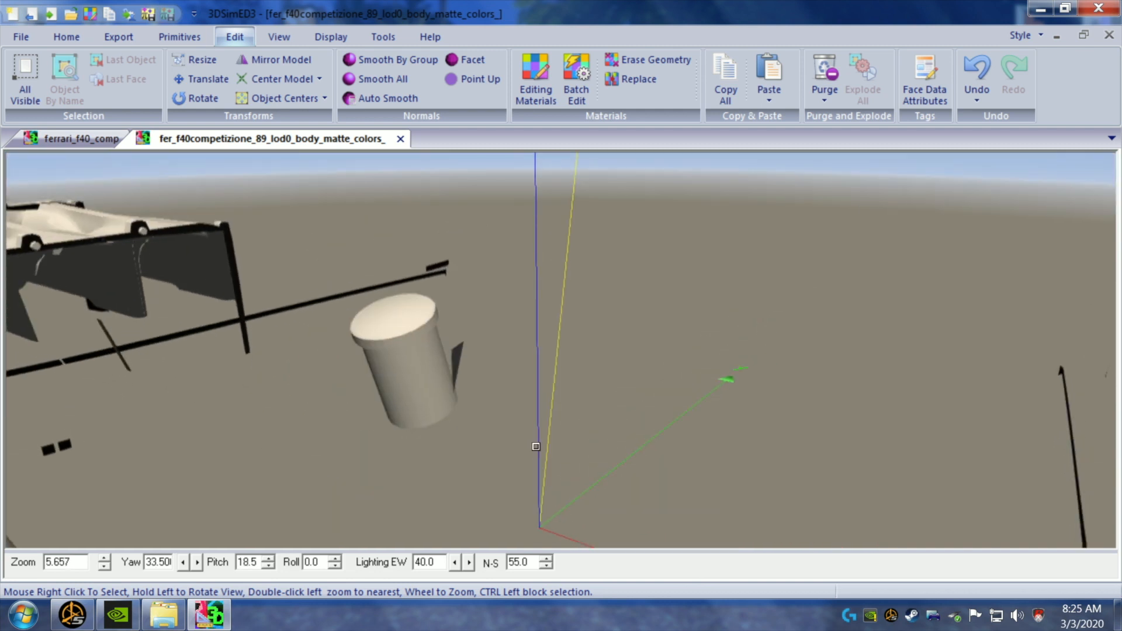
{"action": "right_click", "coordinate": [457, 367]}
{"action": "mouse_move", "coordinate": [553, 378]}
{"action": "left_click", "coordinate": [580, 394]}
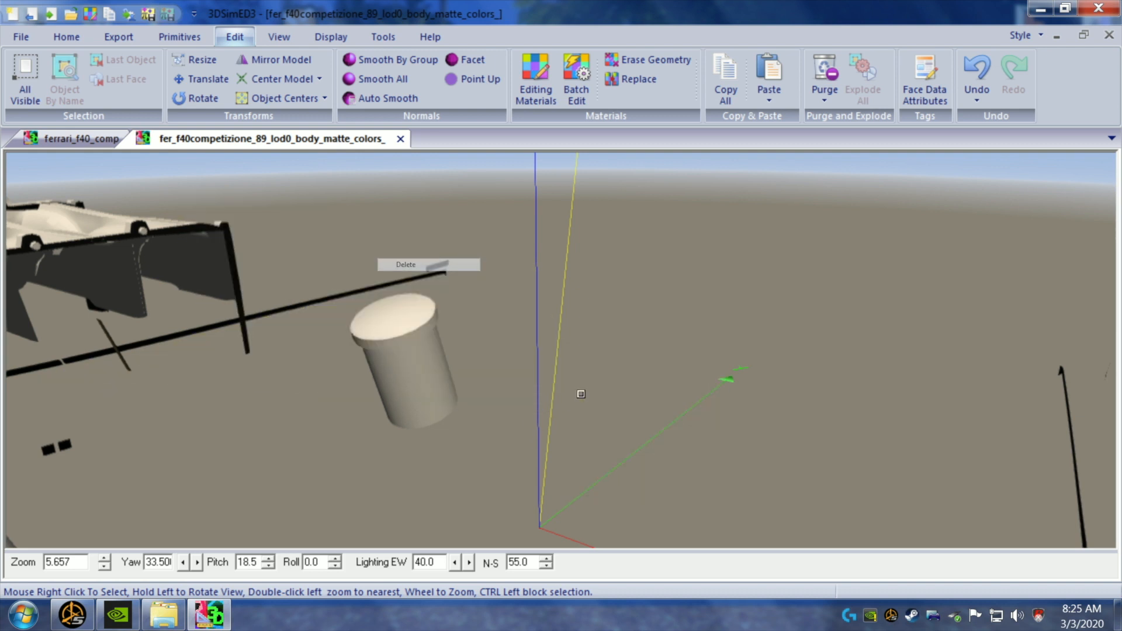
- Examine the engine bay from above, from the intake manifold back to the exhaust pipes and both intercoolers
{"action": "left_click_drag", "start_coordinate": [491, 381], "coordinate": [491, 455]}
{"action": "scroll", "coordinate": [499, 382], "scroll_direction": "down", "scroll_amount": 2}
{"action": "scroll", "coordinate": [490, 420], "scroll_direction": "down", "scroll_amount": 1}
{"action": "scroll", "coordinate": [487, 422], "scroll_direction": "down", "scroll_amount": 1}
{"action": "key", "text": "Down"}
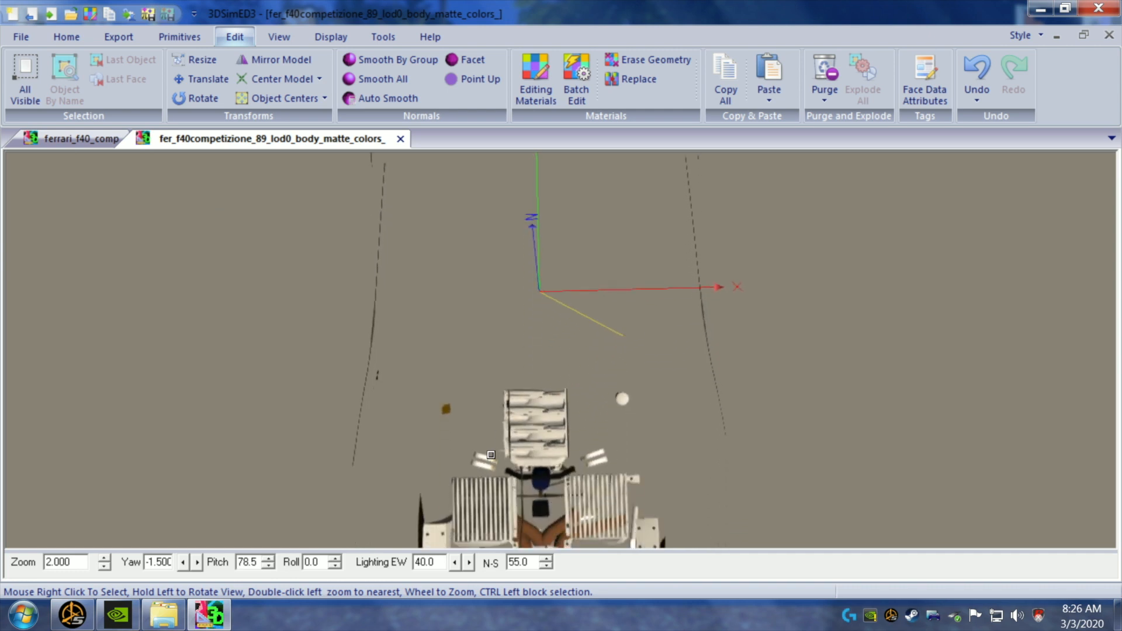
{"action": "key", "text": "Down"}
{"action": "scroll", "coordinate": [491, 454], "scroll_direction": "up", "scroll_amount": 2}
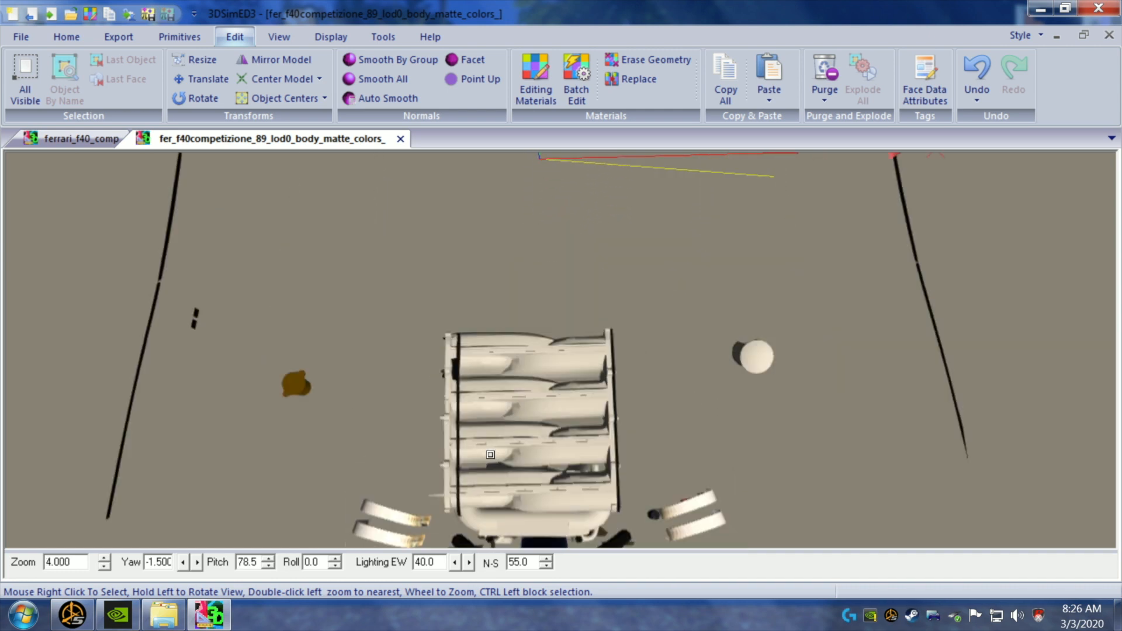
{"action": "scroll", "coordinate": [491, 454], "scroll_direction": "up", "scroll_amount": 1}
{"action": "key", "text": "Down"}
{"action": "key", "text": "Down"}
{"action": "key", "text": "Down"}
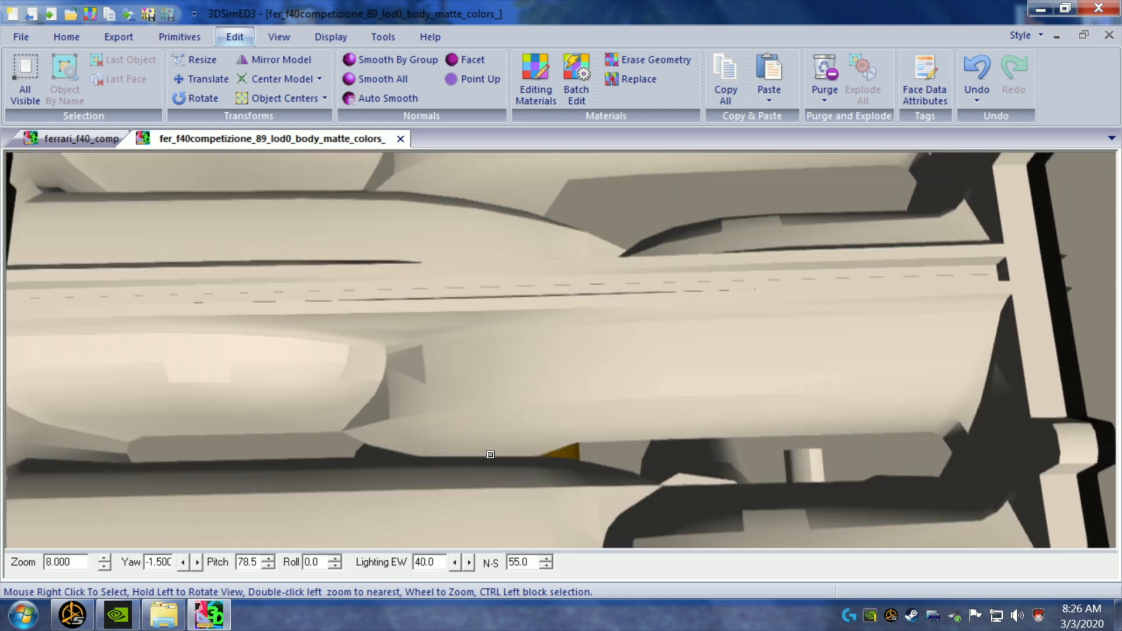
{"action": "key", "text": "Down"}
{"action": "key", "text": "Down"}
{"action": "key", "text": "Down"}
{"action": "key", "text": "Down"}
{"action": "key", "text": "Down"}
{"action": "key", "text": "Down"}
{"action": "key", "text": "Down"}
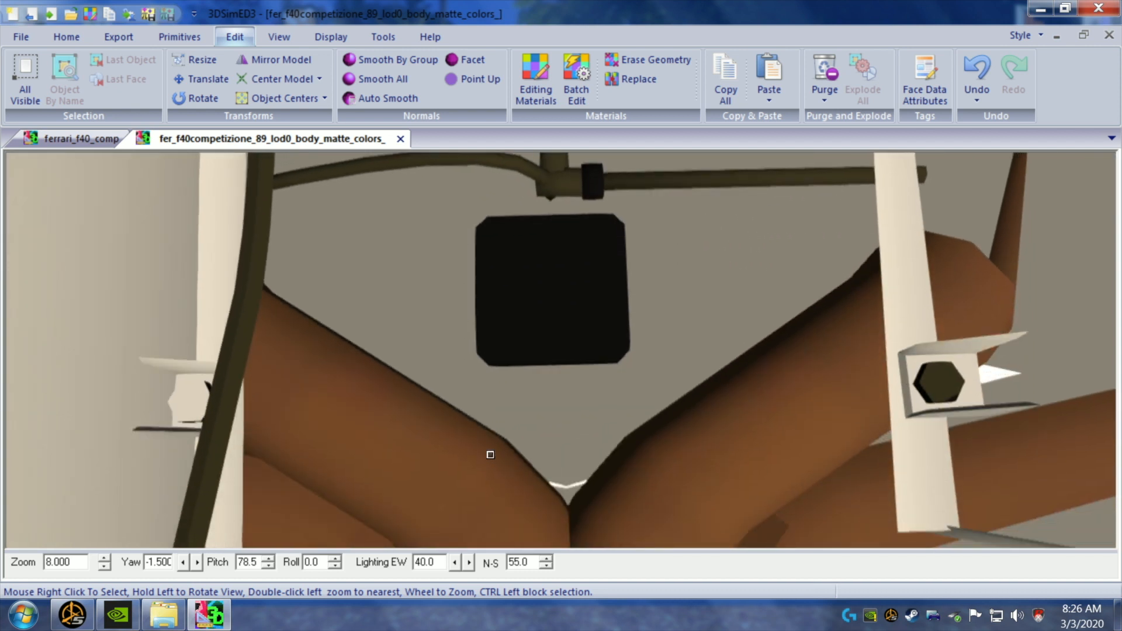
{"action": "scroll", "coordinate": [491, 455], "scroll_direction": "down", "scroll_amount": 1}
{"action": "scroll", "coordinate": [490, 455], "scroll_direction": "down", "scroll_amount": 1}
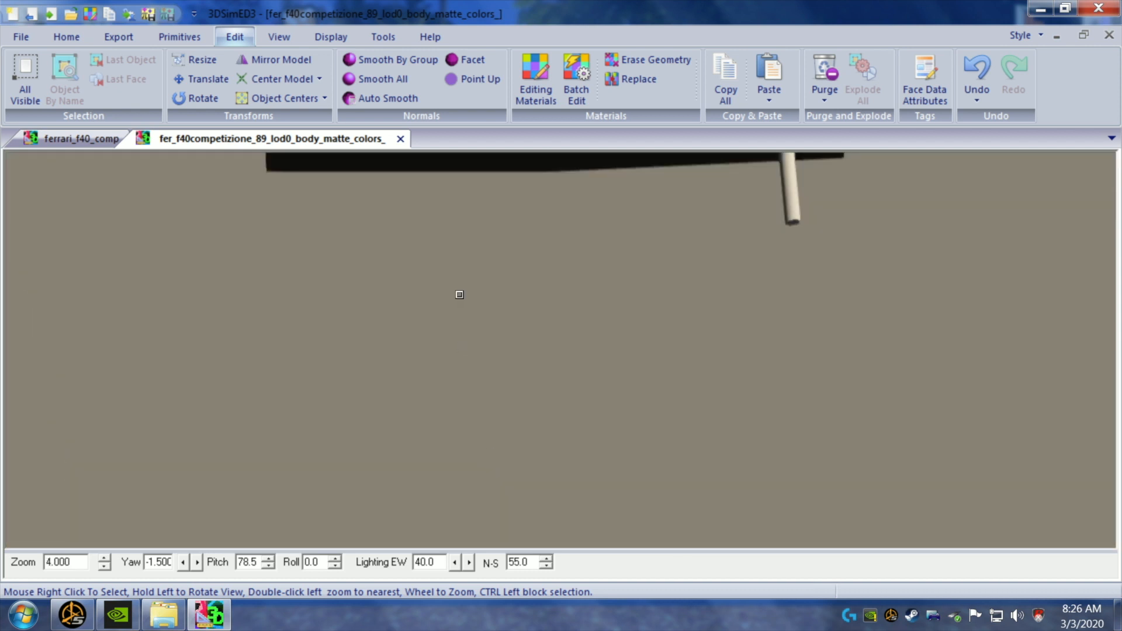
{"action": "key", "text": "Up"}
{"action": "key", "text": "Up"}
{"action": "key", "text": "Up"}
{"action": "key", "text": "Up"}
{"action": "key", "text": "Up"}
{"action": "key", "text": "Up"}
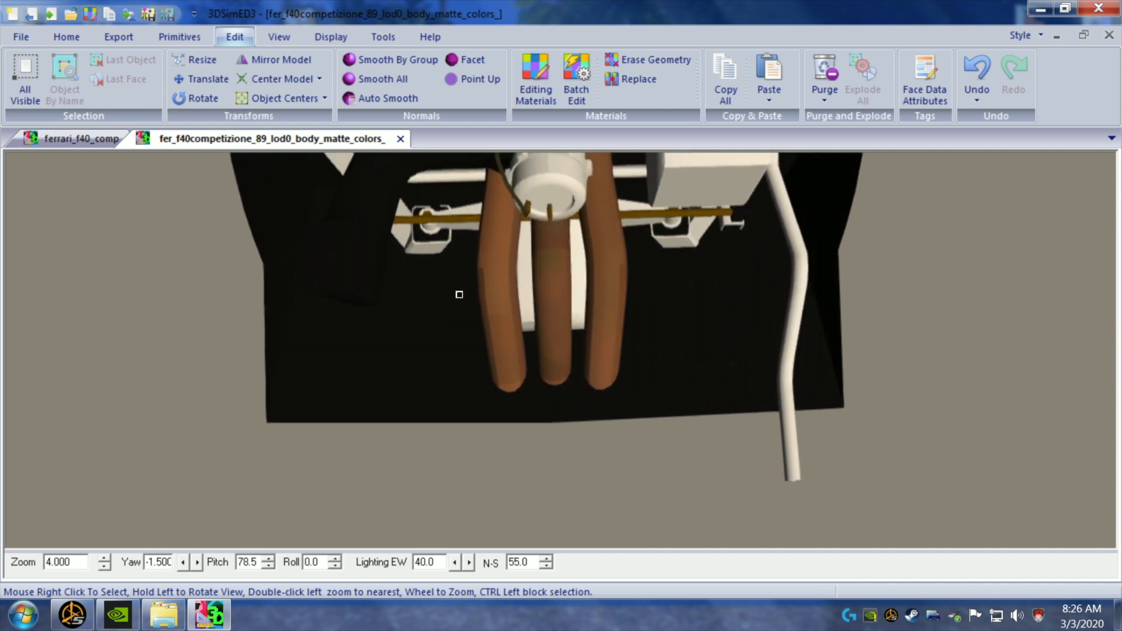
{"action": "key", "text": "Up"}
{"action": "key", "text": "Up"}
{"action": "key", "text": "Up"}
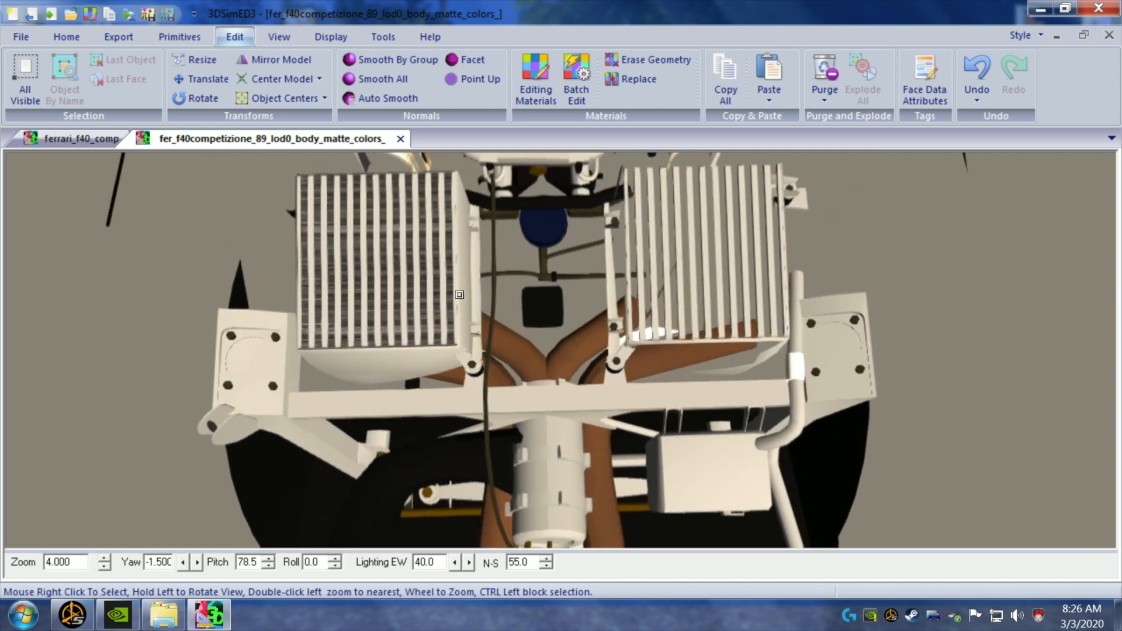
- Delete the inner part of the dark core mesh behind the left intercooler's slats
{"action": "left_click_drag", "start_coordinate": [483, 314], "coordinate": [476, 318]}
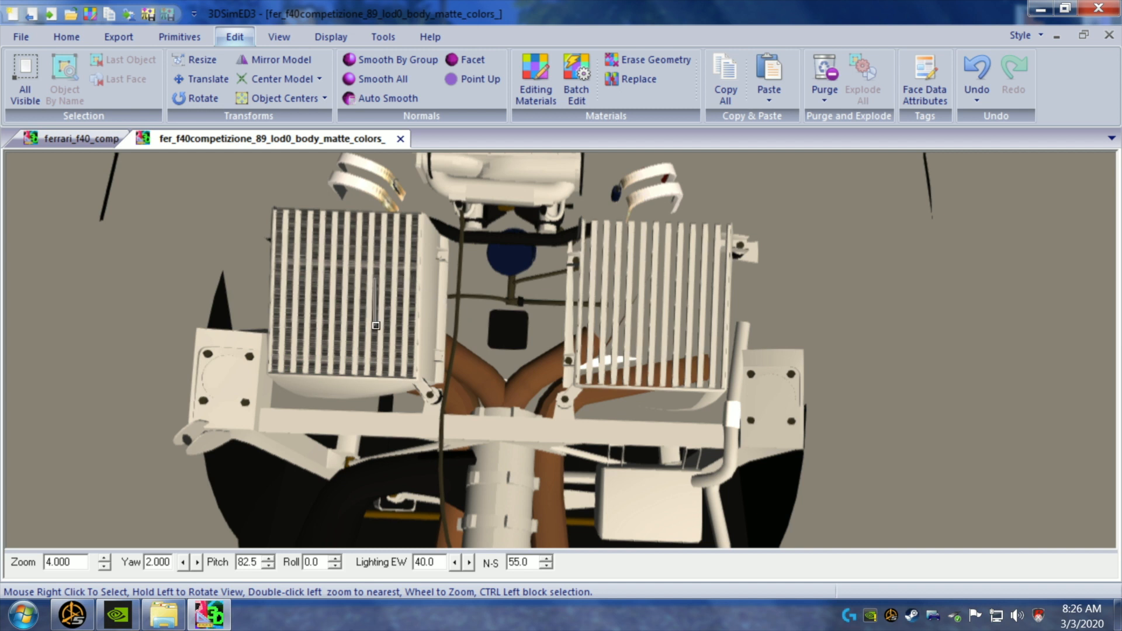
{"action": "right_click", "coordinate": [378, 328]}
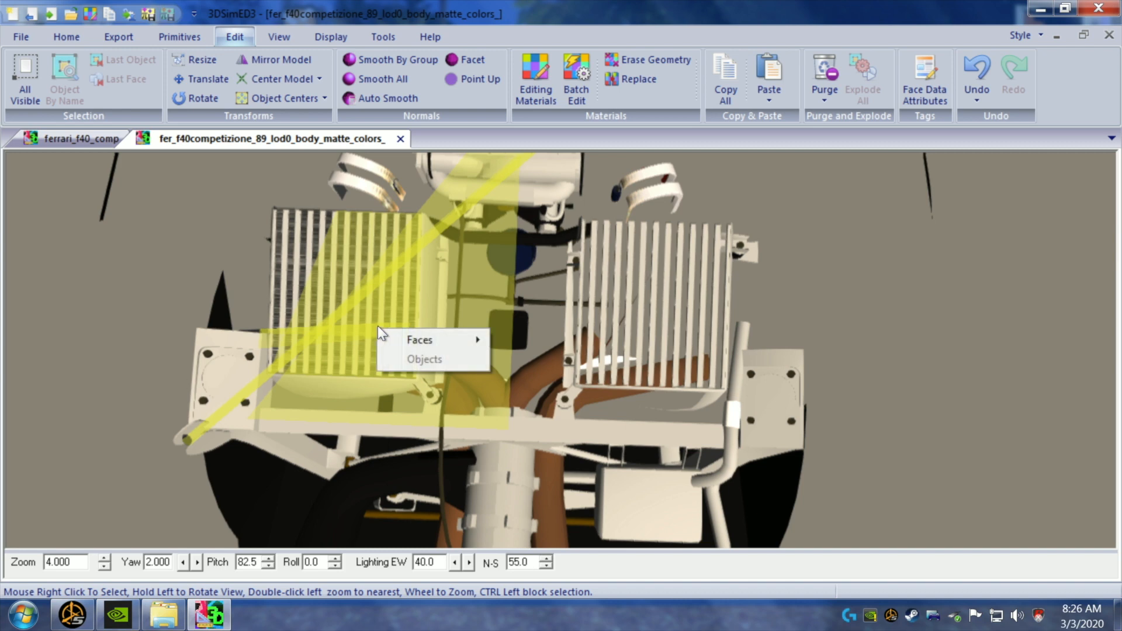
{"action": "mouse_move", "coordinate": [429, 342]}
{"action": "left_click", "coordinate": [518, 357]}
- Delete the remaining dark core mesh along the outer slats of the left intercooler
{"action": "left_click_drag", "start_coordinate": [481, 354], "coordinate": [488, 357]}
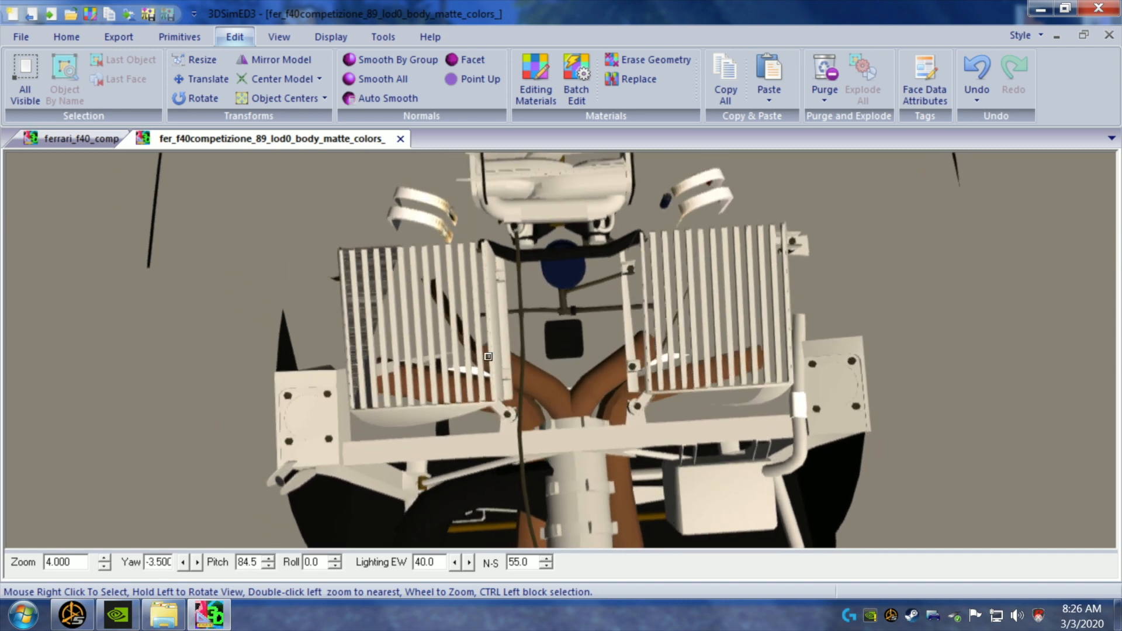
{"action": "right_click", "coordinate": [359, 286]}
{"action": "left_click", "coordinate": [251, 227]}
{"action": "left_click_drag", "start_coordinate": [400, 302], "coordinate": [390, 298]}
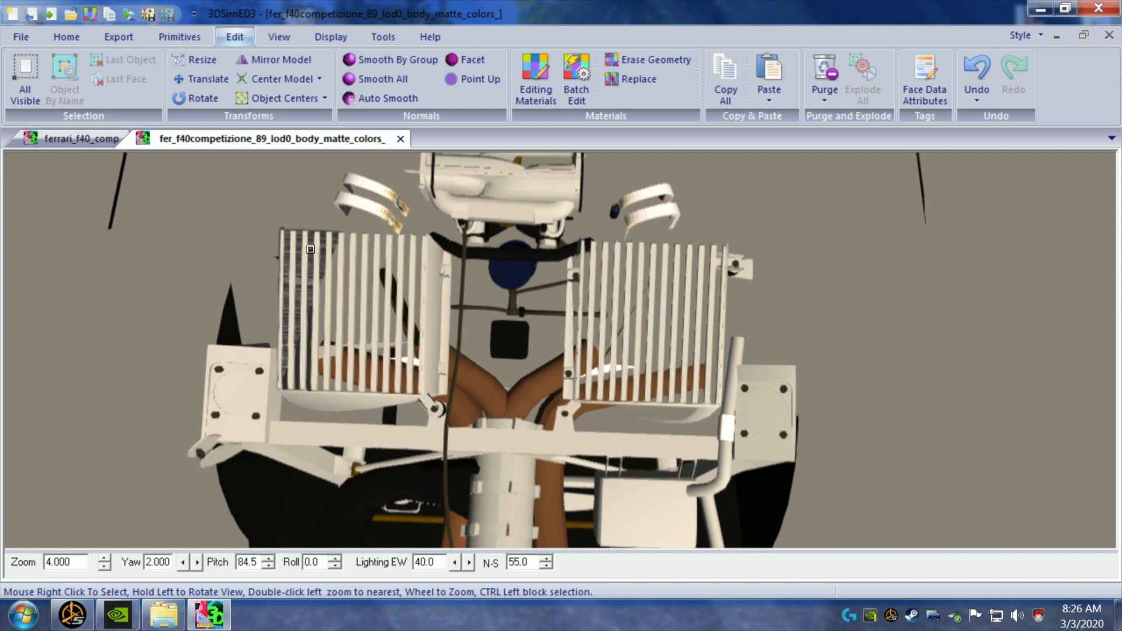
{"action": "right_click", "coordinate": [313, 276]}
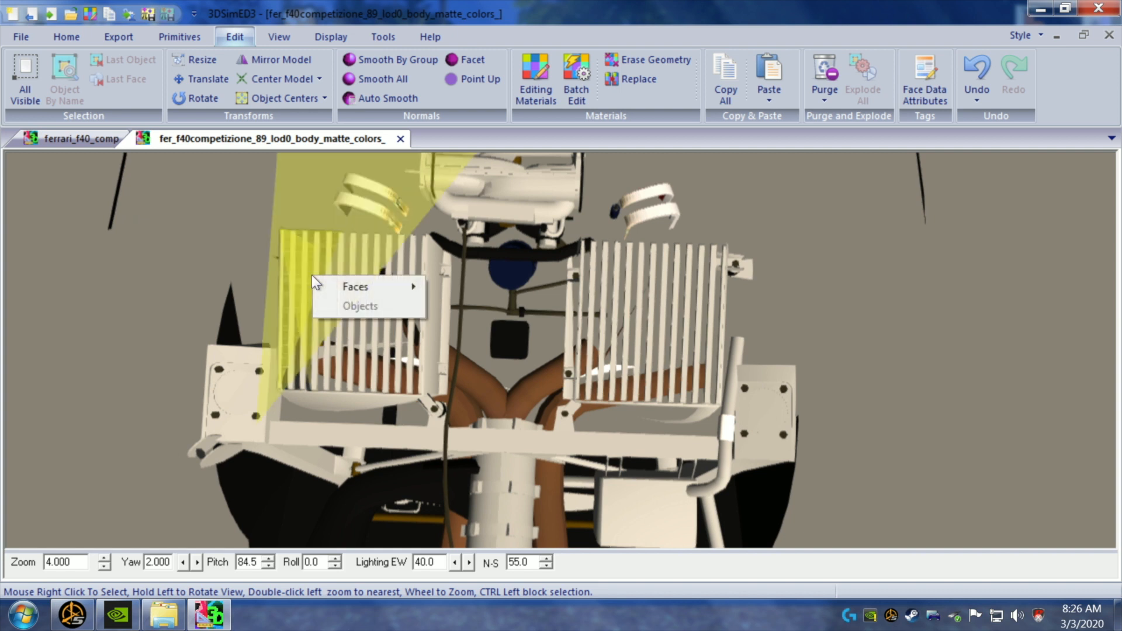
{"action": "mouse_move", "coordinate": [354, 286]}
{"action": "left_click", "coordinate": [436, 305]}
- Delete the small dark fragment and the leftover faces along the outer side of the left intercooler
{"action": "left_click_drag", "start_coordinate": [363, 300], "coordinate": [386, 298]}
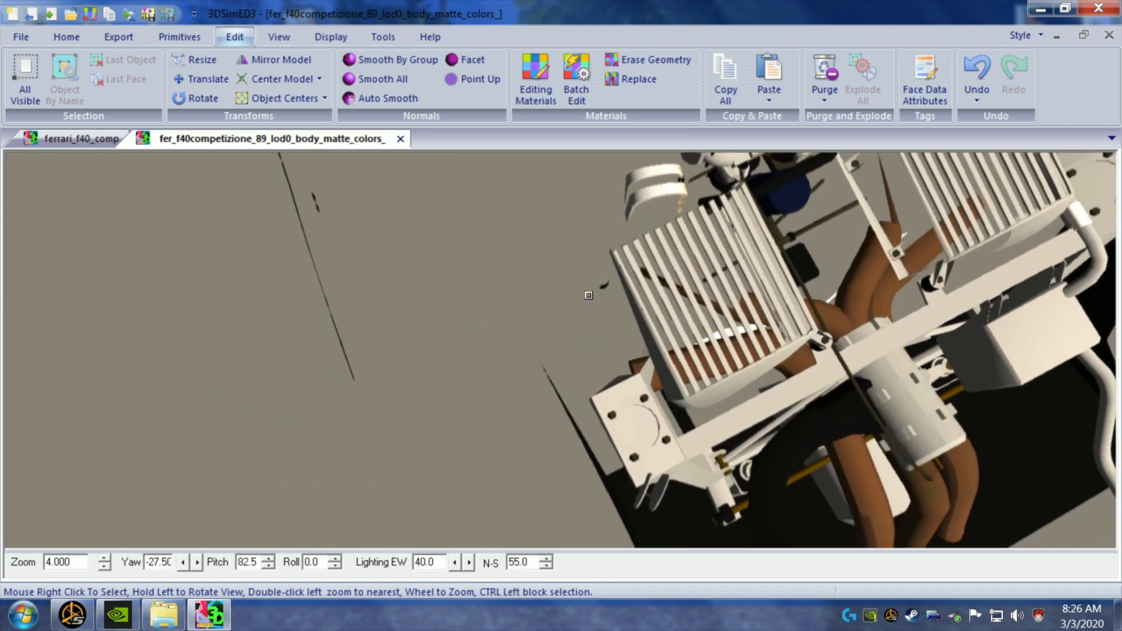
{"action": "right_click", "coordinate": [613, 297]}
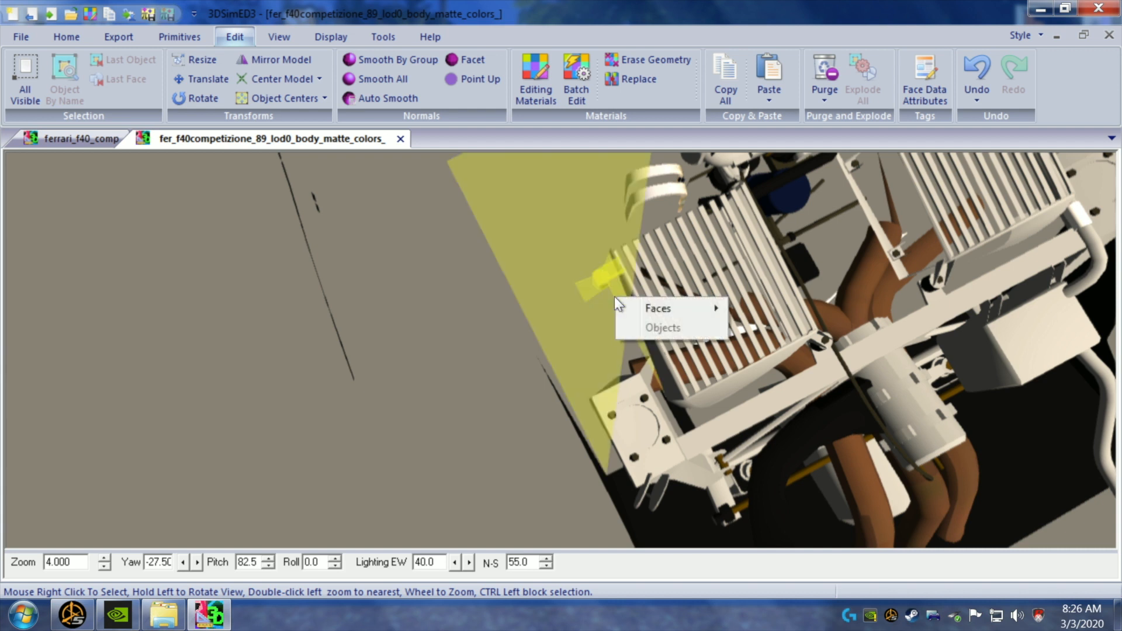
{"action": "mouse_move", "coordinate": [702, 310]}
{"action": "left_click", "coordinate": [756, 329]}
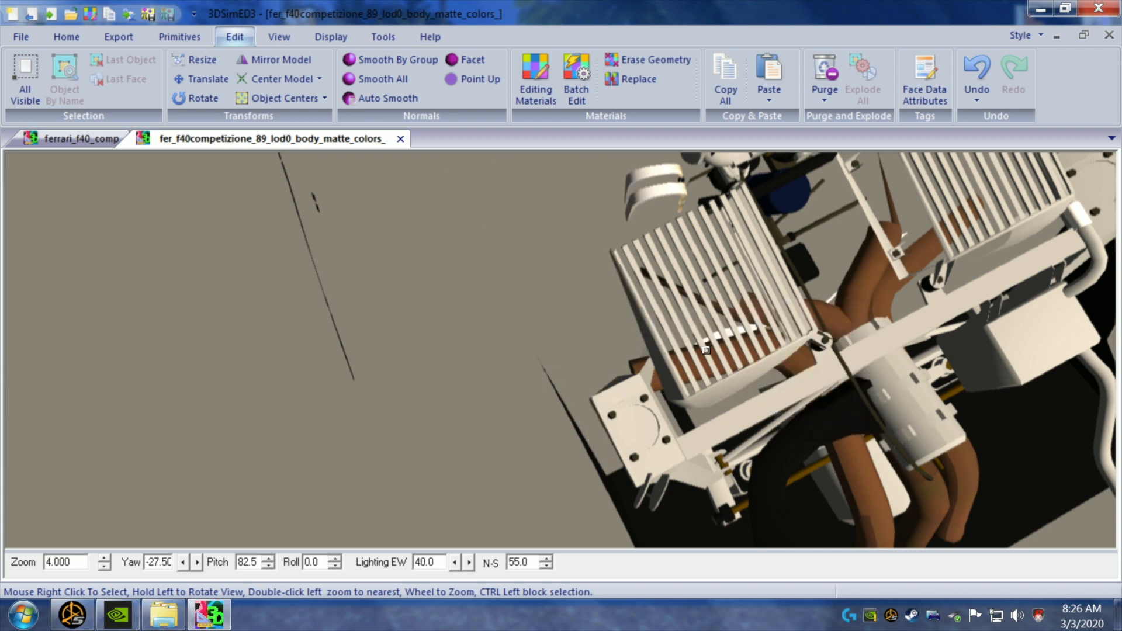
{"action": "right_click", "coordinate": [633, 327]}
{"action": "mouse_move", "coordinate": [741, 344]}
{"action": "left_click", "coordinate": [778, 358]}
- Delete the pale curved underside faces below the right intercooler, just above the crossbar
{"action": "left_click_drag", "start_coordinate": [748, 354], "coordinate": [721, 356]}
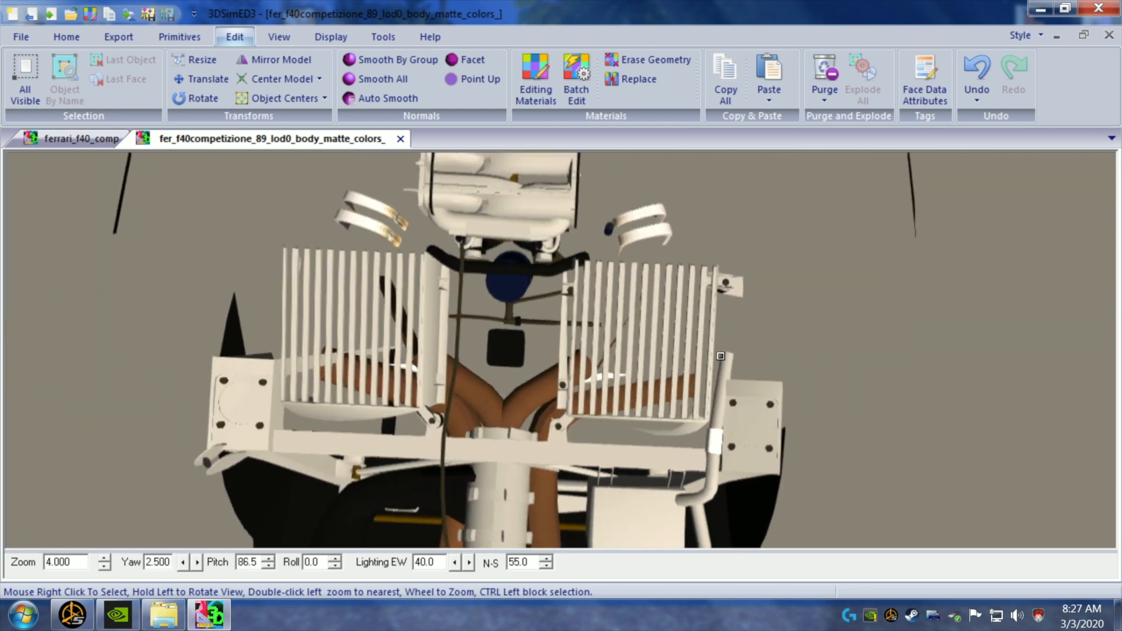
{"action": "scroll", "coordinate": [724, 353], "scroll_direction": "down", "scroll_amount": 2}
{"action": "left_click_drag", "start_coordinate": [582, 393], "coordinate": [596, 362]}
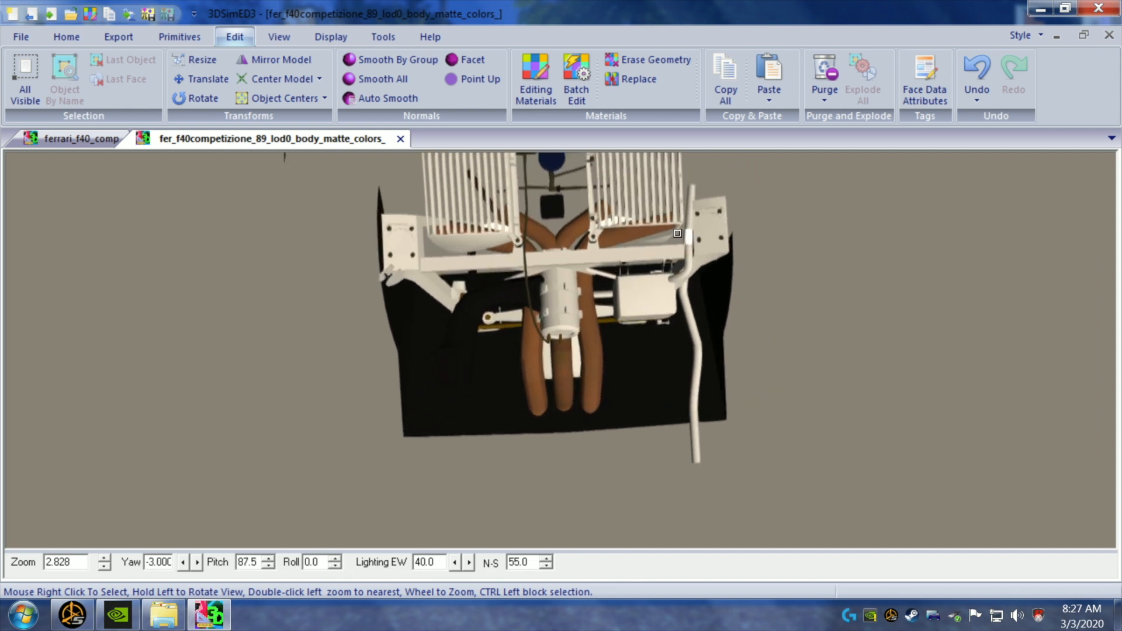
{"action": "right_click", "coordinate": [662, 240]}
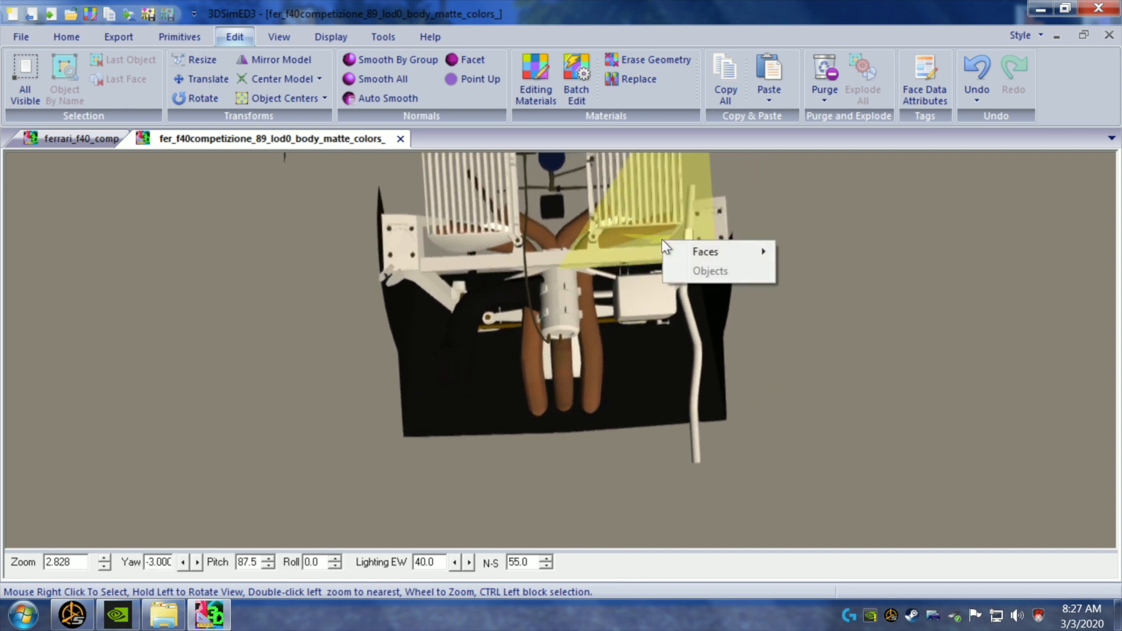
{"action": "mouse_move", "coordinate": [763, 248]}
{"action": "left_click", "coordinate": [813, 273]}
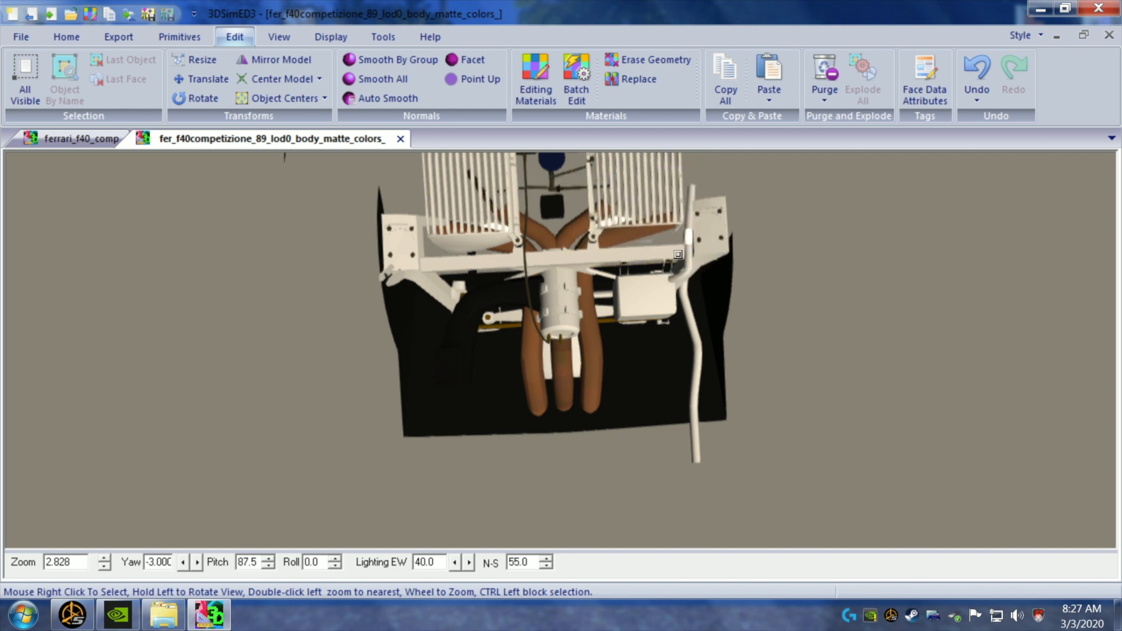
- Delete the thin leftover underside faces in the gap between the right intercooler and the crossbar
{"action": "left_click_drag", "start_coordinate": [678, 255], "coordinate": [683, 268]}
{"action": "scroll", "coordinate": [683, 268], "scroll_direction": "up", "scroll_amount": 2}
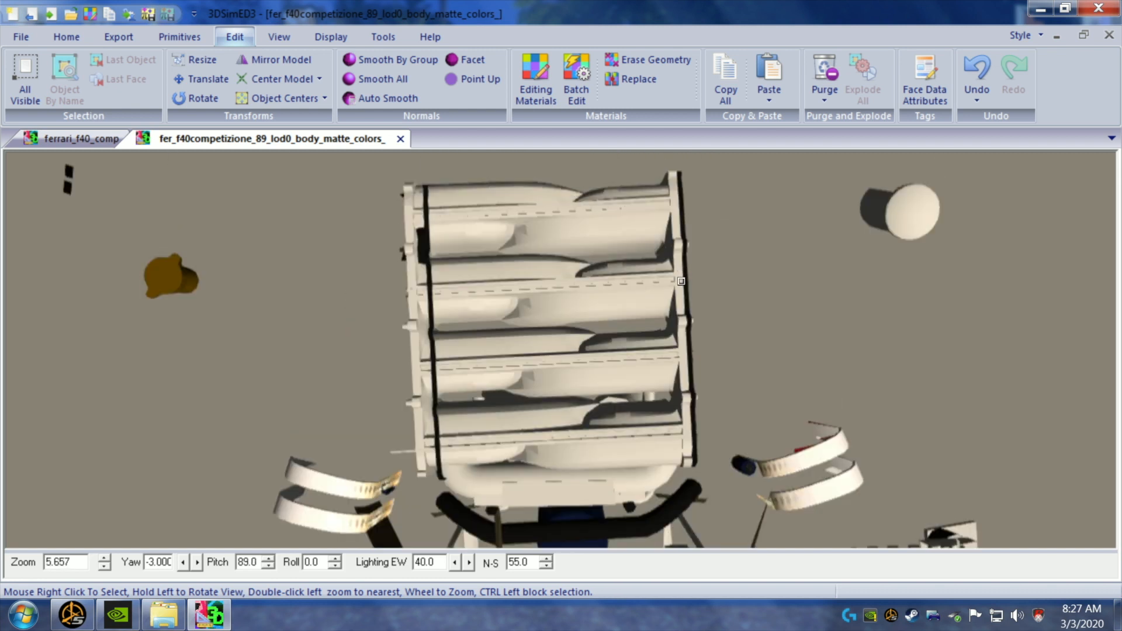
{"action": "key", "text": "Down"}
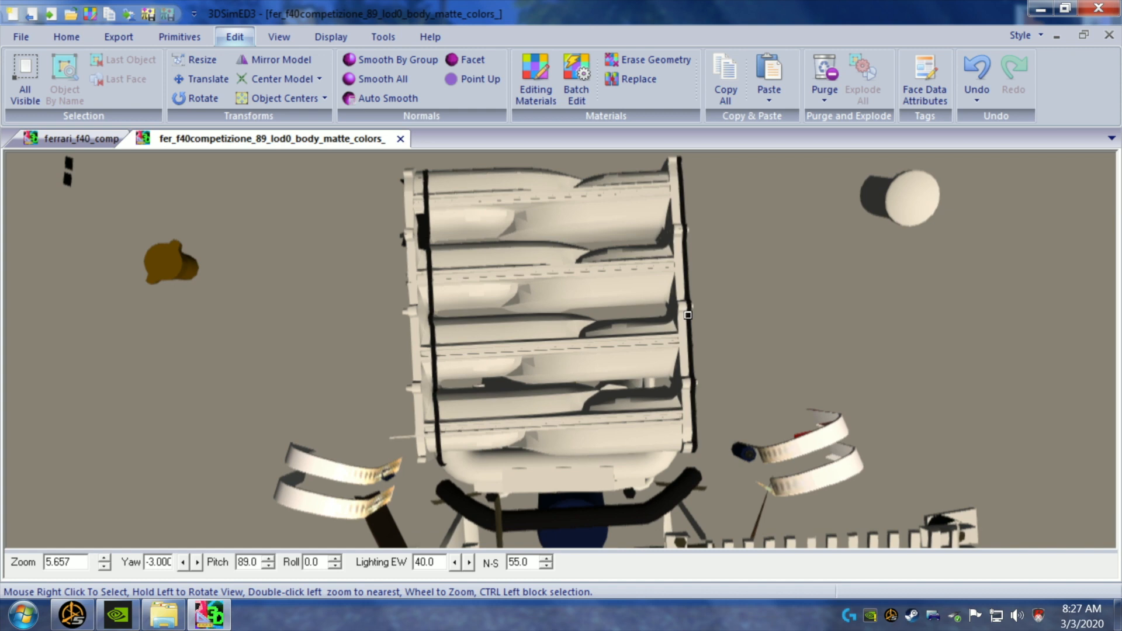
{"action": "key", "text": "Down"}
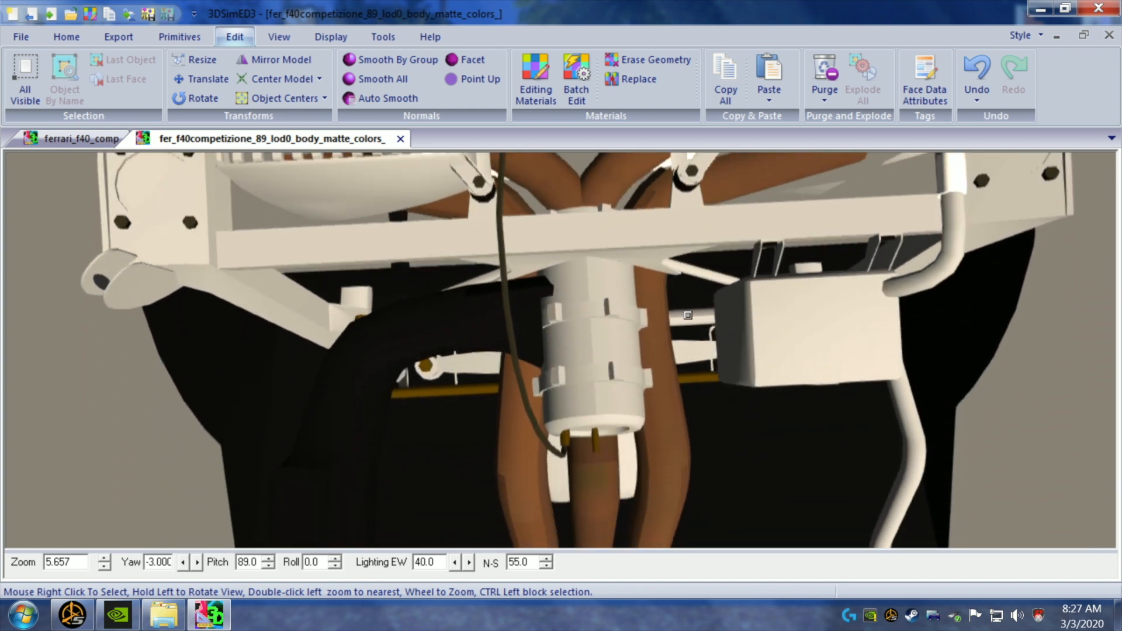
{"action": "left_click_drag", "start_coordinate": [769, 293], "coordinate": [789, 293]}
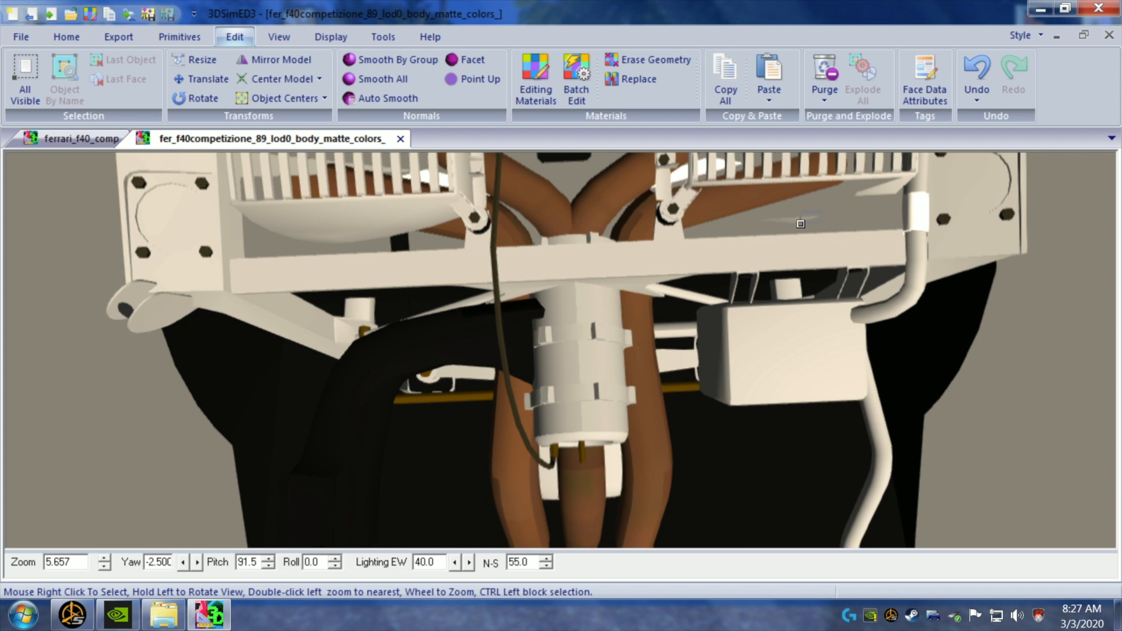
{"action": "right_click", "coordinate": [774, 229]}
{"action": "mouse_move", "coordinate": [845, 236]}
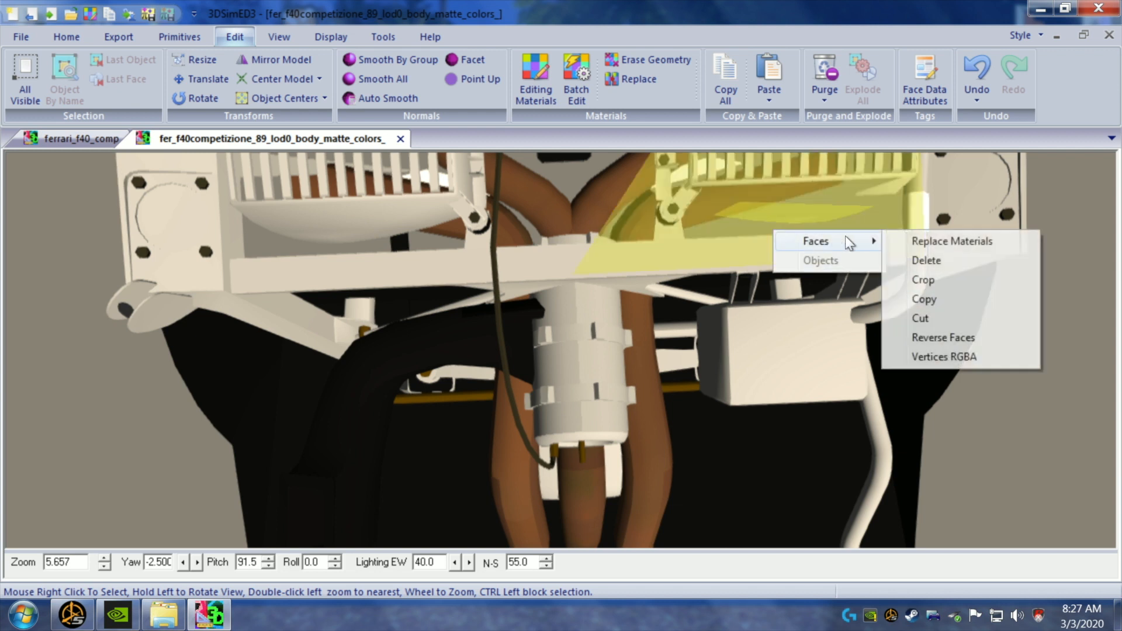
{"action": "left_click", "coordinate": [916, 258]}
- Delete the last underside fragment at the right intercooler's outer corner, beside the white pipe
{"action": "left_click_drag", "start_coordinate": [885, 210], "coordinate": [880, 211]}
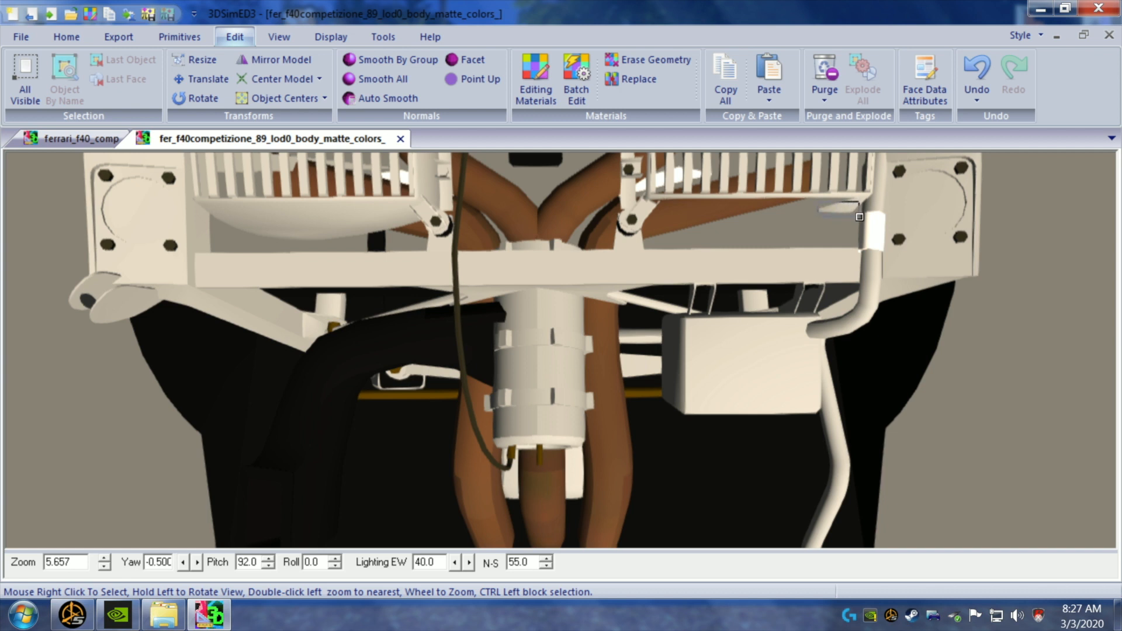
{"action": "right_click", "coordinate": [858, 220]}
{"action": "mouse_move", "coordinate": [924, 230]}
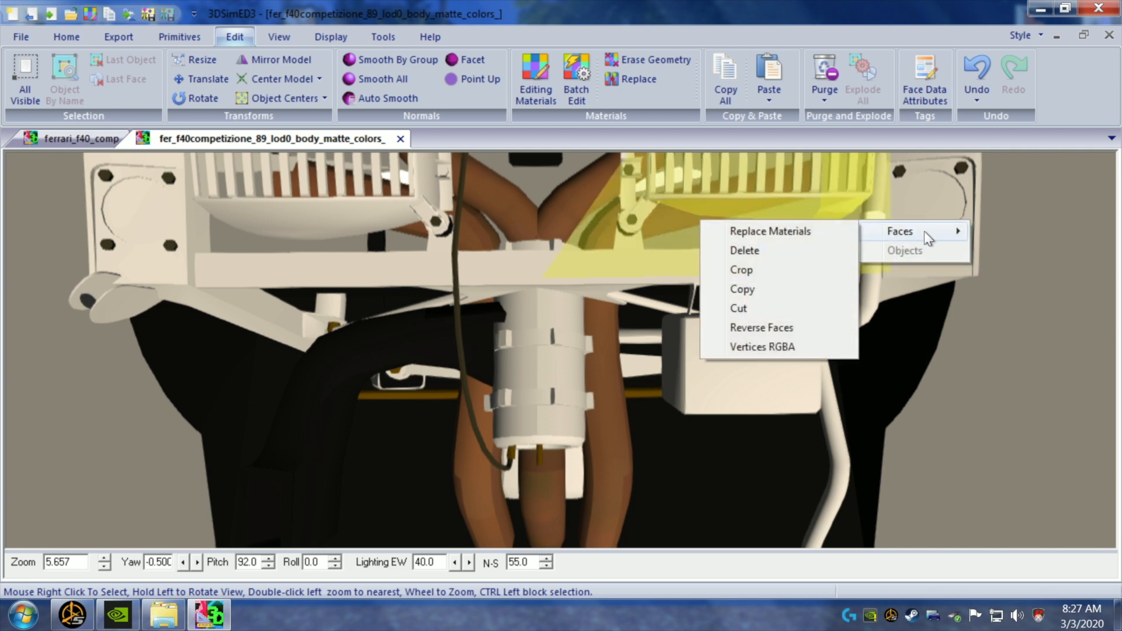
{"action": "left_click", "coordinate": [818, 254]}
- Delete the round centre and the upper plate faces of the bolted mounting bracket beside the right intercooler
{"action": "left_click_drag", "start_coordinate": [811, 243], "coordinate": [813, 283]}
{"action": "mouse_move", "coordinate": [855, 294]}
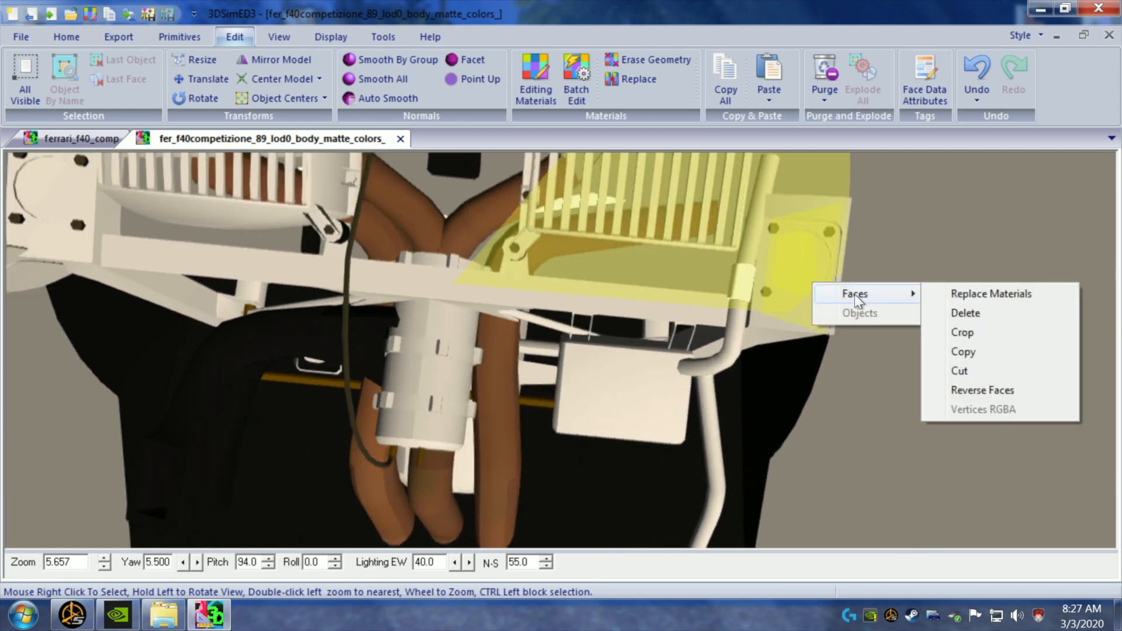
{"action": "left_click", "coordinate": [944, 309]}
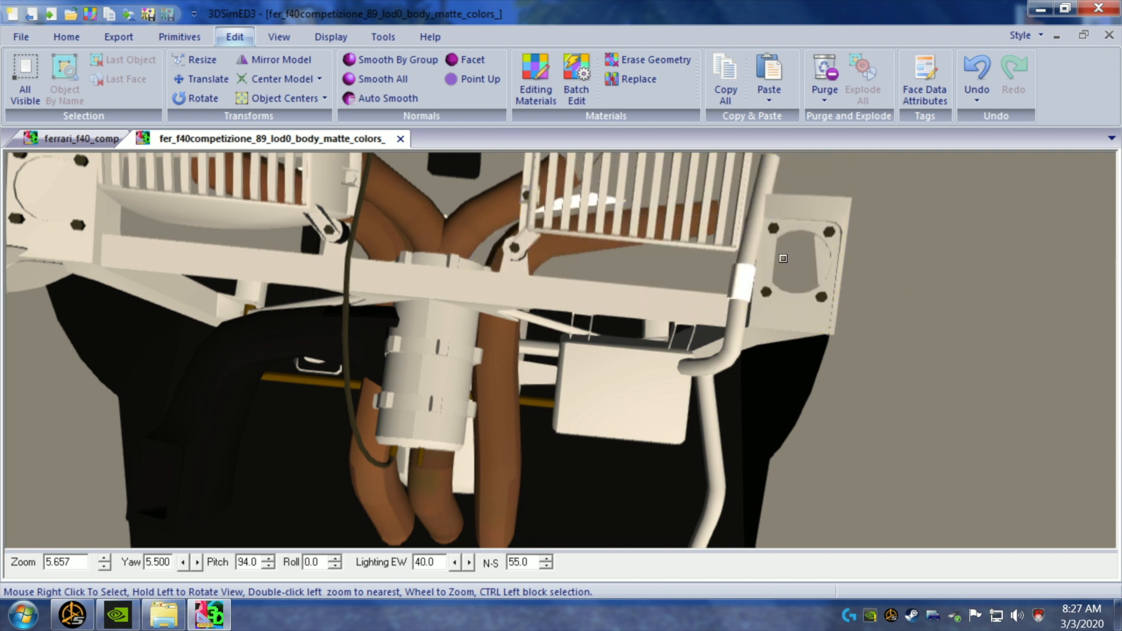
{"action": "left_click_drag", "start_coordinate": [792, 197], "coordinate": [818, 251], "text": "ctrl"}
{"action": "mouse_move", "coordinate": [850, 261]}
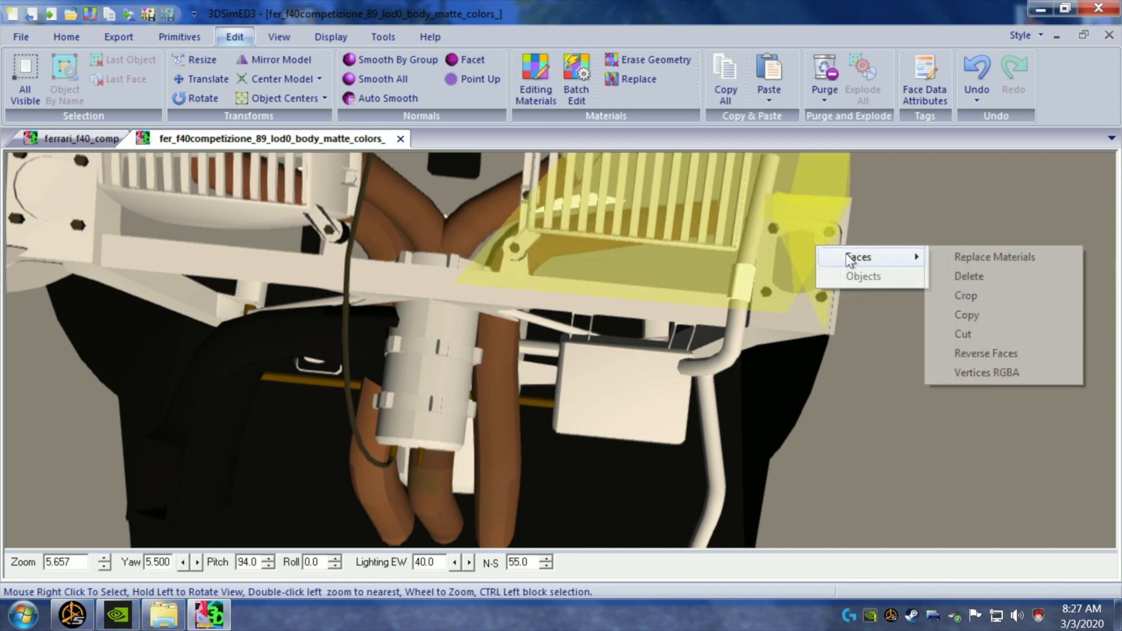
{"action": "left_click", "coordinate": [959, 276]}
- Delete the outer plate and edge faces of the right mounting bracket around its bolts
{"action": "left_click_drag", "start_coordinate": [818, 248], "coordinate": [857, 286], "text": "ctrl"}
{"action": "mouse_move", "coordinate": [934, 303]}
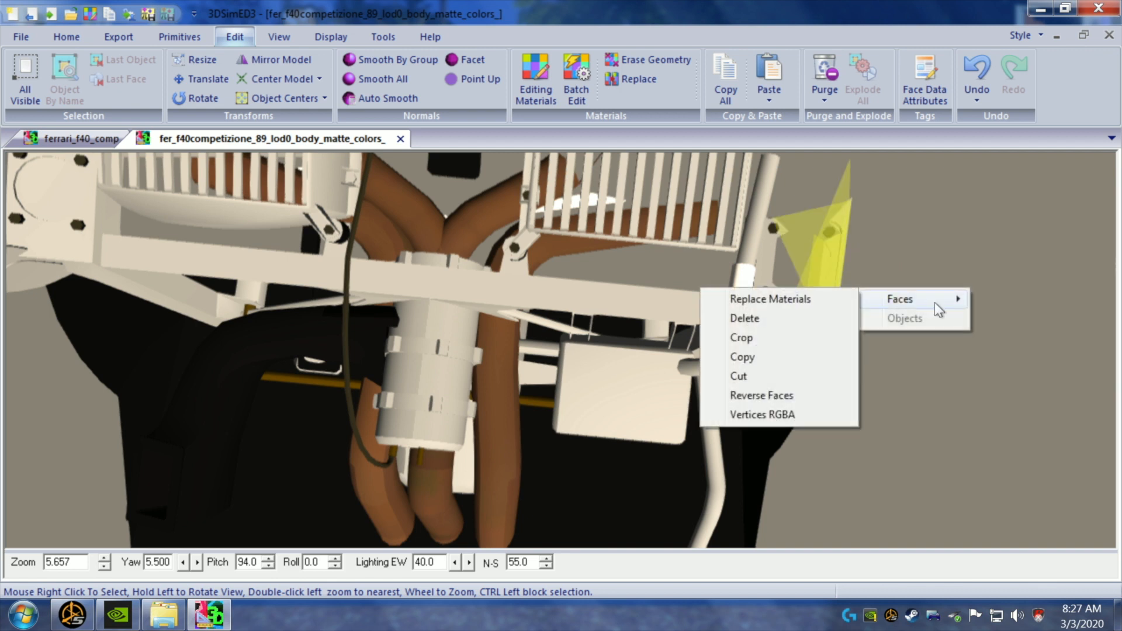
{"action": "left_click", "coordinate": [817, 318]}
{"action": "left_click_drag", "start_coordinate": [860, 178], "coordinate": [839, 251], "text": "ctrl"}
{"action": "mouse_move", "coordinate": [885, 262]}
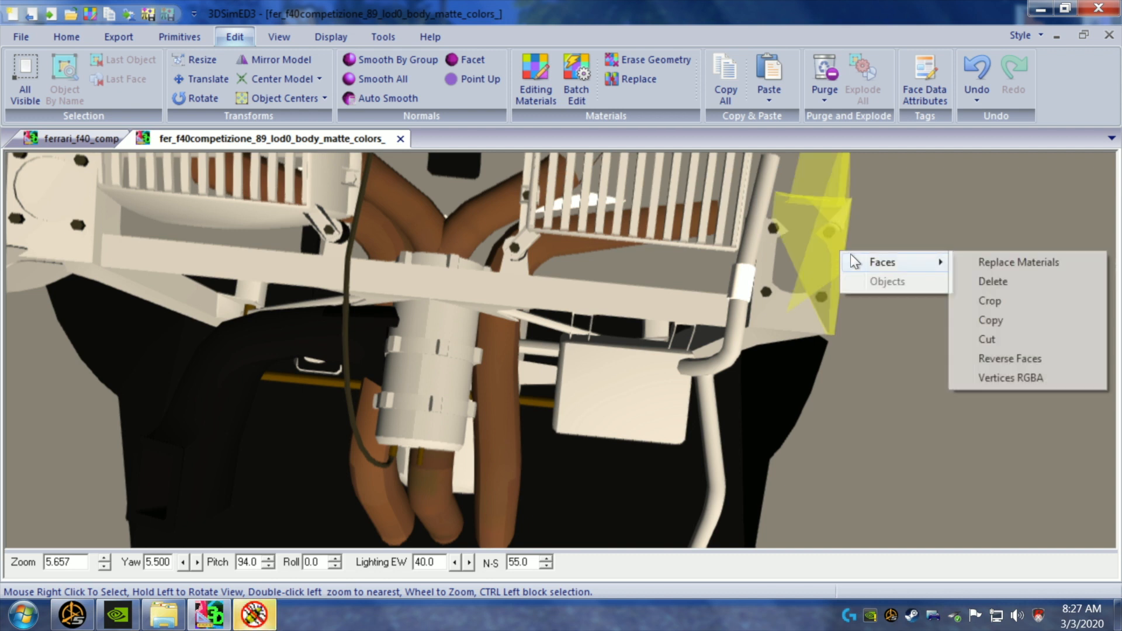
{"action": "left_click", "coordinate": [998, 280]}
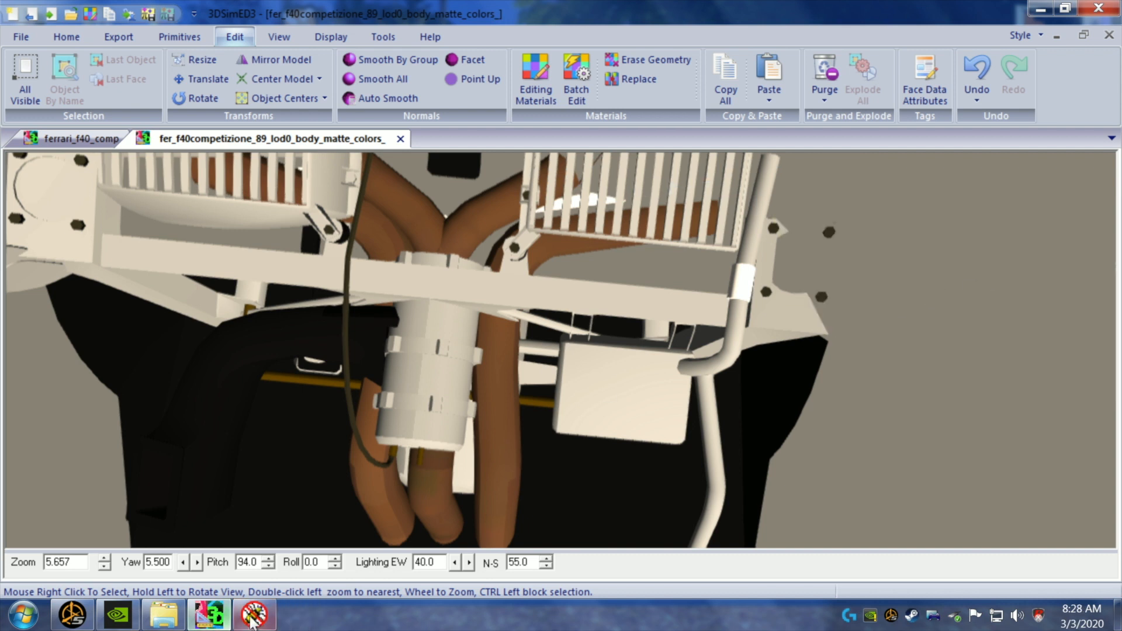
- Try to delete the lower triangular faces of the right mounting bracket where it meets the black base plate
{"action": "mouse_move", "coordinate": [253, 619]}
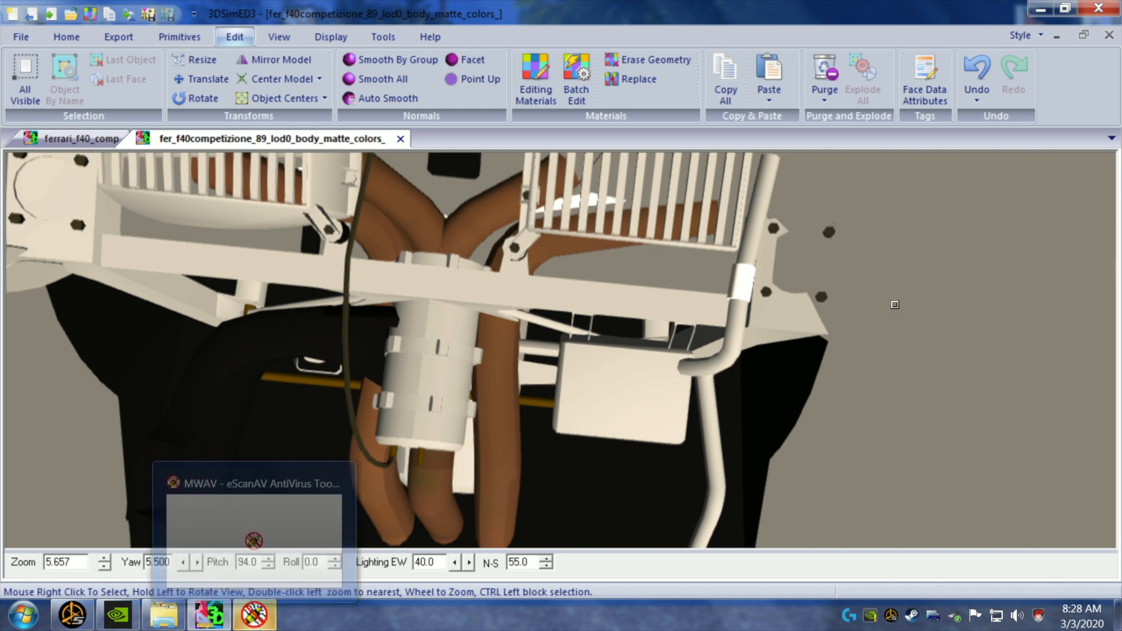
{"action": "left_click_drag", "start_coordinate": [890, 347], "coordinate": [671, 341]}
{"action": "mouse_move", "coordinate": [737, 352]}
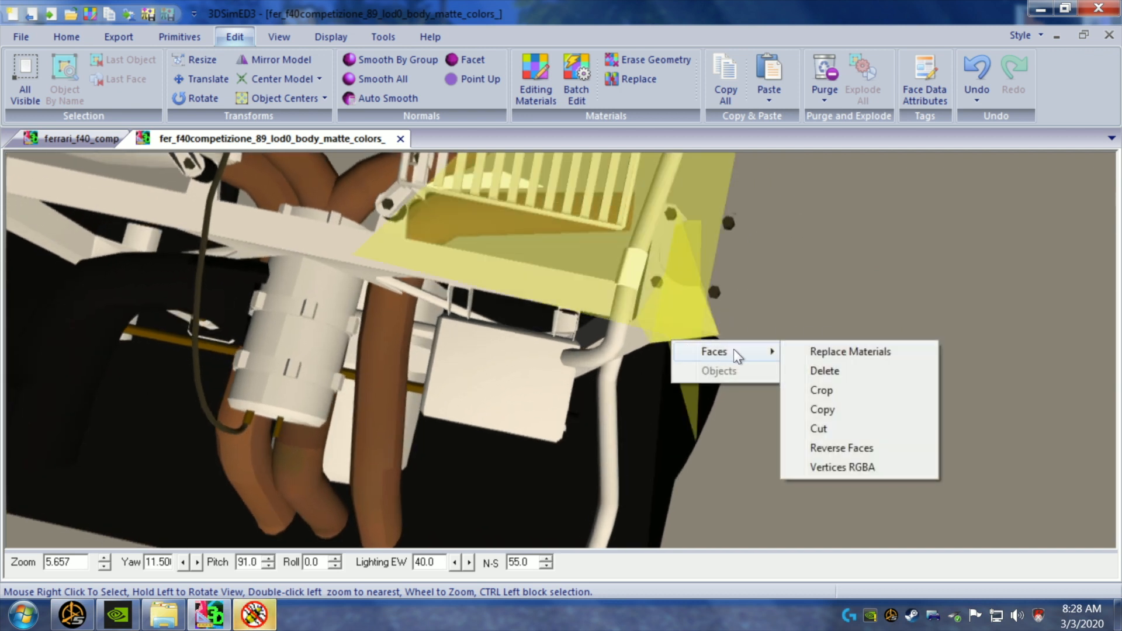
{"action": "left_click", "coordinate": [818, 372]}
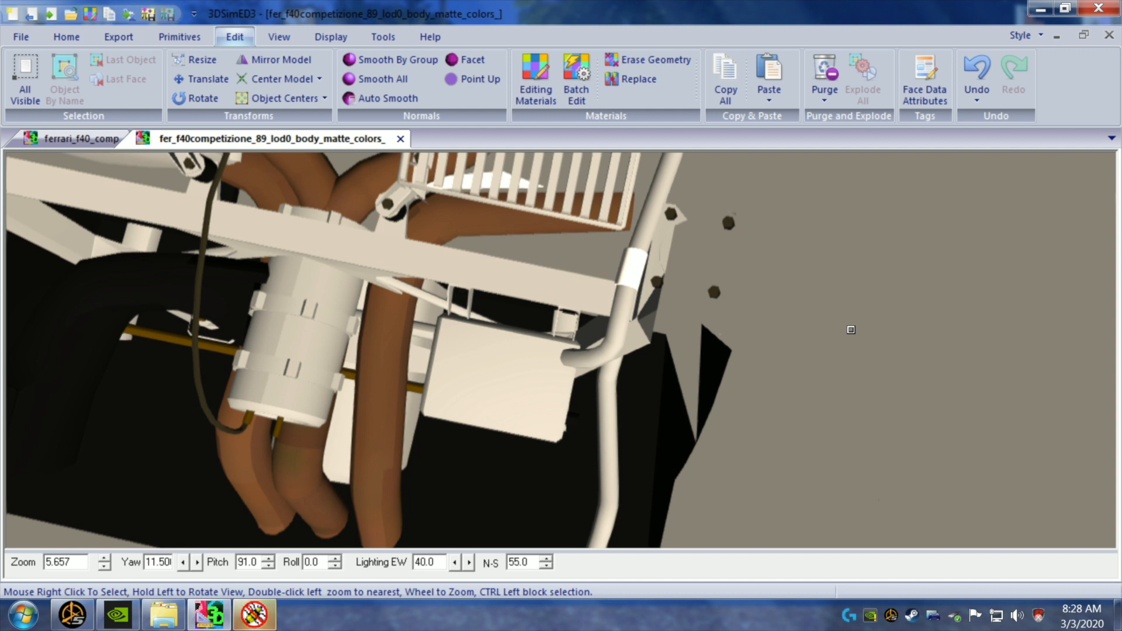
- Examine the whole engine assembly from above and behind, comparing the right bracket and base plate with the left side
{"action": "scroll", "coordinate": [851, 329], "scroll_direction": "down", "scroll_amount": 2}
{"action": "left_click_drag", "start_coordinate": [849, 328], "coordinate": [828, 351]}
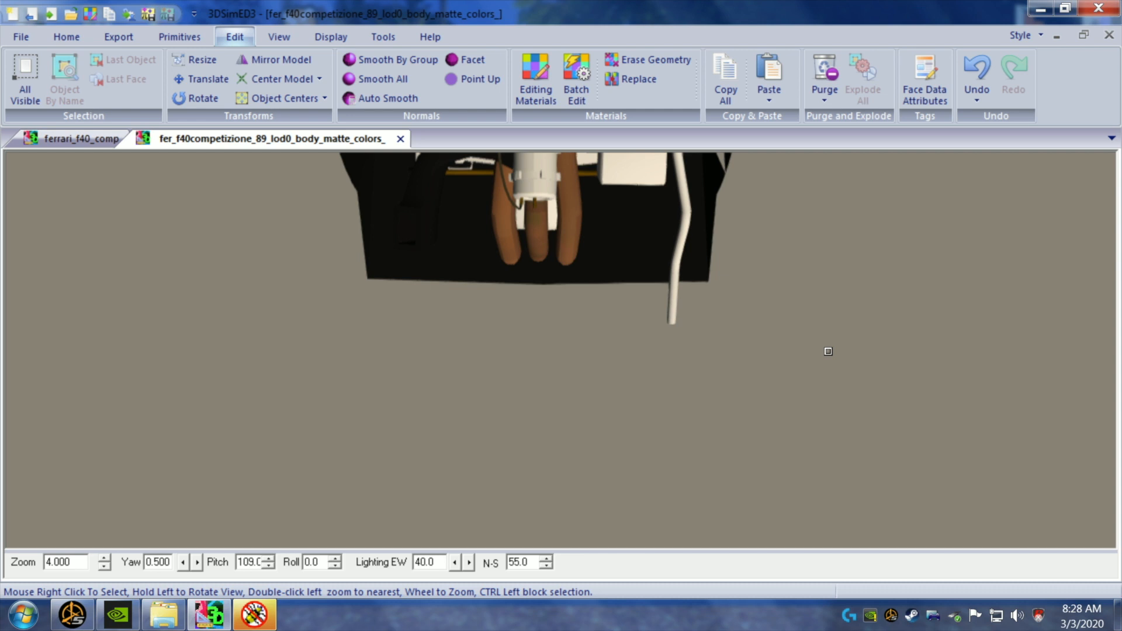
{"action": "key", "text": "Down"}
{"action": "key", "text": "Up"}
{"action": "key", "text": "Up"}
{"action": "key", "text": "Up"}
{"action": "key", "text": "Up"}
{"action": "key", "text": "Up"}
{"action": "key", "text": "Up"}
{"action": "key", "text": "Up"}
{"action": "key", "text": "Up"}
{"action": "key", "text": "Up"}
{"action": "key", "text": "Up"}
{"action": "key", "text": "Up"}
{"action": "key", "text": "Up"}
{"action": "key", "text": "Up"}
{"action": "key", "text": "Up"}
{"action": "key", "text": "Up"}
{"action": "key", "text": "Up"}
{"action": "key", "text": "Up"}
{"action": "key", "text": "Up"}
{"action": "key", "text": "Up"}
{"action": "key", "text": "Up"}
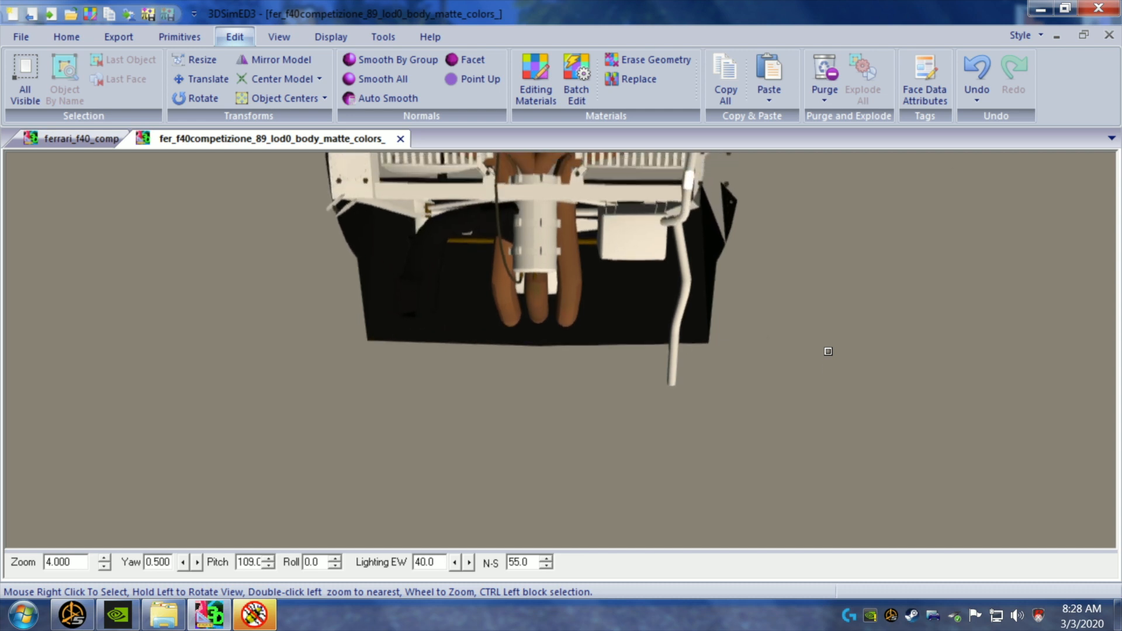
{"action": "left_click_drag", "start_coordinate": [811, 380], "coordinate": [814, 352]}
{"action": "scroll", "coordinate": [814, 352], "scroll_direction": "up", "scroll_amount": 2}
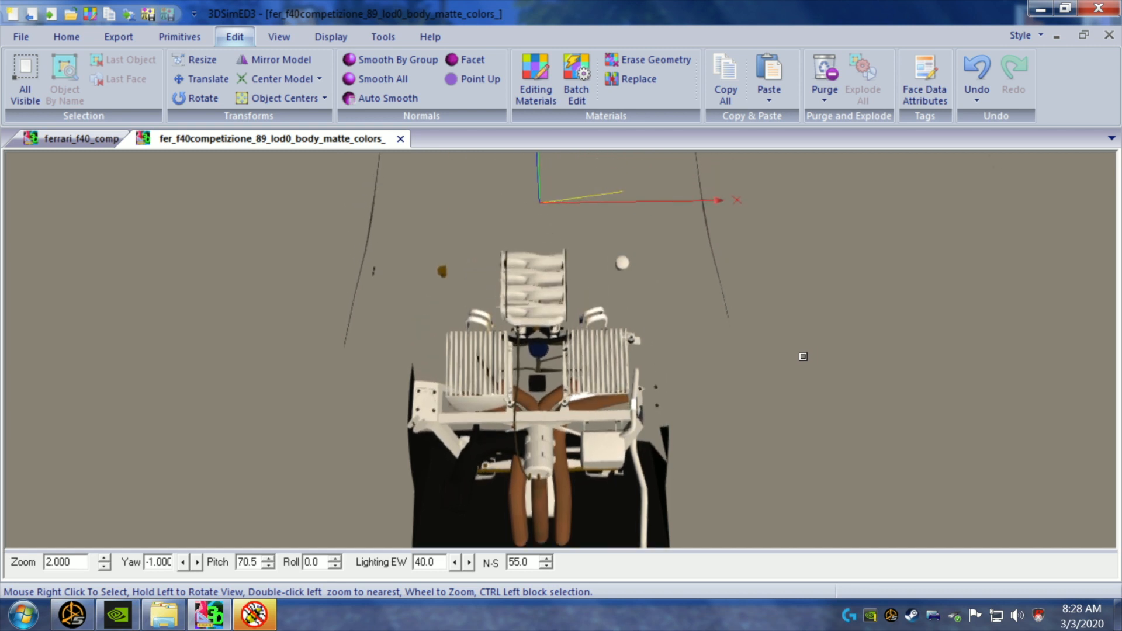
{"action": "left_click_drag", "start_coordinate": [720, 464], "coordinate": [732, 456]}
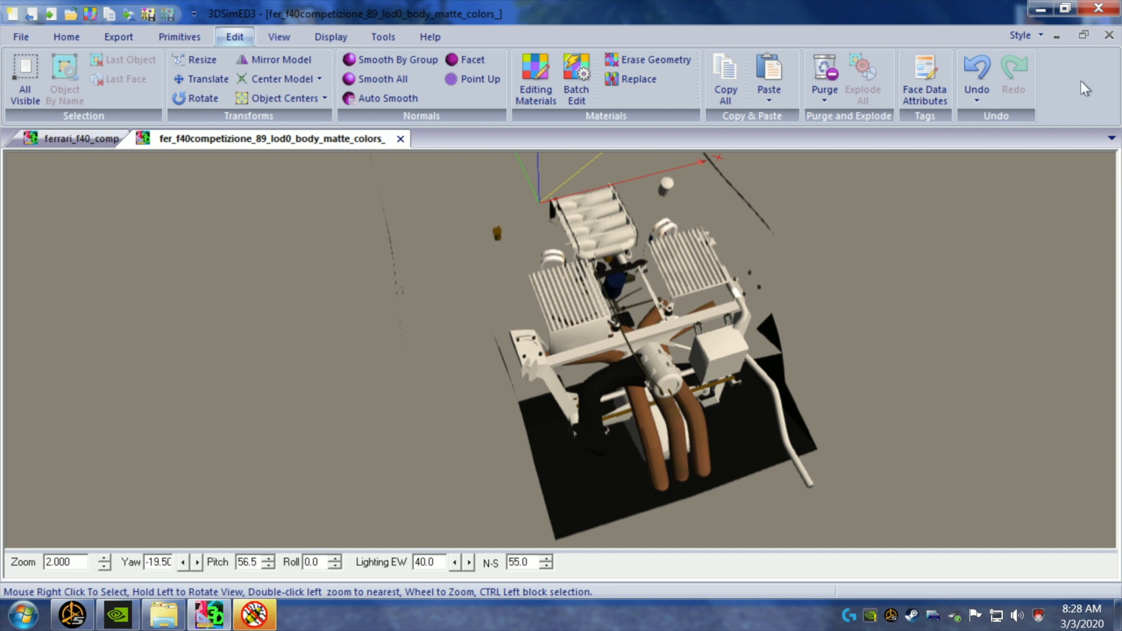
- Undo the last face deletion at the right bracket and base plate, and check the assembly from the rear
{"action": "left_click", "coordinate": [972, 69]}
{"action": "left_click_drag", "start_coordinate": [851, 364], "coordinate": [840, 357]}
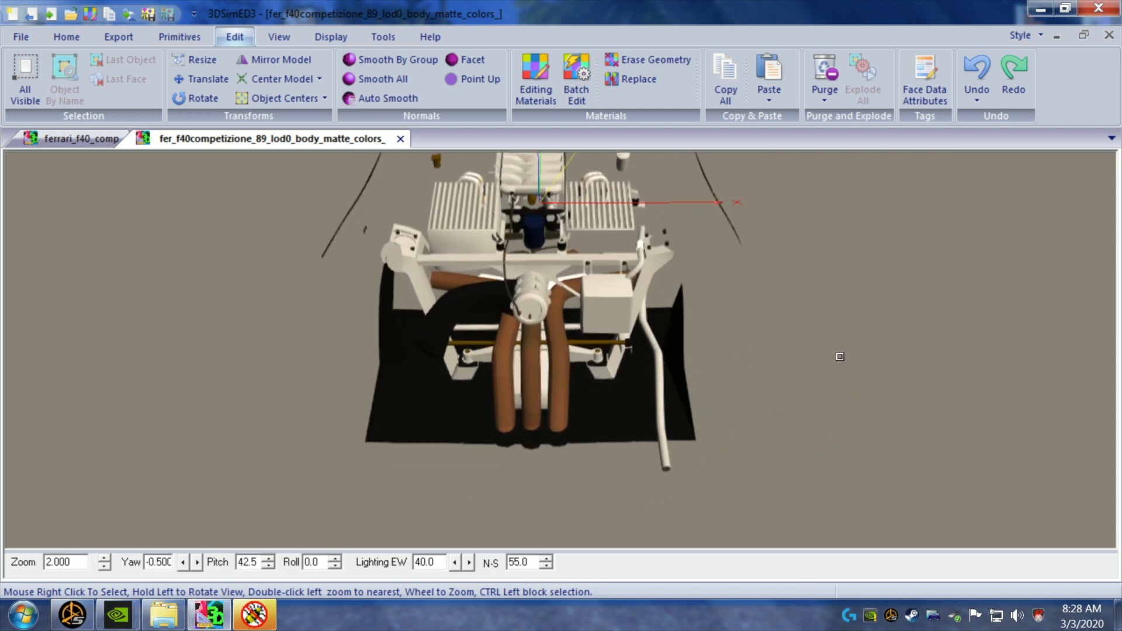
{"action": "left_click_drag", "start_coordinate": [705, 316], "coordinate": [719, 319]}
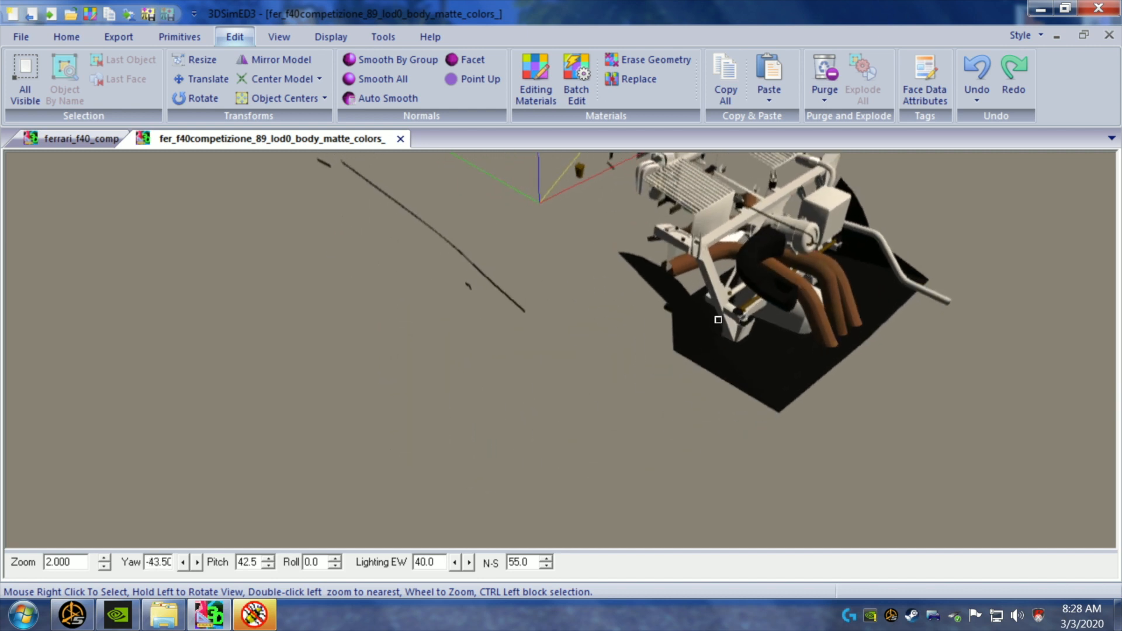
{"action": "mouse_move", "coordinate": [829, 333]}
{"action": "left_mouse_down"}
{"action": "mouse_move", "coordinate": [784, 328]}
{"action": "mouse_move", "coordinate": [827, 330]}
{"action": "left_mouse_up"}
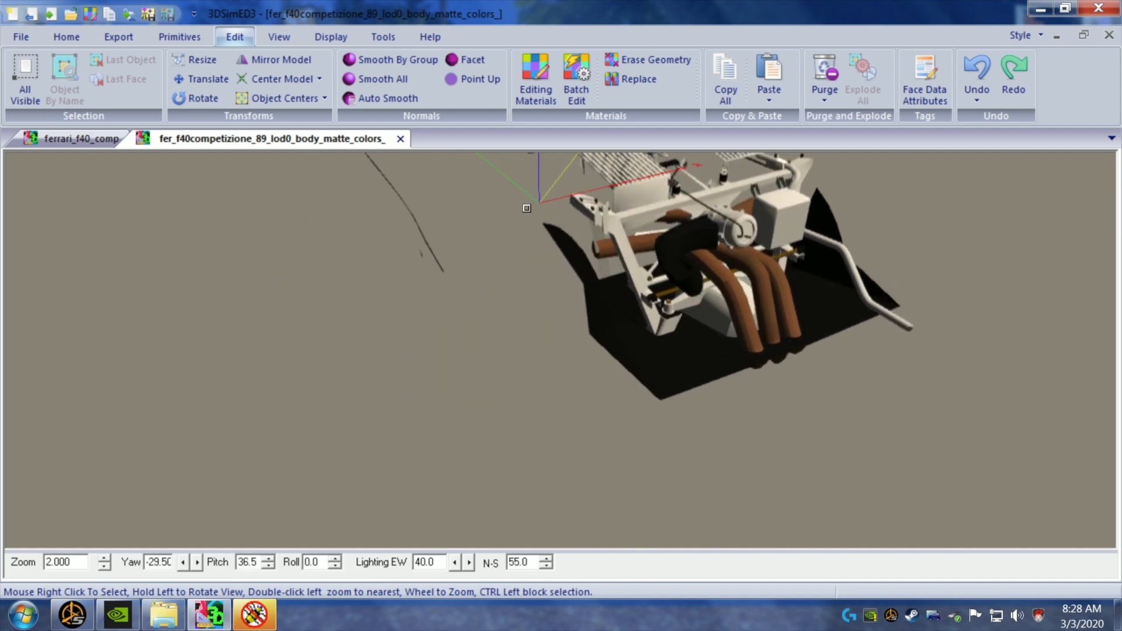
- Delete the curved black panel faces rising from the left edge of the base plate
{"action": "right_click", "coordinate": [582, 289]}
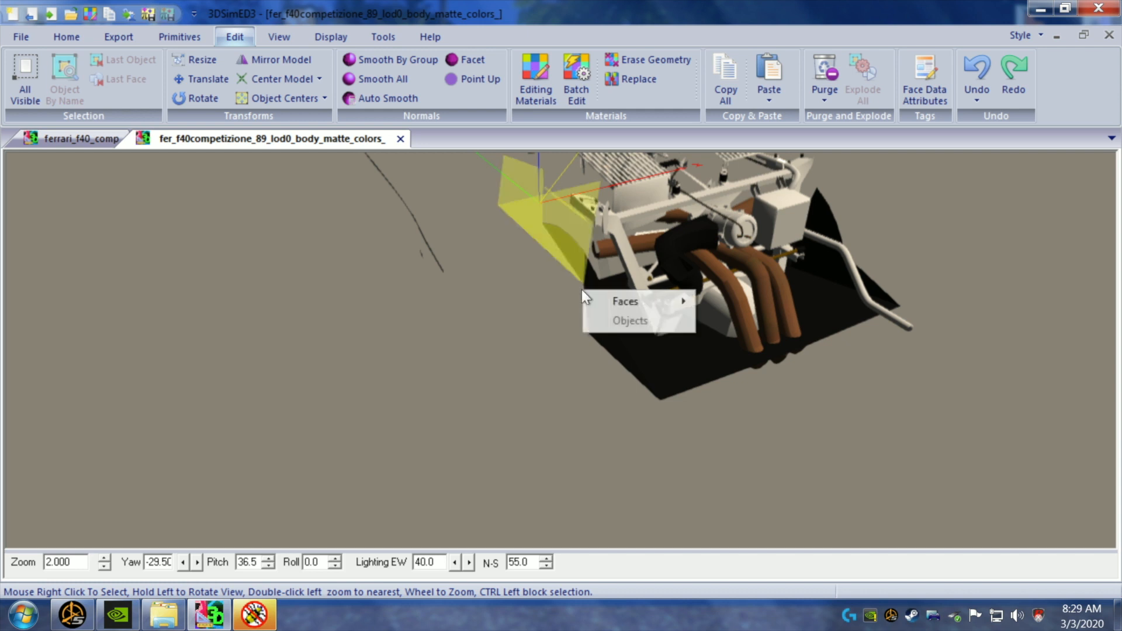
{"action": "mouse_move", "coordinate": [639, 296]}
{"action": "left_click", "coordinate": [777, 325]}
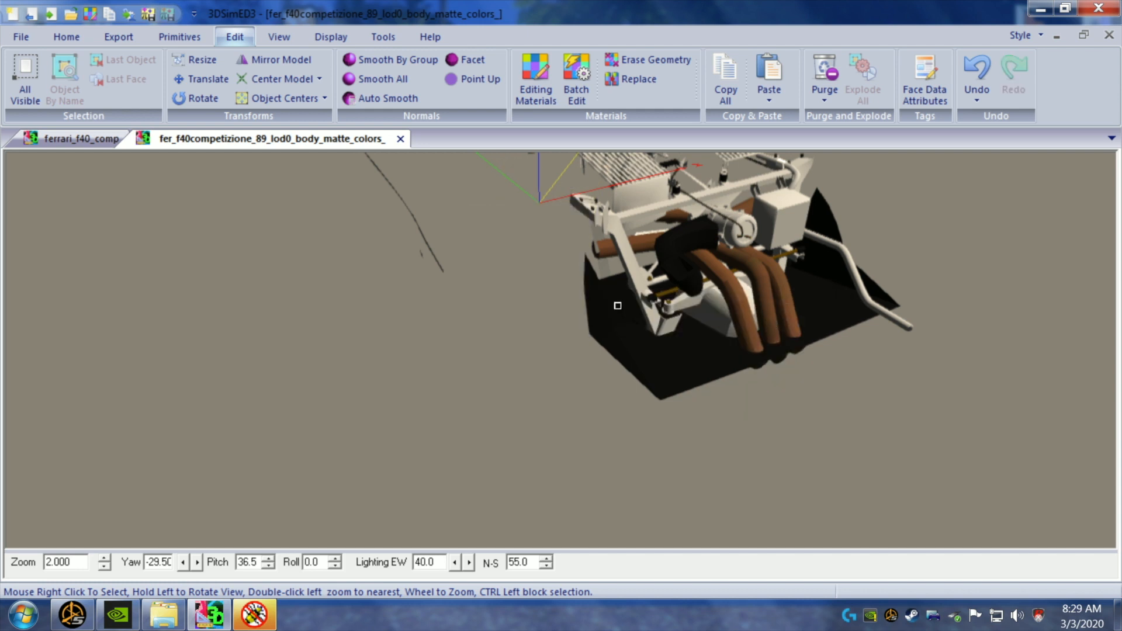
- Delete the flat tab and the light bracket arm faces at the outer rubber mount of the right intercooler
{"action": "left_click_drag", "start_coordinate": [642, 320], "coordinate": [795, 288]}
{"action": "scroll", "coordinate": [814, 275], "scroll_direction": "up", "scroll_amount": 2}
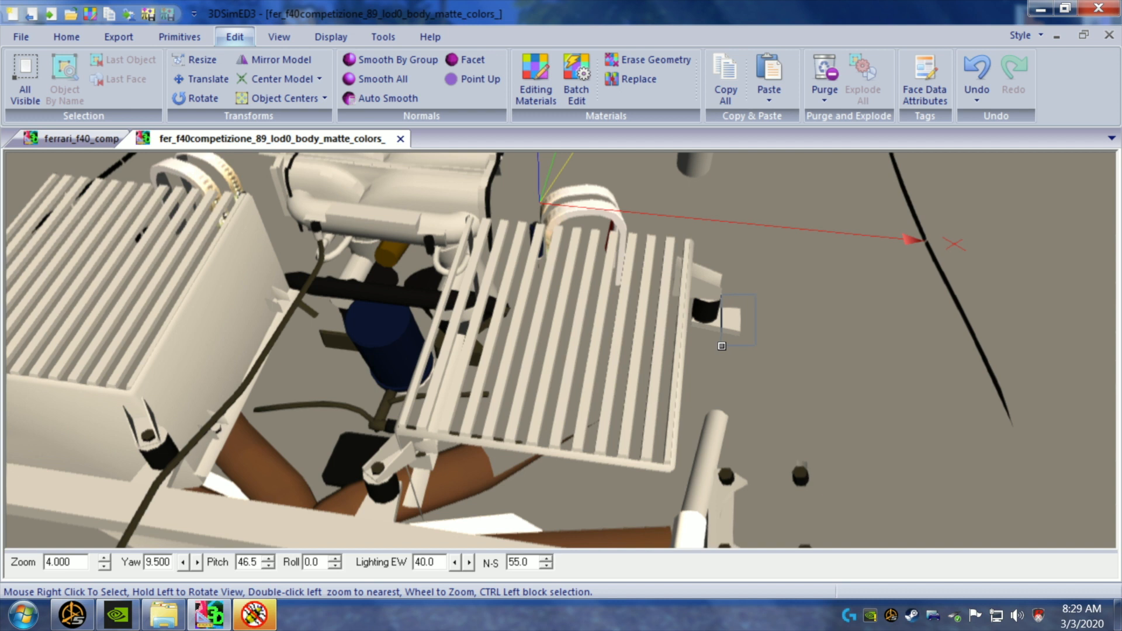
{"action": "right_click", "coordinate": [730, 348]}
{"action": "mouse_move", "coordinate": [807, 358]}
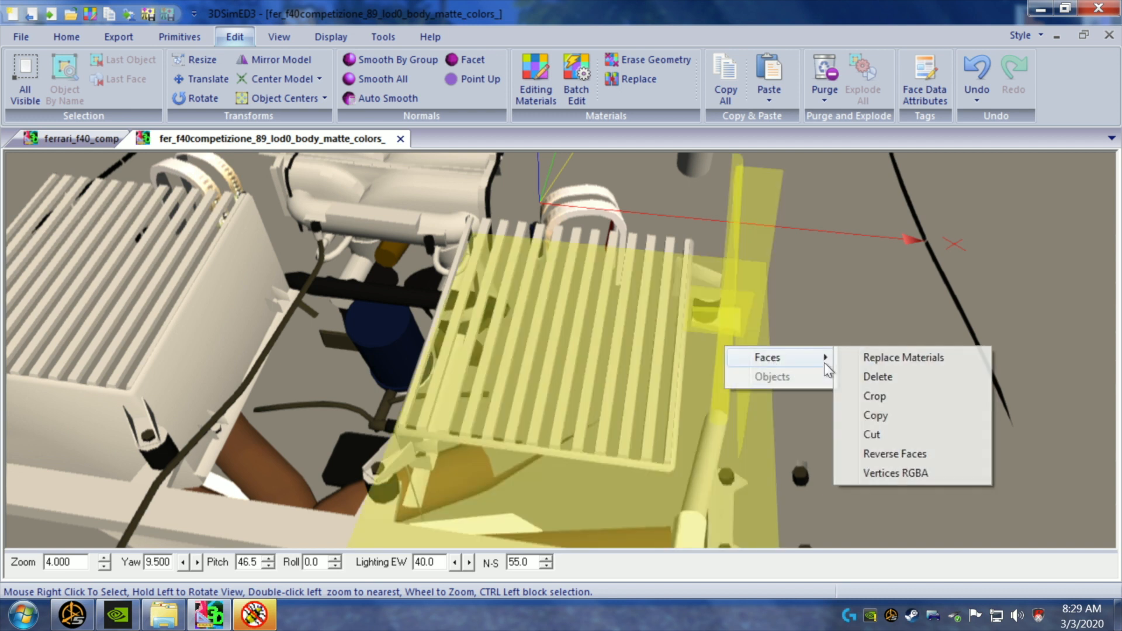
{"action": "left_click", "coordinate": [857, 378]}
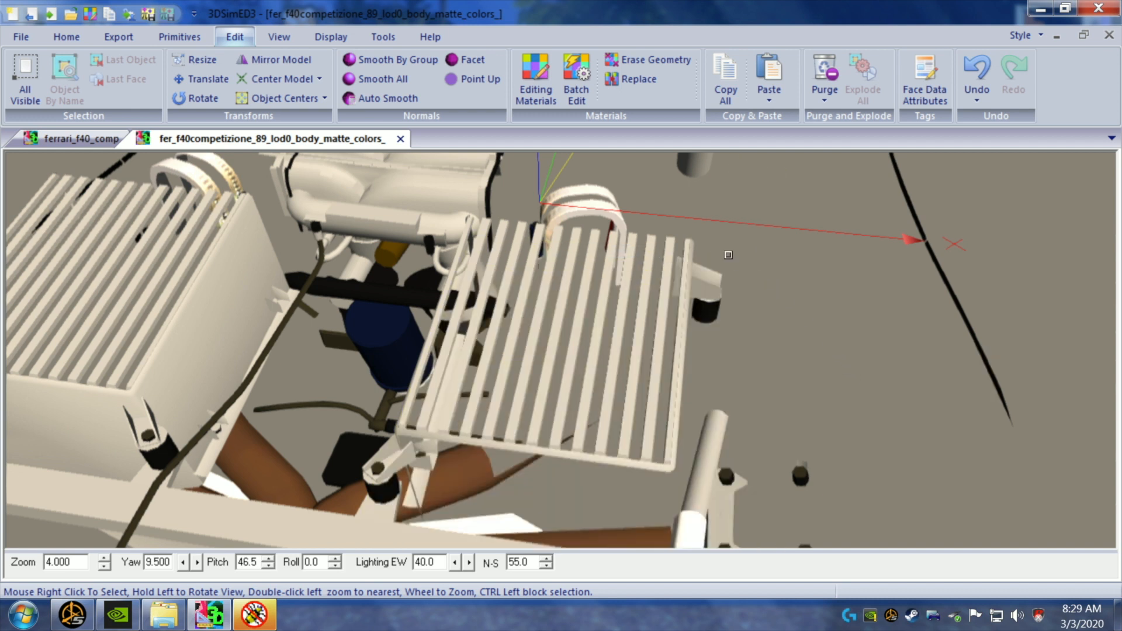
{"action": "right_click", "coordinate": [721, 291]}
{"action": "mouse_move", "coordinate": [758, 301]}
{"action": "left_click", "coordinate": [860, 323]}
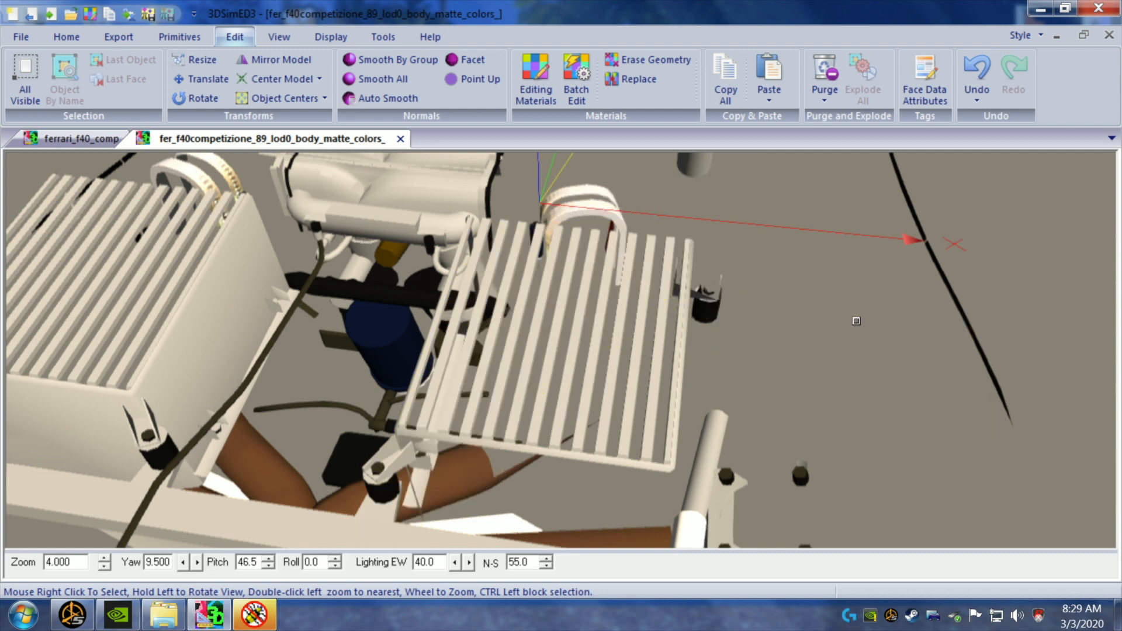
- Delete the thin leftover sliver and the dark triangular bracket faces beside the right intercooler's outer rubber mount
{"action": "left_click_drag", "start_coordinate": [838, 330], "coordinate": [822, 321]}
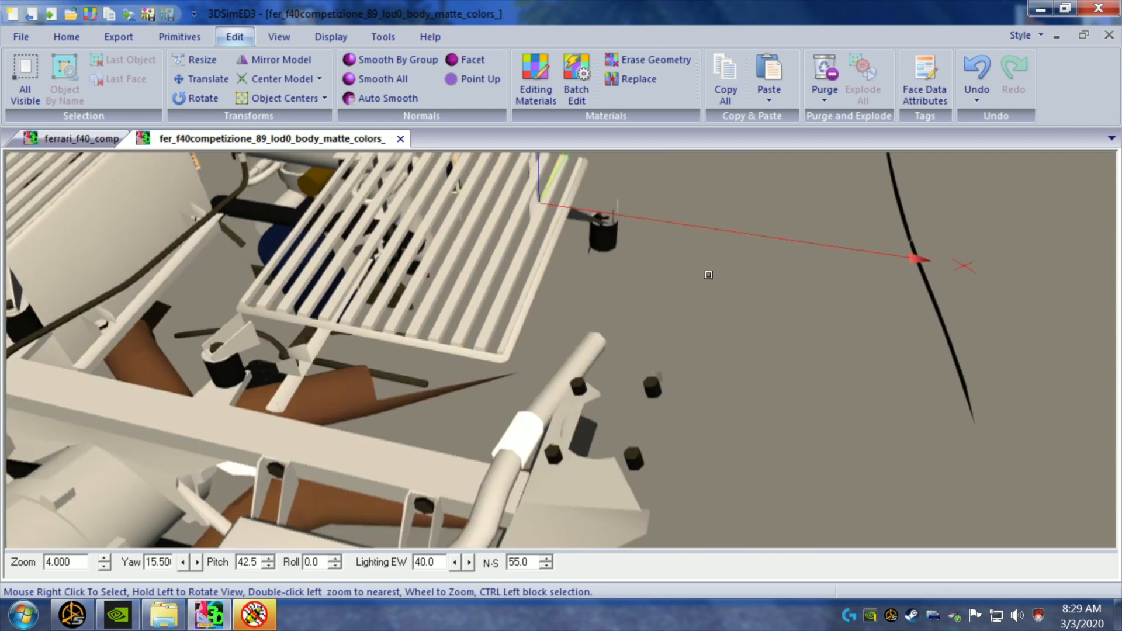
{"action": "left_click_drag", "start_coordinate": [709, 273], "coordinate": [708, 278]}
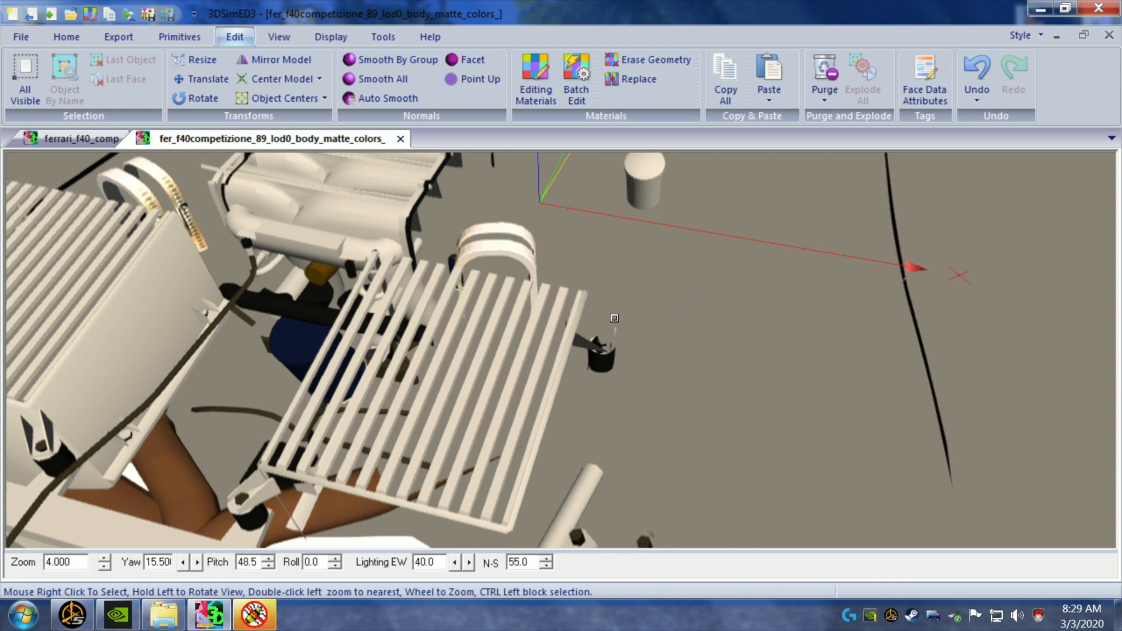
{"action": "right_click", "coordinate": [622, 339]}
{"action": "mouse_move", "coordinate": [673, 351]}
{"action": "left_click", "coordinate": [754, 370]}
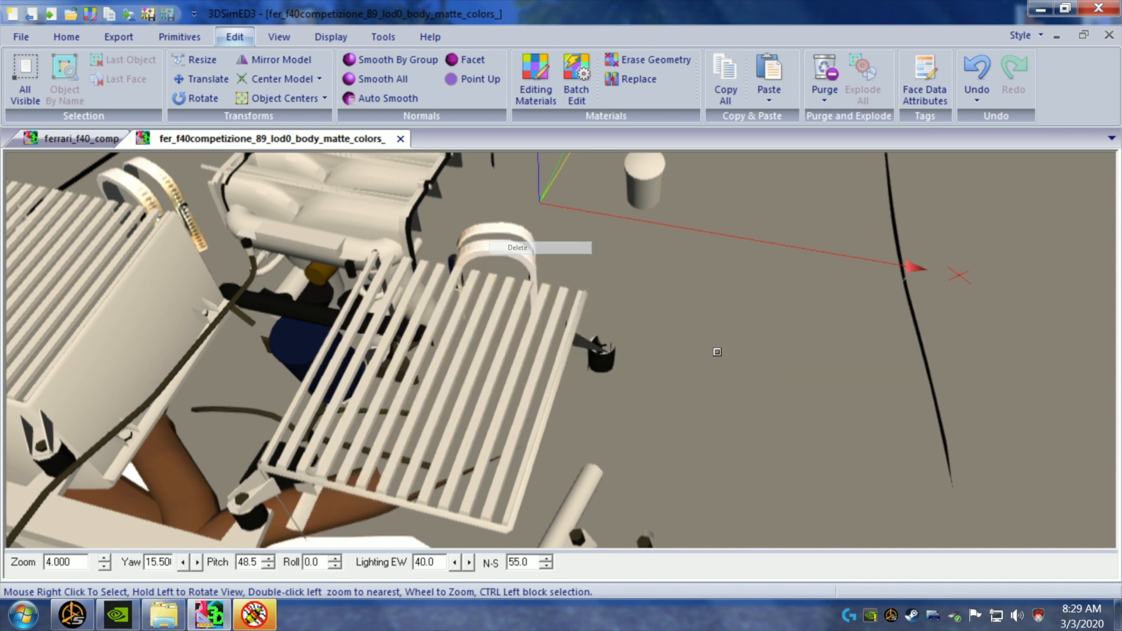
{"action": "left_click_drag", "start_coordinate": [592, 359], "coordinate": [593, 397]}
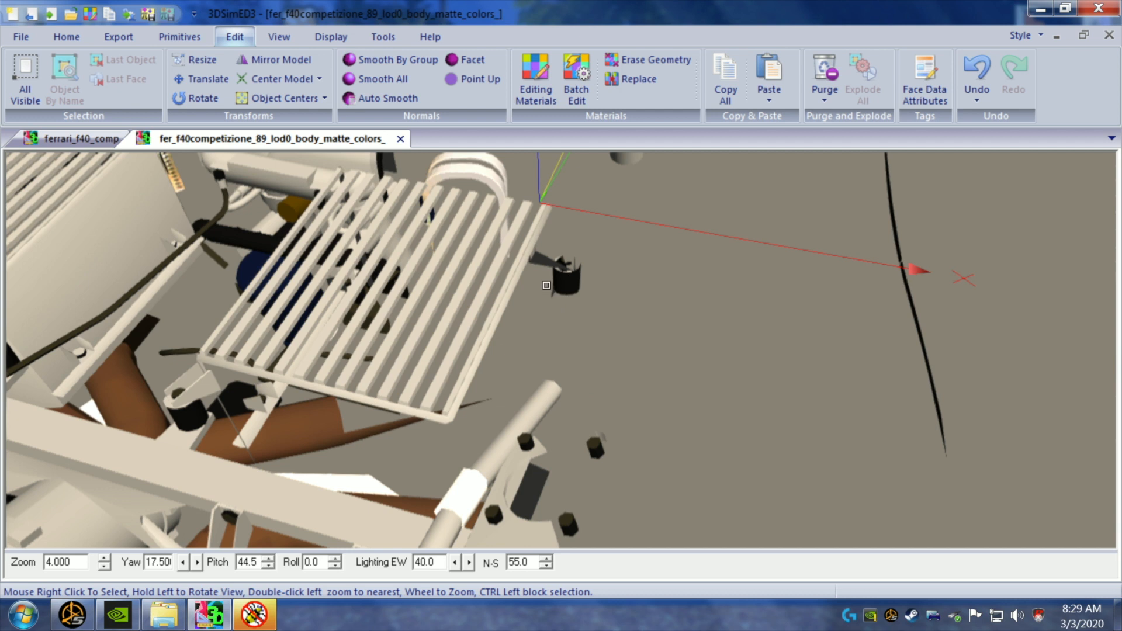
{"action": "right_click", "coordinate": [548, 273]}
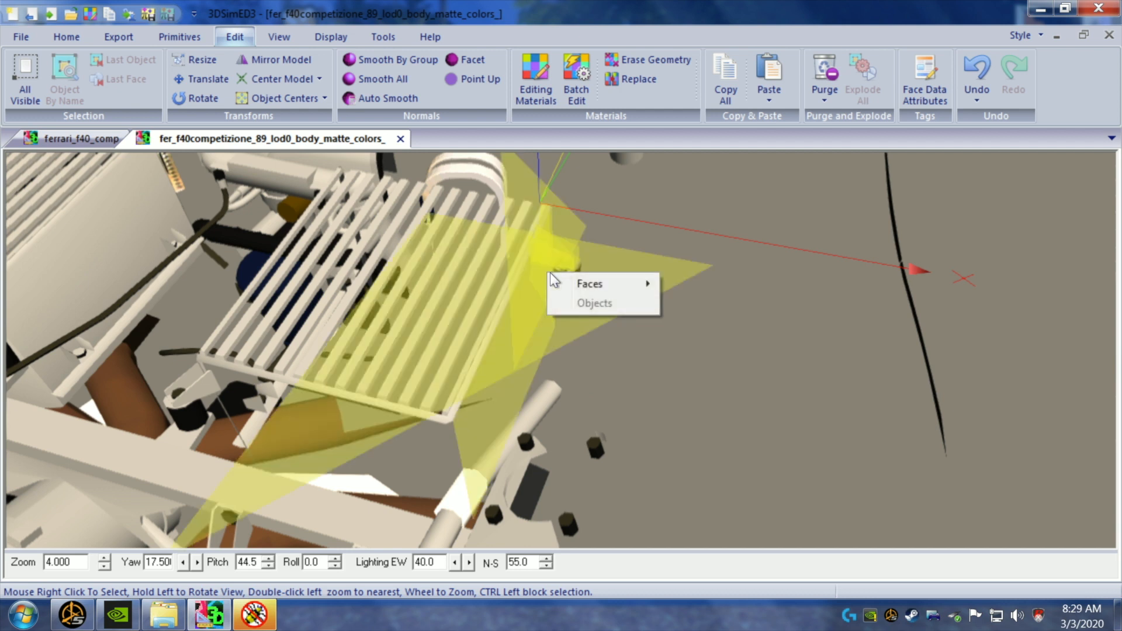
{"action": "mouse_move", "coordinate": [620, 283]}
{"action": "left_click", "coordinate": [701, 304]}
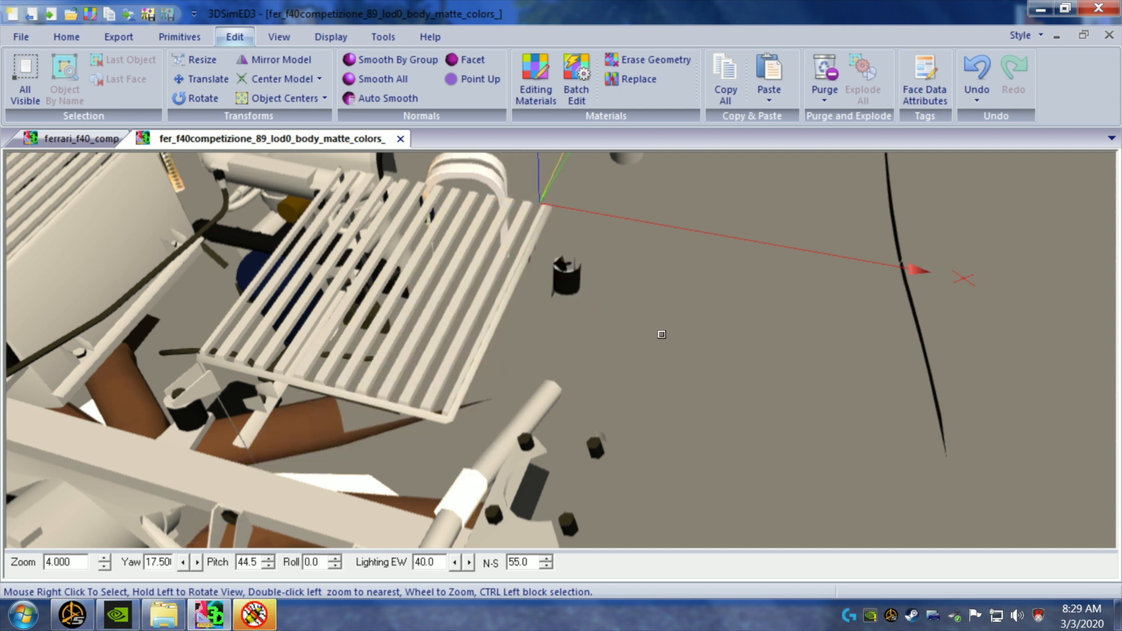
- Delete the outer corner plate faces and the leftover sliver of the right frame bracket below its bolts
{"action": "left_click_drag", "start_coordinate": [657, 360], "coordinate": [676, 374]}
{"action": "scroll", "coordinate": [670, 361], "scroll_direction": "down", "scroll_amount": 1}
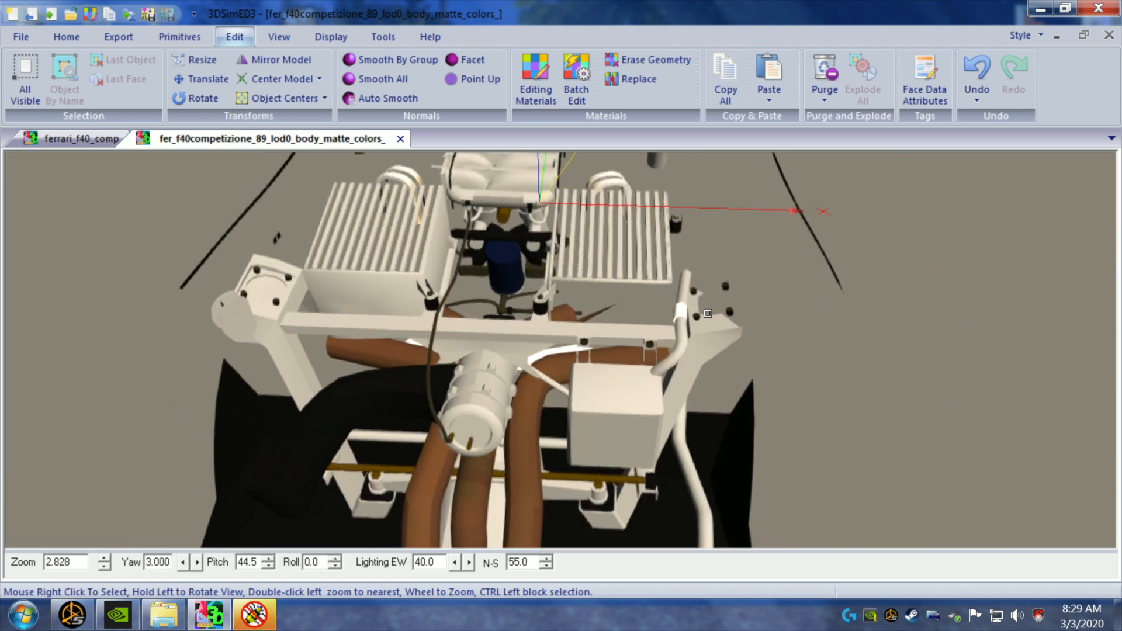
{"action": "right_click", "coordinate": [725, 372]}
{"action": "mouse_move", "coordinate": [750, 382]}
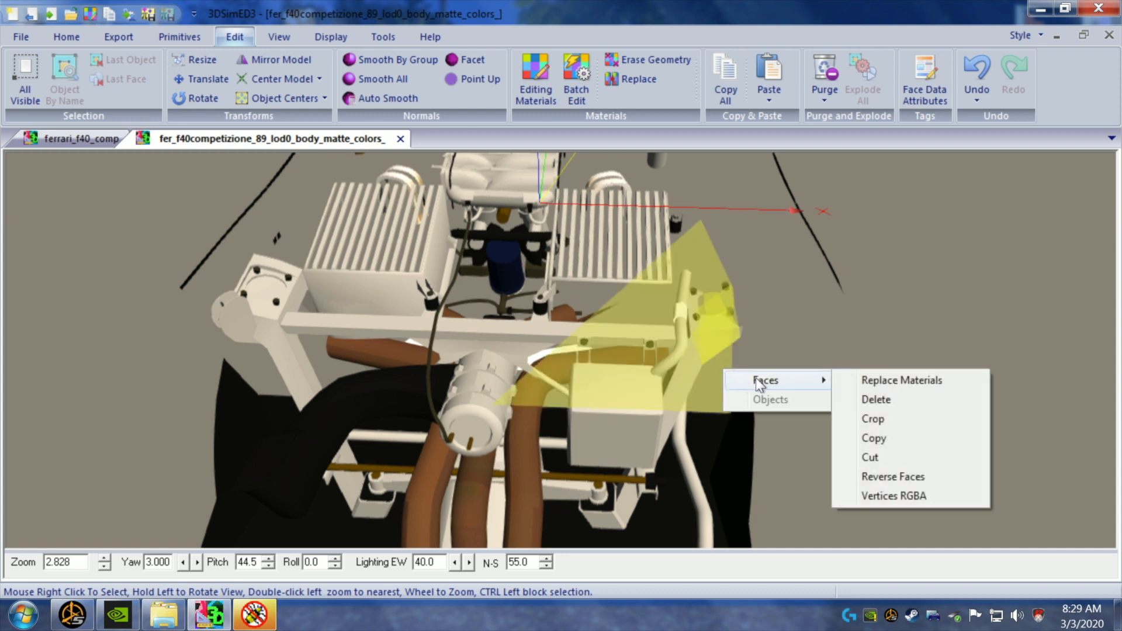
{"action": "left_click", "coordinate": [876, 400]}
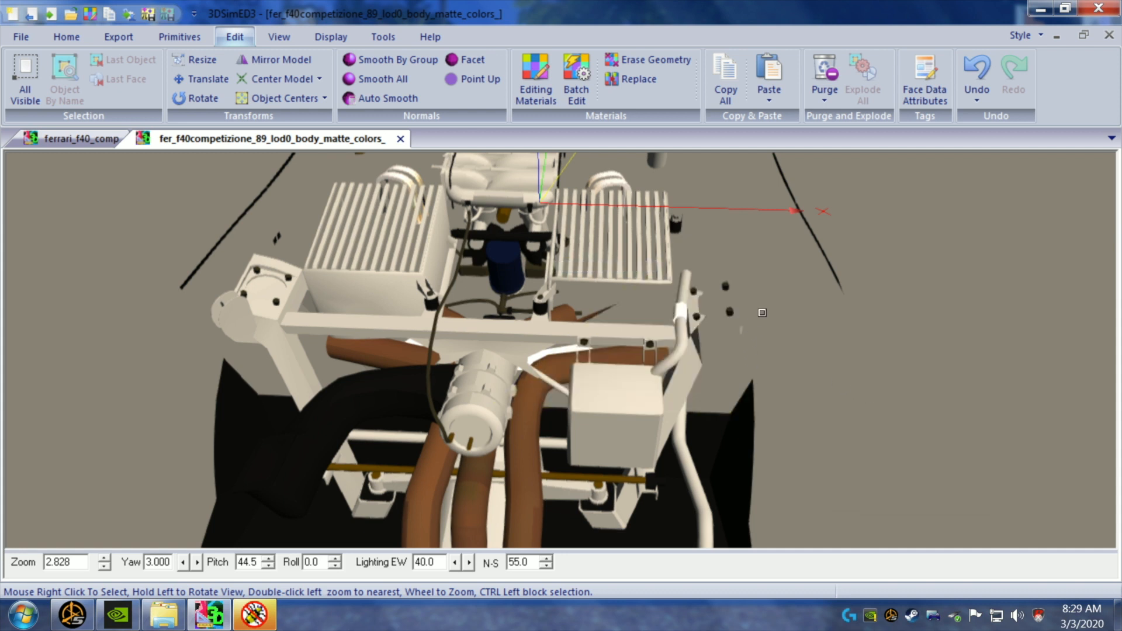
{"action": "right_click", "coordinate": [740, 346]}
{"action": "mouse_move", "coordinate": [753, 357]}
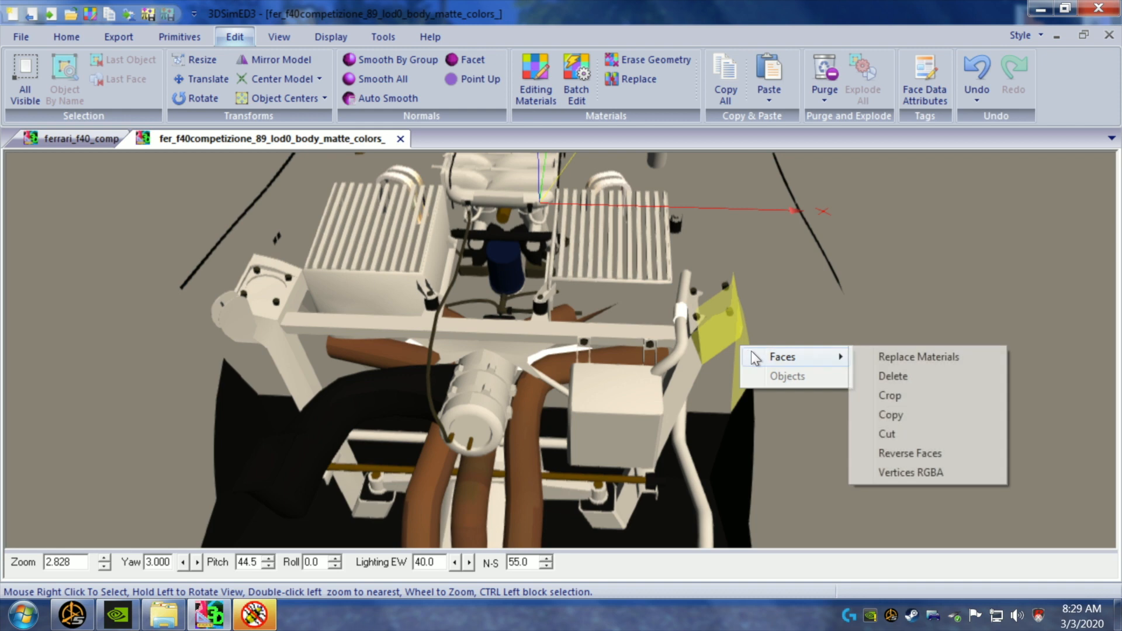
{"action": "left_click", "coordinate": [850, 376]}
- Delete the bracket plate faces between the right intercooler's outer corner and the curved white tube
{"action": "left_click_drag", "start_coordinate": [762, 351], "coordinate": [738, 358]}
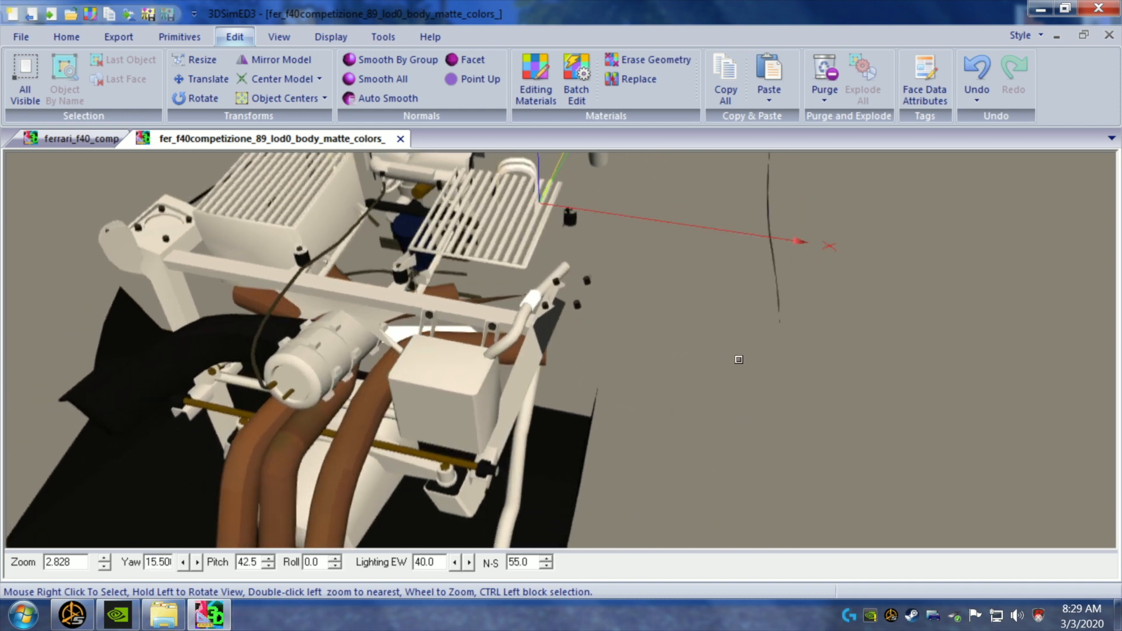
{"action": "scroll", "coordinate": [738, 360], "scroll_direction": "up", "scroll_amount": 2}
{"action": "scroll", "coordinate": [738, 361], "scroll_direction": "down", "scroll_amount": 1}
{"action": "left_click_drag", "start_coordinate": [710, 404], "coordinate": [654, 431]}
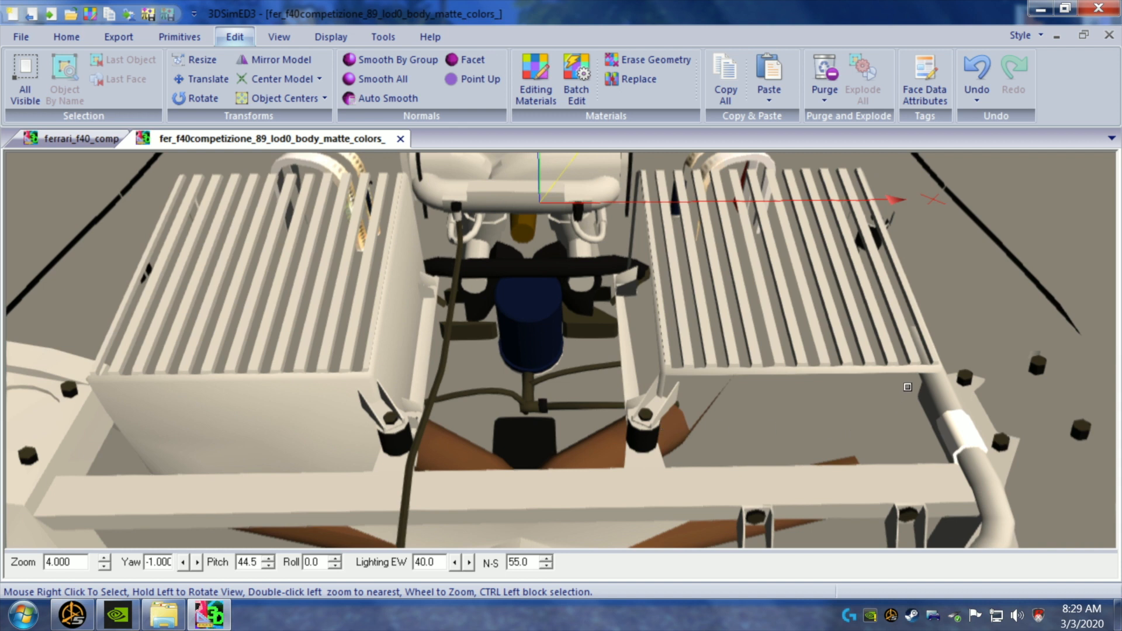
{"action": "right_click", "coordinate": [929, 421]}
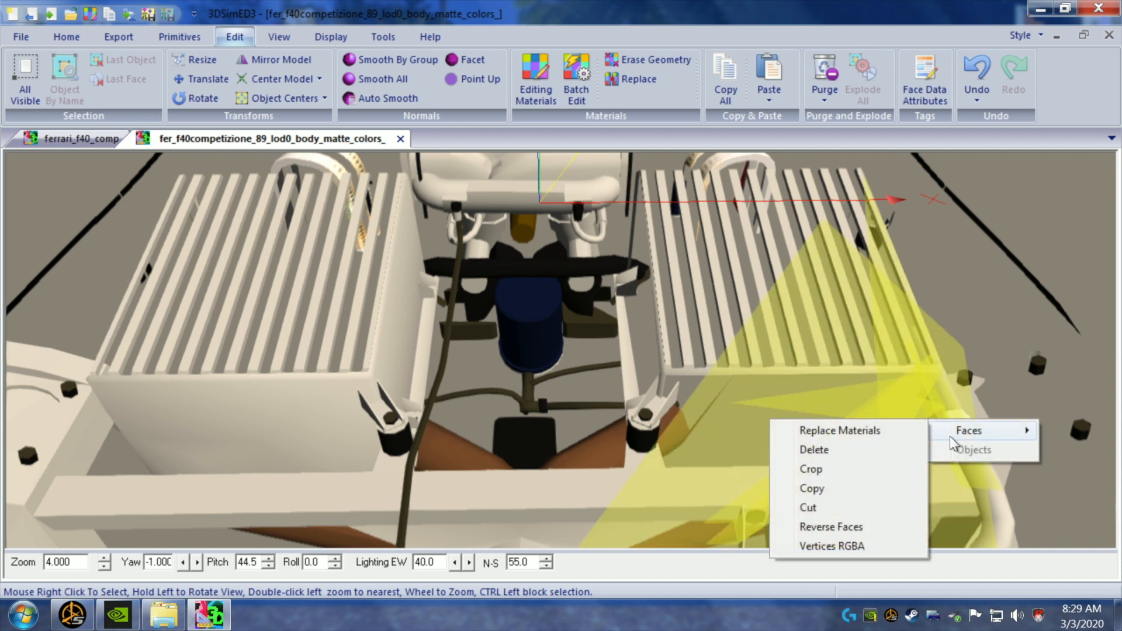
{"action": "left_click", "coordinate": [892, 450]}
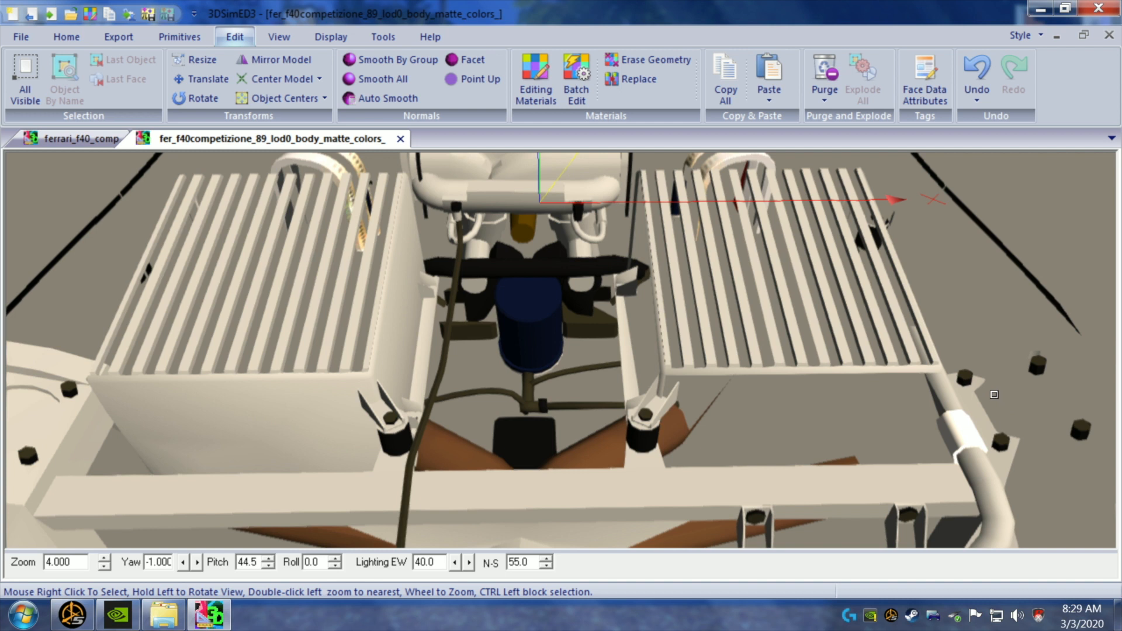
{"action": "right_click", "coordinate": [974, 419]}
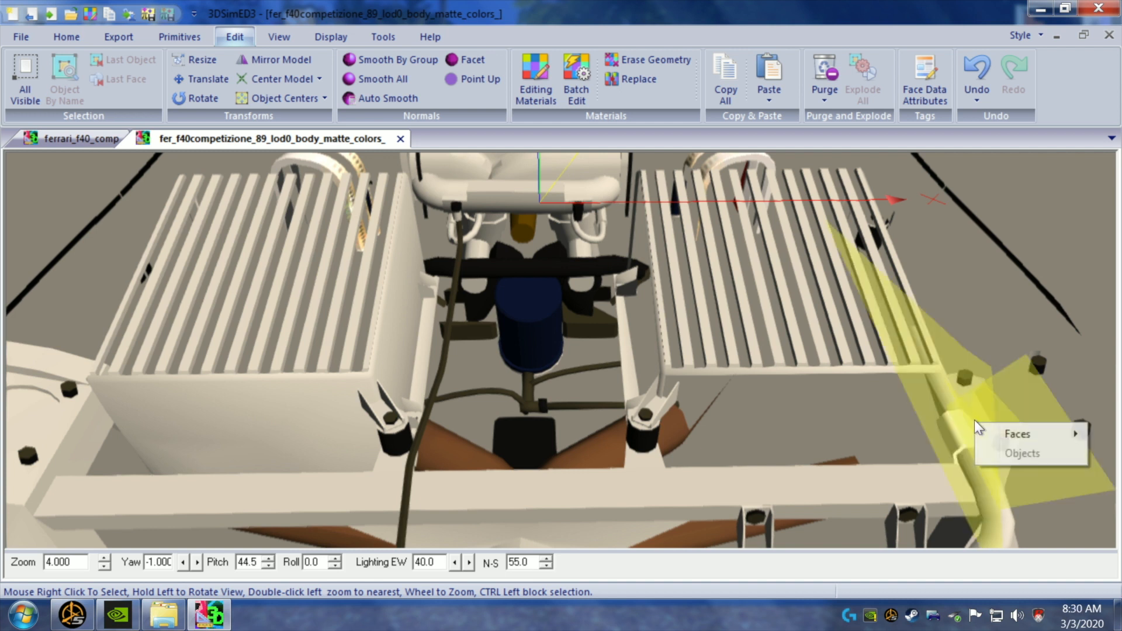
{"action": "mouse_move", "coordinate": [1027, 435]}
{"action": "left_click", "coordinate": [865, 454]}
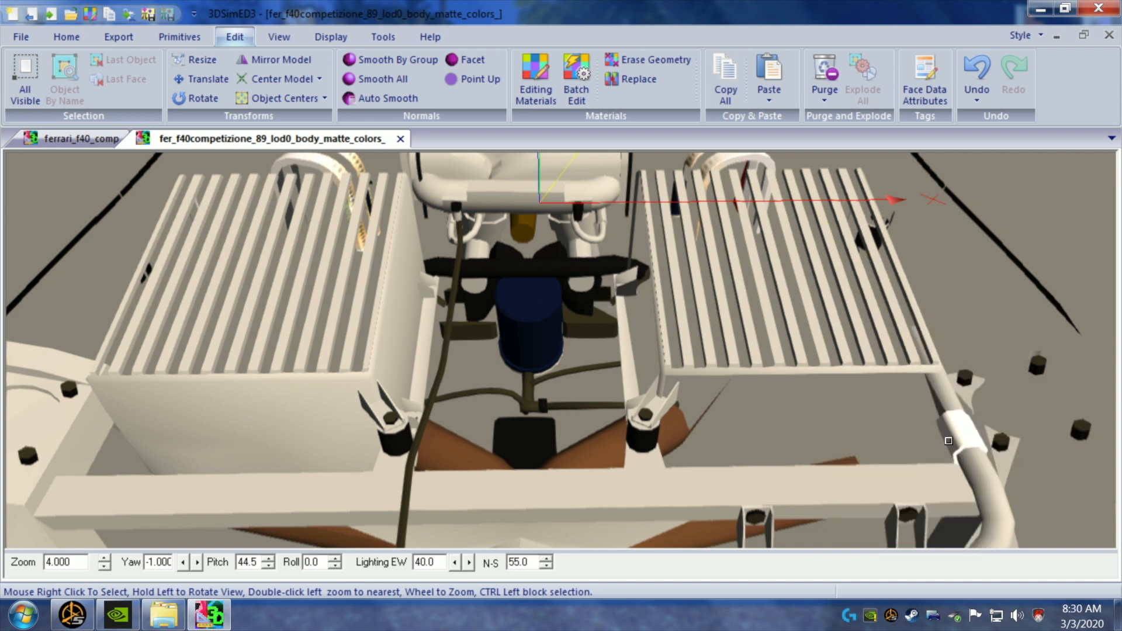
- Delete the remaining plate faces around the upper inner bolt of the right frame bracket
{"action": "right_click", "coordinate": [980, 401]}
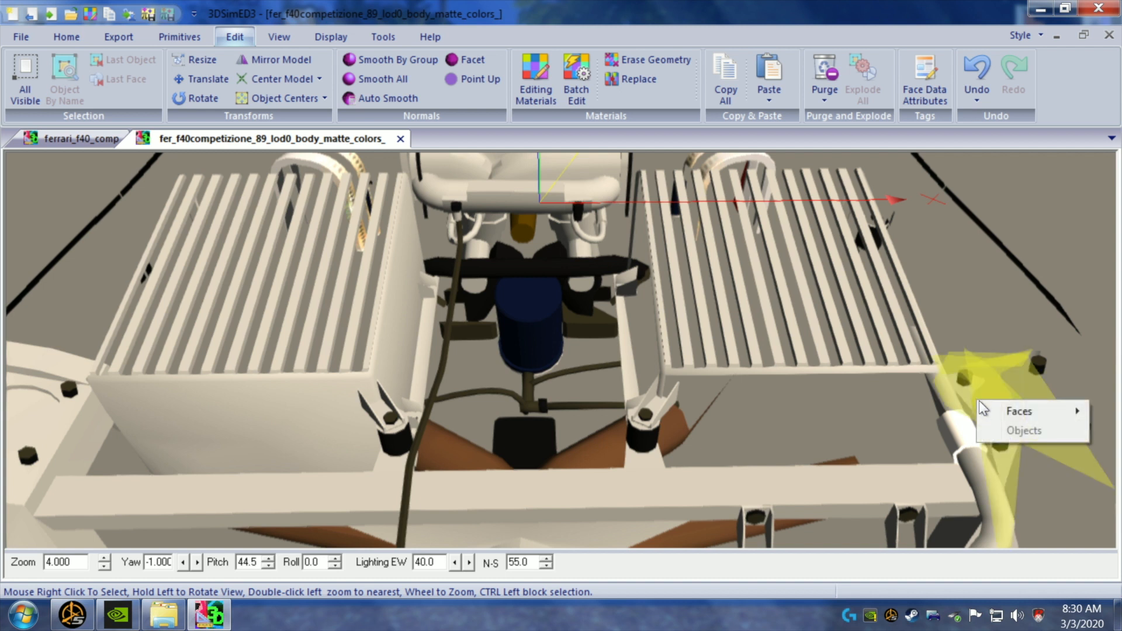
{"action": "mouse_move", "coordinate": [1012, 412]}
{"action": "left_click", "coordinate": [921, 431]}
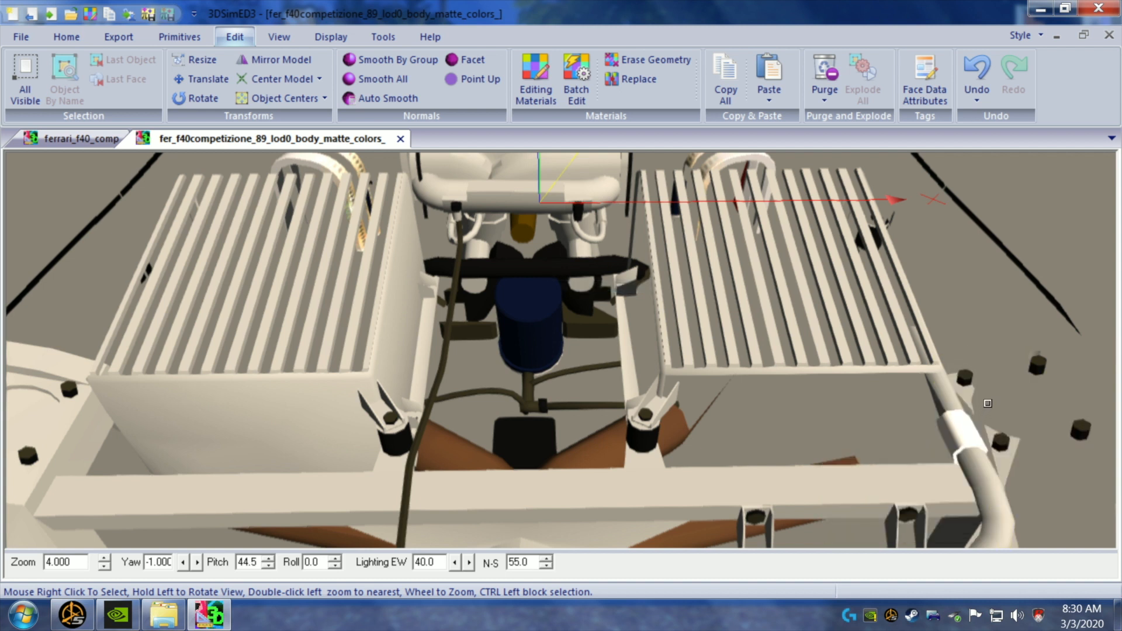
{"action": "right_click", "coordinate": [966, 404]}
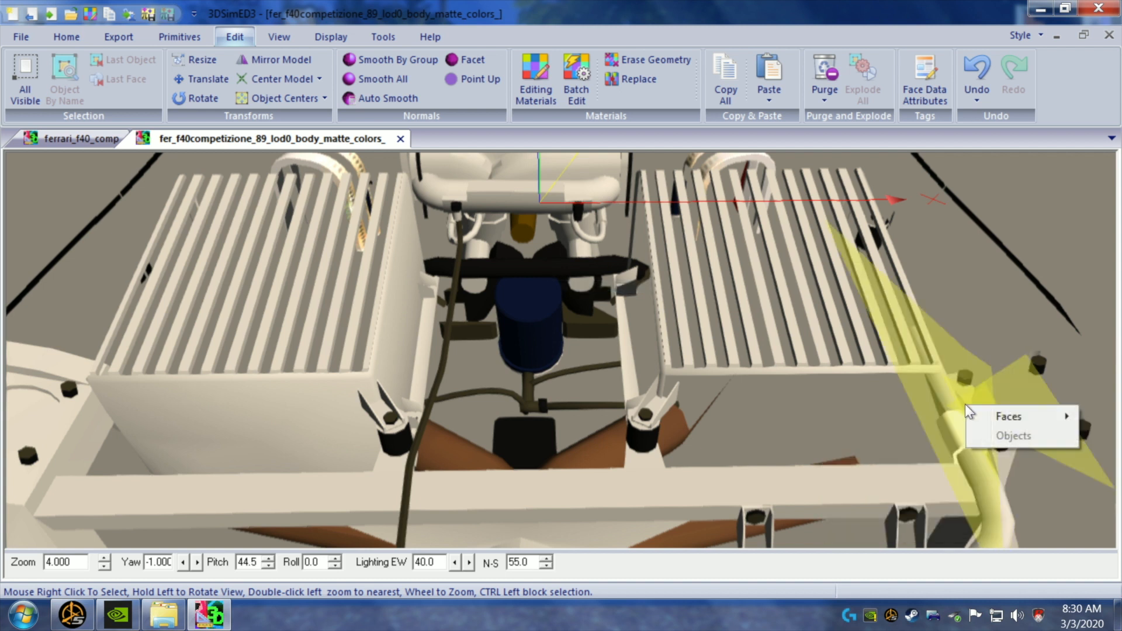
{"action": "mouse_move", "coordinate": [987, 416]}
{"action": "left_click", "coordinate": [931, 434]}
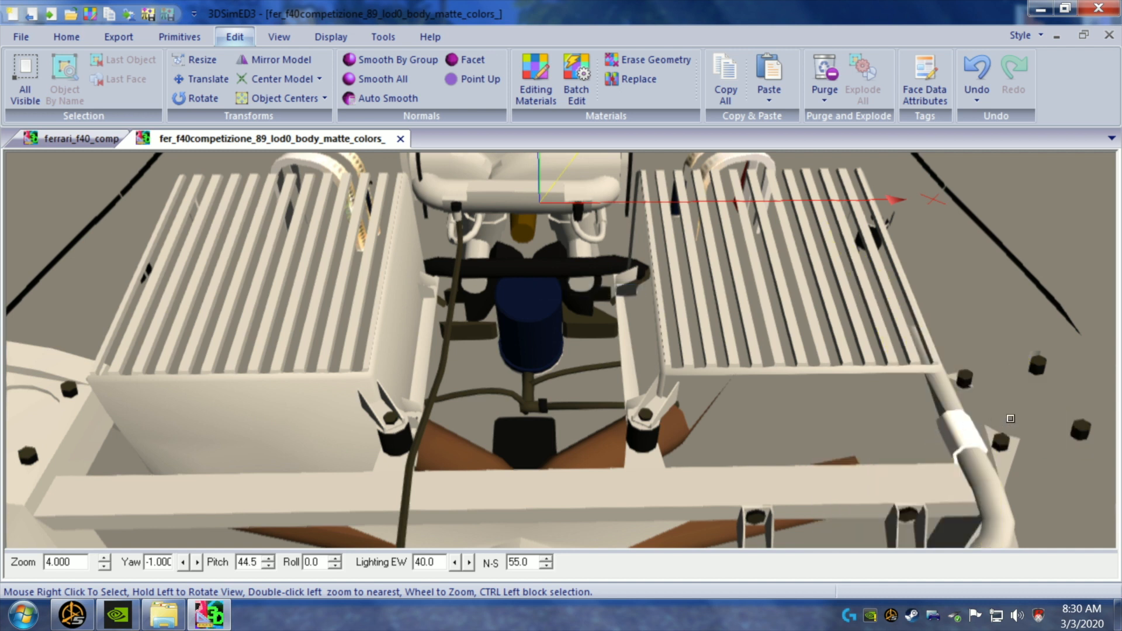
- Delete the remaining plate faces around the lower inner bolt beside the curved white tube
{"action": "right_click", "coordinate": [1012, 465]}
{"action": "mouse_move", "coordinate": [1027, 476]}
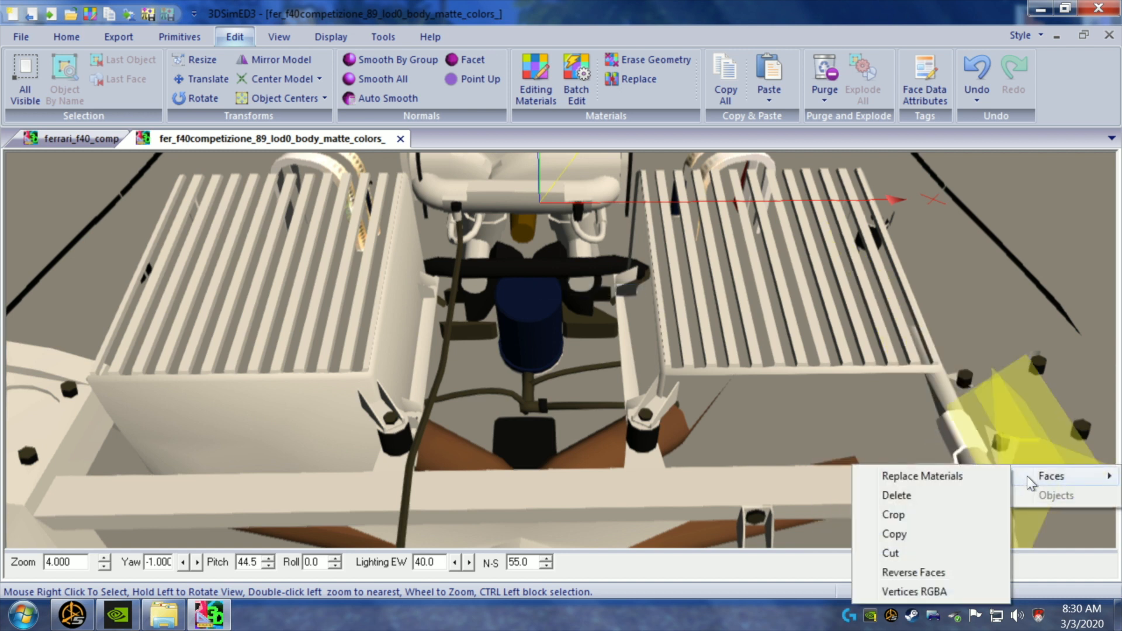
{"action": "left_click", "coordinate": [952, 496]}
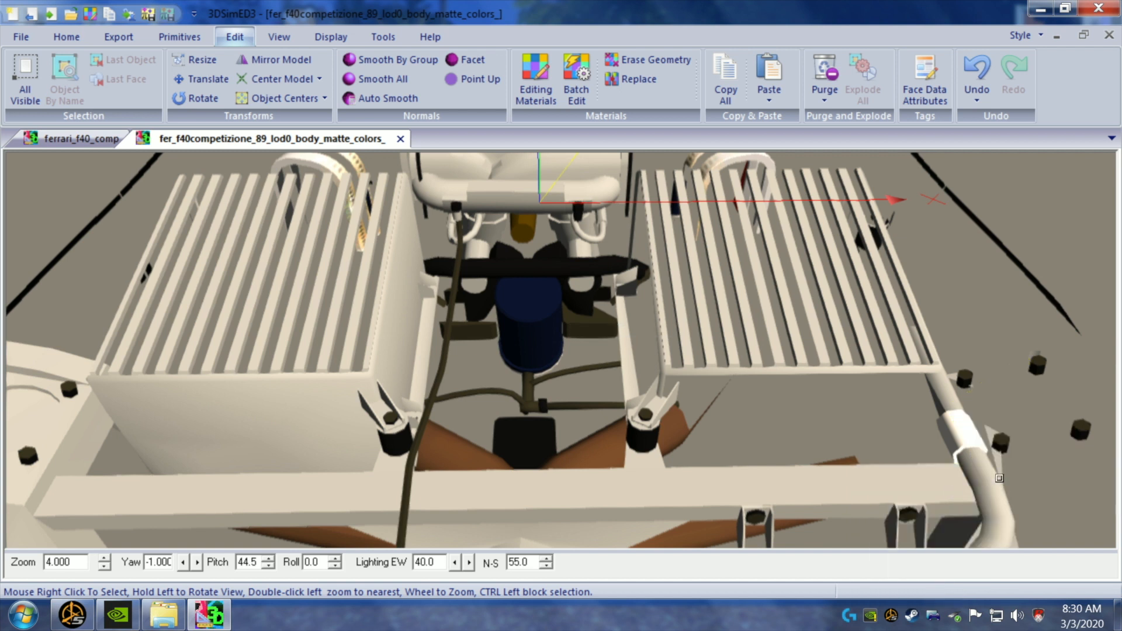
{"action": "right_click", "coordinate": [995, 432]}
{"action": "mouse_move", "coordinate": [1000, 440]}
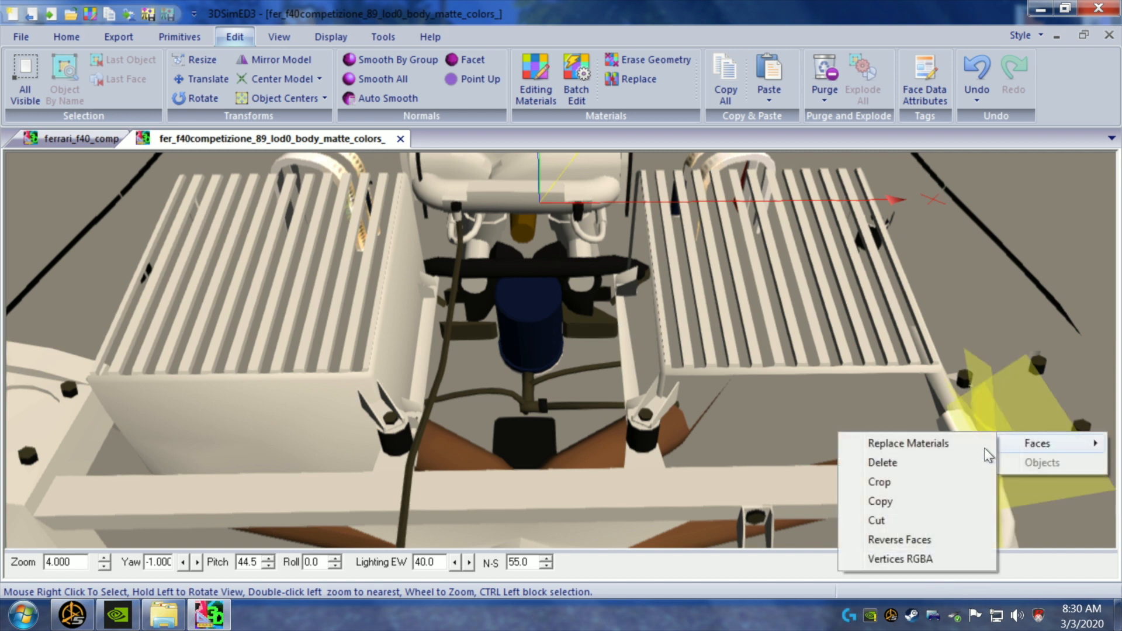
{"action": "left_click", "coordinate": [945, 460]}
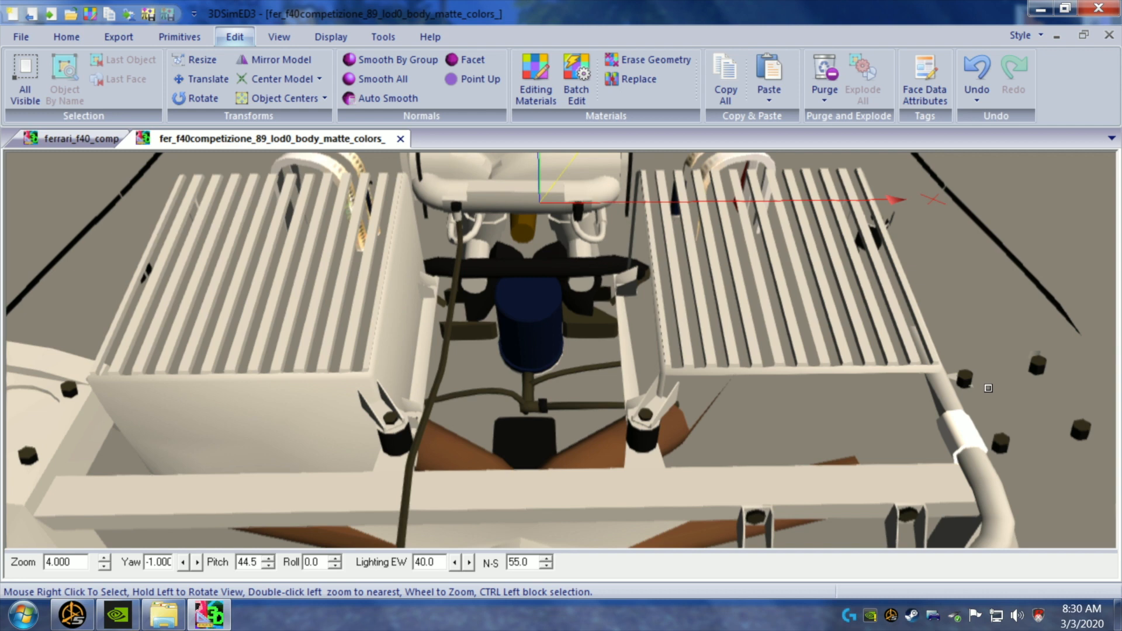
- Delete the thin face sliver next to the upper outer bolt of the right frame bracket
{"action": "left_click_drag", "start_coordinate": [988, 389], "coordinate": [985, 389]}
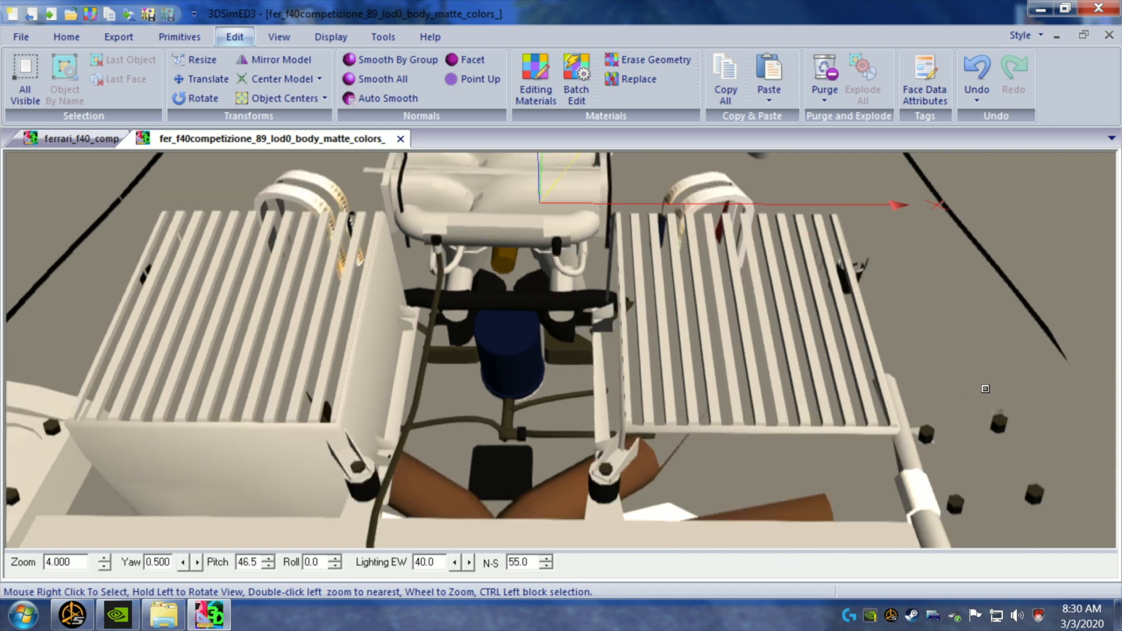
{"action": "right_click", "coordinate": [1011, 413]}
{"action": "mouse_move", "coordinate": [1054, 431]}
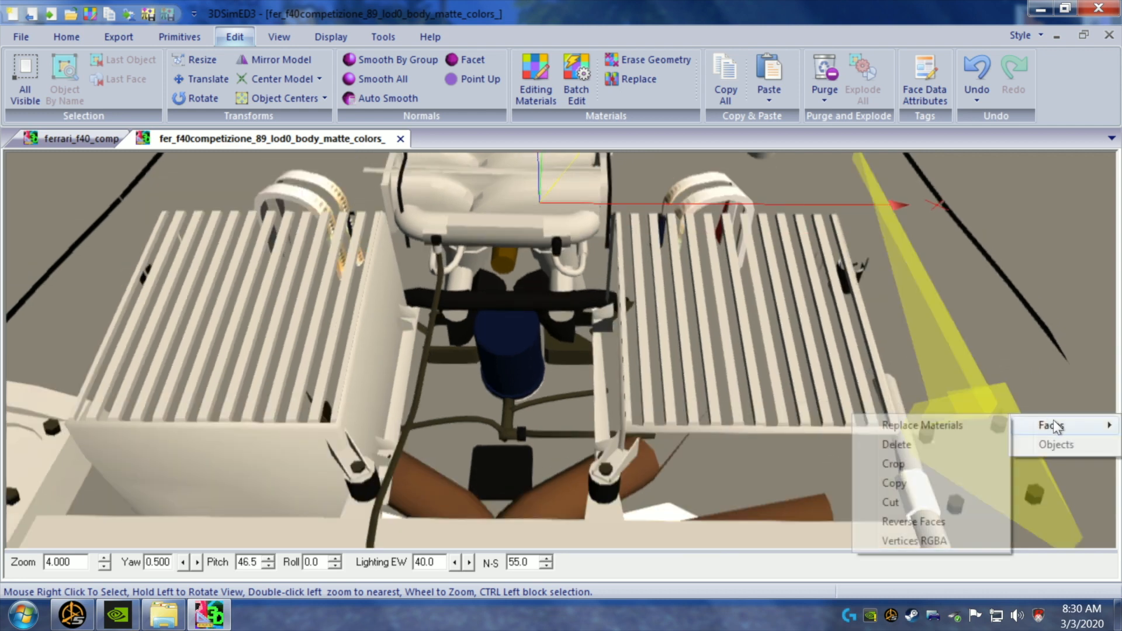
{"action": "left_click", "coordinate": [969, 442]}
- Delete the side plate face of the bracket on the right intercooler's inner rubber mount
{"action": "left_click_drag", "start_coordinate": [974, 411], "coordinate": [959, 409]}
{"action": "left_click_drag", "start_coordinate": [808, 413], "coordinate": [780, 417]}
{"action": "left_click_drag", "start_coordinate": [247, 372], "coordinate": [219, 367]}
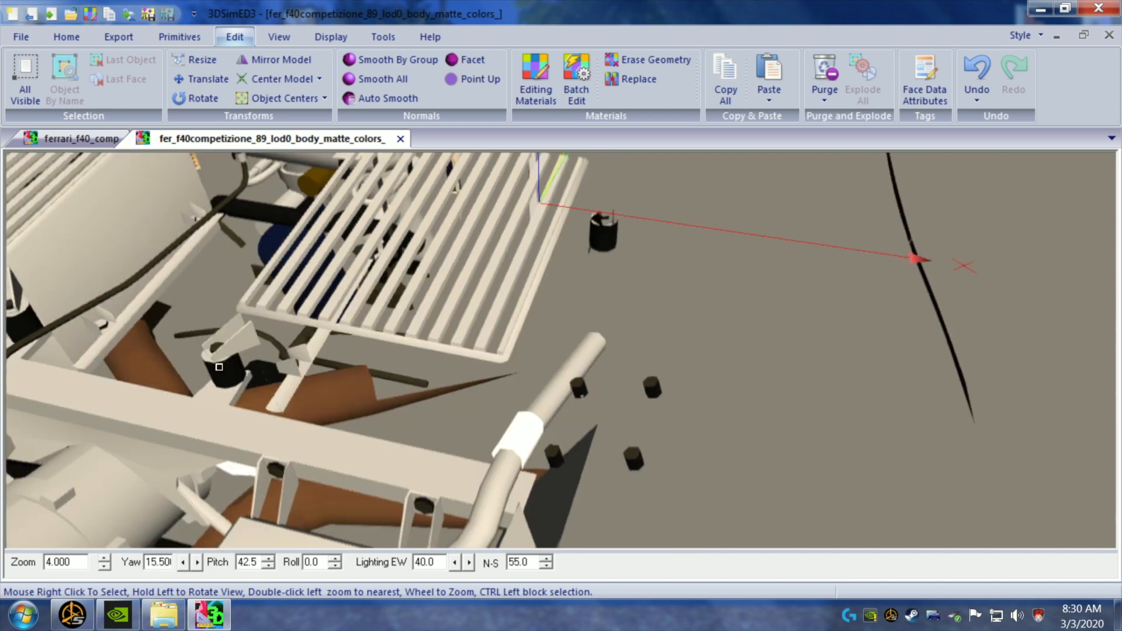
{"action": "right_click", "coordinate": [237, 341]}
{"action": "mouse_move", "coordinate": [280, 350]}
{"action": "left_click", "coordinate": [386, 371]}
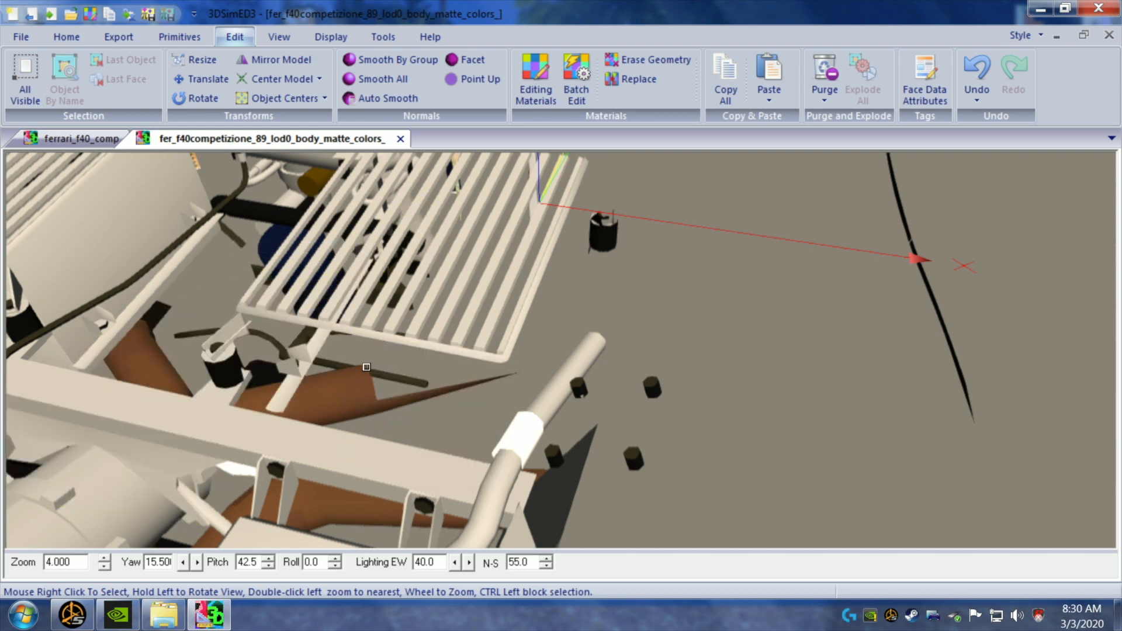
{"action": "left_click_drag", "start_coordinate": [328, 363], "coordinate": [356, 366]}
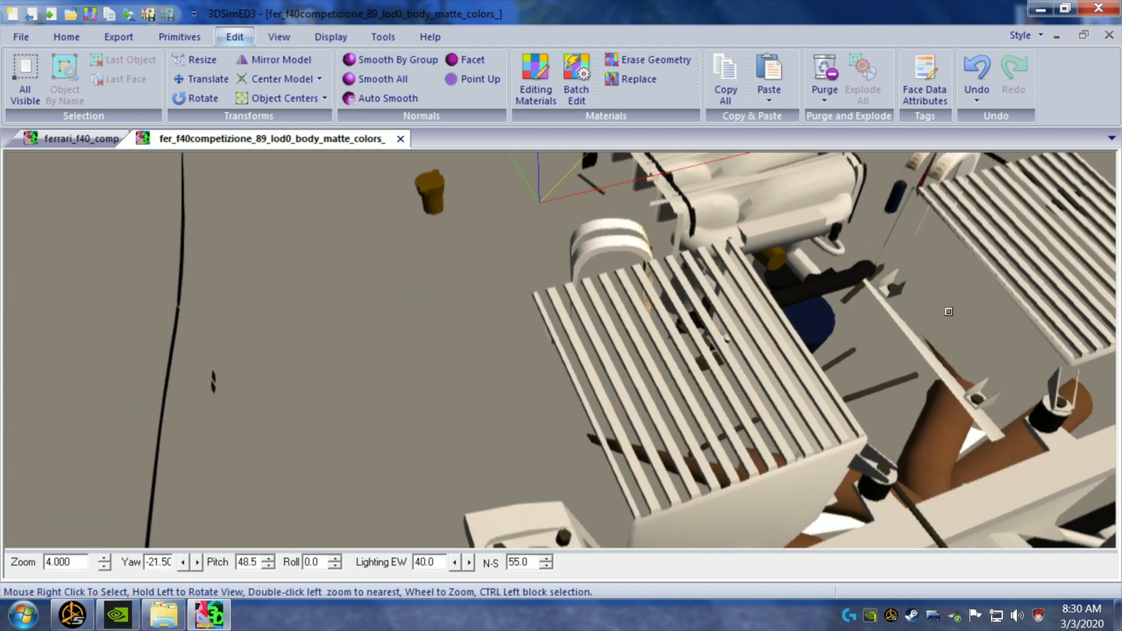
- Delete the thin face slivers at the black hose's end, between the hose and the right intercooler
{"action": "left_click_drag", "start_coordinate": [945, 312], "coordinate": [946, 312]}
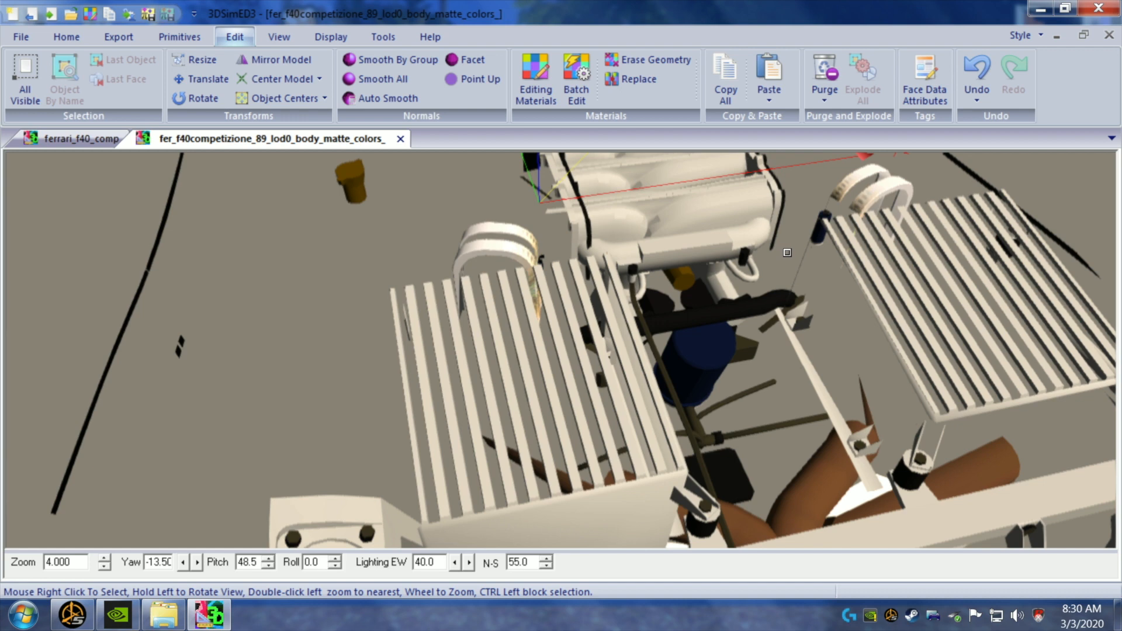
{"action": "right_click", "coordinate": [805, 279]}
{"action": "mouse_move", "coordinate": [860, 294]}
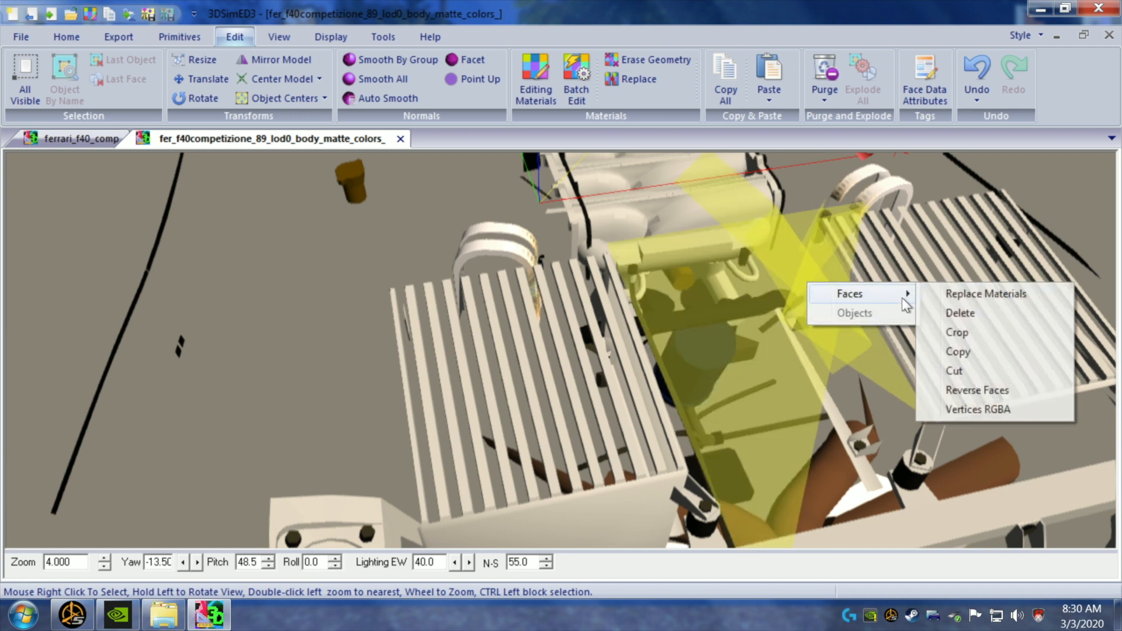
{"action": "left_click", "coordinate": [933, 314]}
{"action": "left_click_drag", "start_coordinate": [837, 331], "coordinate": [858, 345]}
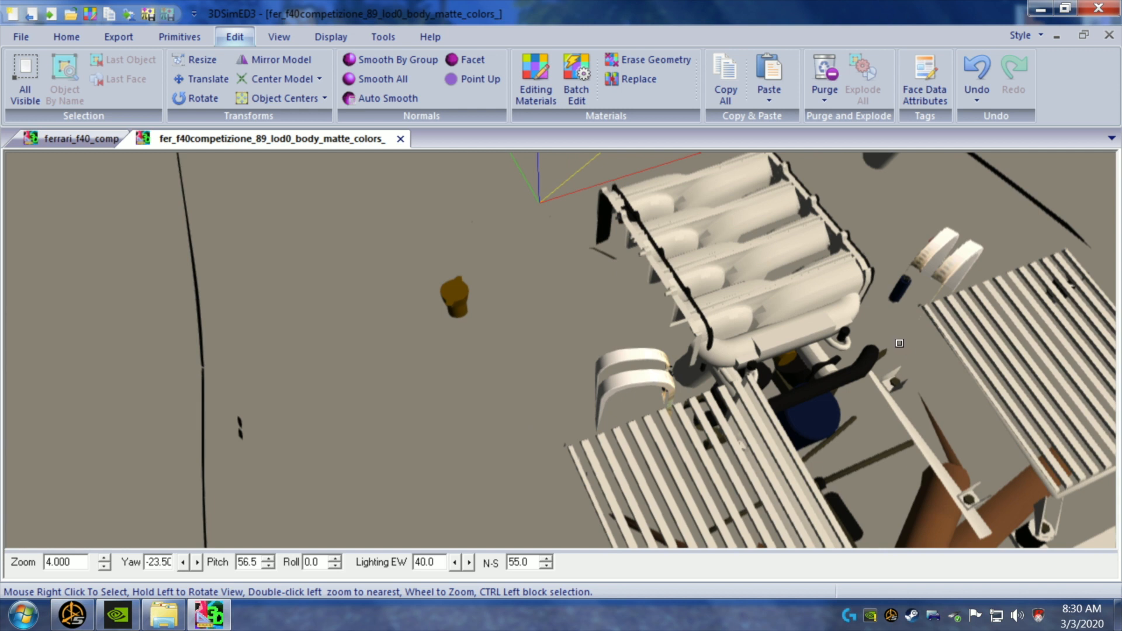
{"action": "right_click", "coordinate": [887, 361]}
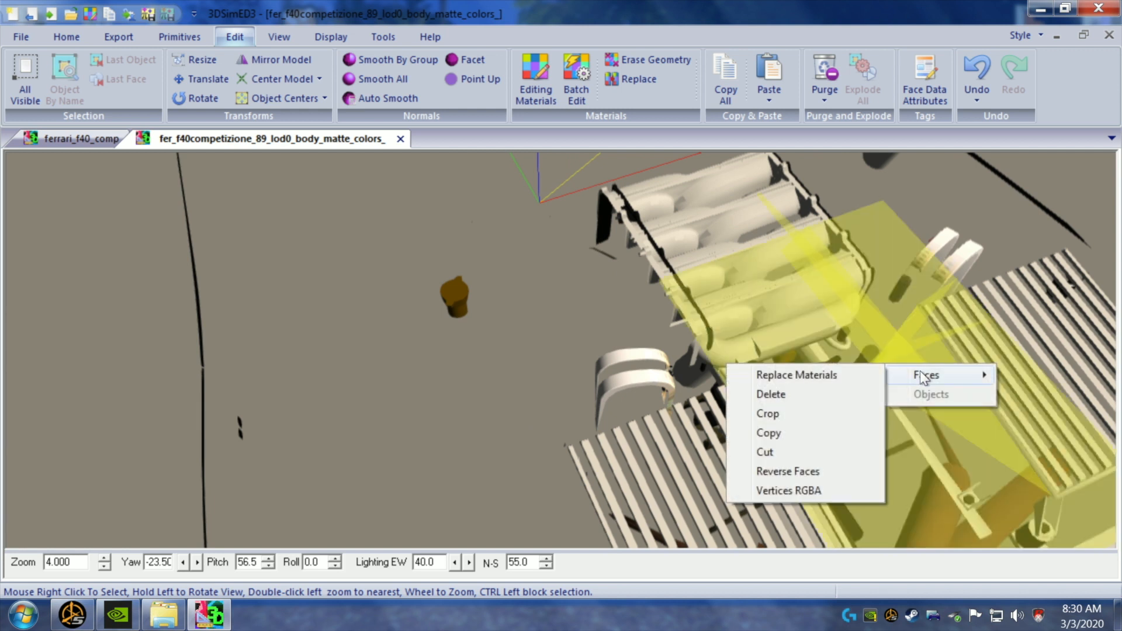
{"action": "left_click", "coordinate": [845, 394]}
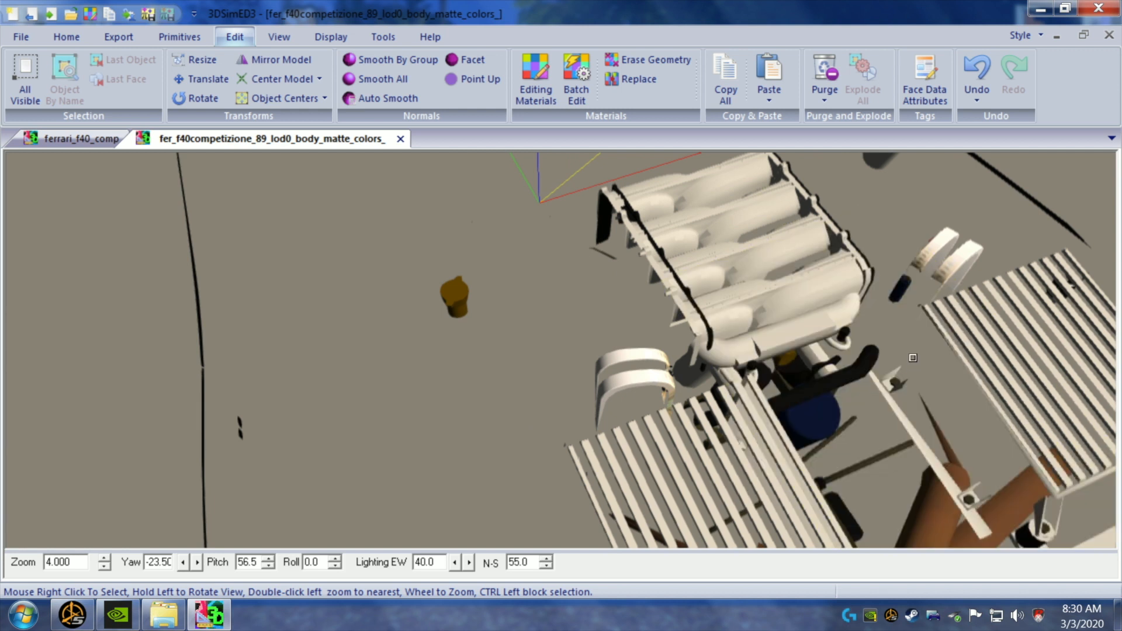
- Delete the small dark face sliver beside the outer corner of the ribbed intake plenum
{"action": "mouse_move", "coordinate": [912, 357]}
{"action": "left_mouse_down"}
{"action": "mouse_move", "coordinate": [902, 348]}
{"action": "mouse_move", "coordinate": [913, 352]}
{"action": "left_mouse_up"}
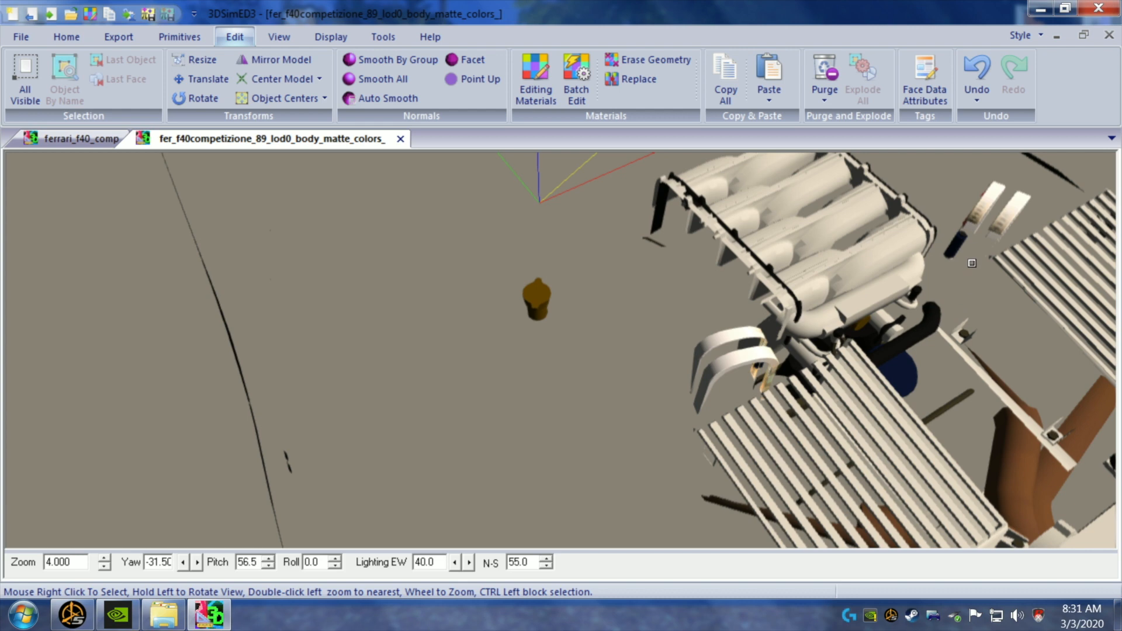
{"action": "left_click_drag", "start_coordinate": [955, 314], "coordinate": [935, 313]}
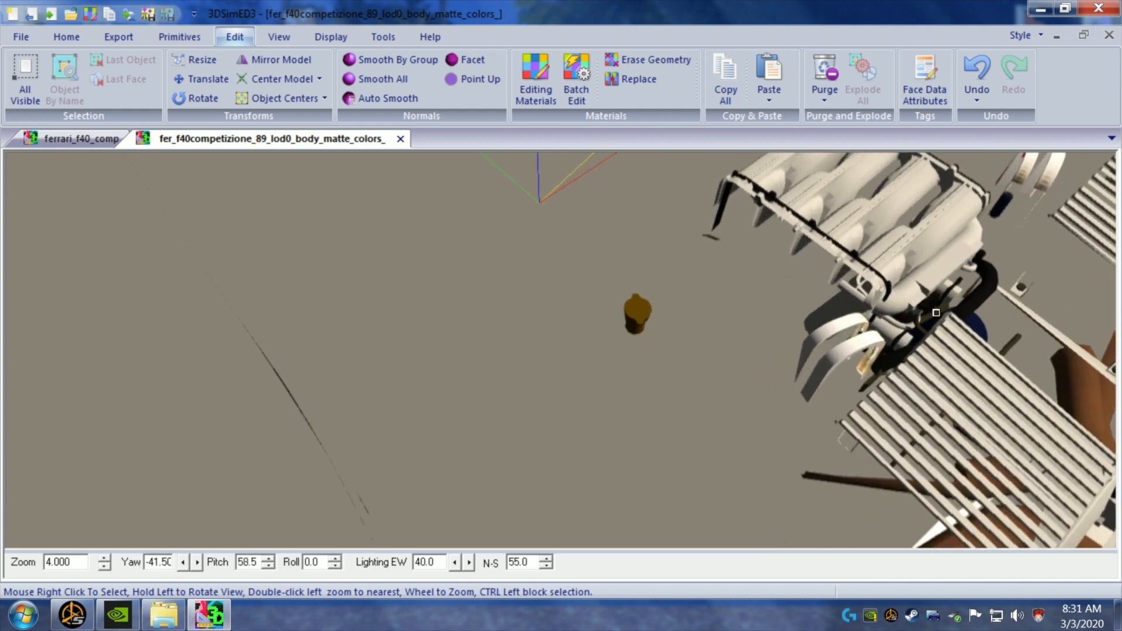
{"action": "right_click", "coordinate": [682, 209]}
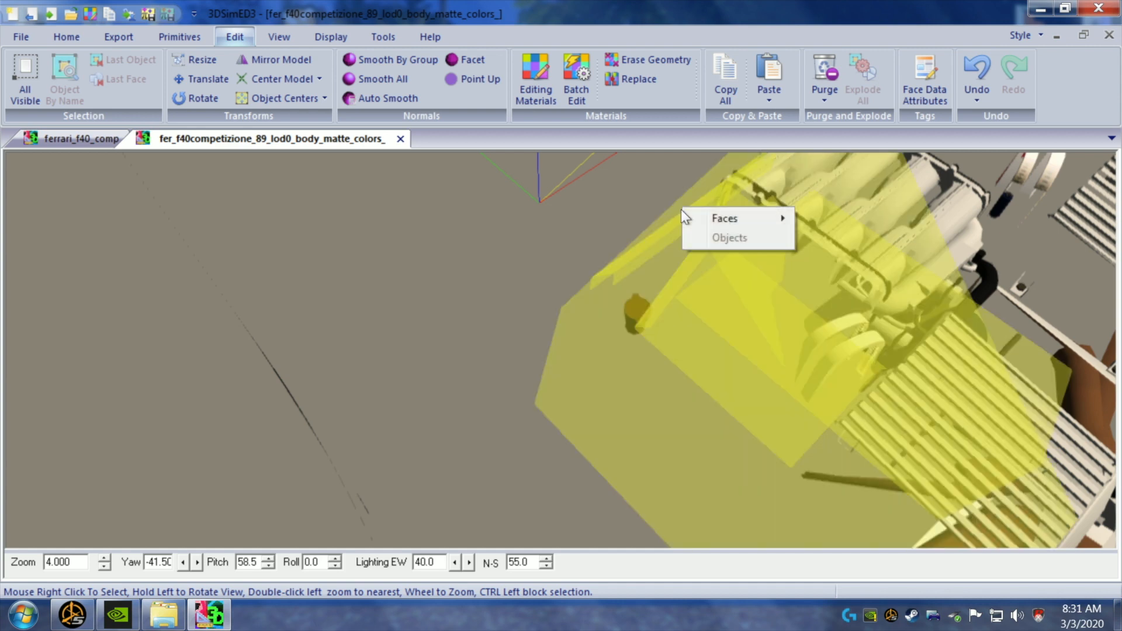
{"action": "mouse_move", "coordinate": [754, 218]}
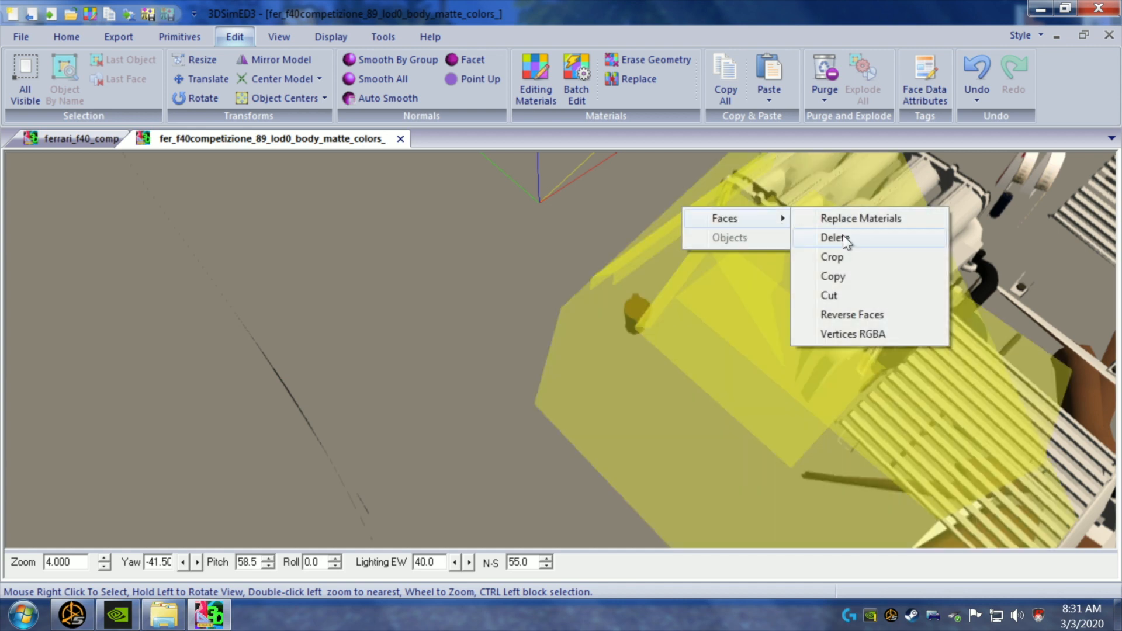
{"action": "left_click", "coordinate": [842, 237]}
- Delete the faces of the black rod stub protruding beside the black floor panel
{"action": "left_click_drag", "start_coordinate": [749, 323], "coordinate": [748, 316]}
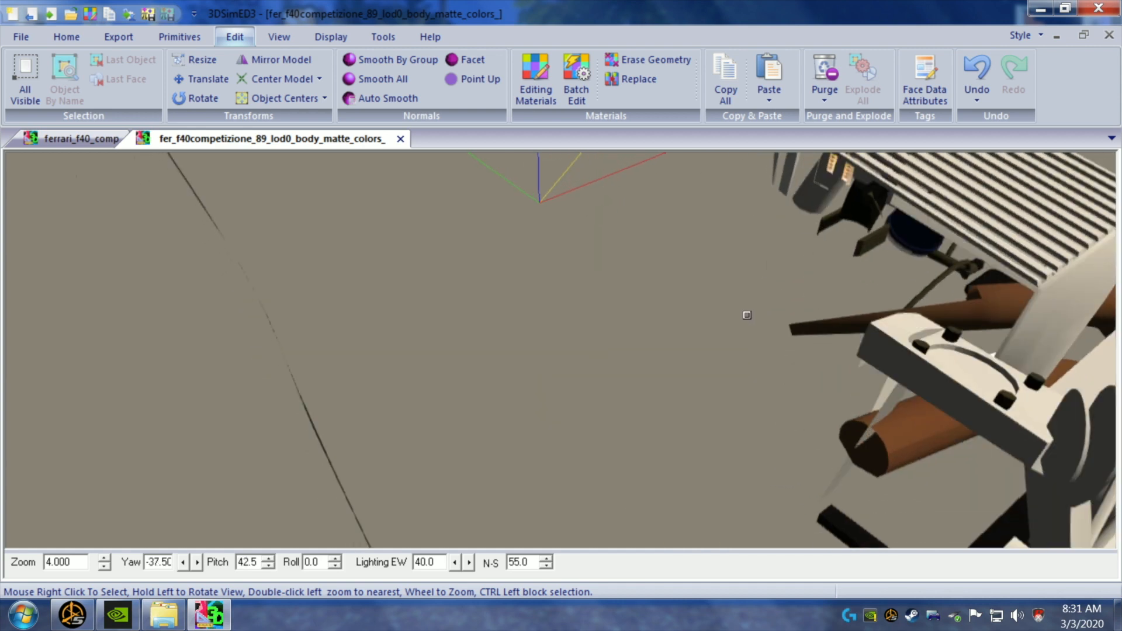
{"action": "scroll", "coordinate": [749, 315], "scroll_direction": "up", "scroll_amount": 1}
{"action": "left_click_drag", "start_coordinate": [757, 369], "coordinate": [765, 370]}
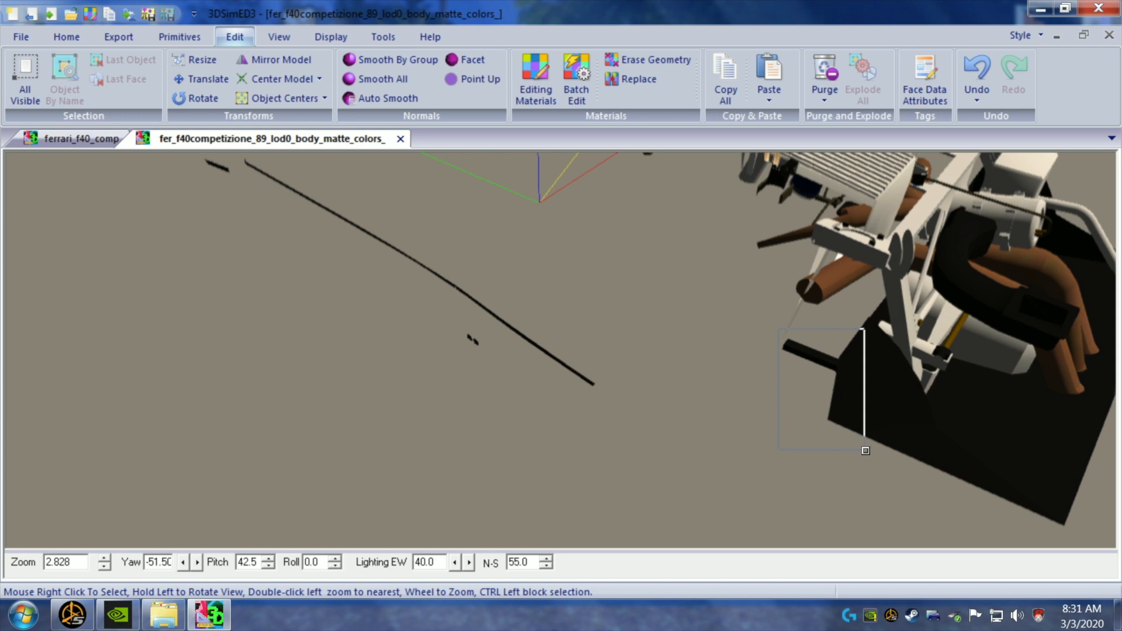
{"action": "right_click", "coordinate": [868, 452]}
{"action": "mouse_move", "coordinate": [921, 465]}
{"action": "left_click", "coordinate": [812, 483]}
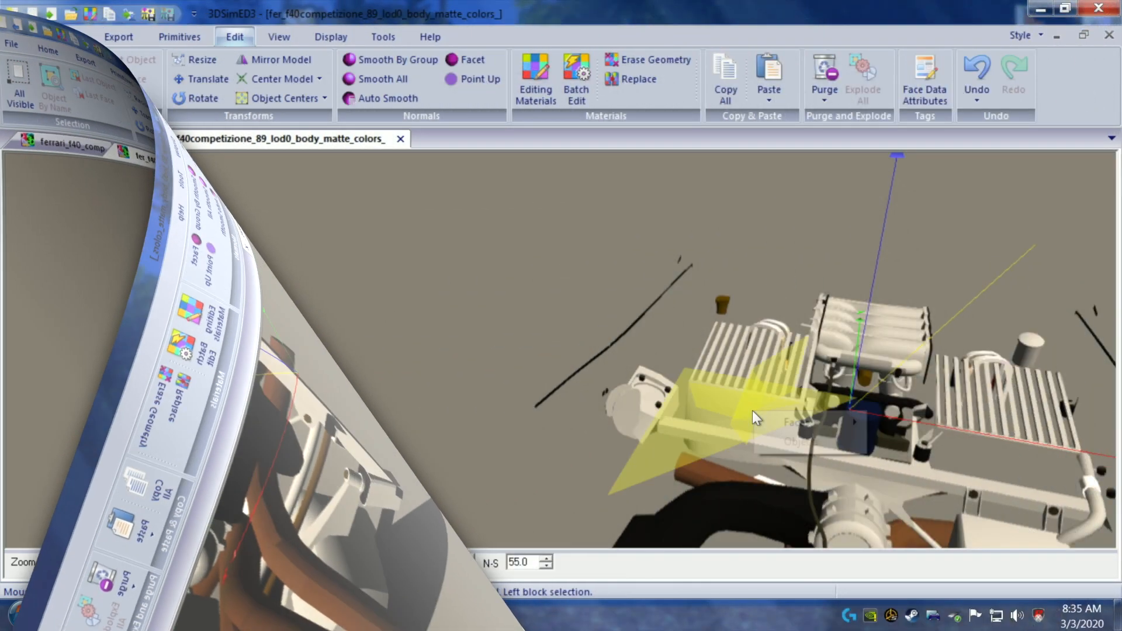
- Delete the front panel faces below the left intercooler's fins, above the white frame bar
{"action": "mouse_move", "coordinate": [807, 421]}
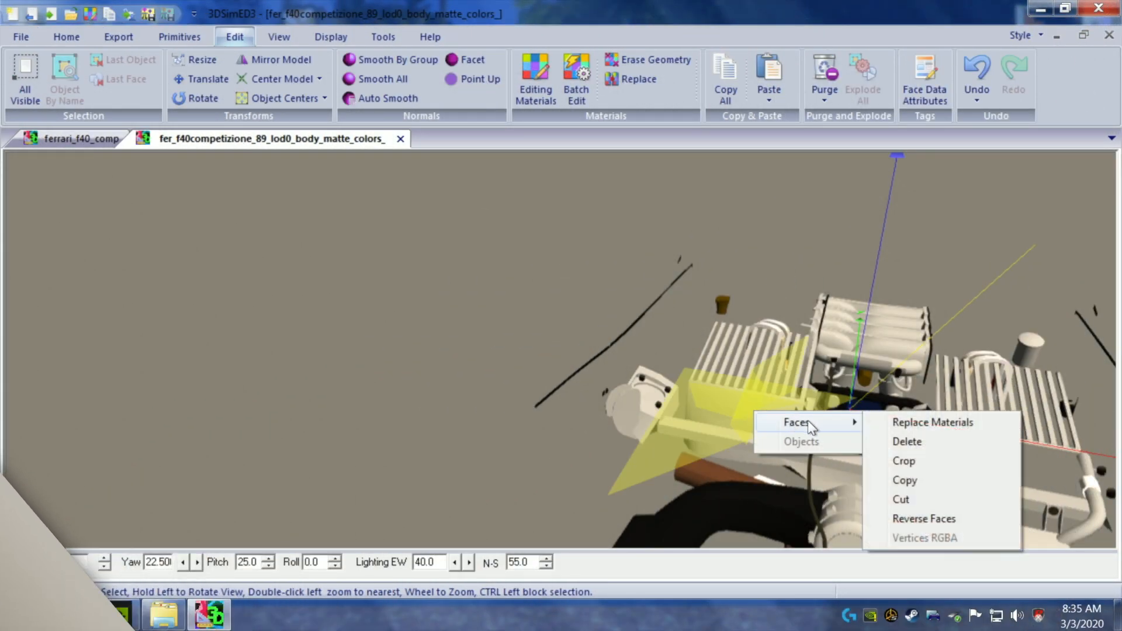
{"action": "left_click", "coordinate": [906, 443]}
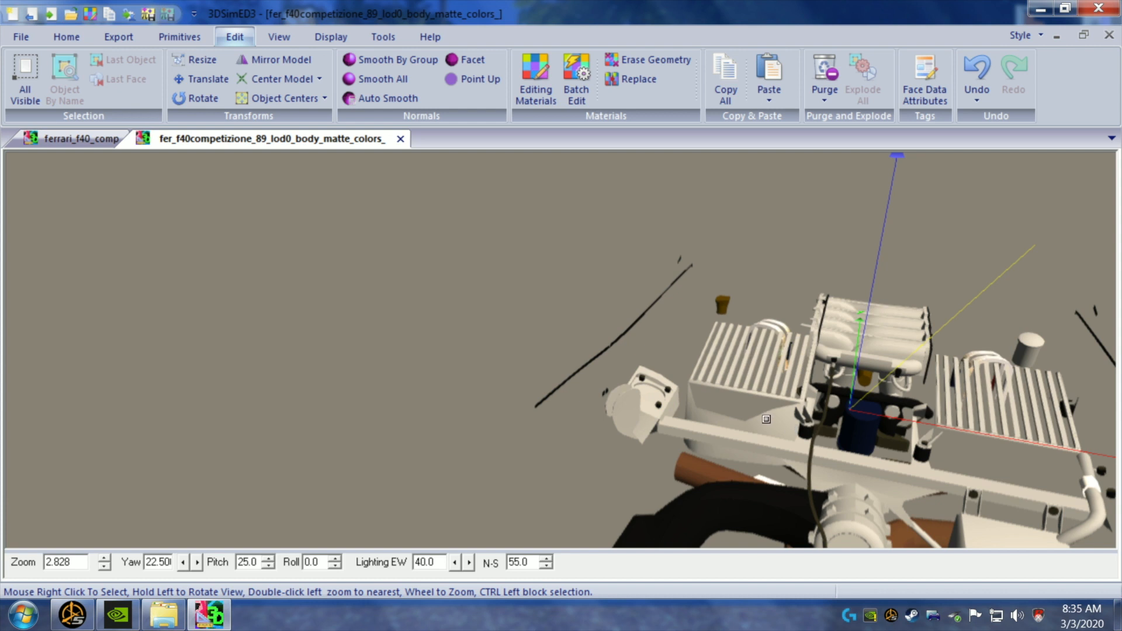
{"action": "right_click", "coordinate": [785, 431]}
{"action": "mouse_move", "coordinate": [890, 448]}
{"action": "left_click", "coordinate": [930, 460]}
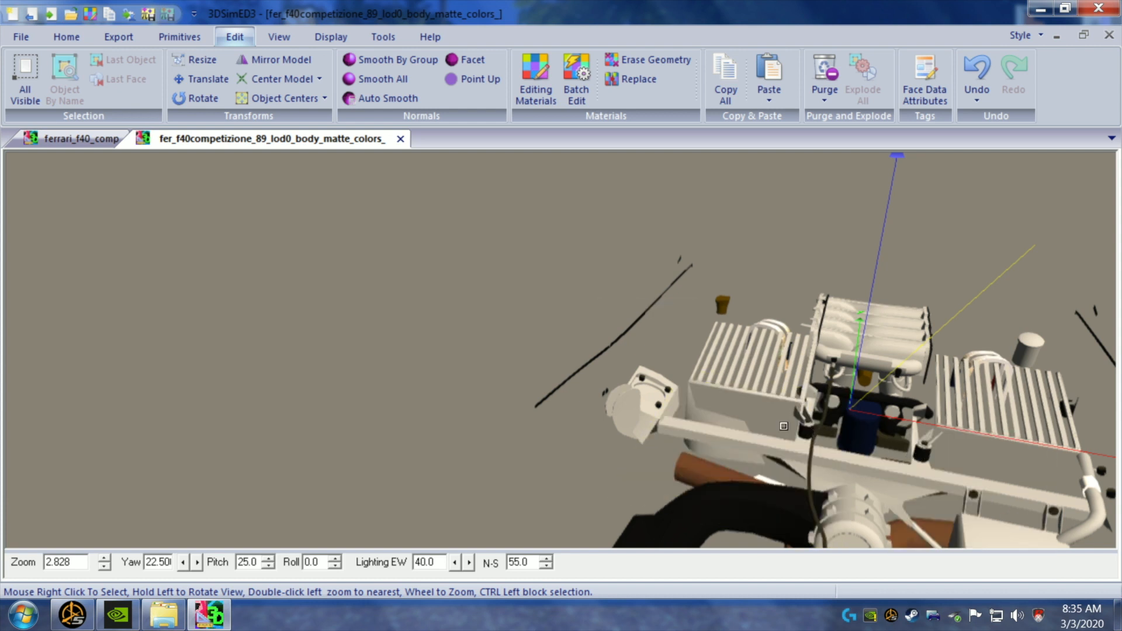
{"action": "right_click", "coordinate": [714, 418]}
{"action": "mouse_move", "coordinate": [760, 429]}
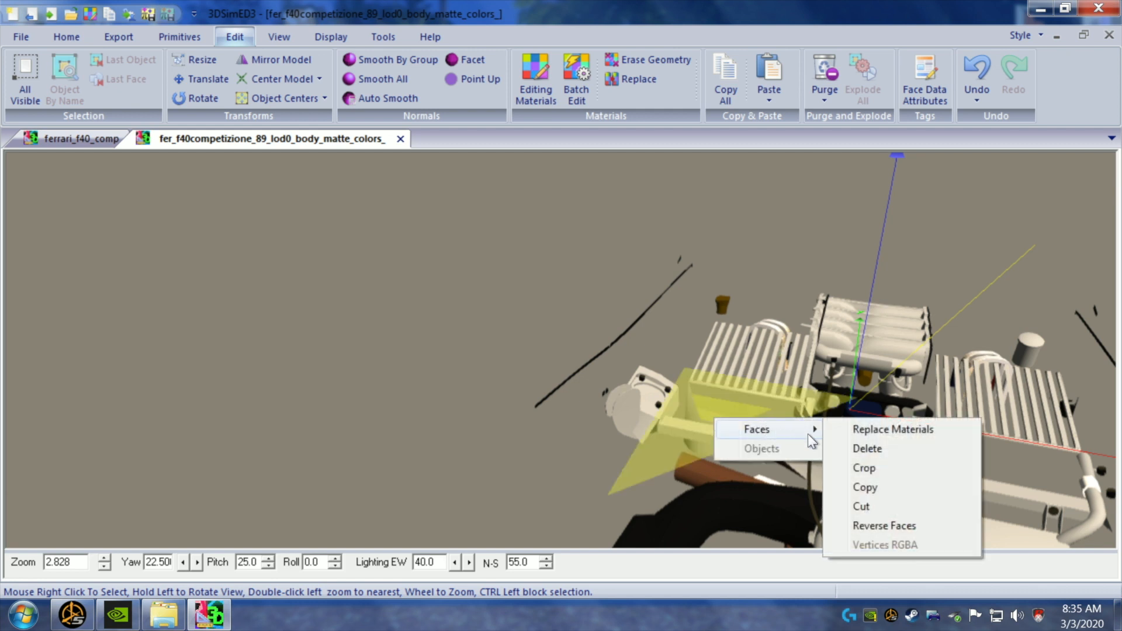
{"action": "left_click", "coordinate": [856, 449]}
- Delete the left intercooler's lower casing faces beneath the white frame bar
{"action": "left_click_drag", "start_coordinate": [797, 456], "coordinate": [786, 445]}
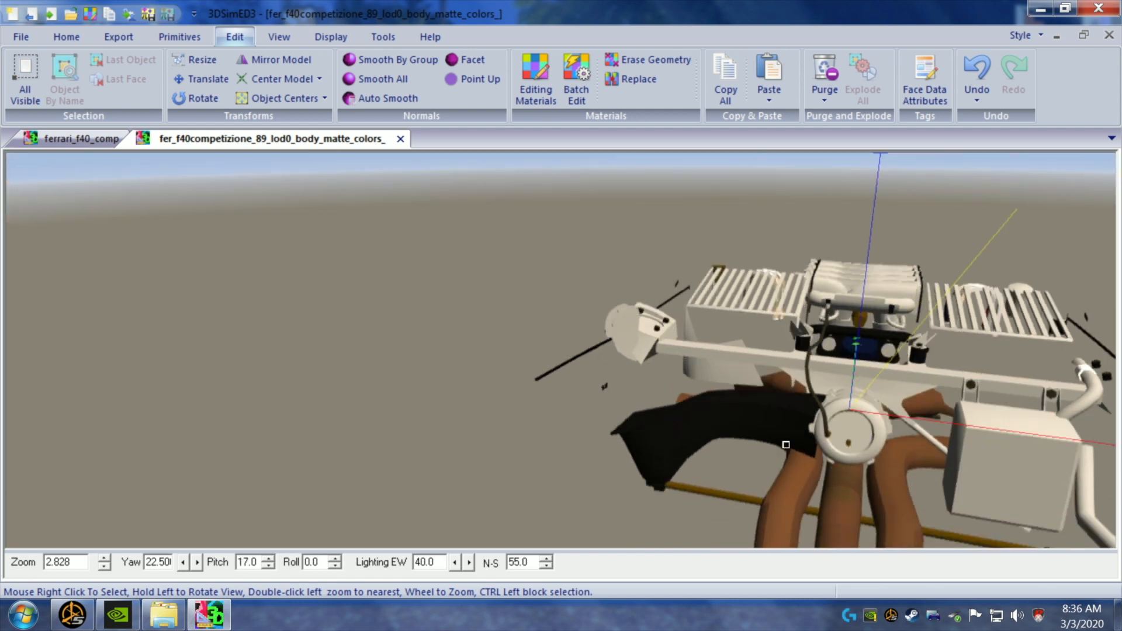
{"action": "right_click", "coordinate": [712, 379]}
{"action": "mouse_move", "coordinate": [760, 391]}
{"action": "left_click", "coordinate": [852, 408]}
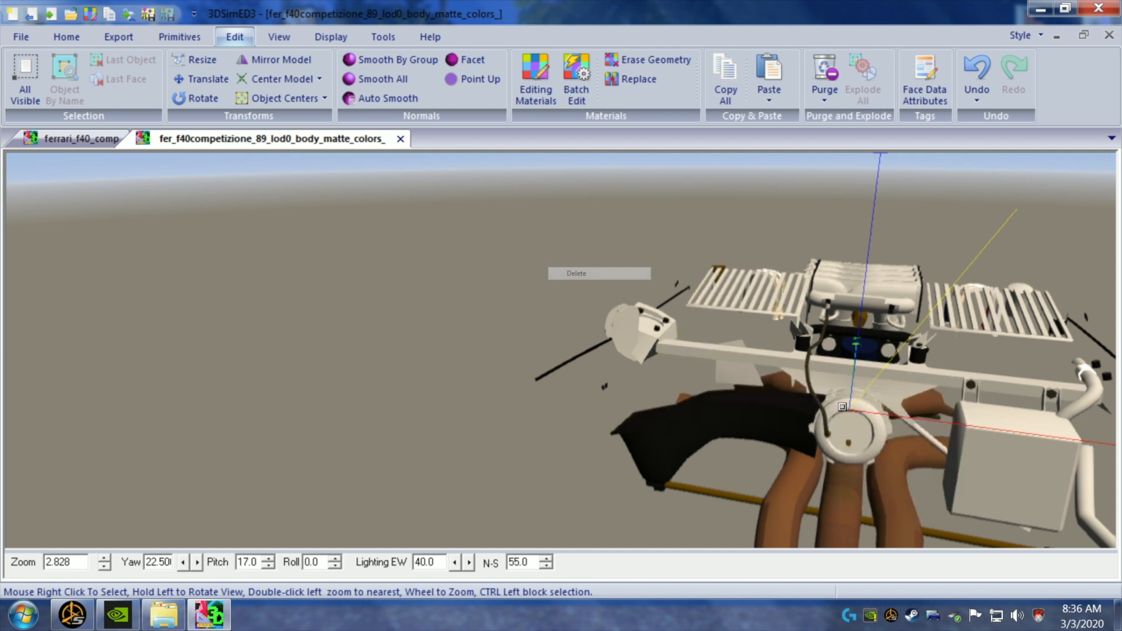
- Delete the flat triangular bracket faces between the black curved duct and the light crossbeam
{"action": "right_click", "coordinate": [725, 381]}
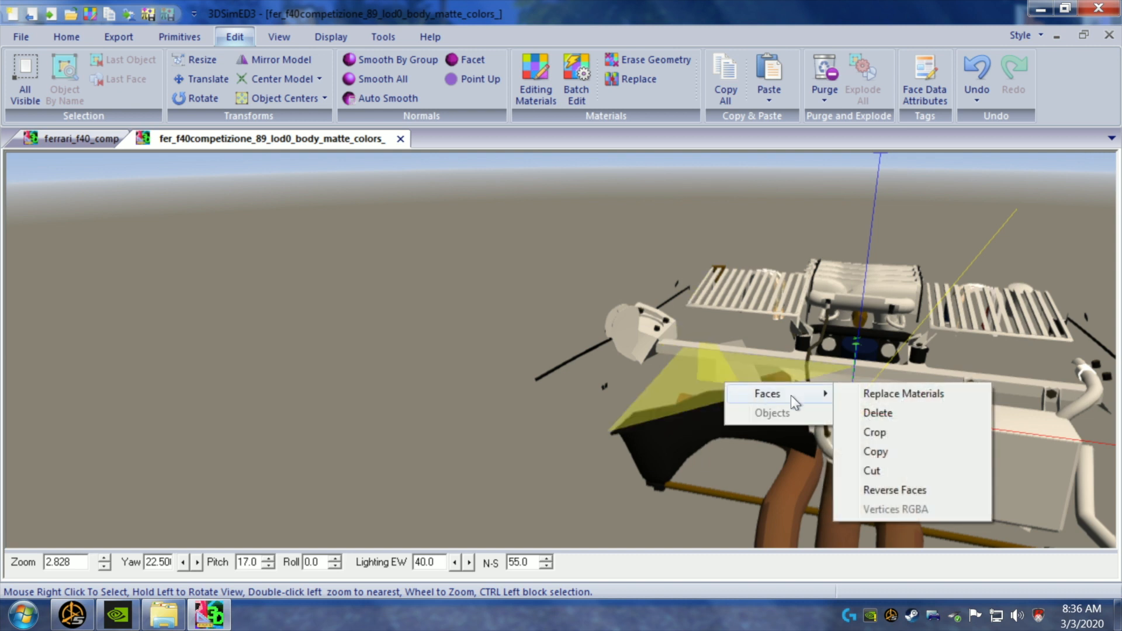
{"action": "mouse_move", "coordinate": [826, 400]}
{"action": "left_click", "coordinate": [875, 414]}
{"action": "left_click_drag", "start_coordinate": [770, 386], "coordinate": [765, 389]}
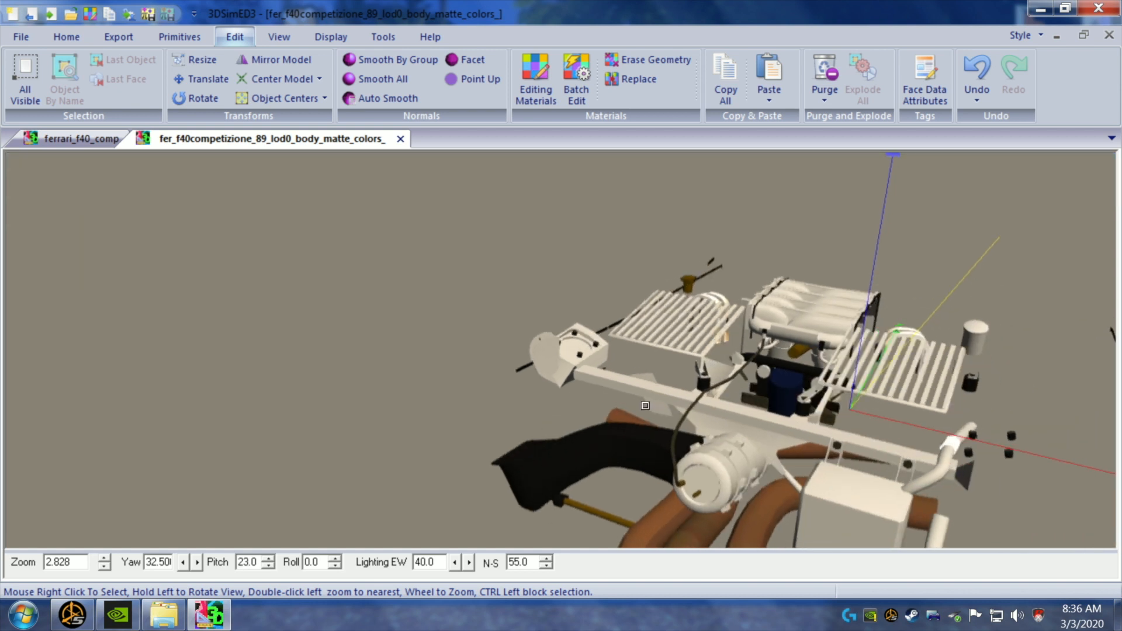
{"action": "right_click", "coordinate": [669, 415]}
{"action": "mouse_move", "coordinate": [690, 428]}
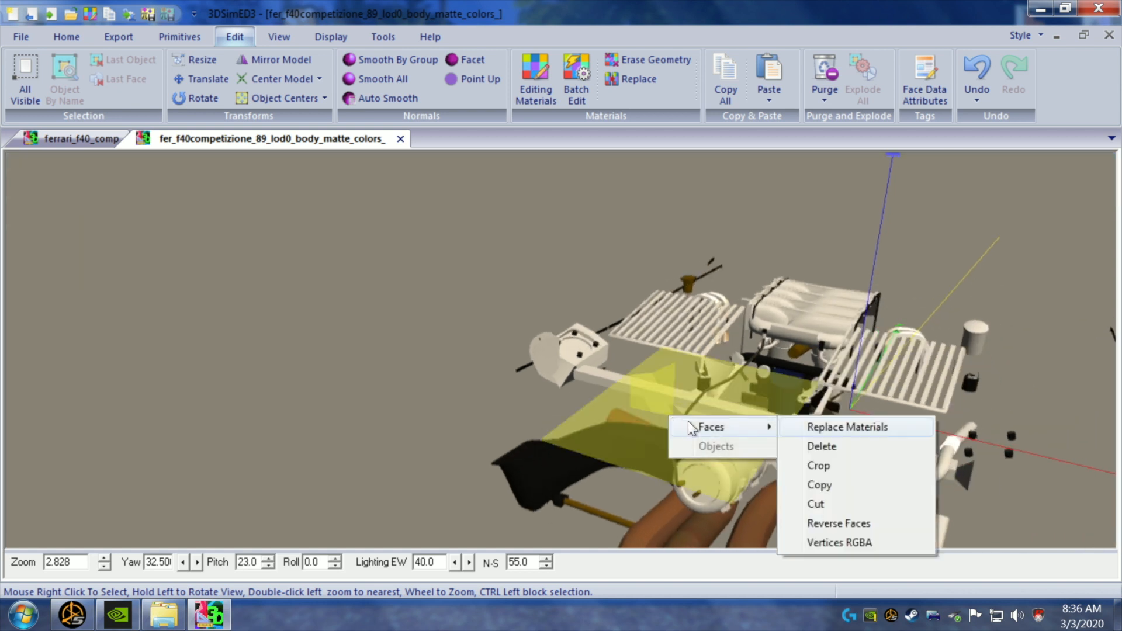
{"action": "left_click", "coordinate": [808, 446]}
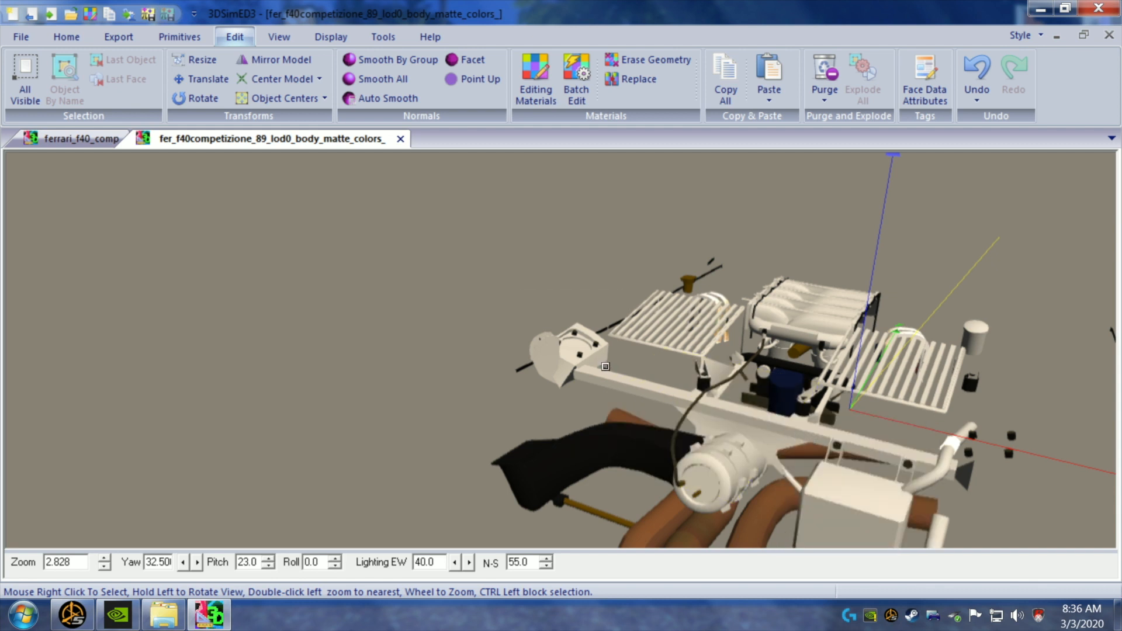
- Delete the section of the light crossbeam between the round end bracket and the engine
{"action": "right_click", "coordinate": [664, 399]}
{"action": "mouse_move", "coordinate": [707, 413]}
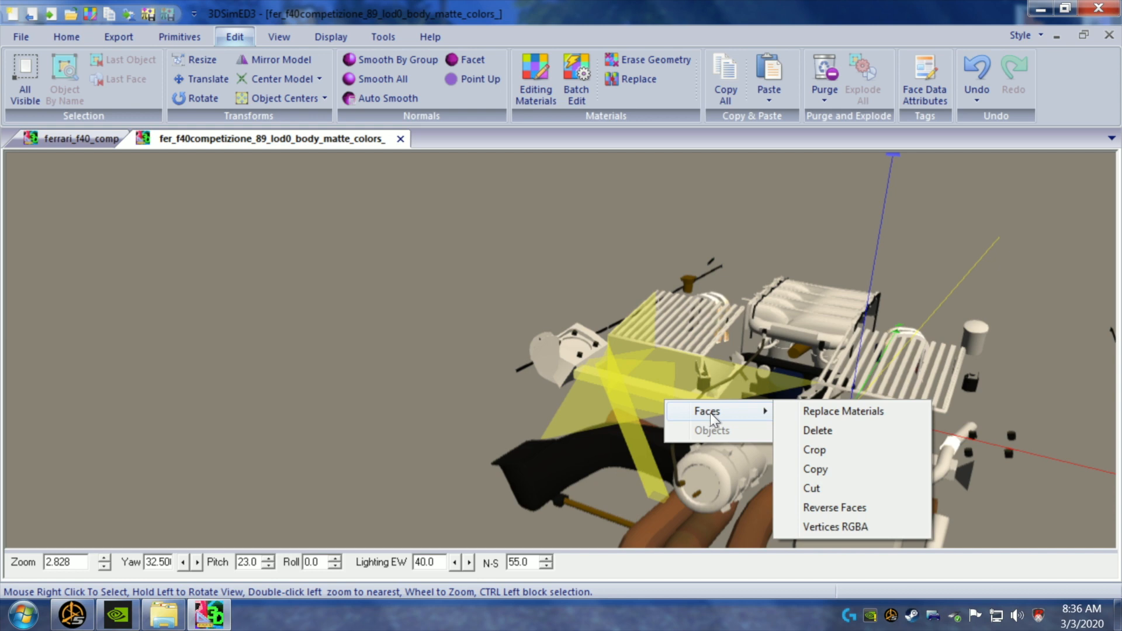
{"action": "left_click", "coordinate": [795, 431]}
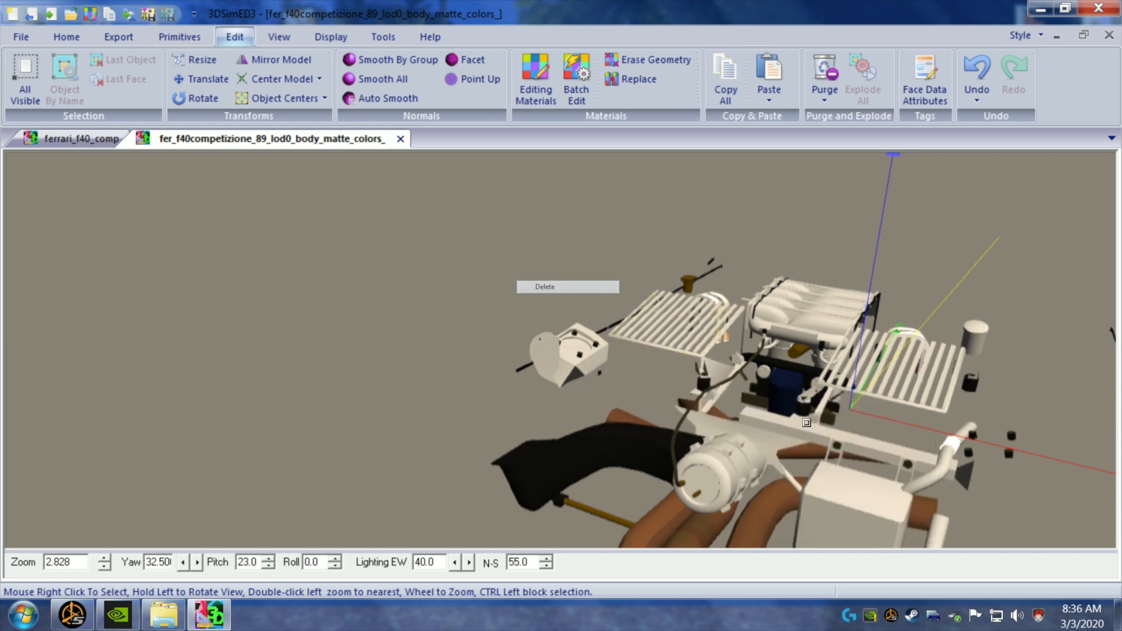
- Delete the leftover pointed flat faces between the two slatted grilles
{"action": "left_click_drag", "start_coordinate": [624, 381], "coordinate": [611, 382]}
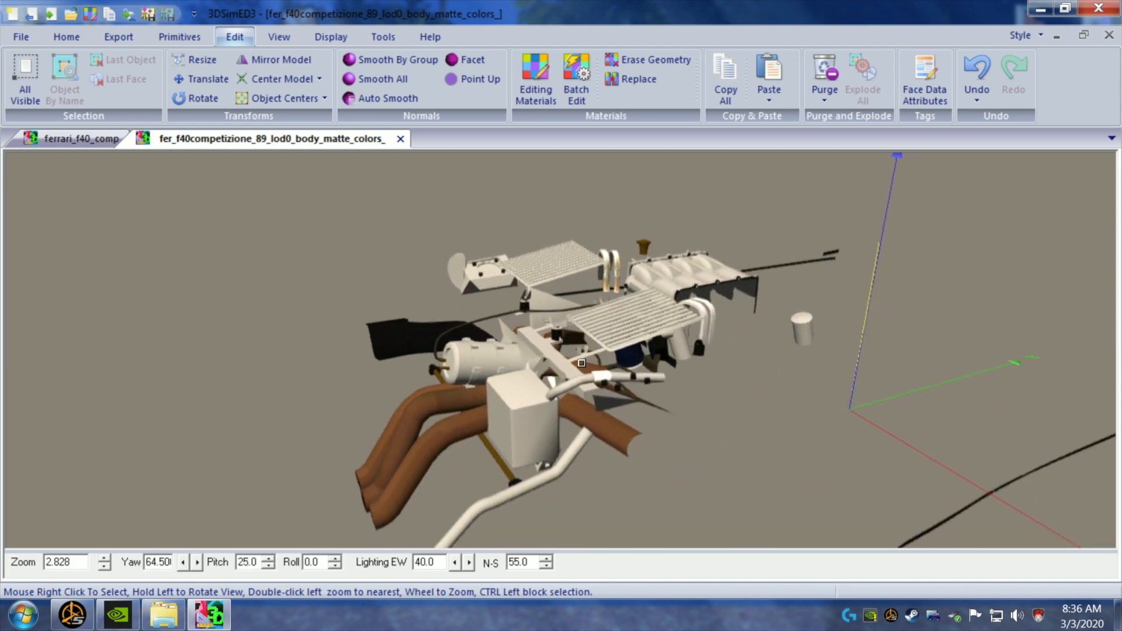
{"action": "left_click_drag", "start_coordinate": [539, 304], "coordinate": [570, 332]}
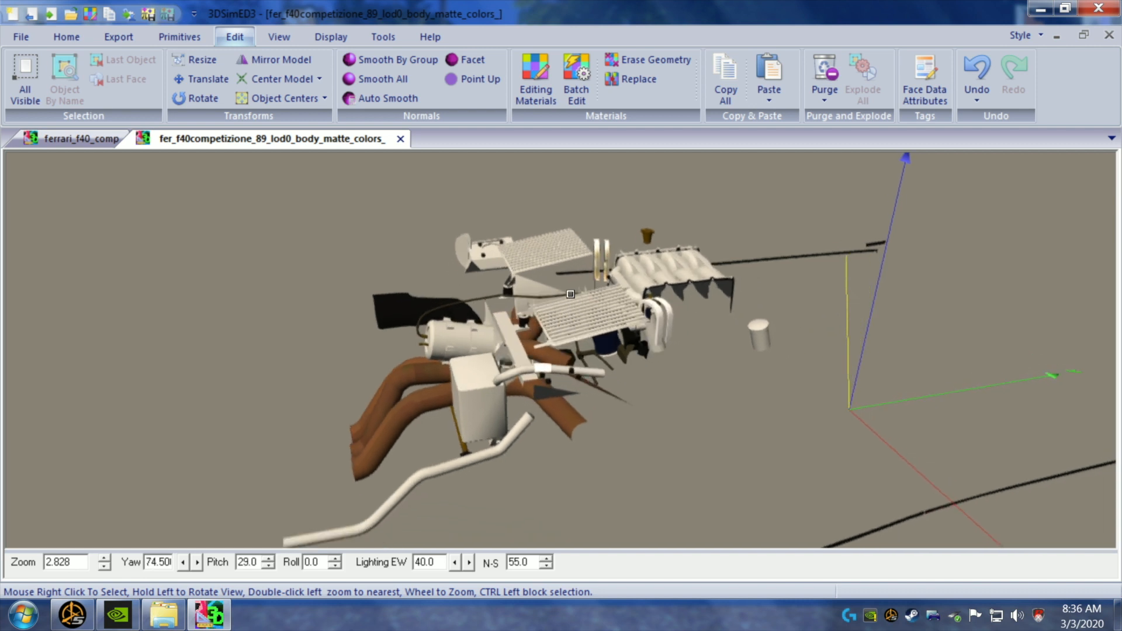
{"action": "right_click", "coordinate": [540, 294]}
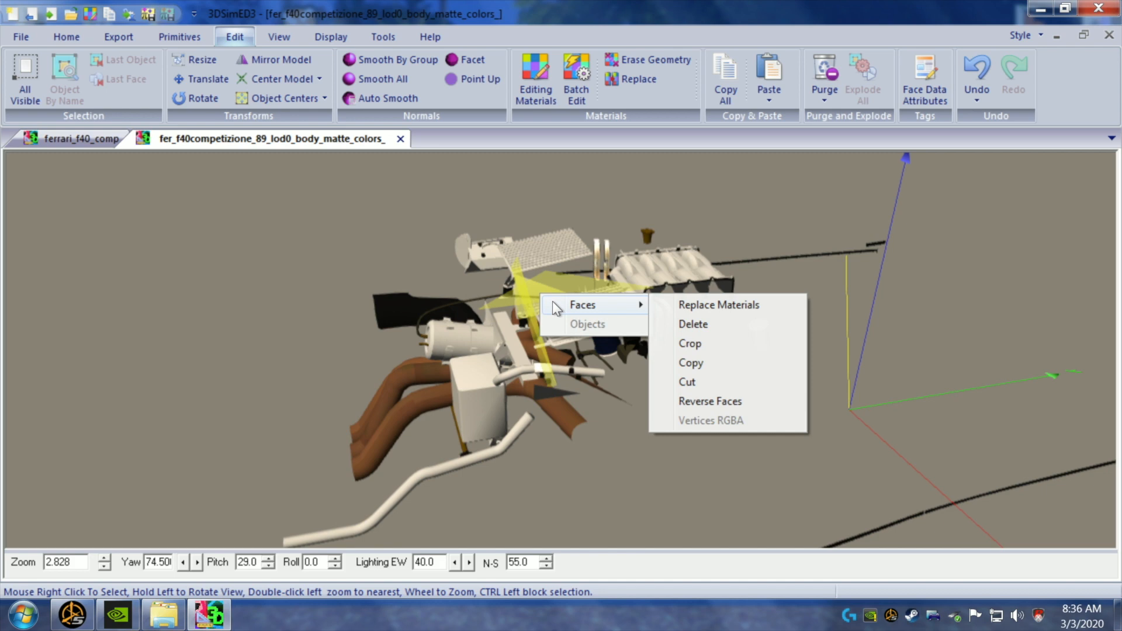
{"action": "mouse_move", "coordinate": [608, 302]}
{"action": "left_click", "coordinate": [679, 324]}
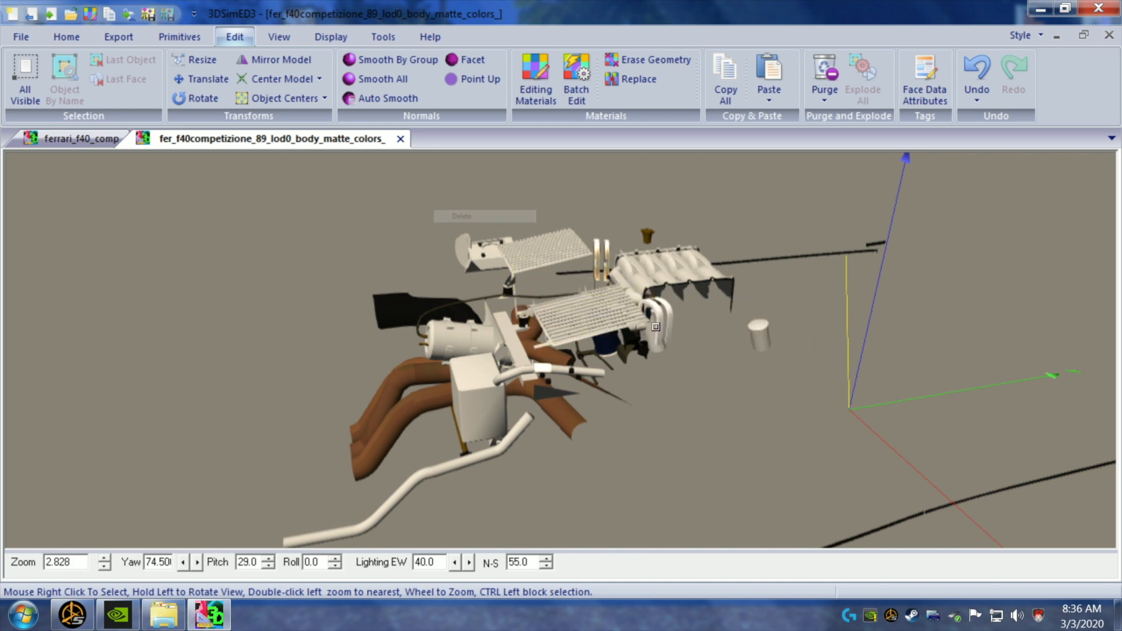
- Delete the thin light-coloured rod running below the dark hose beside the slatted grille
{"action": "left_click_drag", "start_coordinate": [602, 335], "coordinate": [636, 417]}
{"action": "scroll", "coordinate": [663, 416], "scroll_direction": "up", "scroll_amount": 2}
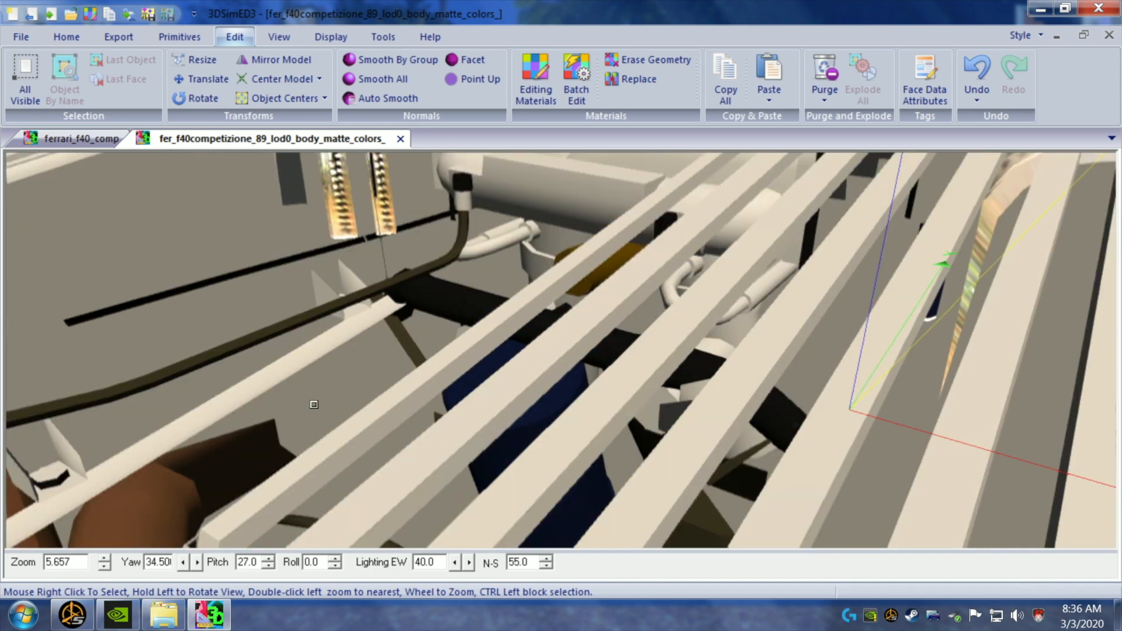
{"action": "left_click_drag", "start_coordinate": [240, 366], "coordinate": [318, 389], "text": "ctrl"}
{"action": "mouse_move", "coordinate": [374, 402]}
{"action": "left_click", "coordinate": [459, 421]}
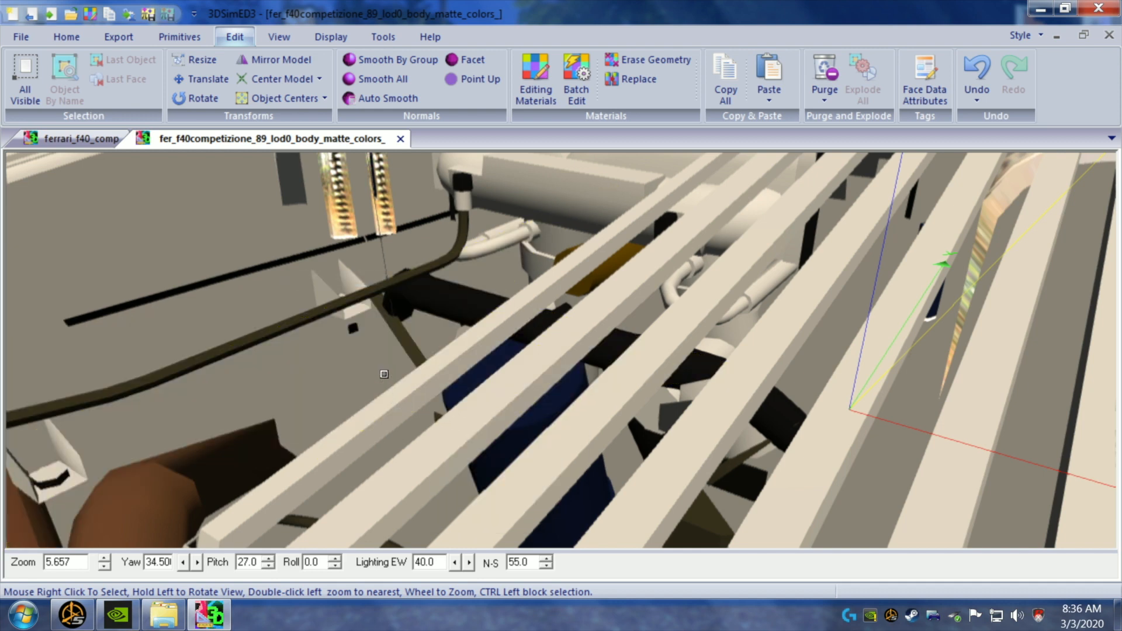
- Delete the small light bracket faces at the end of the black pipe under the dark hose
{"action": "left_click_drag", "start_coordinate": [377, 363], "coordinate": [378, 363]}
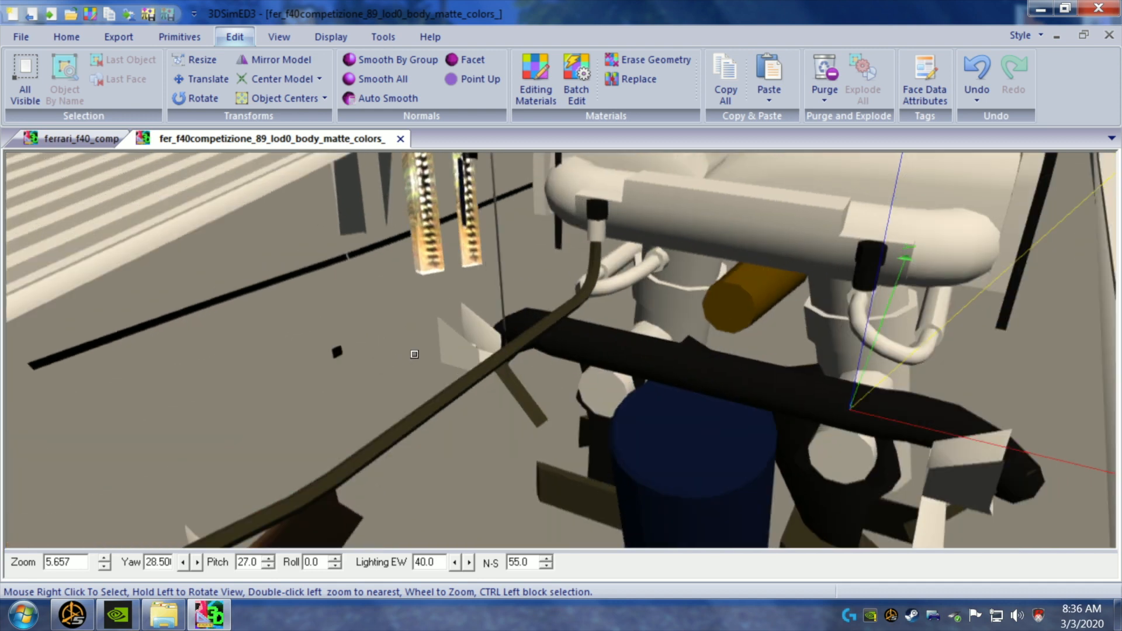
{"action": "left_click_drag", "start_coordinate": [413, 302], "coordinate": [471, 364], "text": "ctrl"}
{"action": "mouse_move", "coordinate": [544, 373]}
{"action": "left_click", "coordinate": [618, 392]}
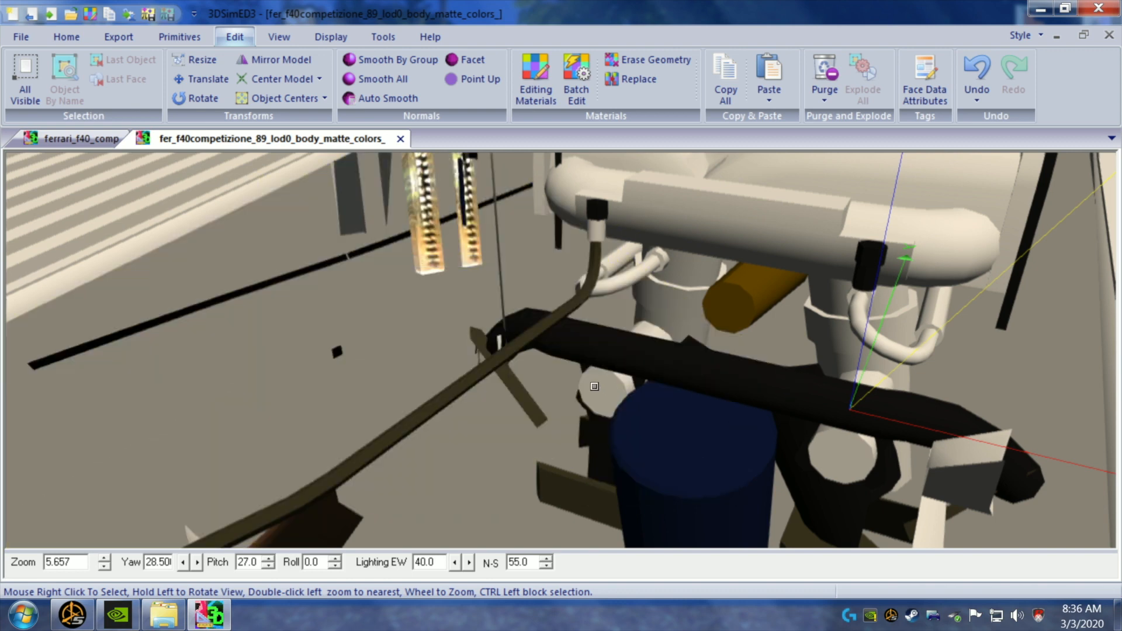
- Delete the flat grey leftover plate between the brown exhaust pipes next to the light cylinder
{"action": "scroll", "coordinate": [275, 453], "scroll_direction": "up", "scroll_amount": 5}
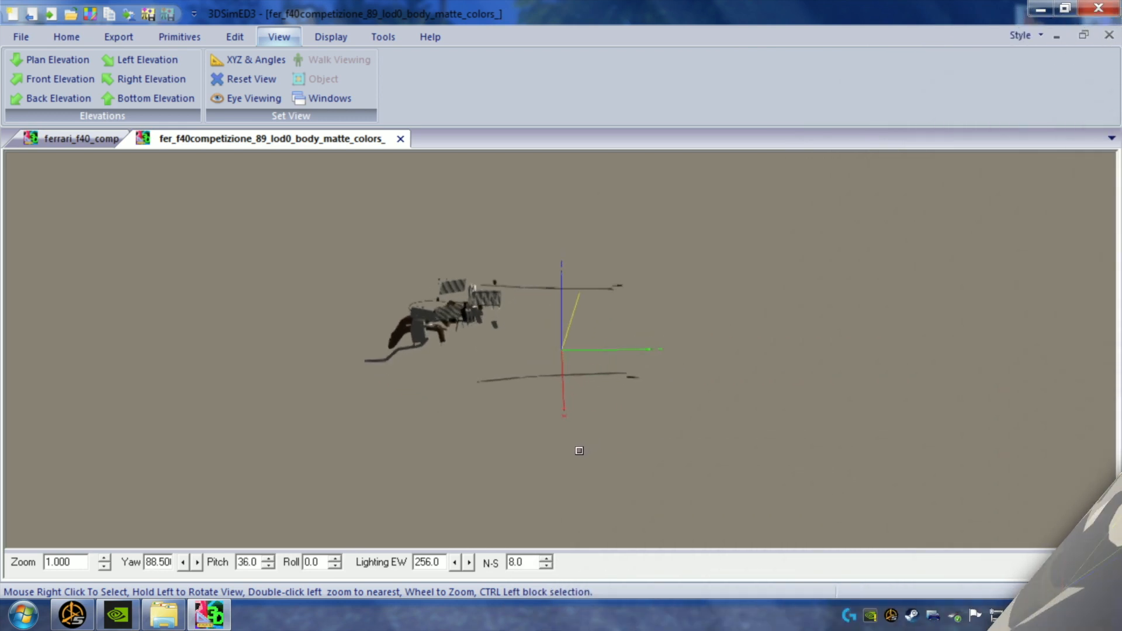
{"action": "scroll", "coordinate": [393, 371], "scroll_direction": "up", "scroll_amount": 1}
{"action": "left_click_drag", "start_coordinate": [393, 371], "coordinate": [595, 358]}
{"action": "scroll", "coordinate": [517, 388], "scroll_direction": "up", "scroll_amount": 1}
{"action": "scroll", "coordinate": [616, 365], "scroll_direction": "down", "scroll_amount": 1}
{"action": "scroll", "coordinate": [595, 358], "scroll_direction": "down", "scroll_amount": 1}
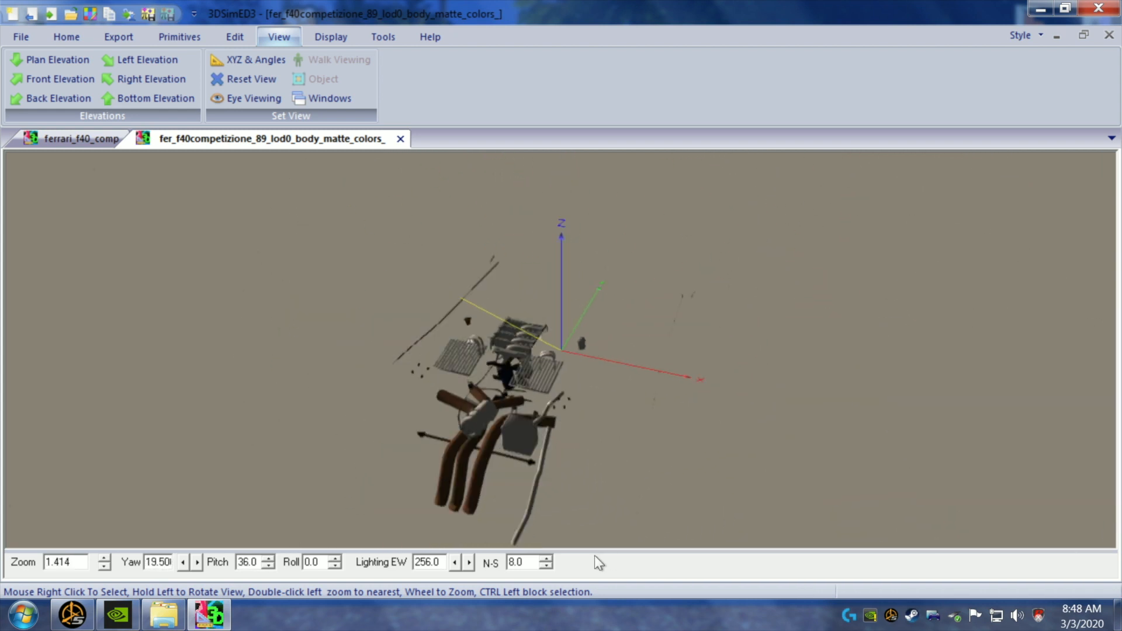
{"action": "left_click_drag", "start_coordinate": [598, 497], "coordinate": [602, 489]}
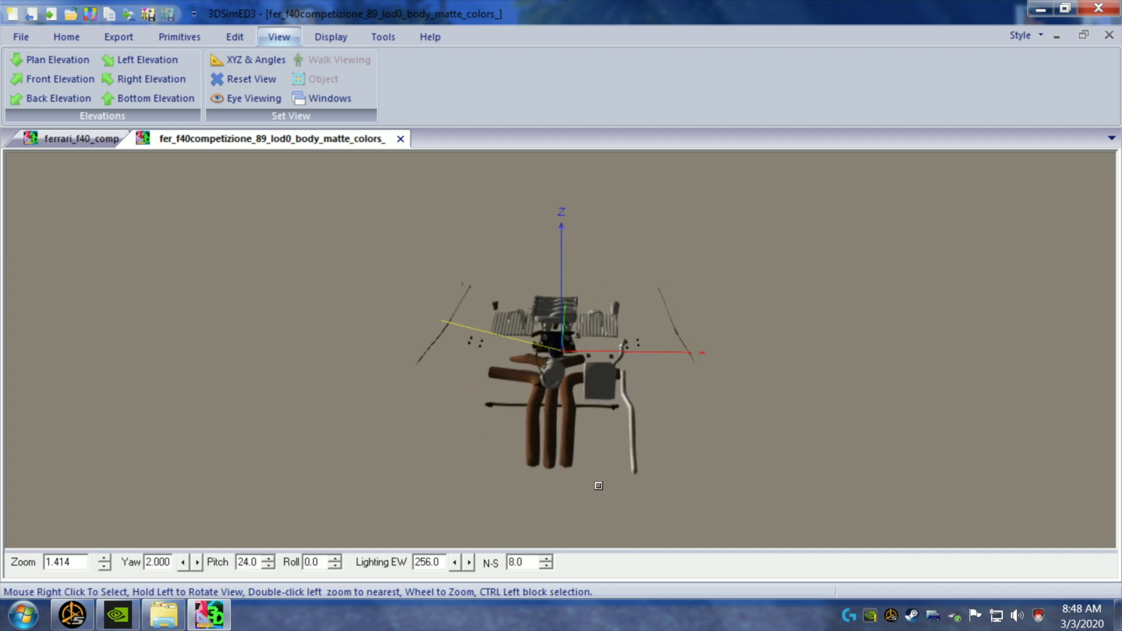
{"action": "scroll", "coordinate": [591, 475], "scroll_direction": "up", "scroll_amount": 1}
{"action": "left_click_drag", "start_coordinate": [622, 478], "coordinate": [635, 480]}
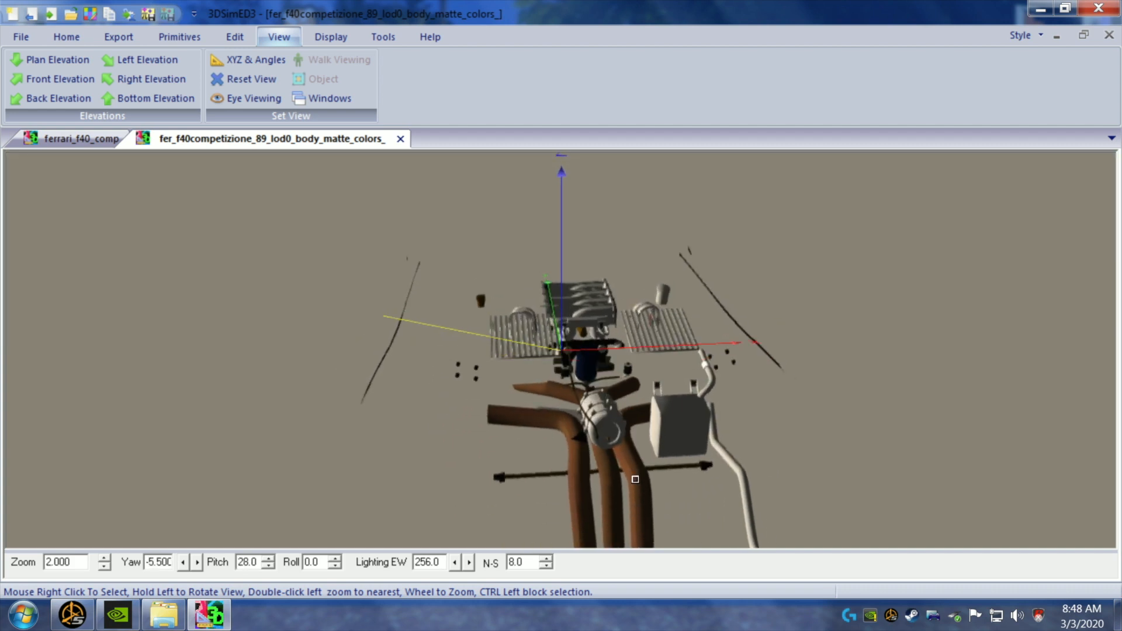
{"action": "left_click_drag", "start_coordinate": [550, 473], "coordinate": [558, 471]}
{"action": "scroll", "coordinate": [559, 471], "scroll_direction": "up", "scroll_amount": 1}
{"action": "left_click_drag", "start_coordinate": [644, 491], "coordinate": [637, 490]}
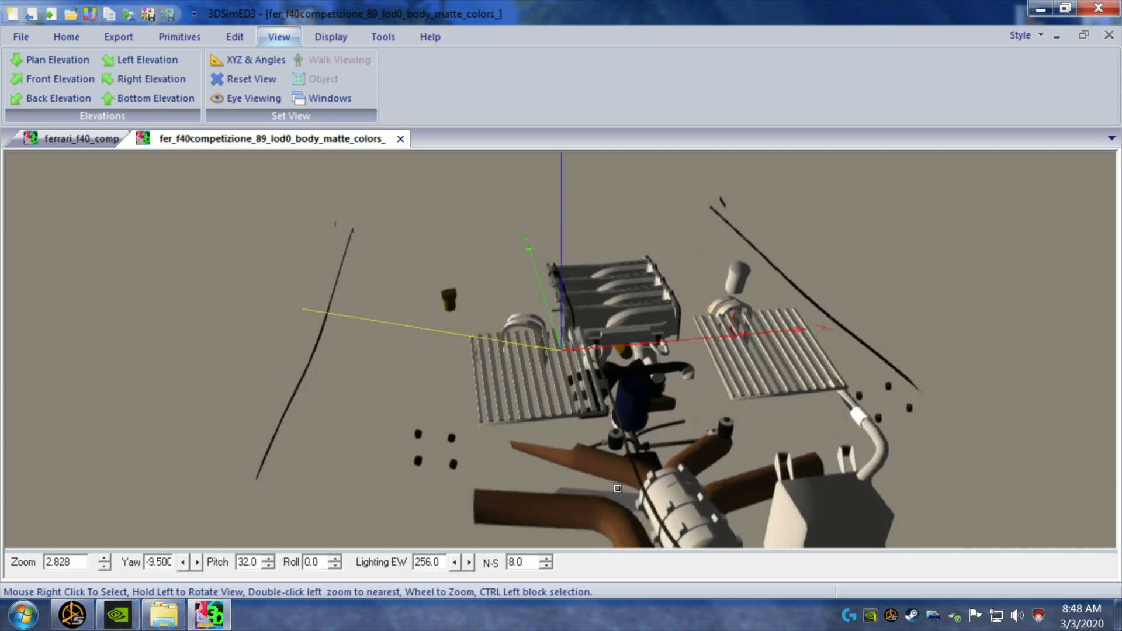
{"action": "right_click", "coordinate": [634, 504]}
{"action": "mouse_move", "coordinate": [725, 514]}
{"action": "left_click", "coordinate": [786, 418]}
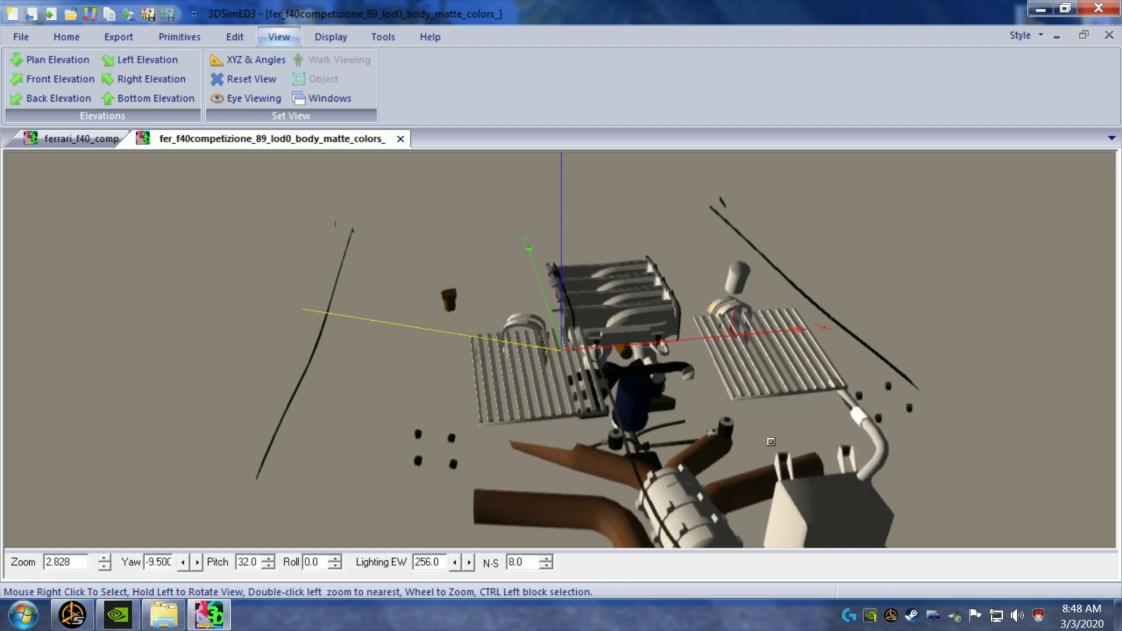
- Delete the long horizontal rod crossing the brown exhaust pipes and the leftover faces around them
{"action": "left_click_drag", "start_coordinate": [769, 461], "coordinate": [768, 453]}
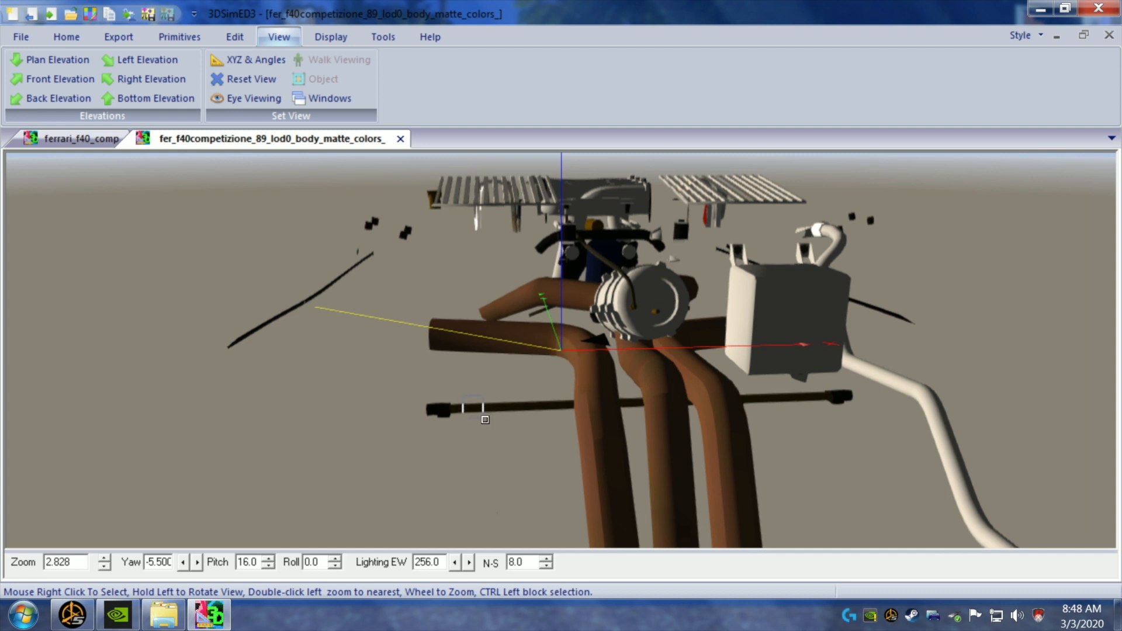
{"action": "right_click", "coordinate": [550, 426]}
{"action": "mouse_move", "coordinate": [645, 443]}
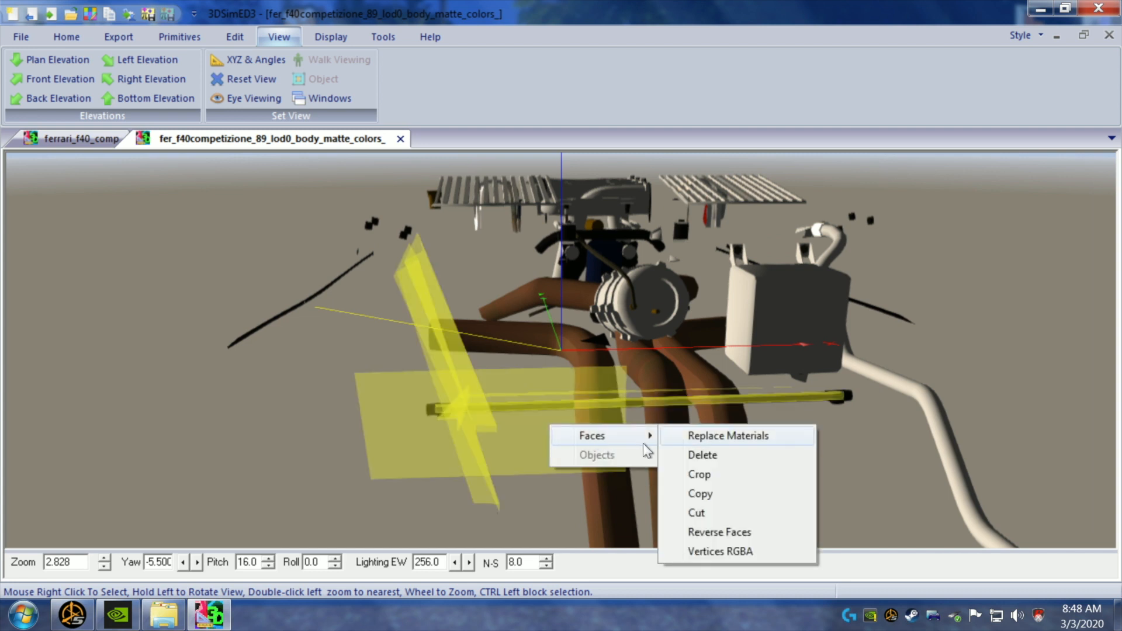
{"action": "left_click", "coordinate": [701, 454]}
{"action": "left_click_drag", "start_coordinate": [621, 446], "coordinate": [563, 449]}
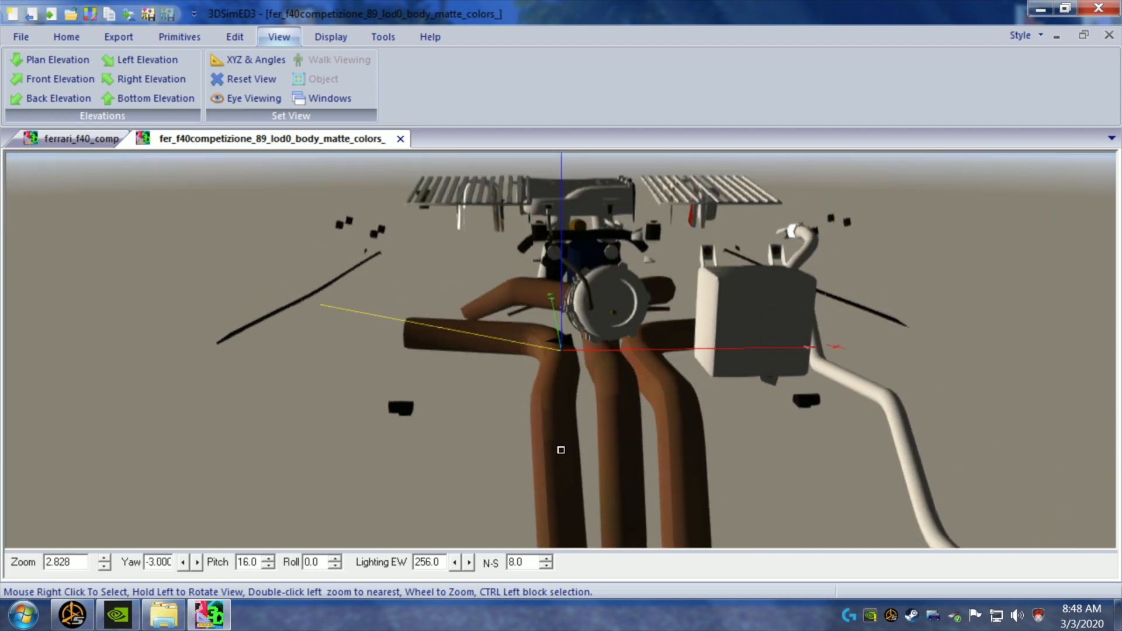
{"action": "right_click", "coordinate": [528, 383]}
{"action": "mouse_move", "coordinate": [570, 391]}
{"action": "left_click", "coordinate": [692, 412]}
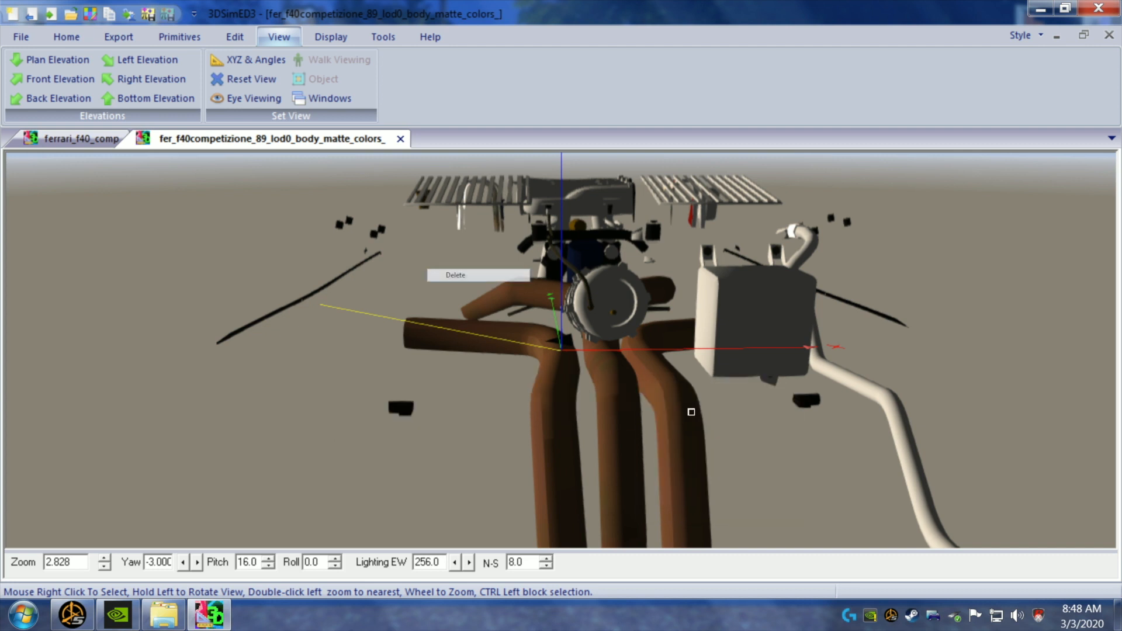
{"action": "left_click_drag", "start_coordinate": [513, 420], "coordinate": [565, 413]}
{"action": "scroll", "coordinate": [516, 423], "scroll_direction": "down", "scroll_amount": 1}
{"action": "scroll", "coordinate": [519, 423], "scroll_direction": "down", "scroll_amount": 1}
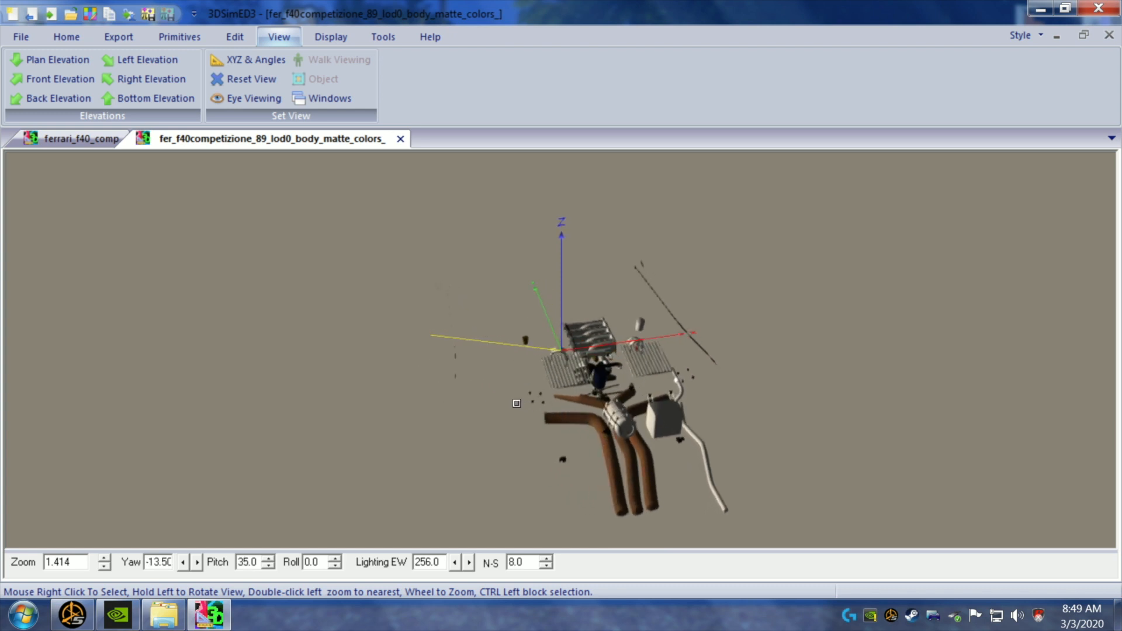
{"action": "scroll", "coordinate": [516, 402], "scroll_direction": "up", "scroll_amount": 1}
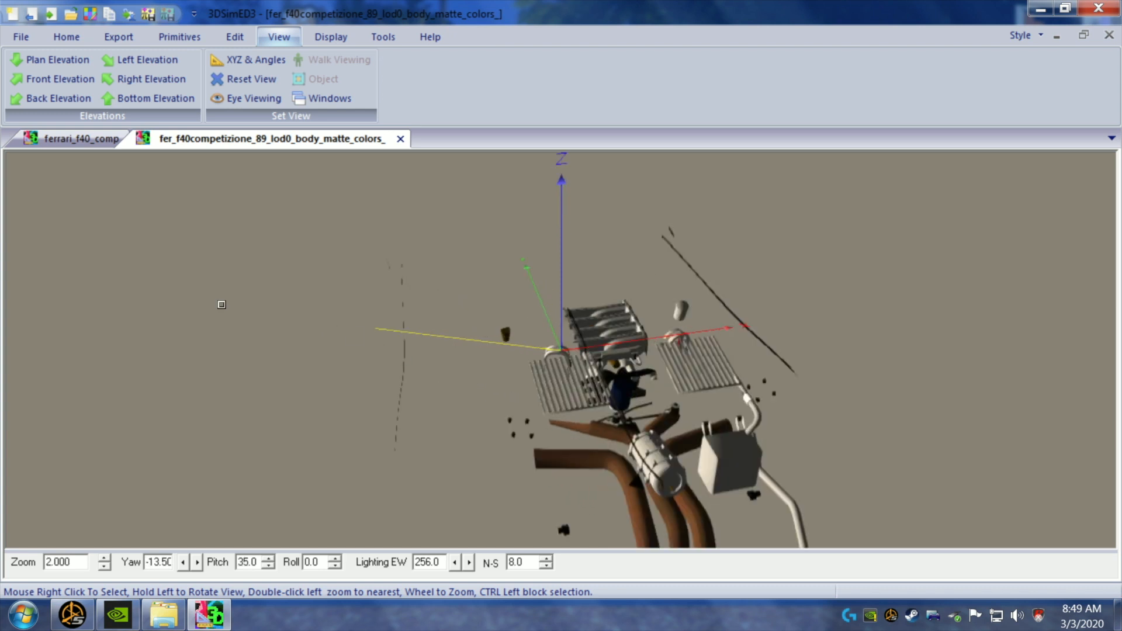
- Start saving the model as a .3SE file and create a folder named "2 be chromed" inside "bran new engine start"
{"action": "left_click", "coordinate": [17, 35]}
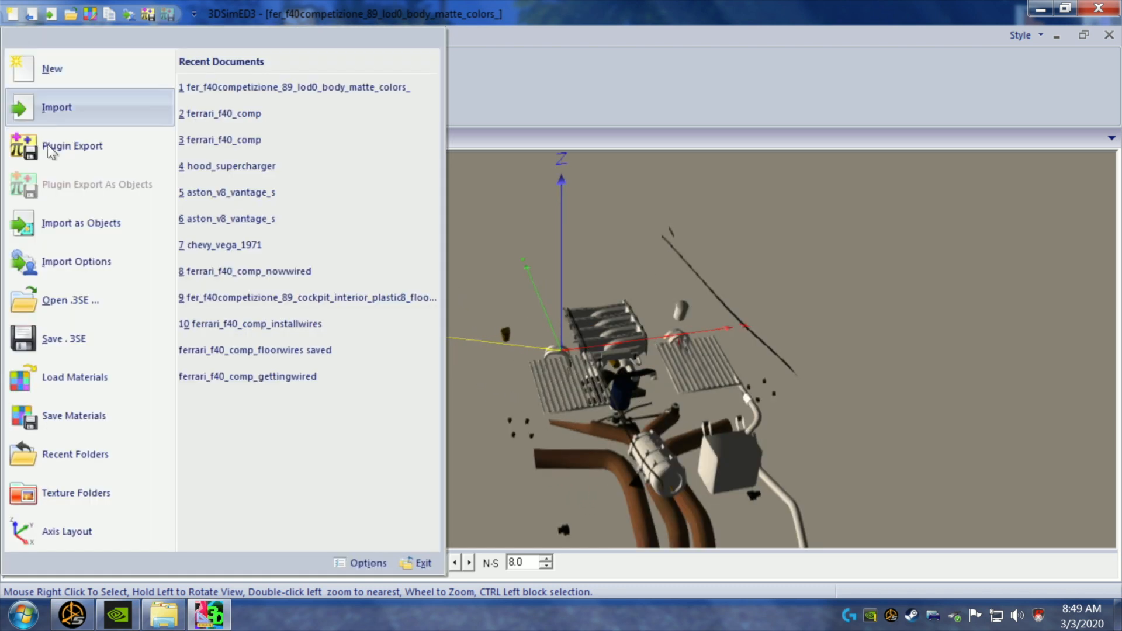
{"action": "left_click", "coordinate": [62, 338]}
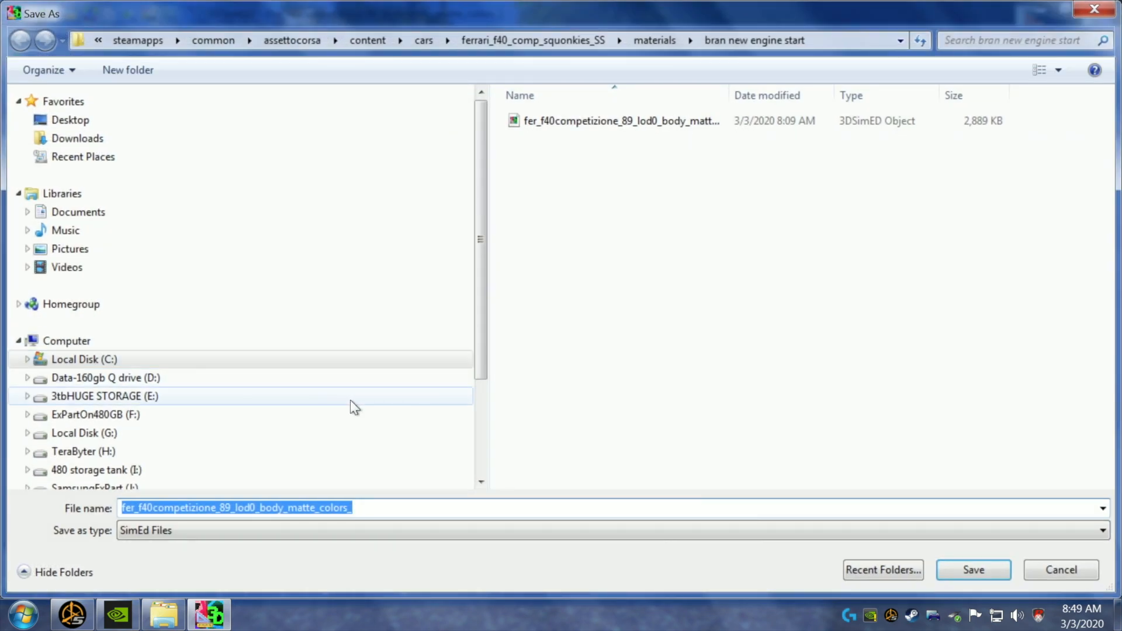
{"action": "right_click", "coordinate": [611, 188]}
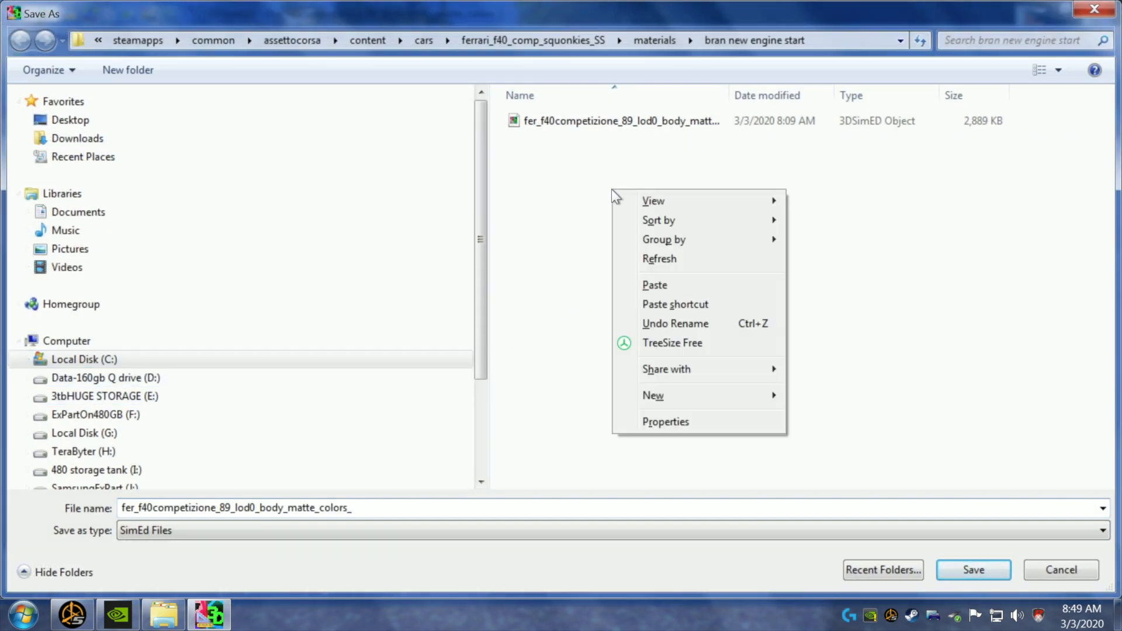
{"action": "mouse_move", "coordinate": [658, 397]}
{"action": "left_click", "coordinate": [833, 396]}
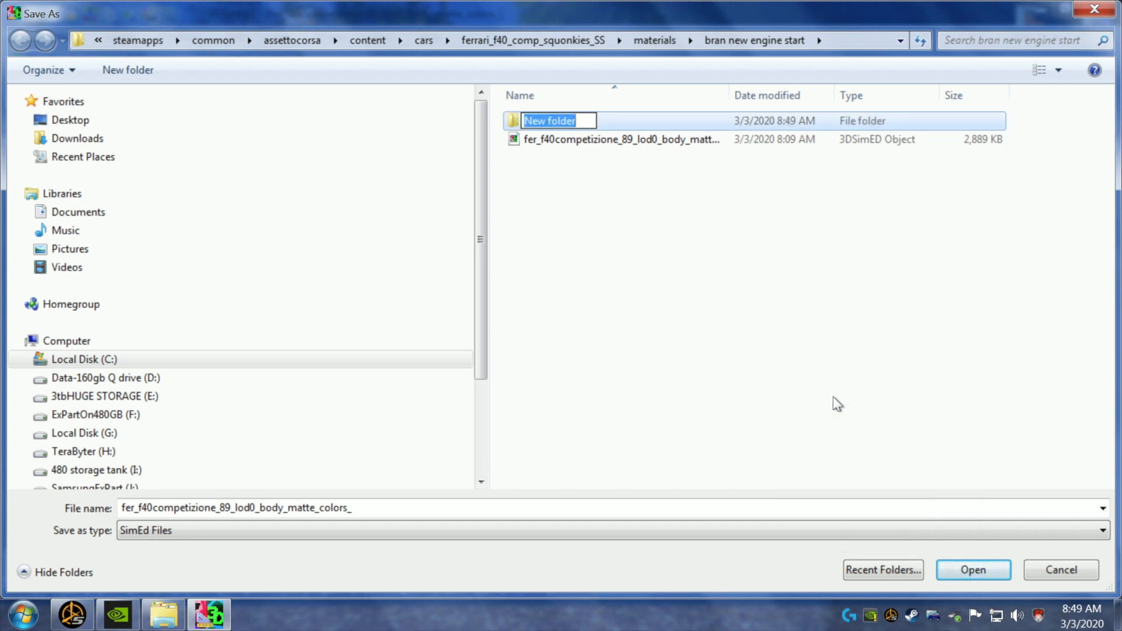
{"action": "type", "text": "2 b"}
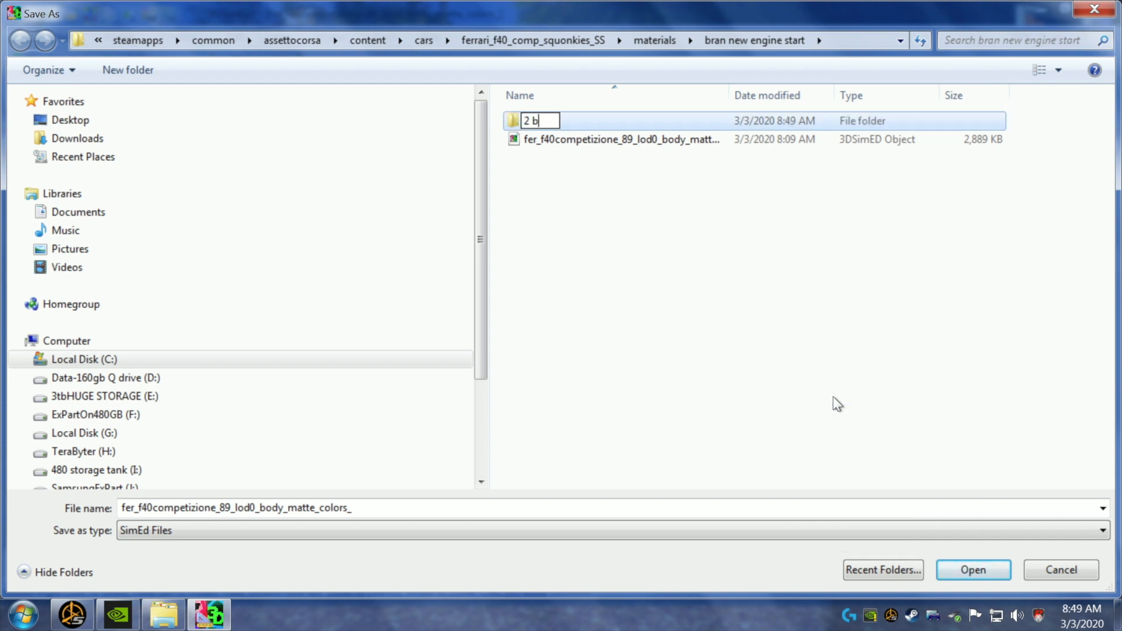
{"action": "type", "text": "e chromed"}
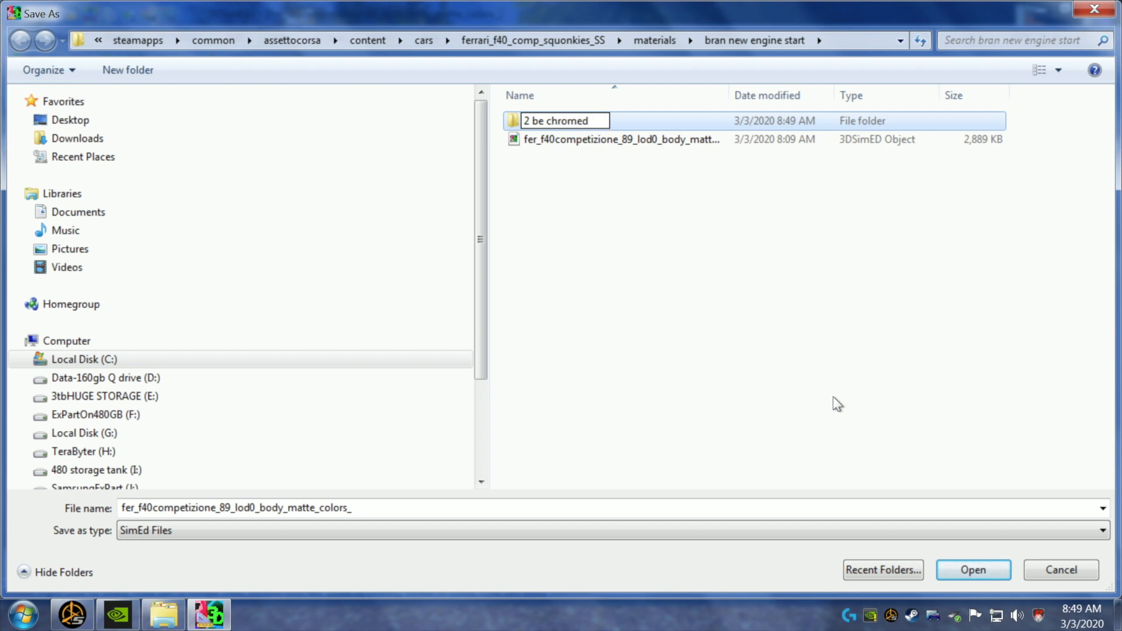
{"action": "left_click", "coordinate": [787, 318]}
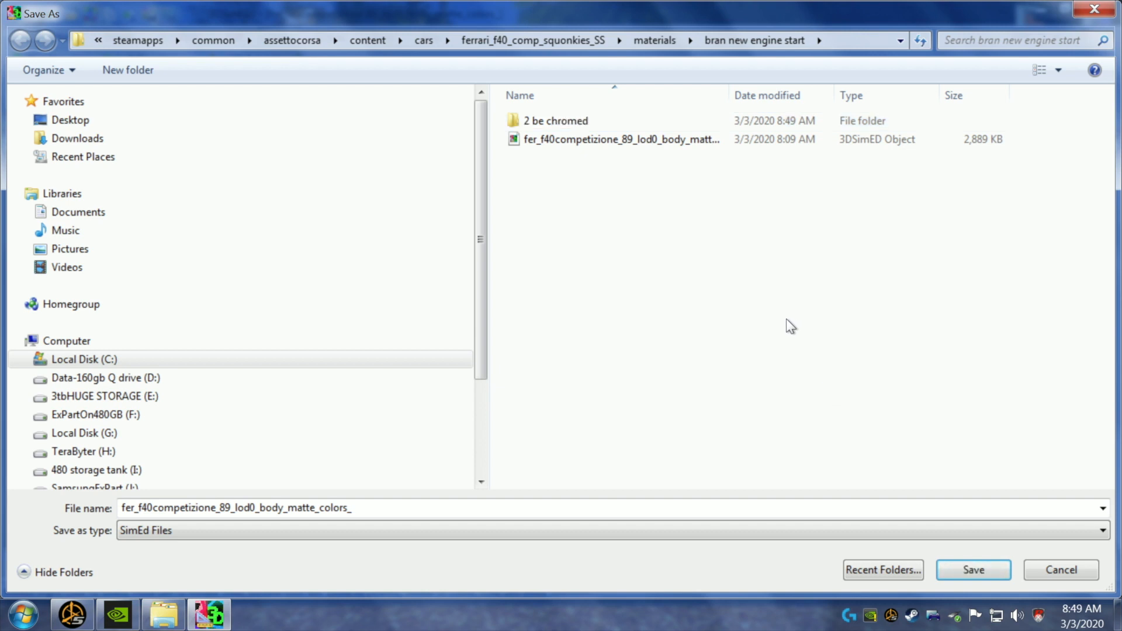
- Save the model in the "2 be chromed" folder with 3 added after "matte" in the file name, storing texture paths as relative
{"action": "double_click", "coordinate": [561, 121]}
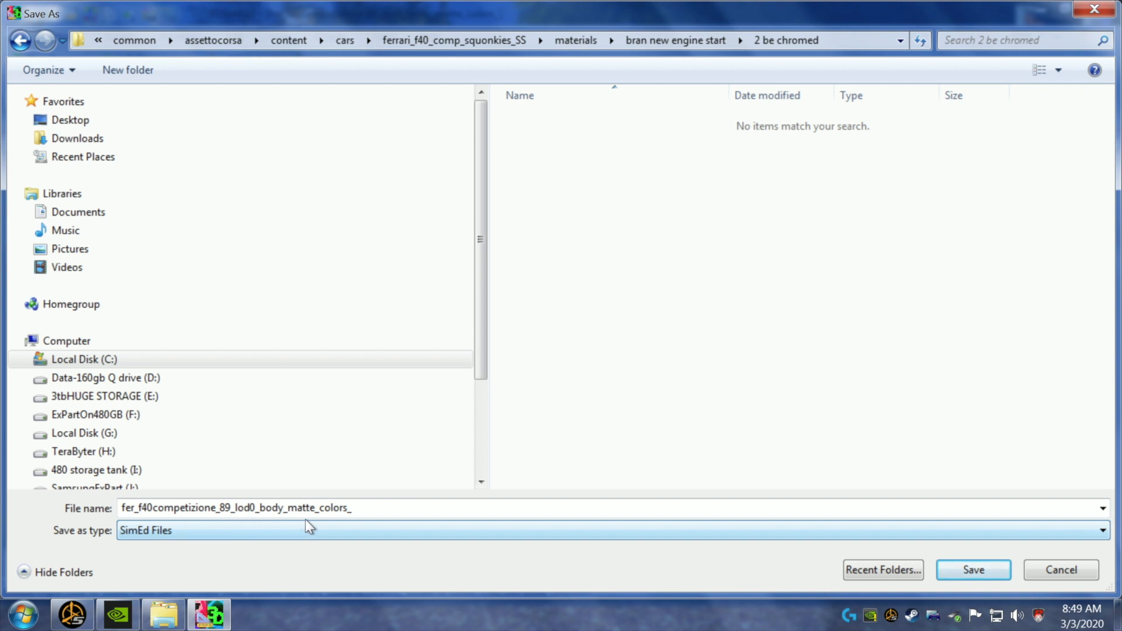
{"action": "left_click", "coordinate": [383, 508]}
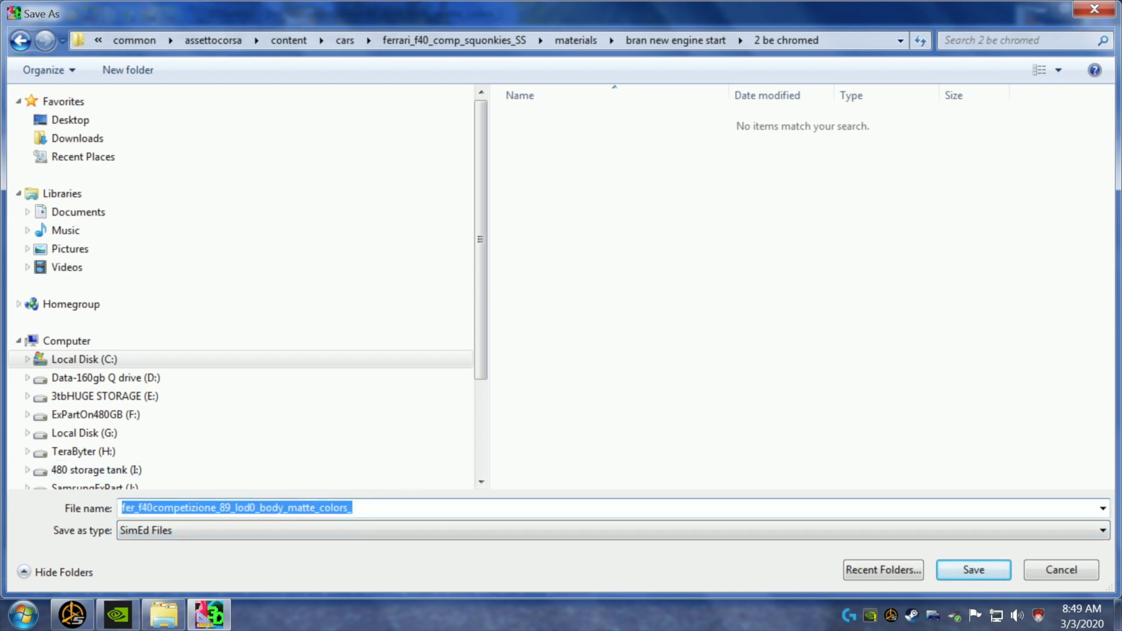
{"action": "left_click", "coordinate": [316, 507]}
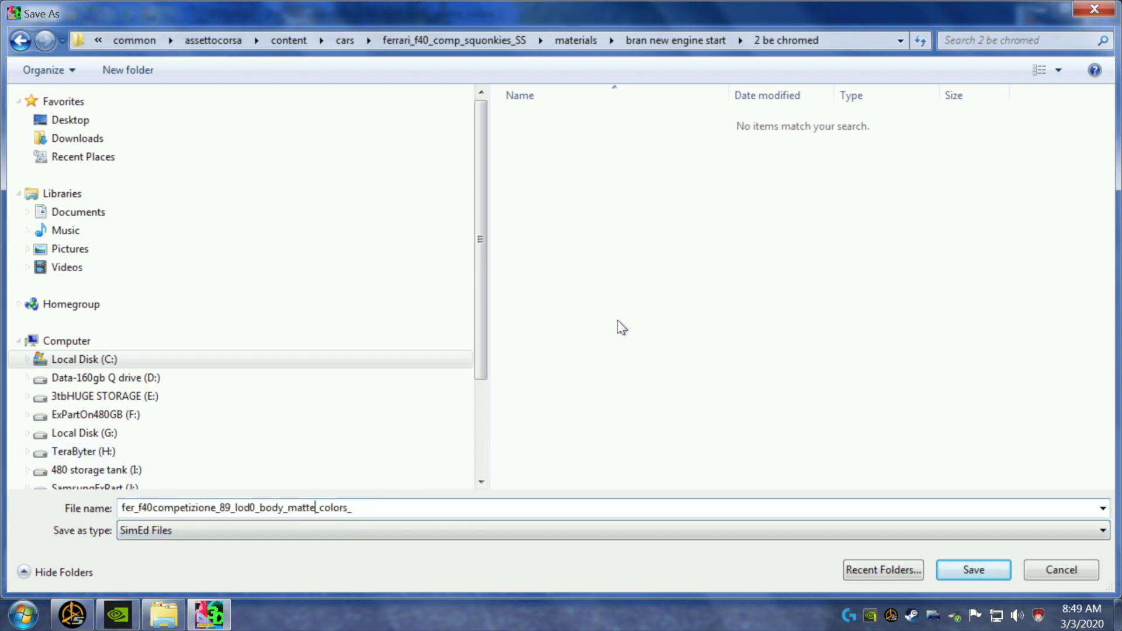
{"action": "type", "text": "3"}
{"action": "left_click", "coordinate": [993, 567]}
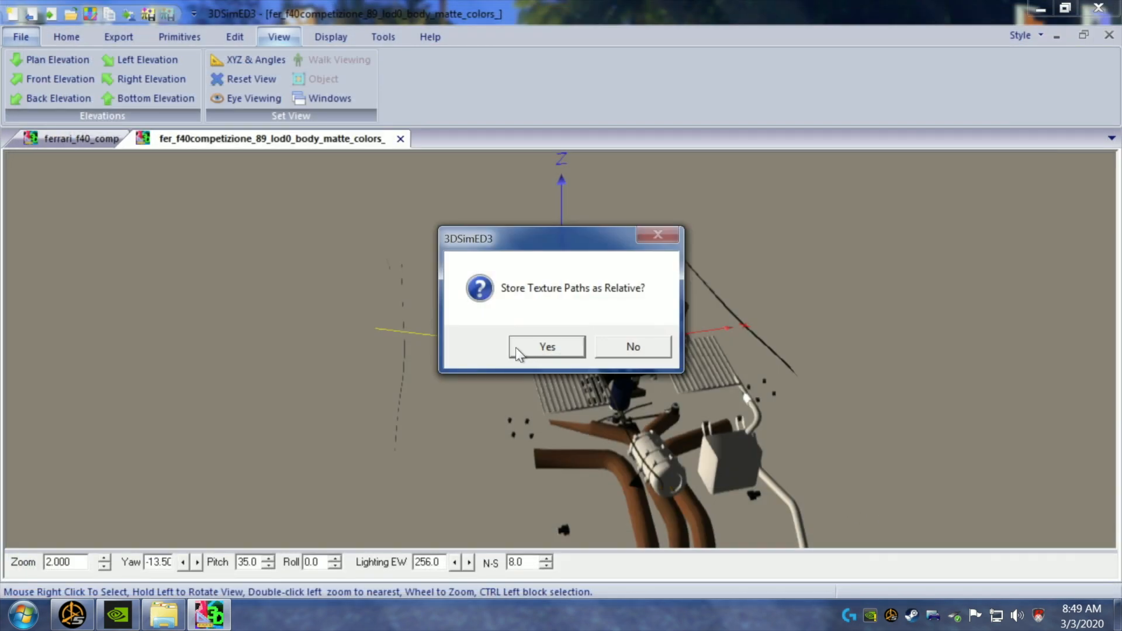
{"action": "left_click", "coordinate": [517, 348]}
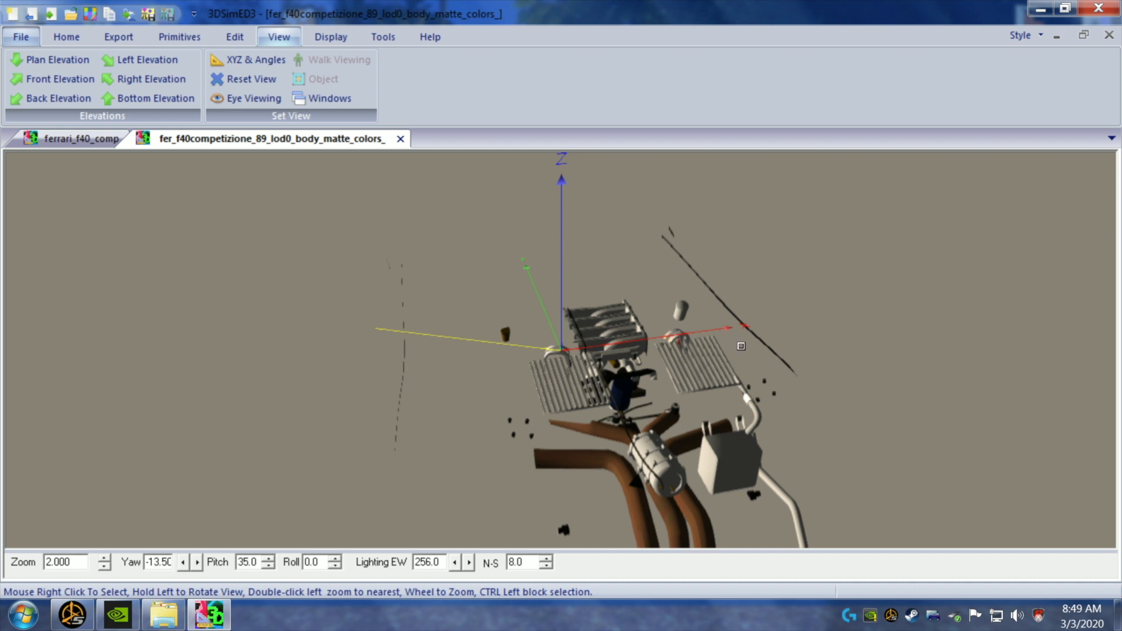
- Close the saved parts model and turn off the selection highlight on the engine-bay object in ferrari_f40_comp
{"action": "scroll", "coordinate": [741, 346], "scroll_direction": "down", "scroll_amount": 1}
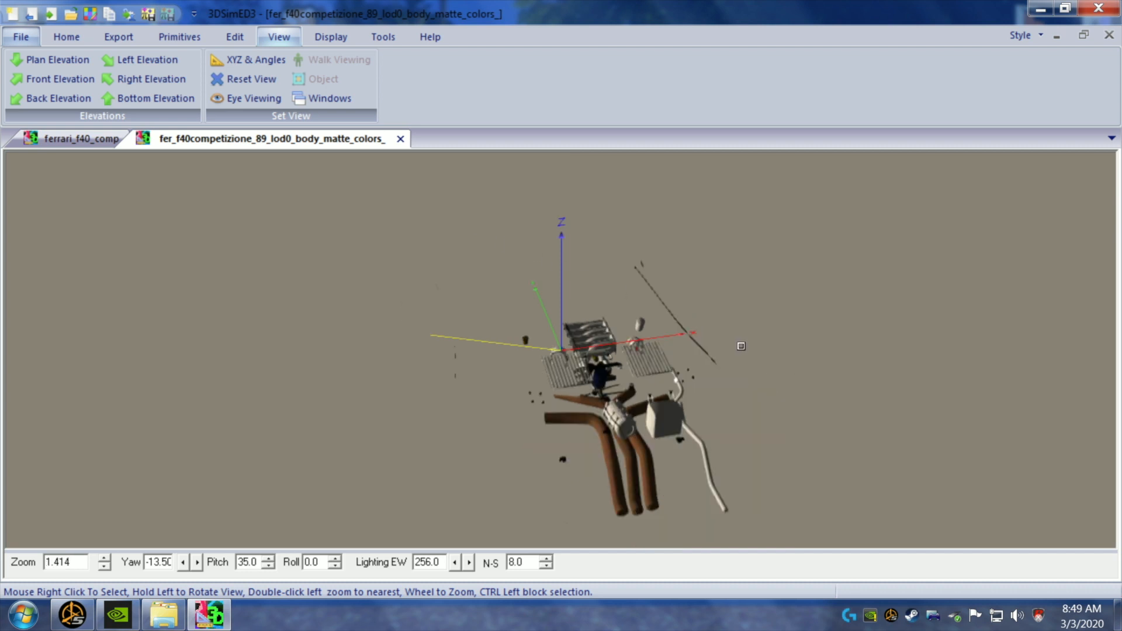
{"action": "left_click", "coordinate": [401, 139]}
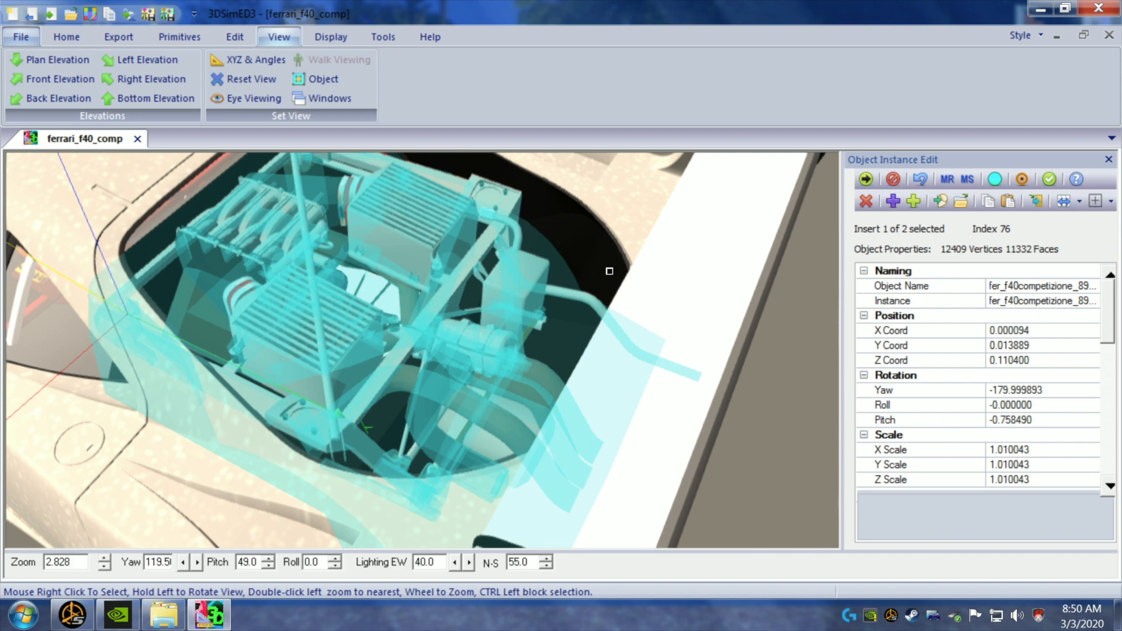
{"action": "left_click", "coordinate": [995, 178]}
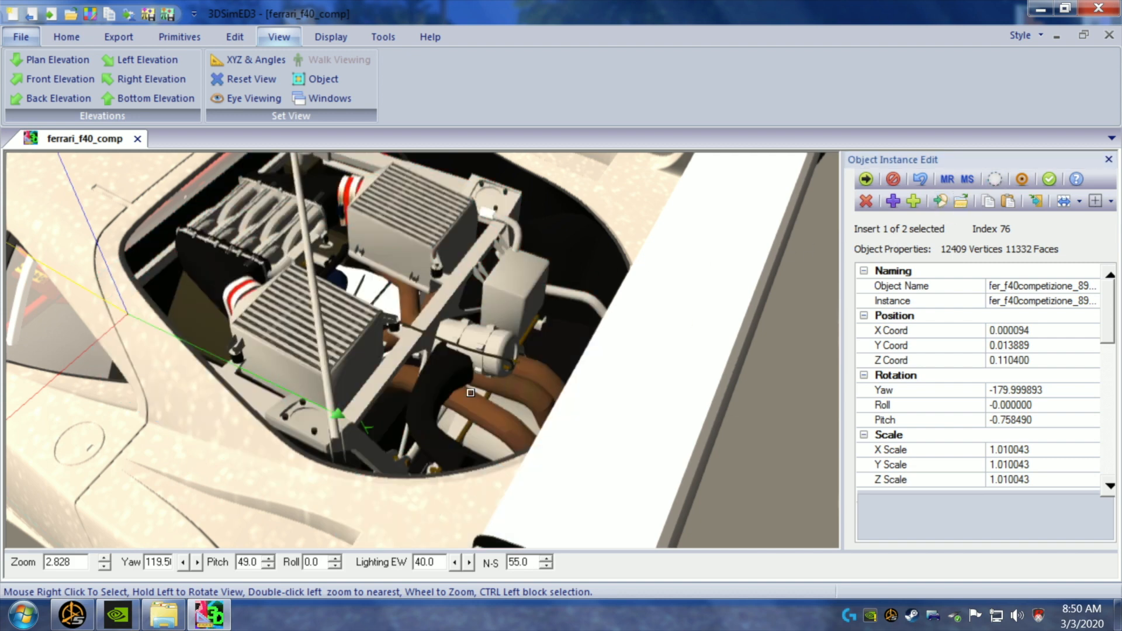
{"action": "scroll", "coordinate": [471, 393], "scroll_direction": "down", "scroll_amount": 2}
{"action": "left_click_drag", "start_coordinate": [471, 393], "coordinate": [375, 386]}
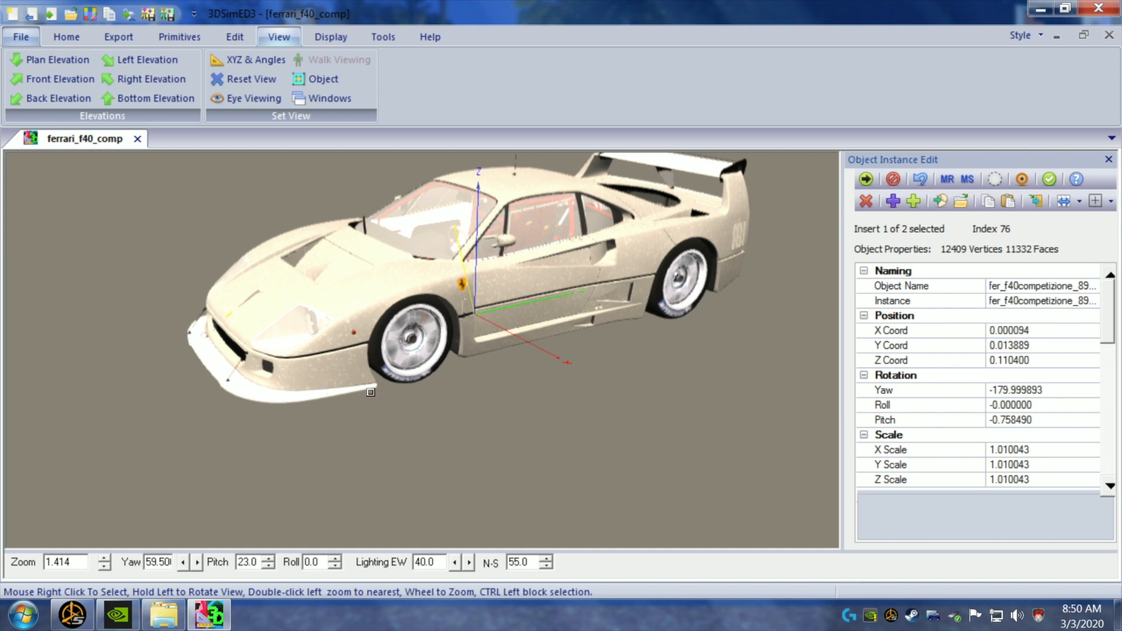
{"action": "left_click_drag", "start_coordinate": [481, 416], "coordinate": [493, 377]}
{"action": "scroll", "coordinate": [469, 389], "scroll_direction": "up", "scroll_amount": 1}
{"action": "scroll", "coordinate": [469, 389], "scroll_direction": "down", "scroll_amount": 2}
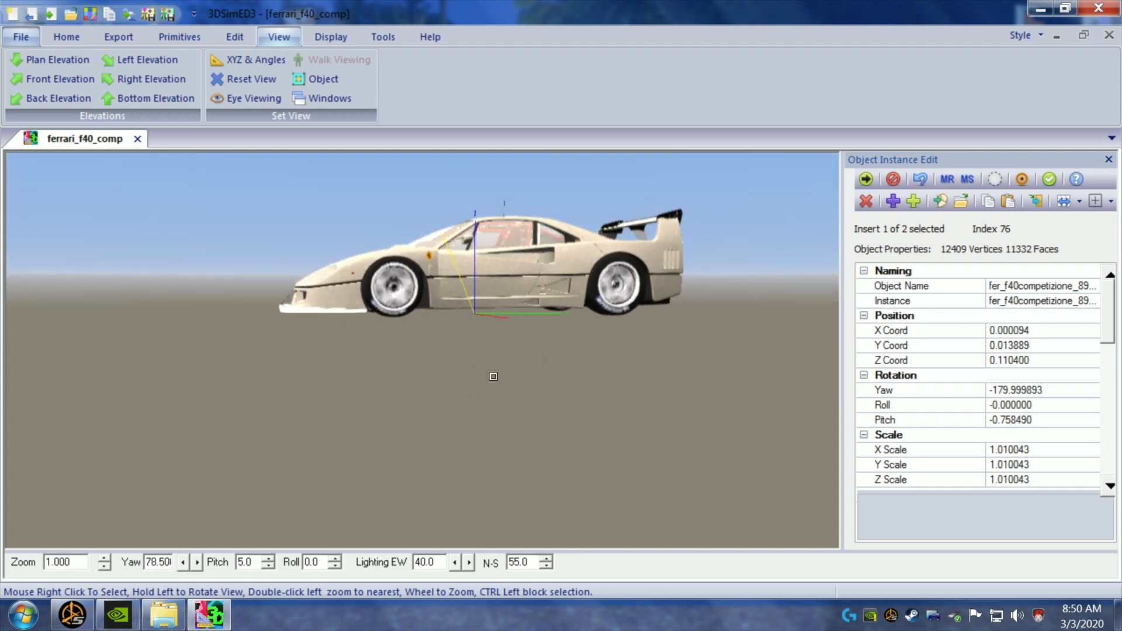
- Import dodge_demon340_tractionbarz_right4this from the "traction barz right4this" folder in the materials of dodge_demon340_dragonlore
{"action": "left_click", "coordinate": [65, 37]}
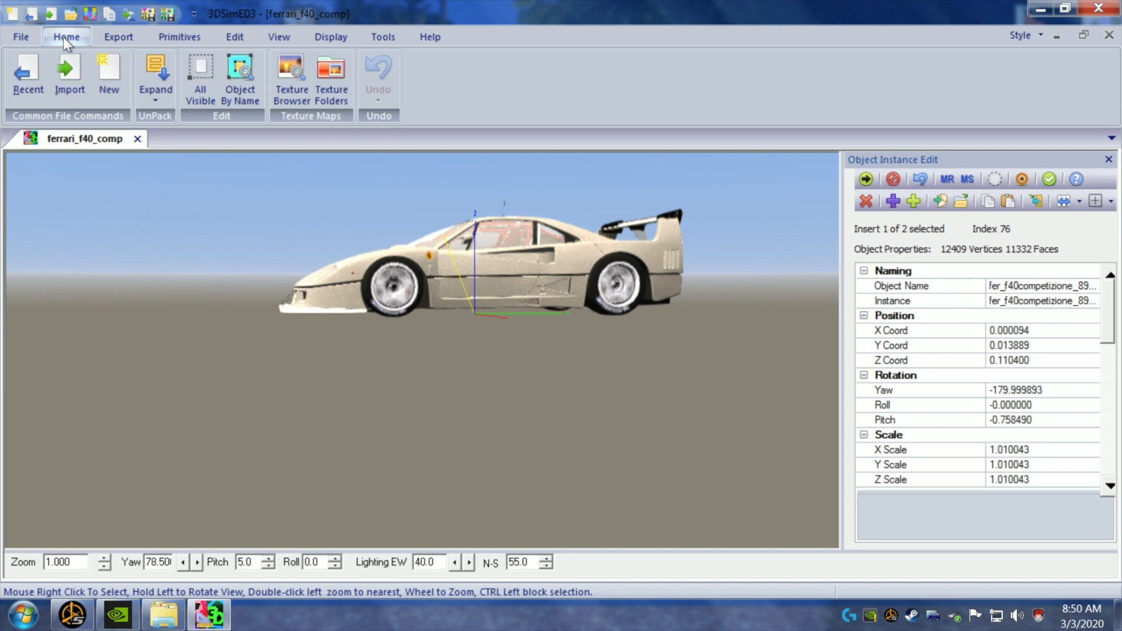
{"action": "left_click", "coordinate": [68, 71]}
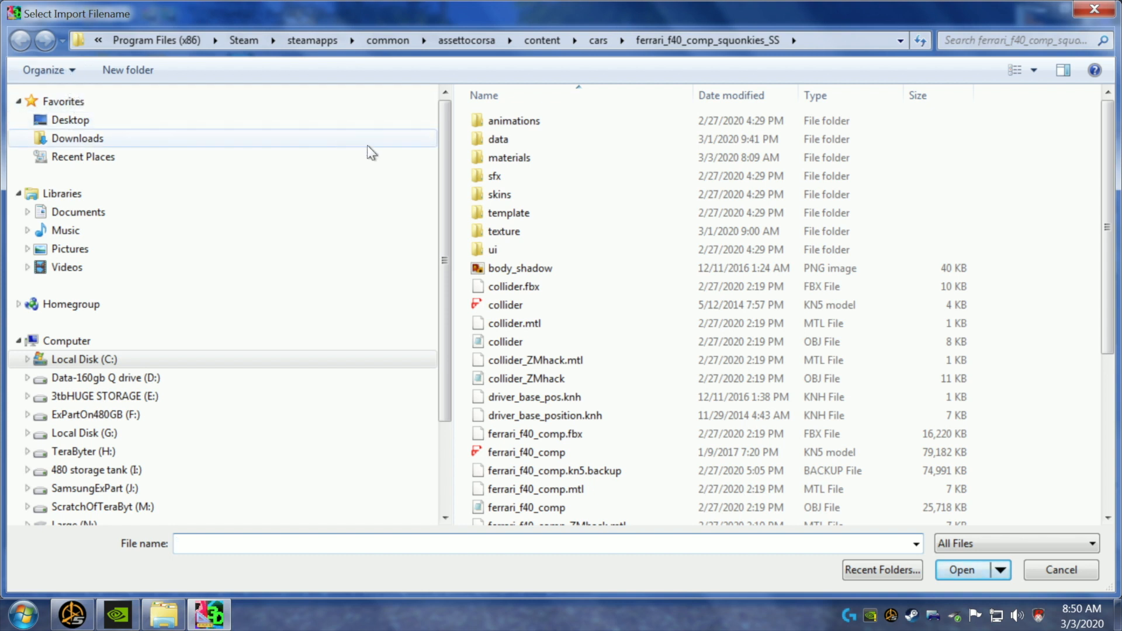
{"action": "double_click", "coordinate": [506, 231]}
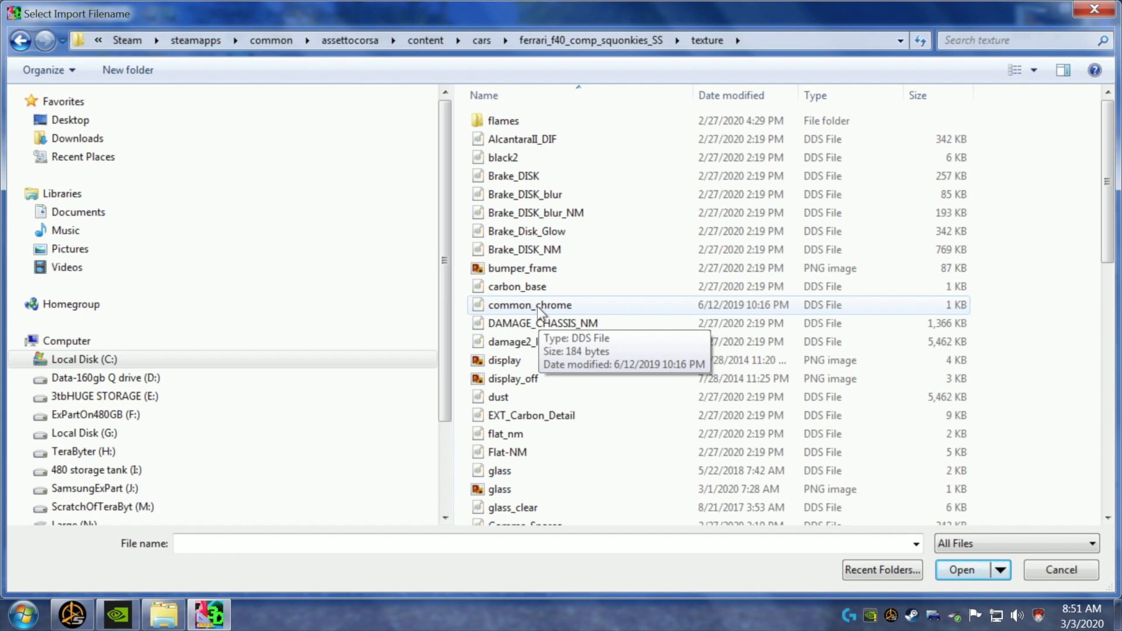
{"action": "left_click", "coordinate": [482, 41]}
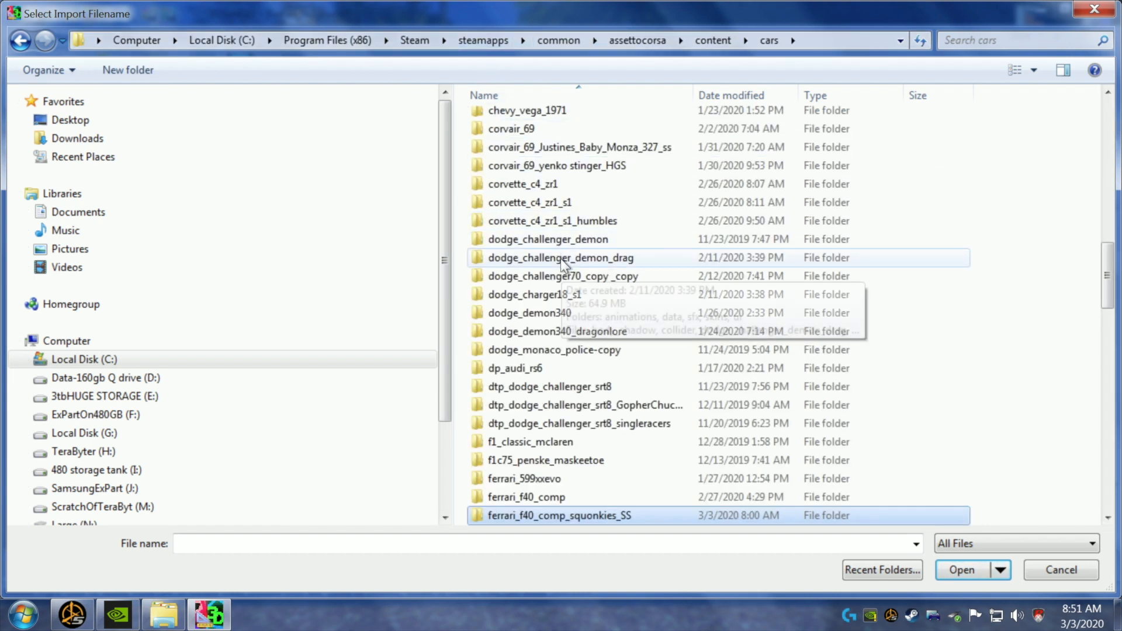
{"action": "double_click", "coordinate": [560, 332]}
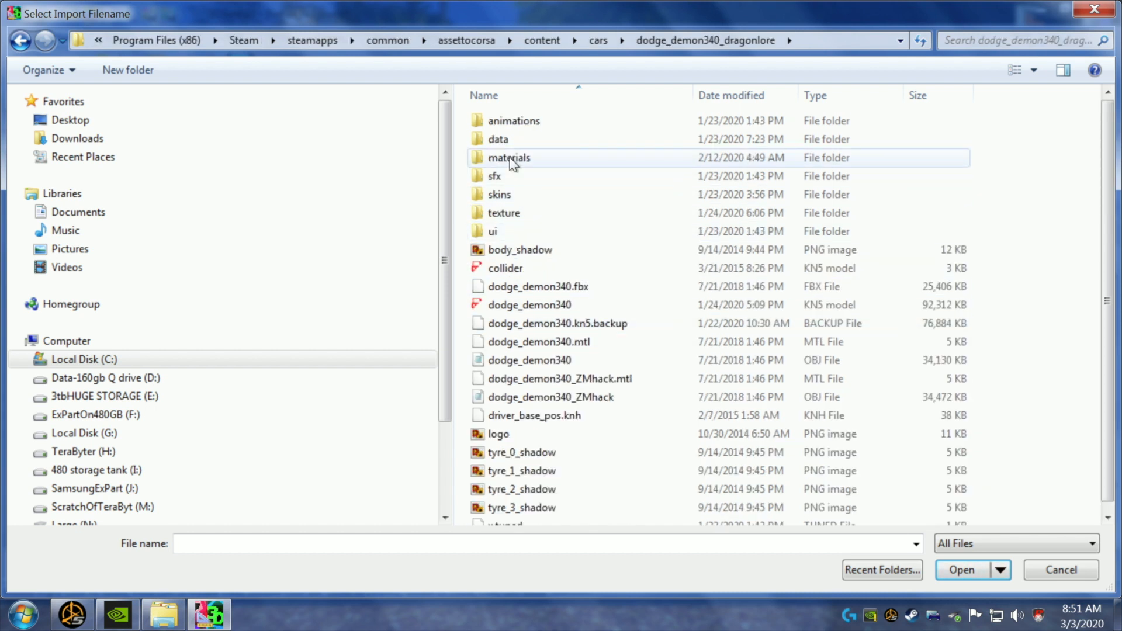
{"action": "double_click", "coordinate": [510, 159]}
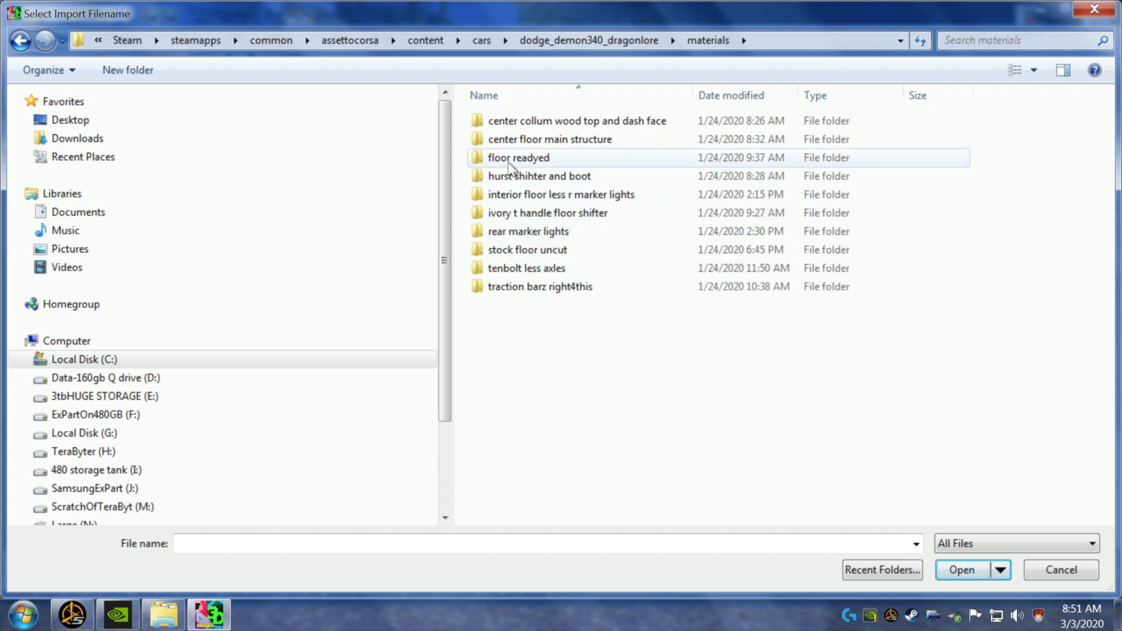
{"action": "double_click", "coordinate": [510, 291]}
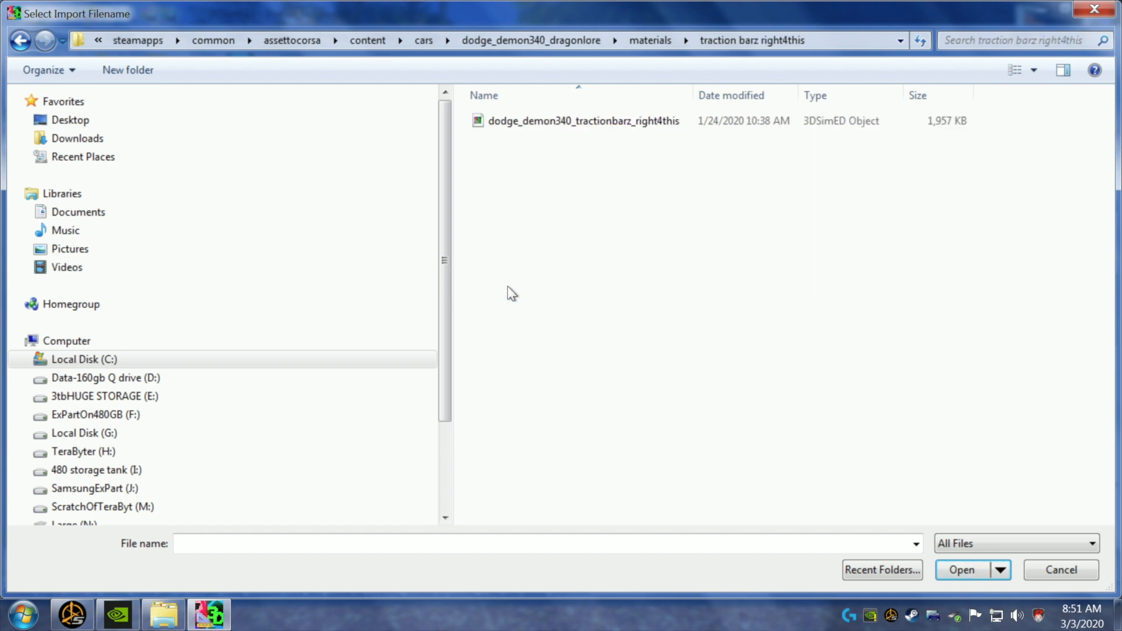
{"action": "left_click", "coordinate": [529, 121]}
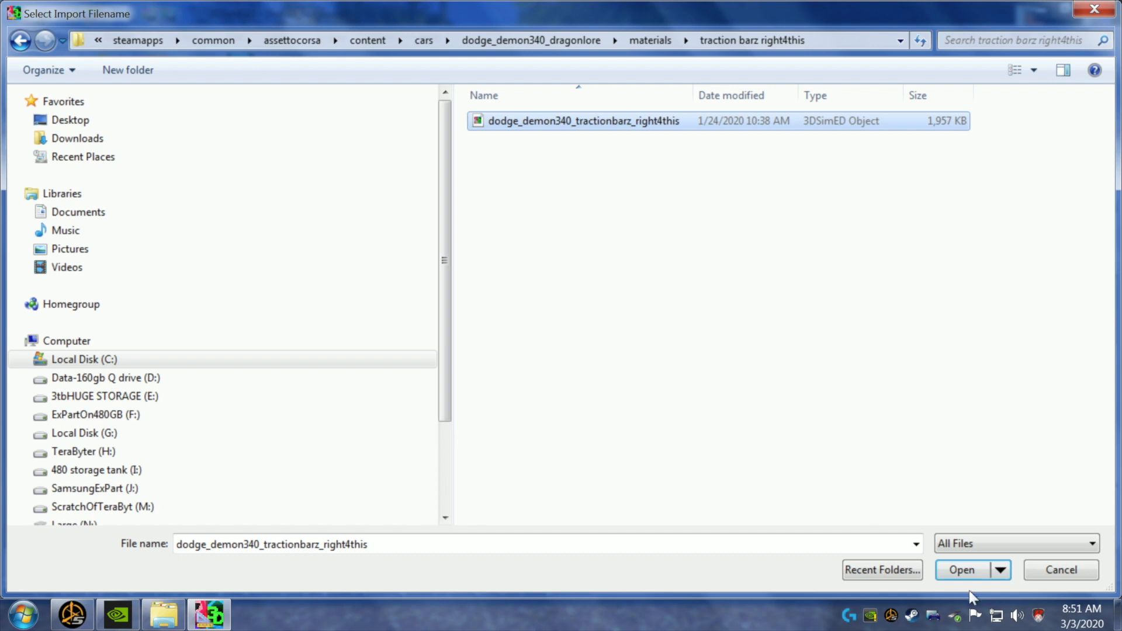
{"action": "left_click", "coordinate": [963, 570]}
{"action": "mouse_move", "coordinate": [739, 453]}
{"action": "left_mouse_down"}
{"action": "mouse_move", "coordinate": [713, 447]}
{"action": "mouse_move", "coordinate": [724, 451]}
{"action": "left_mouse_up"}
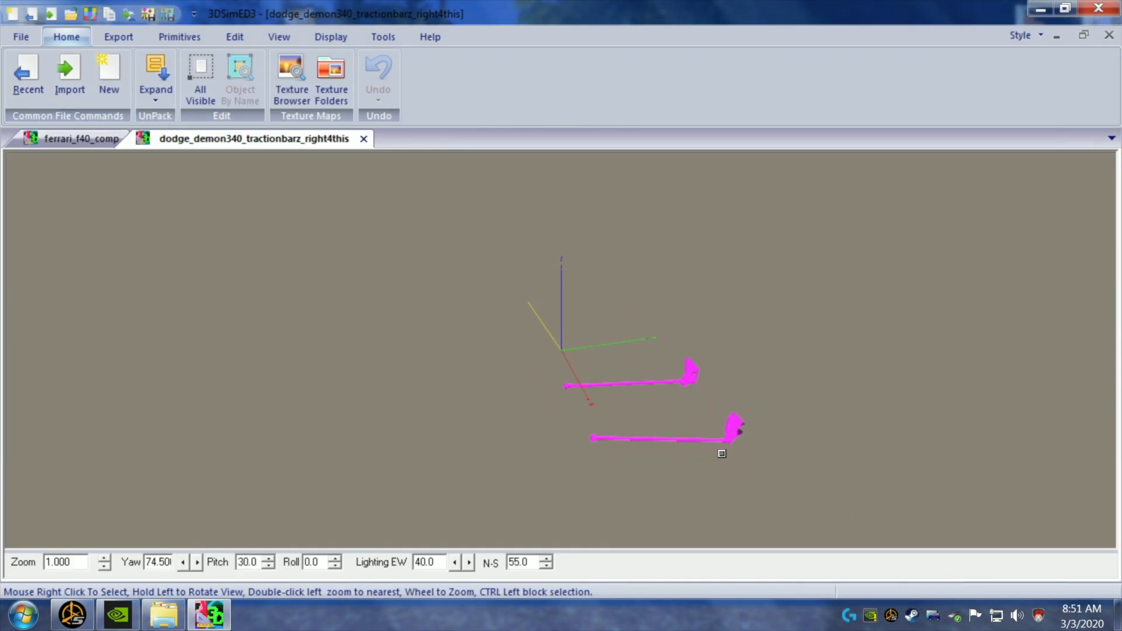
- Copy the entire traction bar model, close it and paste the copy into ferrari_f40_comp
{"action": "left_click", "coordinate": [231, 41]}
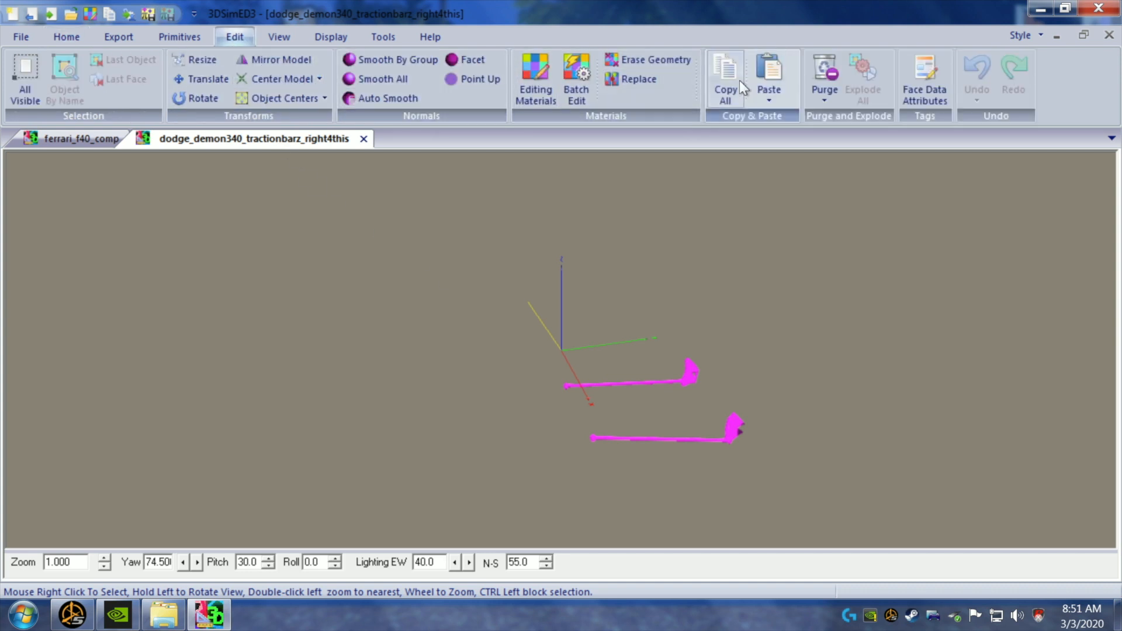
{"action": "left_click", "coordinate": [365, 139]}
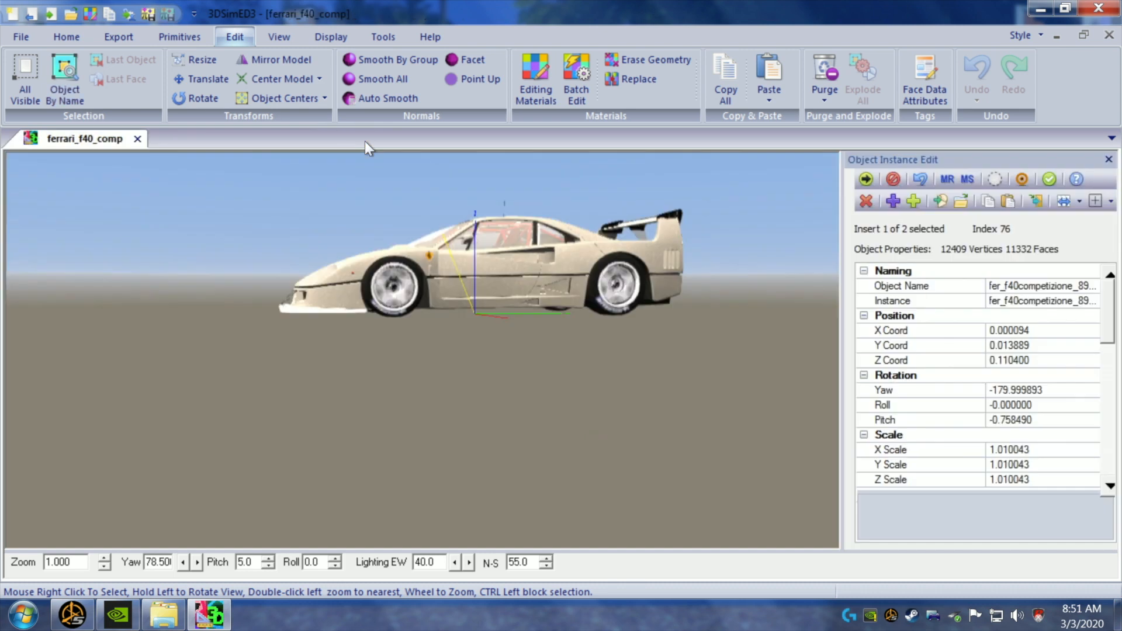
{"action": "left_click", "coordinate": [763, 95]}
{"action": "left_click", "coordinate": [765, 136]}
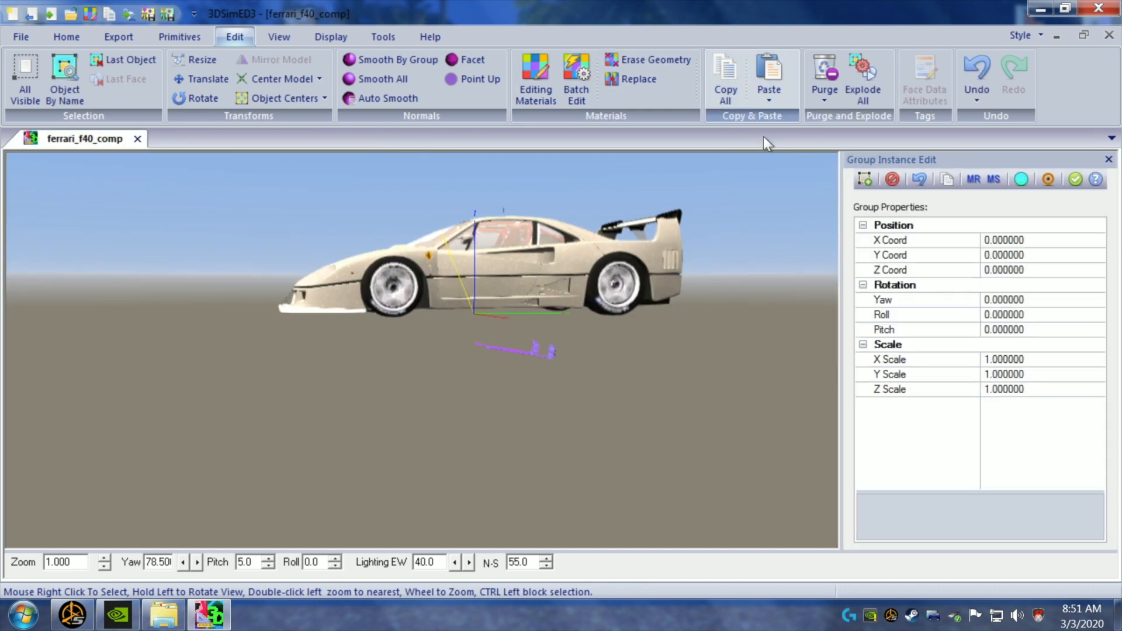
- Move the pasted traction bars towards the rear wheels by setting Y Coord to 0.6 and Z Coord to 0.4
{"action": "left_click_drag", "start_coordinate": [556, 418], "coordinate": [523, 417]}
{"action": "scroll", "coordinate": [601, 397], "scroll_direction": "up", "scroll_amount": 1}
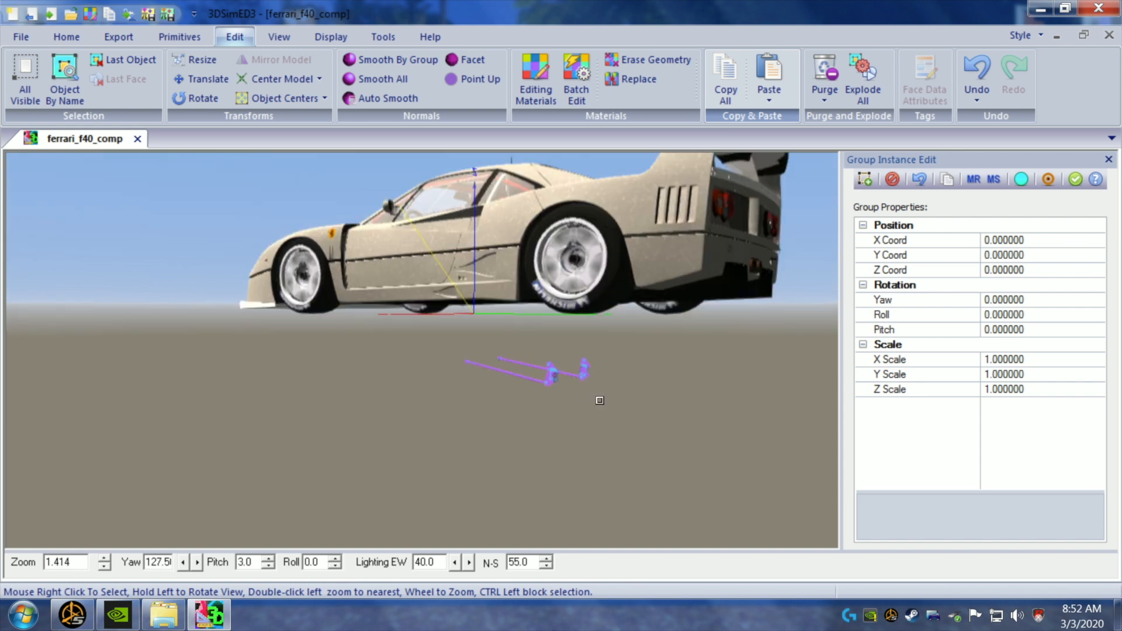
{"action": "left_click_drag", "start_coordinate": [612, 389], "coordinate": [626, 394]}
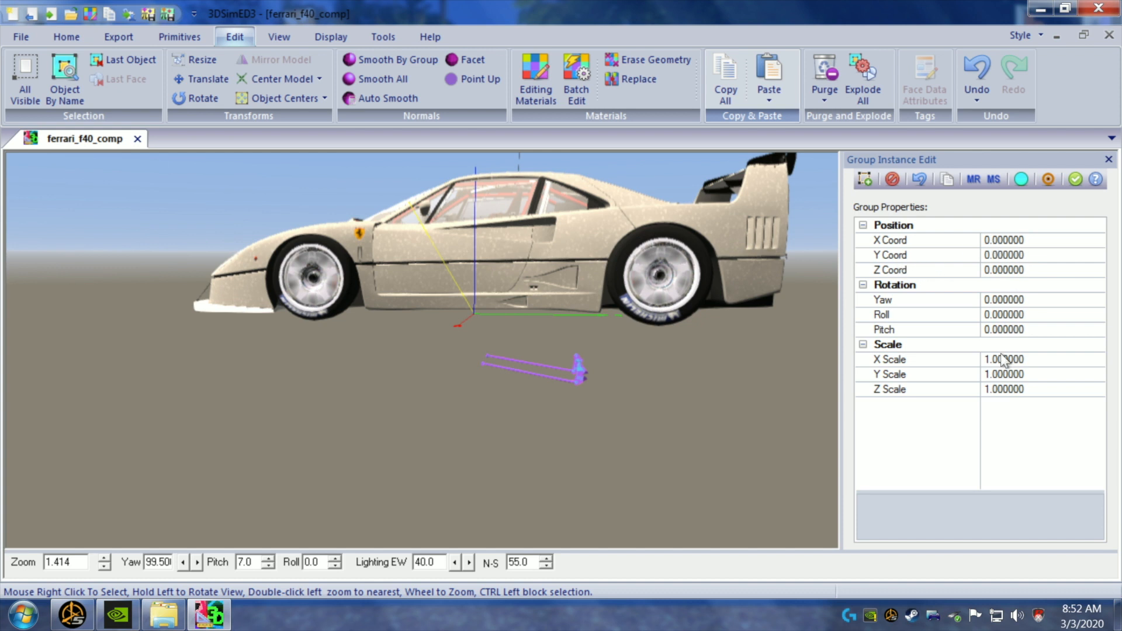
{"action": "left_click", "coordinate": [1026, 255]}
{"action": "key", "text": "Up"}
{"action": "key", "text": "Up"}
{"action": "key", "text": "Up"}
{"action": "left_click", "coordinate": [1032, 269]}
{"action": "key", "text": "Up"}
{"action": "key", "text": "Up"}
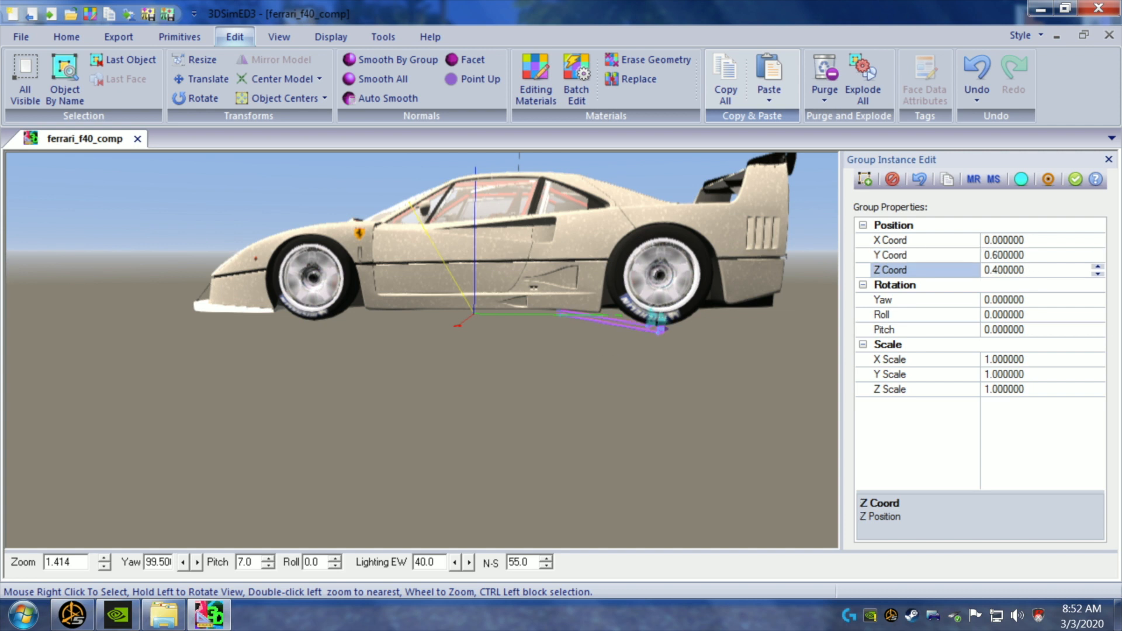
- Tilt the traction bar group to a pitch of 6 degrees so the bars lie nearly level
{"action": "mouse_move", "coordinate": [577, 433]}
{"action": "left_mouse_down"}
{"action": "mouse_move", "coordinate": [578, 446]}
{"action": "mouse_move", "coordinate": [597, 449]}
{"action": "mouse_move", "coordinate": [577, 434]}
{"action": "mouse_move", "coordinate": [579, 449]}
{"action": "mouse_move", "coordinate": [584, 433]}
{"action": "left_mouse_up"}
{"action": "scroll", "coordinate": [581, 441], "scroll_direction": "up", "scroll_amount": 2}
{"action": "scroll", "coordinate": [577, 433], "scroll_direction": "down", "scroll_amount": 1}
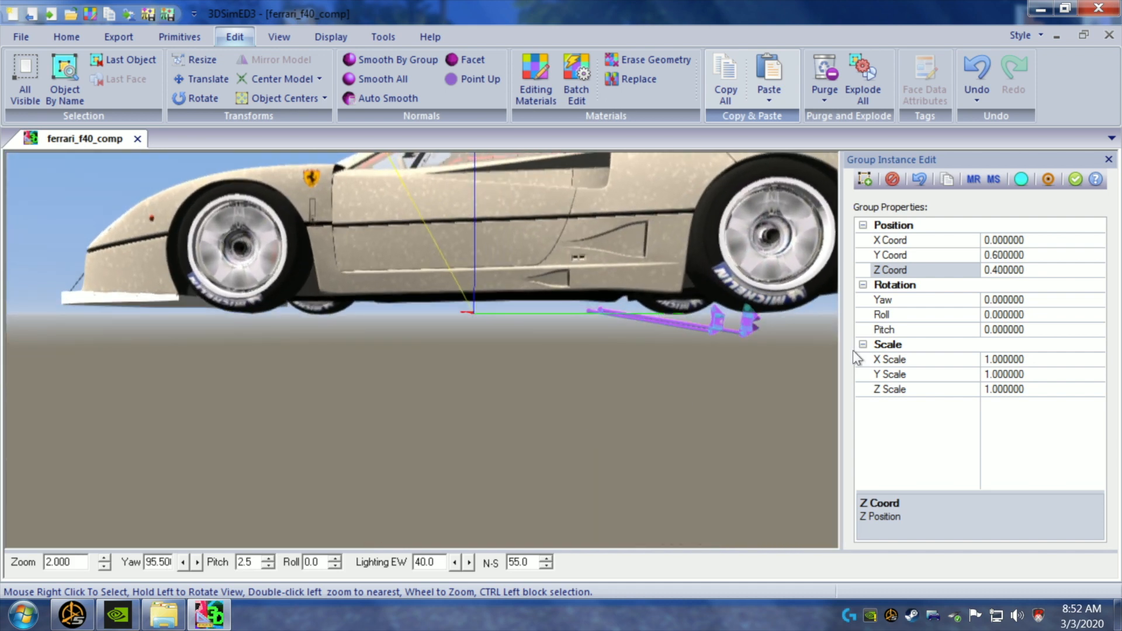
{"action": "left_click", "coordinate": [1036, 330]}
{"action": "key", "text": "Up"}
{"action": "key", "text": "Up"}
{"action": "key", "text": "Up"}
{"action": "key", "text": "Up"}
{"action": "key", "text": "Up"}
{"action": "key", "text": "Up"}
{"action": "key", "text": "Up"}
{"action": "key", "text": "Up"}
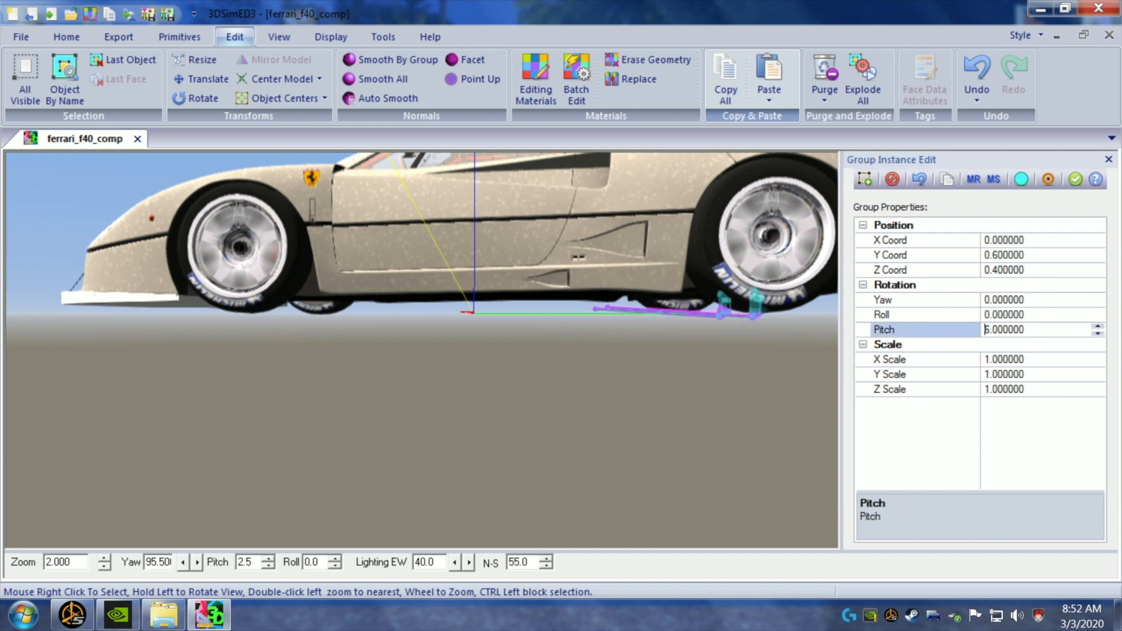
- Raise the traction bars under the car by setting the group's Z Coord to 0.5
{"action": "left_click_drag", "start_coordinate": [691, 375], "coordinate": [691, 375]}
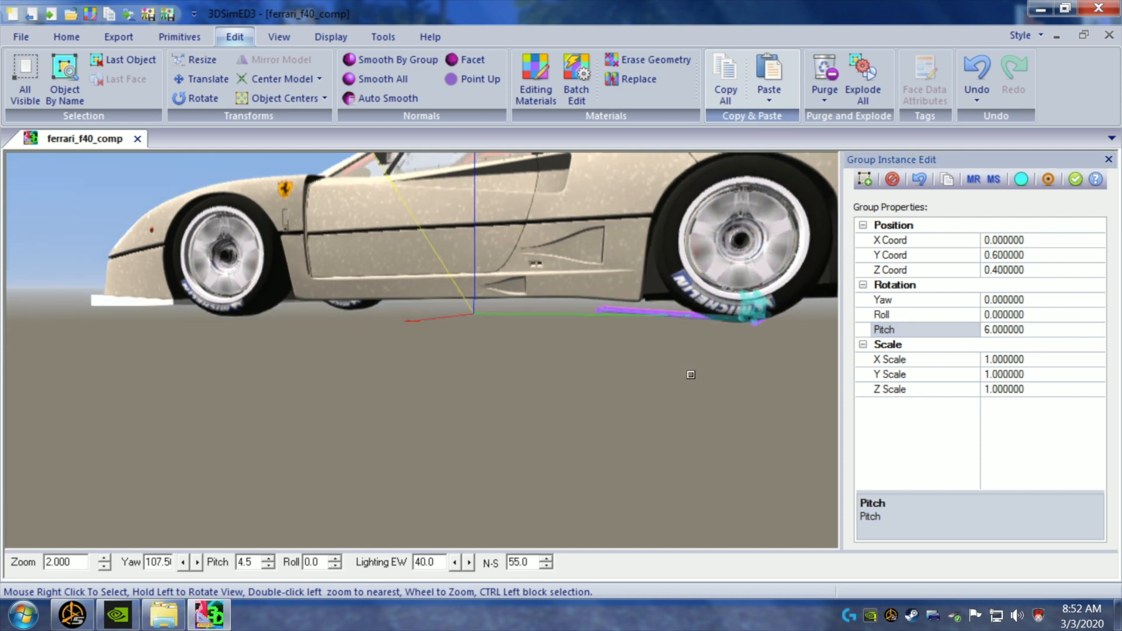
{"action": "left_click", "coordinate": [1043, 272]}
{"action": "key", "text": "Up"}
{"action": "key", "text": "Up"}
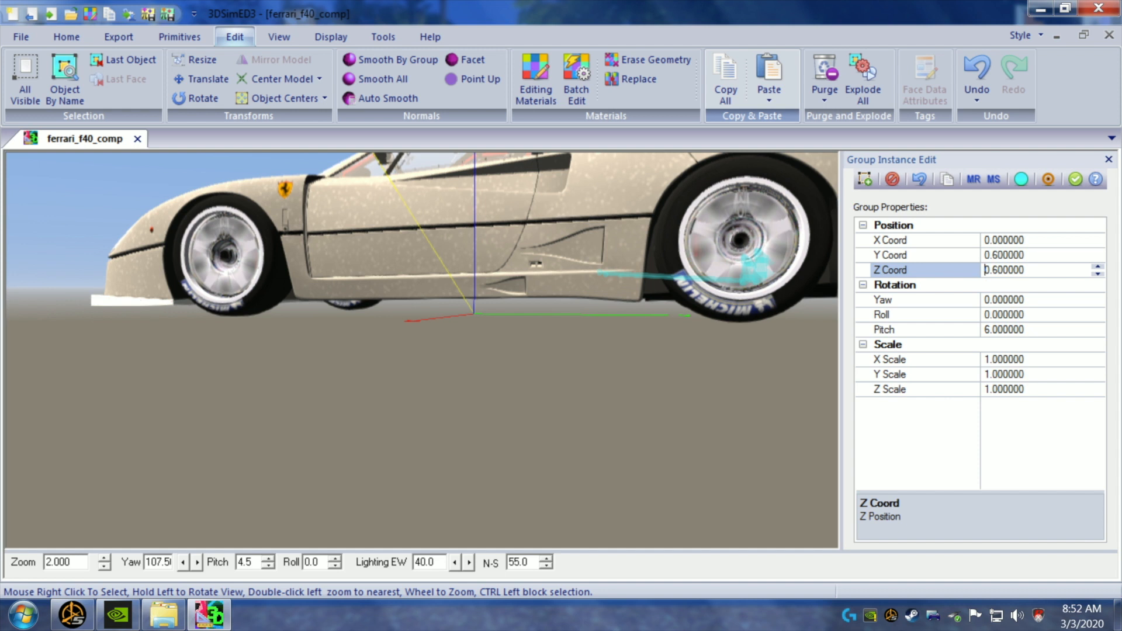
{"action": "key", "text": "shift+Left"}
{"action": "type", "text": "5"}
- Turn off the highlight on the traction bars and open their chromefsusp material for editing
{"action": "left_click_drag", "start_coordinate": [728, 396], "coordinate": [703, 404]}
{"action": "scroll", "coordinate": [661, 368], "scroll_direction": "up", "scroll_amount": 1}
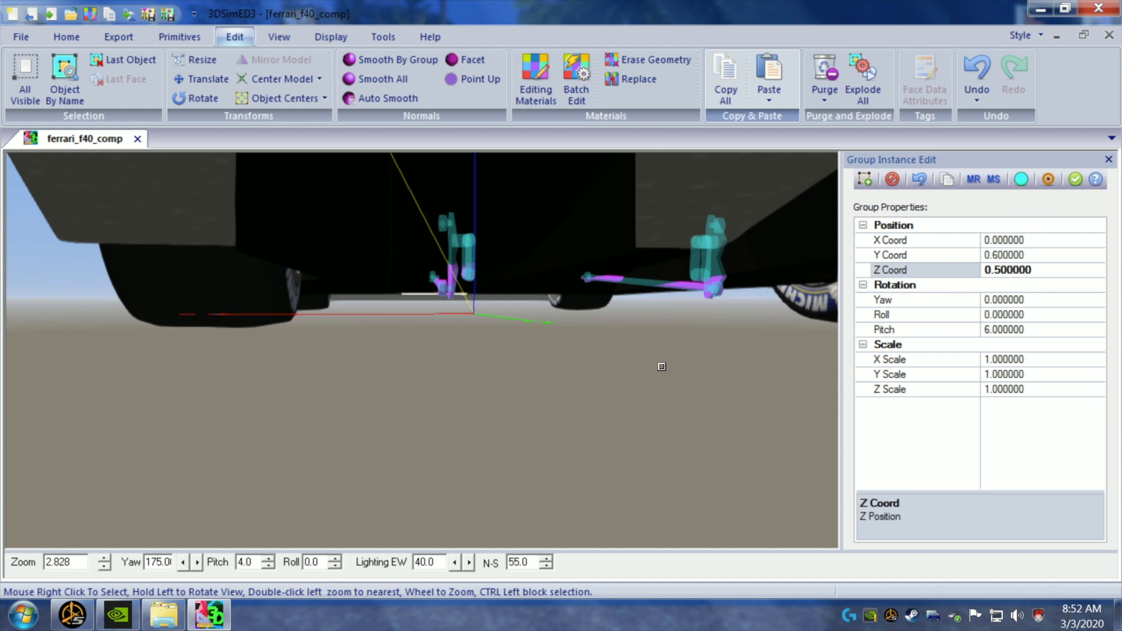
{"action": "left_click_drag", "start_coordinate": [647, 363], "coordinate": [651, 363]}
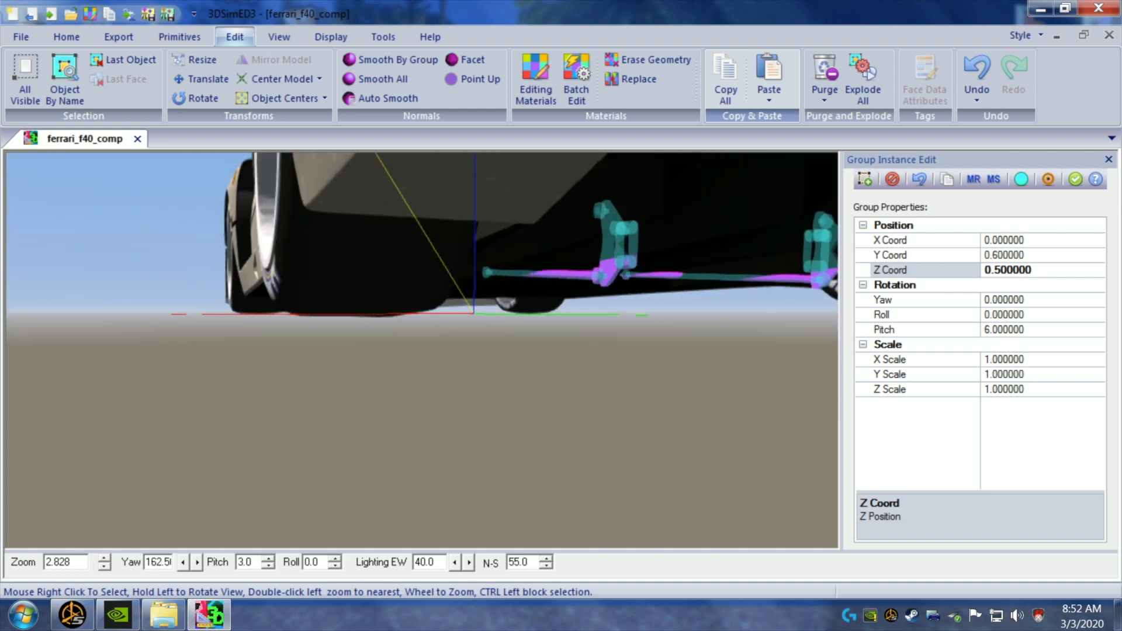
{"action": "left_click", "coordinate": [1019, 179]}
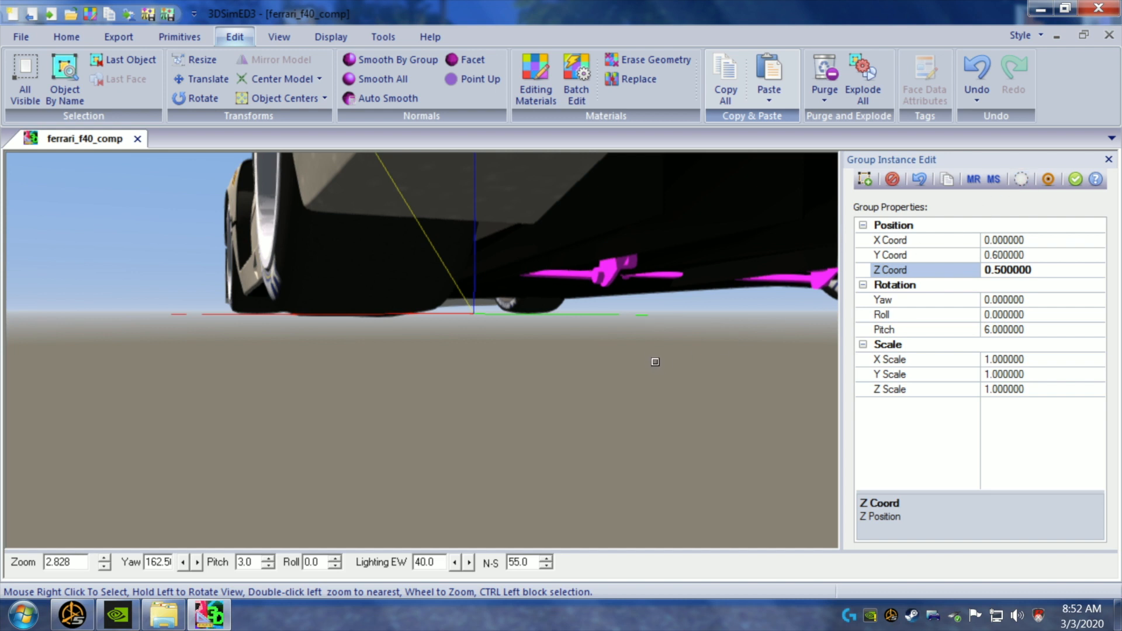
{"action": "right_click", "coordinate": [603, 272]}
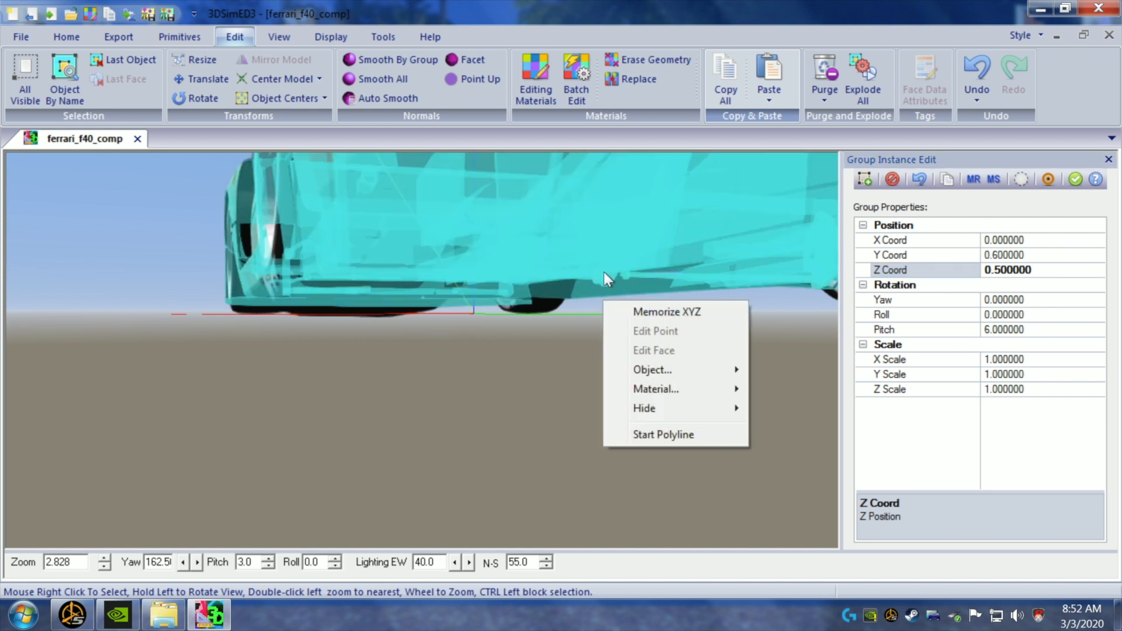
{"action": "mouse_move", "coordinate": [651, 389]}
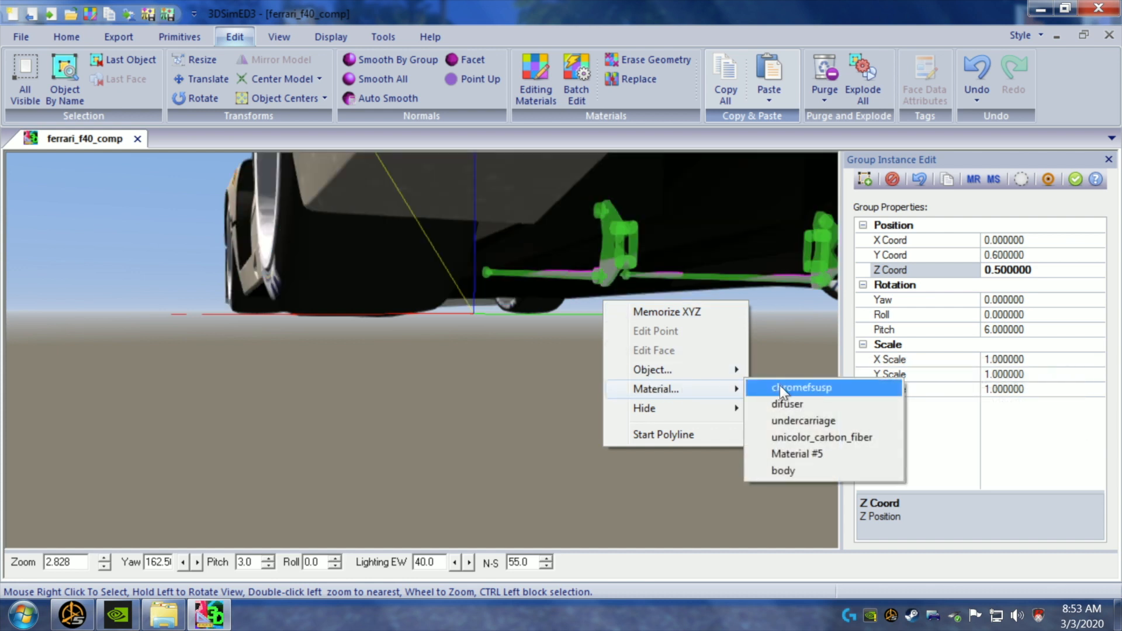
{"action": "left_click", "coordinate": [780, 384]}
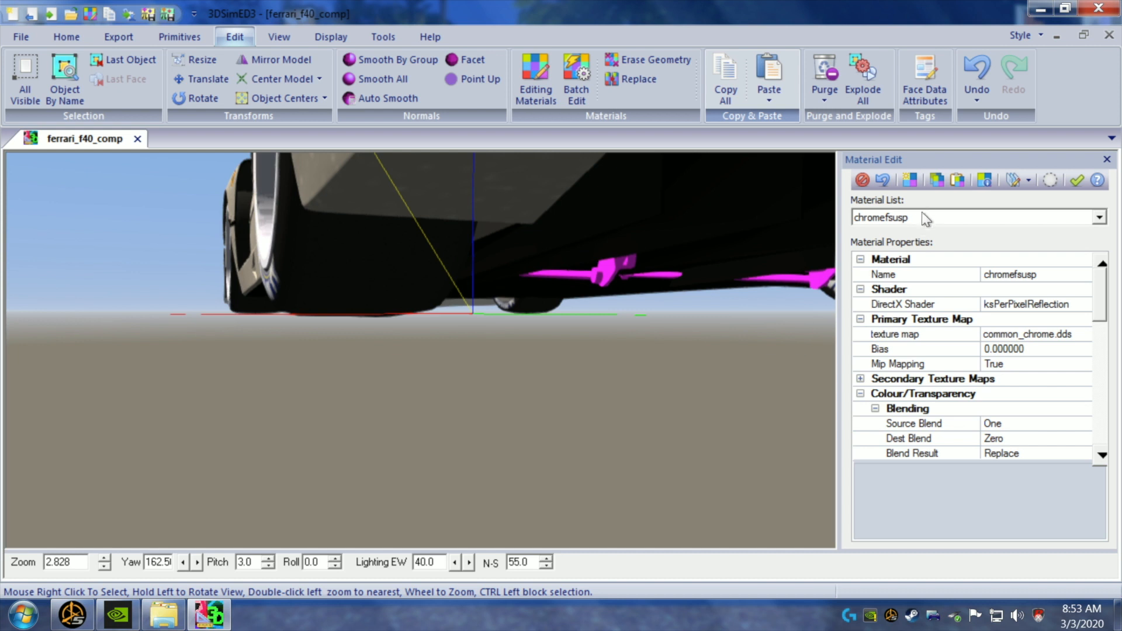
- Copy the properties of the traction bars' chromefsusp material
{"action": "left_click", "coordinate": [936, 181]}
{"action": "left_click_drag", "start_coordinate": [417, 421], "coordinate": [464, 423]}
{"action": "scroll", "coordinate": [459, 425], "scroll_direction": "down", "scroll_amount": 1}
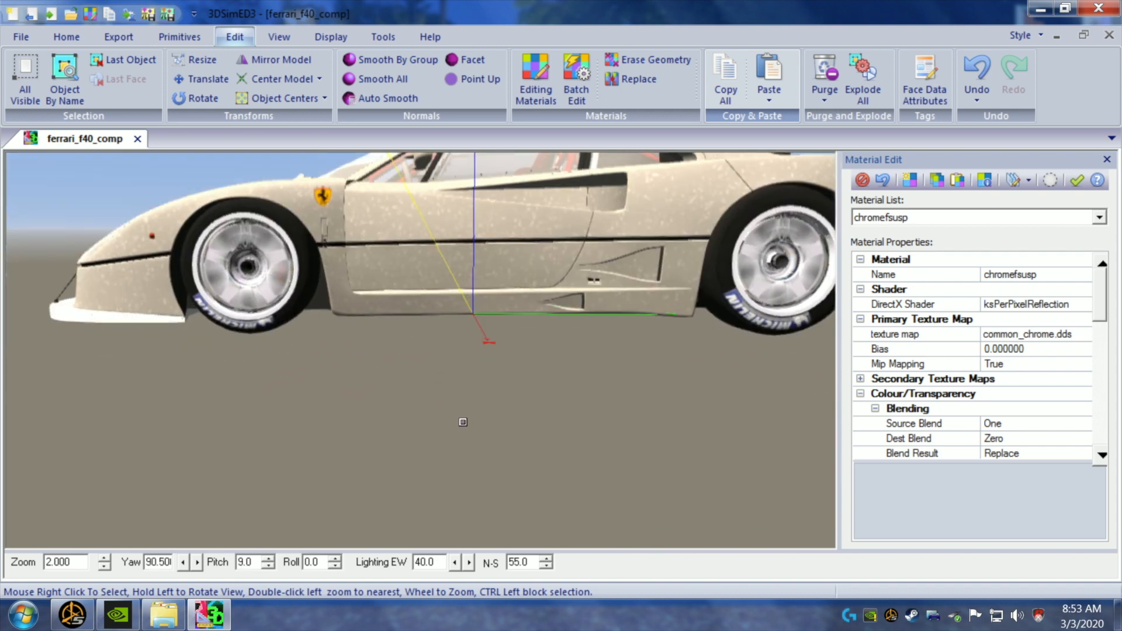
- Import fer_f40competizione_89_lod0_body_matte3_colors_ from the "2 be chromed" folder inside materials > bran new engine start
{"action": "left_click", "coordinate": [64, 36]}
{"action": "left_click", "coordinate": [66, 74]}
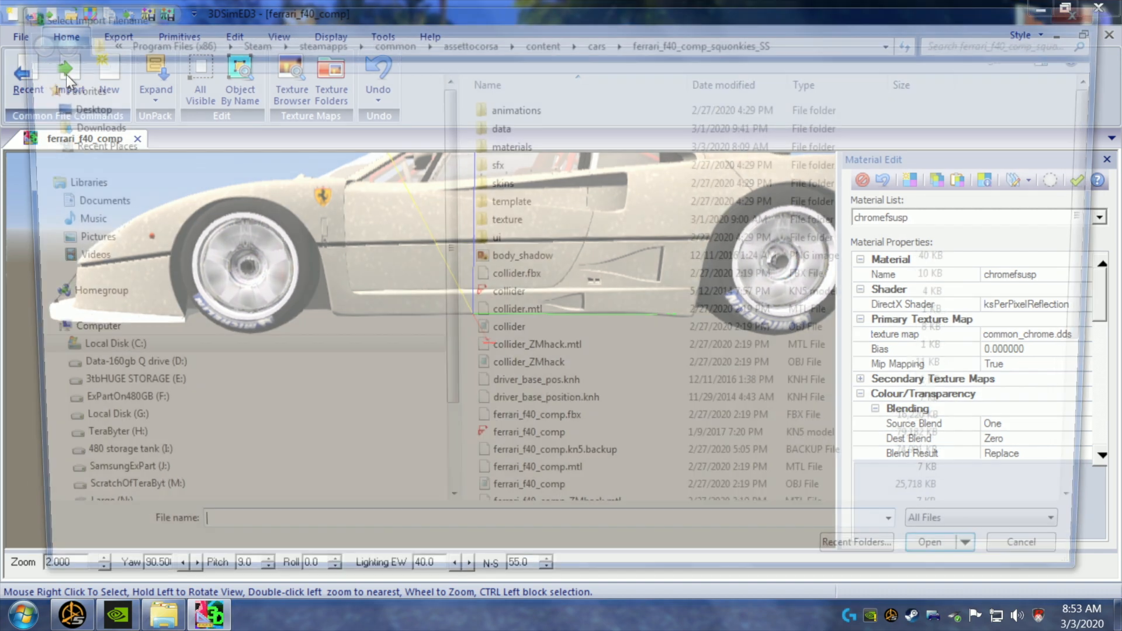
{"action": "double_click", "coordinate": [490, 157]}
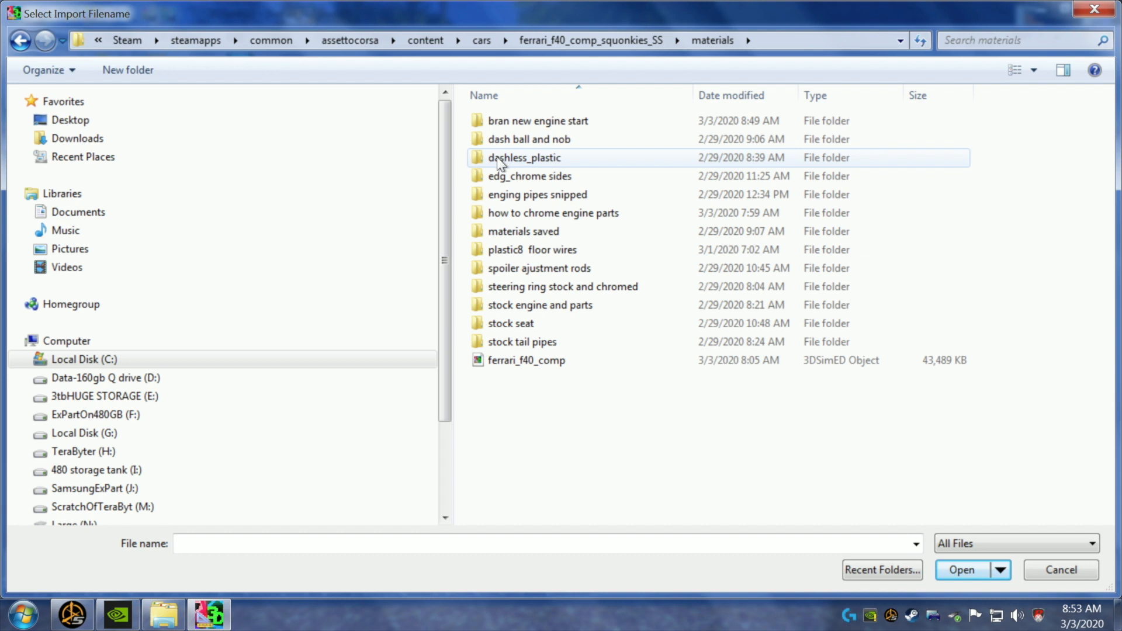
{"action": "double_click", "coordinate": [509, 216]}
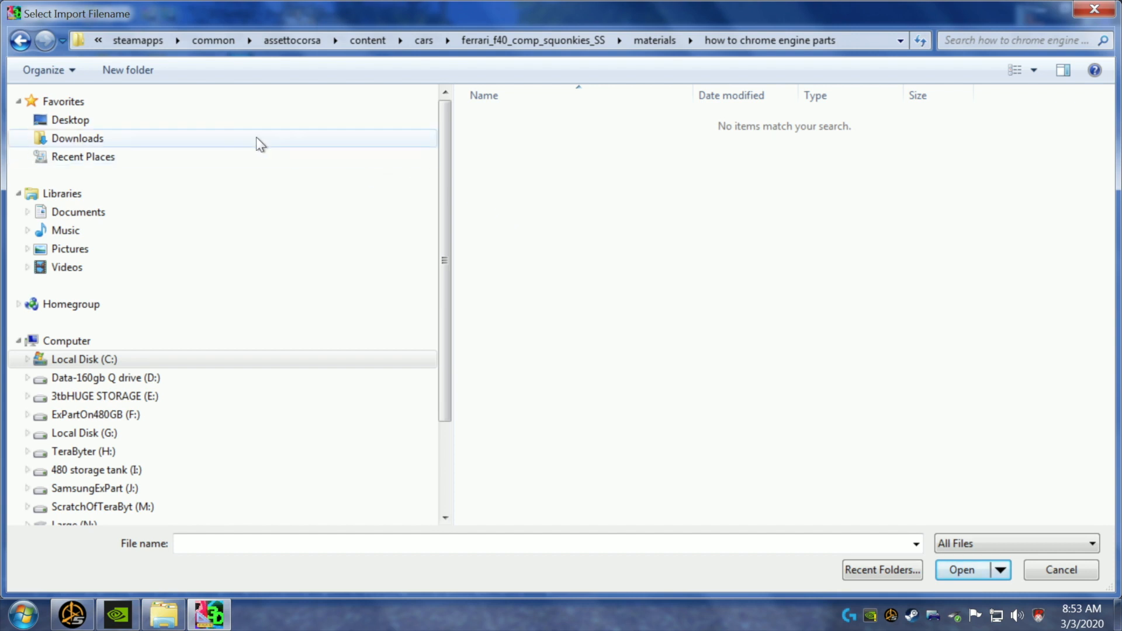
{"action": "left_click", "coordinate": [24, 41]}
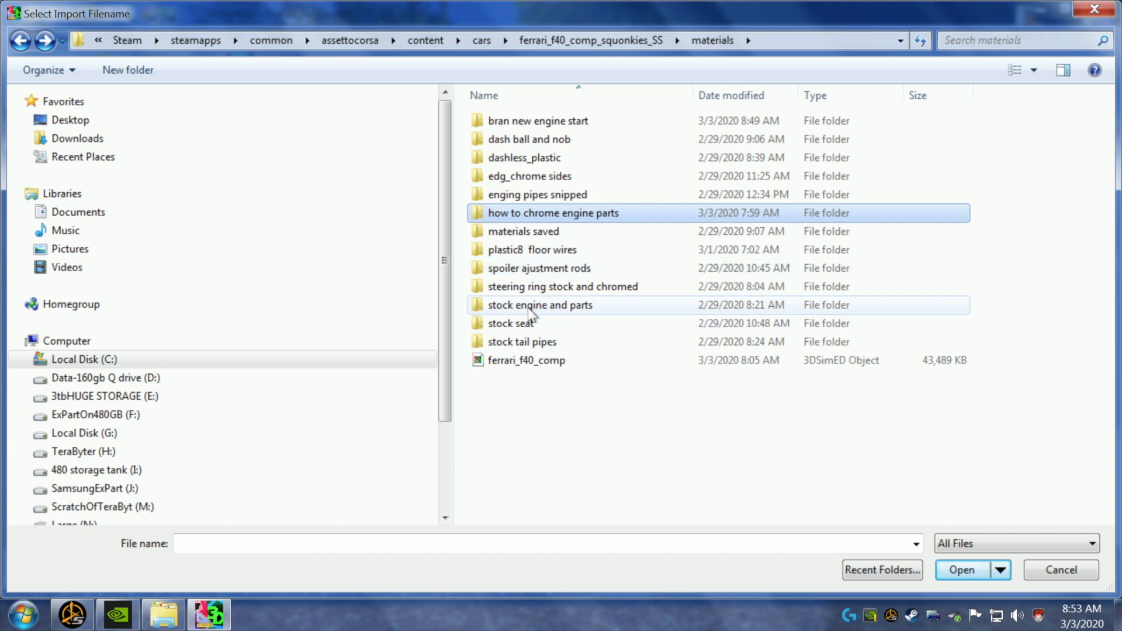
{"action": "double_click", "coordinate": [552, 121]}
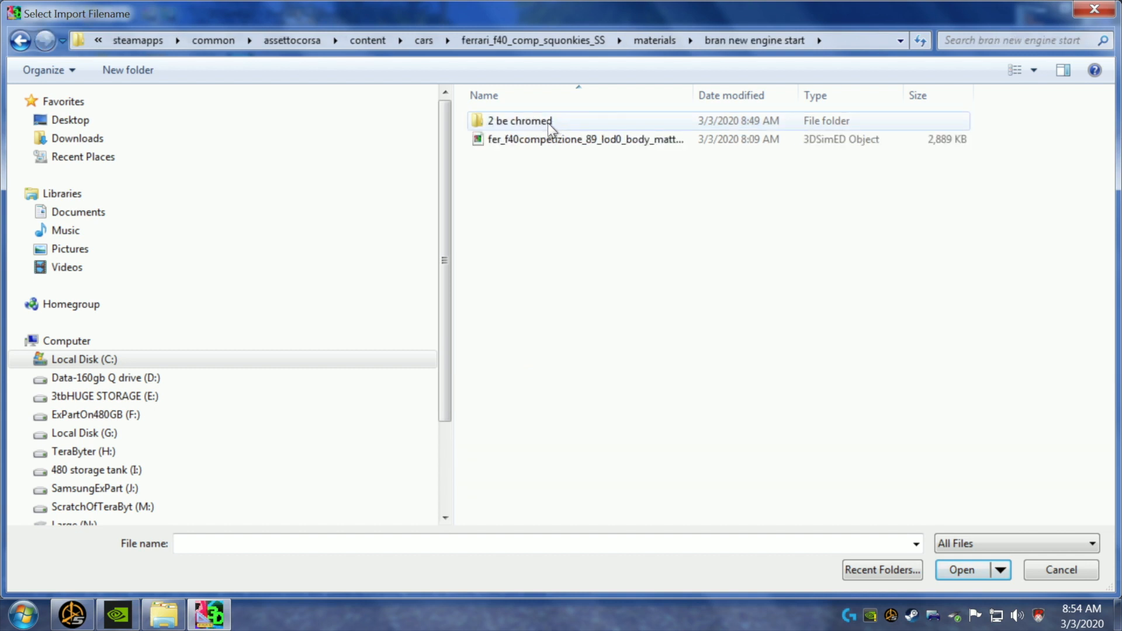
{"action": "double_click", "coordinate": [548, 122]}
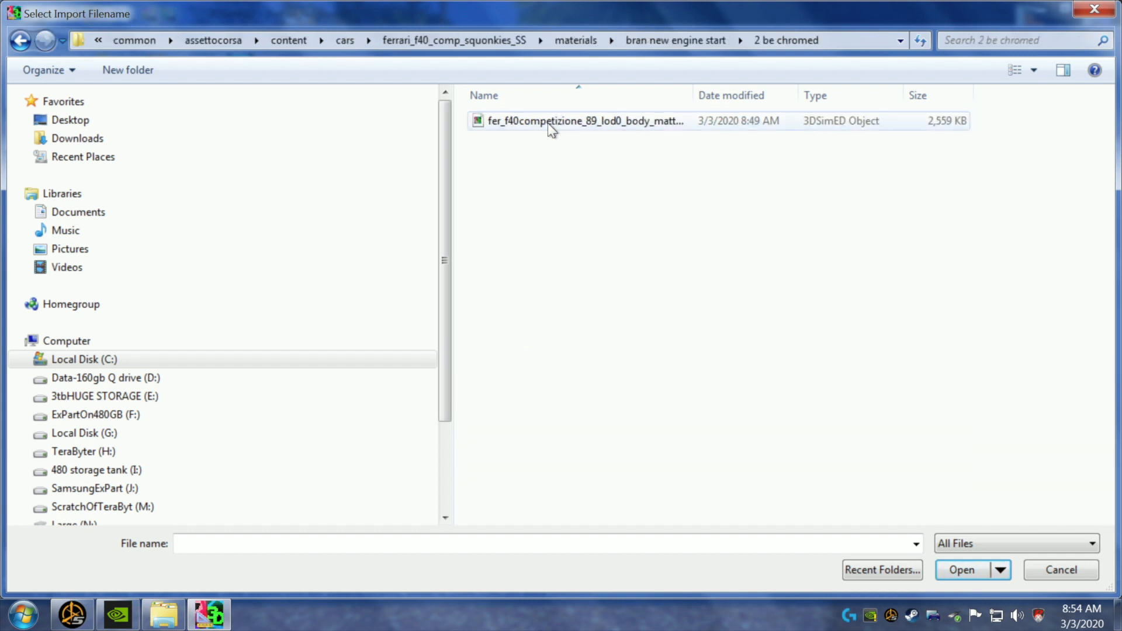
{"action": "left_click", "coordinate": [551, 122]}
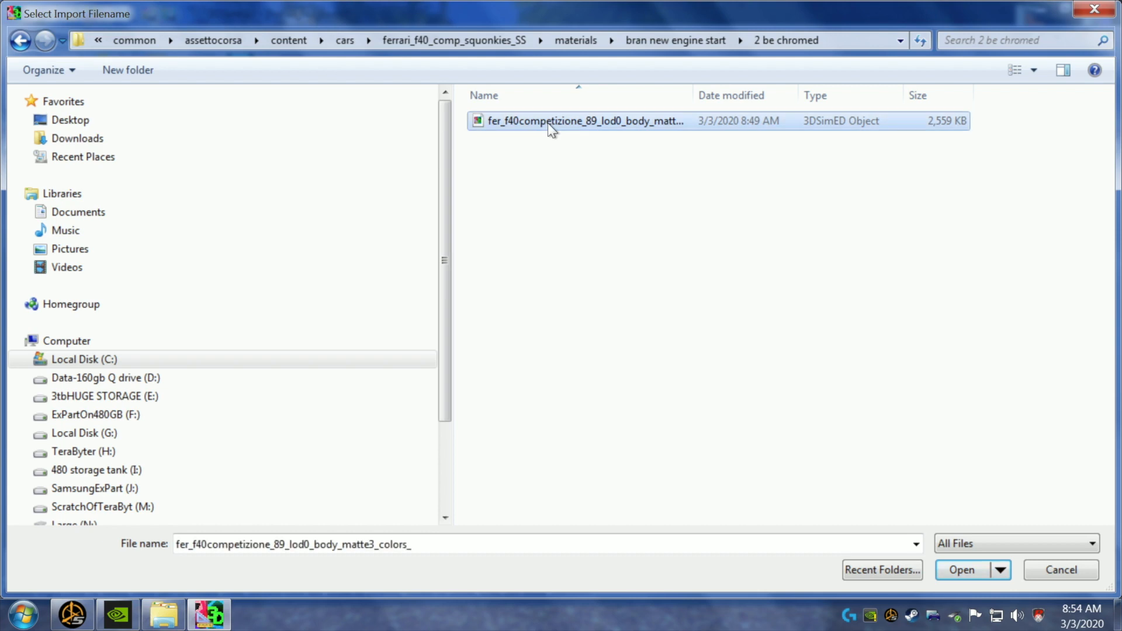
{"action": "left_click", "coordinate": [960, 570]}
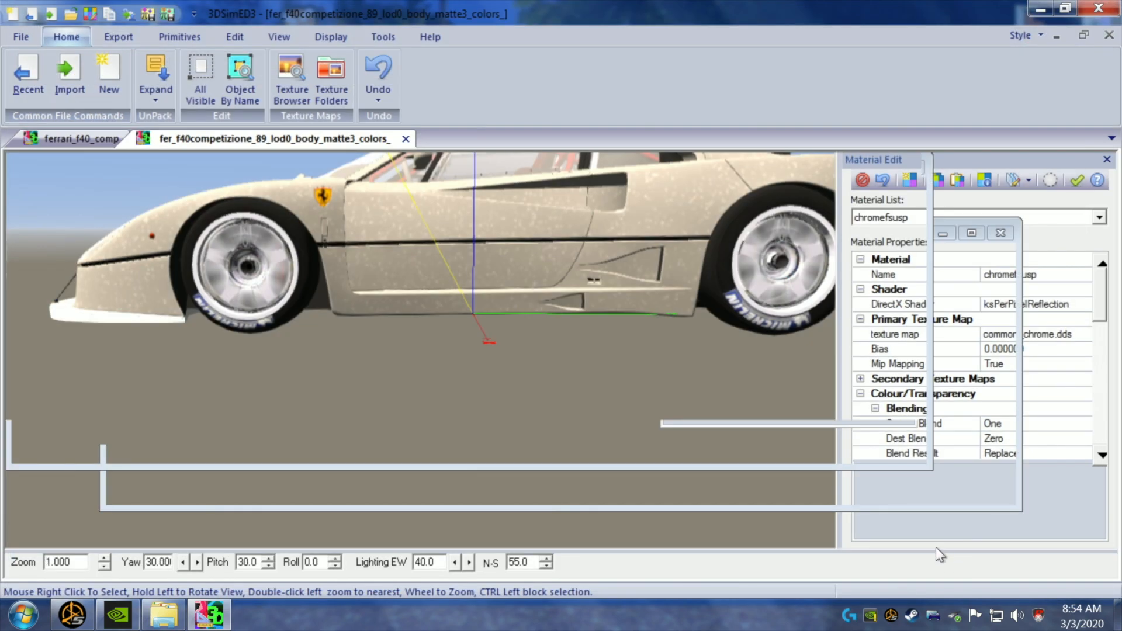
- Open the matte_colors material of the imported engine parts for editing
{"action": "left_click_drag", "start_coordinate": [567, 414], "coordinate": [570, 412]}
{"action": "scroll", "coordinate": [569, 412], "scroll_direction": "up", "scroll_amount": 2}
{"action": "scroll", "coordinate": [568, 412], "scroll_direction": "down", "scroll_amount": 1}
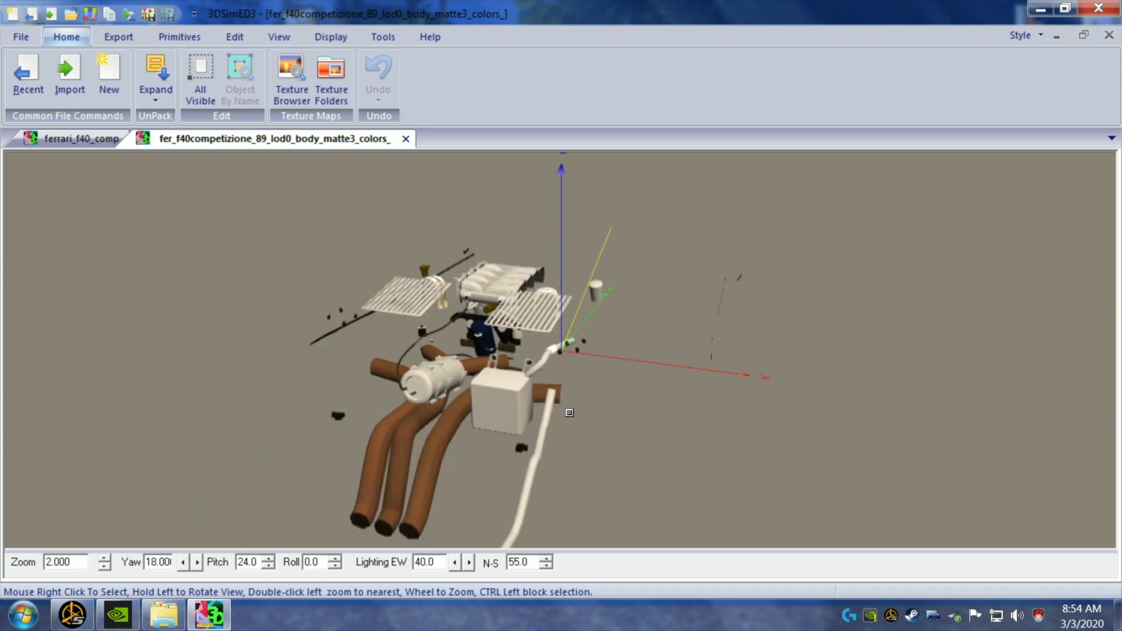
{"action": "left_click_drag", "start_coordinate": [569, 413], "coordinate": [627, 431]}
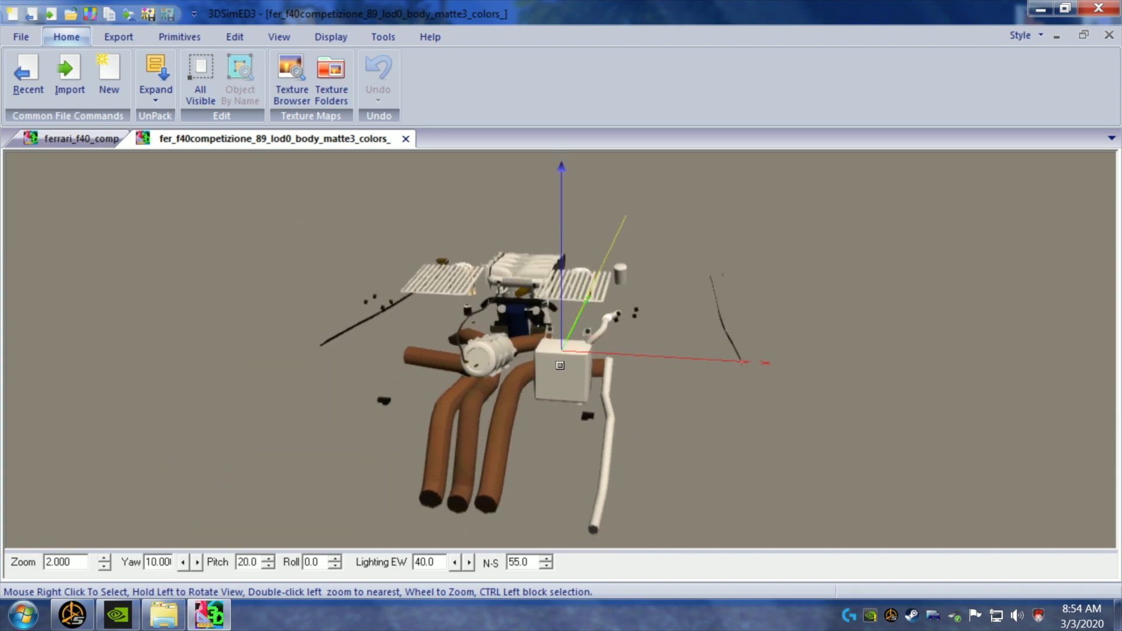
{"action": "right_click", "coordinate": [555, 390]}
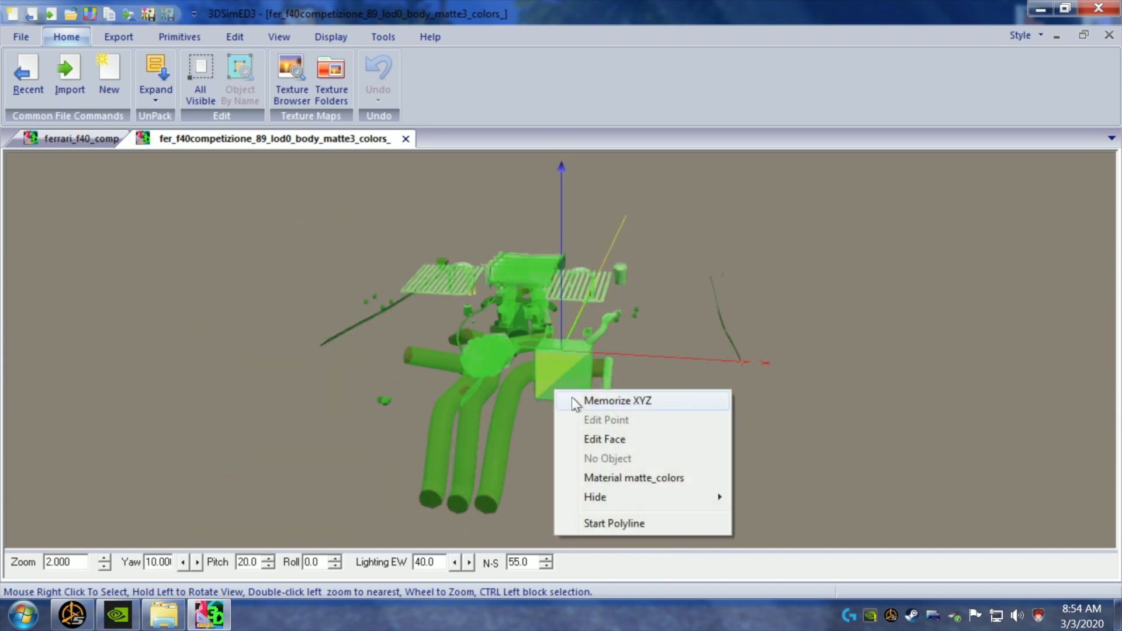
{"action": "left_click", "coordinate": [605, 478]}
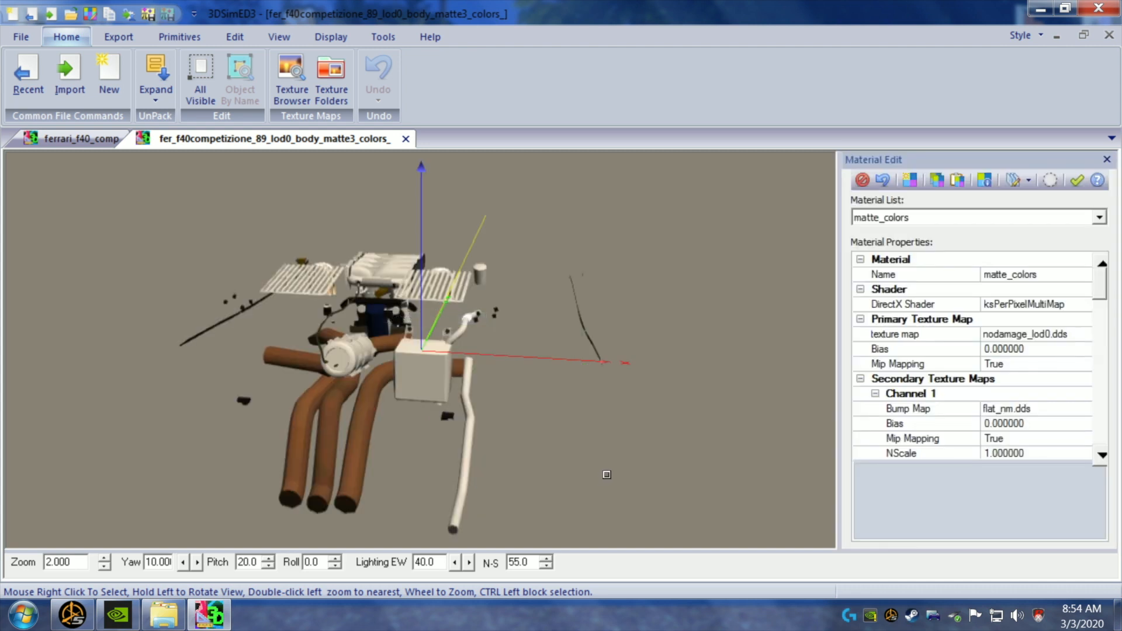
- Rename the engine parts' material to matte3_colors and paste the copied chrome properties onto it
{"action": "left_click", "coordinate": [1007, 277]}
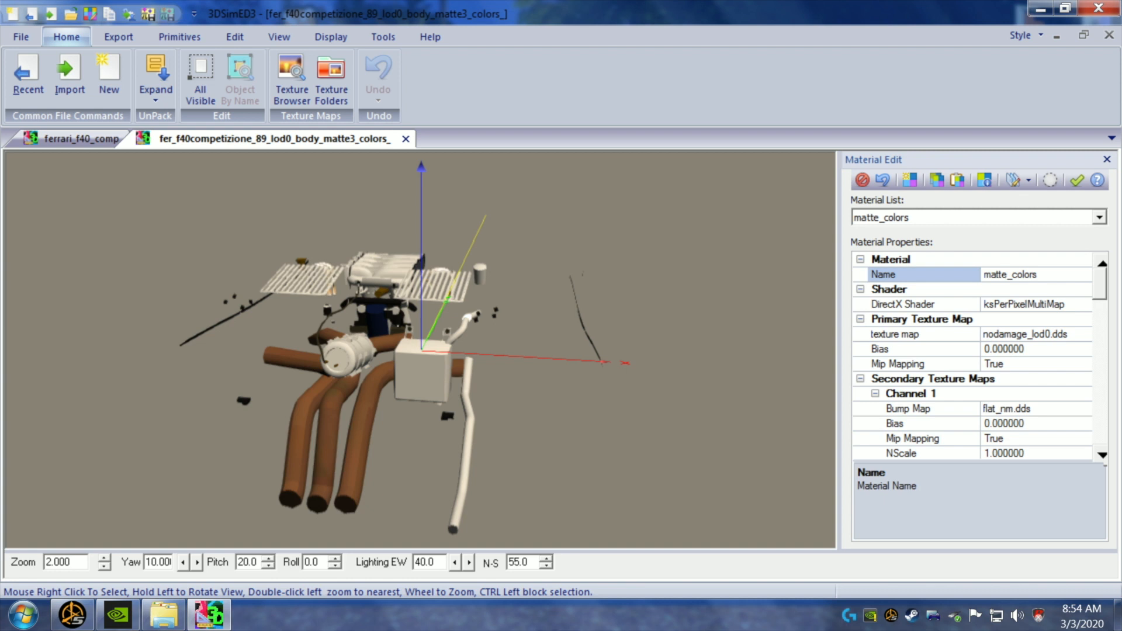
{"action": "type", "text": "3"}
{"action": "left_click", "coordinate": [959, 182]}
{"action": "left_click", "coordinate": [573, 353]}
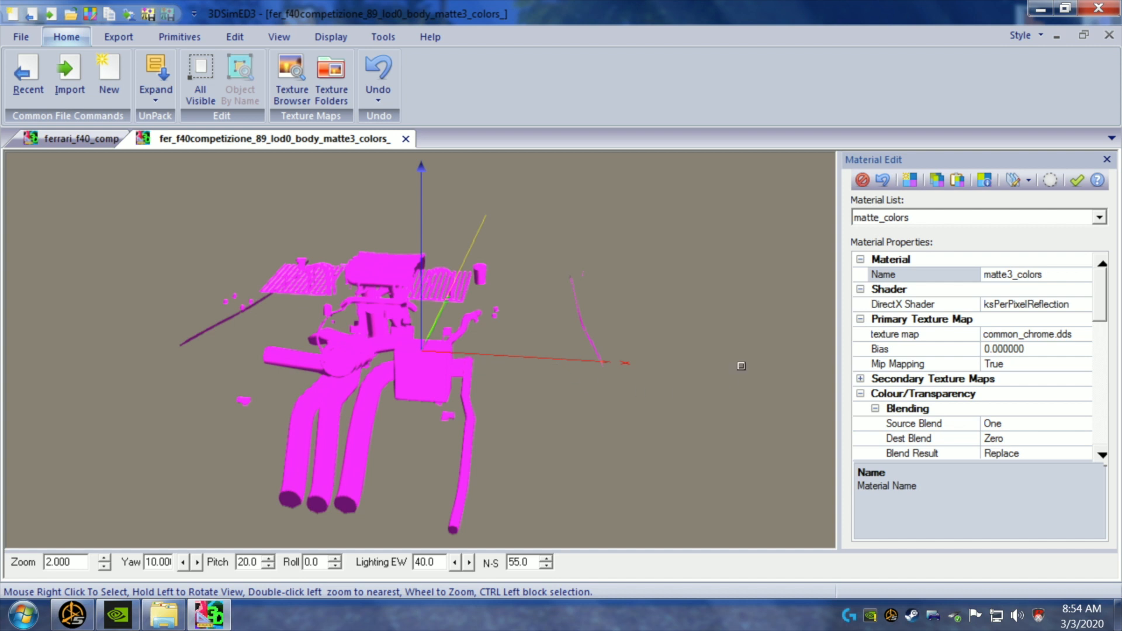
{"action": "mouse_move", "coordinate": [583, 433]}
{"action": "left_mouse_down"}
{"action": "mouse_move", "coordinate": [629, 435]}
{"action": "mouse_move", "coordinate": [578, 432]}
{"action": "left_mouse_up"}
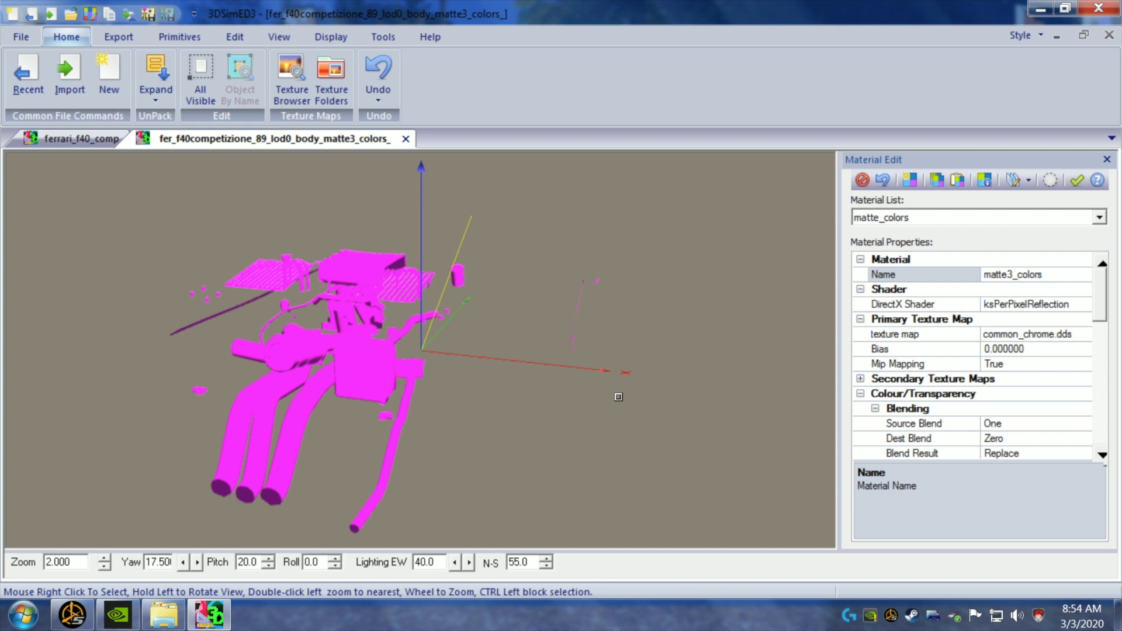
{"action": "left_click_drag", "start_coordinate": [539, 413], "coordinate": [580, 416]}
{"action": "scroll", "coordinate": [592, 414], "scroll_direction": "down", "scroll_amount": 1}
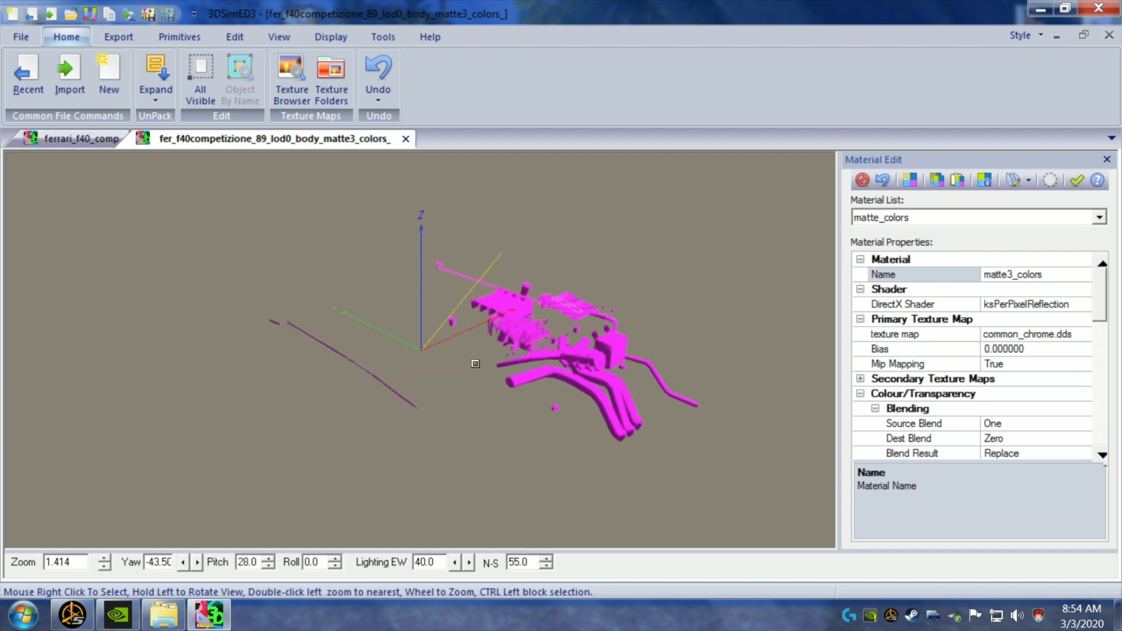
- Start saving the parts as a .3SE file and create a folder named "chromed use this" inside "2 be chromed"
{"action": "left_click", "coordinate": [19, 37]}
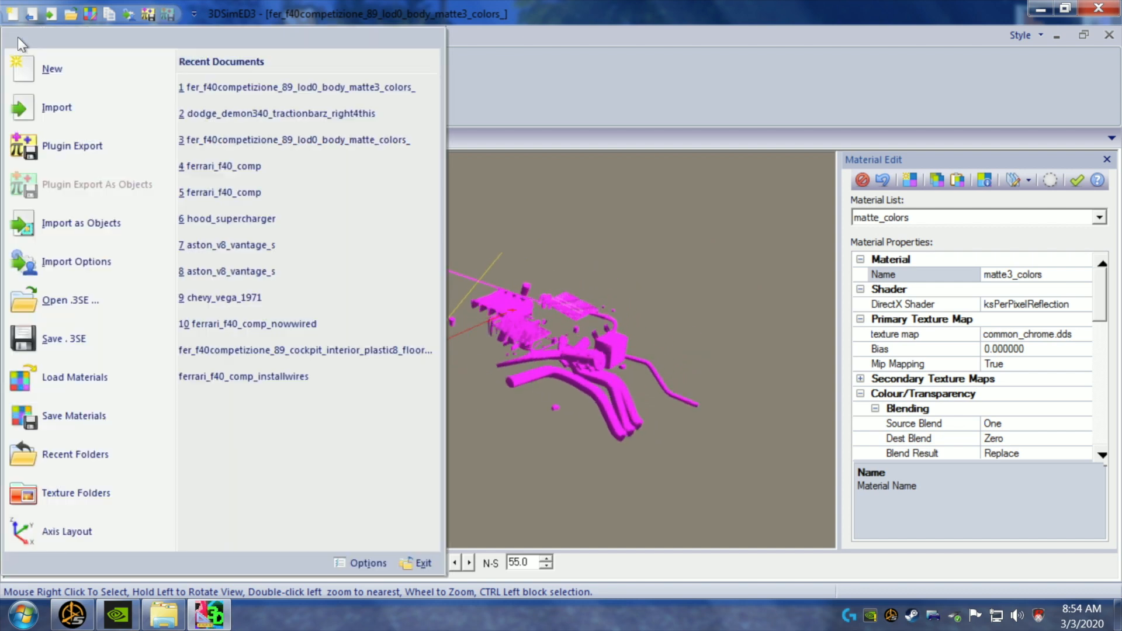
{"action": "left_click", "coordinate": [64, 339]}
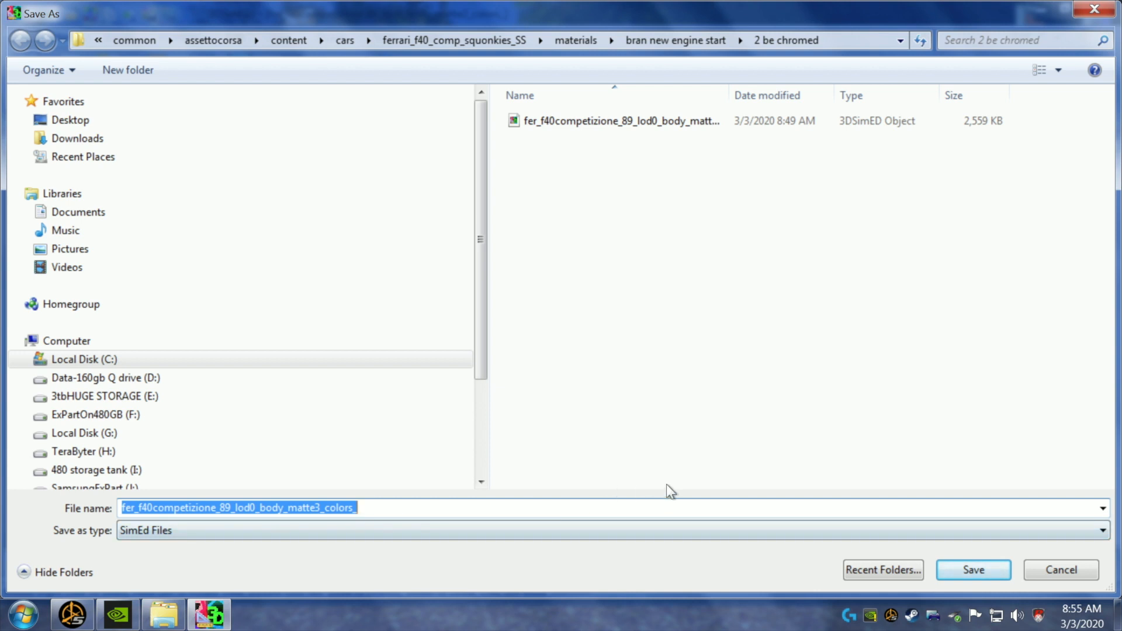
{"action": "right_click", "coordinate": [626, 201]}
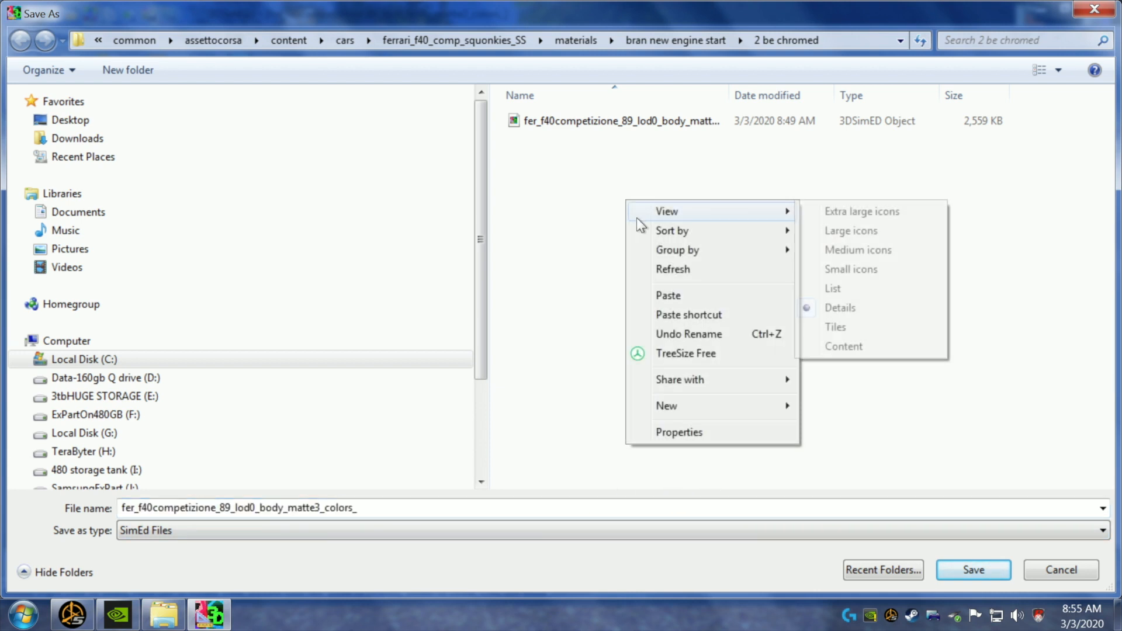
{"action": "mouse_move", "coordinate": [685, 406]}
{"action": "left_click", "coordinate": [812, 409]}
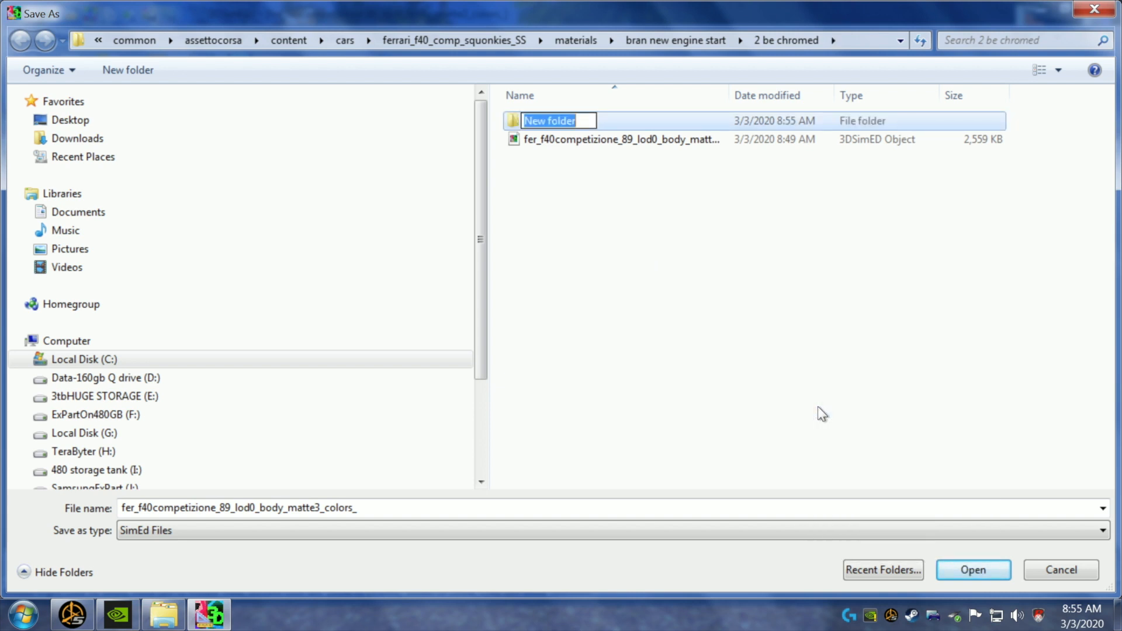
{"action": "type", "text": "chromed"}
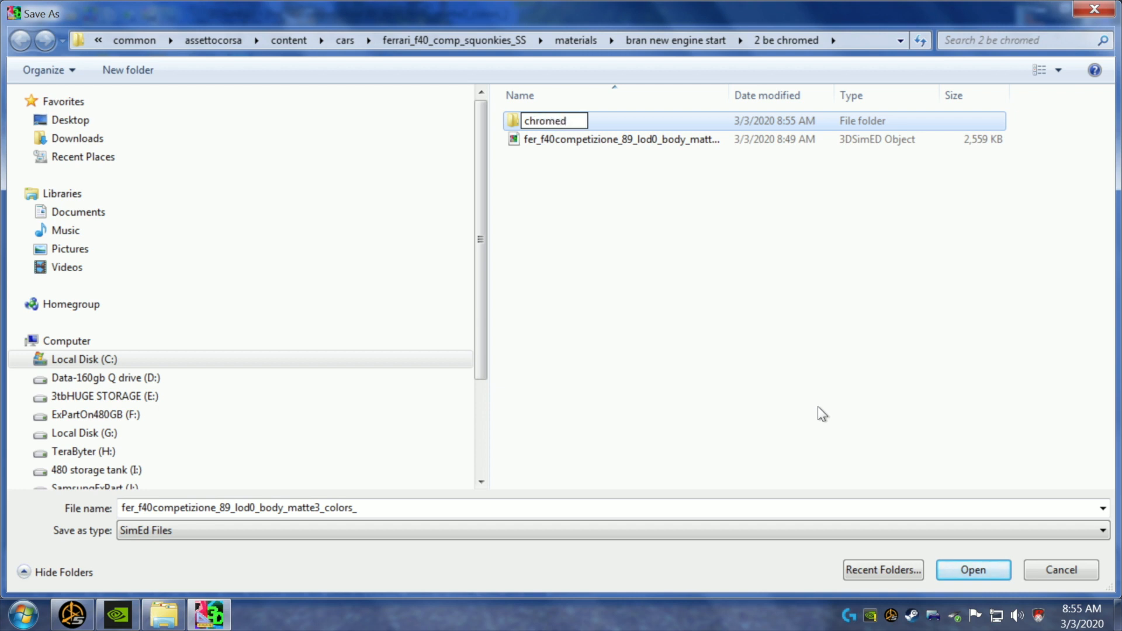
{"action": "type", "text": " use this"}
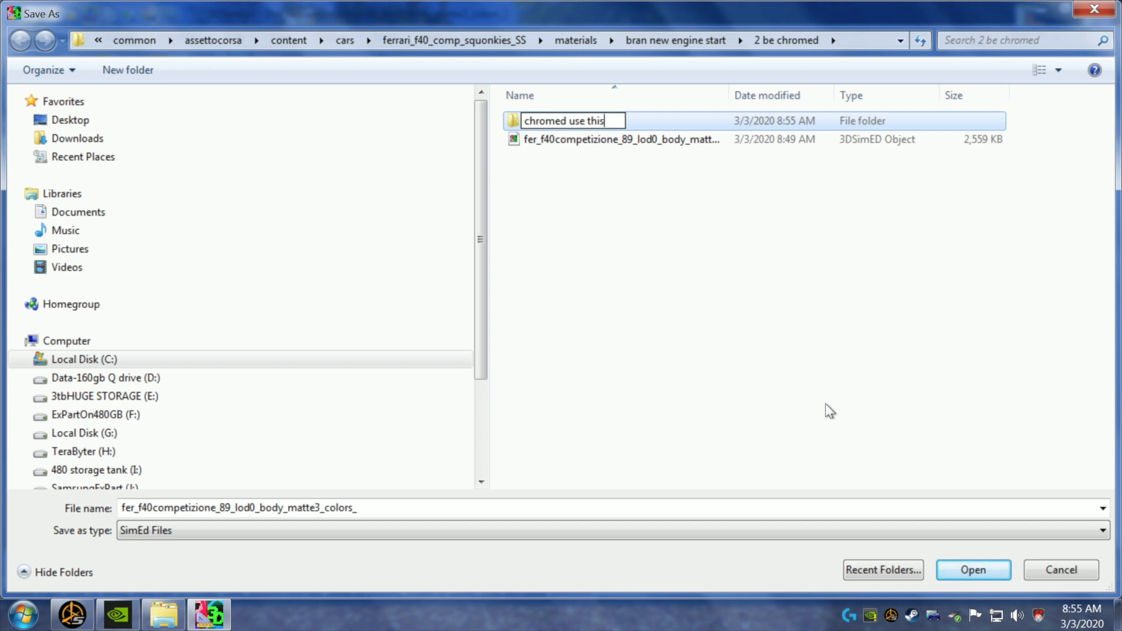
{"action": "left_click", "coordinate": [788, 378]}
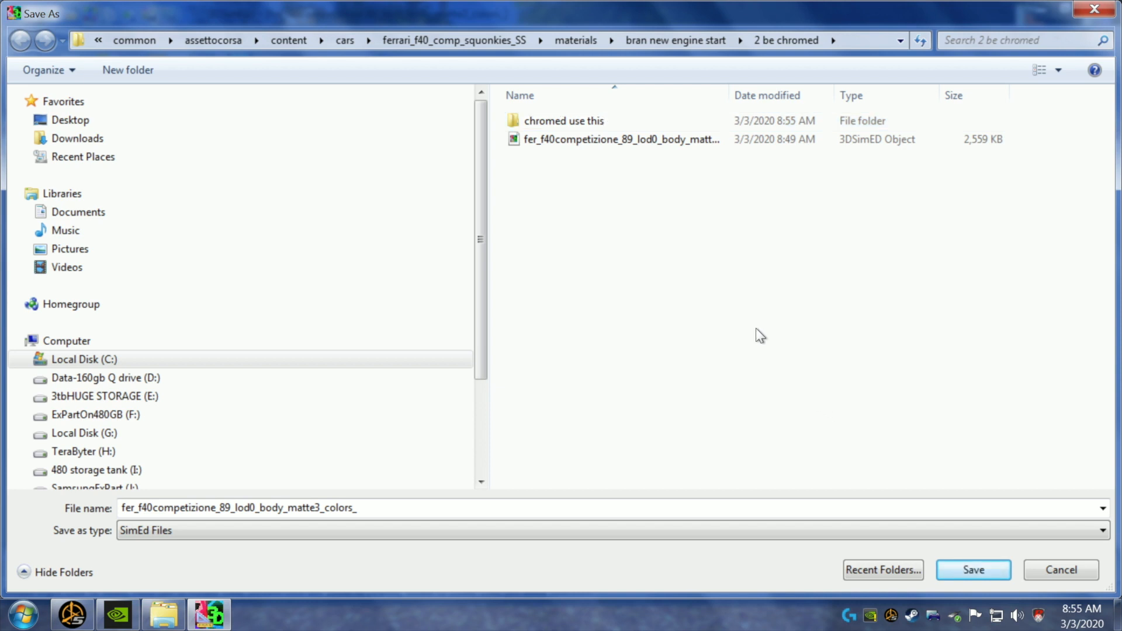
- Save the chromed parts as fer_f40competizione_89_lod0_body_matte3_colors_ in the "chromed use this" folder
{"action": "double_click", "coordinate": [588, 119]}
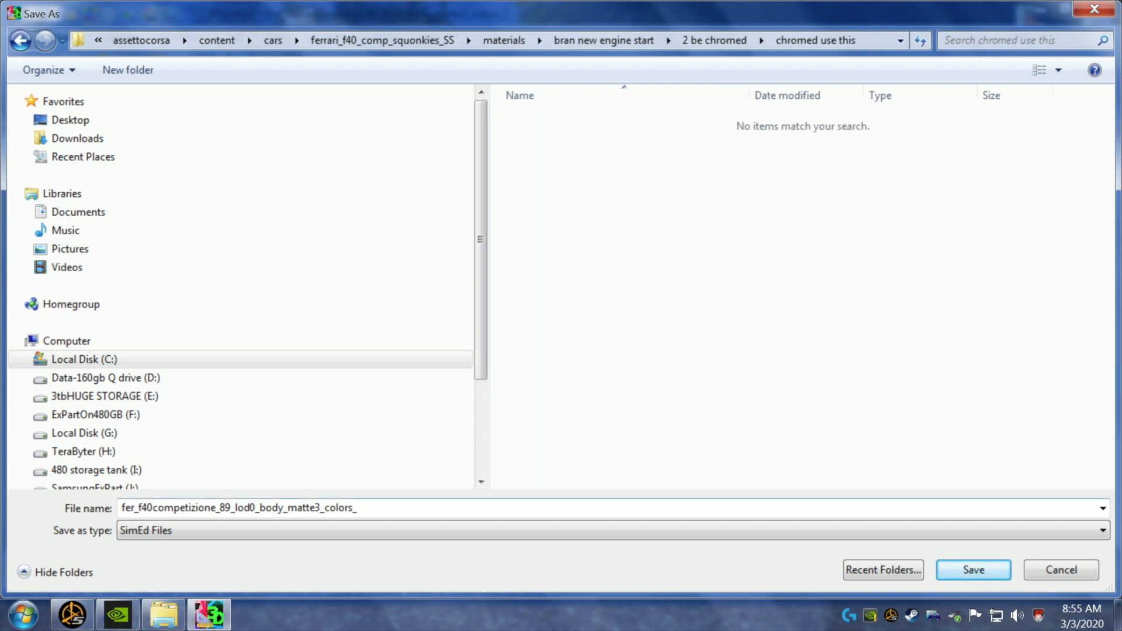
{"action": "left_click", "coordinate": [974, 571]}
{"action": "left_click", "coordinate": [545, 343]}
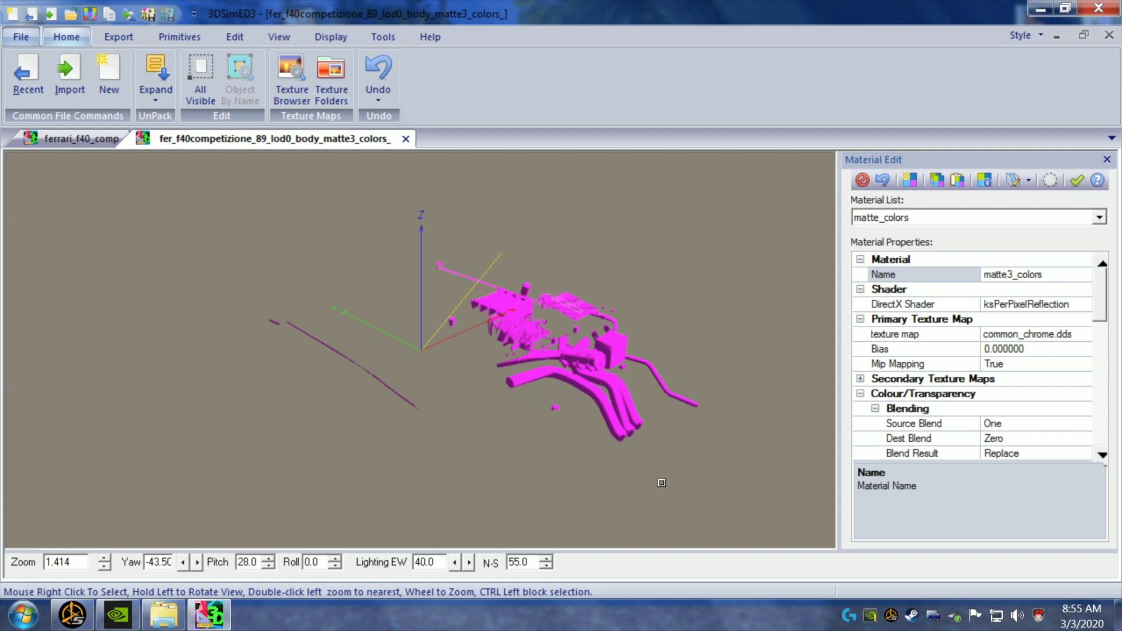
- Inspect the engine parts that use the chrome material by switching the material highlight on and off
{"action": "left_click_drag", "start_coordinate": [661, 482], "coordinate": [666, 488]}
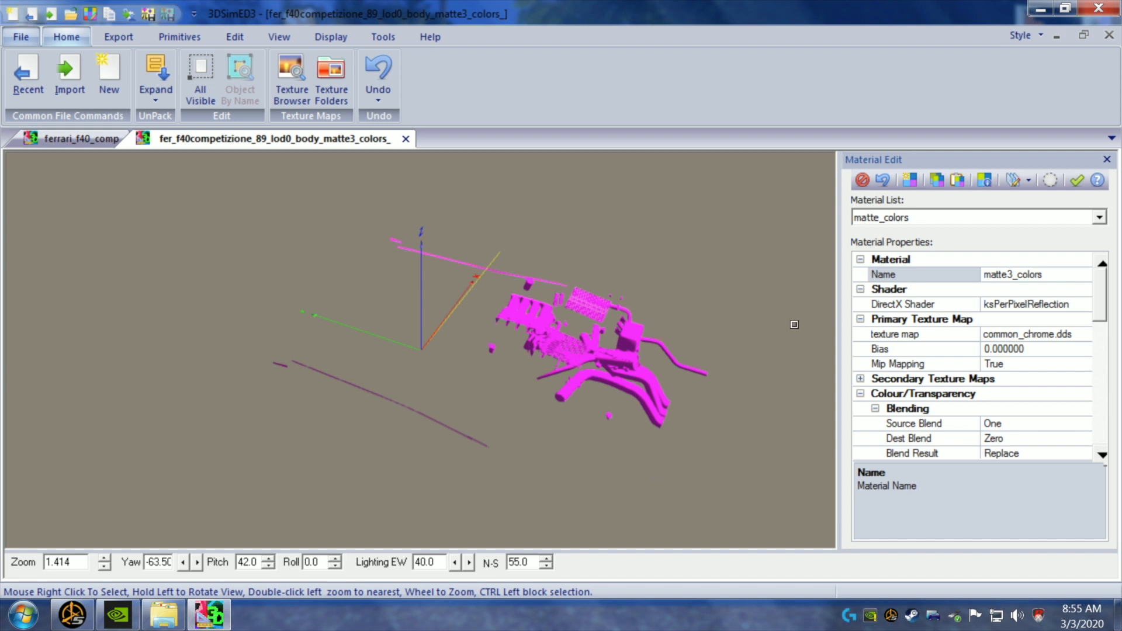
{"action": "left_click", "coordinate": [1051, 181]}
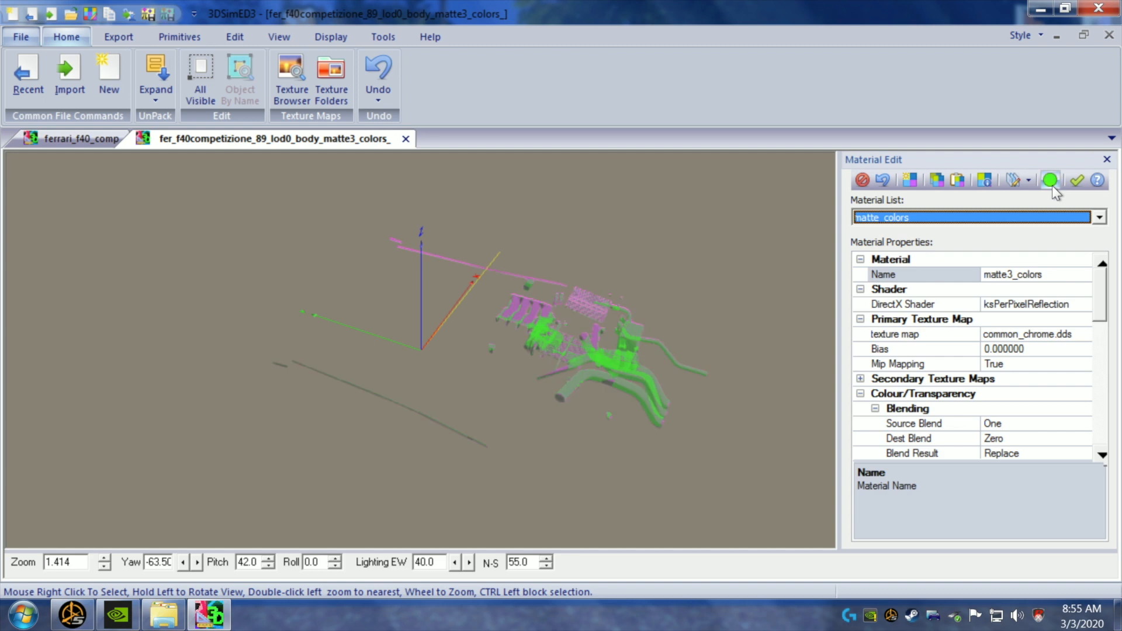
{"action": "left_click", "coordinate": [1051, 181]}
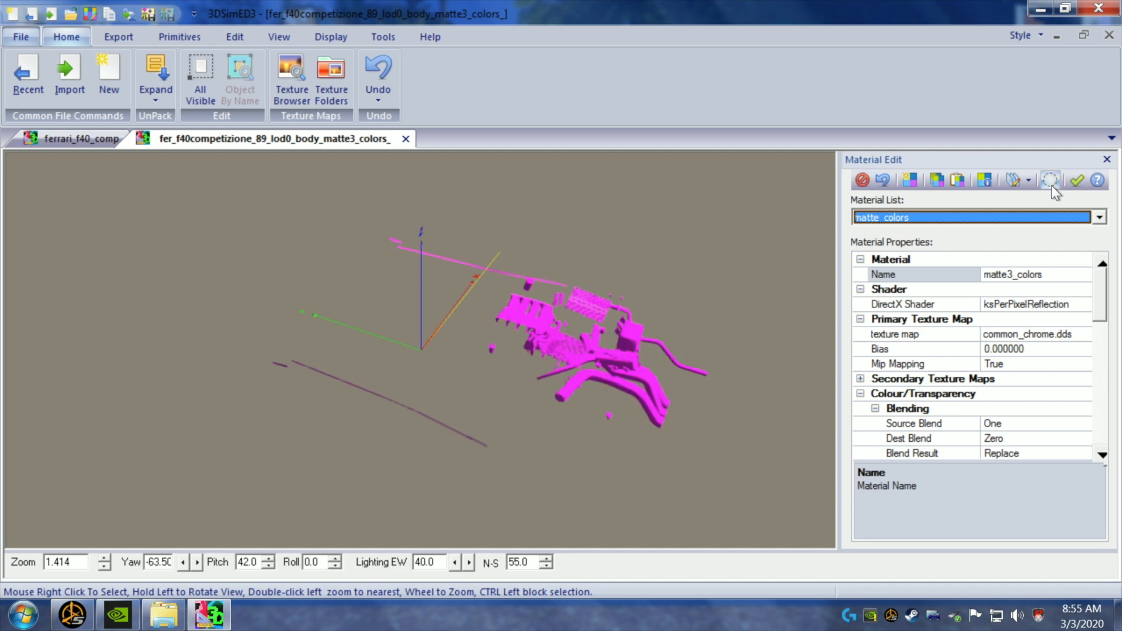
- Close the chromed parts model and return to the ferrari_f40_comp car with its engine bay in view
{"action": "left_click", "coordinate": [405, 138]}
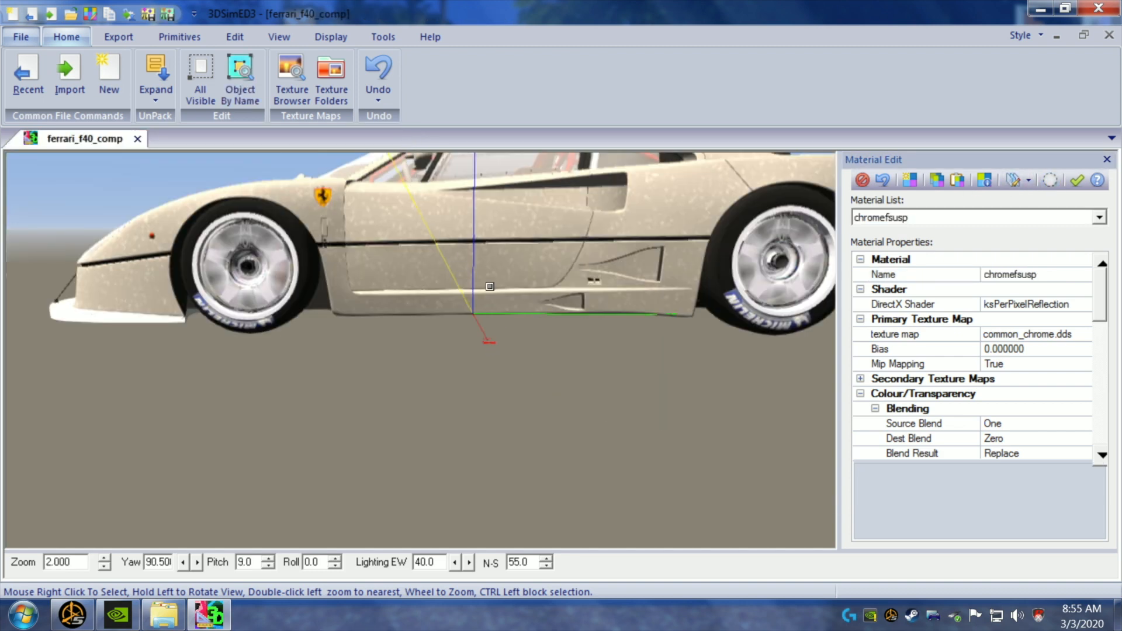
{"action": "left_click_drag", "start_coordinate": [489, 292], "coordinate": [452, 303]}
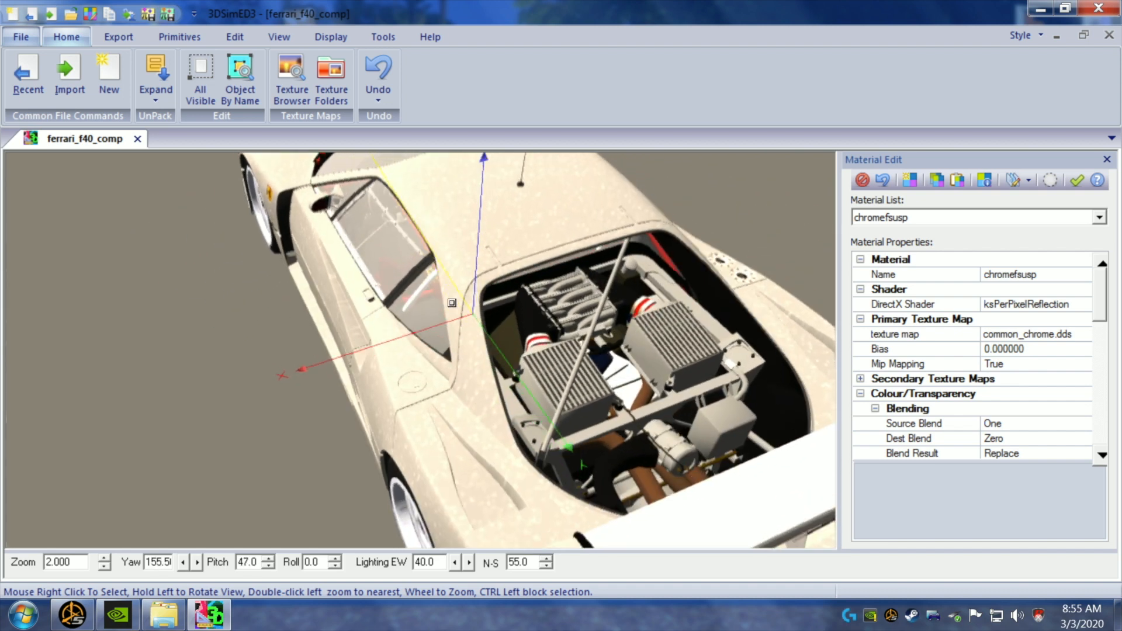
{"action": "left_click_drag", "start_coordinate": [196, 386], "coordinate": [214, 377]}
{"action": "scroll", "coordinate": [208, 377], "scroll_direction": "down", "scroll_amount": 1}
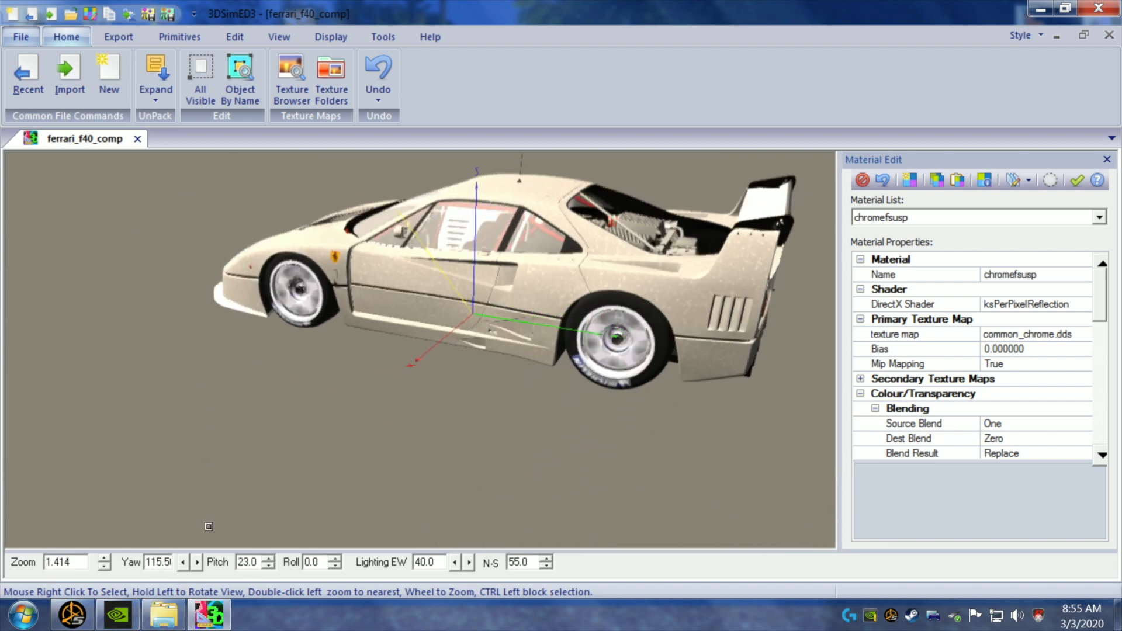
- In the car's materials folder, check the "how to chrome engine parts" folder and delete it
{"action": "left_click", "coordinate": [170, 615]}
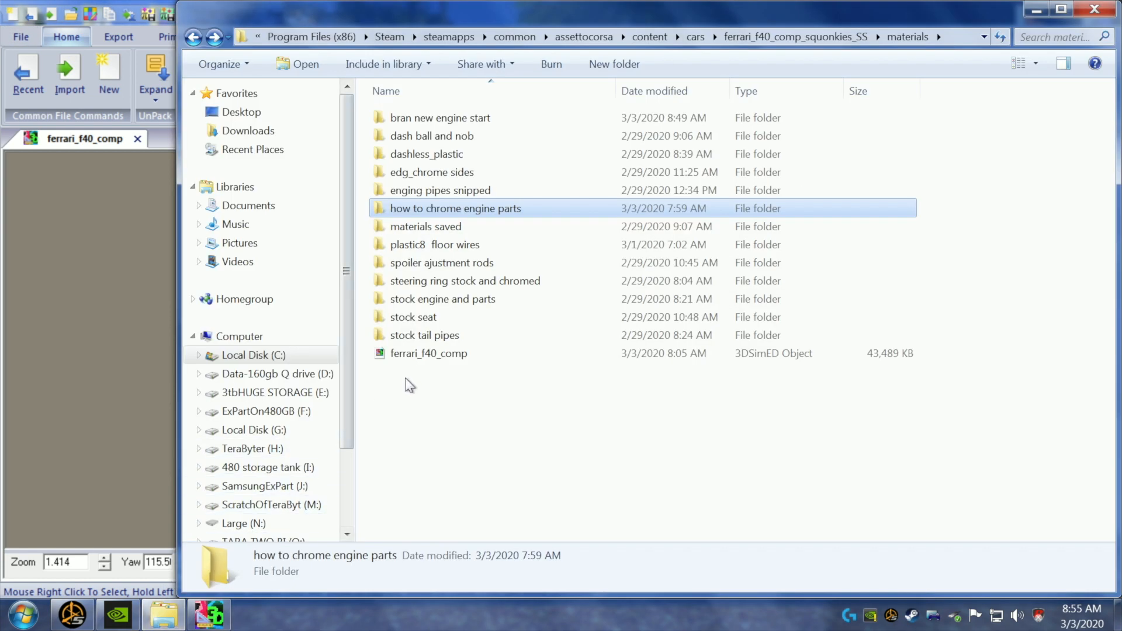
{"action": "double_click", "coordinate": [440, 210]}
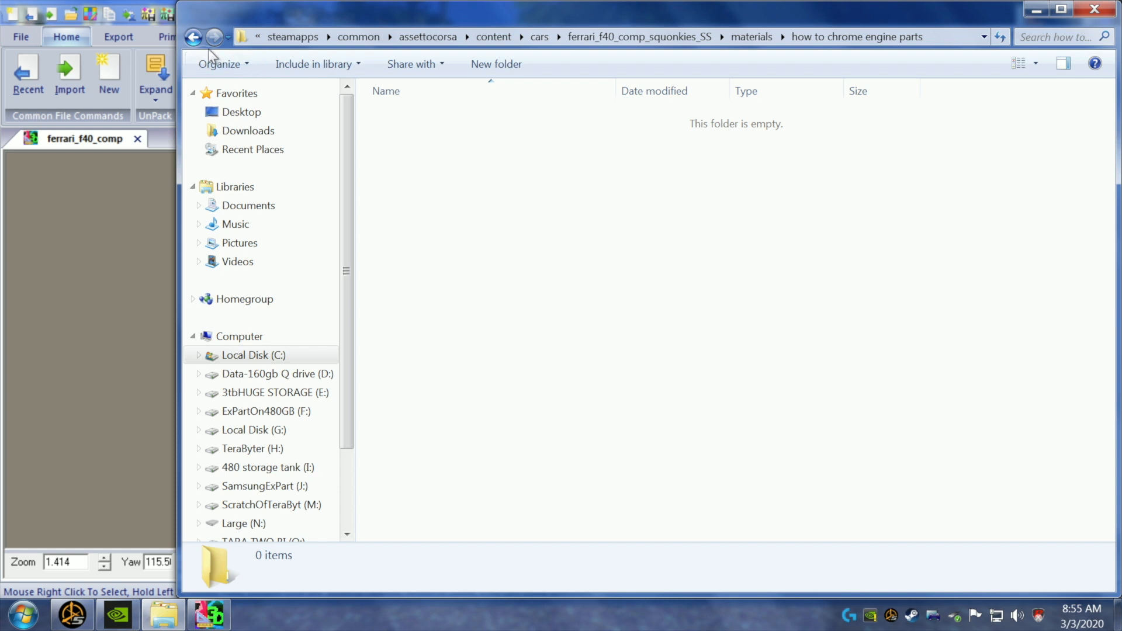
{"action": "left_click", "coordinate": [195, 38]}
{"action": "right_click", "coordinate": [395, 210]}
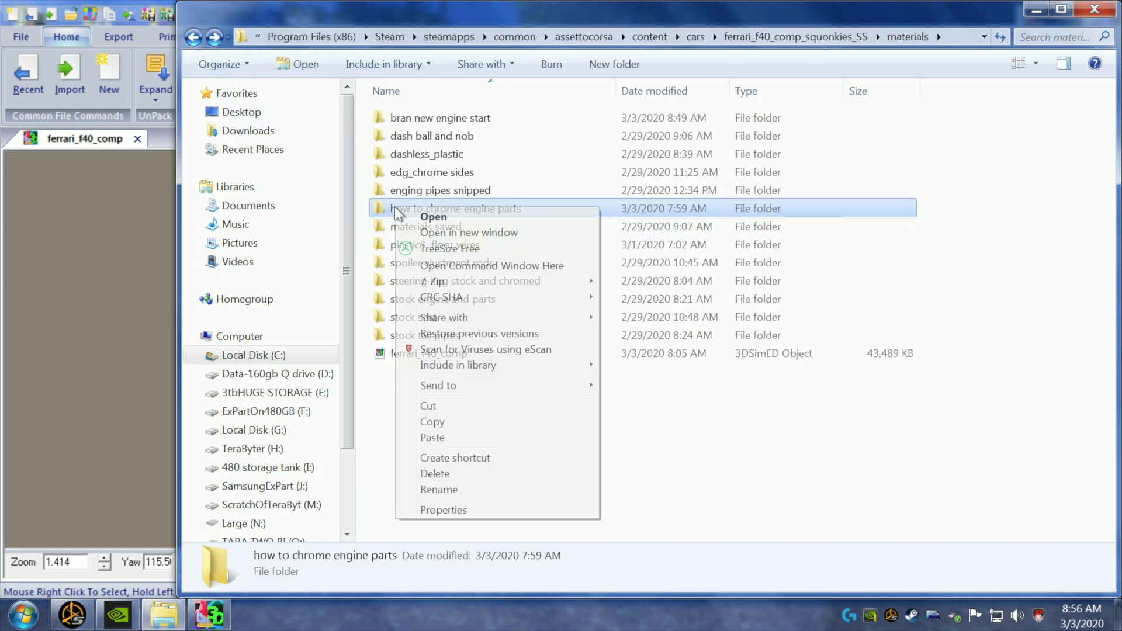
{"action": "left_click", "coordinate": [475, 476]}
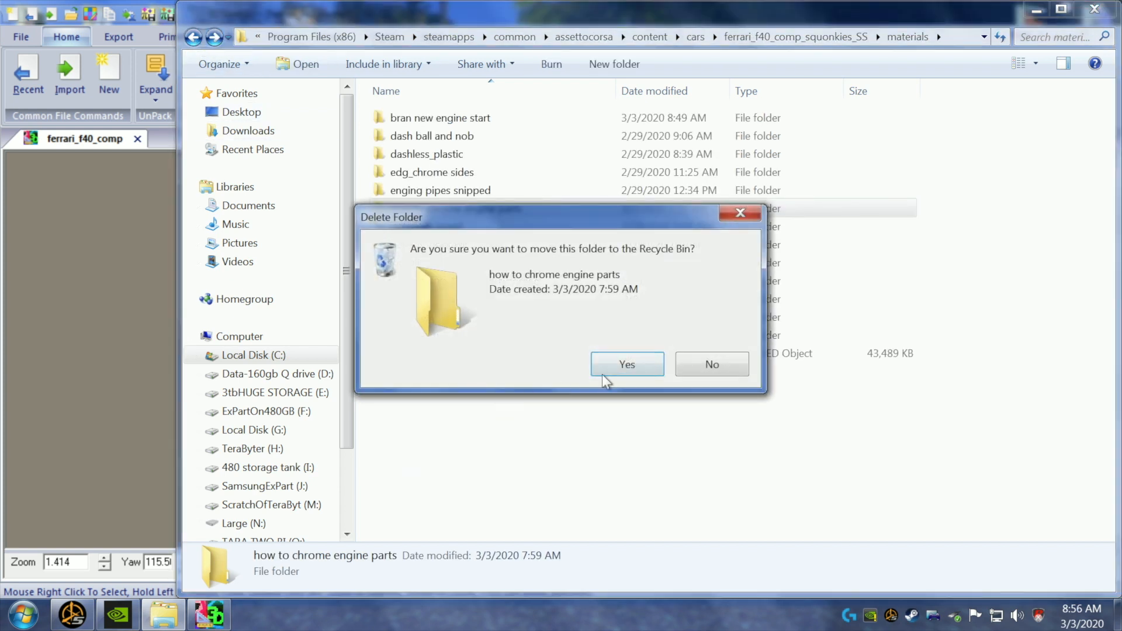
{"action": "left_click", "coordinate": [603, 368]}
- Create a folder named "unchromed engine raped" inside the "bran new engine start" folder
{"action": "double_click", "coordinate": [426, 118]}
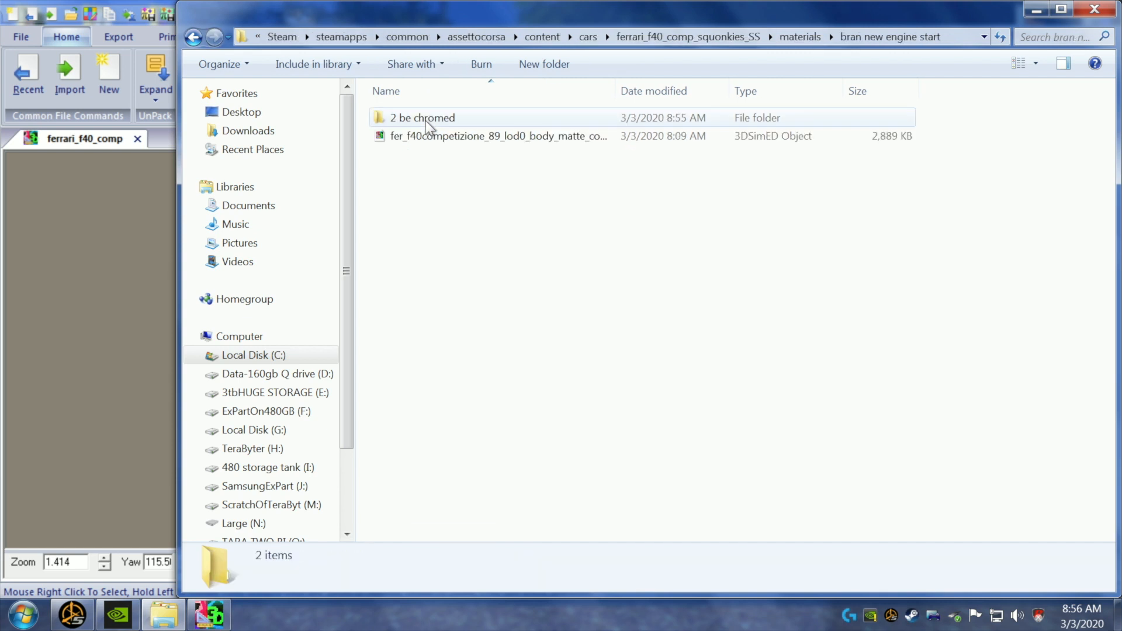
{"action": "right_click", "coordinate": [419, 177]}
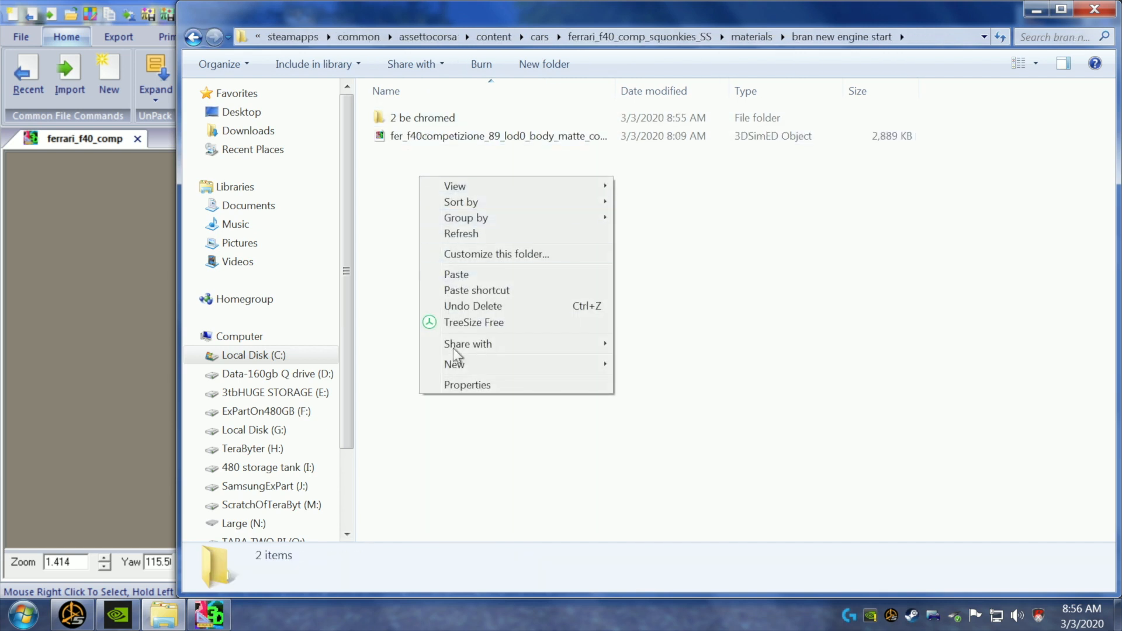
{"action": "mouse_move", "coordinate": [456, 367]}
{"action": "left_click", "coordinate": [638, 364]}
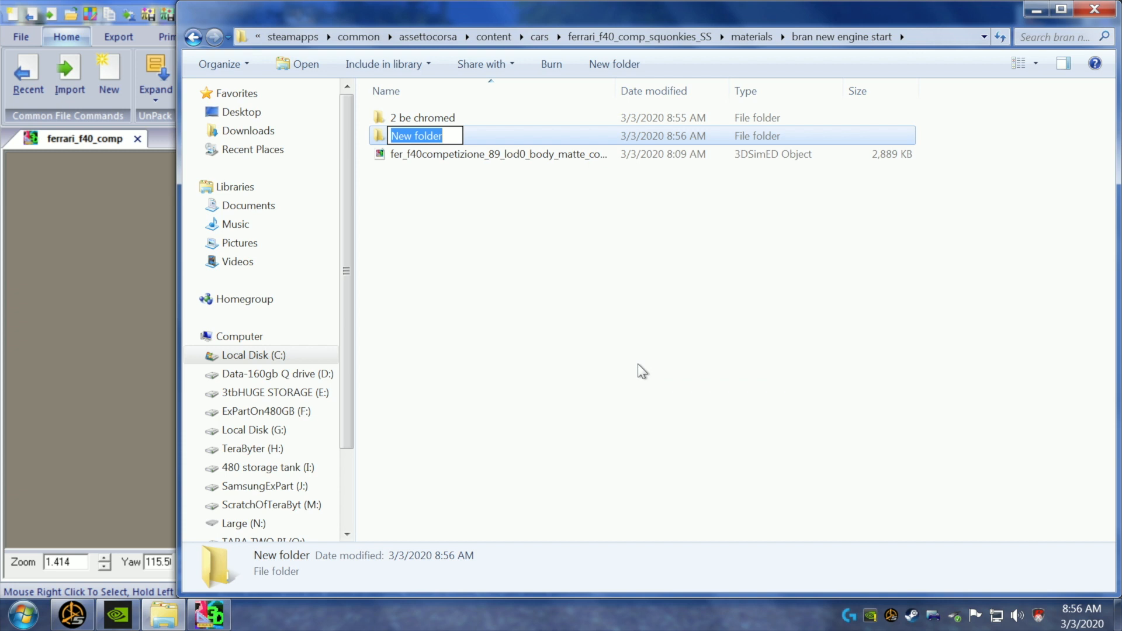
{"action": "type", "text": "un"}
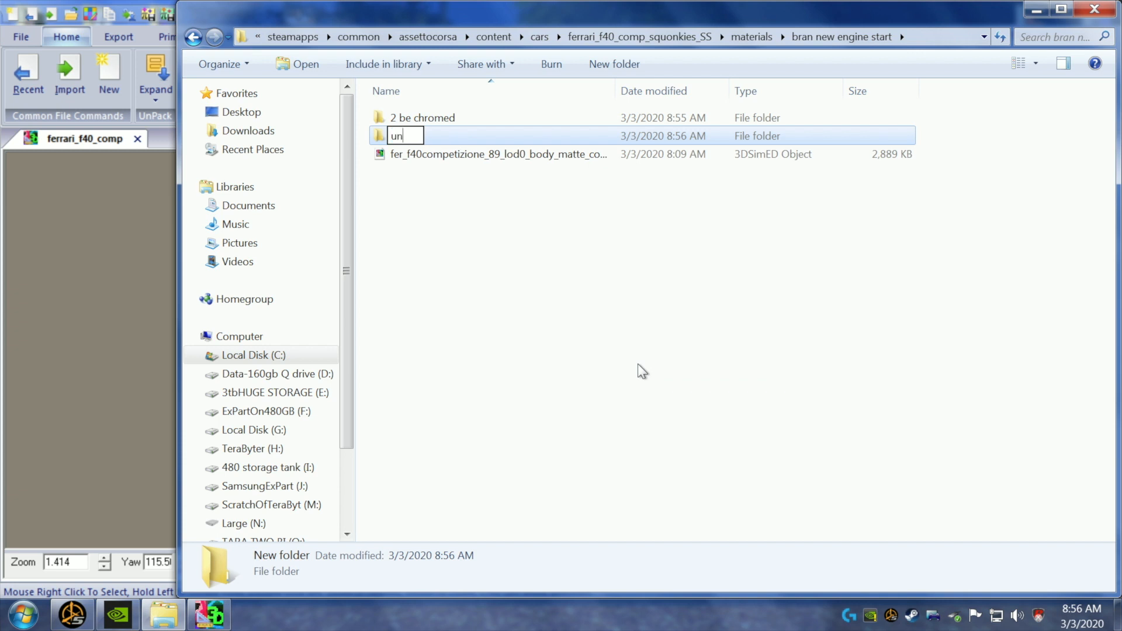
{"action": "type", "text": "chromed"}
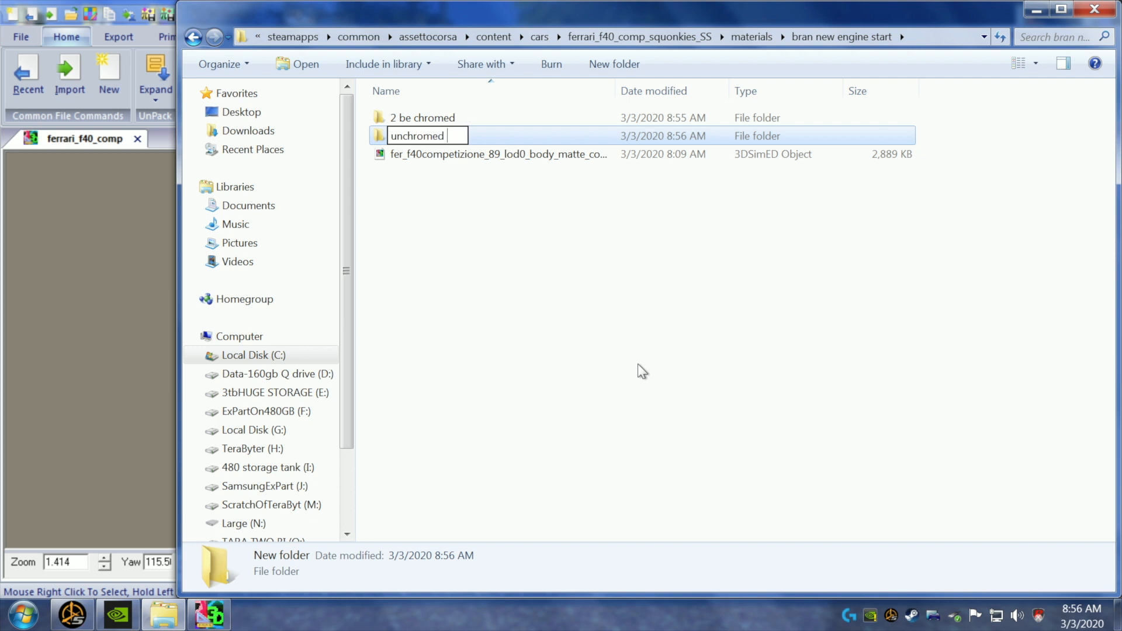
{"action": "type", "text": " engine ra"}
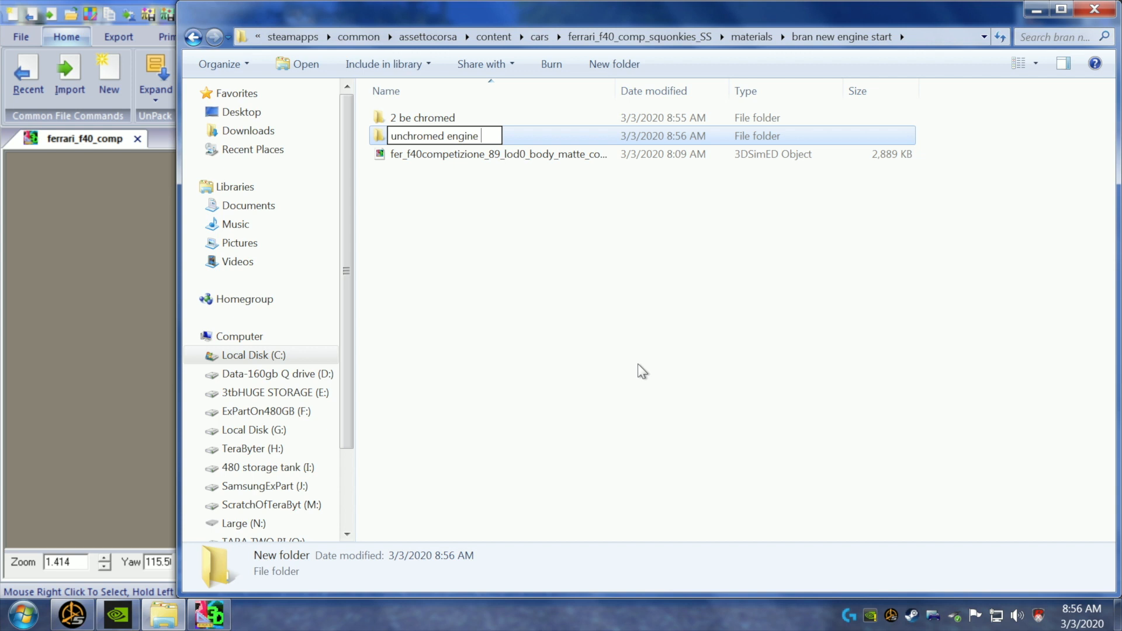
{"action": "type", "text": "ped"}
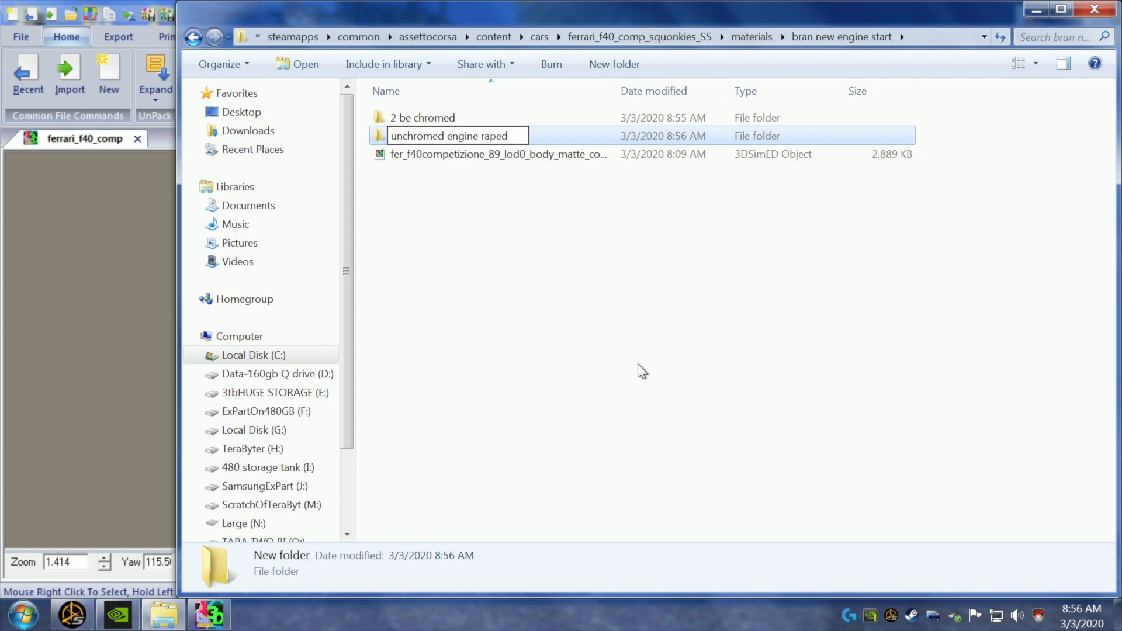
{"action": "left_click", "coordinate": [620, 299]}
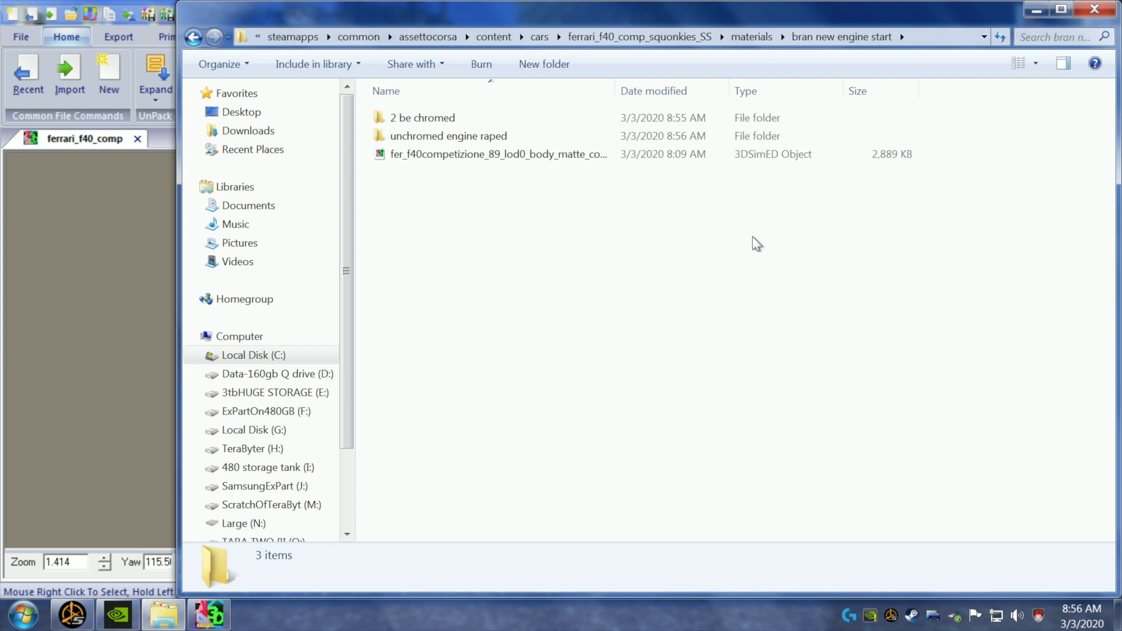
- Go back to the materials folder and minimize the file window to return to the car model
{"action": "left_click", "coordinate": [513, 157]}
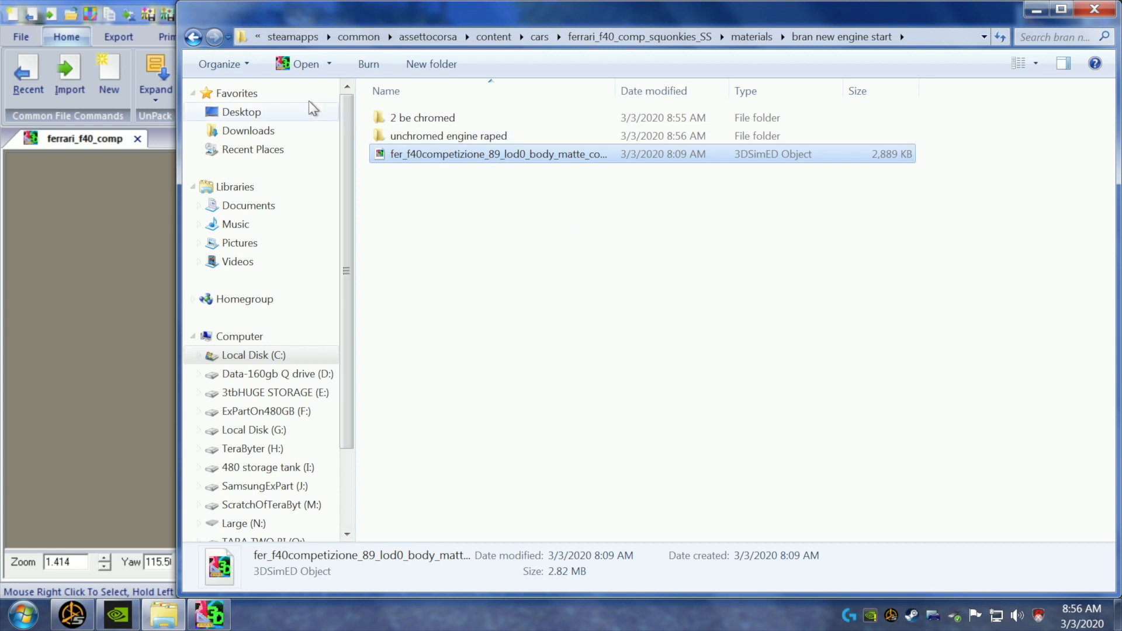
{"action": "left_click", "coordinate": [525, 213]}
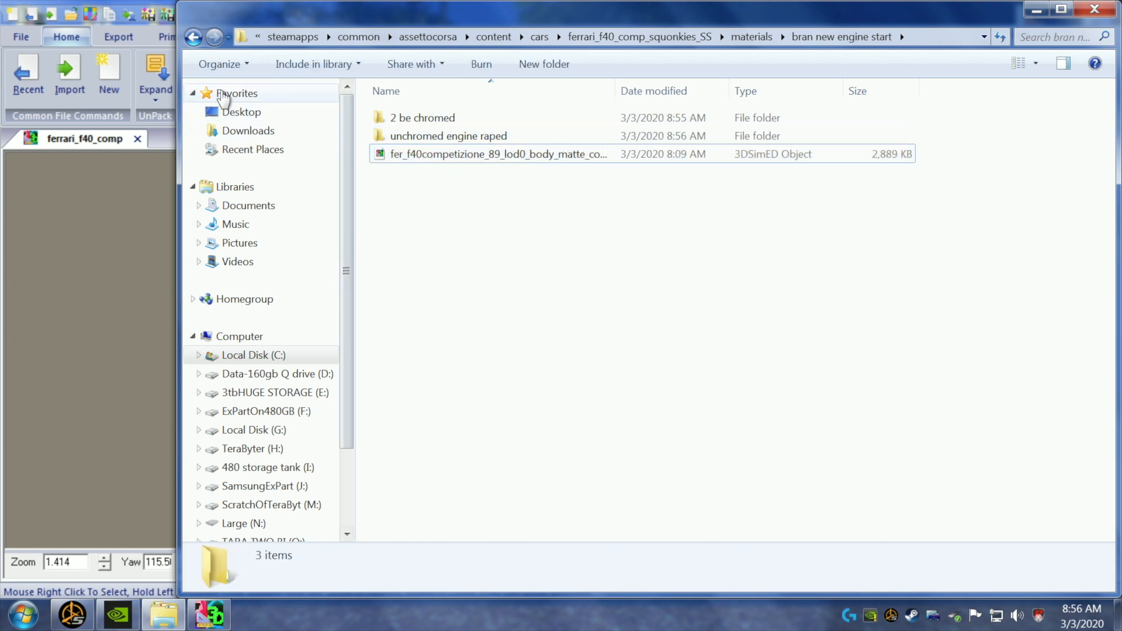
{"action": "left_click", "coordinate": [194, 38]}
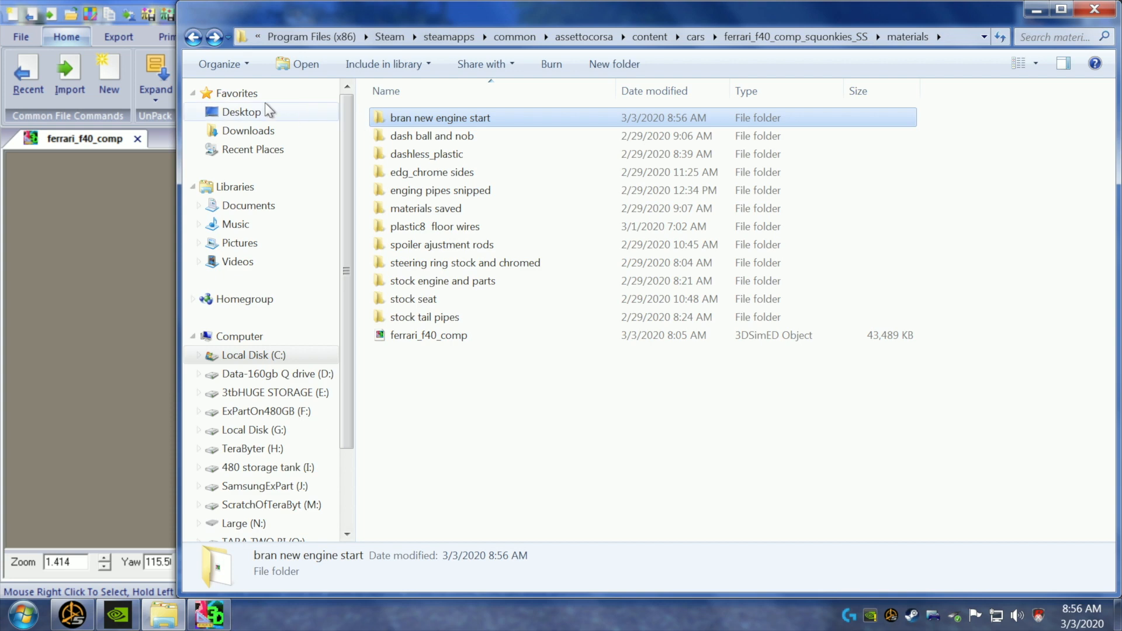
{"action": "left_click", "coordinate": [192, 39]}
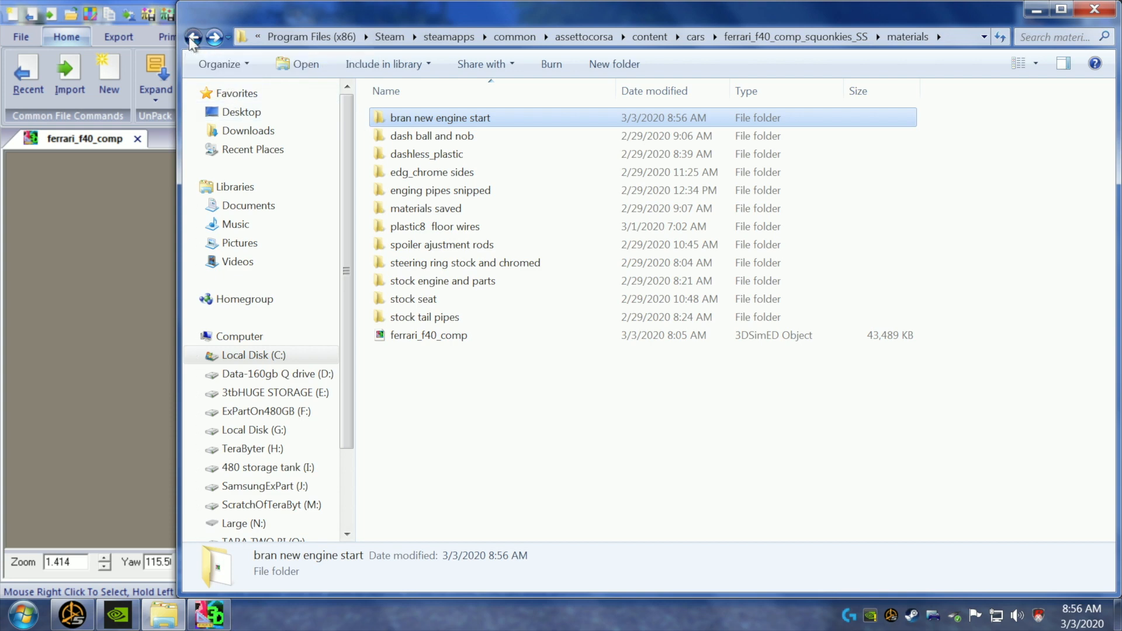
{"action": "left_click", "coordinate": [1030, 11]}
- Select the fer_f40competizione_89_lod0_body_matte_colors_ object in the engine bay and open it as its own model
{"action": "left_click_drag", "start_coordinate": [642, 381], "coordinate": [616, 382]}
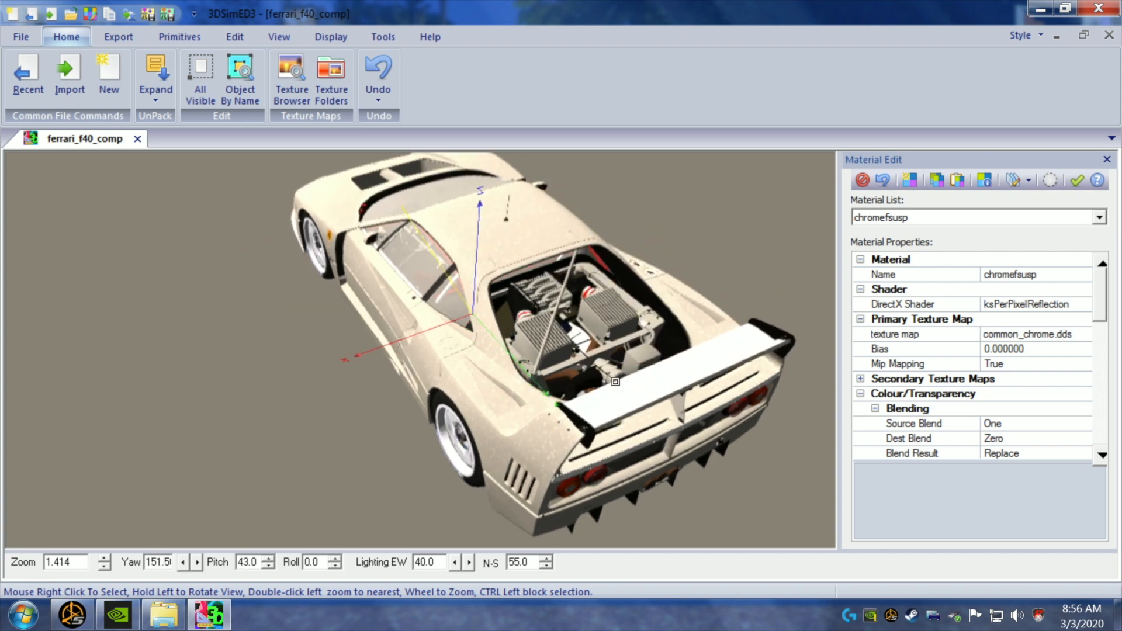
{"action": "right_click", "coordinate": [560, 337]}
{"action": "mouse_move", "coordinate": [595, 433]}
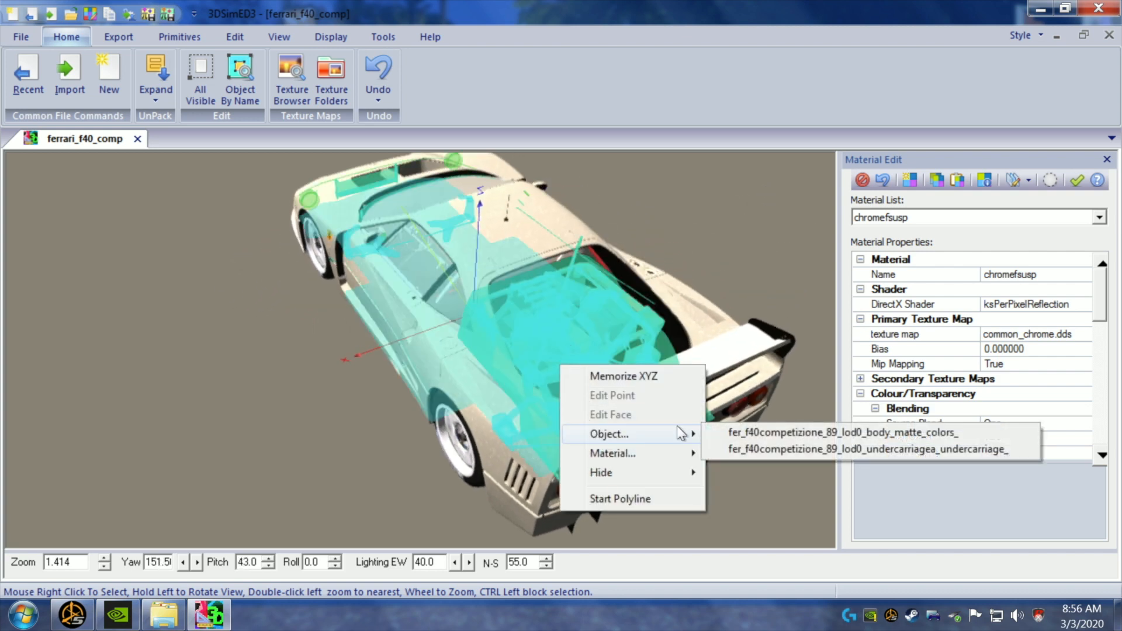
{"action": "left_click", "coordinate": [736, 431]}
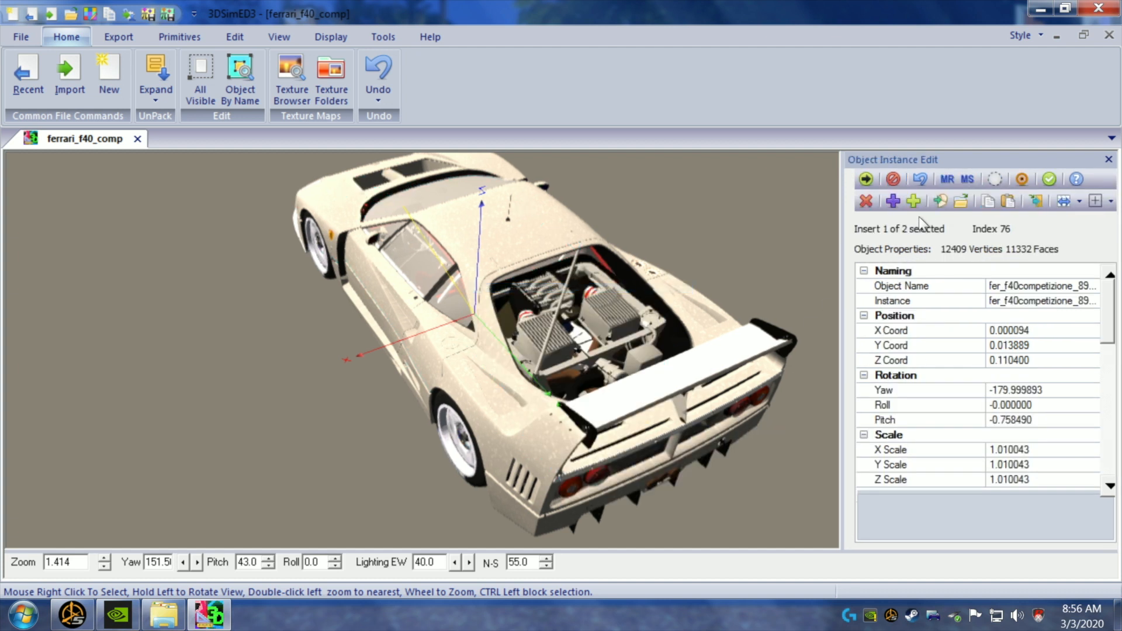
{"action": "left_click", "coordinate": [939, 202]}
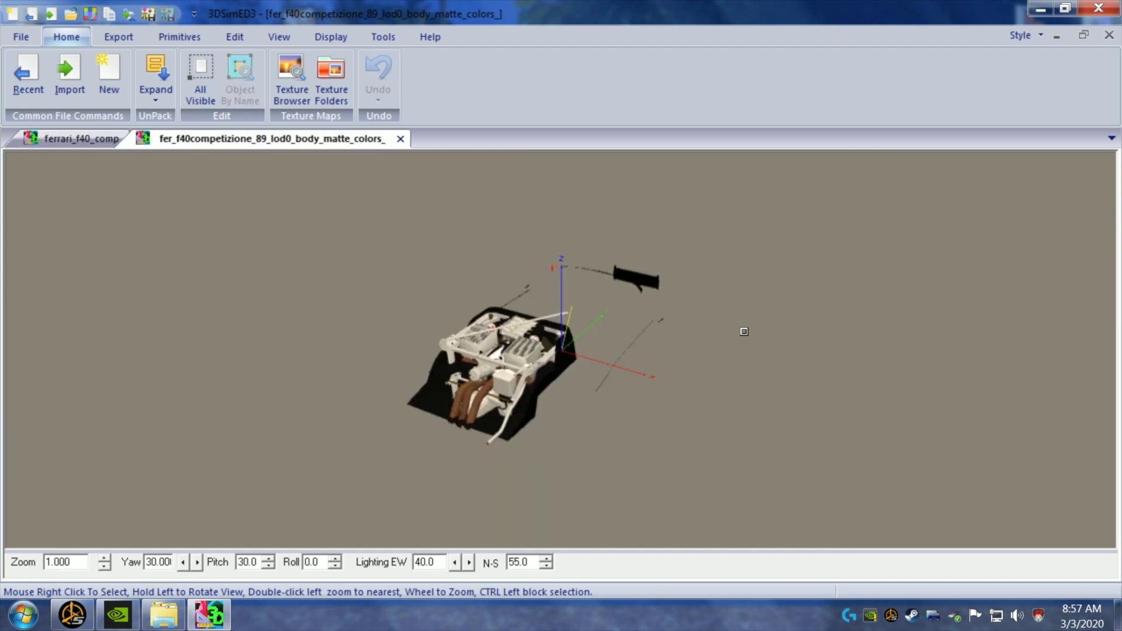
- Delete the faces of the long thin trim strips along both sides of the engine-bay model
{"action": "left_click_drag", "start_coordinate": [747, 334], "coordinate": [804, 346]}
{"action": "scroll", "coordinate": [784, 349], "scroll_direction": "up", "scroll_amount": 2}
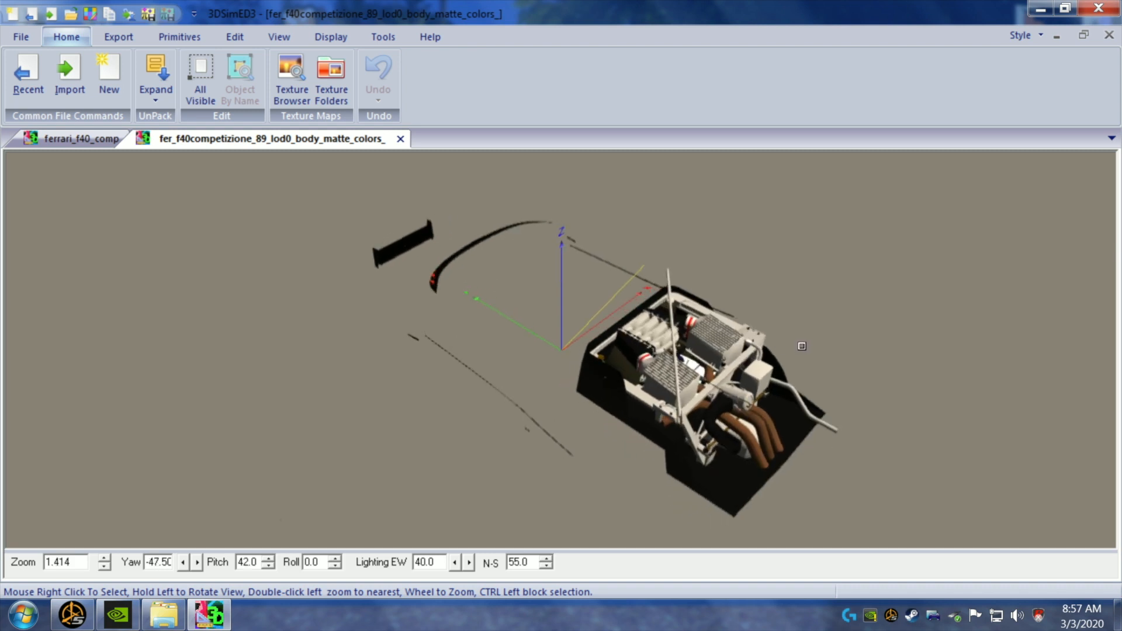
{"action": "left_click_drag", "start_coordinate": [394, 311], "coordinate": [506, 414], "text": "ctrl"}
{"action": "right_click", "coordinate": [575, 478]}
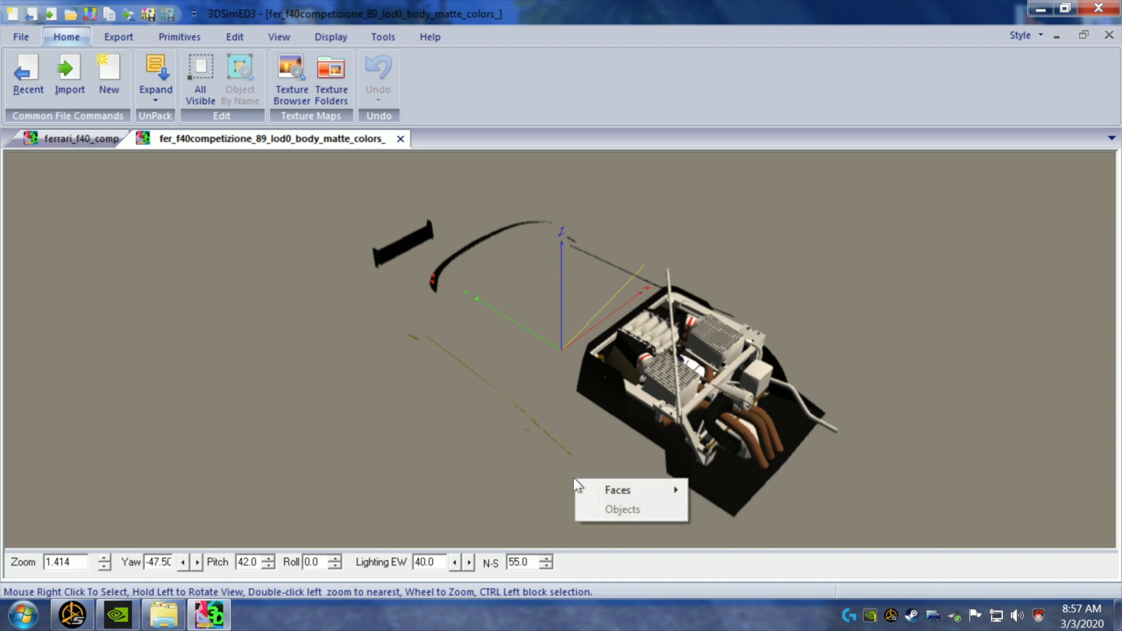
{"action": "mouse_move", "coordinate": [615, 489]}
{"action": "left_click", "coordinate": [728, 513]}
{"action": "left_click_drag", "start_coordinate": [846, 221], "coordinate": [808, 223]}
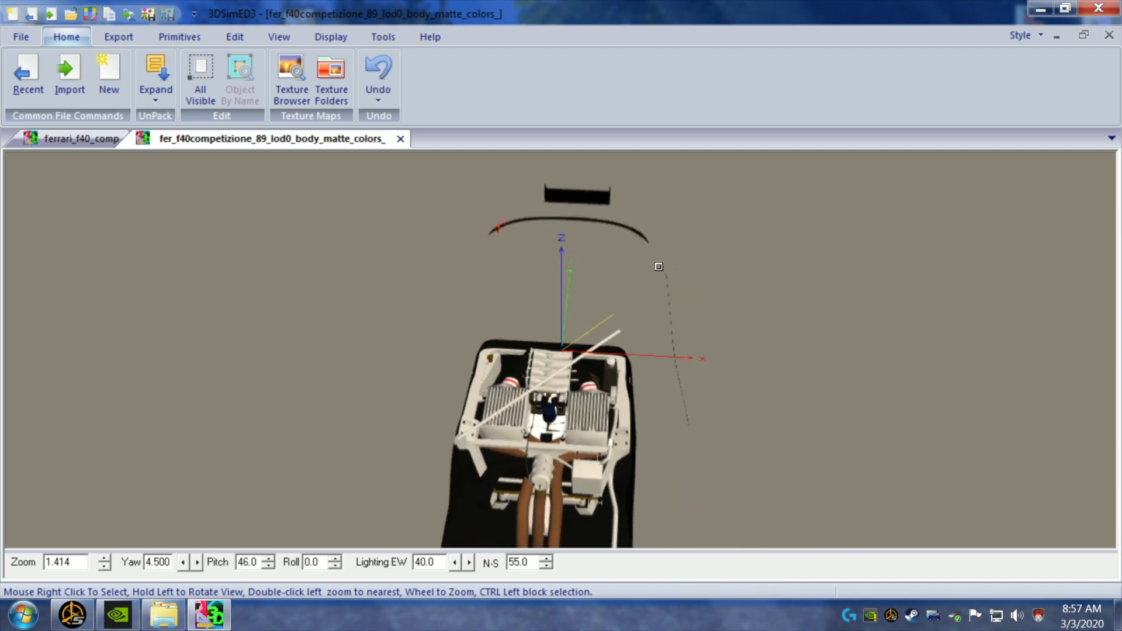
{"action": "right_click", "coordinate": [731, 448]}
{"action": "mouse_move", "coordinate": [816, 459]}
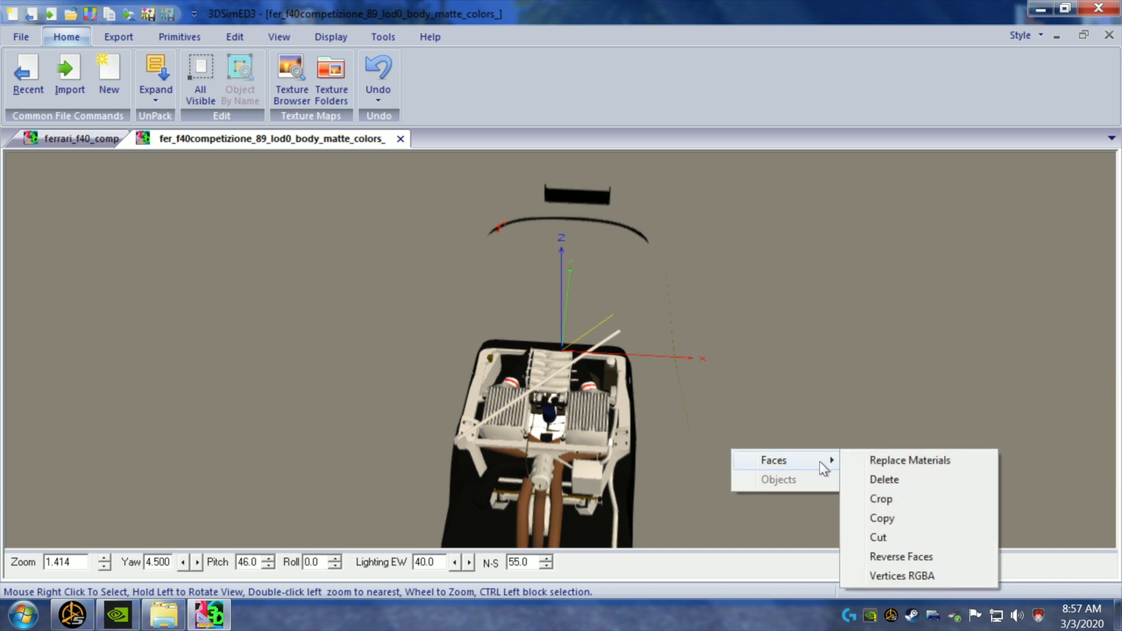
{"action": "left_click", "coordinate": [870, 474]}
- Delete the faces of the ribbed intake manifold at the front centre of the engine
{"action": "left_click_drag", "start_coordinate": [857, 456], "coordinate": [833, 451]}
{"action": "scroll", "coordinate": [860, 449], "scroll_direction": "up", "scroll_amount": 1}
{"action": "scroll", "coordinate": [842, 451], "scroll_direction": "down", "scroll_amount": 1}
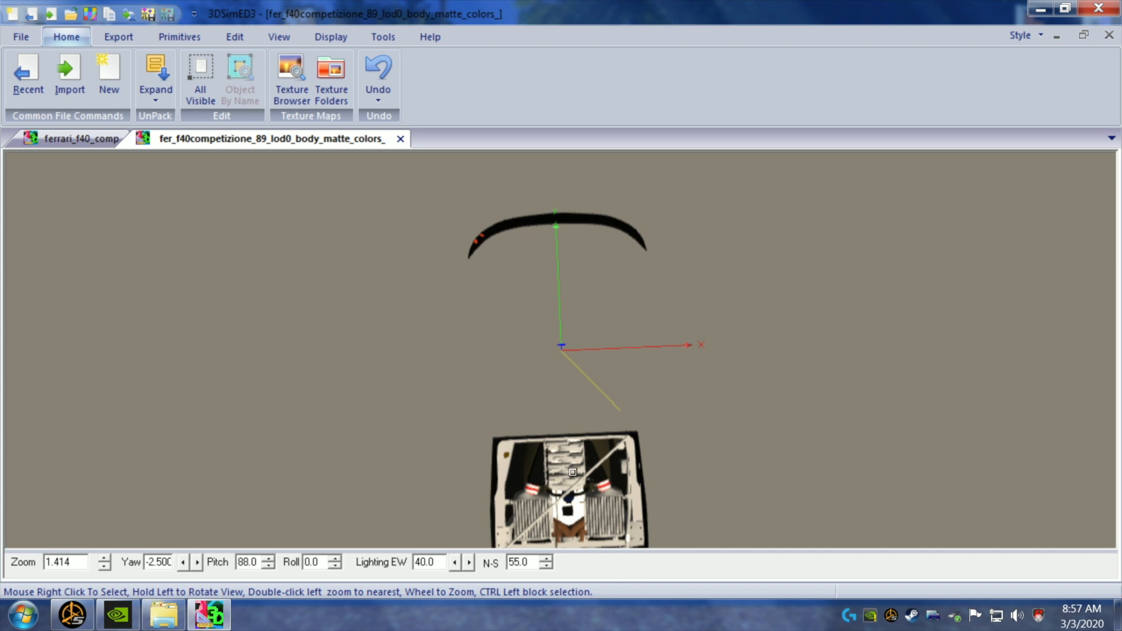
{"action": "left_click_drag", "start_coordinate": [545, 444], "coordinate": [584, 476], "text": "ctrl"}
{"action": "mouse_move", "coordinate": [658, 486]}
{"action": "left_click", "coordinate": [731, 504]}
- Delete the engine faces in the gap between the two finned intercoolers, including the blue canister
{"action": "left_click_drag", "start_coordinate": [729, 503], "coordinate": [701, 472]}
{"action": "scroll", "coordinate": [686, 465], "scroll_direction": "up", "scroll_amount": 1}
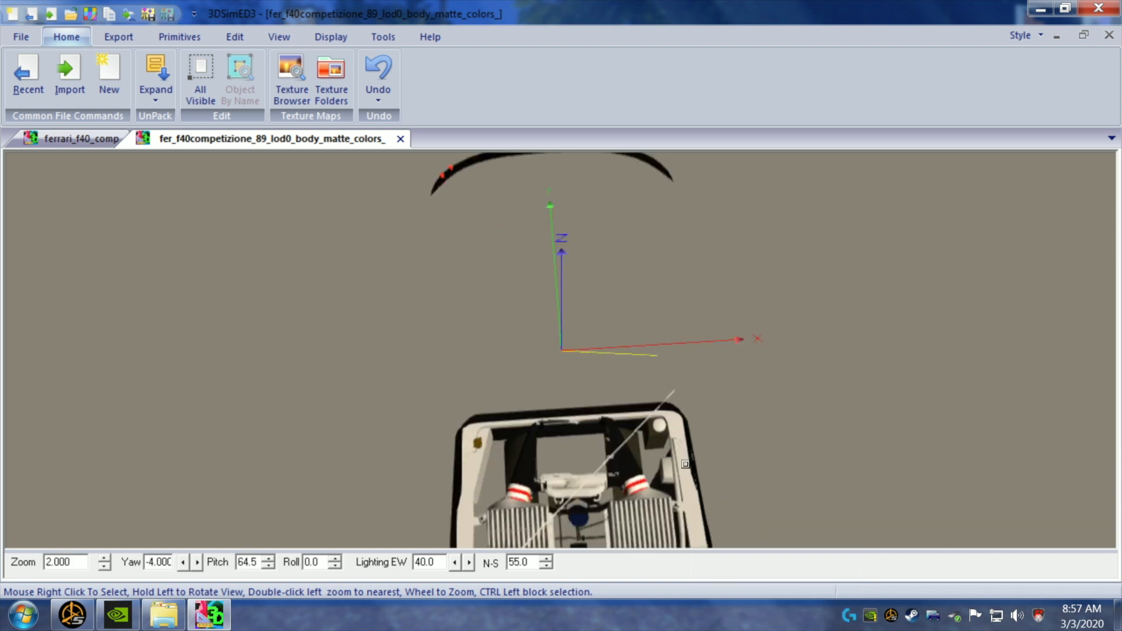
{"action": "left_click_drag", "start_coordinate": [684, 476], "coordinate": [624, 458]}
{"action": "scroll", "coordinate": [663, 448], "scroll_direction": "up", "scroll_amount": 1}
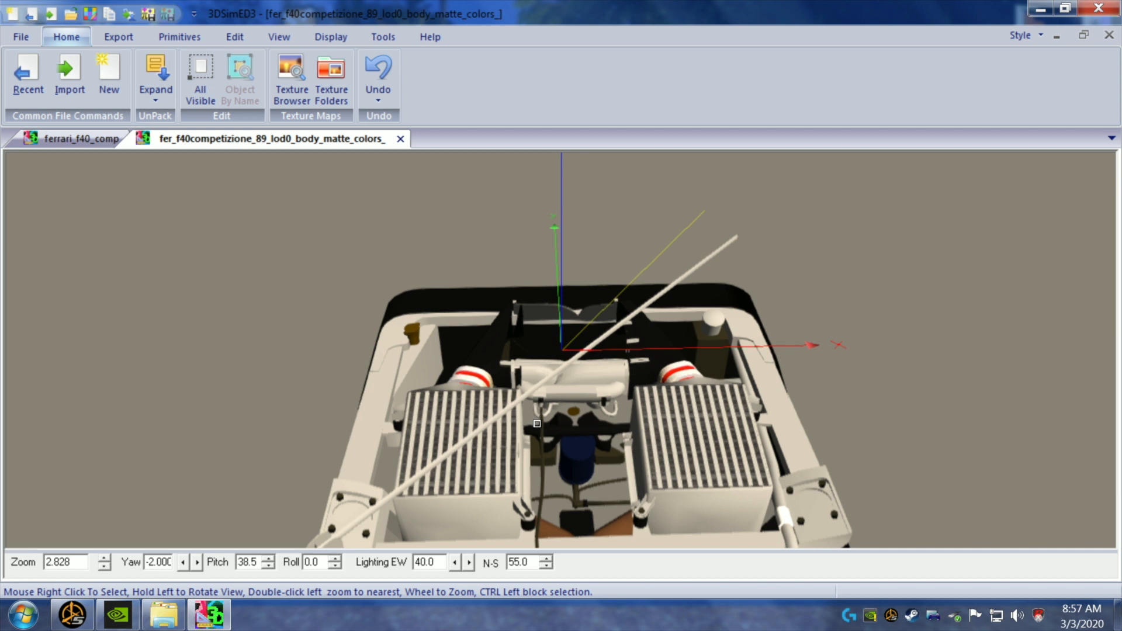
{"action": "left_click_drag", "start_coordinate": [537, 418], "coordinate": [613, 505], "text": "ctrl"}
{"action": "mouse_move", "coordinate": [690, 511]}
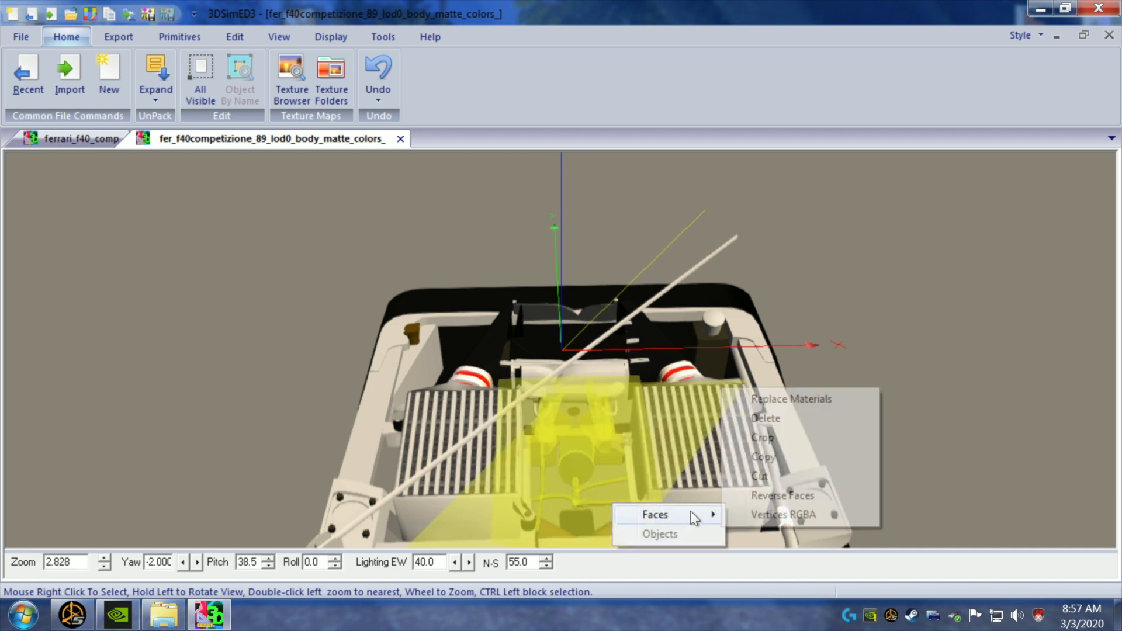
{"action": "left_click", "coordinate": [770, 419]}
- Delete the faces at the right end of the white cross pipe ahead of the intercoolers
{"action": "left_click_drag", "start_coordinate": [593, 443], "coordinate": [600, 416]}
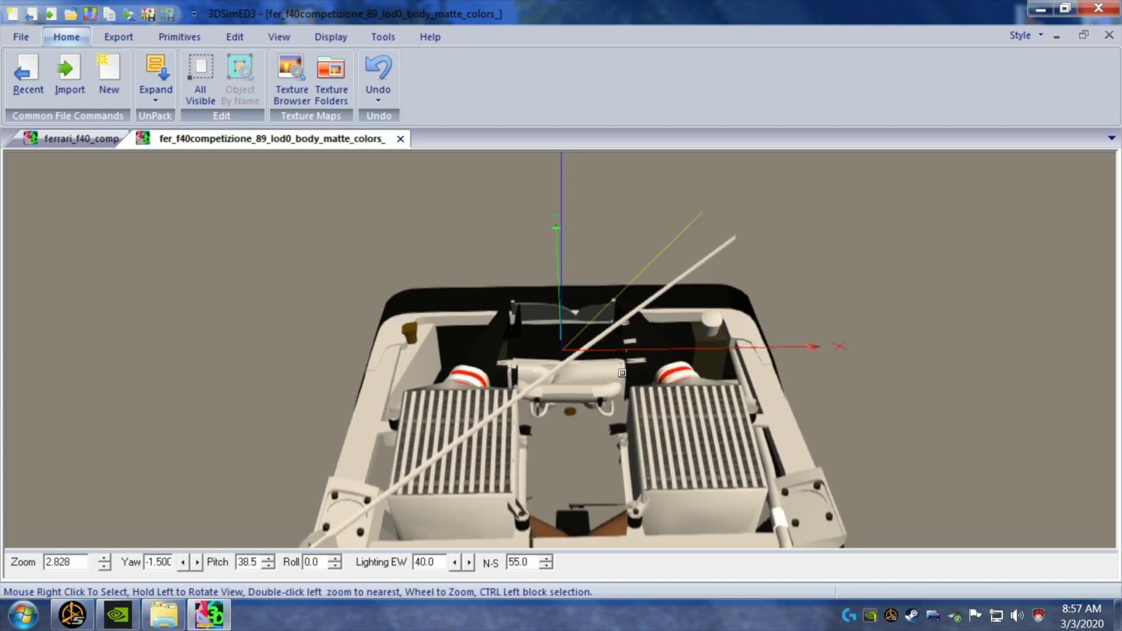
{"action": "left_click_drag", "start_coordinate": [617, 369], "coordinate": [586, 422], "text": "ctrl"}
{"action": "right_click", "coordinate": [584, 424]}
{"action": "mouse_move", "coordinate": [683, 437]}
{"action": "left_click", "coordinate": [760, 456]}
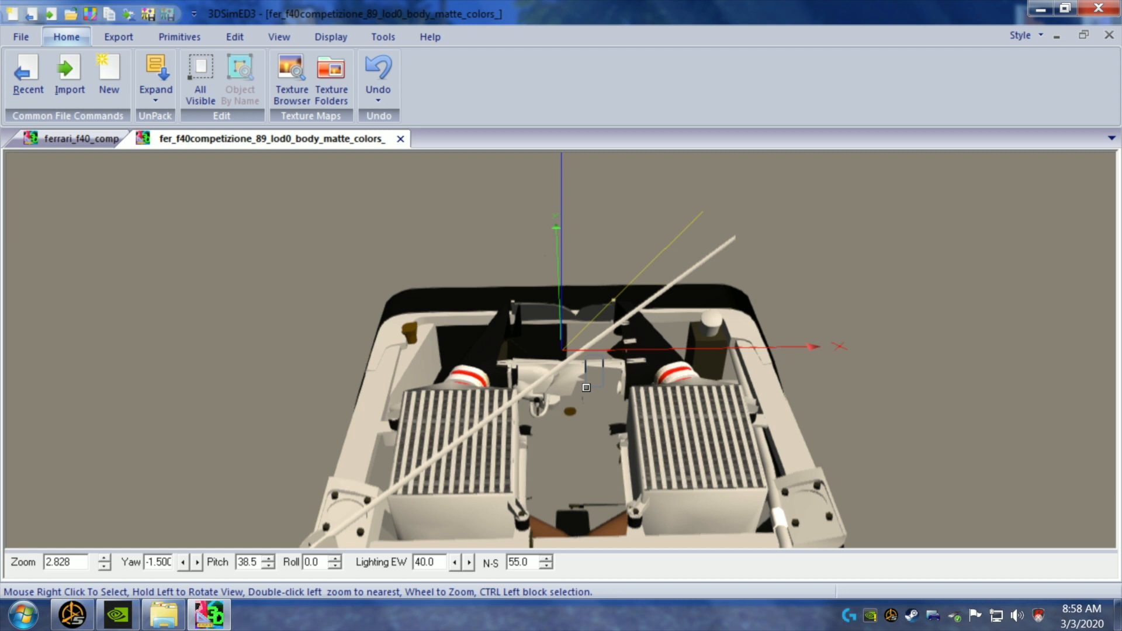
- Delete further faces of the white cross pipe's middle section and the small brown cap below it
{"action": "left_click_drag", "start_coordinate": [586, 387], "coordinate": [586, 388], "text": "ctrl"}
{"action": "right_click", "coordinate": [585, 387]}
{"action": "mouse_move", "coordinate": [602, 396]}
{"action": "left_click", "coordinate": [741, 419]}
{"action": "left_click_drag", "start_coordinate": [562, 419], "coordinate": [549, 426], "text": "ctrl"}
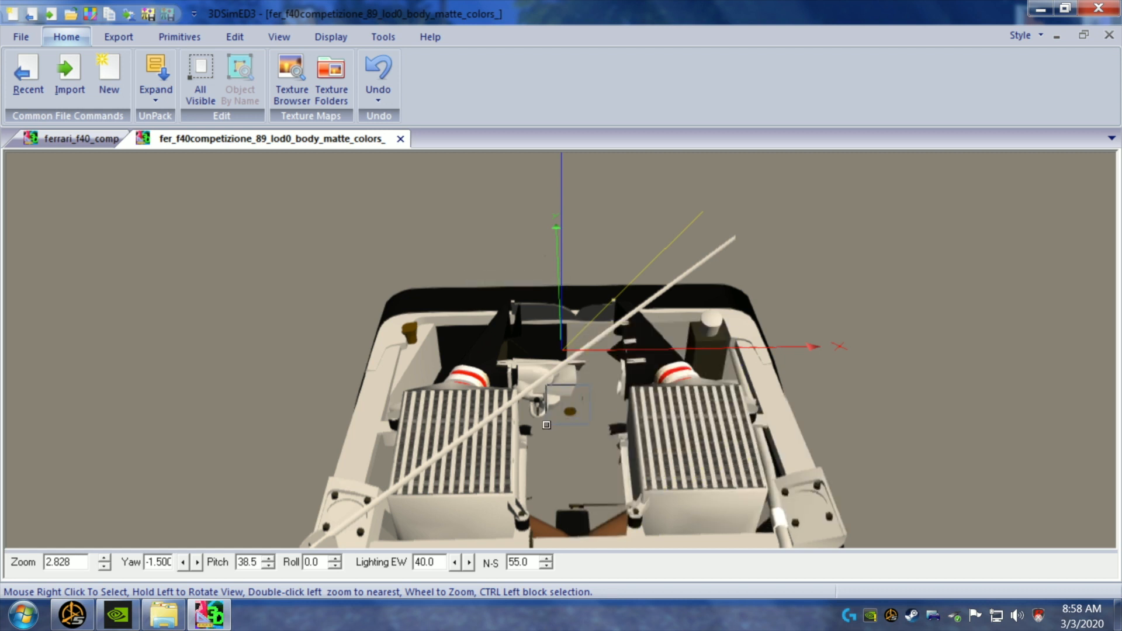
{"action": "right_click", "coordinate": [548, 426]}
{"action": "mouse_move", "coordinate": [643, 438]}
{"action": "left_click", "coordinate": [694, 456]}
- Delete the remaining white pipe and bracket faces beside the left intercooler
{"action": "left_click_drag", "start_coordinate": [591, 433], "coordinate": [618, 433]}
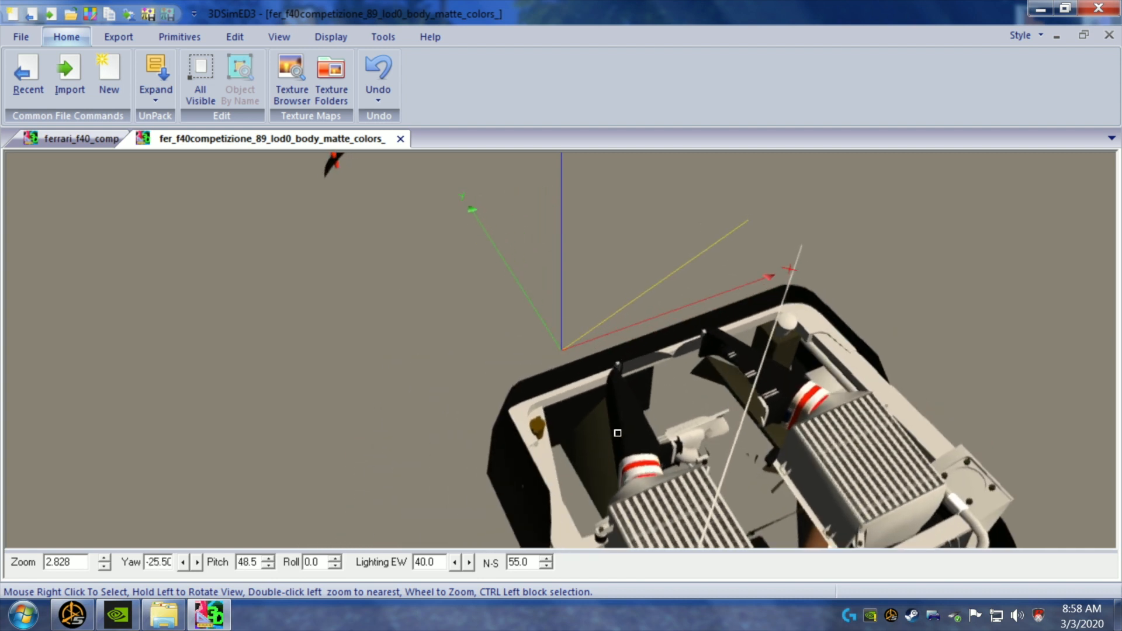
{"action": "left_click_drag", "start_coordinate": [688, 431], "coordinate": [729, 445], "text": "ctrl"}
{"action": "right_click", "coordinate": [731, 445]}
{"action": "mouse_move", "coordinate": [778, 456]}
{"action": "left_click", "coordinate": [882, 476]}
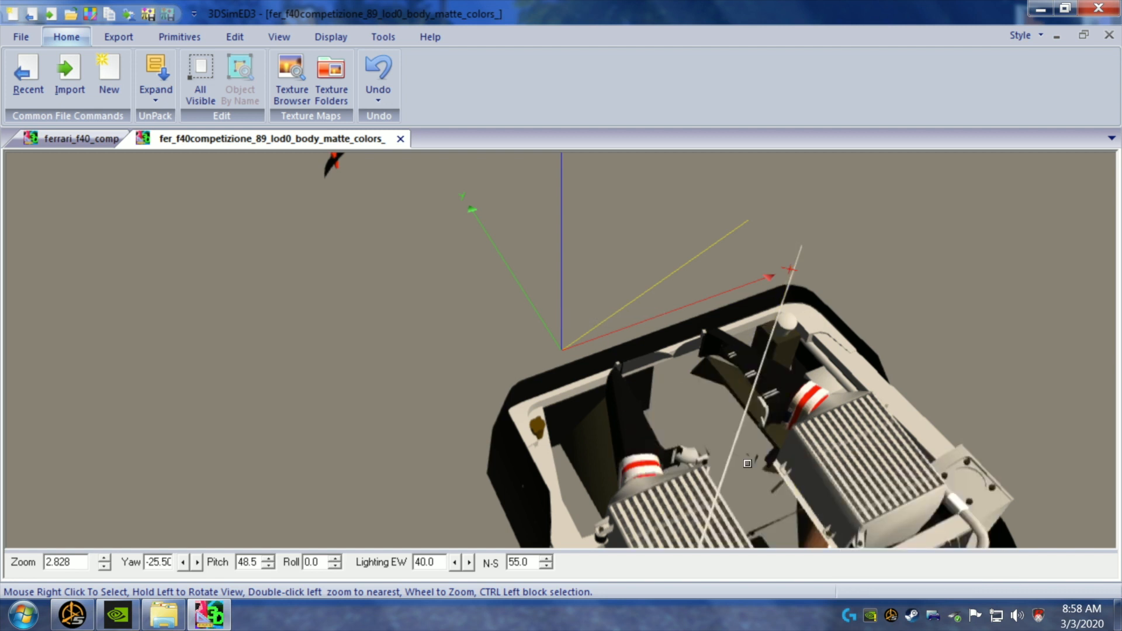
{"action": "right_click", "coordinate": [716, 466]}
{"action": "mouse_move", "coordinate": [805, 480]}
{"action": "left_click", "coordinate": [886, 496]}
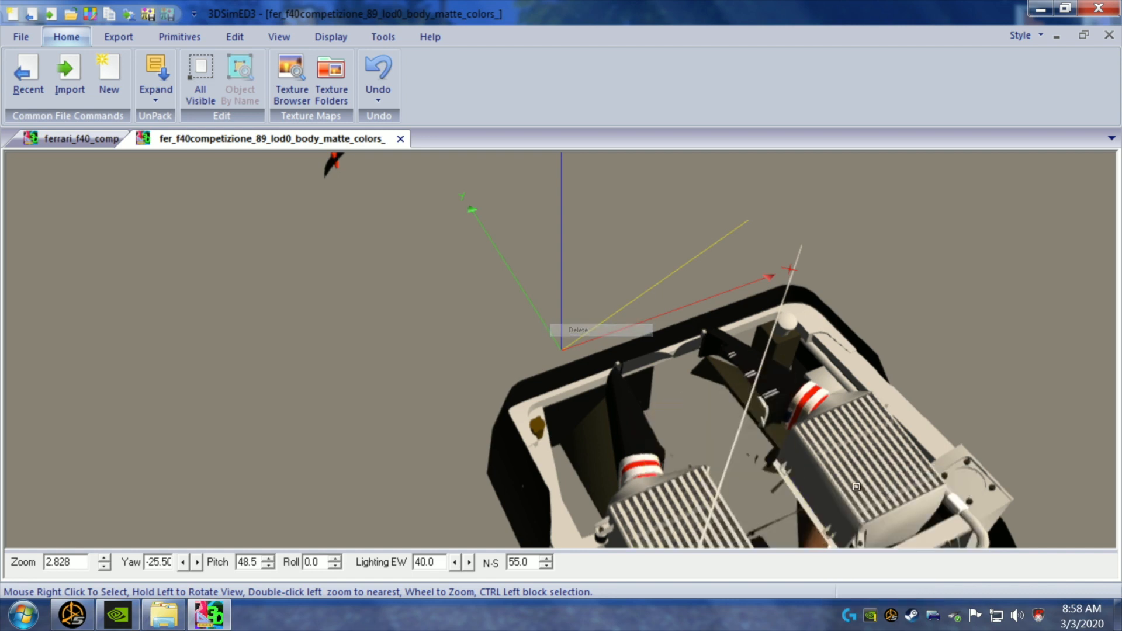
{"action": "left_click_drag", "start_coordinate": [707, 427], "coordinate": [697, 420]}
{"action": "left_click_drag", "start_coordinate": [588, 391], "coordinate": [539, 370]}
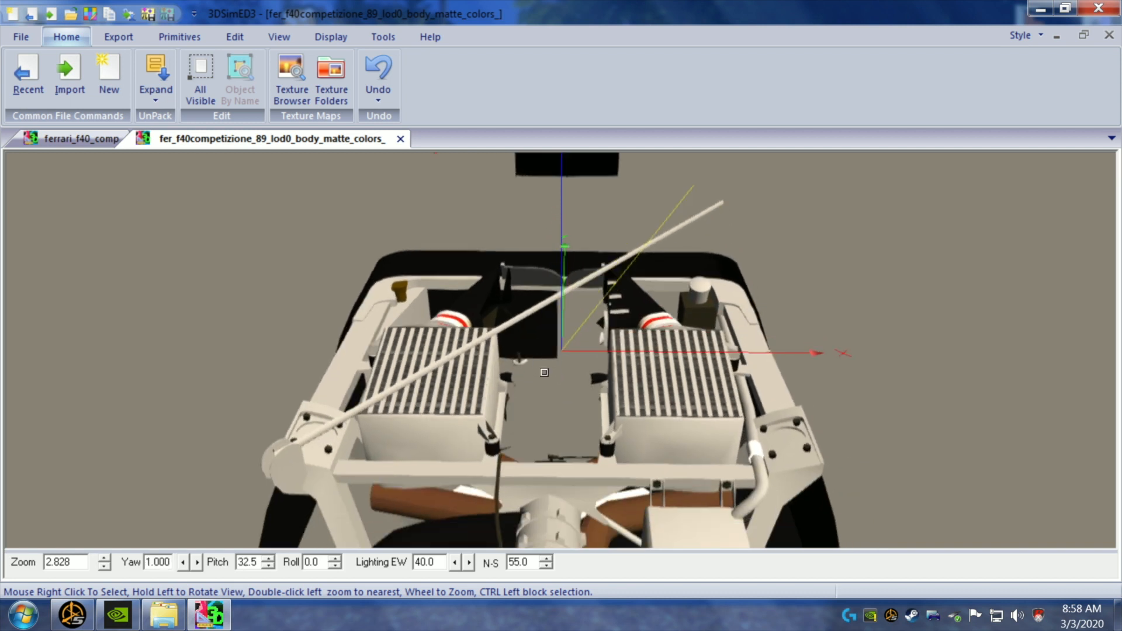
- Delete the leftover cross-pipe strip and the small dark fragment in the gap between the two finned intercoolers
{"action": "right_click", "coordinate": [545, 385]}
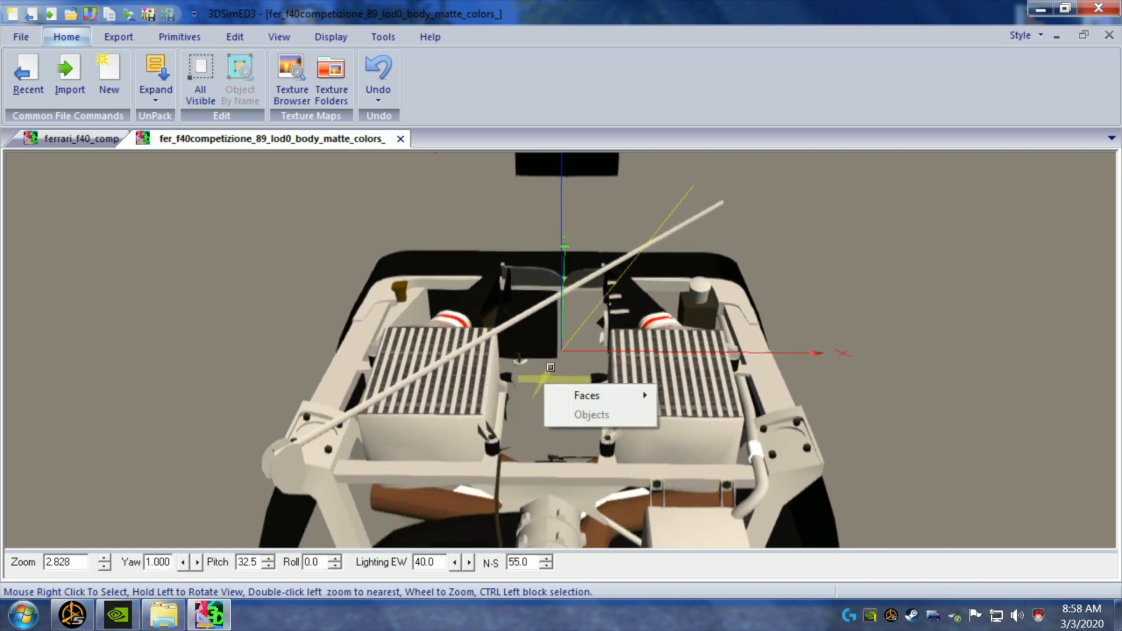
{"action": "left_click", "coordinate": [550, 367]}
{"action": "left_click_drag", "start_coordinate": [550, 367], "coordinate": [554, 372]}
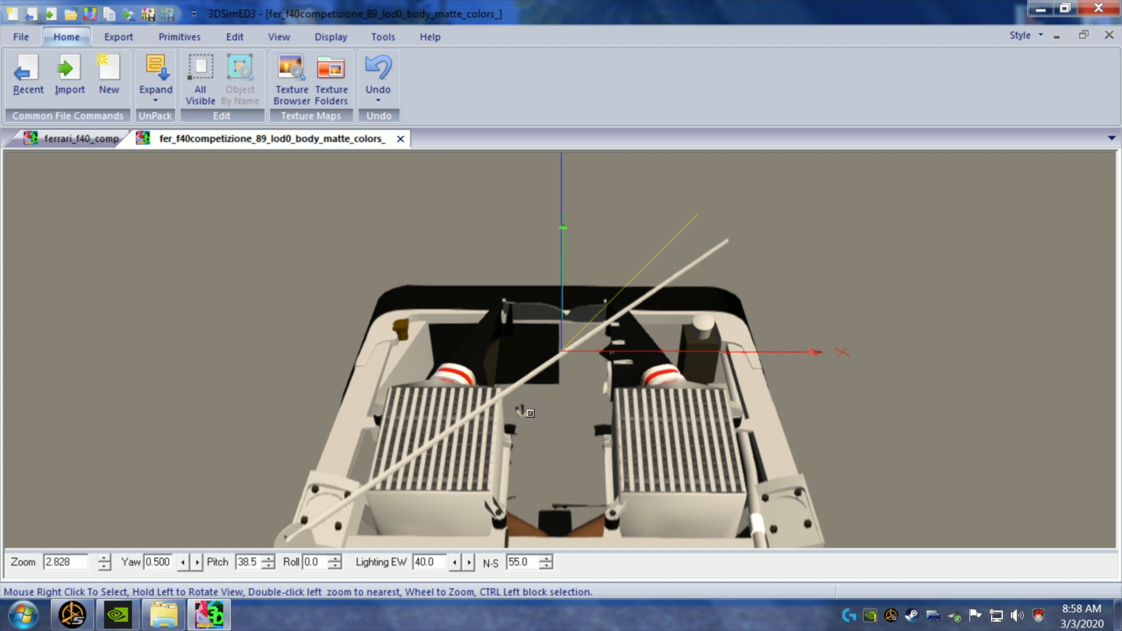
{"action": "right_click", "coordinate": [516, 418]}
{"action": "mouse_move", "coordinate": [553, 431]}
{"action": "left_click", "coordinate": [646, 450]}
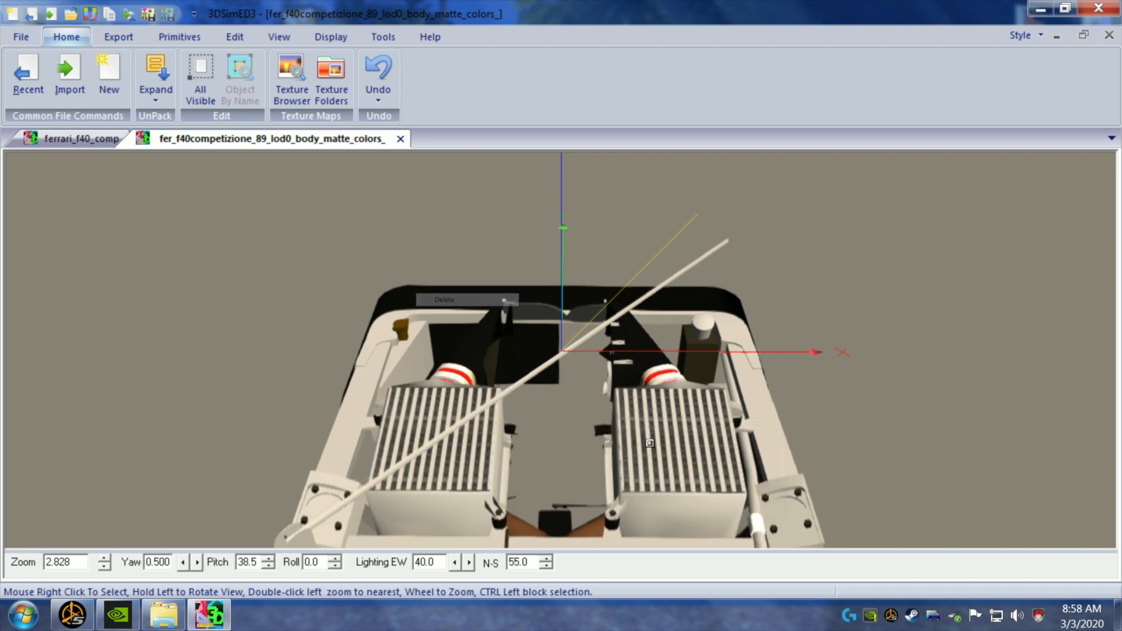
- Delete the rear brown exhaust pipe faces below the black duct, beside the thin white strut at the left frame leg
{"action": "mouse_move", "coordinate": [568, 433]}
{"action": "left_mouse_down"}
{"action": "mouse_move", "coordinate": [570, 462]}
{"action": "mouse_move", "coordinate": [574, 431]}
{"action": "mouse_move", "coordinate": [568, 445]}
{"action": "mouse_move", "coordinate": [528, 445]}
{"action": "mouse_move", "coordinate": [519, 428]}
{"action": "mouse_move", "coordinate": [605, 430]}
{"action": "mouse_move", "coordinate": [608, 416]}
{"action": "mouse_move", "coordinate": [573, 426]}
{"action": "left_mouse_up"}
{"action": "scroll", "coordinate": [574, 431], "scroll_direction": "down", "scroll_amount": 1}
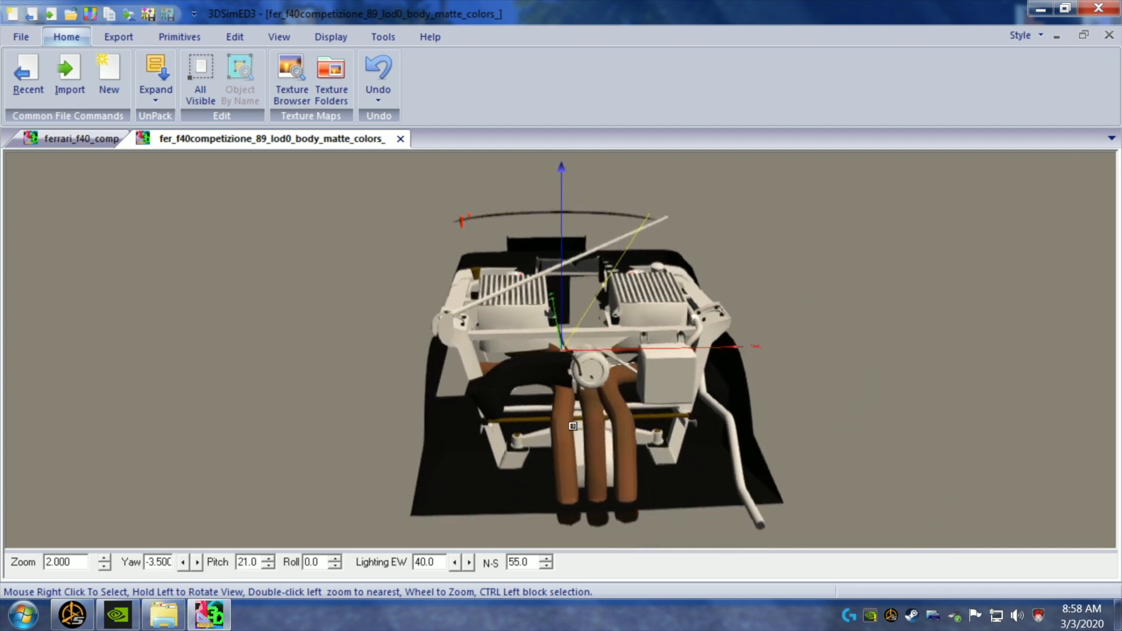
{"action": "scroll", "coordinate": [573, 426], "scroll_direction": "up", "scroll_amount": 1}
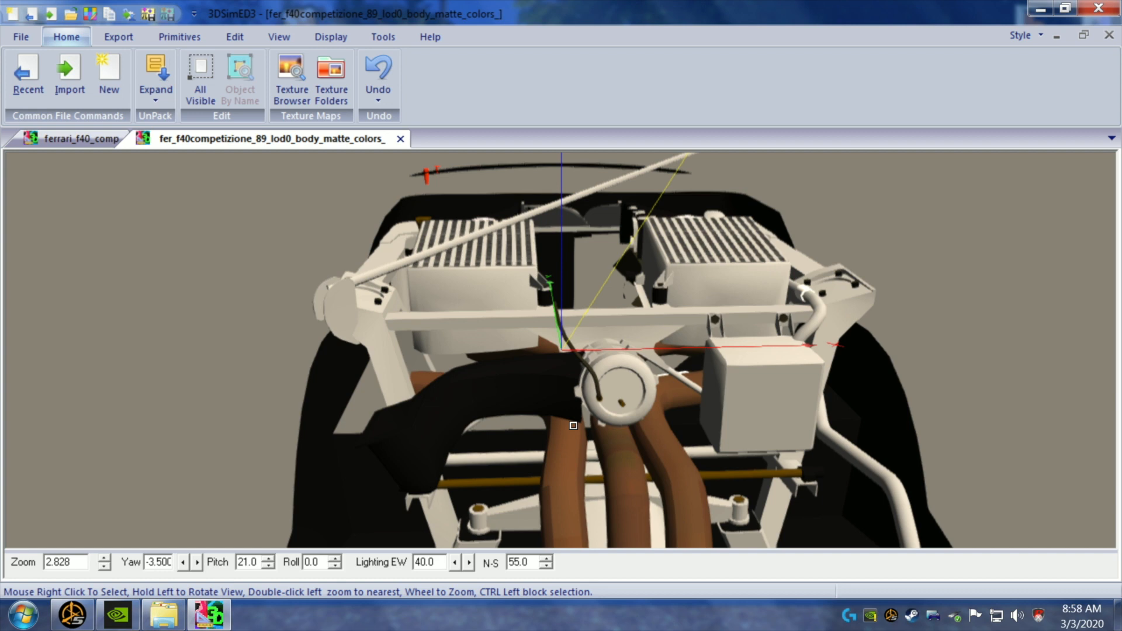
{"action": "scroll", "coordinate": [570, 424], "scroll_direction": "up", "scroll_amount": 1}
{"action": "left_click_drag", "start_coordinate": [571, 423], "coordinate": [576, 417]}
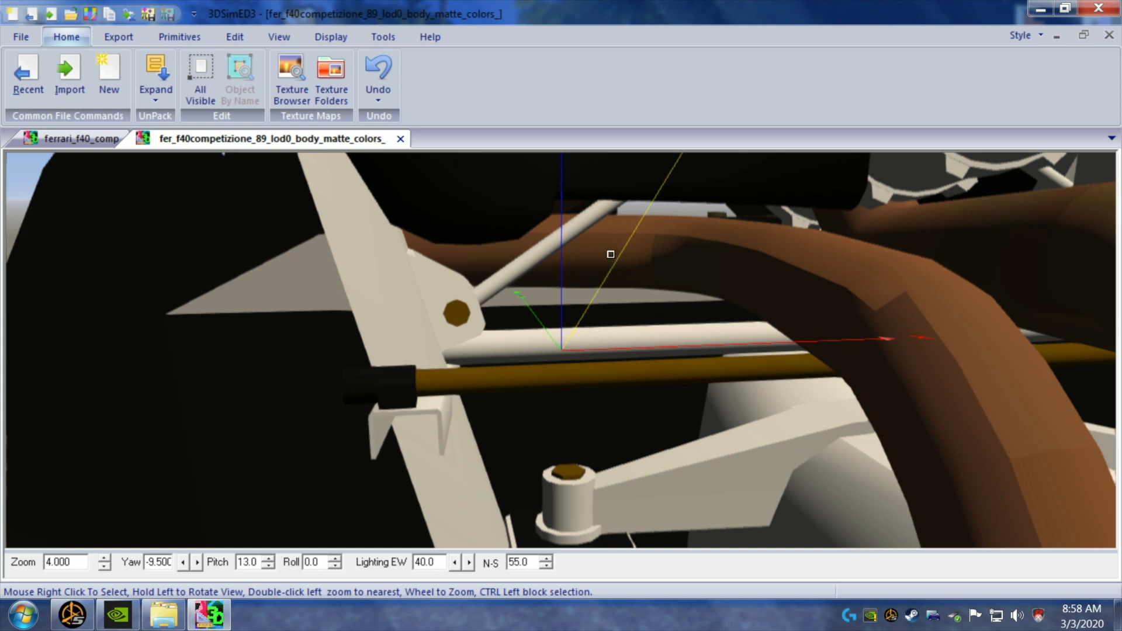
{"action": "right_click_drag", "start_coordinate": [643, 266], "coordinate": [674, 281]}
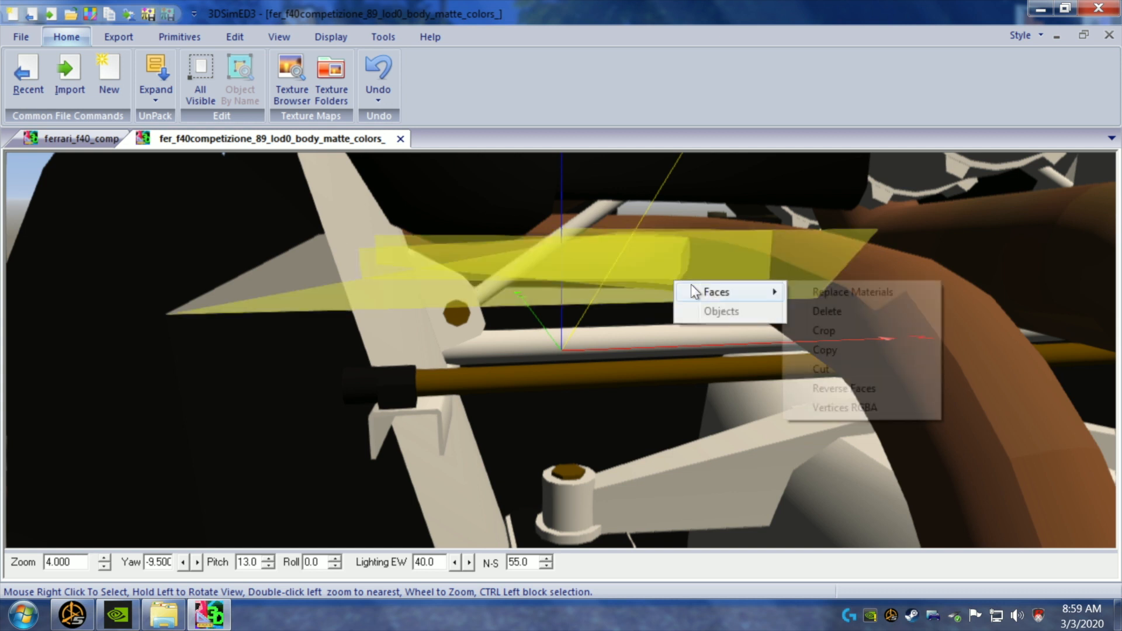
{"action": "left_click", "coordinate": [796, 309]}
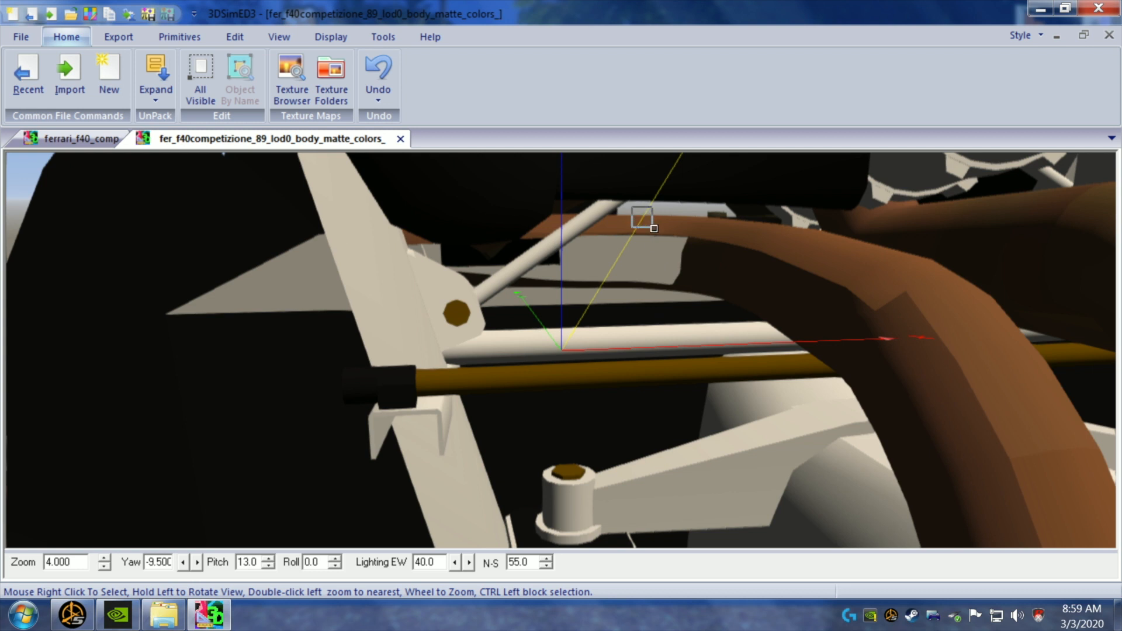
- Delete further faces of that rear brown pipe where it meets the bend of the left exhaust pipe
{"action": "right_click", "coordinate": [694, 262]}
{"action": "mouse_move", "coordinate": [734, 275]}
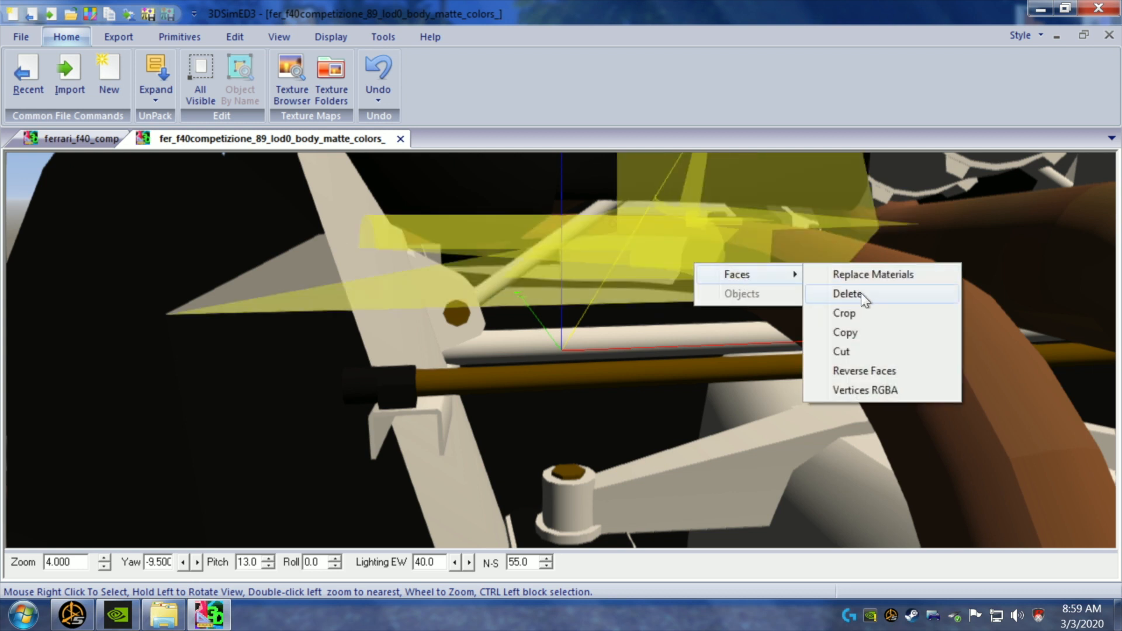
{"action": "left_click", "coordinate": [861, 295]}
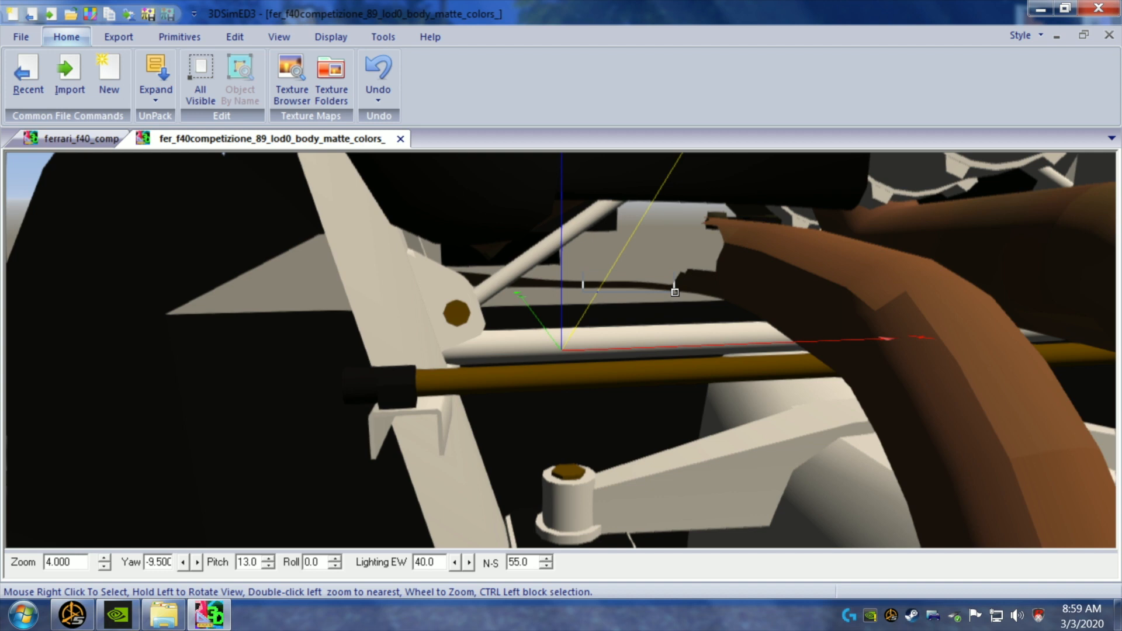
{"action": "right_click", "coordinate": [695, 292]}
{"action": "mouse_move", "coordinate": [777, 308]}
{"action": "left_click", "coordinate": [849, 322]}
- Delete the upper bend faces of the leftmost of the three brown exhaust pipes and the dark fragments around them
{"action": "left_click_drag", "start_coordinate": [747, 302], "coordinate": [702, 288]}
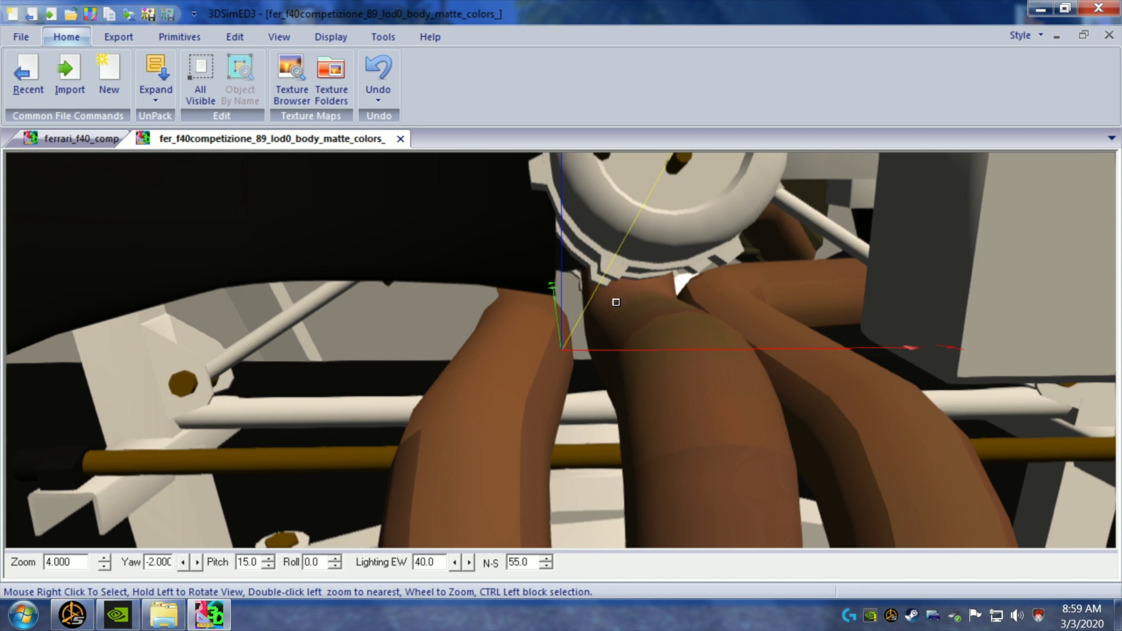
{"action": "left_click_drag", "start_coordinate": [475, 321], "coordinate": [579, 344], "text": "ctrl"}
{"action": "mouse_move", "coordinate": [679, 346]}
{"action": "left_click", "coordinate": [732, 372]}
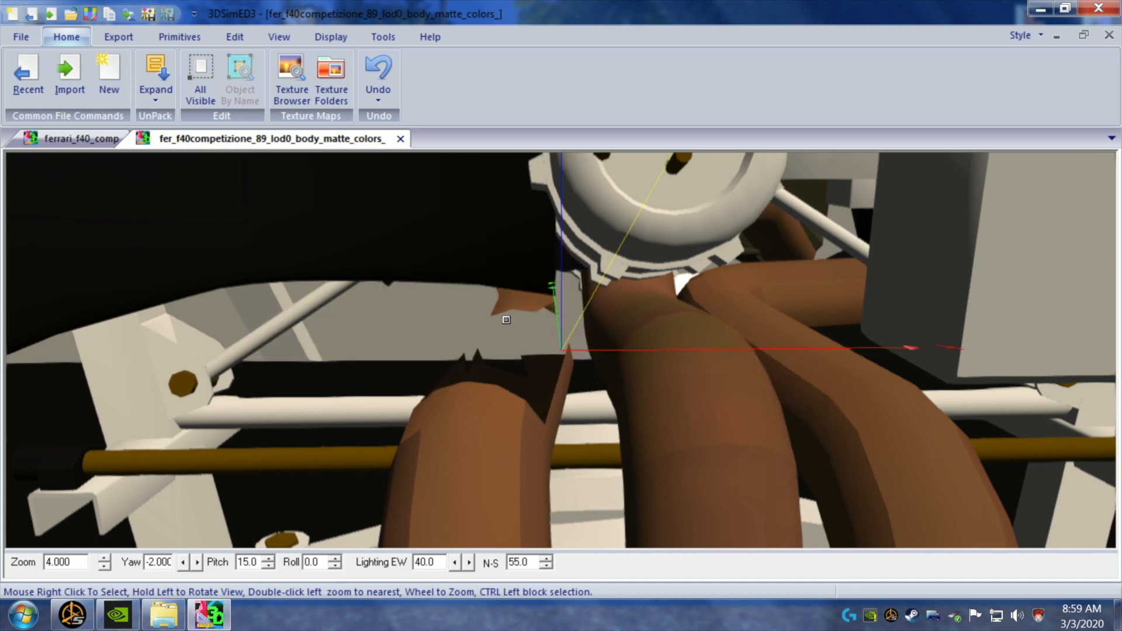
{"action": "right_click", "coordinate": [556, 321]}
{"action": "mouse_move", "coordinate": [654, 339]}
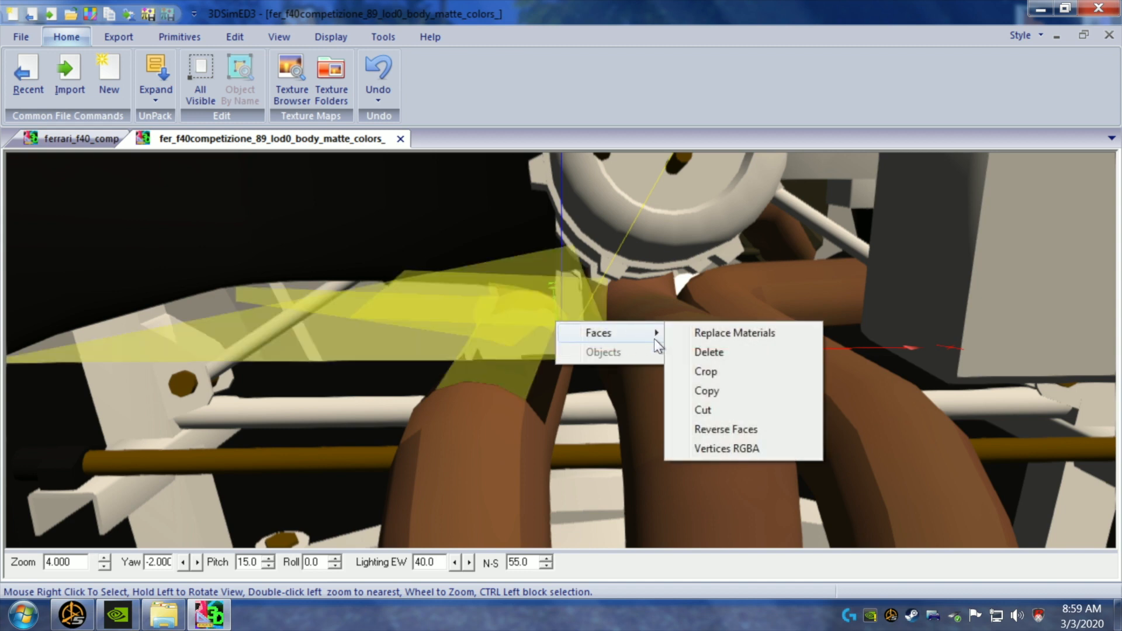
{"action": "left_click", "coordinate": [695, 353]}
- Delete the pointed leftover faces at the upper inner side of the leftmost exhaust pipe
{"action": "left_click_drag", "start_coordinate": [522, 337], "coordinate": [521, 337]}
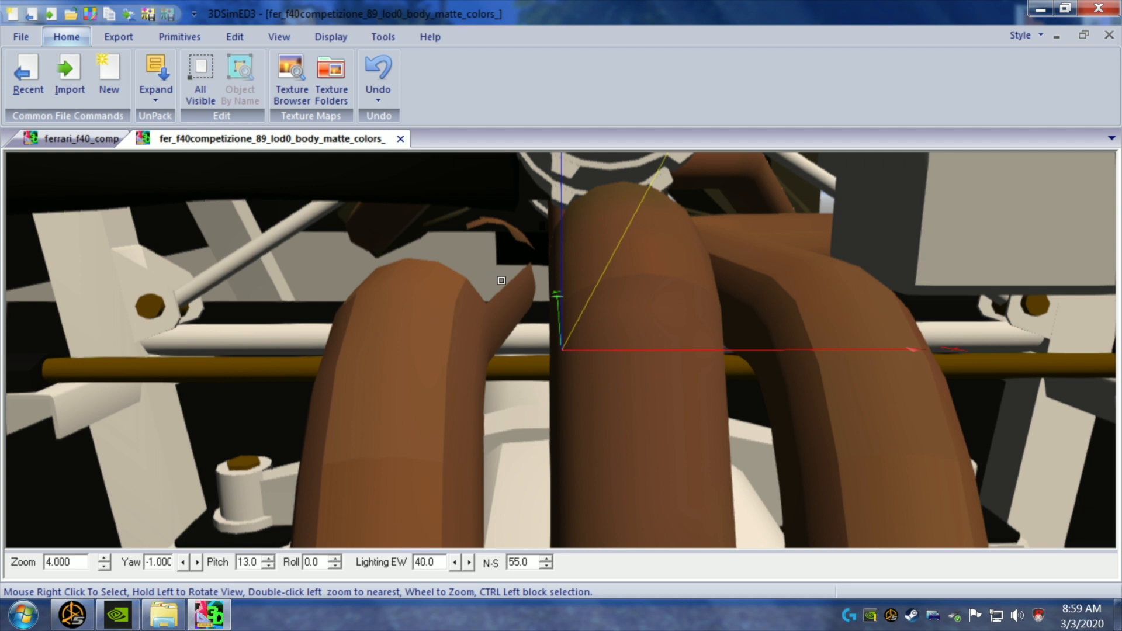
{"action": "right_click", "coordinate": [542, 302]}
{"action": "mouse_move", "coordinate": [599, 313]}
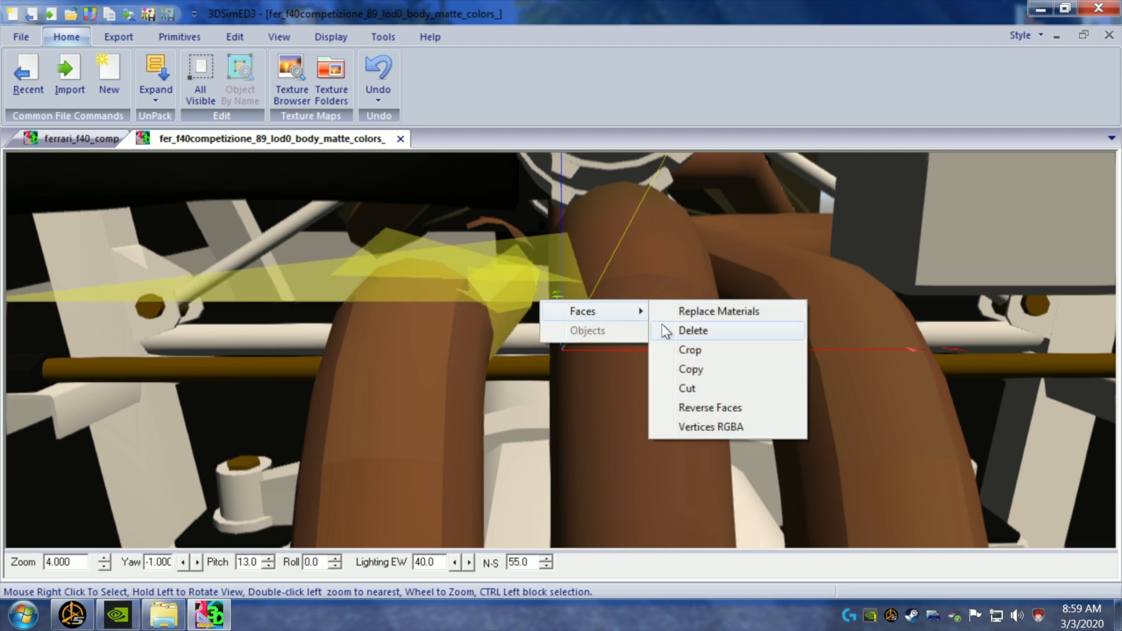
{"action": "left_click", "coordinate": [679, 331]}
- Delete the upper section of the middle exhaust pipe beneath the white ribbed canister, including the dark inner faces
{"action": "left_click_drag", "start_coordinate": [553, 271], "coordinate": [544, 275]}
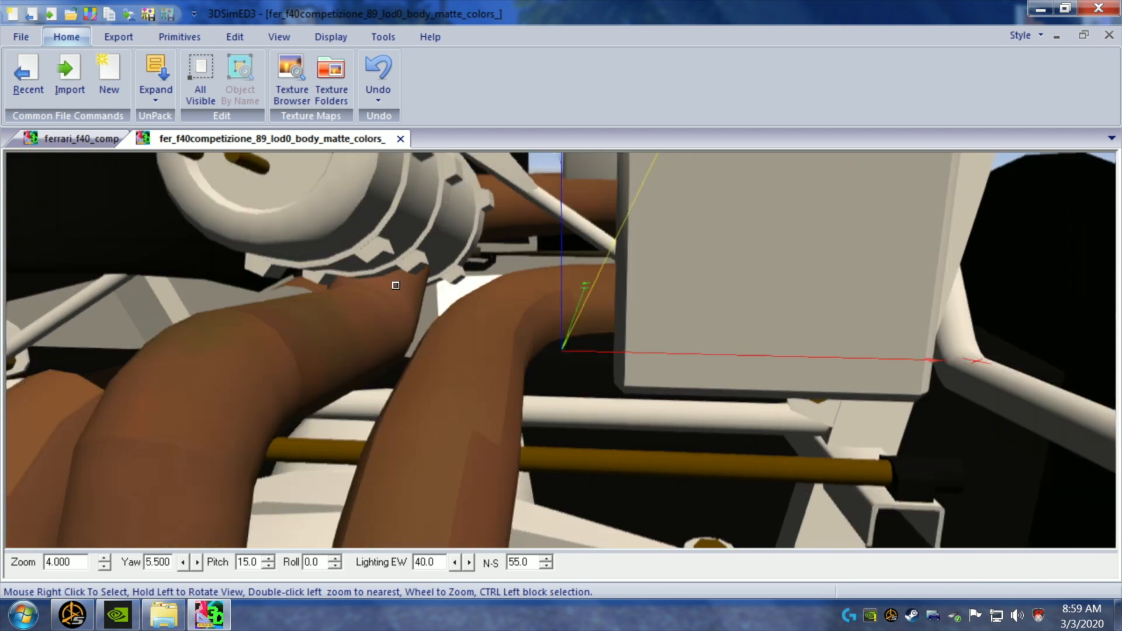
{"action": "left_click_drag", "start_coordinate": [328, 294], "coordinate": [422, 327], "text": "ctrl"}
{"action": "mouse_move", "coordinate": [458, 335]}
{"action": "left_click", "coordinate": [573, 357]}
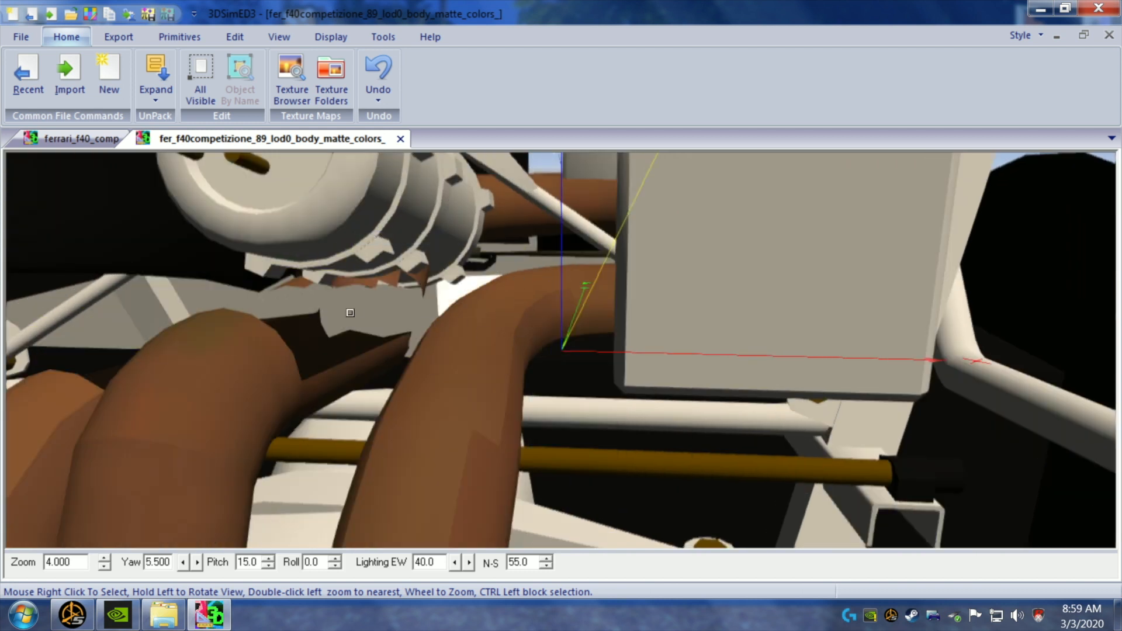
{"action": "left_click_drag", "start_coordinate": [289, 308], "coordinate": [359, 343], "text": "ctrl"}
{"action": "mouse_move", "coordinate": [458, 353]}
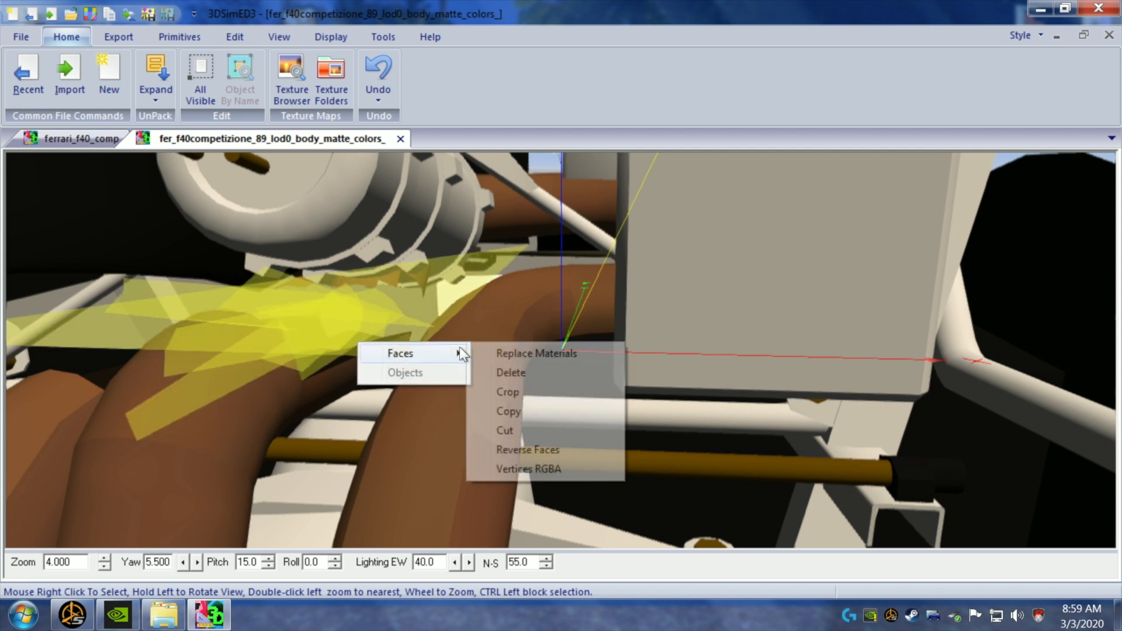
{"action": "left_click", "coordinate": [500, 370]}
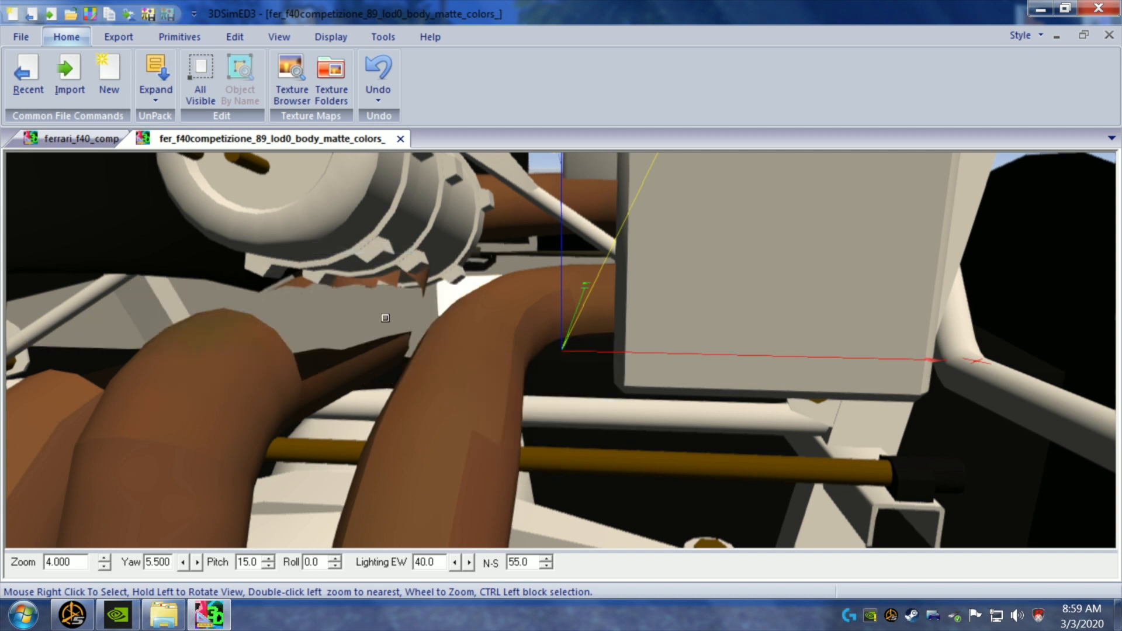
- Delete the brown spike and the thin leftover faces hanging below the white ribbed canister
{"action": "left_click_drag", "start_coordinate": [385, 318], "coordinate": [384, 318]}
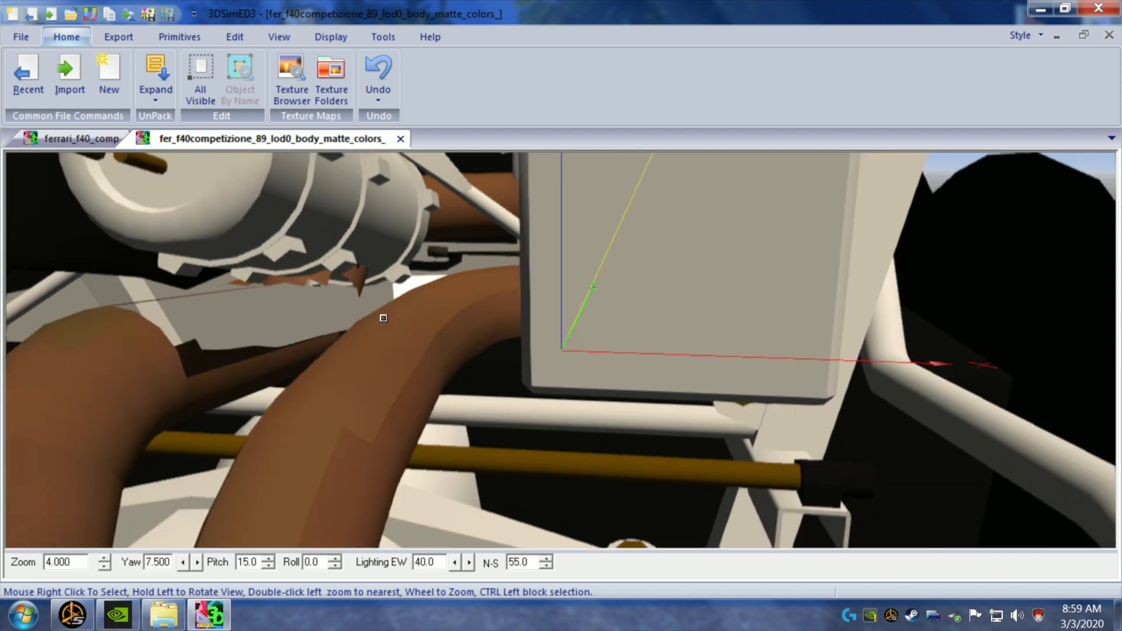
{"action": "right_click", "coordinate": [352, 290]}
{"action": "mouse_move", "coordinate": [359, 298]}
{"action": "left_click", "coordinate": [494, 321]}
{"action": "right_click", "coordinate": [269, 300]}
{"action": "mouse_move", "coordinate": [296, 310]}
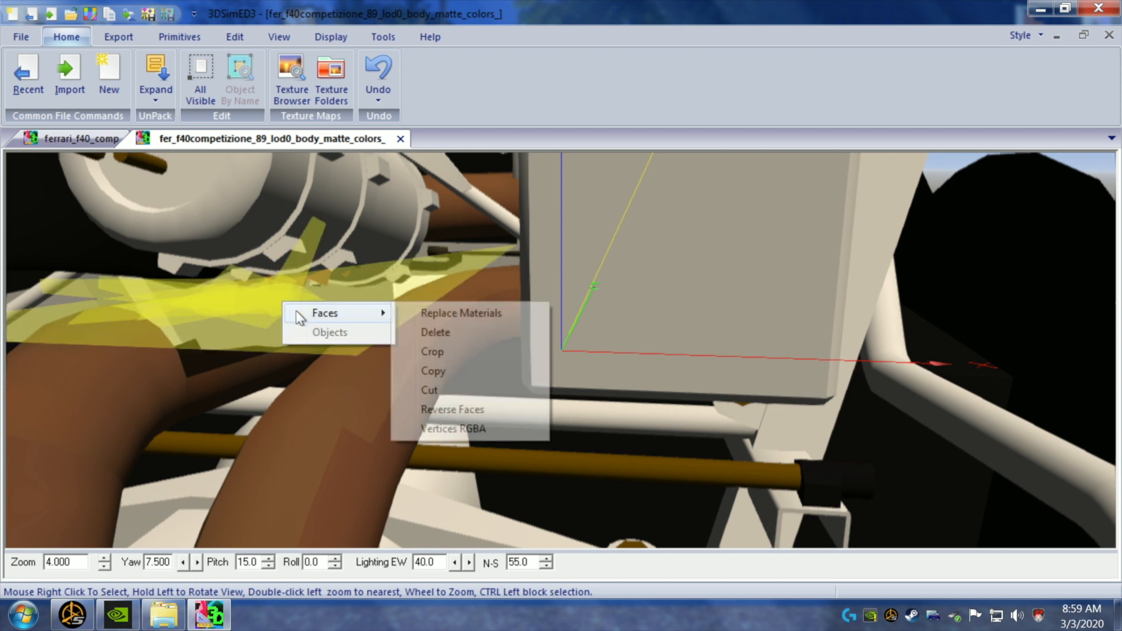
{"action": "left_click", "coordinate": [423, 329]}
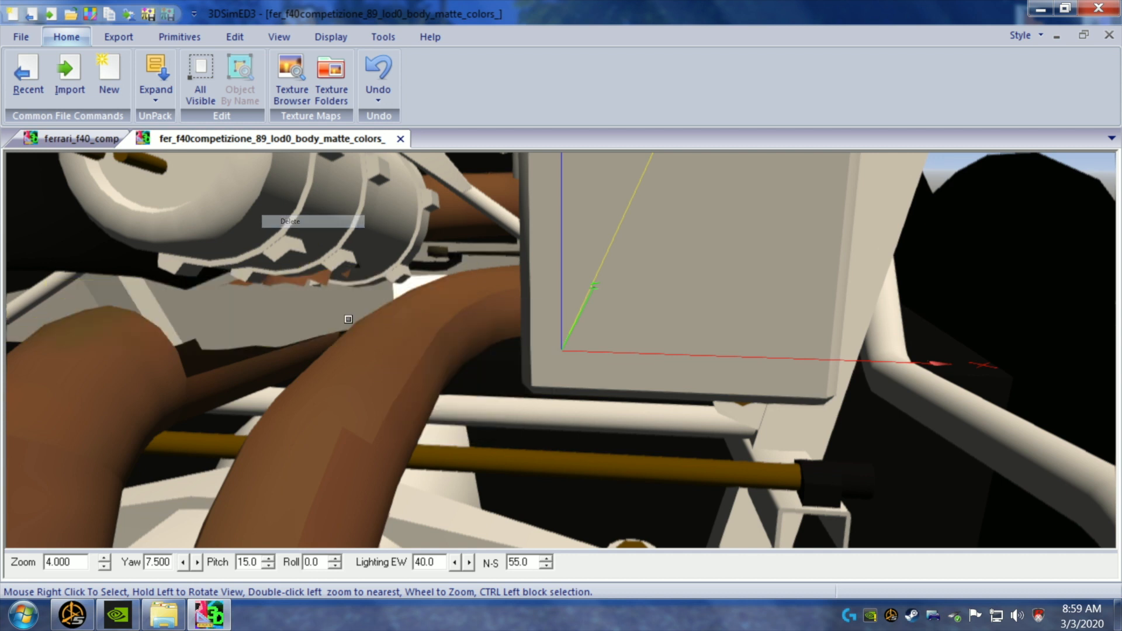
- Delete the remaining brown slivers along the underside of the white ribbed canister
{"action": "right_click", "coordinate": [270, 283]}
{"action": "mouse_move", "coordinate": [316, 304]}
{"action": "left_click", "coordinate": [417, 311]}
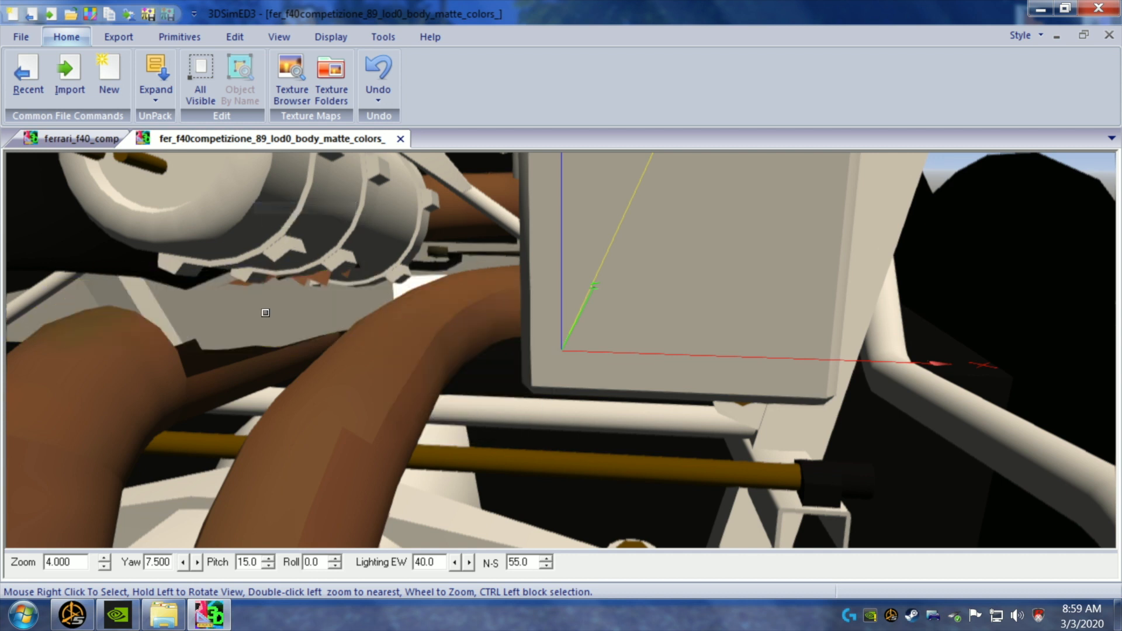
{"action": "right_click", "coordinate": [216, 284]}
{"action": "mouse_move", "coordinate": [283, 293]}
{"action": "left_click", "coordinate": [401, 313]}
- Examine the engine bay from the side and from below for leftover pipe faces
{"action": "left_click_drag", "start_coordinate": [401, 313], "coordinate": [316, 301]}
{"action": "scroll", "coordinate": [316, 302], "scroll_direction": "down", "scroll_amount": 2}
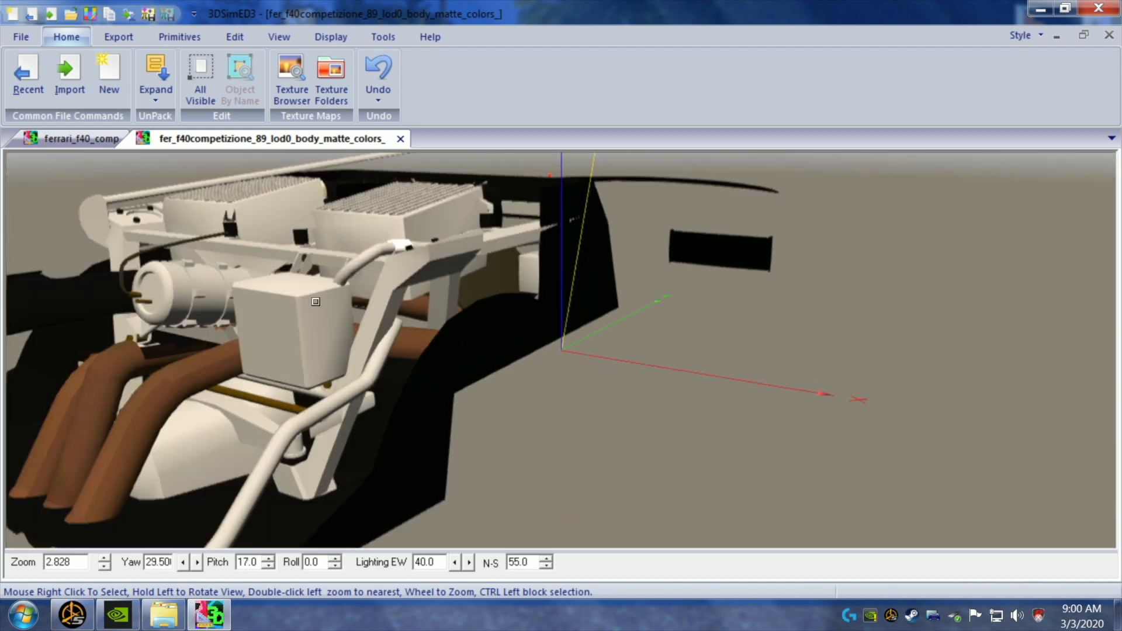
{"action": "left_click_drag", "start_coordinate": [399, 357], "coordinate": [405, 296]}
{"action": "scroll", "coordinate": [412, 292], "scroll_direction": "up", "scroll_amount": 1}
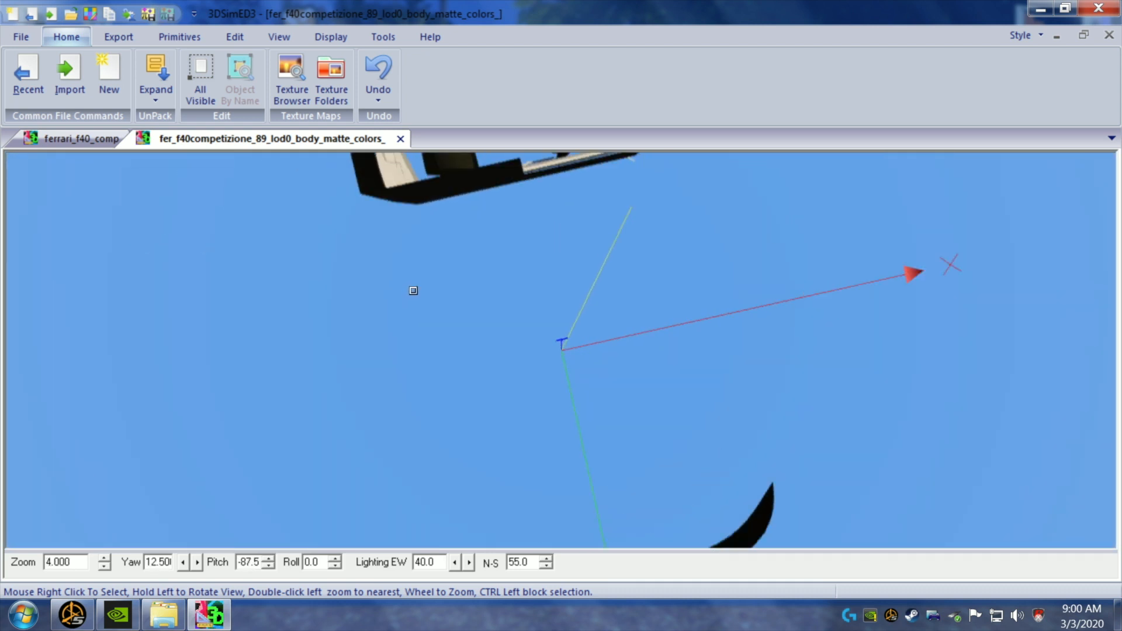
{"action": "key", "text": "Down"}
{"action": "key", "text": "Up"}
{"action": "key", "text": "Up"}
{"action": "key", "text": "Up"}
{"action": "key", "text": "Up"}
{"action": "key", "text": "Up"}
{"action": "key", "text": "Up"}
{"action": "key", "text": "Up"}
{"action": "key", "text": "Up"}
{"action": "key", "text": "Up"}
{"action": "key", "text": "Up"}
{"action": "key", "text": "Up"}
{"action": "key", "text": "Up"}
{"action": "key", "text": "Up"}
{"action": "key", "text": "Up"}
{"action": "key", "text": "Up"}
{"action": "key", "text": "Up"}
{"action": "key", "text": "Up"}
{"action": "key", "text": "Up"}
{"action": "key", "text": "Up"}
{"action": "key", "text": "Up"}
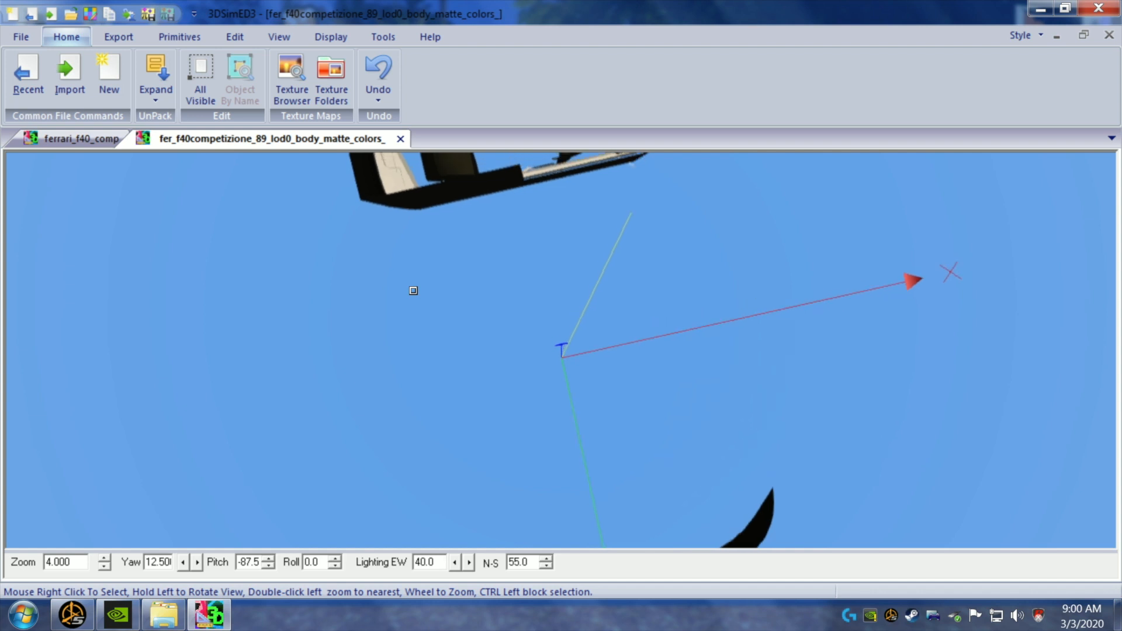
{"action": "key", "text": "Up"}
{"action": "key", "text": "Up"}
{"action": "key", "text": "Up"}
{"action": "key", "text": "Up"}
{"action": "key", "text": "Up"}
{"action": "key", "text": "Up"}
{"action": "key", "text": "Up"}
{"action": "key", "text": "Up"}
{"action": "key", "text": "Up"}
{"action": "key", "text": "Up"}
{"action": "key", "text": "Up"}
{"action": "key", "text": "Up"}
{"action": "key", "text": "Up"}
{"action": "key", "text": "Up"}
{"action": "key", "text": "Up"}
{"action": "key", "text": "Up"}
{"action": "key", "text": "Up"}
{"action": "key", "text": "Up"}
{"action": "key", "text": "Up"}
{"action": "key", "text": "Up"}
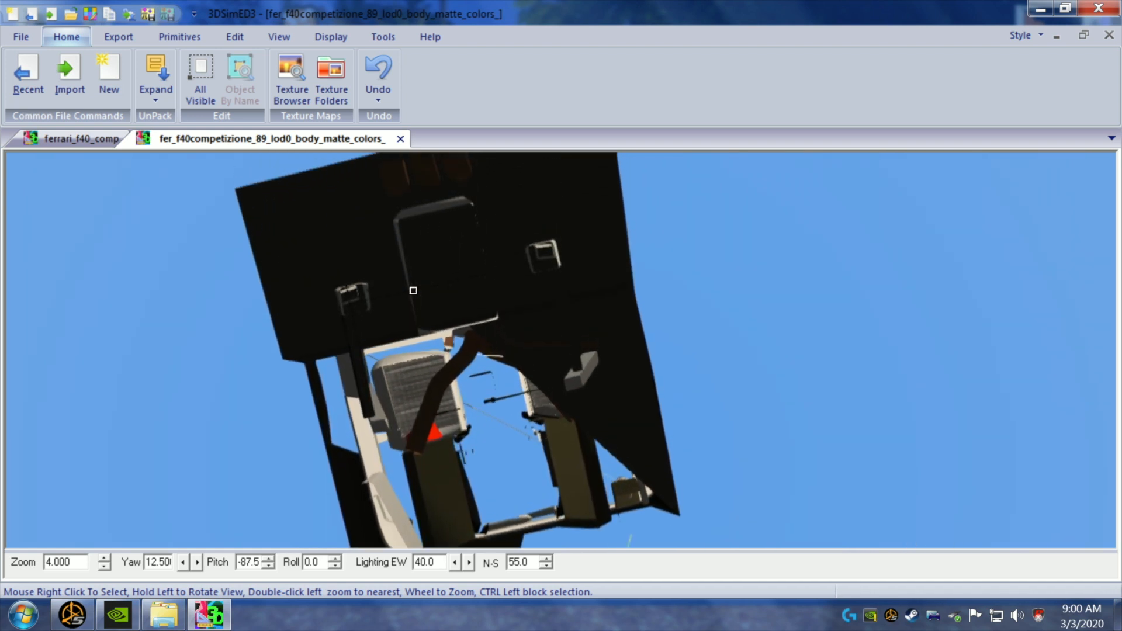
{"action": "left_click_drag", "start_coordinate": [484, 451], "coordinate": [511, 450]}
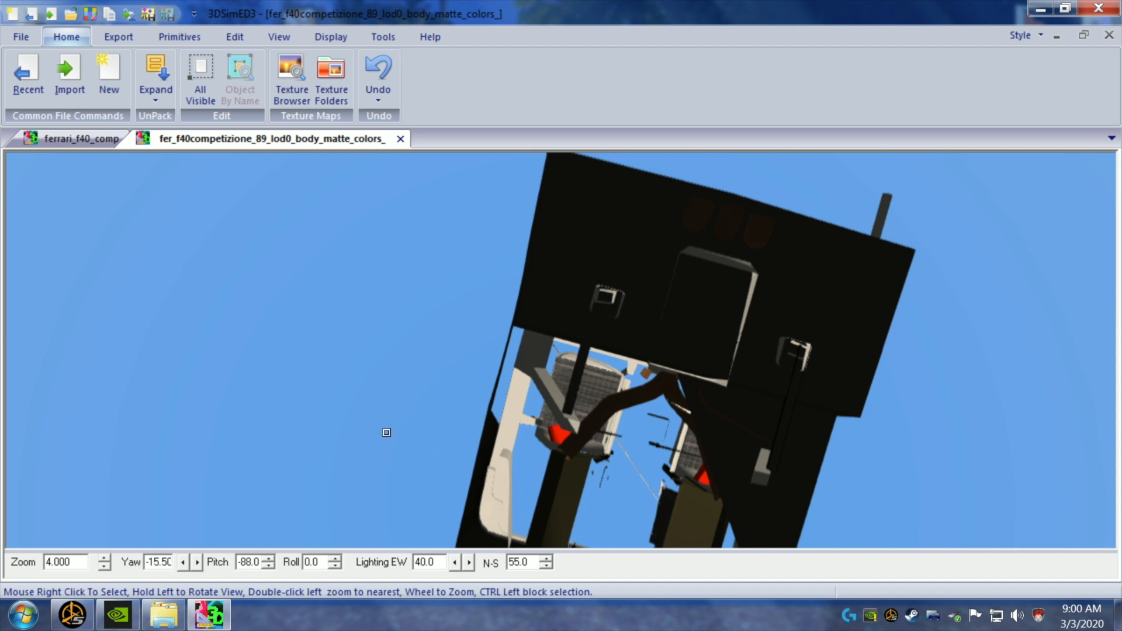
- Adjust the lighting direction to 151.0 EW and 19.0 N-S to light the model's underside
{"action": "left_click_drag", "start_coordinate": [309, 358], "coordinate": [602, 448], "text": "shift"}
{"action": "left_click_drag", "start_coordinate": [603, 446], "coordinate": [618, 434]}
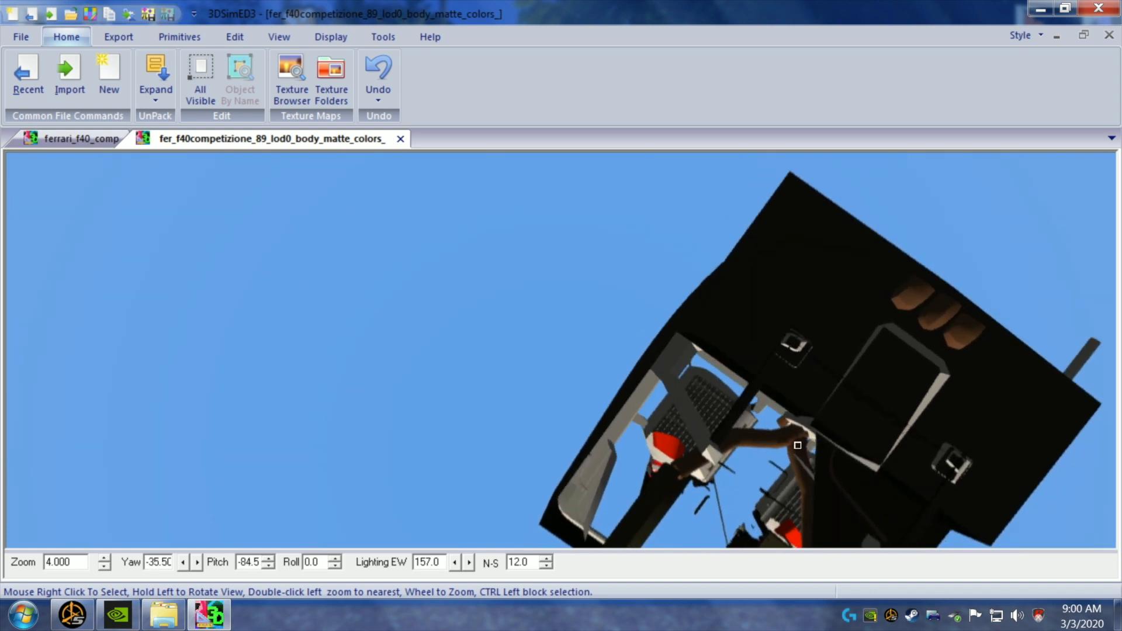
{"action": "right_click_drag", "start_coordinate": [767, 424], "coordinate": [769, 444]}
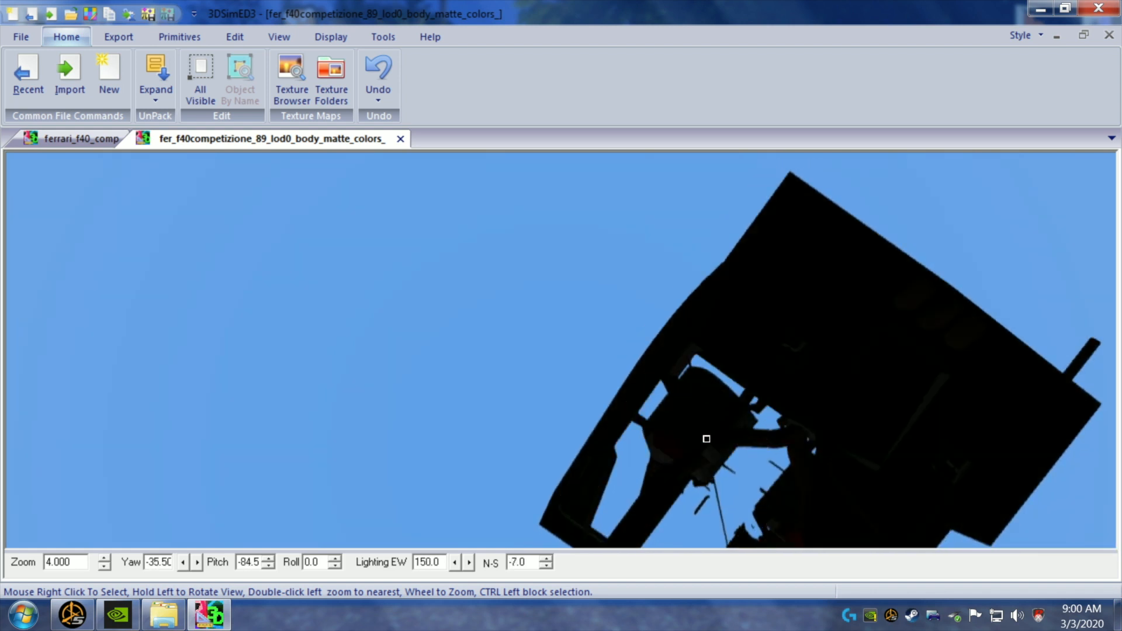
{"action": "left_click_drag", "start_coordinate": [483, 388], "coordinate": [482, 386]}
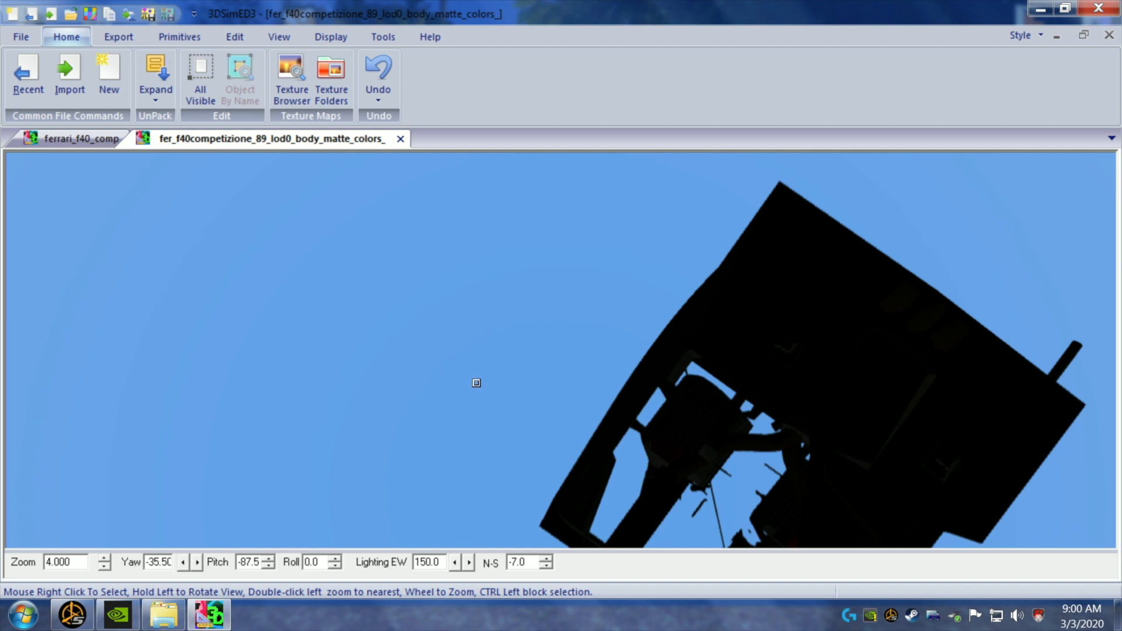
{"action": "right_click_drag", "start_coordinate": [475, 383], "coordinate": [279, 369]}
{"action": "right_click_drag", "start_coordinate": [257, 309], "coordinate": [210, 293]}
{"action": "scroll", "coordinate": [249, 303], "scroll_direction": "down", "scroll_amount": 1}
{"action": "key", "text": "Up"}
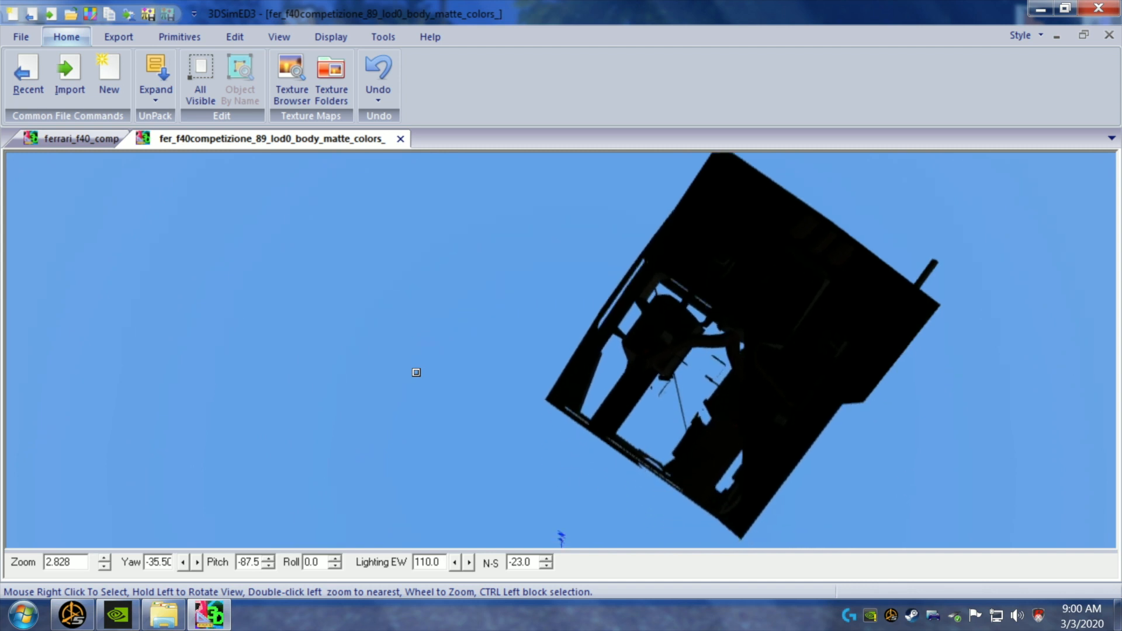
{"action": "left_click_drag", "start_coordinate": [422, 275], "coordinate": [430, 302]}
{"action": "mouse_move", "coordinate": [411, 270]}
{"action": "right_mouse_down"}
{"action": "mouse_move", "coordinate": [474, 345]}
{"action": "mouse_move", "coordinate": [546, 381]}
{"action": "mouse_move", "coordinate": [752, 275]}
{"action": "mouse_move", "coordinate": [631, 300]}
{"action": "mouse_move", "coordinate": [182, 284]}
{"action": "right_mouse_up"}
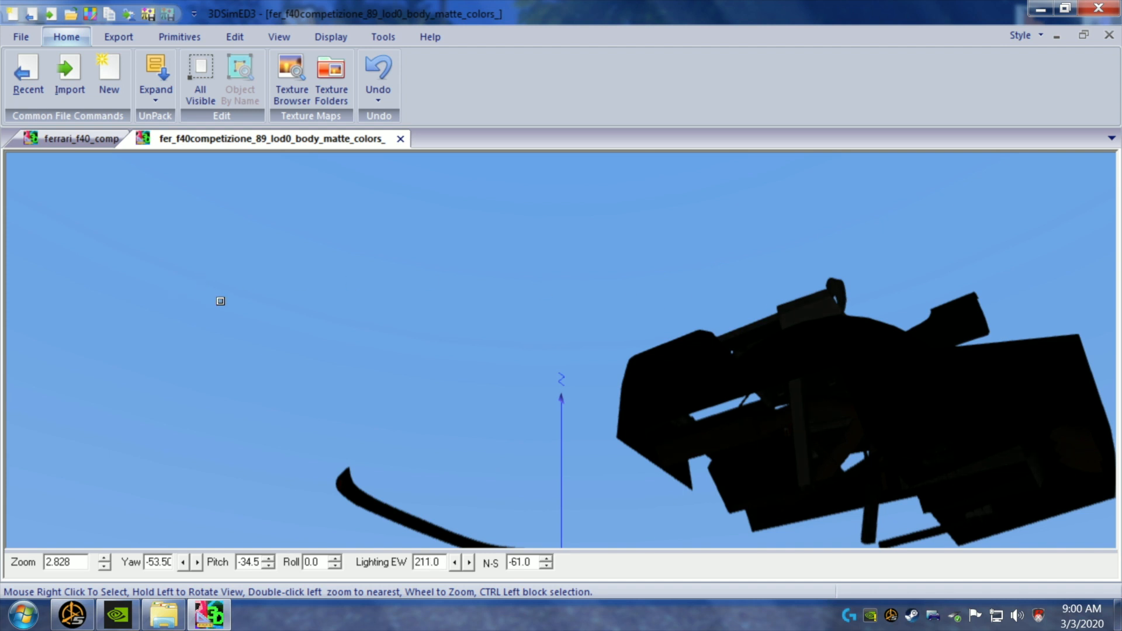
{"action": "right_click_drag", "start_coordinate": [253, 323], "coordinate": [323, 207]}
{"action": "right_click_drag", "start_coordinate": [615, 404], "coordinate": [549, 383]}
{"action": "scroll", "coordinate": [610, 355], "scroll_direction": "down", "scroll_amount": 3}
{"action": "scroll", "coordinate": [610, 355], "scroll_direction": "up", "scroll_amount": 5}
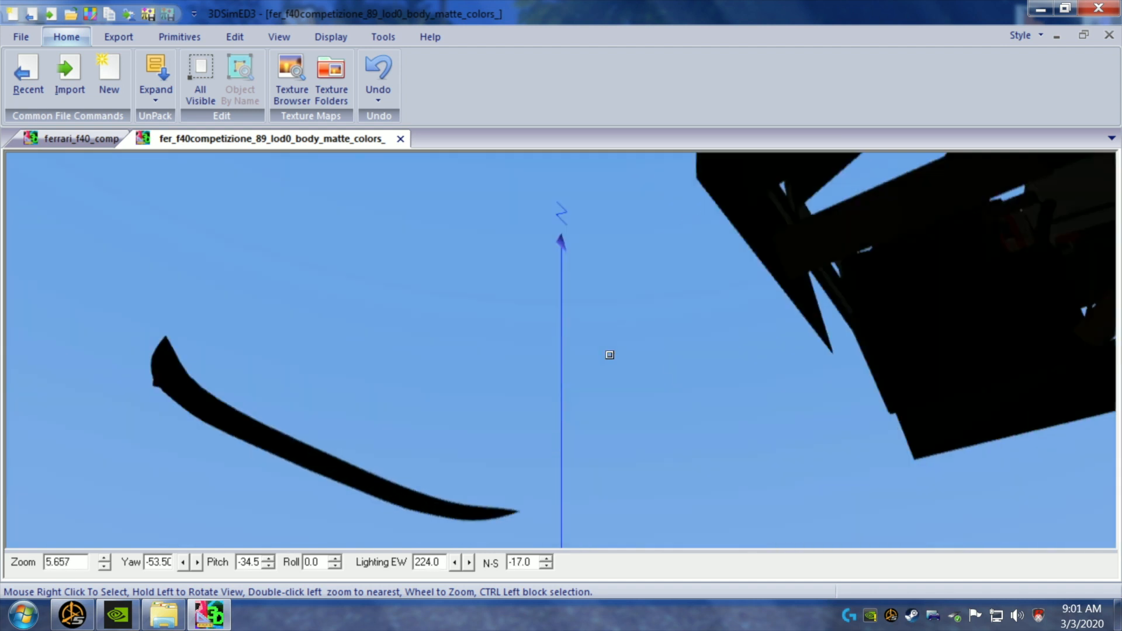
{"action": "mouse_move", "coordinate": [702, 364]}
{"action": "right_mouse_down"}
{"action": "mouse_move", "coordinate": [791, 466]}
{"action": "mouse_move", "coordinate": [689, 508]}
{"action": "mouse_move", "coordinate": [535, 177]}
{"action": "right_mouse_up"}
{"action": "right_click_drag", "start_coordinate": [726, 455], "coordinate": [518, 351]}
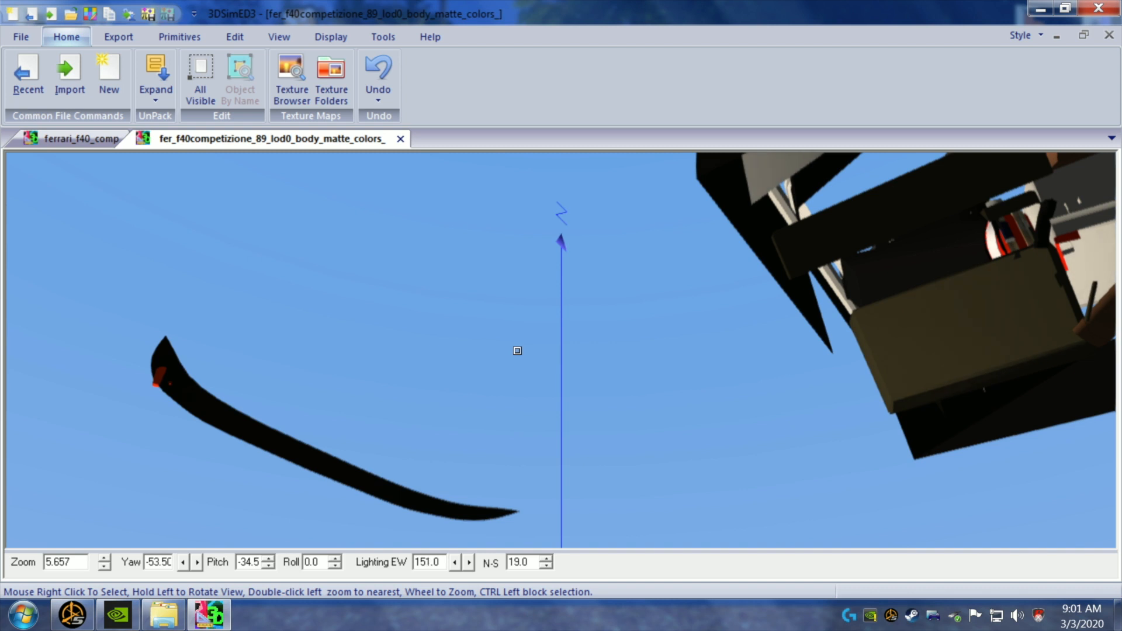
- Set the lighting direction to 154.0 EW and 9.0 N-S while viewing the engine bay from below
{"action": "mouse_move", "coordinate": [662, 377]}
{"action": "left_mouse_down"}
{"action": "mouse_move", "coordinate": [664, 386]}
{"action": "mouse_move", "coordinate": [659, 371]}
{"action": "left_mouse_up"}
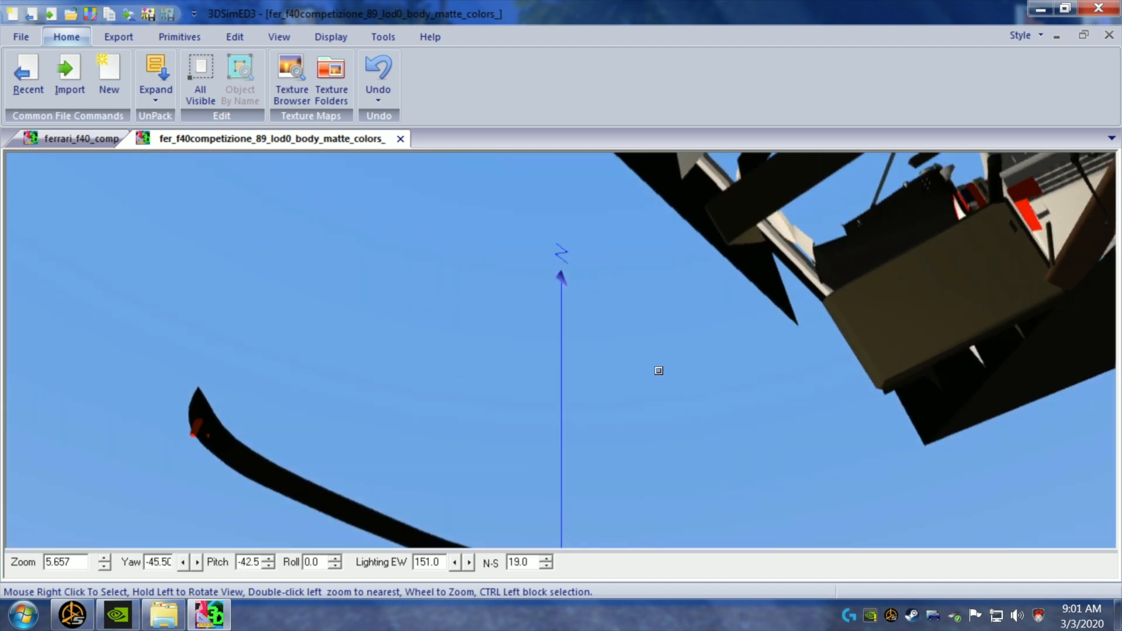
{"action": "key", "text": "Right"}
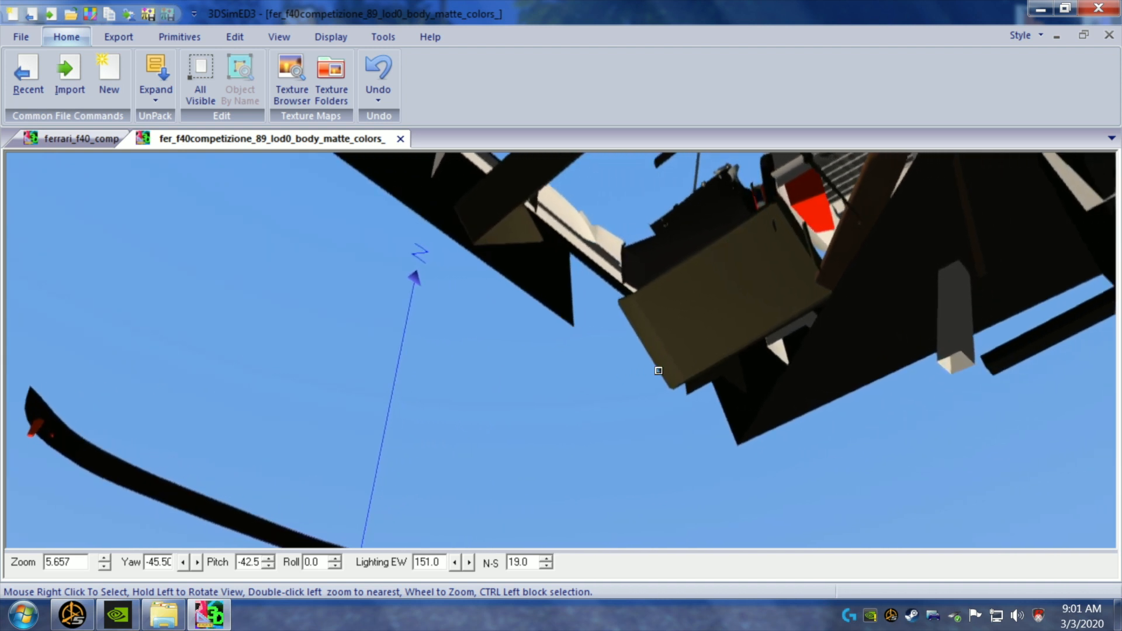
{"action": "left_click_drag", "start_coordinate": [660, 370], "coordinate": [667, 383]}
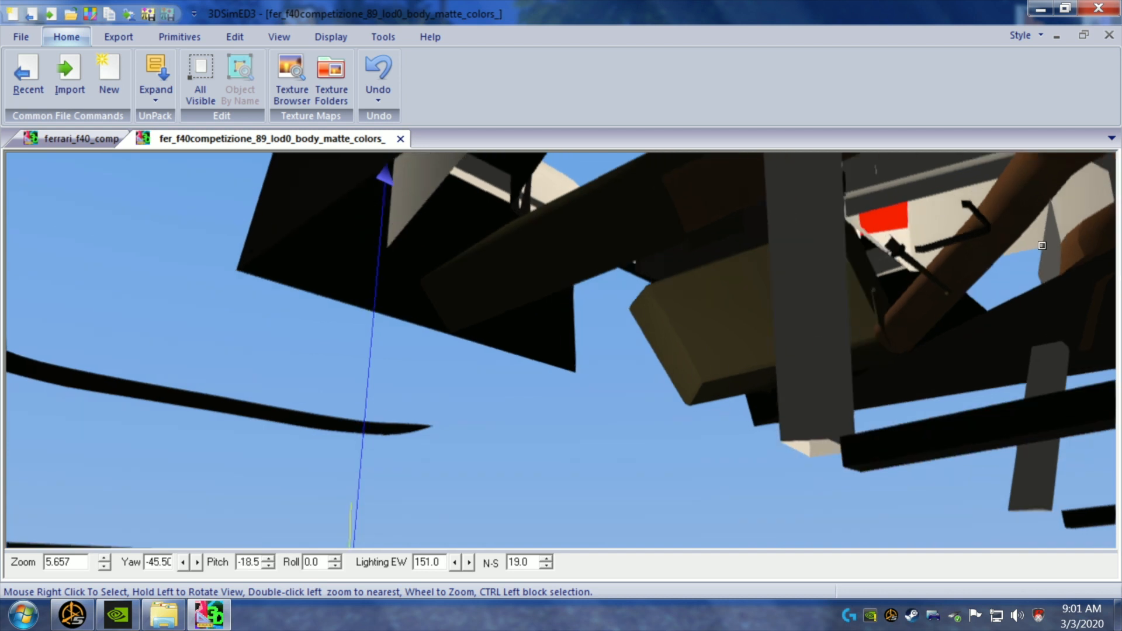
{"action": "mouse_move", "coordinate": [998, 272]}
{"action": "right_mouse_down"}
{"action": "mouse_move", "coordinate": [956, 267]}
{"action": "mouse_move", "coordinate": [1000, 280]}
{"action": "right_mouse_up"}
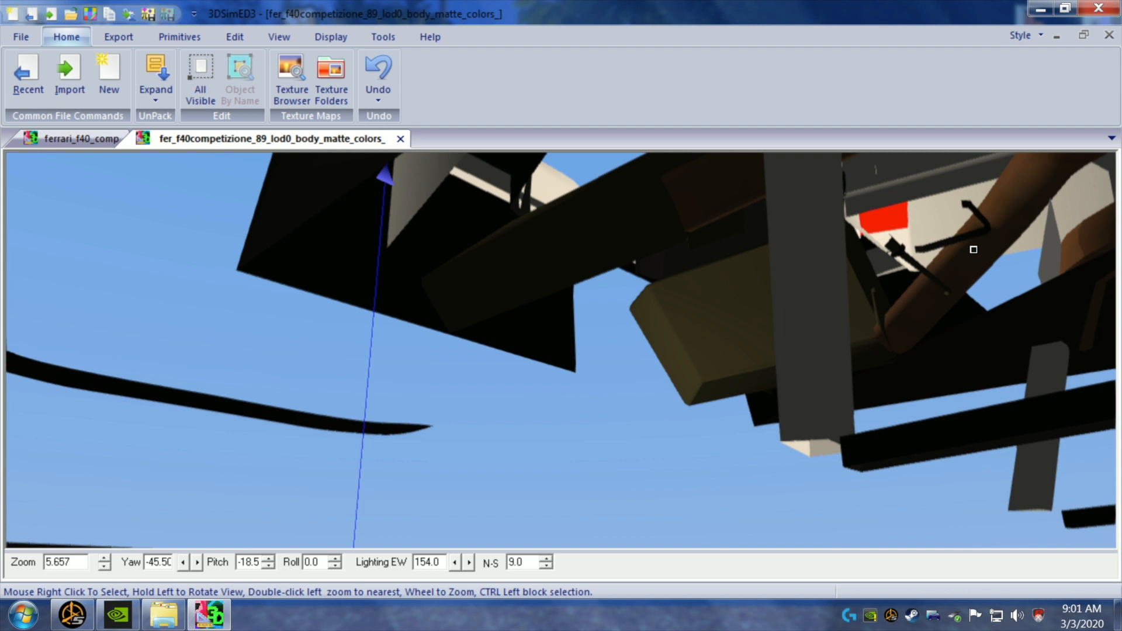
- Delete the leftover faces alongside the brown pipe running past the olive box
{"action": "left_click_drag", "start_coordinate": [1026, 262], "coordinate": [971, 289], "text": "ctrl"}
{"action": "mouse_move", "coordinate": [1072, 293]}
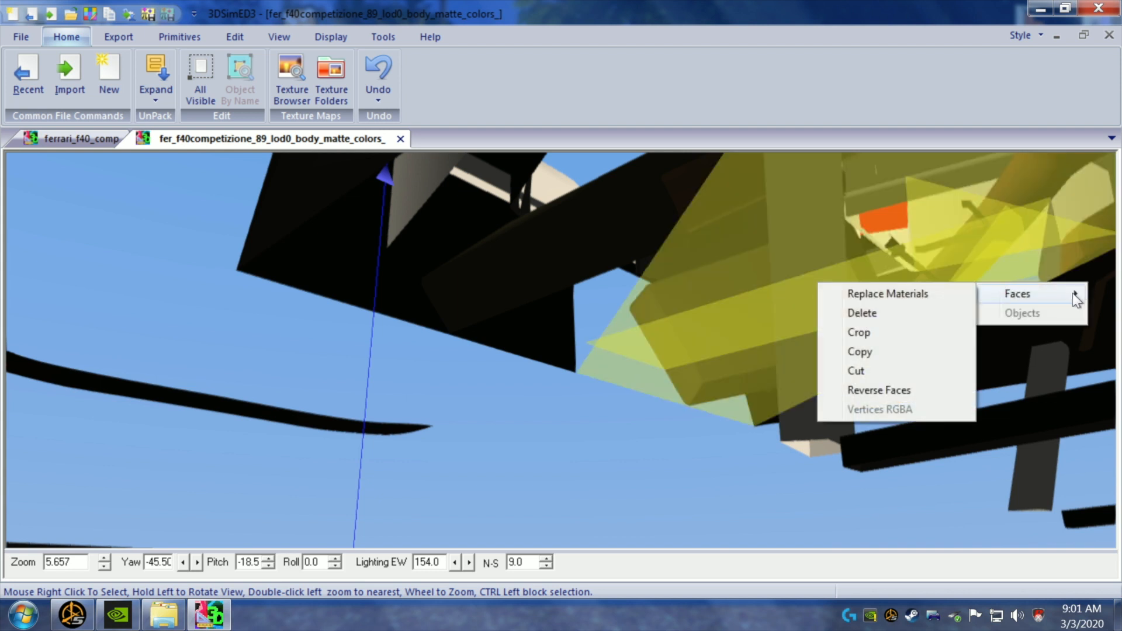
{"action": "left_click", "coordinate": [948, 312]}
- Delete the lower brown pipe faces next to the olive box on the engine bay's underside
{"action": "left_click_drag", "start_coordinate": [1002, 271], "coordinate": [782, 377]}
{"action": "scroll", "coordinate": [994, 275], "scroll_direction": "down", "scroll_amount": 2}
{"action": "scroll", "coordinate": [942, 278], "scroll_direction": "down", "scroll_amount": 1}
{"action": "left_click_drag", "start_coordinate": [369, 407], "coordinate": [480, 390]}
{"action": "scroll", "coordinate": [480, 389], "scroll_direction": "up", "scroll_amount": 2}
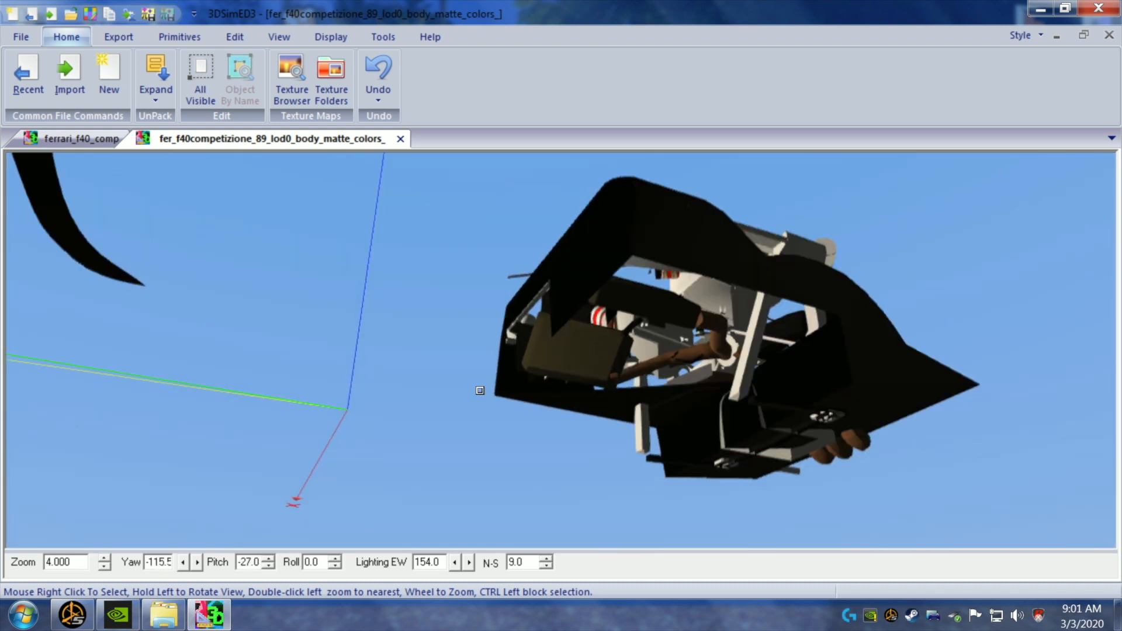
{"action": "left_click_drag", "start_coordinate": [601, 421], "coordinate": [596, 423]}
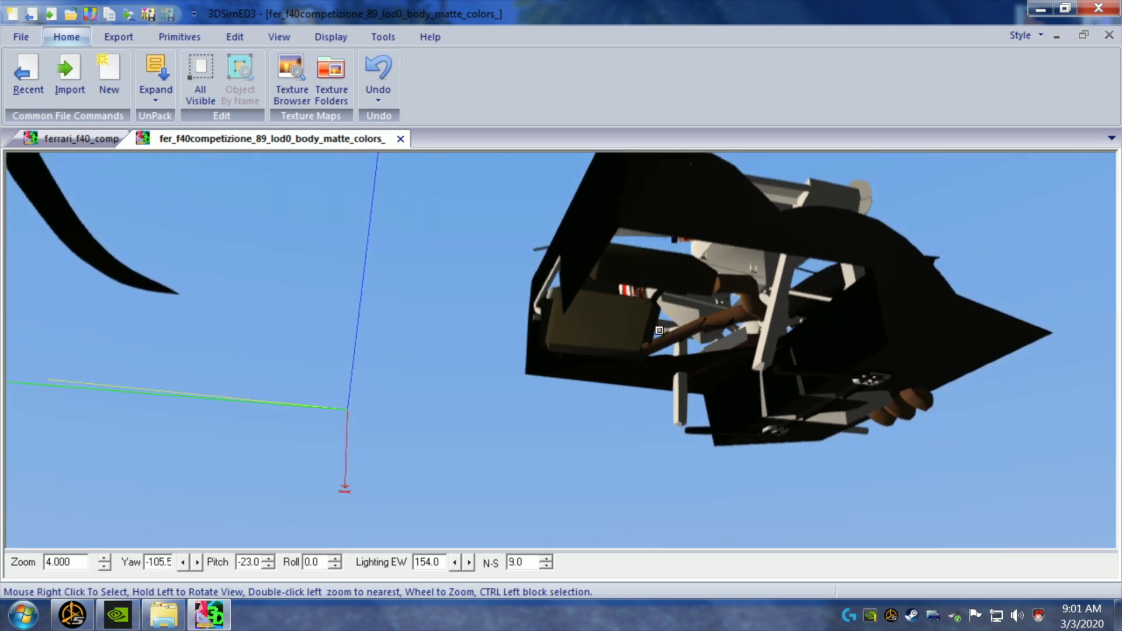
{"action": "right_click", "coordinate": [672, 351]}
{"action": "mouse_move", "coordinate": [725, 361]}
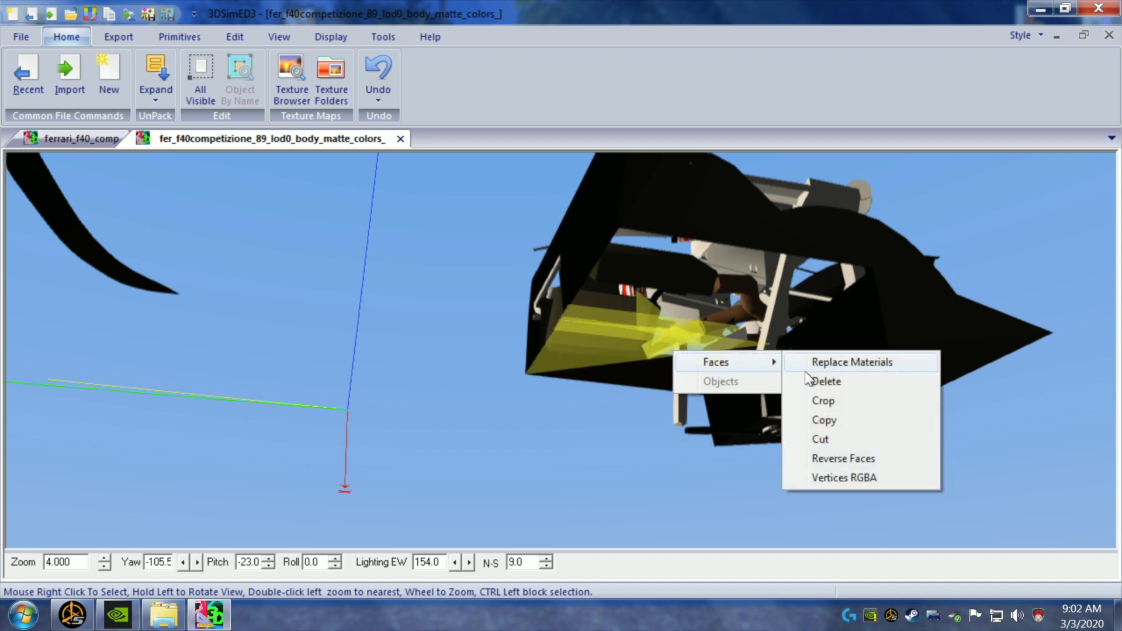
{"action": "left_click", "coordinate": [810, 381]}
- Delete the brown pipe section at the end of the black duct above the olive box
{"action": "left_click_drag", "start_coordinate": [713, 348], "coordinate": [691, 356]}
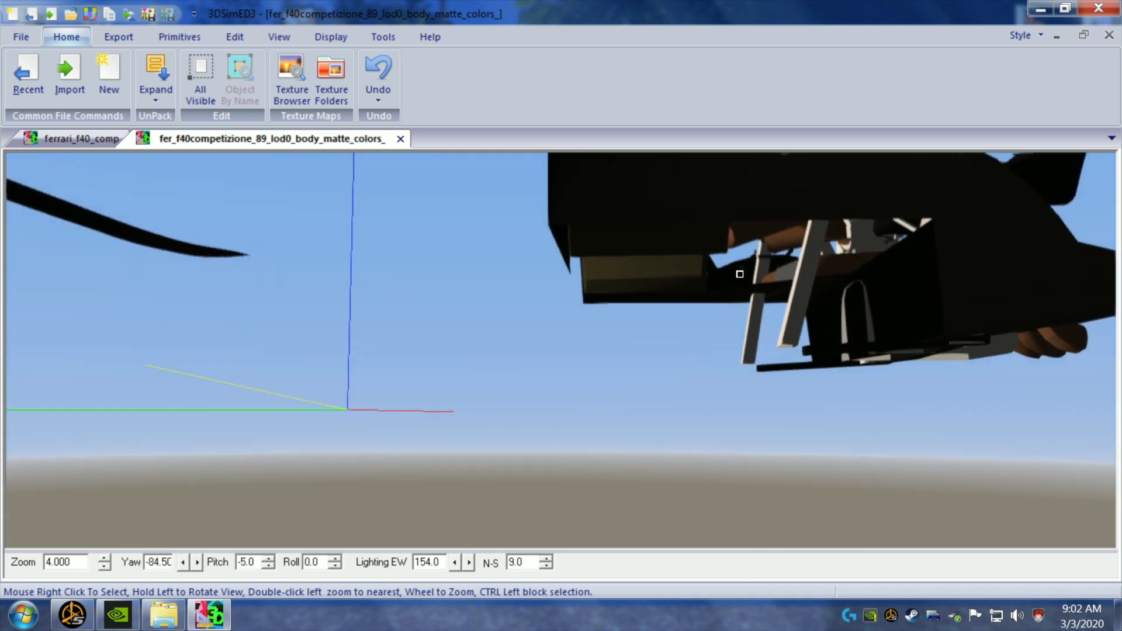
{"action": "right_click", "coordinate": [739, 234]}
{"action": "mouse_move", "coordinate": [759, 247]}
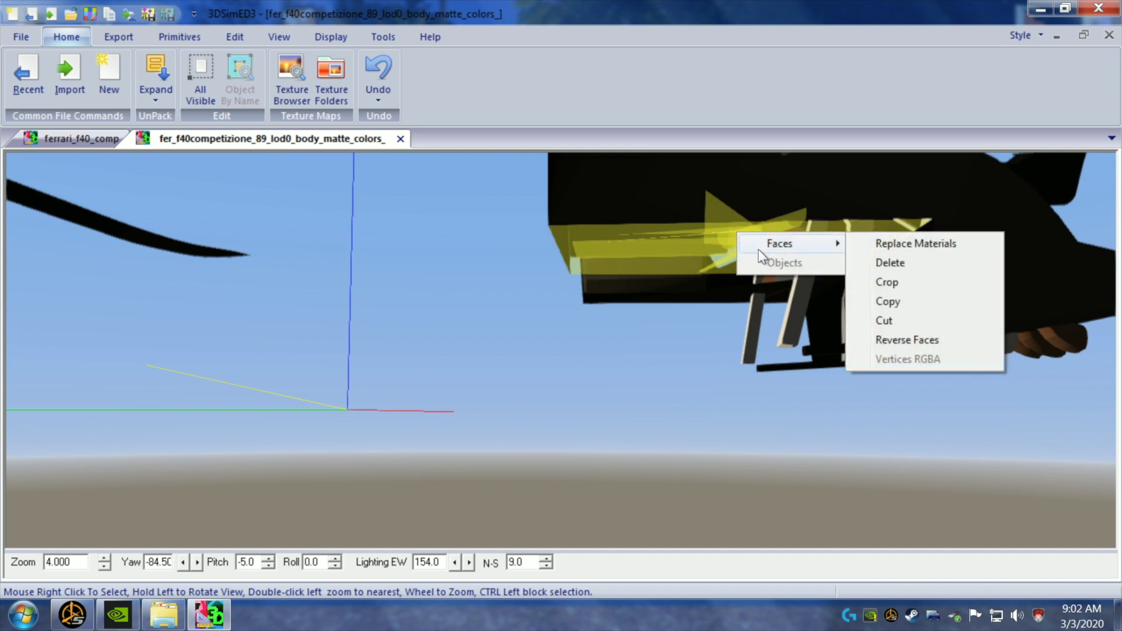
{"action": "left_click", "coordinate": [891, 263]}
- Delete the brown pipe section visible through the opening above the black side wall
{"action": "left_click_drag", "start_coordinate": [842, 267], "coordinate": [790, 298]}
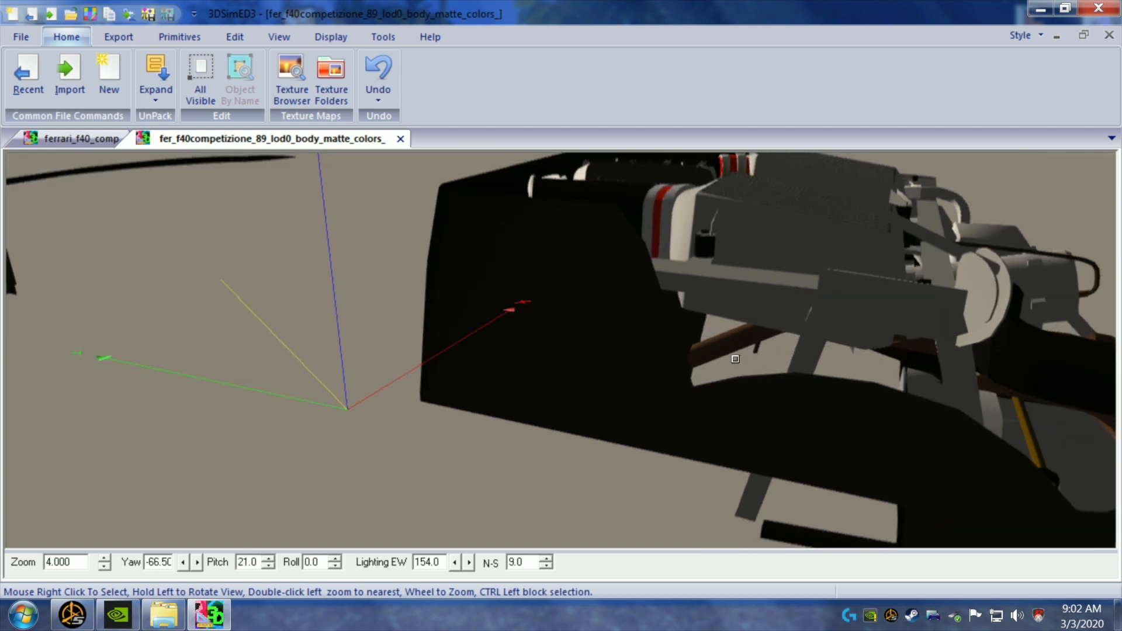
{"action": "right_click", "coordinate": [751, 365]}
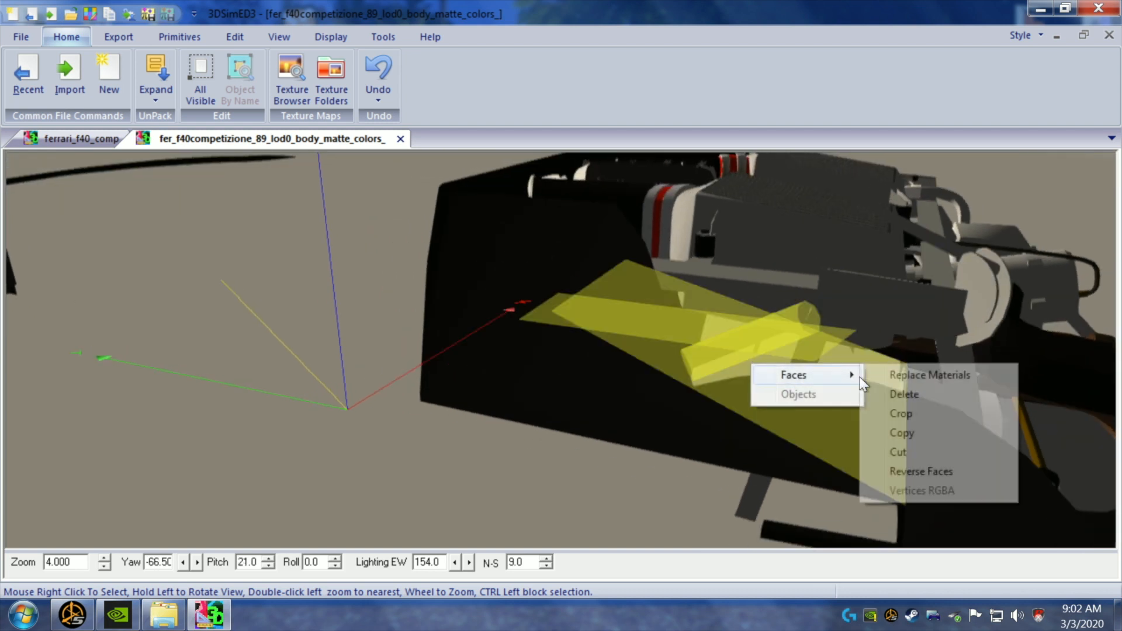
{"action": "left_click", "coordinate": [877, 390]}
- Delete the pipe faces in the gap between the two ribbed intercoolers
{"action": "left_click_drag", "start_coordinate": [807, 381], "coordinate": [663, 377]}
{"action": "scroll", "coordinate": [703, 358], "scroll_direction": "down", "scroll_amount": 4}
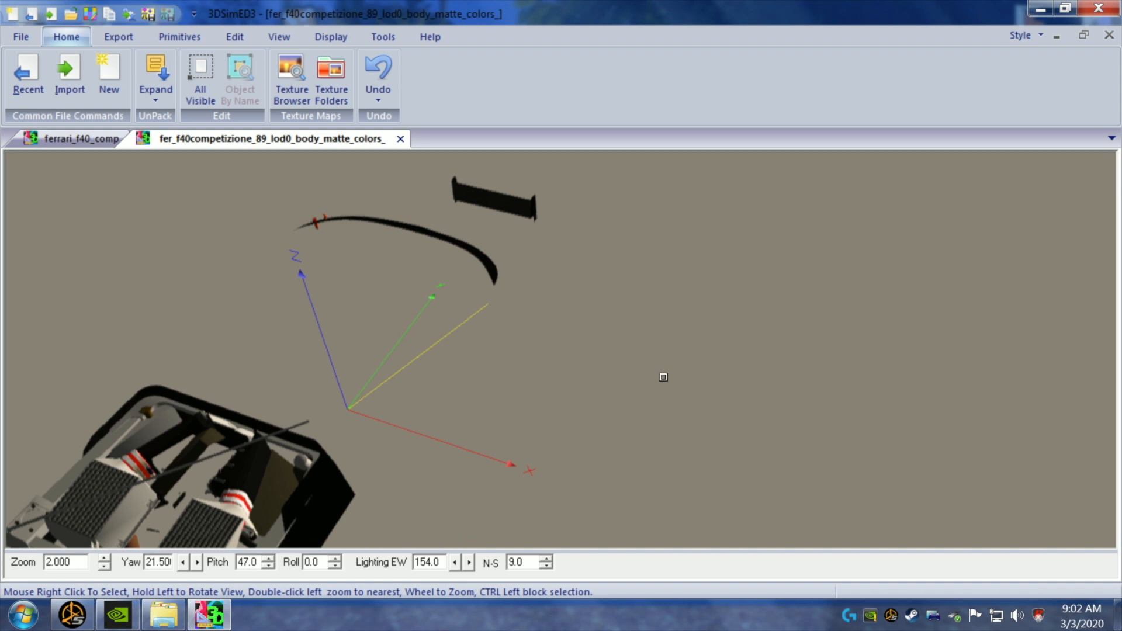
{"action": "right_click", "coordinate": [145, 536]}
{"action": "mouse_move", "coordinate": [187, 548]}
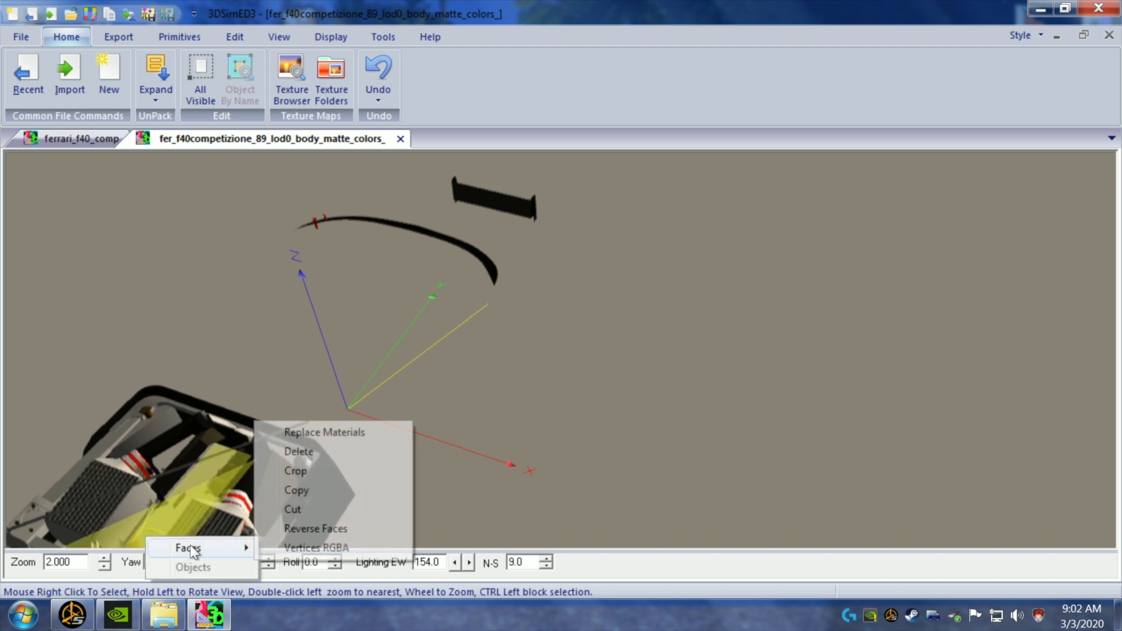
{"action": "left_click", "coordinate": [301, 456]}
- Delete the curved brown pipe between the intercoolers, just ahead of the silver canister
{"action": "key", "text": "Right"}
{"action": "key", "text": "Right"}
{"action": "key", "text": "Right"}
{"action": "key", "text": "Right"}
{"action": "key", "text": "Right"}
{"action": "key", "text": "Right"}
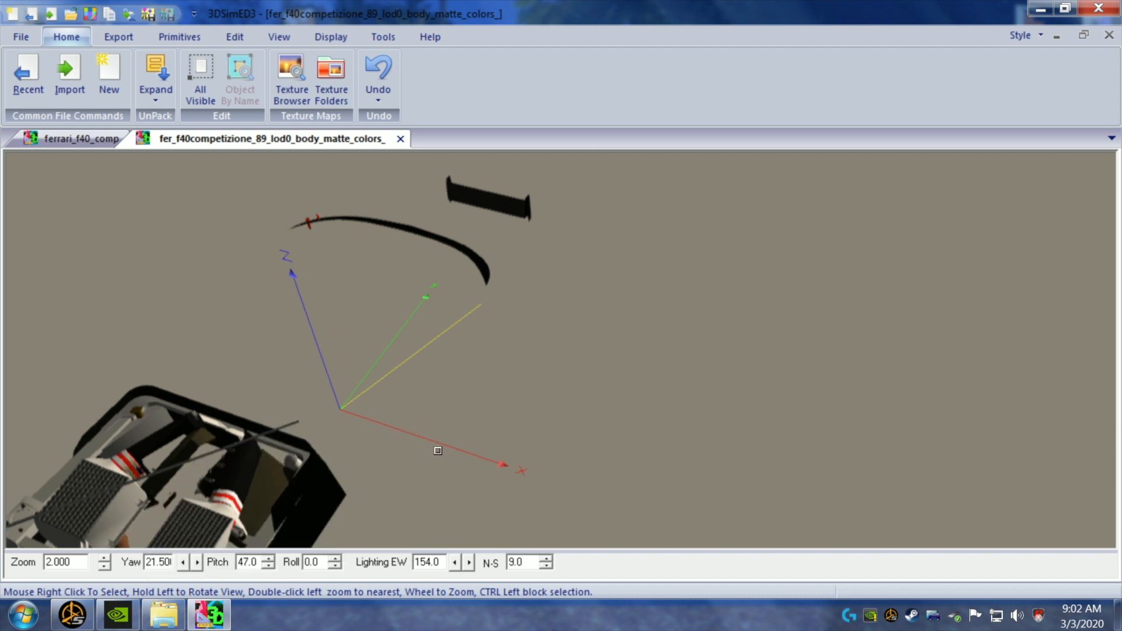
{"action": "key", "text": "Left"}
{"action": "key", "text": "Left"}
{"action": "key", "text": "Left"}
{"action": "key", "text": "Left"}
{"action": "key", "text": "Left"}
{"action": "key", "text": "Left"}
{"action": "key", "text": "Left"}
{"action": "key", "text": "Left"}
{"action": "key", "text": "Left"}
{"action": "key", "text": "Left"}
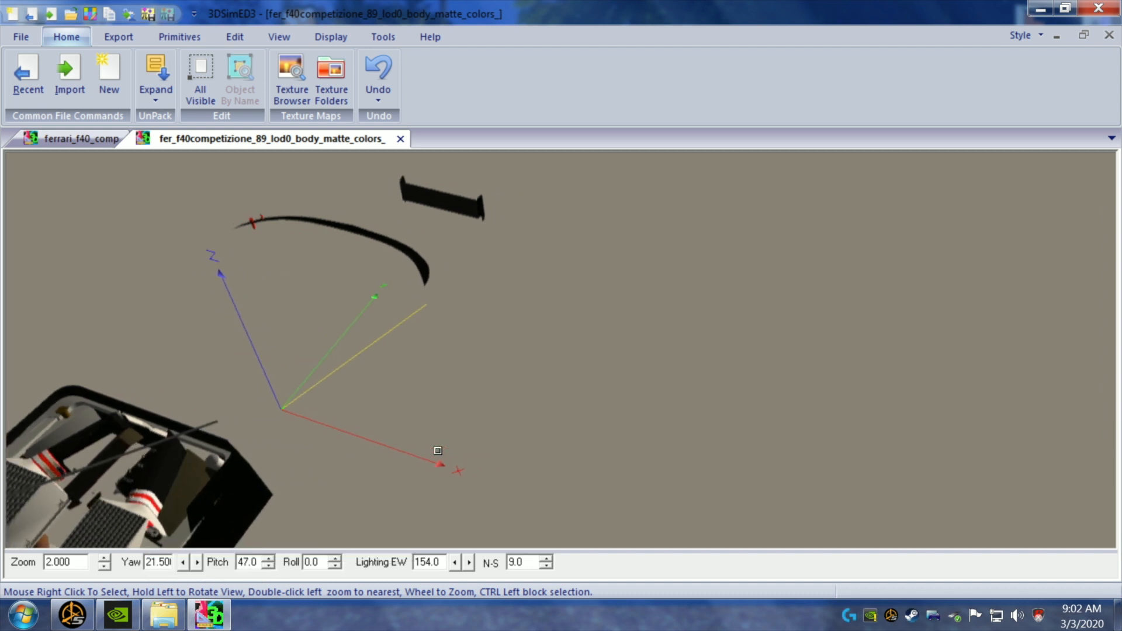
{"action": "key", "text": "Left"}
{"action": "key", "text": "Left"}
{"action": "key", "text": "Down"}
{"action": "key", "text": "Down"}
{"action": "key", "text": "Down"}
{"action": "key", "text": "Down"}
{"action": "key", "text": "Down"}
{"action": "key", "text": "Down"}
{"action": "key", "text": "Down"}
{"action": "key", "text": "Down"}
{"action": "key", "text": "Down"}
{"action": "key", "text": "Down"}
{"action": "key", "text": "Down"}
{"action": "key", "text": "Down"}
{"action": "key", "text": "Down"}
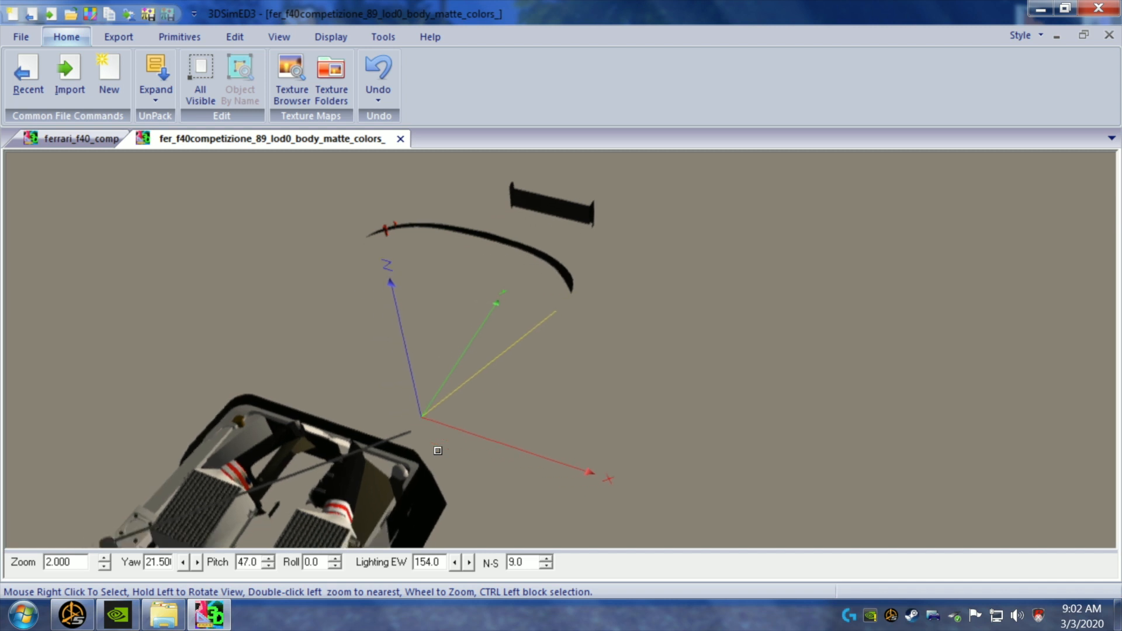
{"action": "left_click_drag", "start_coordinate": [436, 338], "coordinate": [431, 345]}
{"action": "left_click_drag", "start_coordinate": [260, 377], "coordinate": [264, 376]}
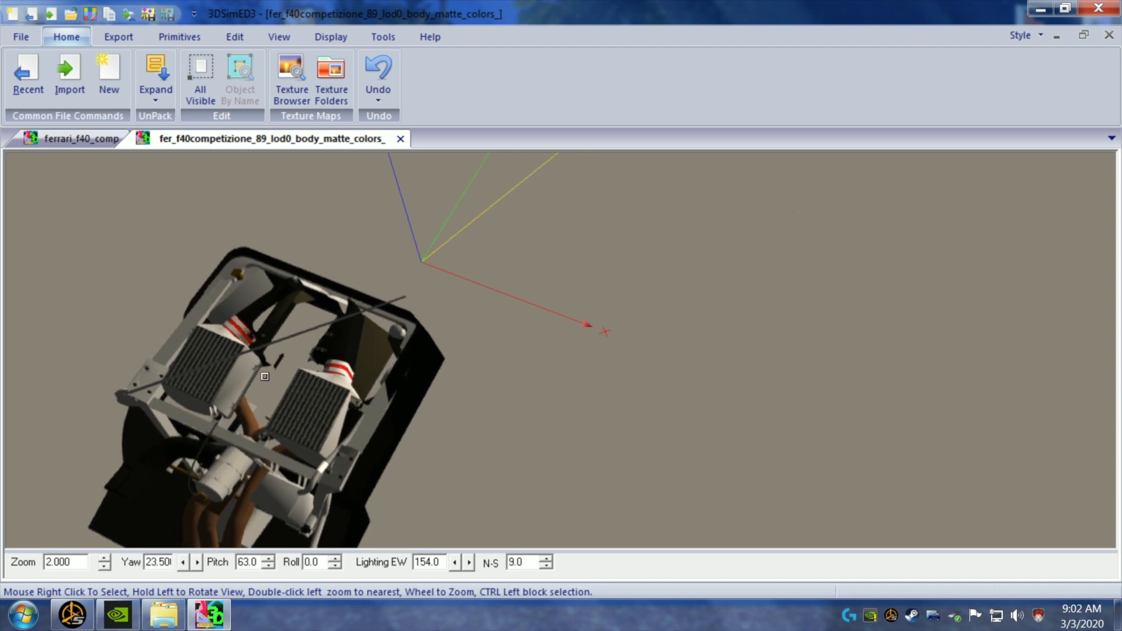
{"action": "right_click", "coordinate": [251, 421]}
{"action": "mouse_move", "coordinate": [286, 440]}
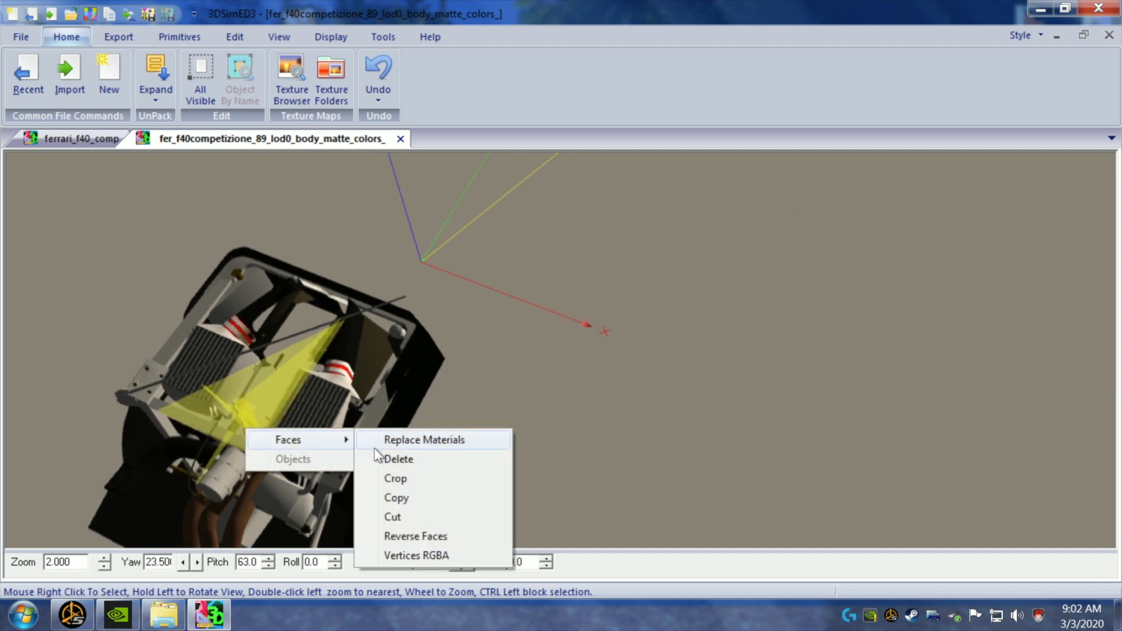
{"action": "left_click", "coordinate": [384, 457]}
- Try to delete the small pipe remnant between the intercoolers near the grey crossbar, and undo the deletion
{"action": "left_click_drag", "start_coordinate": [374, 448], "coordinate": [377, 440]}
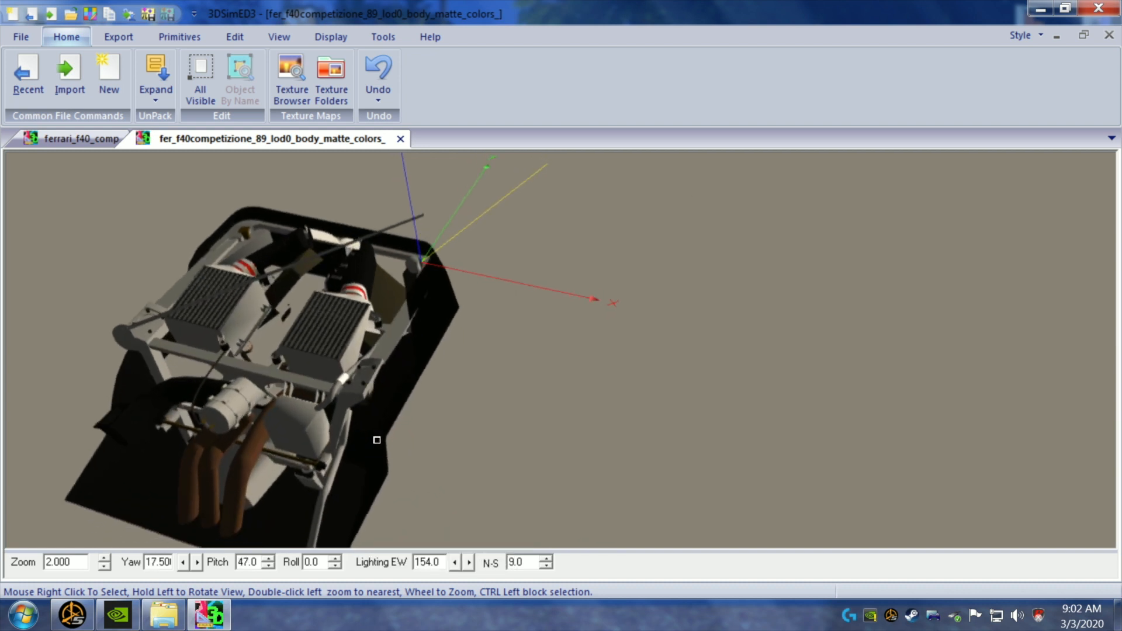
{"action": "right_click", "coordinate": [250, 355]}
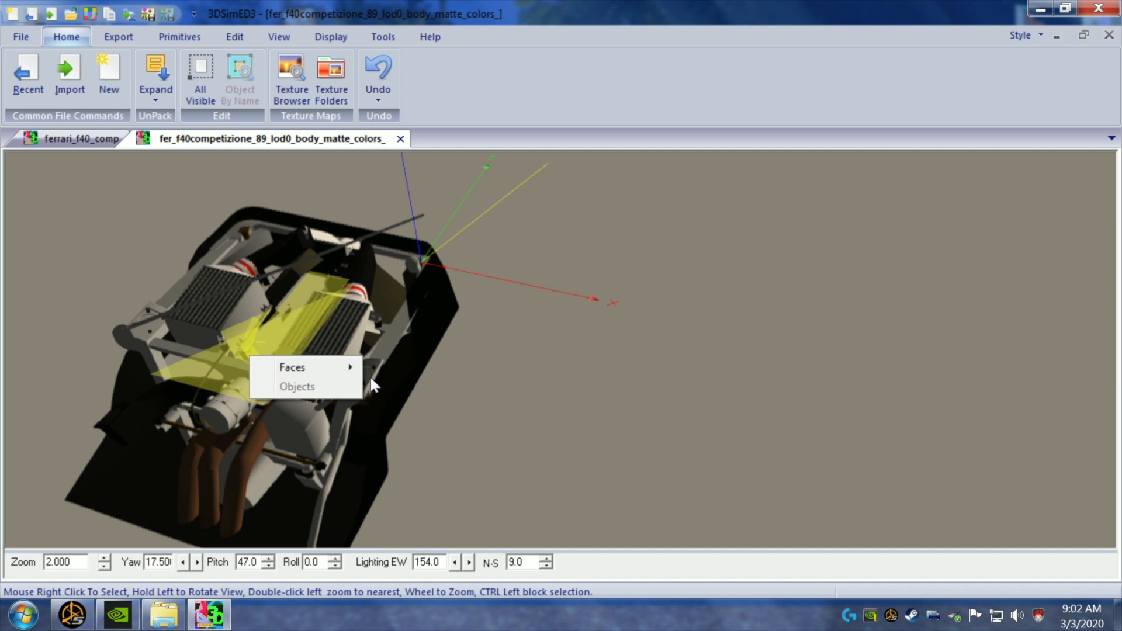
{"action": "mouse_move", "coordinate": [359, 368]}
{"action": "left_click", "coordinate": [397, 385]}
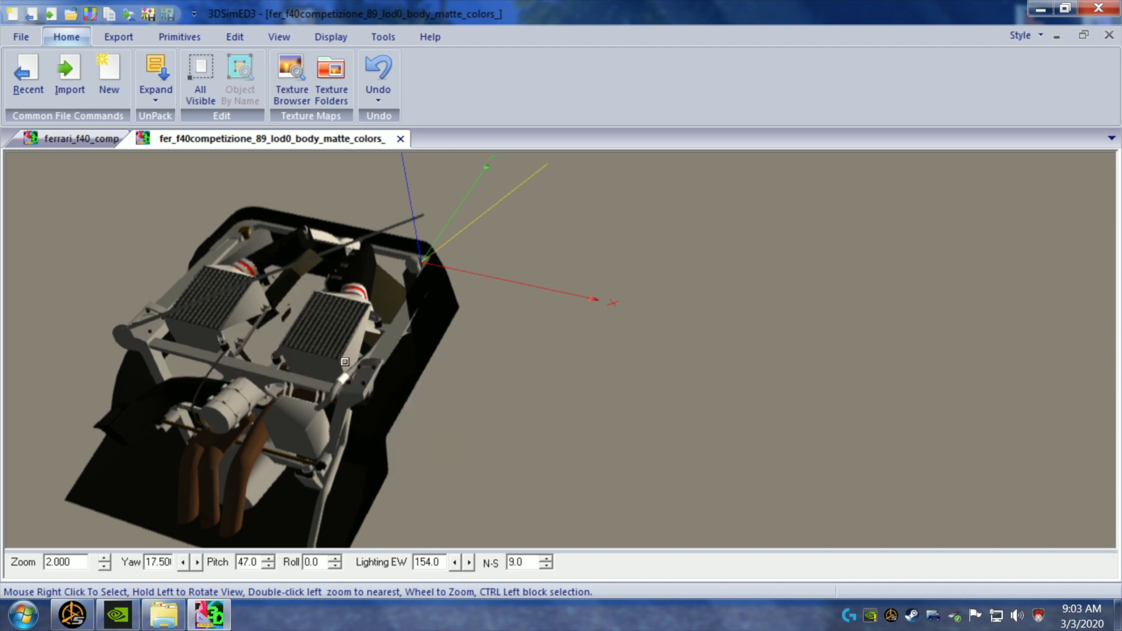
{"action": "left_click", "coordinate": [388, 58]}
- Delete the ring-shaped brown pipe remnant between the two ribbed intercoolers
{"action": "mouse_move", "coordinate": [342, 328]}
{"action": "left_mouse_down"}
{"action": "mouse_move", "coordinate": [343, 306]}
{"action": "mouse_move", "coordinate": [342, 339]}
{"action": "left_mouse_up"}
{"action": "scroll", "coordinate": [250, 359], "scroll_direction": "up", "scroll_amount": 2}
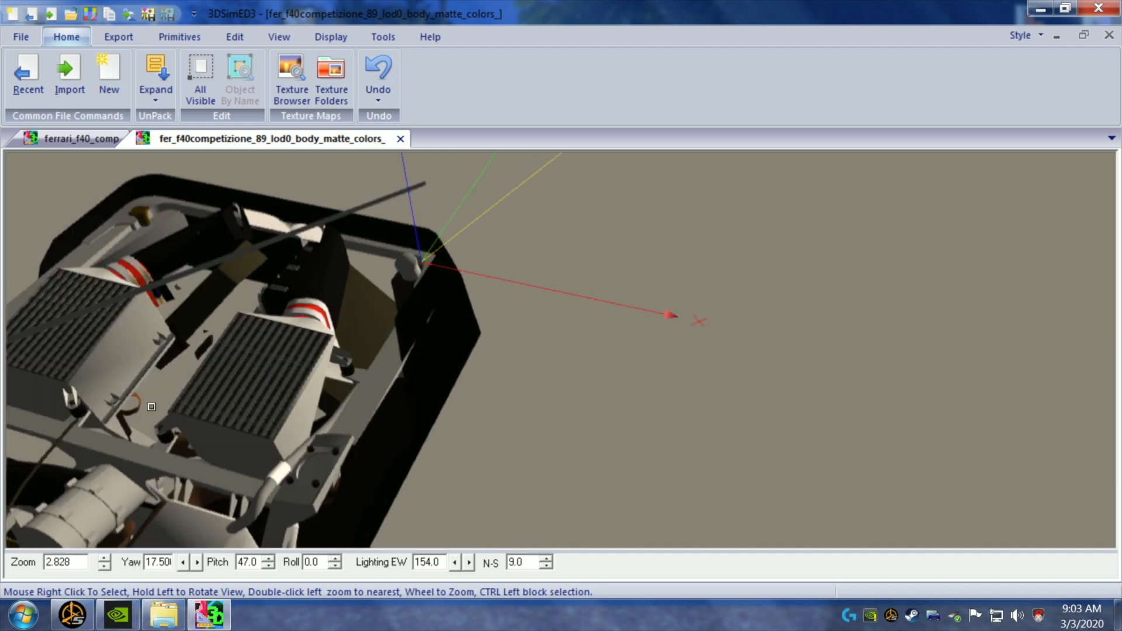
{"action": "right_click", "coordinate": [132, 416]}
{"action": "mouse_move", "coordinate": [181, 426]}
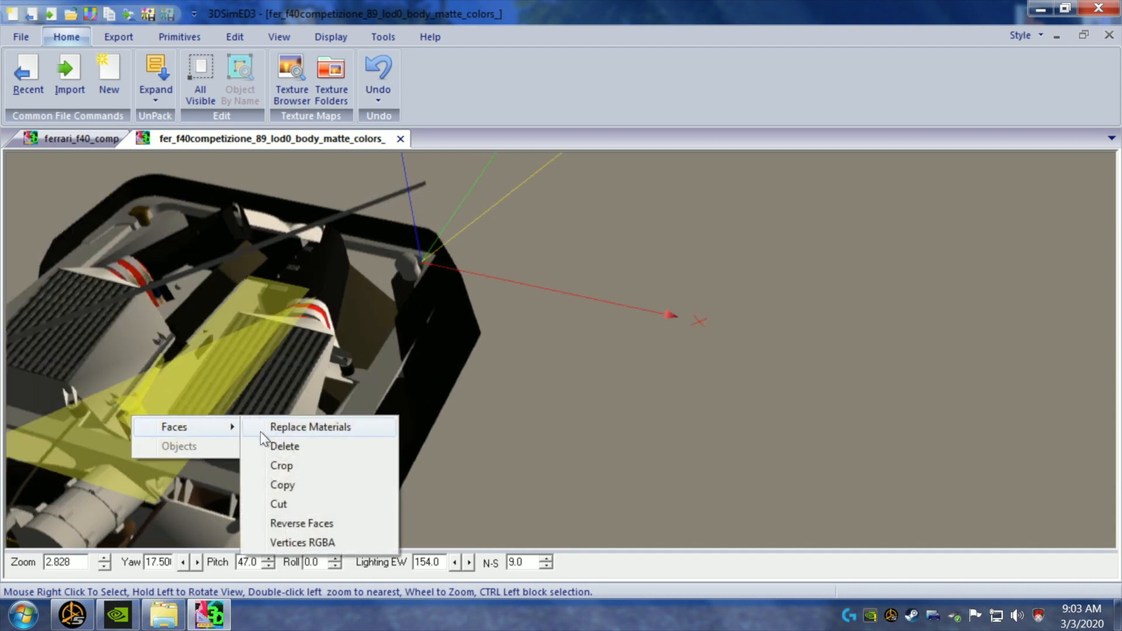
{"action": "left_click", "coordinate": [277, 446]}
- Try to delete the last tiny brown fragment beside the intercooler brackets
{"action": "left_click_drag", "start_coordinate": [259, 413], "coordinate": [260, 407]}
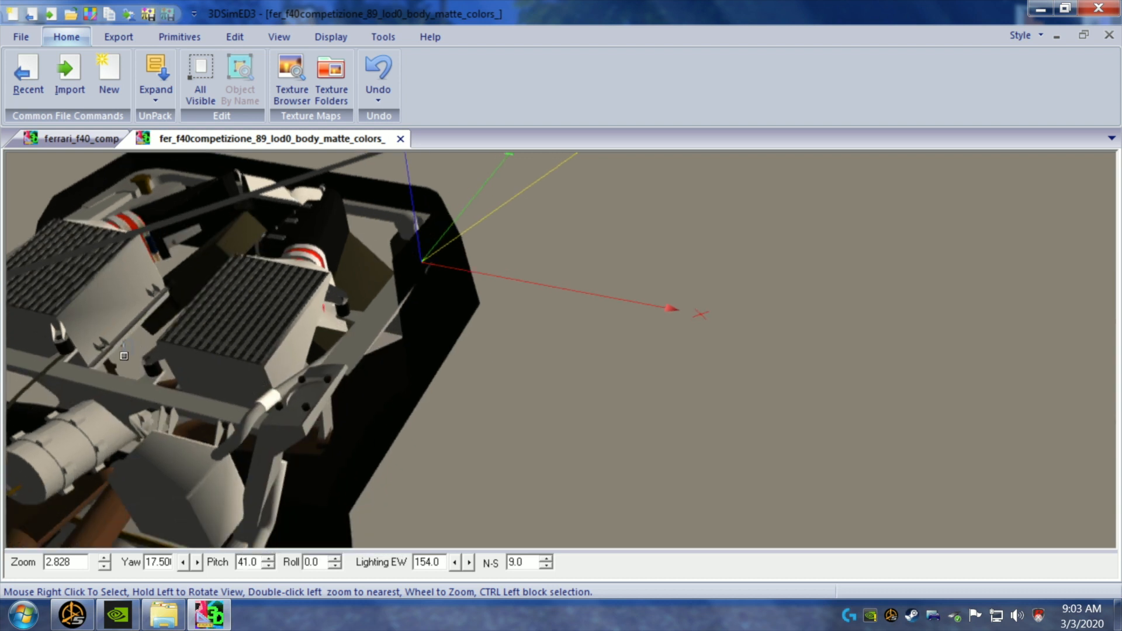
{"action": "right_click", "coordinate": [127, 356]}
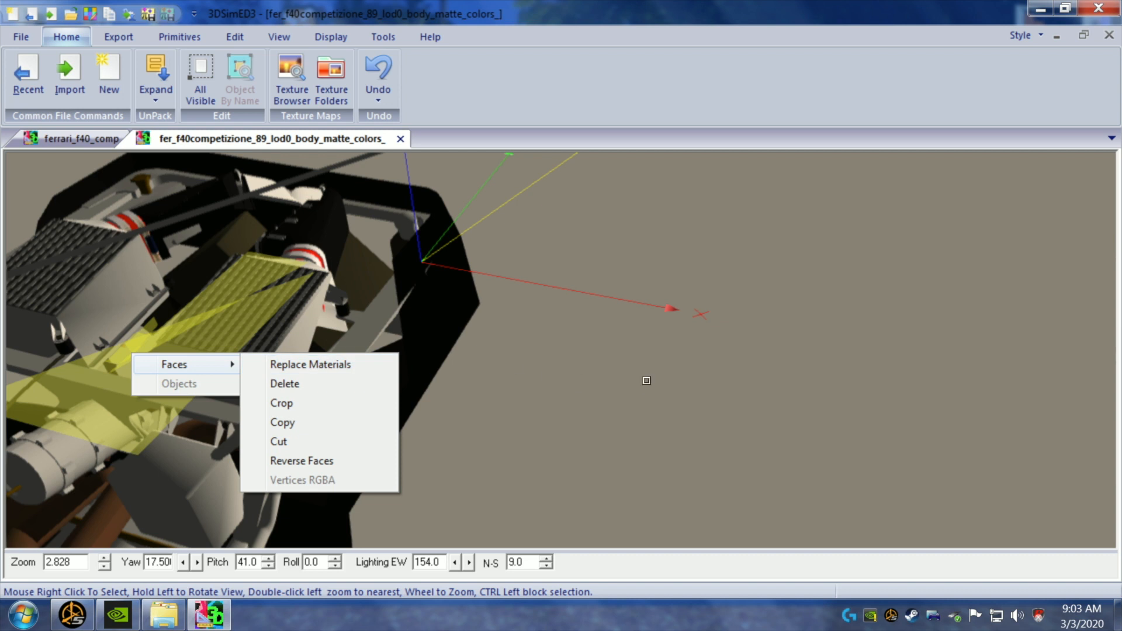
{"action": "left_click_drag", "start_coordinate": [647, 381], "coordinate": [43, 325]}
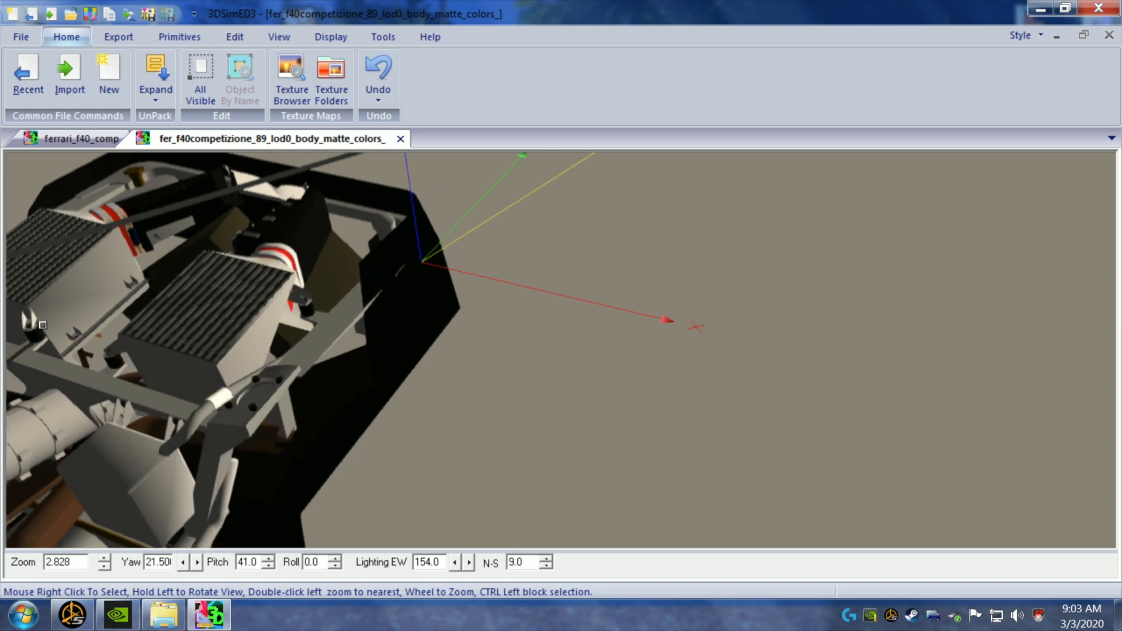
{"action": "right_click", "coordinate": [93, 336]}
{"action": "mouse_move", "coordinate": [102, 344]}
{"action": "left_click", "coordinate": [278, 367]}
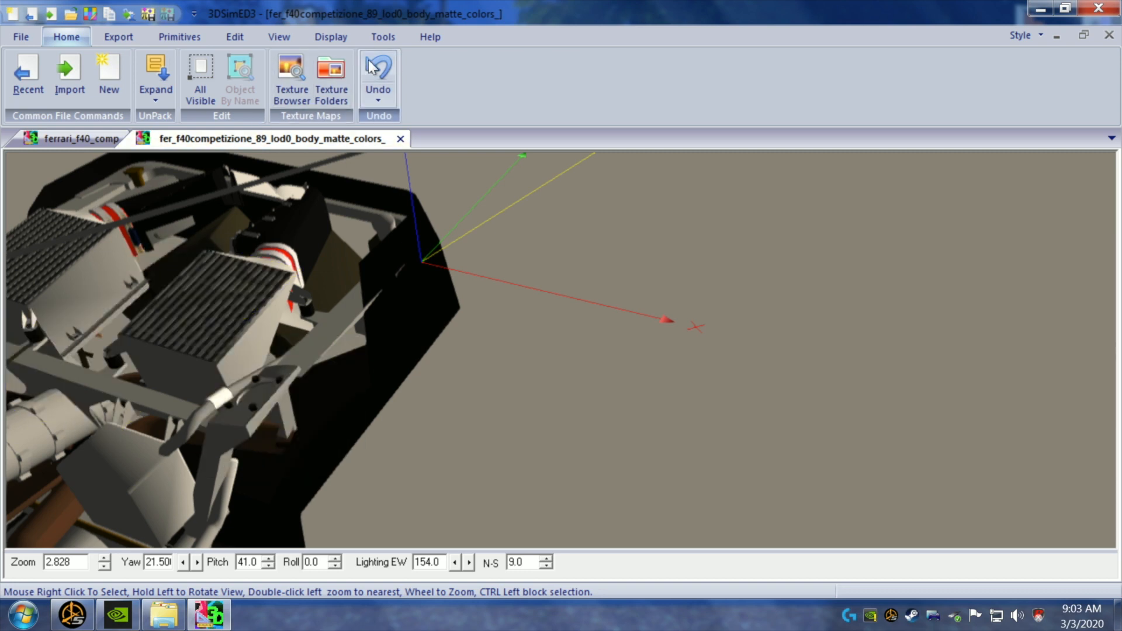
- Examine the engine bay from the side and at roof level for remaining pipe faces
{"action": "left_click_drag", "start_coordinate": [275, 328], "coordinate": [524, 417]}
{"action": "scroll", "coordinate": [539, 421], "scroll_direction": "down", "scroll_amount": 1}
{"action": "scroll", "coordinate": [538, 421], "scroll_direction": "down", "scroll_amount": 1}
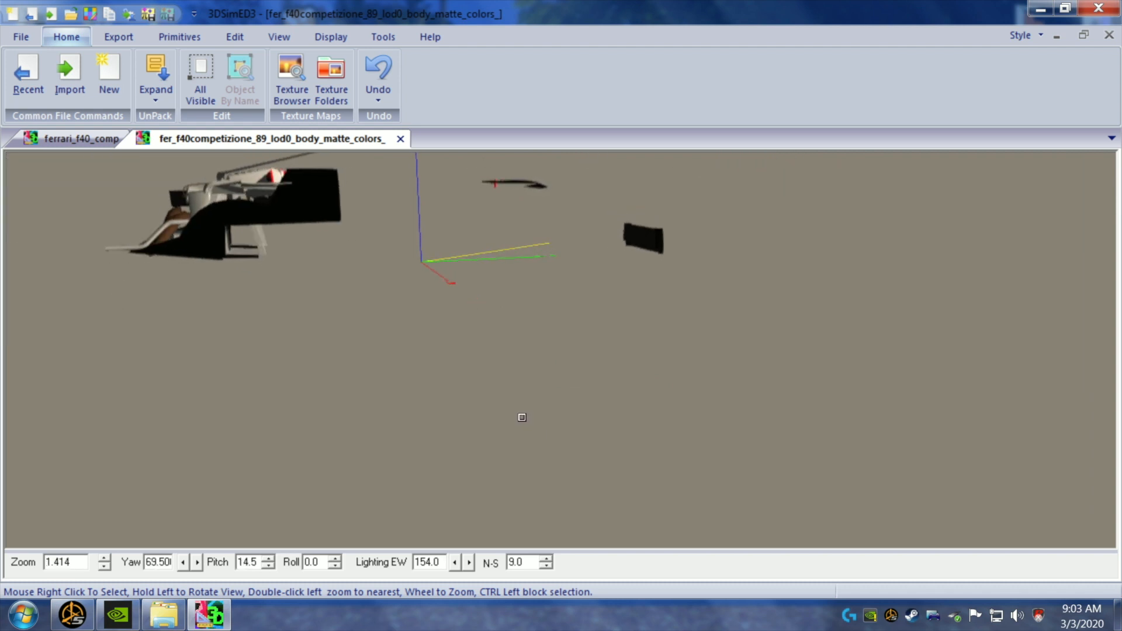
{"action": "key", "text": "Up"}
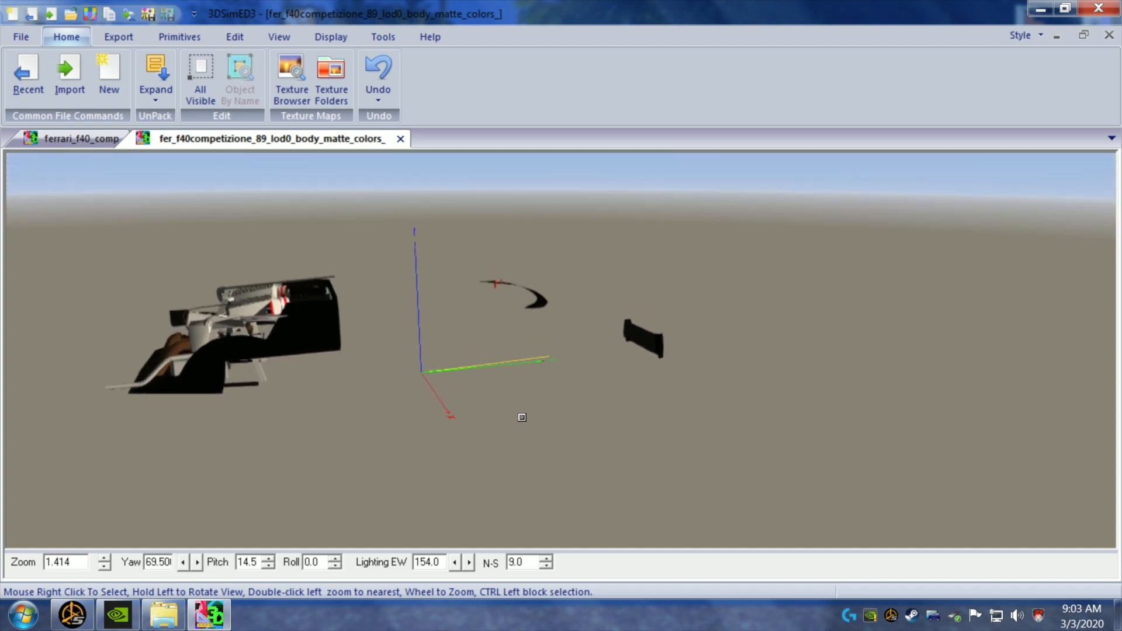
{"action": "scroll", "coordinate": [270, 304], "scroll_direction": "up", "scroll_amount": 2}
{"action": "key", "text": "Up"}
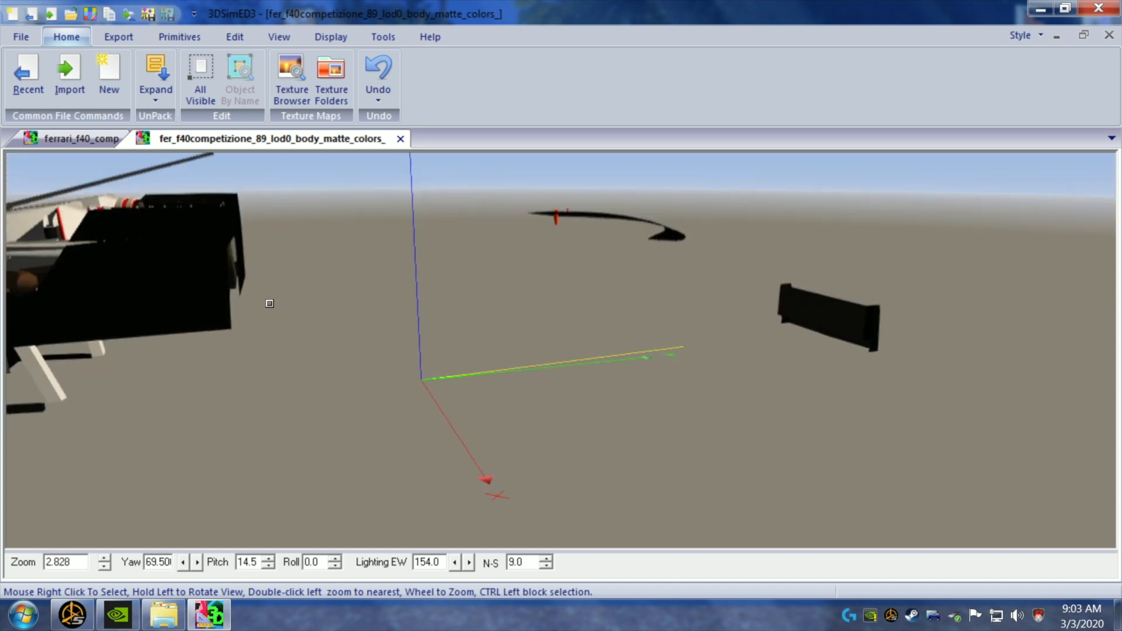
{"action": "key", "text": "Left"}
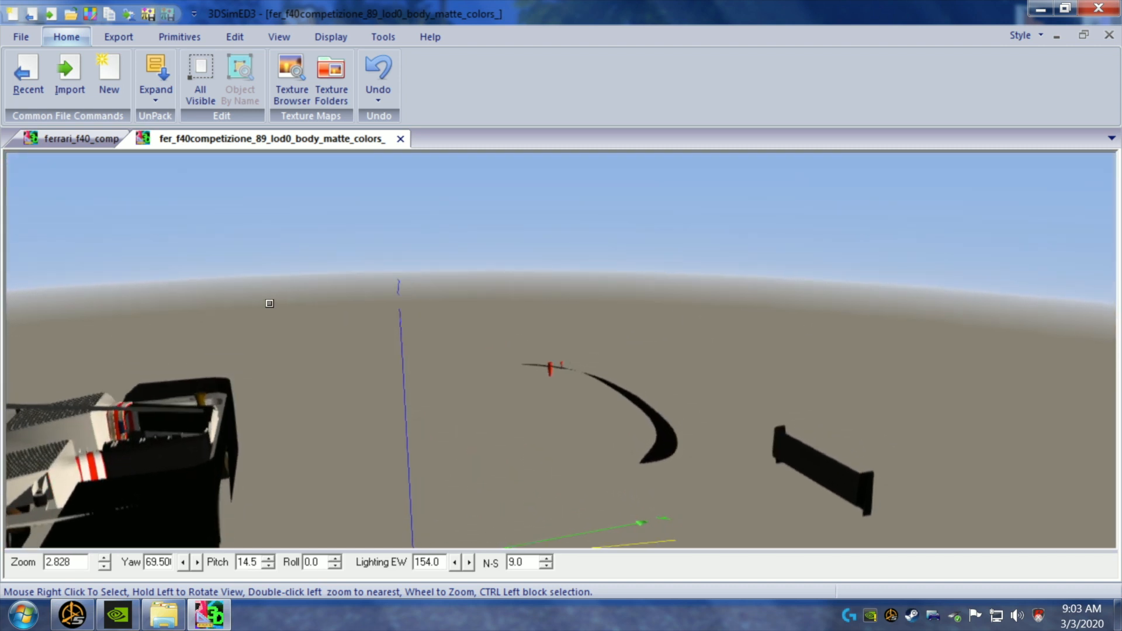
{"action": "key", "text": "Left"}
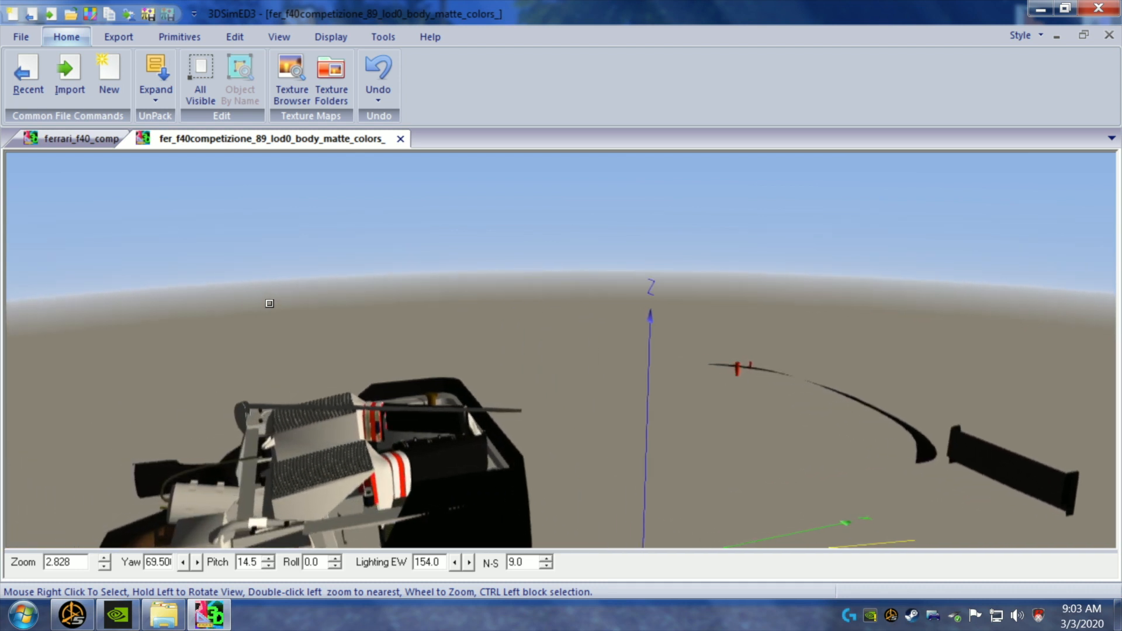
{"action": "left_click_drag", "start_coordinate": [373, 431], "coordinate": [373, 425]}
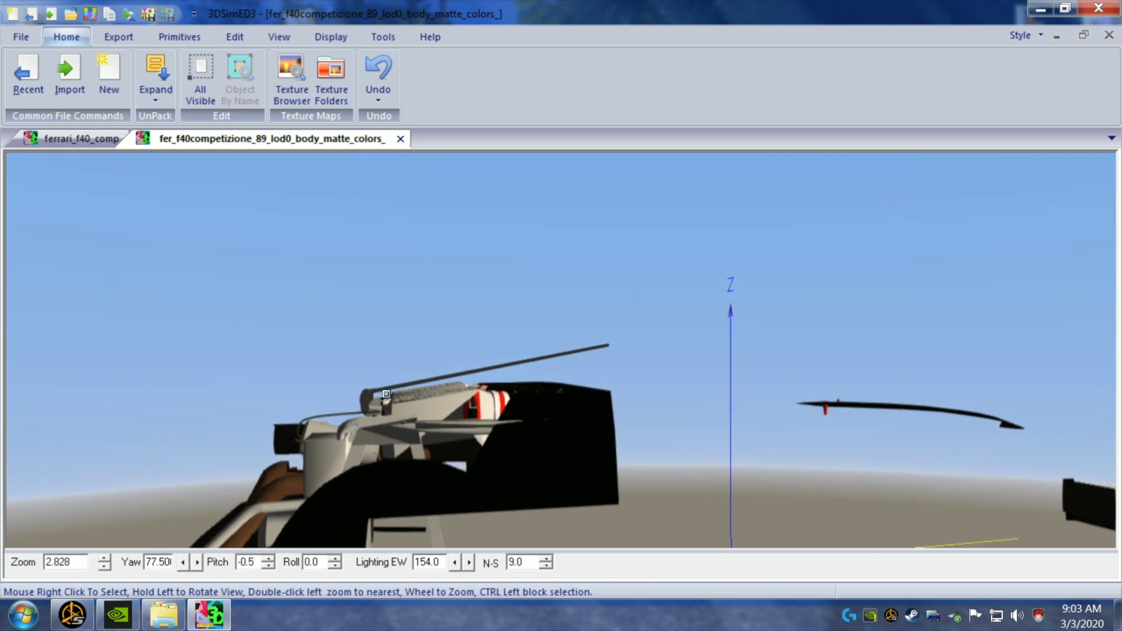
{"action": "scroll", "coordinate": [385, 393], "scroll_direction": "up", "scroll_amount": 2}
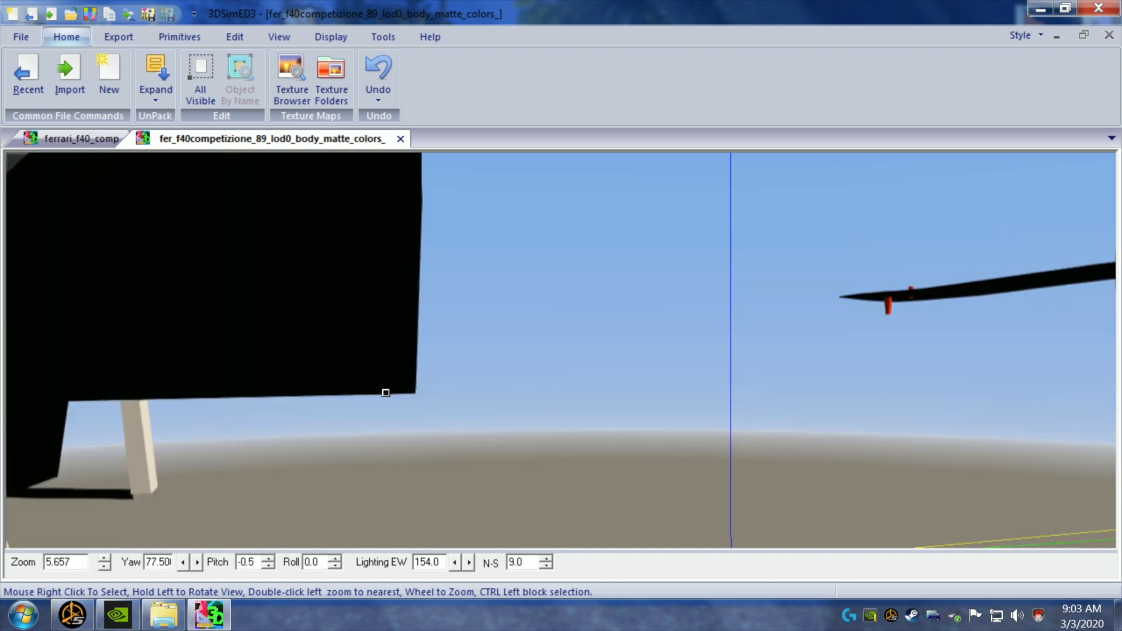
- Delete the ribbed strip of faces along the sloping top of the near intercooler housing
{"action": "key", "text": "Up"}
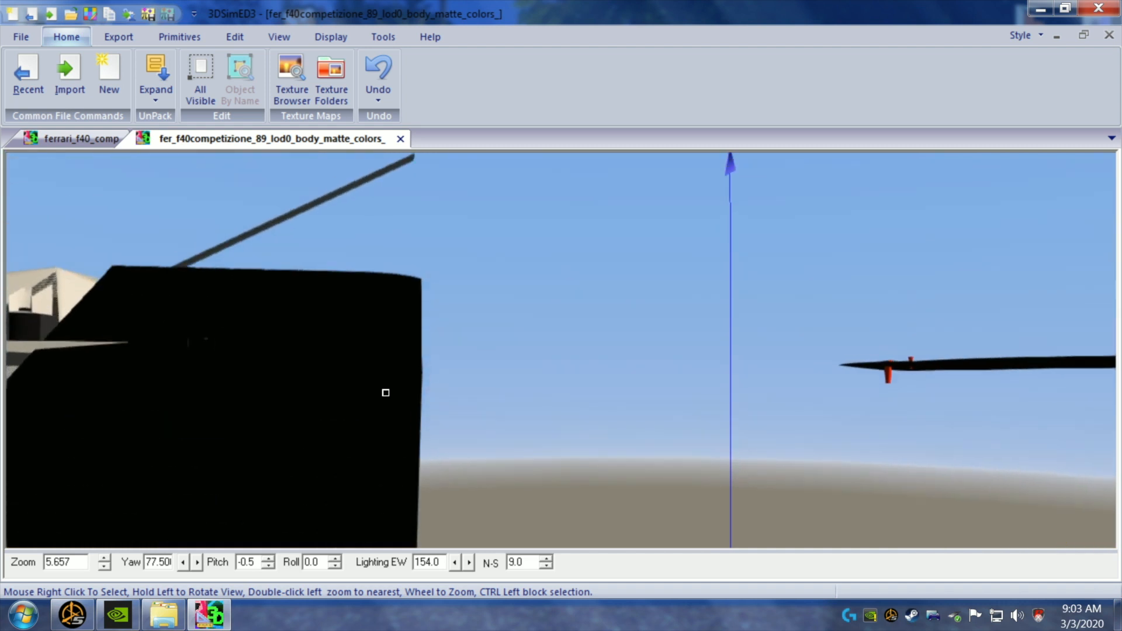
{"action": "key", "text": "Left"}
{"action": "key", "text": "Left"}
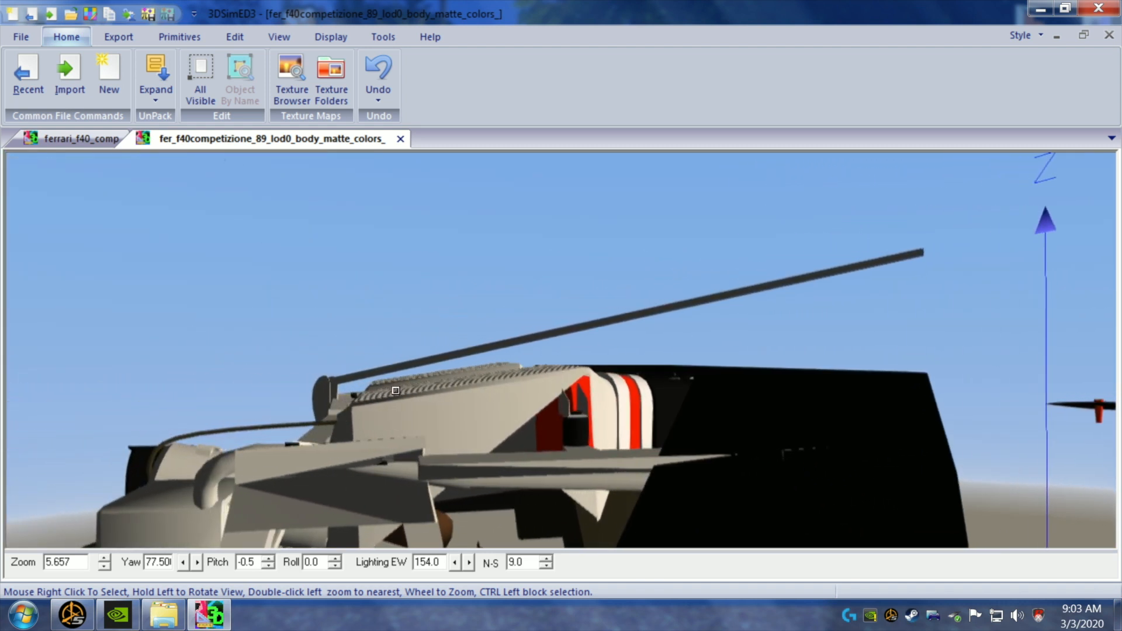
{"action": "key", "text": "Down"}
{"action": "key", "text": "Left"}
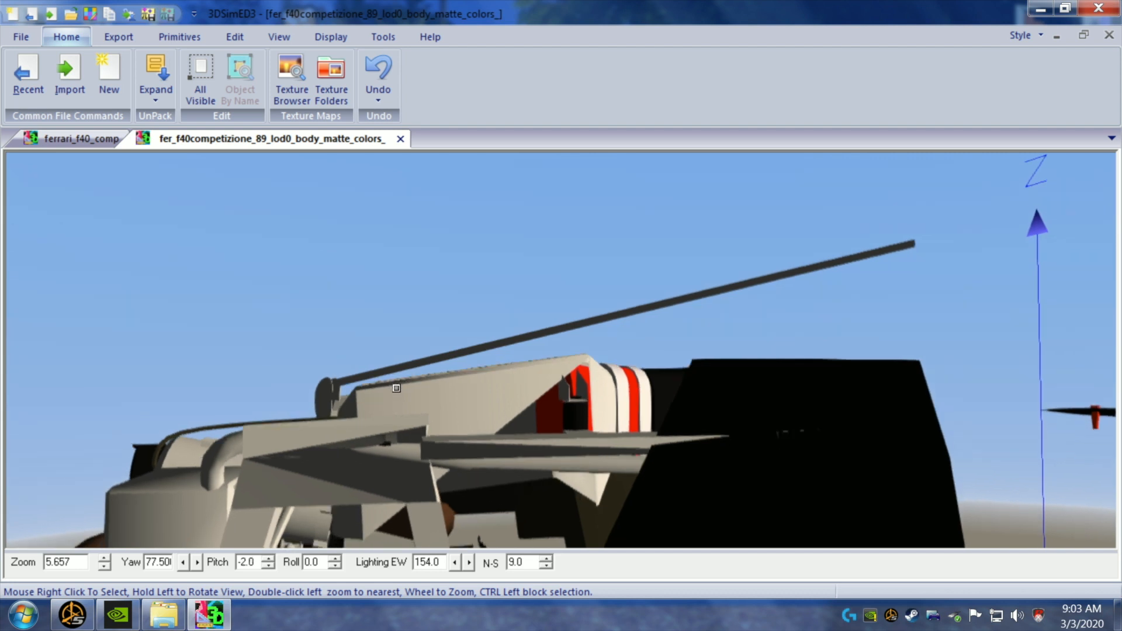
{"action": "key", "text": "Down"}
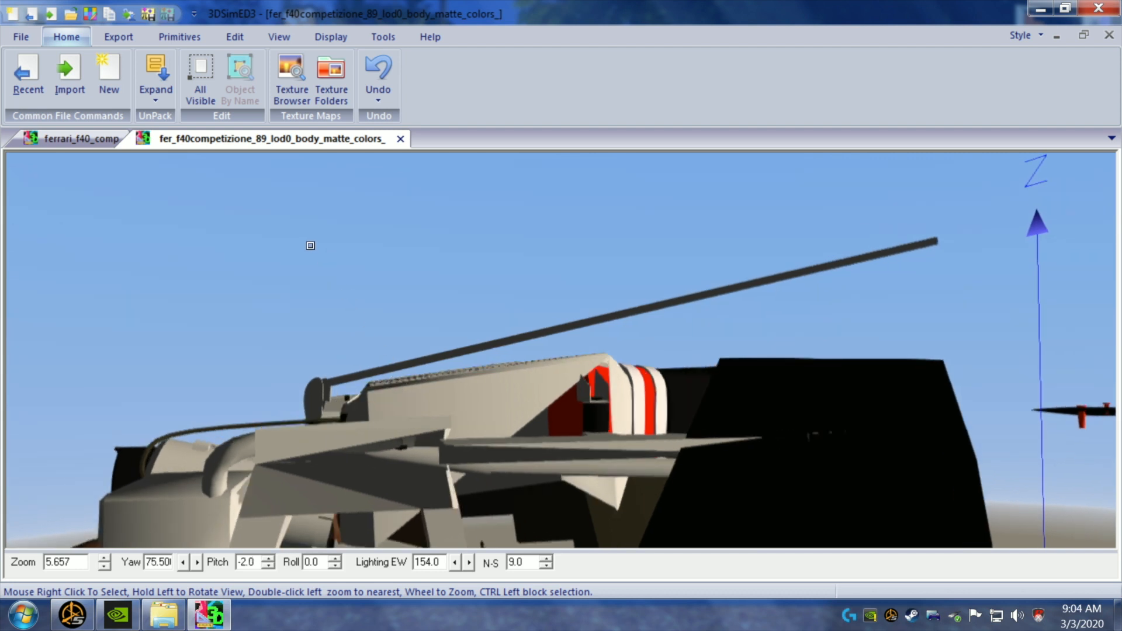
{"action": "left_click_drag", "start_coordinate": [299, 229], "coordinate": [454, 268], "text": "ctrl"}
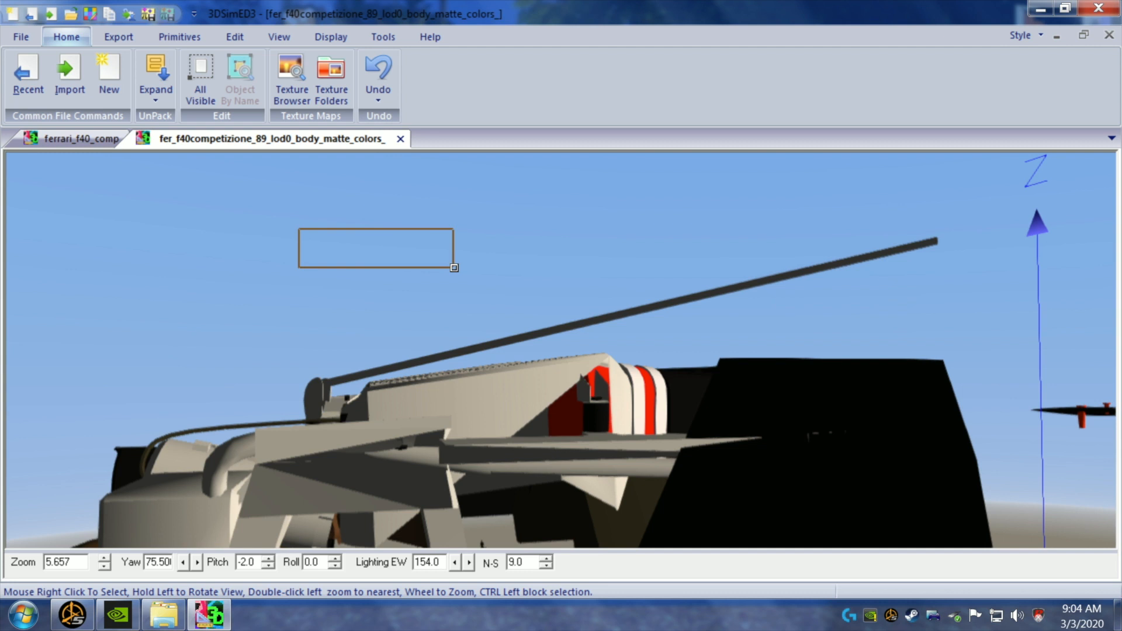
{"action": "left_click_drag", "start_coordinate": [454, 268], "coordinate": [455, 268], "text": "ctrl"}
{"action": "left_click", "coordinate": [427, 241]}
{"action": "left_click_drag", "start_coordinate": [519, 427], "coordinate": [509, 425]}
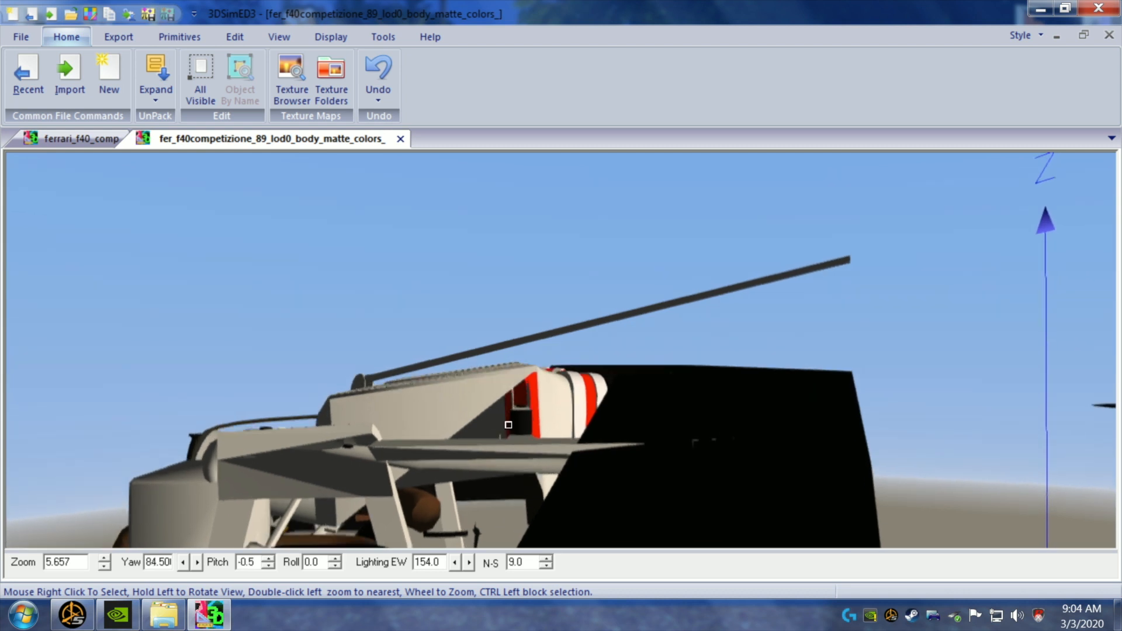
{"action": "right_click", "coordinate": [488, 371]}
{"action": "mouse_move", "coordinate": [556, 381]}
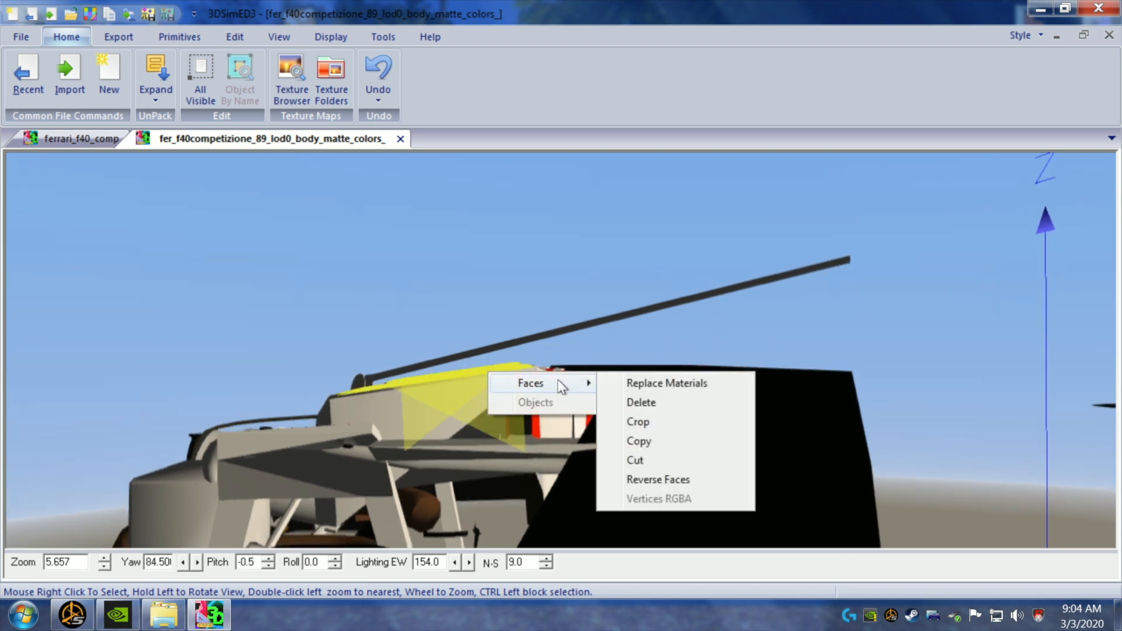
{"action": "left_click", "coordinate": [633, 401]}
- Delete the leftover faces along the top edge of the intercooler housing
{"action": "left_click_drag", "start_coordinate": [585, 380], "coordinate": [545, 381]}
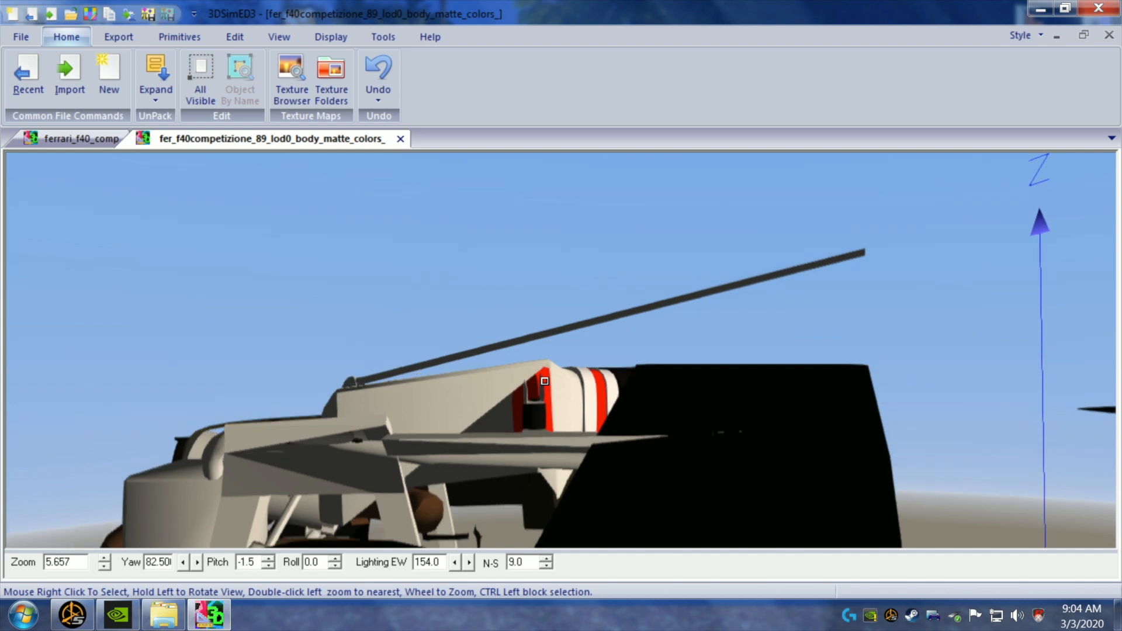
{"action": "right_click", "coordinate": [449, 377]}
{"action": "mouse_move", "coordinate": [491, 388]}
{"action": "left_click", "coordinate": [591, 406]}
- Examine the engine bay from a distance and from overhead for remaining brown pipe fragments
{"action": "left_click_drag", "start_coordinate": [530, 389], "coordinate": [541, 399]}
{"action": "scroll", "coordinate": [541, 401], "scroll_direction": "down", "scroll_amount": 1}
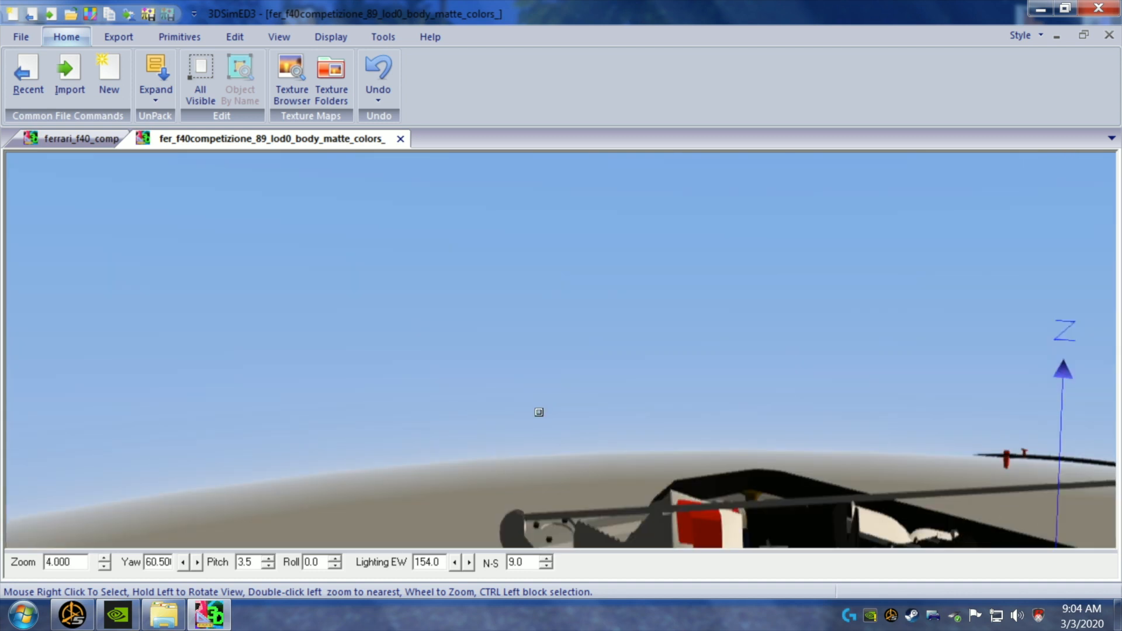
{"action": "key", "text": "Up"}
{"action": "key", "text": "Down"}
{"action": "key", "text": "Down"}
{"action": "key", "text": "Down"}
{"action": "key", "text": "Down"}
{"action": "key", "text": "Down"}
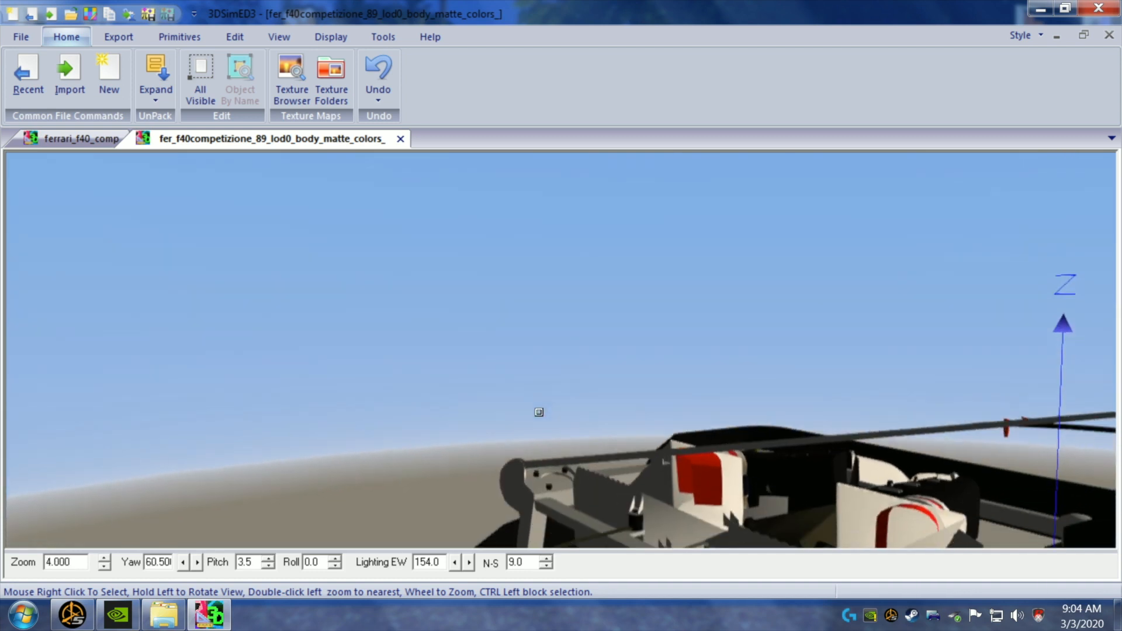
{"action": "key", "text": "Down"}
{"action": "key", "text": "Down"}
{"action": "scroll", "coordinate": [539, 412], "scroll_direction": "down", "scroll_amount": 3}
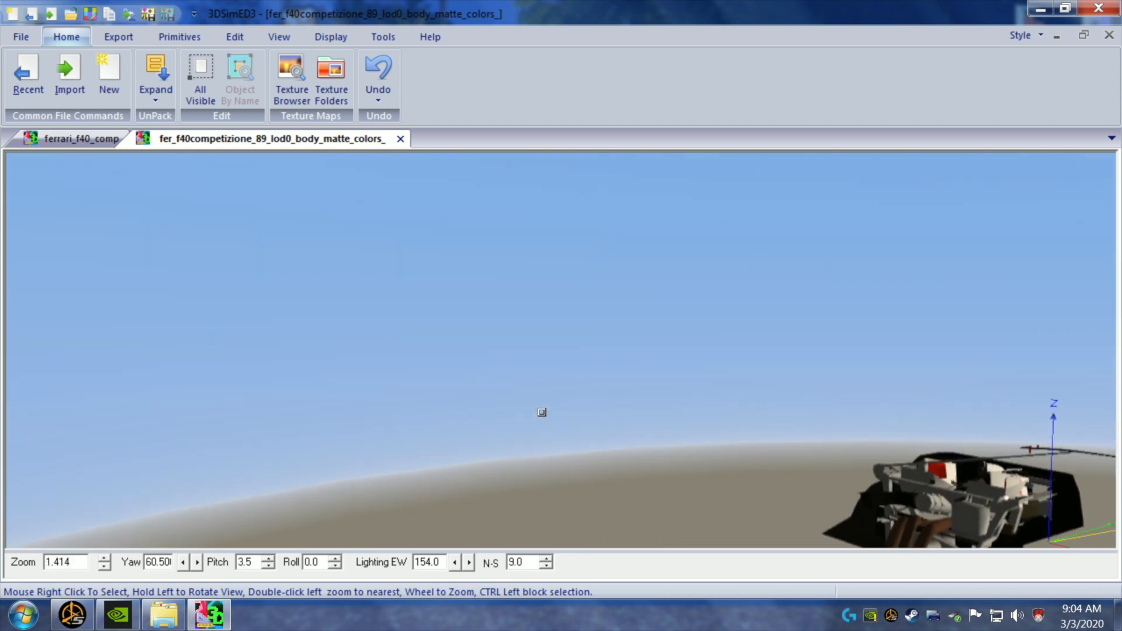
{"action": "key", "text": "Right"}
{"action": "key", "text": "Right"}
{"action": "key", "text": "Right"}
{"action": "key", "text": "Right"}
{"action": "key", "text": "Right"}
{"action": "key", "text": "Right"}
{"action": "key", "text": "Right"}
{"action": "key", "text": "Right"}
{"action": "key", "text": "Right"}
{"action": "key", "text": "Right"}
{"action": "key", "text": "Right"}
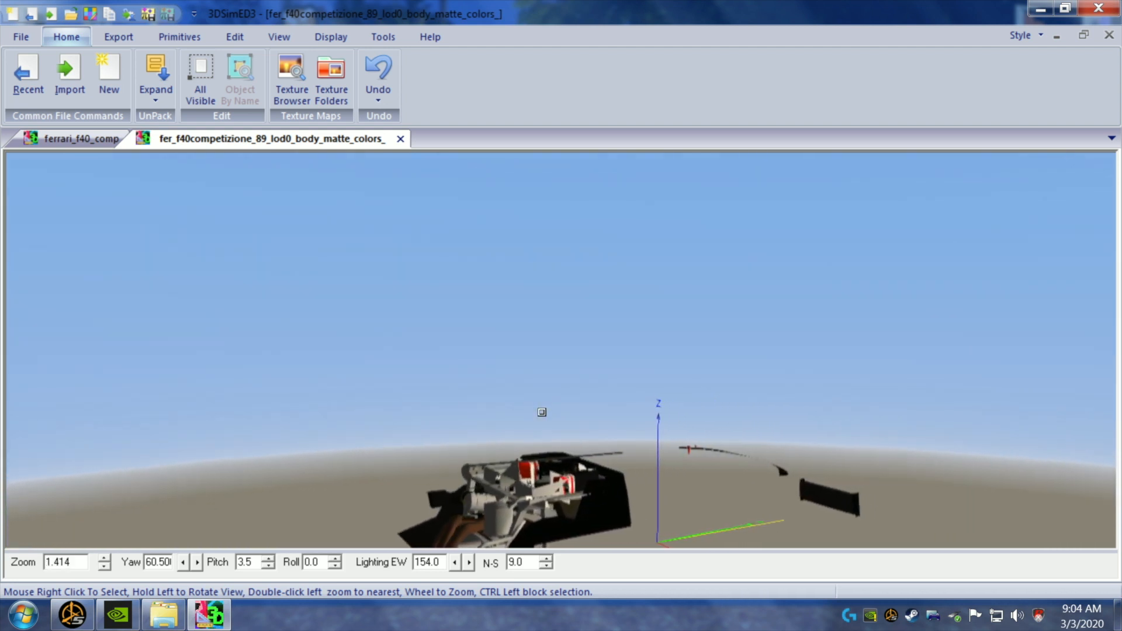
{"action": "left_click_drag", "start_coordinate": [423, 384], "coordinate": [633, 439]}
{"action": "scroll", "coordinate": [639, 438], "scroll_direction": "up", "scroll_amount": 2}
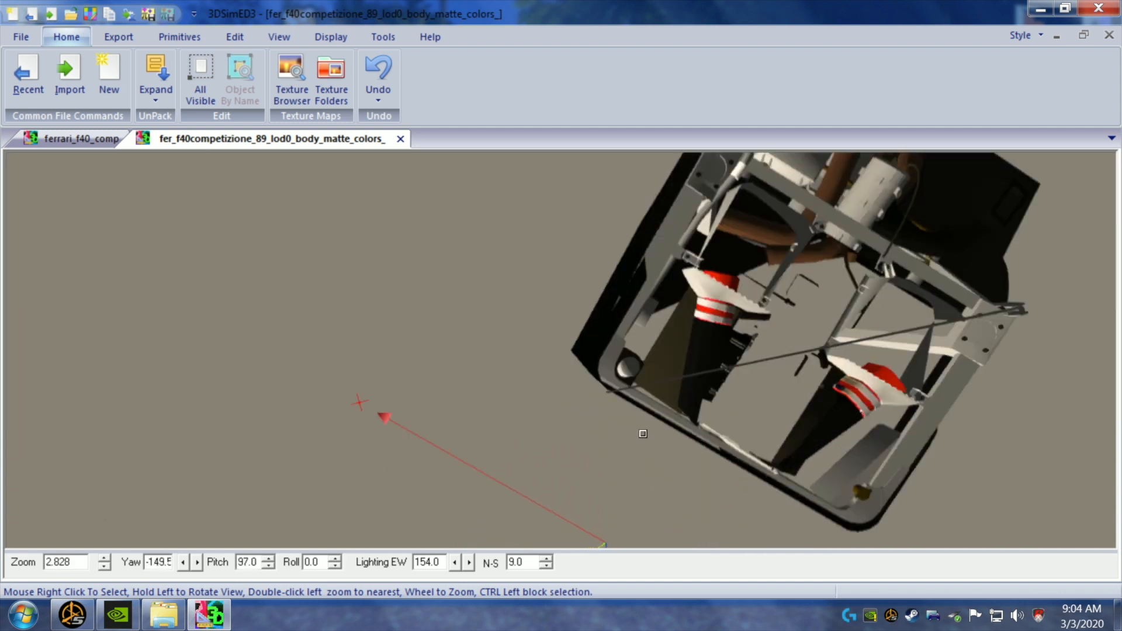
- Delete the small brown fragment between the grey crossbar and the red-banded intercooler, working from overhead
{"action": "left_click_drag", "start_coordinate": [750, 348], "coordinate": [625, 309]}
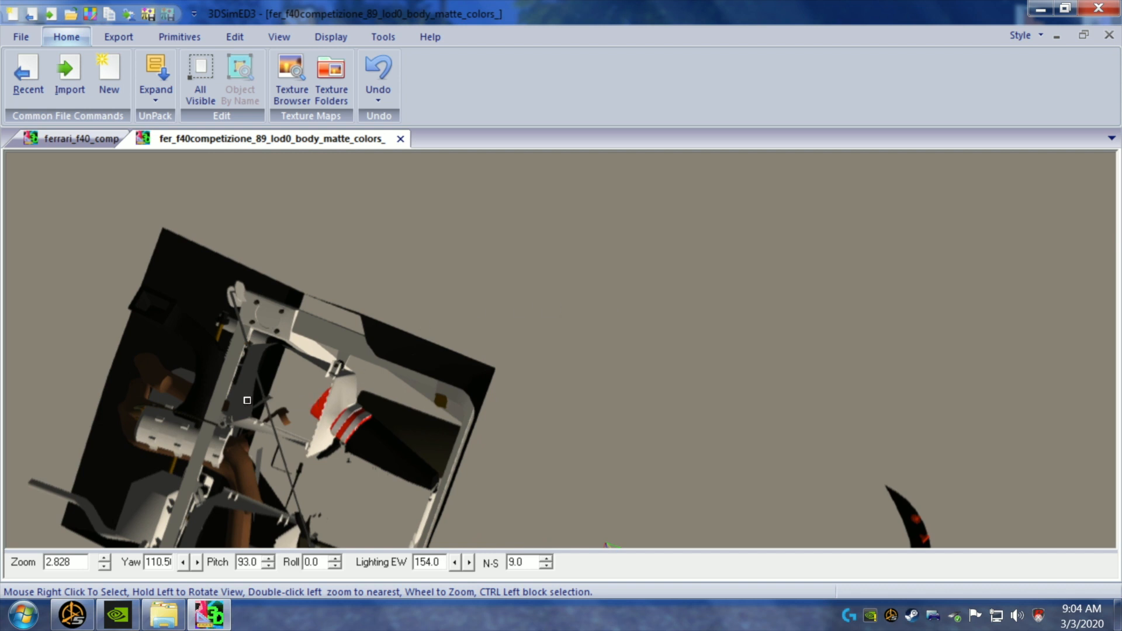
{"action": "right_click", "coordinate": [282, 425]}
{"action": "mouse_move", "coordinate": [326, 439]}
{"action": "left_click", "coordinate": [429, 457]}
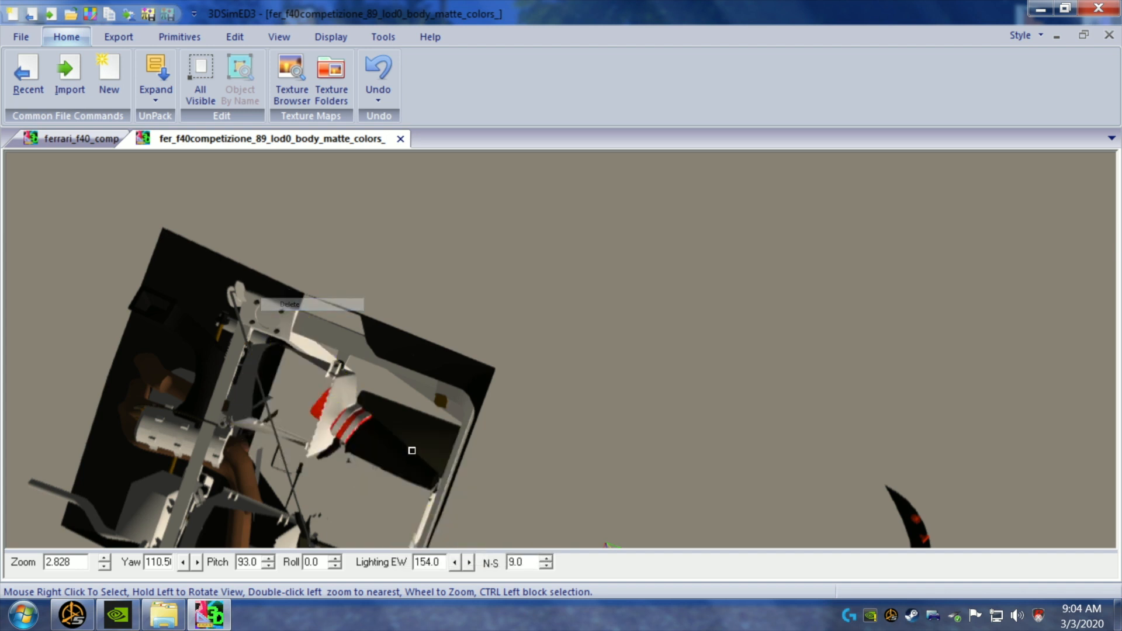
- Examine the area between the grey crossbar and the red-banded intercooler up close for leftover pipe pieces
{"action": "left_click_drag", "start_coordinate": [336, 442], "coordinate": [339, 437]}
{"action": "key", "text": "Up"}
{"action": "key", "text": "Up"}
{"action": "key", "text": "Up"}
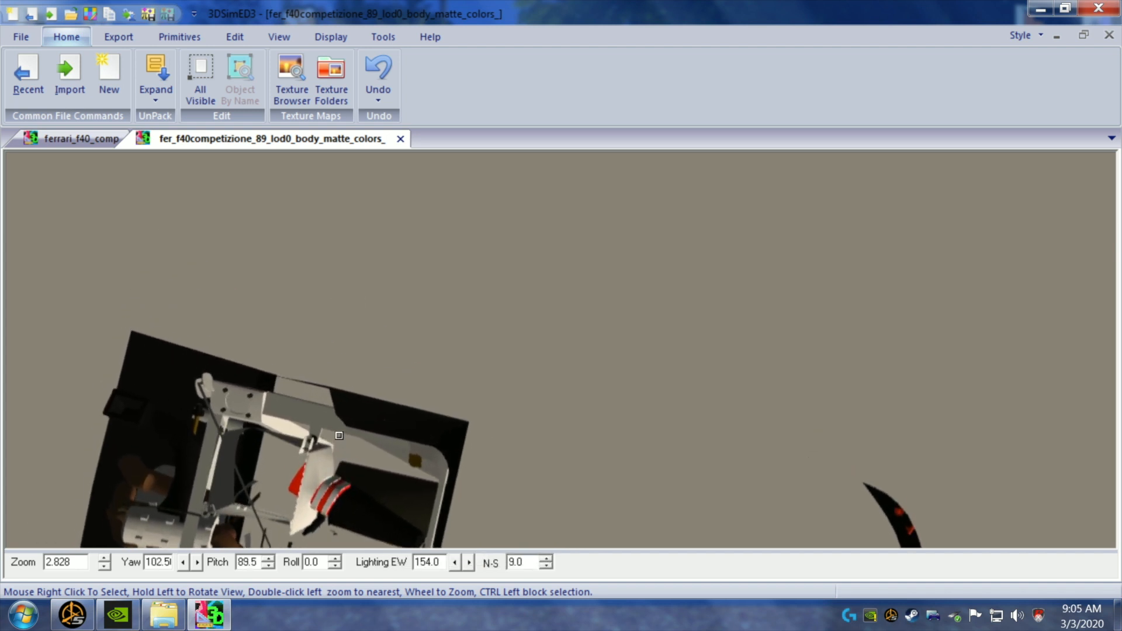
{"action": "key", "text": "Left"}
{"action": "key", "text": "Left"}
{"action": "key", "text": "Left"}
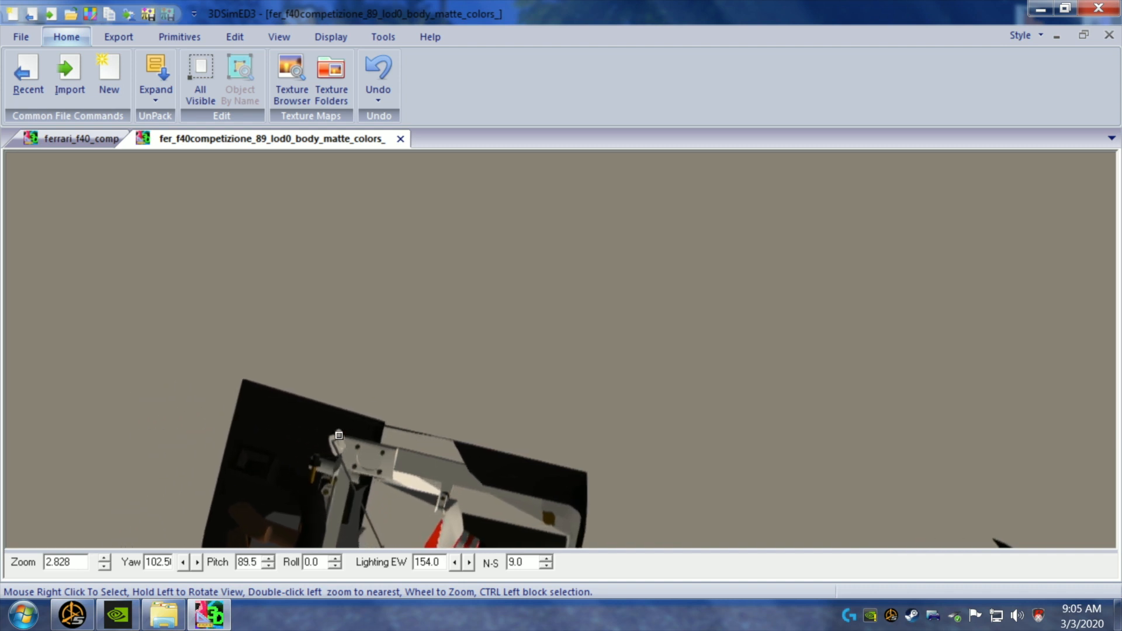
{"action": "scroll", "coordinate": [433, 471], "scroll_direction": "up", "scroll_amount": 3}
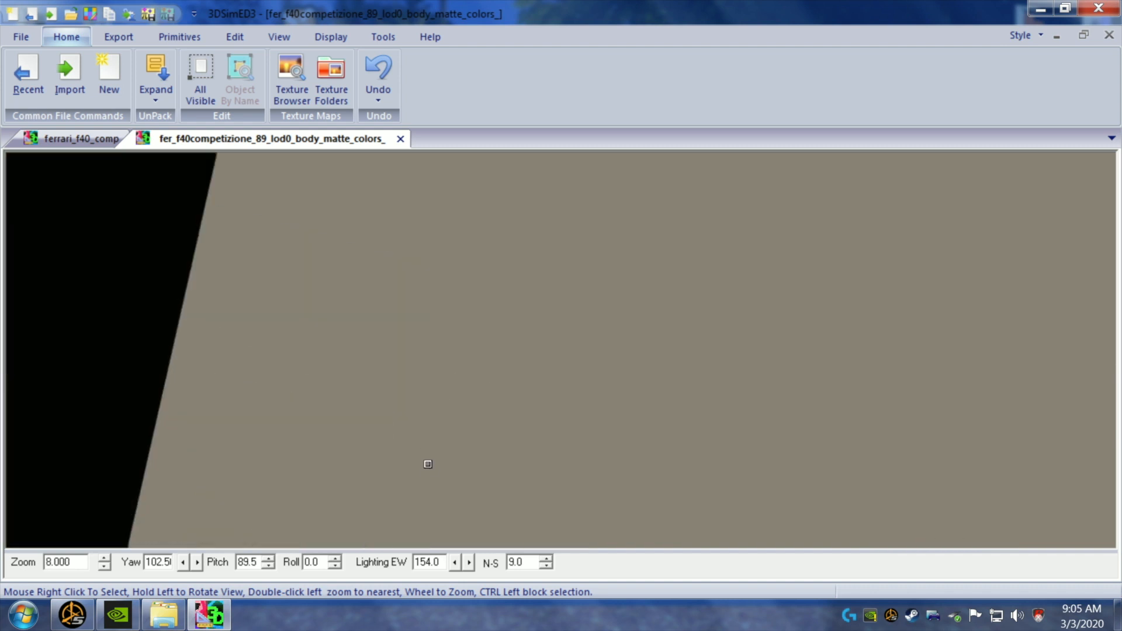
{"action": "key", "text": "Left"}
{"action": "key", "text": "Left"}
{"action": "key", "text": "Left"}
{"action": "key", "text": "Left"}
{"action": "key", "text": "Left"}
{"action": "key", "text": "Left"}
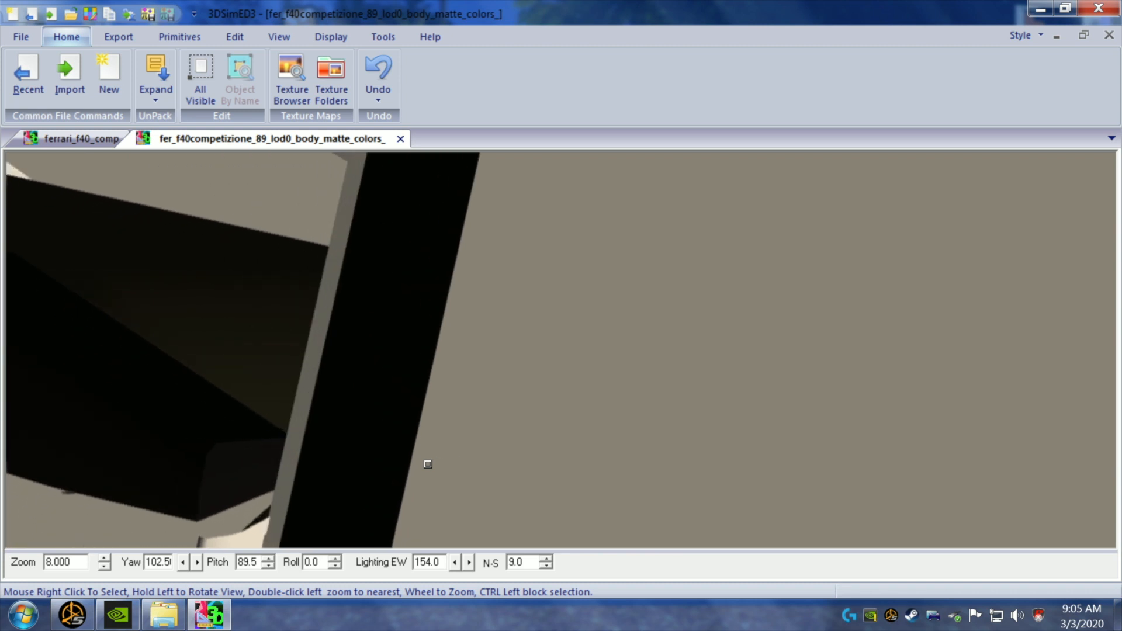
{"action": "key", "text": "Left"}
{"action": "key", "text": "Left"}
{"action": "key", "text": "Left"}
{"action": "key", "text": "Left"}
{"action": "key", "text": "Left"}
{"action": "key", "text": "Left"}
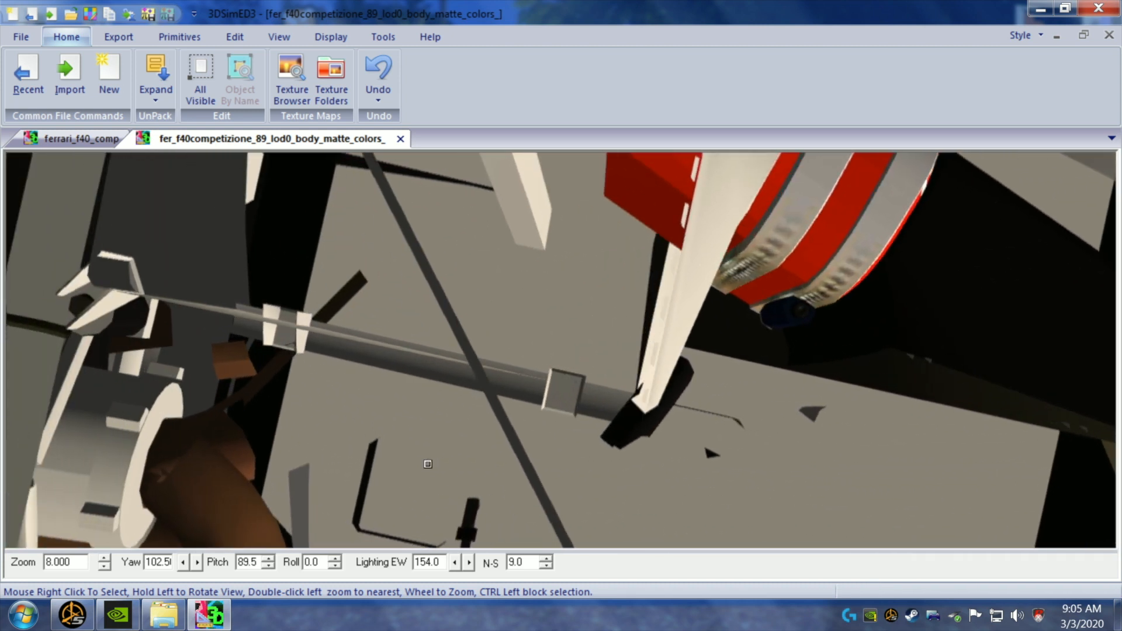
{"action": "left_click_drag", "start_coordinate": [427, 464], "coordinate": [419, 421]}
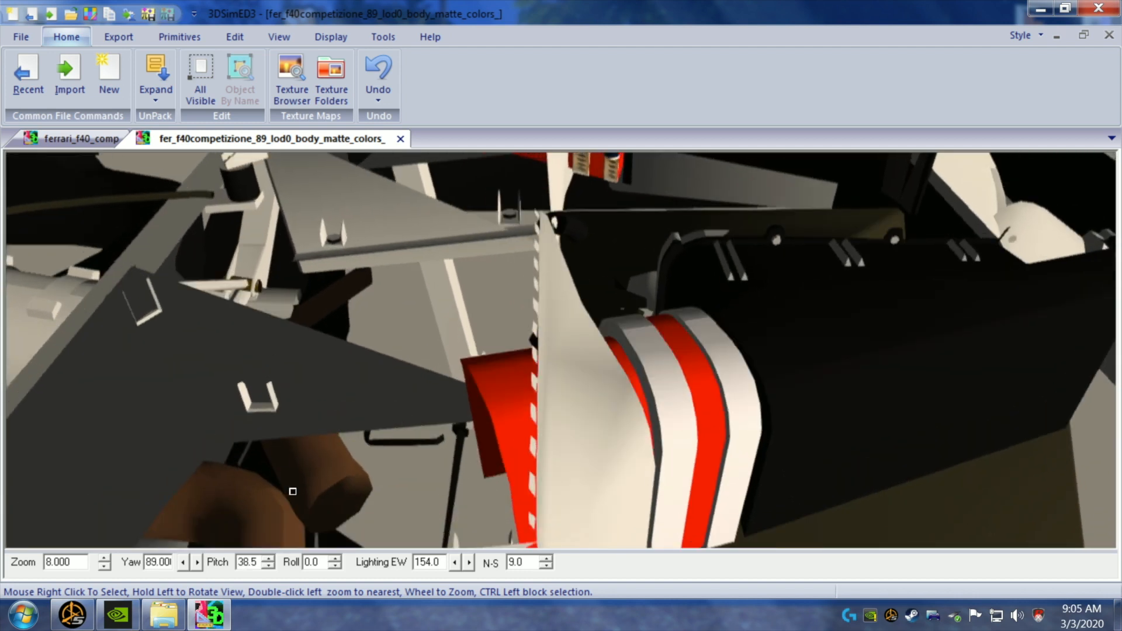
- Delete the end faces of the short brown pipe stub protruding below the dark triangular bracket
{"action": "left_click_drag", "start_coordinate": [395, 474], "coordinate": [315, 506], "text": "ctrl"}
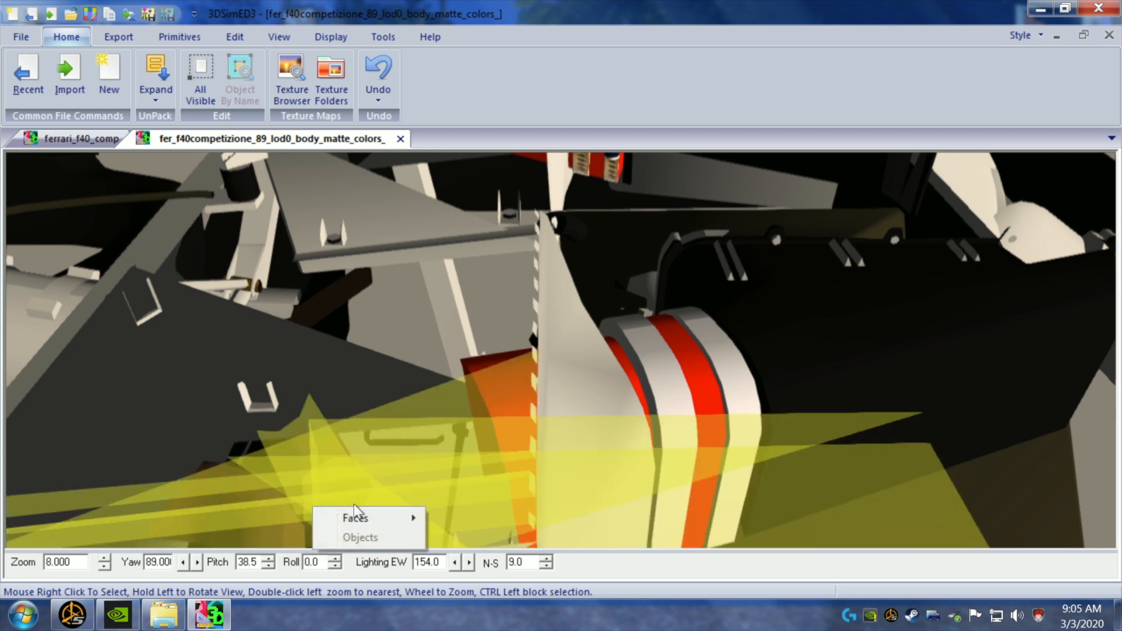
{"action": "mouse_move", "coordinate": [417, 518]}
{"action": "left_click", "coordinate": [483, 422]}
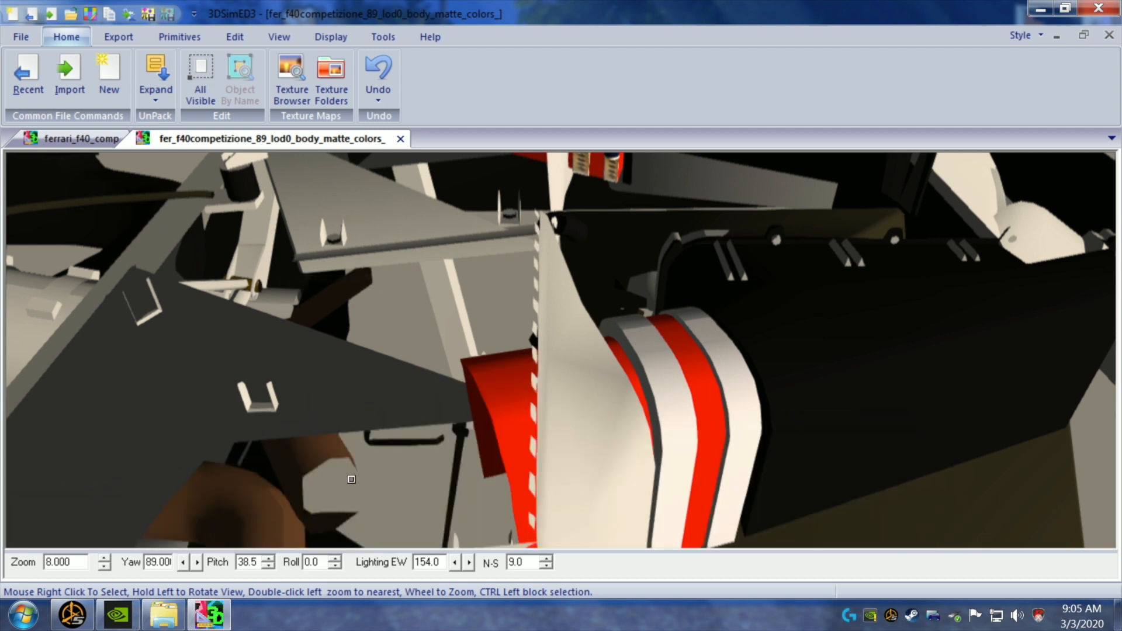
{"action": "left_click_drag", "start_coordinate": [317, 459], "coordinate": [315, 455], "text": "ctrl"}
{"action": "mouse_move", "coordinate": [363, 463]}
{"action": "left_click", "coordinate": [432, 481]}
- Delete three sections of faces along the large brown foreground pipe beneath the bracket and grey strut
{"action": "mouse_move", "coordinate": [363, 483]}
{"action": "left_mouse_down"}
{"action": "mouse_move", "coordinate": [366, 468]}
{"action": "mouse_move", "coordinate": [380, 468]}
{"action": "left_mouse_up"}
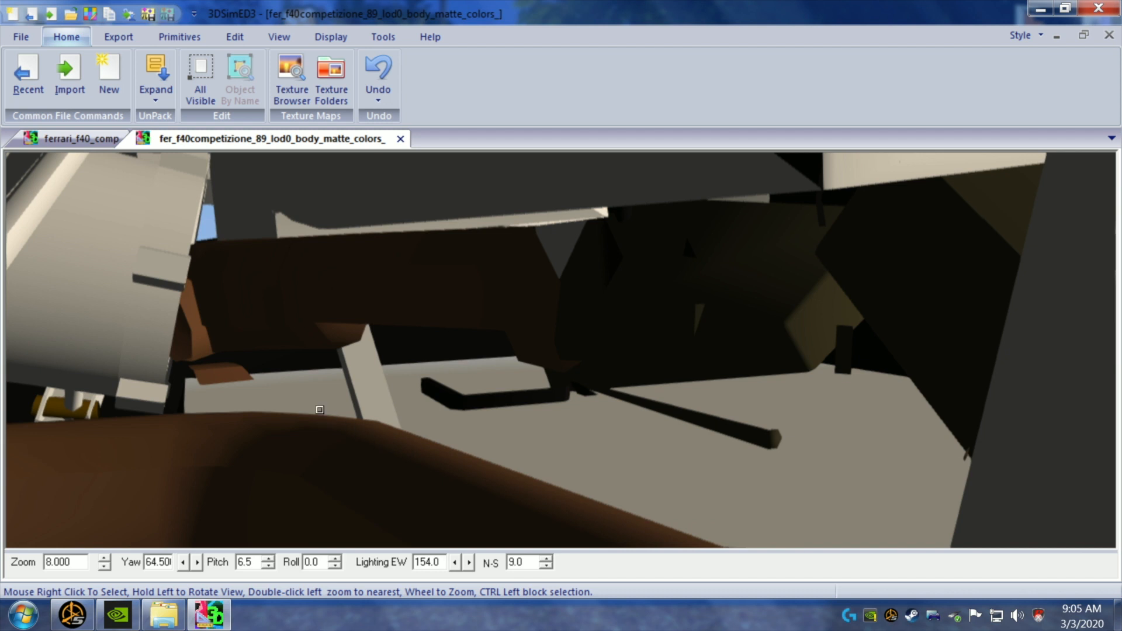
{"action": "left_click_drag", "start_coordinate": [230, 405], "coordinate": [297, 485], "text": "ctrl"}
{"action": "mouse_move", "coordinate": [402, 498]}
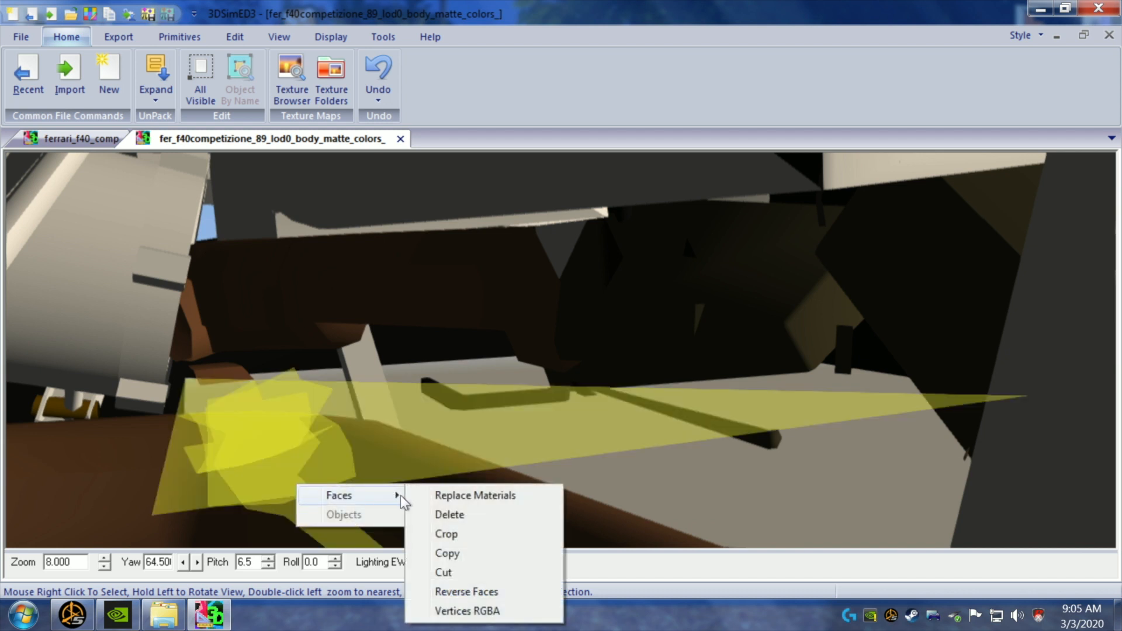
{"action": "left_click", "coordinate": [440, 515]}
{"action": "left_click_drag", "start_coordinate": [305, 422], "coordinate": [351, 497], "text": "ctrl"}
{"action": "mouse_move", "coordinate": [452, 499]}
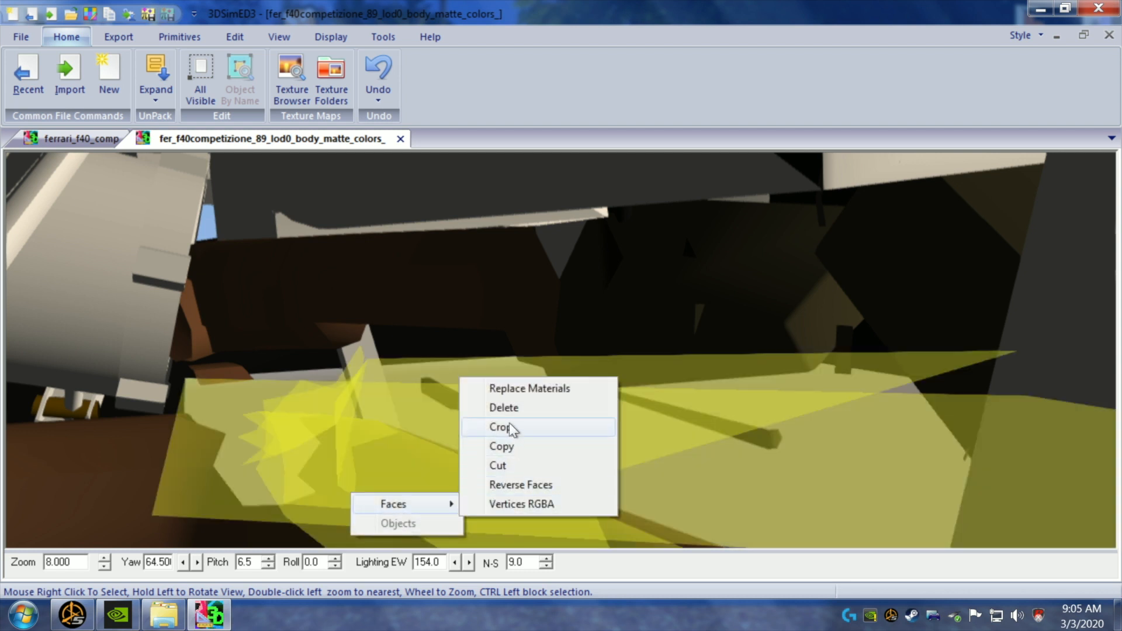
{"action": "left_click", "coordinate": [504, 407]}
{"action": "left_click_drag", "start_coordinate": [460, 457], "coordinate": [557, 535], "text": "ctrl"}
{"action": "mouse_move", "coordinate": [657, 546]}
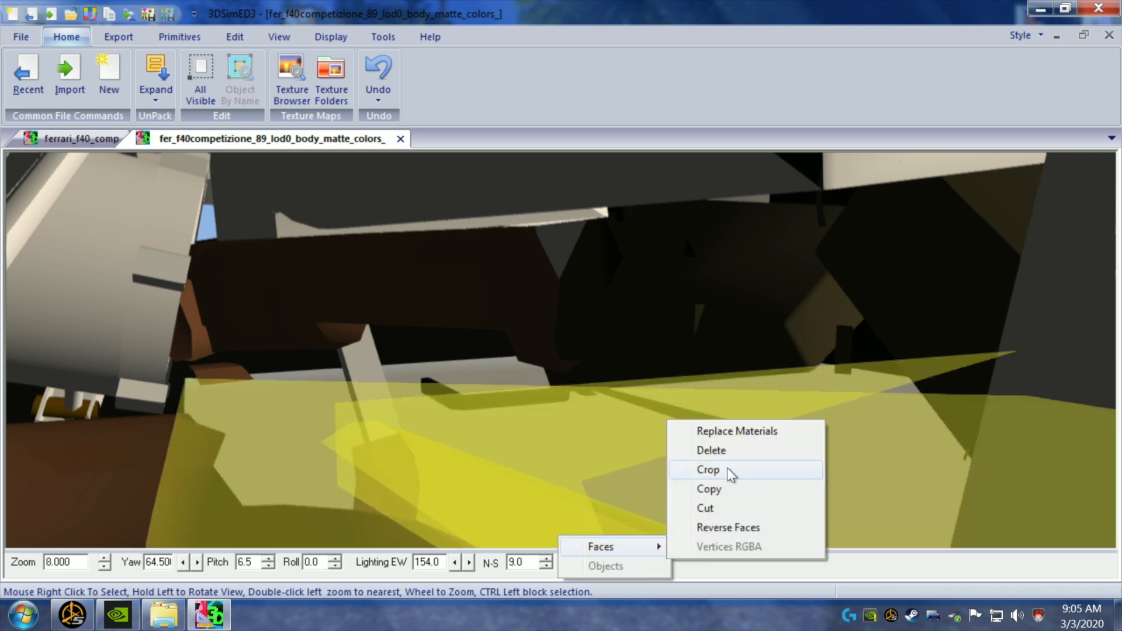
{"action": "left_click", "coordinate": [727, 450]}
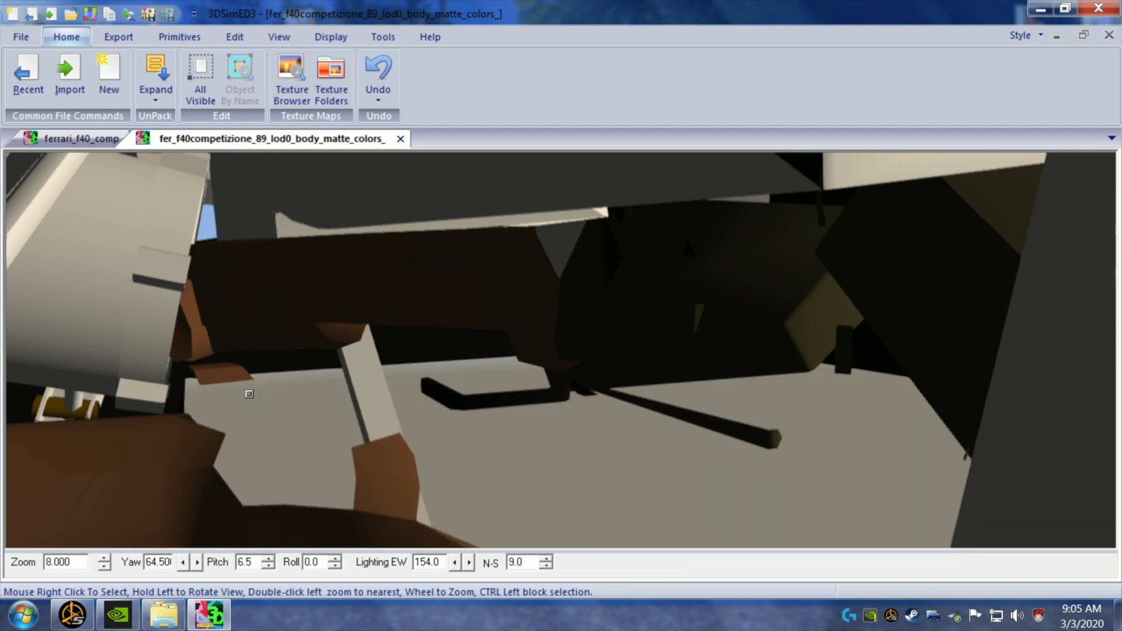
- Delete the small brown fragment beside the lower end of the ribbed grey cylinder
{"action": "right_click", "coordinate": [212, 381]}
{"action": "mouse_move", "coordinate": [304, 390]}
{"action": "left_click", "coordinate": [342, 409]}
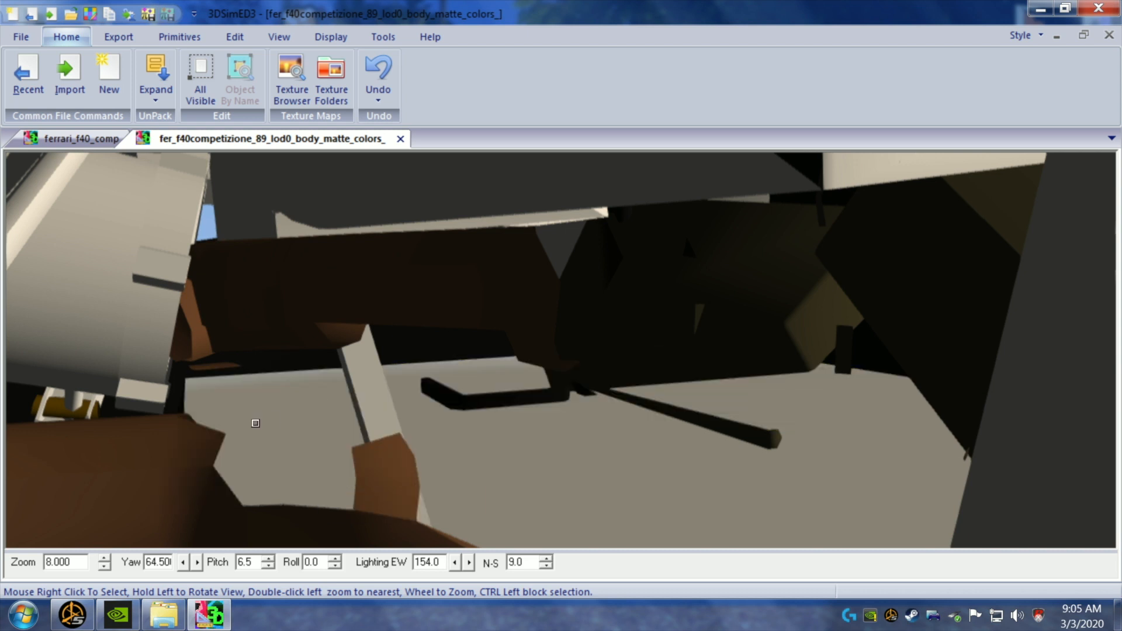
- Delete the brown exhaust pipe section behind the grey canister and the thin sliver above it
{"action": "scroll", "coordinate": [269, 440], "scroll_direction": "down", "scroll_amount": 1}
{"action": "left_click_drag", "start_coordinate": [385, 467], "coordinate": [365, 447]}
{"action": "right_click_drag", "start_coordinate": [352, 413], "coordinate": [436, 463]}
{"action": "mouse_move", "coordinate": [535, 474]}
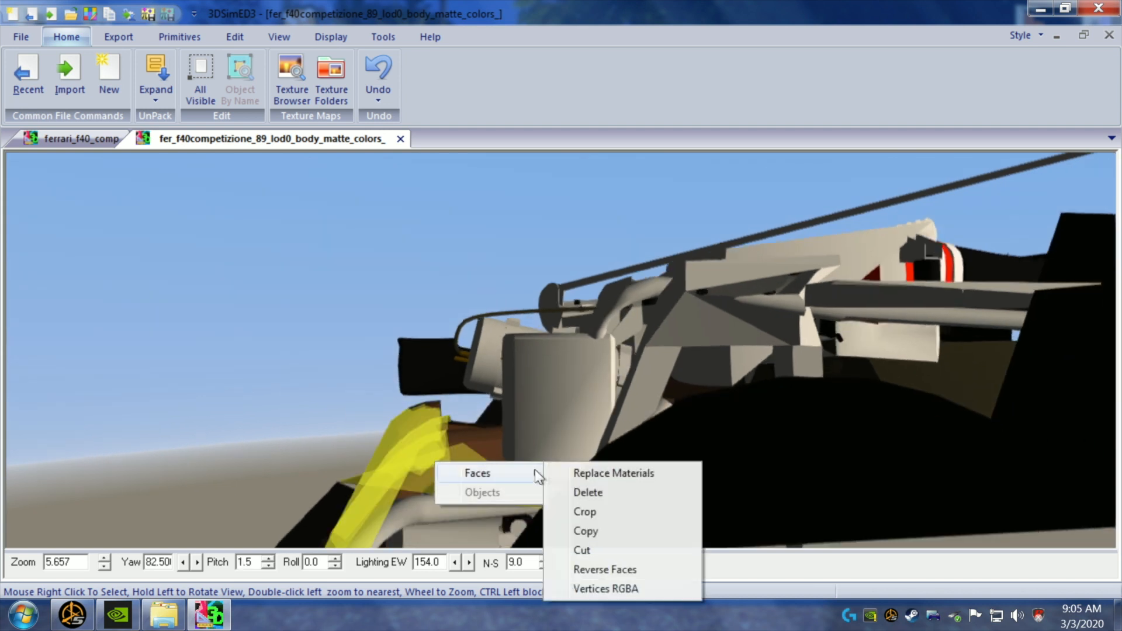
{"action": "left_click", "coordinate": [579, 493]}
{"action": "right_click_drag", "start_coordinate": [404, 404], "coordinate": [450, 413]}
{"action": "mouse_move", "coordinate": [475, 423]}
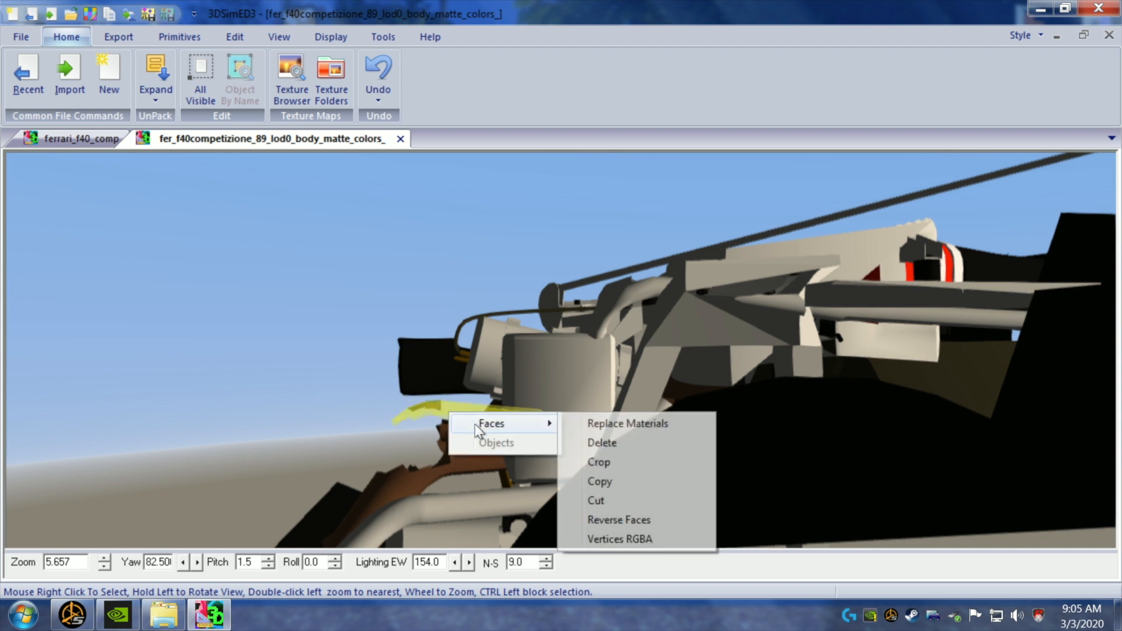
{"action": "left_click", "coordinate": [611, 444]}
- Delete further leftover brown exhaust faces below the grey canister at the rear of the engine
{"action": "left_click_drag", "start_coordinate": [453, 409], "coordinate": [452, 413]}
{"action": "right_click_drag", "start_coordinate": [433, 407], "coordinate": [473, 459]}
{"action": "mouse_move", "coordinate": [517, 418]}
{"action": "left_click", "coordinate": [599, 434]}
{"action": "mouse_move", "coordinate": [524, 466]}
{"action": "left_click", "coordinate": [612, 487]}
- Delete two sections of the brown exhaust pipe below the bent grey tube at the rear
{"action": "left_click_drag", "start_coordinate": [503, 468], "coordinate": [497, 444]}
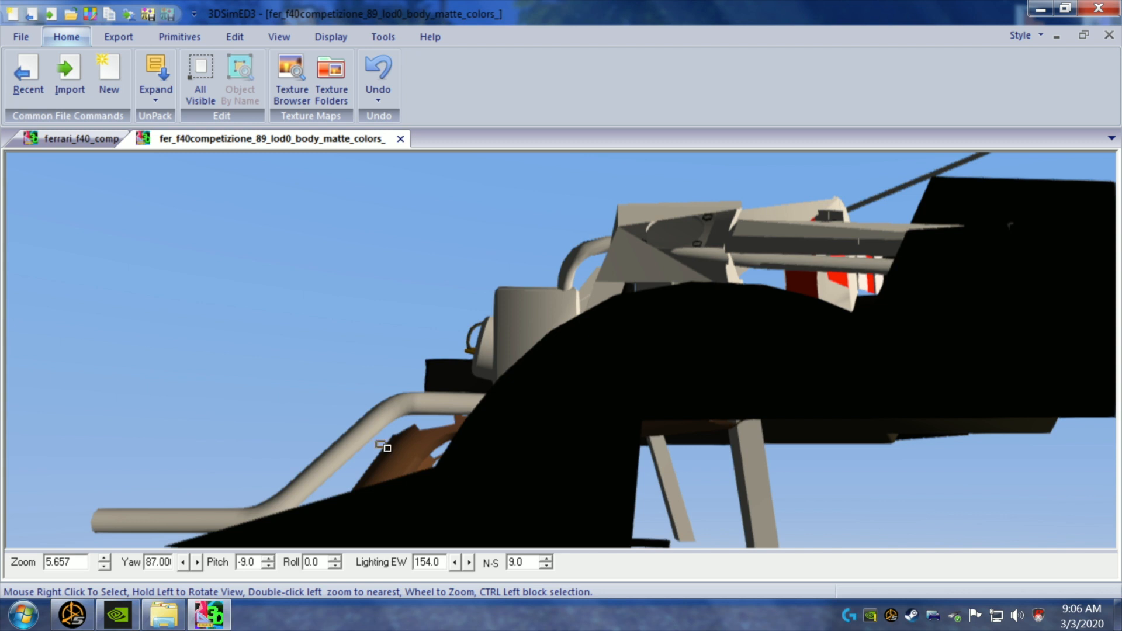
{"action": "right_click", "coordinate": [426, 469]}
{"action": "mouse_move", "coordinate": [514, 478]}
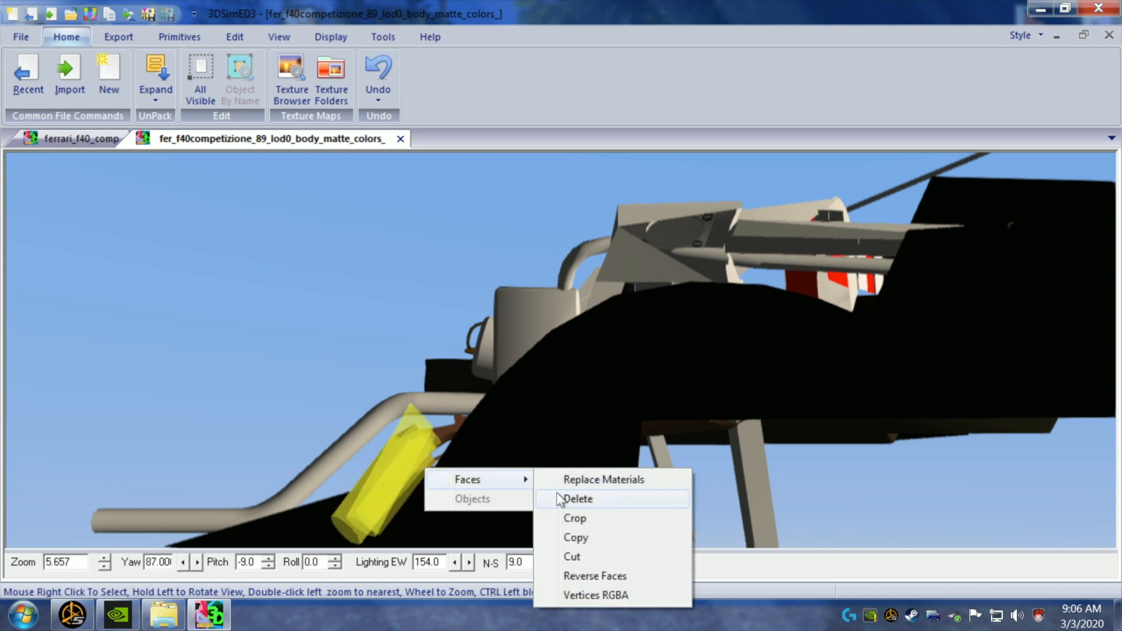
{"action": "left_click", "coordinate": [576, 499]}
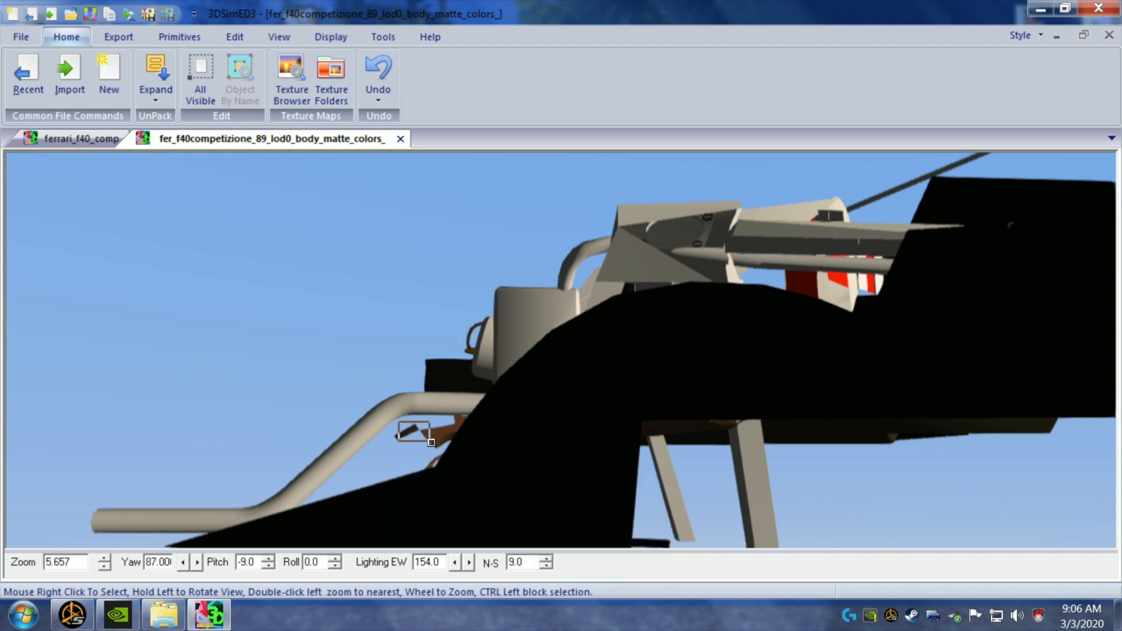
{"action": "right_click", "coordinate": [439, 449]}
{"action": "mouse_move", "coordinate": [526, 459]}
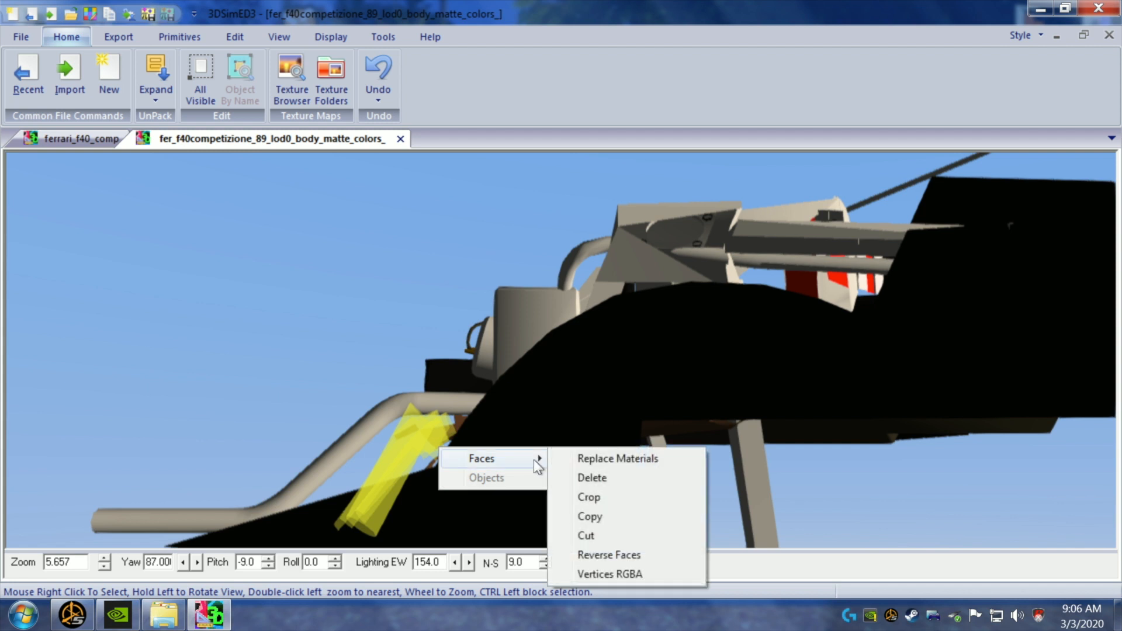
{"action": "left_click", "coordinate": [576, 475]}
- Delete the bent grey tube at the rear in three selections: slanted middle, straight lower end and upper bend
{"action": "left_click_drag", "start_coordinate": [231, 400], "coordinate": [392, 465], "text": "ctrl"}
{"action": "right_click", "coordinate": [393, 465]}
{"action": "mouse_move", "coordinate": [436, 476]}
{"action": "left_click", "coordinate": [540, 498]}
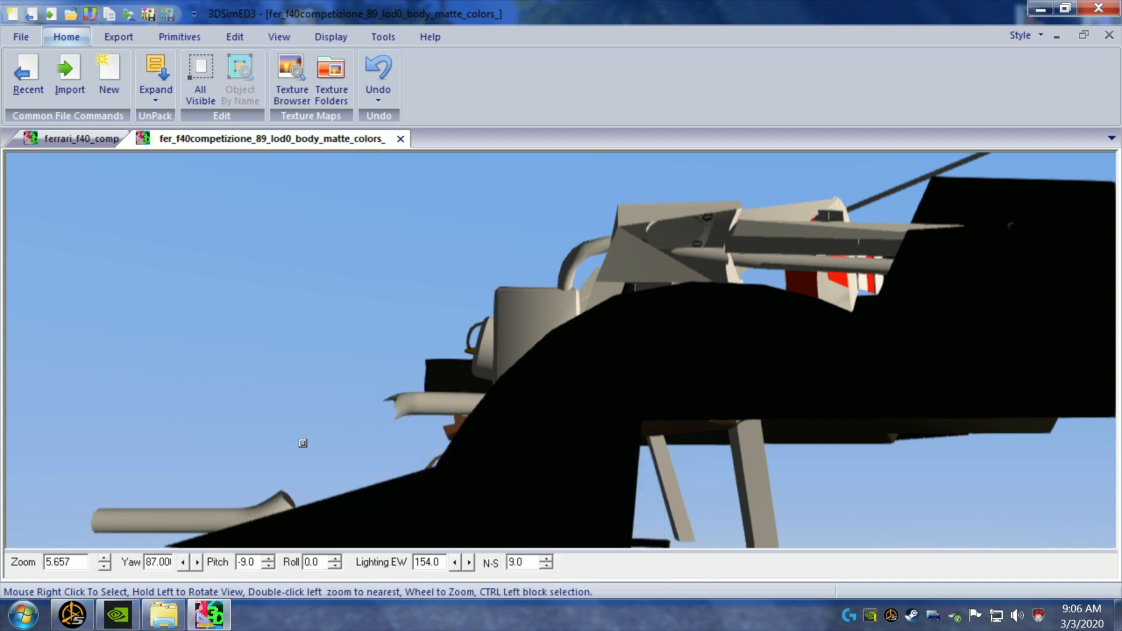
{"action": "left_click_drag", "start_coordinate": [87, 459], "coordinate": [179, 542], "text": "ctrl"}
{"action": "right_click", "coordinate": [179, 542]}
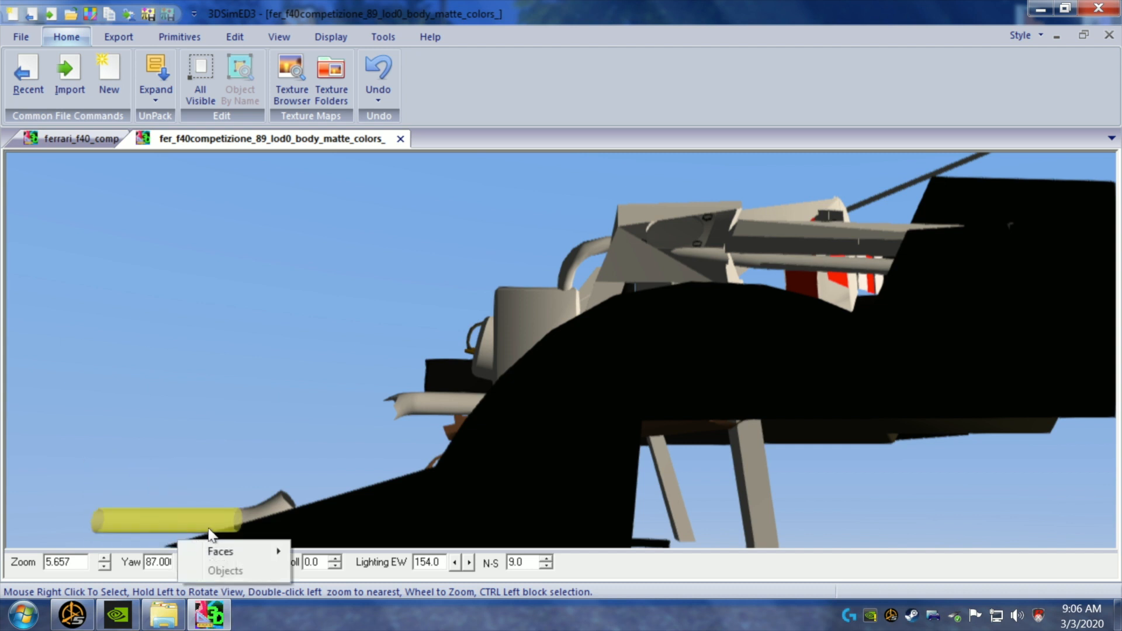
{"action": "mouse_move", "coordinate": [267, 545]}
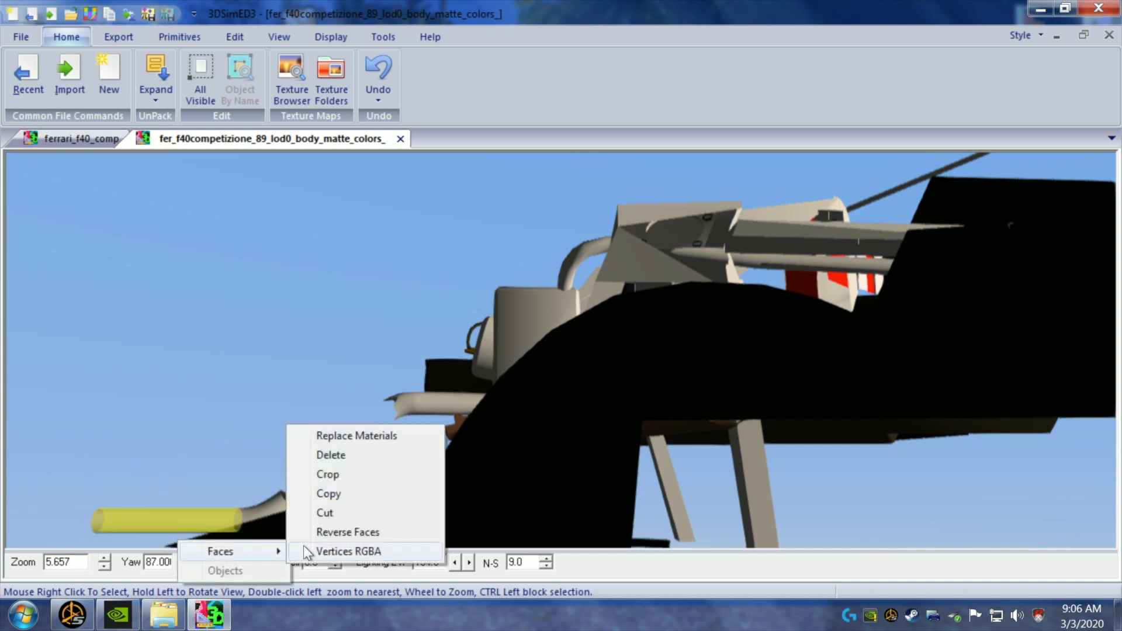
{"action": "left_click", "coordinate": [343, 457]}
{"action": "left_click_drag", "start_coordinate": [363, 383], "coordinate": [419, 421], "text": "ctrl"}
{"action": "right_click", "coordinate": [419, 421]}
{"action": "mouse_move", "coordinate": [520, 433]}
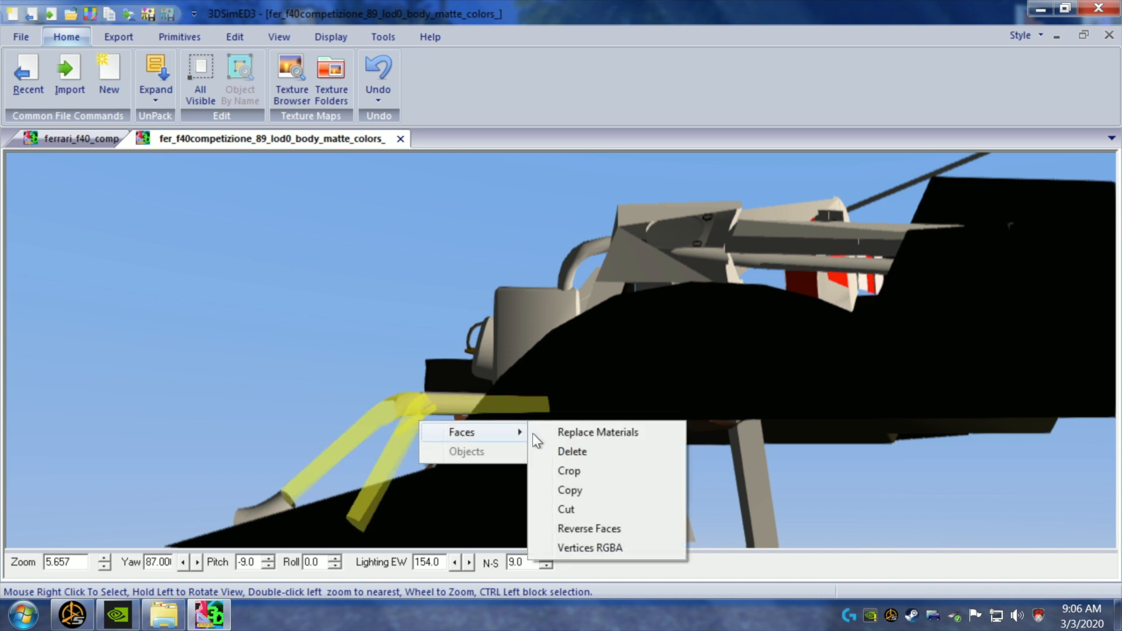
{"action": "left_click", "coordinate": [566, 451]}
- Delete the slanted brown exhaust piece at the end of the grey crossbar below the large grey canister
{"action": "left_click_drag", "start_coordinate": [363, 431], "coordinate": [370, 442]}
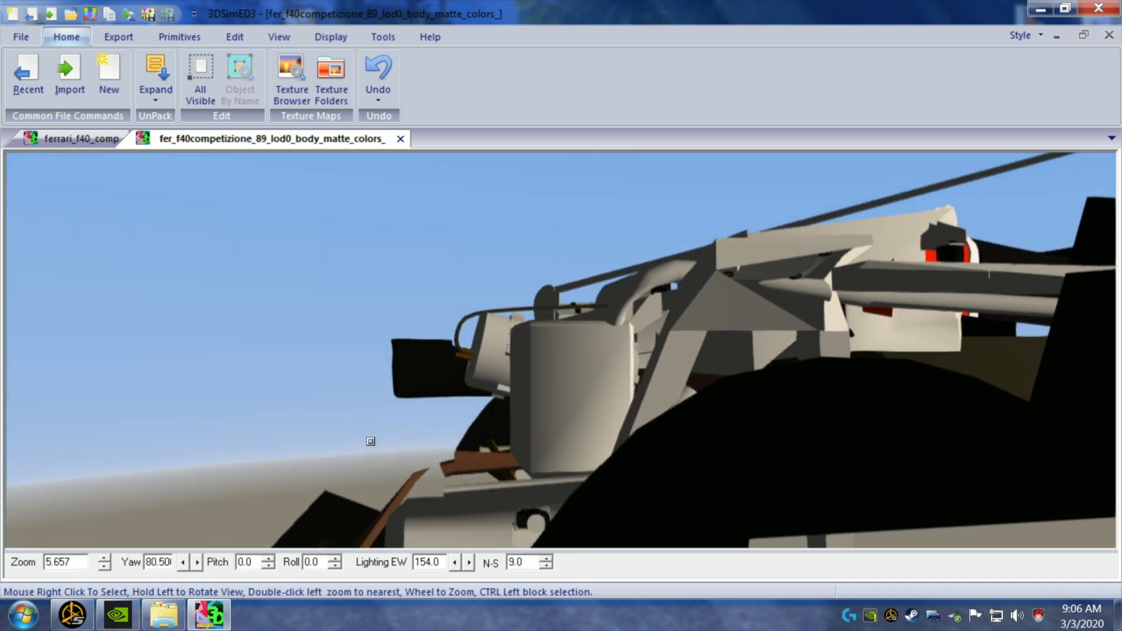
{"action": "right_click", "coordinate": [429, 494]}
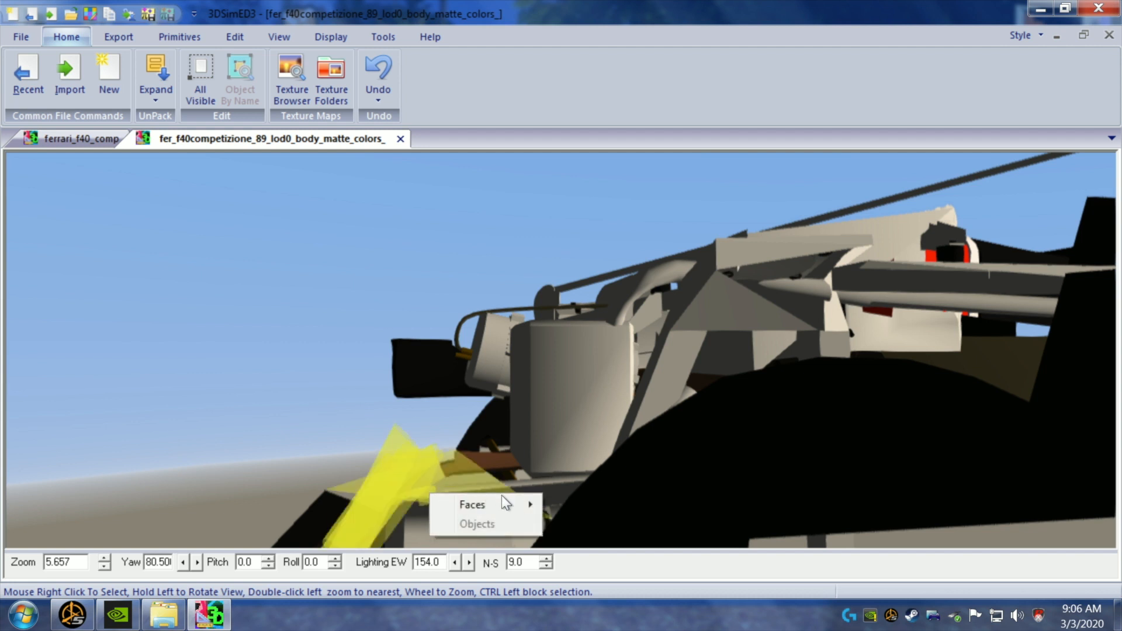
{"action": "mouse_move", "coordinate": [501, 501]}
{"action": "left_click", "coordinate": [585, 408]}
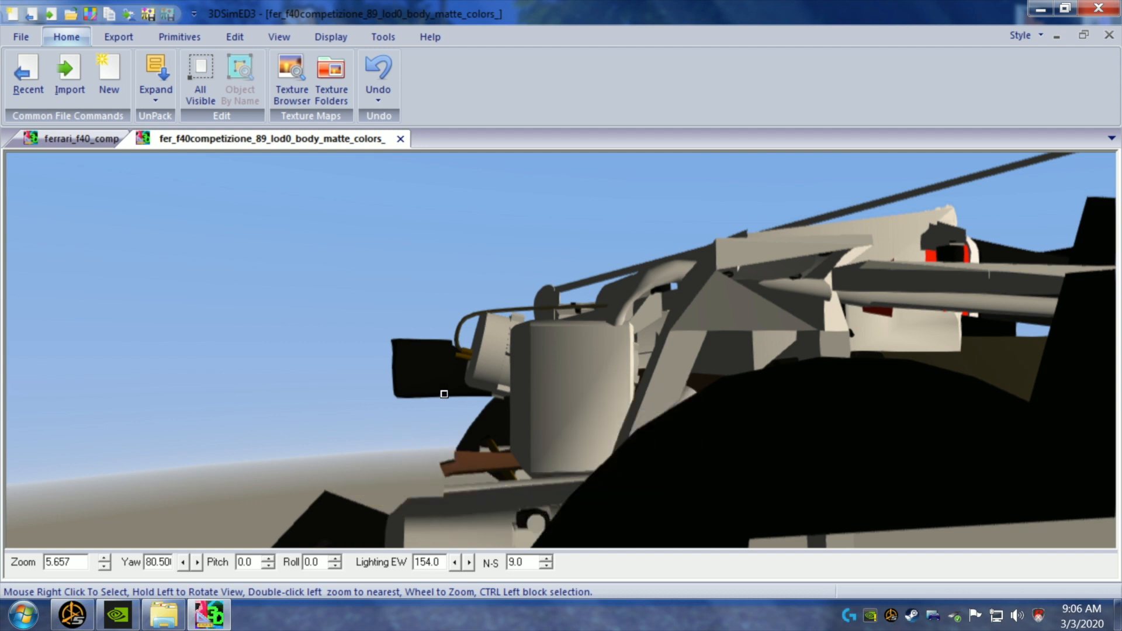
- Delete the faces of the brown exhaust outlet under the tip of the pointed black floor panel
{"action": "scroll", "coordinate": [440, 410], "scroll_direction": "down", "scroll_amount": 1}
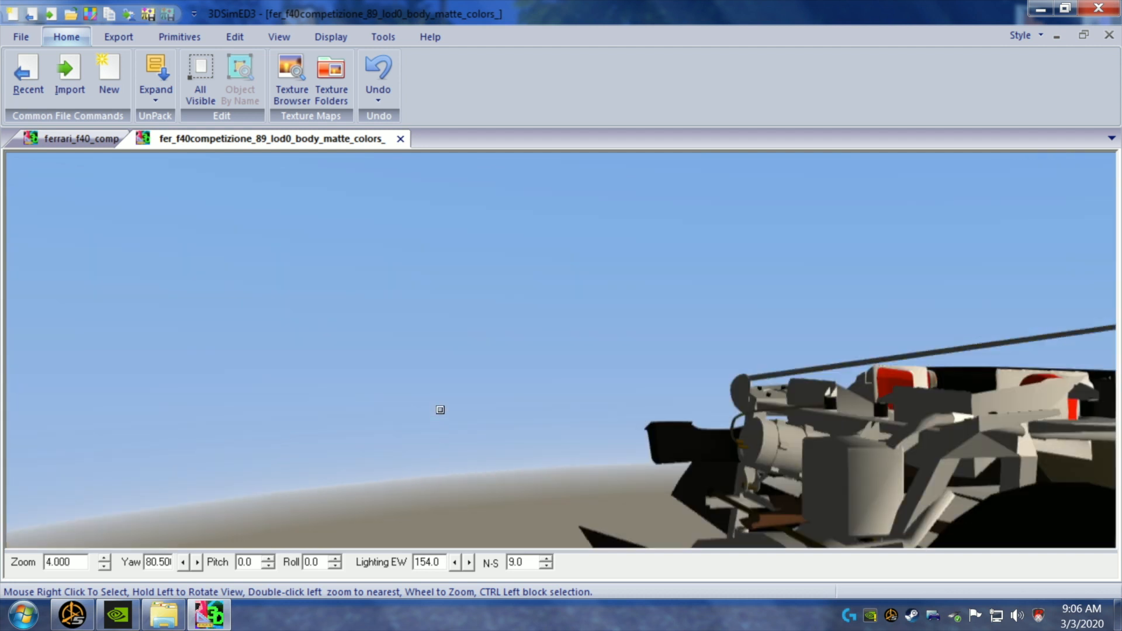
{"action": "key", "text": "Down"}
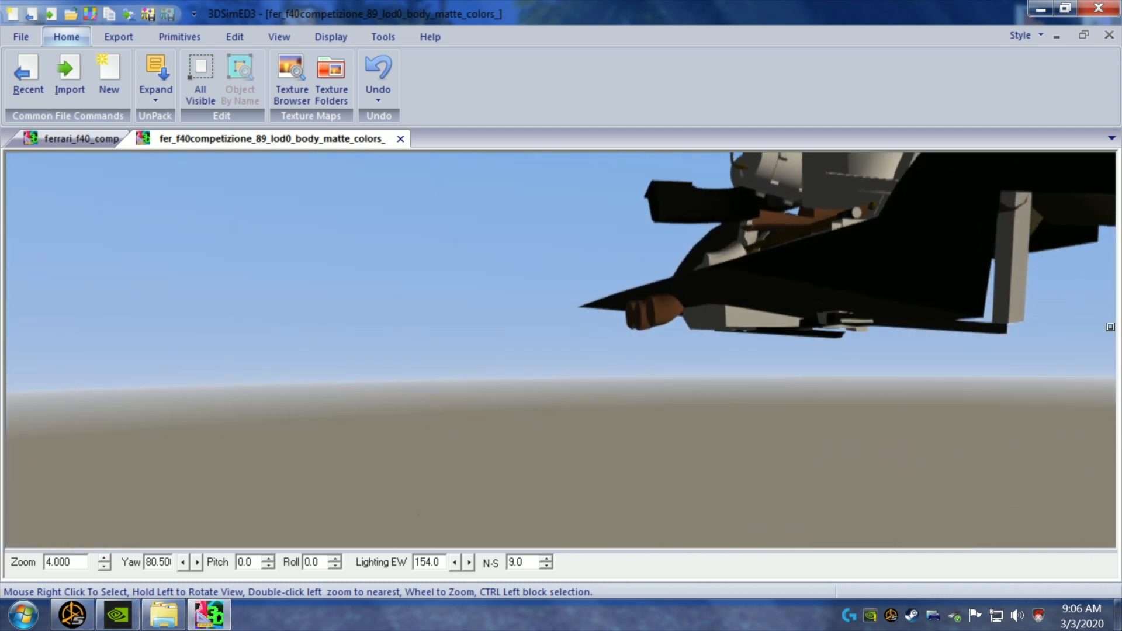
{"action": "left_click_drag", "start_coordinate": [830, 409], "coordinate": [828, 416]}
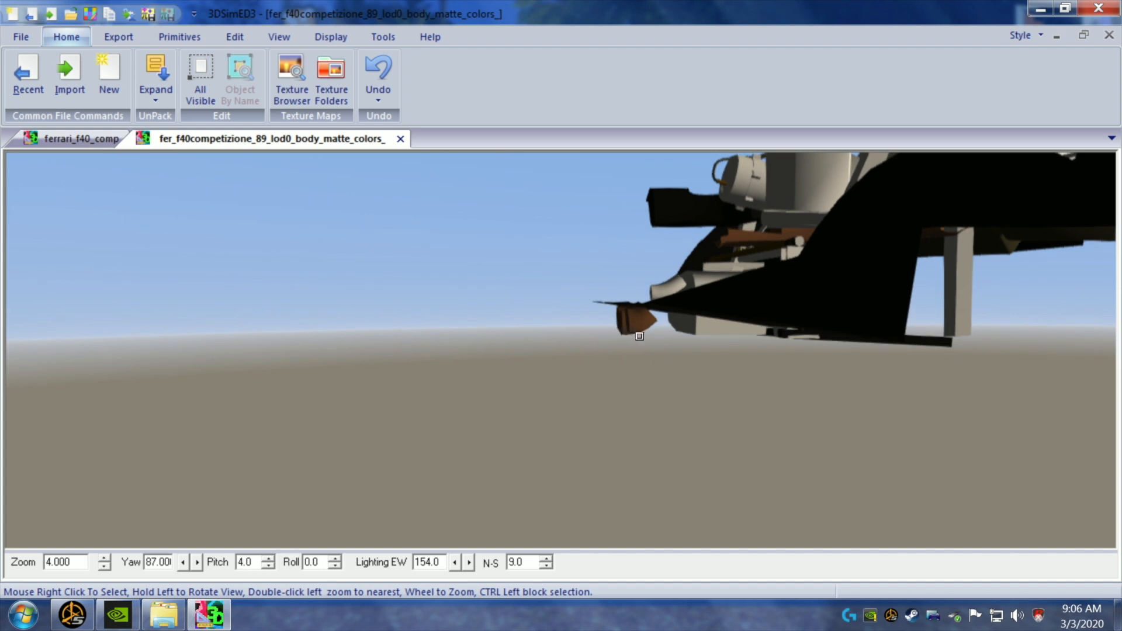
{"action": "right_click", "coordinate": [609, 317]}
{"action": "mouse_move", "coordinate": [704, 328]}
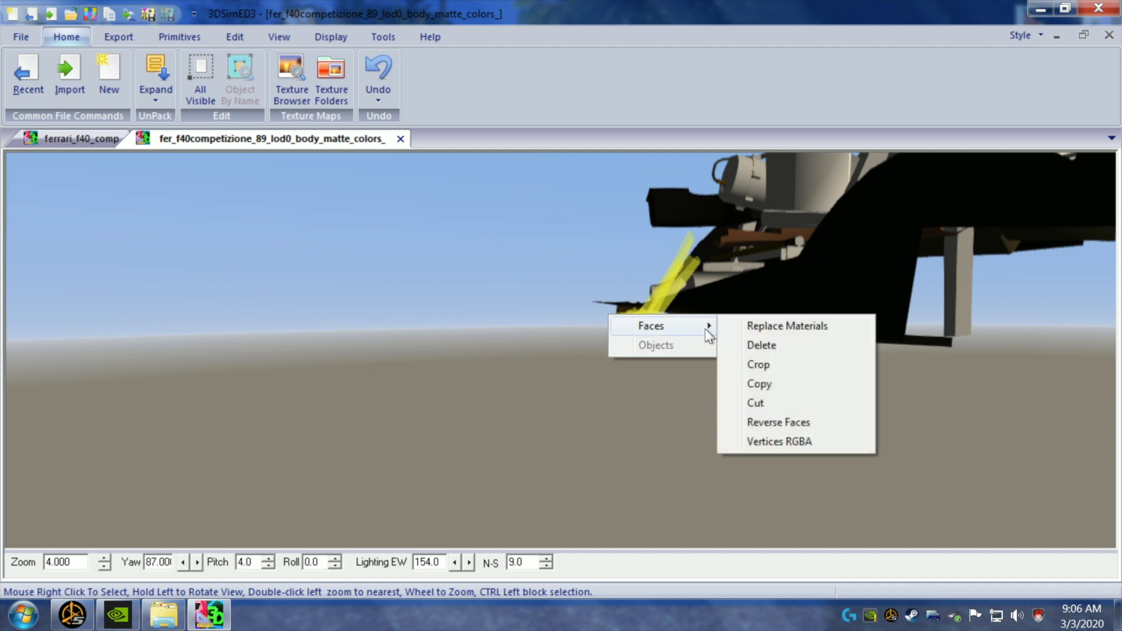
{"action": "left_click", "coordinate": [765, 348]}
- Delete the remaining exhaust faces just above the tip of the black floor panel in three block selections
{"action": "left_click_drag", "start_coordinate": [700, 353], "coordinate": [674, 338]}
{"action": "left_click_drag", "start_coordinate": [633, 261], "coordinate": [650, 288], "text": "ctrl"}
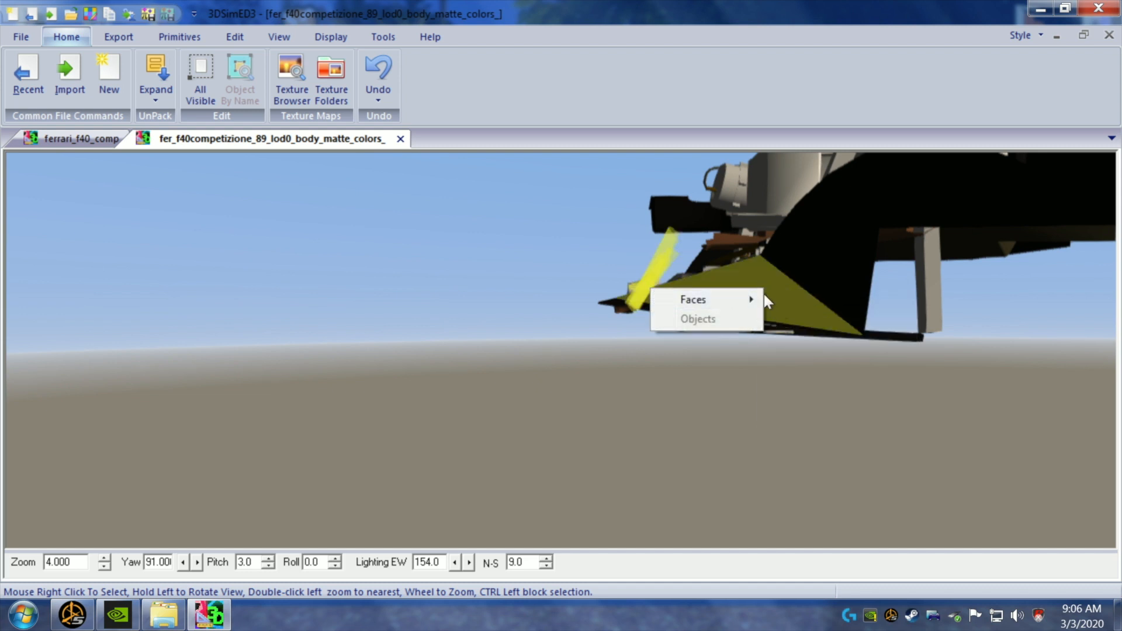
{"action": "mouse_move", "coordinate": [764, 299]}
{"action": "left_click", "coordinate": [804, 318]}
{"action": "left_click_drag", "start_coordinate": [625, 266], "coordinate": [663, 296], "text": "ctrl"}
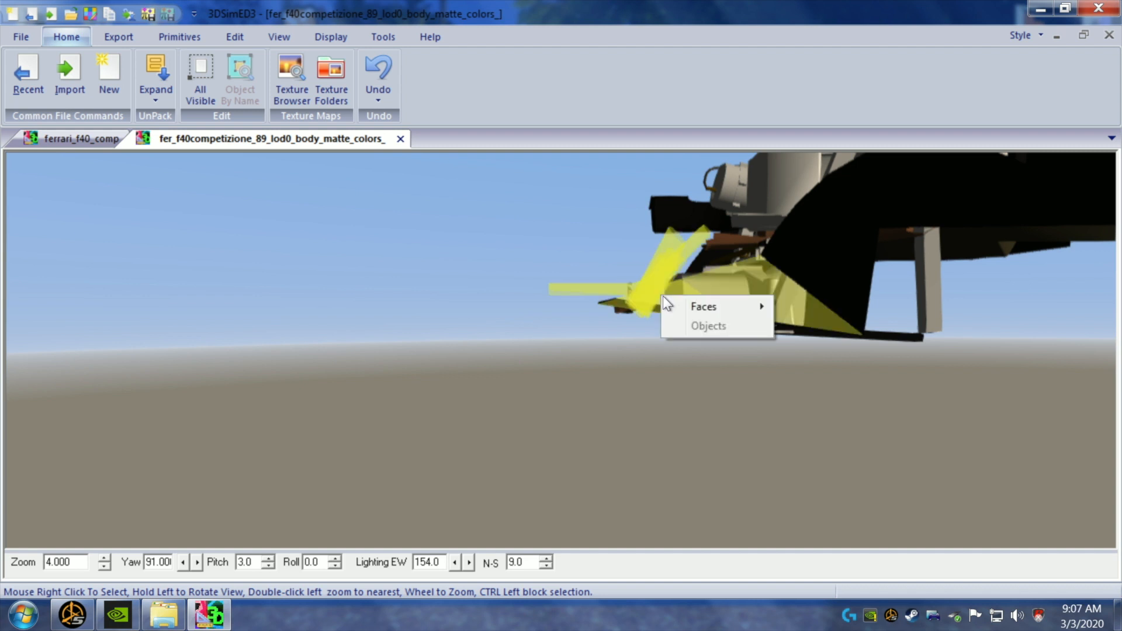
{"action": "mouse_move", "coordinate": [760, 307]}
{"action": "left_click", "coordinate": [789, 319]}
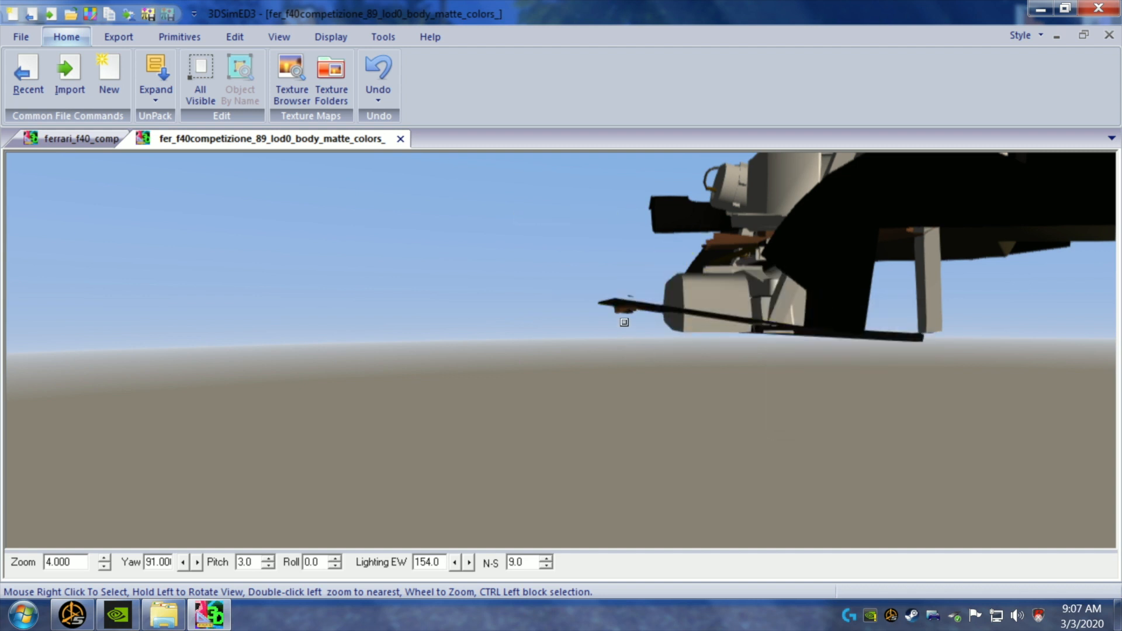
{"action": "left_click_drag", "start_coordinate": [618, 280], "coordinate": [641, 297], "text": "ctrl"}
{"action": "mouse_move", "coordinate": [716, 313]}
{"action": "left_click", "coordinate": [796, 332]}
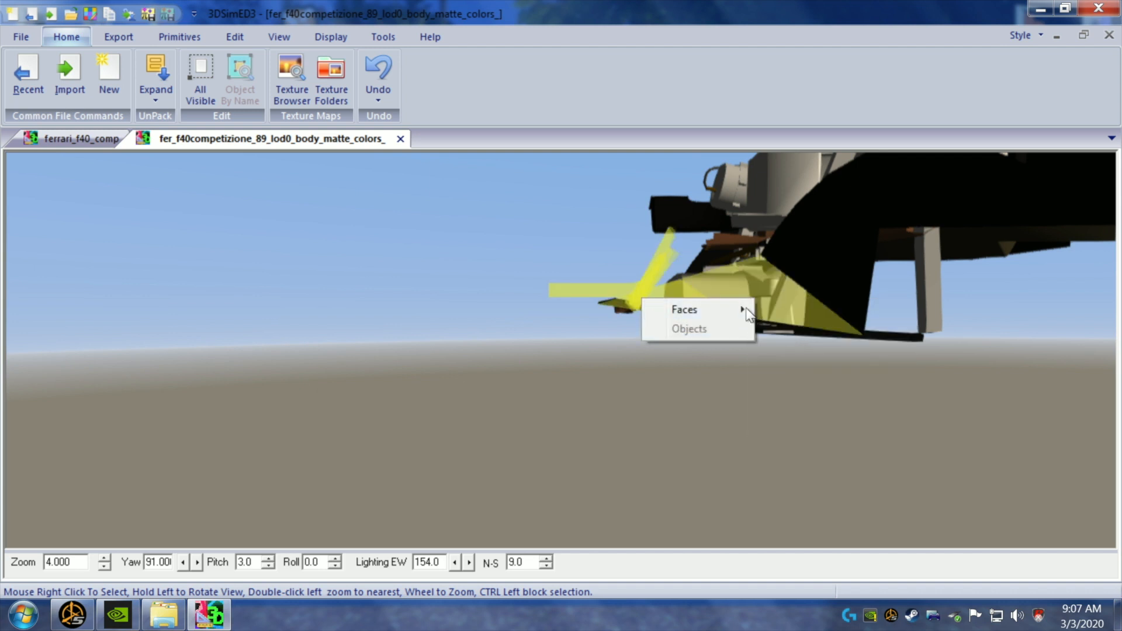
{"action": "left_click", "coordinate": [766, 326]}
- Delete the brown pipe section between the grey suspension struts beside the grey canister in two selections
{"action": "left_click_drag", "start_coordinate": [689, 338], "coordinate": [712, 351]}
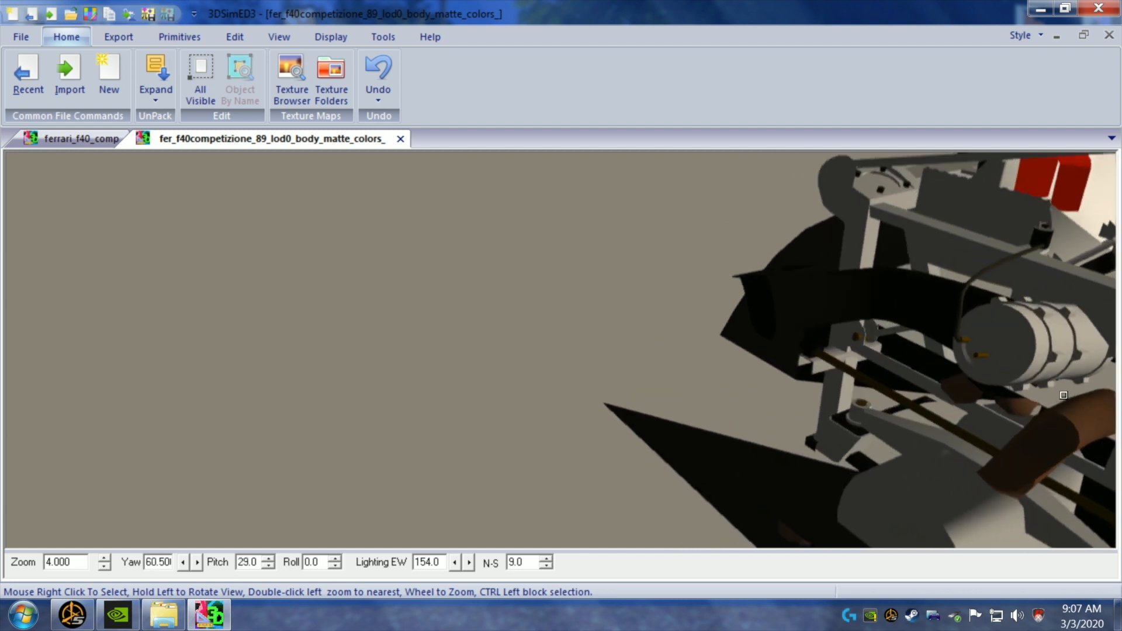
{"action": "key", "text": "Down"}
{"action": "key", "text": "Down"}
{"action": "key", "text": "Down"}
{"action": "key", "text": "Down"}
{"action": "key", "text": "Down"}
{"action": "key", "text": "Down"}
{"action": "key", "text": "Down"}
{"action": "key", "text": "Down"}
{"action": "key", "text": "Down"}
{"action": "key", "text": "Down"}
{"action": "key", "text": "Down"}
{"action": "key", "text": "Down"}
{"action": "key", "text": "Down"}
{"action": "key", "text": "Down"}
{"action": "key", "text": "Down"}
{"action": "key", "text": "Down"}
{"action": "key", "text": "Down"}
{"action": "key", "text": "Down"}
{"action": "key", "text": "Down"}
{"action": "key", "text": "Down"}
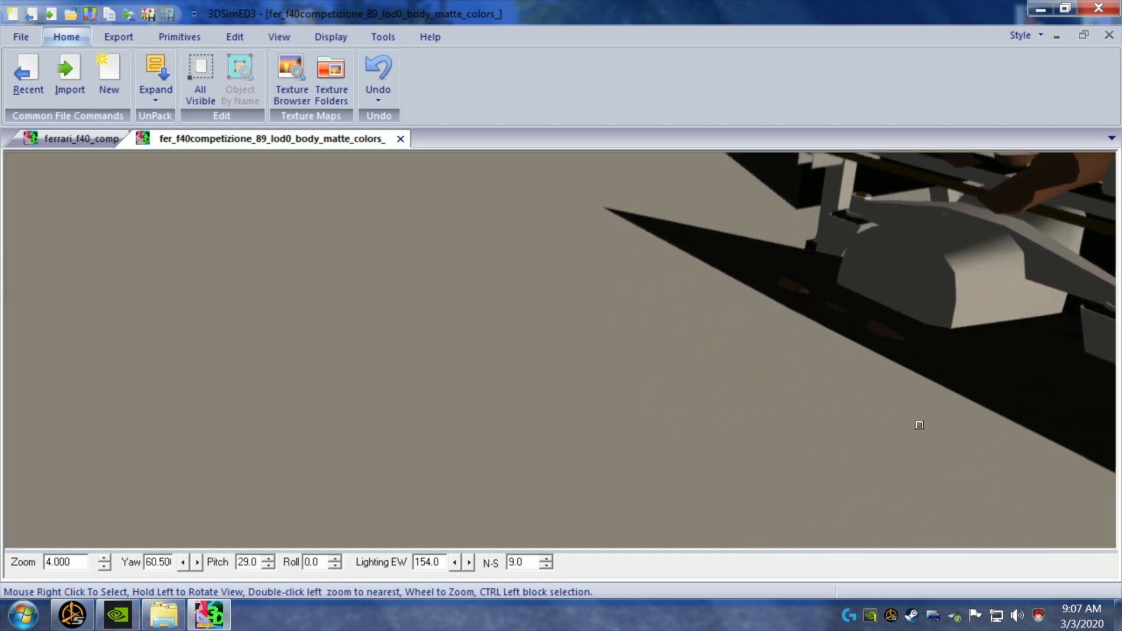
{"action": "left_click_drag", "start_coordinate": [920, 425], "coordinate": [925, 427]}
{"action": "scroll", "coordinate": [925, 426], "scroll_direction": "down", "scroll_amount": 1}
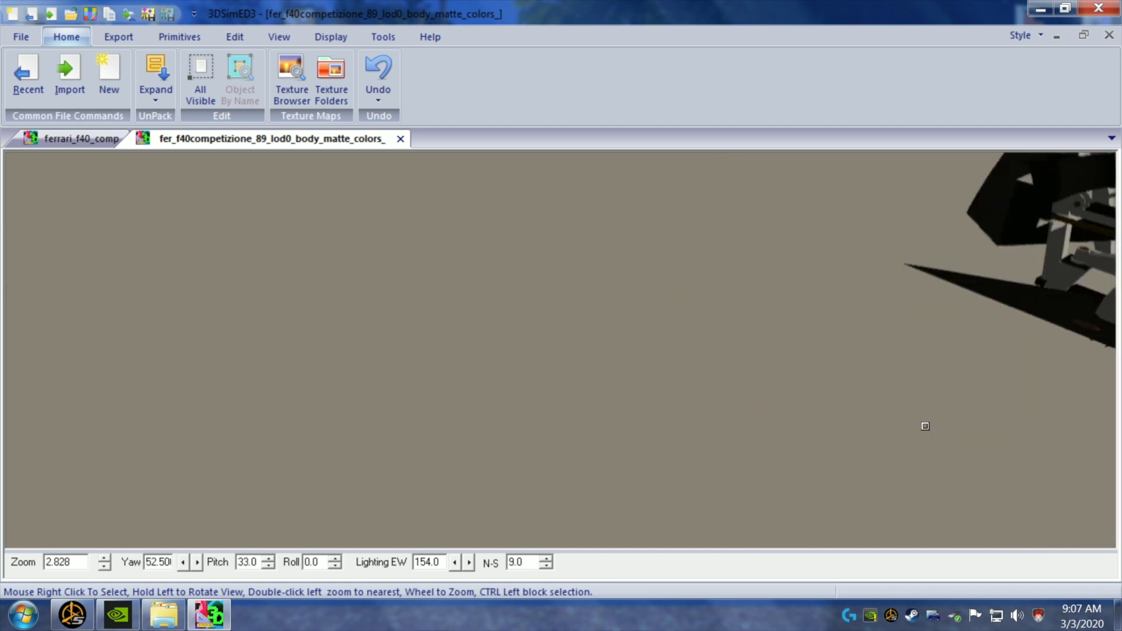
{"action": "key", "text": "Right"}
{"action": "key", "text": "Right"}
{"action": "key", "text": "Right"}
{"action": "key", "text": "Right"}
{"action": "key", "text": "Right"}
{"action": "key", "text": "Right"}
{"action": "key", "text": "Right"}
{"action": "key", "text": "Right"}
{"action": "key", "text": "Right"}
{"action": "key", "text": "Right"}
{"action": "key", "text": "Right"}
{"action": "key", "text": "Right"}
{"action": "key", "text": "Right"}
{"action": "key", "text": "Right"}
{"action": "key", "text": "Right"}
{"action": "key", "text": "Right"}
{"action": "key", "text": "Right"}
{"action": "key", "text": "Right"}
{"action": "key", "text": "Right"}
{"action": "key", "text": "Right"}
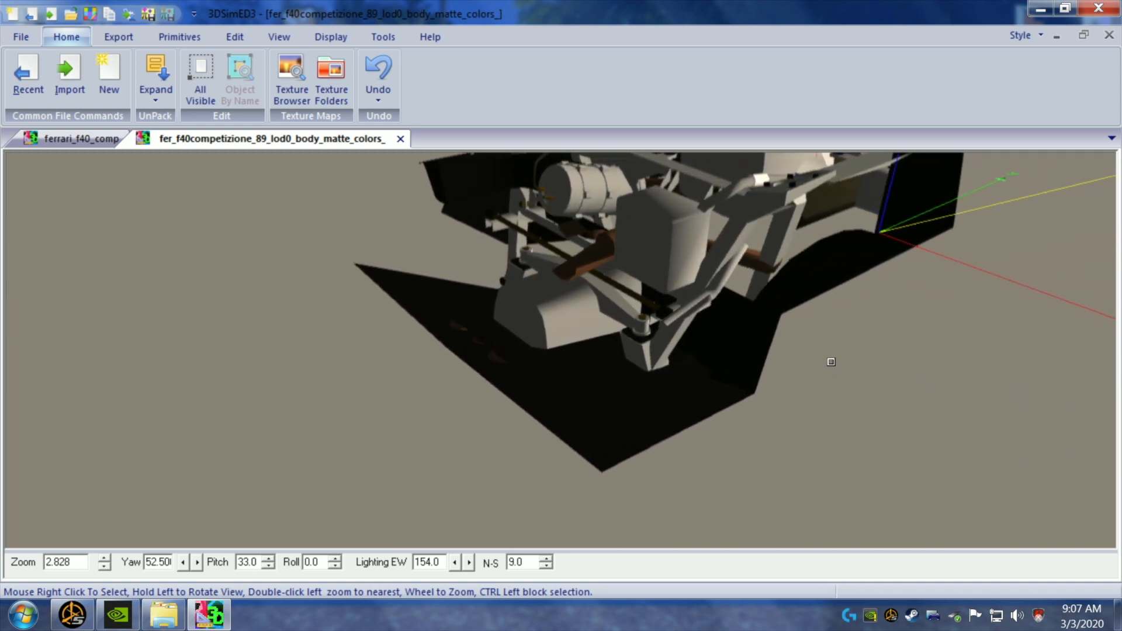
{"action": "right_click", "coordinate": [757, 259]}
{"action": "mouse_move", "coordinate": [764, 270]}
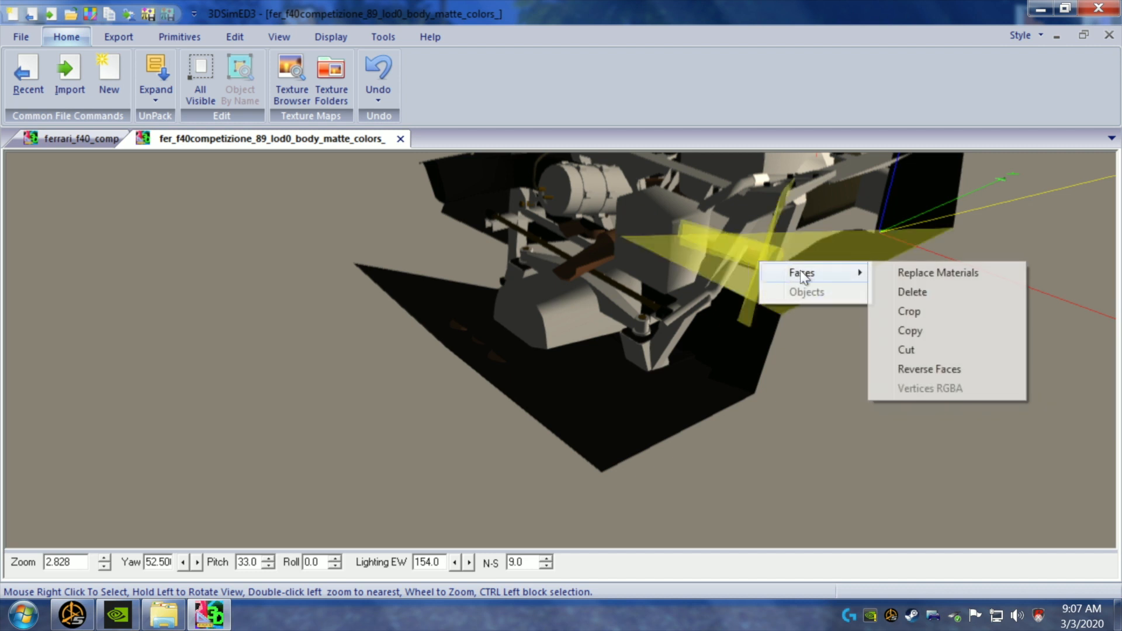
{"action": "left_click", "coordinate": [911, 291]}
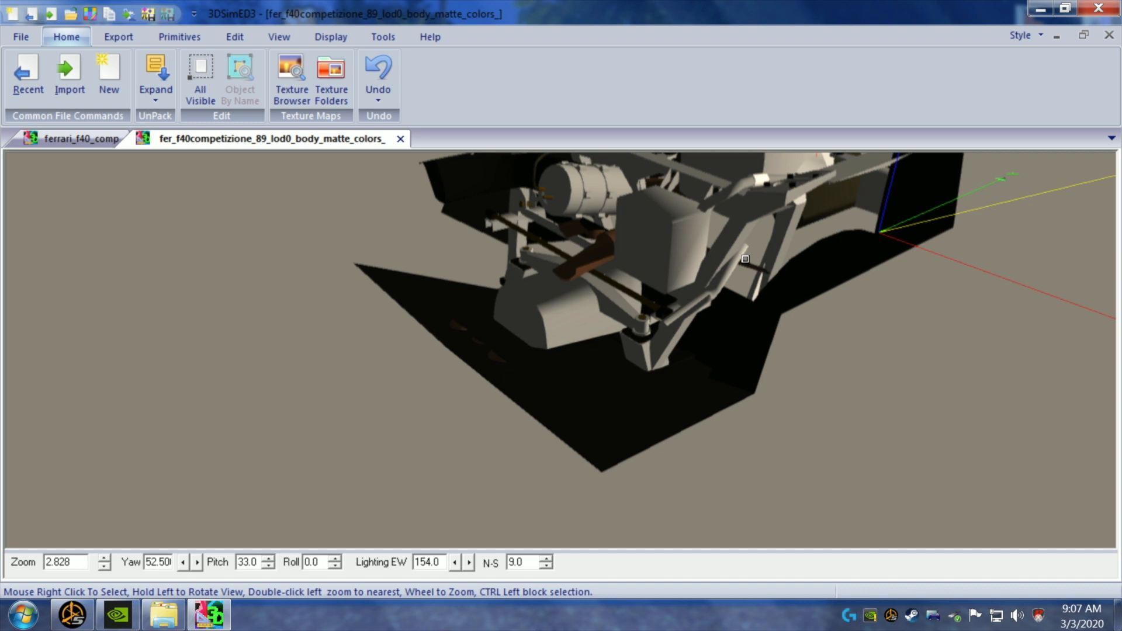
{"action": "right_click", "coordinate": [756, 270]}
{"action": "mouse_move", "coordinate": [767, 280]}
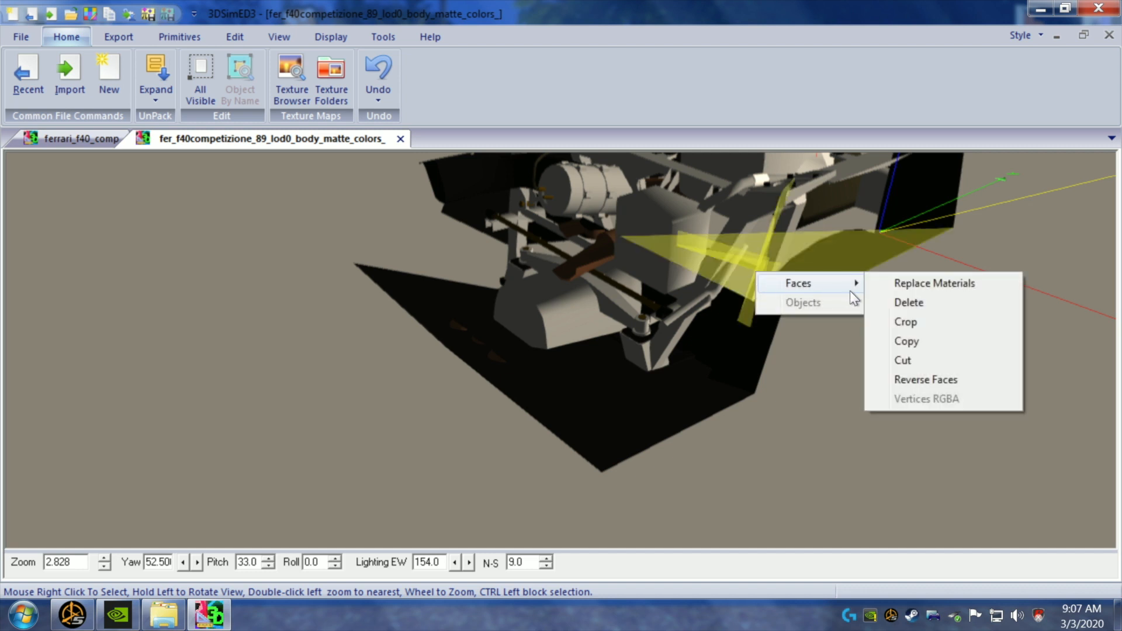
{"action": "left_click", "coordinate": [887, 298]}
- Delete the upper bend of the brown pipe between the ribbed grey cylinder and the large grey canister
{"action": "left_click_drag", "start_coordinate": [877, 296], "coordinate": [783, 326]}
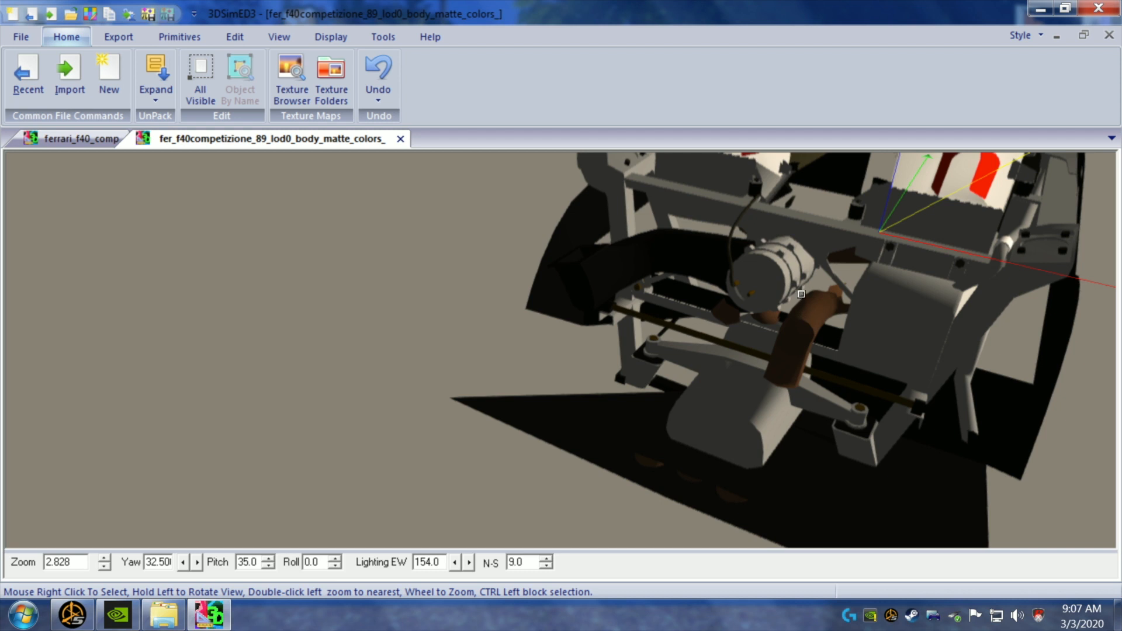
{"action": "right_click", "coordinate": [834, 319]}
{"action": "mouse_move", "coordinate": [945, 326]}
{"action": "left_click", "coordinate": [994, 341]}
{"action": "right_click", "coordinate": [838, 316]}
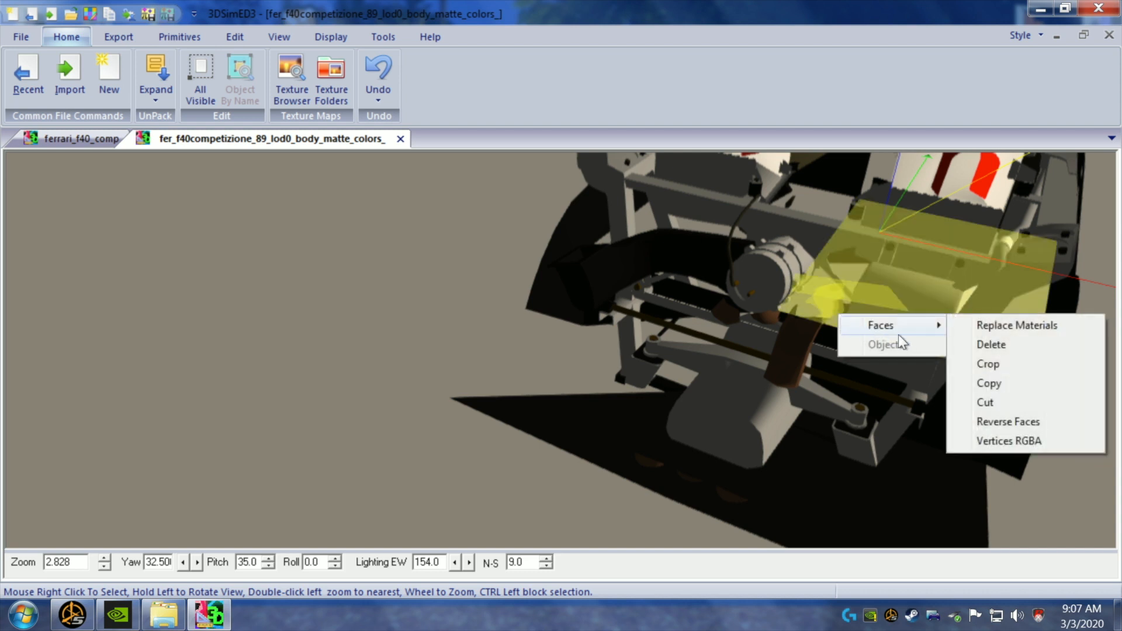
{"action": "mouse_move", "coordinate": [932, 325]}
{"action": "left_click", "coordinate": [969, 344]}
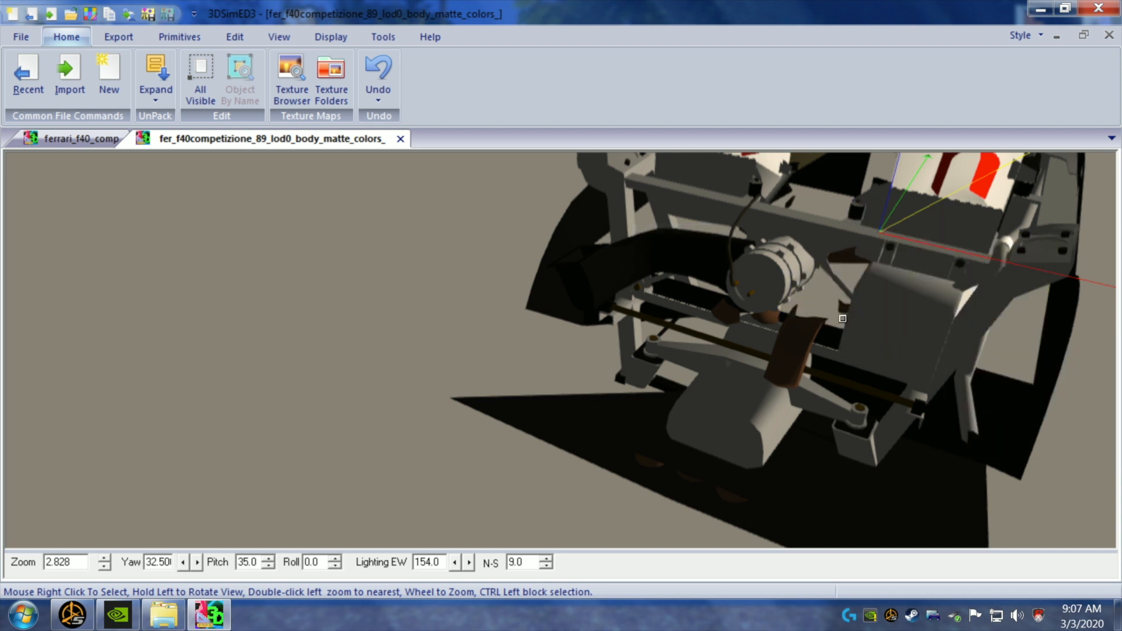
- Delete the small brown exhaust fragments beneath the ribbed grey cylinder in three selections
{"action": "left_click_drag", "start_coordinate": [824, 315], "coordinate": [825, 307]}
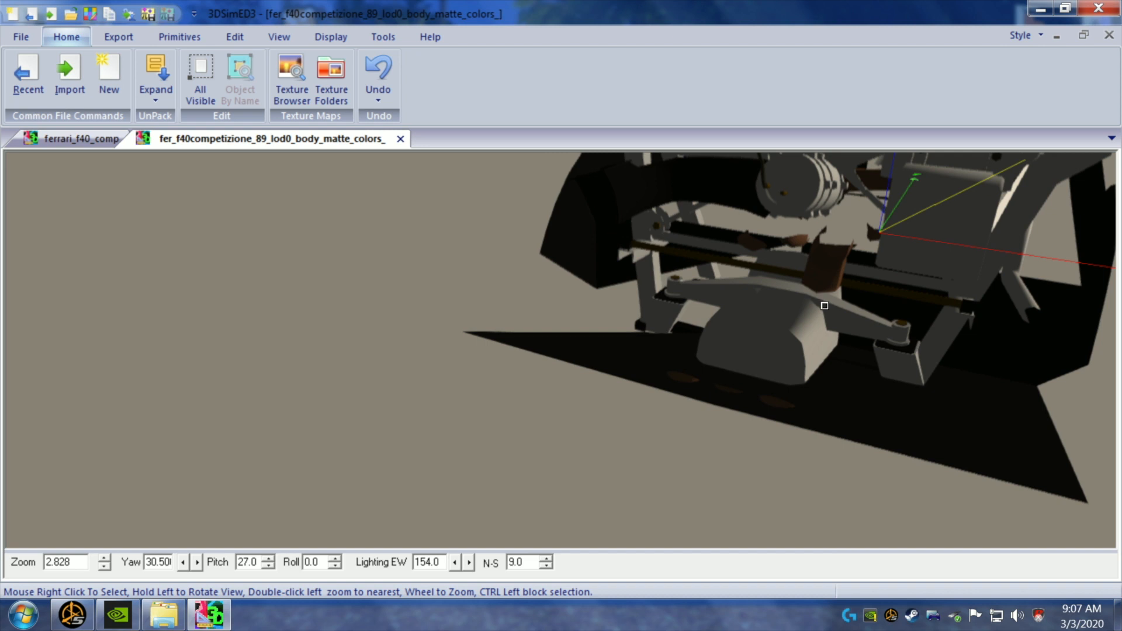
{"action": "right_click", "coordinate": [799, 245]}
{"action": "mouse_move", "coordinate": [903, 258]}
{"action": "left_click", "coordinate": [952, 278]}
{"action": "right_click", "coordinate": [805, 246]}
{"action": "mouse_move", "coordinate": [905, 258]}
{"action": "left_click", "coordinate": [954, 277]}
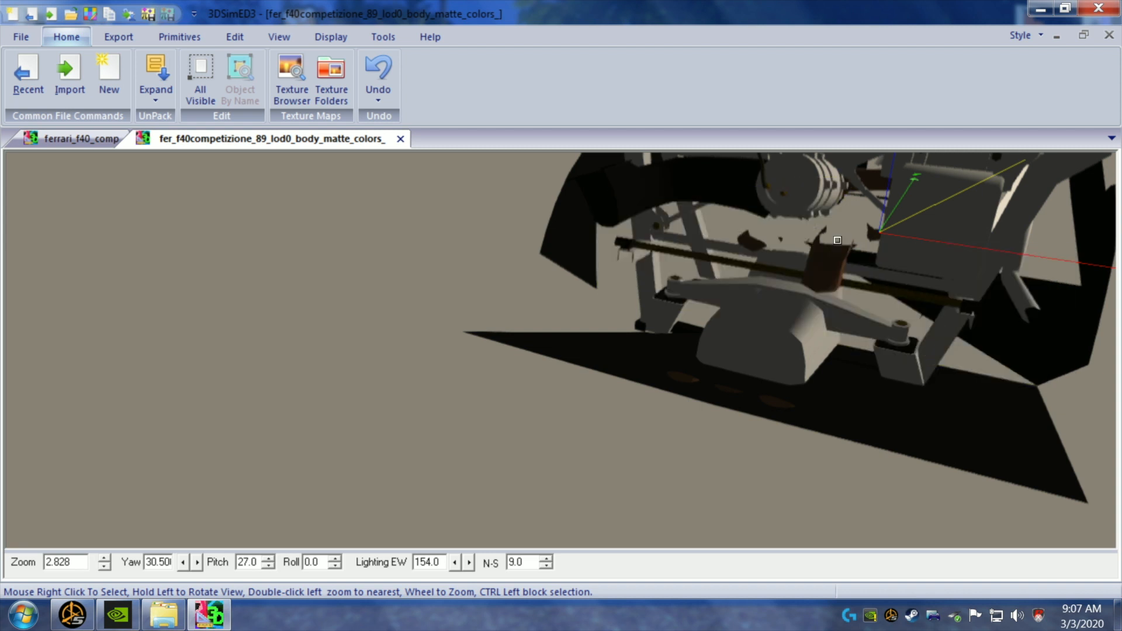
{"action": "right_click", "coordinate": [751, 242]}
{"action": "mouse_move", "coordinate": [797, 258]}
{"action": "left_click", "coordinate": [883, 276]}
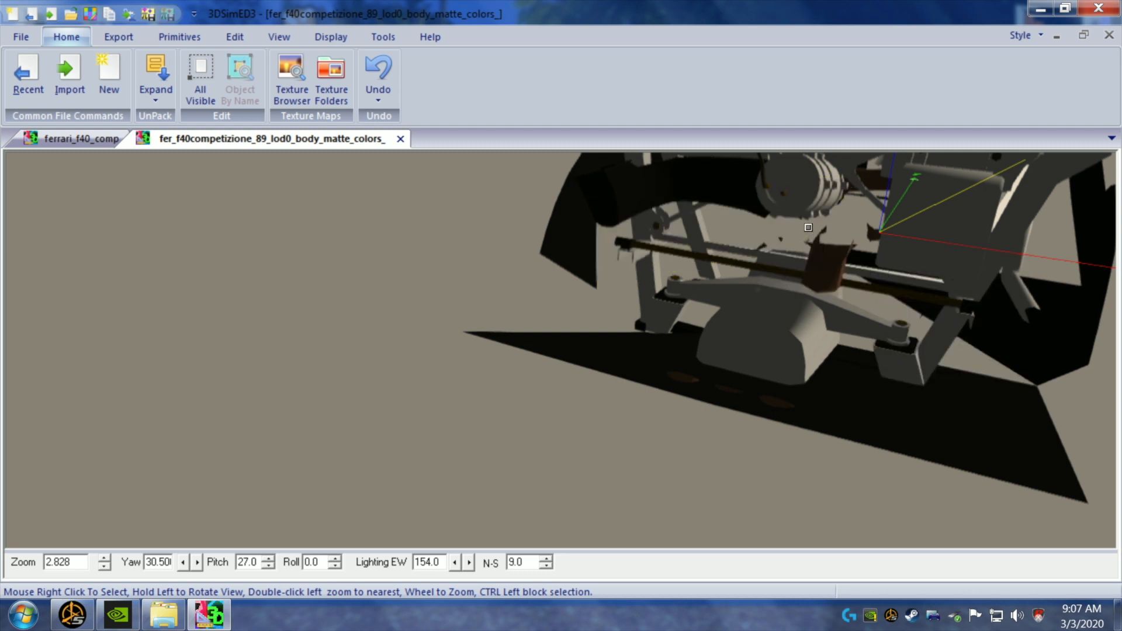
- Delete two groups of faces from the remaining brown pipe stub above the grey gearbox housing
{"action": "right_click", "coordinate": [819, 248]}
{"action": "mouse_move", "coordinate": [865, 269]}
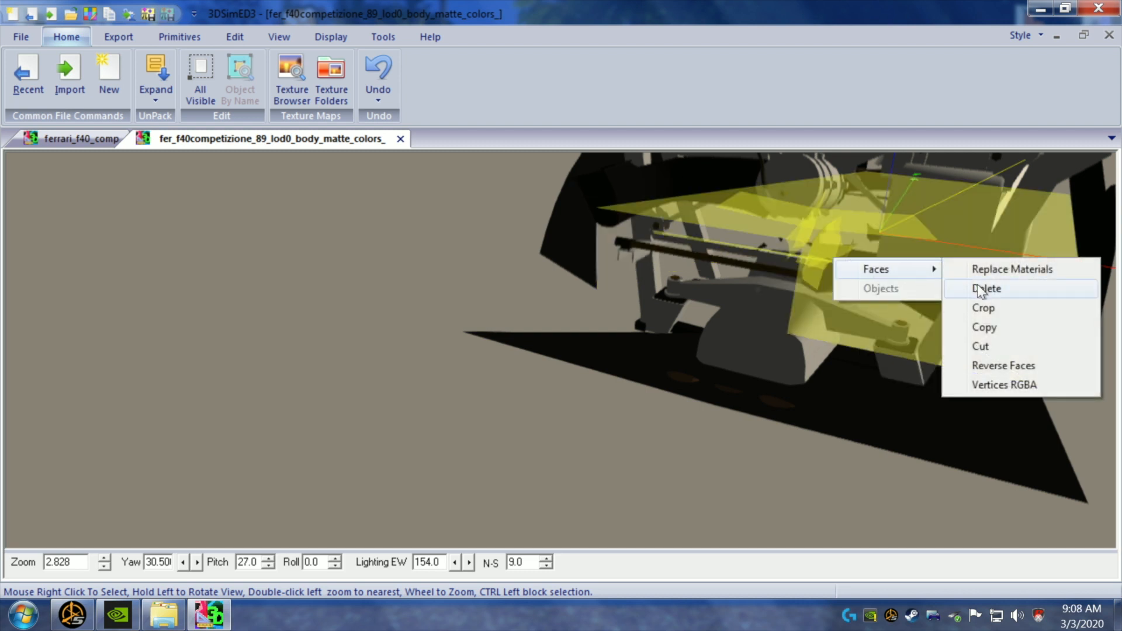
{"action": "left_click", "coordinate": [913, 287]}
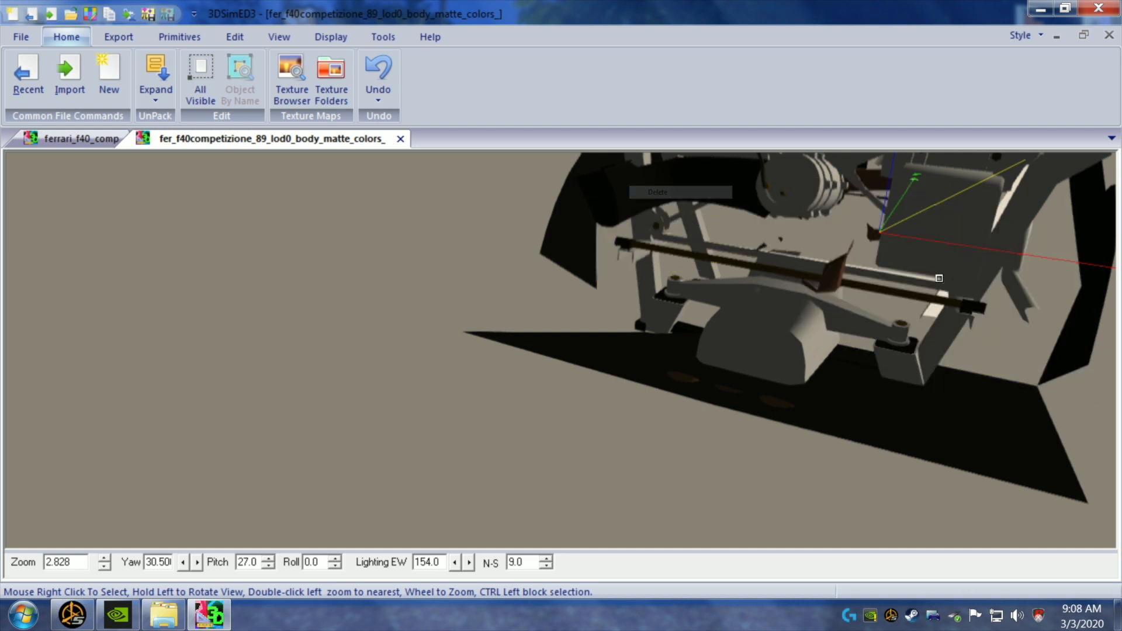
{"action": "right_click", "coordinate": [857, 263]}
{"action": "mouse_move", "coordinate": [921, 274]}
{"action": "left_click", "coordinate": [830, 294]}
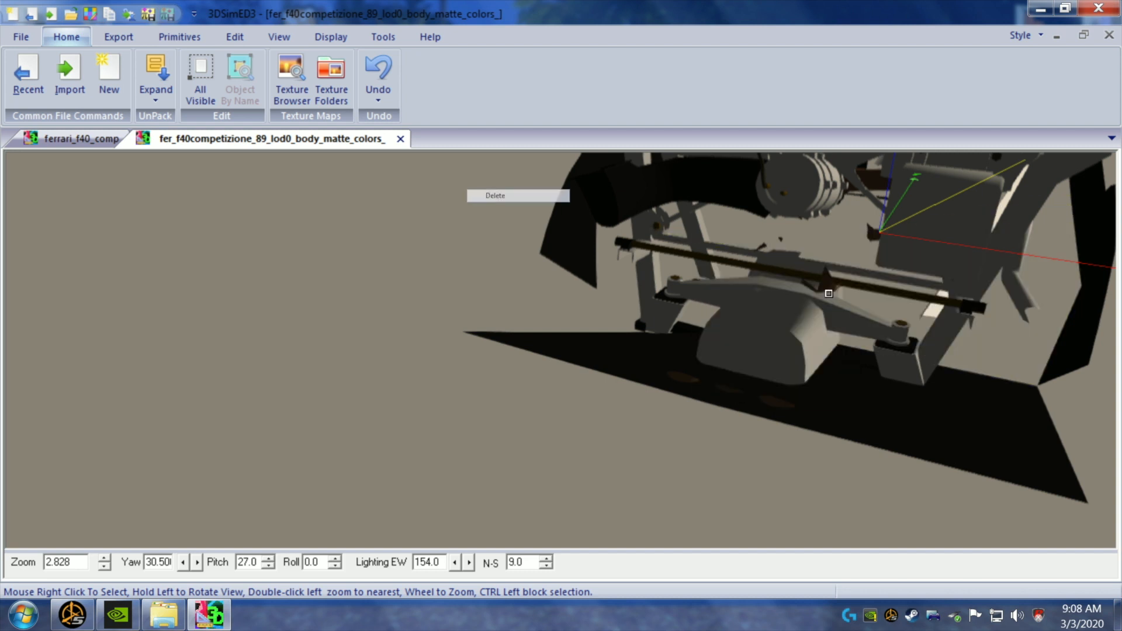
- Delete the small brown exhaust fragments above the grey gearbox housing in two face selections
{"action": "left_click_drag", "start_coordinate": [840, 305], "coordinate": [890, 314]}
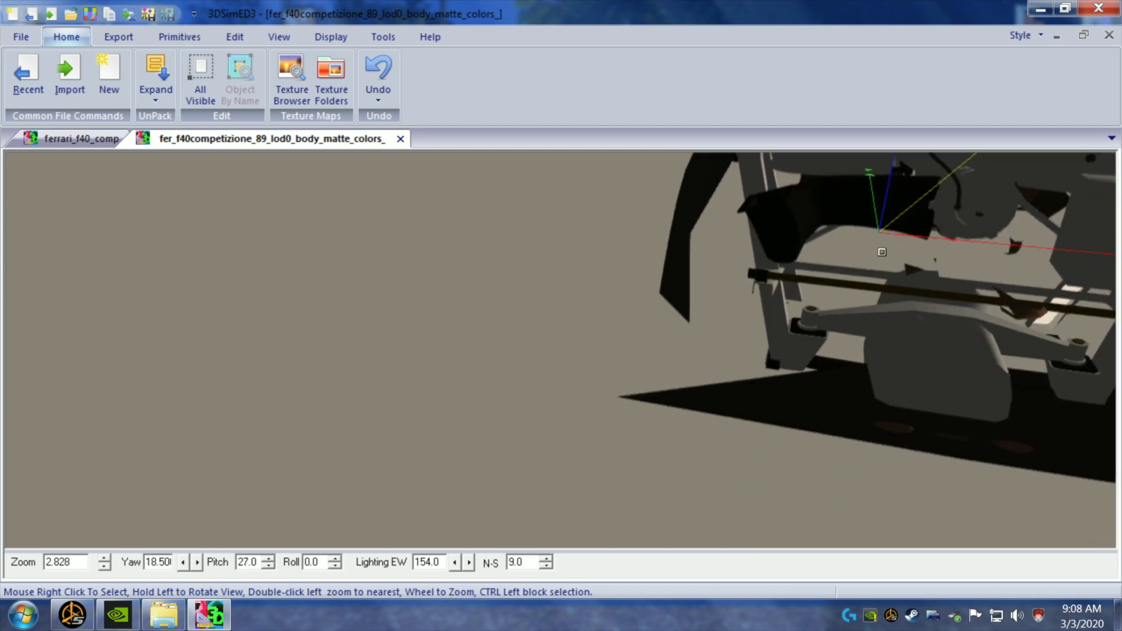
{"action": "right_click", "coordinate": [913, 268]}
{"action": "mouse_move", "coordinate": [968, 283]}
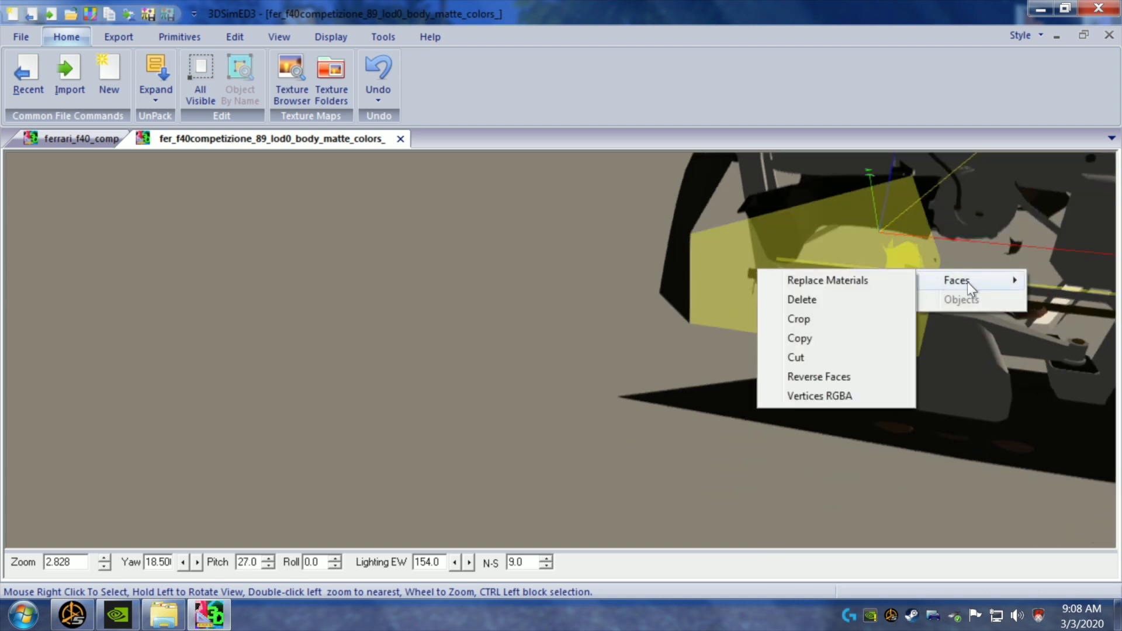
{"action": "left_click", "coordinate": [895, 297]}
{"action": "right_click", "coordinate": [939, 262]}
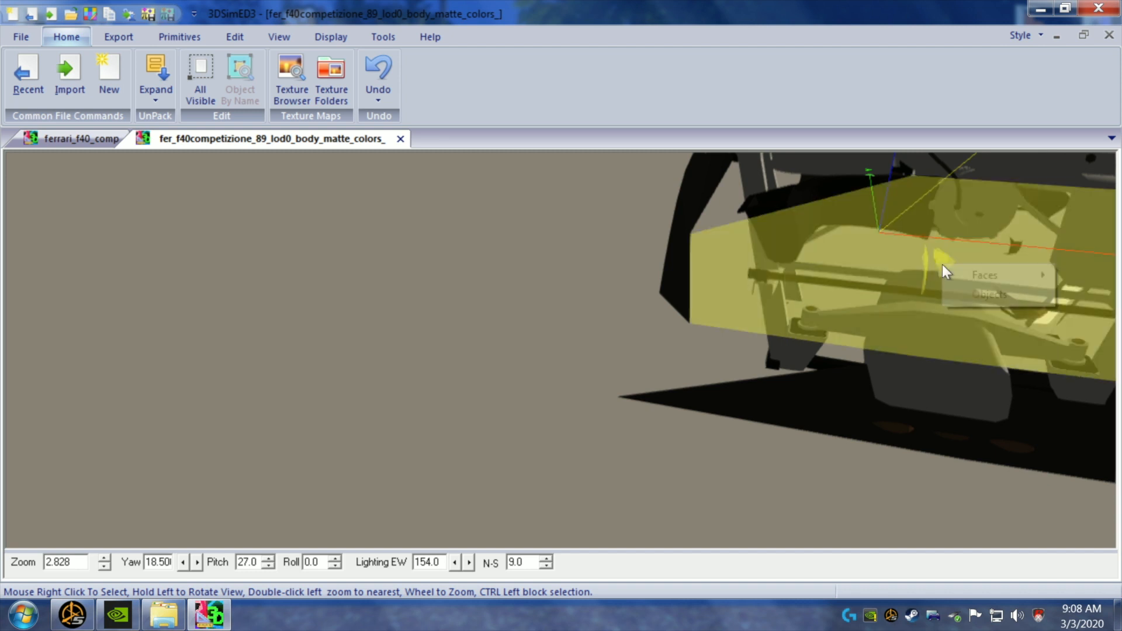
{"action": "left_click", "coordinate": [934, 290]}
- Delete the brown fragment floating between the ribbed grey cylinder and the large grey canister
{"action": "left_click_drag", "start_coordinate": [1036, 237], "coordinate": [1034, 242]}
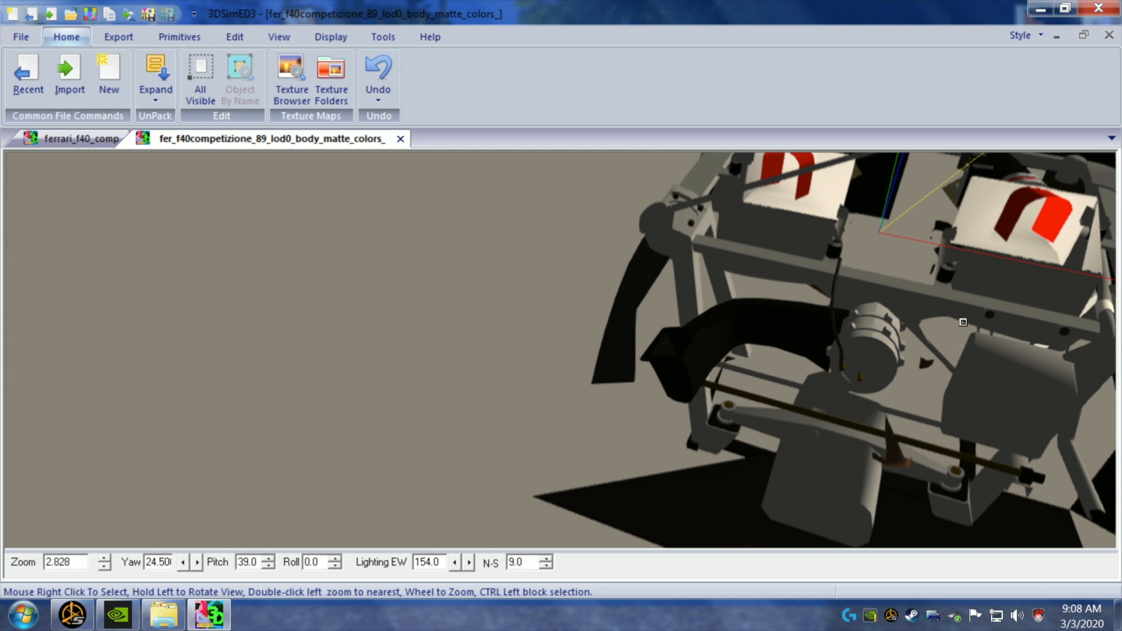
{"action": "left_click_drag", "start_coordinate": [963, 323], "coordinate": [960, 322]}
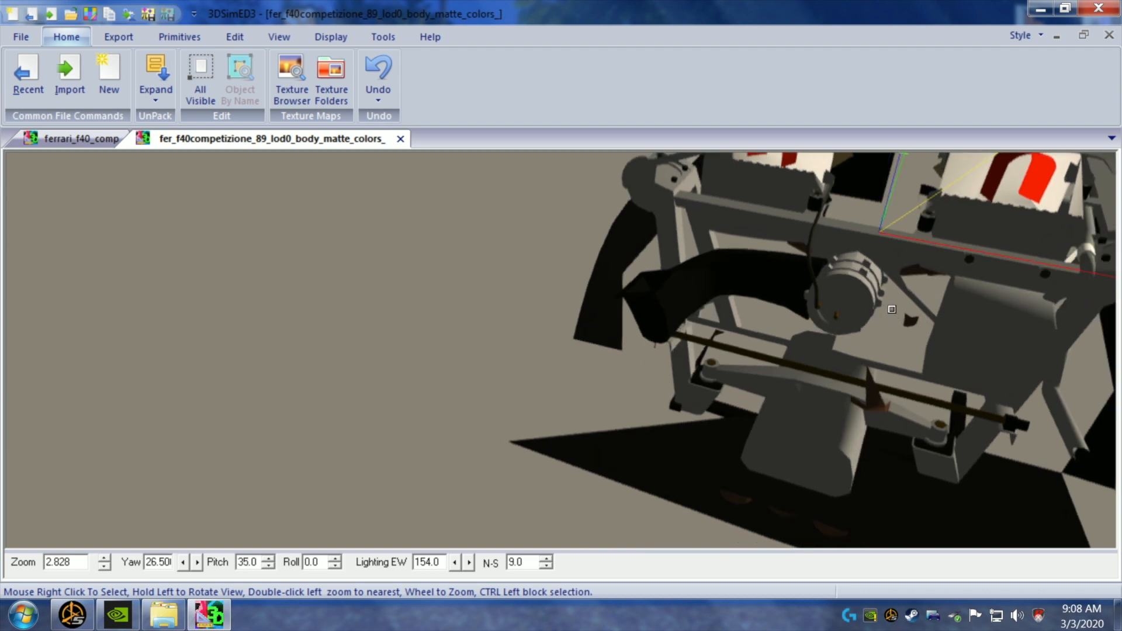
{"action": "right_click", "coordinate": [919, 332]}
{"action": "mouse_move", "coordinate": [967, 343]}
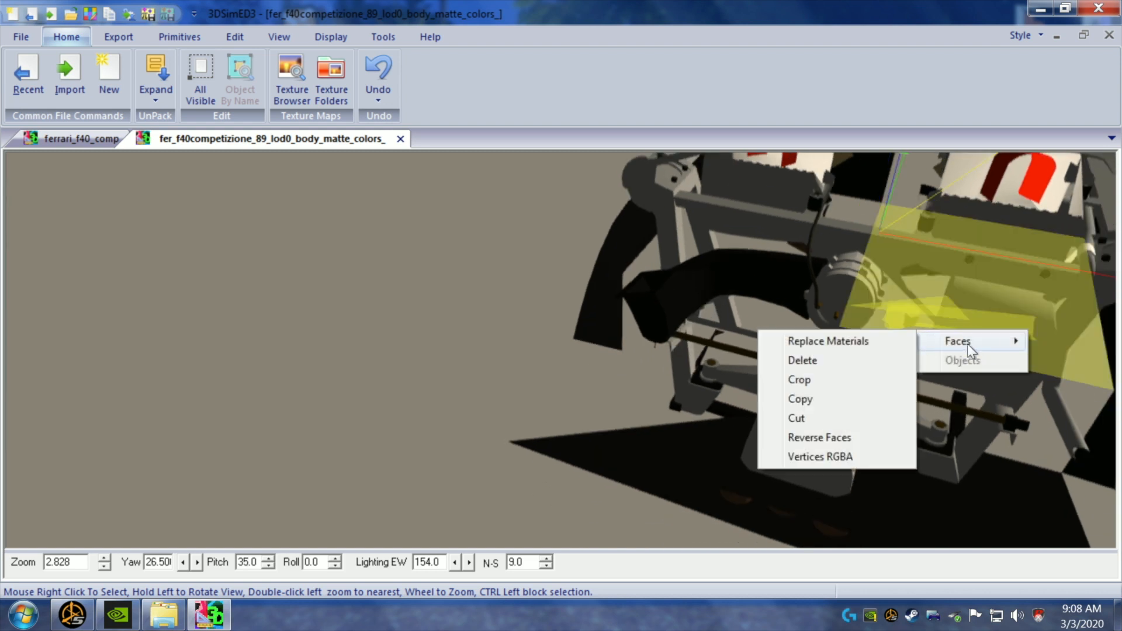
{"action": "left_click", "coordinate": [869, 360]}
- Delete the last brown pipe remnant beside the crossbar above the grey gearbox housing
{"action": "left_click_drag", "start_coordinate": [875, 355], "coordinate": [880, 351]}
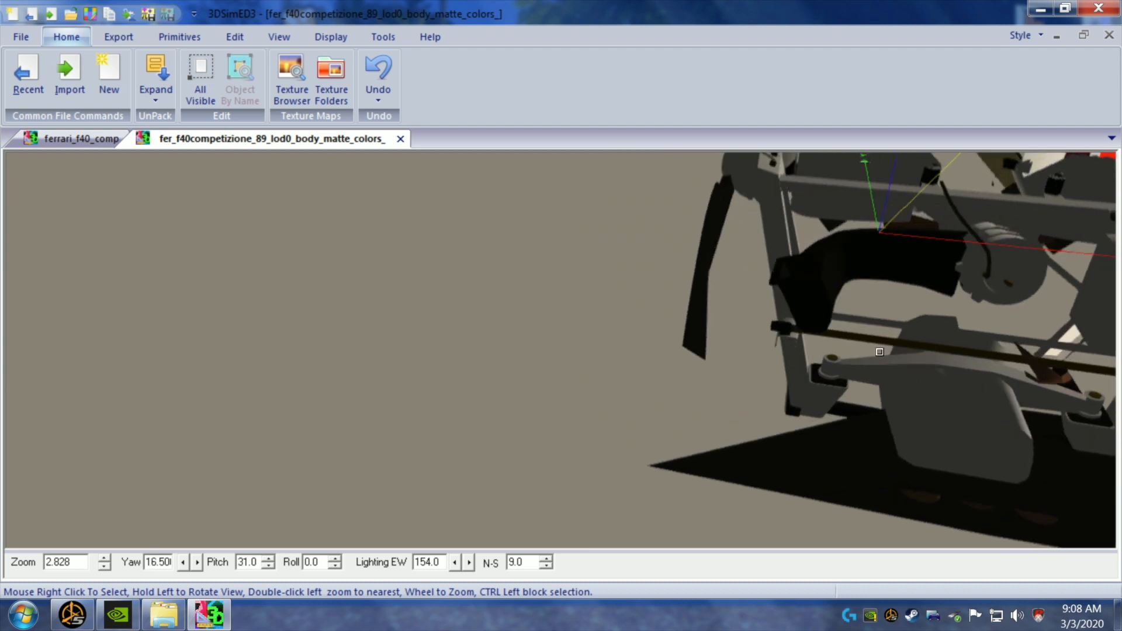
{"action": "scroll", "coordinate": [943, 378], "scroll_direction": "down", "scroll_amount": 1}
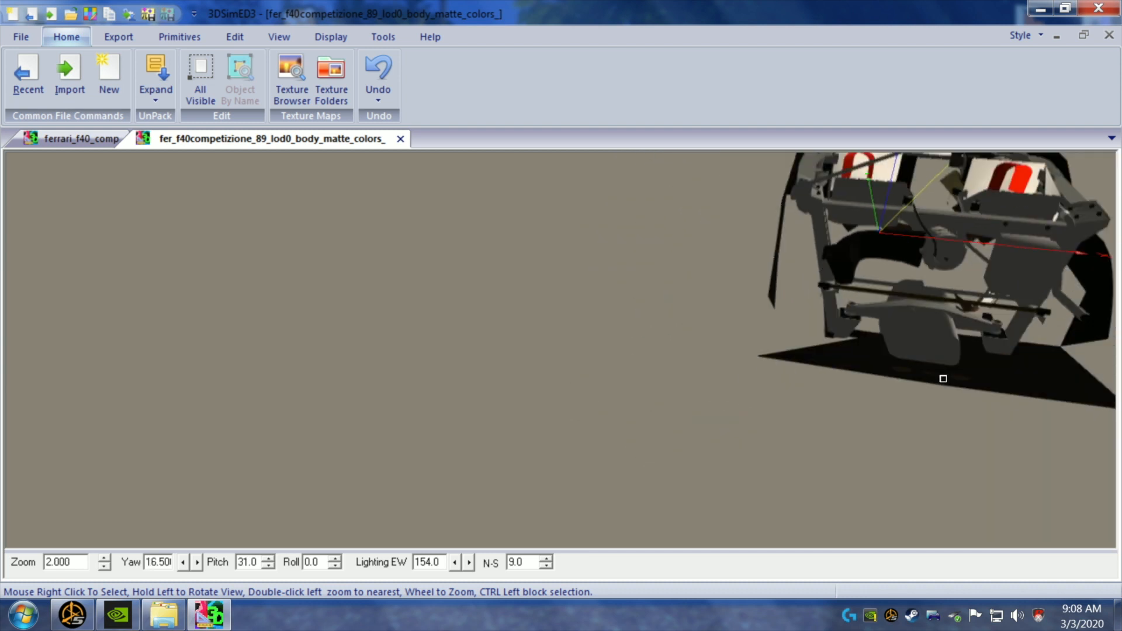
{"action": "key", "text": "Right"}
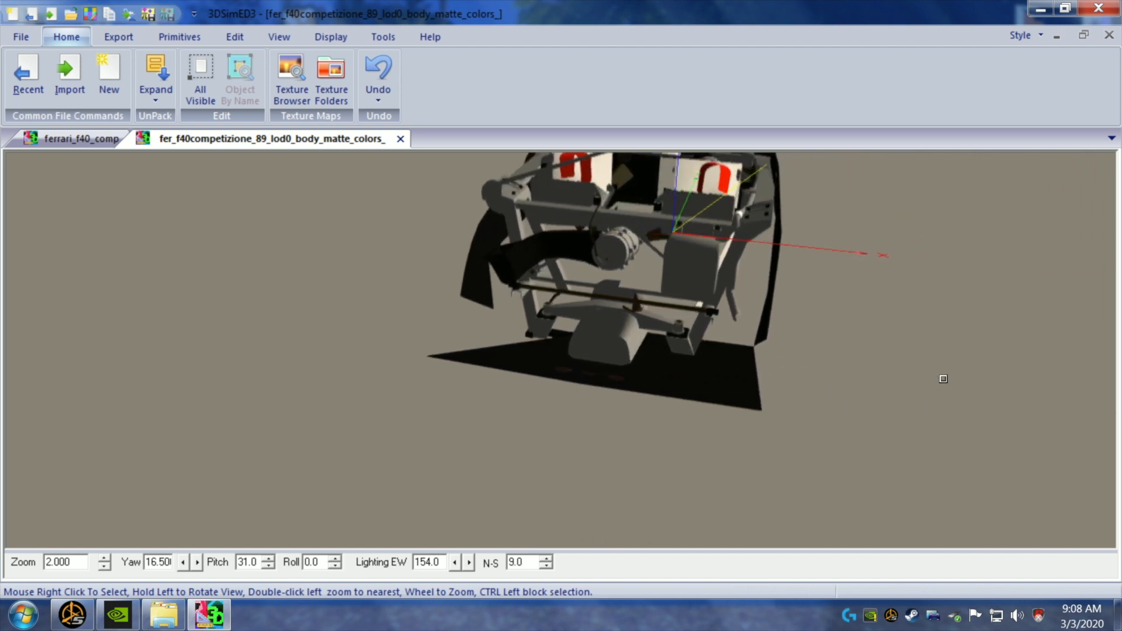
{"action": "left_click_drag", "start_coordinate": [691, 362], "coordinate": [659, 358]}
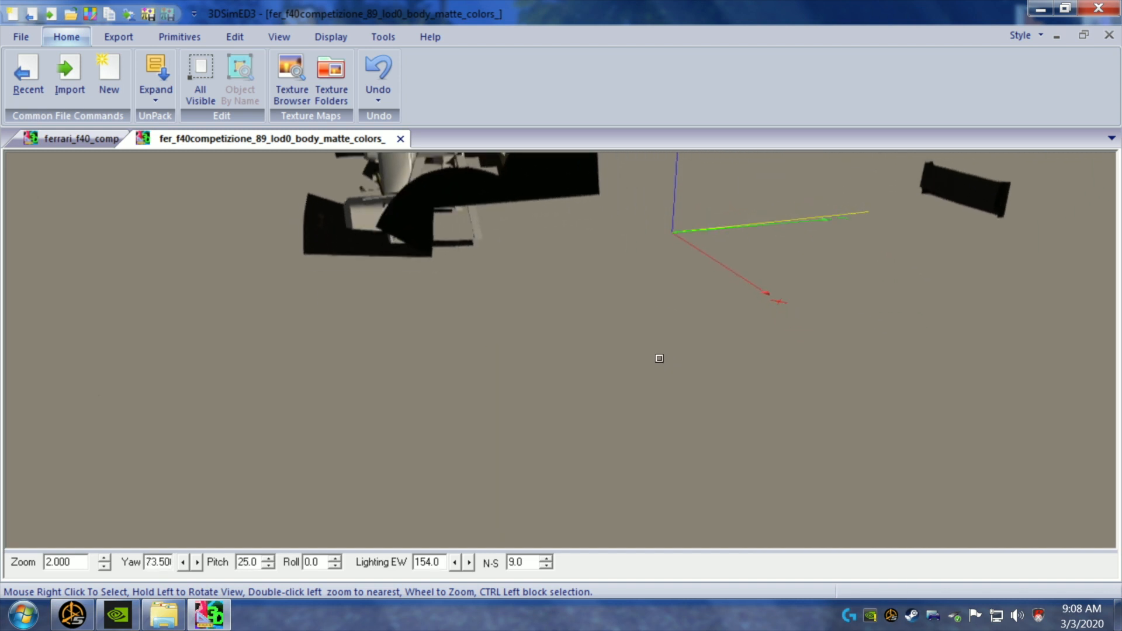
{"action": "right_click", "coordinate": [369, 192]}
{"action": "mouse_move", "coordinate": [394, 199]}
{"action": "left_click", "coordinate": [528, 224]}
- Delete the ribbed grey cylinder above the gearbox housing and part of its leftover faces in two selections
{"action": "mouse_move", "coordinate": [514, 228]}
{"action": "left_mouse_down"}
{"action": "mouse_move", "coordinate": [496, 242]}
{"action": "mouse_move", "coordinate": [577, 264]}
{"action": "mouse_move", "coordinate": [571, 240]}
{"action": "mouse_move", "coordinate": [516, 247]}
{"action": "left_mouse_up"}
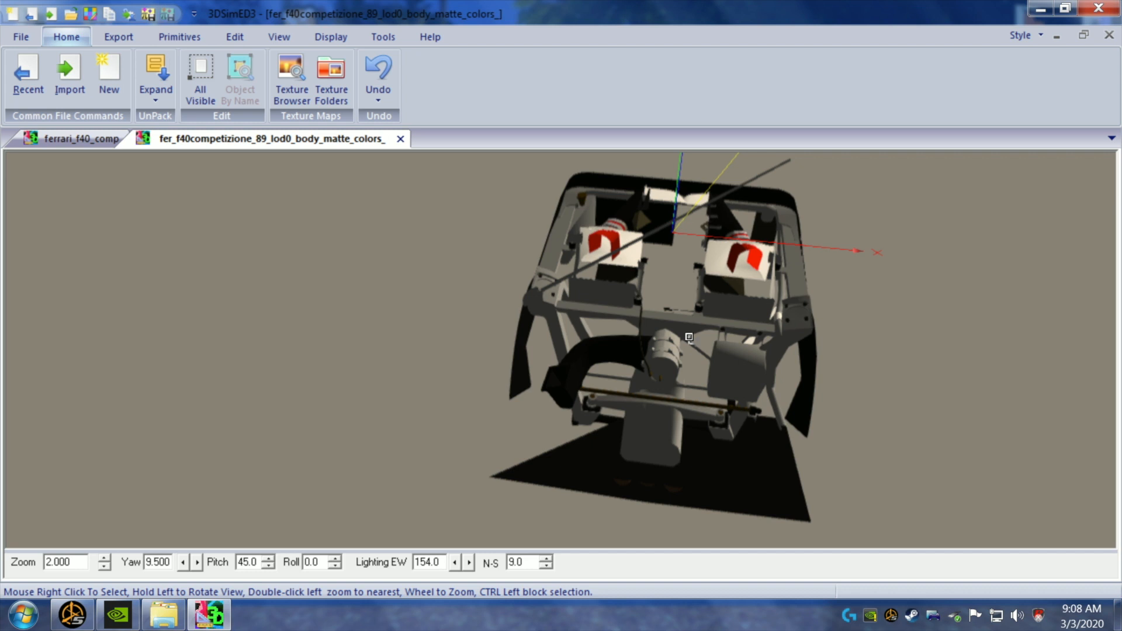
{"action": "right_click", "coordinate": [665, 380]}
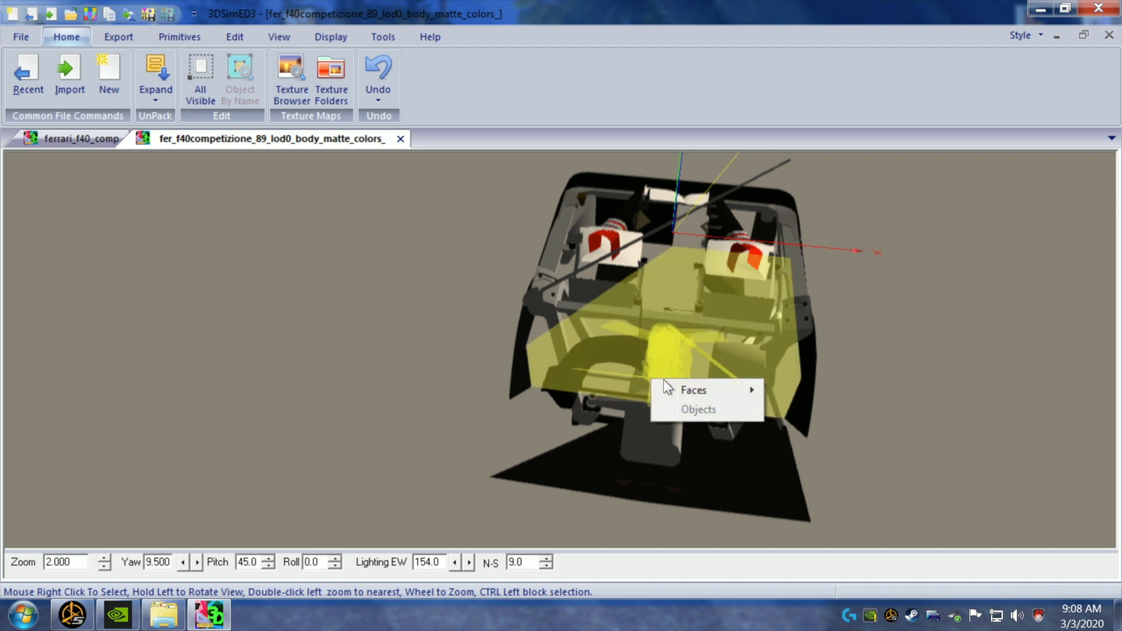
{"action": "mouse_move", "coordinate": [754, 389]}
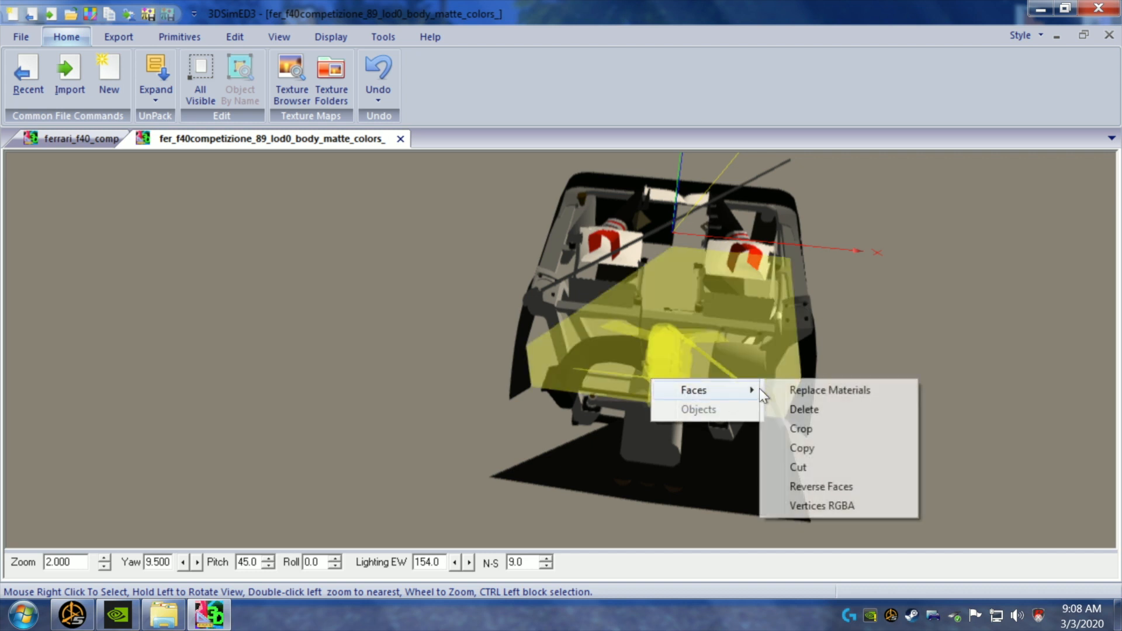
{"action": "left_click", "coordinate": [784, 411]}
{"action": "left_click_drag", "start_coordinate": [714, 368], "coordinate": [719, 367]}
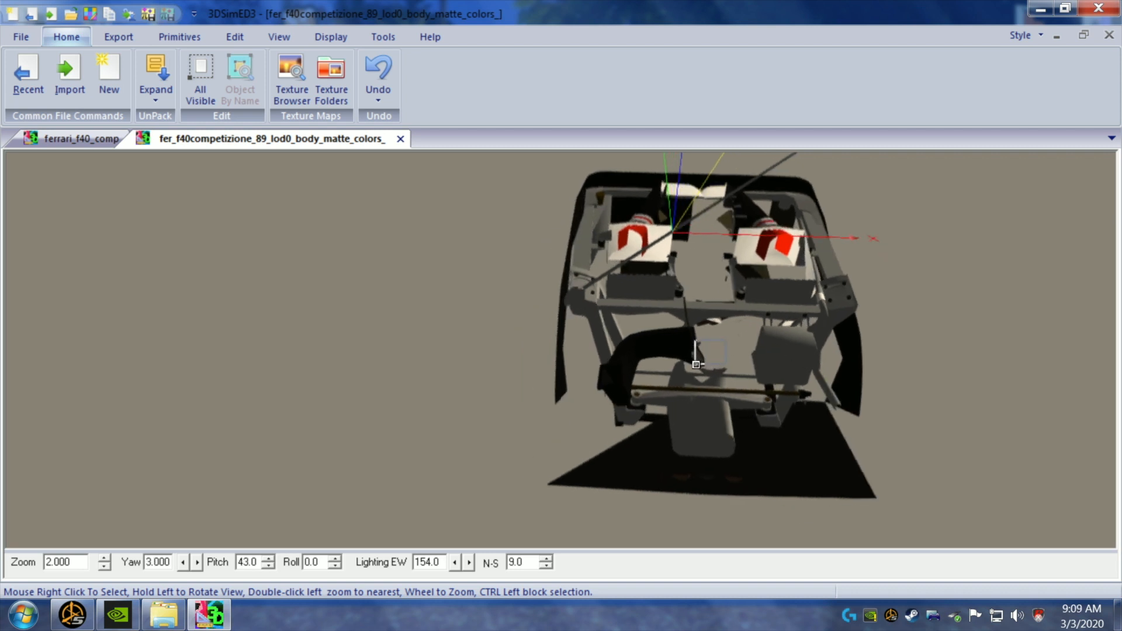
{"action": "right_click", "coordinate": [714, 368]}
{"action": "mouse_move", "coordinate": [739, 376]}
{"action": "left_click", "coordinate": [837, 395]}
- Try to delete the lower end of the thin grey strut beside the large grey canister
{"action": "mouse_move", "coordinate": [764, 359]}
{"action": "left_mouse_down"}
{"action": "mouse_move", "coordinate": [754, 351]}
{"action": "mouse_move", "coordinate": [754, 364]}
{"action": "mouse_move", "coordinate": [696, 366]}
{"action": "mouse_move", "coordinate": [780, 368]}
{"action": "left_mouse_up"}
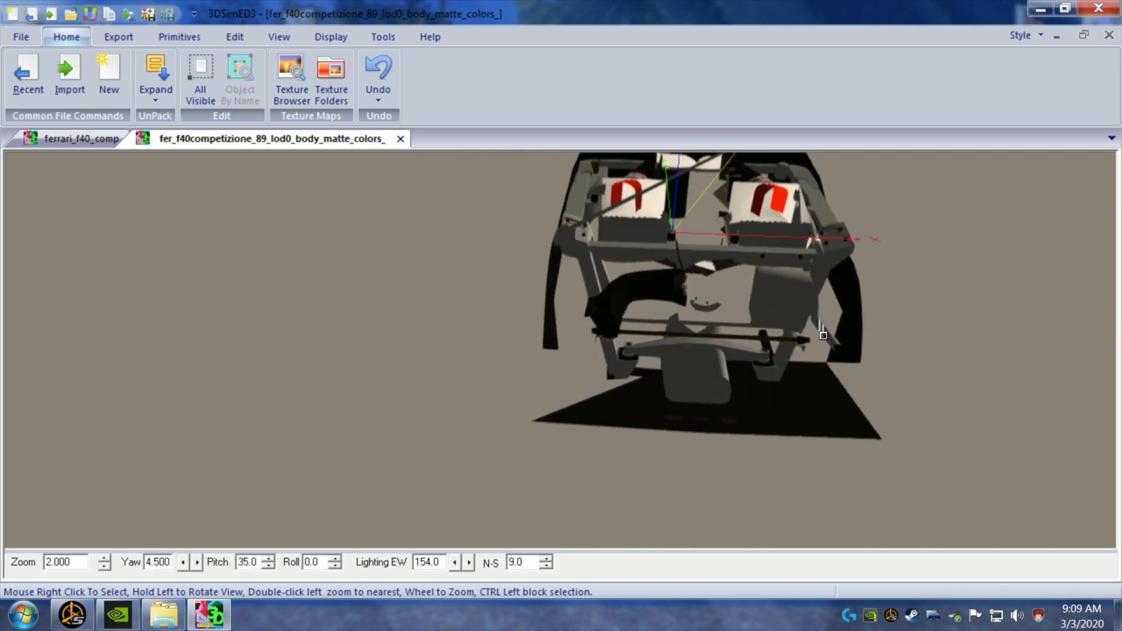
{"action": "right_click", "coordinate": [836, 348]}
{"action": "mouse_move", "coordinate": [872, 361]}
{"action": "left_click", "coordinate": [992, 379]}
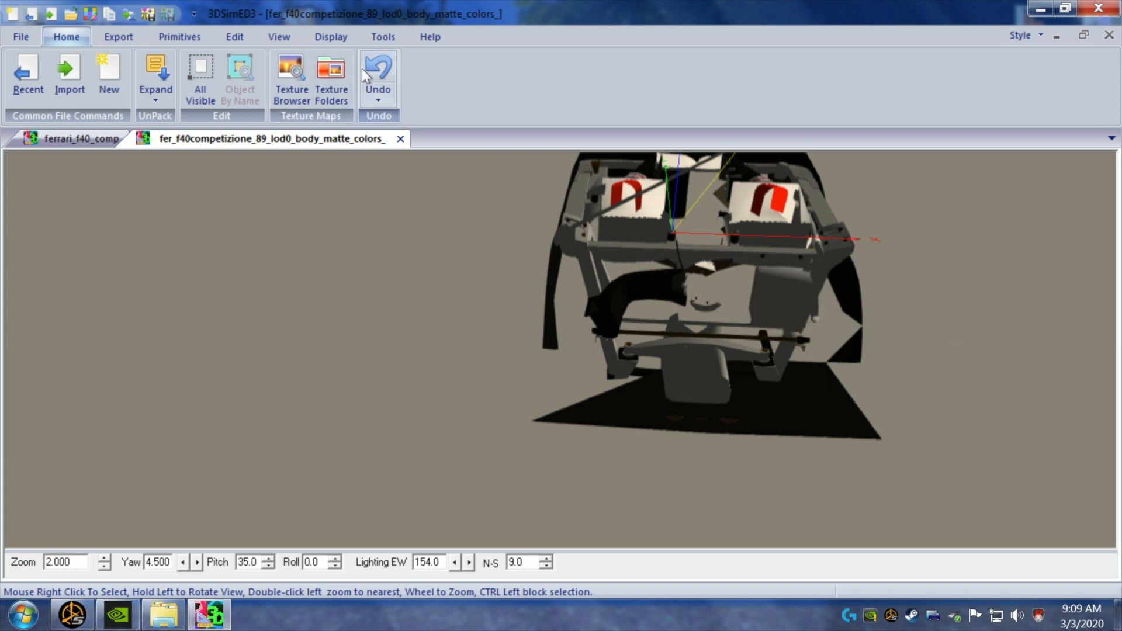
- Delete the middle faces of the thin grey strut beside the large grey canister in two selections
{"action": "left_click_drag", "start_coordinate": [828, 282], "coordinate": [867, 309]}
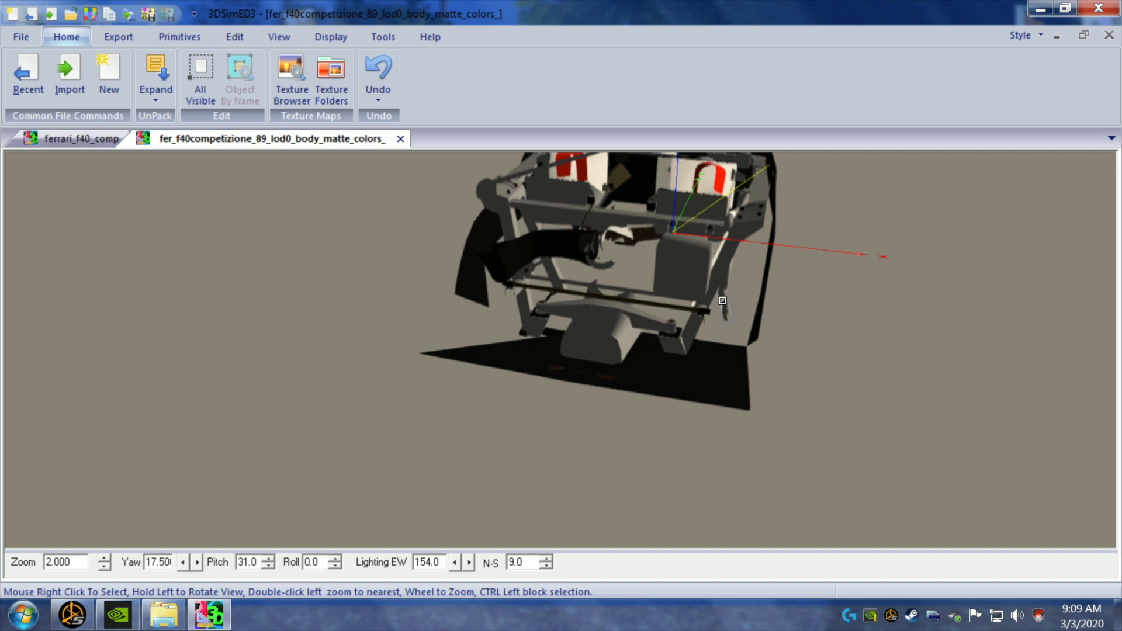
{"action": "right_click", "coordinate": [723, 301]}
{"action": "mouse_move", "coordinate": [810, 313]}
{"action": "left_click", "coordinate": [869, 329]}
{"action": "right_click", "coordinate": [728, 295]}
{"action": "mouse_move", "coordinate": [754, 304]}
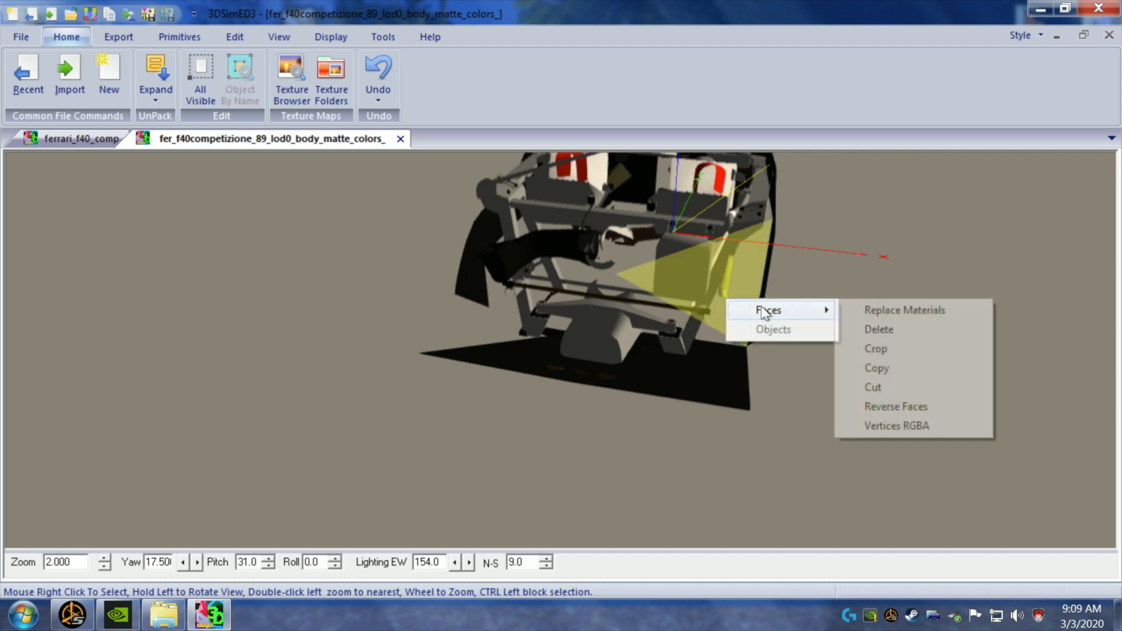
{"action": "left_click", "coordinate": [842, 322]}
- Delete the lower end and another piece of the thin grey strut beside the canister
{"action": "left_click_drag", "start_coordinate": [745, 306], "coordinate": [759, 305]}
{"action": "right_click", "coordinate": [747, 300]}
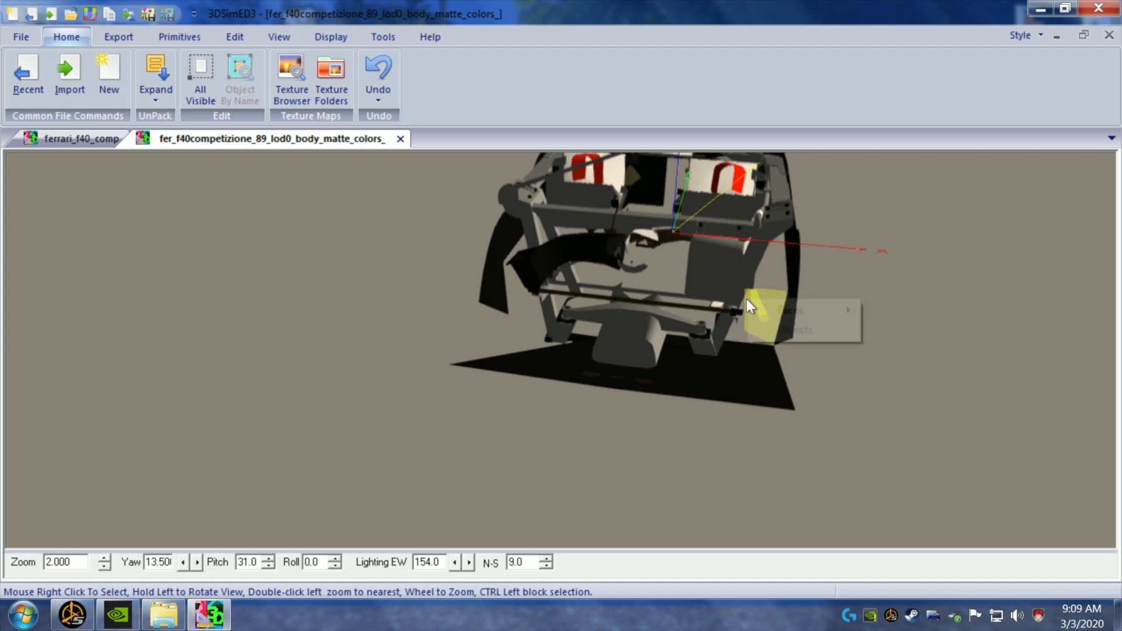
{"action": "mouse_move", "coordinate": [830, 316]}
{"action": "left_click", "coordinate": [883, 329]}
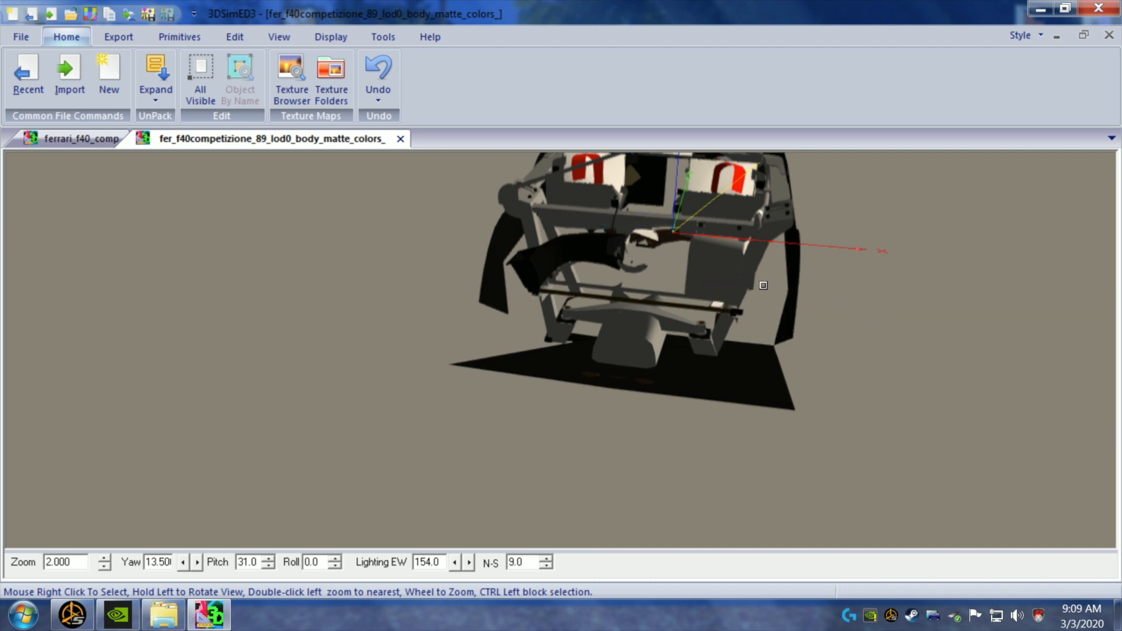
{"action": "right_click", "coordinate": [754, 292]}
{"action": "mouse_move", "coordinate": [766, 303]}
{"action": "left_click", "coordinate": [891, 322]}
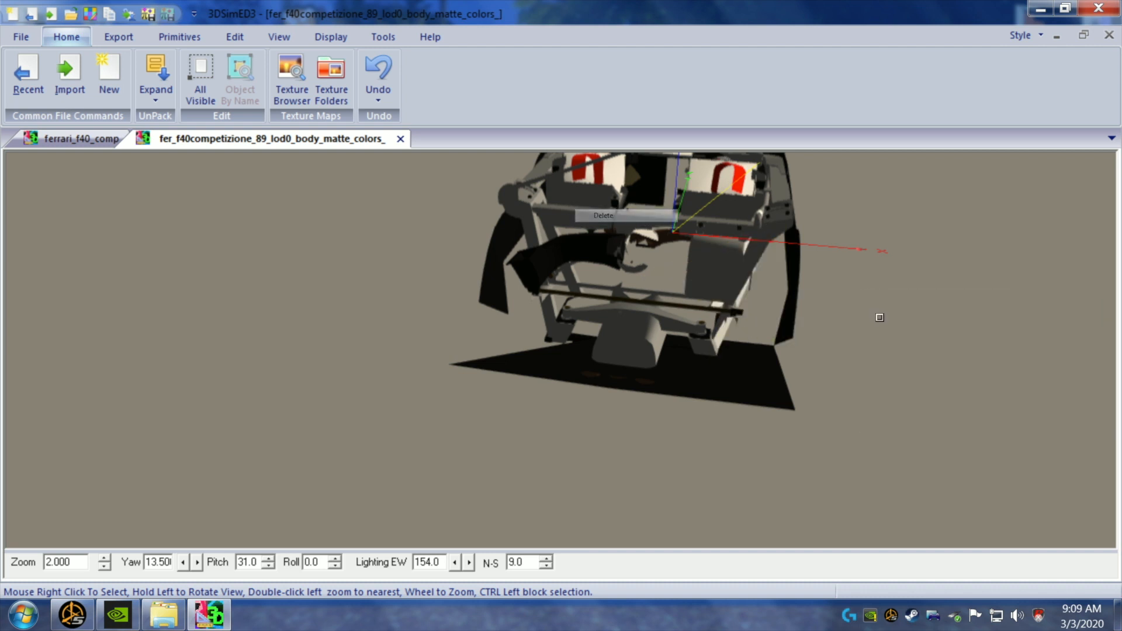
- Delete the remaining sliver of the strut along the outer edge of the large grey canister
{"action": "left_click_drag", "start_coordinate": [794, 304], "coordinate": [797, 304]}
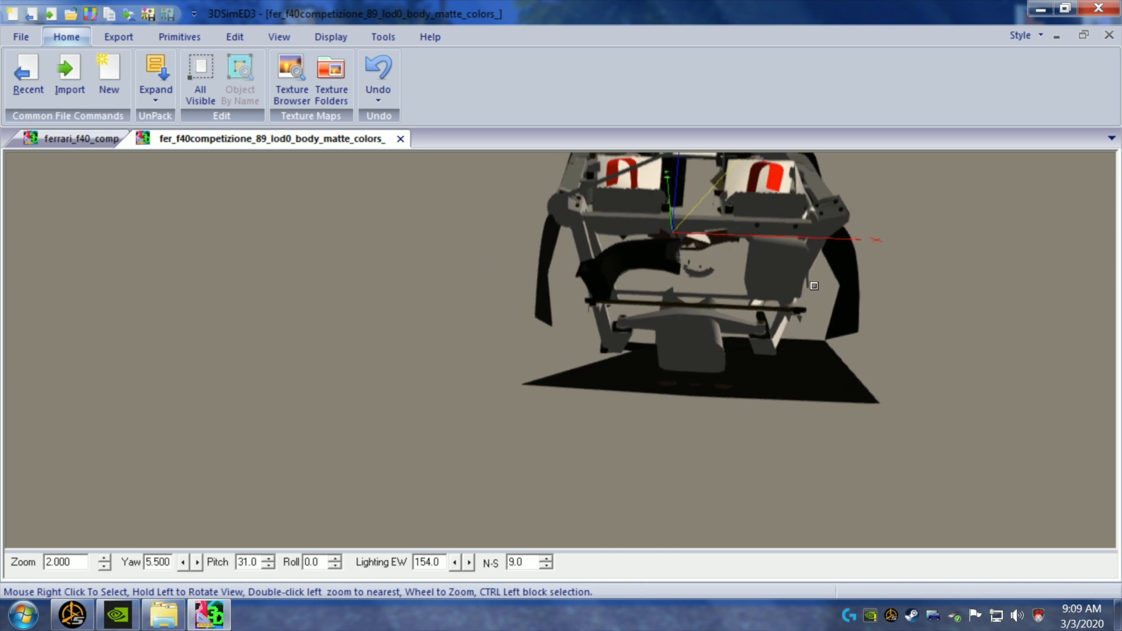
{"action": "right_click", "coordinate": [808, 289]}
{"action": "mouse_move", "coordinate": [906, 301]}
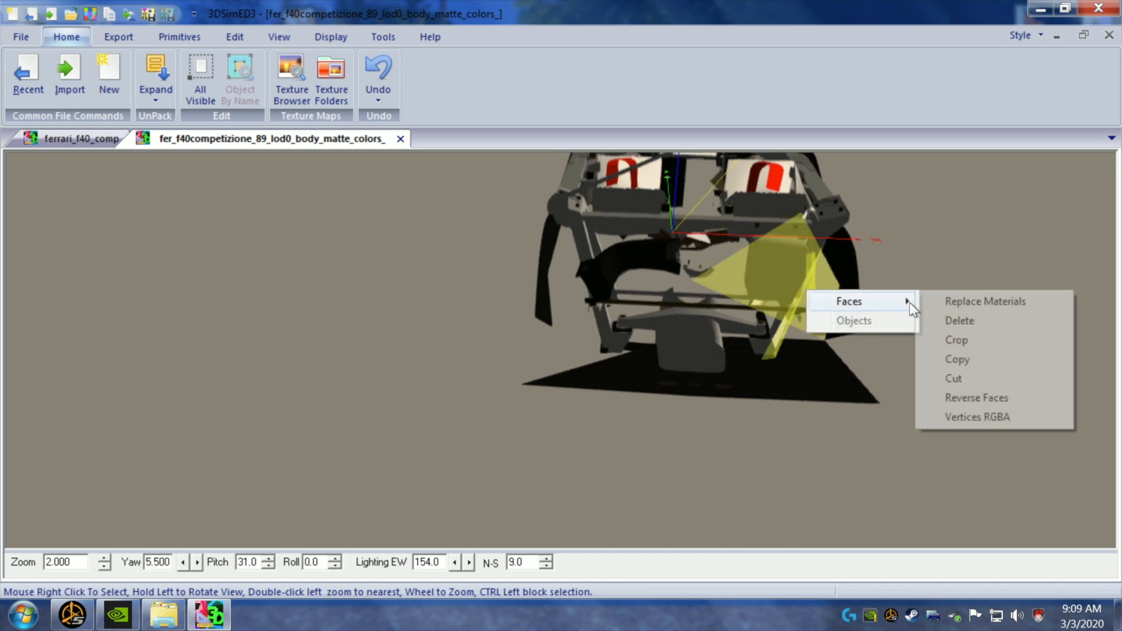
{"action": "left_click", "coordinate": [950, 321]}
- Delete the crescent-shaped leftovers of the removed ribbed cylinder beside the black curved duct
{"action": "left_click_drag", "start_coordinate": [878, 298], "coordinate": [771, 292]}
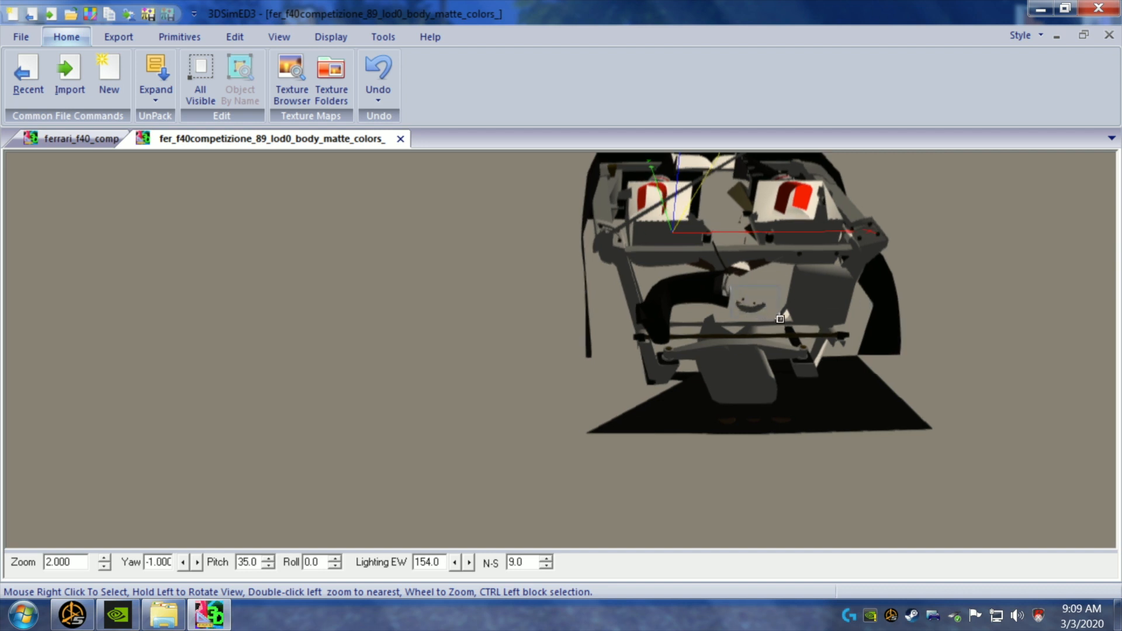
{"action": "right_click", "coordinate": [774, 314]}
{"action": "mouse_move", "coordinate": [878, 327]}
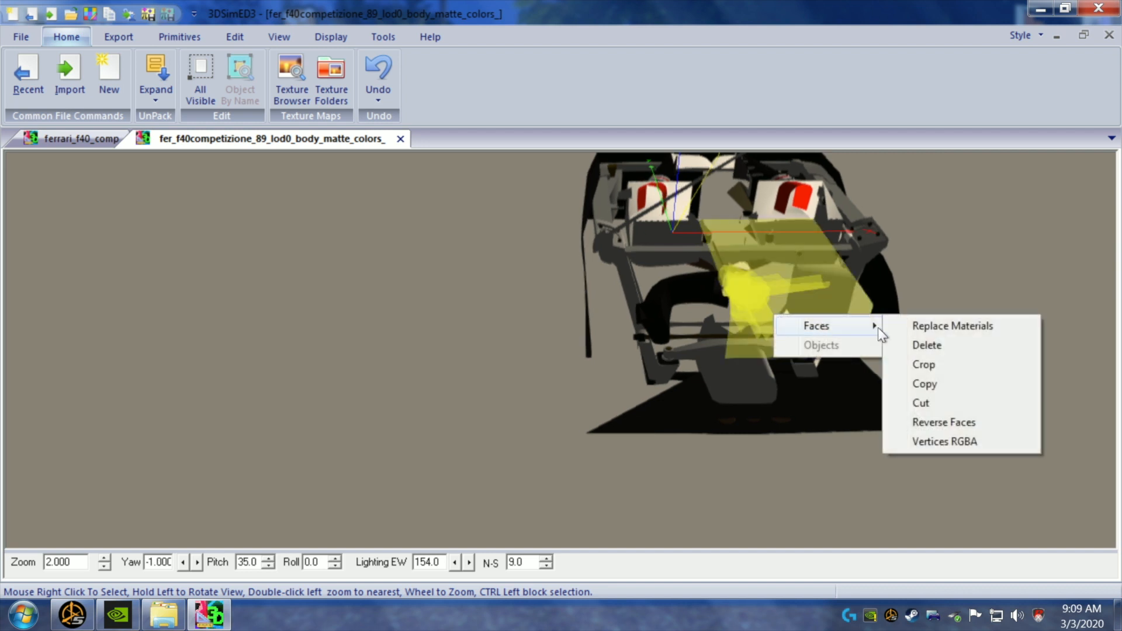
{"action": "left_click", "coordinate": [912, 345]}
- Delete the brown pipe and small fragments in the gap between the two intercoolers
{"action": "left_click_drag", "start_coordinate": [848, 298], "coordinate": [843, 315]}
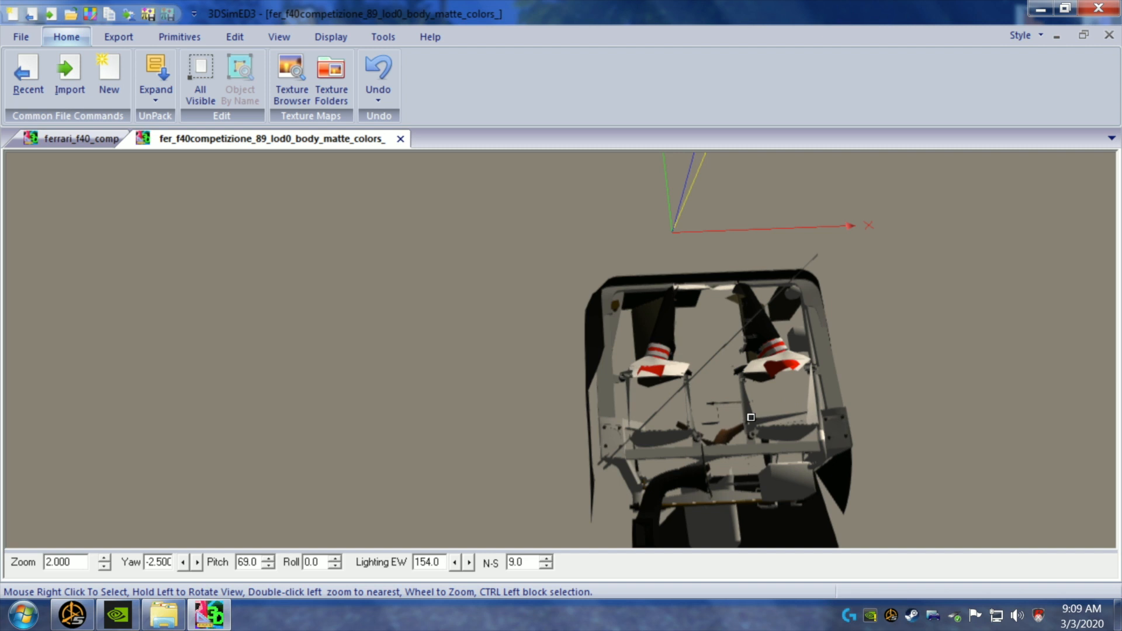
{"action": "left_click_drag", "start_coordinate": [705, 397], "coordinate": [743, 441], "text": "ctrl"}
{"action": "mouse_move", "coordinate": [837, 456]}
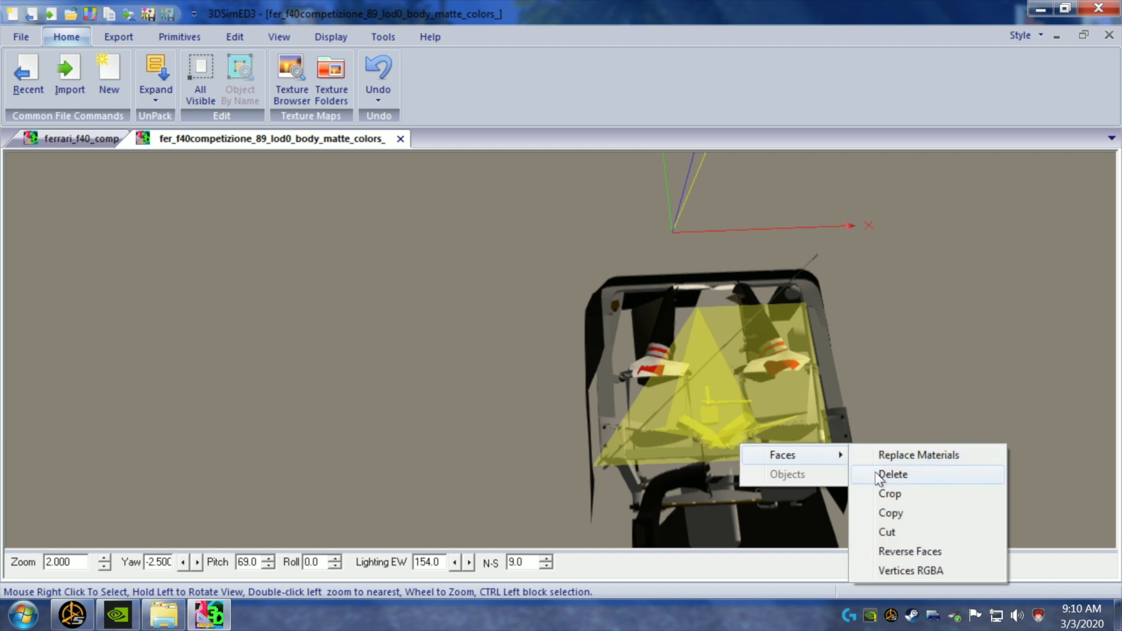
{"action": "left_click", "coordinate": [931, 471]}
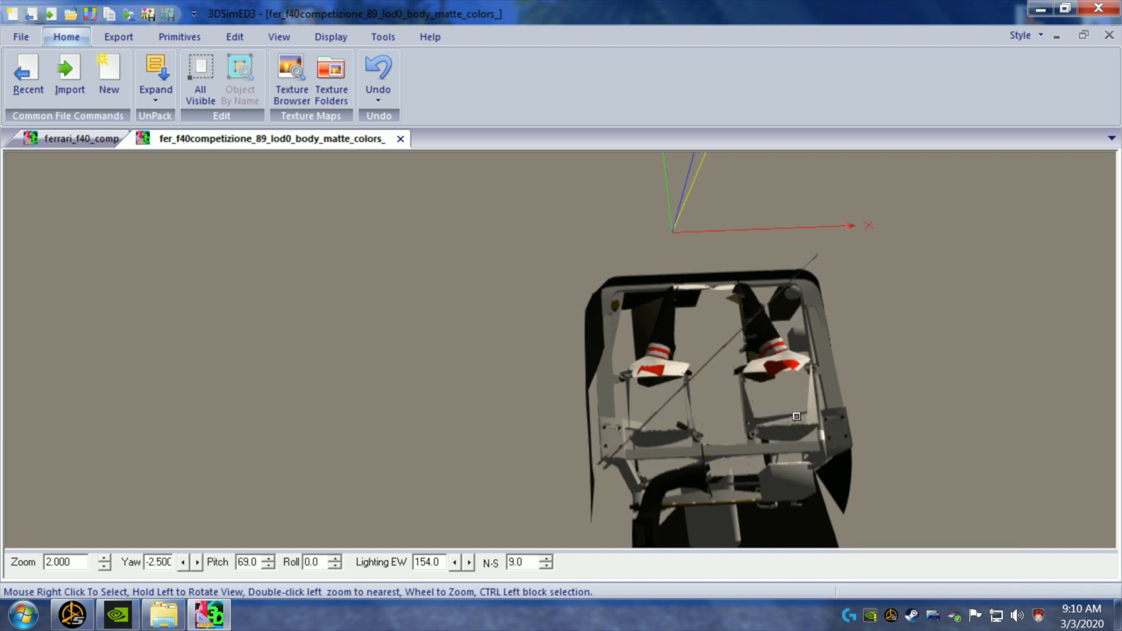
- Delete the core faces beneath the right-hand intercooler's white end tank
{"action": "left_click_drag", "start_coordinate": [777, 420], "coordinate": [777, 421], "text": "ctrl"}
{"action": "mouse_move", "coordinate": [819, 432]}
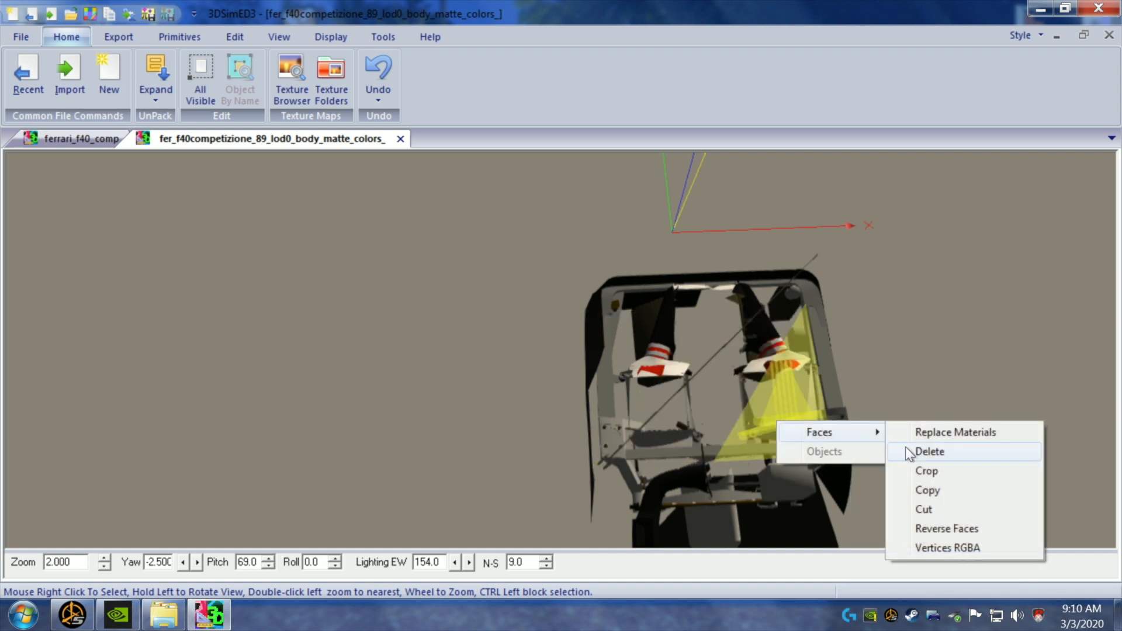
{"action": "left_click", "coordinate": [925, 459]}
- Delete the selected core faces beneath the left-hand intercooler's white end tank
{"action": "left_click_drag", "start_coordinate": [738, 432], "coordinate": [724, 447]}
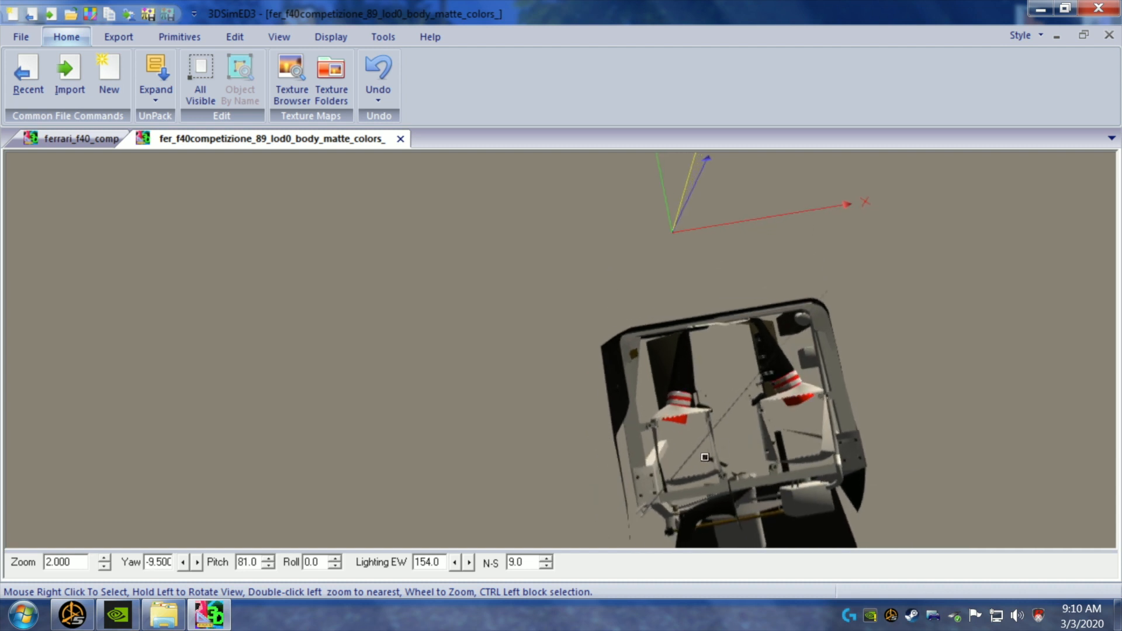
{"action": "mouse_move", "coordinate": [748, 476]}
{"action": "left_click_drag", "start_coordinate": [710, 463], "coordinate": [658, 443], "text": "ctrl"}
{"action": "left_click", "coordinate": [848, 495]}
- Reset the view and examine the engine bay from above, including the left-hand intercooler's red hose and clamps
{"action": "scroll", "coordinate": [660, 433], "scroll_direction": "down", "scroll_amount": 6}
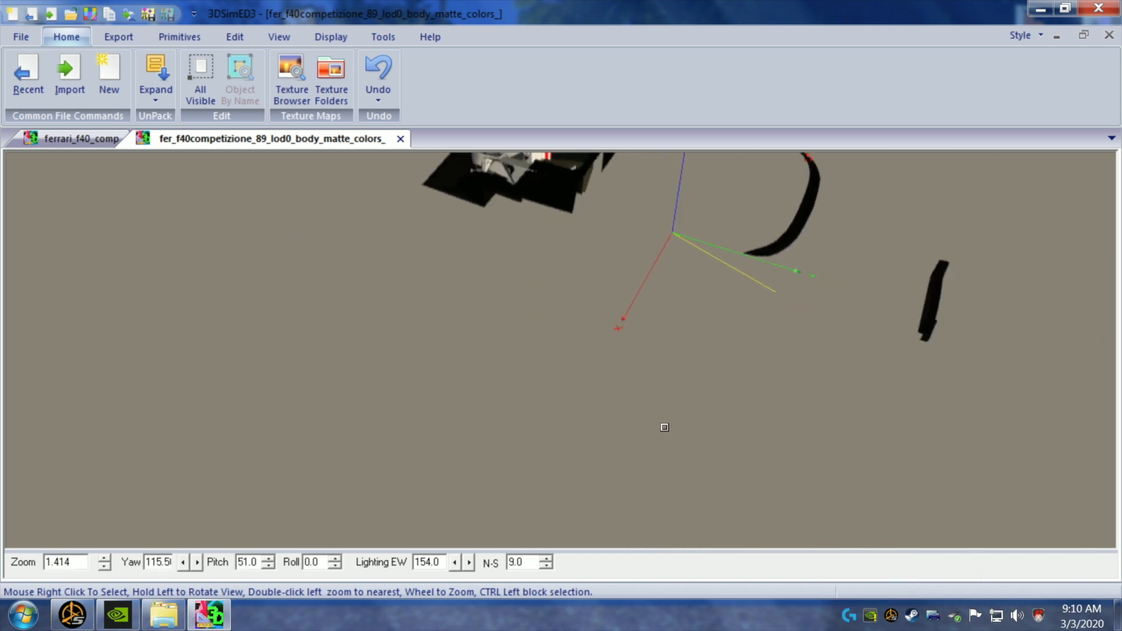
{"action": "left_click", "coordinate": [293, 33]}
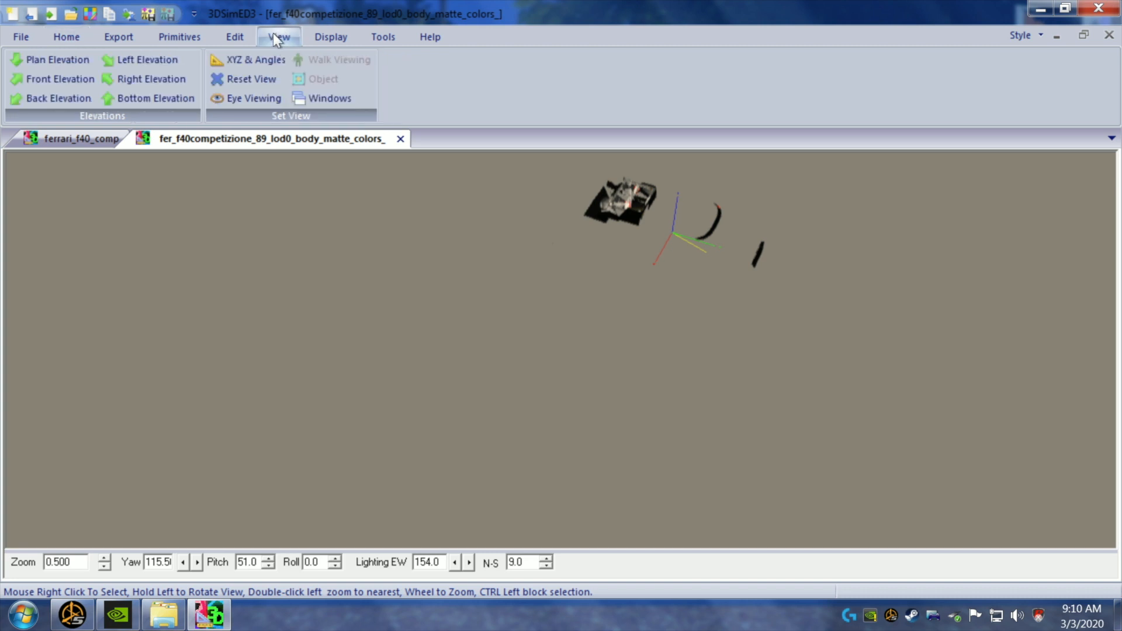
{"action": "left_click", "coordinate": [243, 78]}
{"action": "left_click_drag", "start_coordinate": [669, 428], "coordinate": [694, 445]}
{"action": "scroll", "coordinate": [723, 422], "scroll_direction": "up", "scroll_amount": 1}
{"action": "scroll", "coordinate": [722, 422], "scroll_direction": "up", "scroll_amount": 1}
{"action": "mouse_move", "coordinate": [694, 441]}
{"action": "left_mouse_down"}
{"action": "mouse_move", "coordinate": [701, 418]}
{"action": "mouse_move", "coordinate": [687, 453]}
{"action": "mouse_move", "coordinate": [701, 447]}
{"action": "left_mouse_up"}
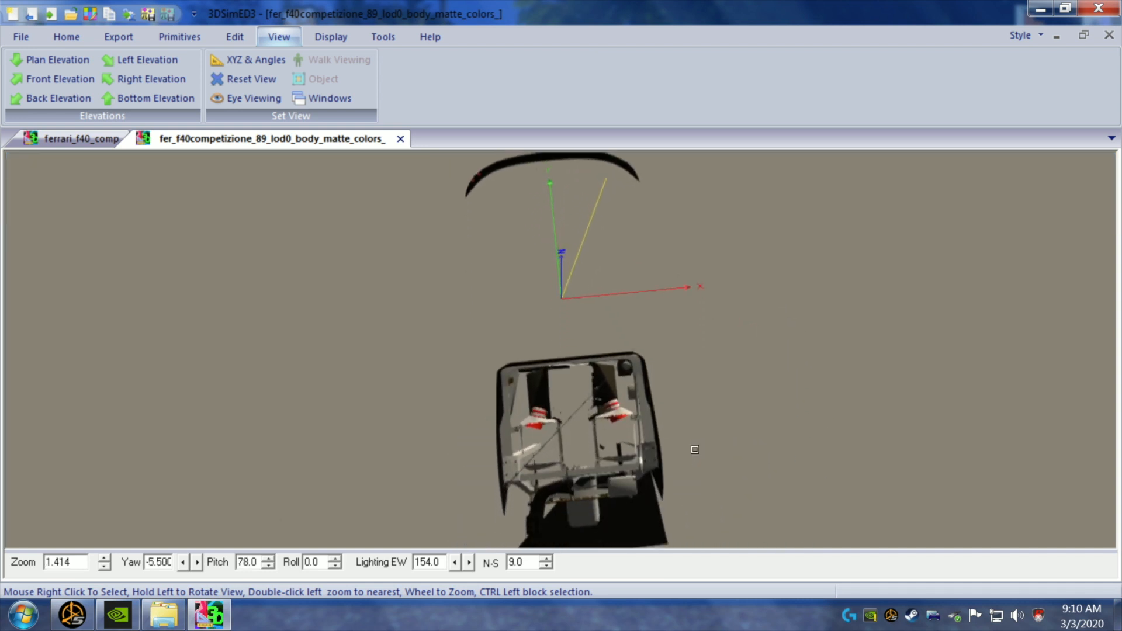
{"action": "left_click_drag", "start_coordinate": [656, 324], "coordinate": [659, 333]}
{"action": "scroll", "coordinate": [612, 328], "scroll_direction": "up", "scroll_amount": 2}
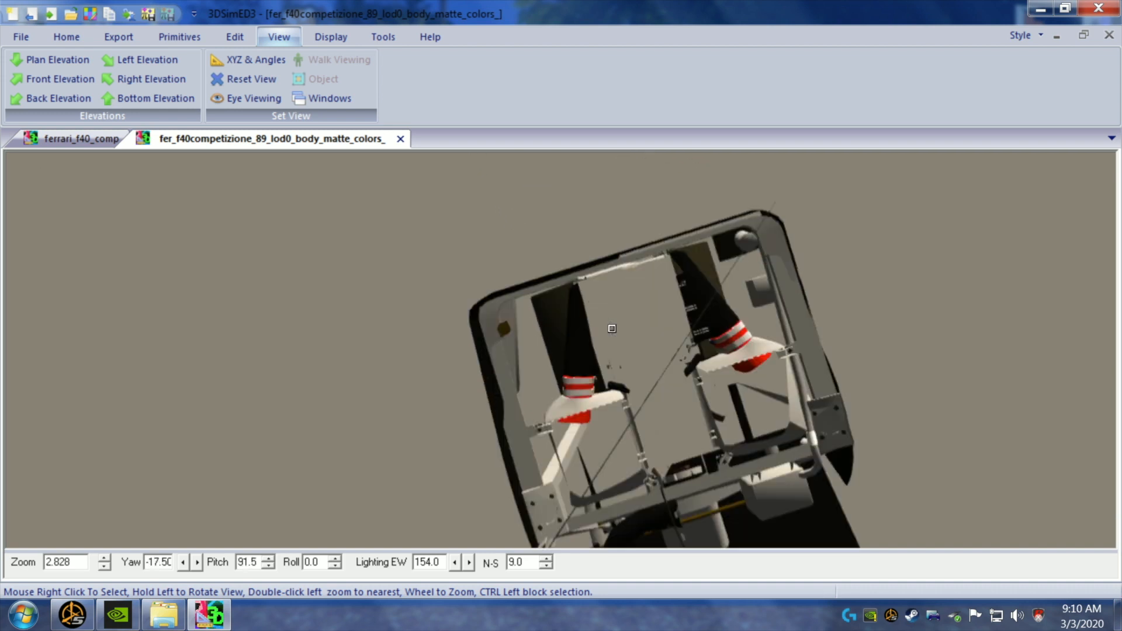
{"action": "scroll", "coordinate": [612, 328], "scroll_direction": "up", "scroll_amount": 3}
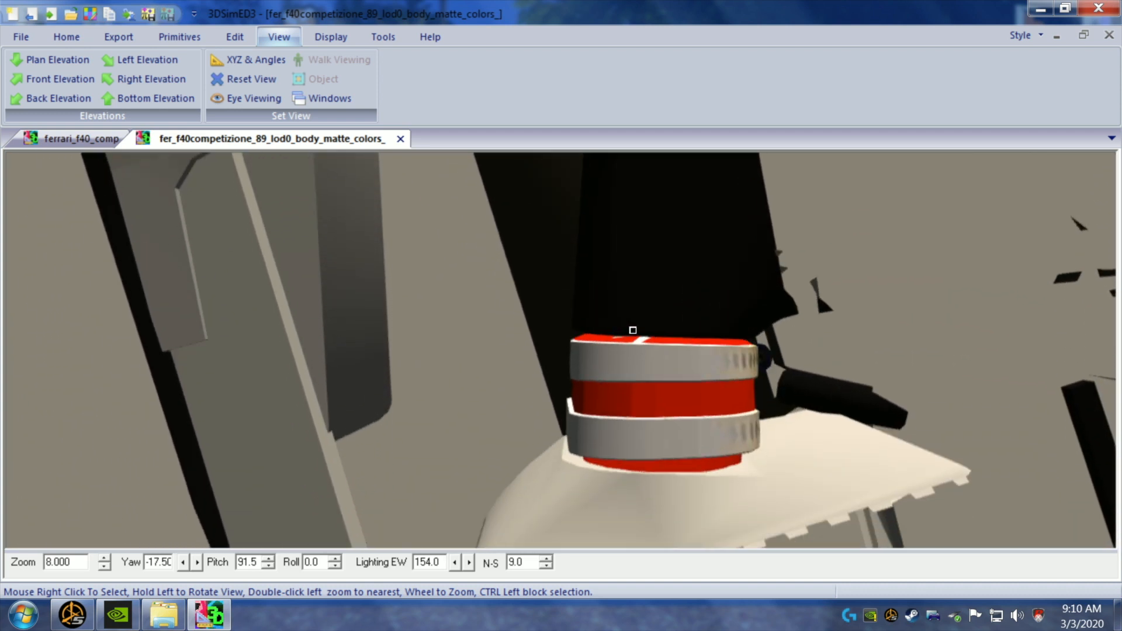
- Delete the upper and lower grey clamp bands around the red hose on the left-hand intercooler
{"action": "left_click_drag", "start_coordinate": [653, 331], "coordinate": [651, 328]}
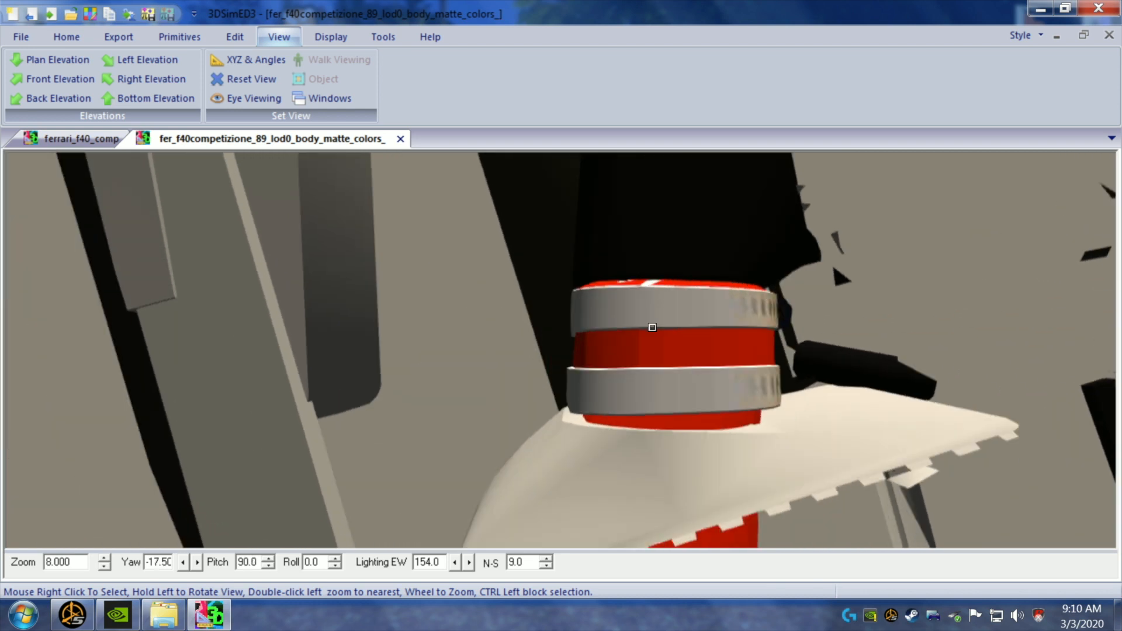
{"action": "left_click_drag", "start_coordinate": [571, 291], "coordinate": [782, 326], "text": "ctrl"}
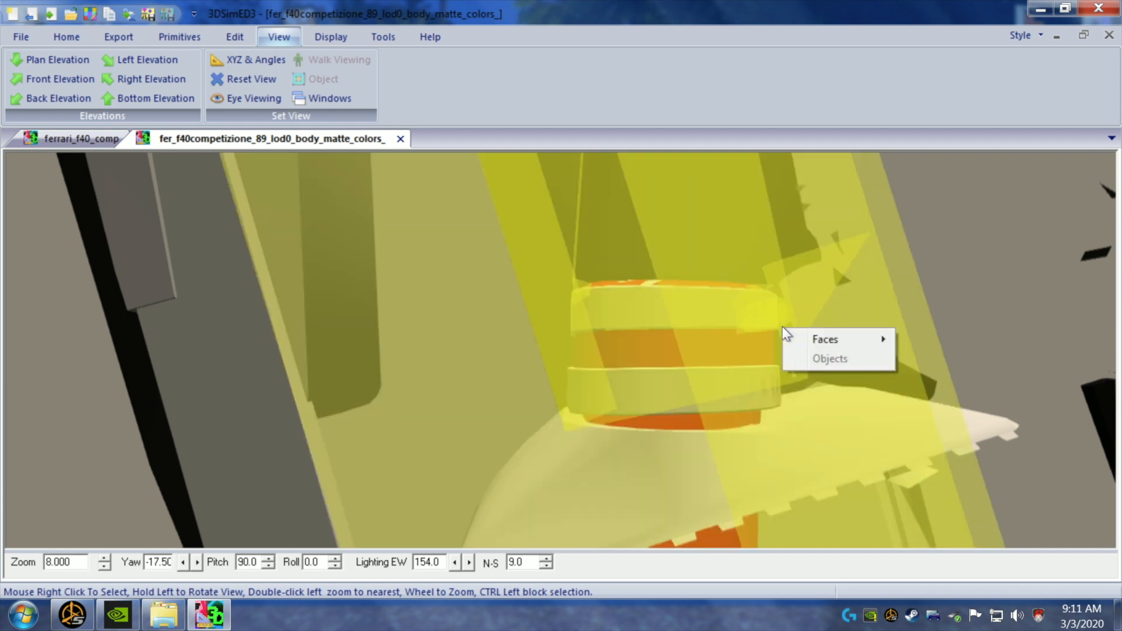
{"action": "mouse_move", "coordinate": [842, 339]}
{"action": "left_click", "coordinate": [948, 359]}
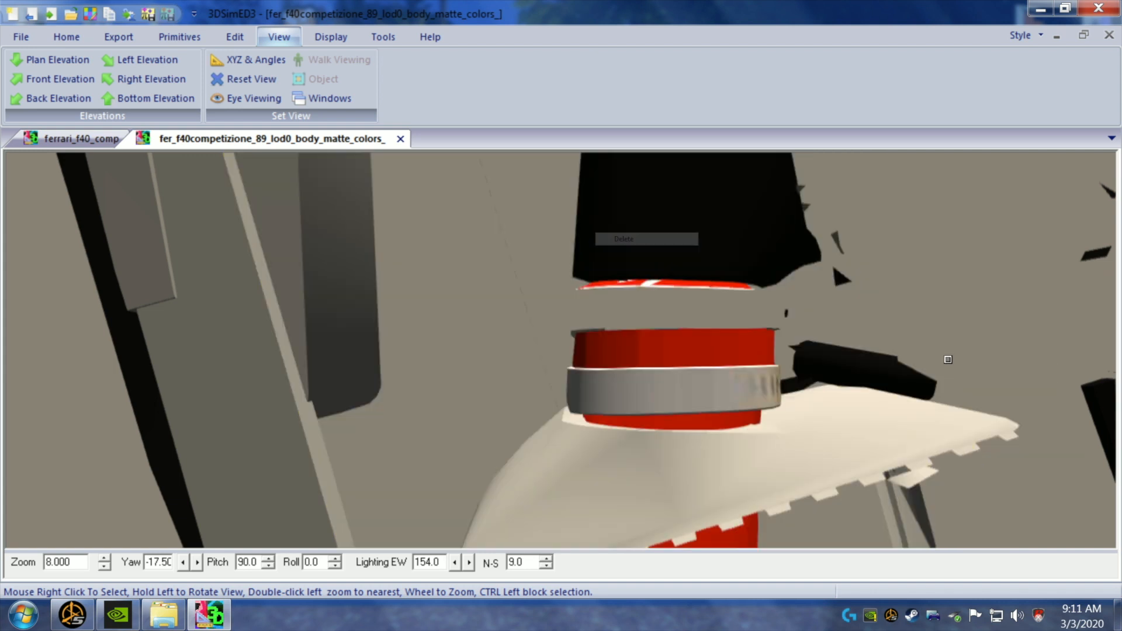
{"action": "left_click_drag", "start_coordinate": [610, 416], "coordinate": [608, 410]}
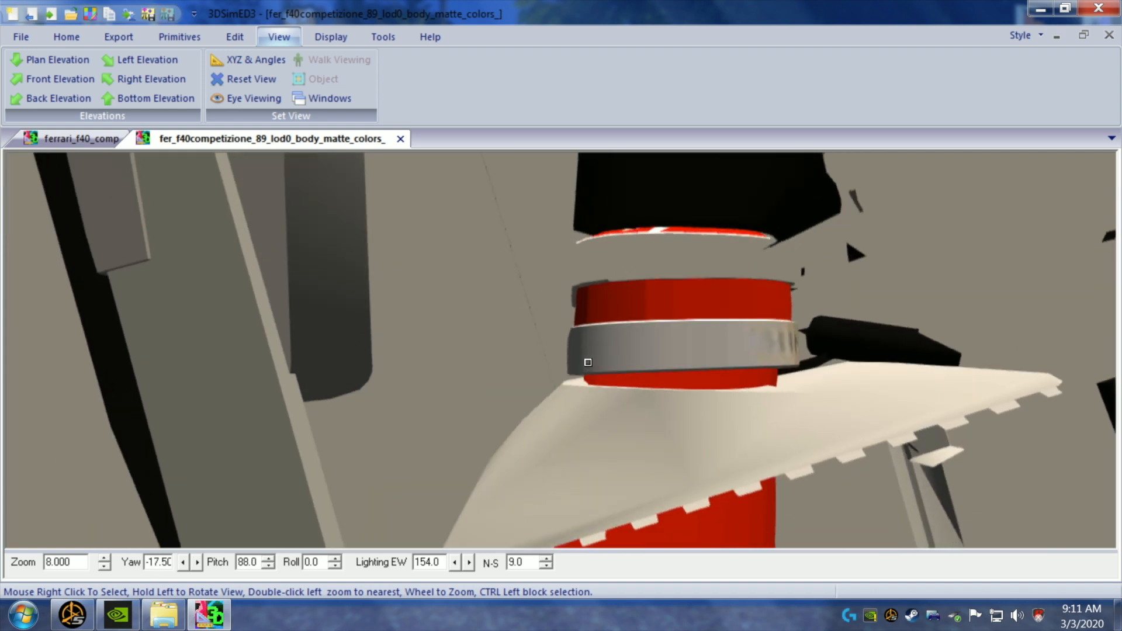
{"action": "left_click_drag", "start_coordinate": [573, 328], "coordinate": [796, 362], "text": "ctrl"}
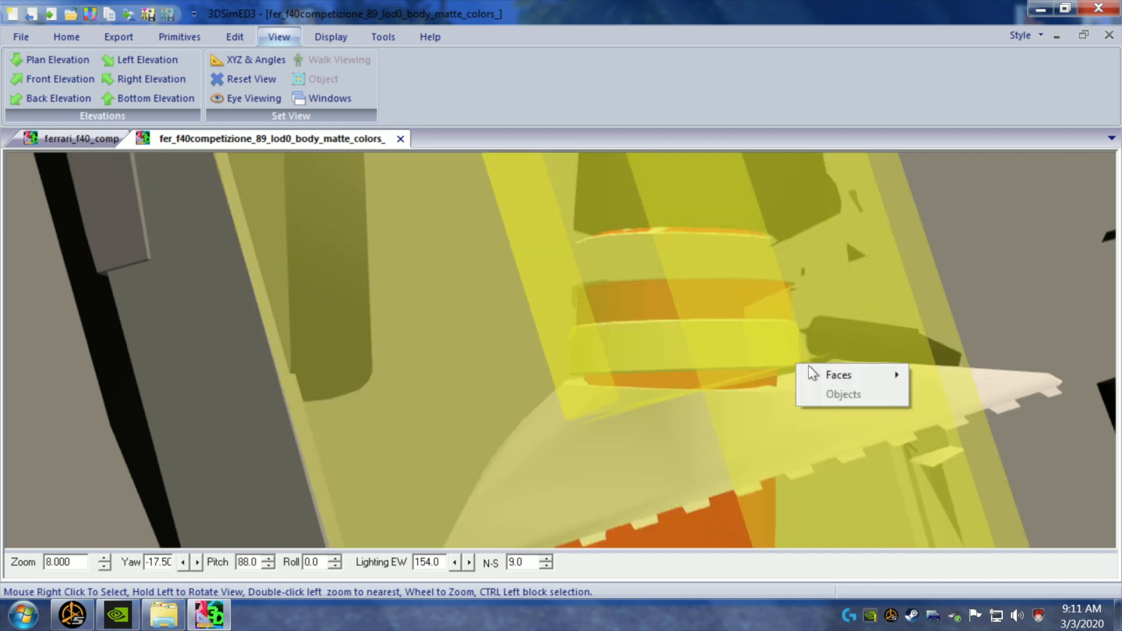
{"action": "mouse_move", "coordinate": [870, 380]}
{"action": "left_click", "coordinate": [939, 390]}
- Delete the lower and upper clamp bands around the red hose on the right-hand intercooler
{"action": "left_click_drag", "start_coordinate": [929, 384], "coordinate": [898, 381]}
{"action": "left_click_drag", "start_coordinate": [416, 361], "coordinate": [649, 395], "text": "ctrl"}
{"action": "mouse_move", "coordinate": [681, 401]}
{"action": "left_click", "coordinate": [786, 427]}
{"action": "left_click_drag", "start_coordinate": [751, 403], "coordinate": [689, 363]}
{"action": "left_click_drag", "start_coordinate": [435, 367], "coordinate": [635, 395], "text": "ctrl"}
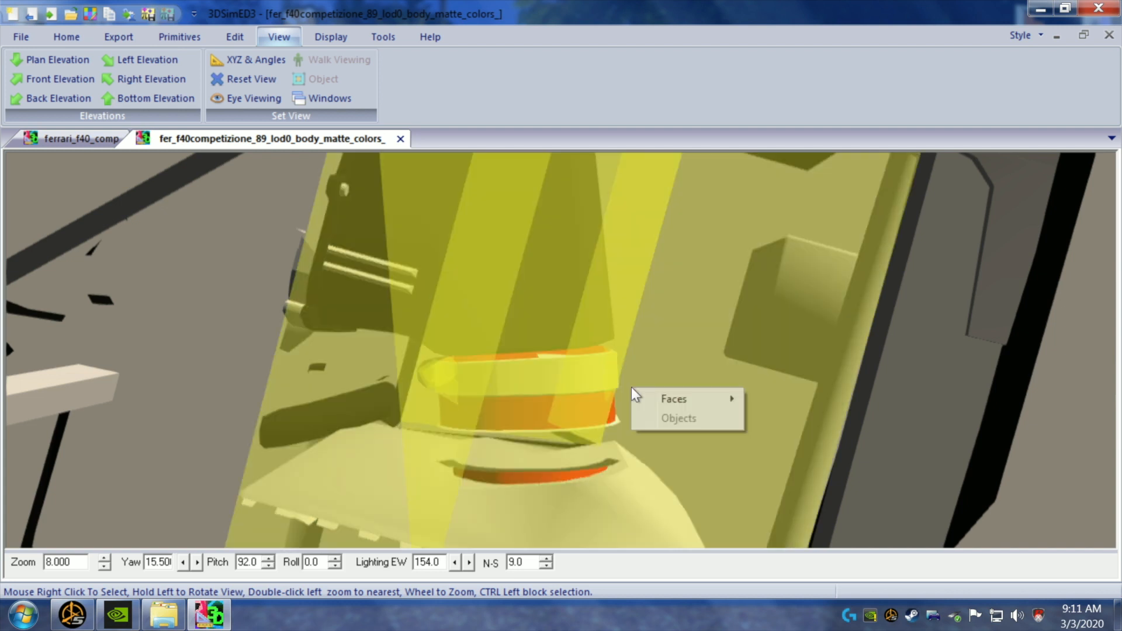
{"action": "mouse_move", "coordinate": [727, 398]}
{"action": "left_click", "coordinate": [766, 416]}
- Reset the view and delete the flat faces hanging beneath the corner of the engine bay
{"action": "left_click_drag", "start_coordinate": [711, 395], "coordinate": [656, 364]}
{"action": "scroll", "coordinate": [711, 386], "scroll_direction": "down", "scroll_amount": 4}
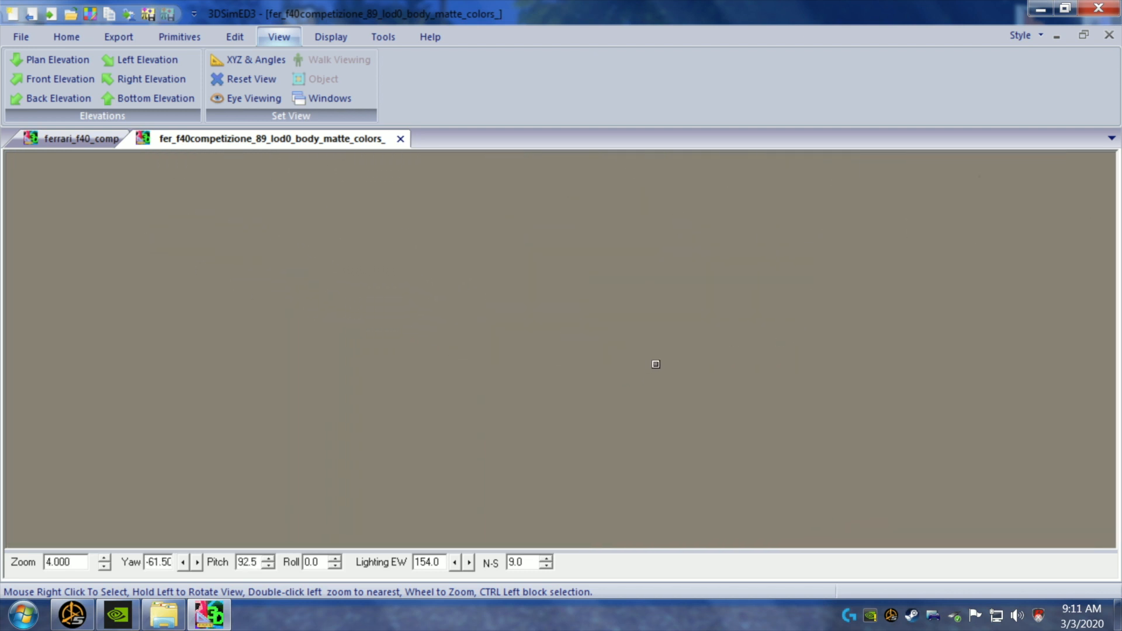
{"action": "left_click", "coordinate": [240, 78]}
{"action": "left_click_drag", "start_coordinate": [603, 372], "coordinate": [529, 376]}
{"action": "scroll", "coordinate": [530, 376], "scroll_direction": "up", "scroll_amount": 1}
{"action": "left_click_drag", "start_coordinate": [511, 310], "coordinate": [512, 303]}
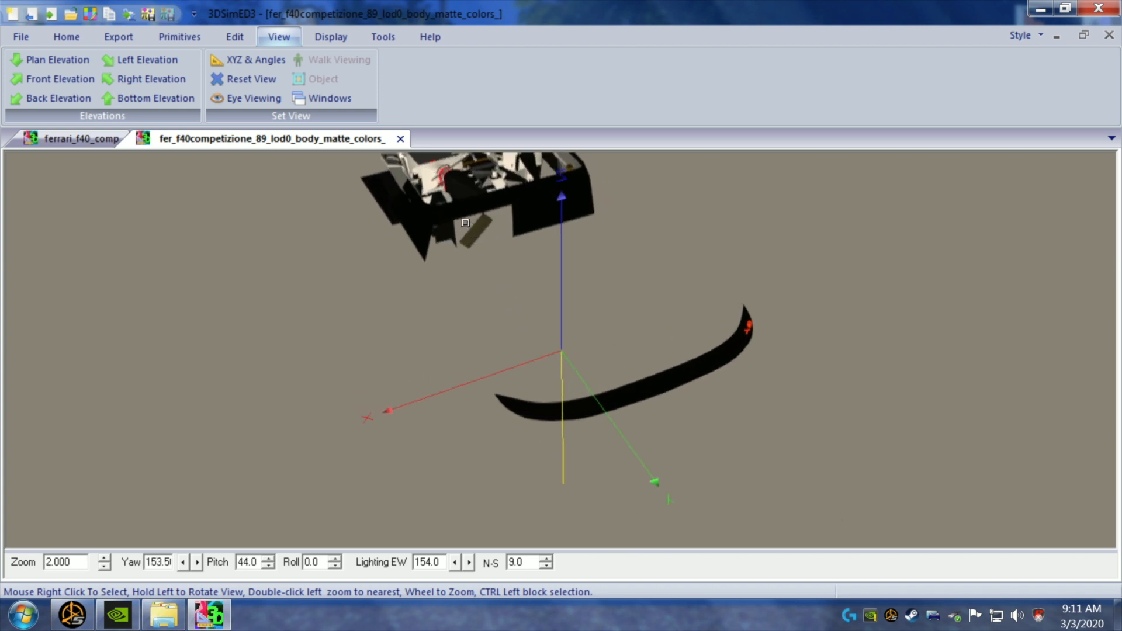
{"action": "right_click", "coordinate": [487, 249]}
{"action": "mouse_move", "coordinate": [520, 257]}
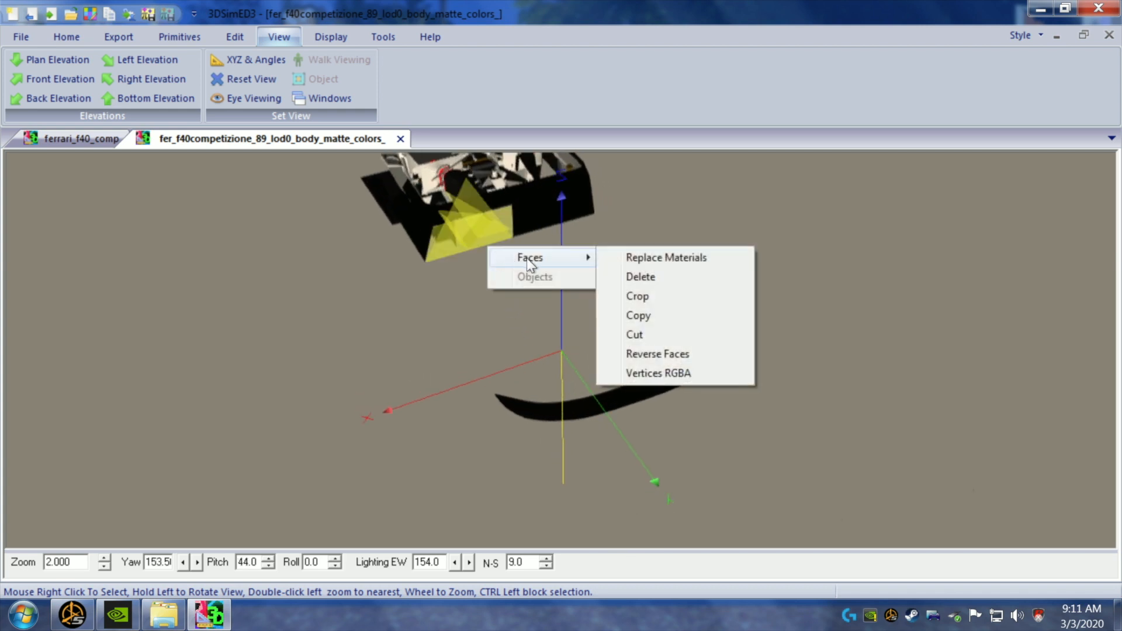
{"action": "left_click", "coordinate": [635, 277]}
- Examine the stripped engine-bay object from several sides, close up and at a distance
{"action": "left_click_drag", "start_coordinate": [498, 300], "coordinate": [592, 294]}
{"action": "scroll", "coordinate": [592, 294], "scroll_direction": "up", "scroll_amount": 1}
{"action": "left_click_drag", "start_coordinate": [571, 331], "coordinate": [498, 349]}
{"action": "scroll", "coordinate": [556, 328], "scroll_direction": "down", "scroll_amount": 1}
{"action": "left_click_drag", "start_coordinate": [577, 341], "coordinate": [632, 359]}
{"action": "scroll", "coordinate": [572, 345], "scroll_direction": "down", "scroll_amount": 1}
{"action": "scroll", "coordinate": [576, 358], "scroll_direction": "down", "scroll_amount": 1}
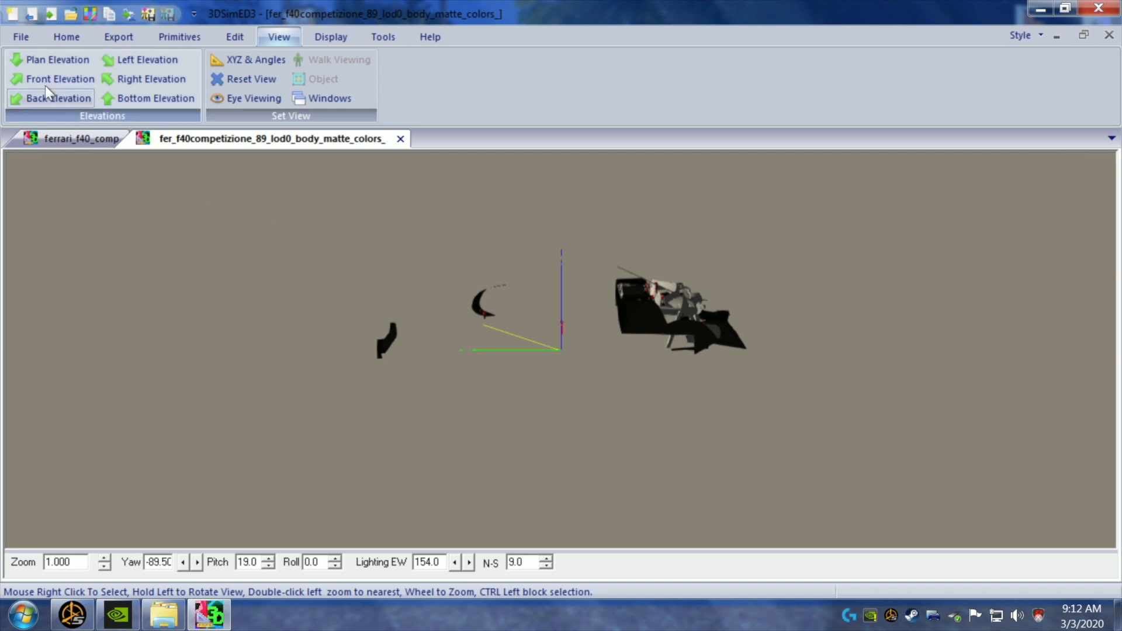
- Start saving the object as a .3SE file in the "unchromed engine raped" folder inside "bran new engine start"
{"action": "left_click", "coordinate": [16, 39]}
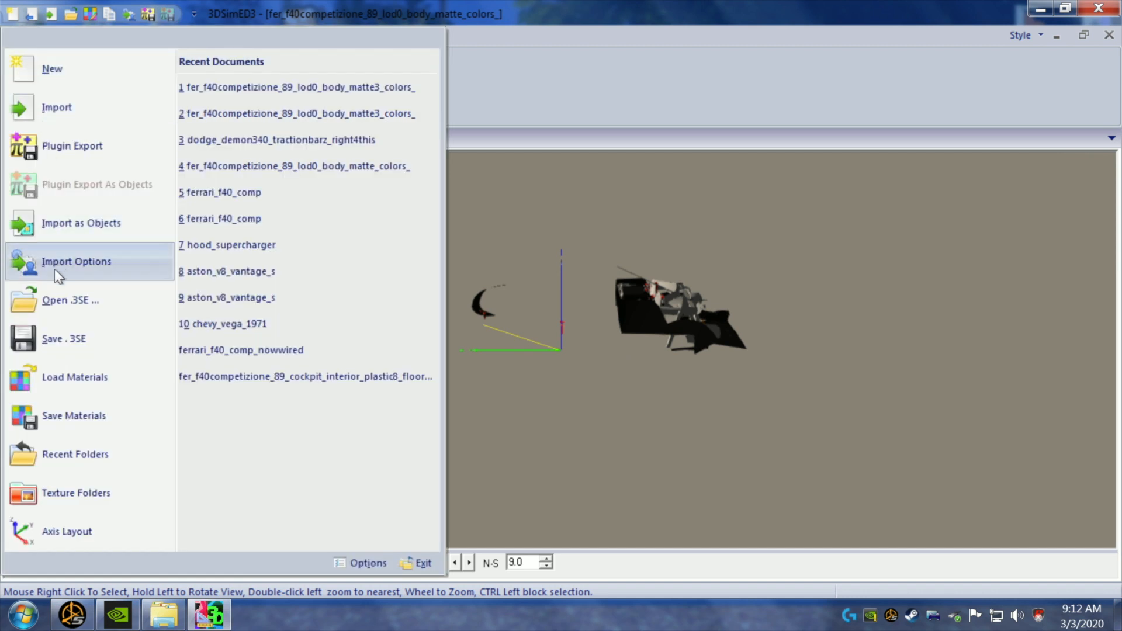
{"action": "left_click", "coordinate": [47, 335]}
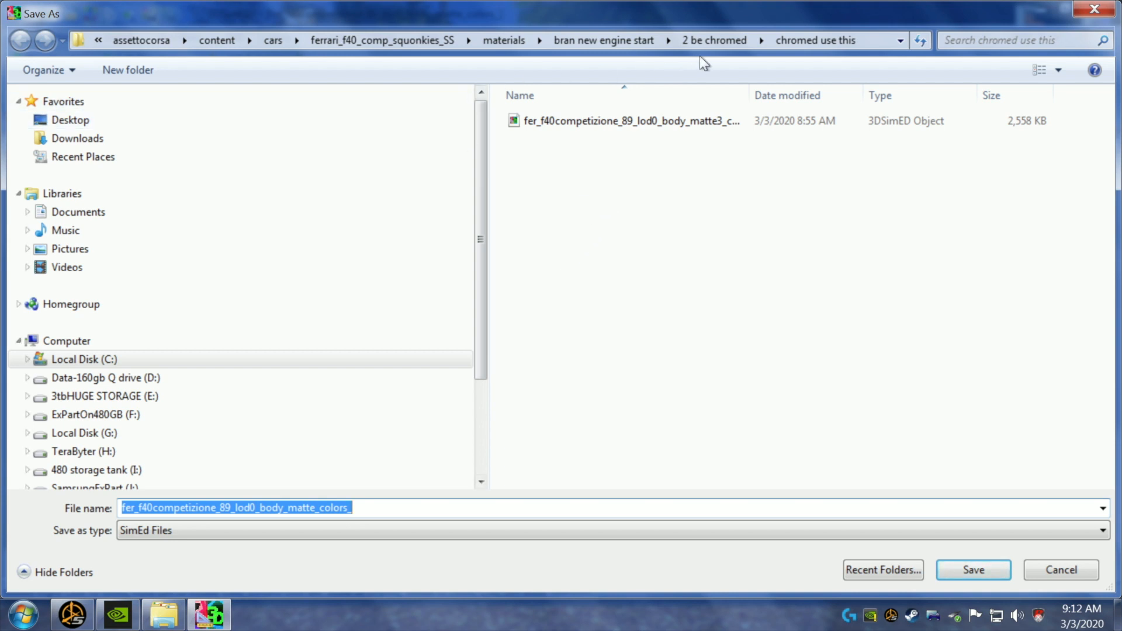
{"action": "left_click", "coordinate": [640, 42]}
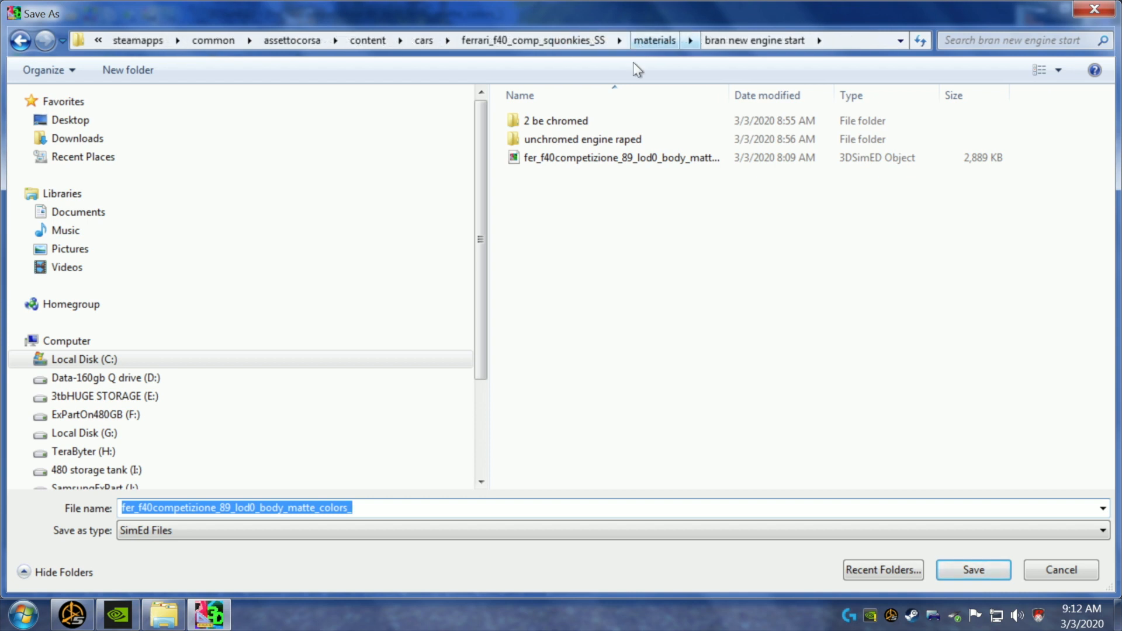
{"action": "left_click", "coordinate": [585, 142]}
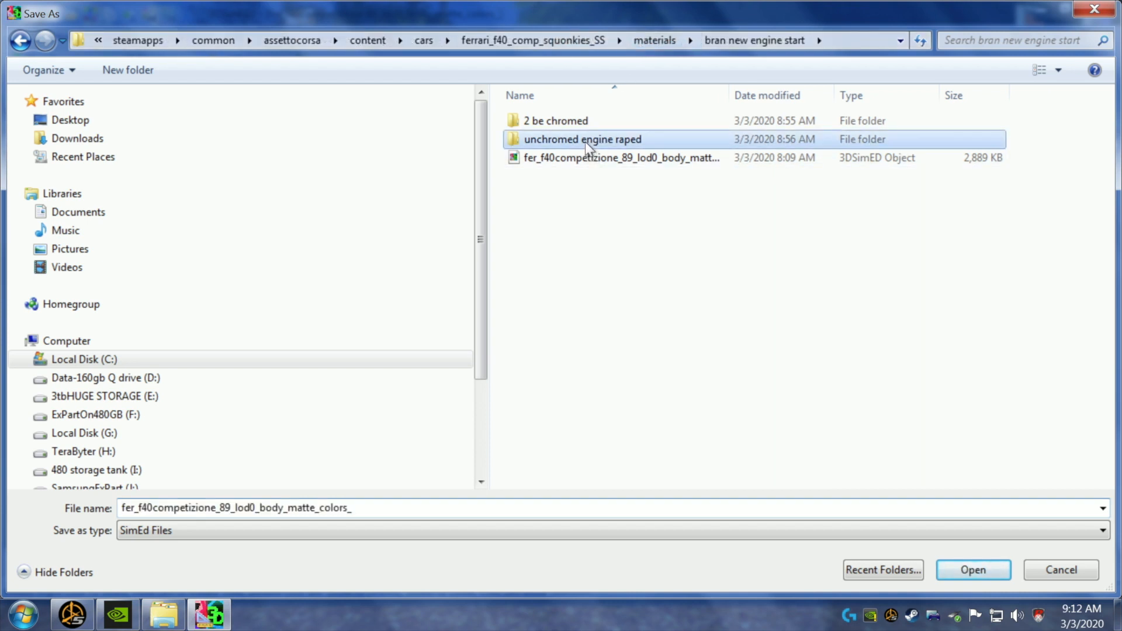
{"action": "double_click", "coordinate": [570, 142]}
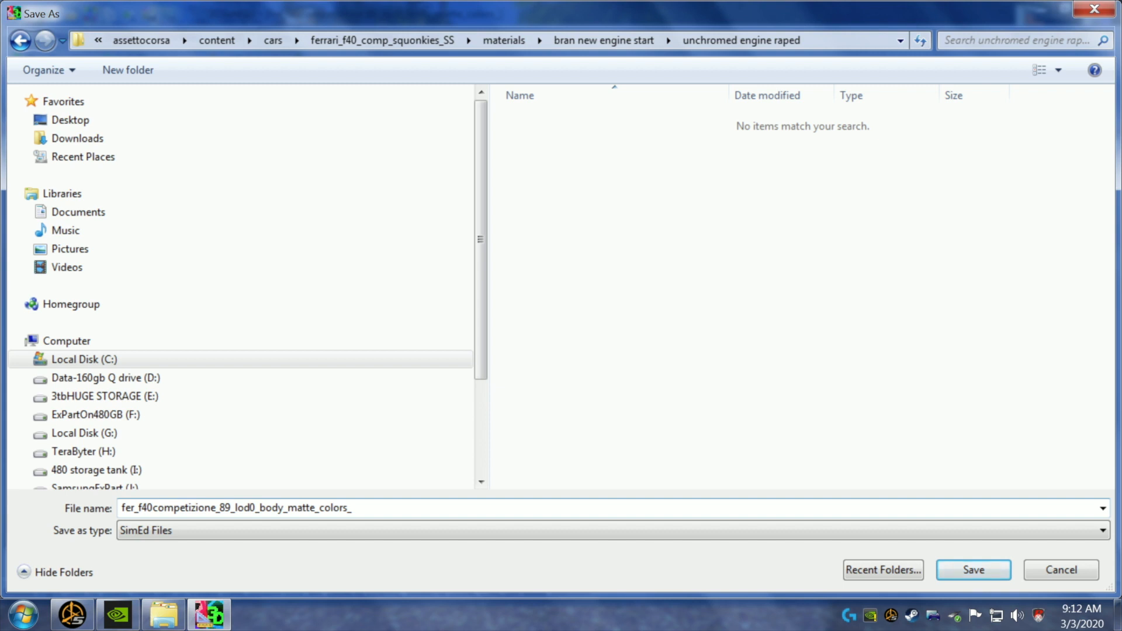
- Save the file as fer_f40competizione_89_lod0_body_matte_colors_33 with relative texture paths and close its document
{"action": "key", "text": "alt+n"}
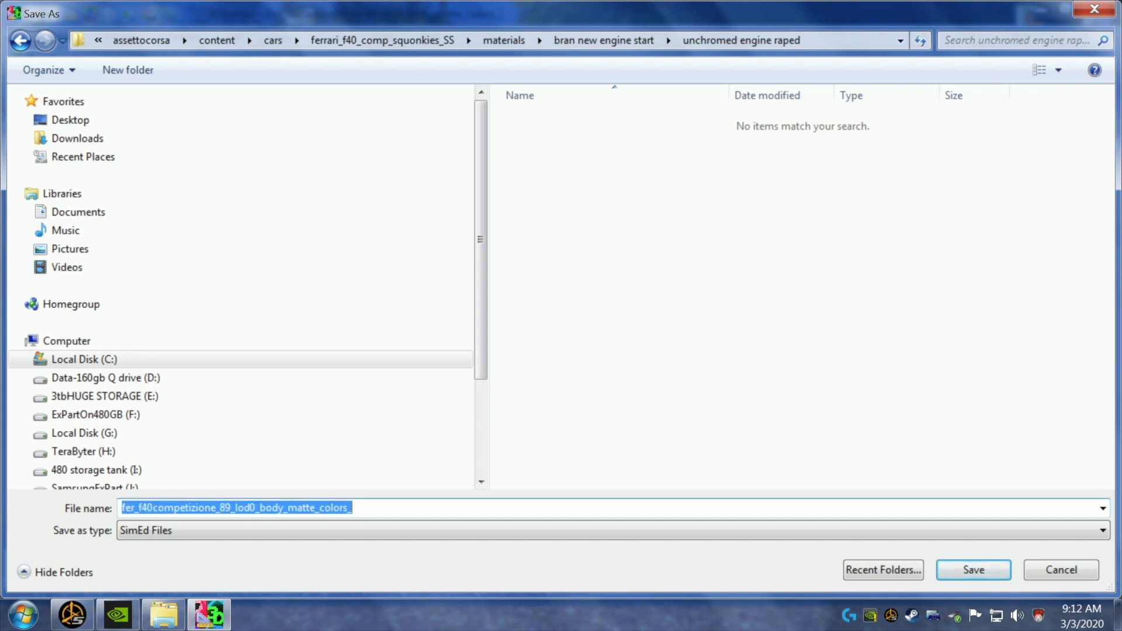
{"action": "key", "text": "End"}
{"action": "key", "text": "Left"}
{"action": "type", "text": "22"}
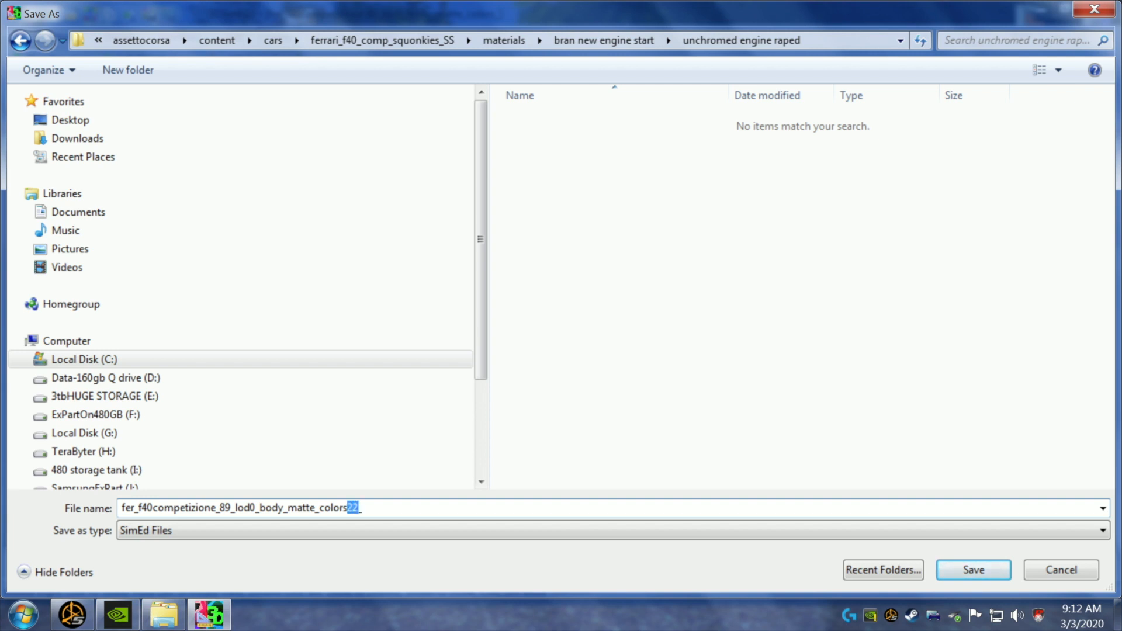
{"action": "key", "text": "BackSpace"}
{"action": "left_click", "coordinate": [972, 572]}
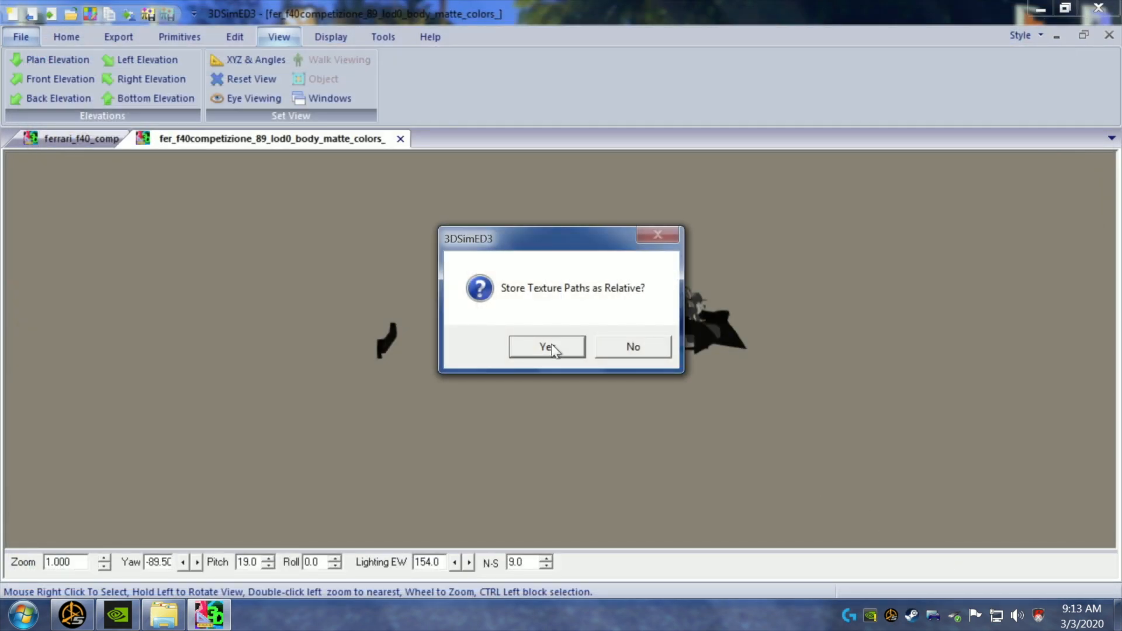
{"action": "left_click", "coordinate": [551, 345]}
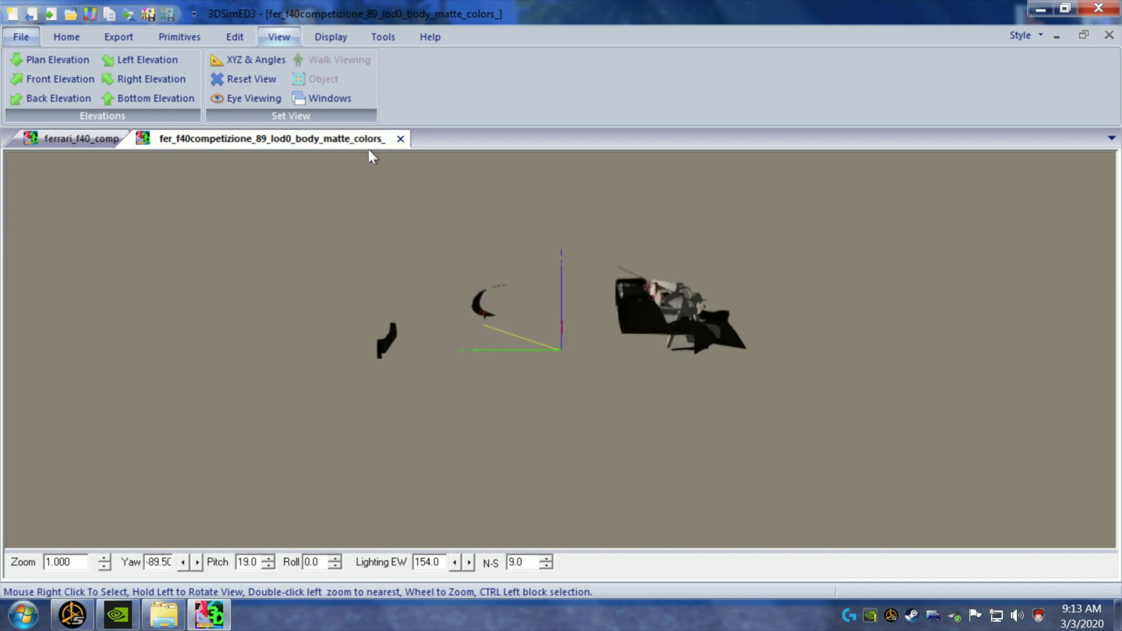
{"action": "left_click", "coordinate": [401, 139]}
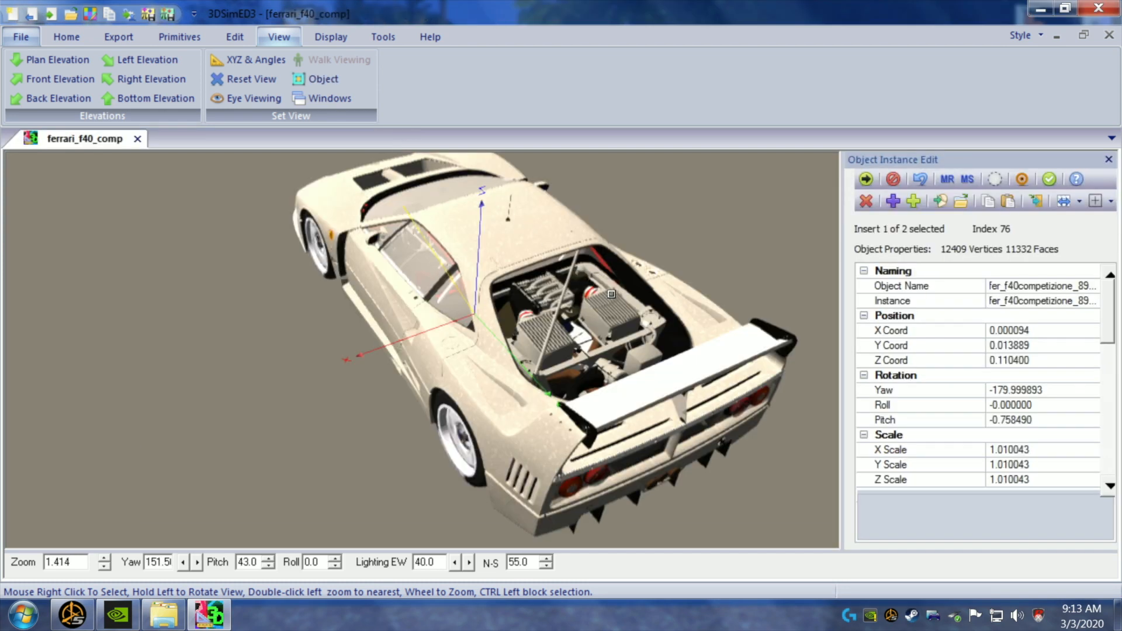
- Highlight the engine object on the full car and replace its geometry by importing fer_f40competizione_89_lod0_body_matte_colors_33 from the "unchromed engine raped" folder
{"action": "left_click_drag", "start_coordinate": [650, 305], "coordinate": [667, 307]}
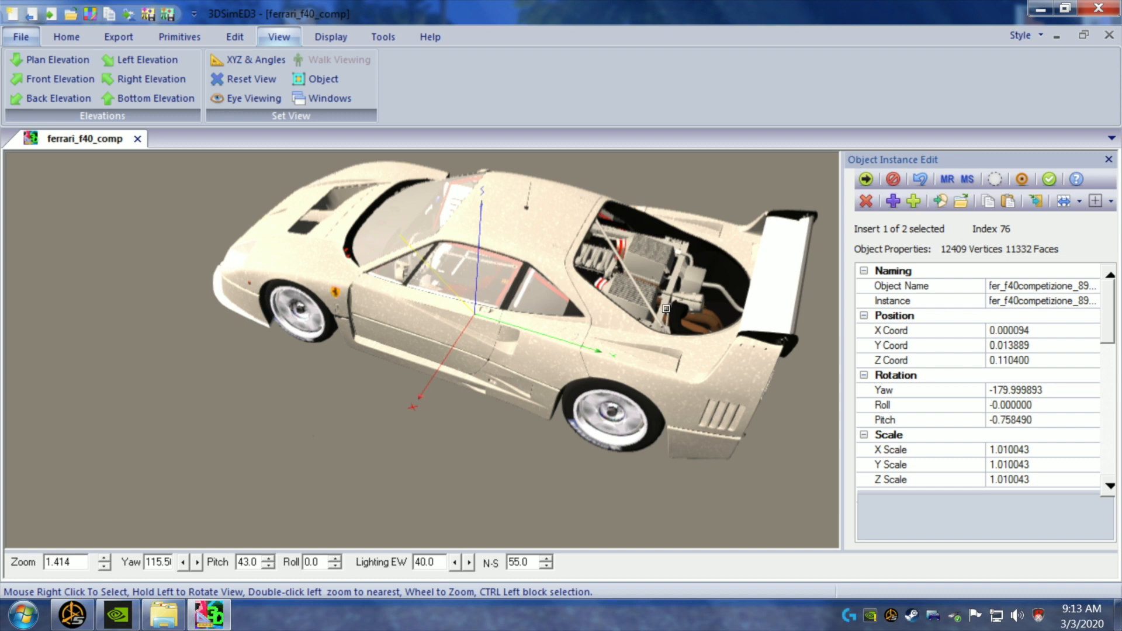
{"action": "left_click_drag", "start_coordinate": [658, 377], "coordinate": [638, 376]}
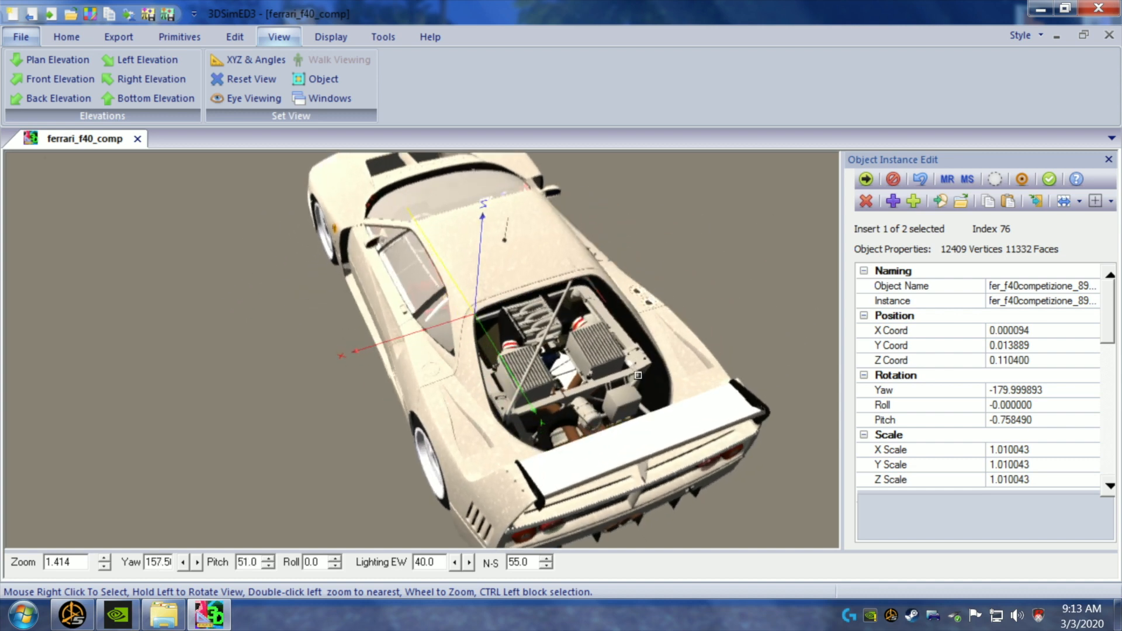
{"action": "left_click", "coordinate": [996, 180]}
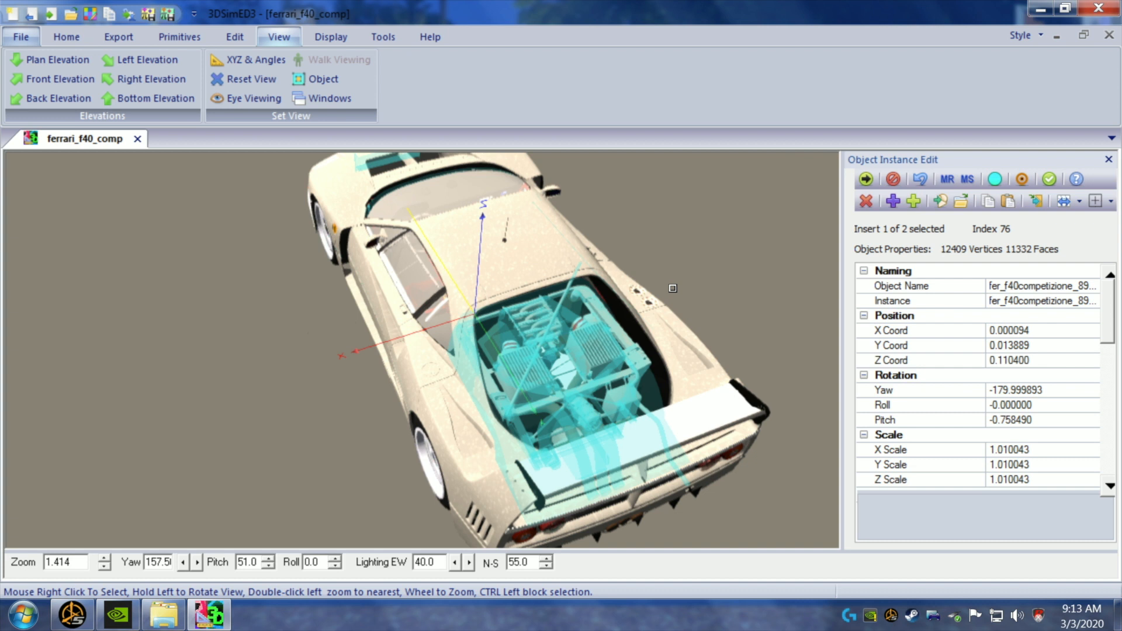
{"action": "left_click", "coordinate": [891, 202]}
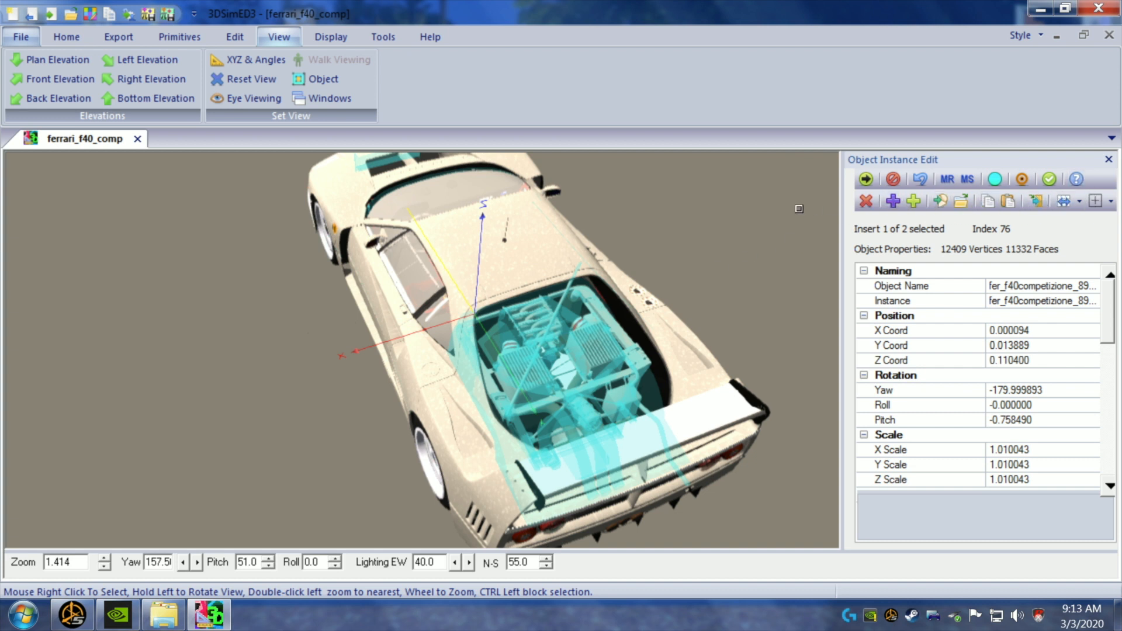
{"action": "left_click", "coordinate": [1035, 202]}
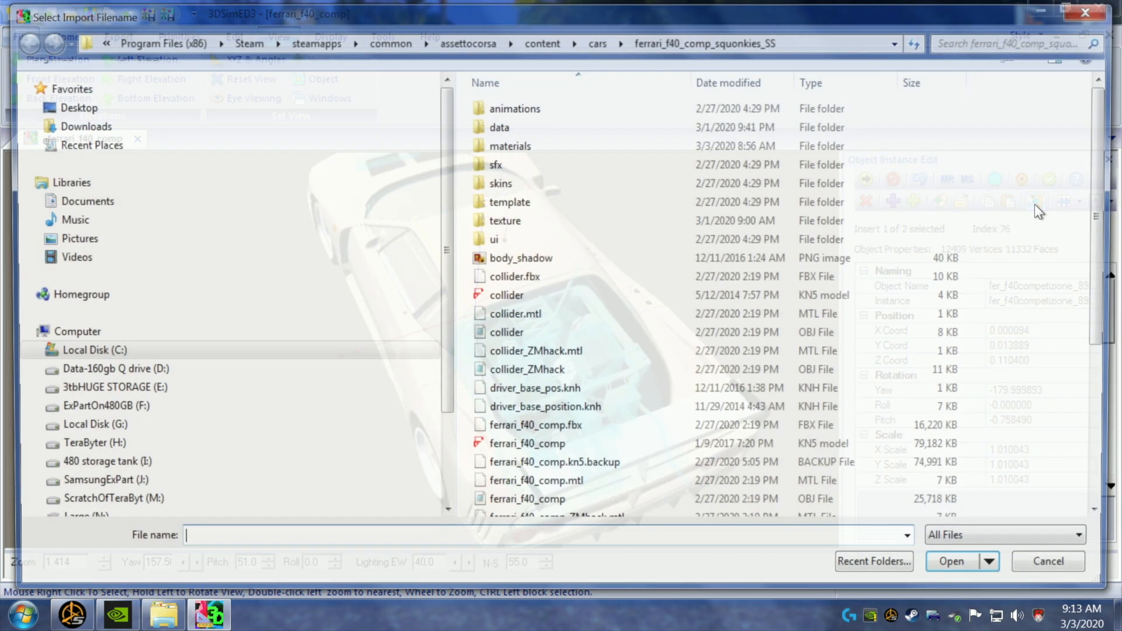
{"action": "double_click", "coordinate": [517, 158]}
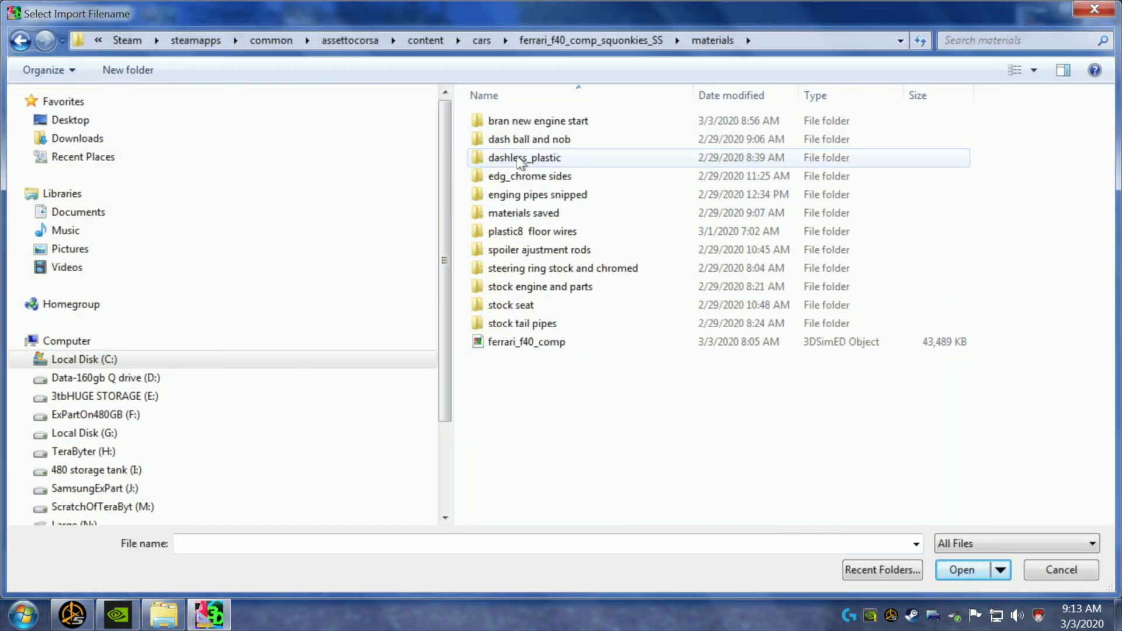
{"action": "double_click", "coordinate": [524, 123]}
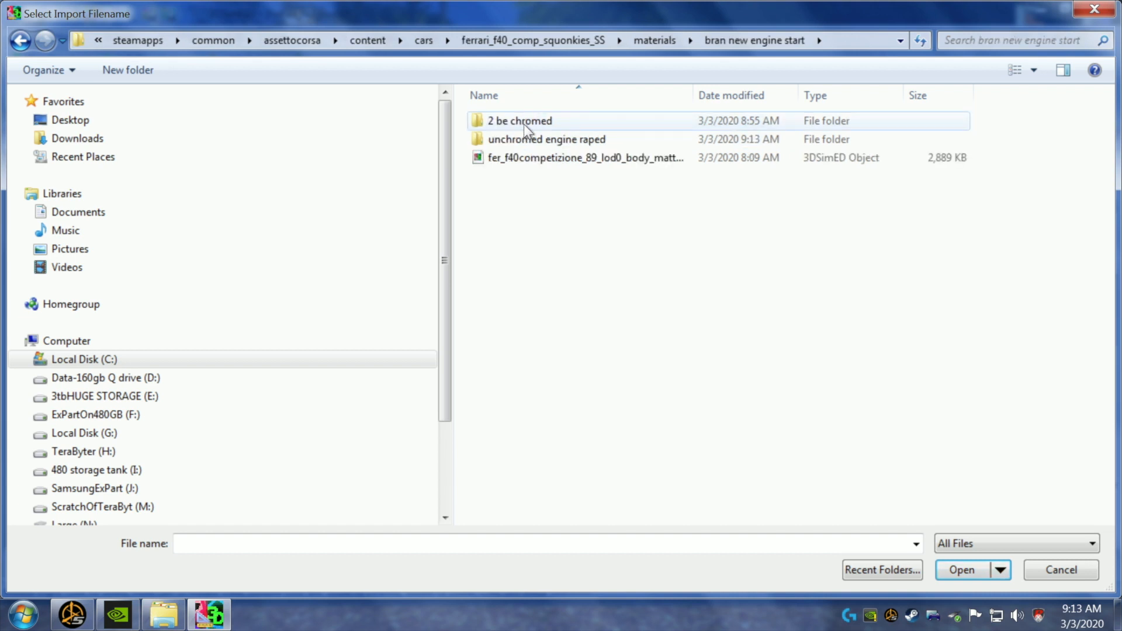
{"action": "double_click", "coordinate": [525, 141]}
{"action": "left_click", "coordinate": [531, 123]}
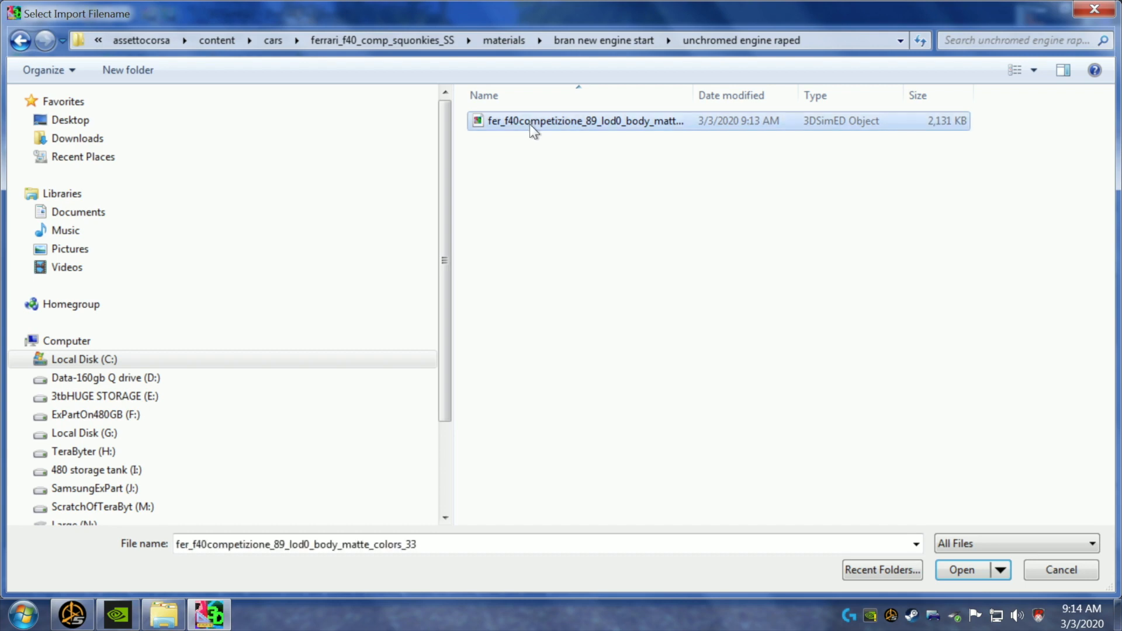
{"action": "left_click", "coordinate": [957, 569]}
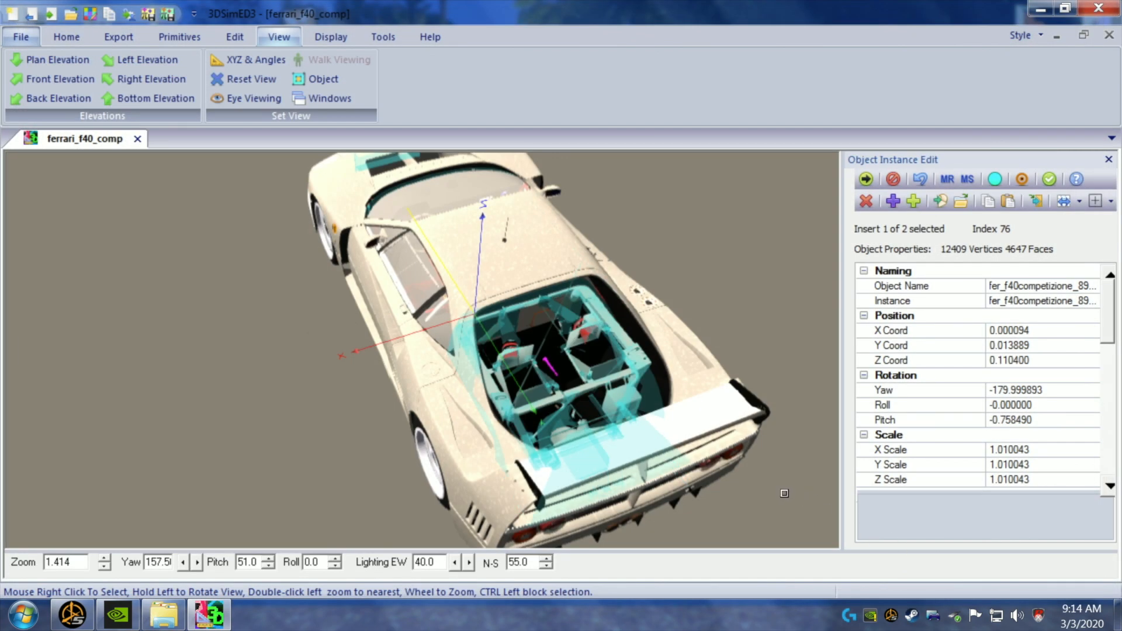
- Examine the replaced engine object in the car from above and behind, turning its highlight off for the rear view
{"action": "mouse_move", "coordinate": [714, 473]}
{"action": "left_mouse_down"}
{"action": "mouse_move", "coordinate": [701, 462]}
{"action": "mouse_move", "coordinate": [733, 490]}
{"action": "mouse_move", "coordinate": [709, 457]}
{"action": "left_mouse_up"}
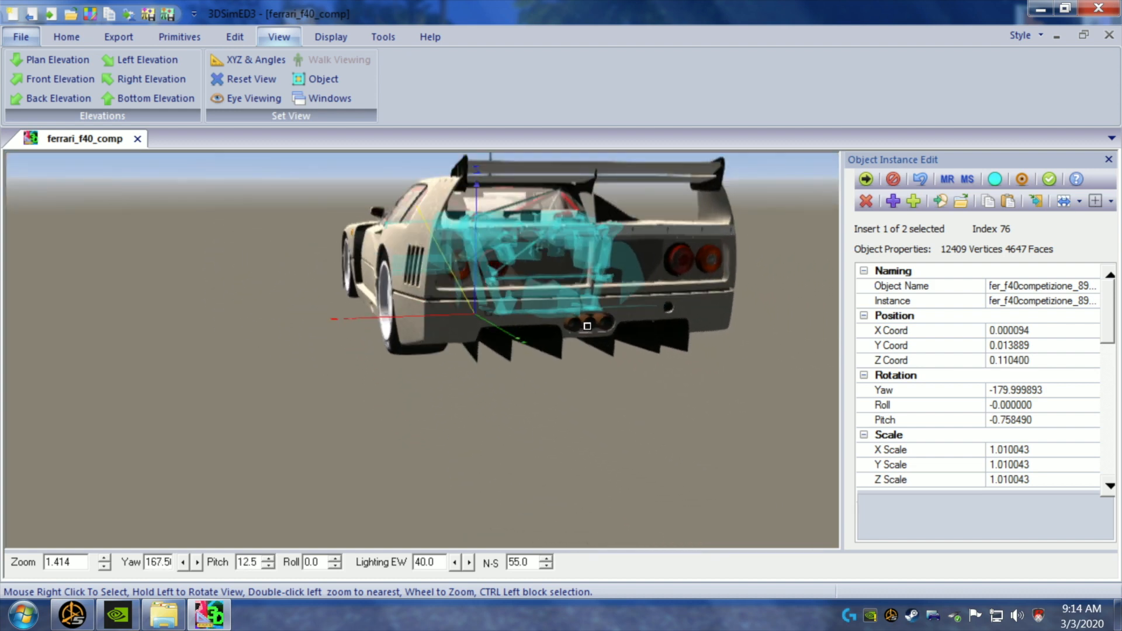
{"action": "left_click_drag", "start_coordinate": [606, 419], "coordinate": [627, 441]}
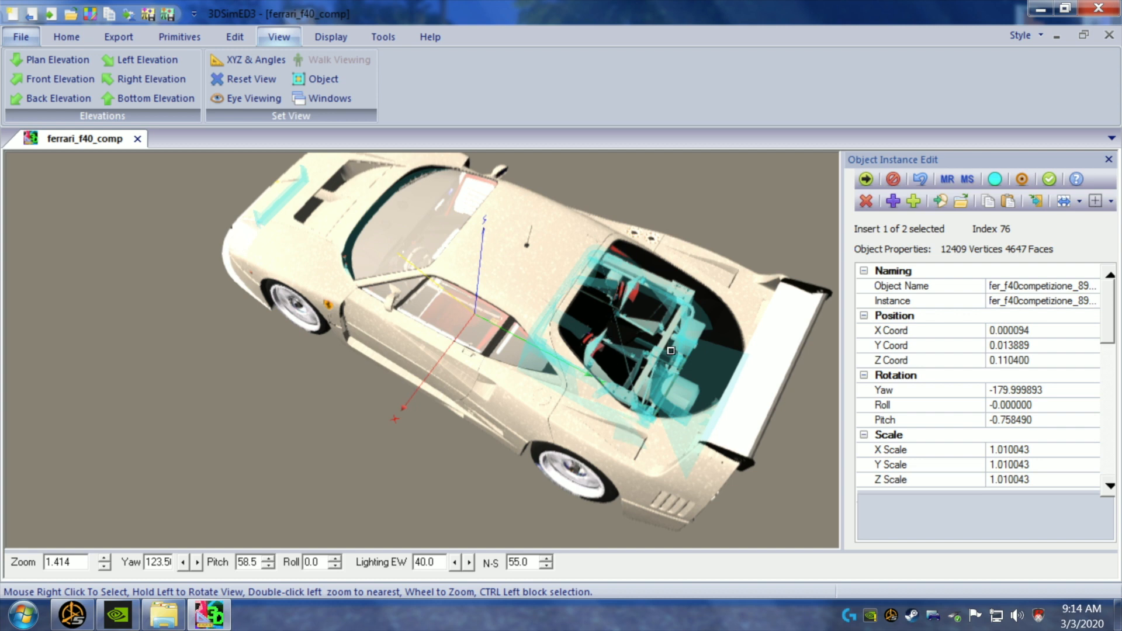
{"action": "scroll", "coordinate": [671, 351], "scroll_direction": "up", "scroll_amount": 1}
{"action": "left_click_drag", "start_coordinate": [672, 351], "coordinate": [649, 370]}
{"action": "scroll", "coordinate": [646, 351], "scroll_direction": "down", "scroll_amount": 1}
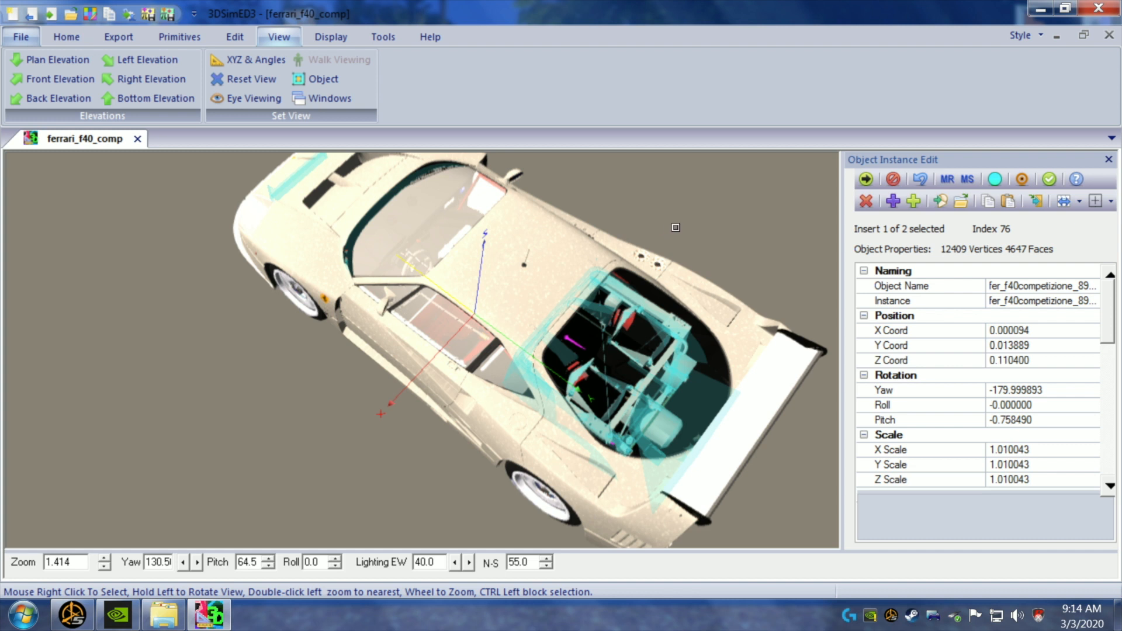
{"action": "left_click", "coordinate": [995, 179]}
{"action": "left_click_drag", "start_coordinate": [570, 335], "coordinate": [545, 313]}
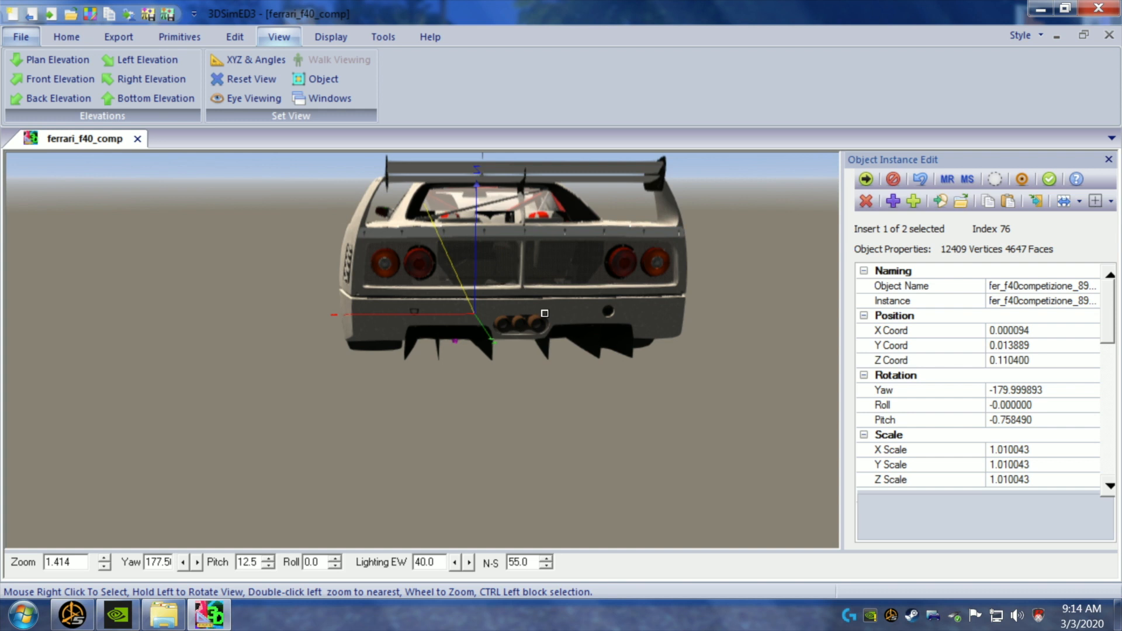
{"action": "left_click_drag", "start_coordinate": [526, 387], "coordinate": [528, 387]}
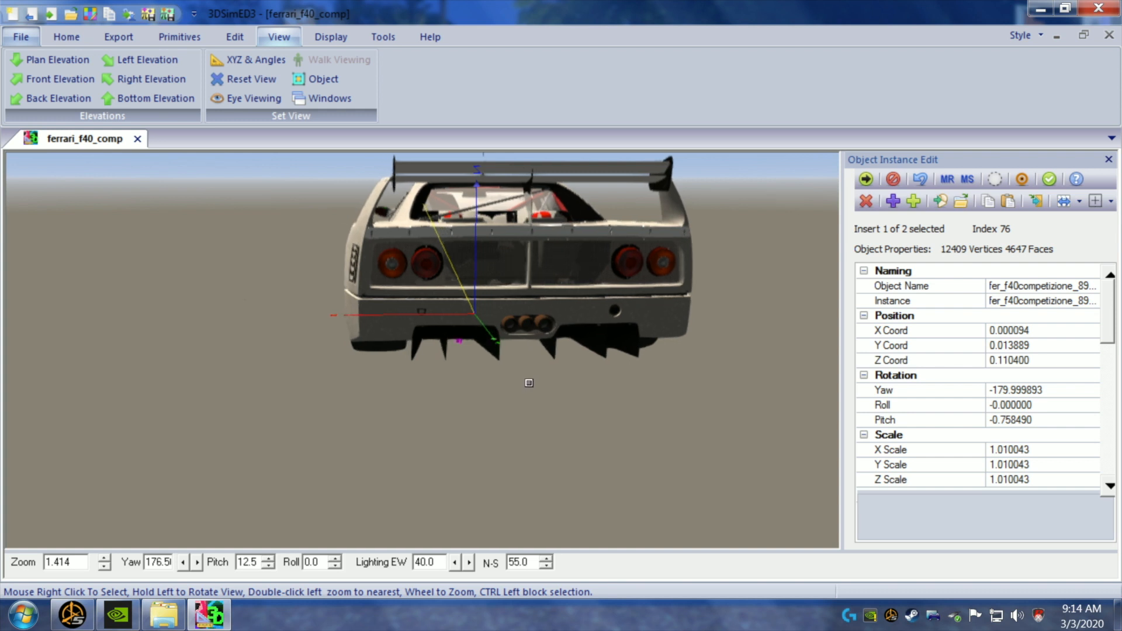
{"action": "left_click_drag", "start_coordinate": [529, 376], "coordinate": [530, 375]}
{"action": "scroll", "coordinate": [531, 375], "scroll_direction": "up", "scroll_amount": 1}
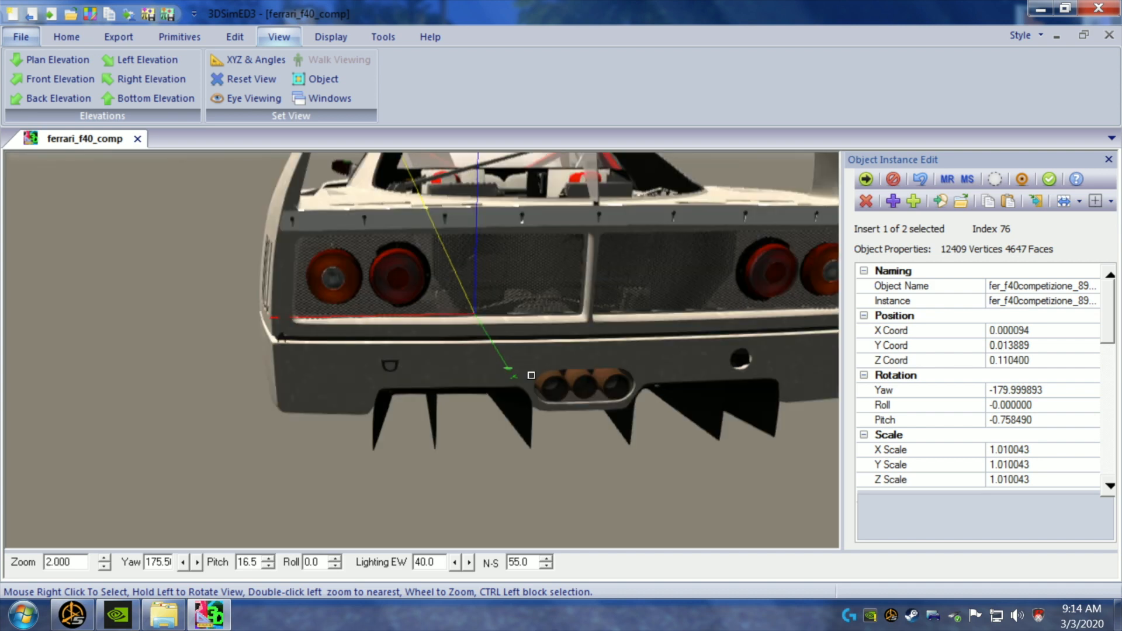
- Select the exhaust tips object fer_f40competizione_89_lod0_exhausta_matte_colors_ at the car's rear and open it in its own document
{"action": "right_click", "coordinate": [545, 379]}
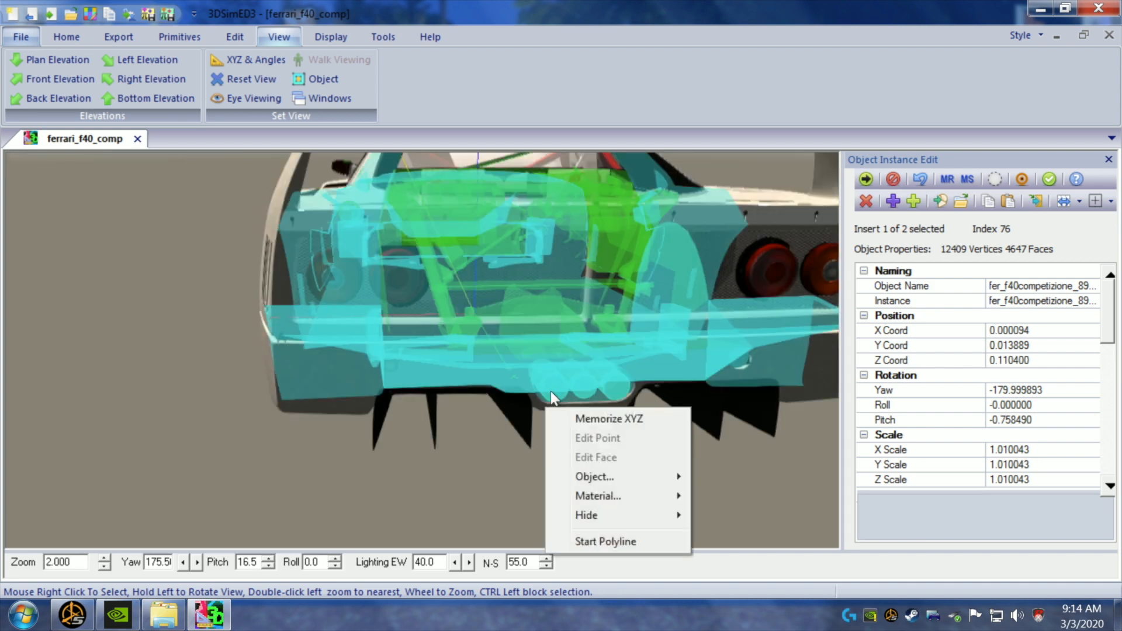
{"action": "mouse_move", "coordinate": [646, 476]}
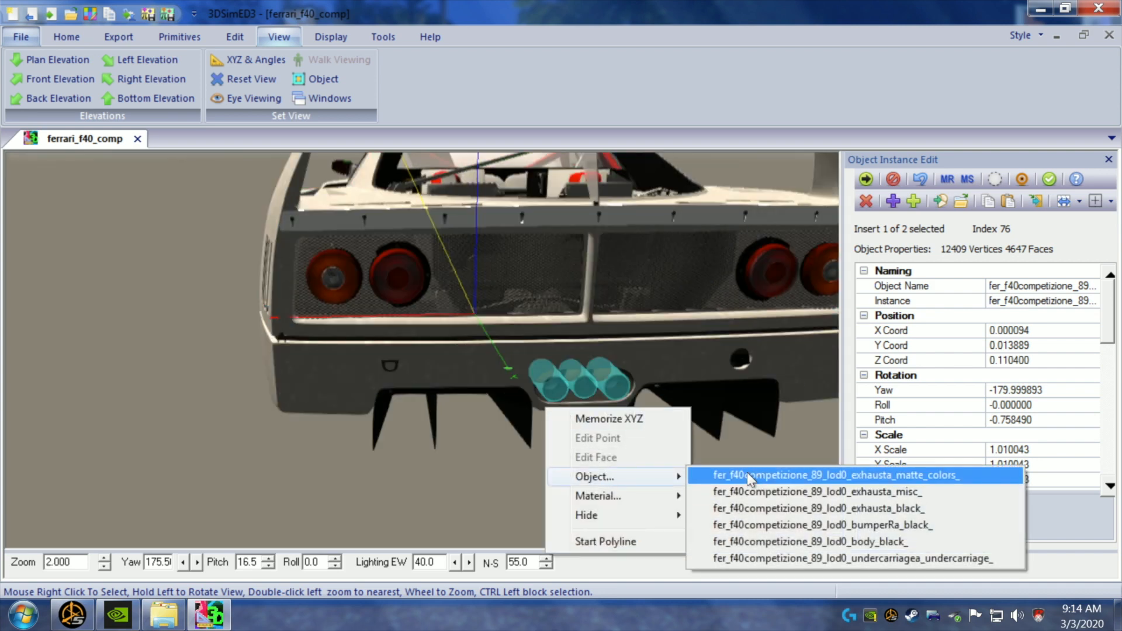
{"action": "left_click", "coordinate": [747, 474]}
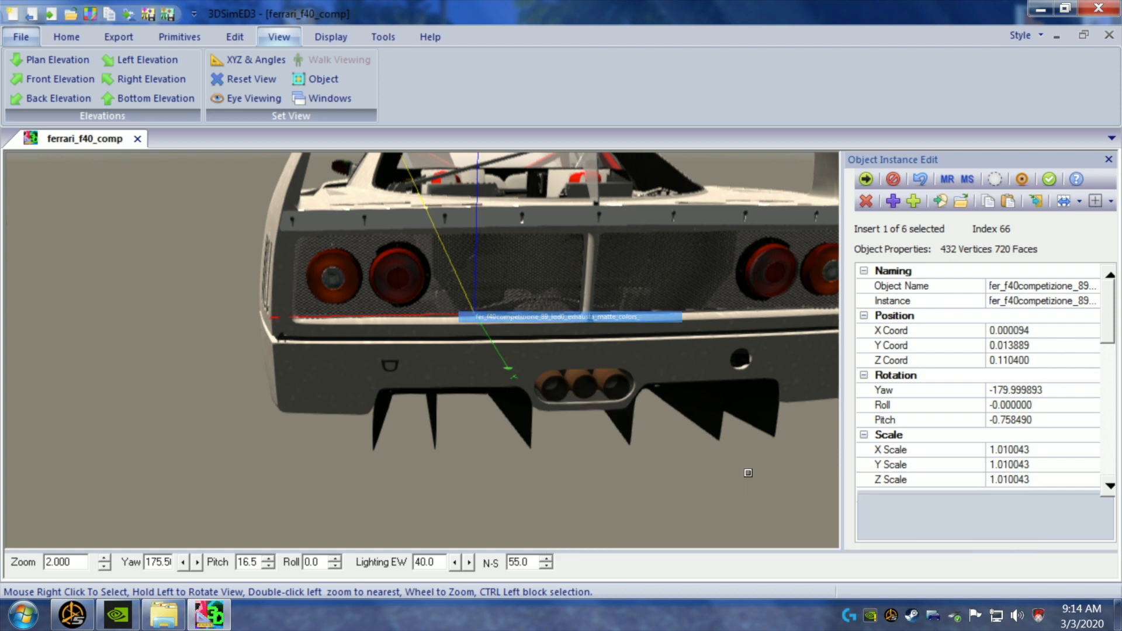
{"action": "left_click", "coordinate": [936, 202]}
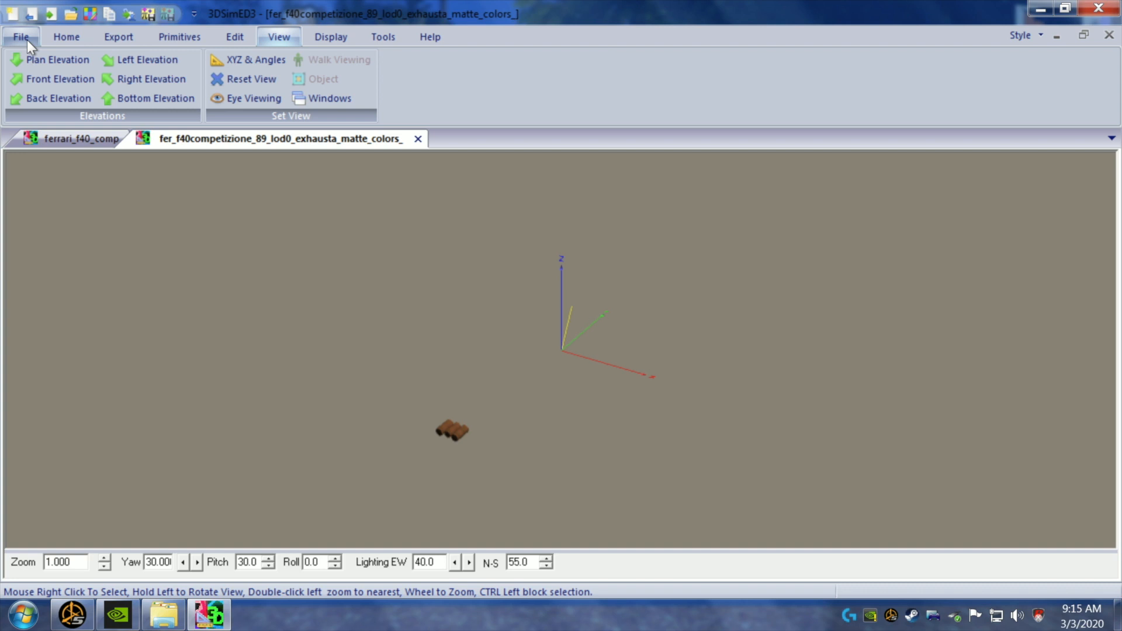
- Paste the copied chrome material onto the exhaust tips' matte_colors material, overwriting its texture maps, and rename it matte3_colors
{"action": "right_click", "coordinate": [447, 425]}
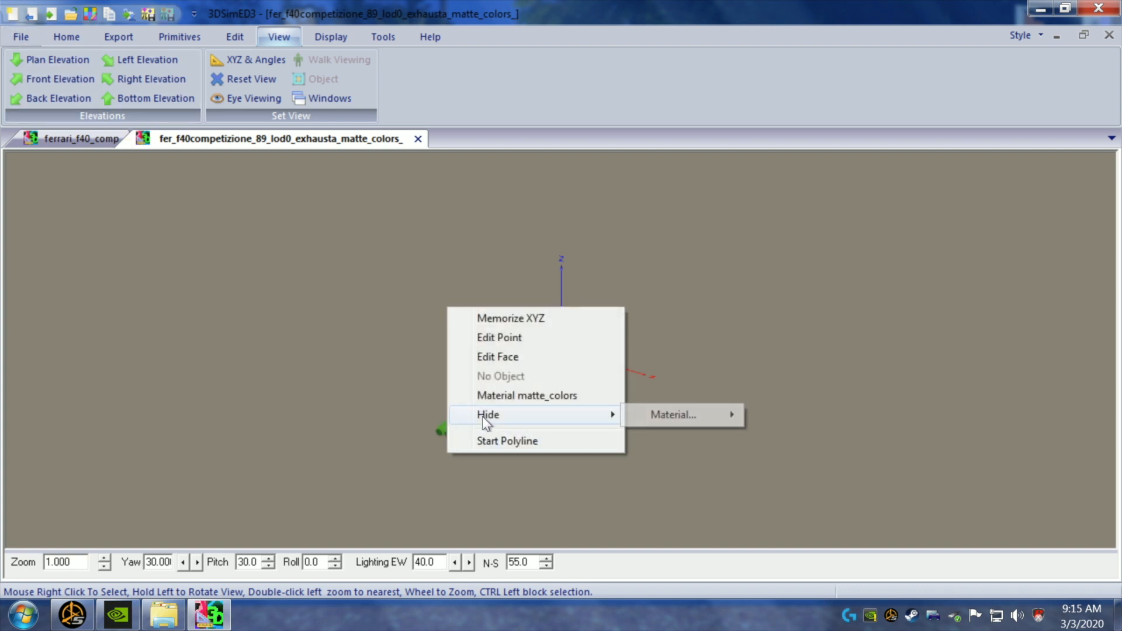
{"action": "left_click", "coordinate": [499, 397]}
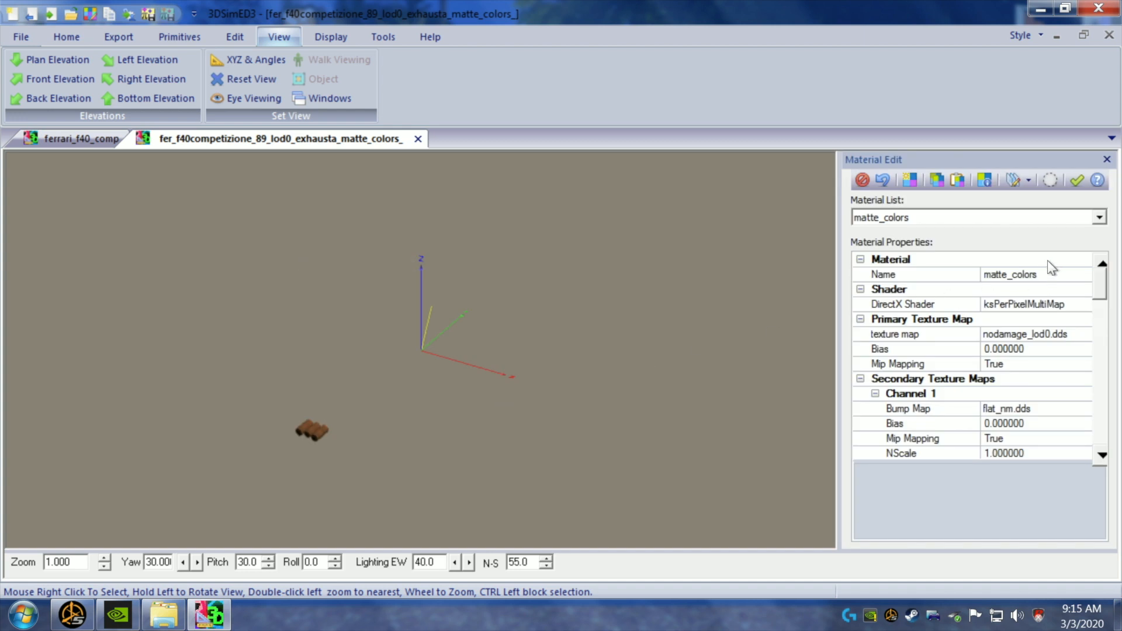
{"action": "left_click", "coordinate": [960, 181]}
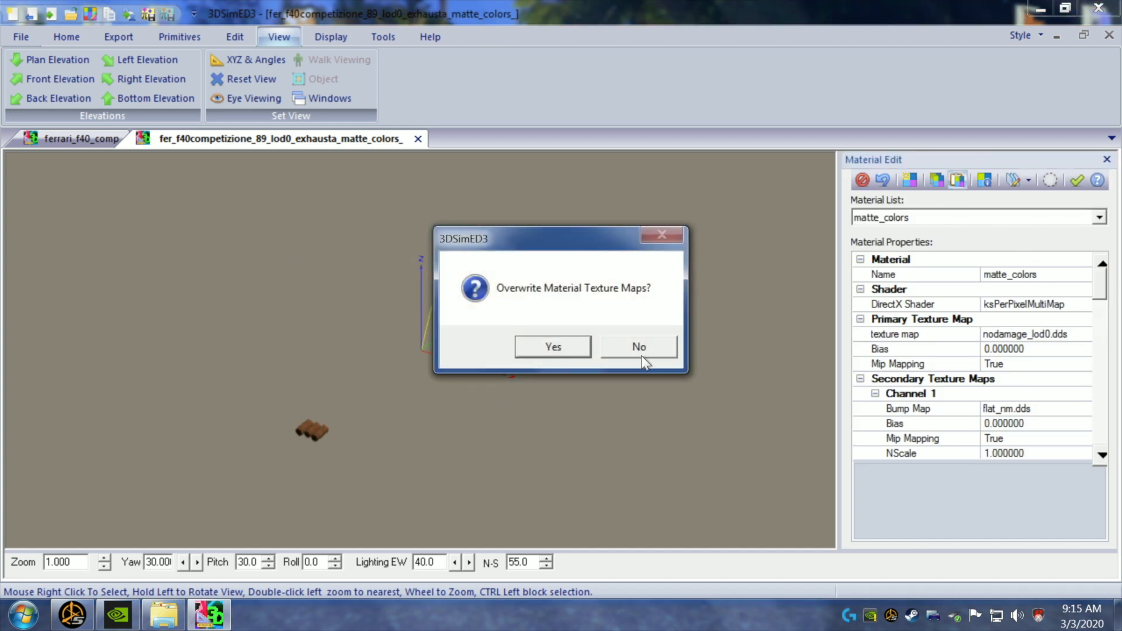
{"action": "left_click", "coordinate": [564, 346]}
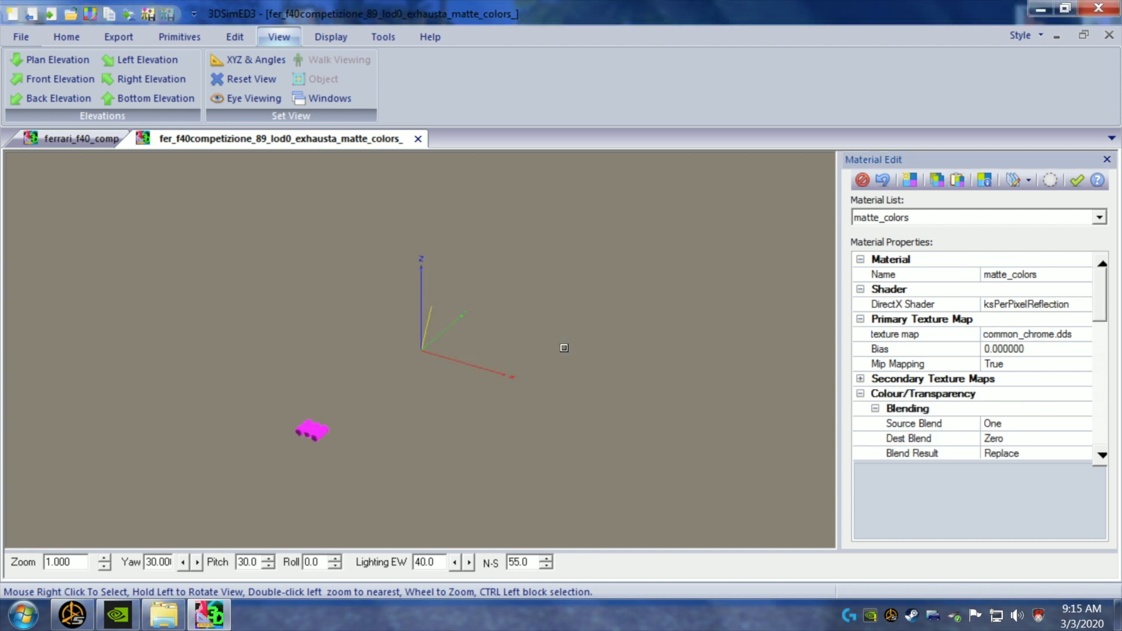
{"action": "left_click", "coordinate": [1009, 275]}
{"action": "type", "text": "3"}
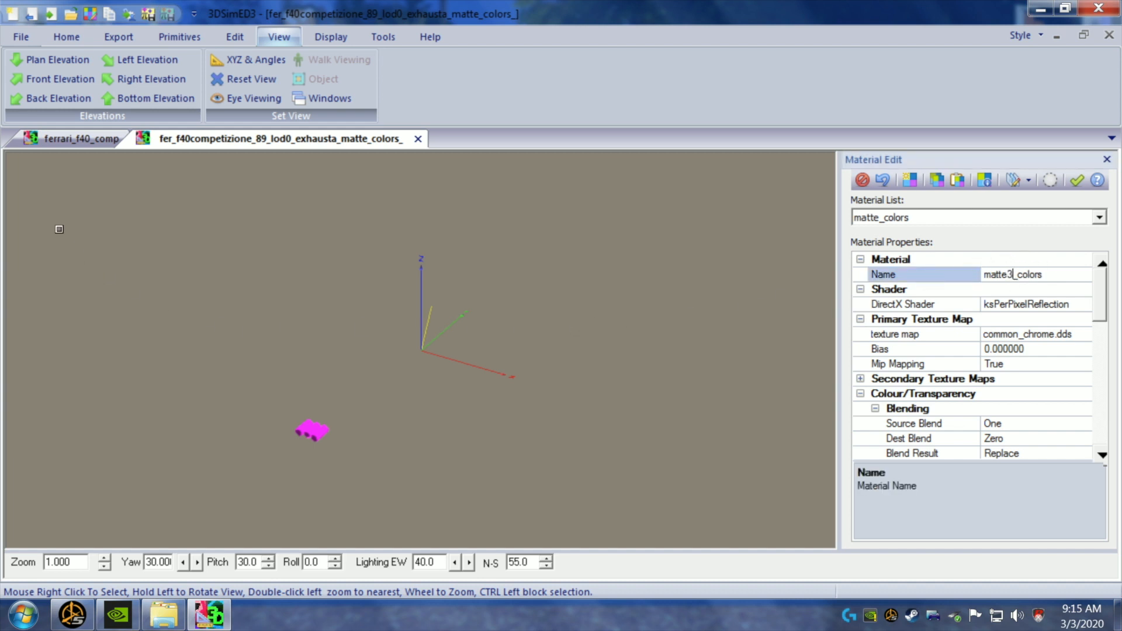
- Start saving the exhaust object as a .3SE file and create a new folder inside "unchromed engine raped"
{"action": "left_click", "coordinate": [22, 37]}
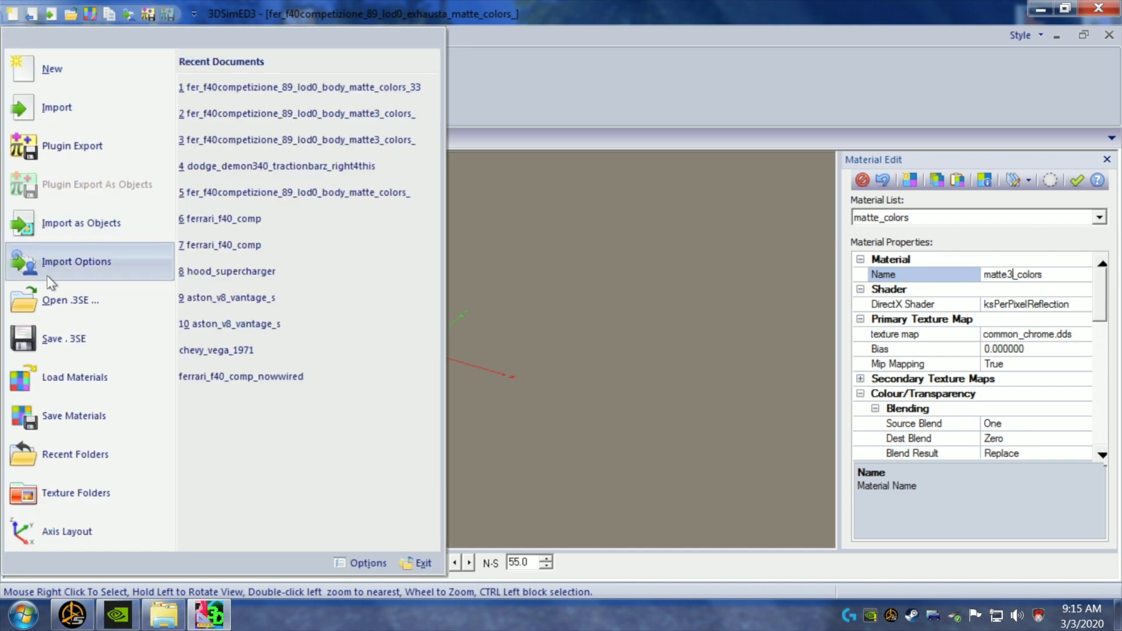
{"action": "left_click", "coordinate": [36, 331]}
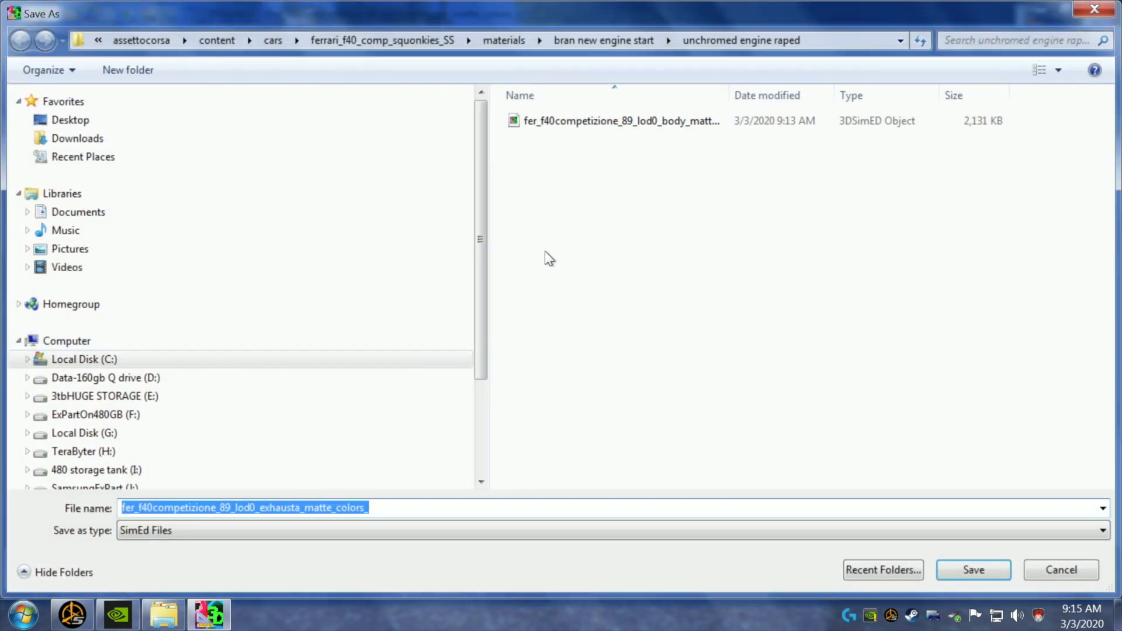
{"action": "right_click", "coordinate": [560, 200]}
{"action": "mouse_move", "coordinate": [602, 404]}
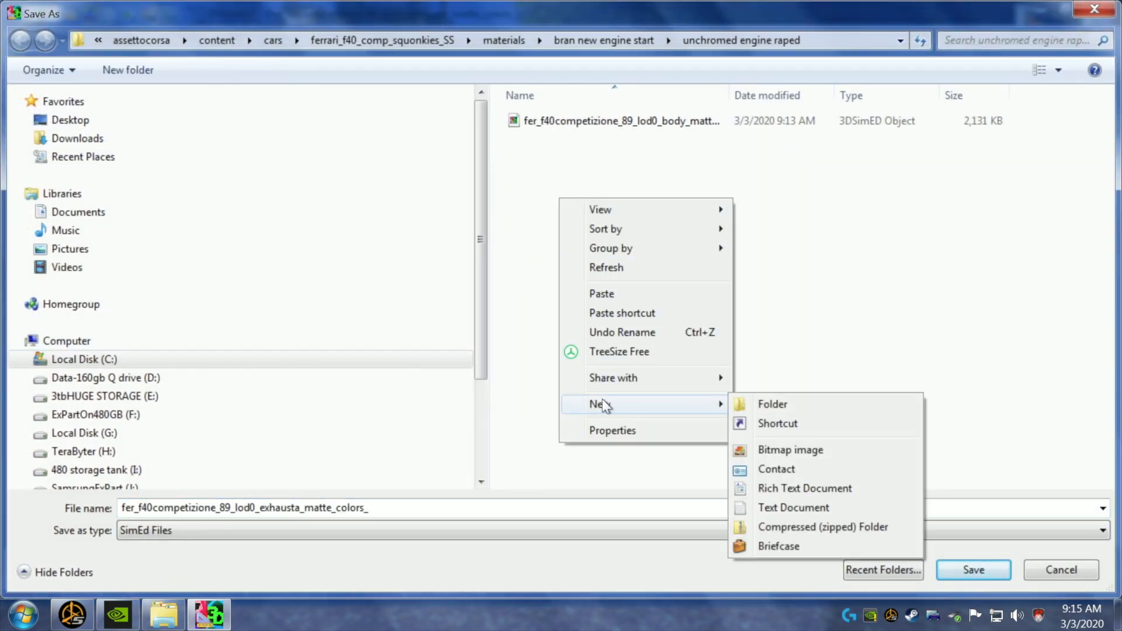
{"action": "left_click", "coordinate": [754, 404]}
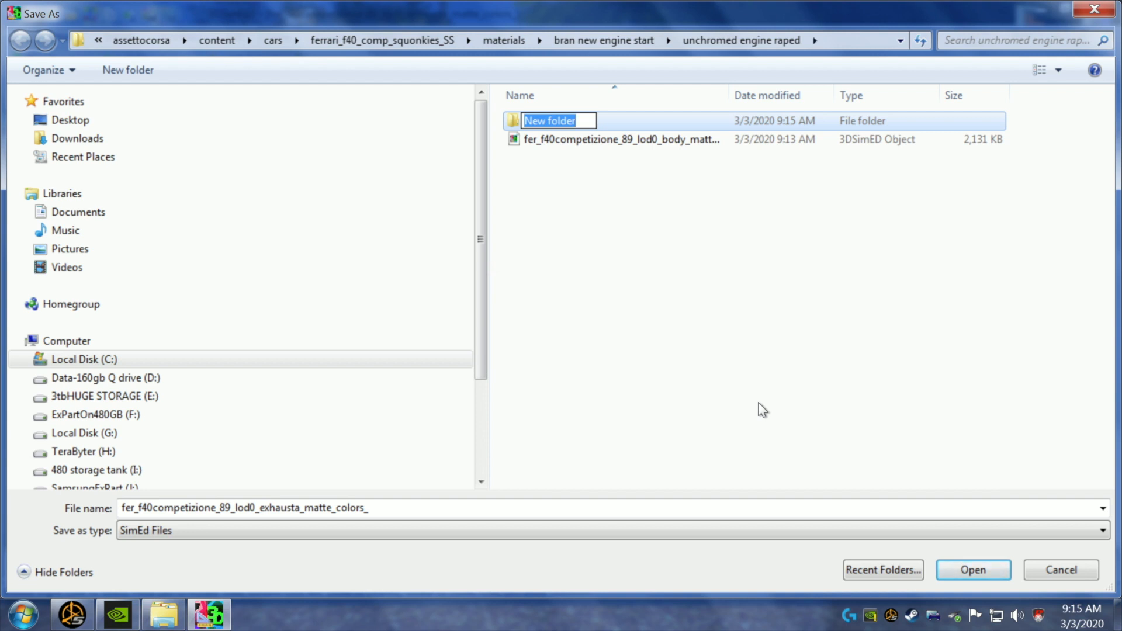
- Name the new folder "end of pipes" and open it as the save location
{"action": "type", "text": "end"}
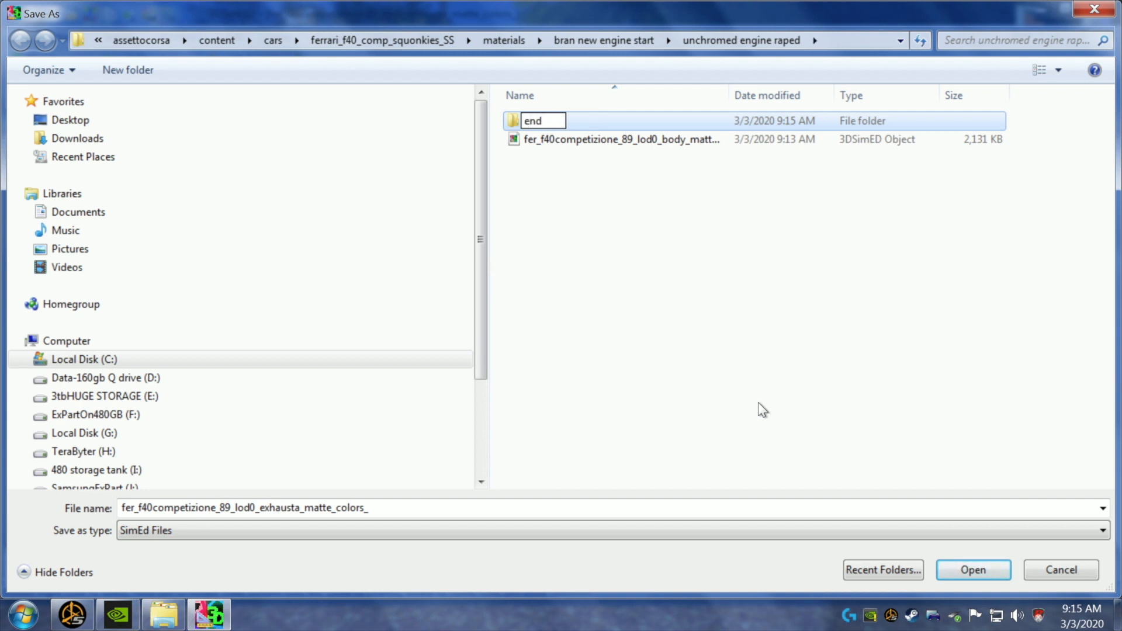
{"action": "type", "text": " of pipes"}
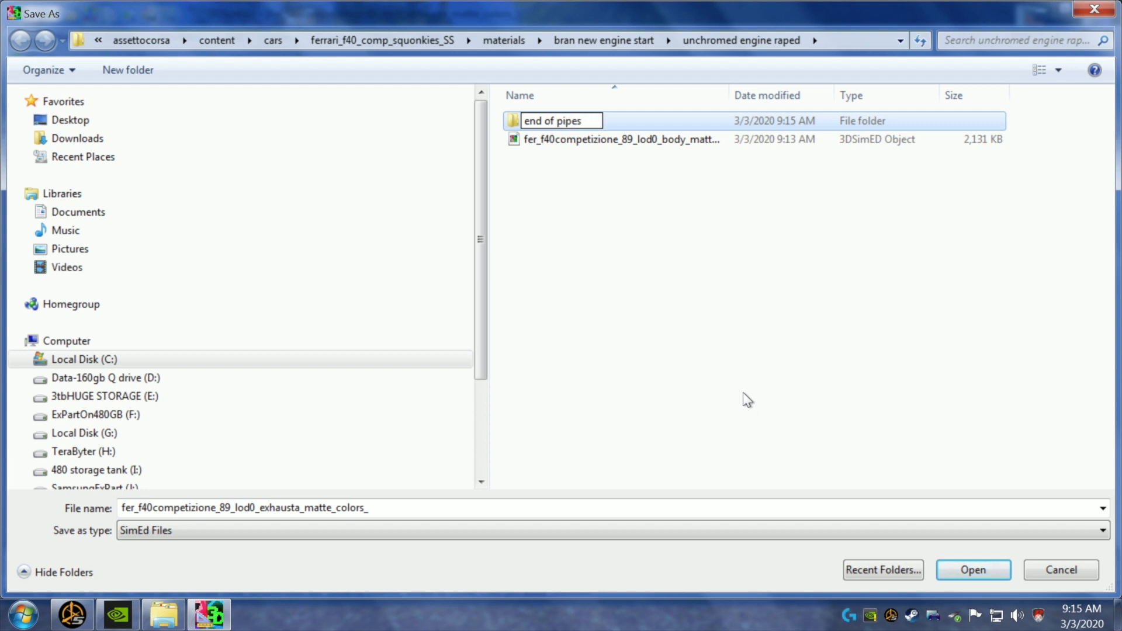
{"action": "left_click", "coordinate": [738, 356]}
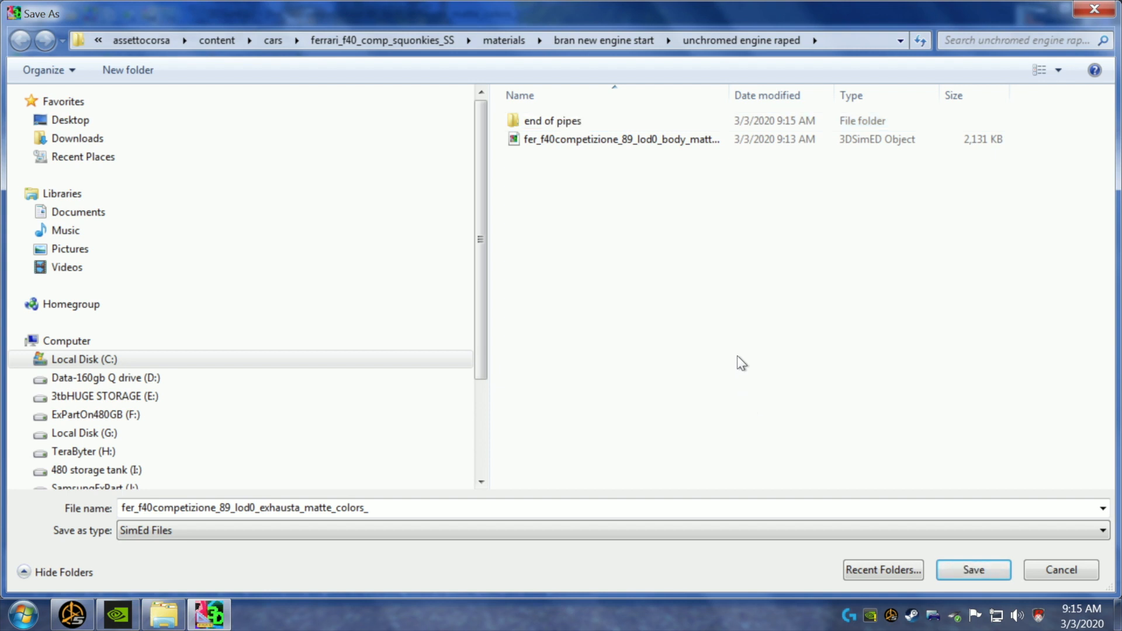
{"action": "double_click", "coordinate": [558, 123]}
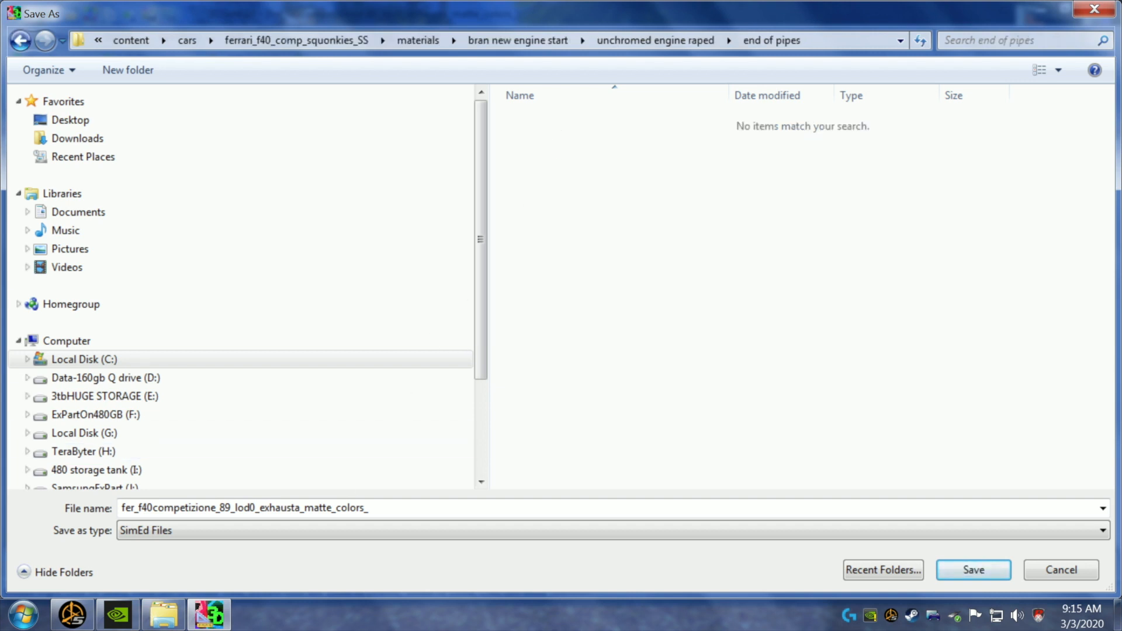
- Save the exhaust model as fer_f40competizione_89_lod0_exhausta_matte3_colors_ with relative texture paths and close it
{"action": "double_click", "coordinate": [342, 508]}
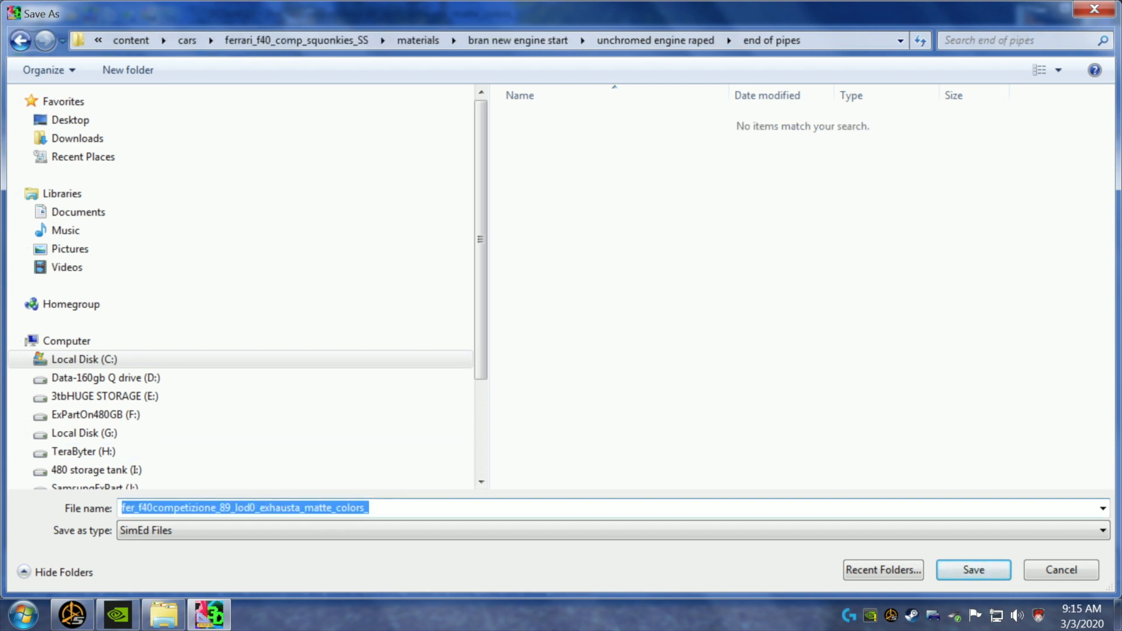
{"action": "left_click", "coordinate": [351, 508]}
{"action": "type", "text": "3"}
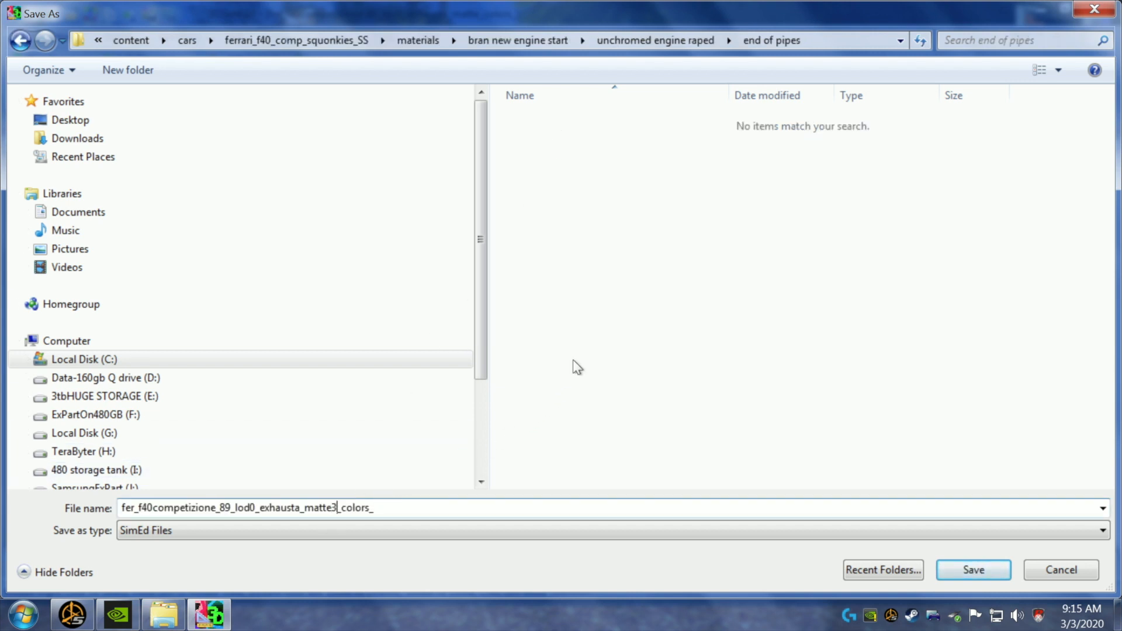
{"action": "left_click", "coordinate": [975, 572]}
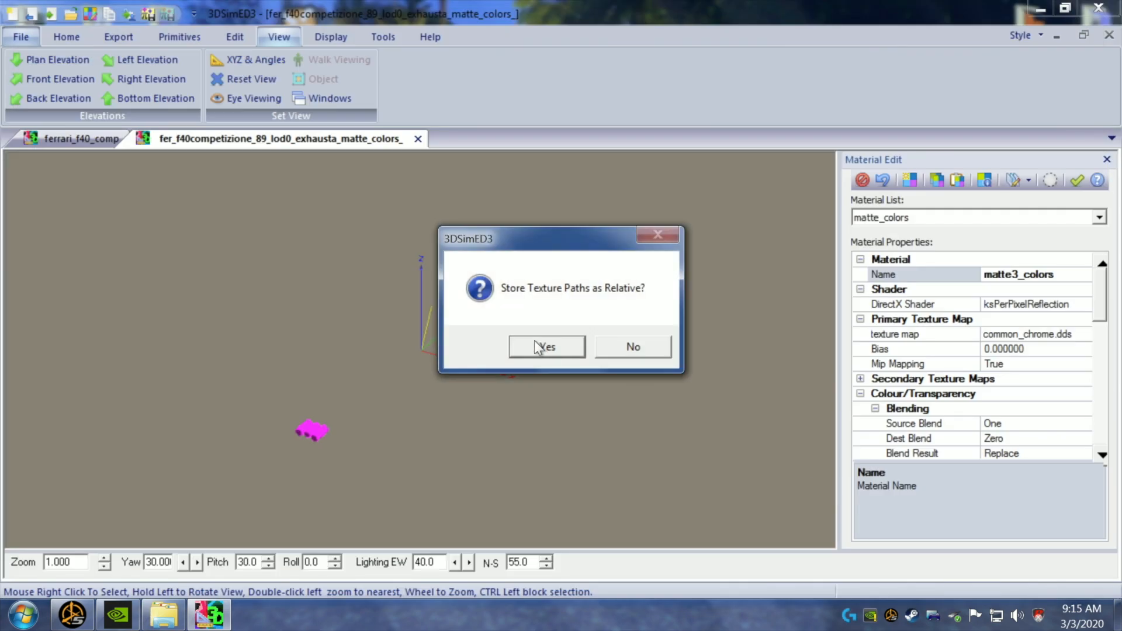
{"action": "left_click", "coordinate": [535, 343]}
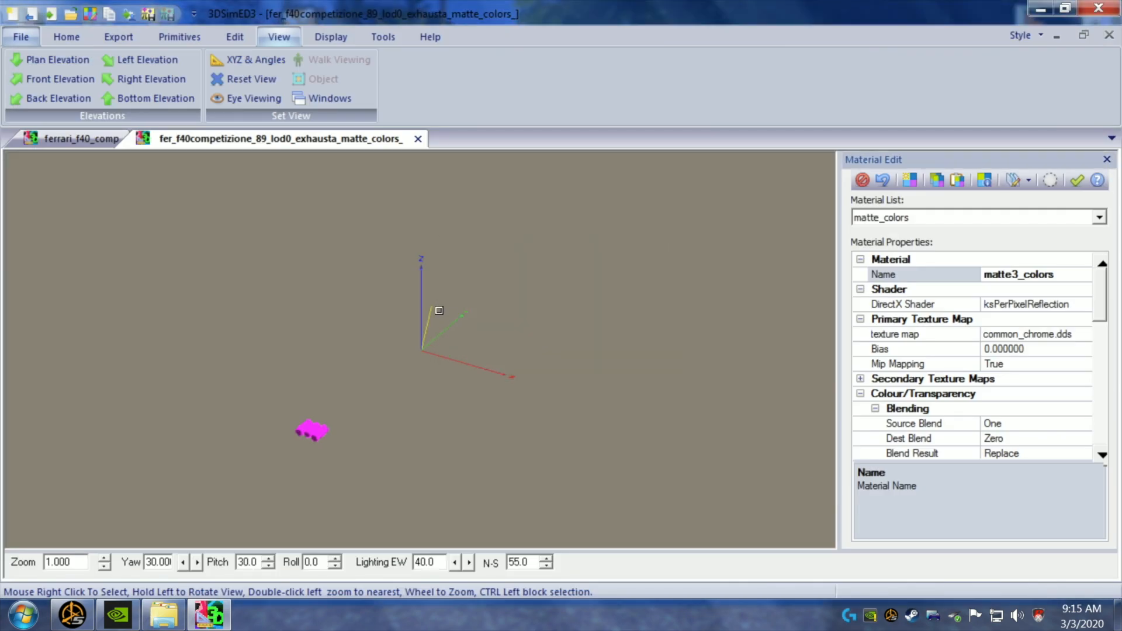
{"action": "left_click", "coordinate": [418, 140]}
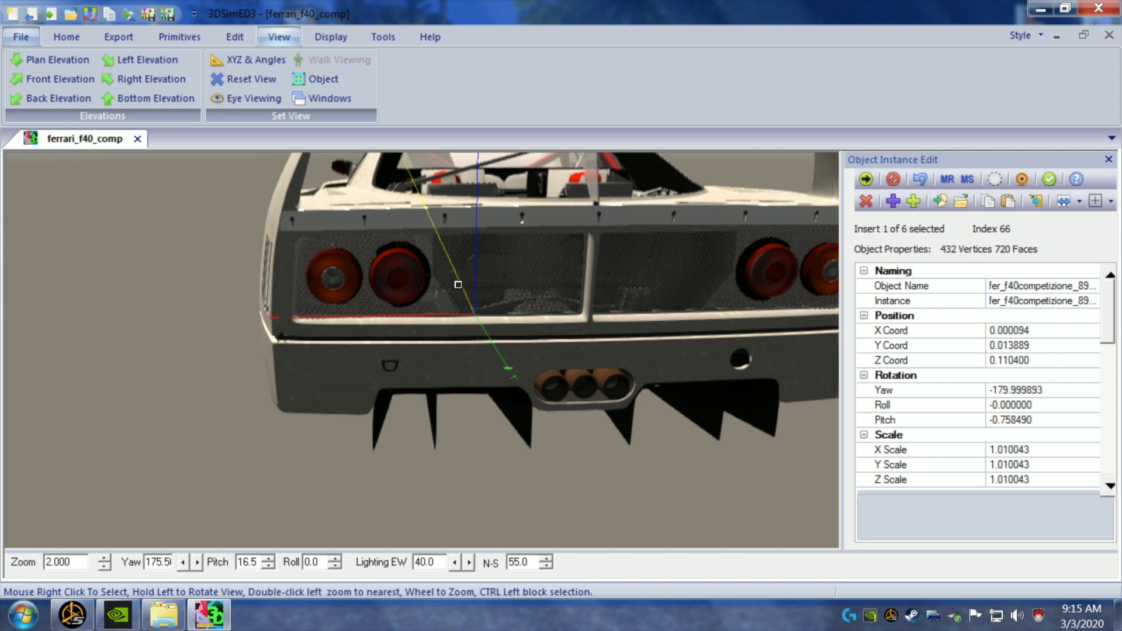
- Highlight the selected exhaust tips and replace them with the matte3 exhaust file from the "end of pipes" folder
{"action": "left_click", "coordinate": [996, 179]}
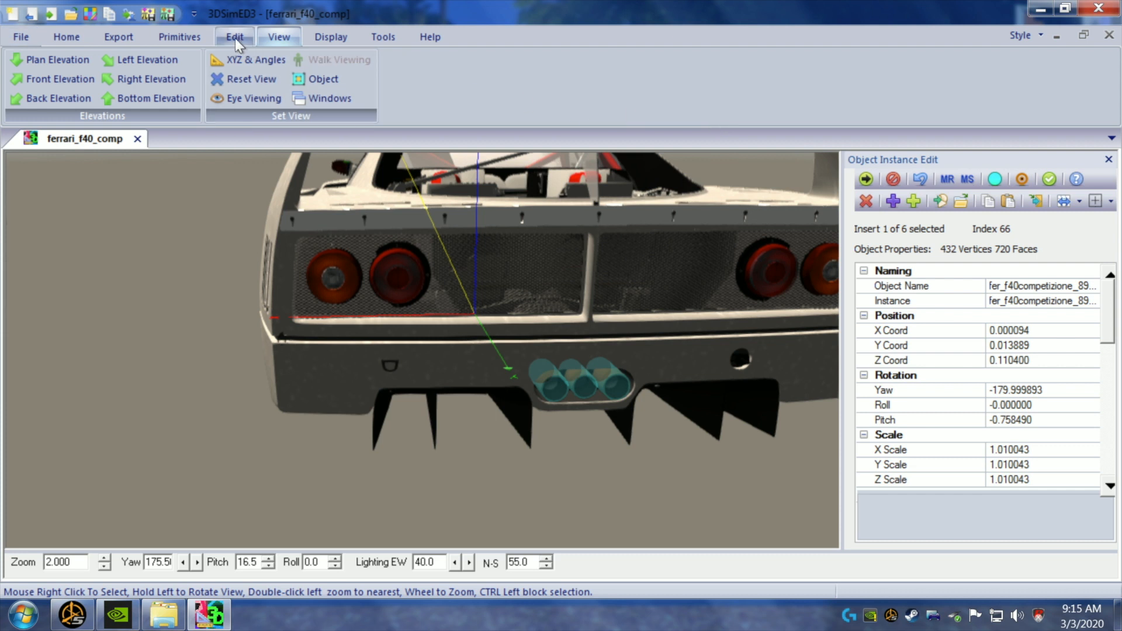
{"action": "left_click", "coordinate": [1032, 201]}
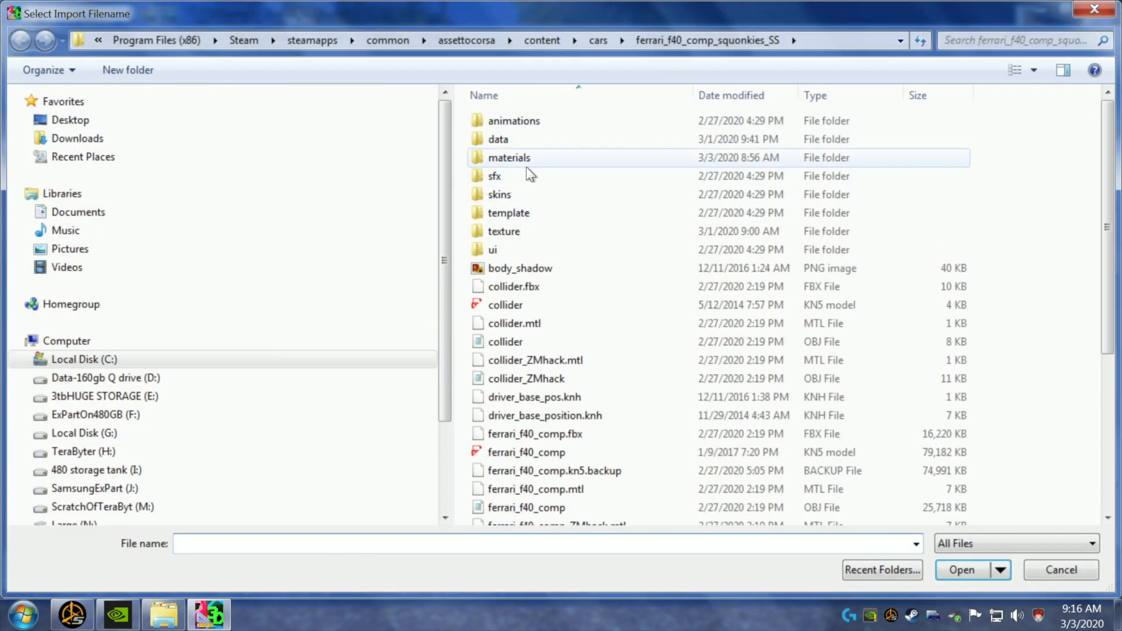
{"action": "double_click", "coordinate": [524, 160]}
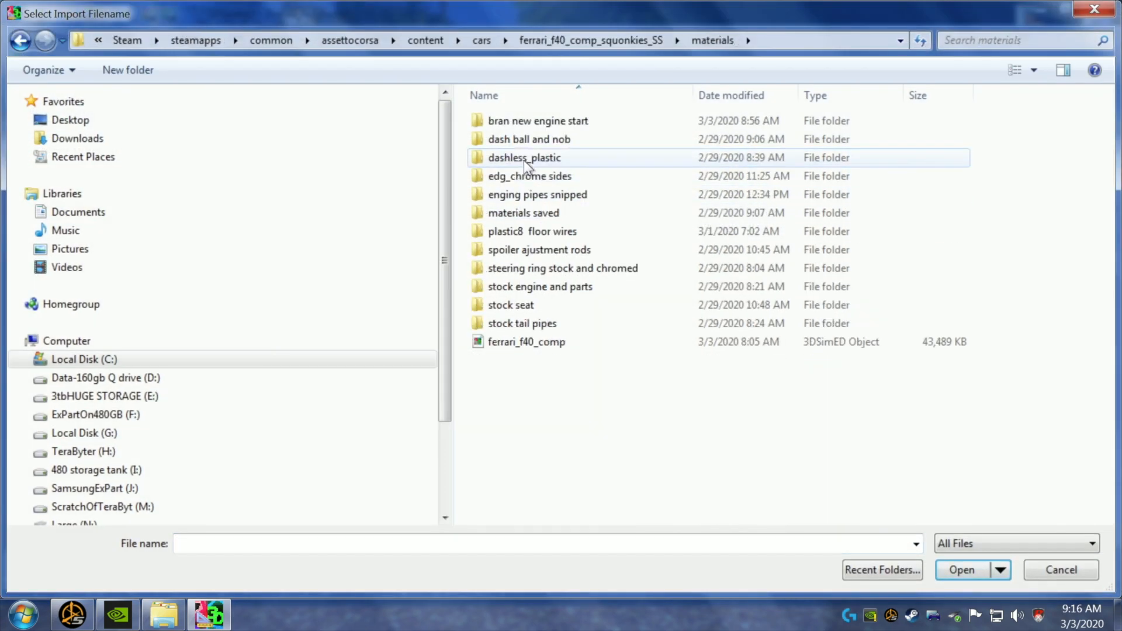
{"action": "double_click", "coordinate": [524, 122]}
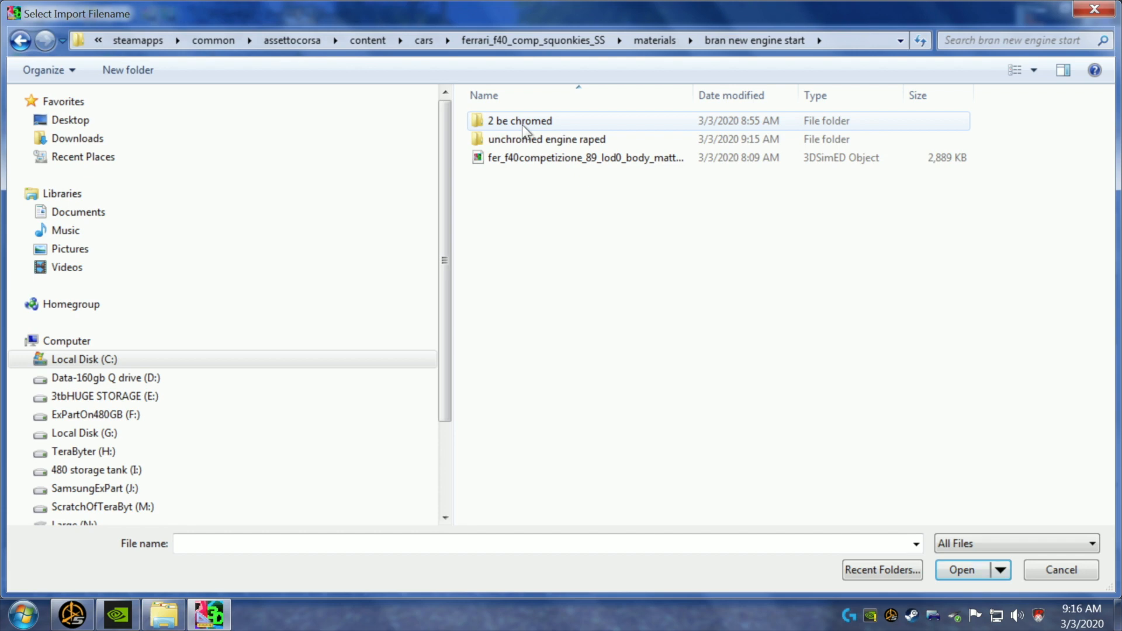
{"action": "double_click", "coordinate": [522, 139]}
{"action": "double_click", "coordinate": [524, 124]}
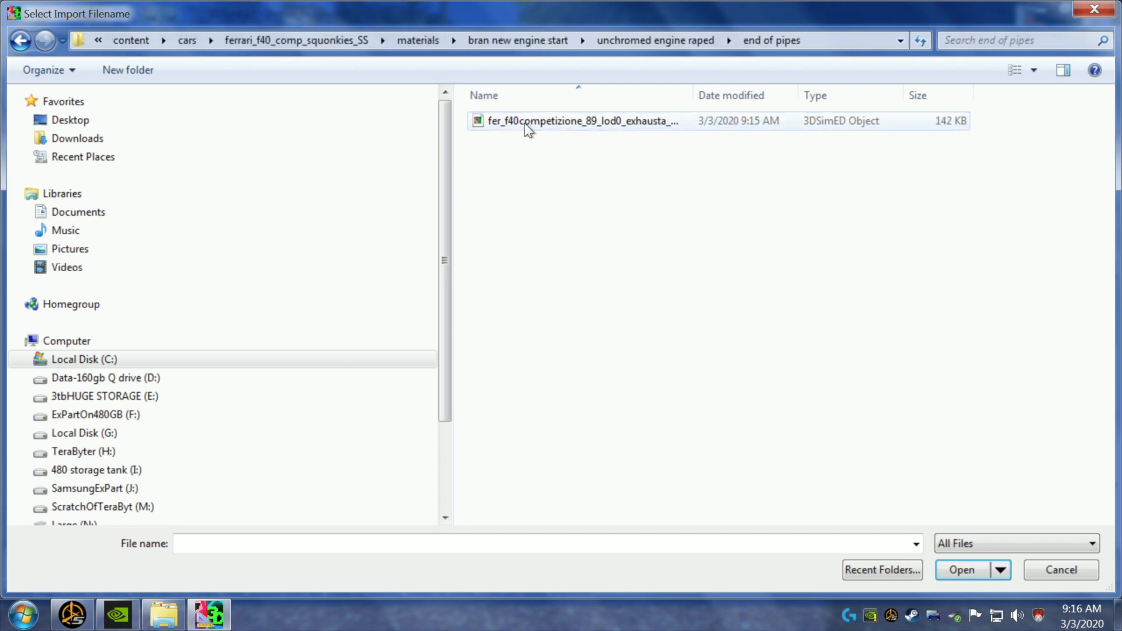
{"action": "left_click", "coordinate": [527, 123]}
{"action": "left_click", "coordinate": [959, 570]}
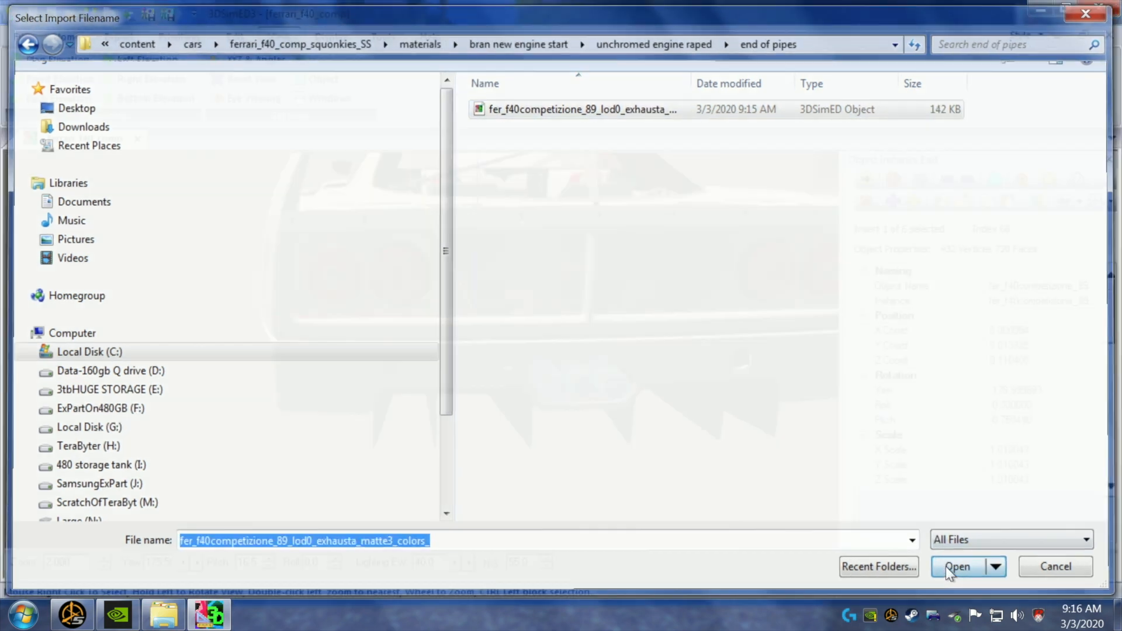
{"action": "left_click_drag", "start_coordinate": [632, 471], "coordinate": [641, 477]}
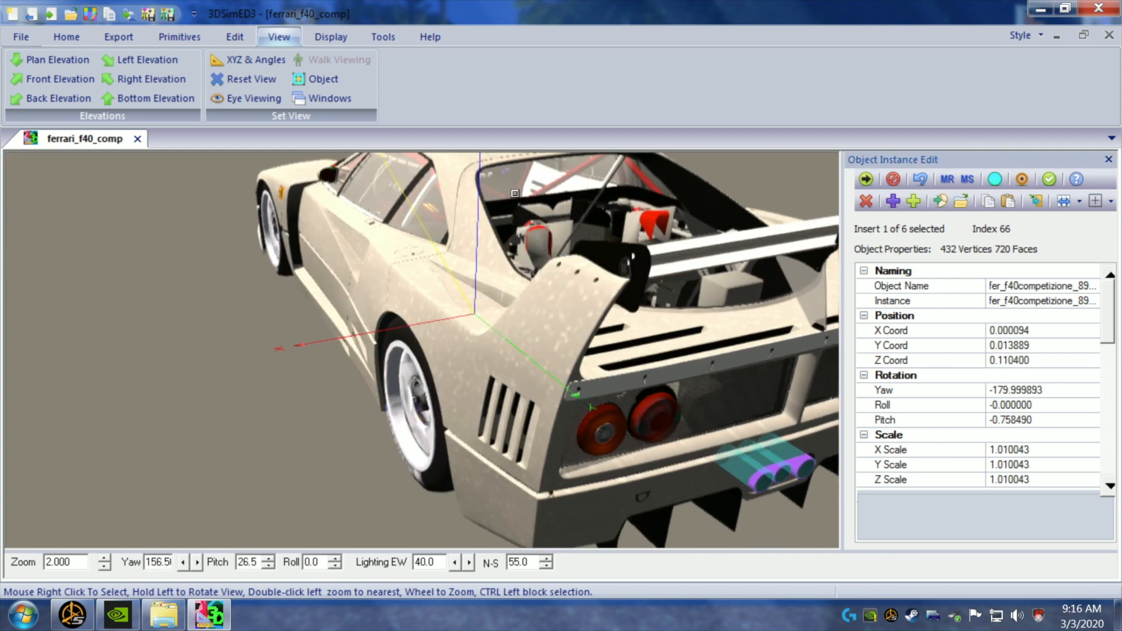
- Import fer_f40competizione_89_lod0_body_matte3_colors_ from the "chromed use this" folder inside "2 be chromed"
{"action": "left_click", "coordinate": [58, 36]}
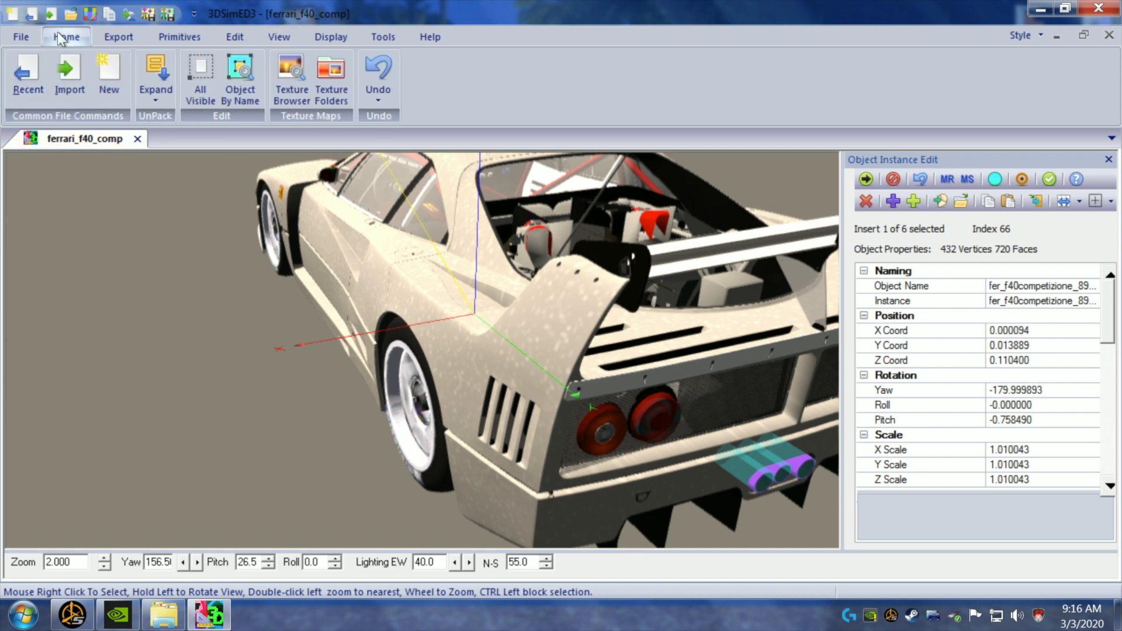
{"action": "left_click", "coordinate": [65, 61]}
{"action": "double_click", "coordinate": [486, 158]}
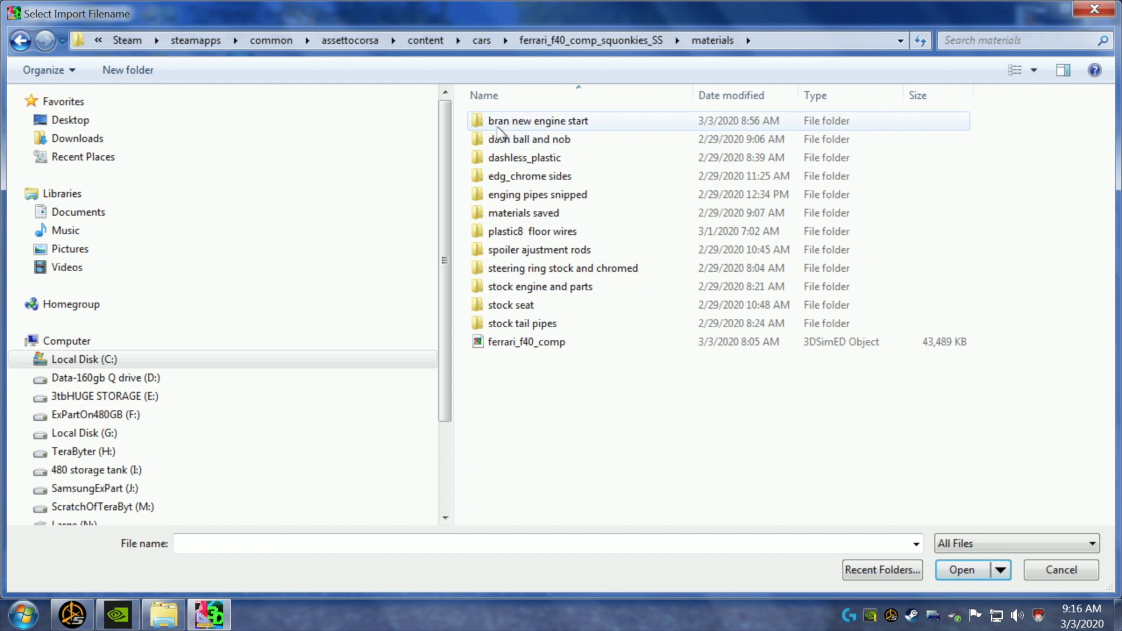
{"action": "double_click", "coordinate": [497, 123]}
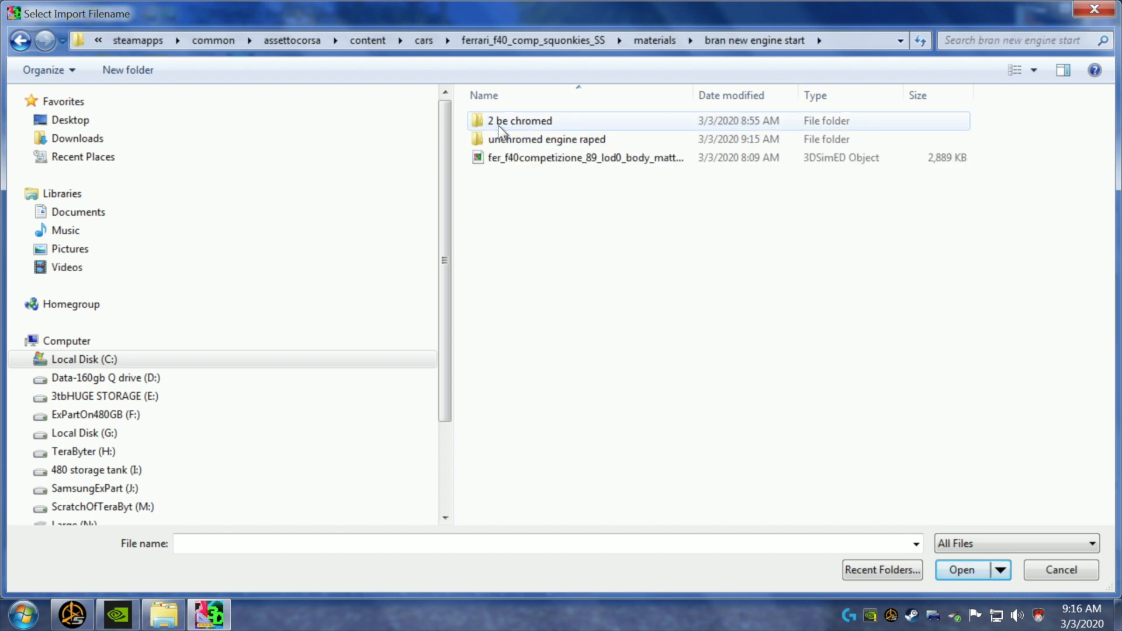
{"action": "double_click", "coordinate": [498, 125]}
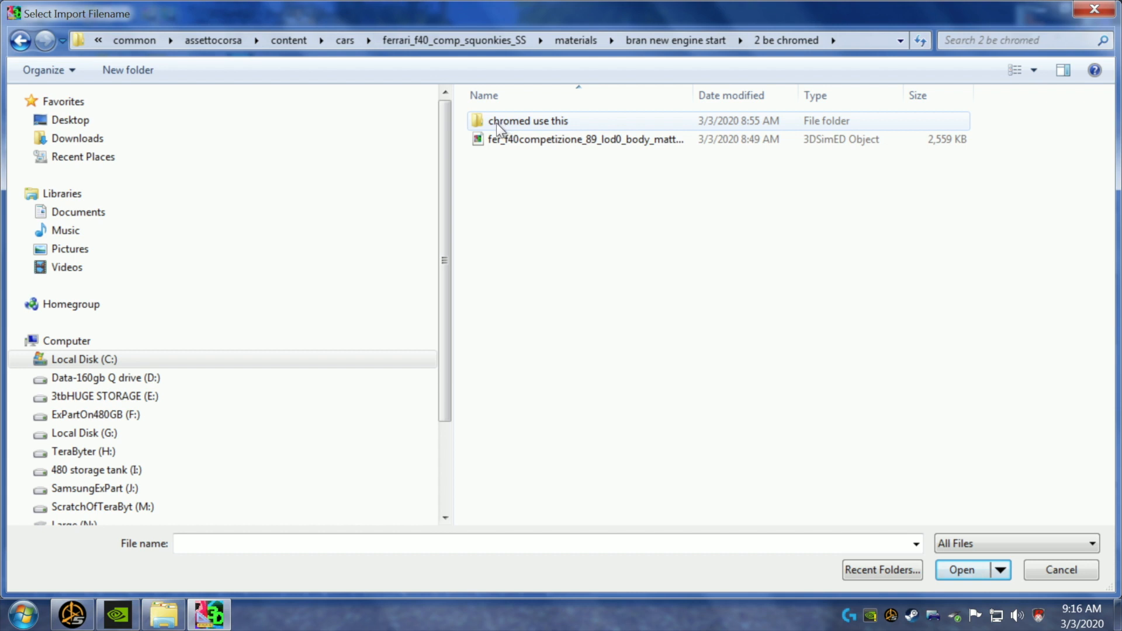
{"action": "double_click", "coordinate": [537, 123]}
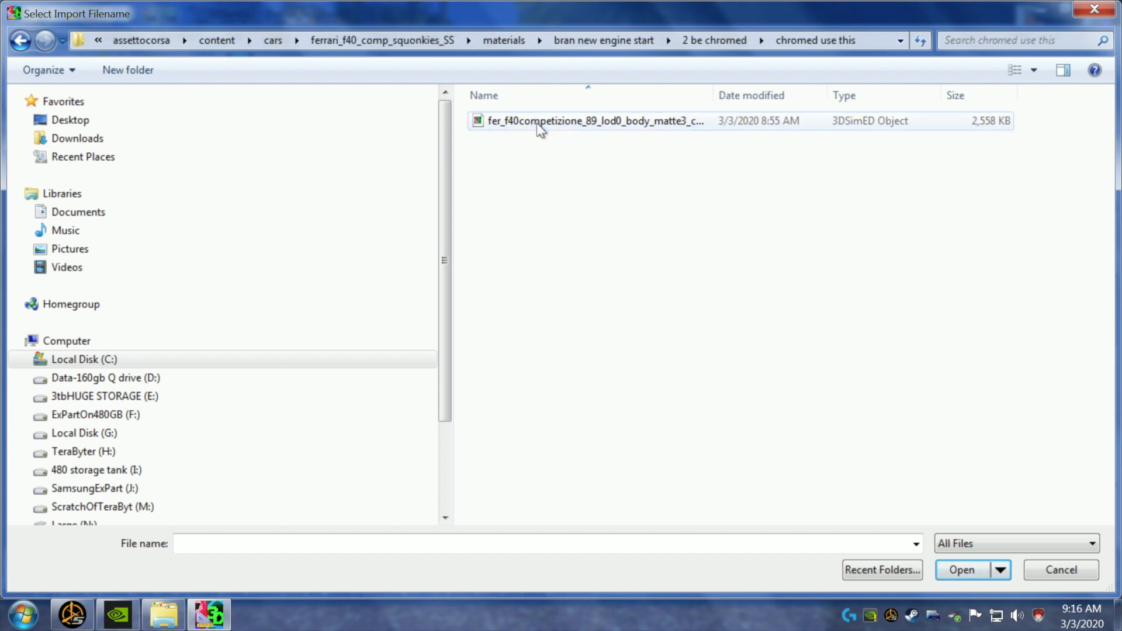
{"action": "left_click", "coordinate": [536, 123]}
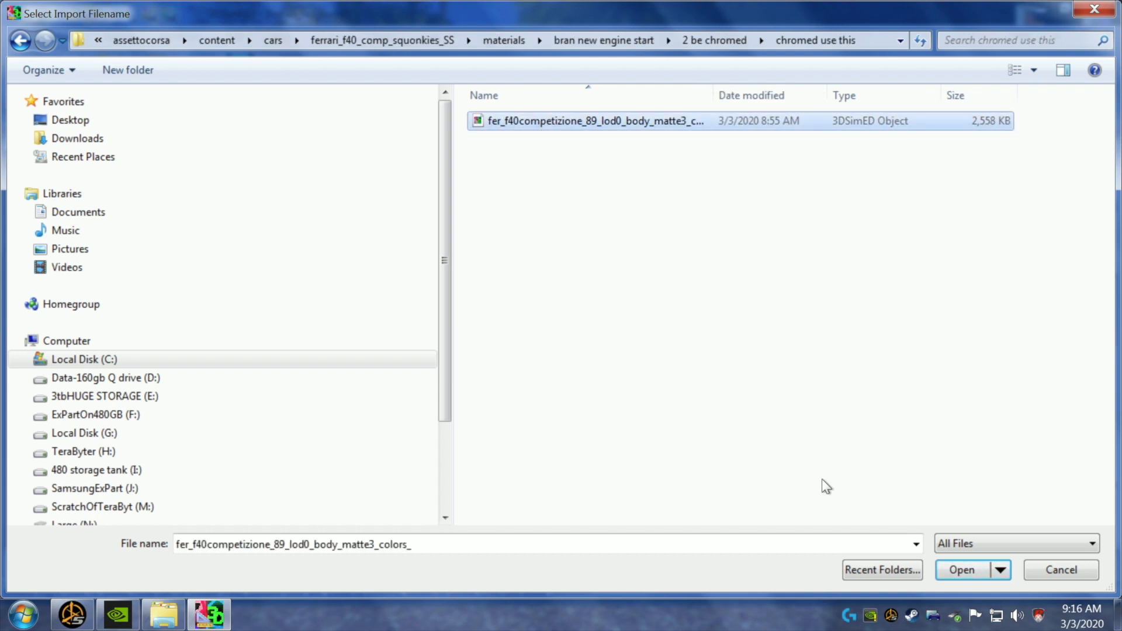
{"action": "left_click", "coordinate": [961, 570]}
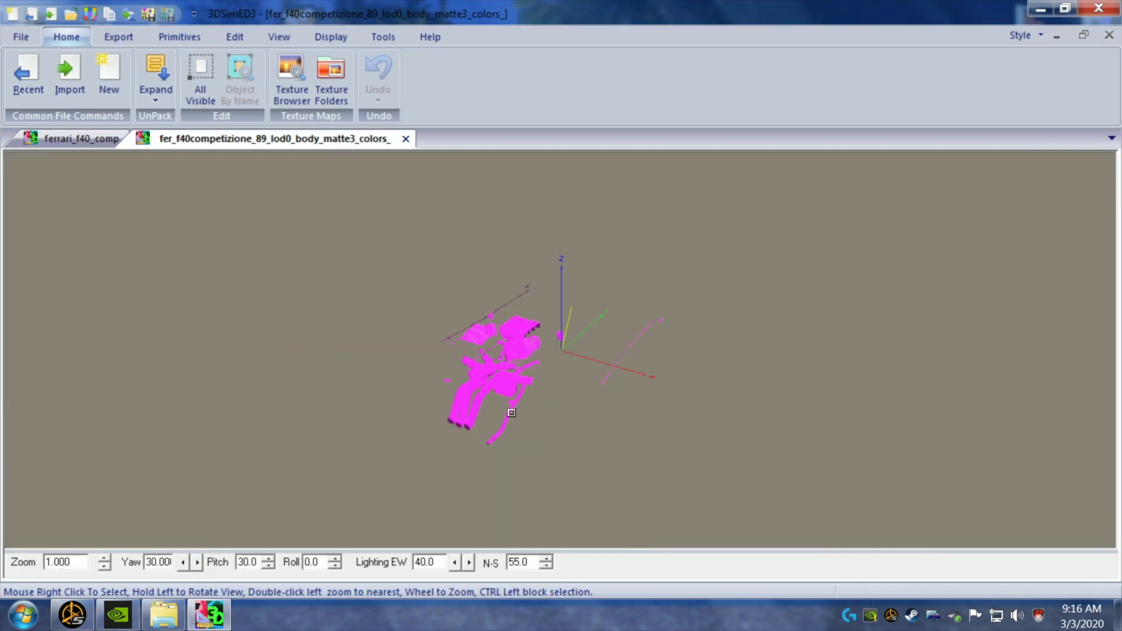
- Copy all of the imported engine geometry, close its file and paste it into the ferrari_f40_comp model as faces
{"action": "left_click_drag", "start_coordinate": [591, 449], "coordinate": [647, 448]}
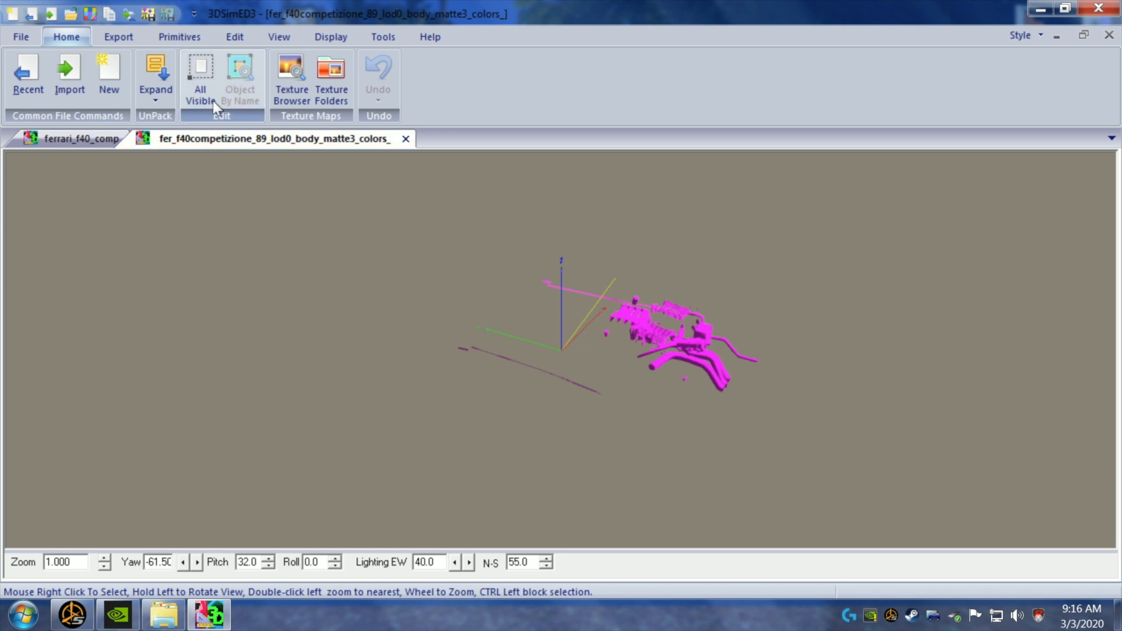
{"action": "left_click", "coordinate": [234, 37]}
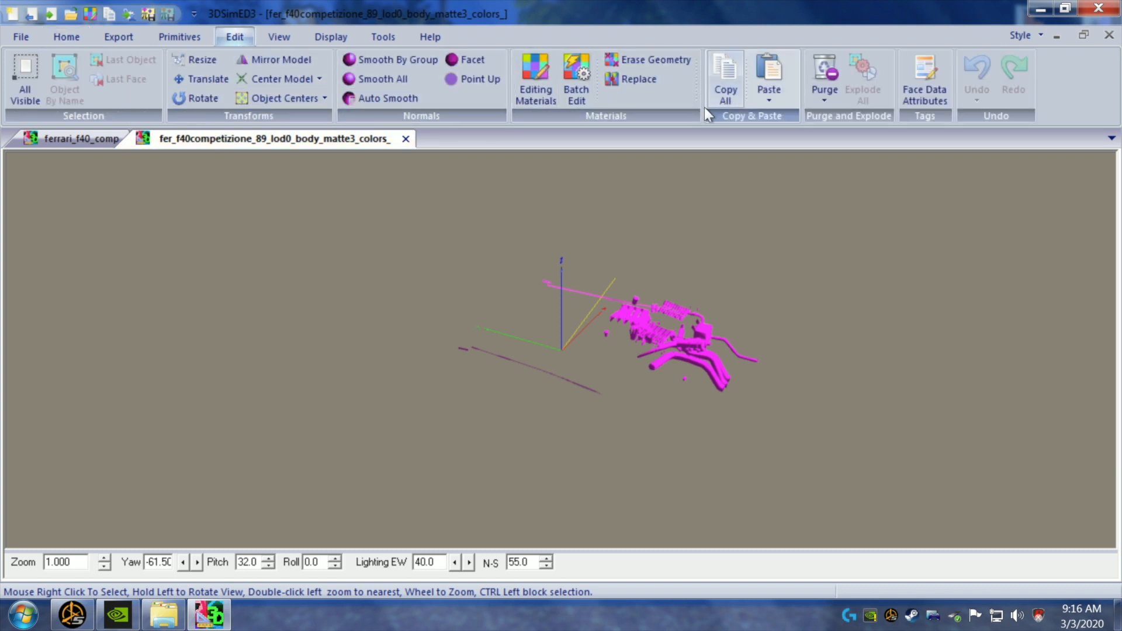
{"action": "left_click", "coordinate": [405, 139]}
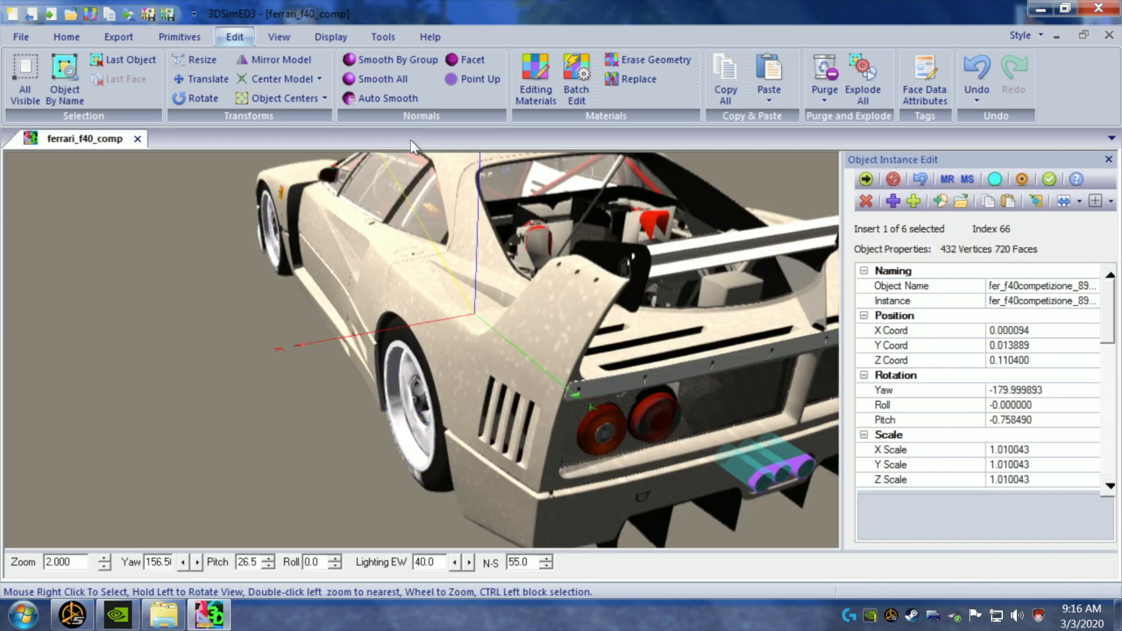
{"action": "left_click", "coordinate": [762, 99]}
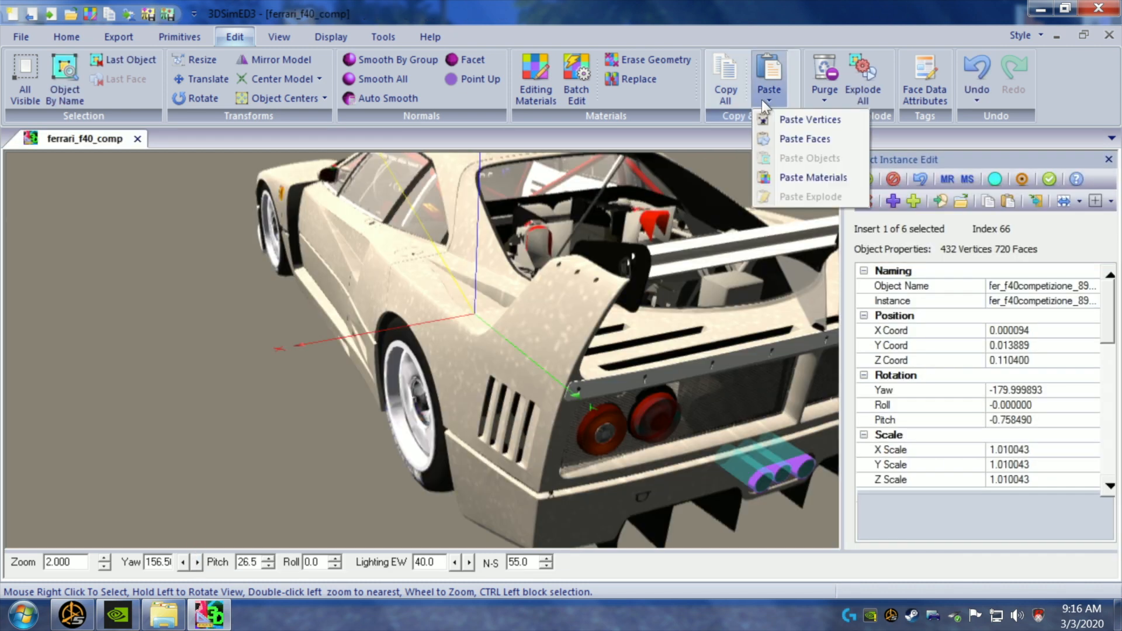
{"action": "left_click", "coordinate": [784, 135]}
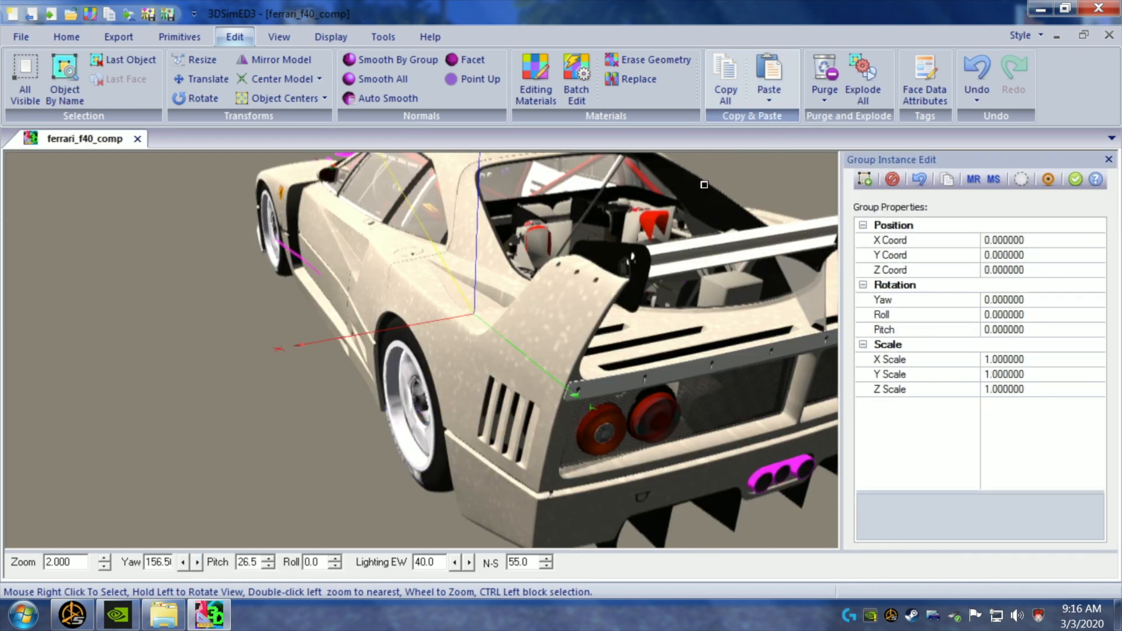
- Highlight the pasted engine group so that it shows through the car body
{"action": "left_click_drag", "start_coordinate": [444, 327], "coordinate": [466, 341]}
{"action": "scroll", "coordinate": [471, 344], "scroll_direction": "down", "scroll_amount": 1}
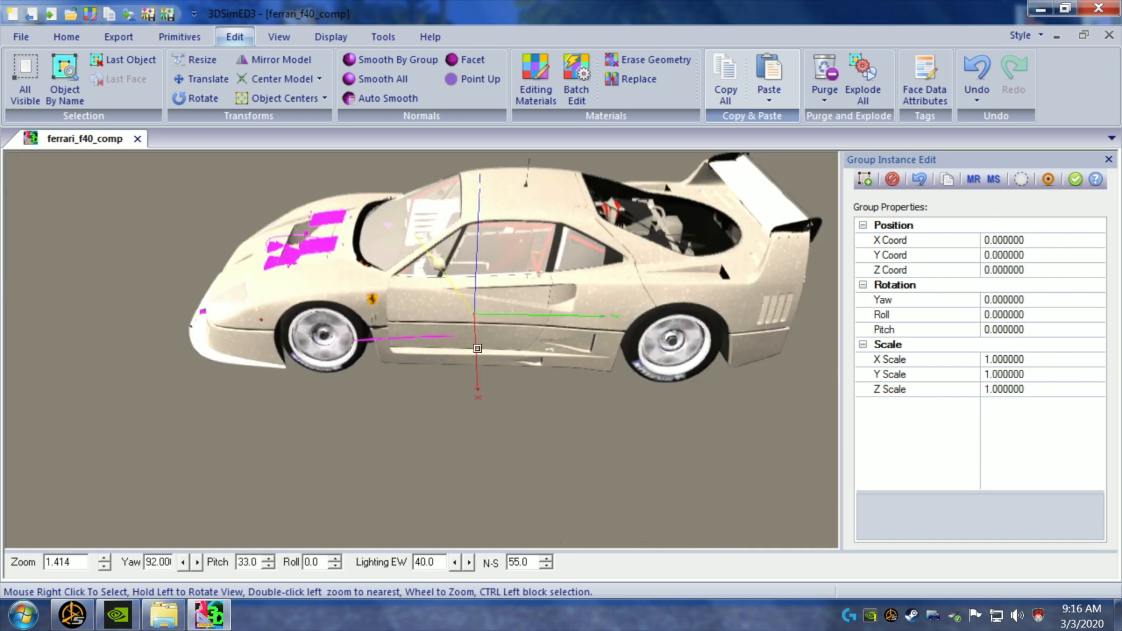
{"action": "left_click", "coordinate": [1013, 180]}
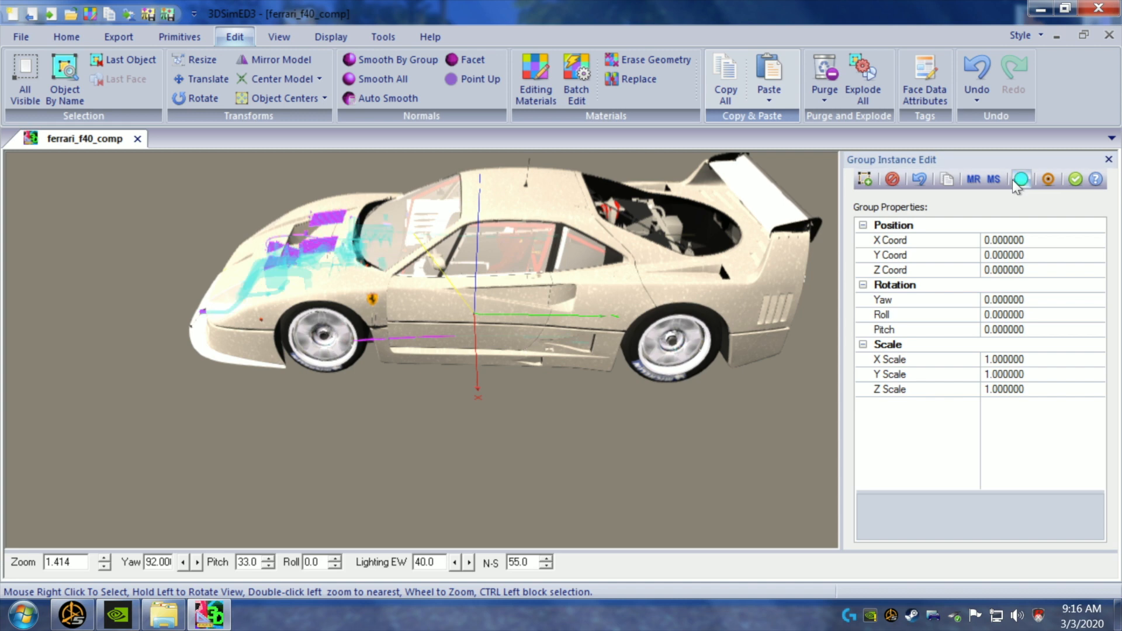
{"action": "left_click_drag", "start_coordinate": [433, 434], "coordinate": [443, 430]}
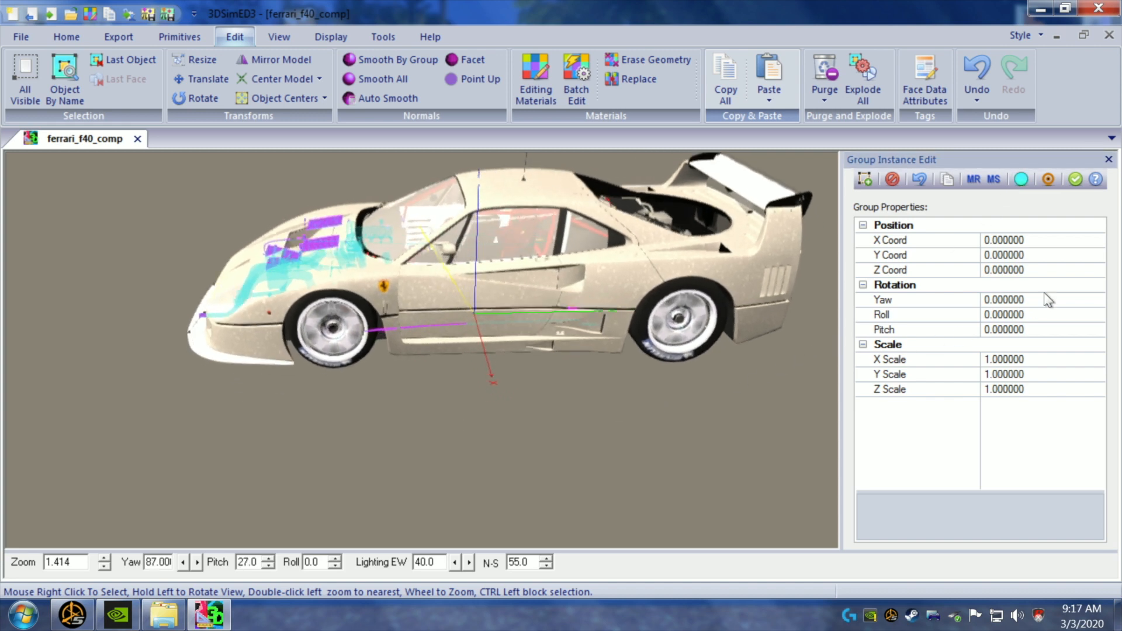
- Set the pasted engine group's yaw rotation to 180 and check its placement at the rear of the car
{"action": "left_click", "coordinate": [988, 361]}
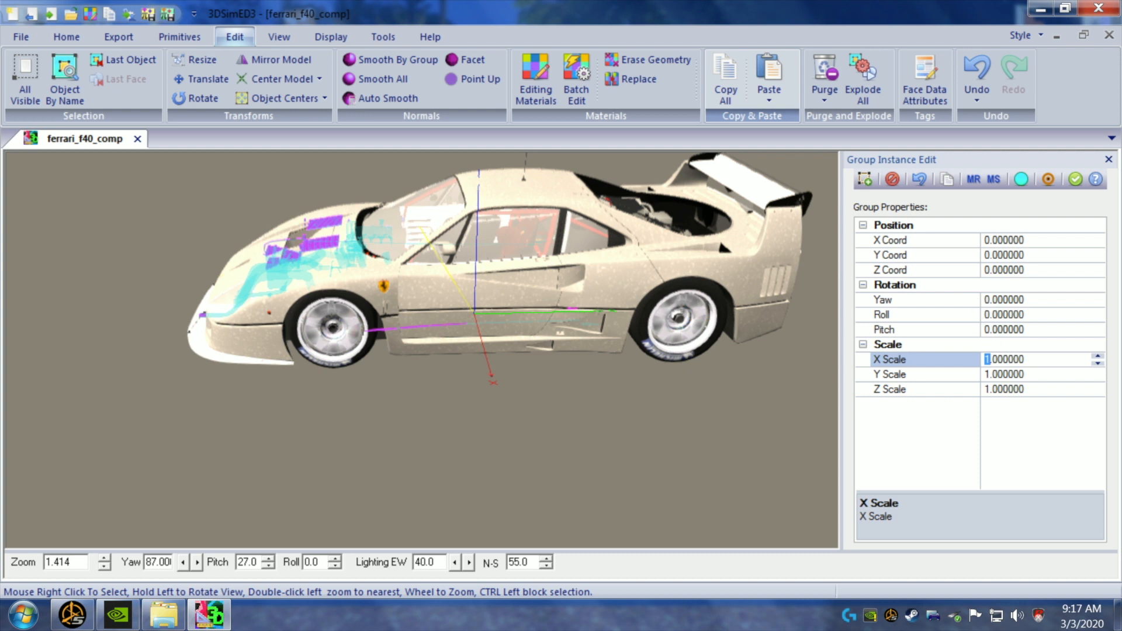
{"action": "left_click", "coordinate": [988, 299]}
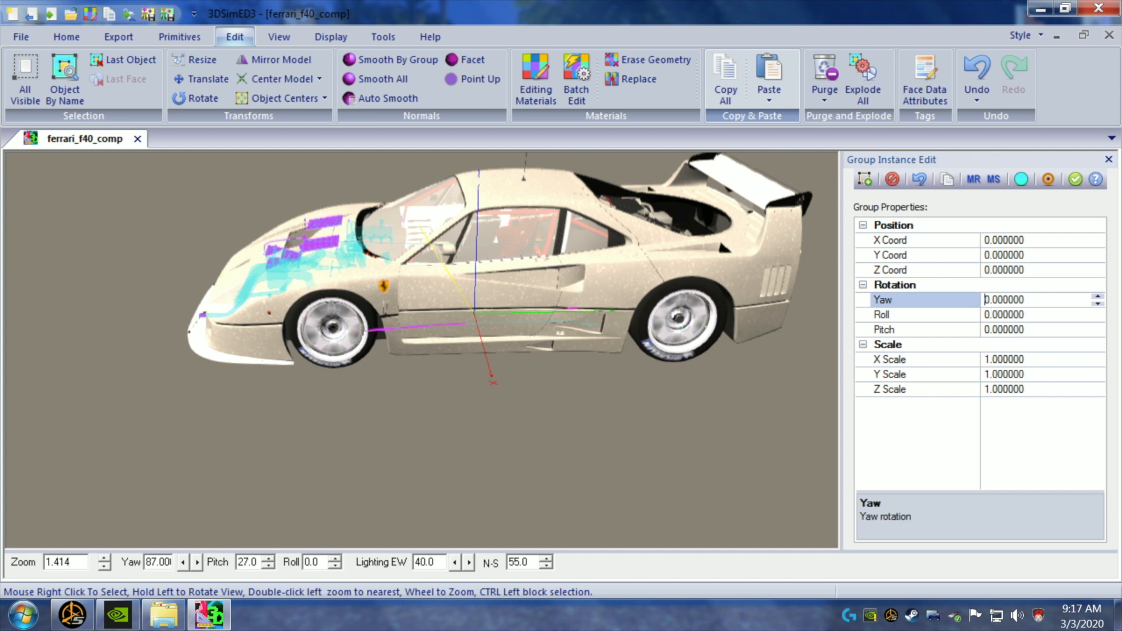
{"action": "type", "text": "18"}
{"action": "left_click", "coordinate": [786, 386]}
{"action": "left_click_drag", "start_coordinate": [783, 385], "coordinate": [739, 381]}
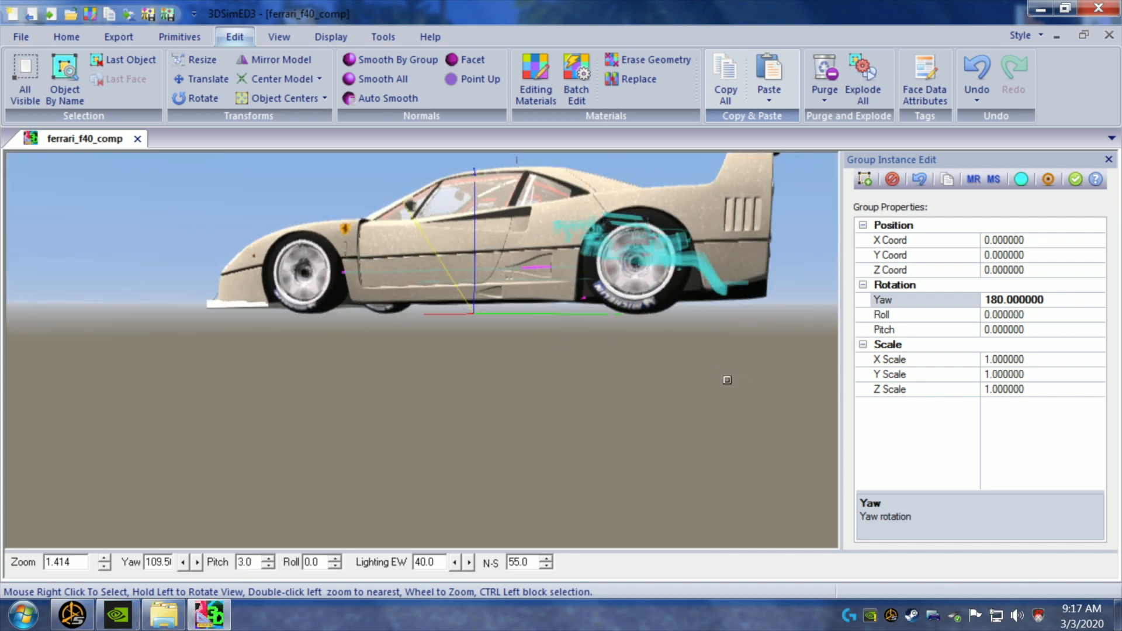
{"action": "scroll", "coordinate": [727, 380], "scroll_direction": "up", "scroll_amount": 1}
{"action": "left_click_drag", "start_coordinate": [642, 372], "coordinate": [650, 376]}
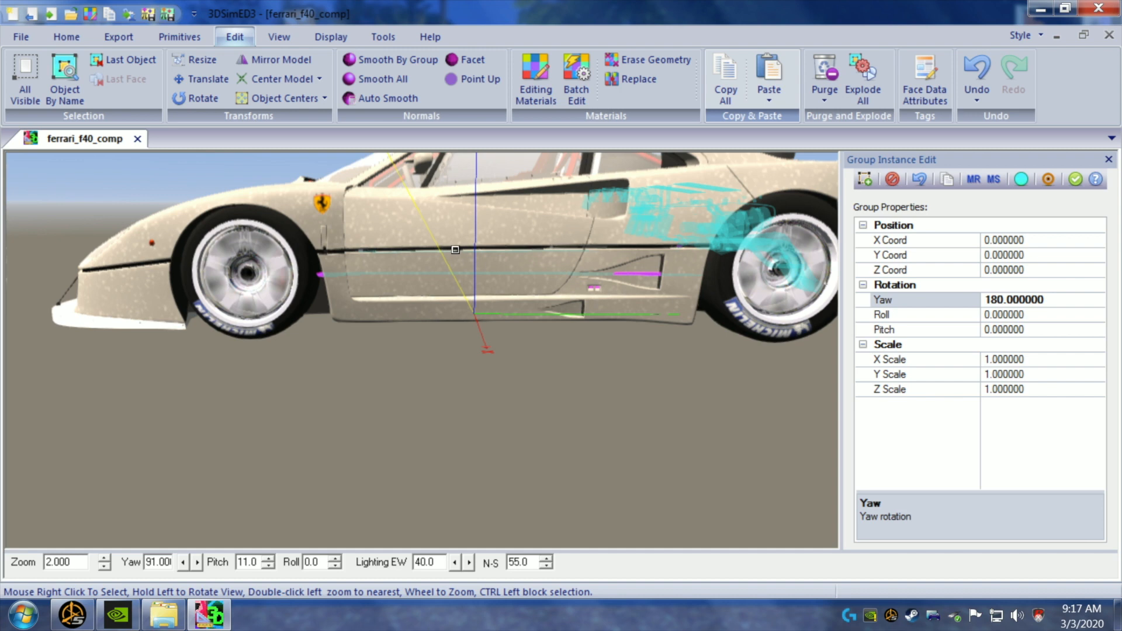
- Try raising the pasted engine group to Z coordinates 0.03, 0.06 and 0.09 against the car's side trim line
{"action": "left_click_drag", "start_coordinate": [453, 288], "coordinate": [439, 315]}
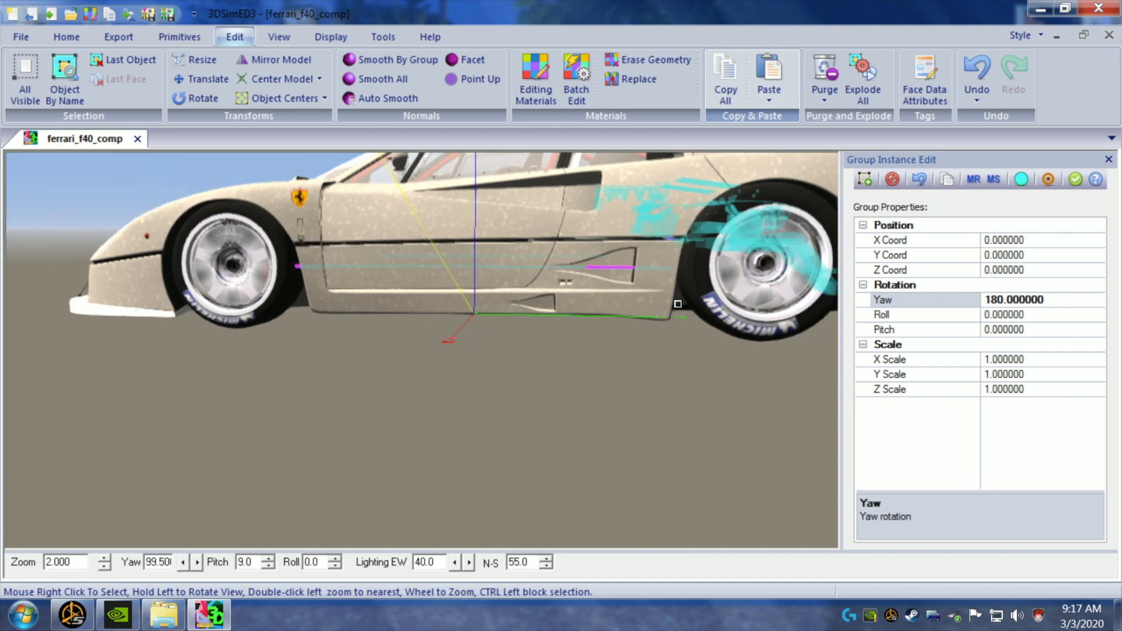
{"action": "left_click_drag", "start_coordinate": [678, 304], "coordinate": [691, 300]}
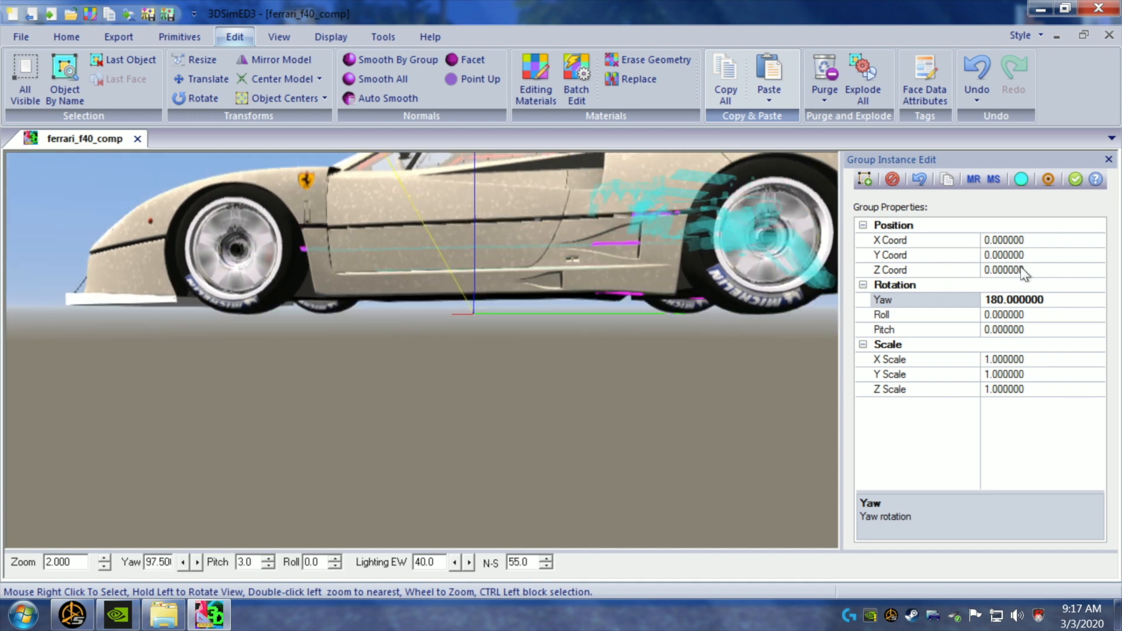
{"action": "left_click", "coordinate": [1000, 275]}
{"action": "left_click_drag", "start_coordinate": [1001, 275], "coordinate": [998, 276]}
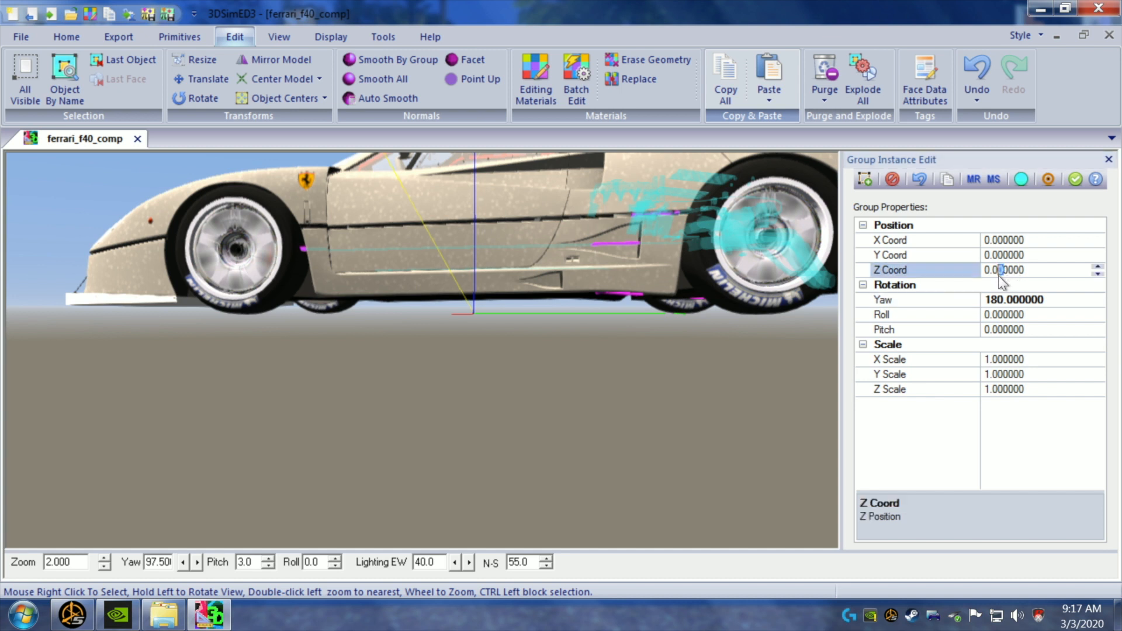
{"action": "type", "text": "3"}
{"action": "left_click", "coordinate": [742, 426]}
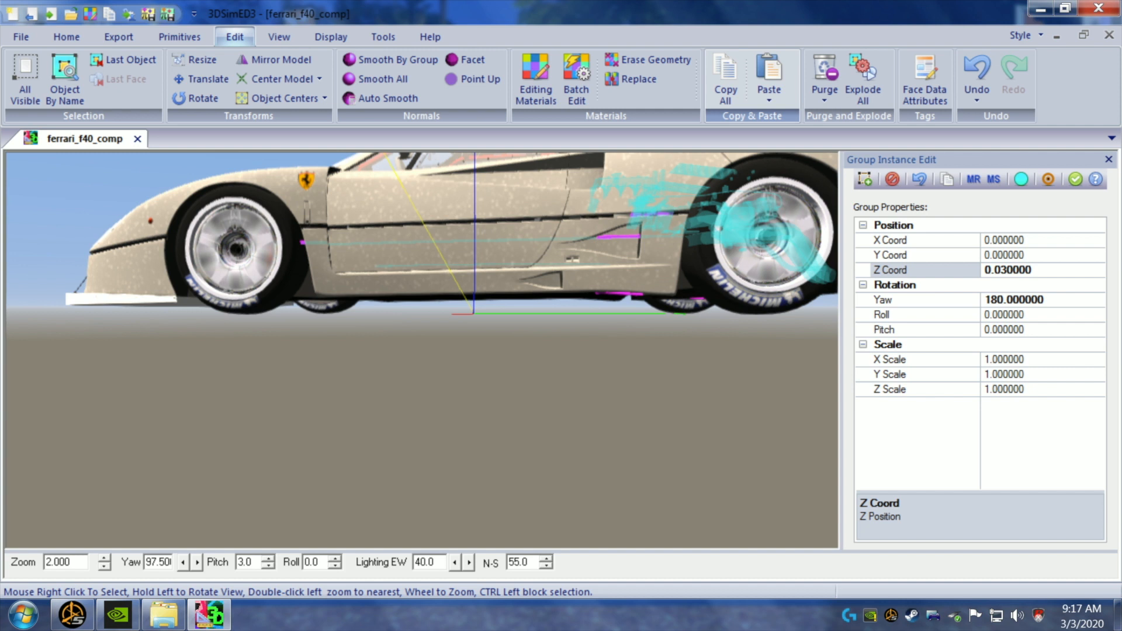
{"action": "left_click_drag", "start_coordinate": [1006, 270], "coordinate": [1000, 270]}
{"action": "type", "text": "6"}
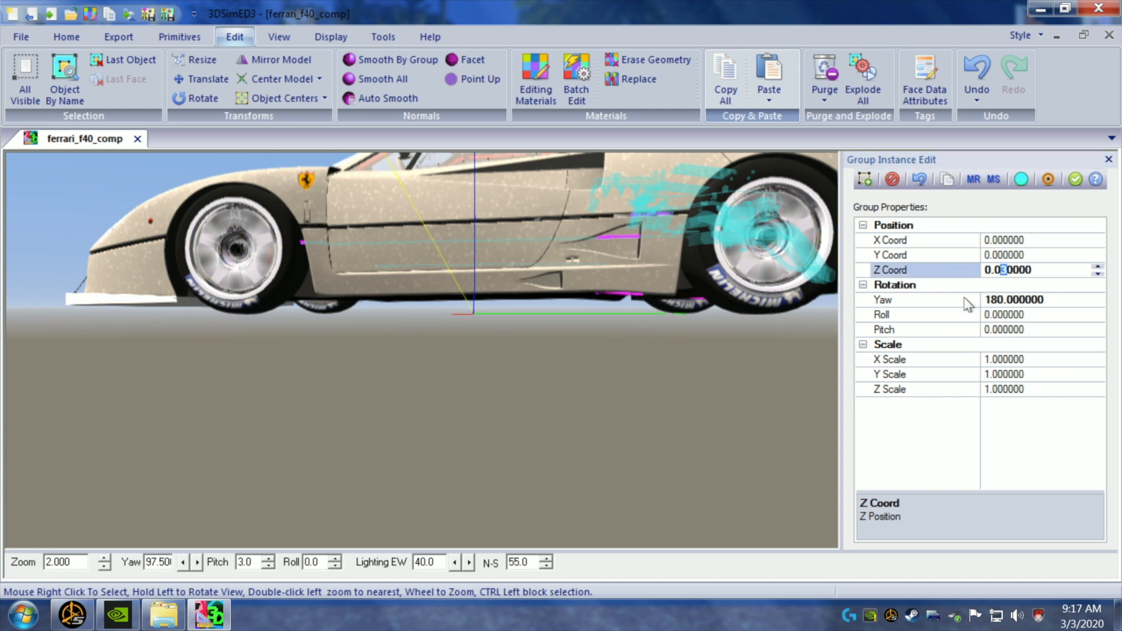
{"action": "left_click", "coordinate": [744, 362]}
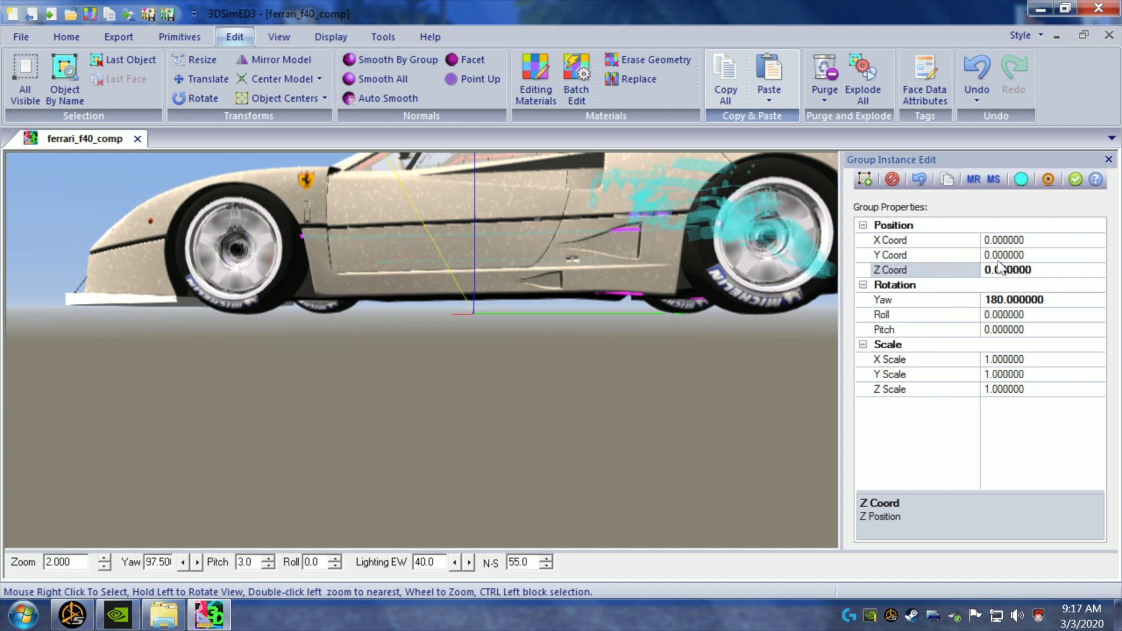
{"action": "left_click_drag", "start_coordinate": [1005, 270], "coordinate": [999, 270]}
{"action": "type", "text": "9"}
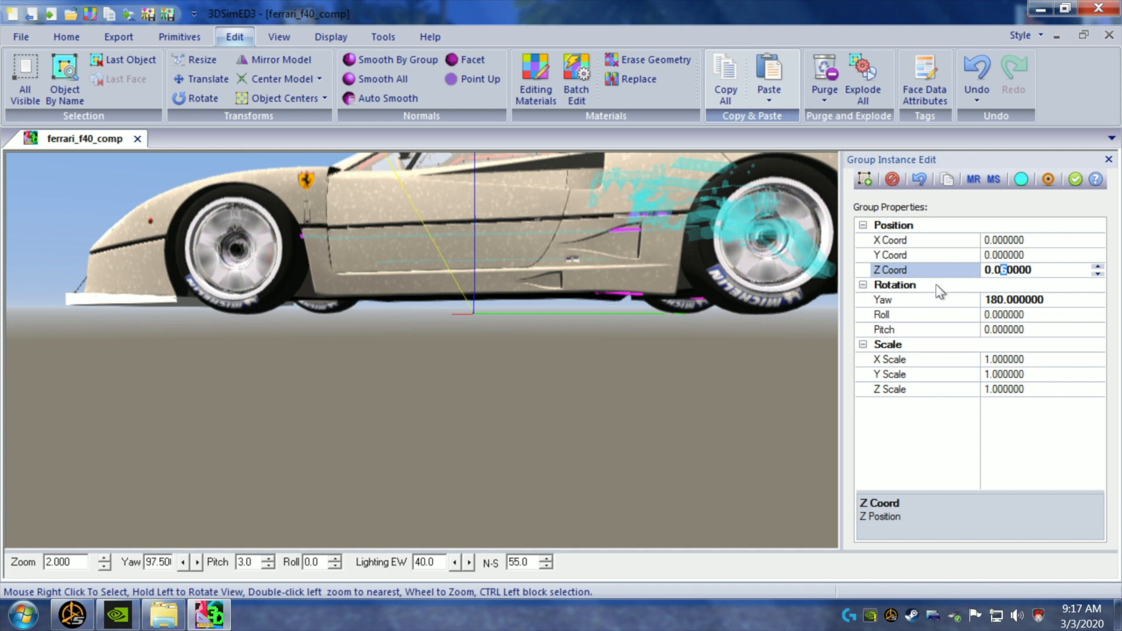
{"action": "left_click", "coordinate": [813, 336]}
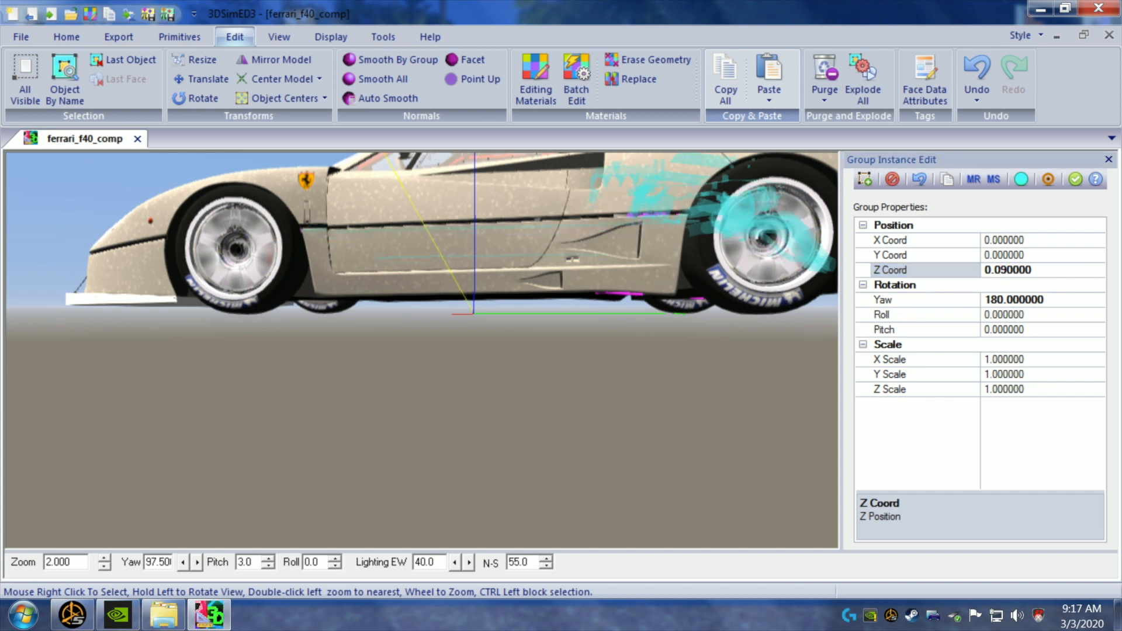
- Try a Z coordinate of 0.1 for the engine group and check it up close along the door's trim line
{"action": "left_click", "coordinate": [1003, 270]}
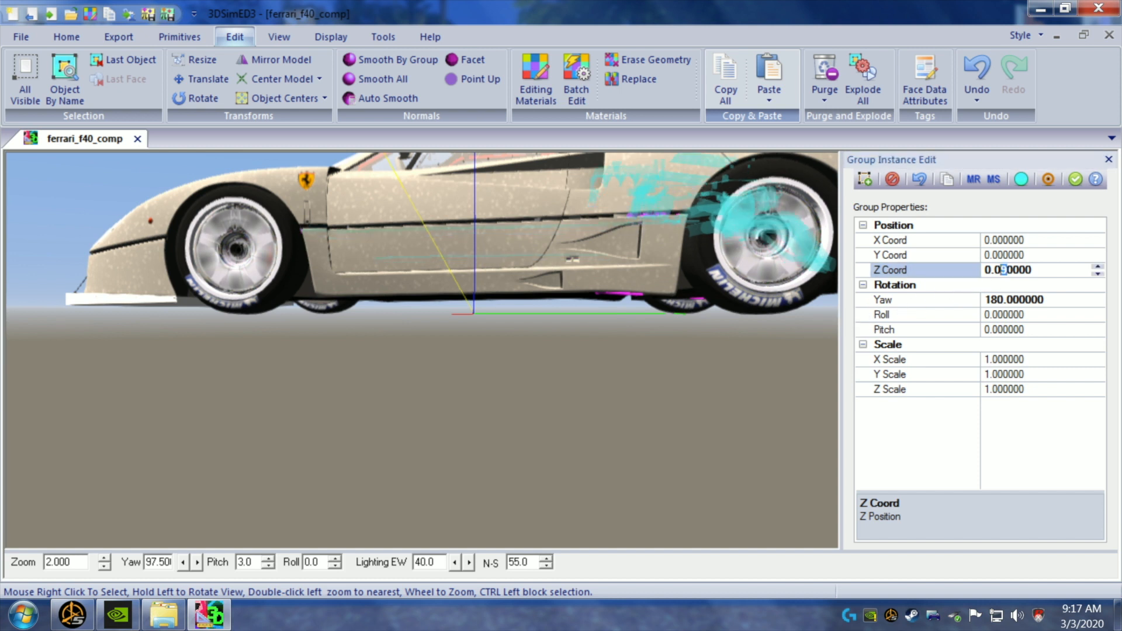
{"action": "type", "text": "10"}
{"action": "left_click", "coordinate": [746, 376]}
{"action": "left_click_drag", "start_coordinate": [743, 377], "coordinate": [728, 363]}
{"action": "scroll", "coordinate": [740, 385], "scroll_direction": "up", "scroll_amount": 1}
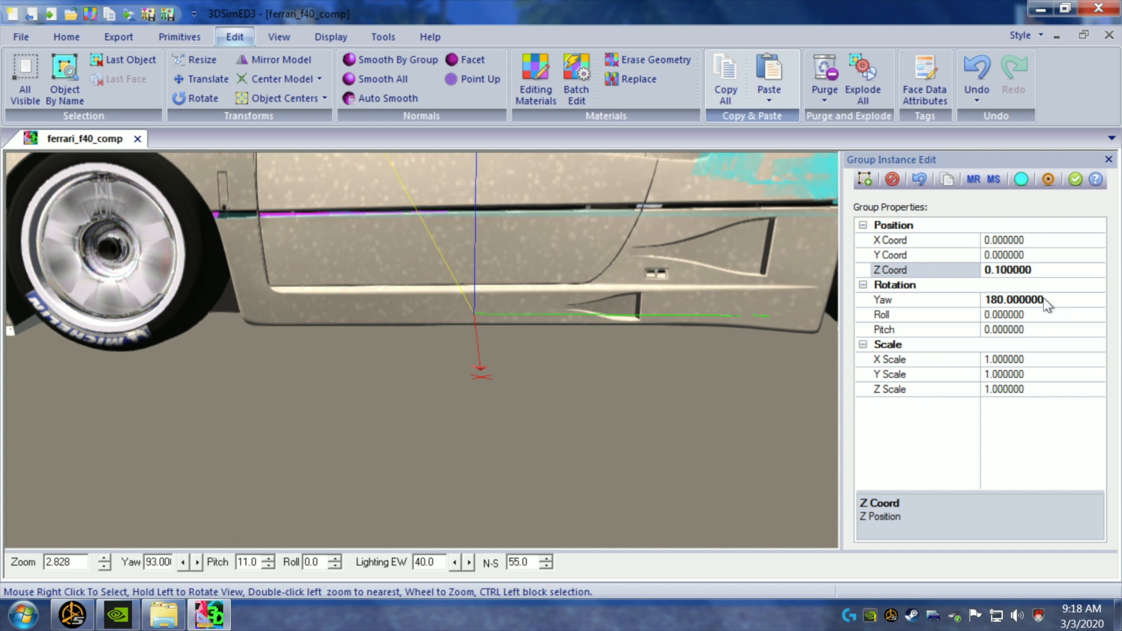
- Try a pitch rotation of -0.6 and a Z coordinate of 0.11 for the engine group
{"action": "left_click", "coordinate": [1030, 330]}
{"action": "scroll", "coordinate": [1030, 329], "scroll_direction": "down", "scroll_amount": 4}
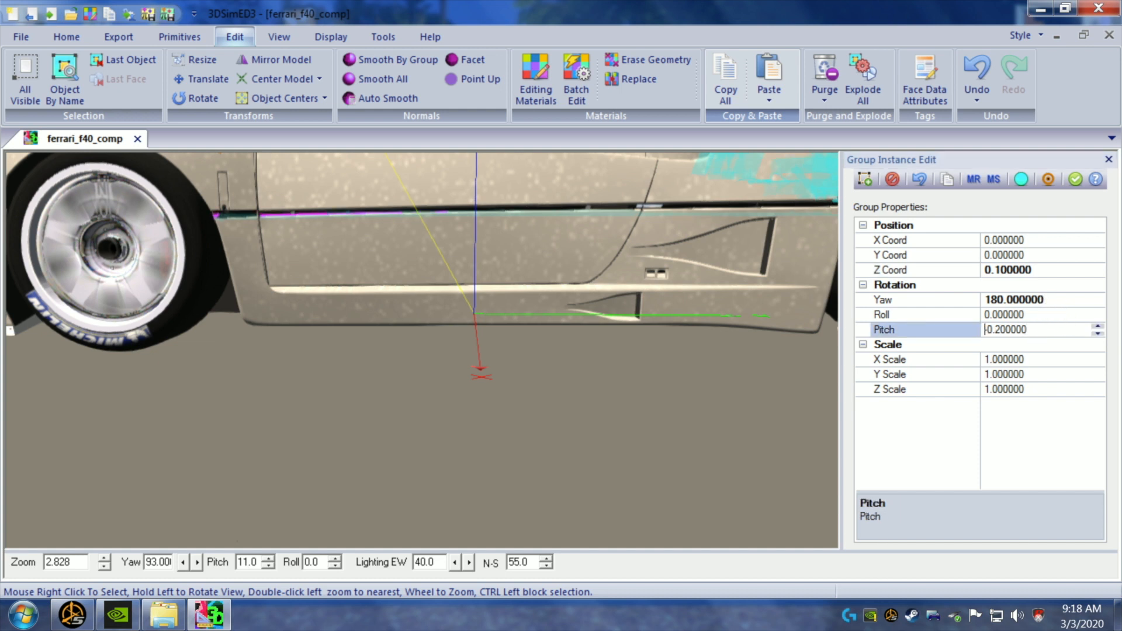
{"action": "scroll", "coordinate": [1030, 329], "scroll_direction": "down", "scroll_amount": 2}
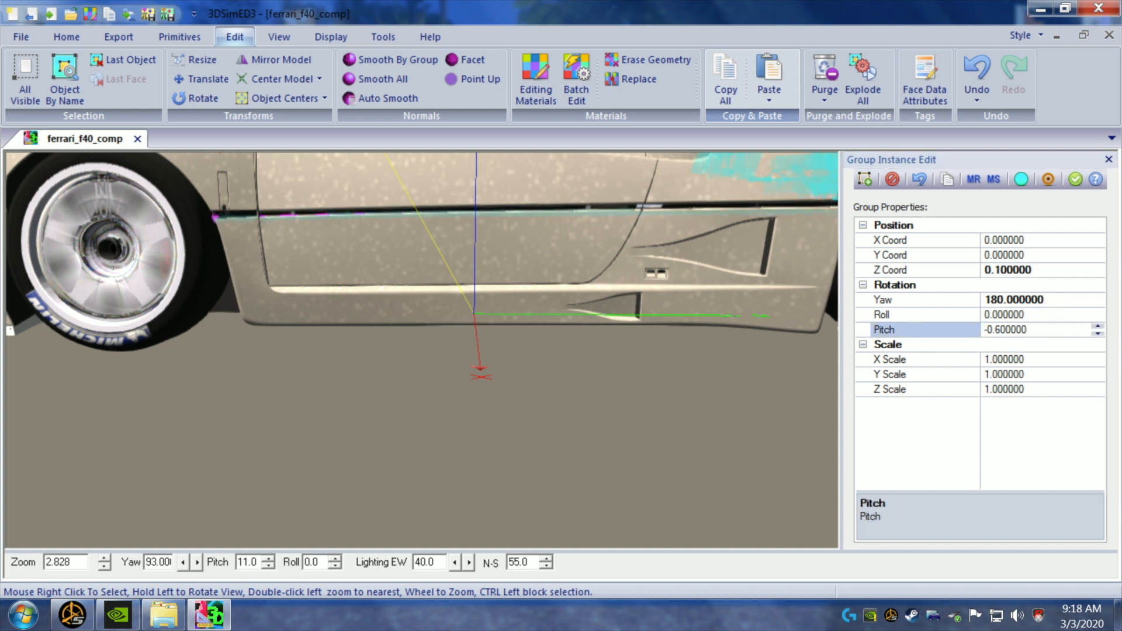
{"action": "left_click", "coordinate": [1003, 270]}
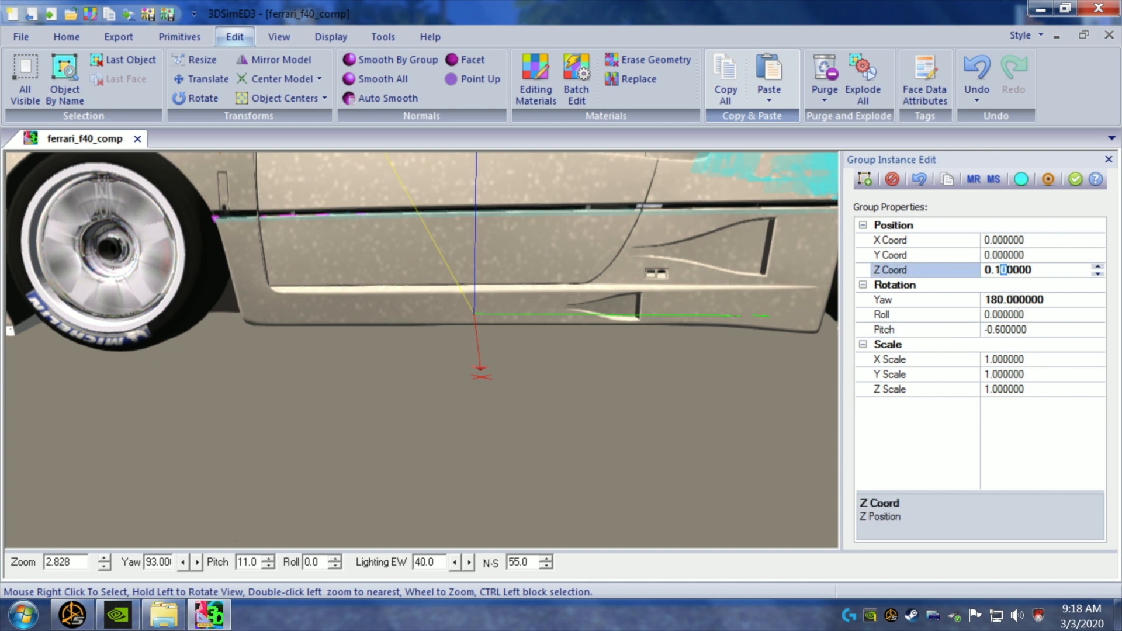
{"action": "left_click", "coordinate": [719, 388]}
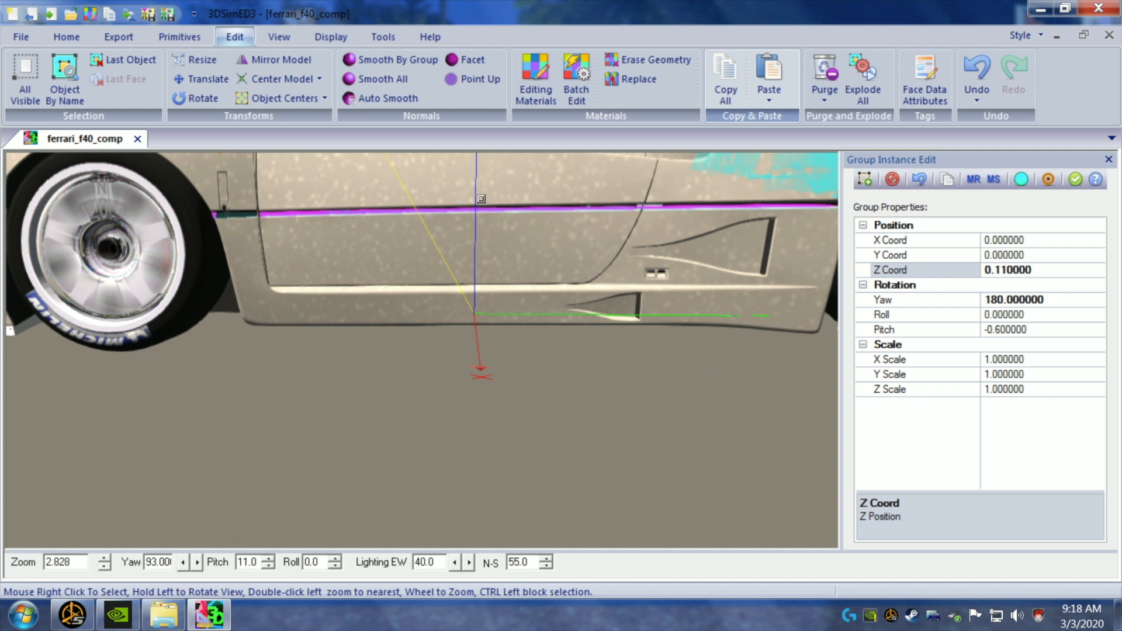
- Tilt the engine group back and forth against the side trim line and set its pitch rotation to -0.8
{"action": "left_click", "coordinate": [1032, 331]}
{"action": "key", "text": "Down"}
{"action": "key", "text": "Down"}
{"action": "key", "text": "Down"}
{"action": "key", "text": "Down"}
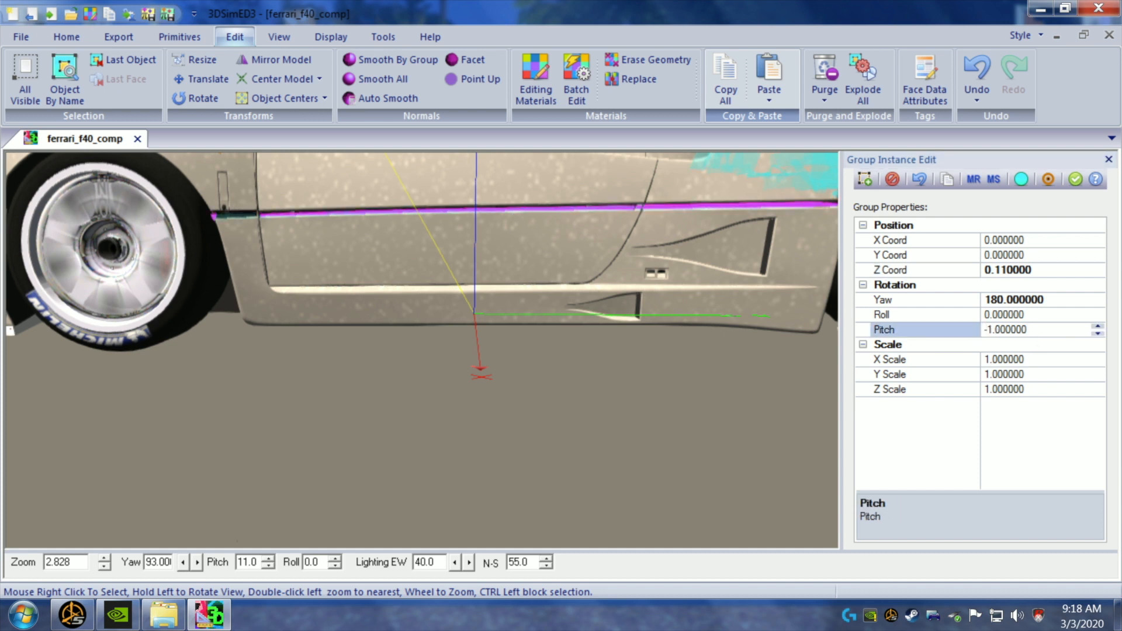
{"action": "key", "text": "Up"}
{"action": "key", "text": "Up"}
{"action": "key", "text": "Up"}
{"action": "key", "text": "Up"}
{"action": "key", "text": "Up"}
{"action": "key", "text": "Up"}
{"action": "key", "text": "Up"}
{"action": "key", "text": "Up"}
{"action": "key", "text": "Down"}
{"action": "key", "text": "Down"}
{"action": "key", "text": "Down"}
{"action": "key", "text": "Down"}
{"action": "key", "text": "Down"}
{"action": "key", "text": "Down"}
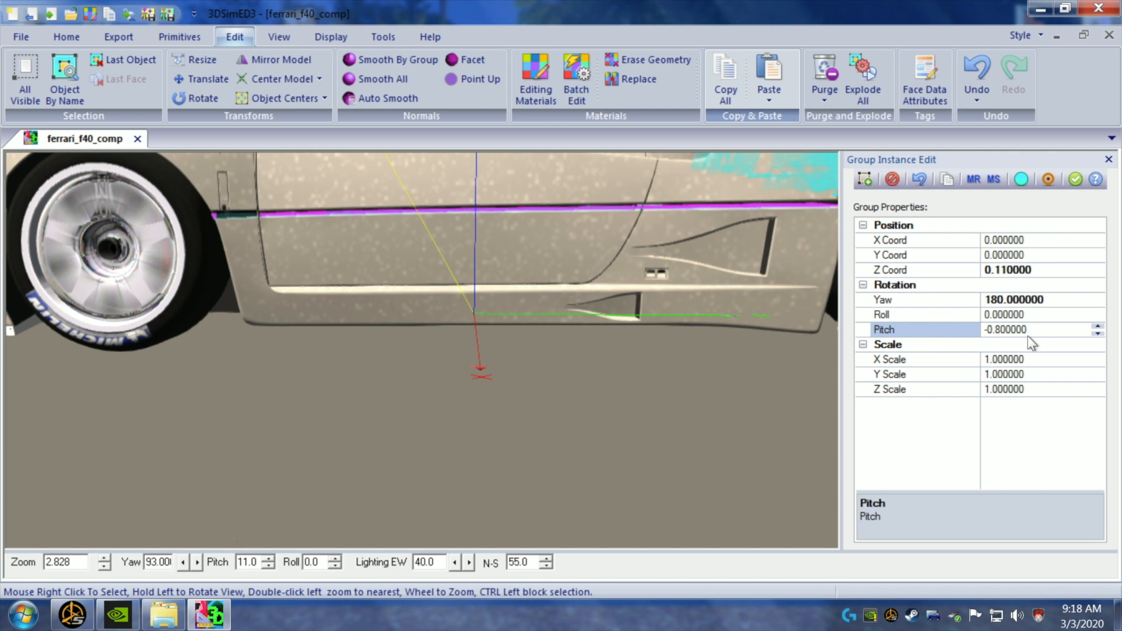
- Set the engine group's Z coordinate to 0.112
{"action": "left_click", "coordinate": [1010, 270]}
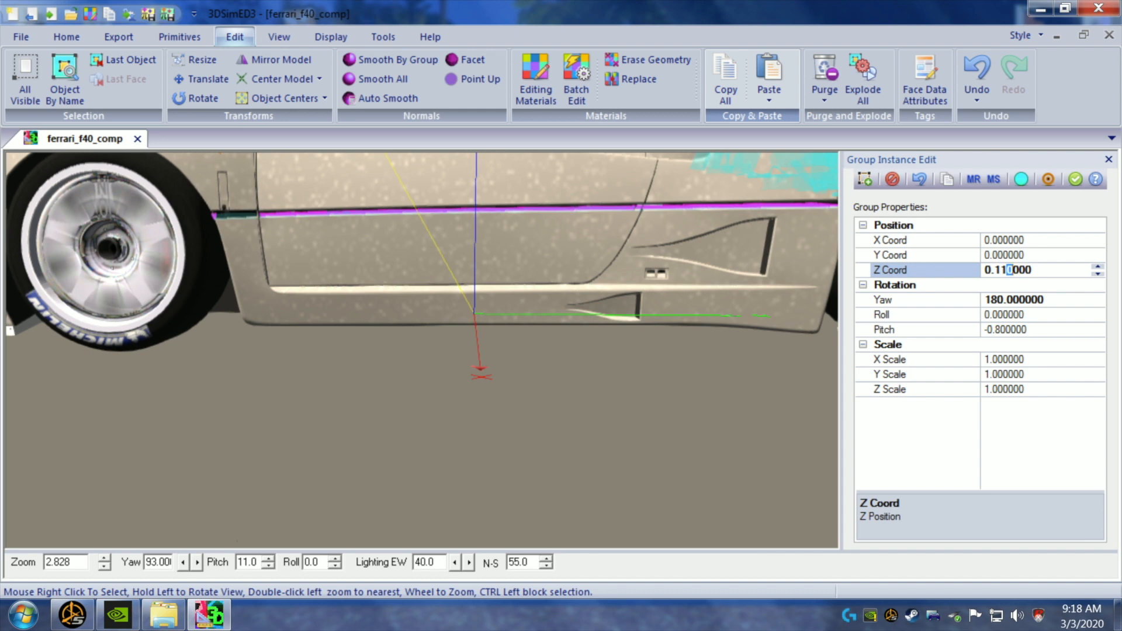
{"action": "type", "text": "2"}
{"action": "left_click", "coordinate": [641, 380]}
- Examine the engine group's alignment along the opposite side of the car, underneath it and in the rear engine bay
{"action": "left_click_drag", "start_coordinate": [652, 380], "coordinate": [540, 376]}
{"action": "scroll", "coordinate": [644, 380], "scroll_direction": "down", "scroll_amount": 1}
{"action": "scroll", "coordinate": [540, 377], "scroll_direction": "up", "scroll_amount": 2}
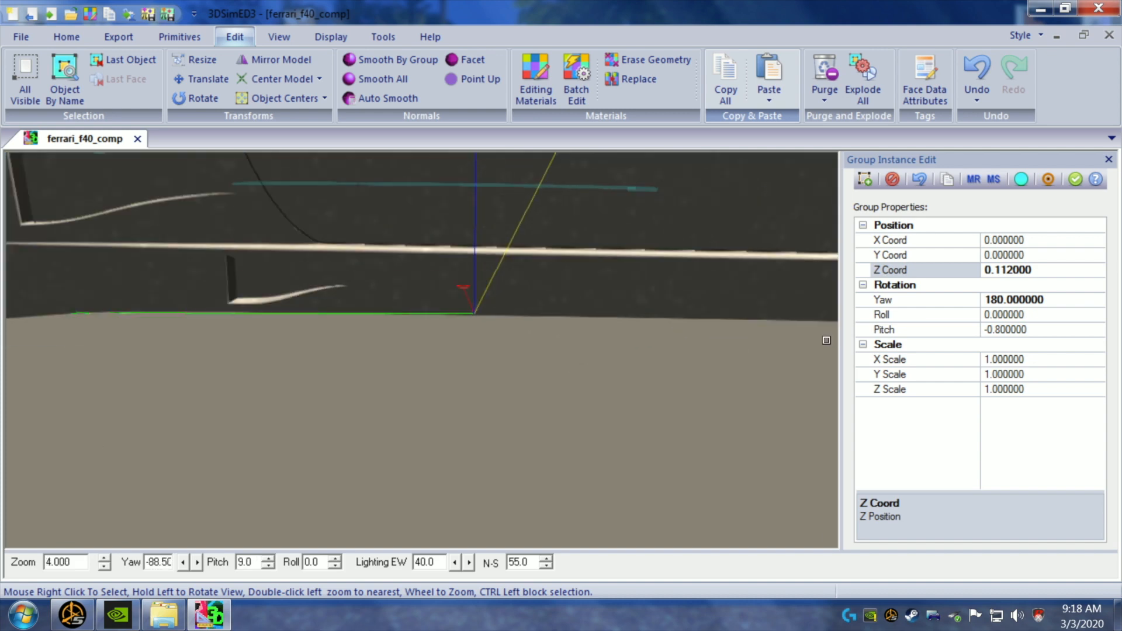
{"action": "key", "text": "Page_Down"}
{"action": "key", "text": "Page_Down"}
{"action": "key", "text": "Page_Down"}
{"action": "key", "text": "Page_Down"}
{"action": "key", "text": "Page_Down"}
{"action": "key", "text": "Page_Down"}
{"action": "key", "text": "Page_Down"}
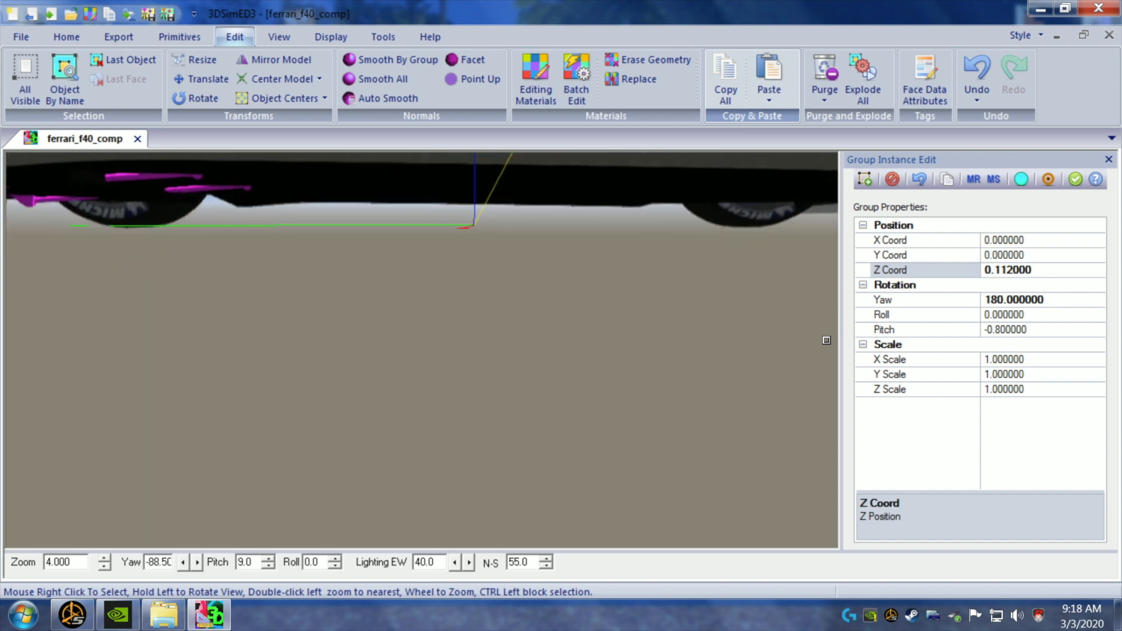
{"action": "key", "text": "Page_Up"}
{"action": "key", "text": "Page_Up"}
{"action": "key", "text": "Page_Up"}
{"action": "key", "text": "Page_Up"}
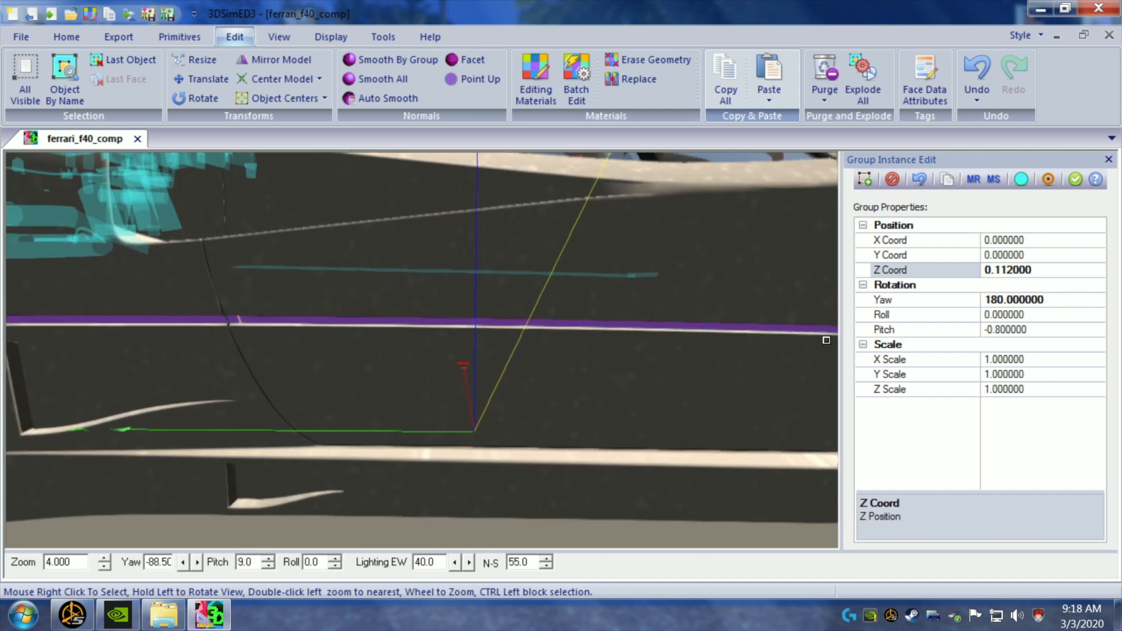
{"action": "mouse_move", "coordinate": [827, 340]}
{"action": "left_mouse_down"}
{"action": "mouse_move", "coordinate": [807, 346]}
{"action": "mouse_move", "coordinate": [823, 344]}
{"action": "left_mouse_up"}
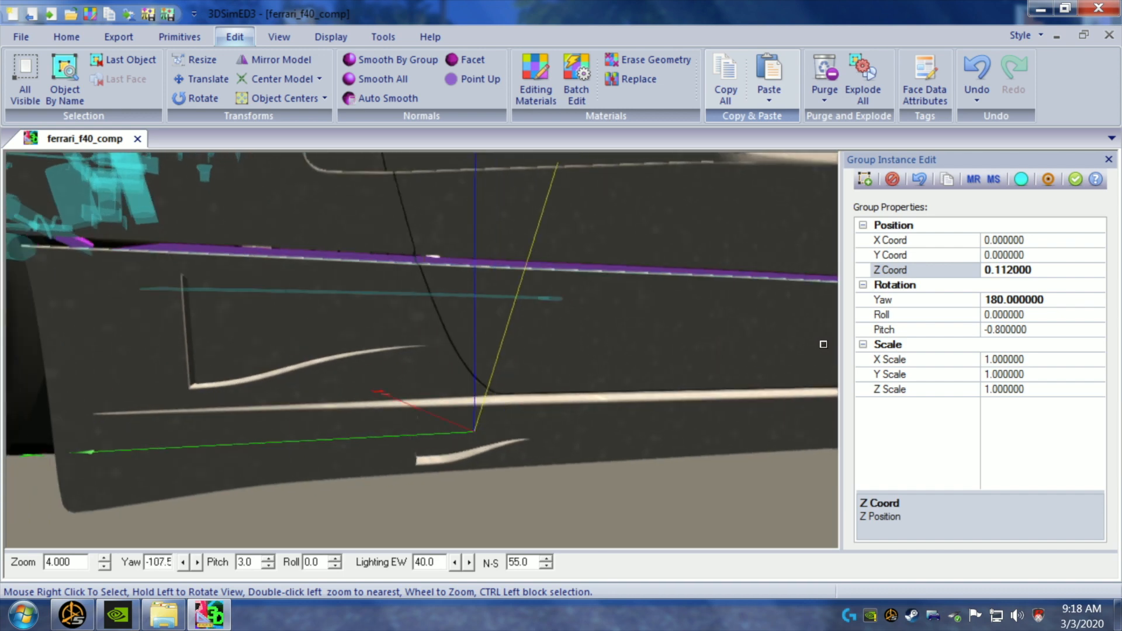
{"action": "left_click_drag", "start_coordinate": [639, 348], "coordinate": [637, 350]}
{"action": "left_click_drag", "start_coordinate": [104, 270], "coordinate": [268, 342]}
{"action": "scroll", "coordinate": [127, 316], "scroll_direction": "down", "scroll_amount": 1}
{"action": "scroll", "coordinate": [128, 316], "scroll_direction": "down", "scroll_amount": 1}
{"action": "scroll", "coordinate": [177, 341], "scroll_direction": "down", "scroll_amount": 1}
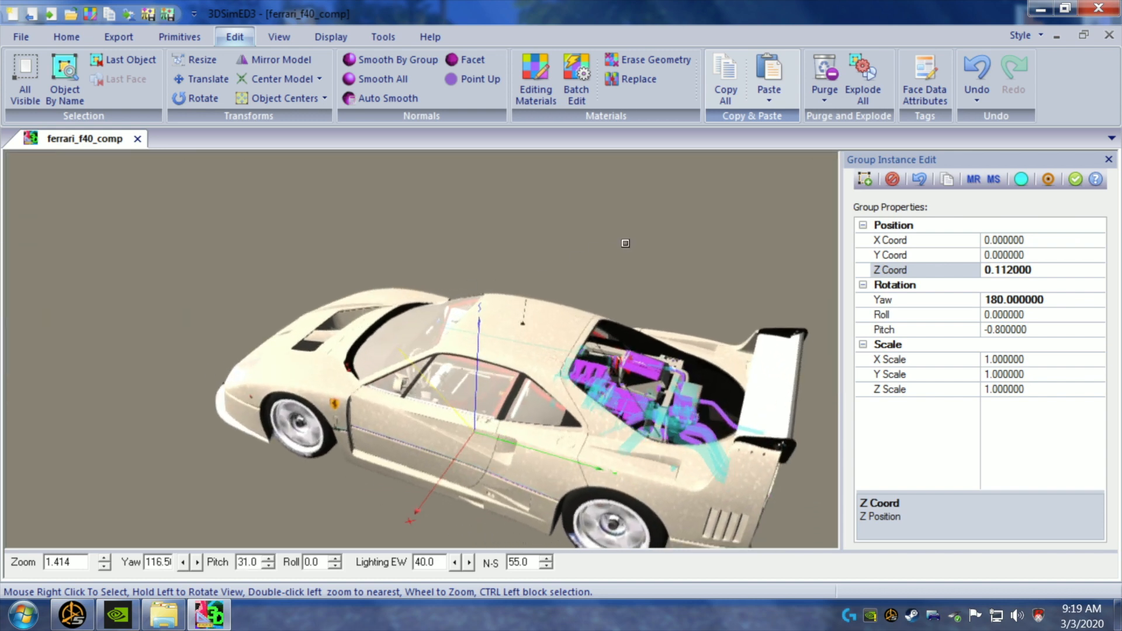
- Turn off the see-through highlight of the engine group and check its fit in the engine bay and along the side
{"action": "left_click", "coordinate": [1022, 180]}
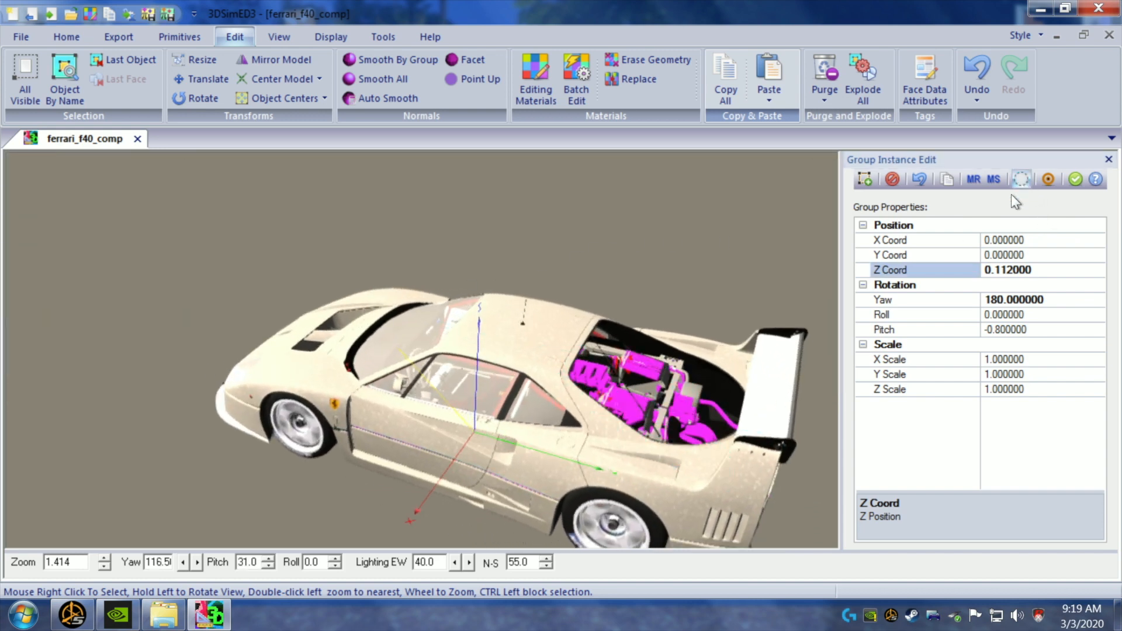
{"action": "left_click_drag", "start_coordinate": [590, 405], "coordinate": [619, 397]}
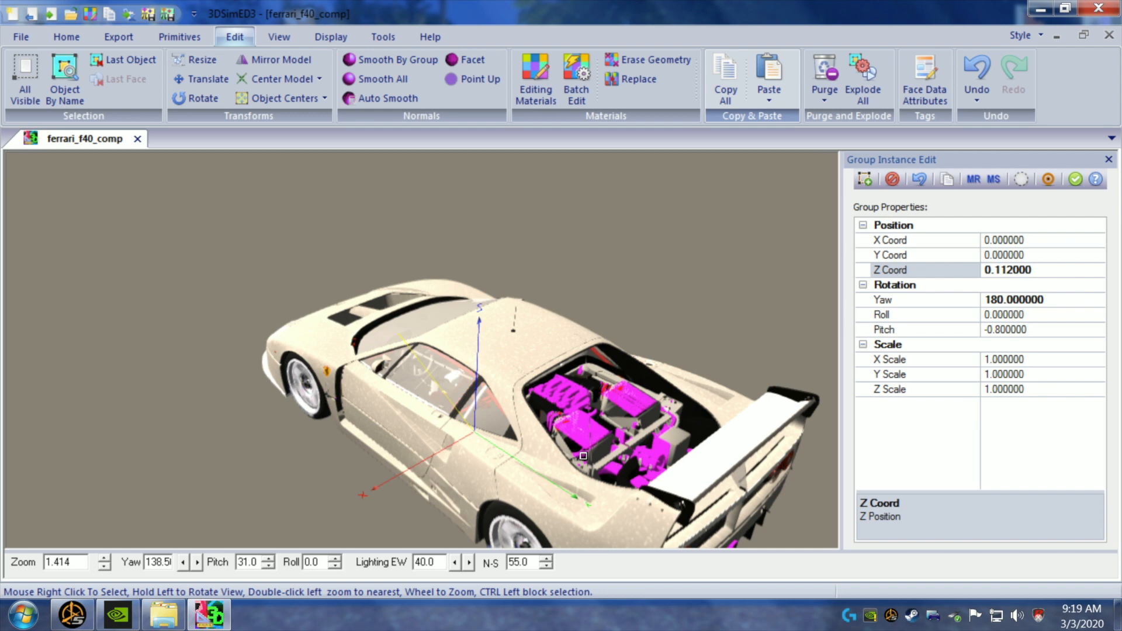
{"action": "left_click_drag", "start_coordinate": [472, 451], "coordinate": [493, 438]}
{"action": "scroll", "coordinate": [491, 441], "scroll_direction": "down", "scroll_amount": 1}
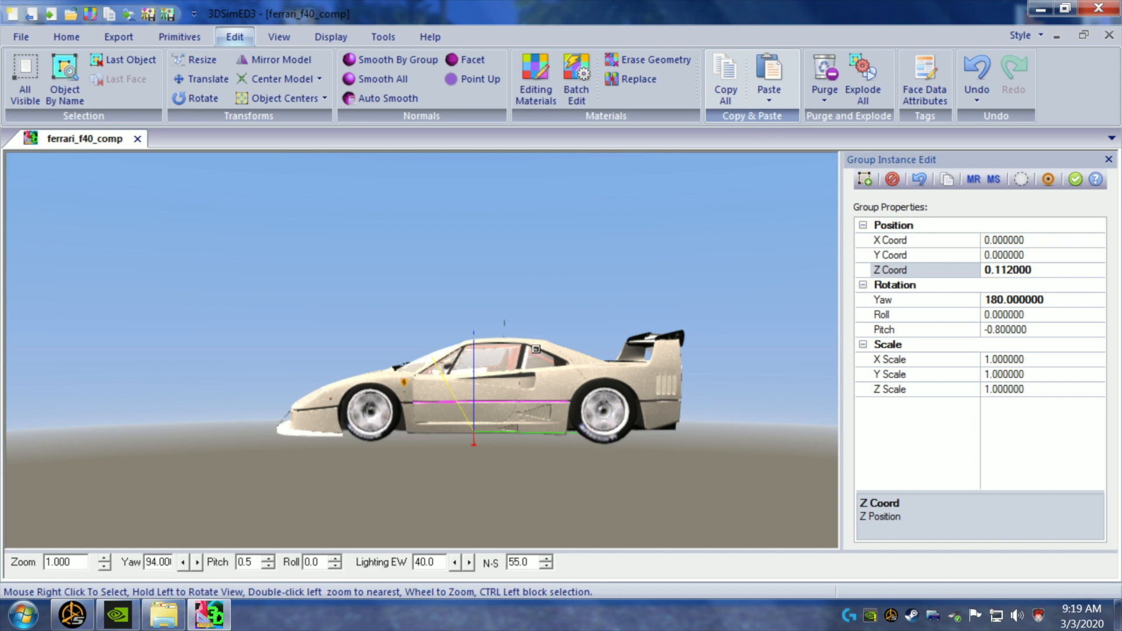
{"action": "left_click_drag", "start_coordinate": [495, 408], "coordinate": [508, 414]}
{"action": "scroll", "coordinate": [509, 414], "scroll_direction": "up", "scroll_amount": 2}
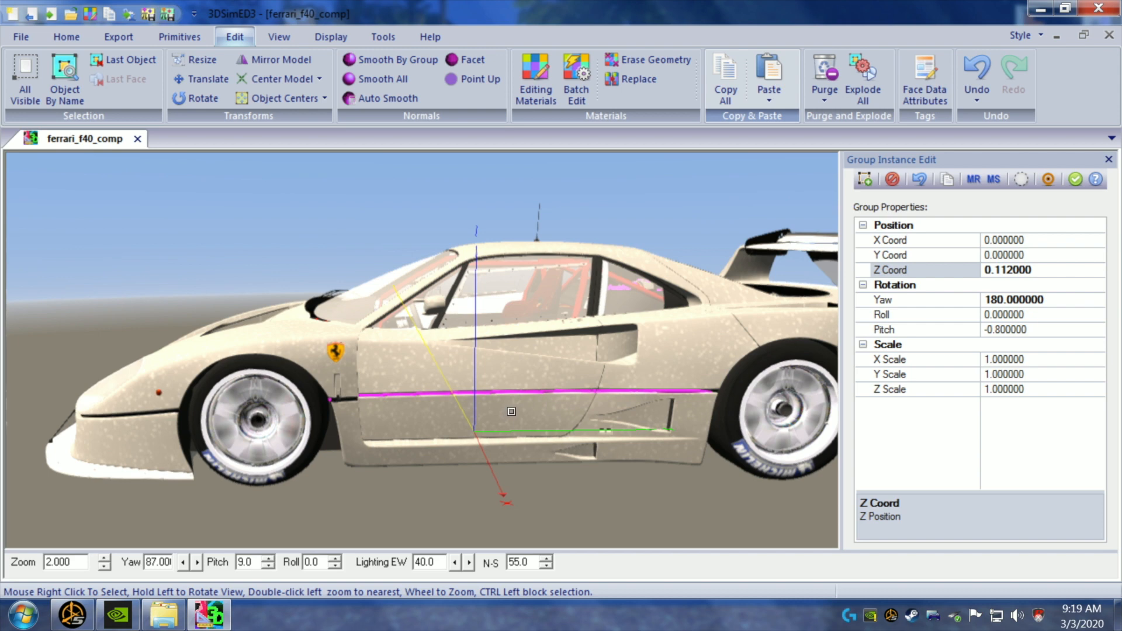
{"action": "left_click_drag", "start_coordinate": [512, 411], "coordinate": [521, 417]}
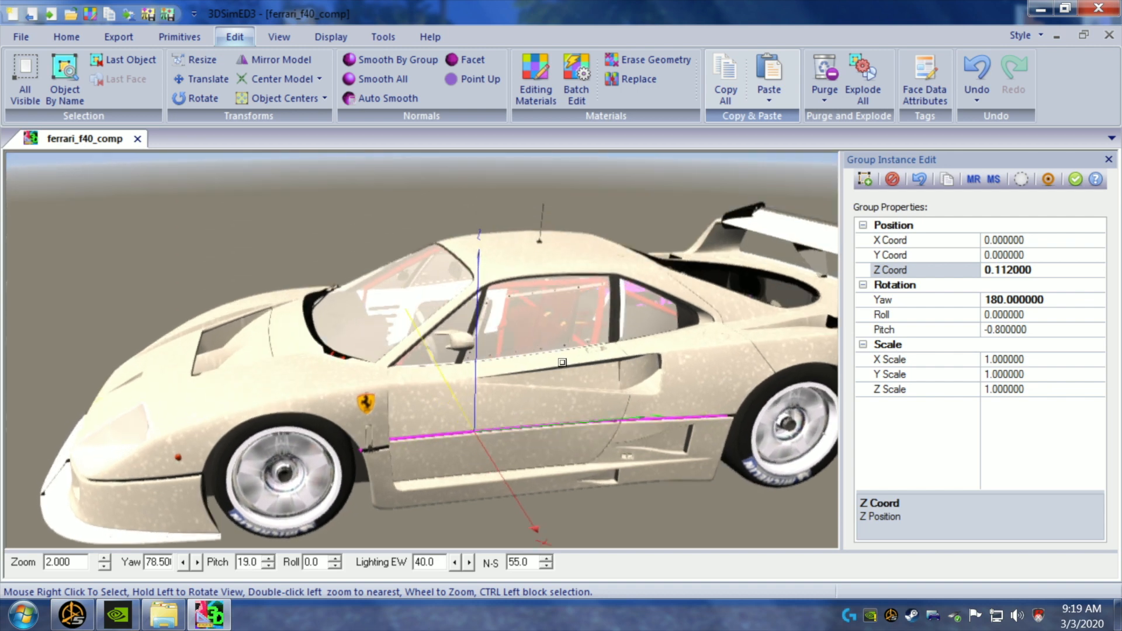
{"action": "left_click_drag", "start_coordinate": [573, 409], "coordinate": [547, 401]}
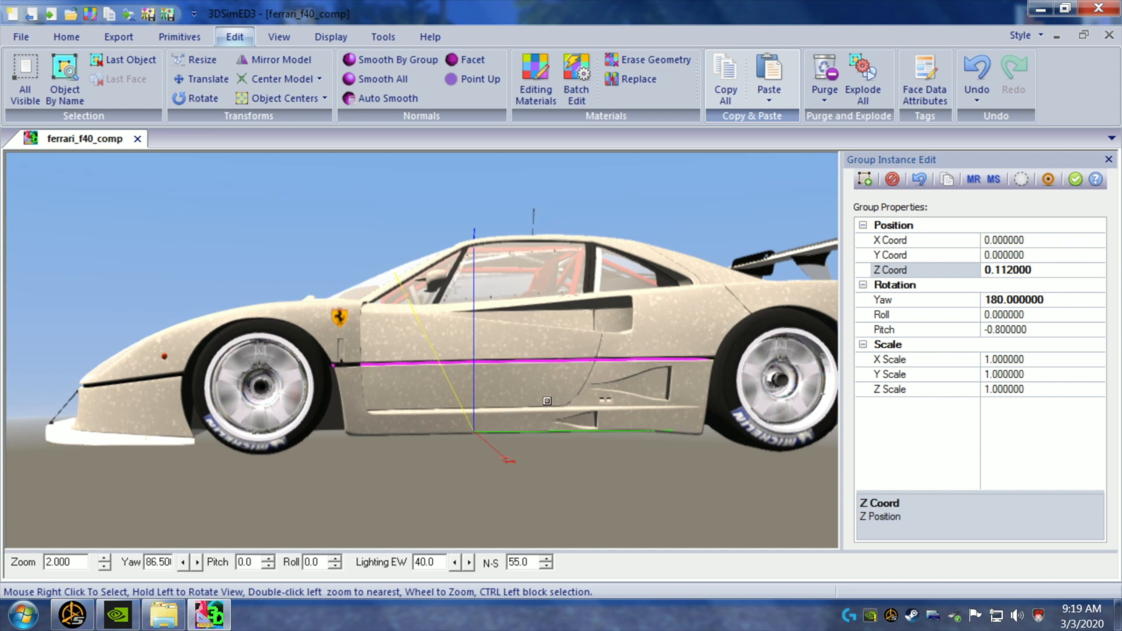
{"action": "right_click", "coordinate": [278, 413]}
{"action": "mouse_move", "coordinate": [362, 546]}
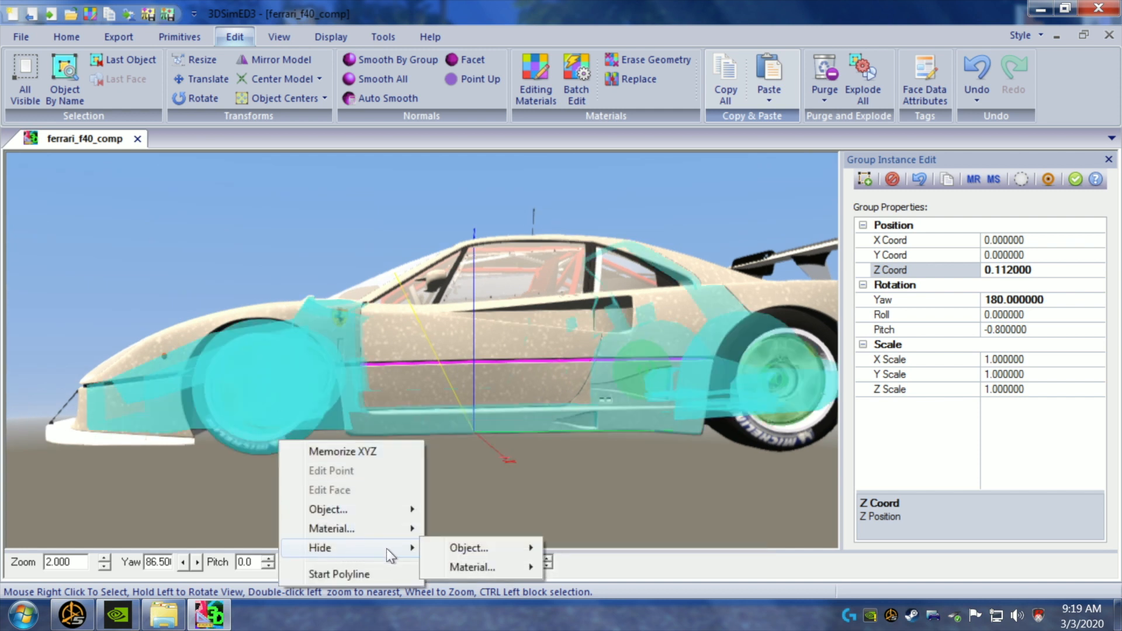
{"action": "mouse_move", "coordinate": [460, 549]}
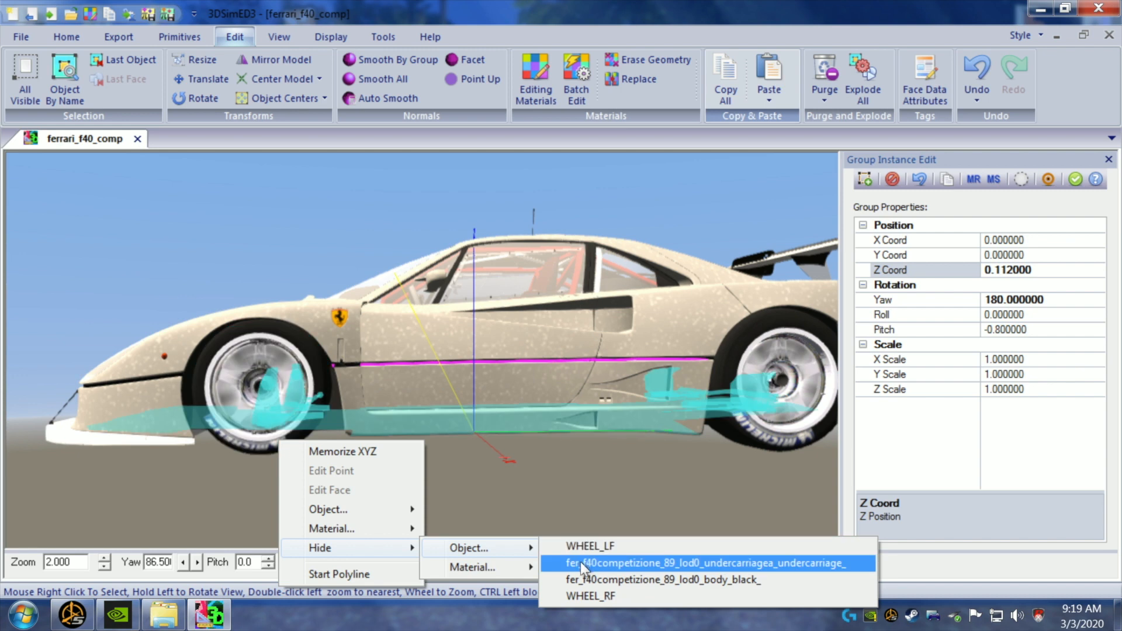
{"action": "left_click", "coordinate": [492, 500]}
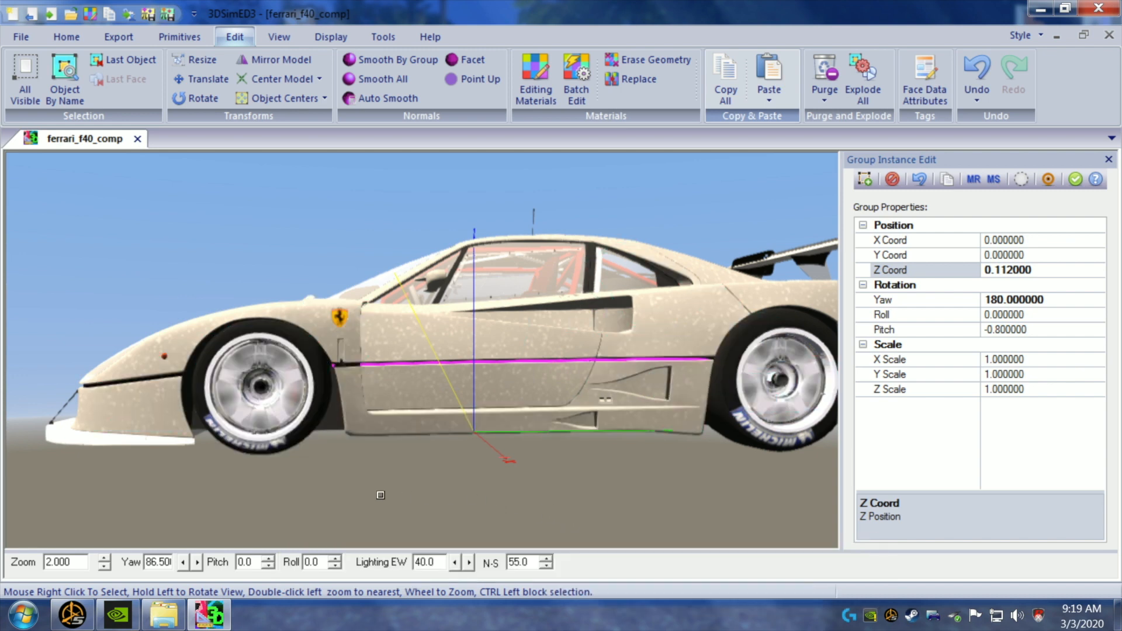
{"action": "right_click", "coordinate": [270, 404]}
{"action": "mouse_move", "coordinate": [328, 500]}
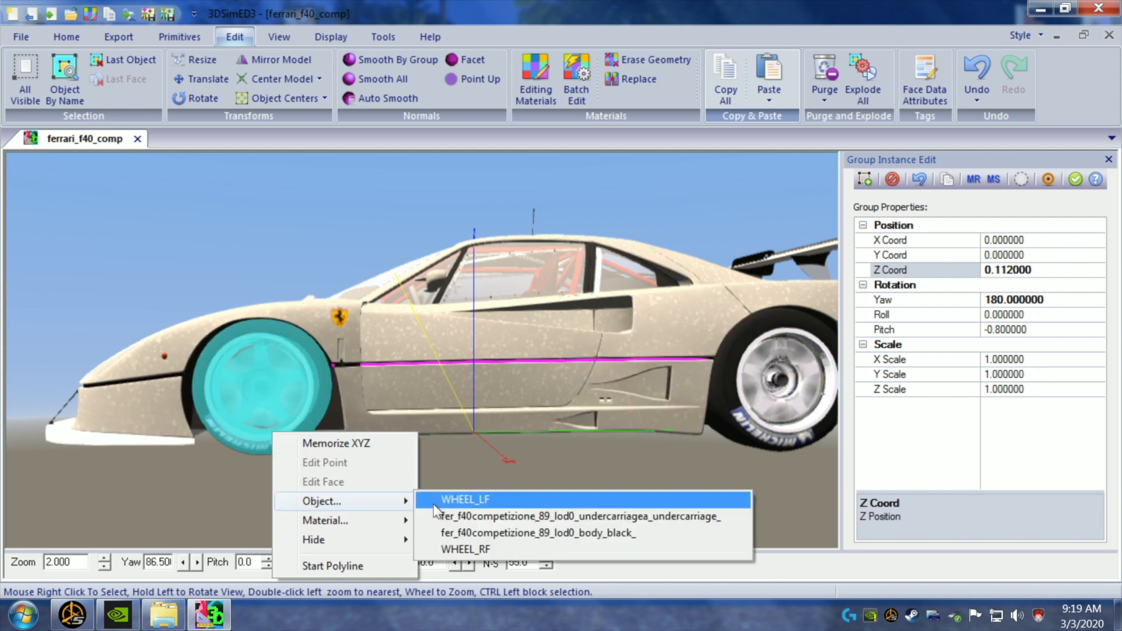
{"action": "left_click", "coordinate": [497, 471]}
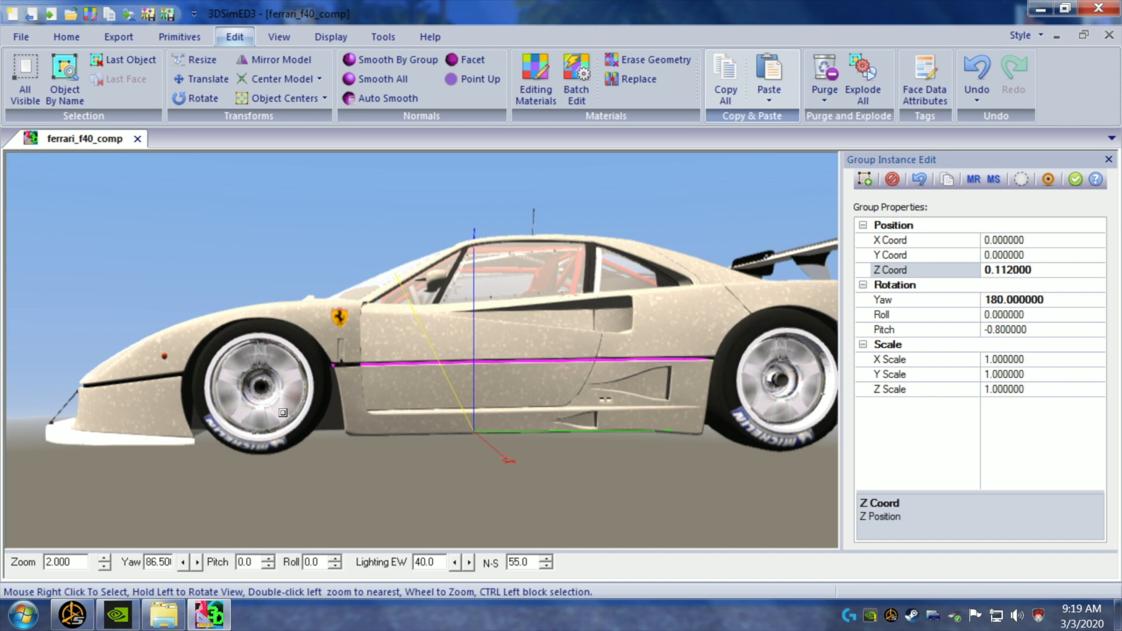
- Open the front wheel's rim material for editing
{"action": "right_click", "coordinate": [280, 439]}
{"action": "mouse_move", "coordinate": [331, 528]}
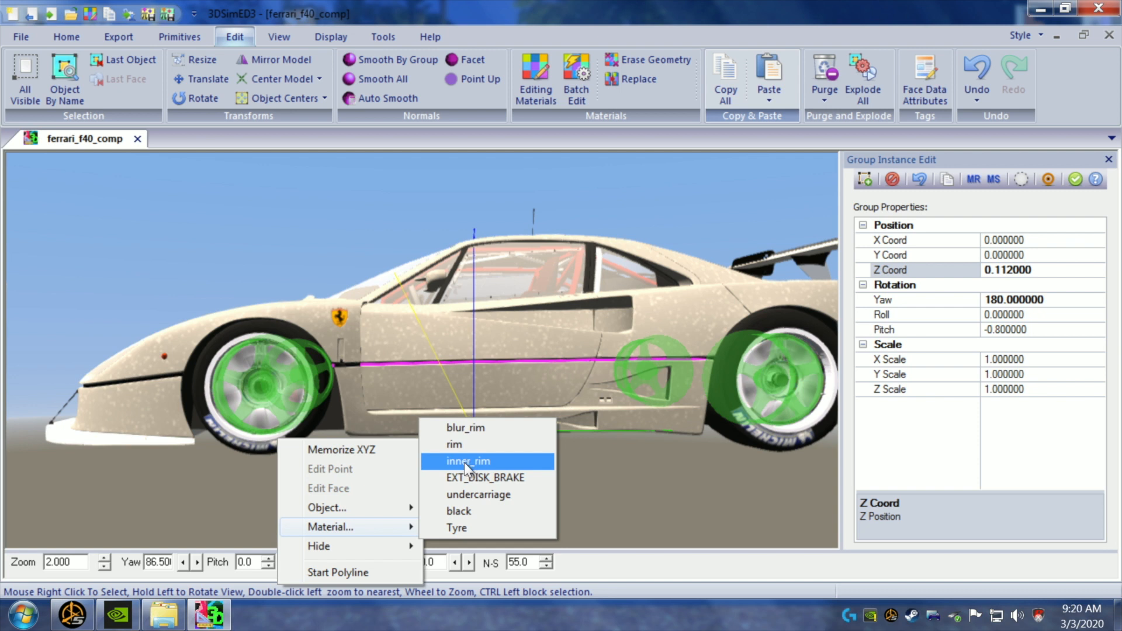
{"action": "left_click", "coordinate": [466, 446]}
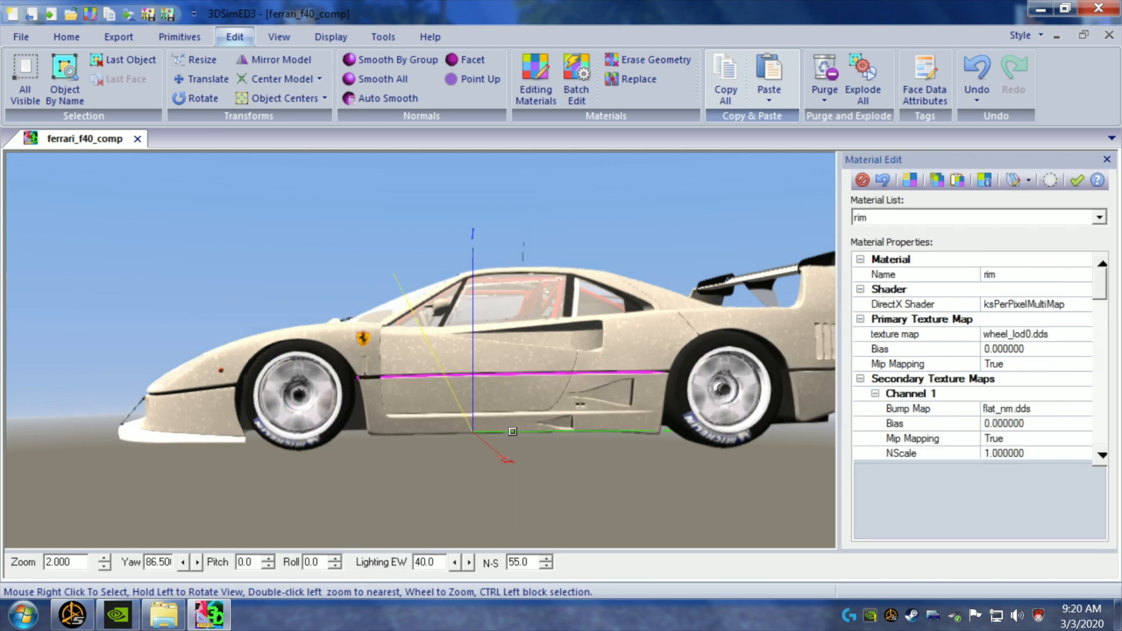
- Paste the copied chrome material onto the rim and inner_rim materials of the wheels, overwriting their texture maps
{"action": "left_click", "coordinate": [960, 184]}
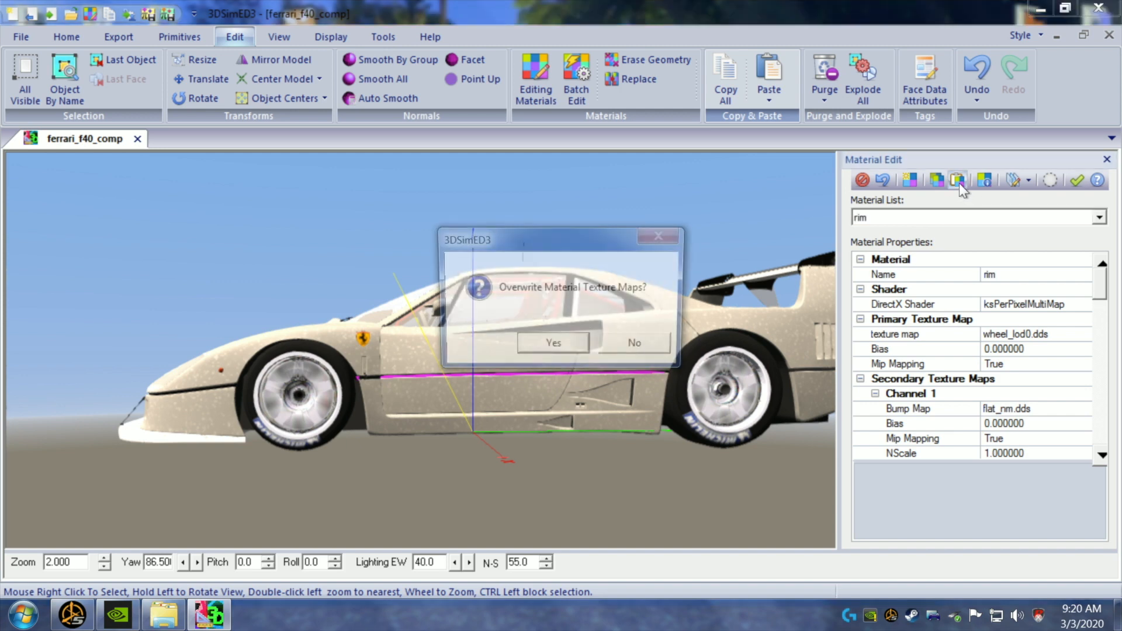
{"action": "left_click", "coordinate": [515, 344]}
{"action": "left_click_drag", "start_coordinate": [608, 484], "coordinate": [631, 471]}
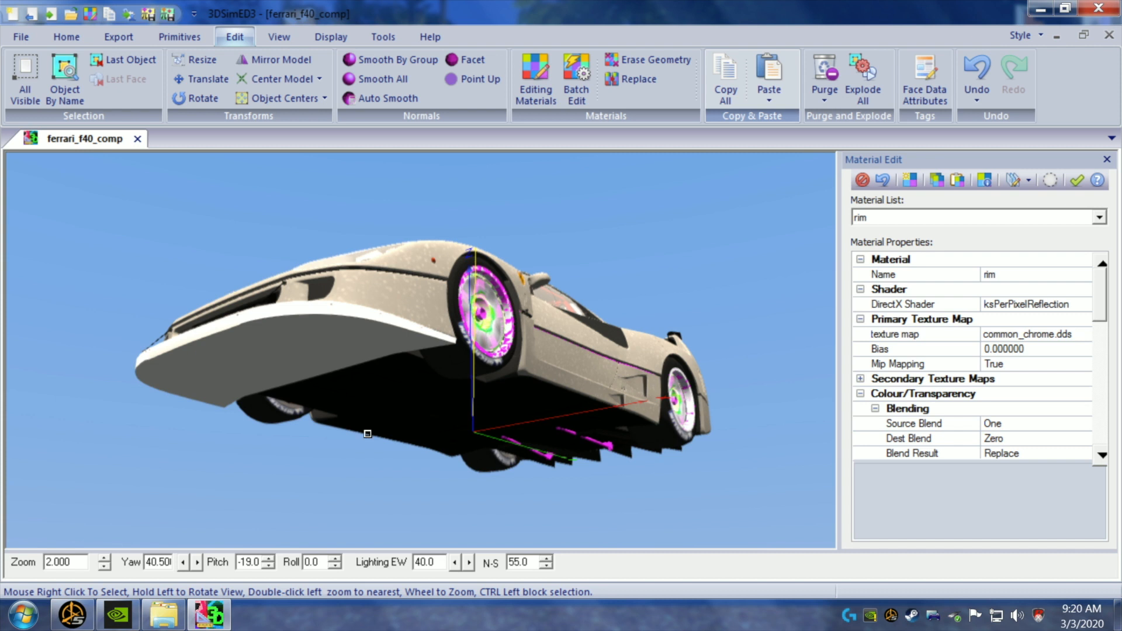
{"action": "right_click", "coordinate": [290, 405]}
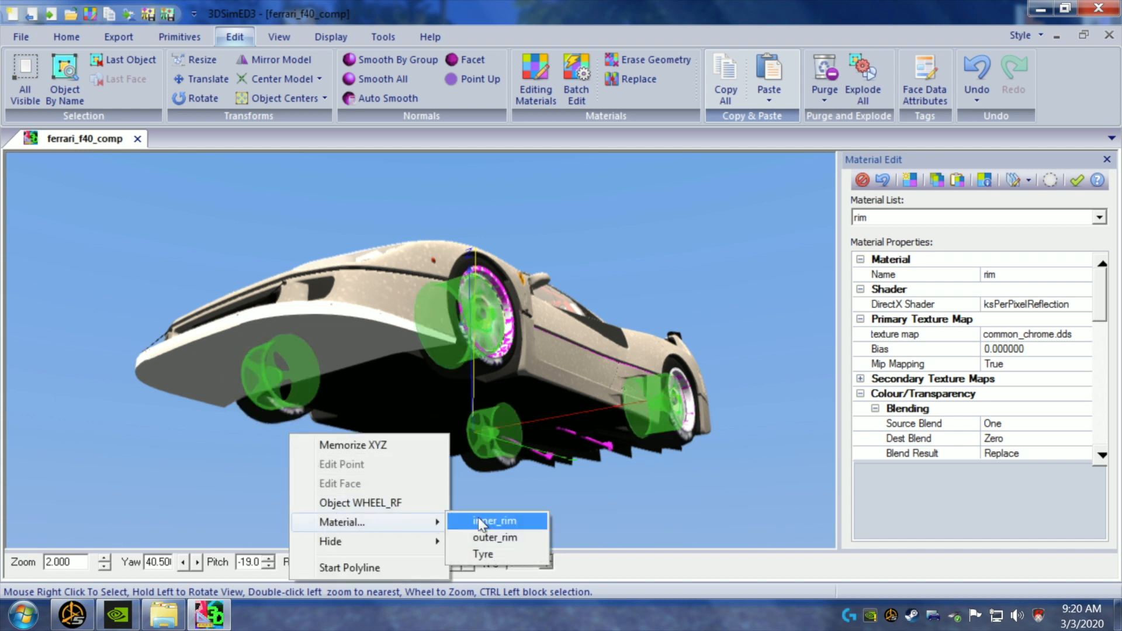
{"action": "left_click", "coordinate": [504, 521]}
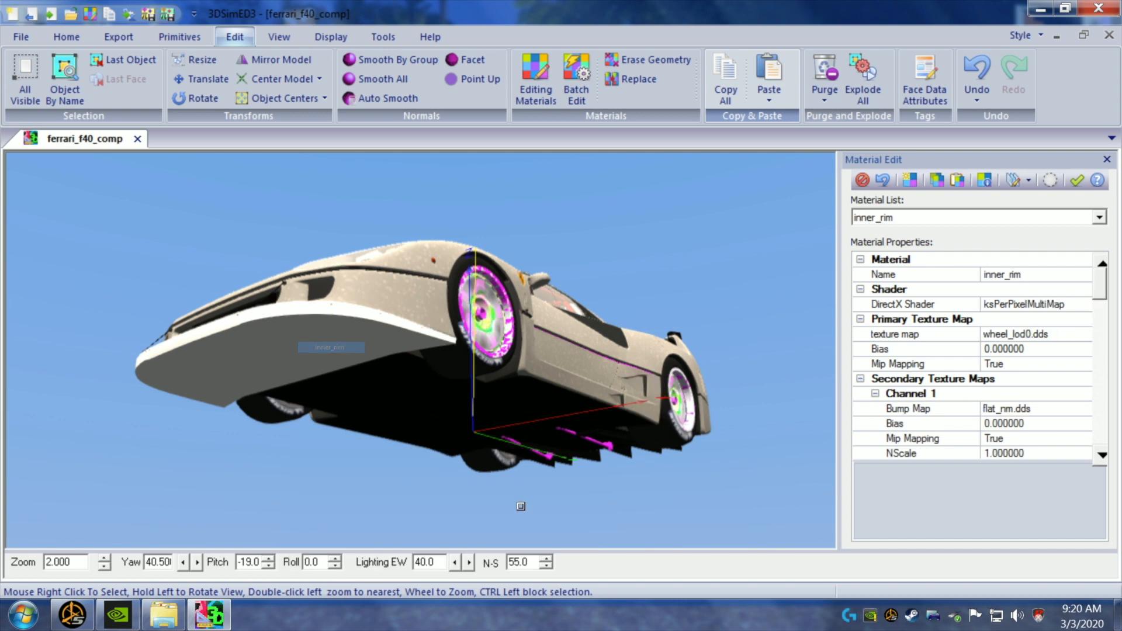
{"action": "left_click", "coordinate": [957, 180]}
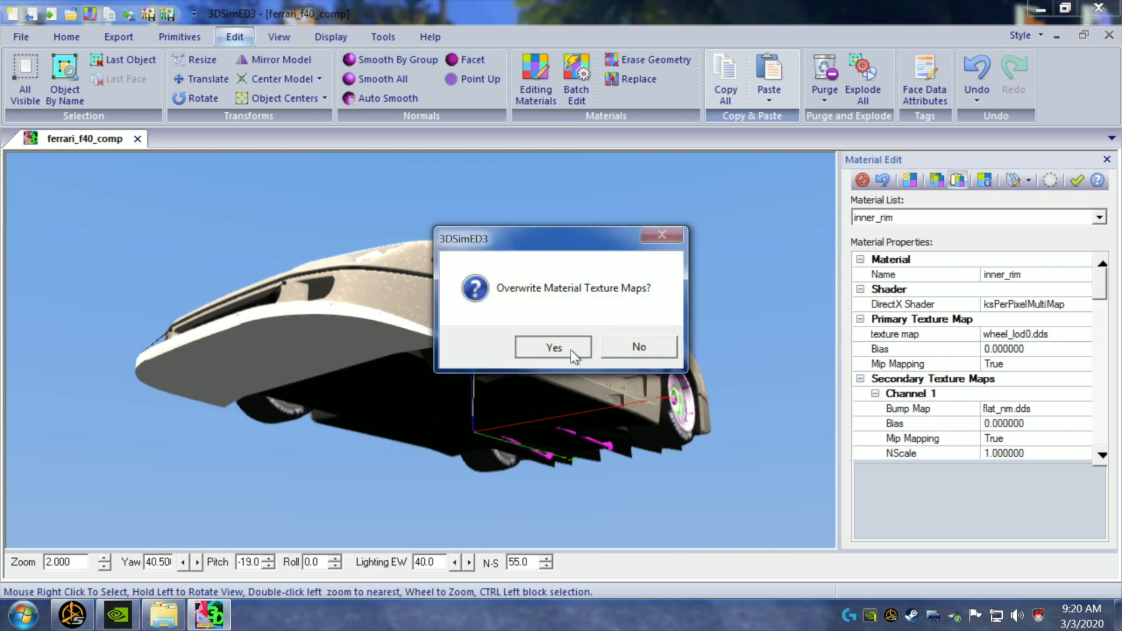
{"action": "left_click", "coordinate": [576, 350]}
- Examine the chromed wheels and the parts in the rear engine bay from the front, side and above
{"action": "left_click_drag", "start_coordinate": [424, 406], "coordinate": [423, 416]}
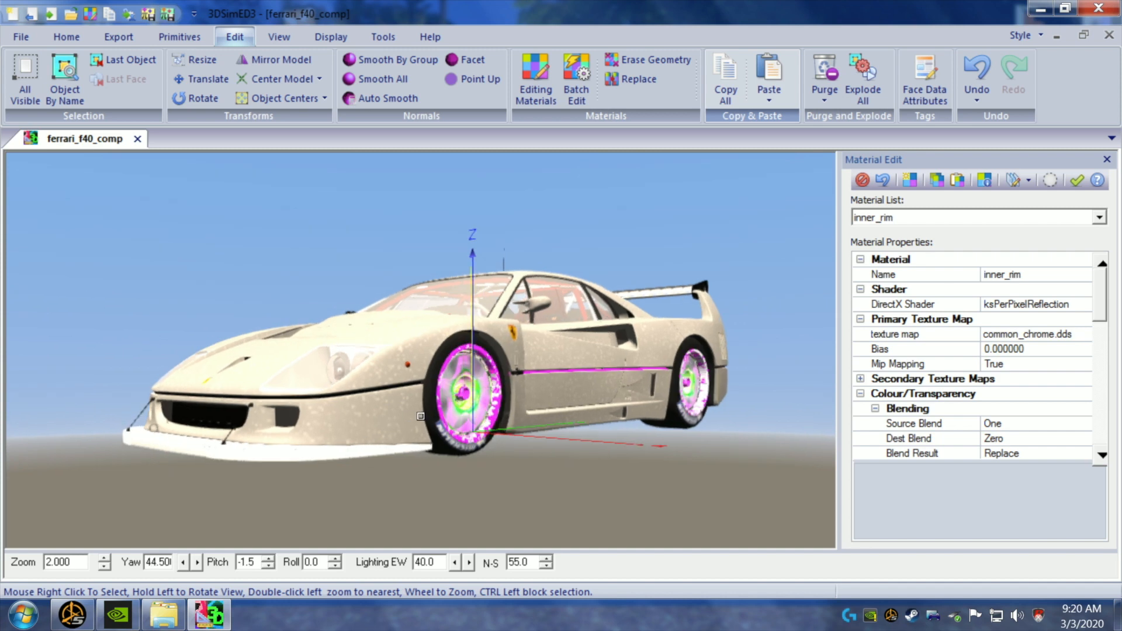
{"action": "left_click_drag", "start_coordinate": [488, 356], "coordinate": [430, 389]}
{"action": "scroll", "coordinate": [438, 393], "scroll_direction": "up", "scroll_amount": 2}
{"action": "left_click_drag", "start_coordinate": [449, 437], "coordinate": [438, 436]}
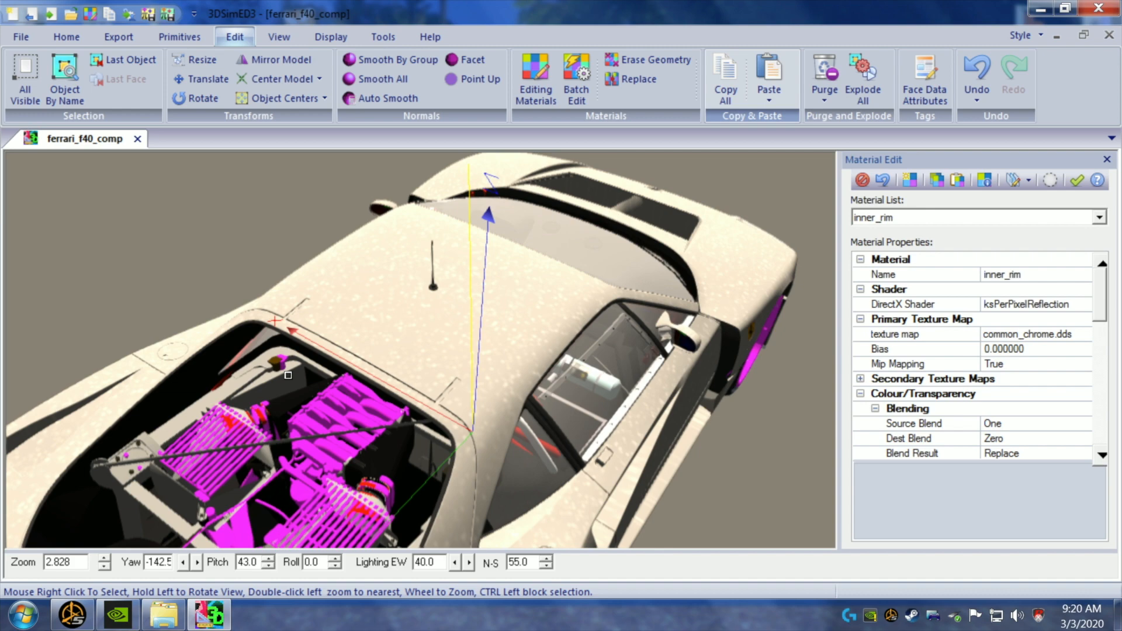
{"action": "left_click_drag", "start_coordinate": [321, 416], "coordinate": [315, 418]}
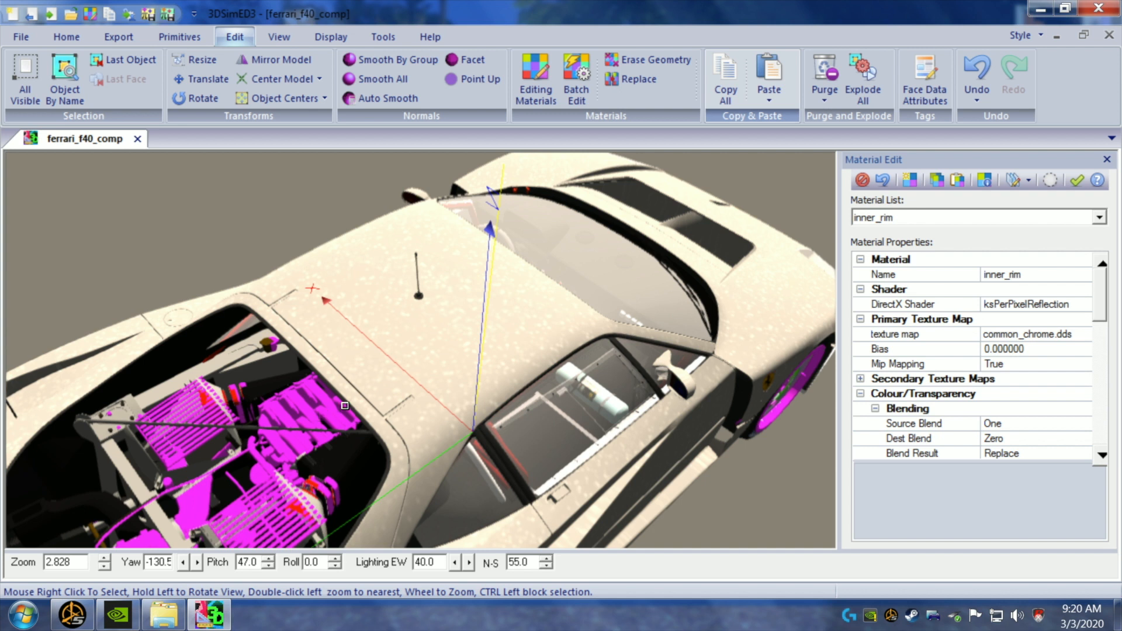
{"action": "right_click", "coordinate": [294, 434]}
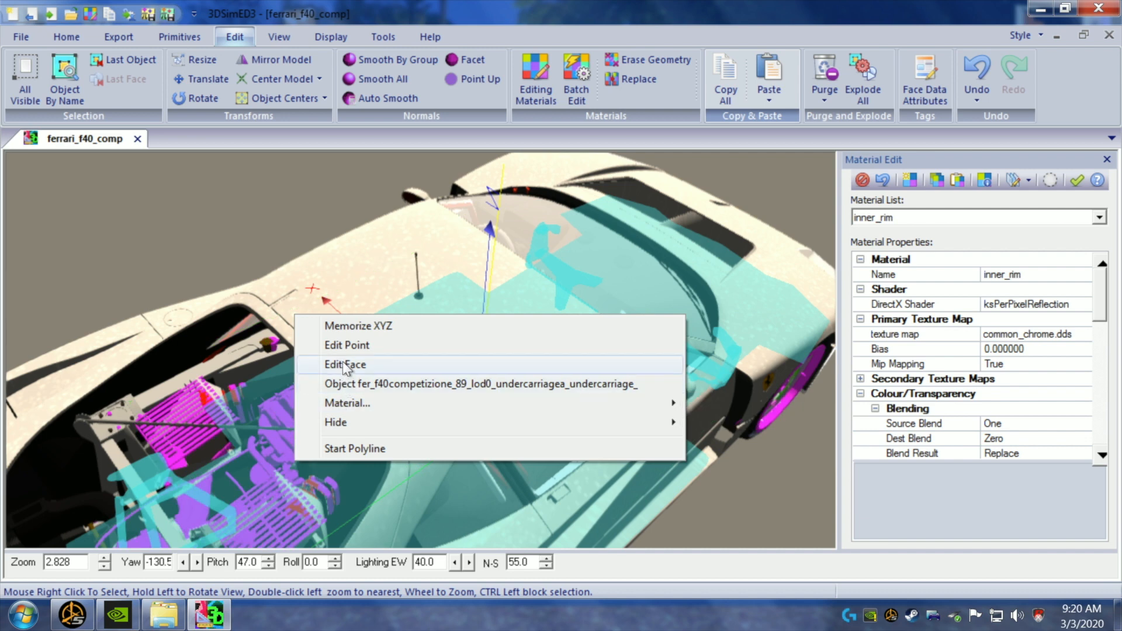
{"action": "left_click", "coordinate": [234, 214]}
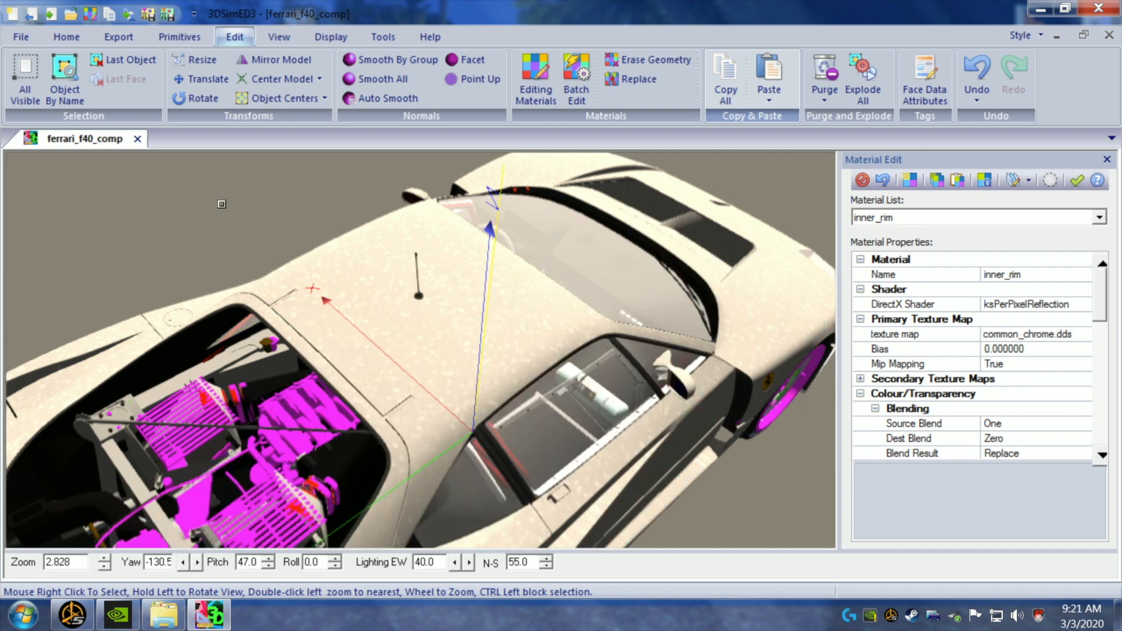
- Copy the side window's material and paste it onto the front wheel's blur_rim material, overwriting its texture maps
{"action": "left_click_drag", "start_coordinate": [272, 329], "coordinate": [357, 305]}
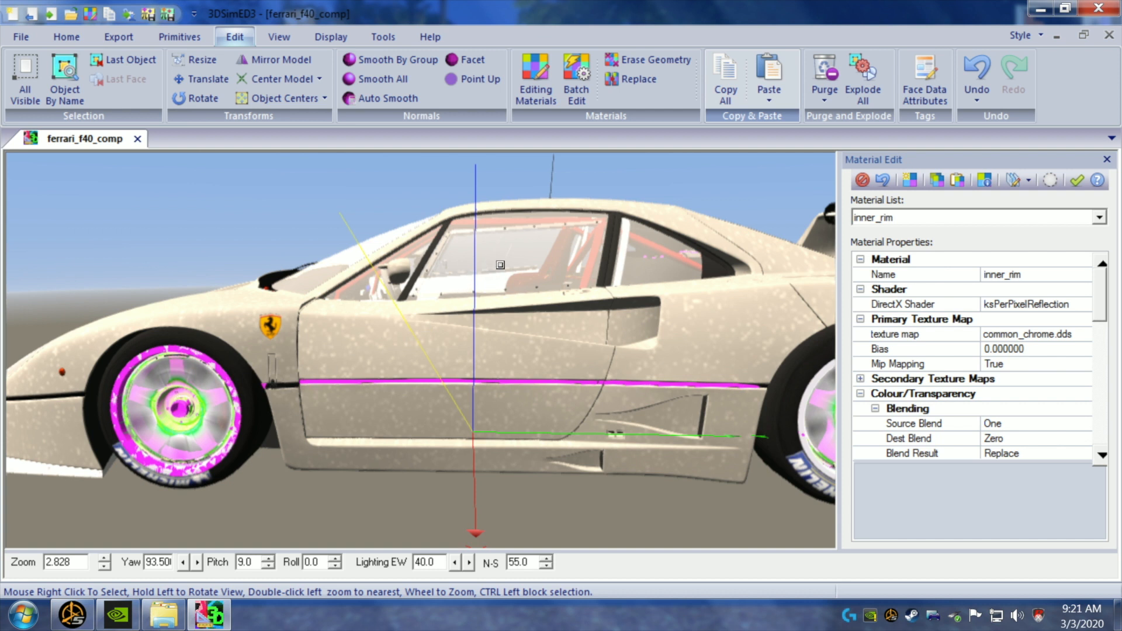
{"action": "right_click", "coordinate": [541, 258]}
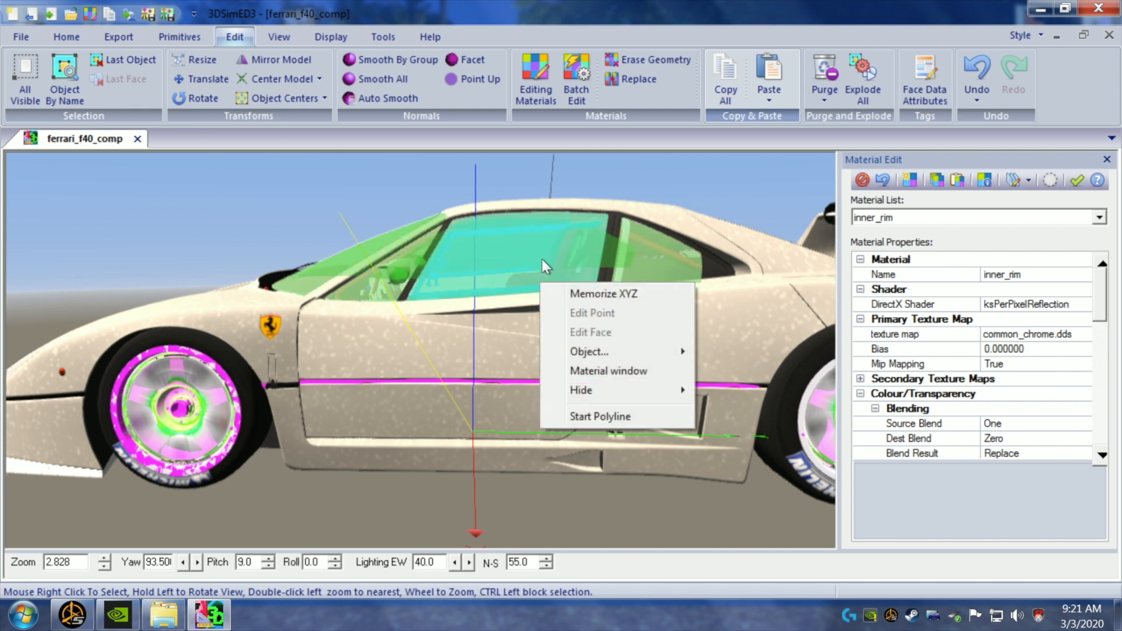
{"action": "left_click", "coordinate": [600, 369]}
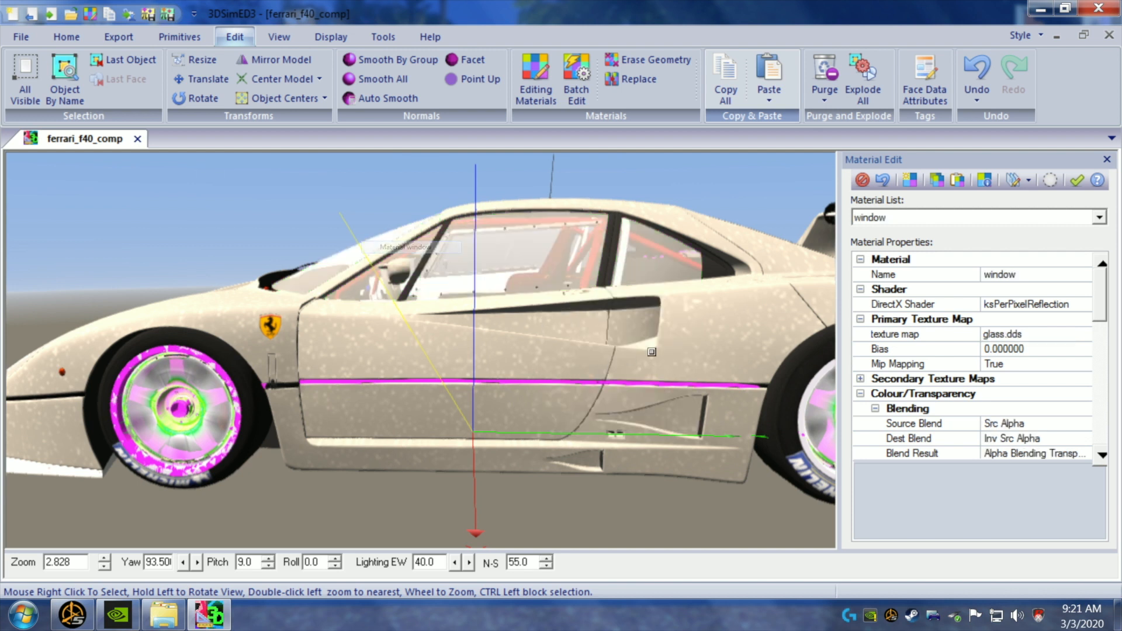
{"action": "left_click", "coordinate": [937, 179]}
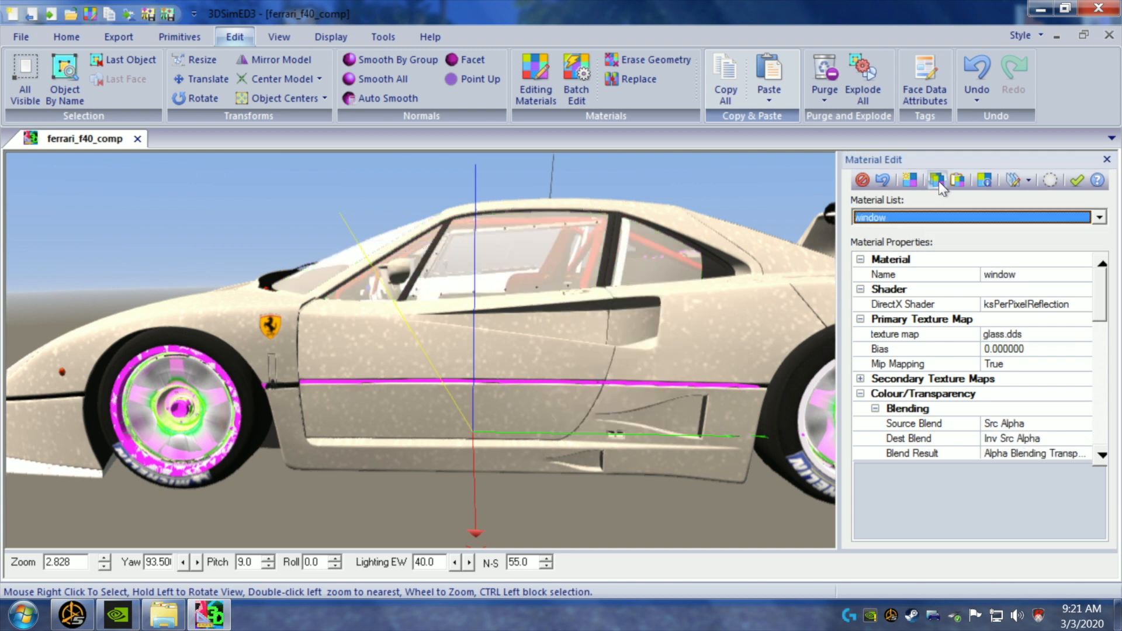
{"action": "right_click", "coordinate": [205, 429]}
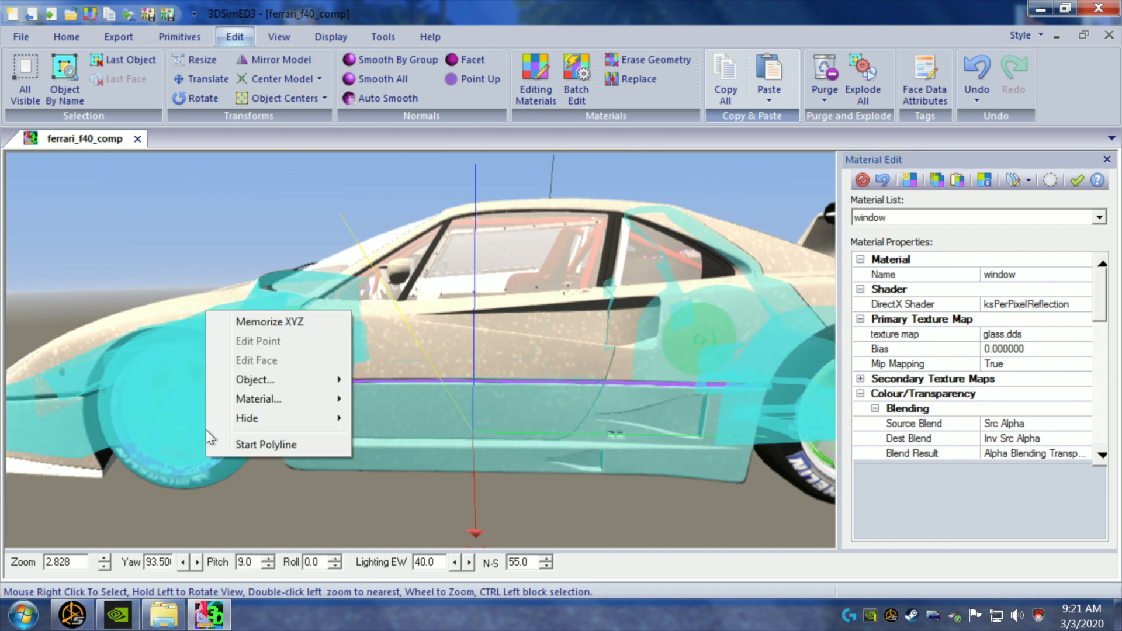
{"action": "mouse_move", "coordinate": [256, 383]}
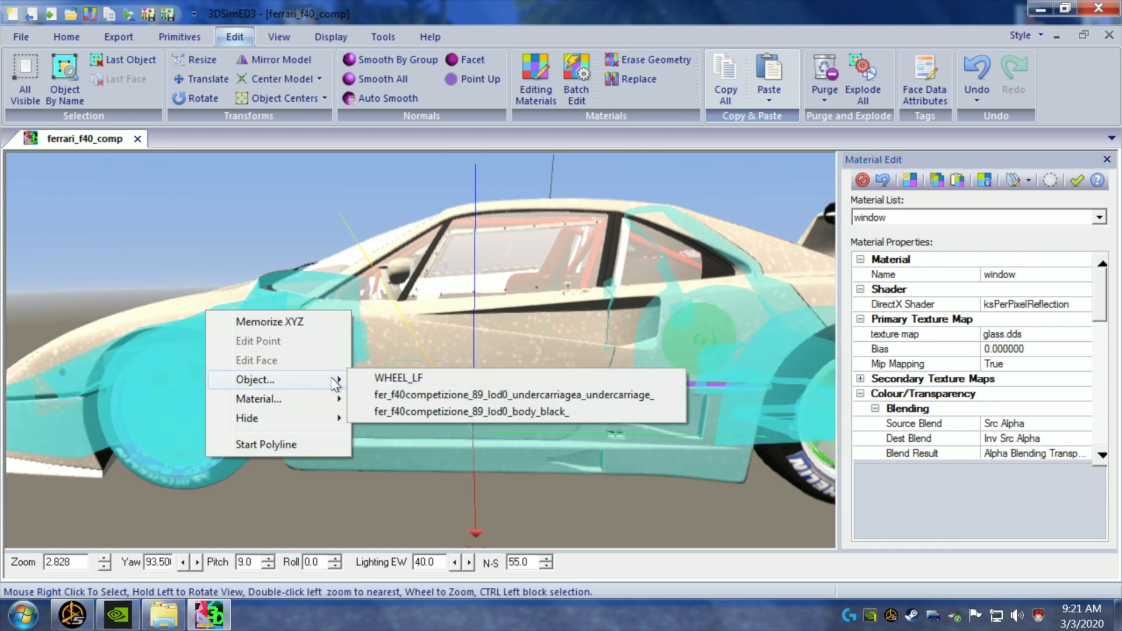
{"action": "mouse_move", "coordinate": [318, 398]}
{"action": "left_click", "coordinate": [398, 397]}
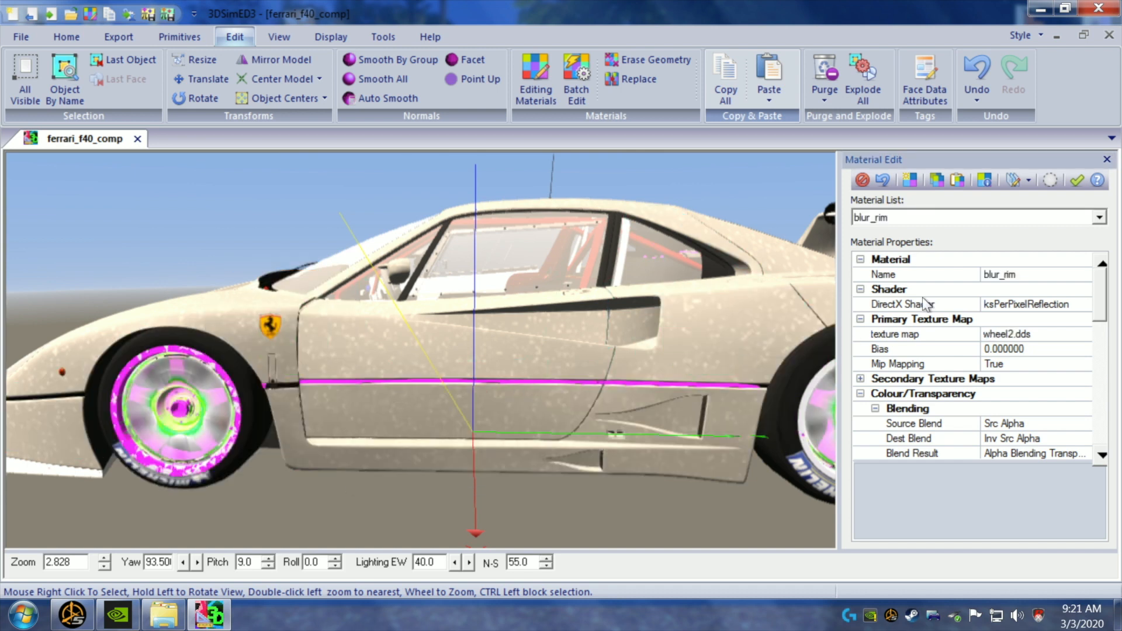
{"action": "left_click", "coordinate": [951, 180]}
{"action": "left_click", "coordinate": [553, 346]}
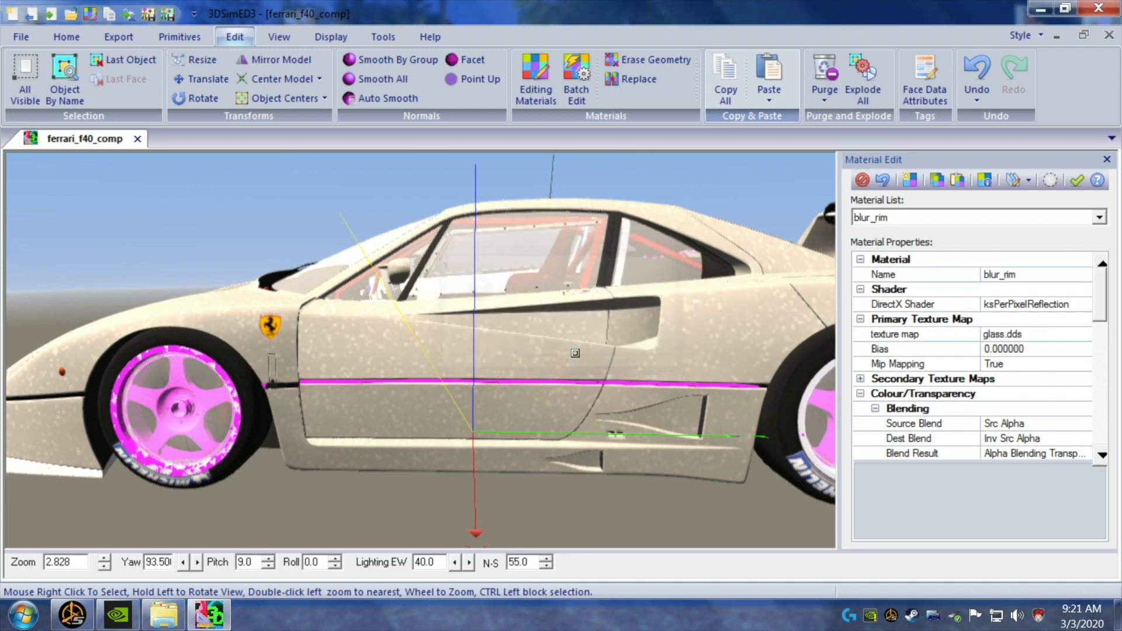
- Paste the copied window material onto the wheel's blur_lip material, overwriting its texture maps, and accept the material edits
{"action": "left_click_drag", "start_coordinate": [574, 353], "coordinate": [318, 439]}
{"action": "right_click", "coordinate": [602, 456]}
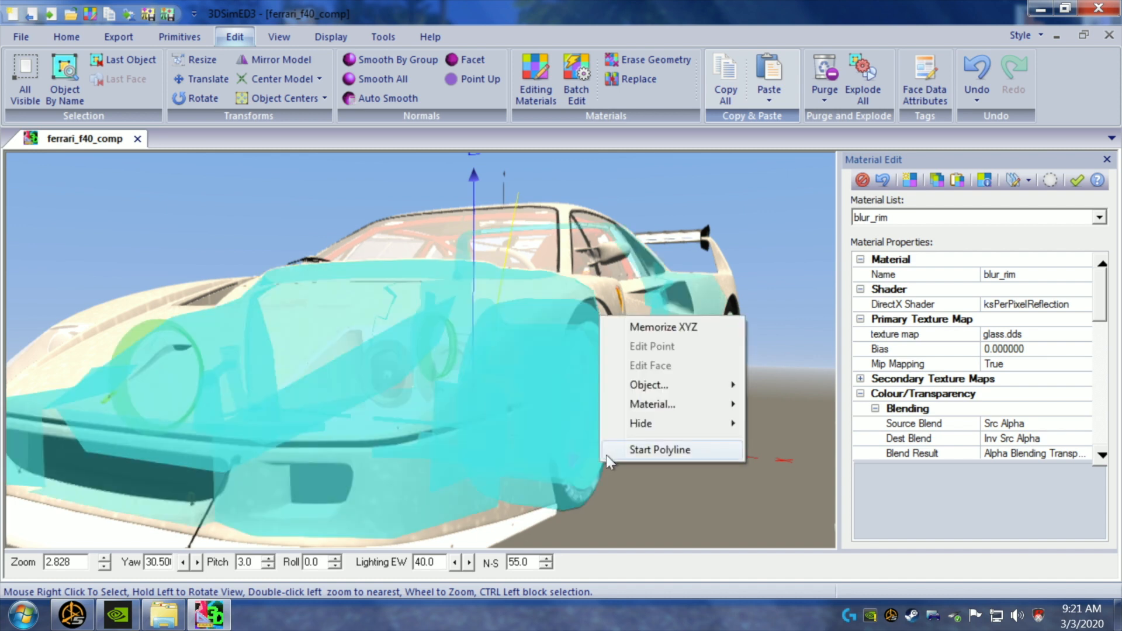
{"action": "mouse_move", "coordinate": [632, 409]}
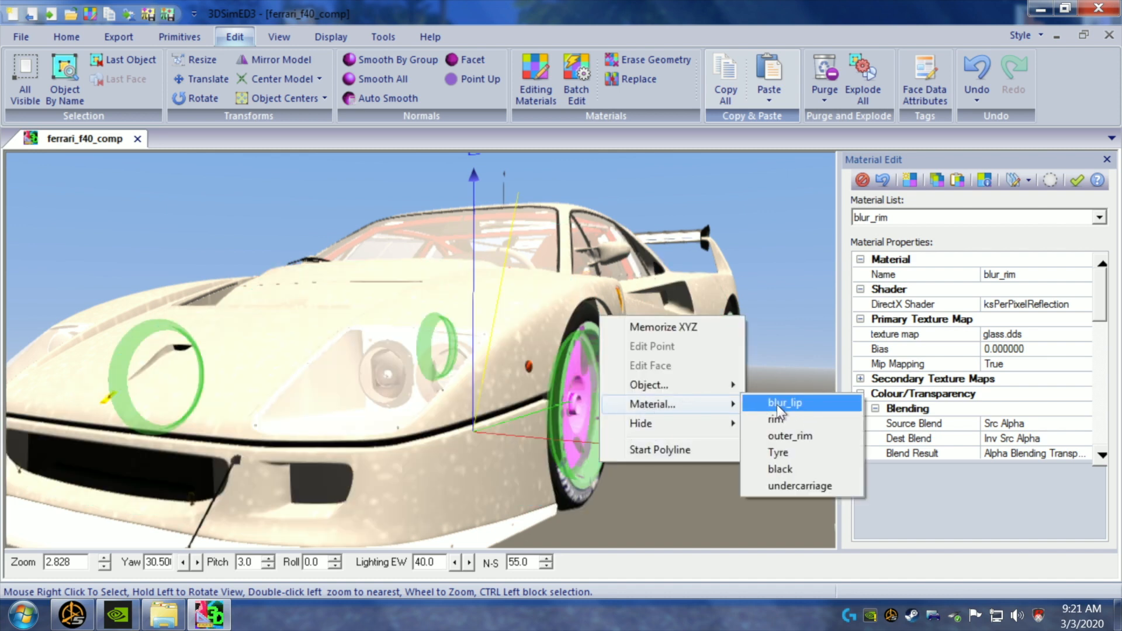
{"action": "left_click", "coordinate": [786, 404]}
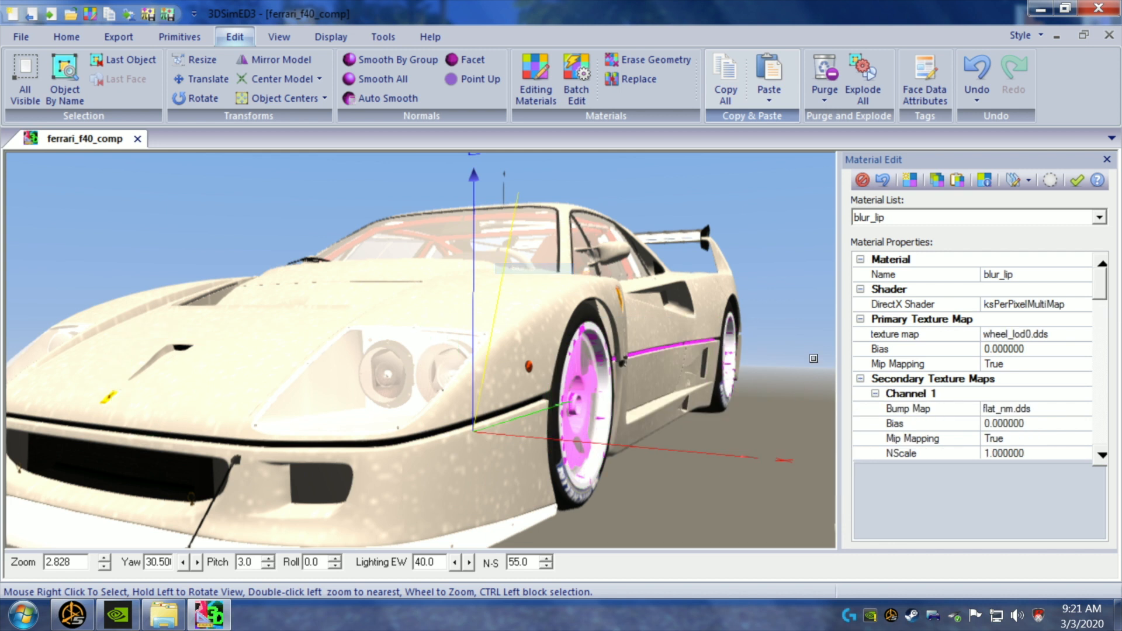
{"action": "left_click", "coordinate": [955, 180]}
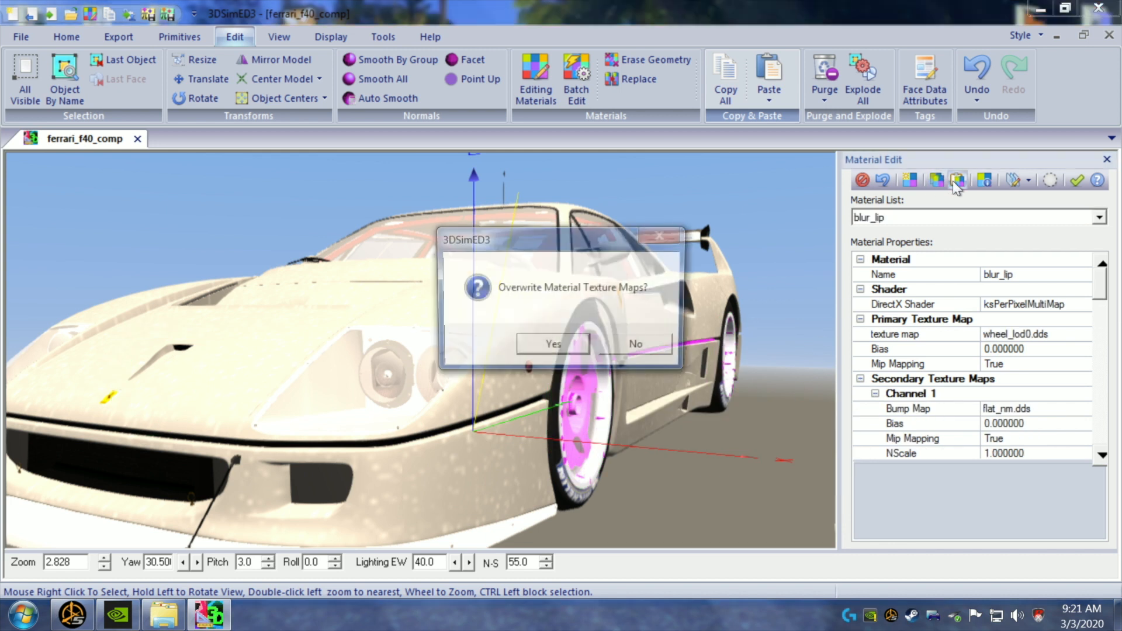
{"action": "left_click", "coordinate": [553, 347]}
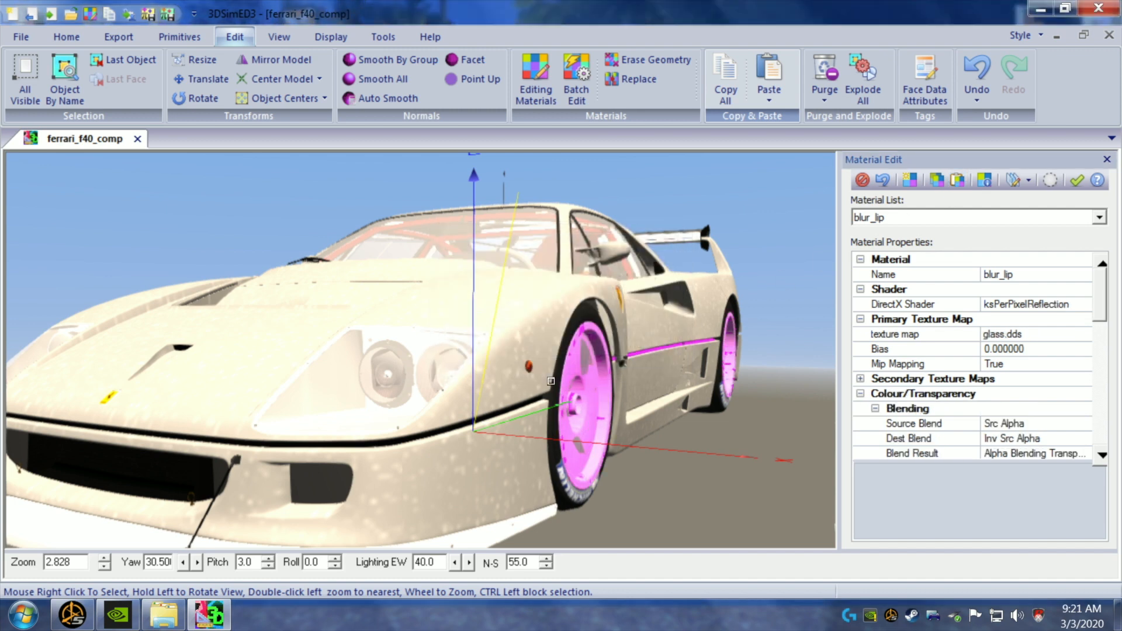
{"action": "left_click_drag", "start_coordinate": [512, 384], "coordinate": [505, 355]}
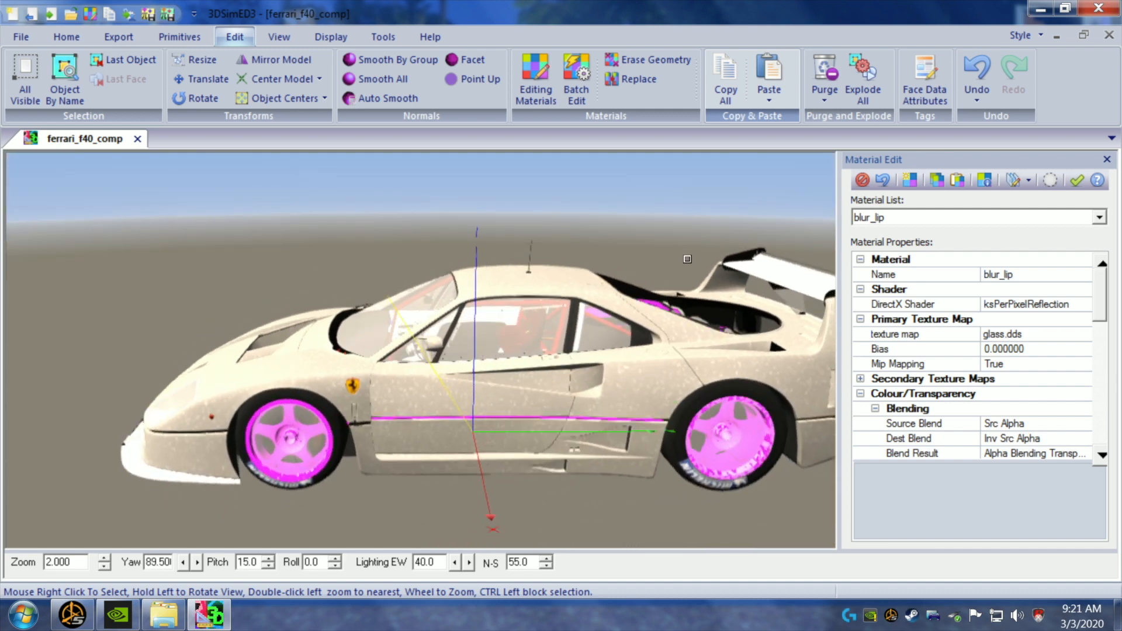
{"action": "left_click", "coordinate": [1079, 182]}
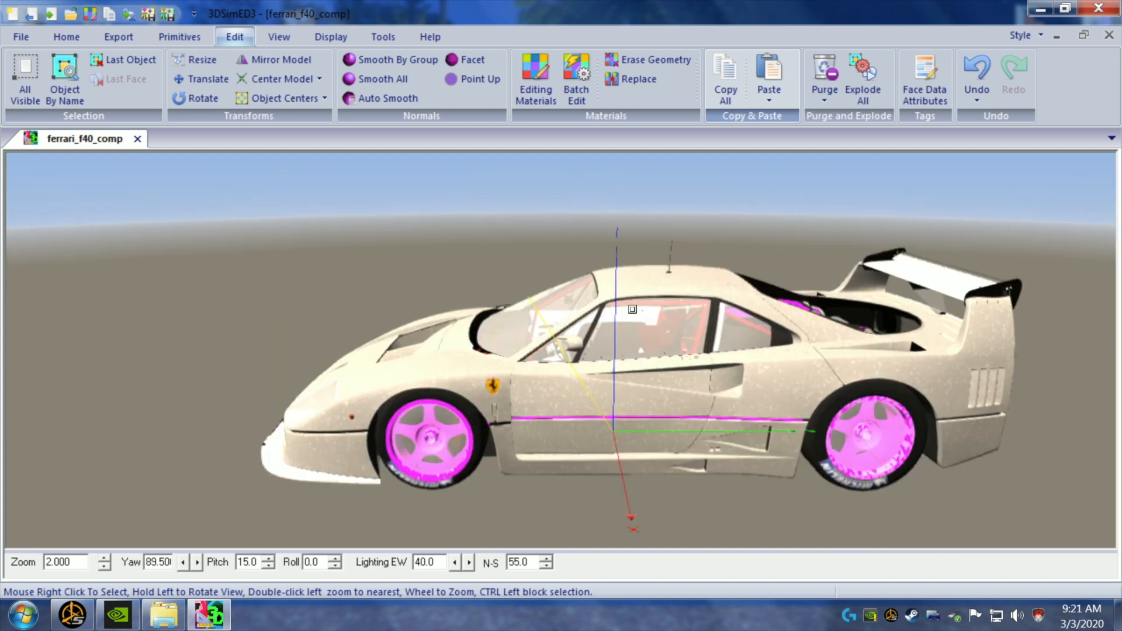
- Export the model's textures to the texture folder of ferrari_f40_comp_squonkies_SS and rename the drawing's textures to use the exported ones
{"action": "left_click", "coordinate": [119, 39]}
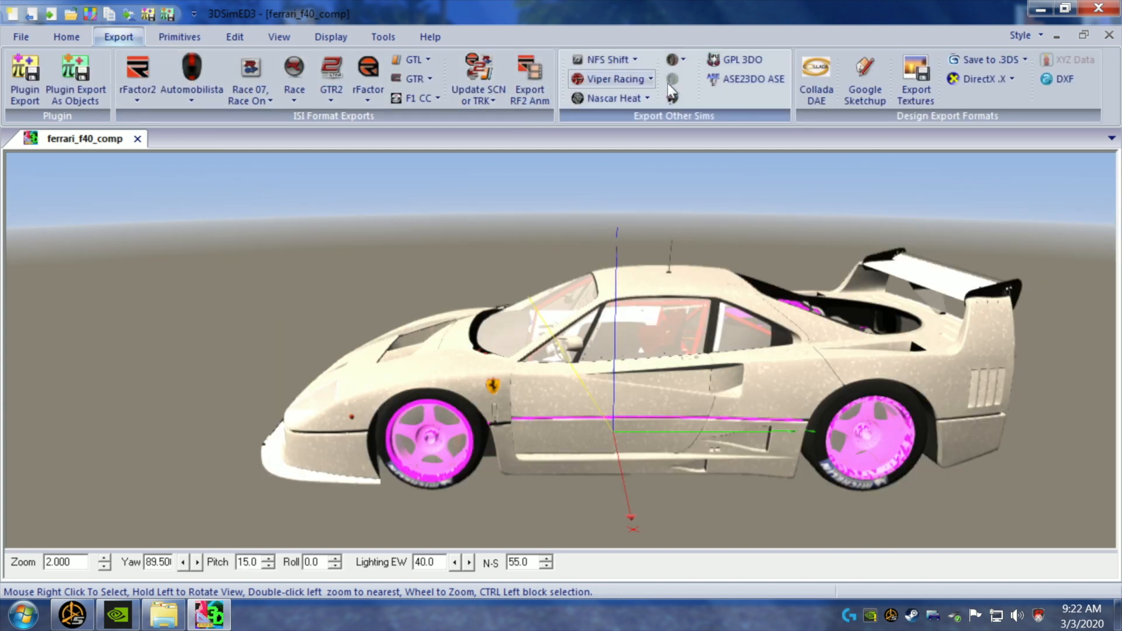
{"action": "left_click", "coordinate": [905, 88]}
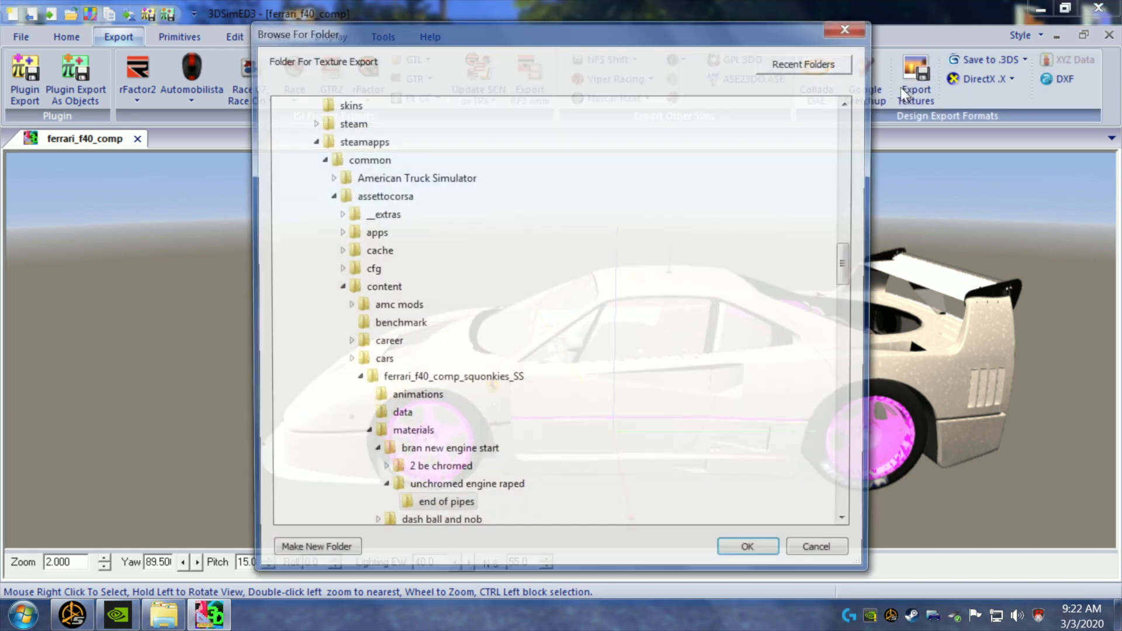
{"action": "mouse_move", "coordinate": [849, 256]}
{"action": "left_mouse_down"}
{"action": "mouse_move", "coordinate": [845, 290]}
{"action": "mouse_move", "coordinate": [843, 271]}
{"action": "left_mouse_up"}
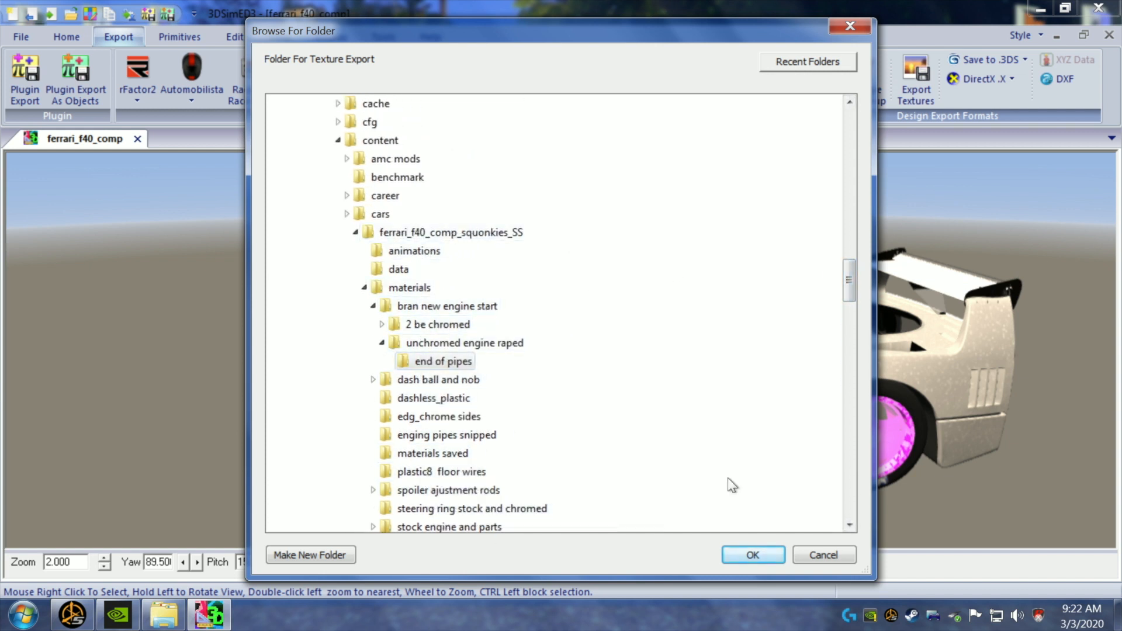
{"action": "left_click_drag", "start_coordinate": [847, 292], "coordinate": [848, 315]}
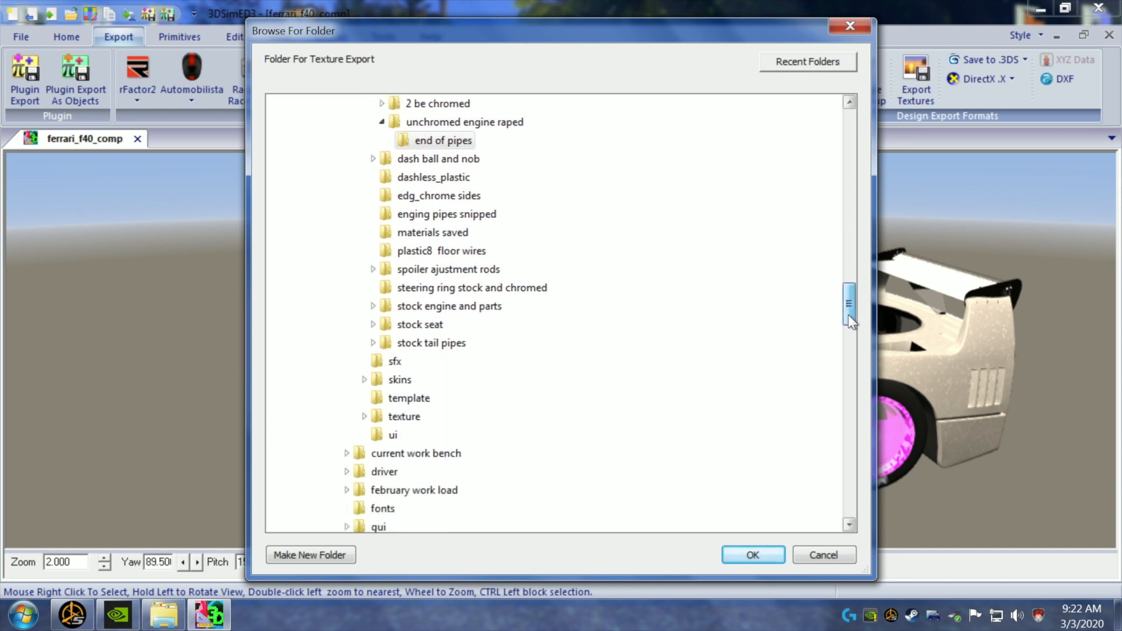
{"action": "left_click", "coordinate": [410, 418]}
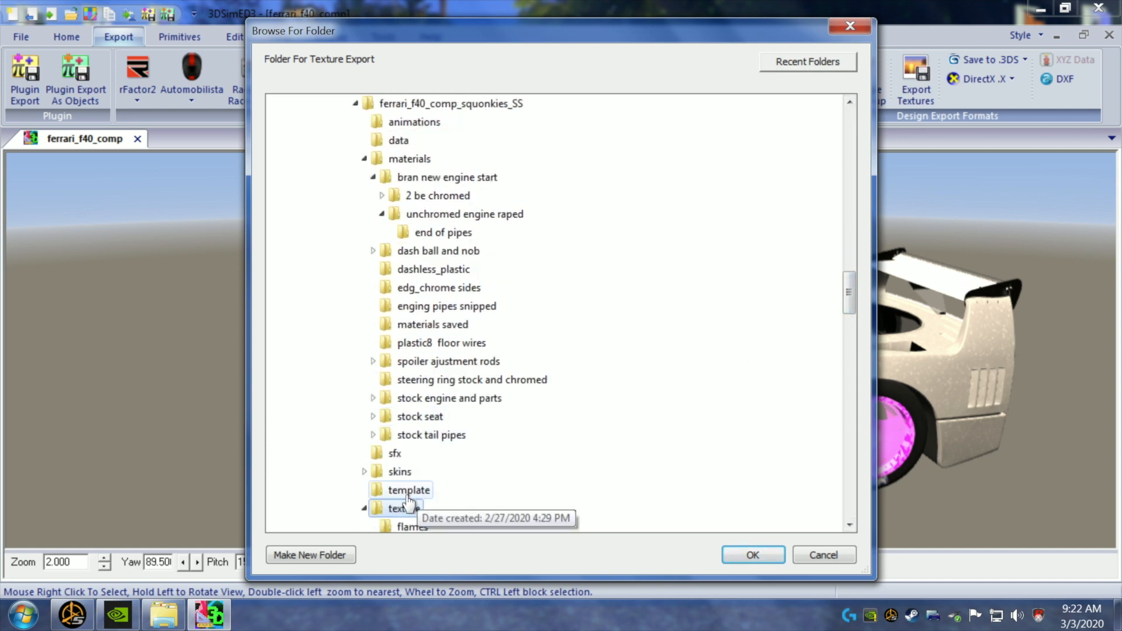
{"action": "left_click", "coordinate": [754, 555]}
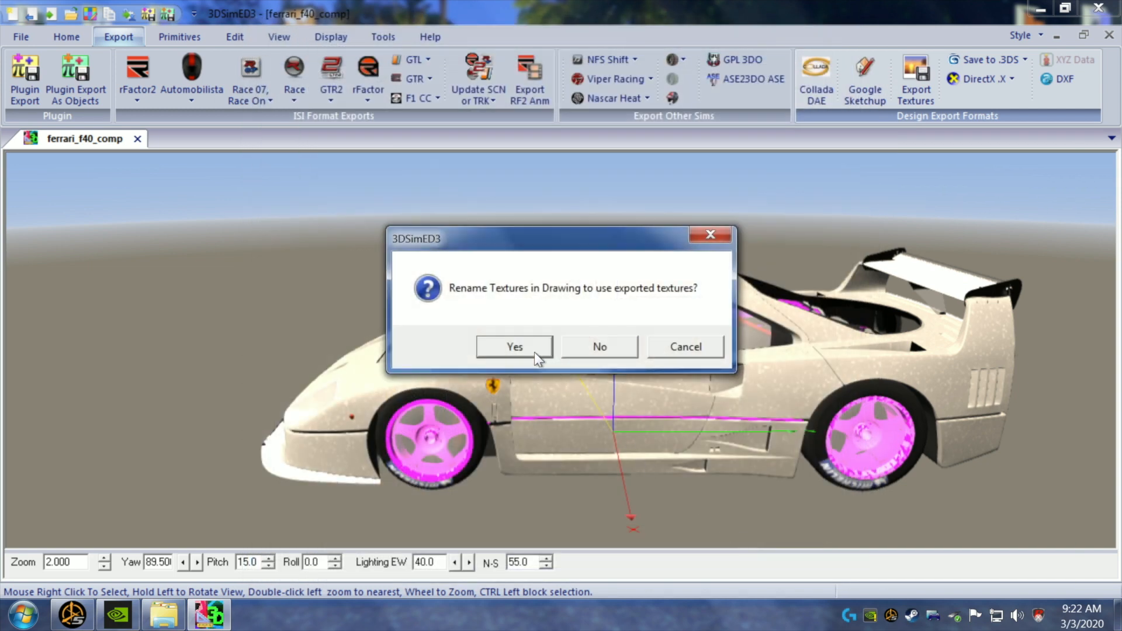
{"action": "left_click", "coordinate": [531, 346]}
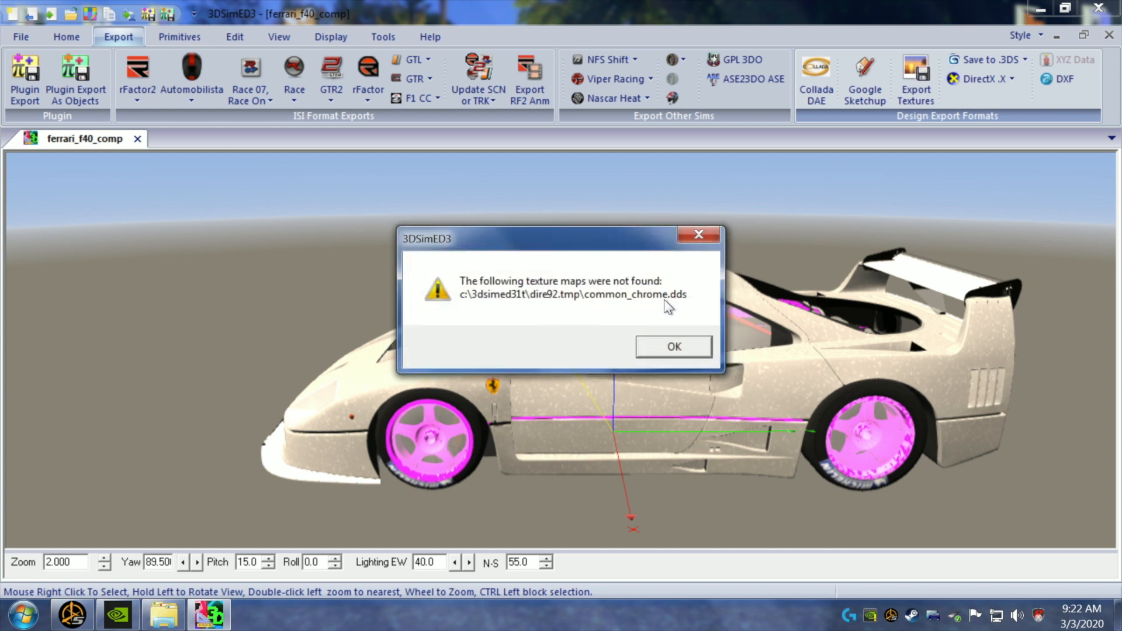
{"action": "left_click", "coordinate": [673, 347]}
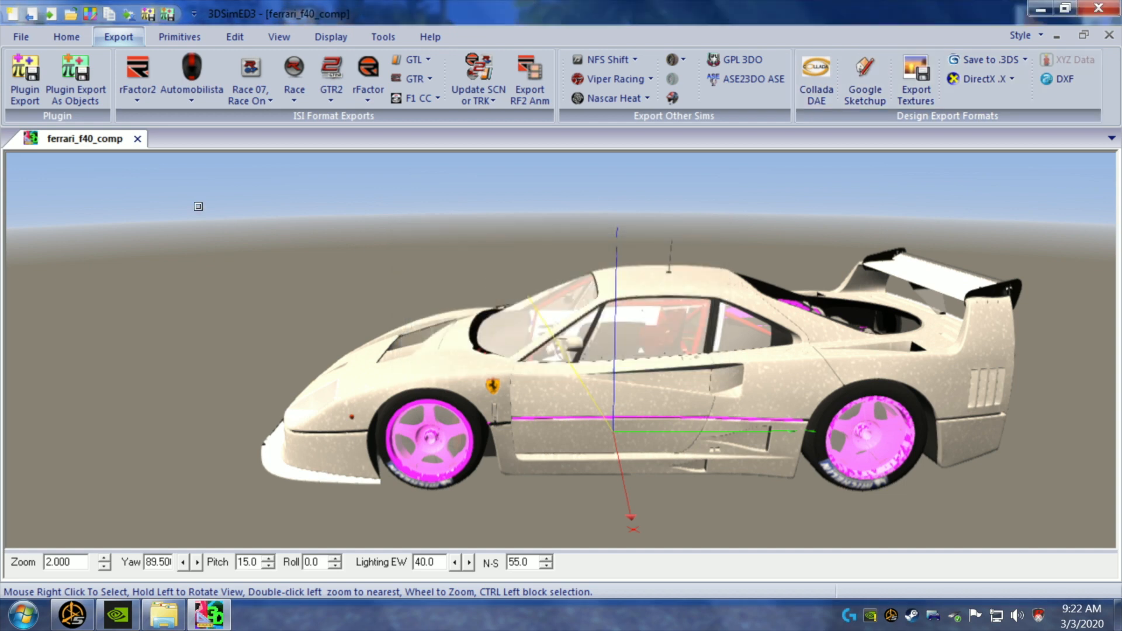
- Export the car as an Assetto Corsa KN5 file named ferrari_f40_comp__engine chromed001 in the ferrari_f40_comp_squonkies_SS folder
{"action": "left_click", "coordinate": [25, 75]}
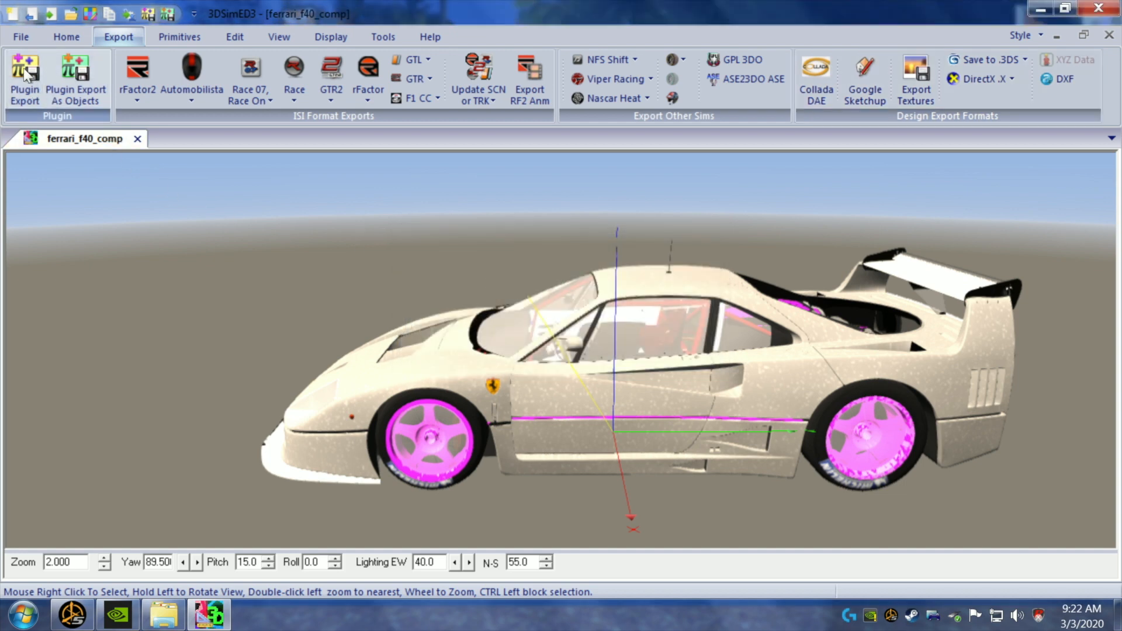
{"action": "left_click", "coordinate": [580, 42]}
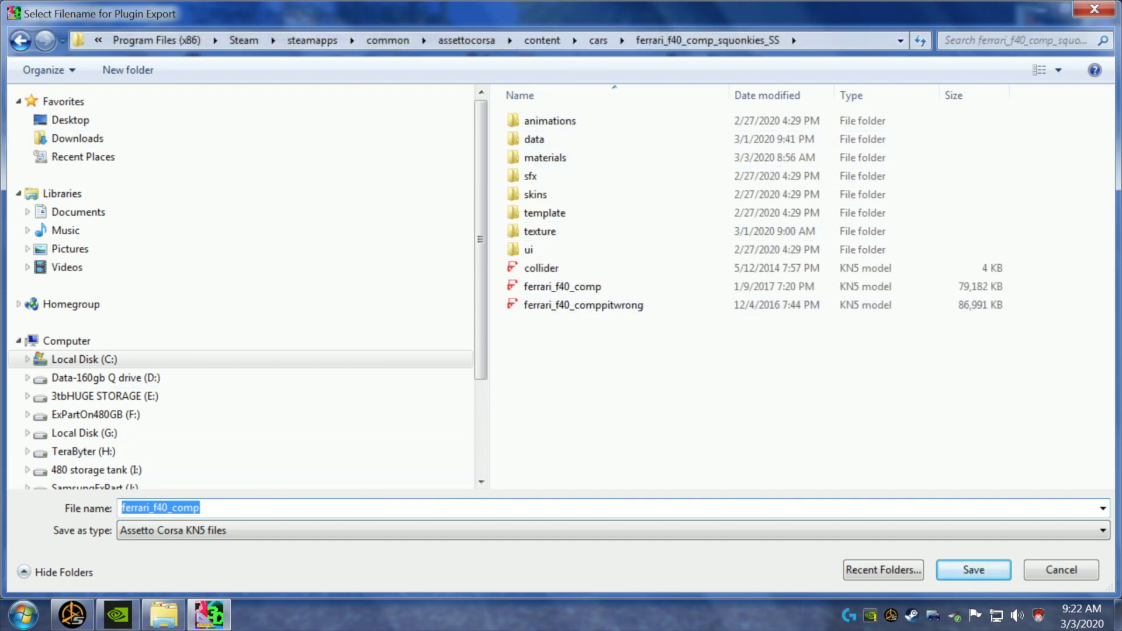
{"action": "key", "text": "End"}
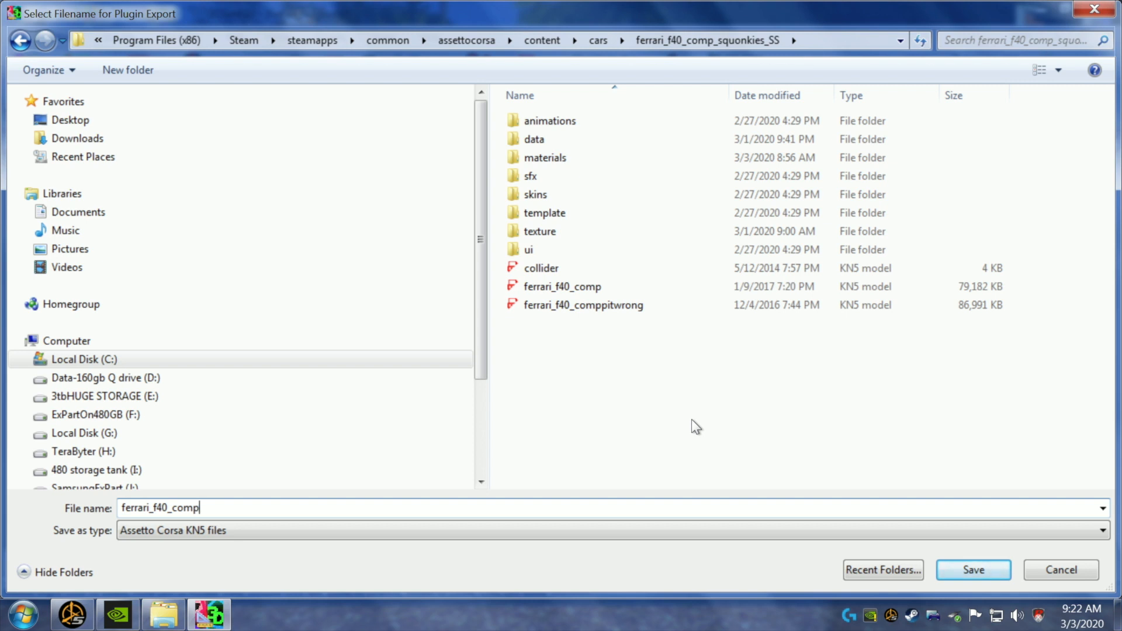
{"action": "type", "text": "__engine chromed001"}
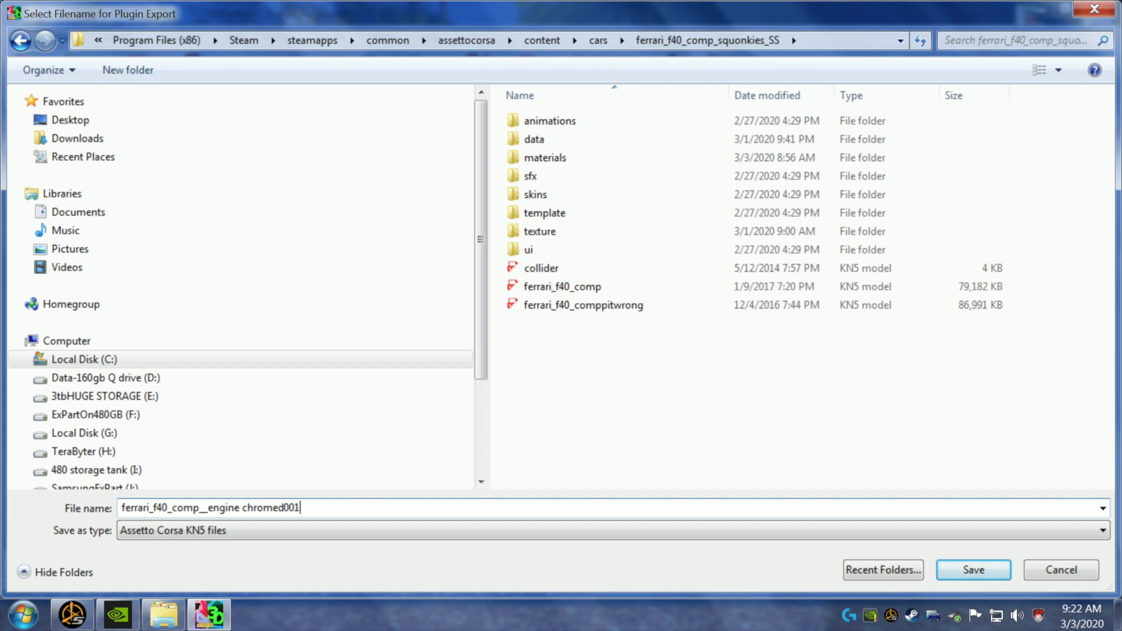
{"action": "left_click", "coordinate": [974, 570]}
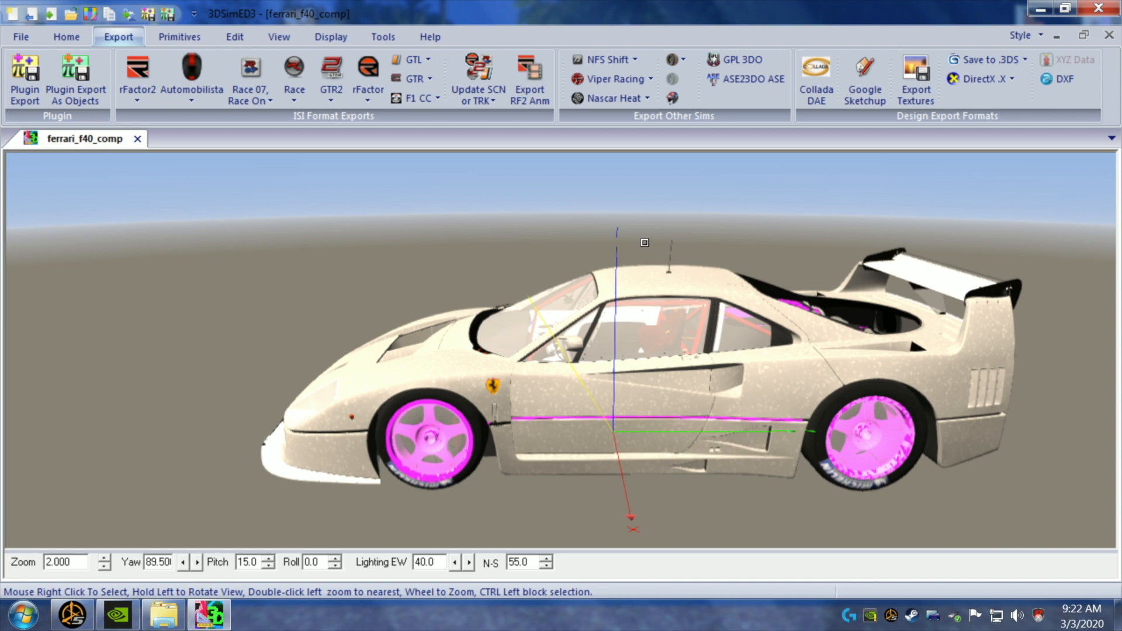
- Close the ferrari_f40_comp drawing and exit the 3D editor to return to the desktop
{"action": "left_click", "coordinate": [137, 139]}
{"action": "left_click", "coordinate": [1098, 8]}
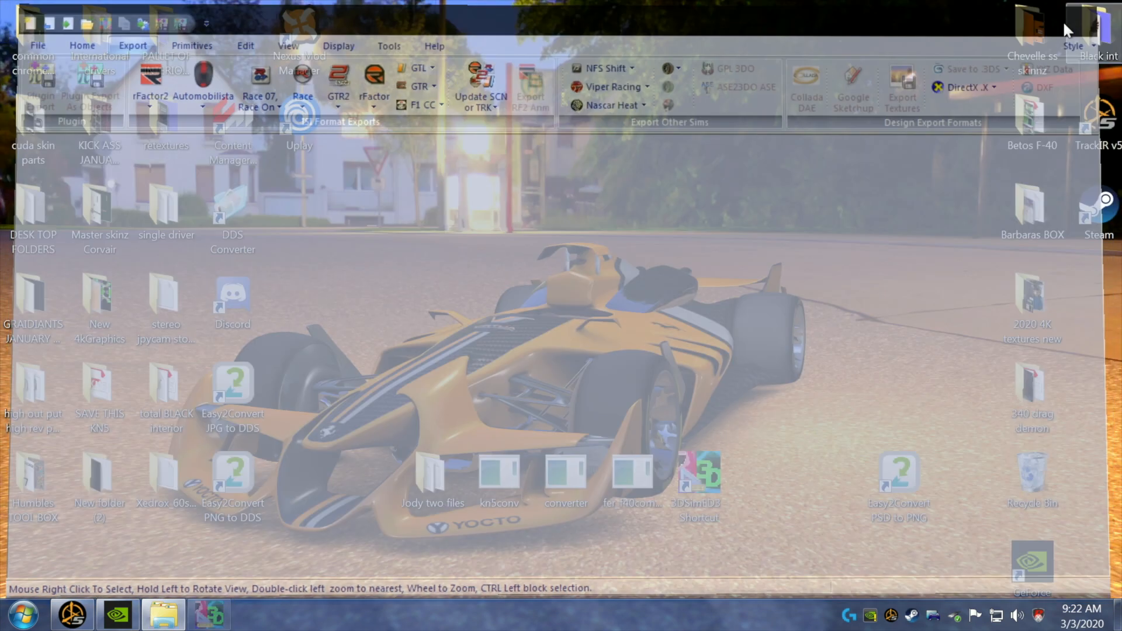
{"action": "left_click", "coordinate": [24, 614]}
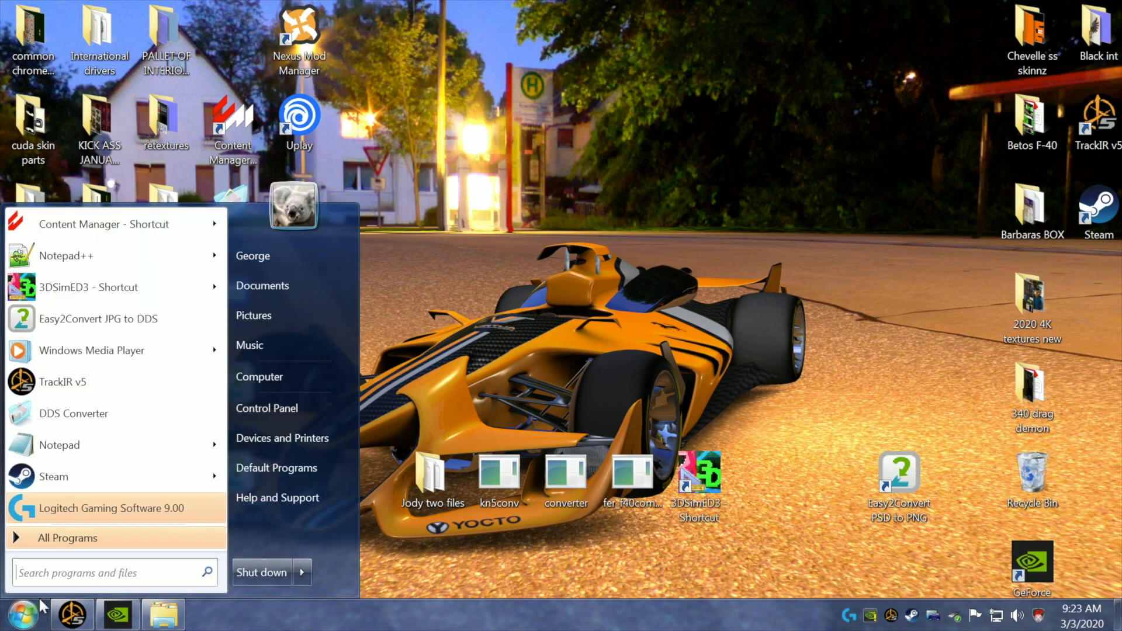
{"action": "left_click", "coordinate": [592, 406]}
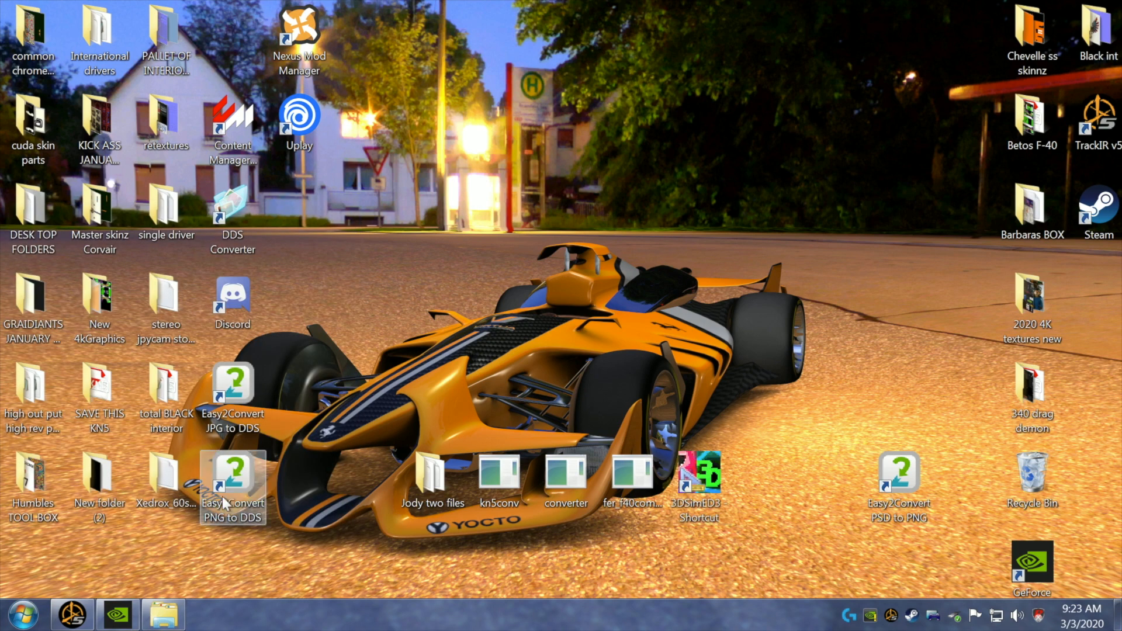
- Switch to the ferrari_f40_comp_squonkies_SS folder window, locate its KN5 models, and move the window aside to uncover the desktop
{"action": "left_click", "coordinate": [150, 615]}
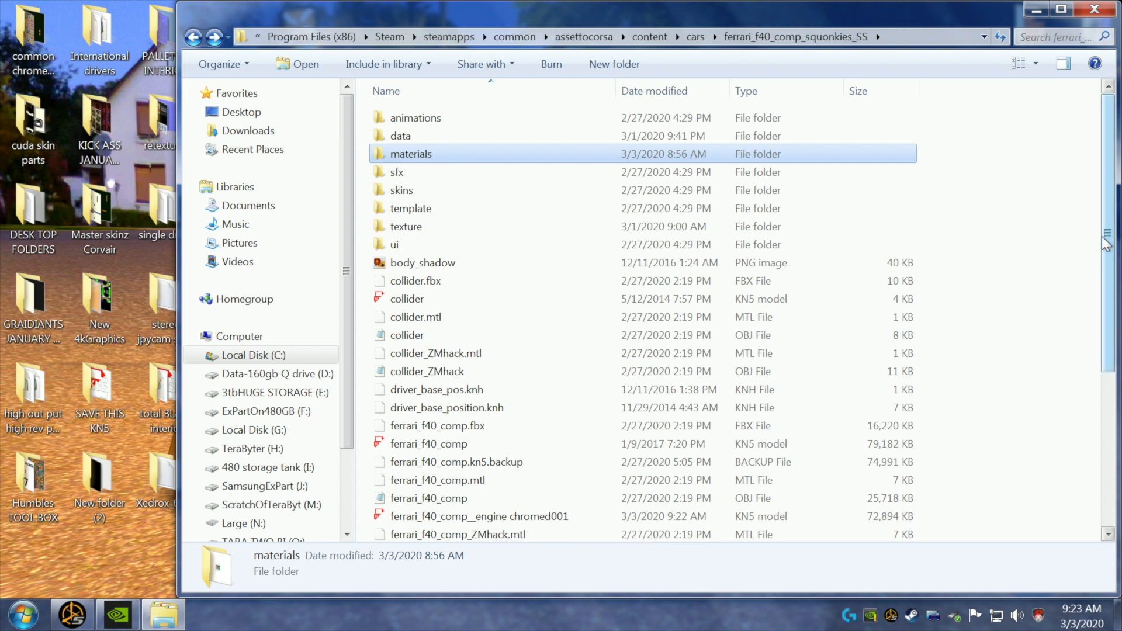
{"action": "left_click_drag", "start_coordinate": [1107, 225], "coordinate": [1107, 290]}
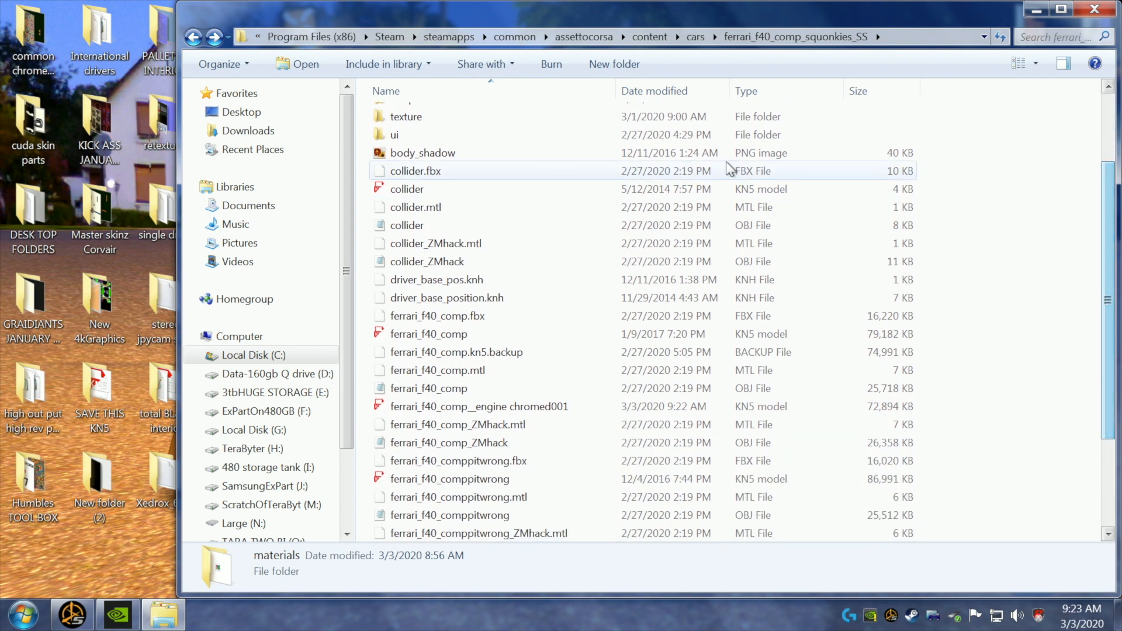
{"action": "left_click_drag", "start_coordinate": [1118, 126], "coordinate": [934, 146]}
{"action": "left_click_drag", "start_coordinate": [530, 21], "coordinate": [768, 33]}
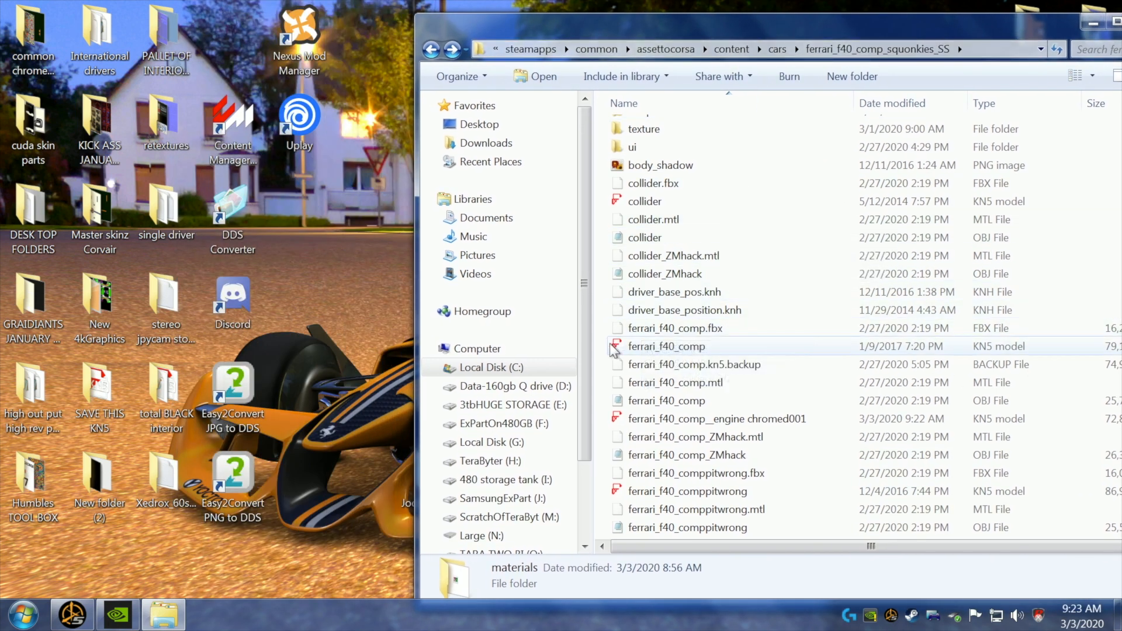
- Create a new folder on the desktop and name it KNfives
{"action": "right_click", "coordinate": [287, 213]}
{"action": "mouse_move", "coordinate": [389, 364]}
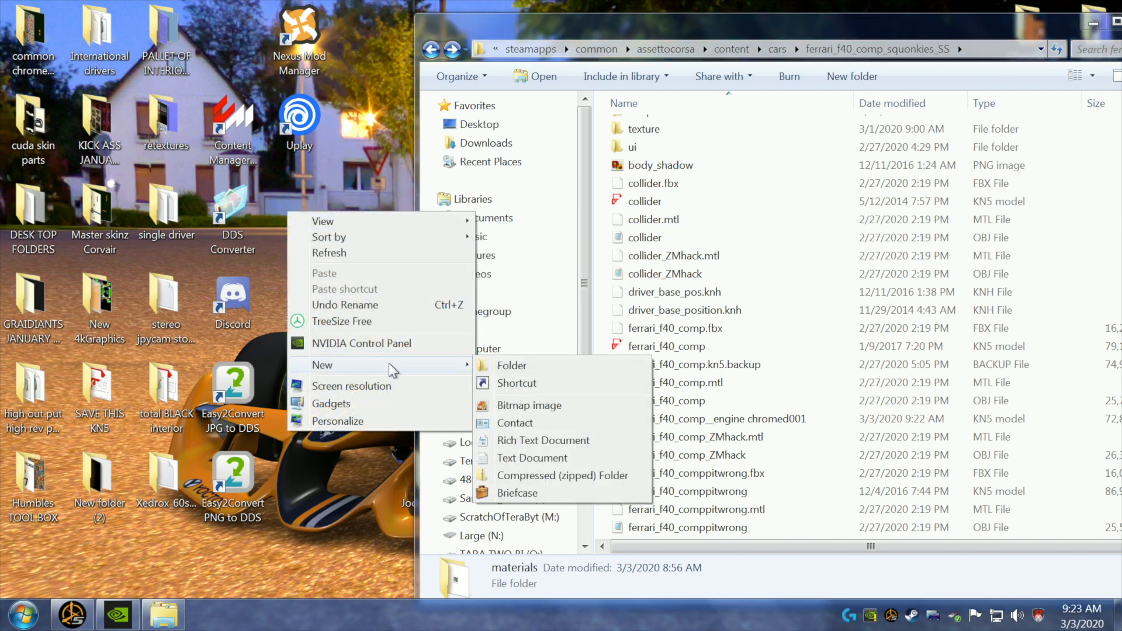
{"action": "left_click", "coordinate": [494, 365]}
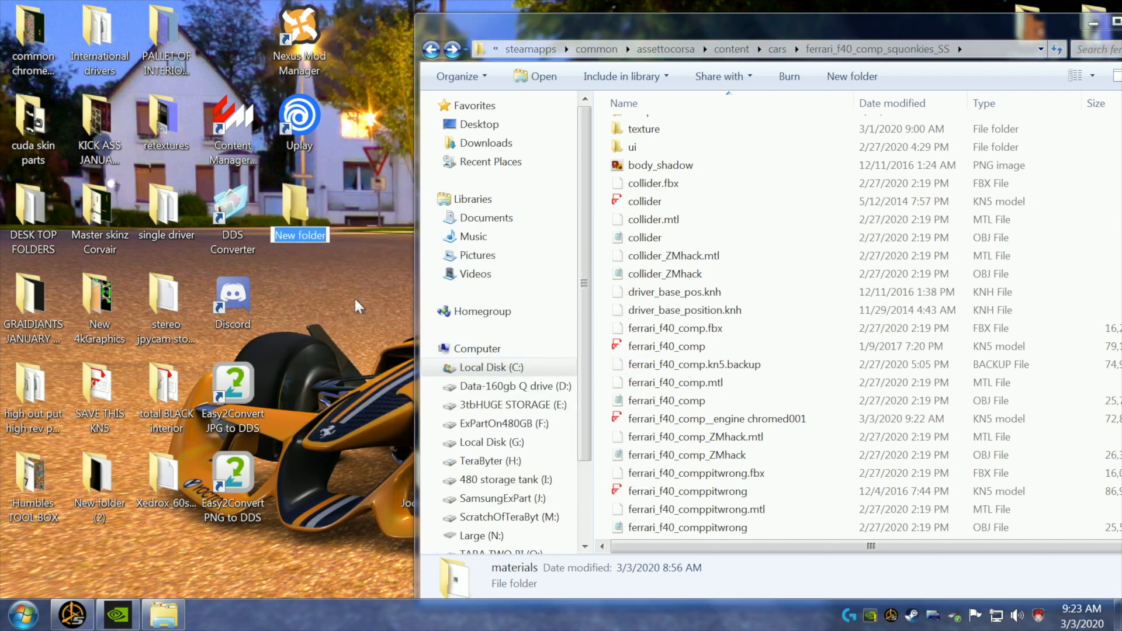
{"action": "type", "text": "K"}
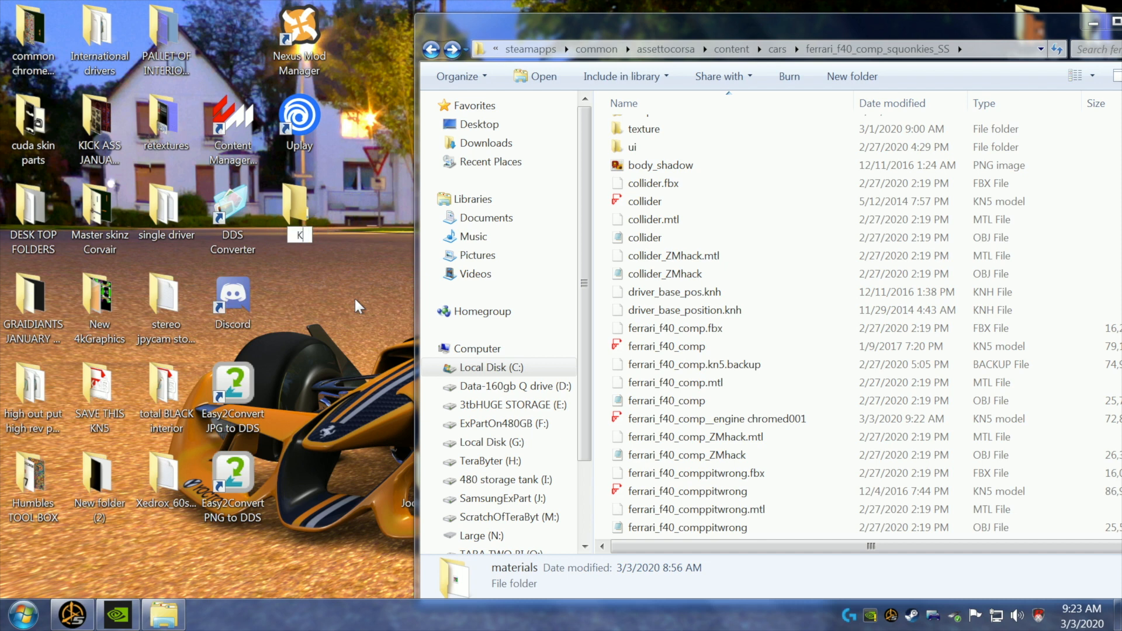
{"action": "type", "text": "Nfives"}
{"action": "key", "text": "Return"}
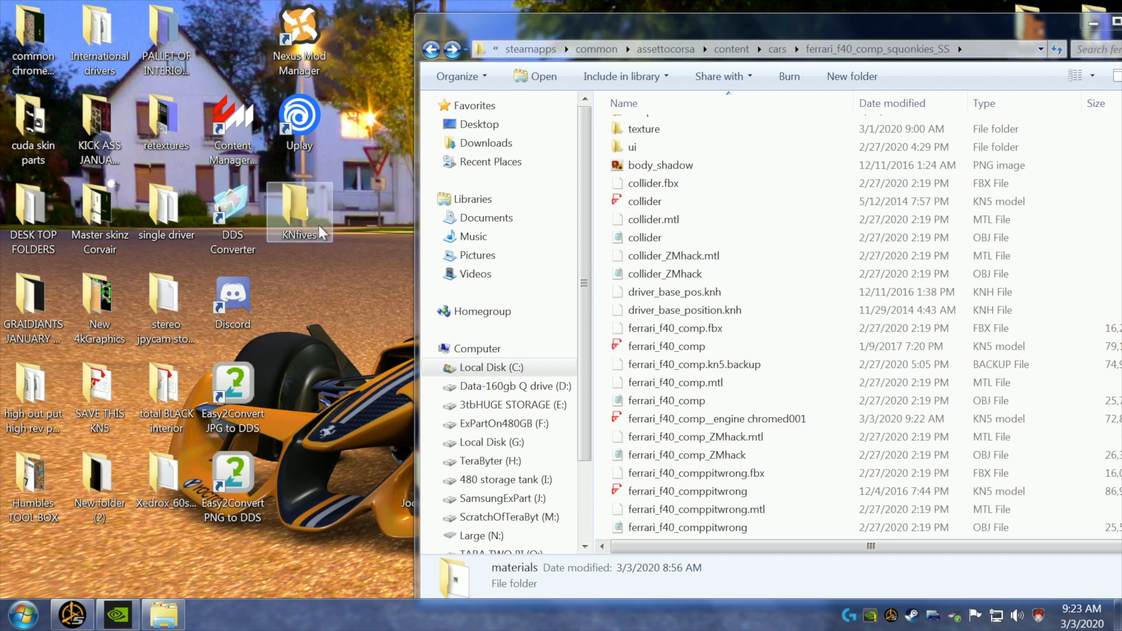
- Open the KNfives folder beside the car folder and move the original ferrari_f40_comp KN5 model into it
{"action": "double_click", "coordinate": [299, 210]}
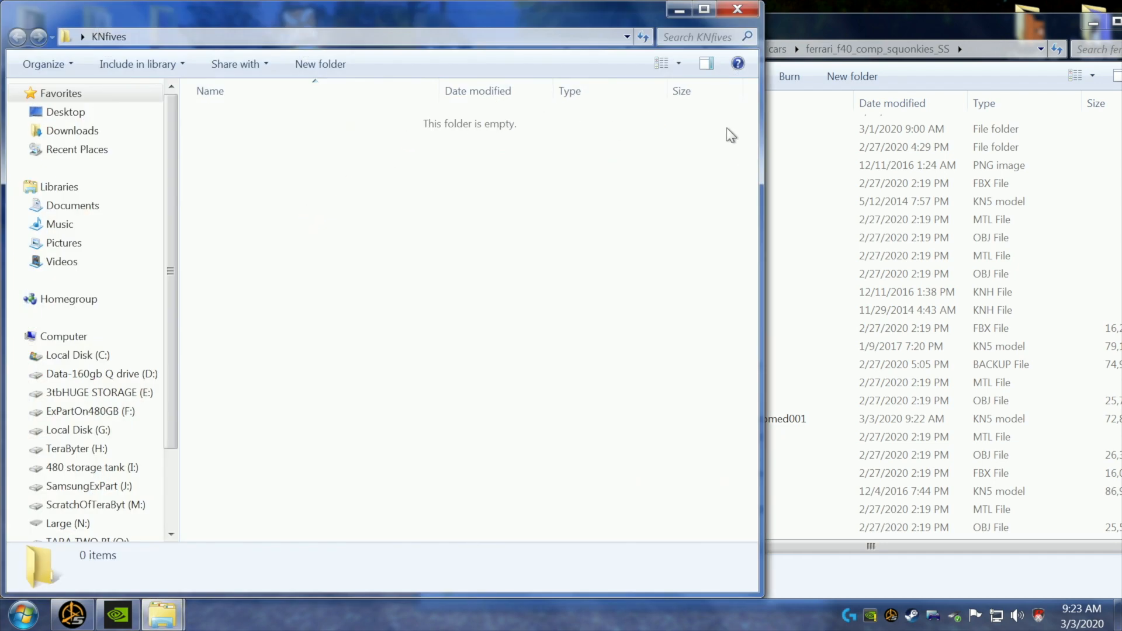
{"action": "left_click_drag", "start_coordinate": [762, 199], "coordinate": [484, 199]}
{"action": "left_click_drag", "start_coordinate": [324, 24], "coordinate": [216, 23]}
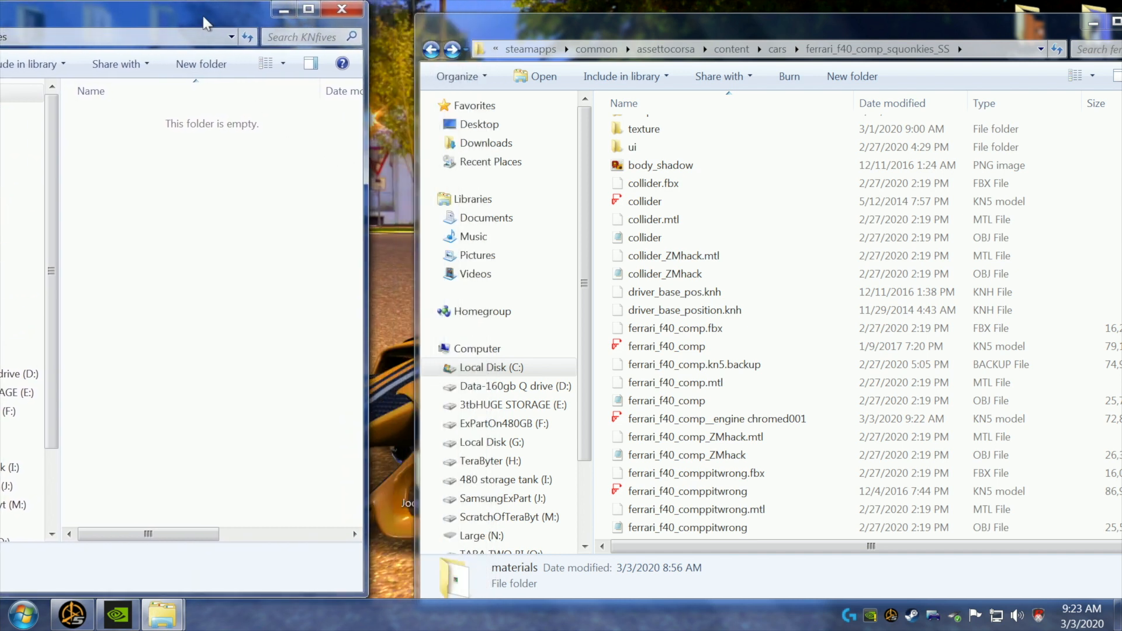
{"action": "left_click_drag", "start_coordinate": [625, 349], "coordinate": [183, 258]}
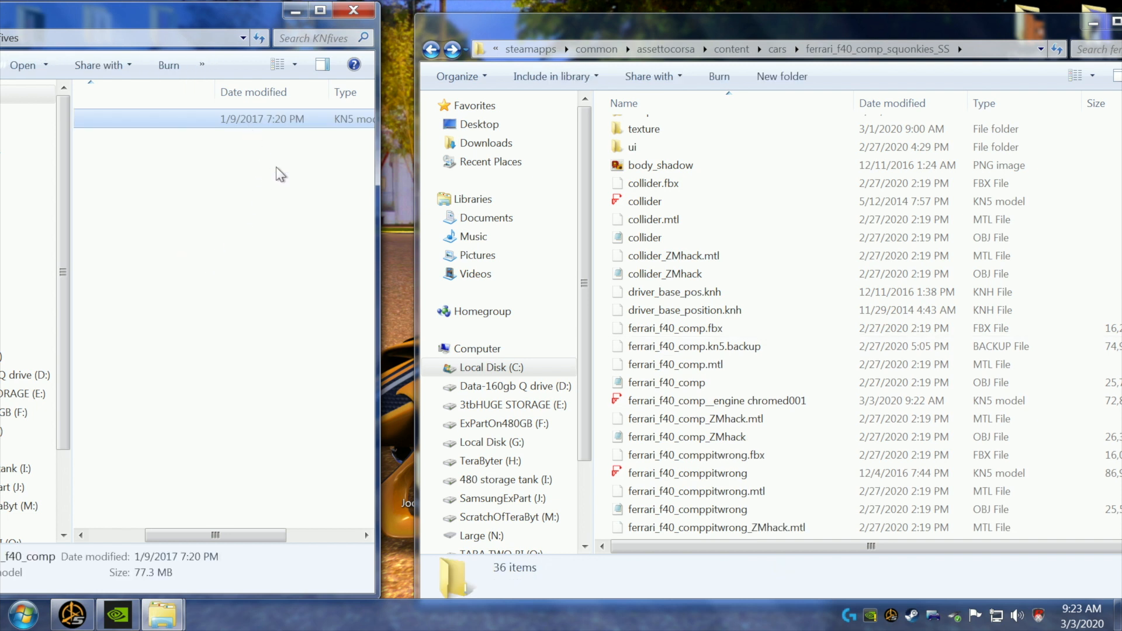
- Copy the ferrari_f40_comp__engine chromed001 KN5 model from the car folder into the KNfives folder
{"action": "right_click", "coordinate": [632, 400]}
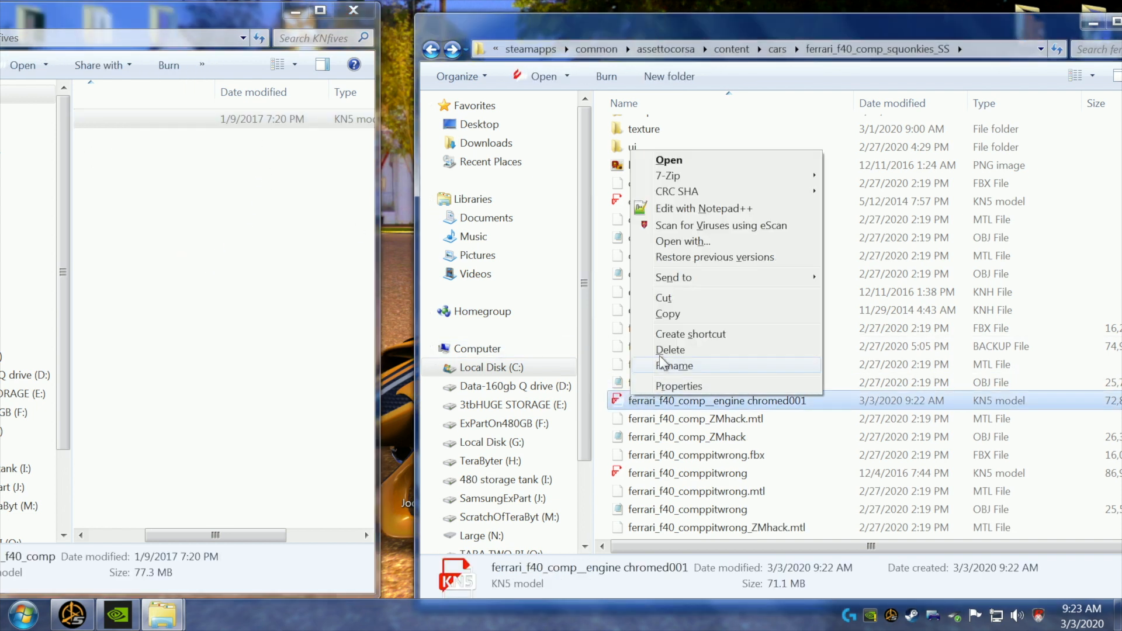
{"action": "left_click", "coordinate": [665, 314]}
{"action": "right_click", "coordinate": [155, 252]}
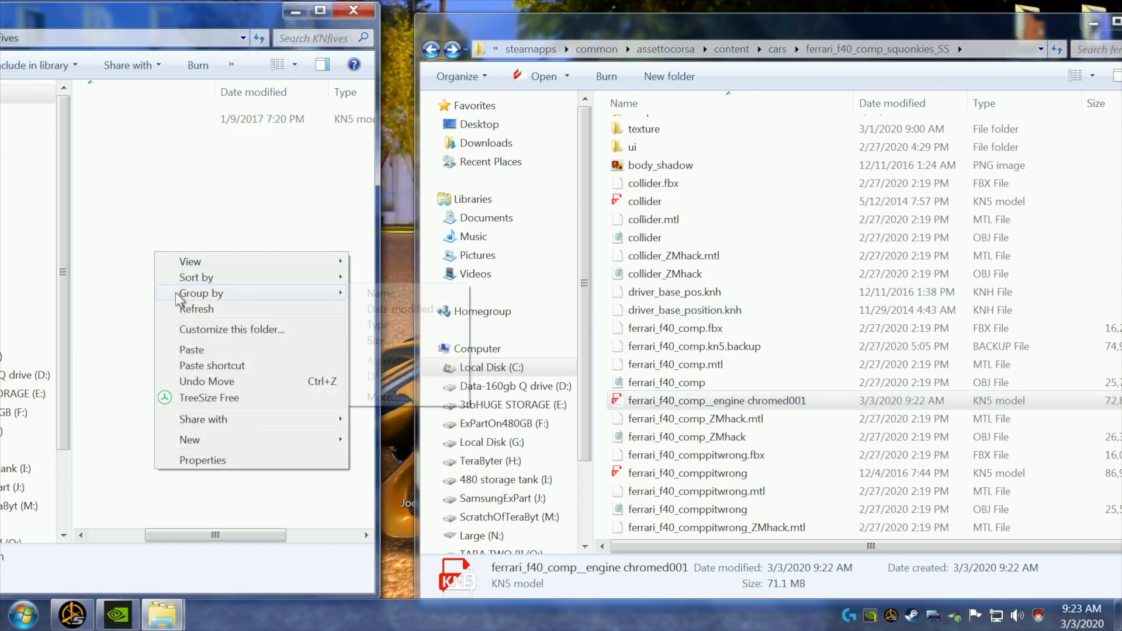
{"action": "left_click", "coordinate": [192, 349]}
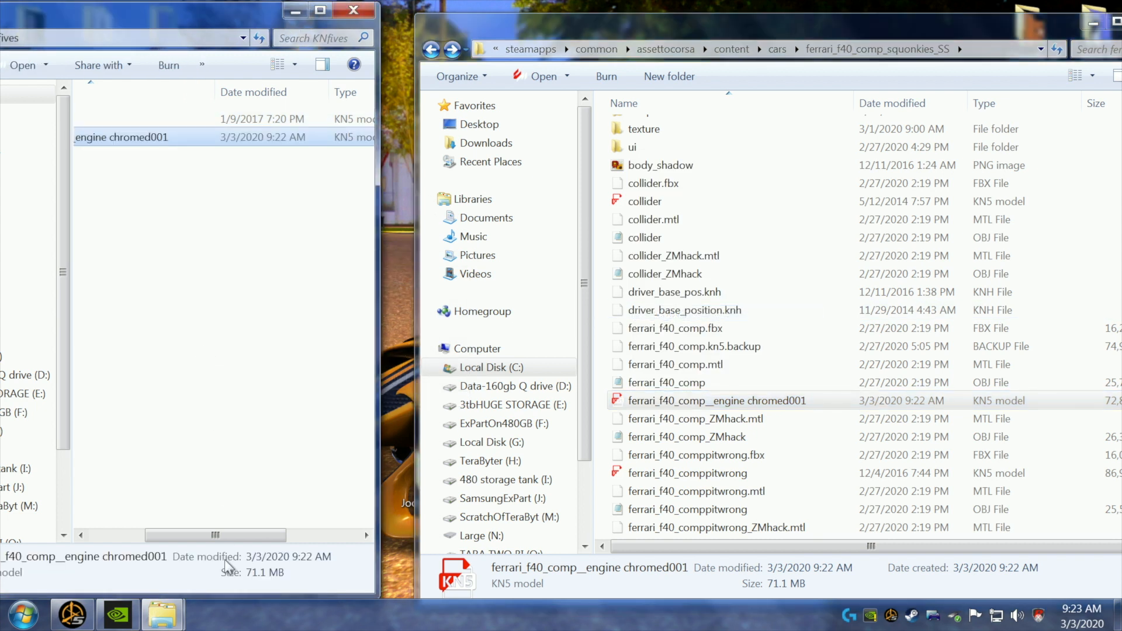
{"action": "left_click_drag", "start_coordinate": [240, 535], "coordinate": [184, 535]}
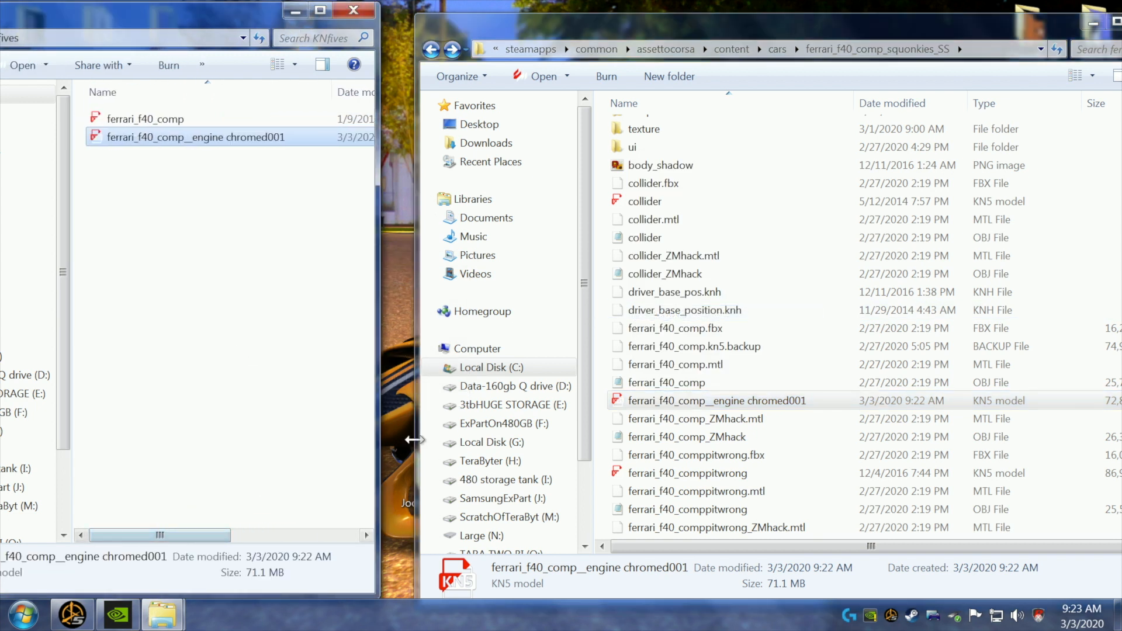
- Rename the car folder's engine chromed001 KN5 model as ferrari_f40_comp
{"action": "right_click", "coordinate": [671, 406]}
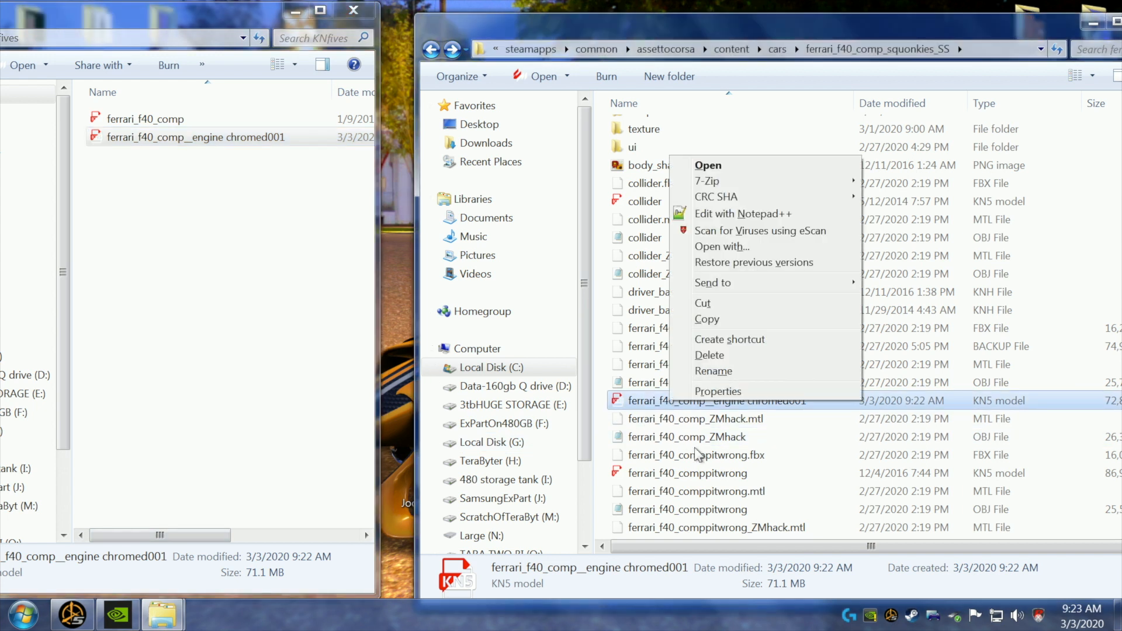
{"action": "left_click", "coordinate": [714, 372]}
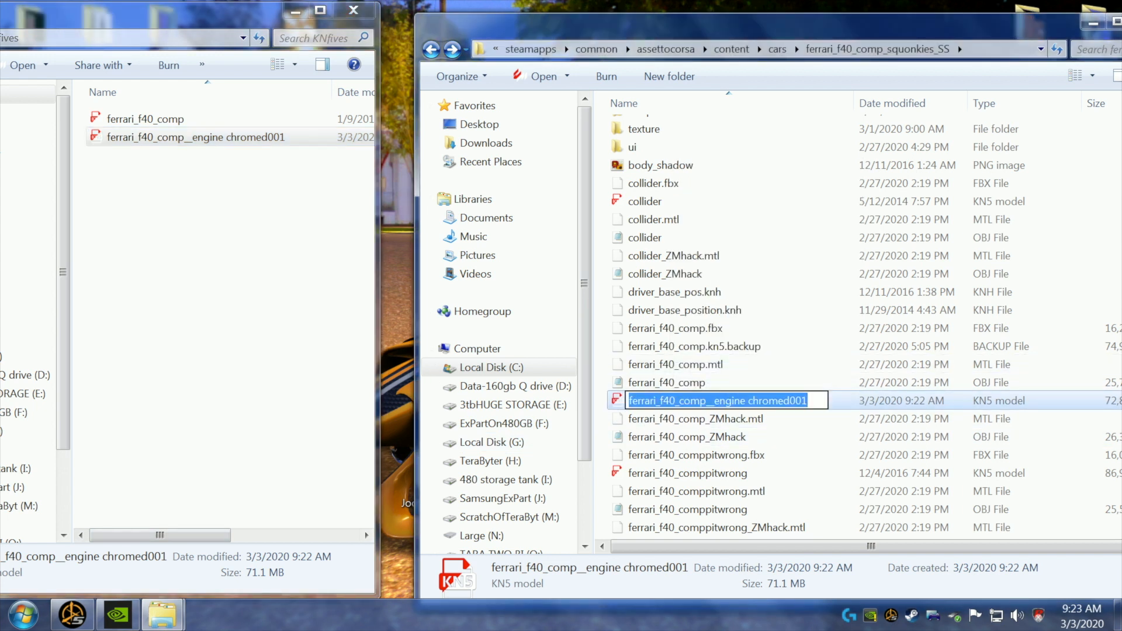
{"action": "key", "text": "End"}
{"action": "key", "text": "shift+Left"}
{"action": "key", "text": "shift+Left"}
{"action": "key", "text": "shift+Left"}
{"action": "key", "text": "shift+Left"}
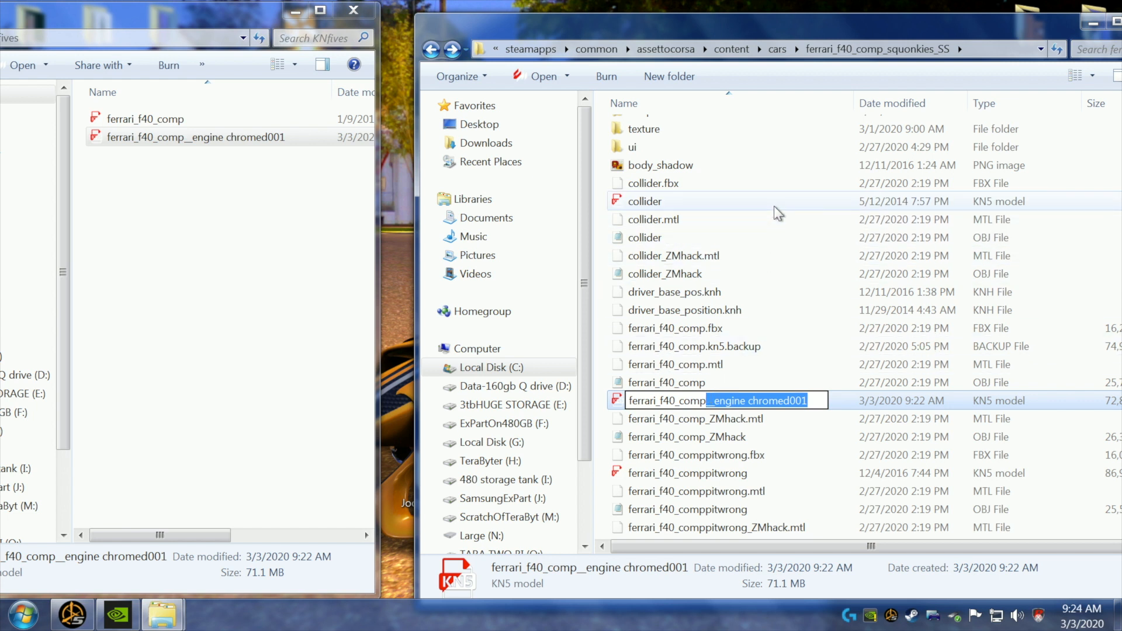
{"action": "key", "text": "BackSpace"}
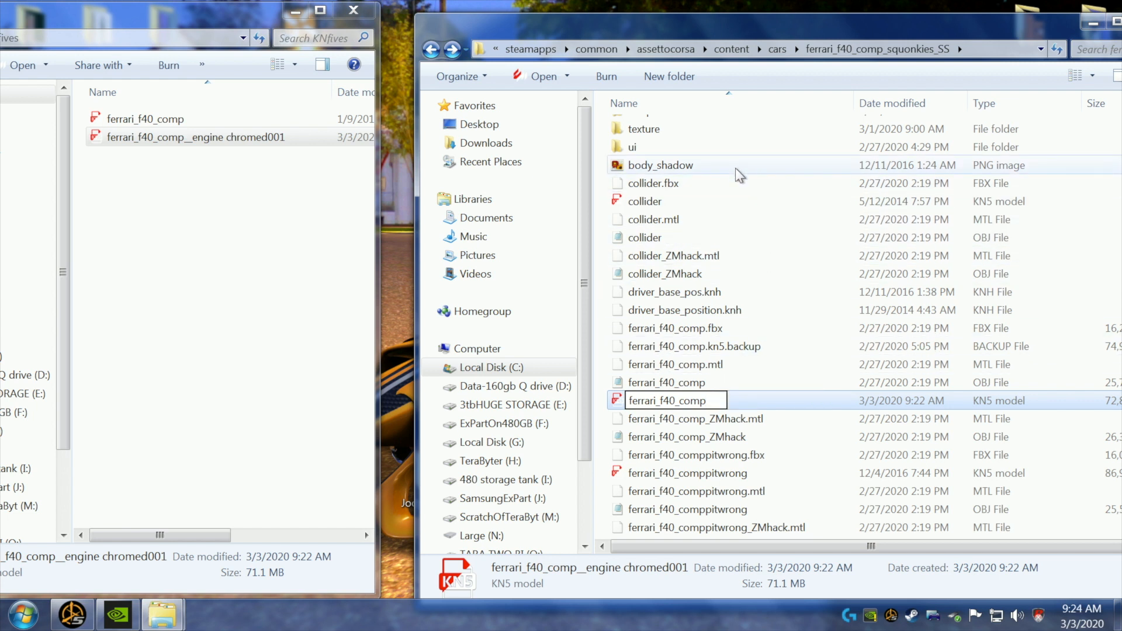
{"action": "left_click_drag", "start_coordinate": [961, 30], "coordinate": [855, 37]}
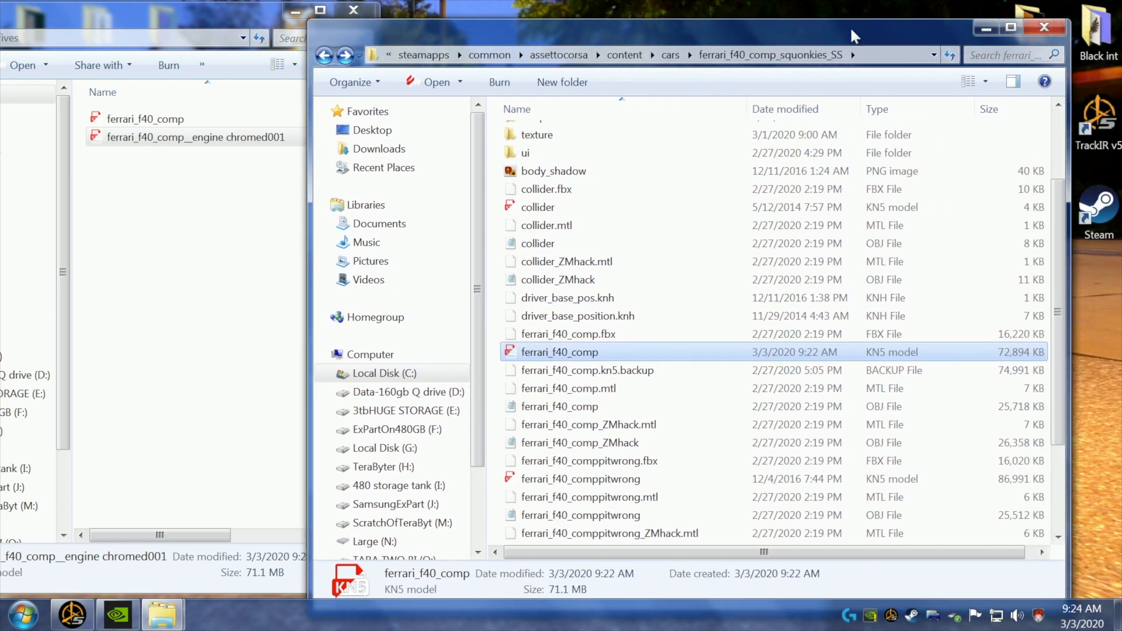
- Go back to the cars folder, reopen ferrari_f40_comp_squonkies_SS, and minimize both folder windows
{"action": "left_click", "coordinate": [325, 56]}
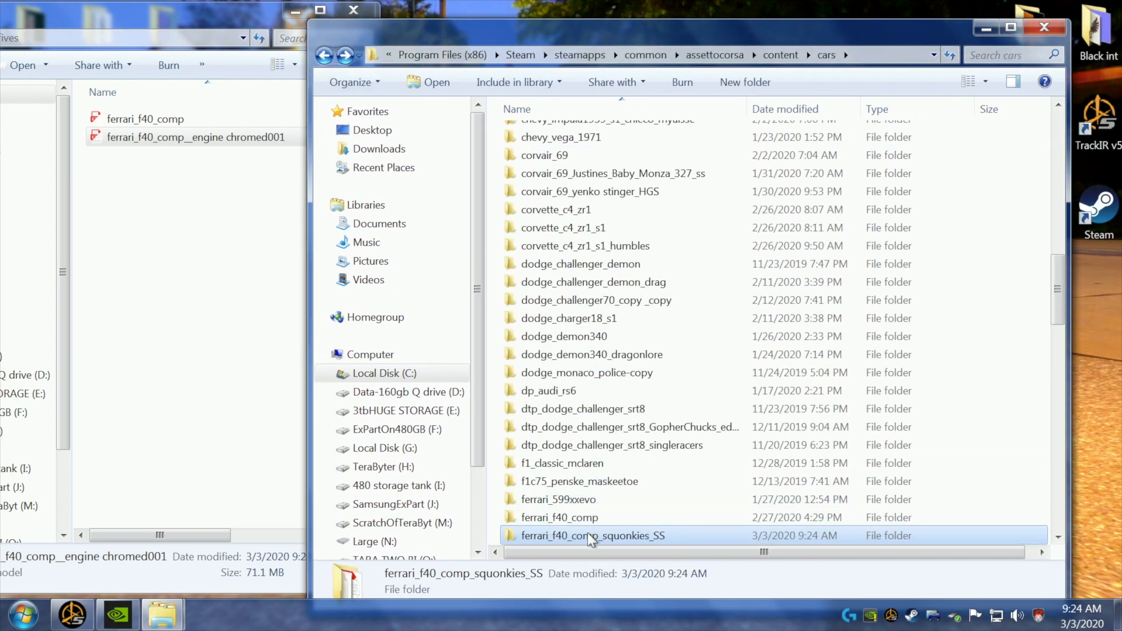
{"action": "double_click", "coordinate": [590, 536]}
{"action": "left_click", "coordinate": [986, 27]}
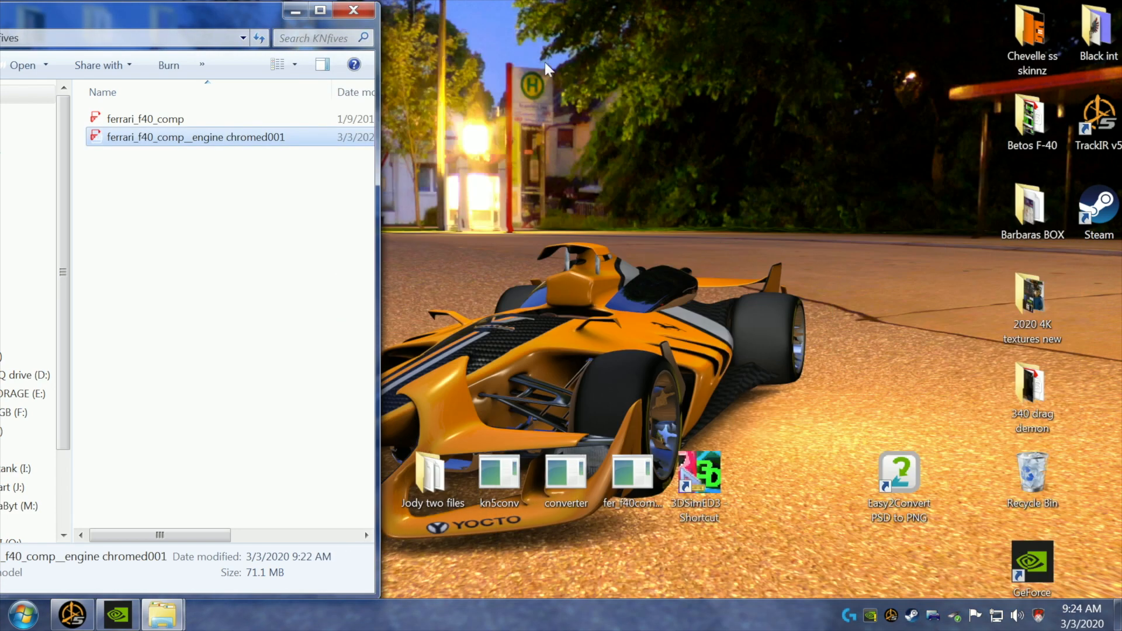
{"action": "left_click", "coordinate": [296, 13]}
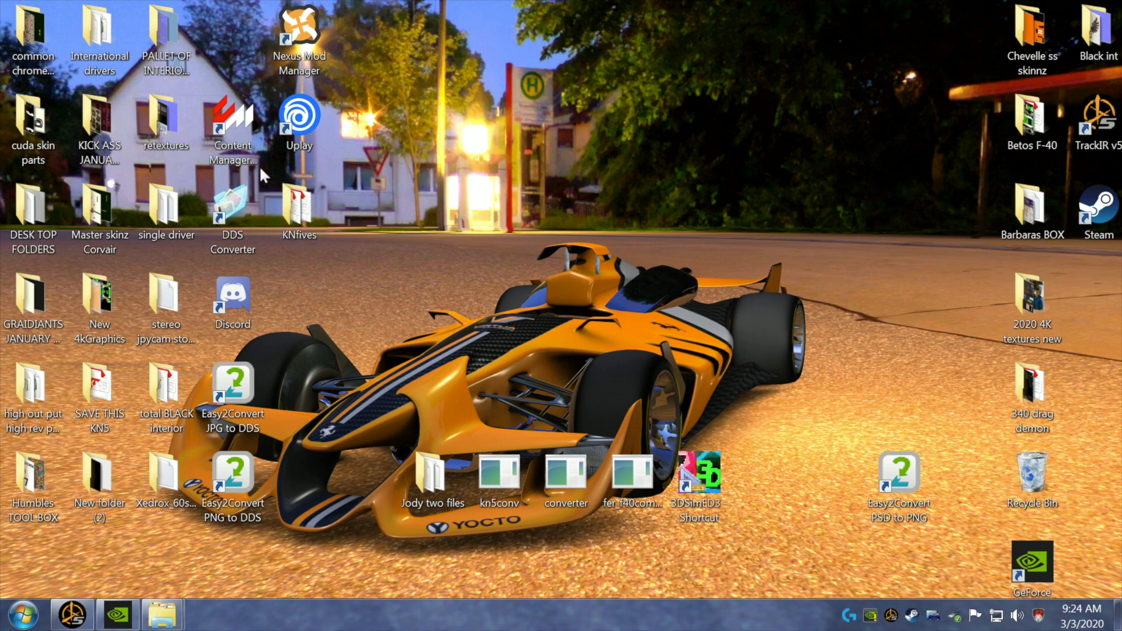
- Launch Content Manager and set its UI scale to 90% in the appearance settings
{"action": "double_click", "coordinate": [241, 142]}
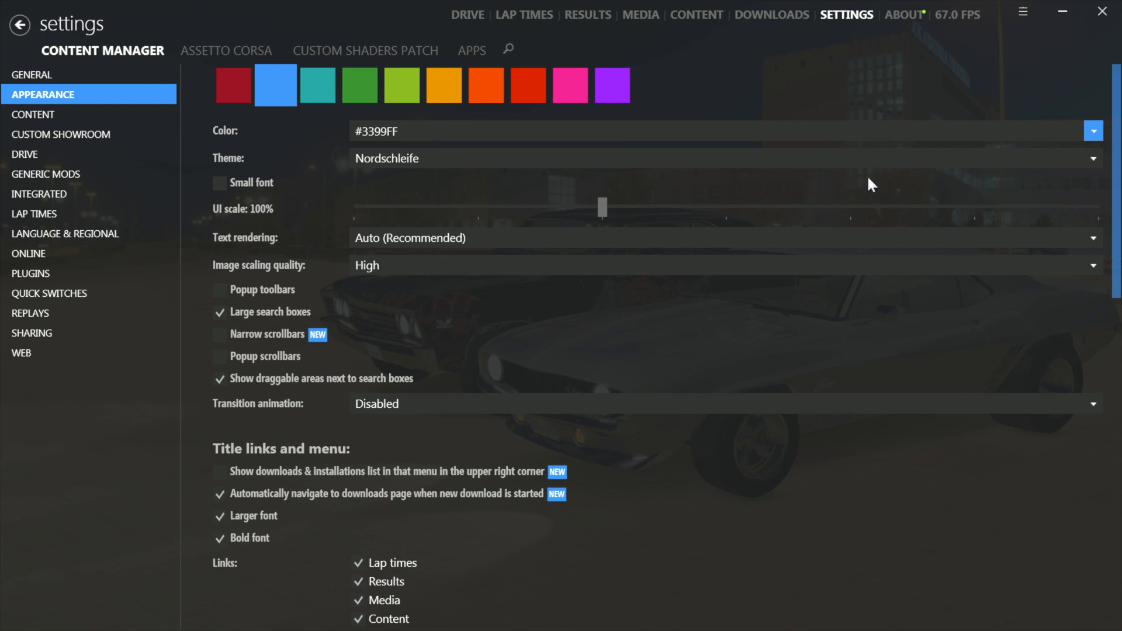
{"action": "left_click_drag", "start_coordinate": [602, 208], "coordinate": [543, 212]}
{"action": "left_click_drag", "start_coordinate": [549, 209], "coordinate": [549, 210]}
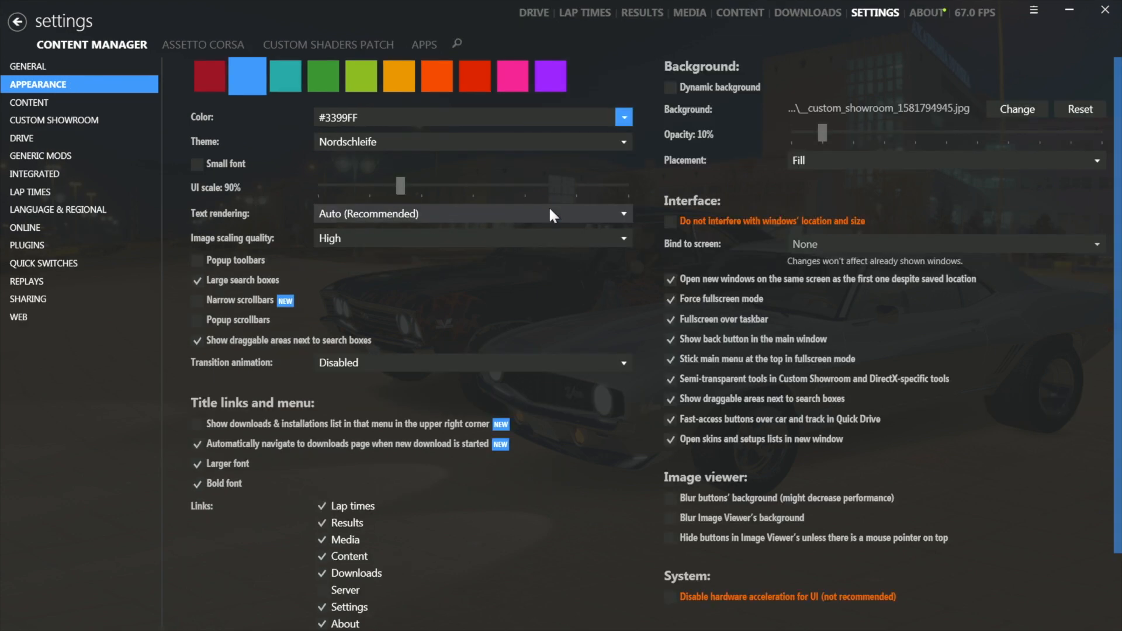
- Select the Ferrari F40 Competizione '89 squonkies SS with the black OIL skin as the quick drive car
{"action": "left_click", "coordinate": [534, 12]}
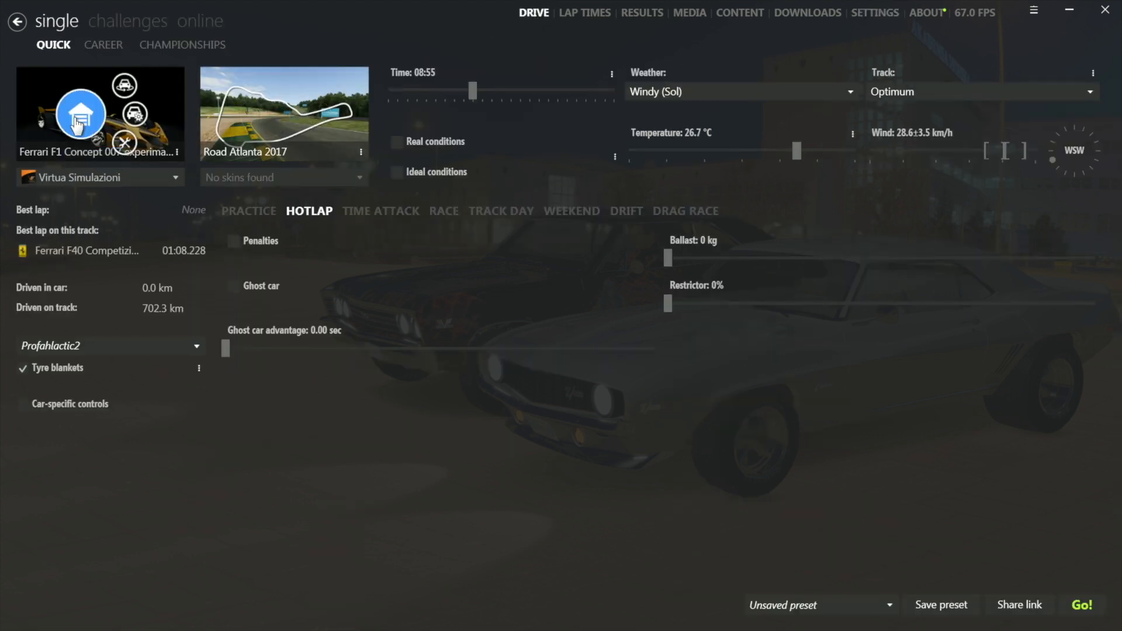
{"action": "left_click", "coordinate": [76, 123]}
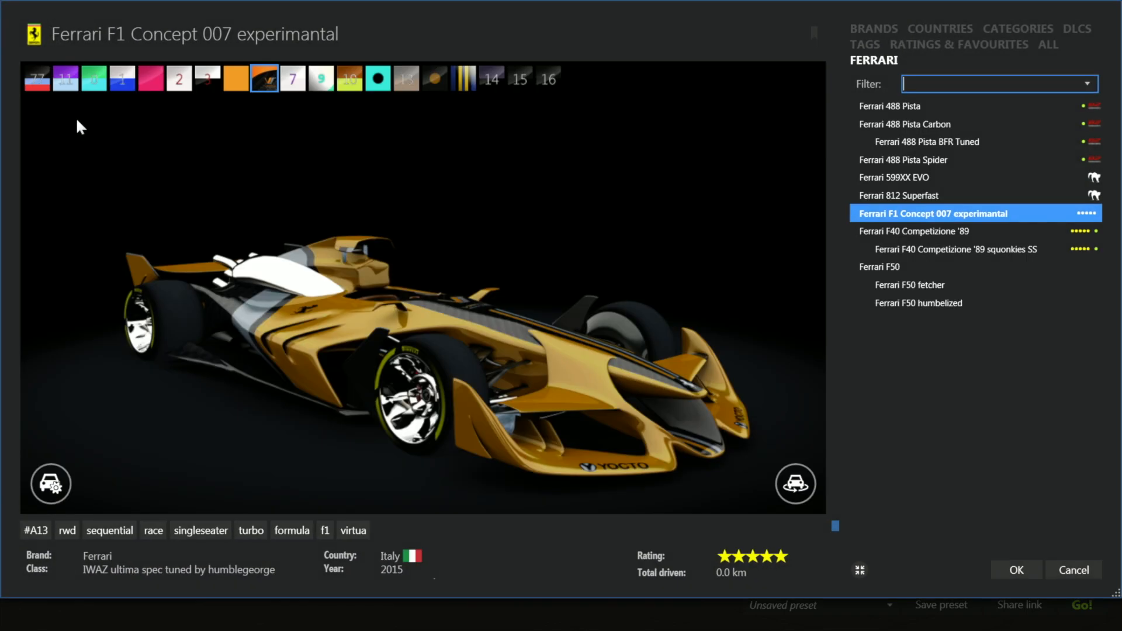
{"action": "left_click", "coordinate": [958, 248]}
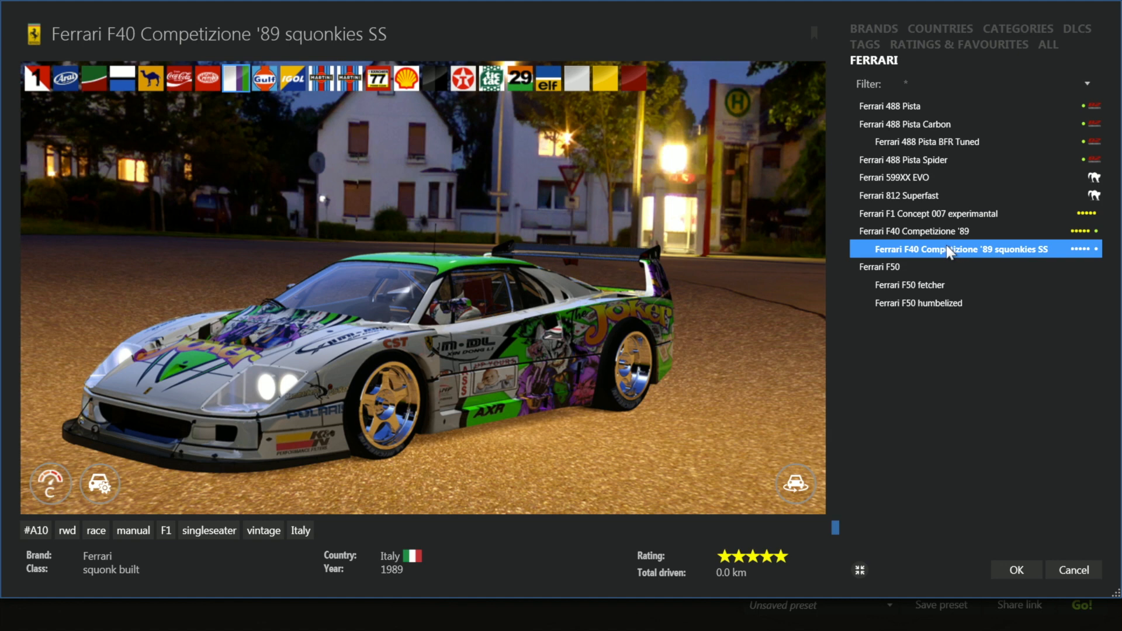
{"action": "left_click", "coordinate": [434, 78]}
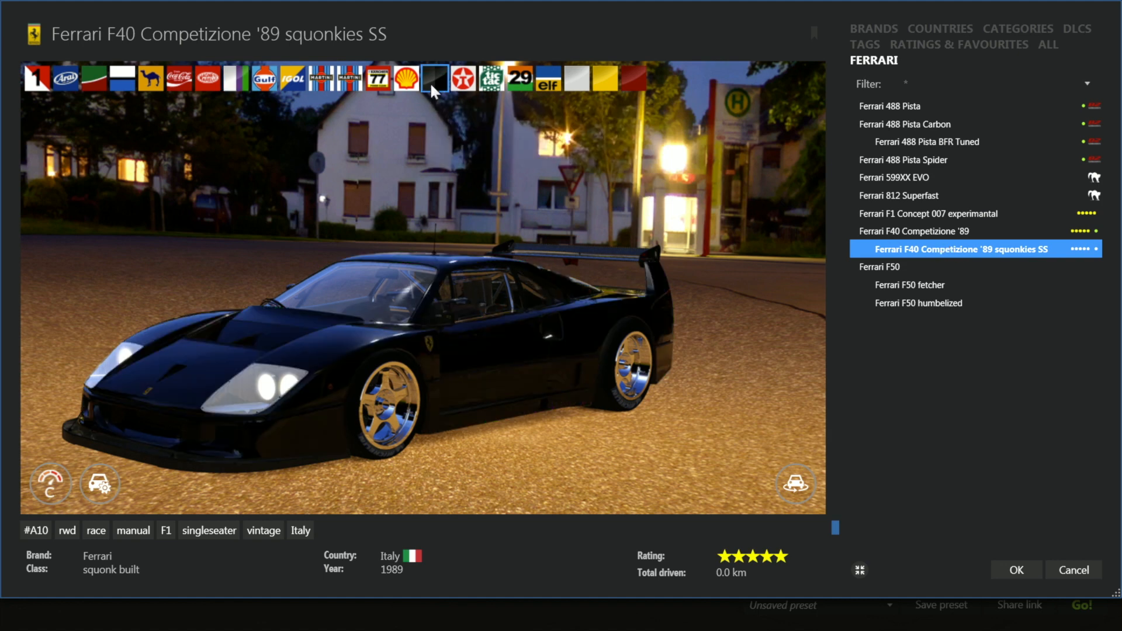
{"action": "left_click", "coordinate": [1021, 570]}
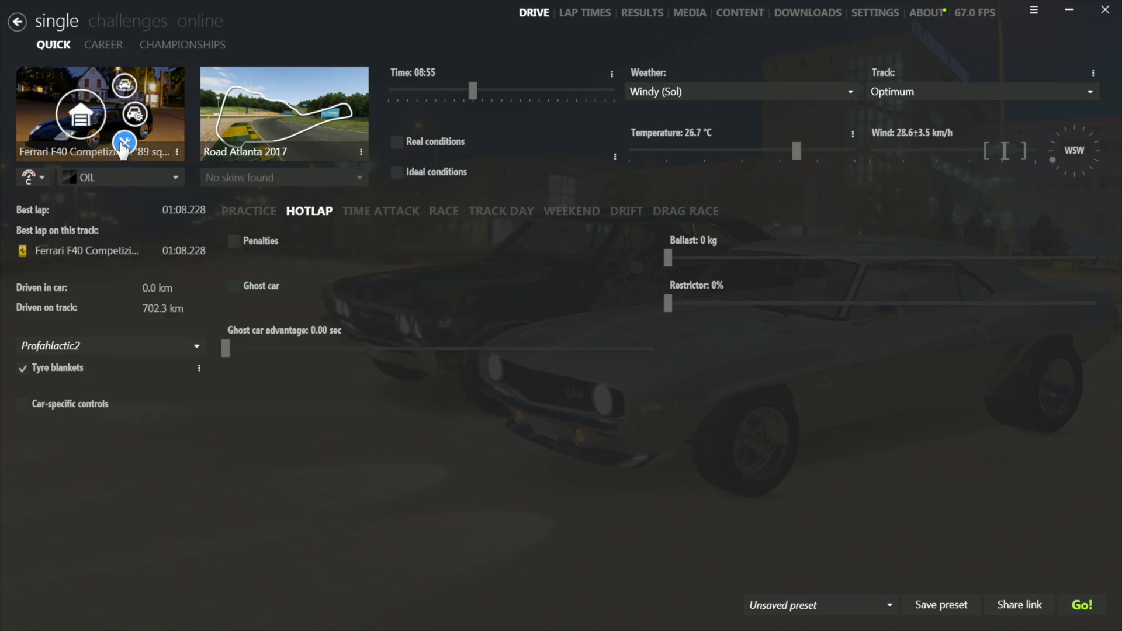
- Open the selected F40's content page, load the car in CM Showroom and move the showroom tool window clear of the car
{"action": "left_click", "coordinate": [124, 142]}
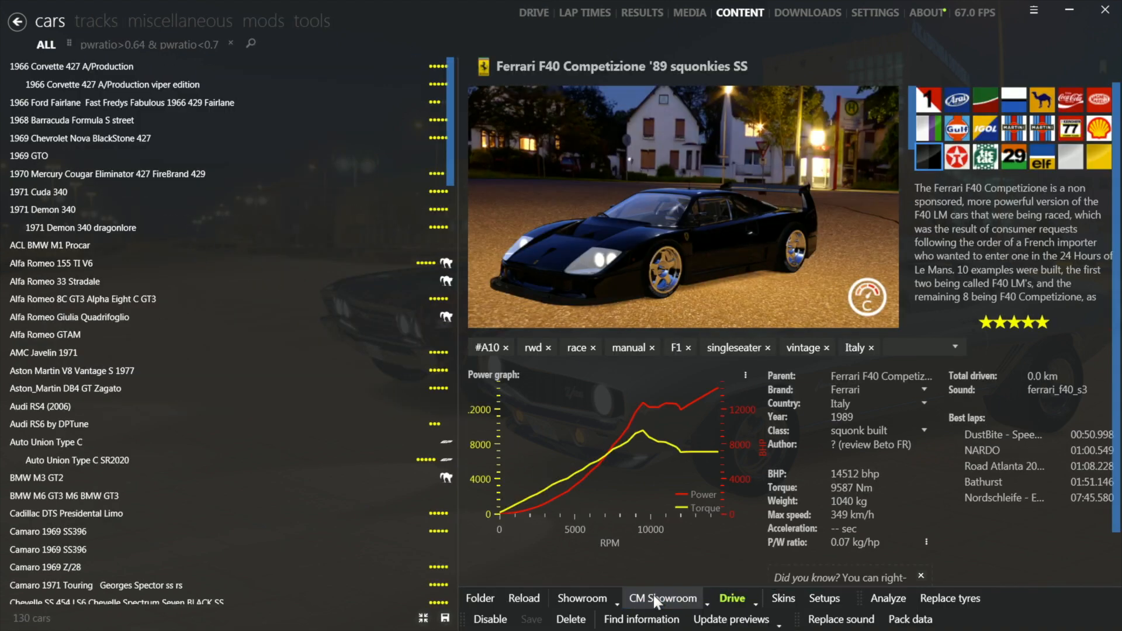
{"action": "left_click", "coordinate": [653, 595]}
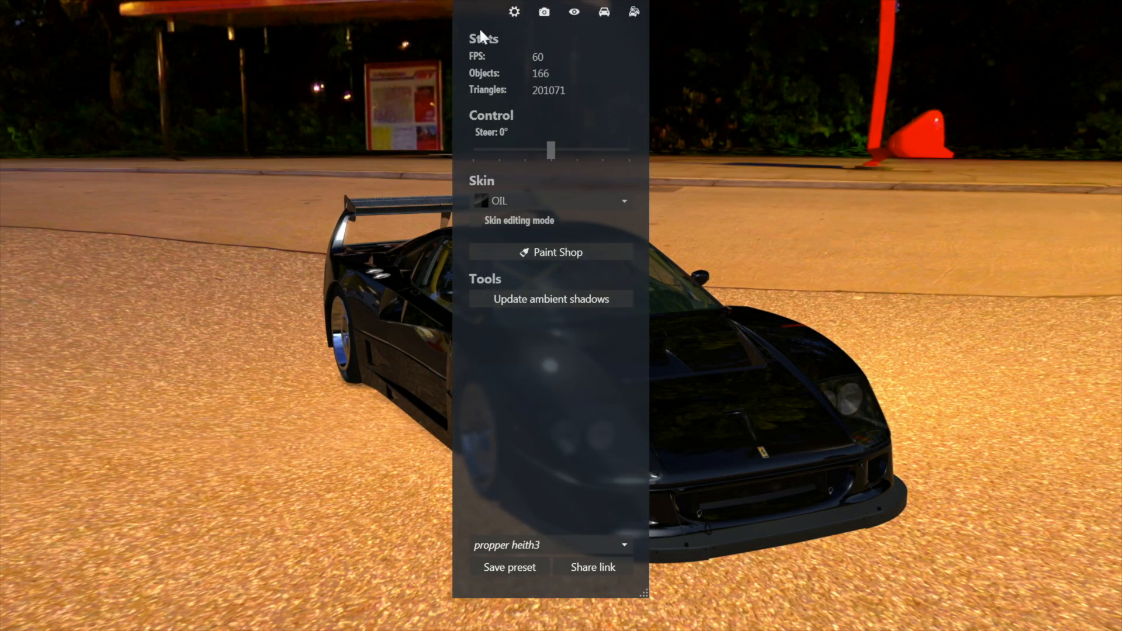
{"action": "left_click_drag", "start_coordinate": [472, 2], "coordinate": [49, 33]}
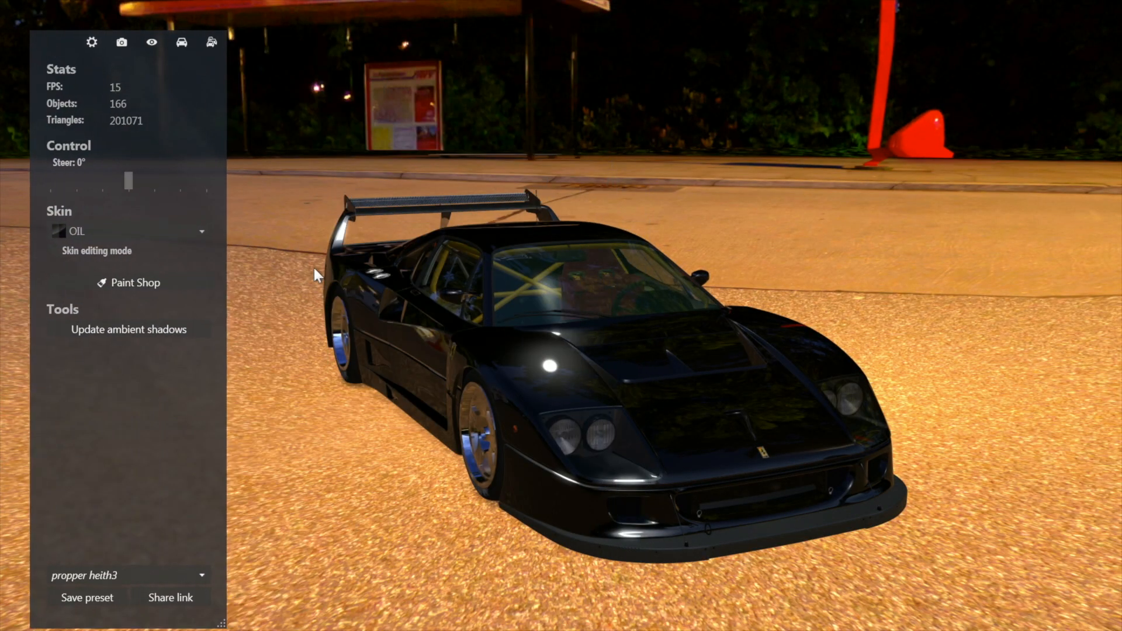
- Examine the F40's rims, rear exhaust pipes and engine bay from several angles in the showroom, then close it
{"action": "left_click_drag", "start_coordinate": [479, 376], "coordinate": [803, 363]}
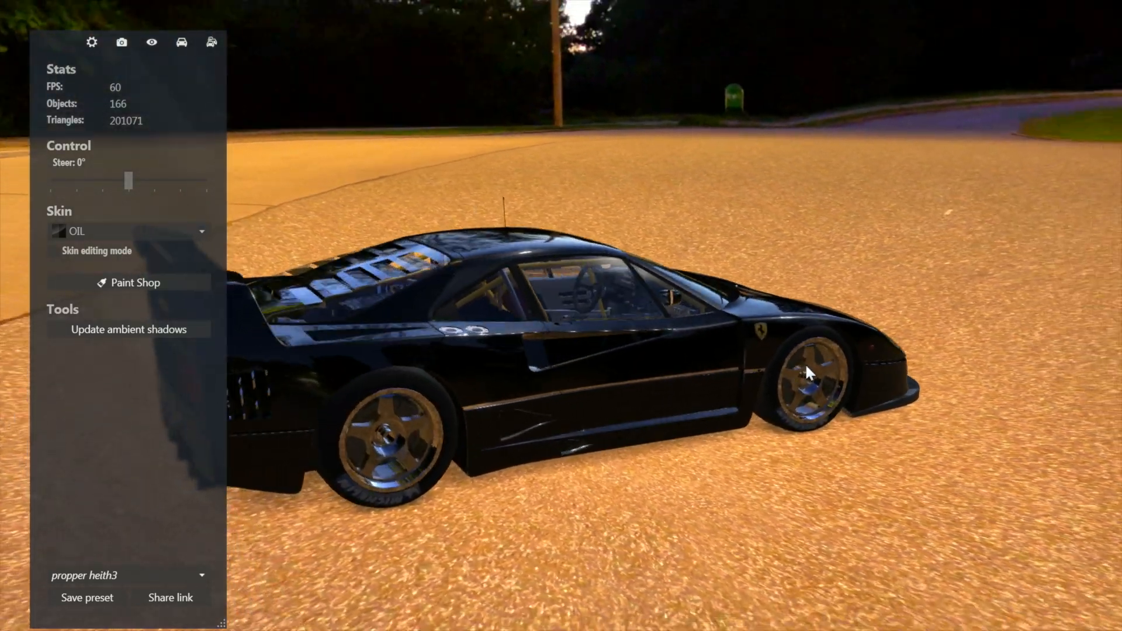
{"action": "left_click_drag", "start_coordinate": [691, 447], "coordinate": [598, 492]}
{"action": "scroll", "coordinate": [593, 442], "scroll_direction": "up", "scroll_amount": 5}
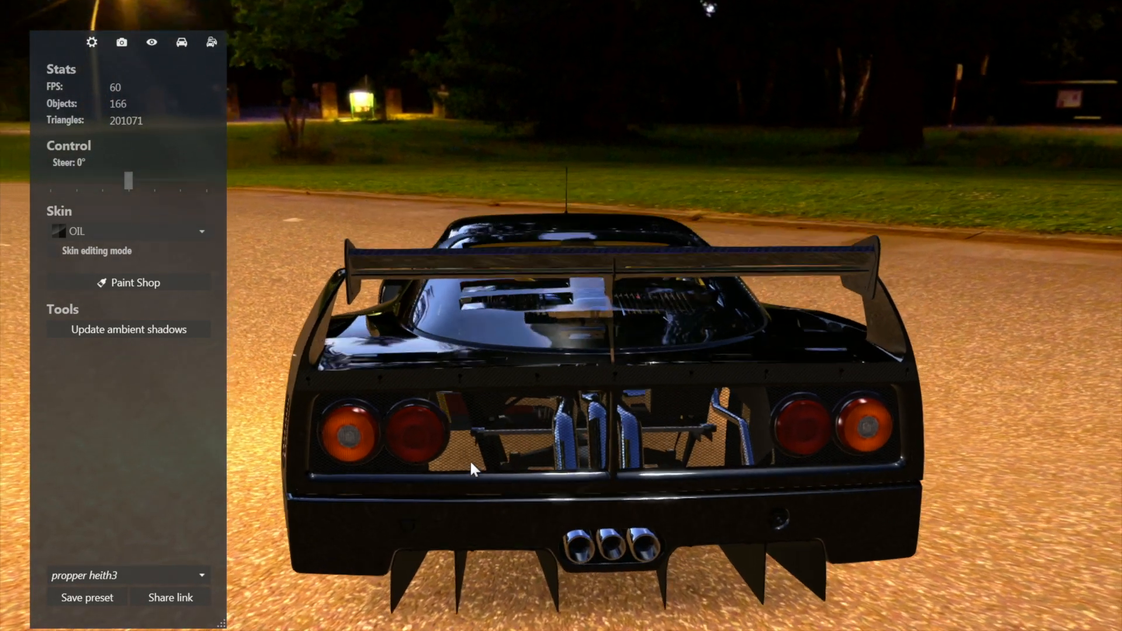
{"action": "left_click_drag", "start_coordinate": [471, 462], "coordinate": [451, 468]}
{"action": "left_click_drag", "start_coordinate": [653, 491], "coordinate": [666, 611]}
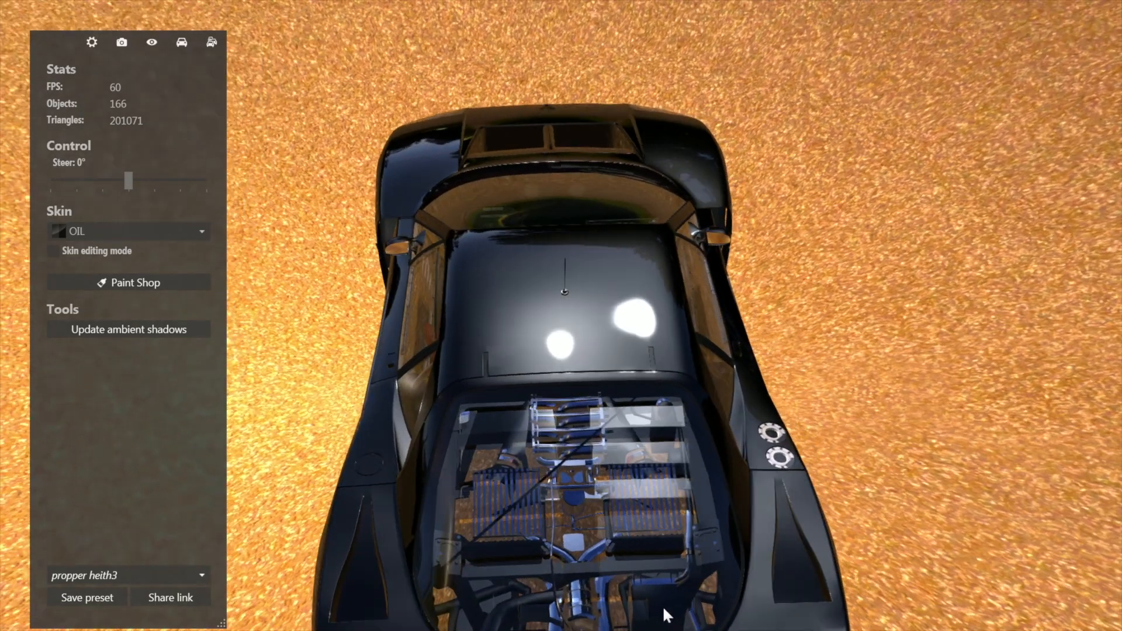
{"action": "scroll", "coordinate": [659, 596], "scroll_direction": "up", "scroll_amount": 5}
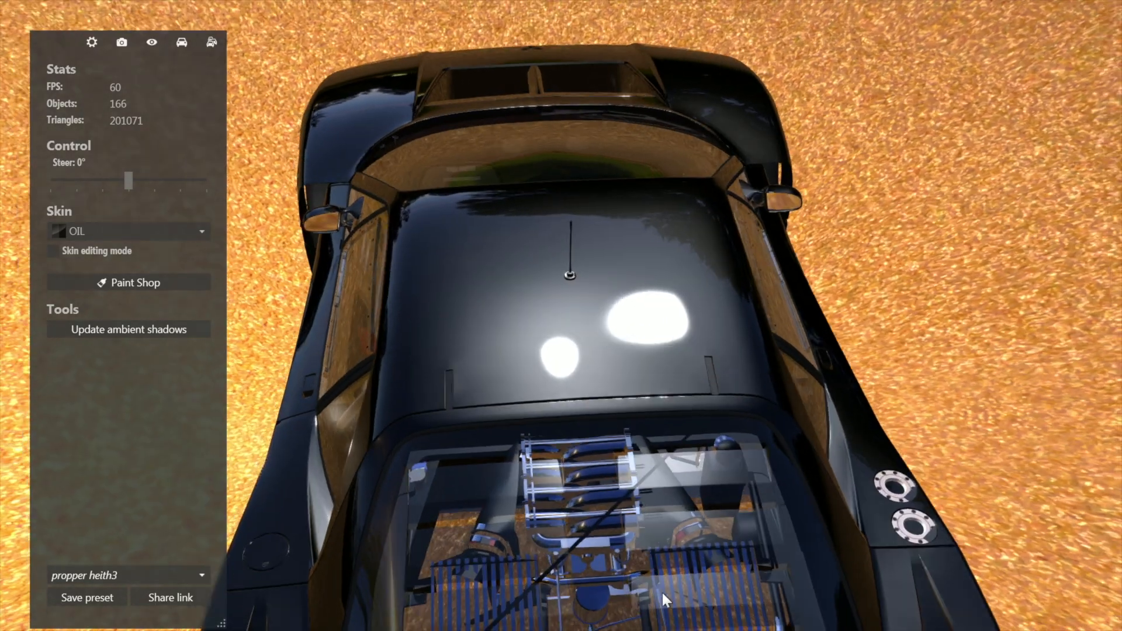
{"action": "left_click_drag", "start_coordinate": [662, 593], "coordinate": [634, 560]}
{"action": "scroll", "coordinate": [617, 542], "scroll_direction": "up", "scroll_amount": 3}
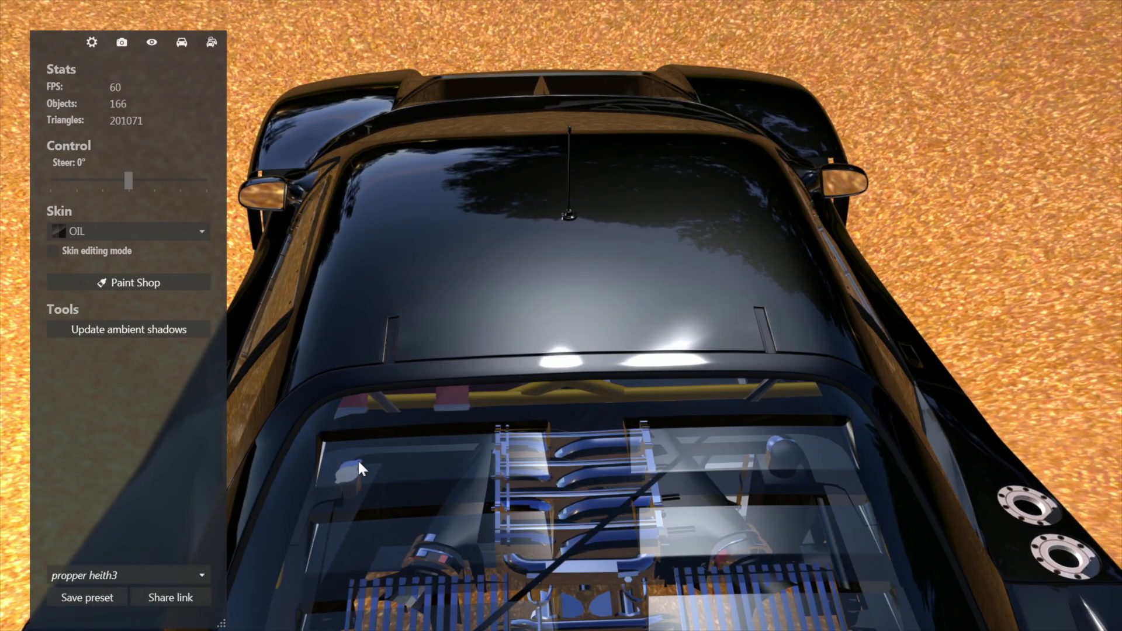
{"action": "left_click_drag", "start_coordinate": [356, 469], "coordinate": [825, 541]}
{"action": "scroll", "coordinate": [458, 468], "scroll_direction": "down", "scroll_amount": 4}
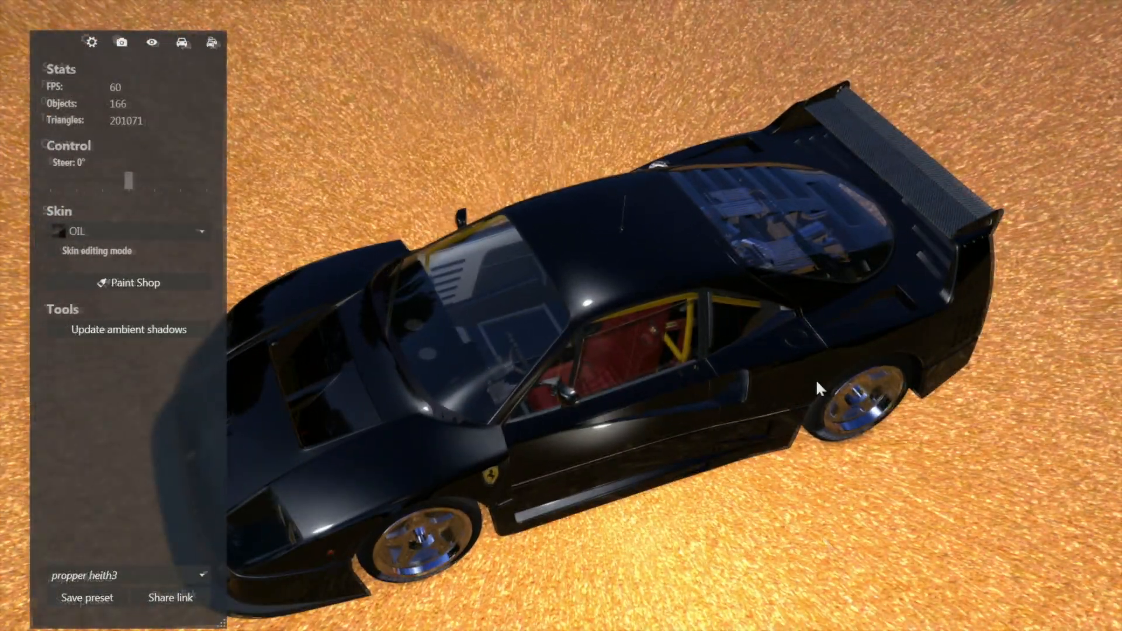
{"action": "left_click_drag", "start_coordinate": [816, 379], "coordinate": [450, 376]}
{"action": "scroll", "coordinate": [548, 492], "scroll_direction": "up", "scroll_amount": 5}
{"action": "left_click_drag", "start_coordinate": [447, 419], "coordinate": [685, 446]}
{"action": "left_click_drag", "start_coordinate": [331, 388], "coordinate": [650, 399]}
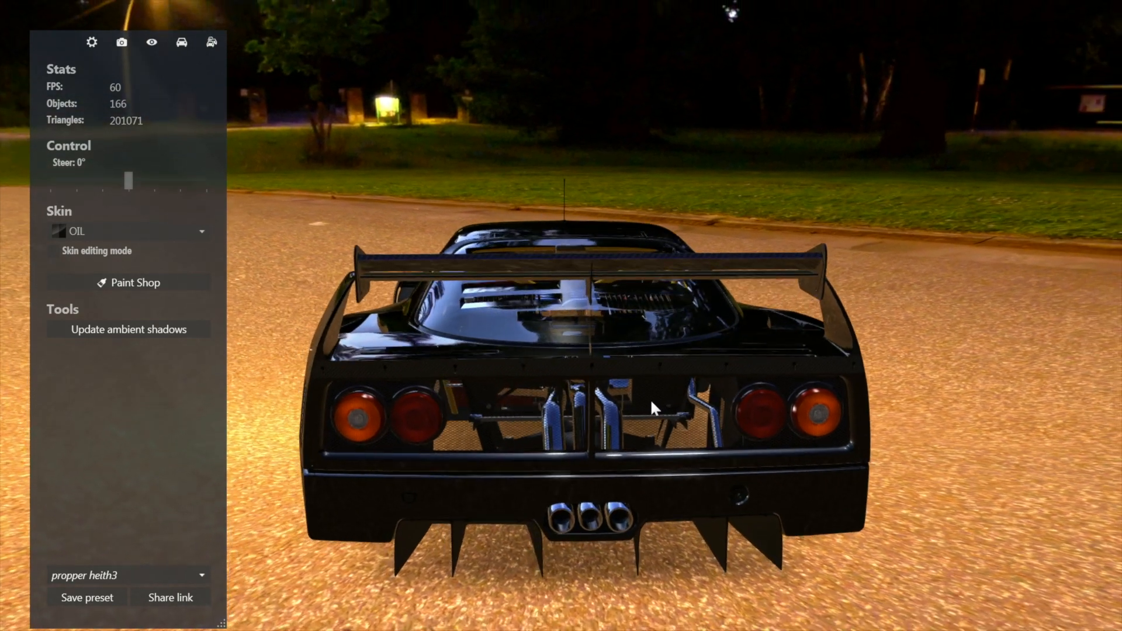
{"action": "key", "text": "Escape"}
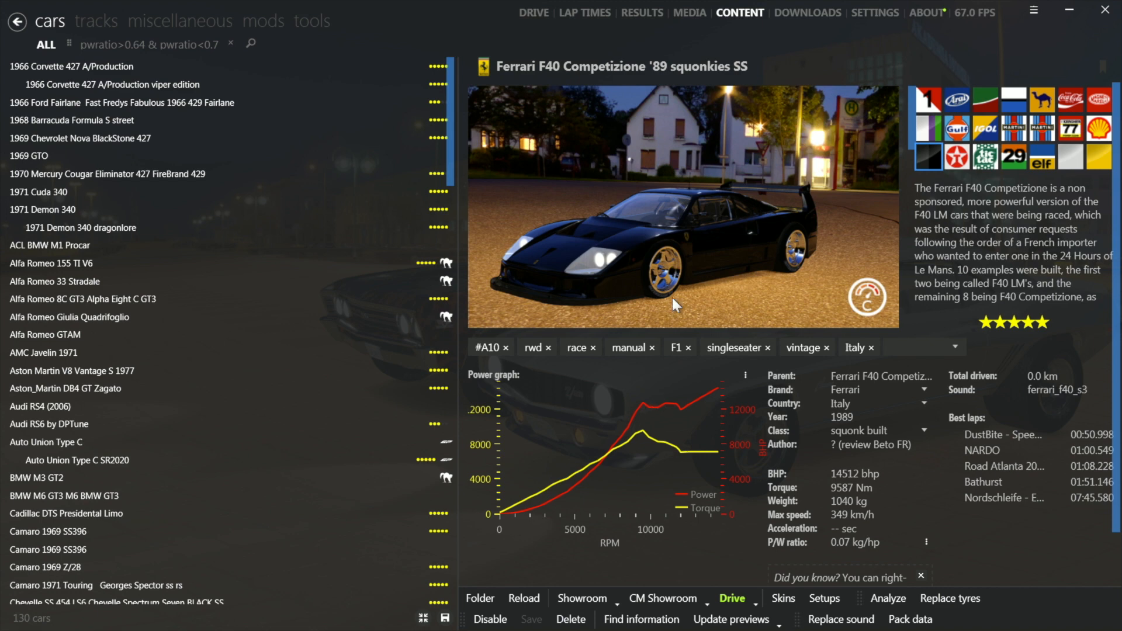
- Switch to 3DSimED3 and import the car folder's ferrari_f40_comp KN5 model, keeping object nesting and using the temporary texture folder
{"action": "left_click", "coordinate": [1076, 4]}
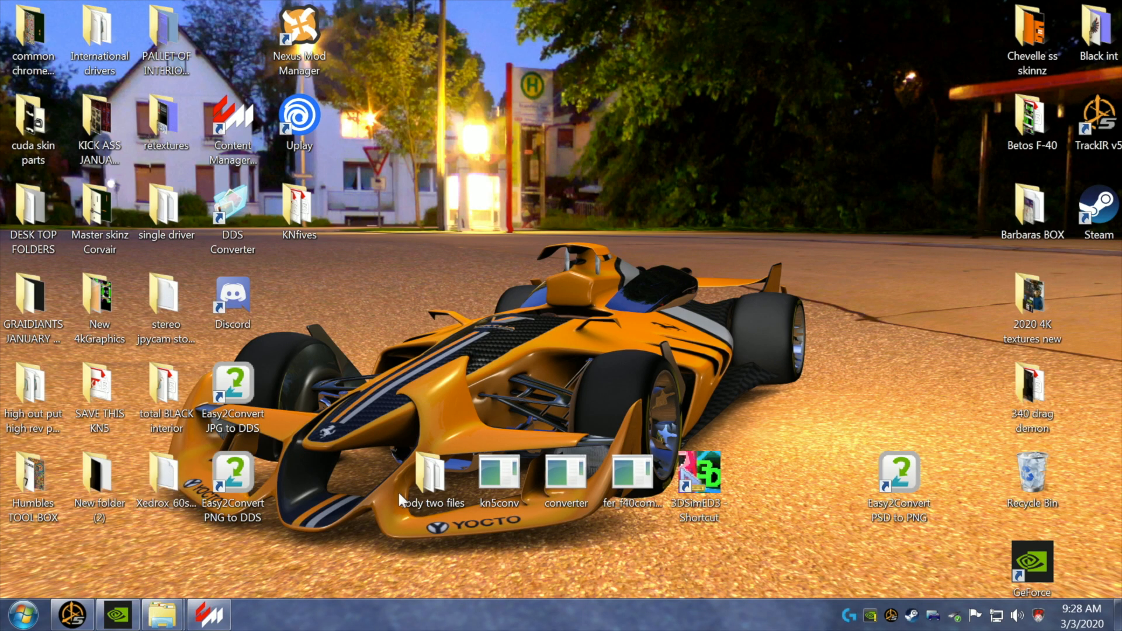
{"action": "double_click", "coordinate": [702, 476]}
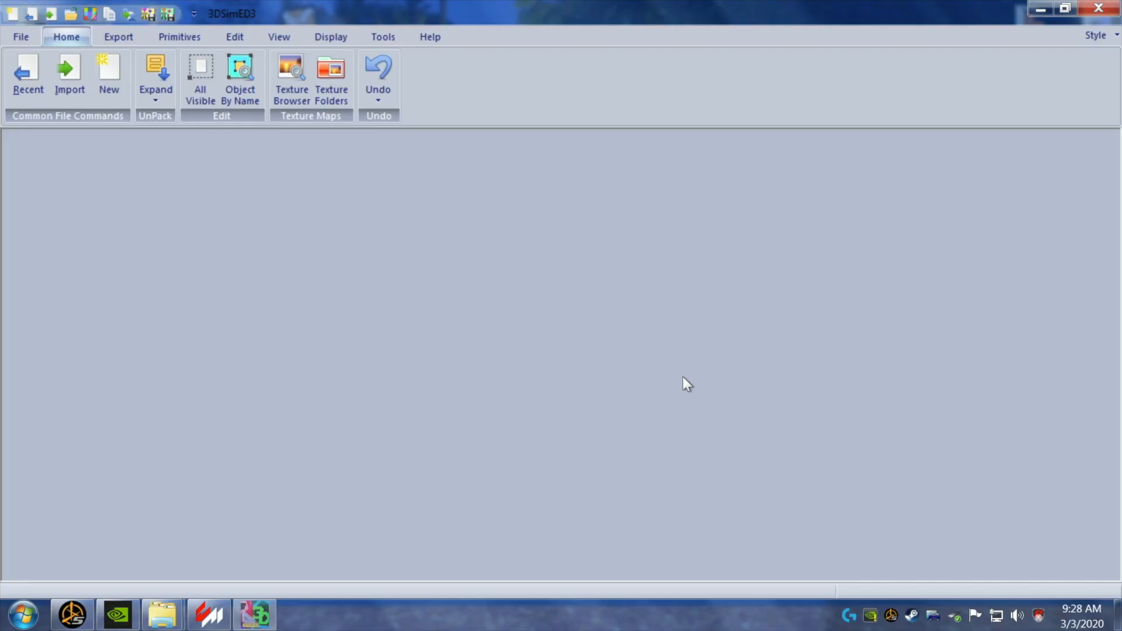
{"action": "left_click", "coordinate": [69, 73]}
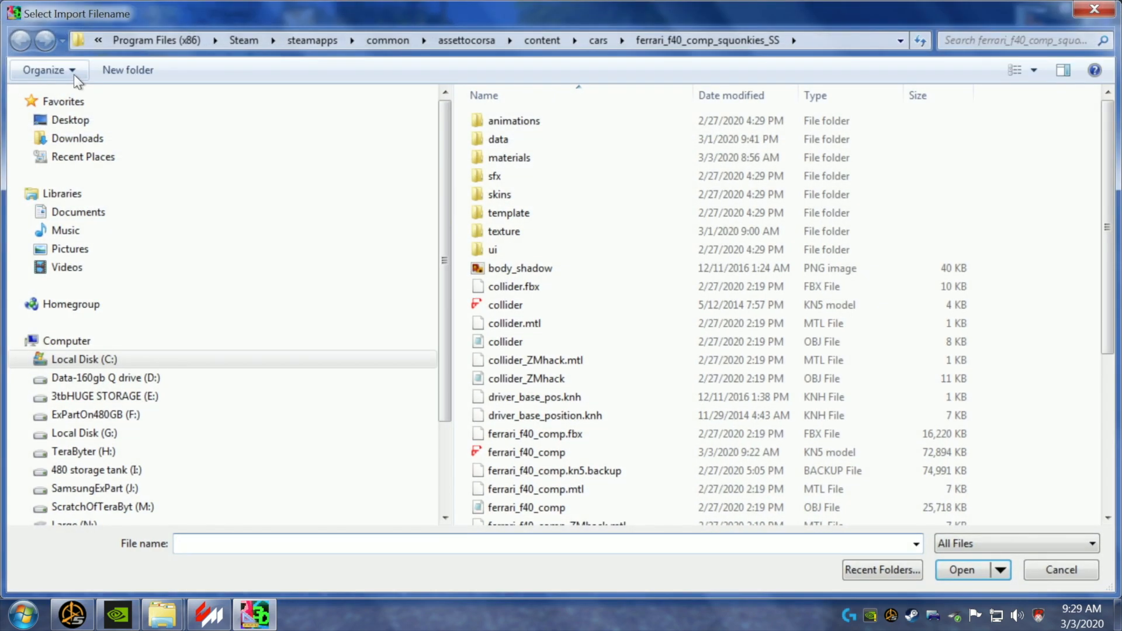
{"action": "double_click", "coordinate": [559, 453]}
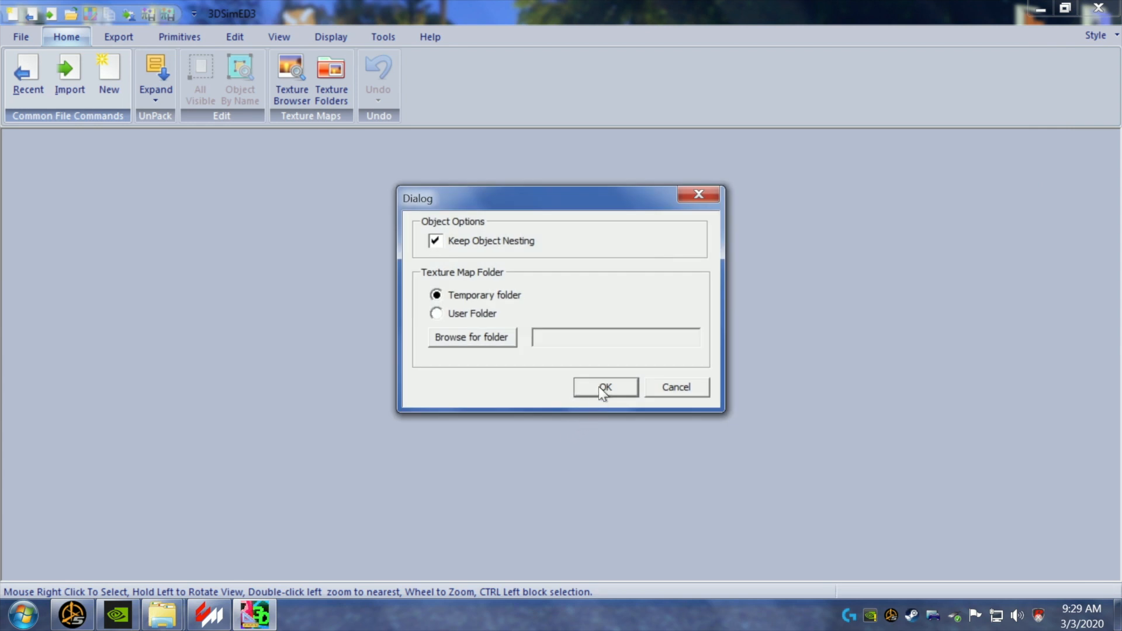
{"action": "left_click", "coordinate": [603, 389]}
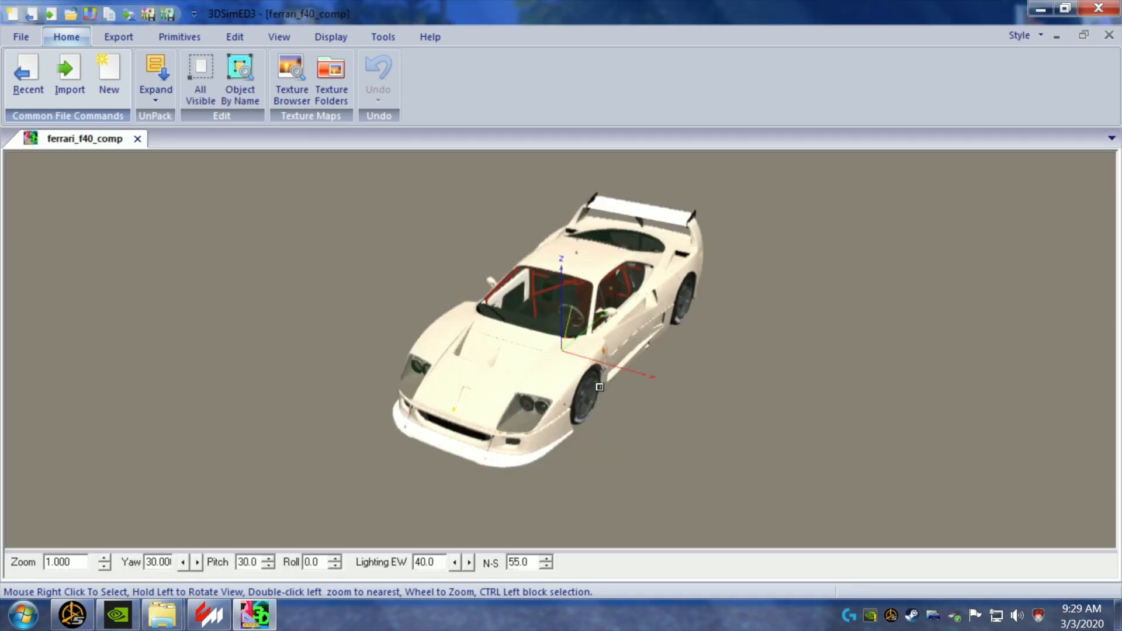
- Save the imported car as the SimEd file ferrari_f40_comp001 in the materials folder, storing texture paths as relative
{"action": "left_click_drag", "start_coordinate": [601, 351], "coordinate": [579, 346]}
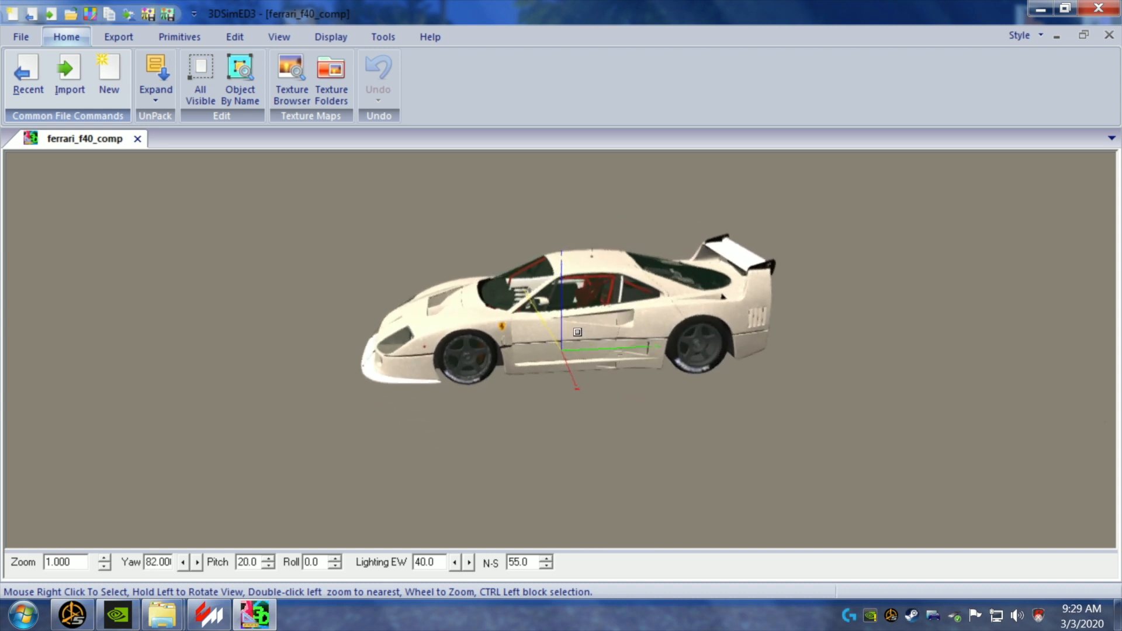
{"action": "left_click", "coordinate": [23, 37]}
{"action": "left_click", "coordinate": [79, 339]}
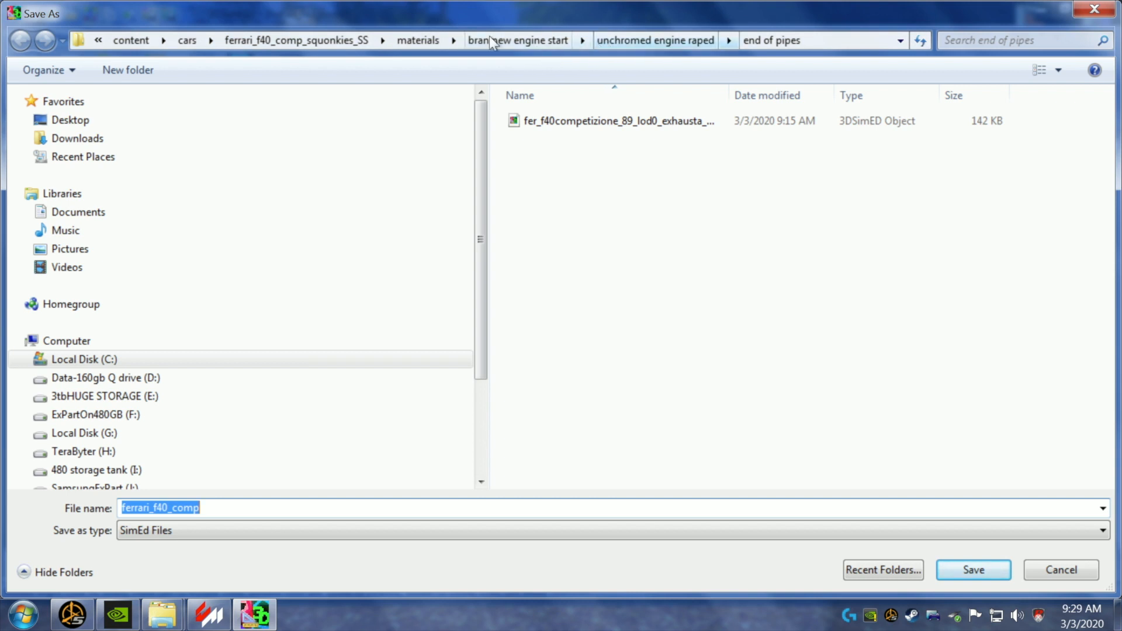
{"action": "left_click", "coordinate": [415, 40]}
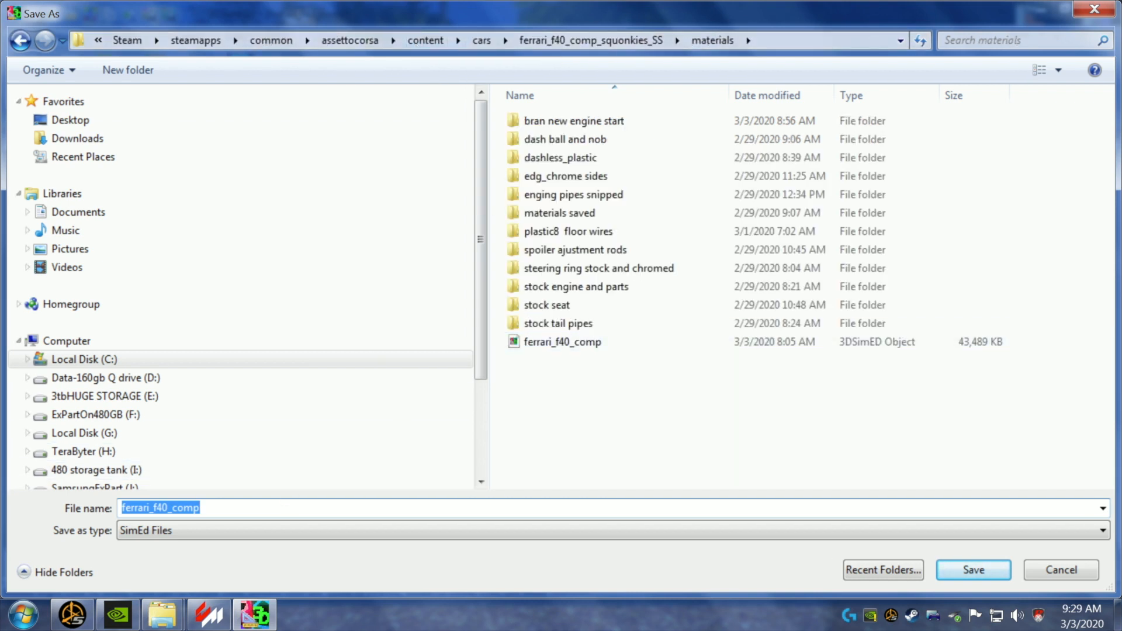
{"action": "left_click", "coordinate": [200, 508]}
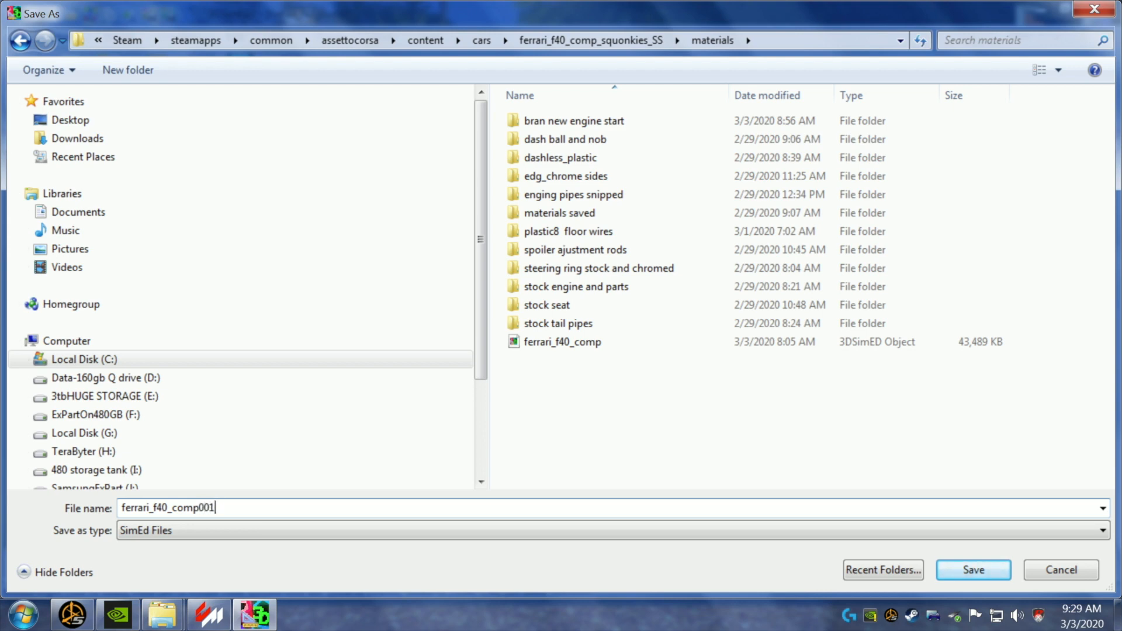
{"action": "left_click", "coordinate": [955, 566]}
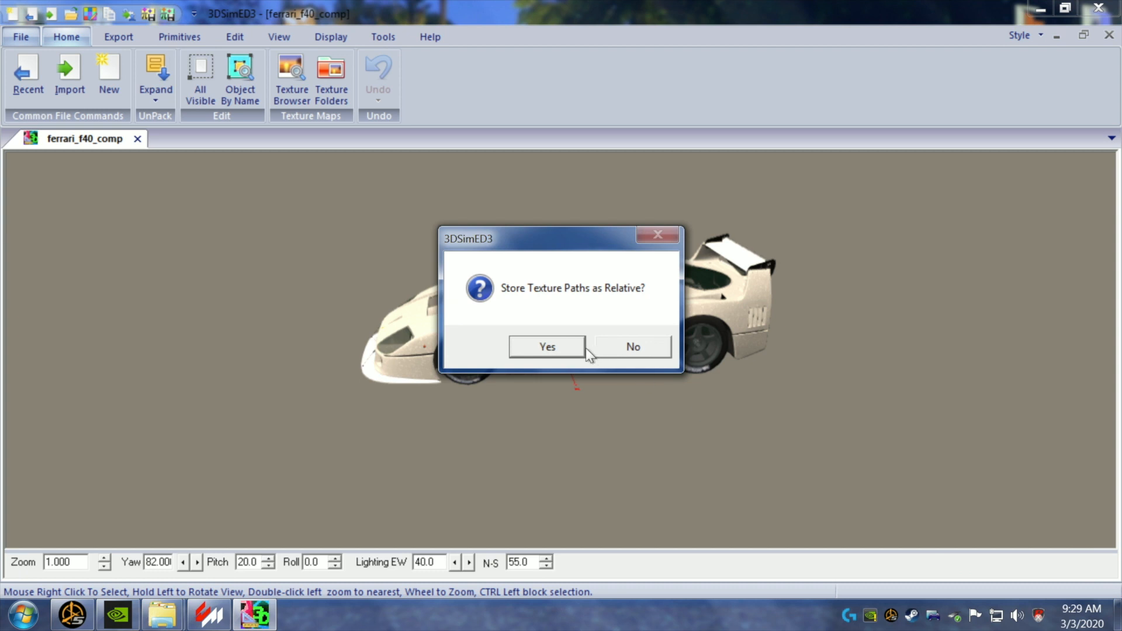
{"action": "left_click", "coordinate": [560, 345]}
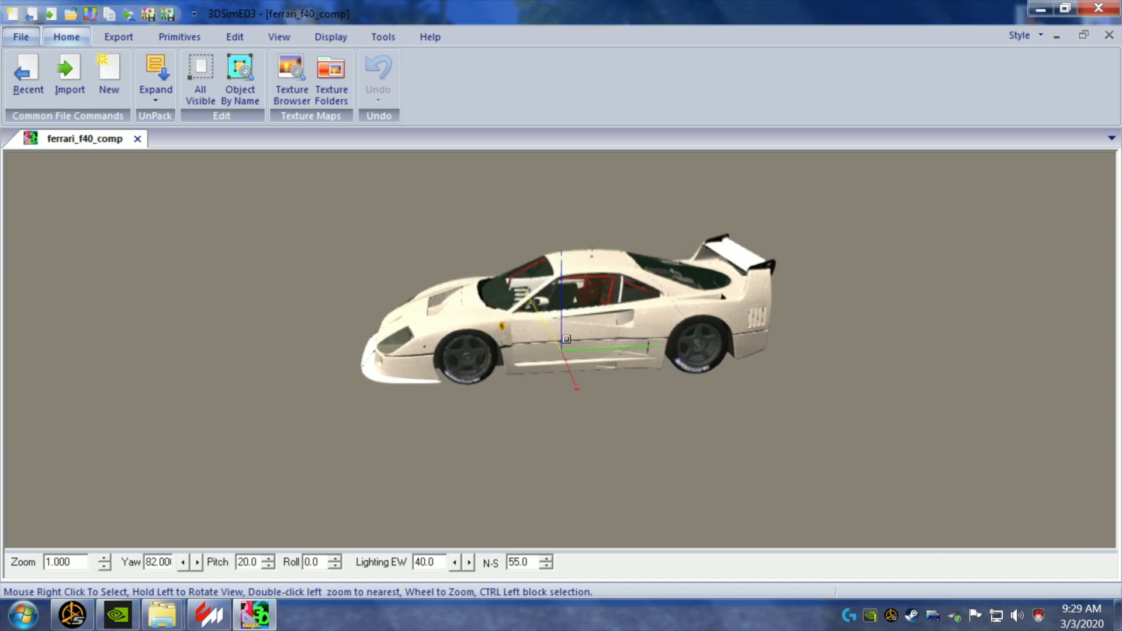
- Open the engine bay object fer_f40competizione_89_lod0_body_matte_colors_33 for instance editing
{"action": "left_click_drag", "start_coordinate": [657, 324], "coordinate": [602, 369]}
{"action": "scroll", "coordinate": [611, 339], "scroll_direction": "up", "scroll_amount": 2}
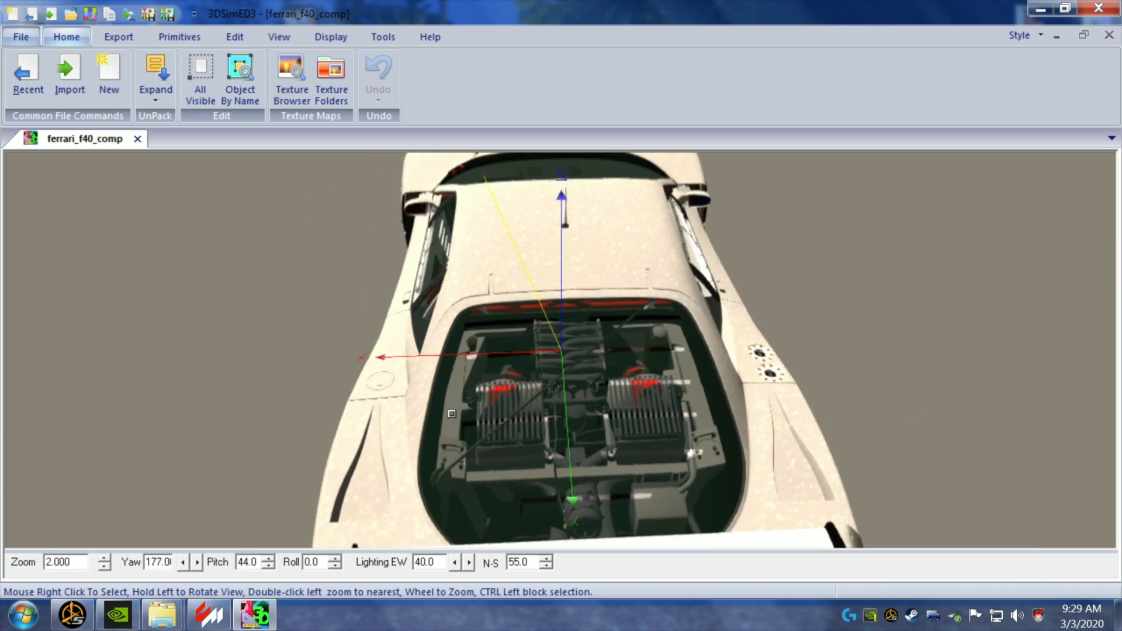
{"action": "right_click", "coordinate": [454, 442]}
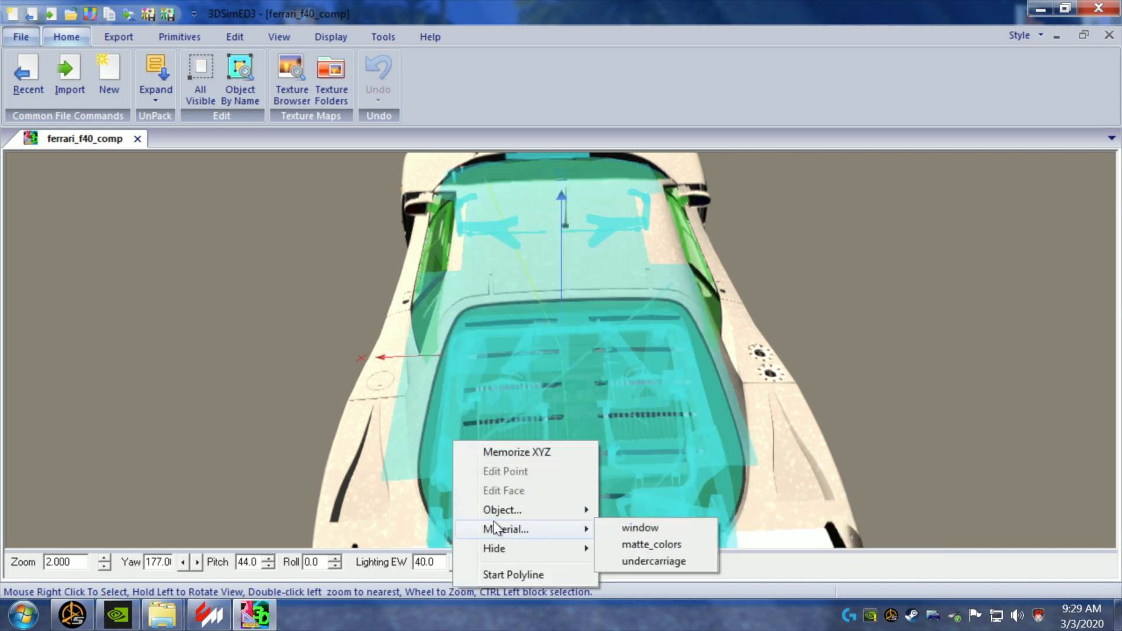
{"action": "mouse_move", "coordinate": [494, 512]}
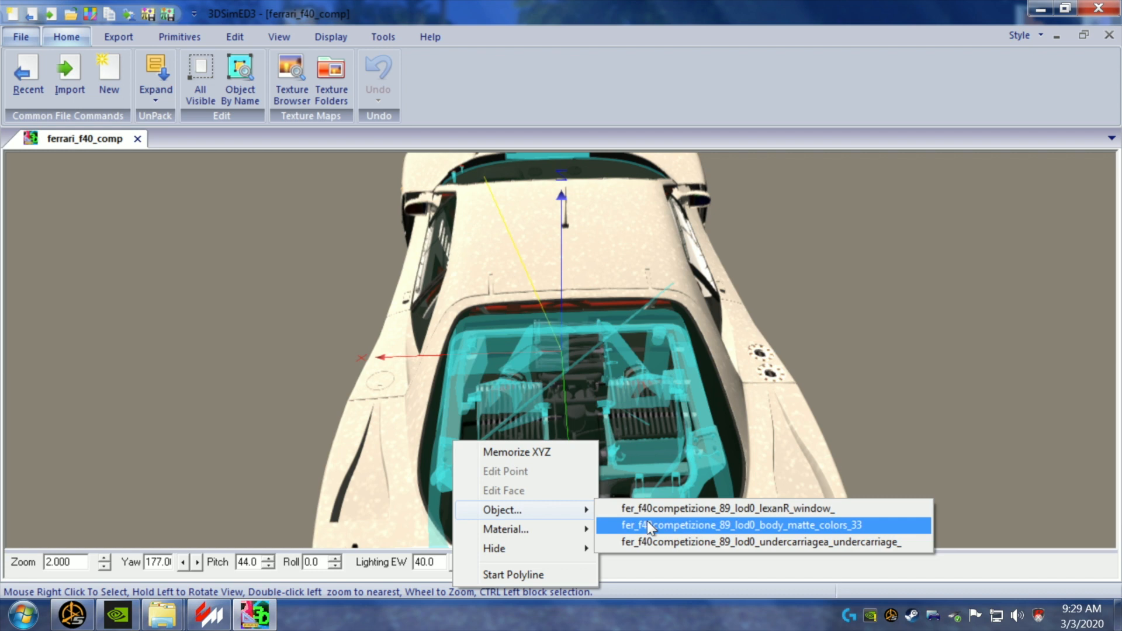
{"action": "left_click", "coordinate": [648, 522]}
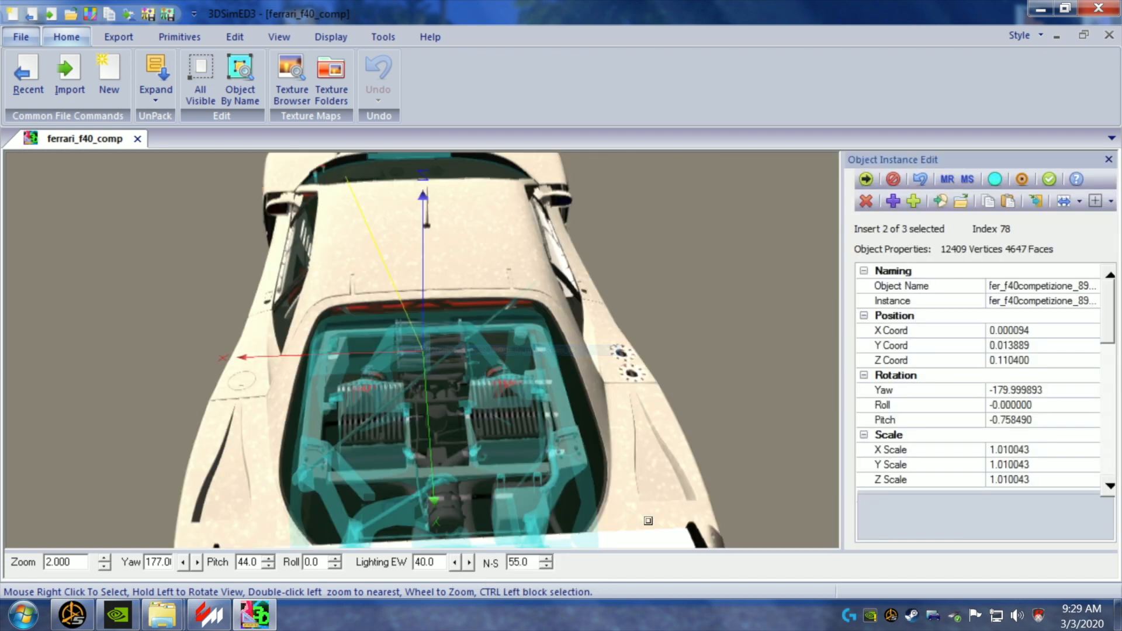
- Load the saved fer_f40competizione_89_lod0_body_matte_colors_ object from materials > bran new engine start into the selected instance and turn off its highlight
{"action": "left_click", "coordinate": [1036, 201]}
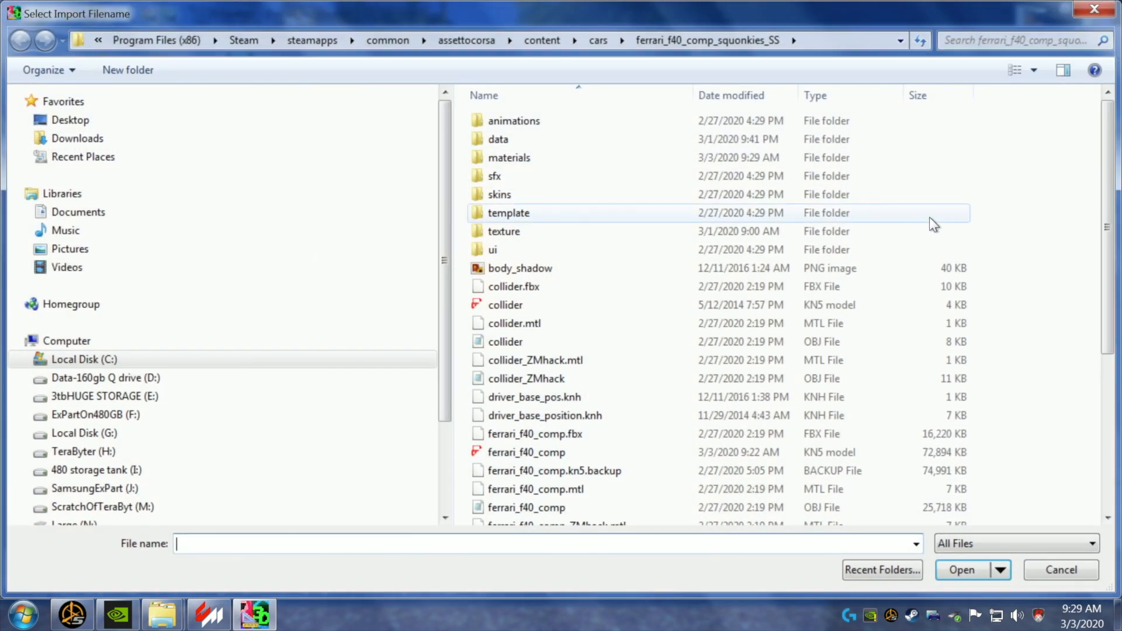
{"action": "double_click", "coordinate": [524, 159]}
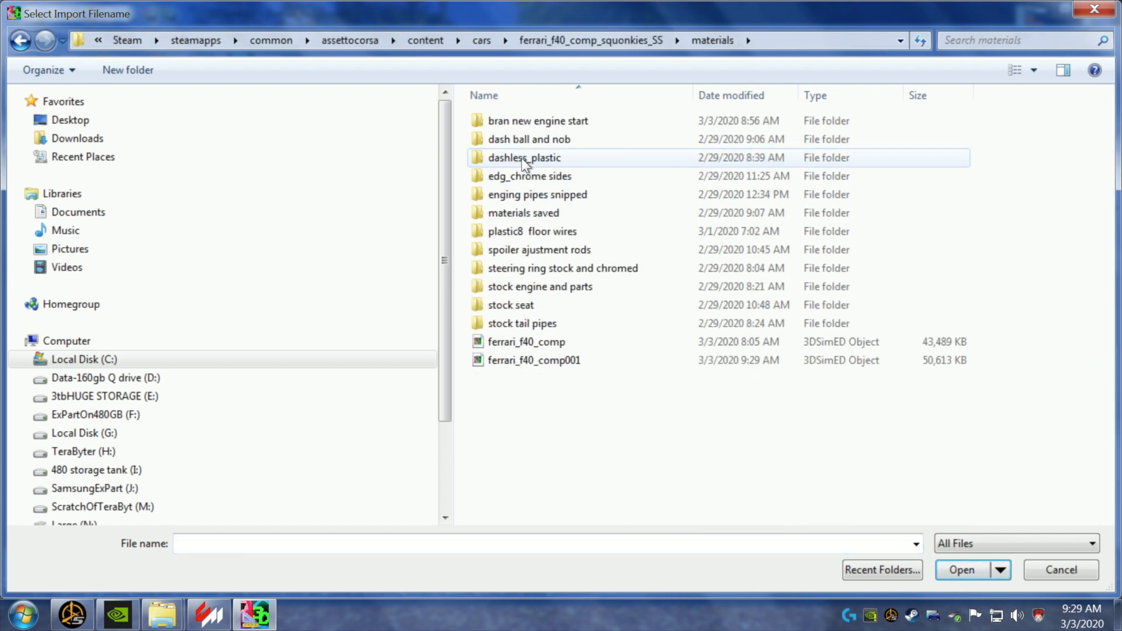
{"action": "double_click", "coordinate": [520, 121]}
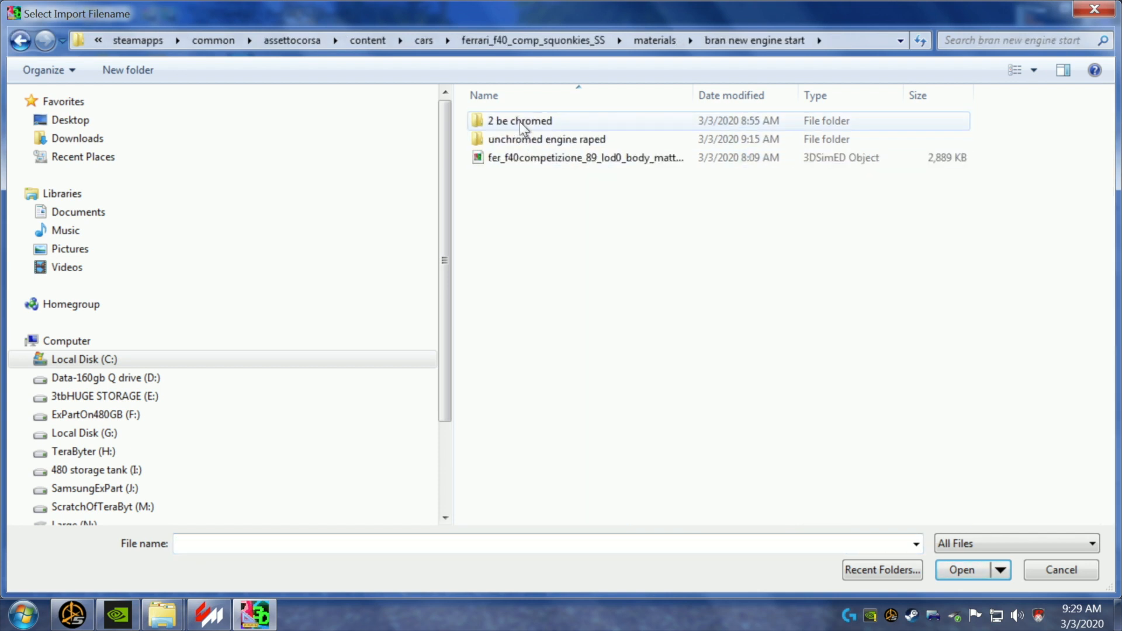
{"action": "left_click", "coordinate": [517, 159]}
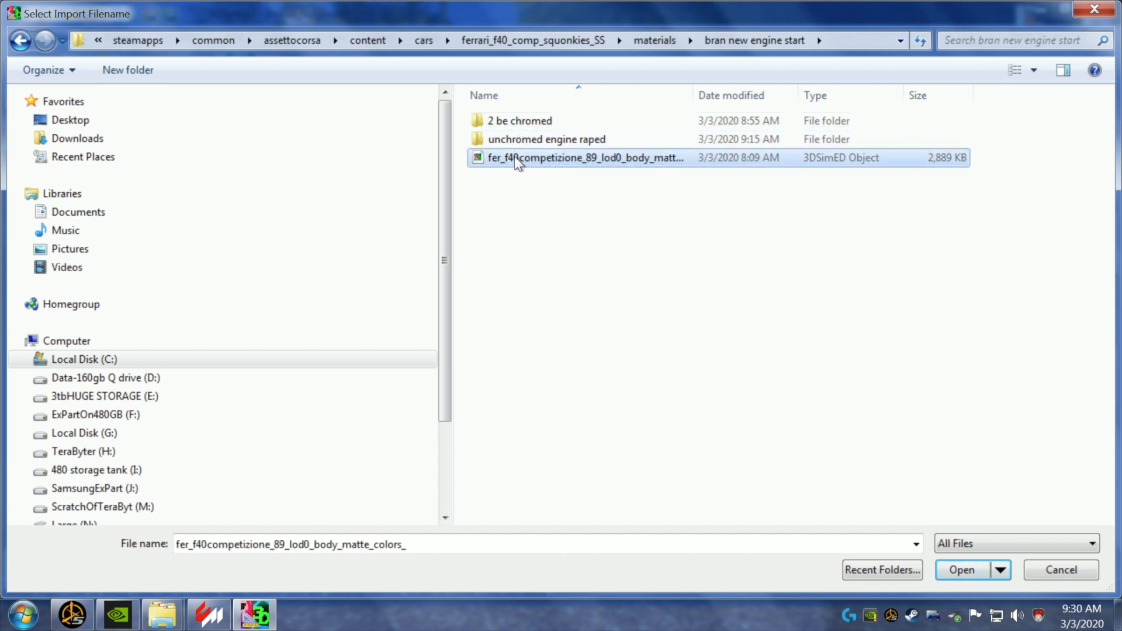
{"action": "left_click", "coordinate": [959, 570]}
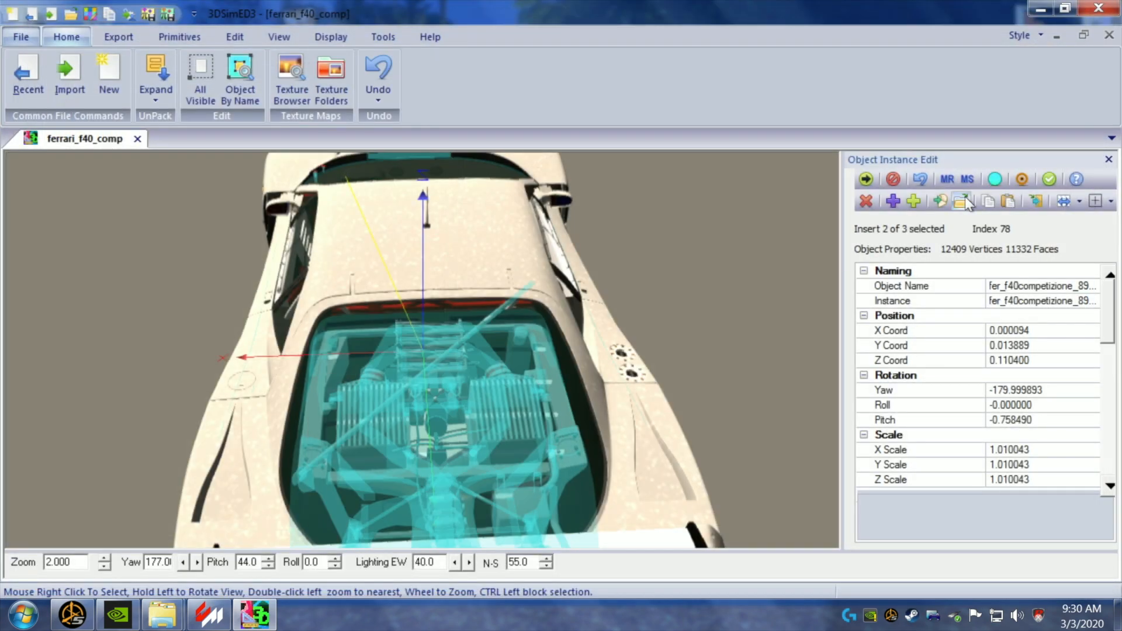
{"action": "left_click", "coordinate": [994, 179]}
- Open the engine bay's matte3_colors material for editing and briefly highlight the parts that use it
{"action": "left_click_drag", "start_coordinate": [769, 297], "coordinate": [735, 311]}
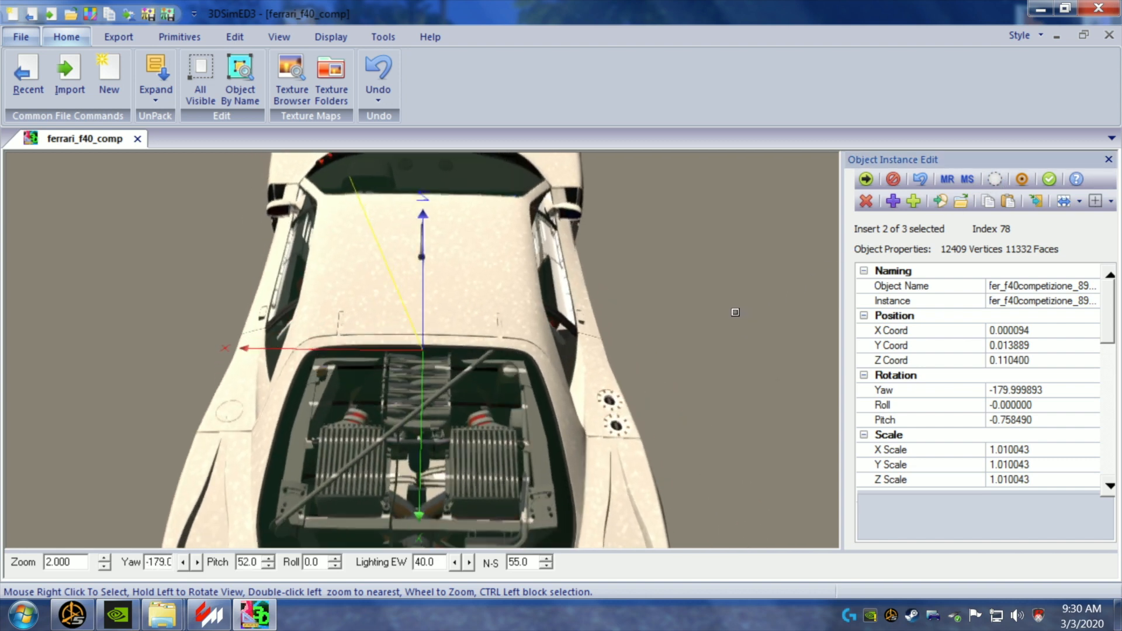
{"action": "scroll", "coordinate": [729, 312], "scroll_direction": "up", "scroll_amount": 2}
{"action": "left_click_drag", "start_coordinate": [635, 394], "coordinate": [590, 410]}
{"action": "scroll", "coordinate": [617, 394], "scroll_direction": "up", "scroll_amount": 1}
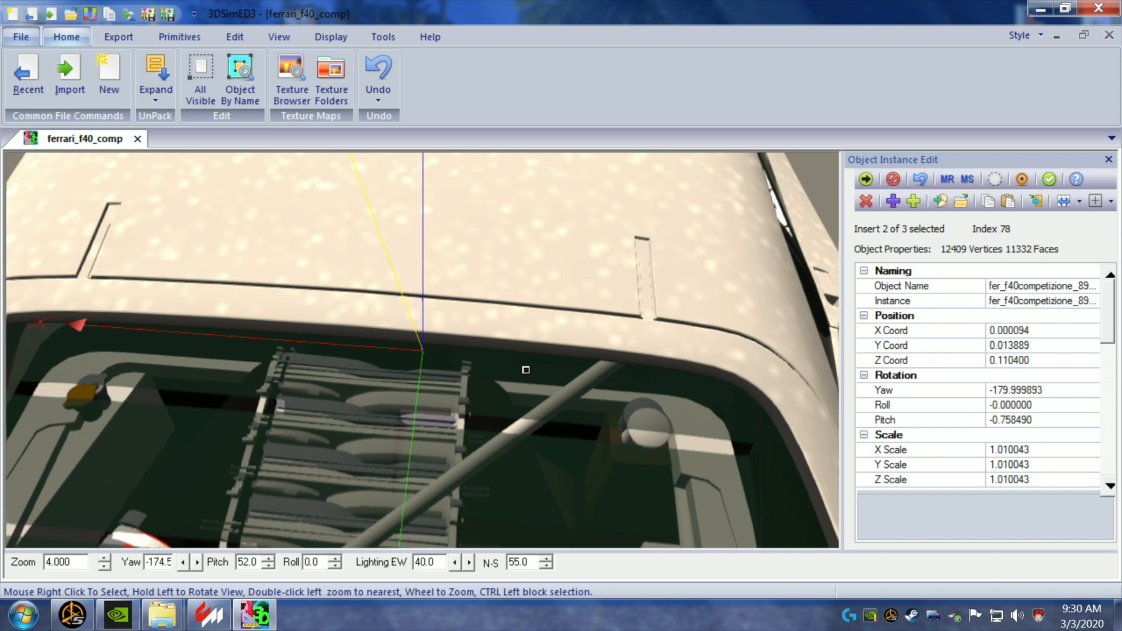
{"action": "right_click", "coordinate": [309, 417]}
{"action": "mouse_move", "coordinate": [373, 518]}
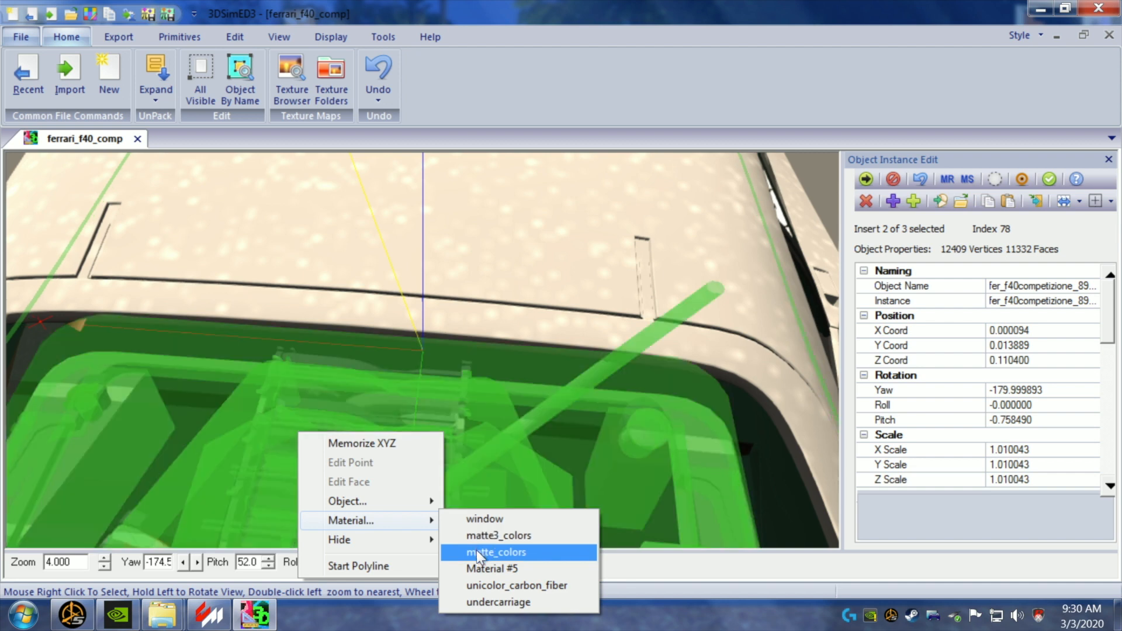
{"action": "left_click", "coordinate": [477, 536]}
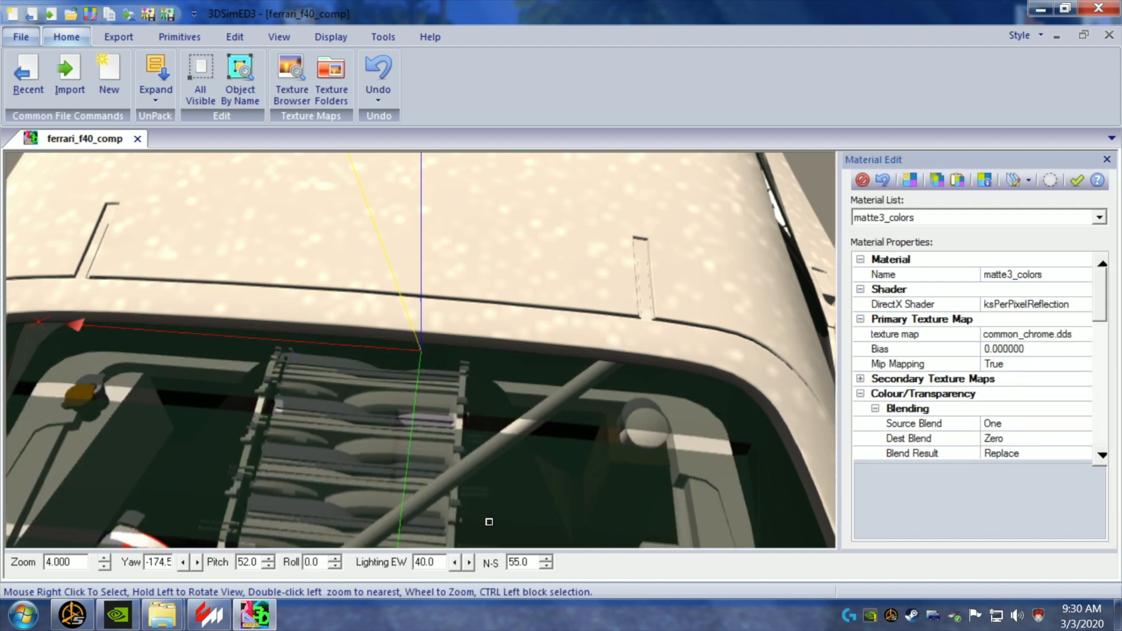
{"action": "left_click", "coordinate": [1040, 182]}
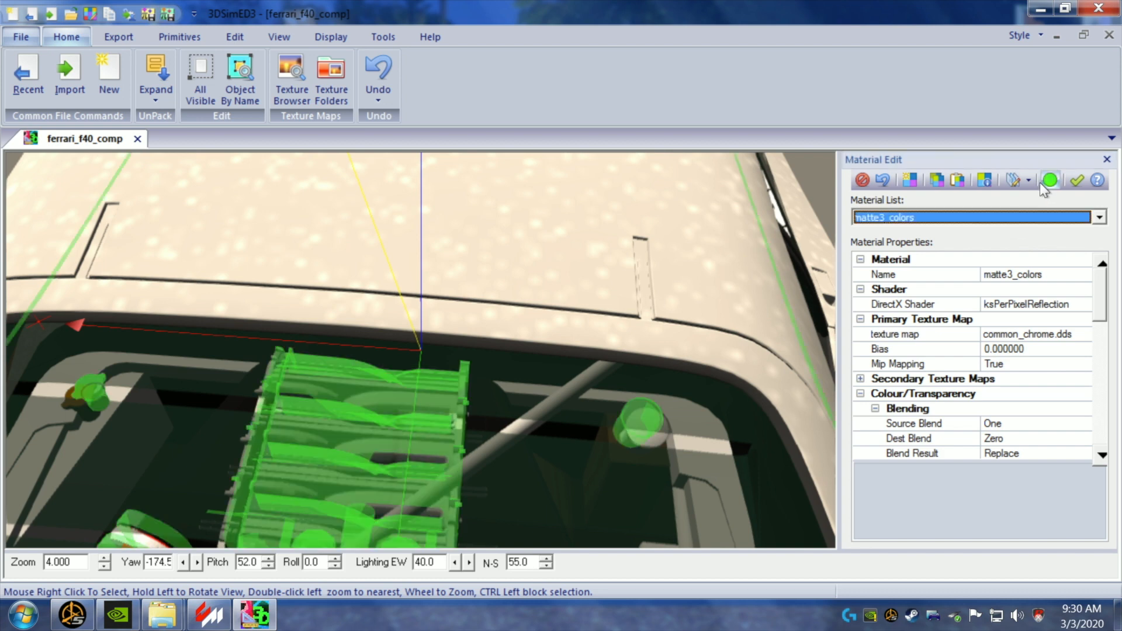
{"action": "left_click_drag", "start_coordinate": [571, 366], "coordinate": [549, 374]}
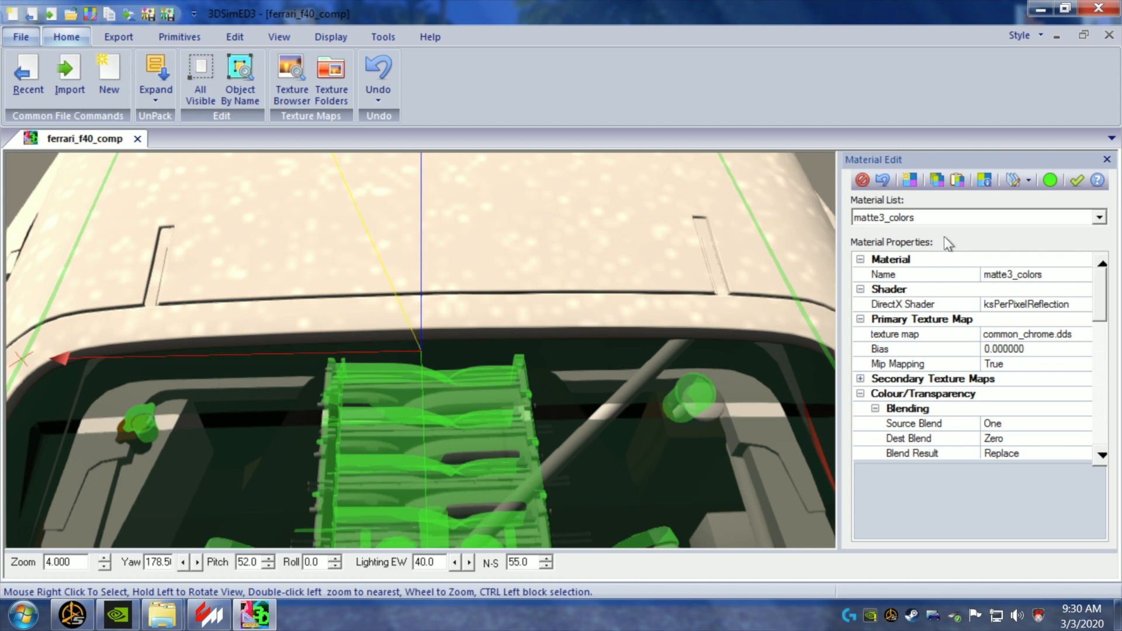
{"action": "left_click", "coordinate": [1050, 182]}
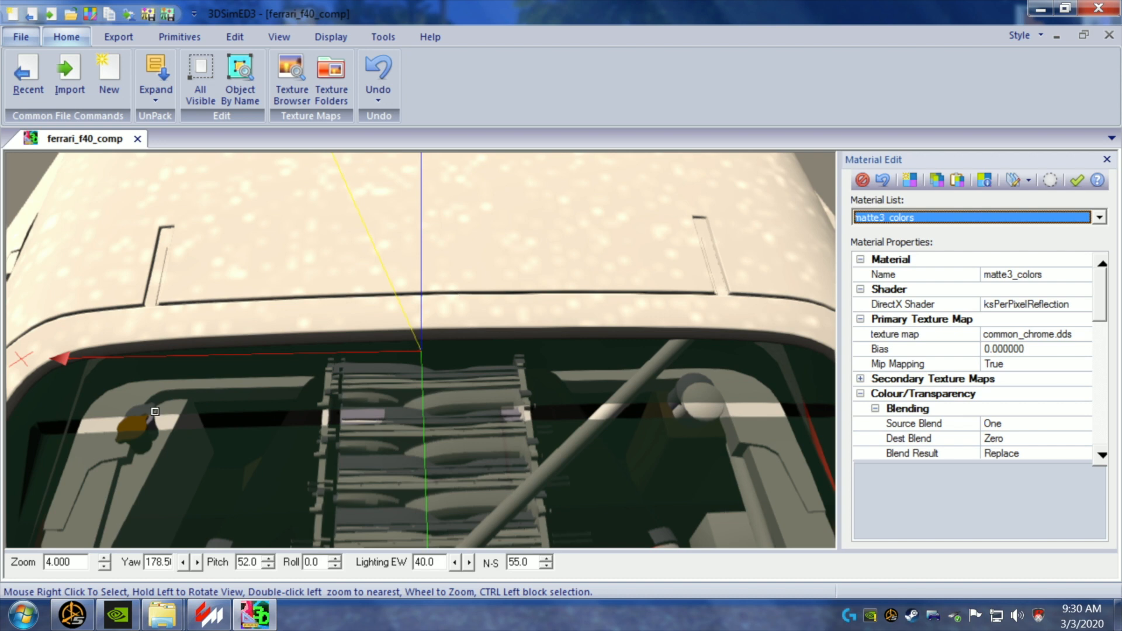
- Open the object ferrari_f40_comp__engine_chromed001_001 for instance editing and highlight it
{"action": "right_click", "coordinate": [156, 433]}
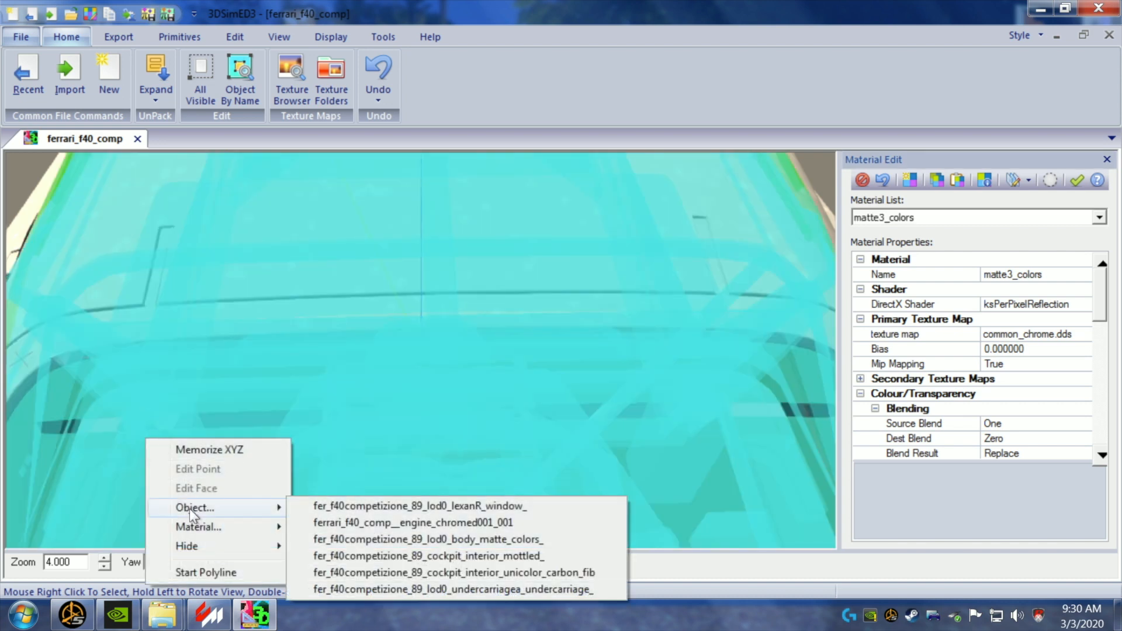
{"action": "mouse_move", "coordinate": [246, 507]}
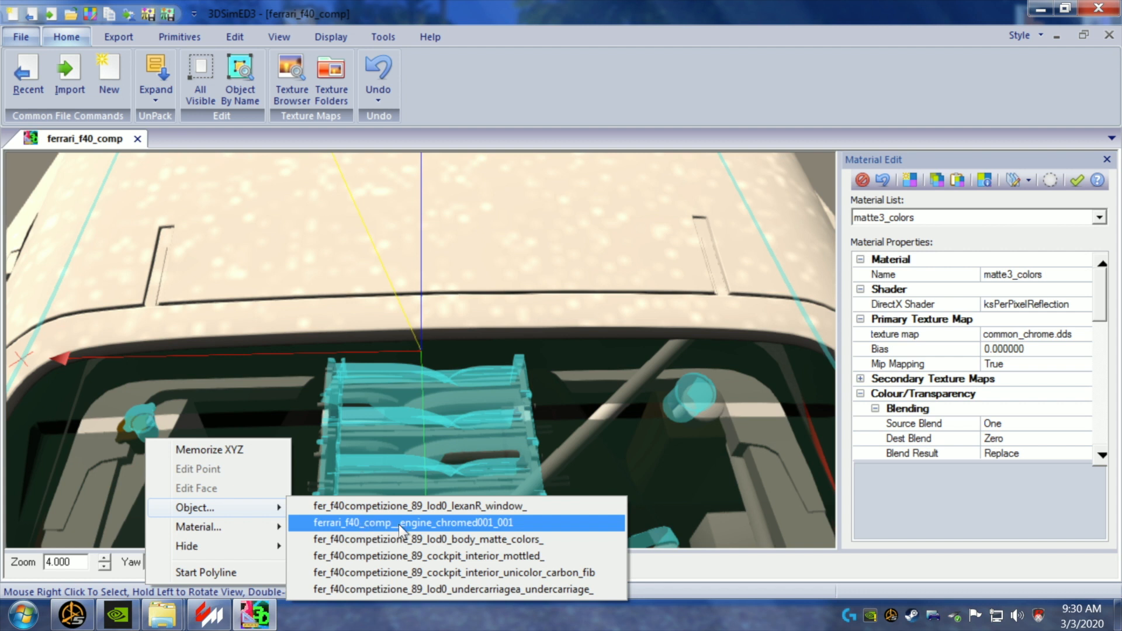
{"action": "left_click", "coordinate": [483, 522]}
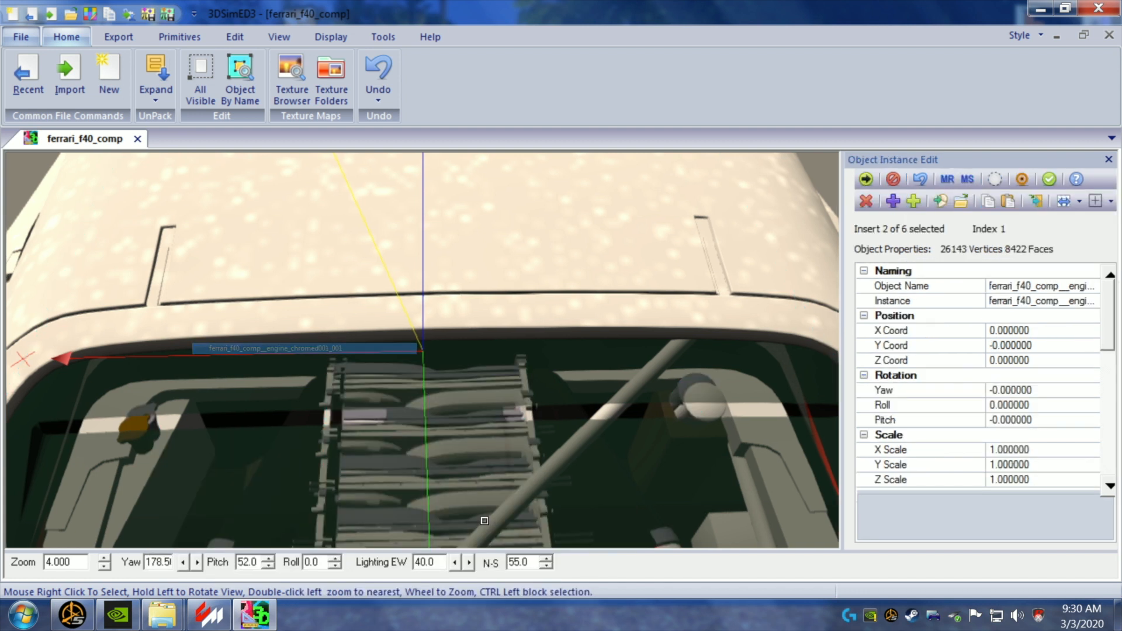
{"action": "left_click", "coordinate": [996, 179]}
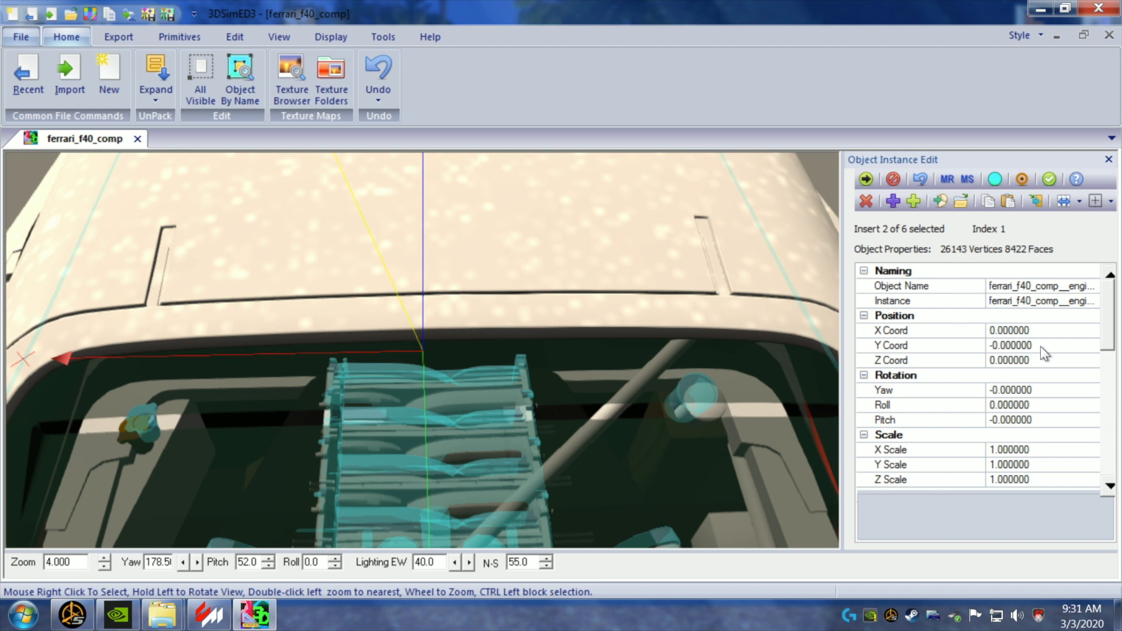
- Shift the chromed engine object along Y, trying -0.020 and settling on 0.020
{"action": "left_click", "coordinate": [1008, 347]}
{"action": "type", "text": "2"}
{"action": "key", "text": "Return"}
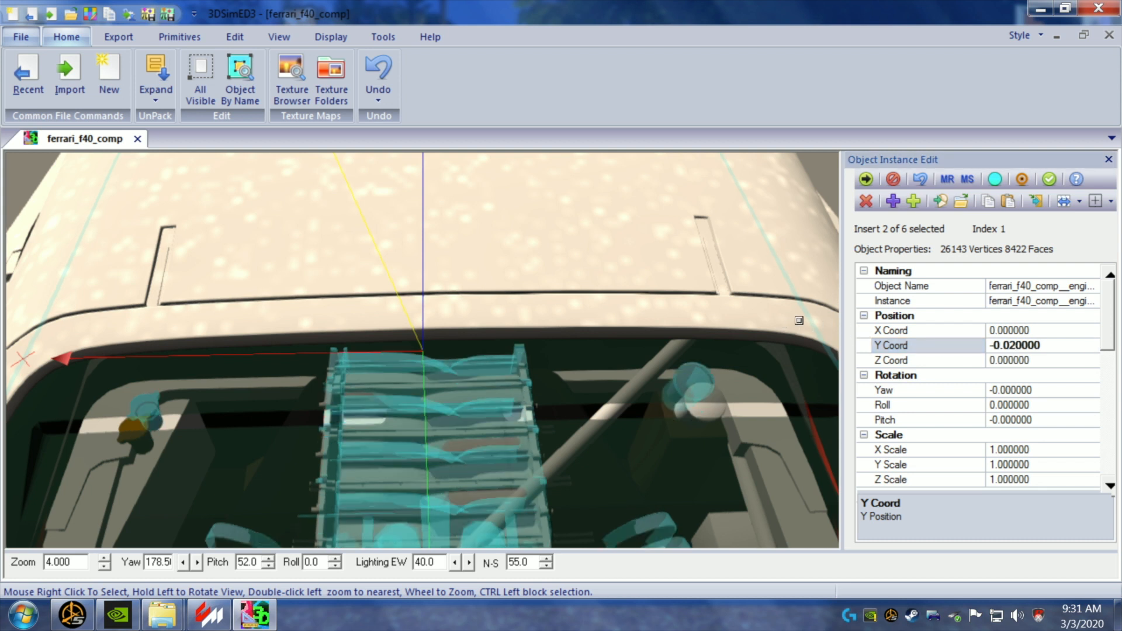
{"action": "double_click", "coordinate": [991, 345]}
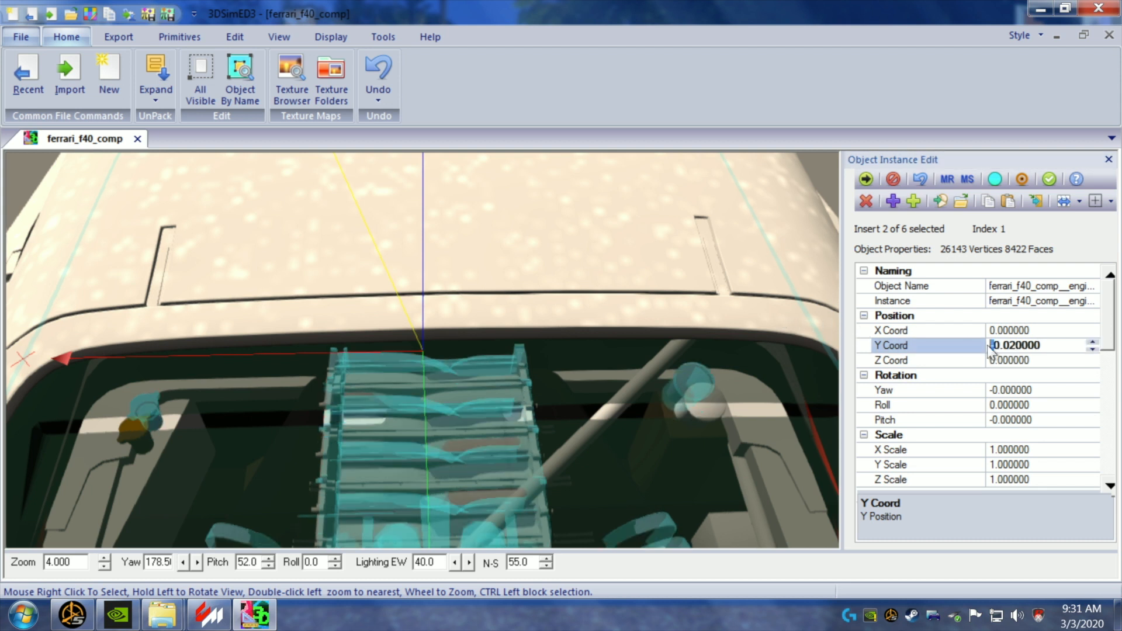
{"action": "key", "text": "Delete"}
{"action": "left_click", "coordinate": [803, 283]}
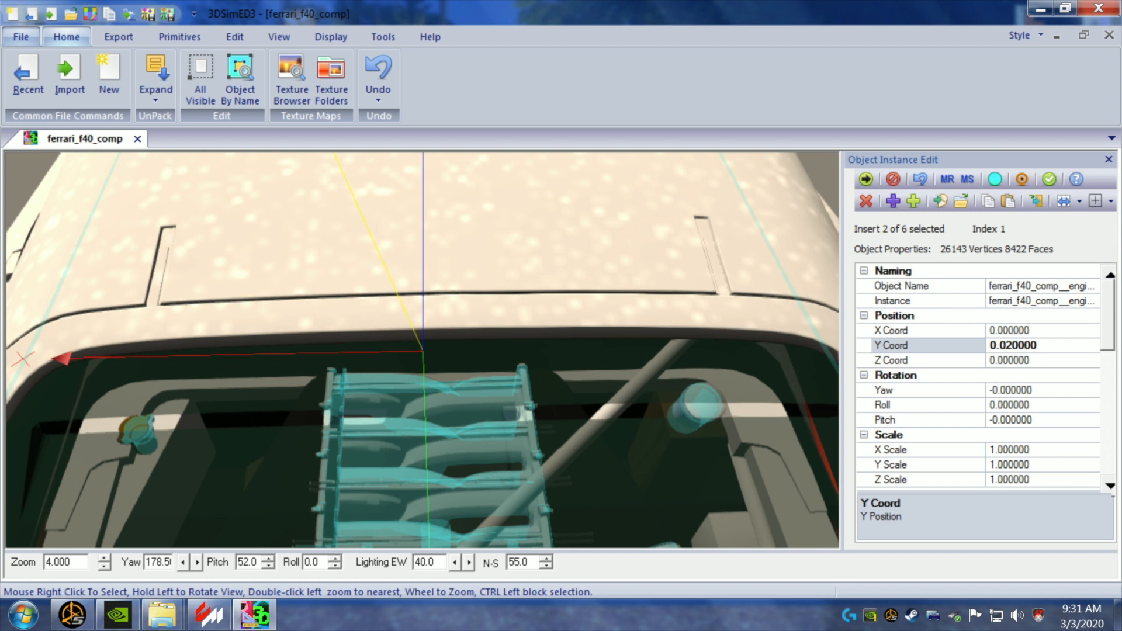
- Shift the chromed engine object along X, trying 0.002 and 0.003 and settling on 0.005
{"action": "left_click", "coordinate": [1009, 331]}
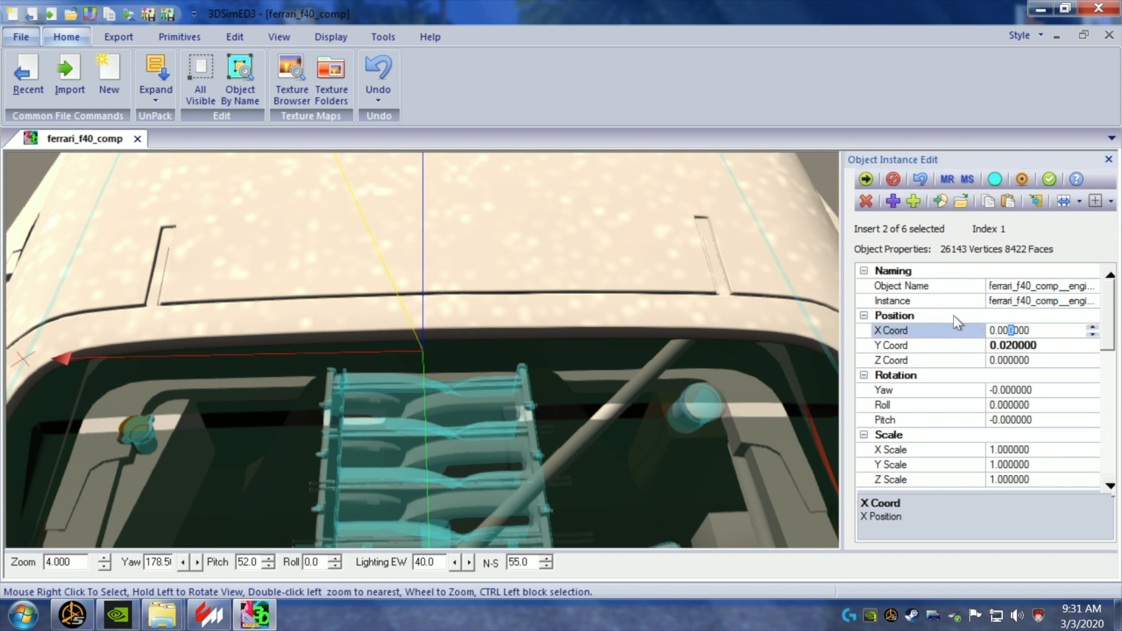
{"action": "type", "text": "2"}
{"action": "left_click", "coordinate": [792, 276]}
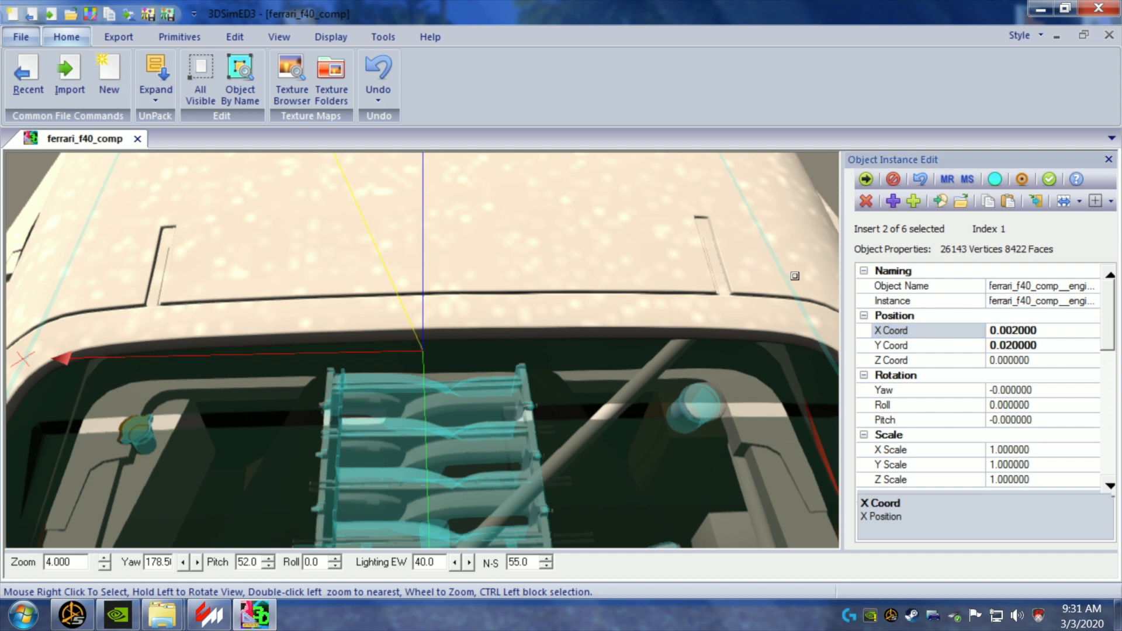
{"action": "left_click", "coordinate": [1015, 331]}
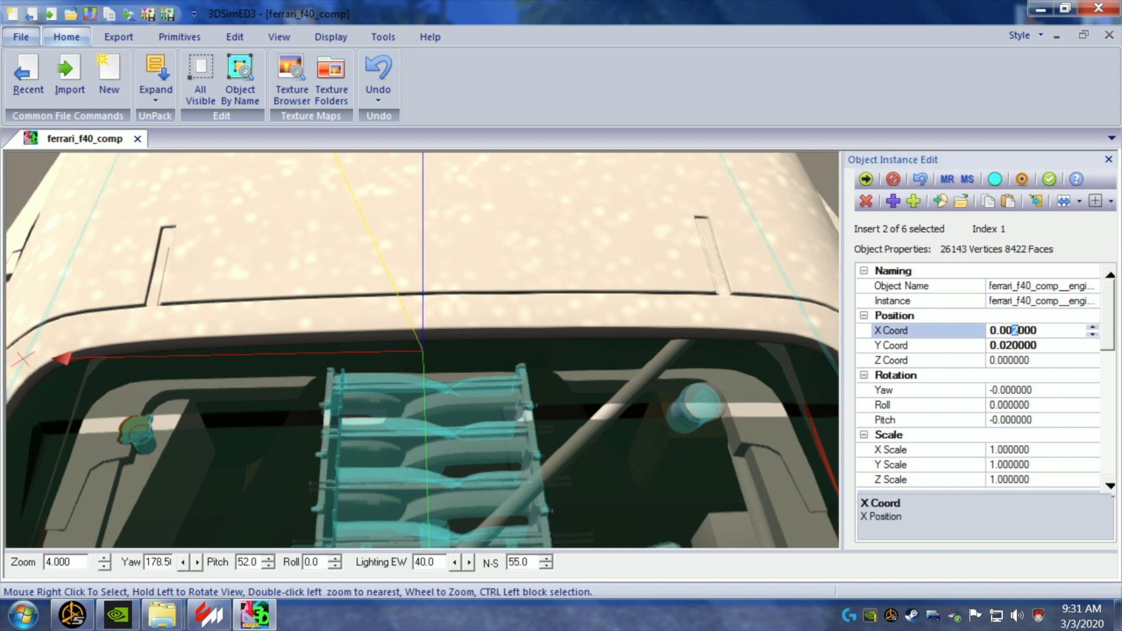
{"action": "type", "text": "3"}
{"action": "left_click", "coordinate": [840, 304]}
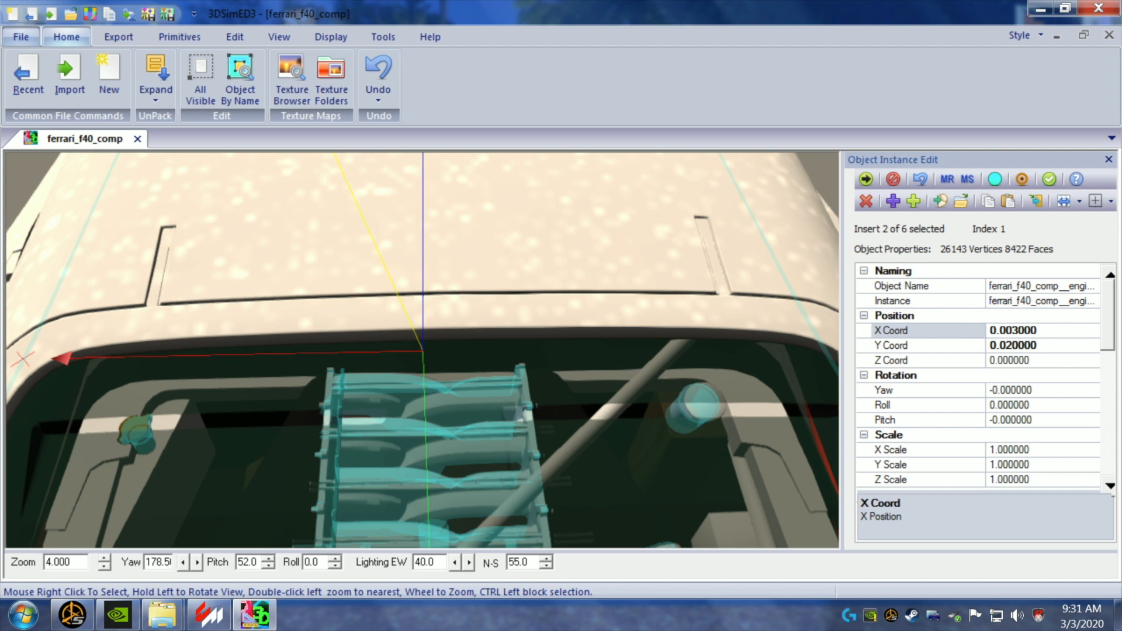
{"action": "left_click", "coordinate": [1015, 331]}
{"action": "type", "text": "5"}
{"action": "left_click_drag", "start_coordinate": [779, 294], "coordinate": [690, 294]}
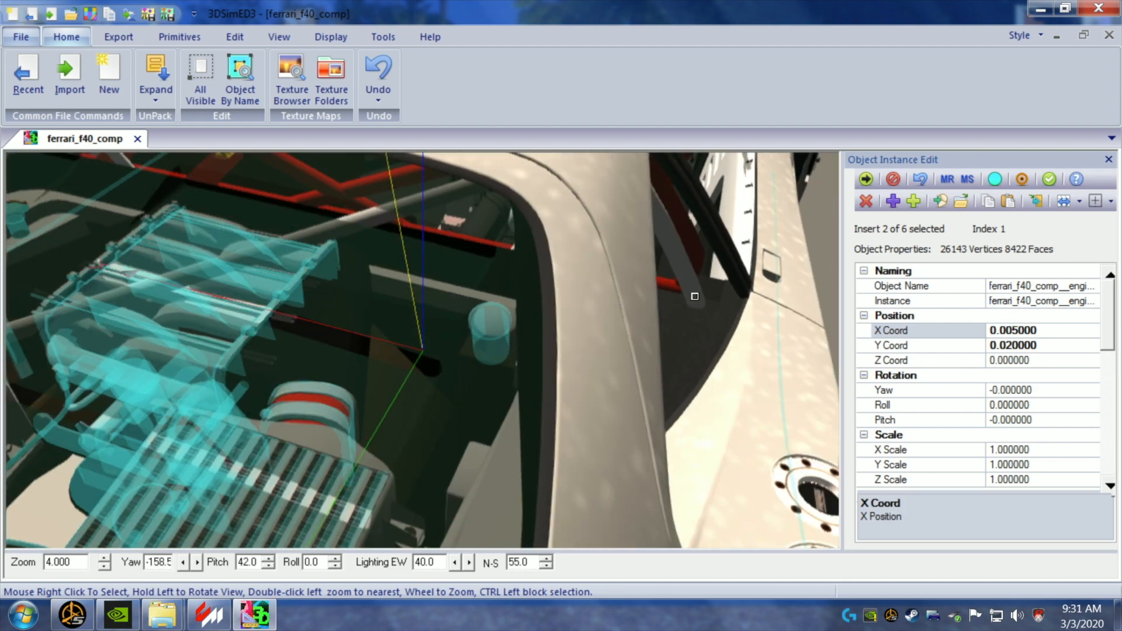
- Examine how the shifted chromed engine parts line up with the frame, bolts and pipes throughout the engine bay
{"action": "scroll", "coordinate": [695, 296], "scroll_direction": "down", "scroll_amount": 1}
{"action": "left_click_drag", "start_coordinate": [543, 384], "coordinate": [424, 360]}
{"action": "scroll", "coordinate": [554, 370], "scroll_direction": "down", "scroll_amount": 1}
{"action": "scroll", "coordinate": [510, 335], "scroll_direction": "up", "scroll_amount": 2}
{"action": "scroll", "coordinate": [486, 334], "scroll_direction": "down", "scroll_amount": 1}
{"action": "scroll", "coordinate": [418, 332], "scroll_direction": "down", "scroll_amount": 2}
{"action": "scroll", "coordinate": [415, 357], "scroll_direction": "up", "scroll_amount": 2}
{"action": "scroll", "coordinate": [418, 363], "scroll_direction": "down", "scroll_amount": 1}
{"action": "mouse_move", "coordinate": [589, 424]}
{"action": "left_mouse_down"}
{"action": "mouse_move", "coordinate": [579, 422]}
{"action": "mouse_move", "coordinate": [591, 432]}
{"action": "left_mouse_up"}
{"action": "scroll", "coordinate": [594, 433], "scroll_direction": "up", "scroll_amount": 1}
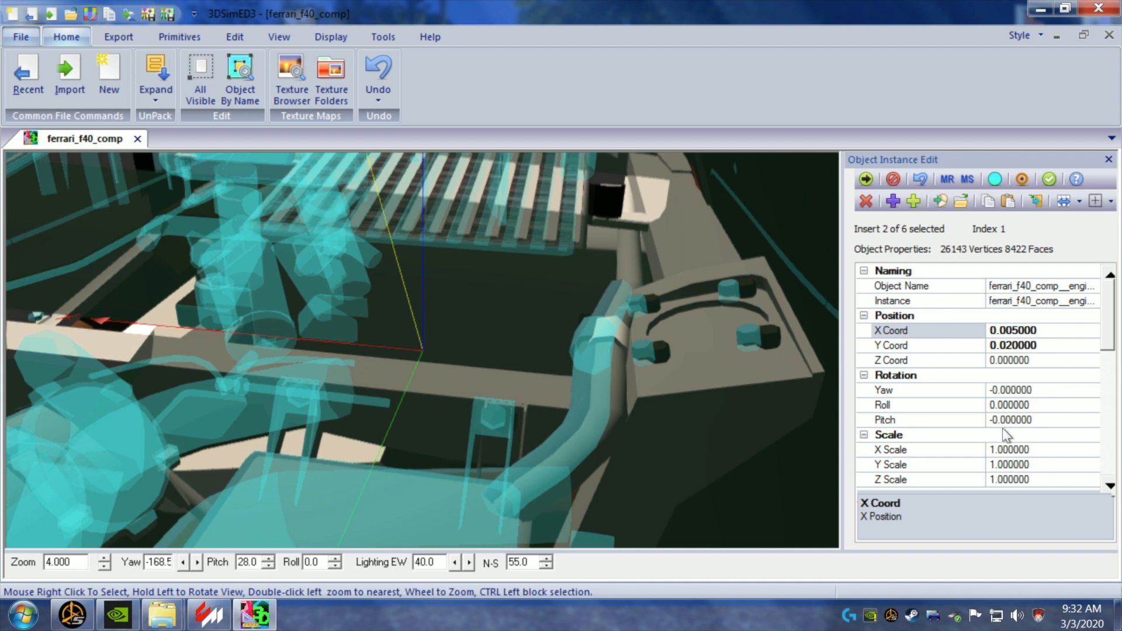
- Try yaw rotations of -0.01 and 0.11 on the chromed engine object
{"action": "left_click", "coordinate": [992, 450]}
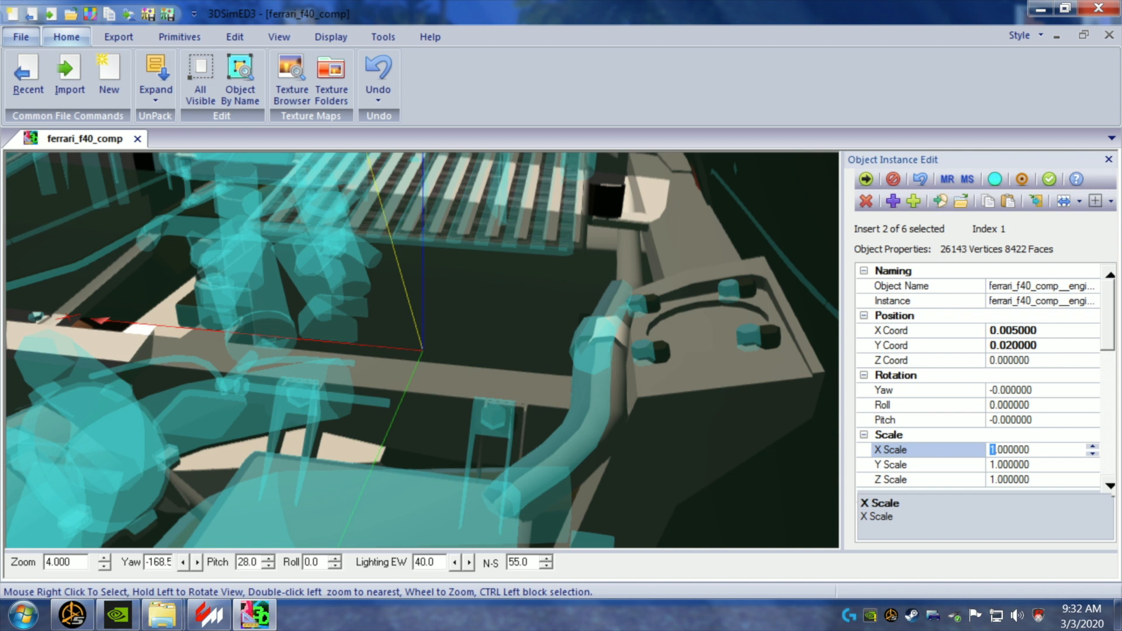
{"action": "left_click", "coordinate": [1007, 390]}
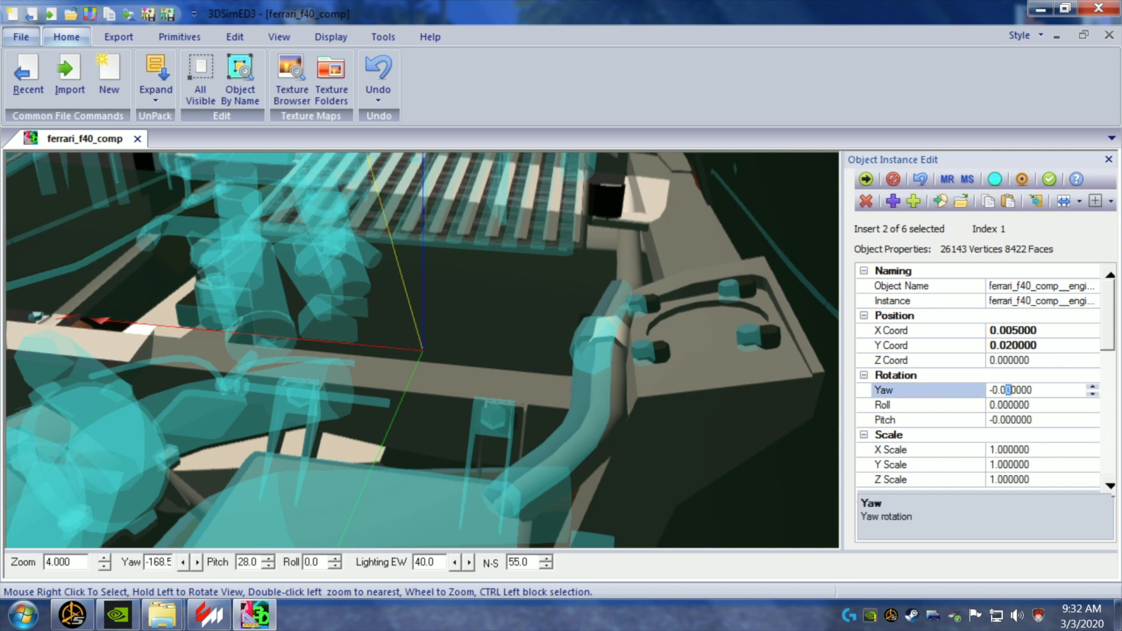
{"action": "type", "text": "1"}
{"action": "key", "text": "Return"}
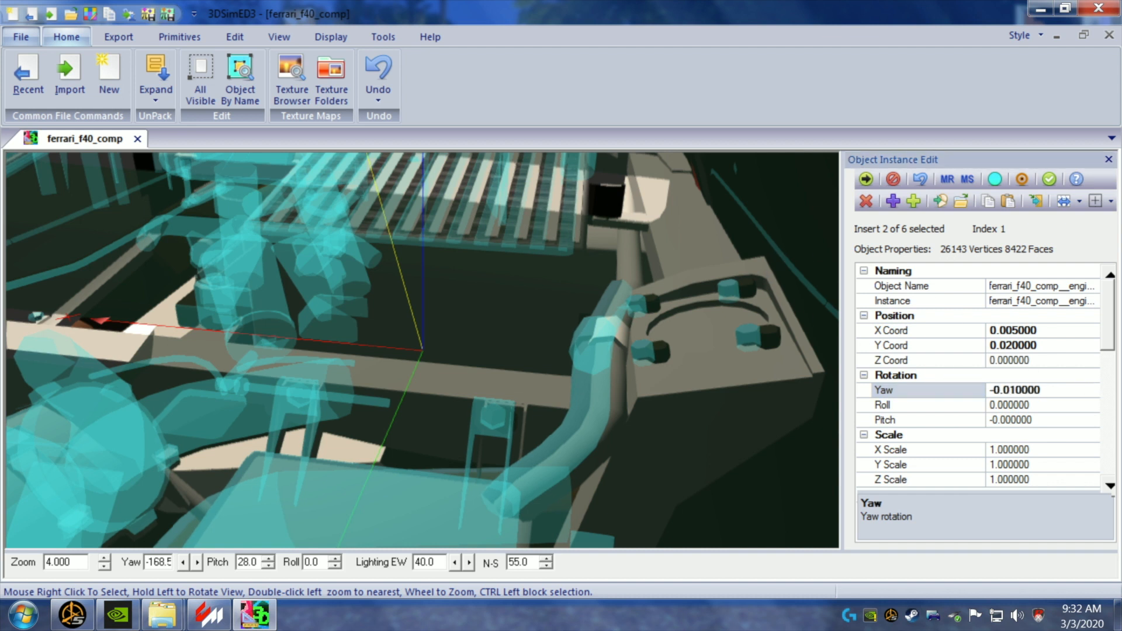
{"action": "left_click_drag", "start_coordinate": [995, 390], "coordinate": [989, 390]}
{"action": "key", "text": "Delete"}
{"action": "key", "text": "Right"}
{"action": "key", "text": "Right"}
{"action": "key", "text": "shift+Right"}
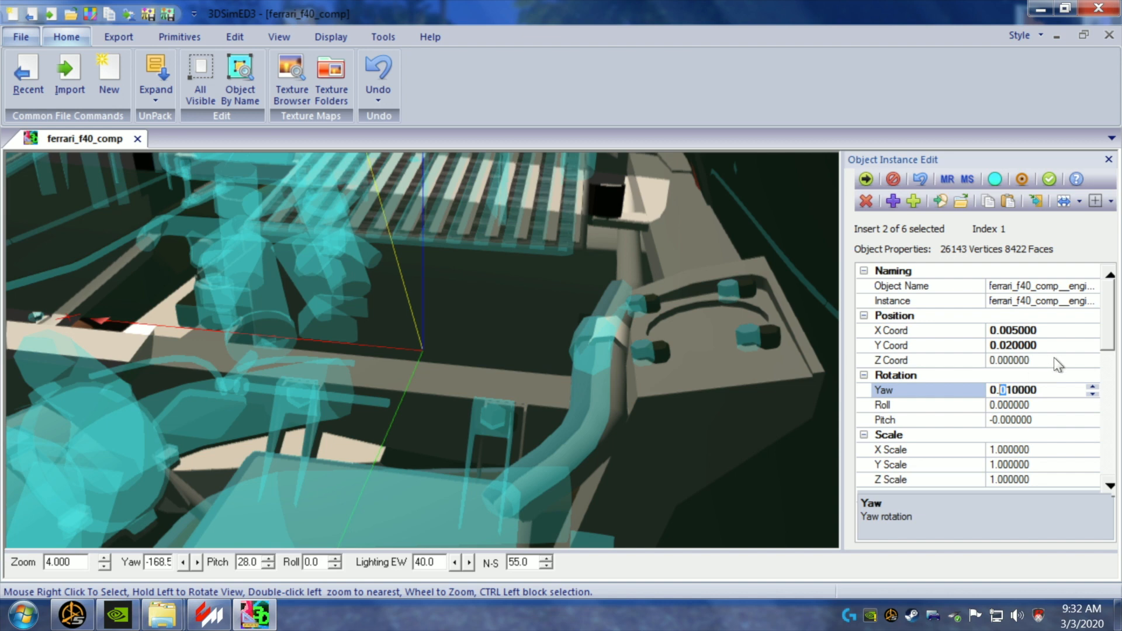
{"action": "type", "text": "1"}
{"action": "left_click_drag", "start_coordinate": [777, 207], "coordinate": [773, 215]}
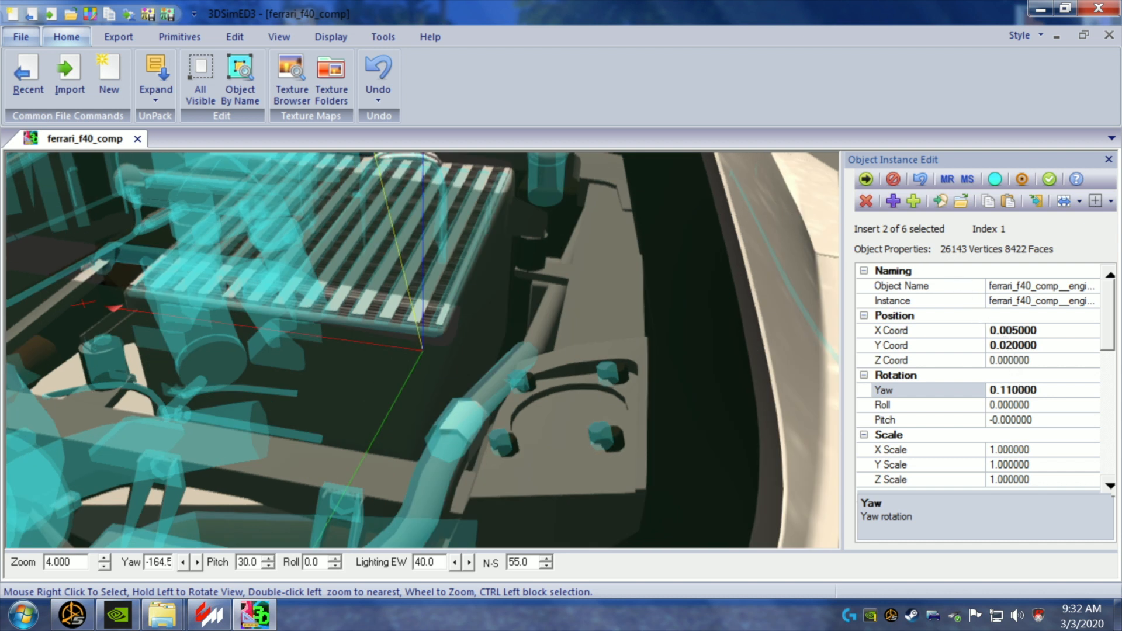
- Increase the chromed engine object's yaw rotation through 0.21 and 0.31 to 0.35
{"action": "left_click", "coordinate": [1002, 390]}
{"action": "key", "text": "BackSpace"}
{"action": "type", "text": "2"}
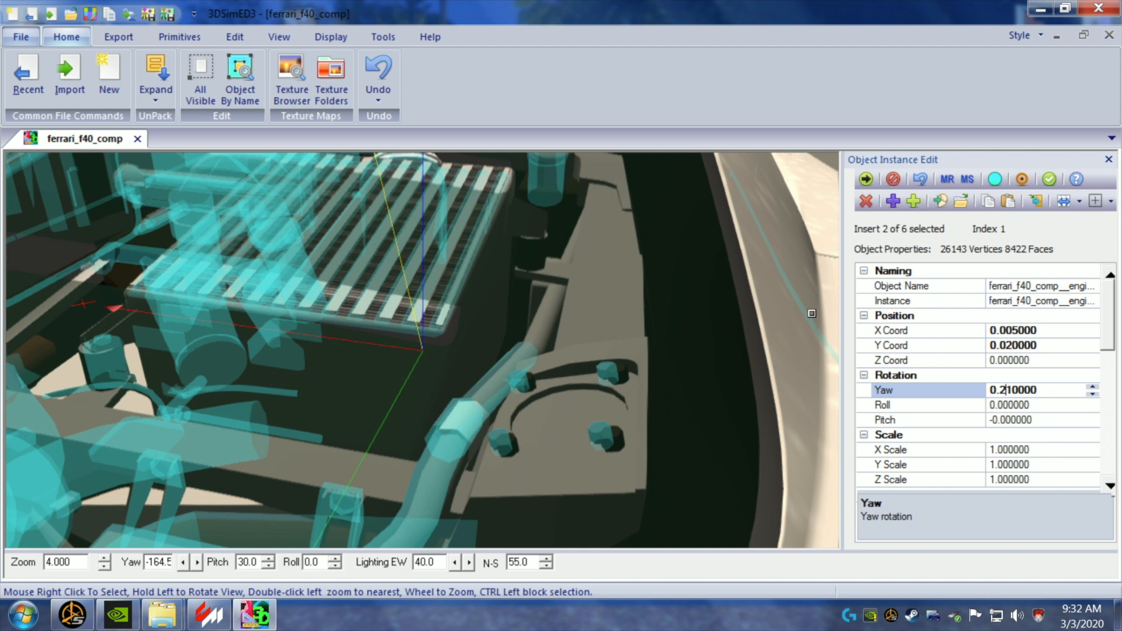
{"action": "left_click", "coordinate": [811, 313]}
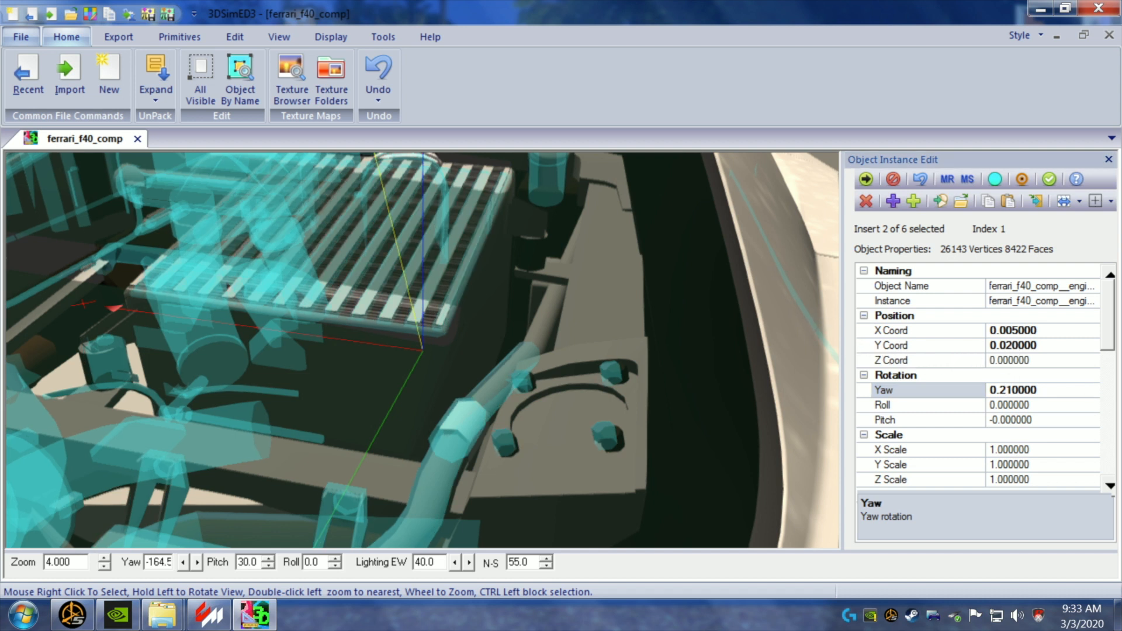
{"action": "left_click", "coordinate": [1002, 390]}
{"action": "type", "text": "3"}
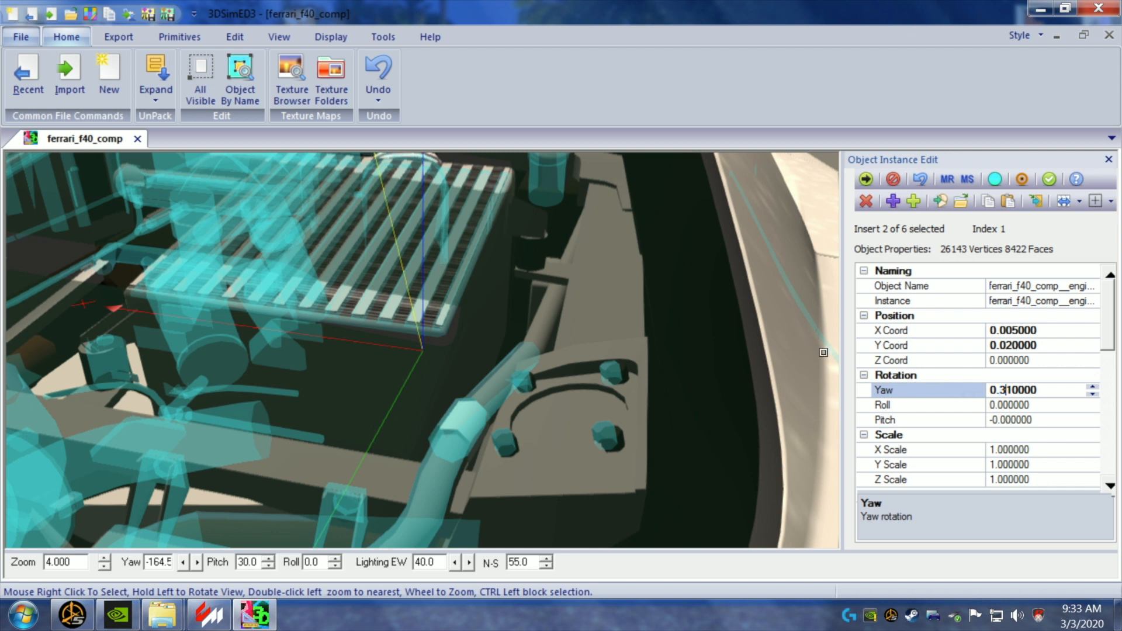
{"action": "left_click", "coordinate": [792, 345]}
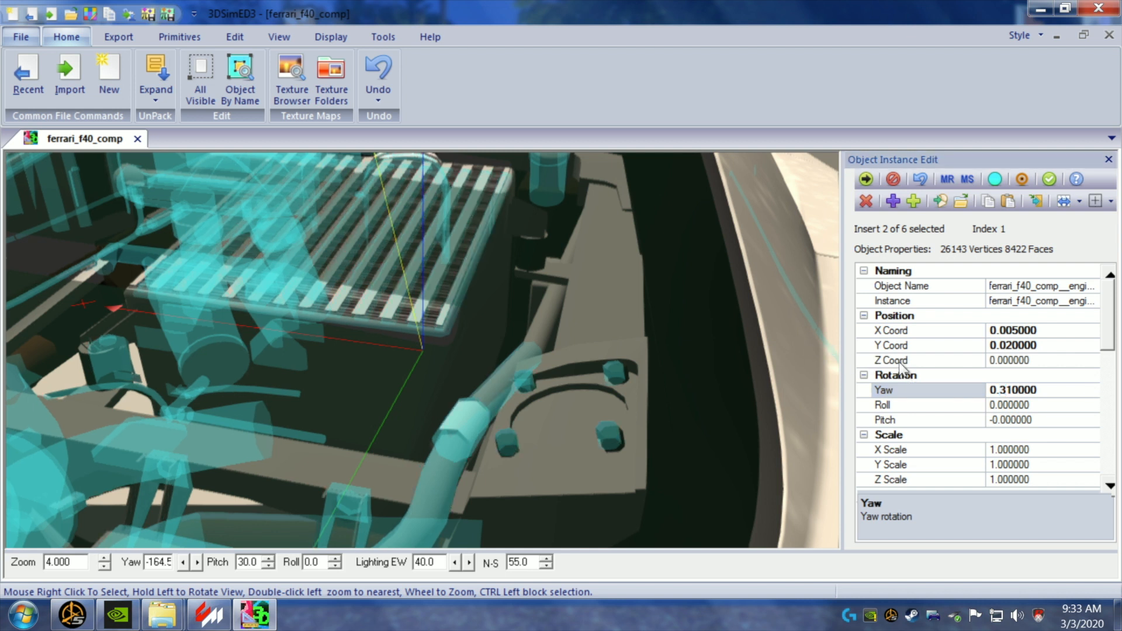
{"action": "left_click", "coordinate": [1014, 390]}
{"action": "key", "text": "BackSpace"}
{"action": "type", "text": "5"}
{"action": "left_click", "coordinate": [780, 373]}
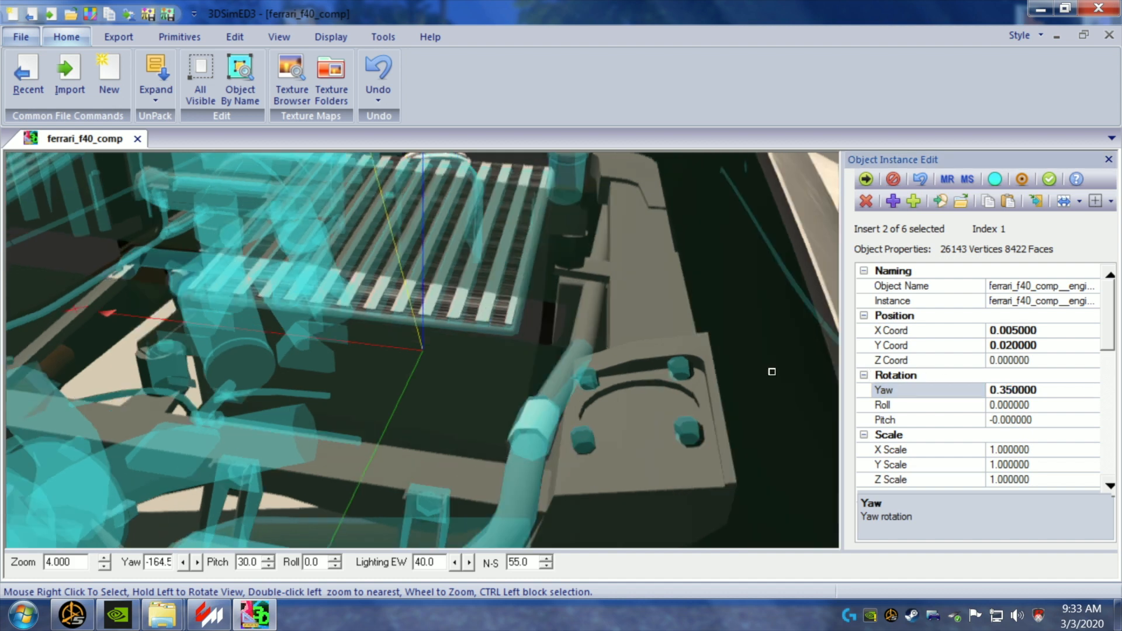
- Reset the chromed engine object's yaw rotation to 0 after comparing its alignment across the engine bay
{"action": "left_click_drag", "start_coordinate": [772, 372], "coordinate": [768, 373]}
{"action": "scroll", "coordinate": [768, 373], "scroll_direction": "down", "scroll_amount": 1}
{"action": "left_click_drag", "start_coordinate": [646, 380], "coordinate": [641, 385]}
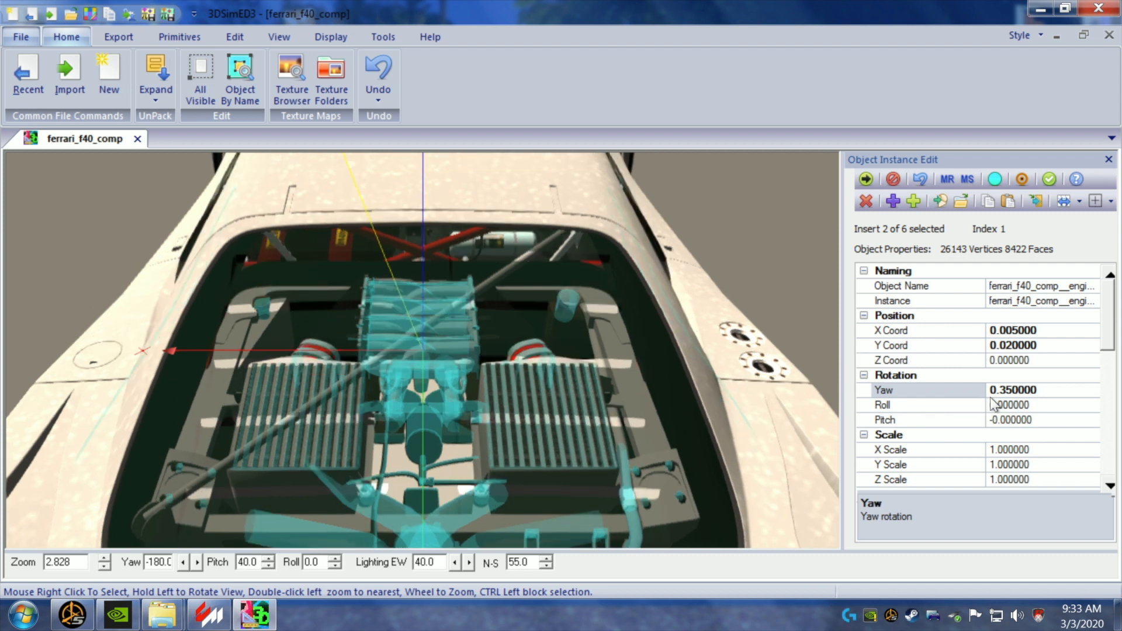
{"action": "left_click", "coordinate": [1013, 390]}
{"action": "left_click_drag", "start_coordinate": [1013, 390], "coordinate": [1000, 390]}
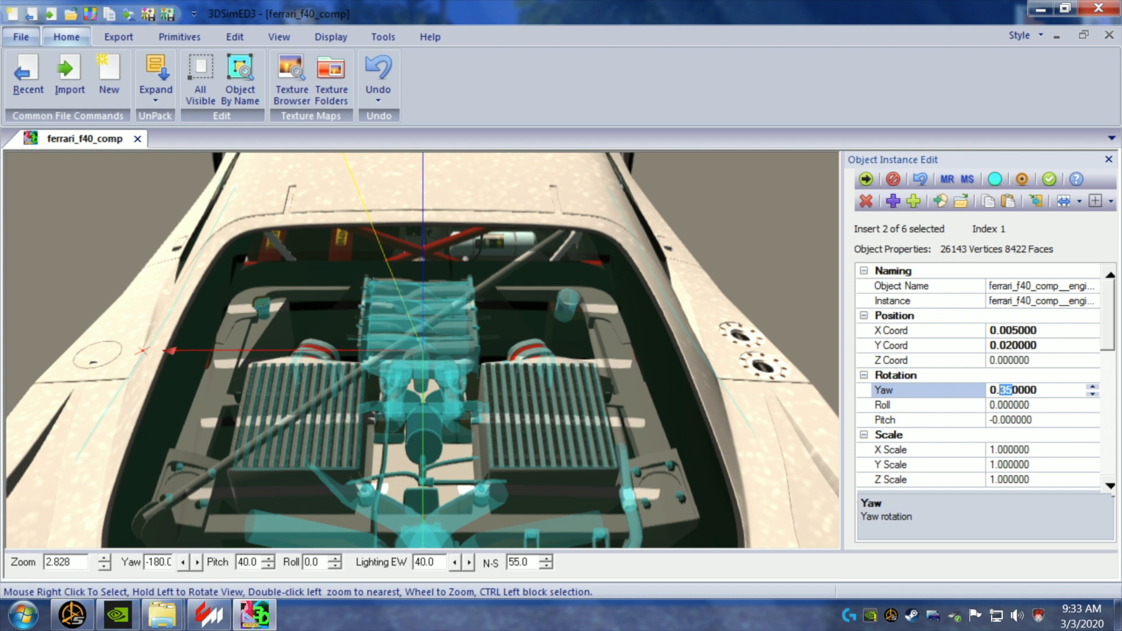
{"action": "type", "text": "00"}
{"action": "key", "text": "Return"}
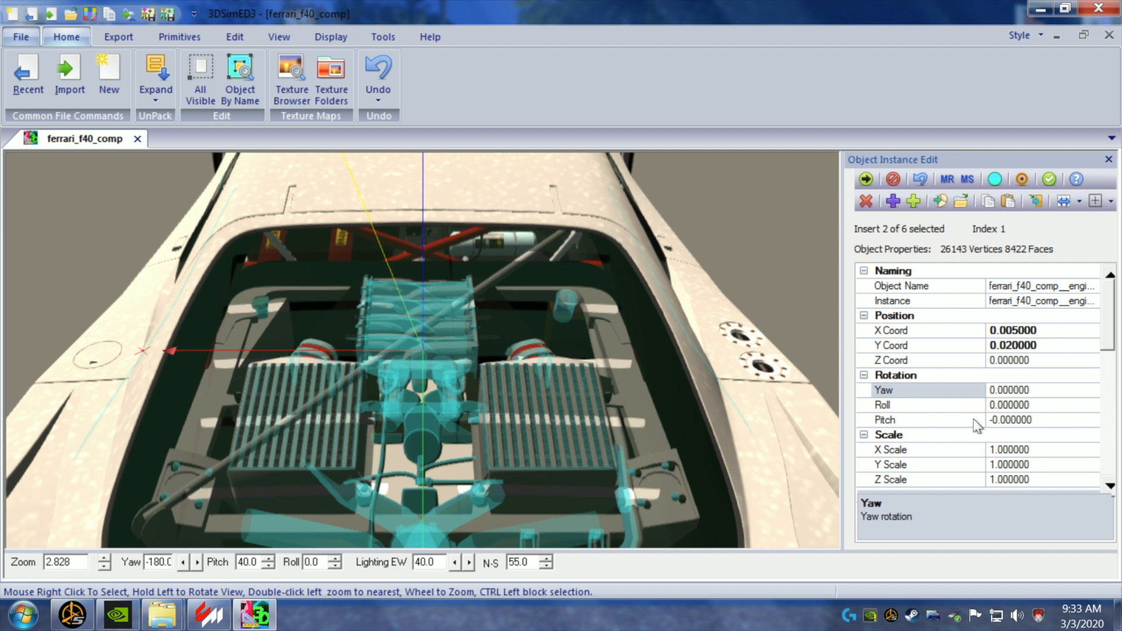
- Try an X scale of 1.02 on the chromed engine object
{"action": "left_click", "coordinate": [1004, 451]}
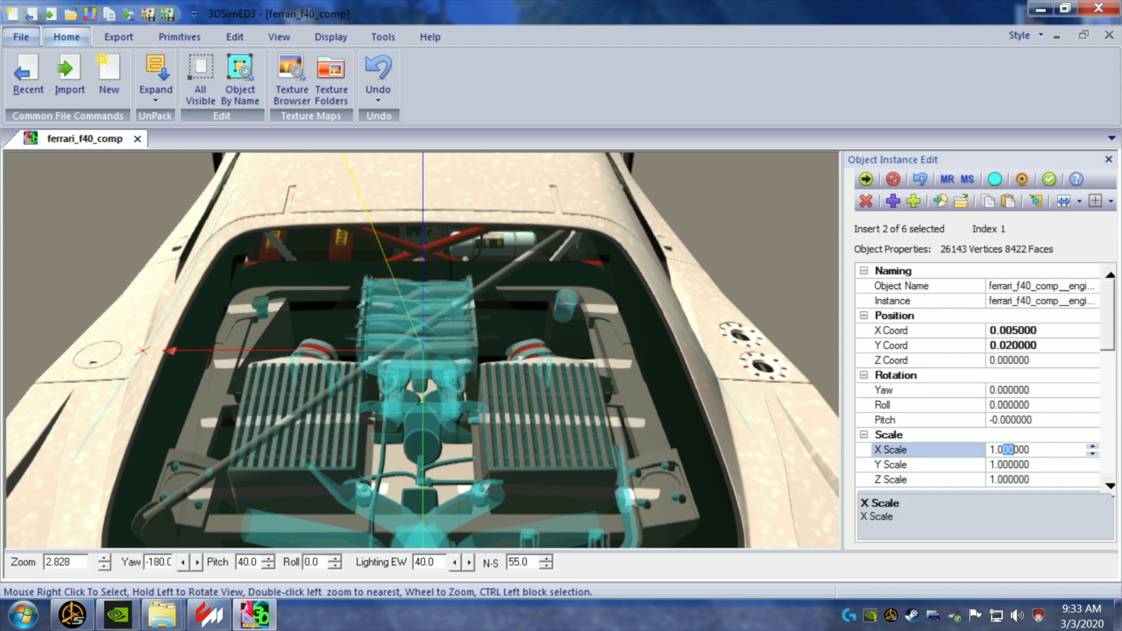
{"action": "left_click", "coordinate": [1009, 449]}
{"action": "left_click_drag", "start_coordinate": [1009, 449], "coordinate": [1003, 450]}
{"action": "type", "text": "2"}
{"action": "left_click", "coordinate": [776, 260]}
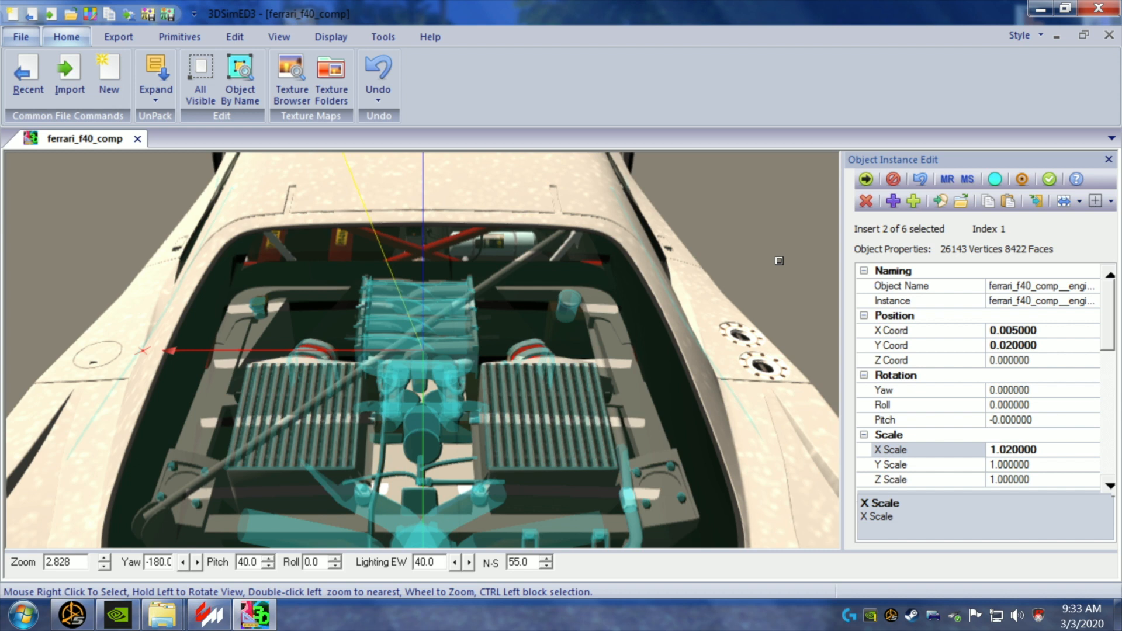
{"action": "mouse_move", "coordinate": [582, 335]}
{"action": "left_mouse_down"}
{"action": "mouse_move", "coordinate": [585, 346]}
{"action": "mouse_move", "coordinate": [568, 343]}
{"action": "mouse_move", "coordinate": [578, 340]}
{"action": "left_mouse_up"}
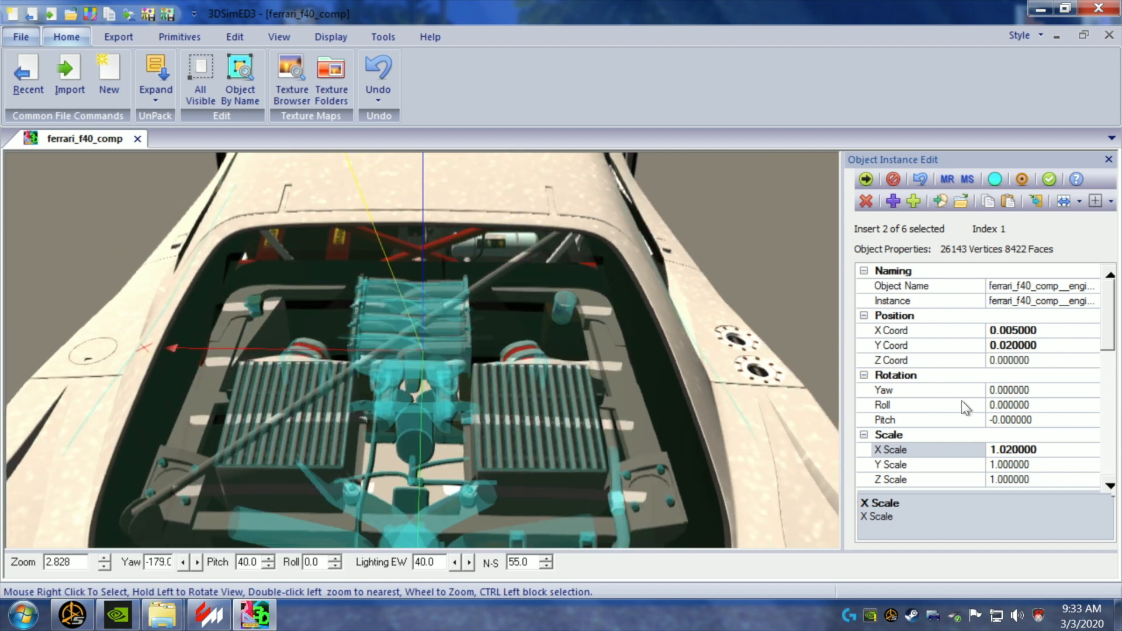
- Reduce the chromed engine object's X coordinate to 0.002 and on to 0
{"action": "left_click", "coordinate": [1016, 331]}
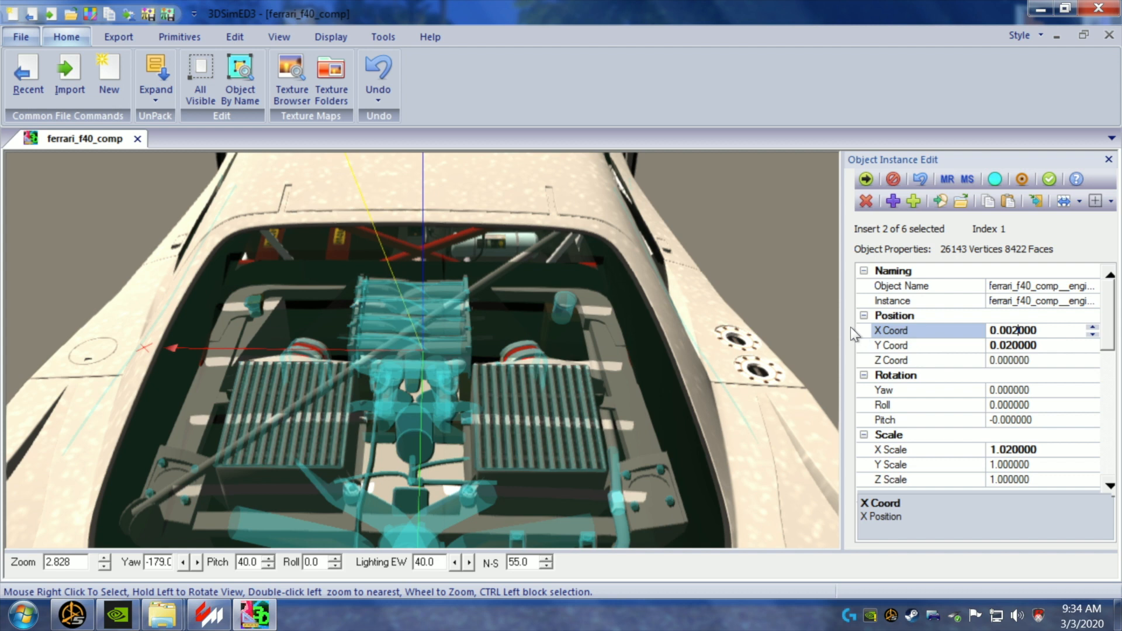
{"action": "left_click", "coordinate": [816, 285]}
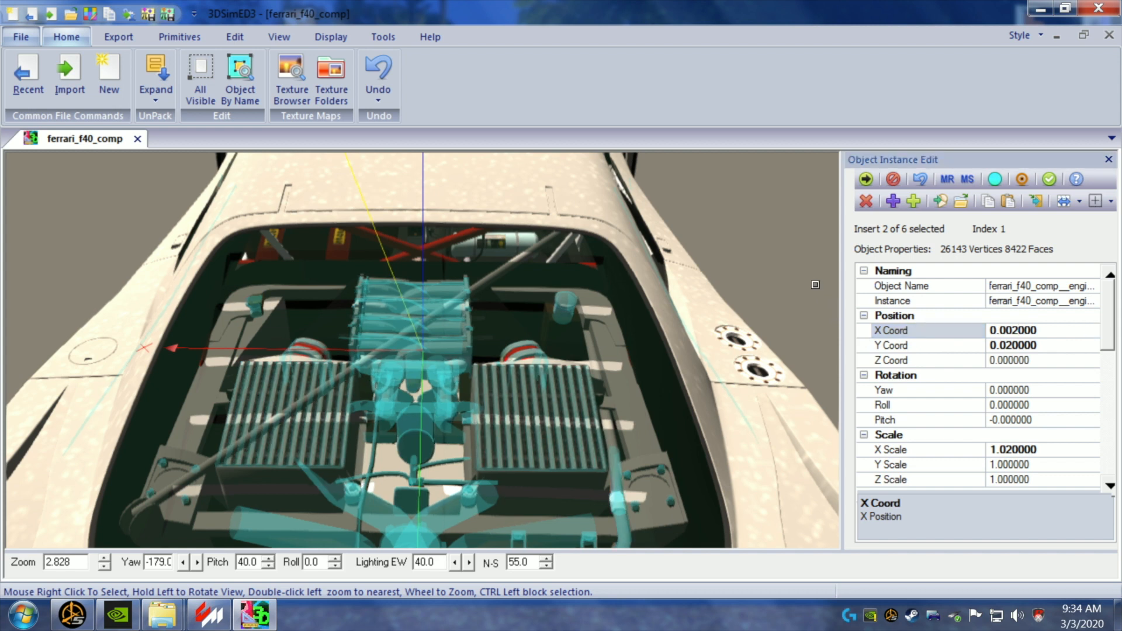
{"action": "left_click_drag", "start_coordinate": [816, 285], "coordinate": [818, 283]}
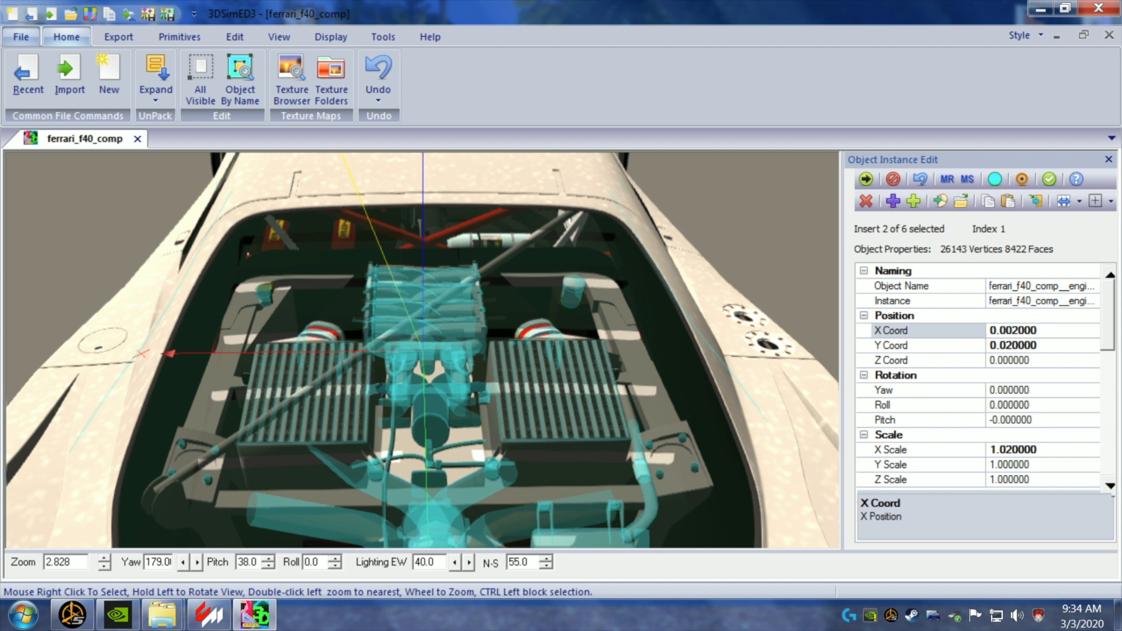
{"action": "left_click", "coordinate": [1015, 330]}
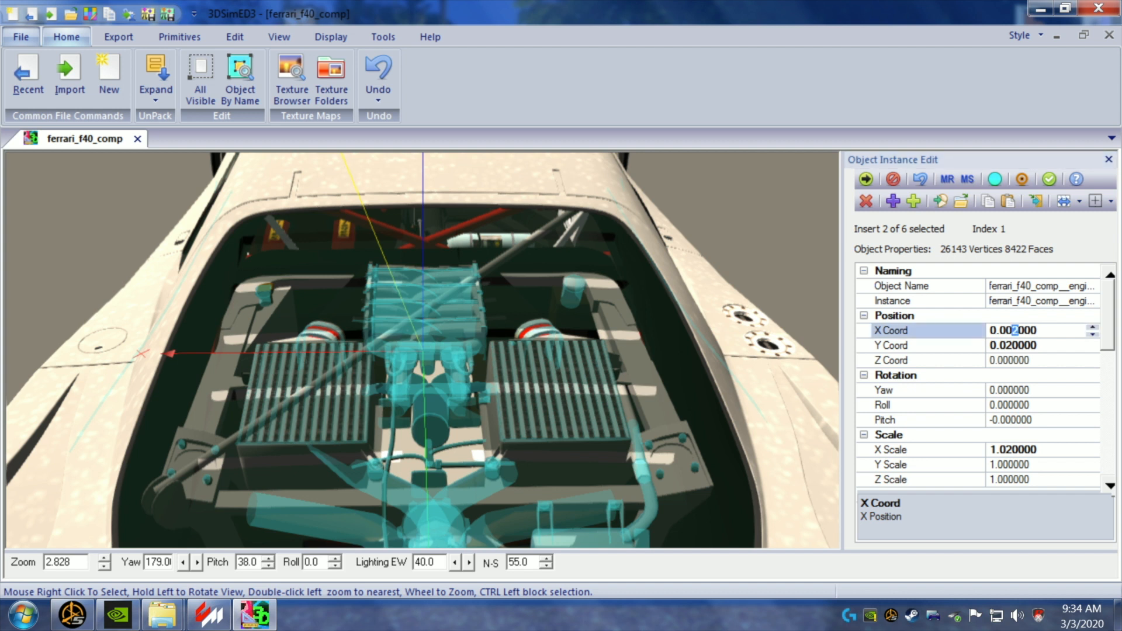
{"action": "type", "text": "0"}
{"action": "left_click", "coordinate": [734, 238]}
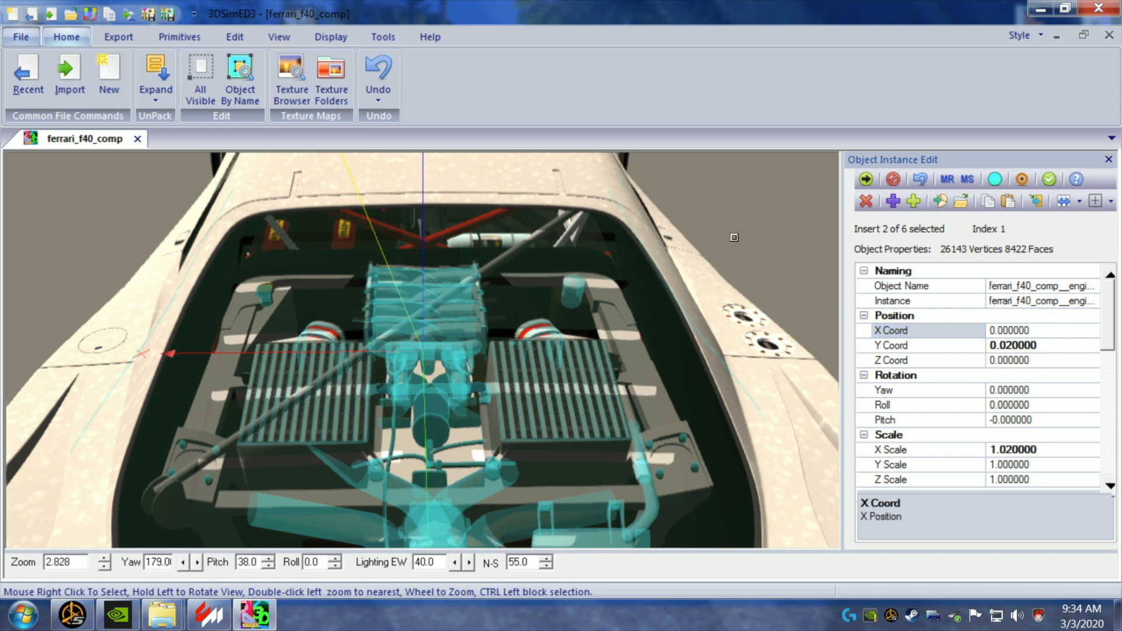
- Inspect the chromed cap beside the intake manifold up close and turn off the selection highlight on the engine object
{"action": "left_click_drag", "start_coordinate": [734, 237], "coordinate": [576, 348]}
{"action": "scroll", "coordinate": [596, 321], "scroll_direction": "up", "scroll_amount": 1}
{"action": "scroll", "coordinate": [573, 349], "scroll_direction": "up", "scroll_amount": 1}
{"action": "scroll", "coordinate": [578, 349], "scroll_direction": "up", "scroll_amount": 1}
{"action": "scroll", "coordinate": [566, 344], "scroll_direction": "down", "scroll_amount": 1}
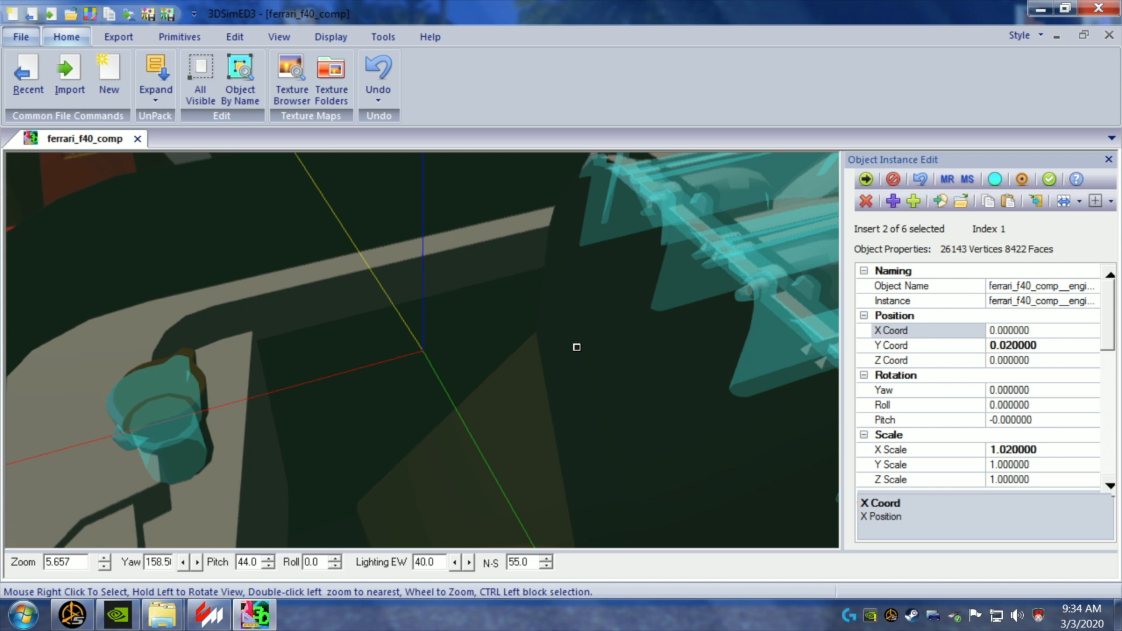
{"action": "left_click", "coordinate": [994, 180]}
{"action": "left_click", "coordinate": [994, 182]}
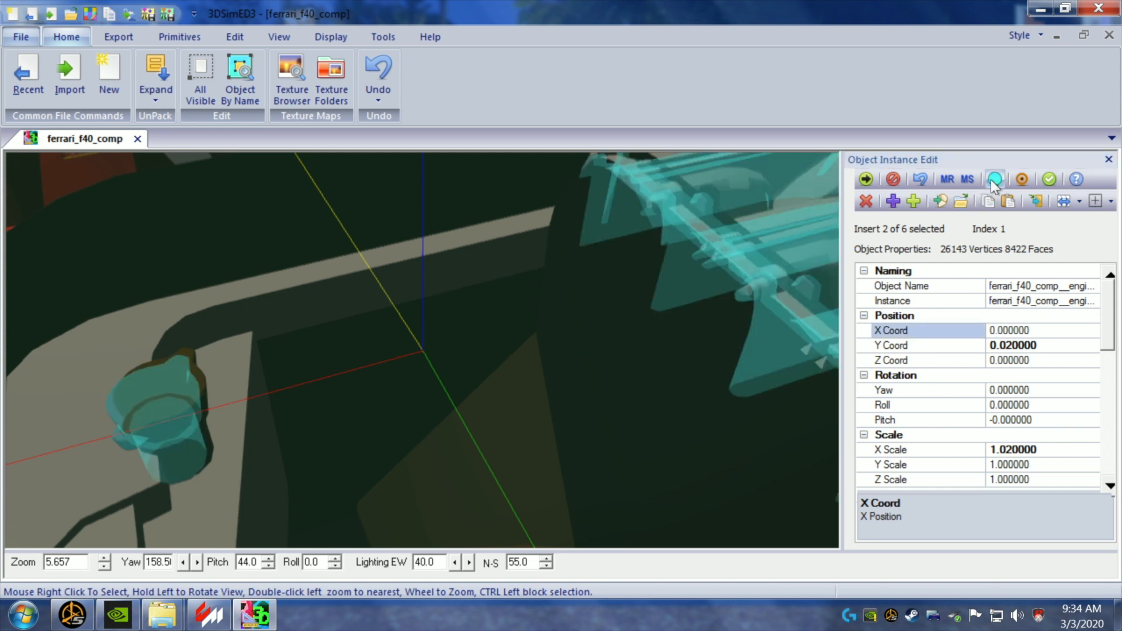
{"action": "left_click", "coordinate": [994, 180]}
{"action": "left_click", "coordinate": [993, 181]}
{"action": "left_click", "coordinate": [994, 181]}
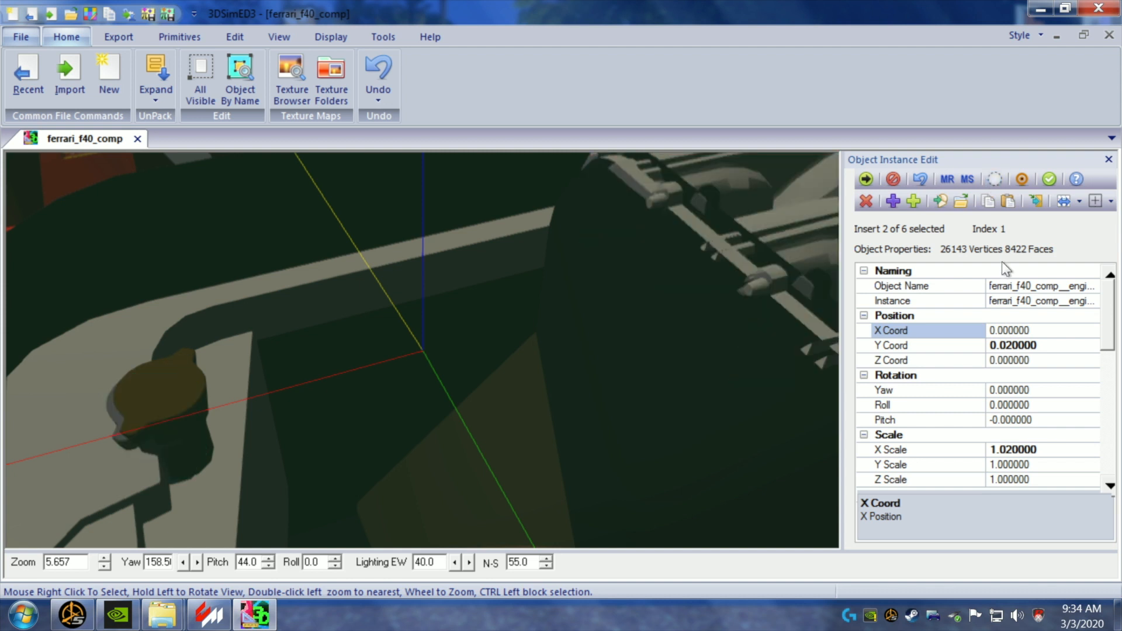
- Raise the chromed engine object along Z through 0.002 and 0.004 to 0.006
{"action": "left_click", "coordinate": [1008, 363]}
{"action": "type", "text": "2"}
{"action": "left_click", "coordinate": [821, 323]}
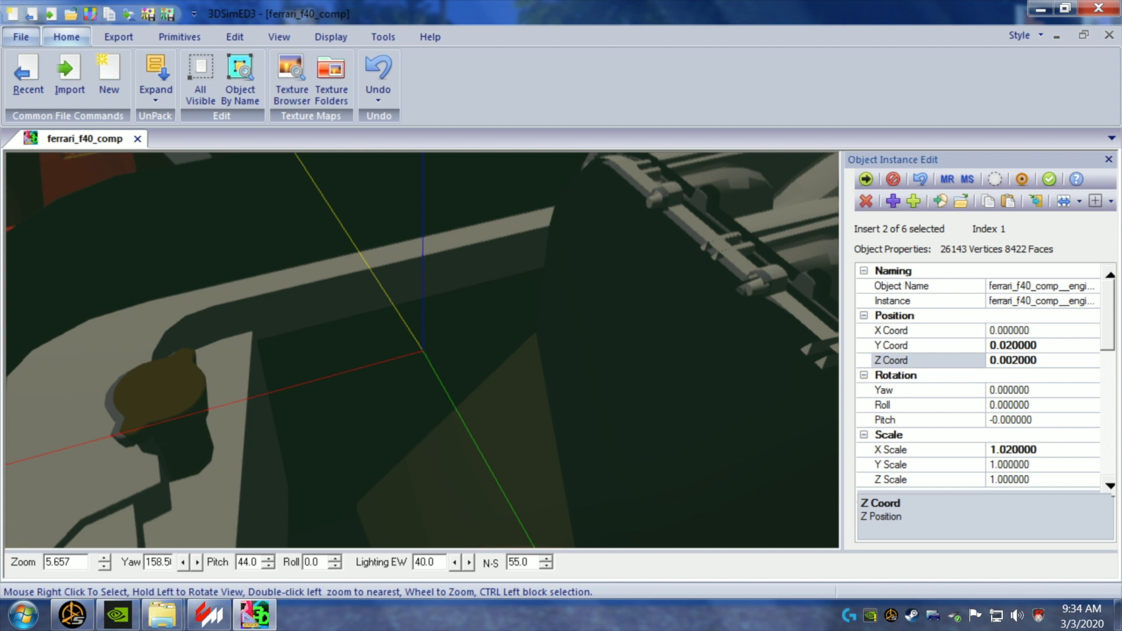
{"action": "left_click", "coordinate": [1016, 360]}
{"action": "type", "text": "4"}
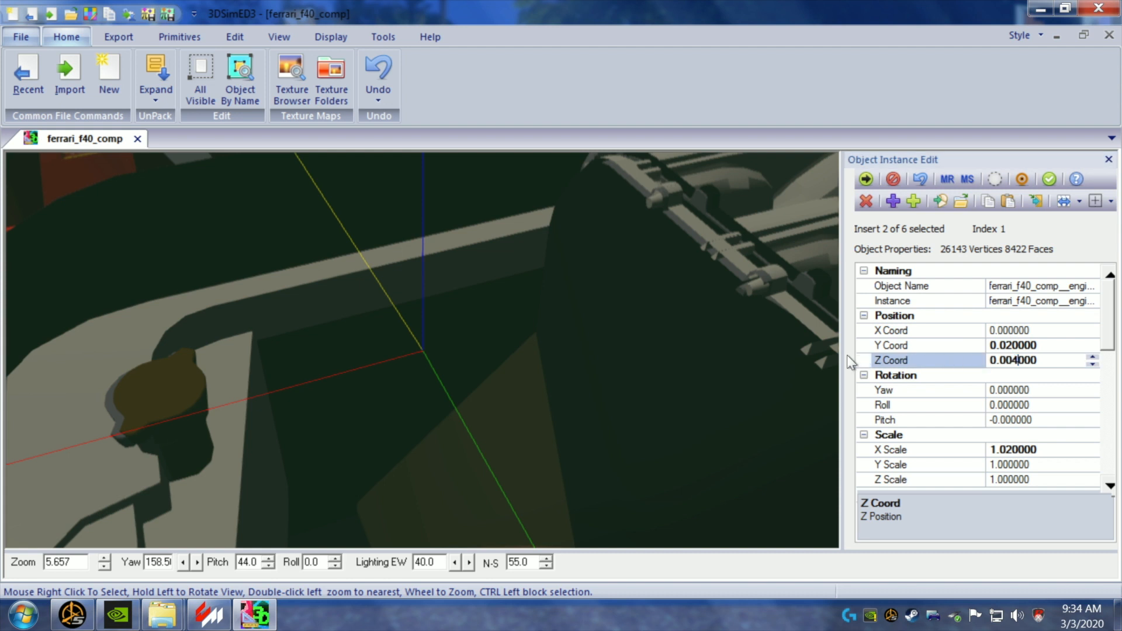
{"action": "left_click", "coordinate": [807, 351]}
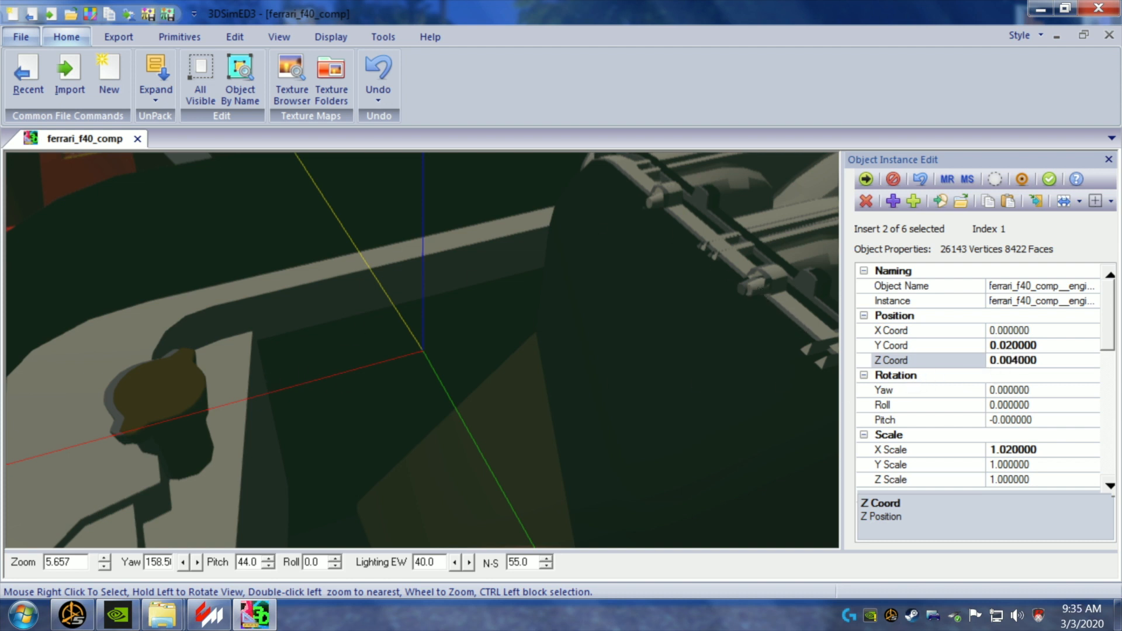
{"action": "type", "text": "6"}
{"action": "left_click", "coordinate": [773, 373]}
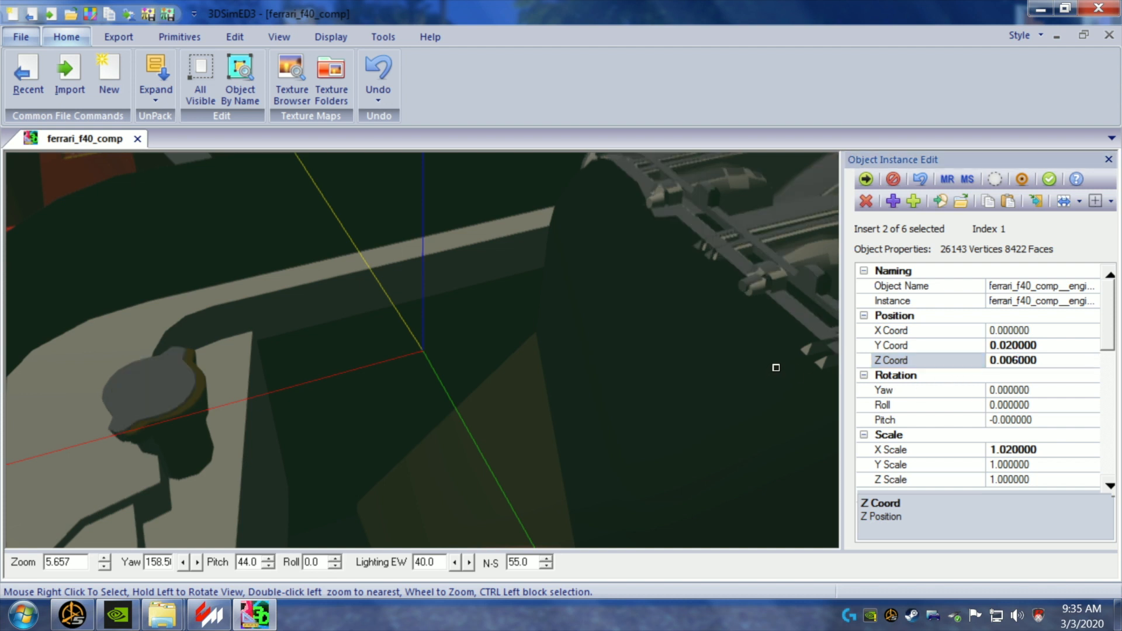
- Try X coordinates of 0.002 and -0.002 for the chromed engine object
{"action": "left_click", "coordinate": [1012, 332]}
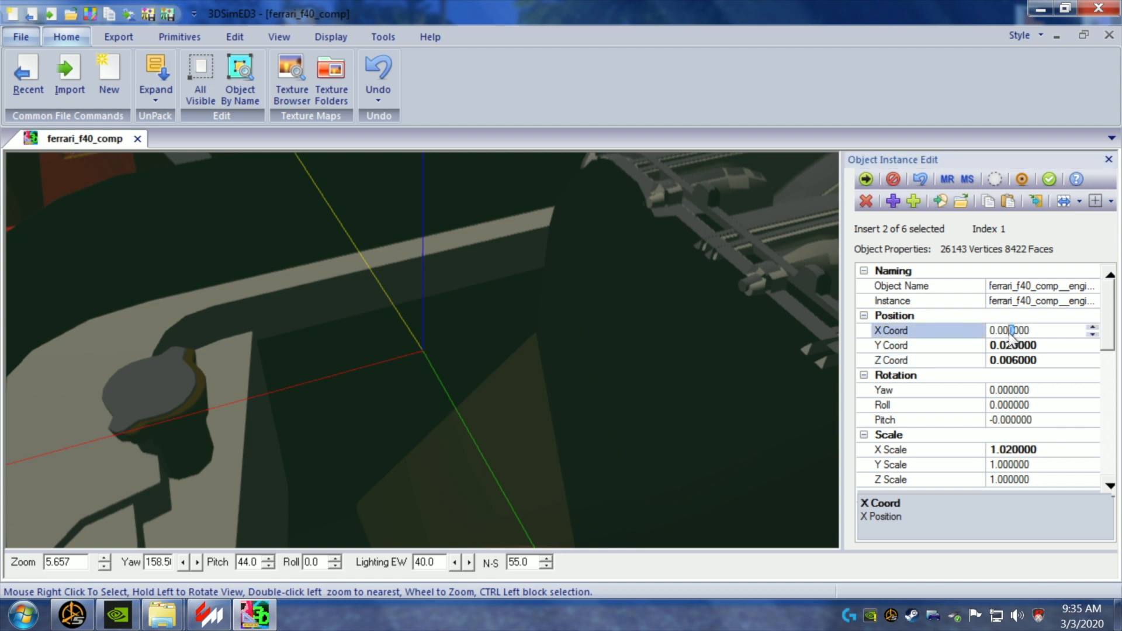
{"action": "type", "text": "2"}
{"action": "key", "text": "Return"}
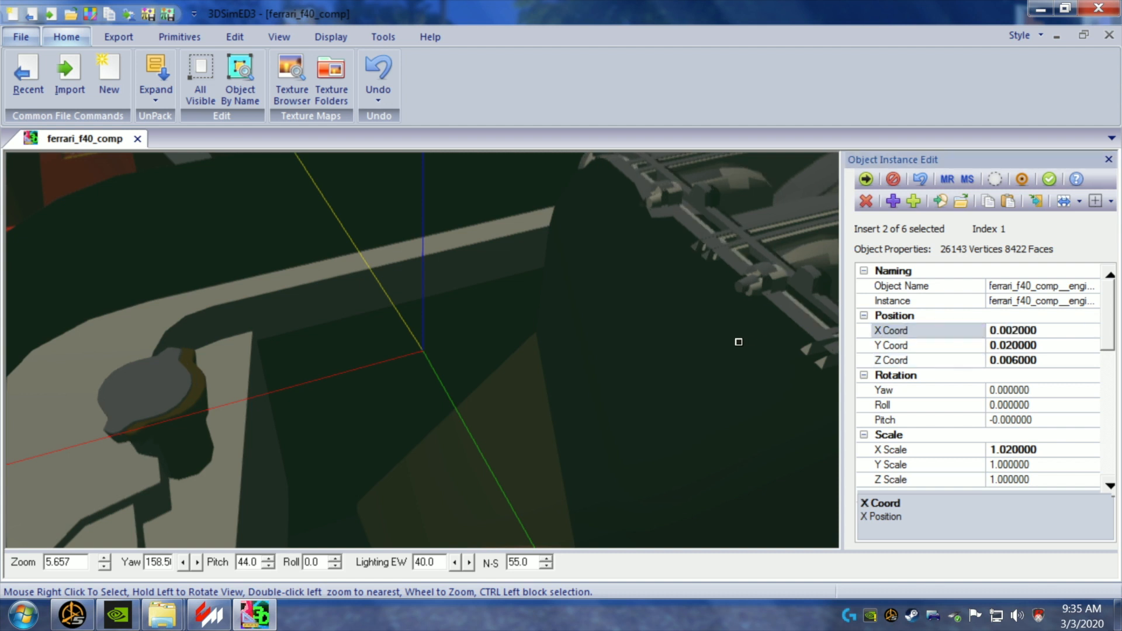
{"action": "left_click", "coordinate": [991, 330]}
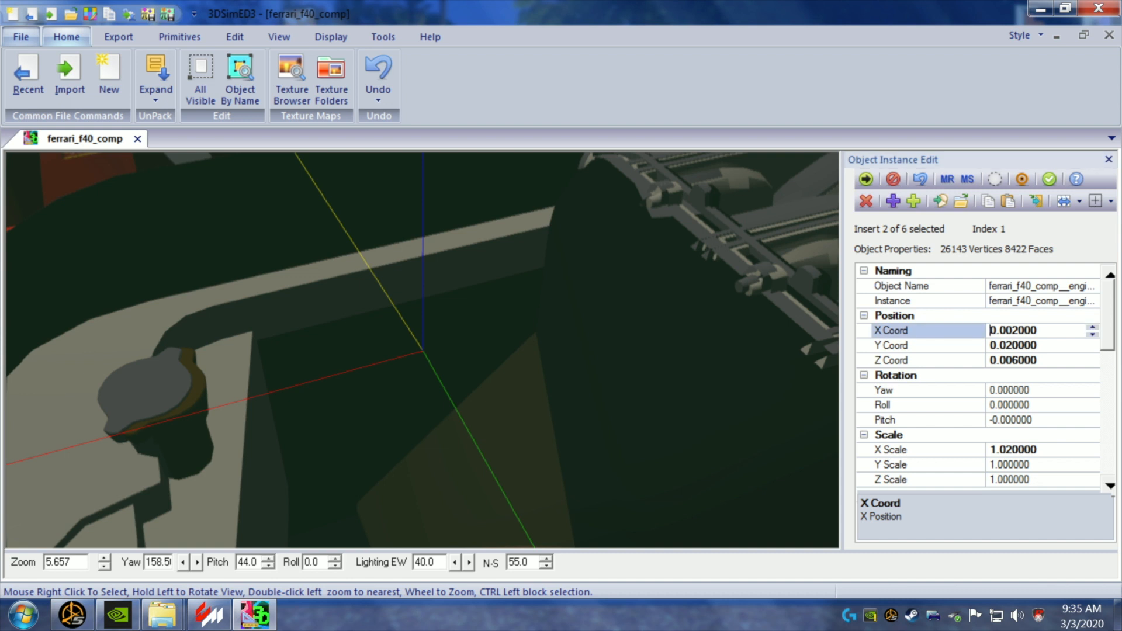
{"action": "type", "text": "-"}
{"action": "left_click", "coordinate": [763, 368]}
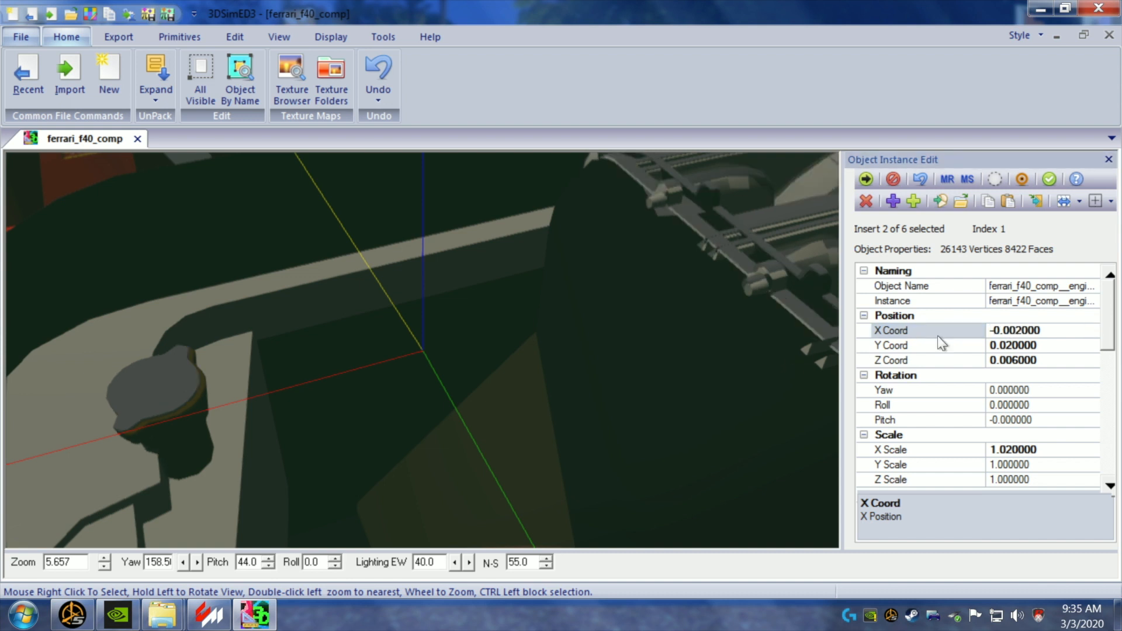
- Shift the chromed engine object along X through -0.0022 and -0.0032 to -0.0042
{"action": "left_click", "coordinate": [1026, 330]}
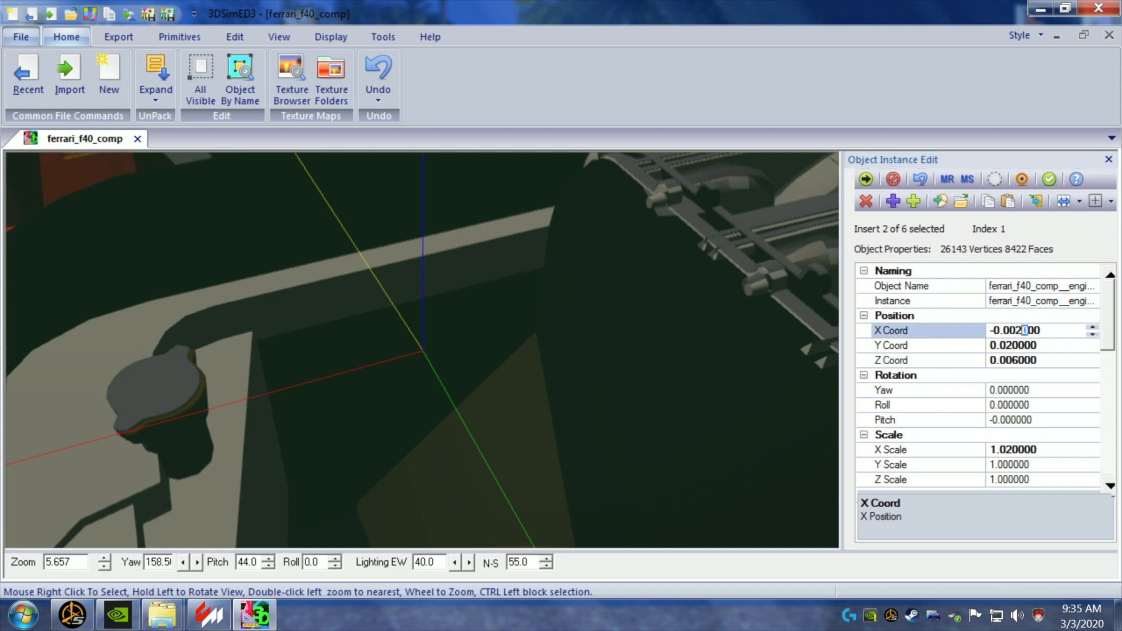
{"action": "type", "text": "2"}
{"action": "left_click", "coordinate": [765, 344]}
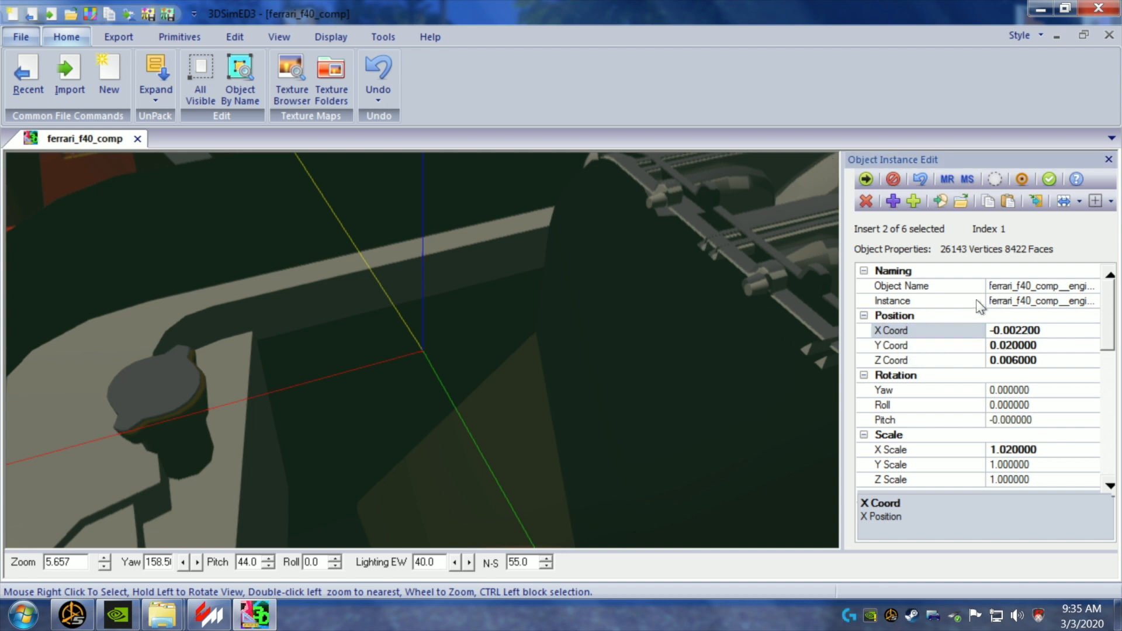
{"action": "left_click", "coordinate": [1020, 330]}
{"action": "type", "text": "3"}
{"action": "left_click", "coordinate": [818, 342]}
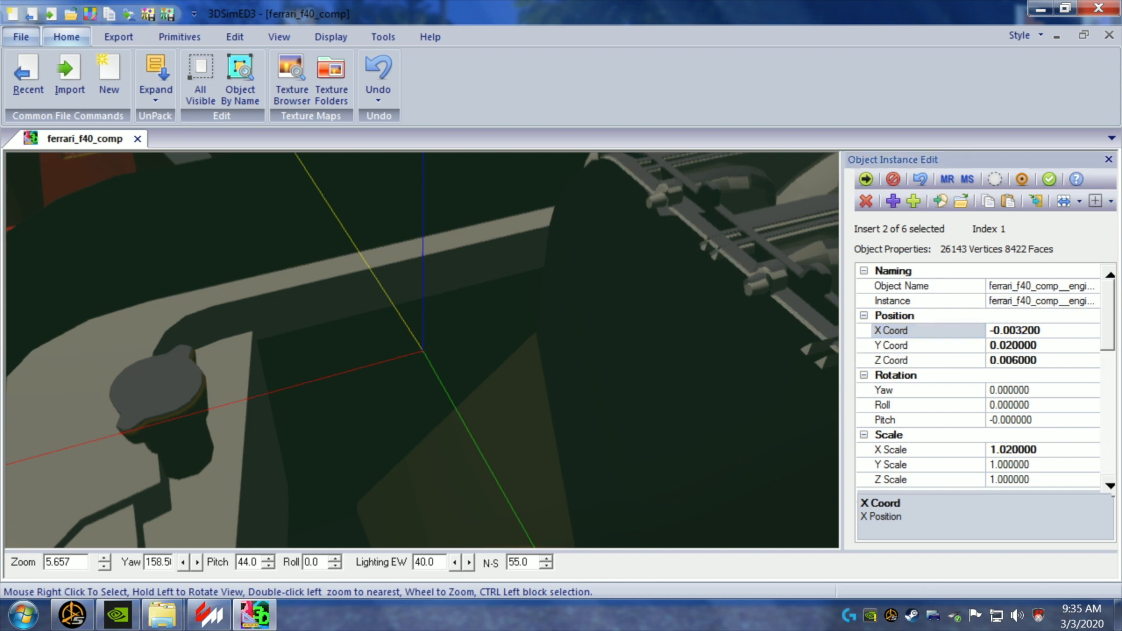
{"action": "left_click", "coordinate": [1020, 330]}
{"action": "type", "text": "4"}
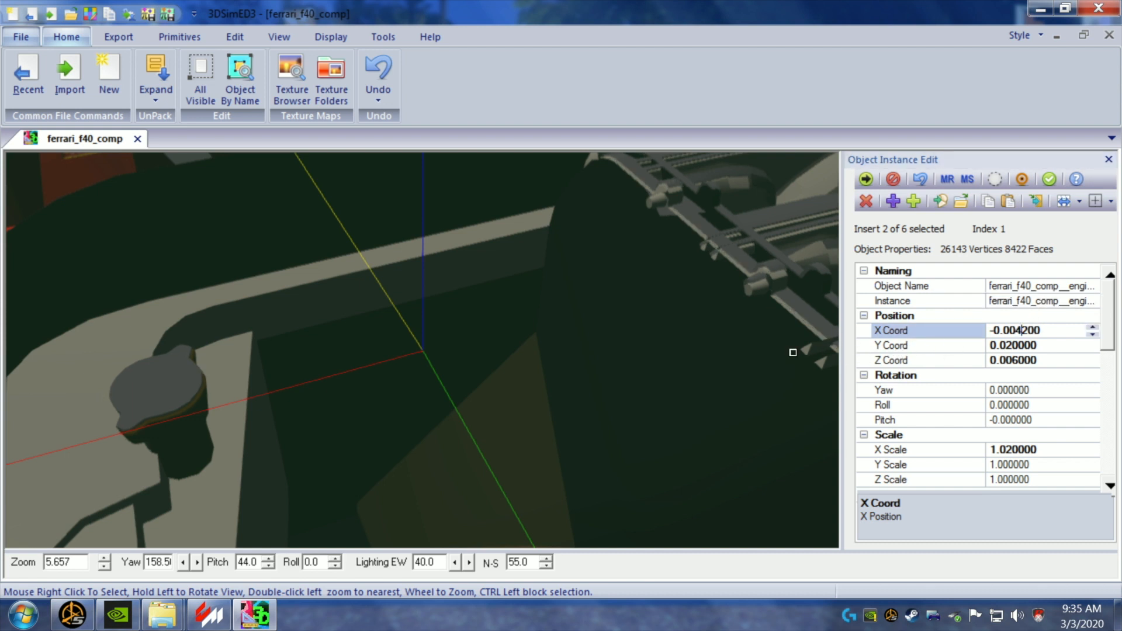
{"action": "left_click", "coordinate": [794, 352]}
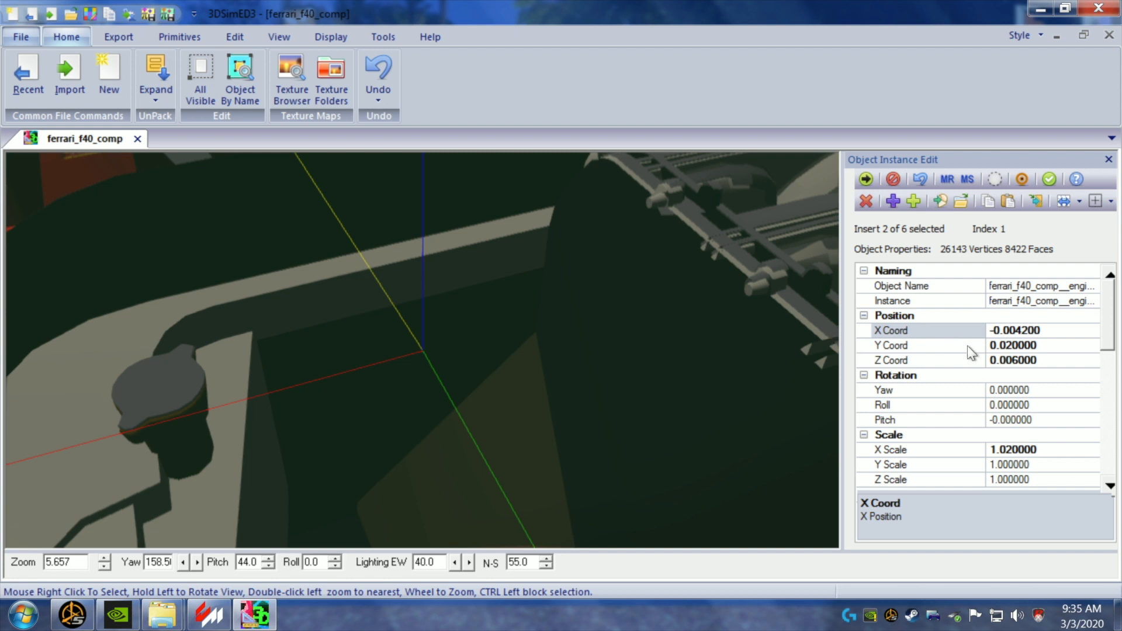
- Set the chromed engine object's Y coordinate to 0.023 and check its fit from behind the engine bay
{"action": "left_click", "coordinate": [1016, 345]}
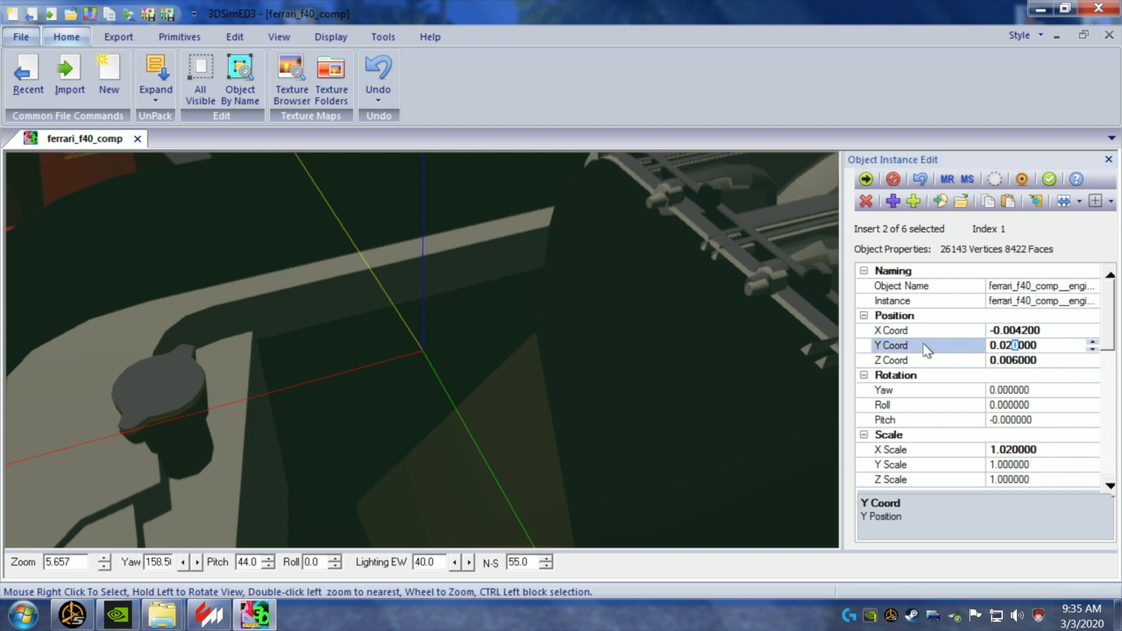
{"action": "type", "text": "3"}
{"action": "left_click", "coordinate": [793, 351]}
{"action": "left_click_drag", "start_coordinate": [784, 350], "coordinate": [761, 351]}
{"action": "scroll", "coordinate": [784, 349], "scroll_direction": "up", "scroll_amount": 1}
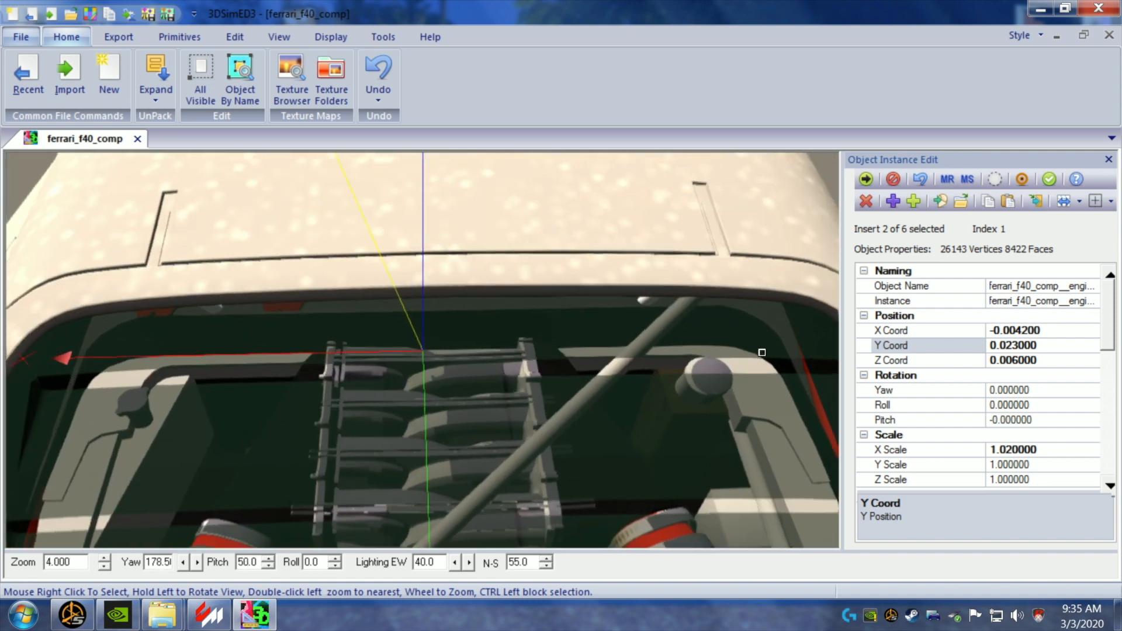
{"action": "left_click_drag", "start_coordinate": [675, 392], "coordinate": [676, 393]}
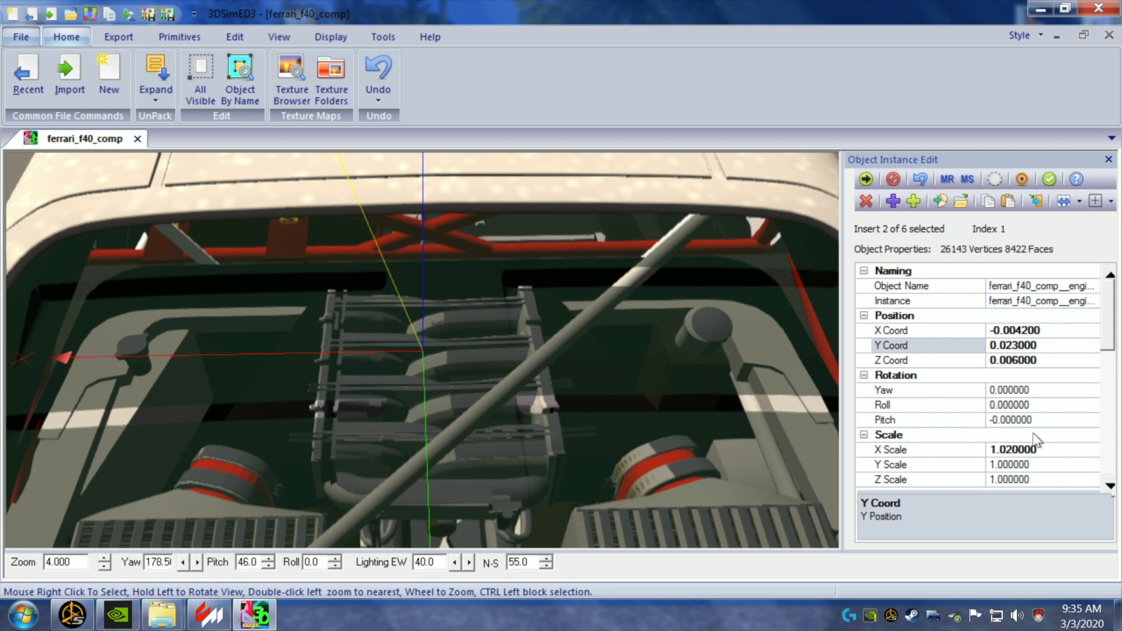
- Reduce the chromed engine object's X scale to 1.01 and then back to 1.0
{"action": "left_click", "coordinate": [1010, 451]}
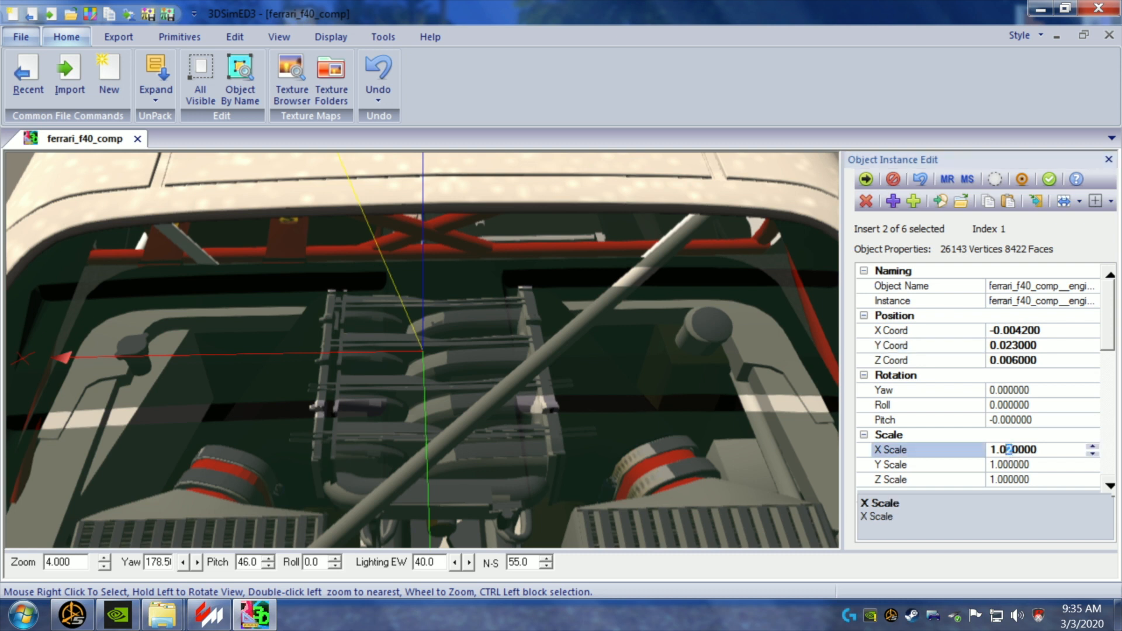
{"action": "type", "text": "1"}
{"action": "left_click", "coordinate": [743, 415]}
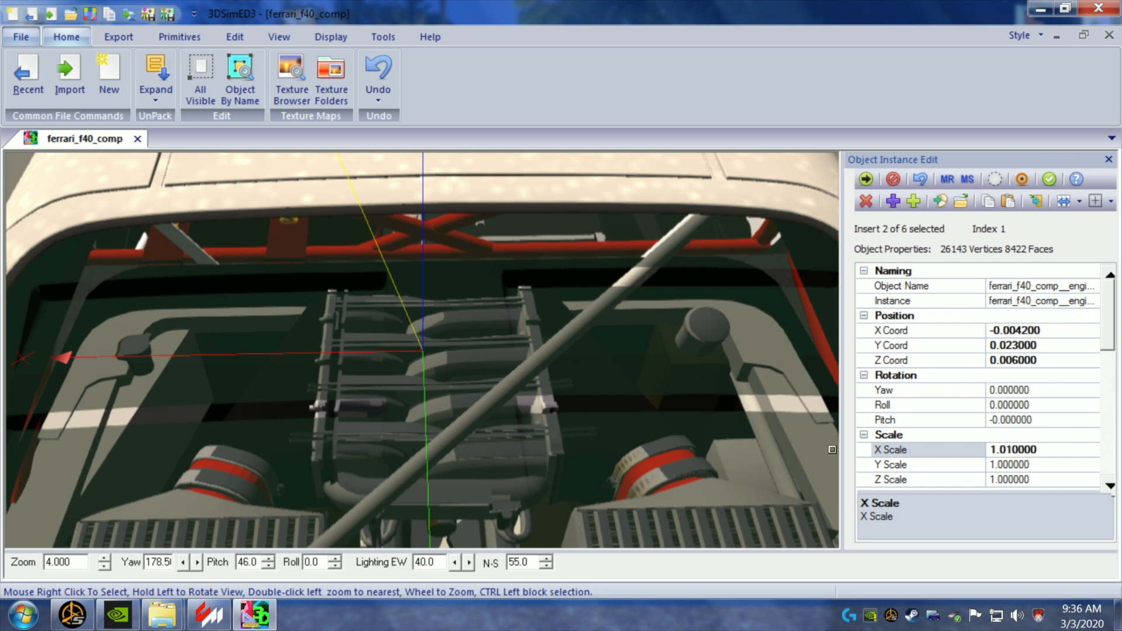
{"action": "left_click", "coordinate": [1013, 450]}
{"action": "key", "text": "shift+Left"}
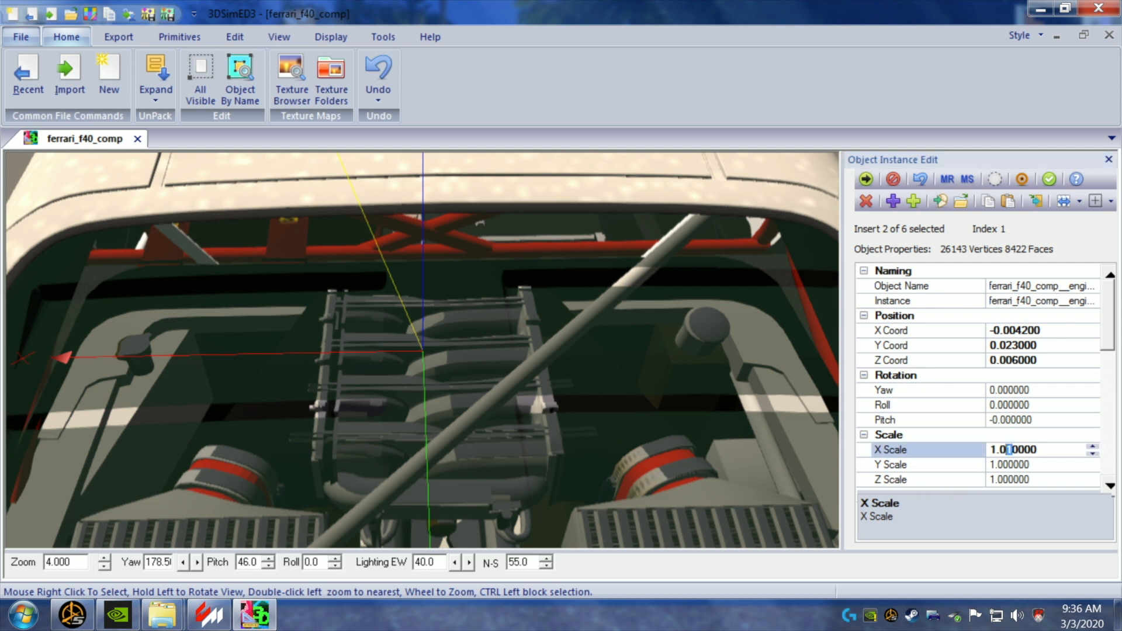
{"action": "type", "text": "0"}
{"action": "left_click", "coordinate": [785, 402]}
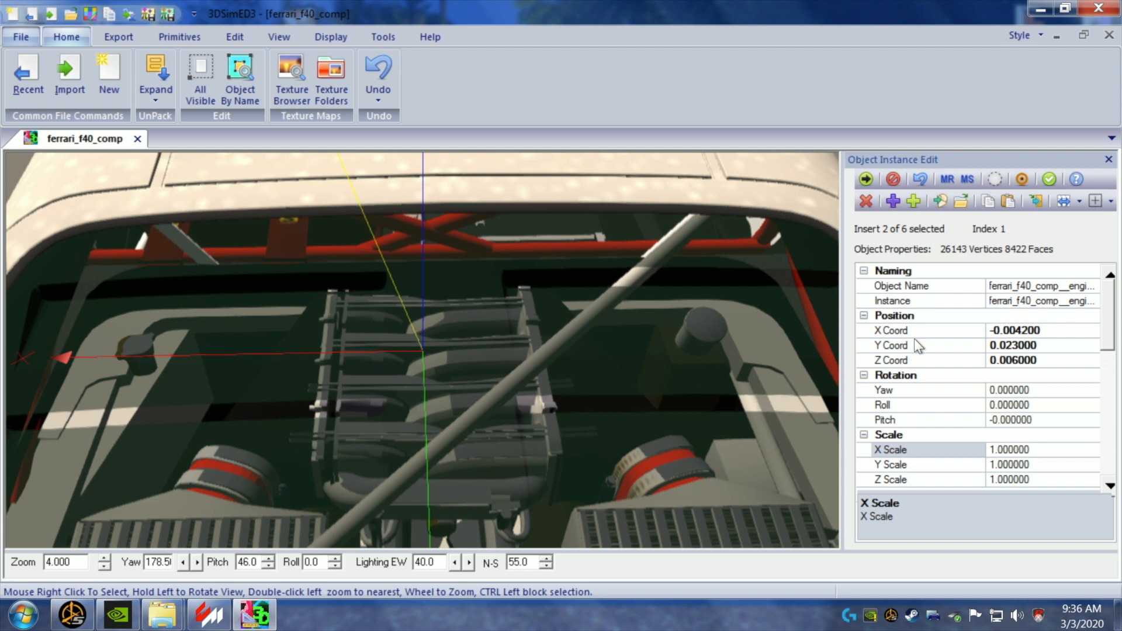
- Try X coordinates of -0.0022 and -0.0002 for the chromed engine object
{"action": "left_click", "coordinate": [1020, 330]}
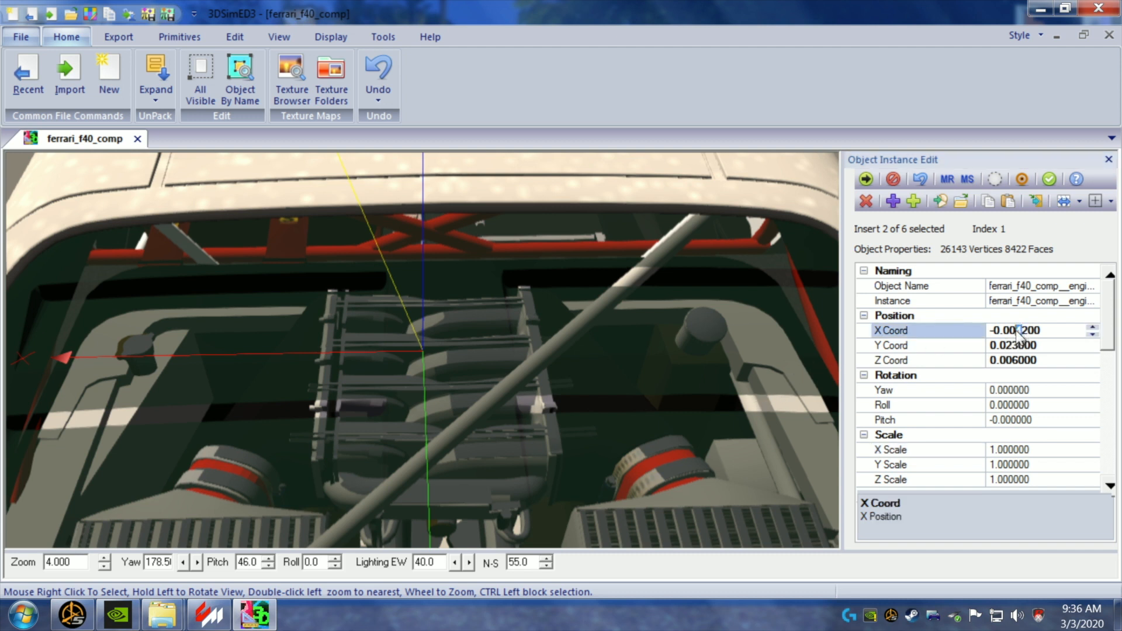
{"action": "left_click", "coordinate": [791, 349]}
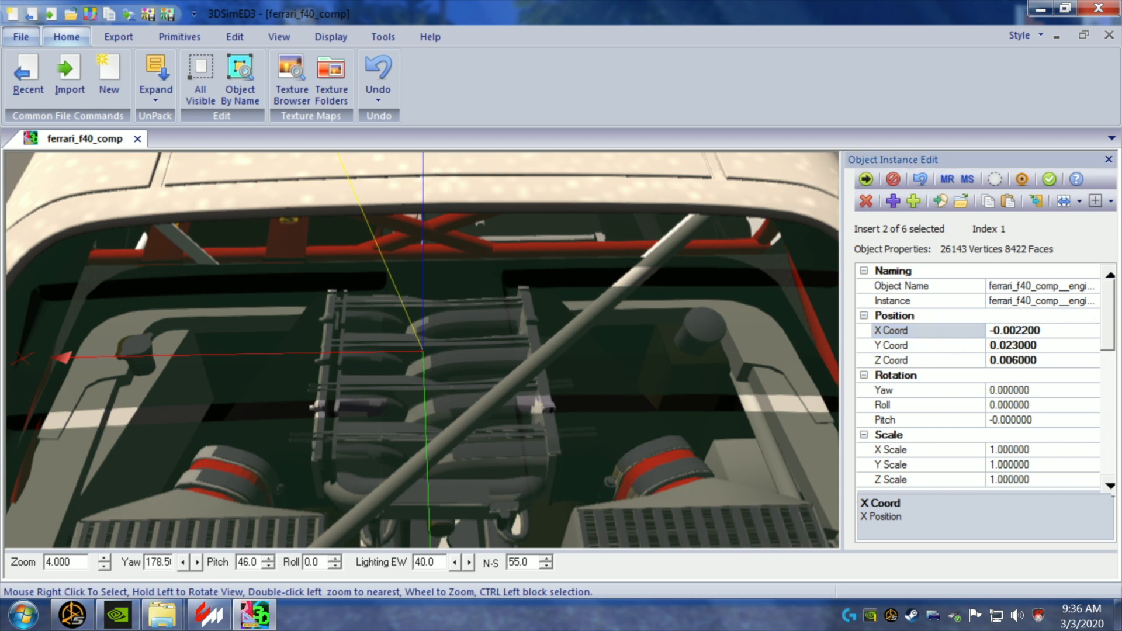
{"action": "left_click", "coordinate": [1018, 330]}
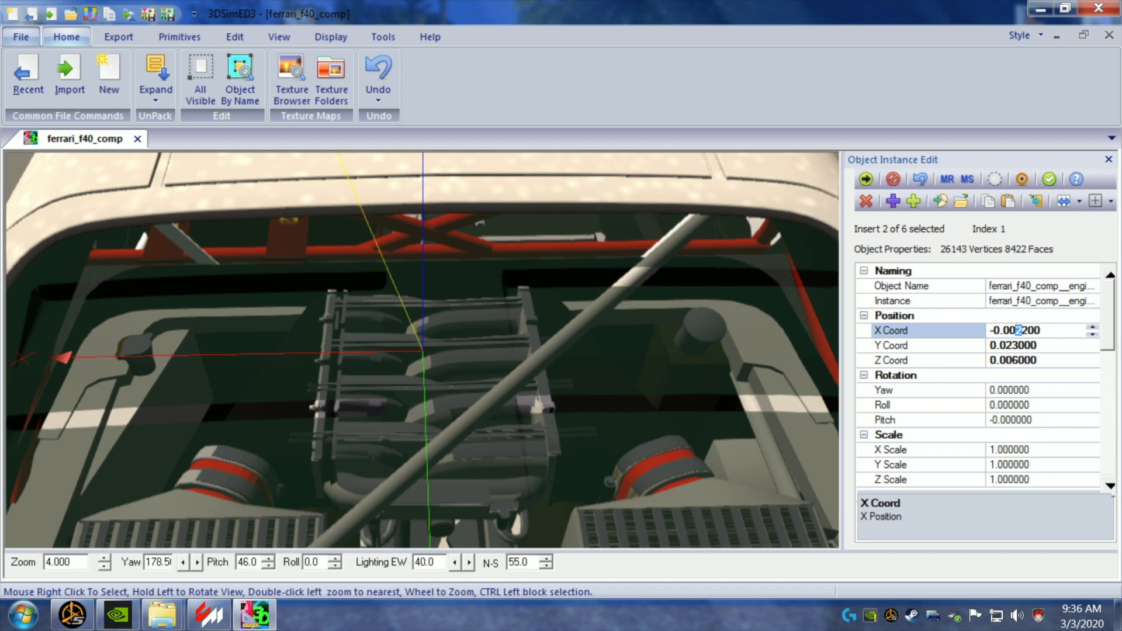
{"action": "left_click_drag", "start_coordinate": [752, 331], "coordinate": [788, 337]}
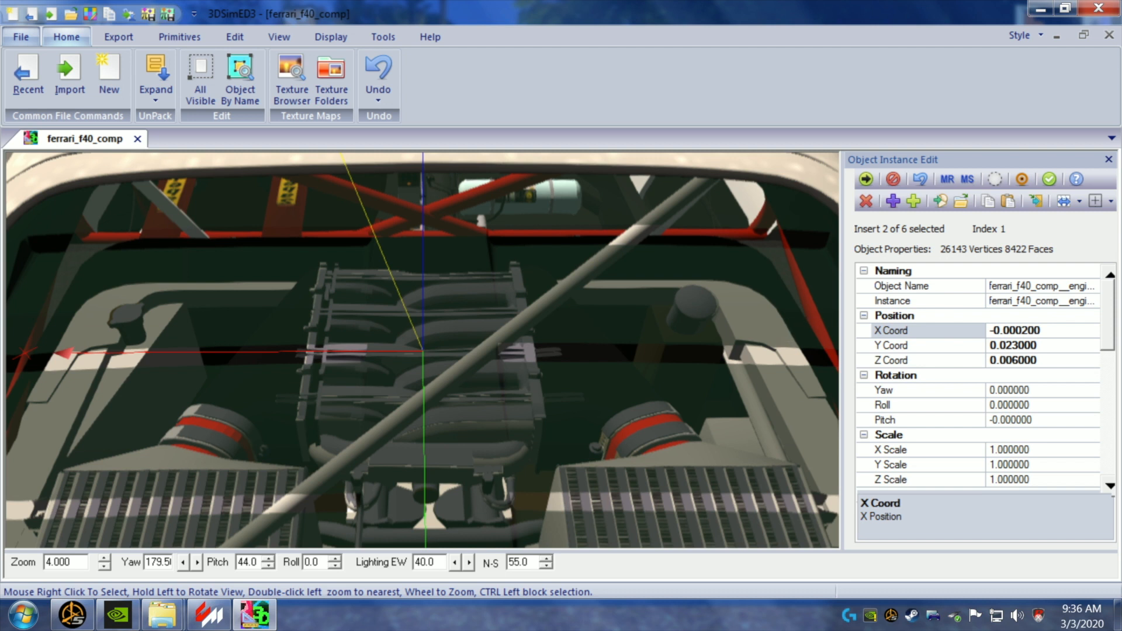
- Reset the chromed engine object's X coordinate to 0 and check its alignment from several angles
{"action": "left_click", "coordinate": [1030, 330]}
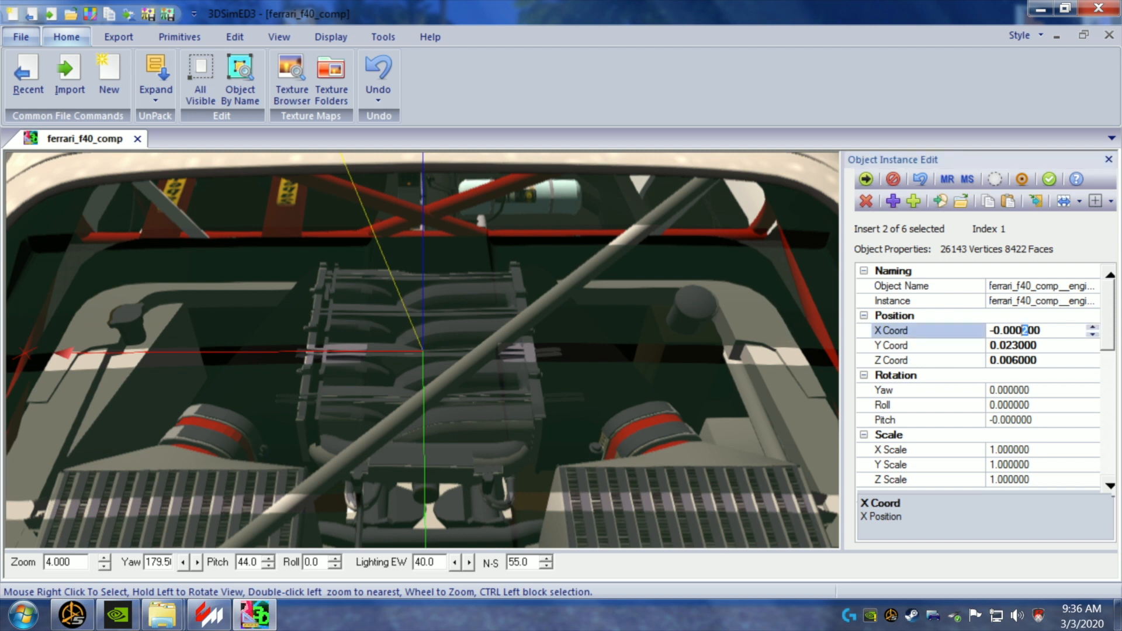
{"action": "type", "text": "0"}
{"action": "left_click", "coordinate": [772, 319]}
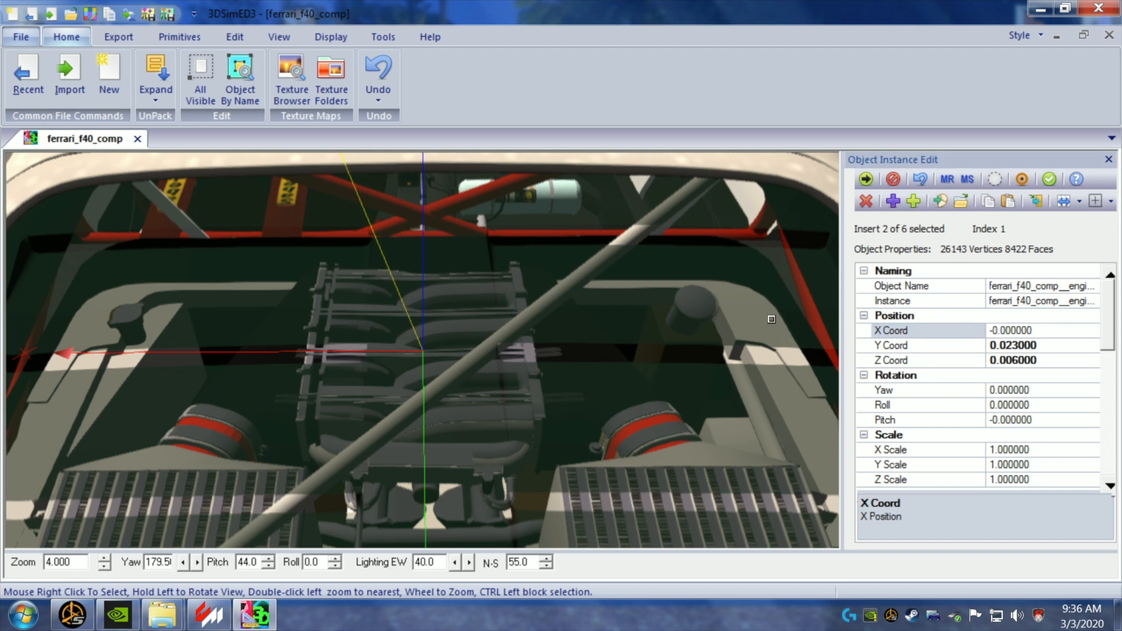
{"action": "left_click_drag", "start_coordinate": [770, 320], "coordinate": [785, 320]}
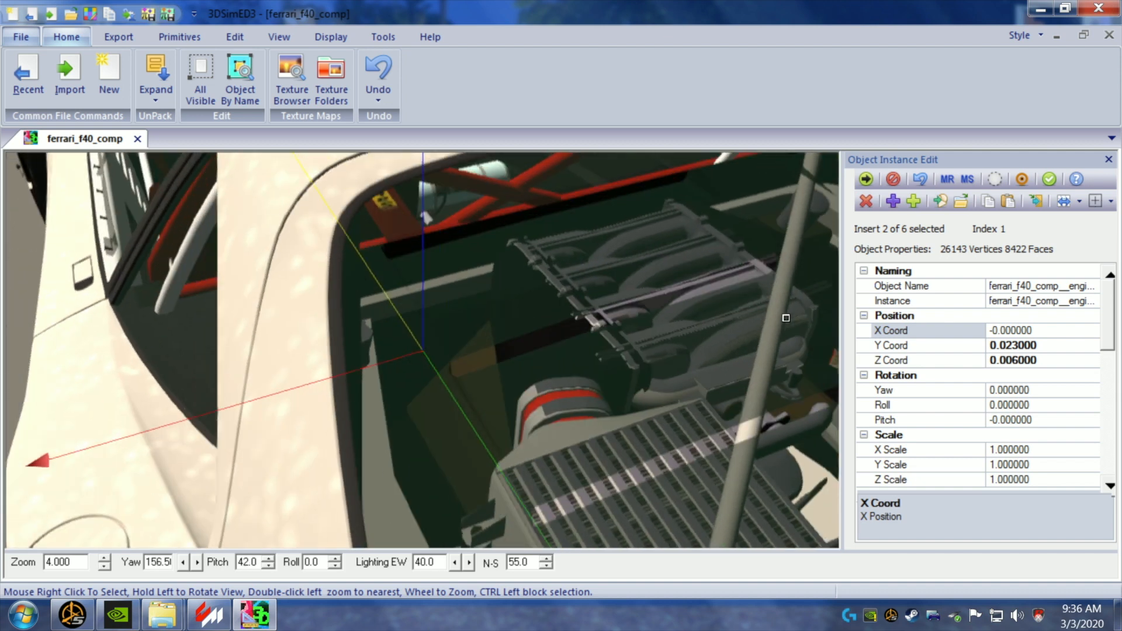
{"action": "left_click_drag", "start_coordinate": [609, 418], "coordinate": [602, 419]}
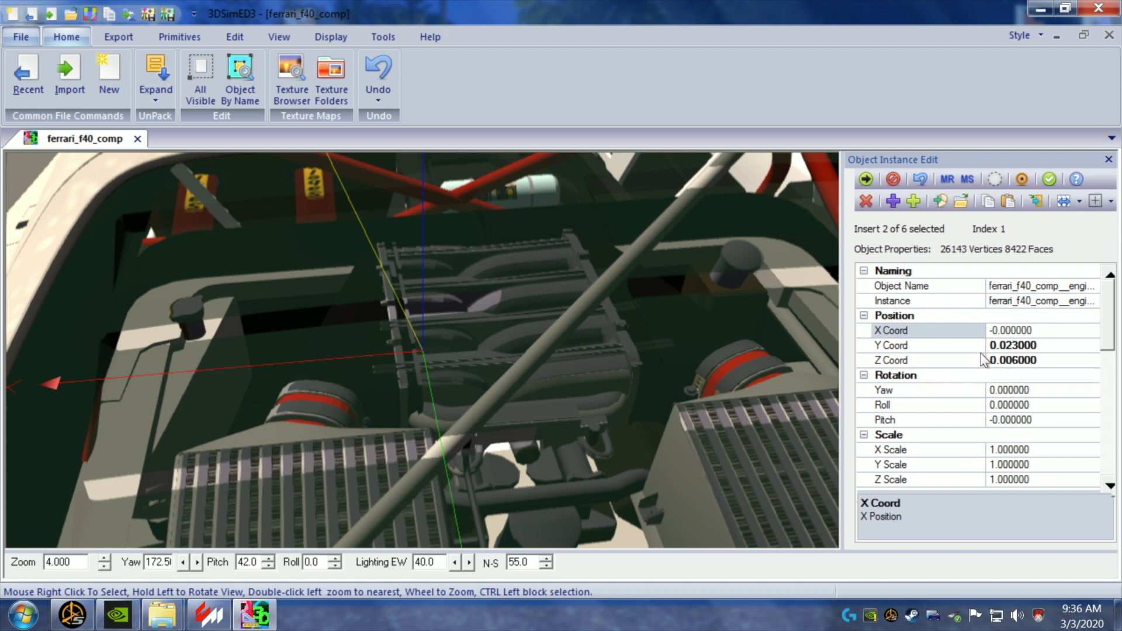
{"action": "left_click", "coordinate": [991, 330]}
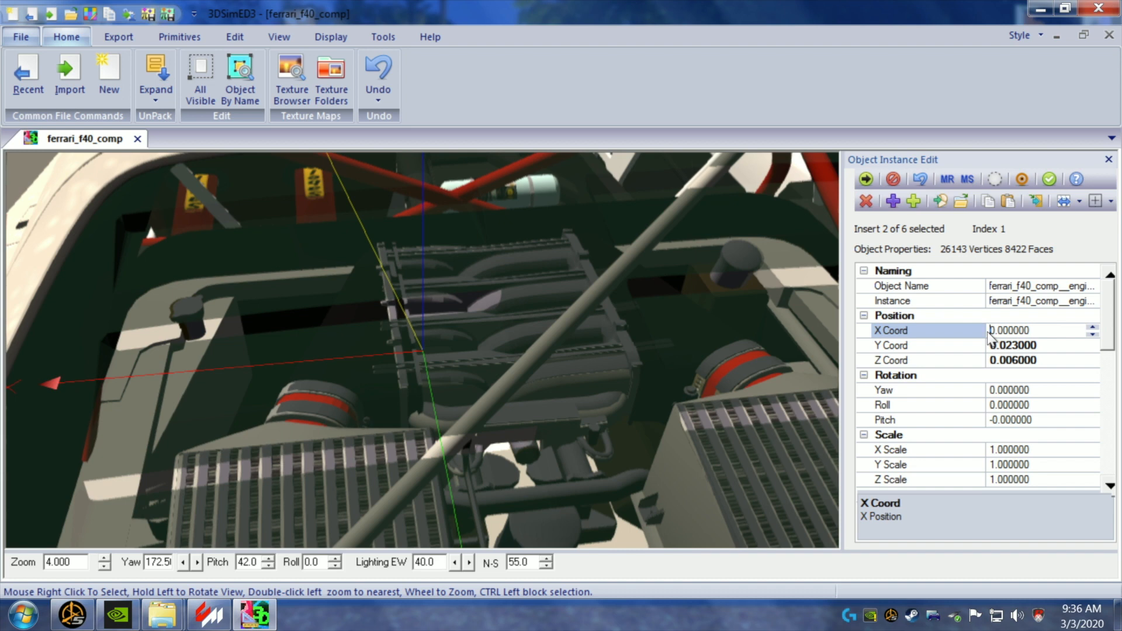
{"action": "left_click_drag", "start_coordinate": [764, 338], "coordinate": [764, 342]}
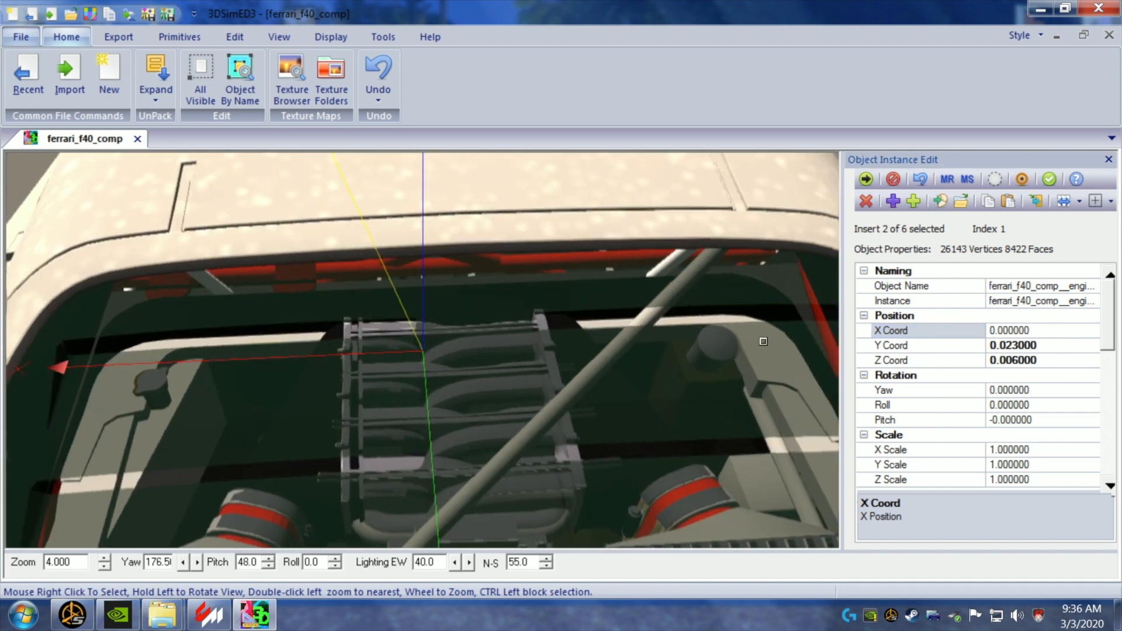
- Set the chromed engine object's X scale to 1.003 and briefly highlight the object to check its fit
{"action": "left_click", "coordinate": [1010, 450]}
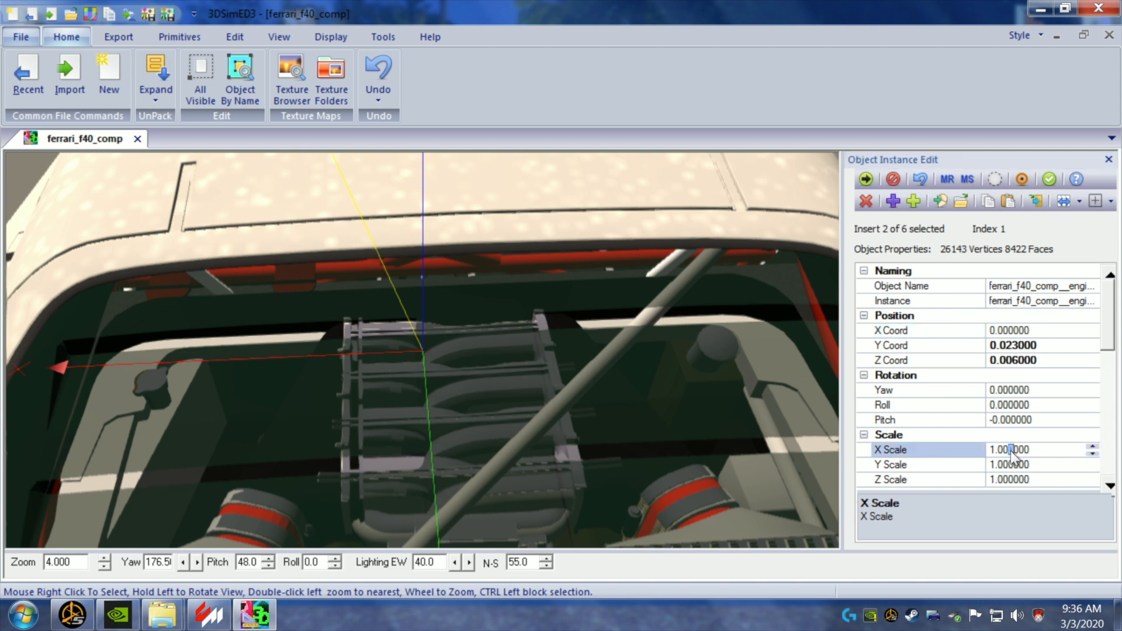
{"action": "type", "text": "3"}
{"action": "left_click", "coordinate": [753, 426]}
{"action": "left_click_drag", "start_coordinate": [749, 423], "coordinate": [756, 421]}
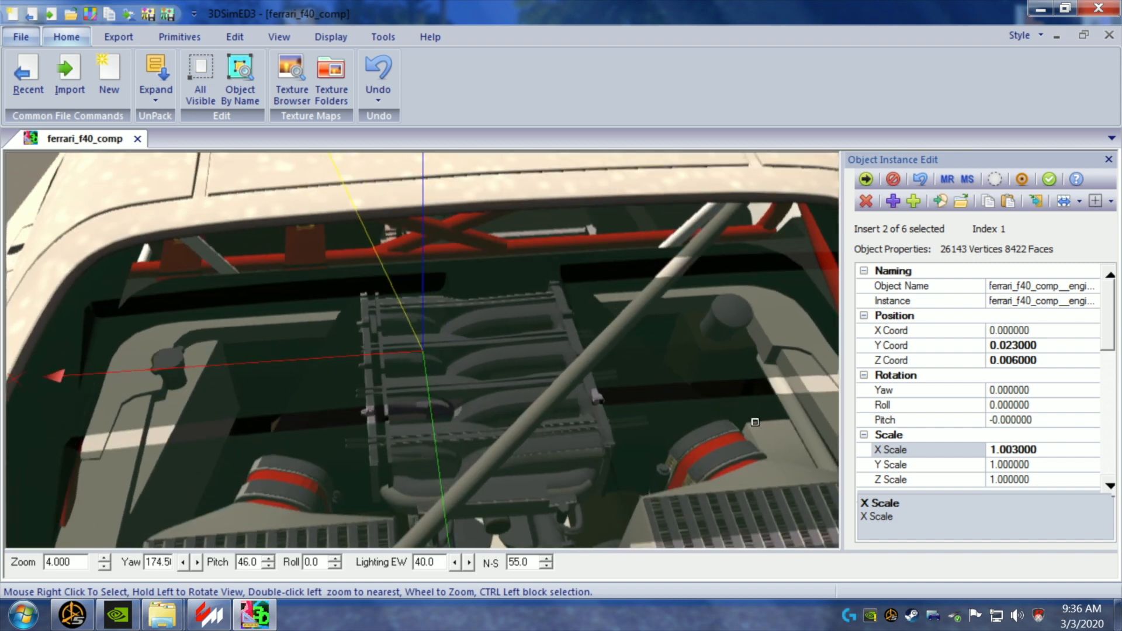
{"action": "left_click", "coordinate": [997, 178]}
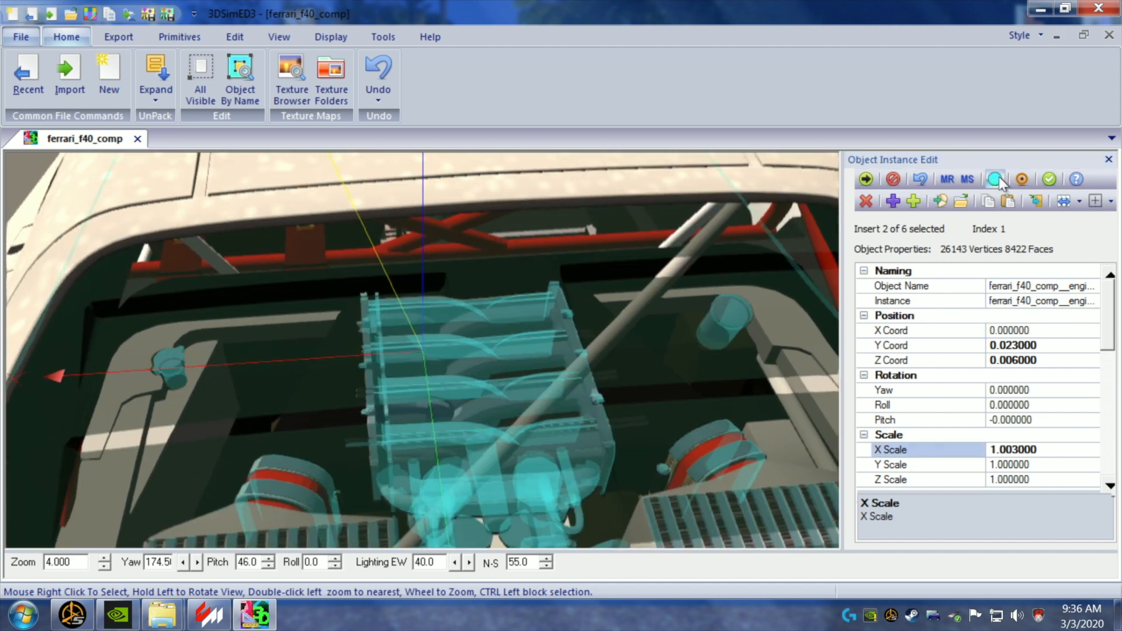
{"action": "left_click", "coordinate": [997, 179]}
{"action": "left_click_drag", "start_coordinate": [600, 407], "coordinate": [606, 406]}
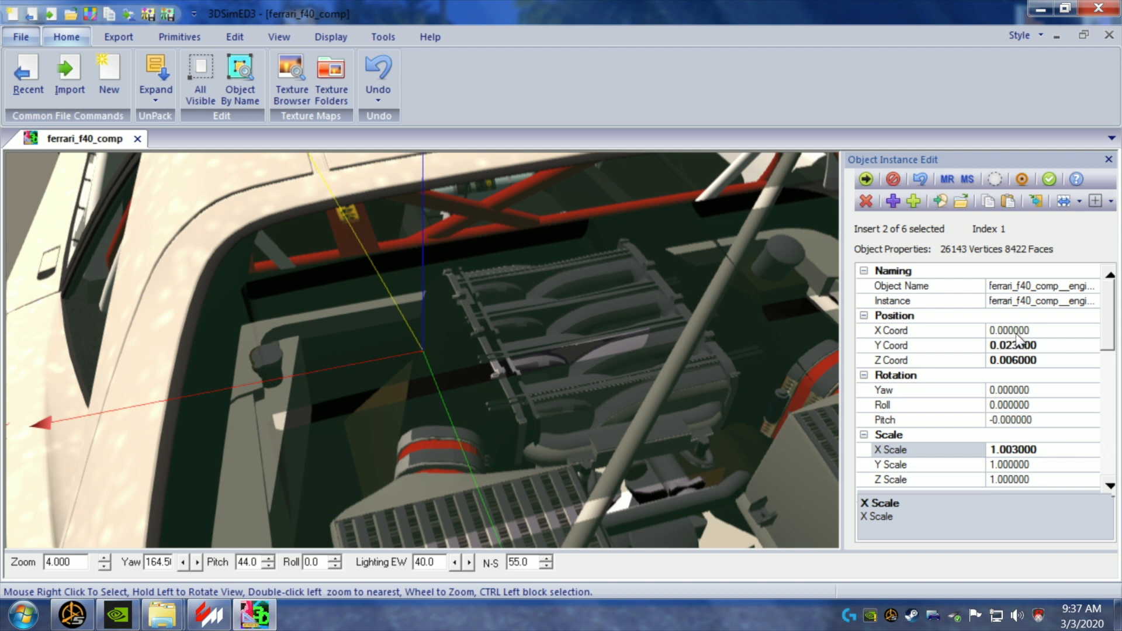
- Try X coordinates of 0.0003 and 0.0008 for the chromed engine object
{"action": "left_click_drag", "start_coordinate": [1019, 333], "coordinate": [1012, 337]}
{"action": "type", "text": "3"}
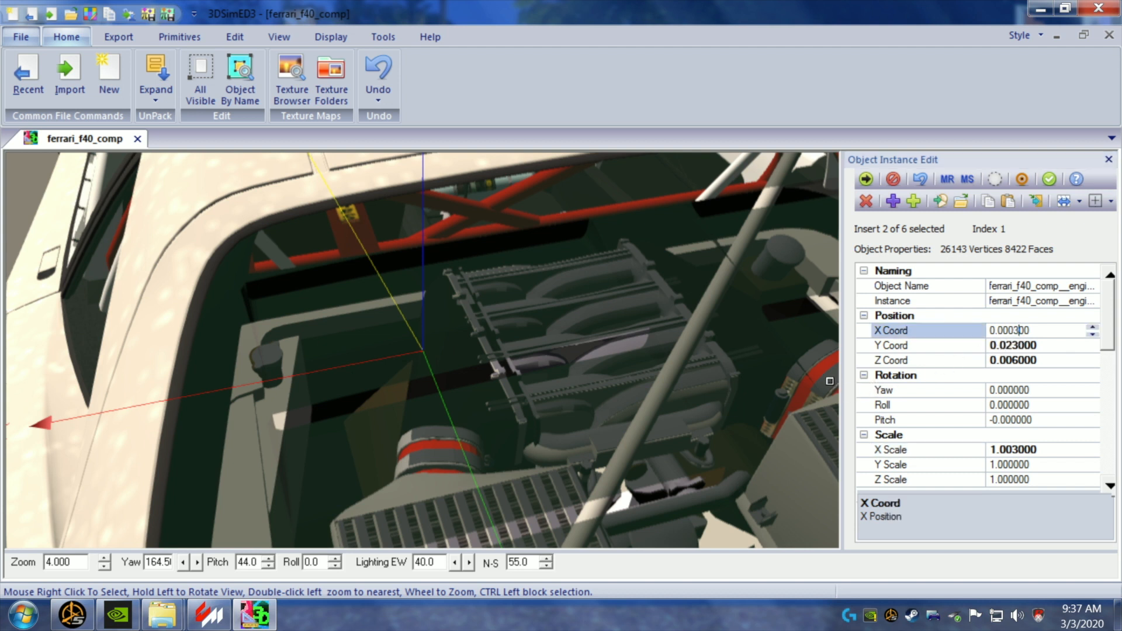
{"action": "left_click", "coordinate": [784, 377]}
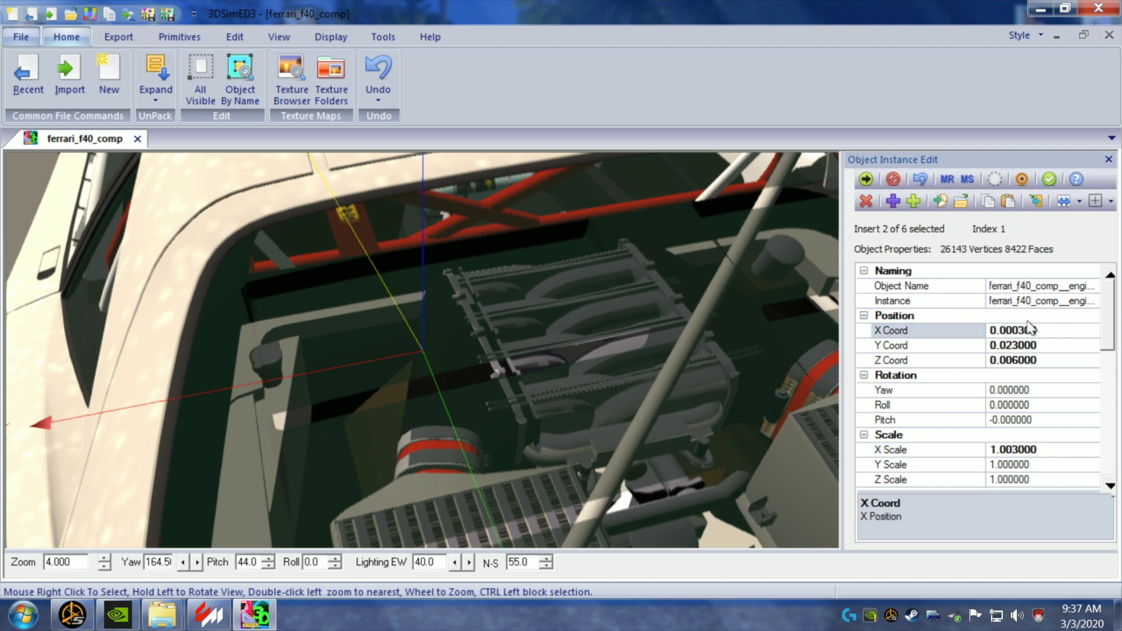
{"action": "left_click_drag", "start_coordinate": [1026, 331], "coordinate": [1018, 331]}
{"action": "type", "text": "8"}
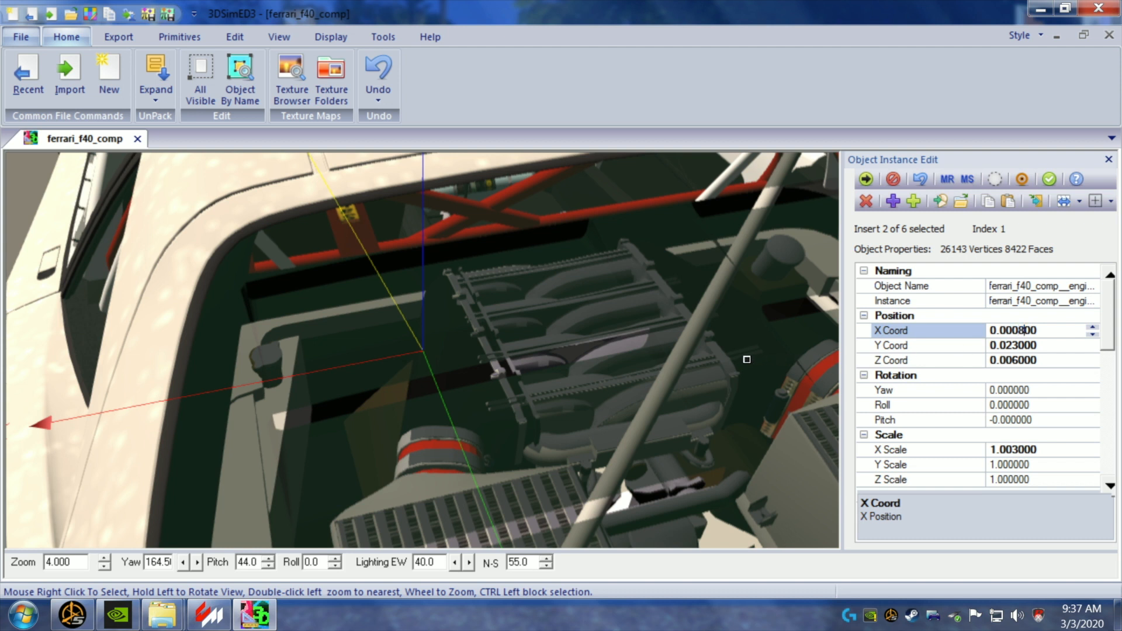
{"action": "left_click", "coordinate": [748, 359]}
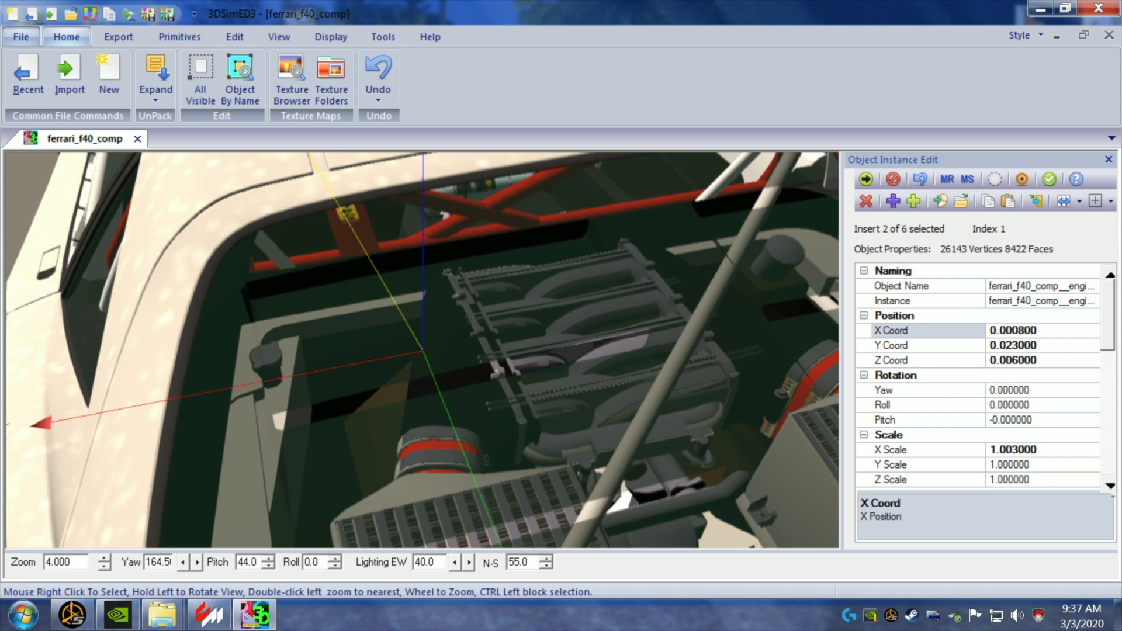
- Move the chromed engine object's X coordinate to 0.0028 and then back slightly to 0.0025
{"action": "left_click_drag", "start_coordinate": [1018, 330], "coordinate": [1012, 331]}
{"action": "type", "text": "2"}
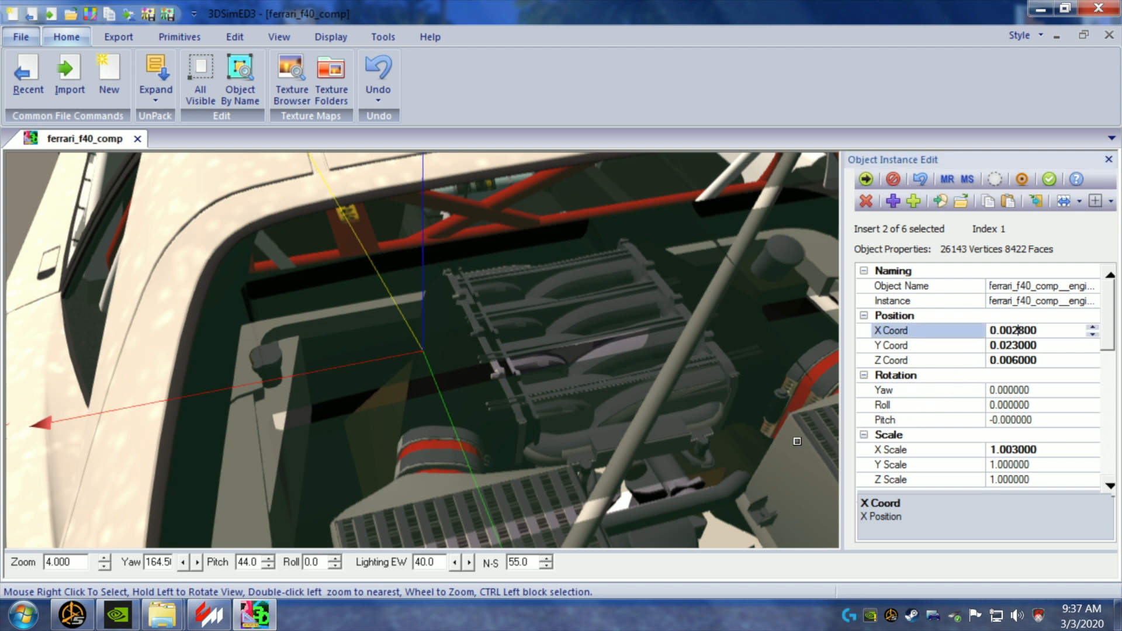
{"action": "left_click", "coordinate": [797, 437]}
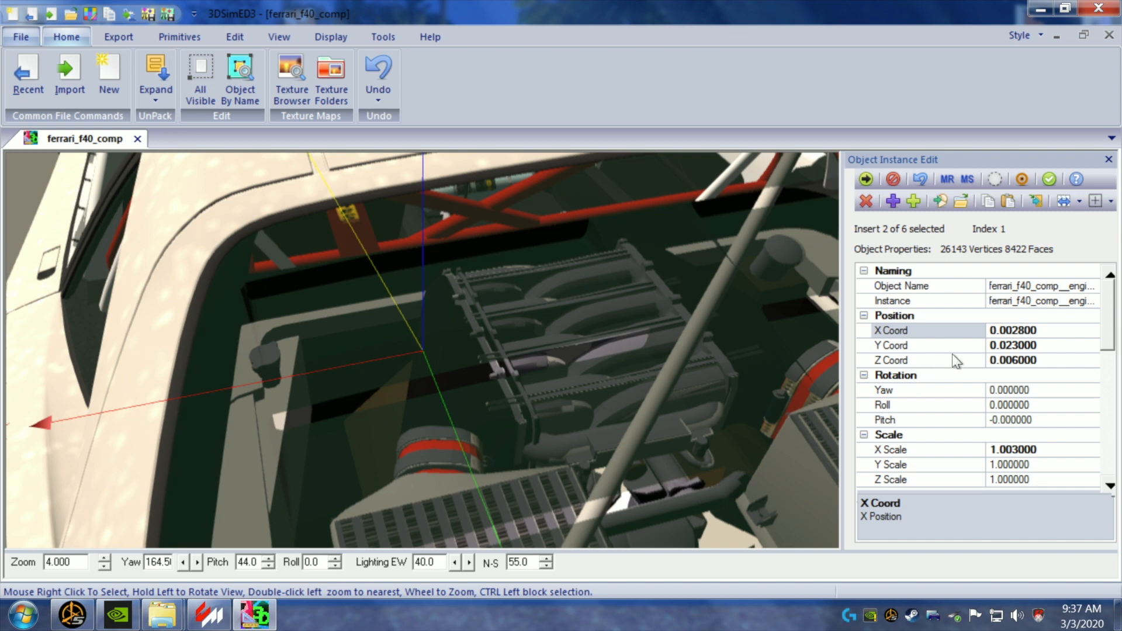
{"action": "left_click", "coordinate": [1024, 330]}
{"action": "key", "text": "BackSpace"}
{"action": "type", "text": "5"}
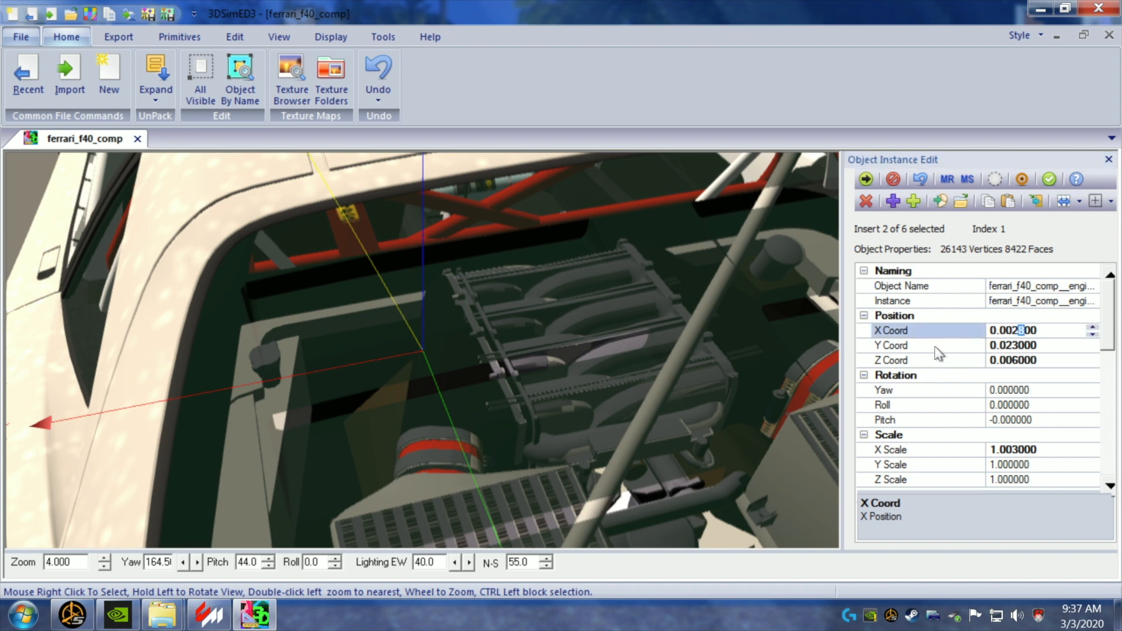
{"action": "left_click", "coordinate": [776, 347]}
- Raise the chromed engine object's pitch rotation in small increments to 0.6
{"action": "left_click_drag", "start_coordinate": [739, 344], "coordinate": [719, 346]}
{"action": "scroll", "coordinate": [719, 345], "scroll_direction": "down", "scroll_amount": 2}
{"action": "left_click_drag", "start_coordinate": [554, 446], "coordinate": [609, 450]}
{"action": "scroll", "coordinate": [543, 441], "scroll_direction": "down", "scroll_amount": 1}
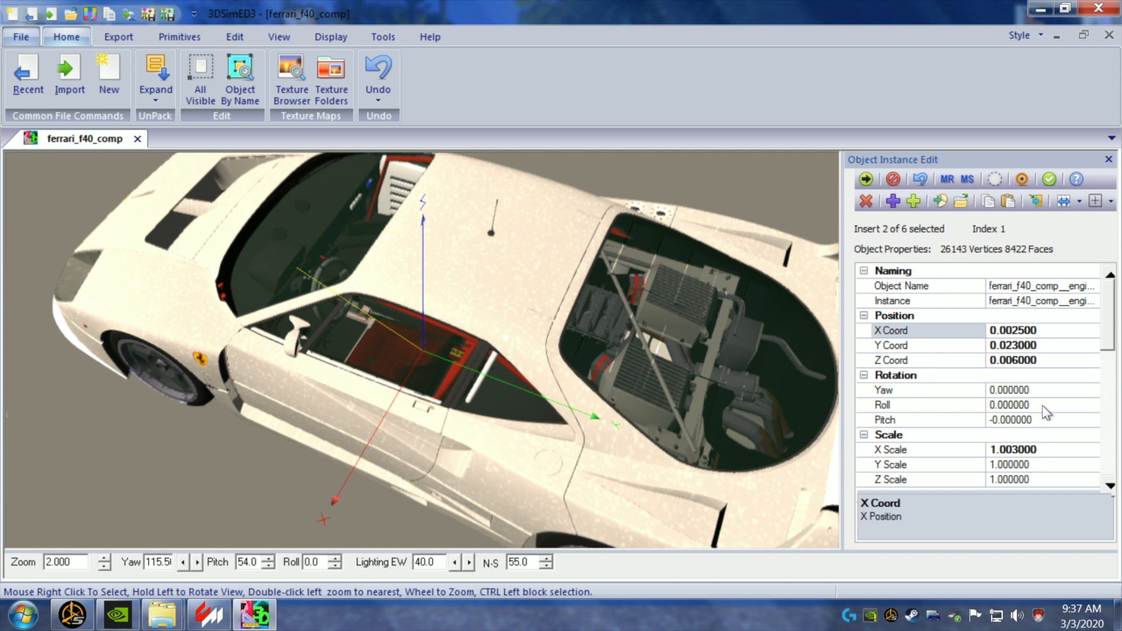
{"action": "left_click", "coordinate": [1044, 420]}
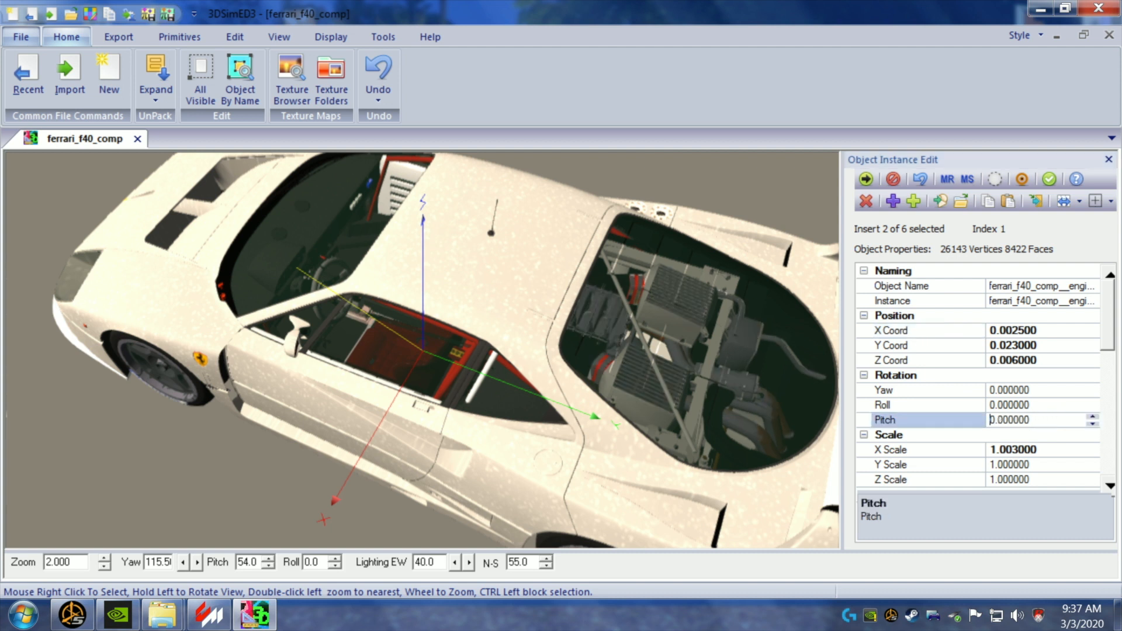
{"action": "key", "text": "Up"}
{"action": "key", "text": "Up"}
{"action": "key", "text": "Up"}
{"action": "key", "text": "Up"}
{"action": "key", "text": "Up"}
{"action": "key", "text": "Up"}
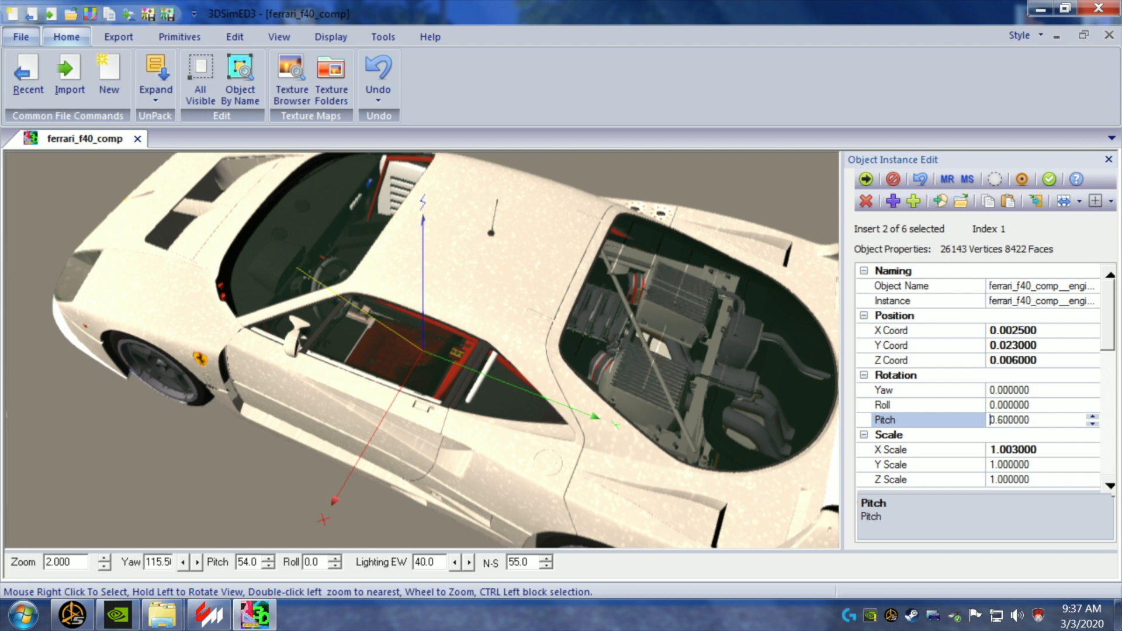
- Try Y coordinates of 0.013 and 0.043 for the chromed engine object while viewing the engine bay from behind
{"action": "left_click_drag", "start_coordinate": [711, 430], "coordinate": [671, 426]}
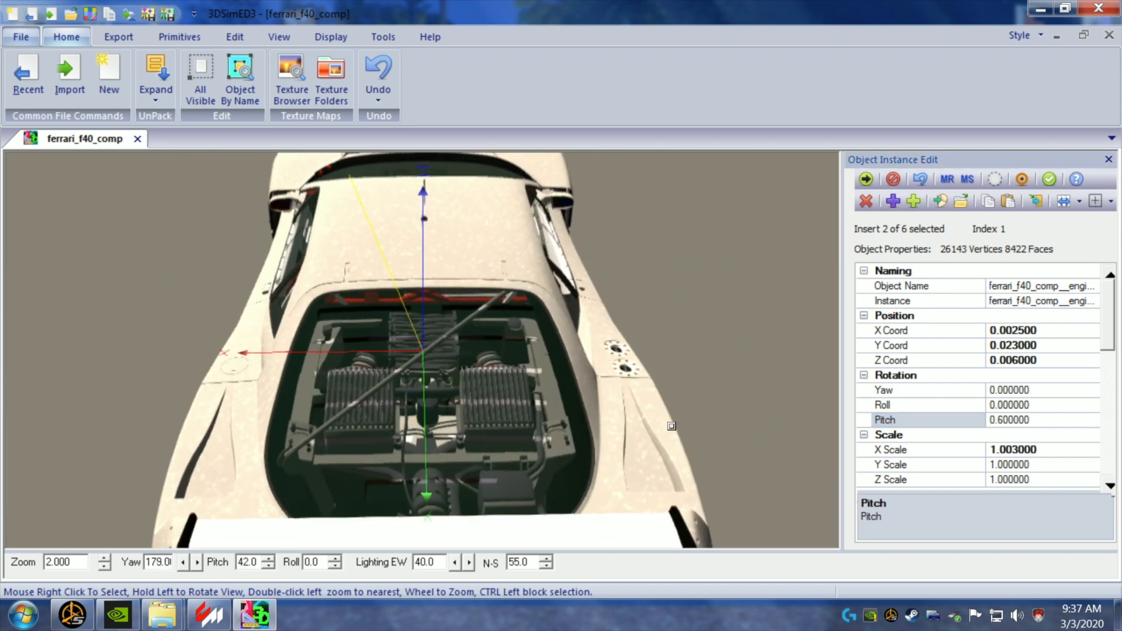
{"action": "scroll", "coordinate": [670, 424], "scroll_direction": "up", "scroll_amount": 2}
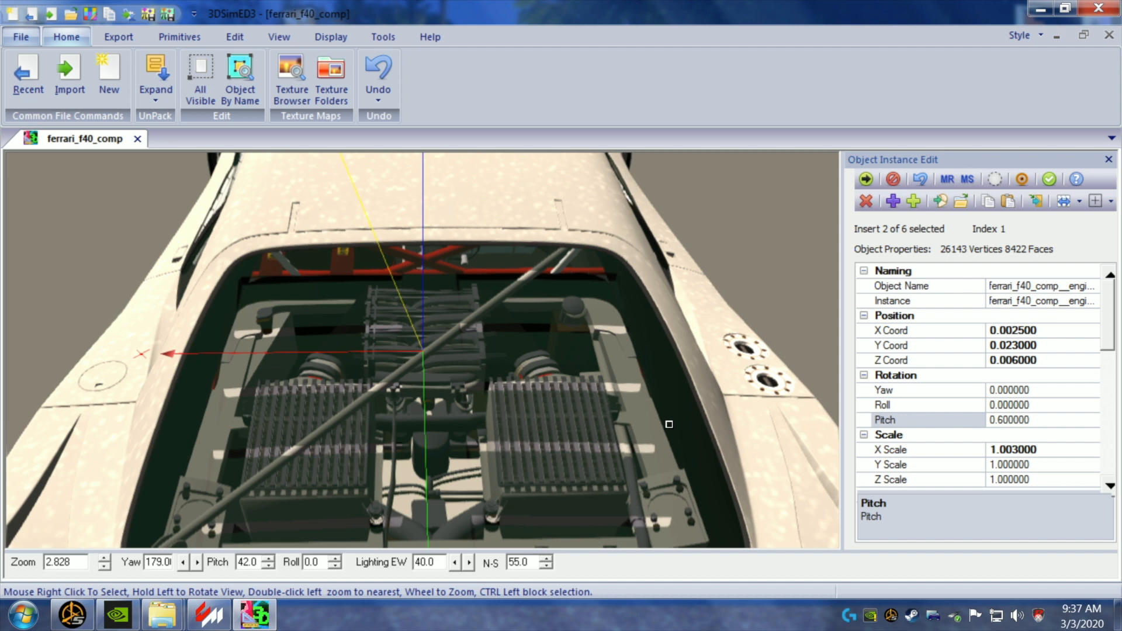
{"action": "left_click_drag", "start_coordinate": [668, 424], "coordinate": [673, 425]}
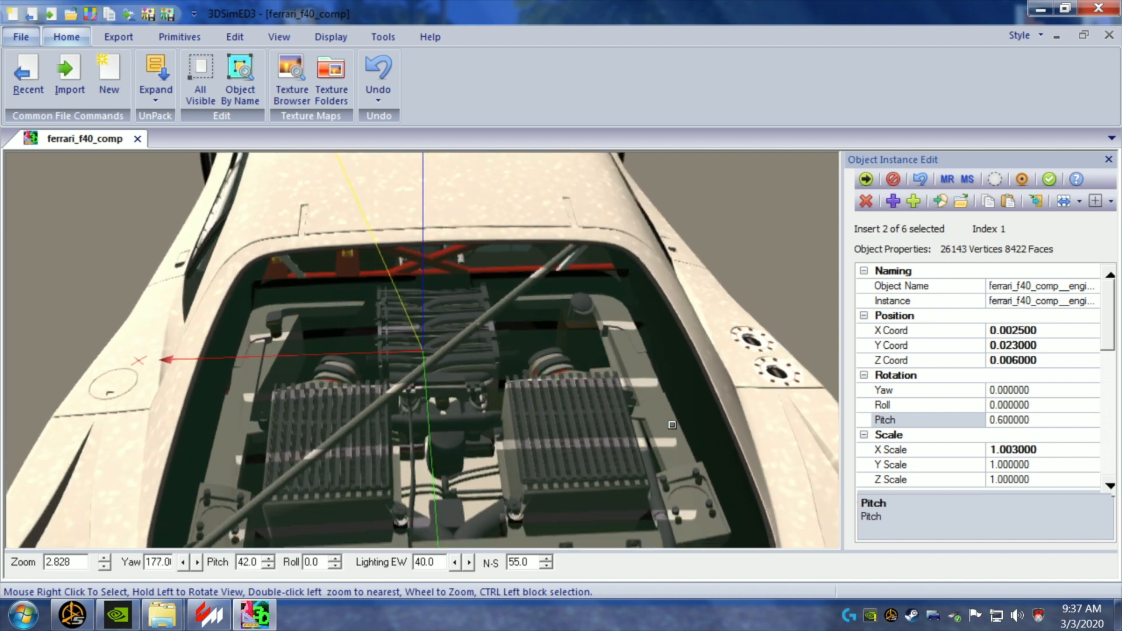
{"action": "scroll", "coordinate": [671, 425], "scroll_direction": "up", "scroll_amount": 2}
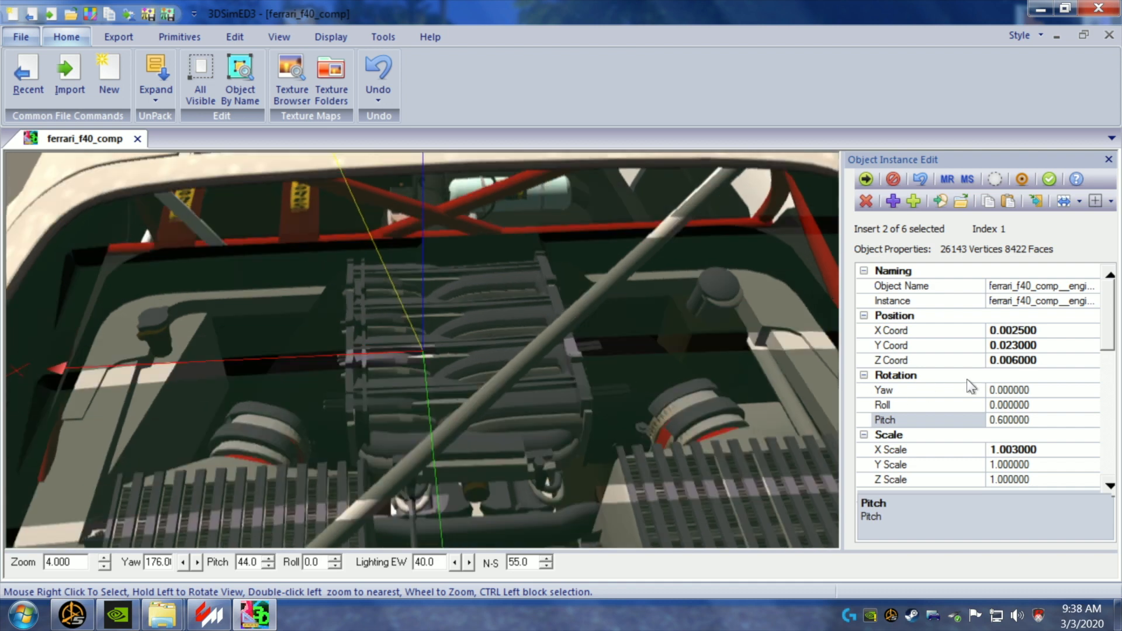
{"action": "left_click", "coordinate": [1013, 347]}
{"action": "left_click_drag", "start_coordinate": [1012, 346], "coordinate": [1009, 347]}
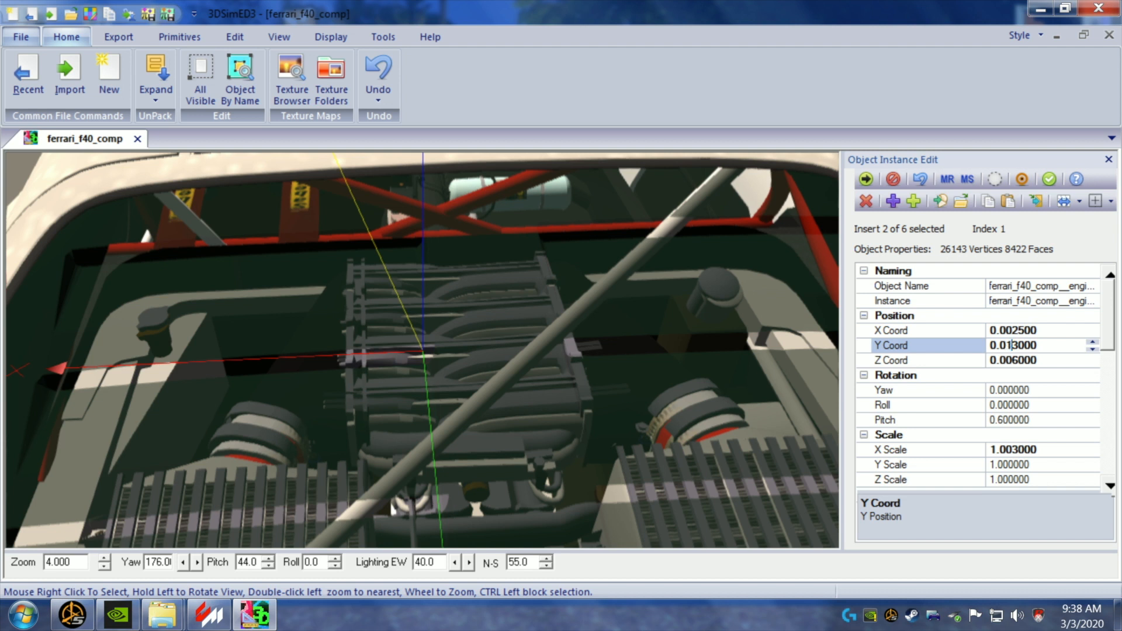
{"action": "type", "text": "1"}
{"action": "left_click_drag", "start_coordinate": [811, 270], "coordinate": [816, 270]}
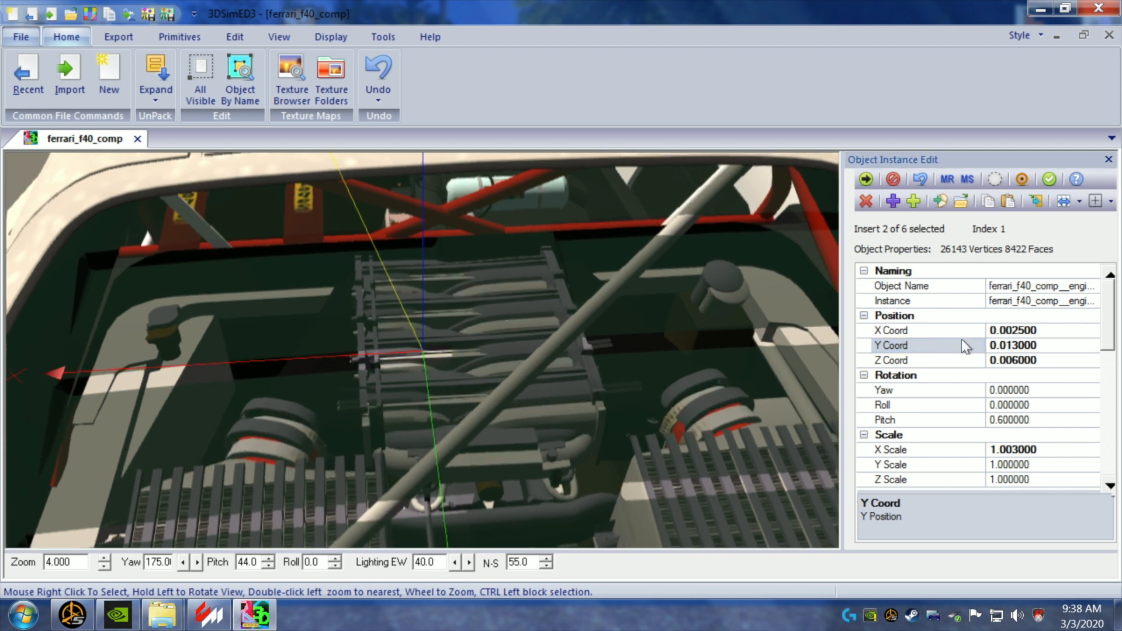
{"action": "left_click", "coordinate": [1014, 345]}
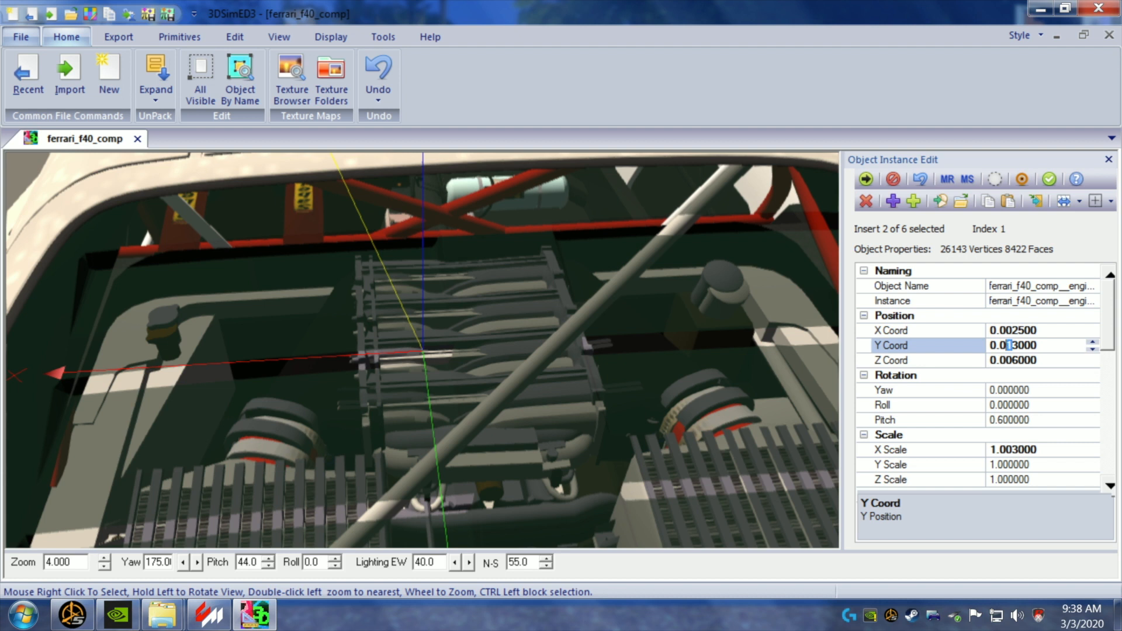
{"action": "left_click", "coordinate": [786, 365]}
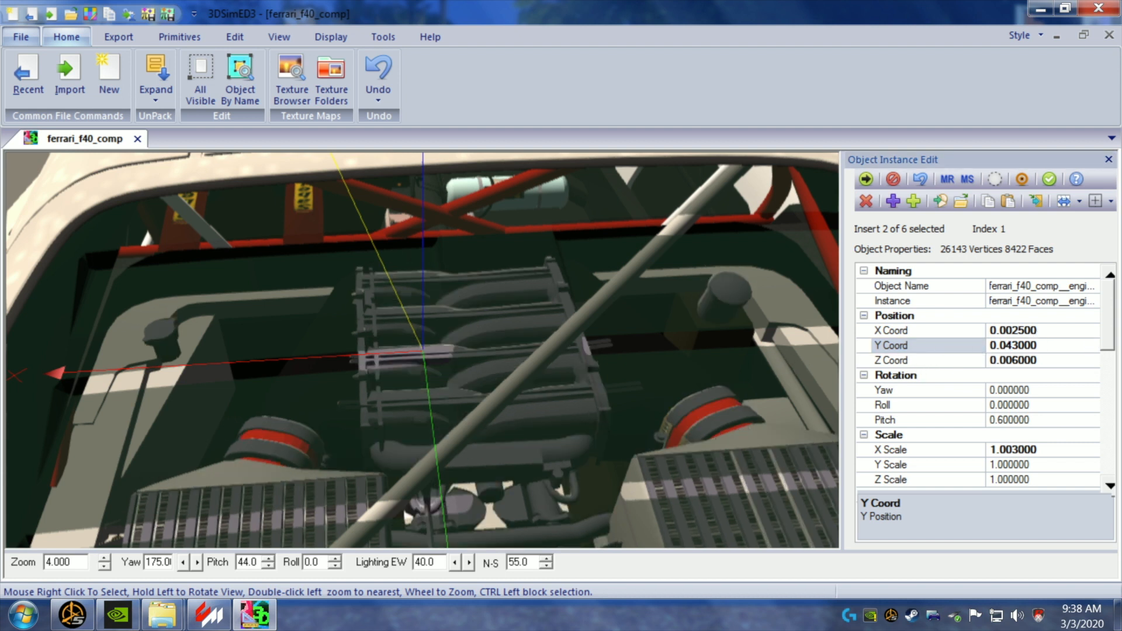
- Try Y coordinates of 0.033 and 0.036 for the chromed engine object
{"action": "left_click", "coordinate": [1014, 346]}
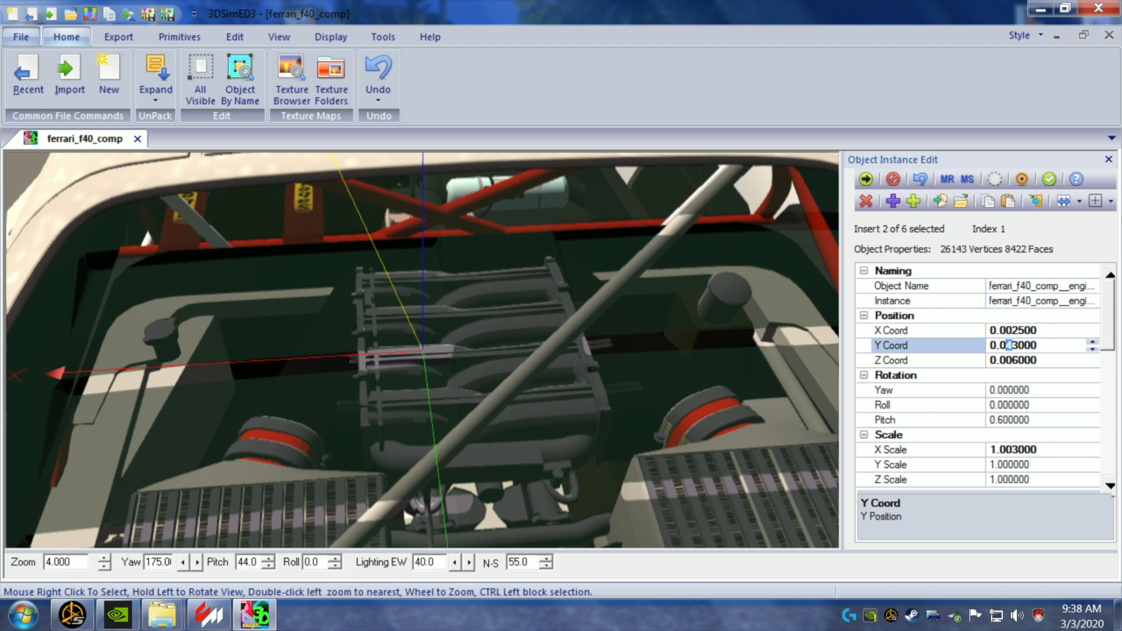
{"action": "type", "text": "3"}
{"action": "left_click", "coordinate": [822, 345]}
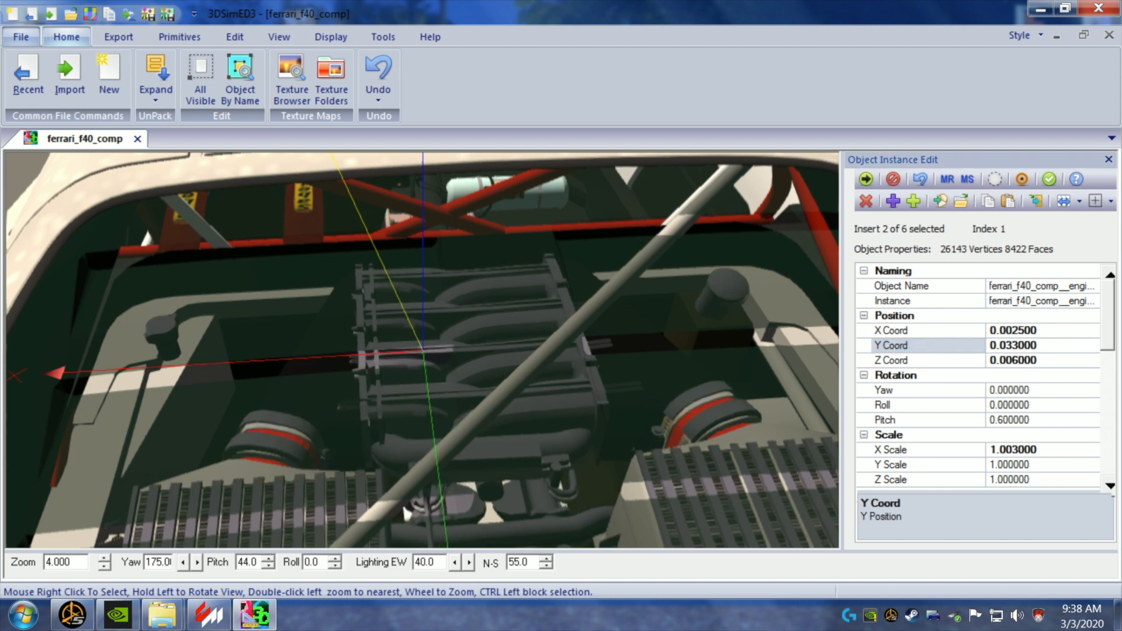
{"action": "left_click_drag", "start_coordinate": [1012, 345], "coordinate": [1019, 345]}
{"action": "type", "text": "6"}
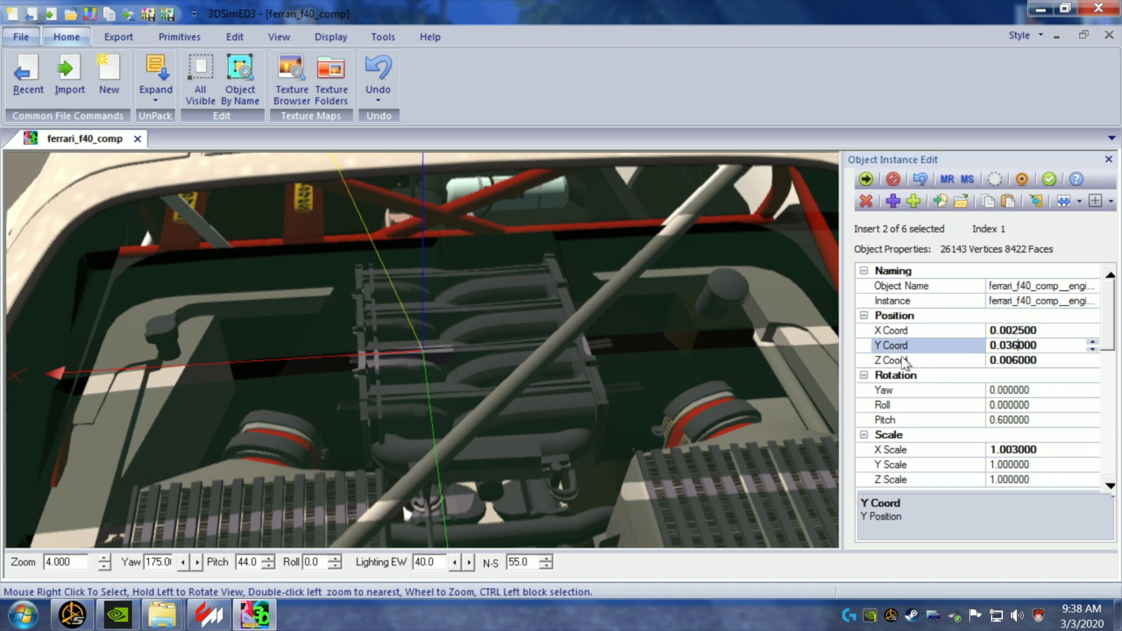
{"action": "left_click", "coordinate": [814, 353]}
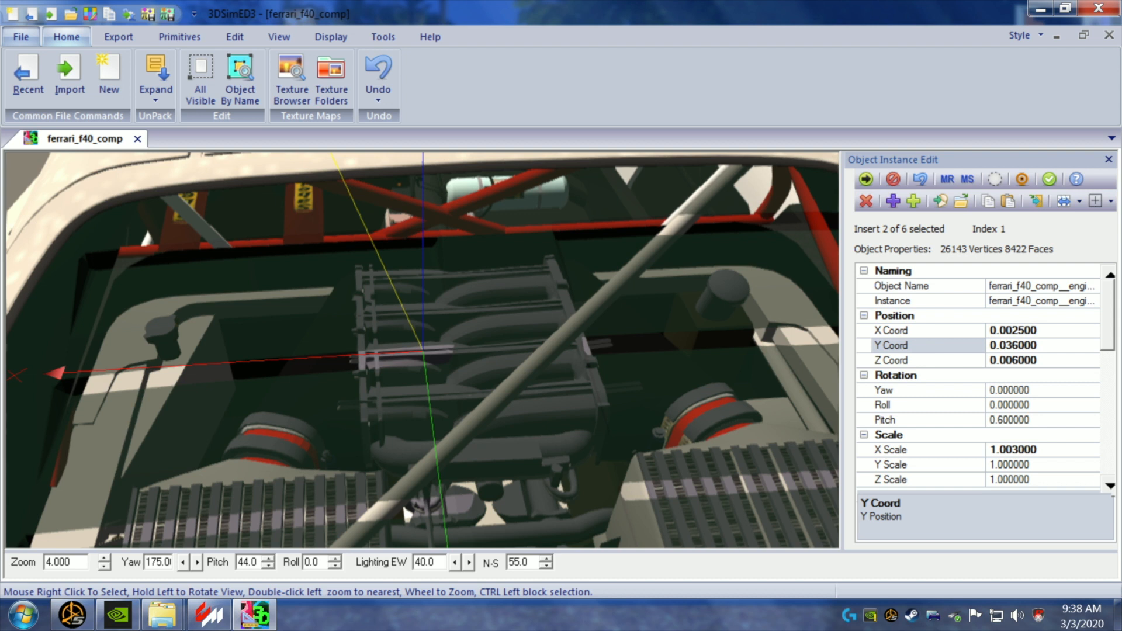
- Try Y coordinates of 0.037 and 0.039 for the chromed engine object and check its fit in the engine bay
{"action": "left_click_drag", "start_coordinate": [1013, 345], "coordinate": [1020, 346]}
{"action": "type", "text": "7"}
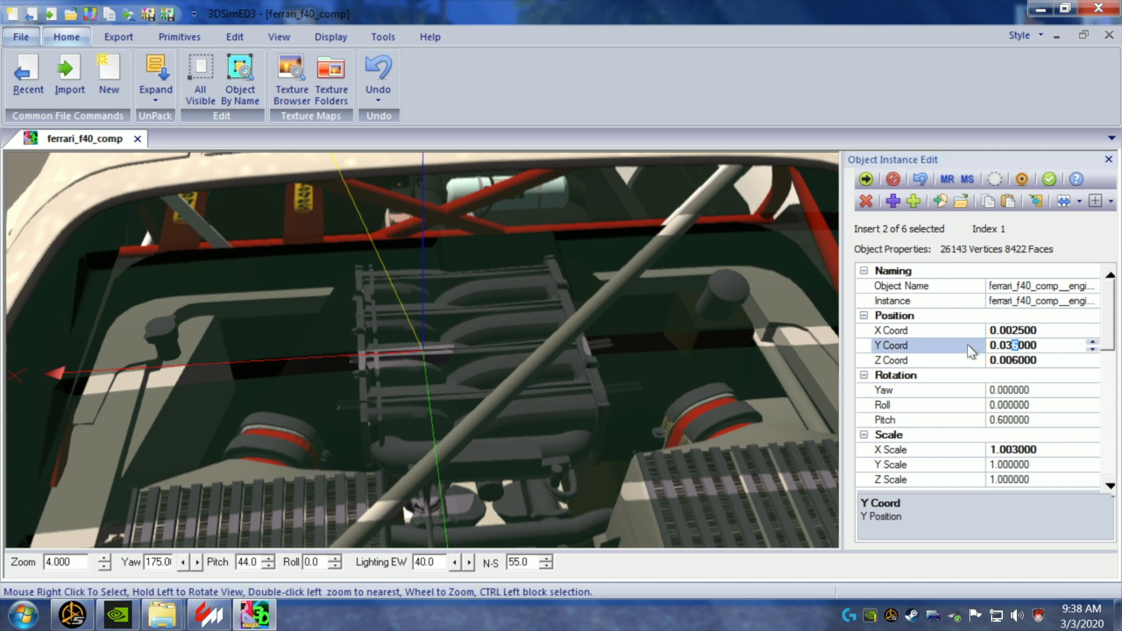
{"action": "left_click", "coordinate": [806, 352]}
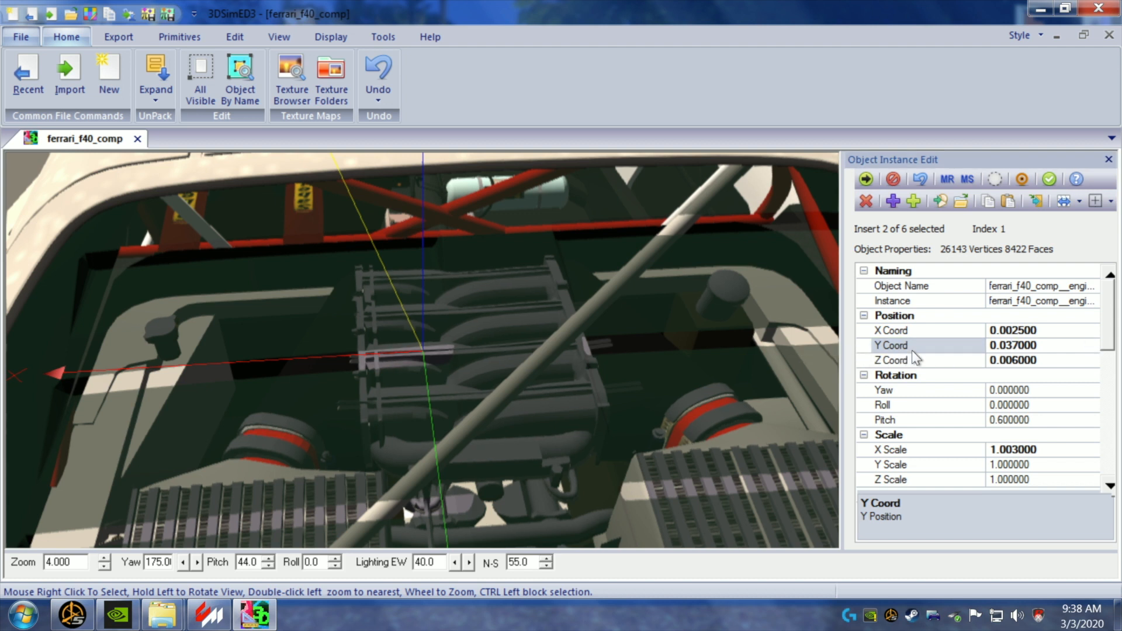
{"action": "left_click_drag", "start_coordinate": [1013, 346], "coordinate": [1021, 345]}
{"action": "type", "text": "9"}
{"action": "left_click", "coordinate": [825, 349]}
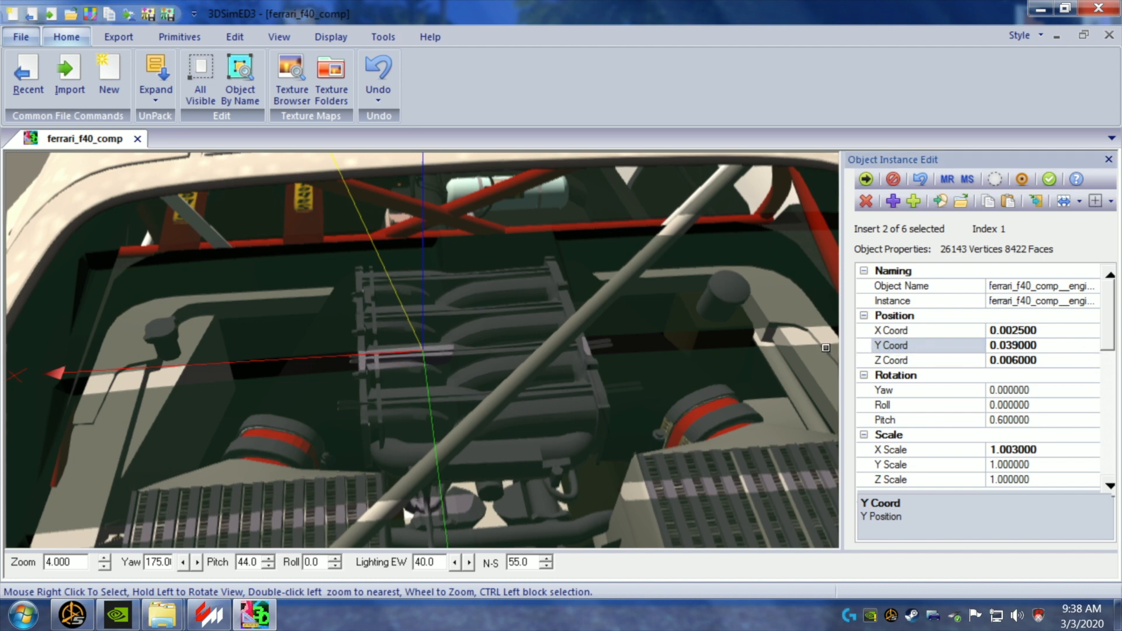
{"action": "mouse_move", "coordinate": [814, 349]}
{"action": "left_mouse_down"}
{"action": "mouse_move", "coordinate": [824, 350]}
{"action": "mouse_move", "coordinate": [802, 351]}
{"action": "left_mouse_up"}
{"action": "scroll", "coordinate": [817, 344], "scroll_direction": "down", "scroll_amount": 1}
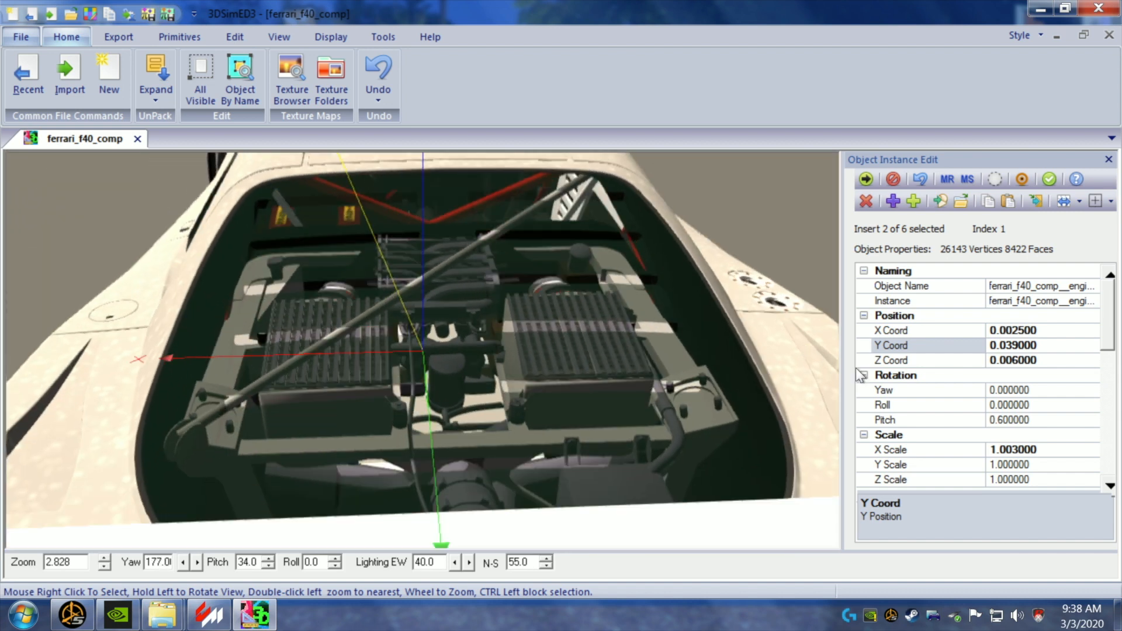
- Set the chromed engine object's Y and Z scale to 1.003
{"action": "left_click", "coordinate": [1007, 464]}
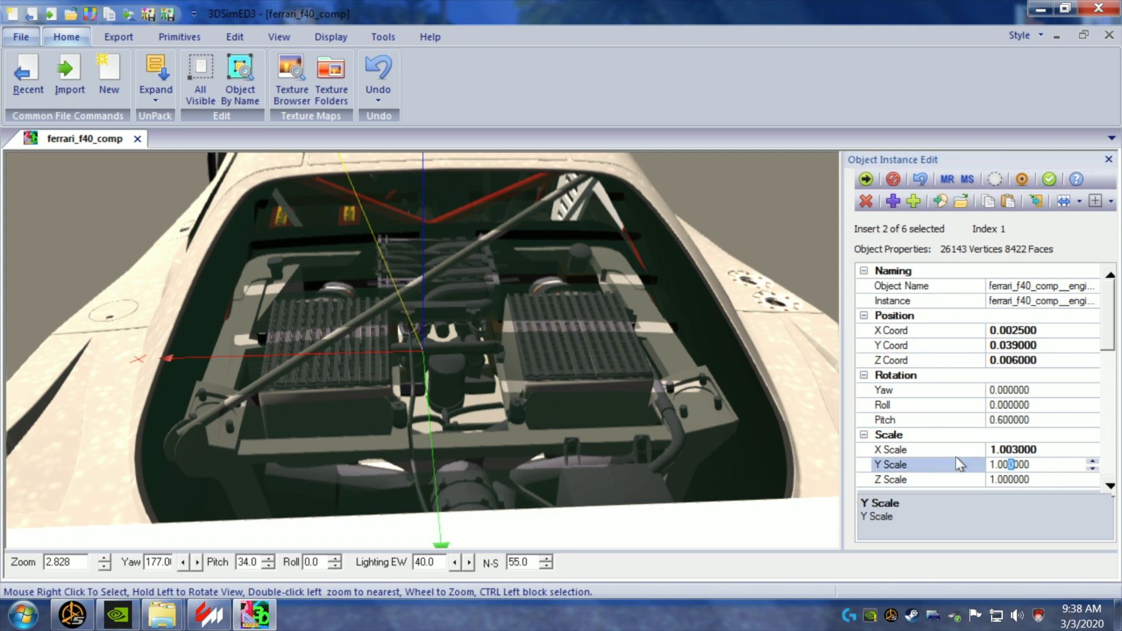
{"action": "left_click", "coordinate": [806, 374]}
{"action": "left_click_drag", "start_coordinate": [787, 368], "coordinate": [792, 377]}
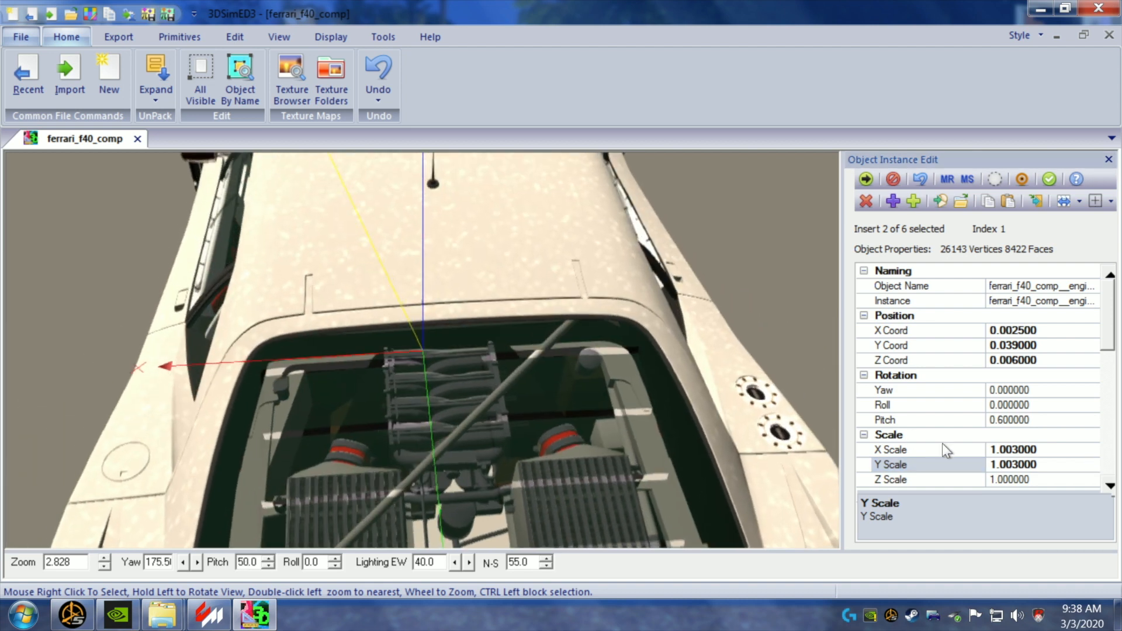
{"action": "left_click", "coordinate": [1012, 479]}
{"action": "key", "text": "BackSpace"}
{"action": "type", "text": "3"}
{"action": "left_click", "coordinate": [812, 324]}
{"action": "mouse_move", "coordinate": [730, 331]}
{"action": "left_mouse_down"}
{"action": "mouse_move", "coordinate": [740, 328]}
{"action": "mouse_move", "coordinate": [728, 326]}
{"action": "left_mouse_up"}
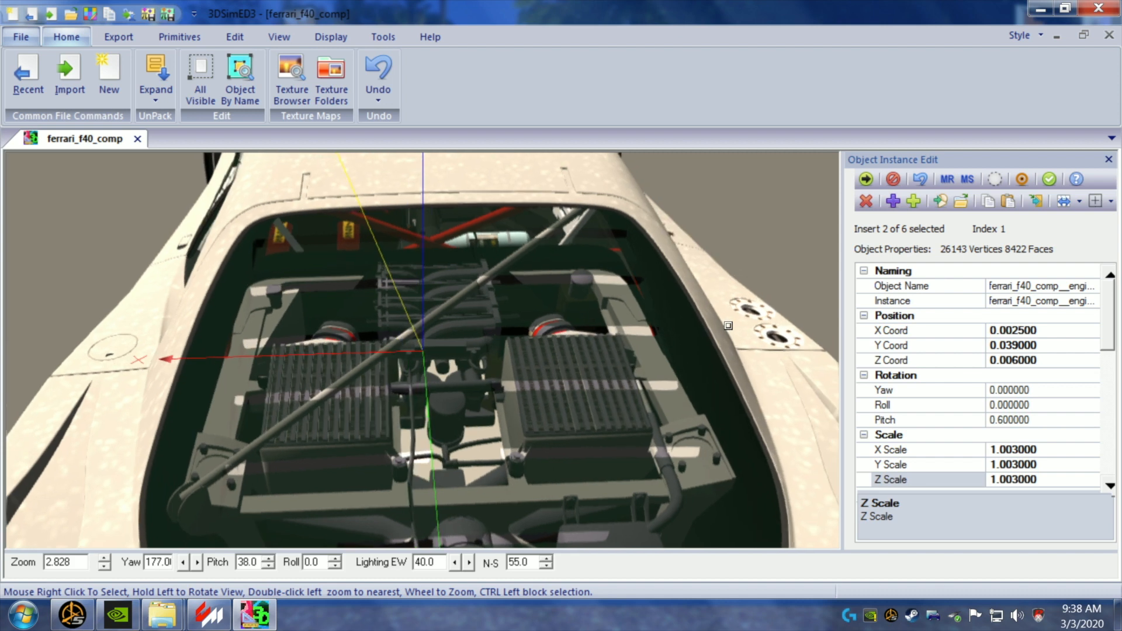
- Inspect the engine bay from the side and set the chromed engine object's Y coordinate to 0.032
{"action": "double_click", "coordinate": [569, 396]}
{"action": "scroll", "coordinate": [569, 396], "scroll_direction": "down", "scroll_amount": 2}
{"action": "left_click_drag", "start_coordinate": [568, 395], "coordinate": [615, 422]}
{"action": "scroll", "coordinate": [588, 414], "scroll_direction": "up", "scroll_amount": 1}
{"action": "scroll", "coordinate": [612, 427], "scroll_direction": "up", "scroll_amount": 1}
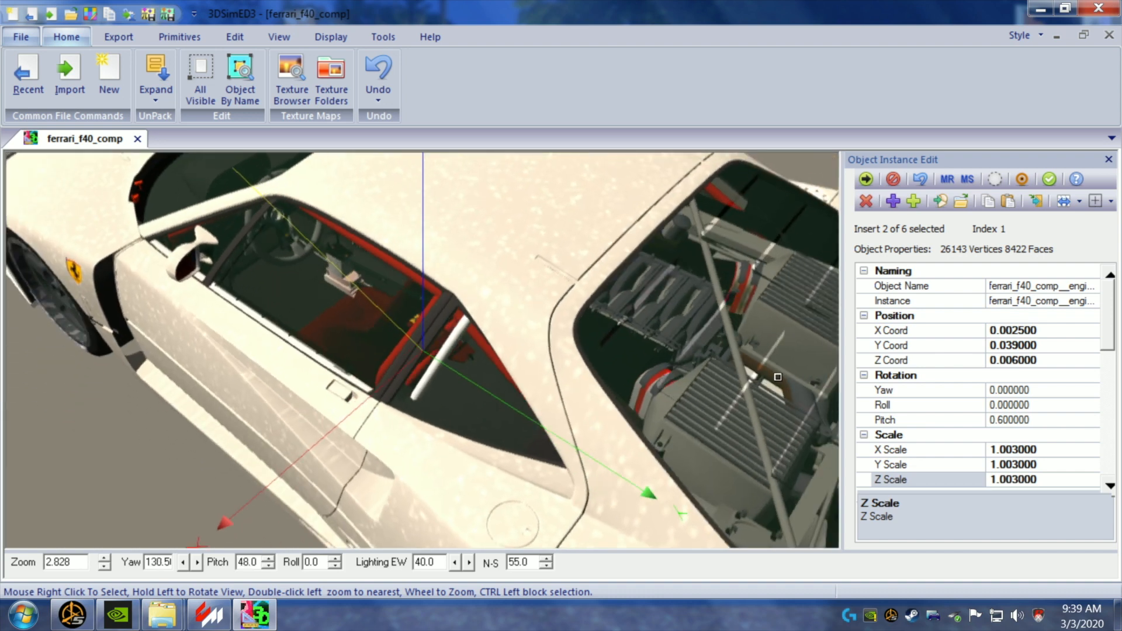
{"action": "left_click_drag", "start_coordinate": [708, 416], "coordinate": [709, 417]}
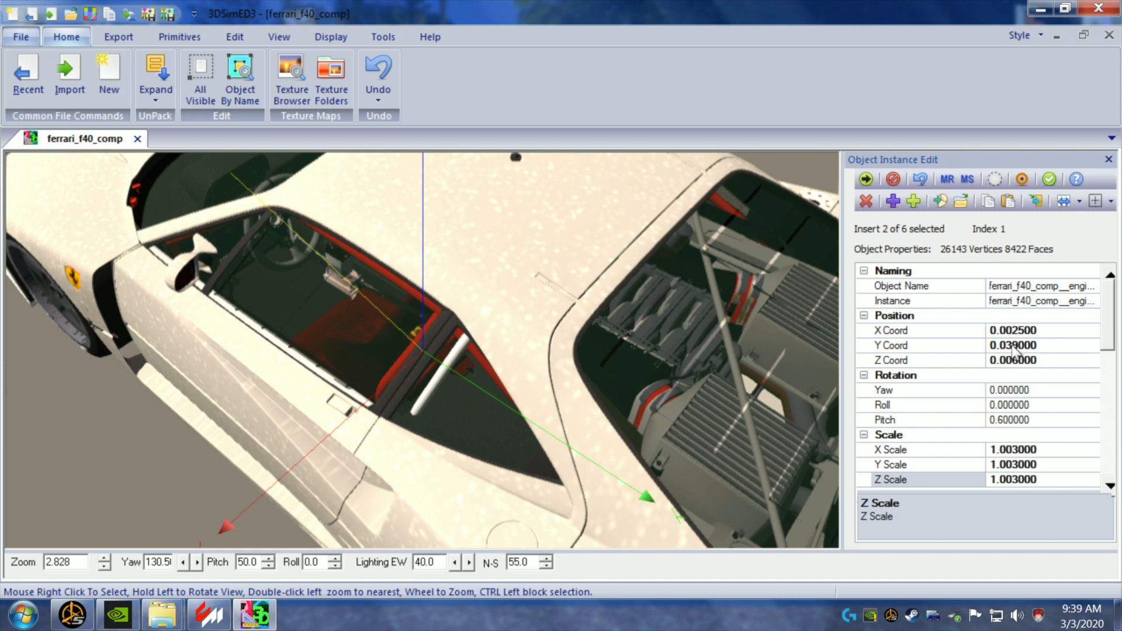
{"action": "left_click", "coordinate": [1016, 348]}
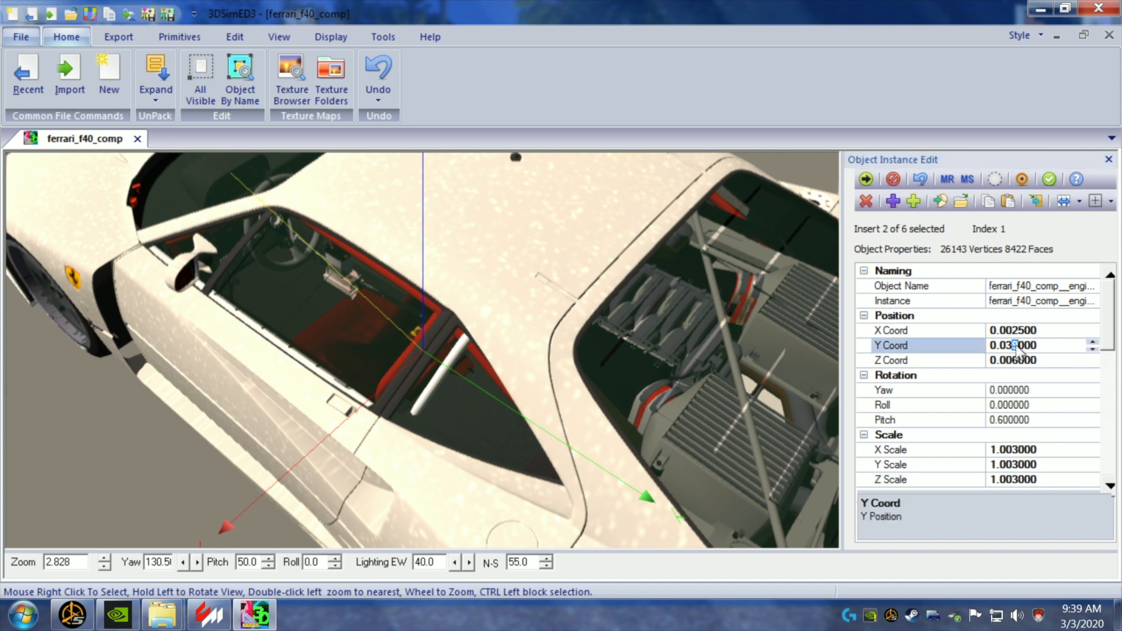
{"action": "left_click", "coordinate": [786, 345]}
- Set the chromed engine object's pitch rotation to 0.2 and apply the object instance edits
{"action": "left_click_drag", "start_coordinate": [792, 346], "coordinate": [768, 345]}
{"action": "scroll", "coordinate": [609, 347], "scroll_direction": "down", "scroll_amount": 1}
{"action": "left_click_drag", "start_coordinate": [594, 357], "coordinate": [623, 352]}
{"action": "scroll", "coordinate": [620, 345], "scroll_direction": "up", "scroll_amount": 1}
{"action": "mouse_move", "coordinate": [631, 360]}
{"action": "left_mouse_down"}
{"action": "mouse_move", "coordinate": [654, 373]}
{"action": "mouse_move", "coordinate": [650, 360]}
{"action": "left_mouse_up"}
{"action": "scroll", "coordinate": [631, 356], "scroll_direction": "down", "scroll_amount": 2}
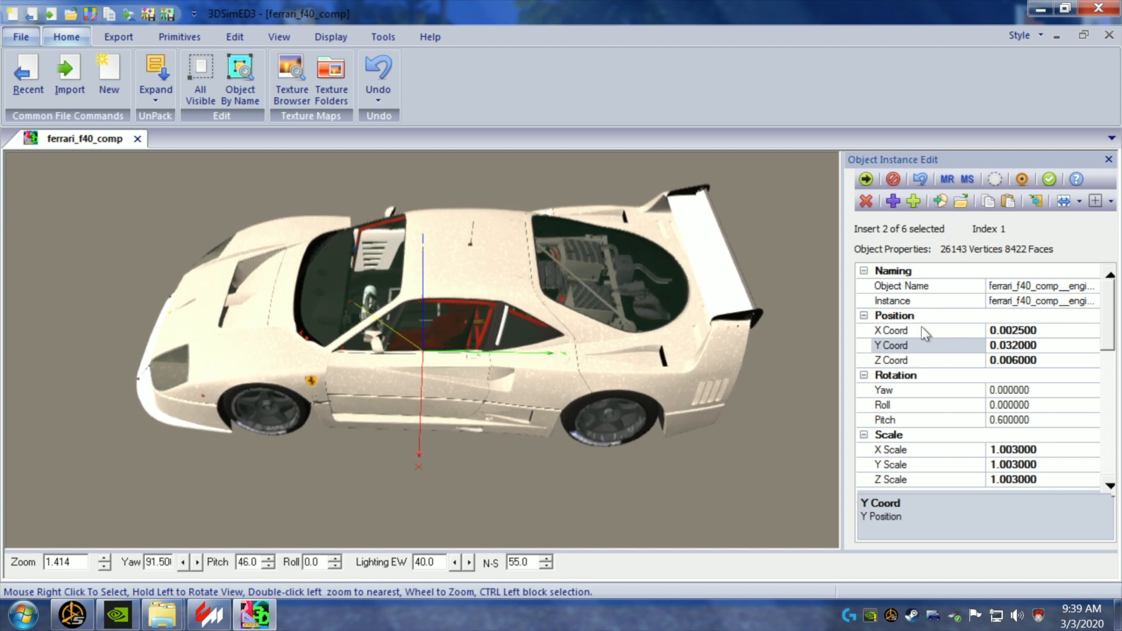
{"action": "left_click", "coordinate": [1033, 421]}
{"action": "left_click", "coordinate": [990, 421]}
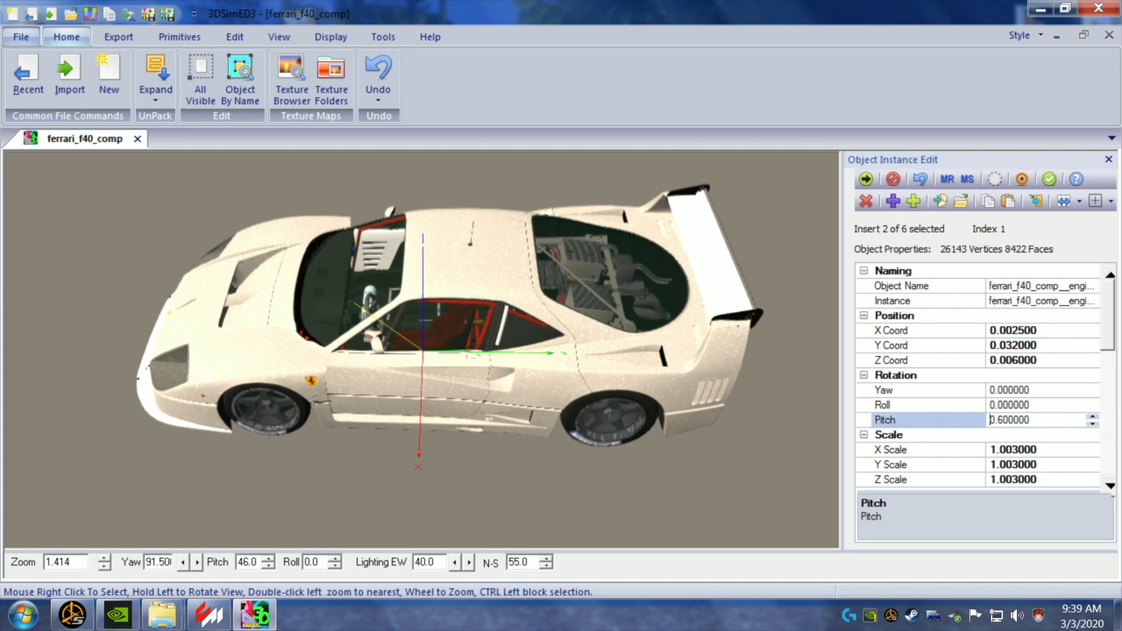
{"action": "left_click_drag", "start_coordinate": [753, 412], "coordinate": [700, 412]}
{"action": "scroll", "coordinate": [700, 412], "scroll_direction": "up", "scroll_amount": 2}
{"action": "left_click_drag", "start_coordinate": [643, 456], "coordinate": [646, 442]}
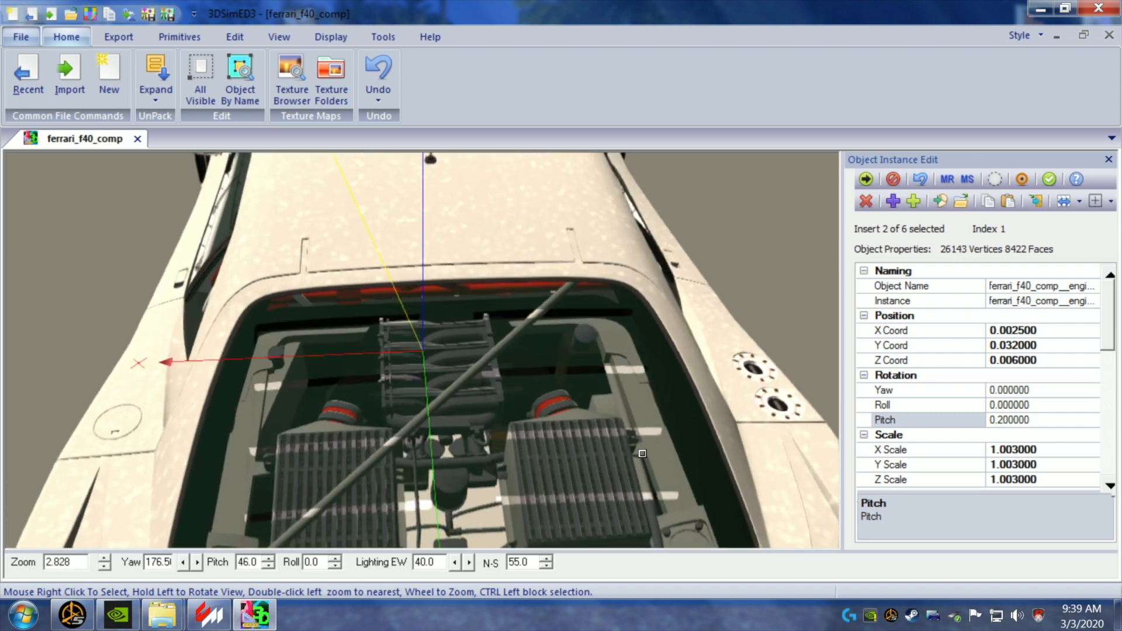
{"action": "left_click", "coordinate": [1048, 180]}
- Open the cockpit_interior_plastic object inside the cabin for instance editing and highlight it in the model
{"action": "left_click_drag", "start_coordinate": [478, 416], "coordinate": [529, 407]}
{"action": "scroll", "coordinate": [523, 401], "scroll_direction": "down", "scroll_amount": 1}
{"action": "scroll", "coordinate": [589, 286], "scroll_direction": "up", "scroll_amount": 2}
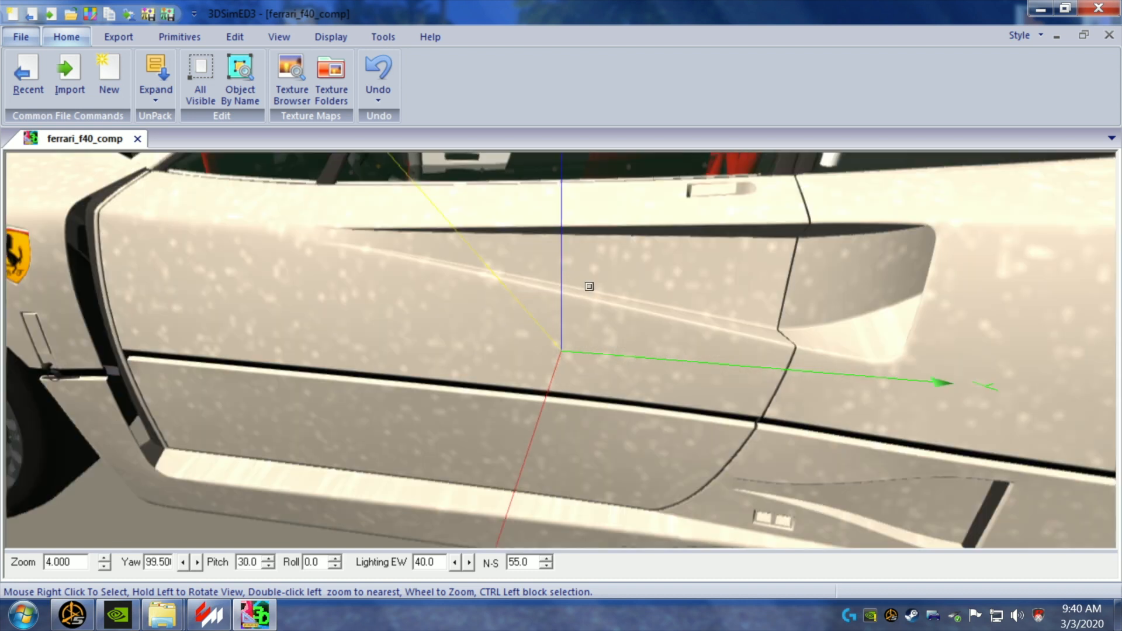
{"action": "scroll", "coordinate": [646, 292], "scroll_direction": "down", "scroll_amount": 1}
{"action": "left_click_drag", "start_coordinate": [646, 292], "coordinate": [529, 308]}
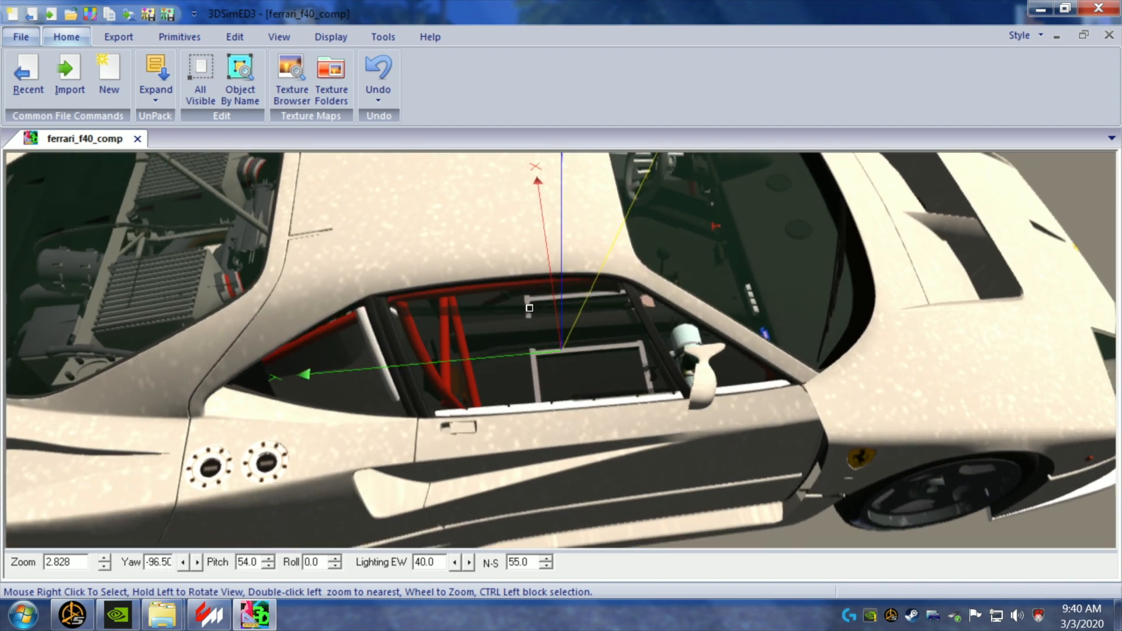
{"action": "scroll", "coordinate": [534, 311], "scroll_direction": "up", "scroll_amount": 1}
{"action": "scroll", "coordinate": [534, 311], "scroll_direction": "up", "scroll_amount": 1}
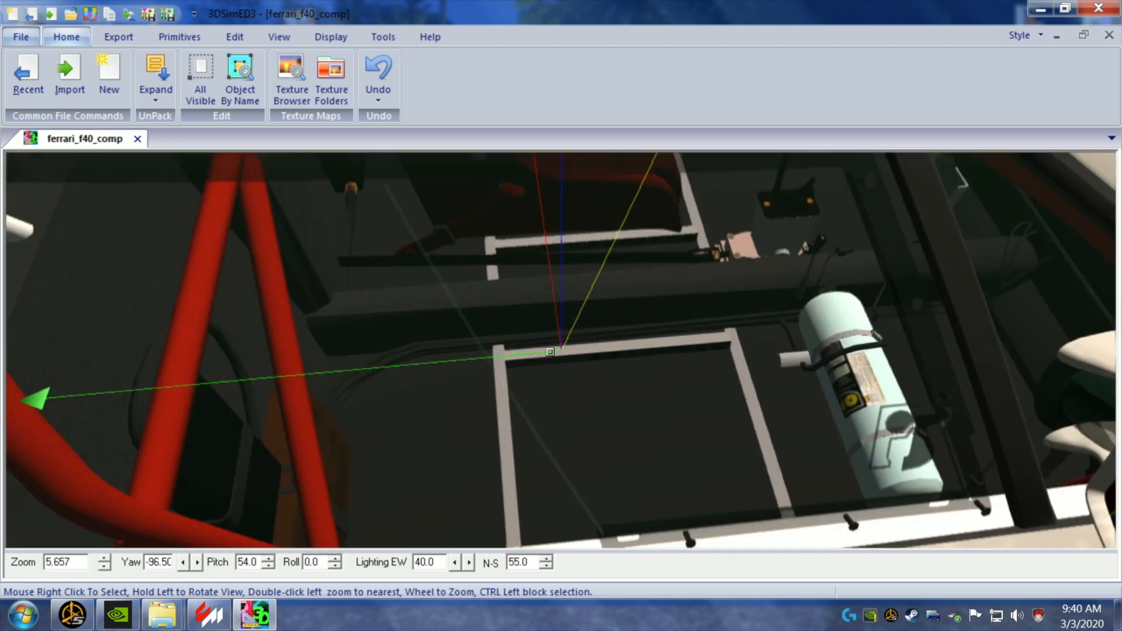
{"action": "right_click", "coordinate": [447, 346]}
{"action": "mouse_move", "coordinate": [496, 454]}
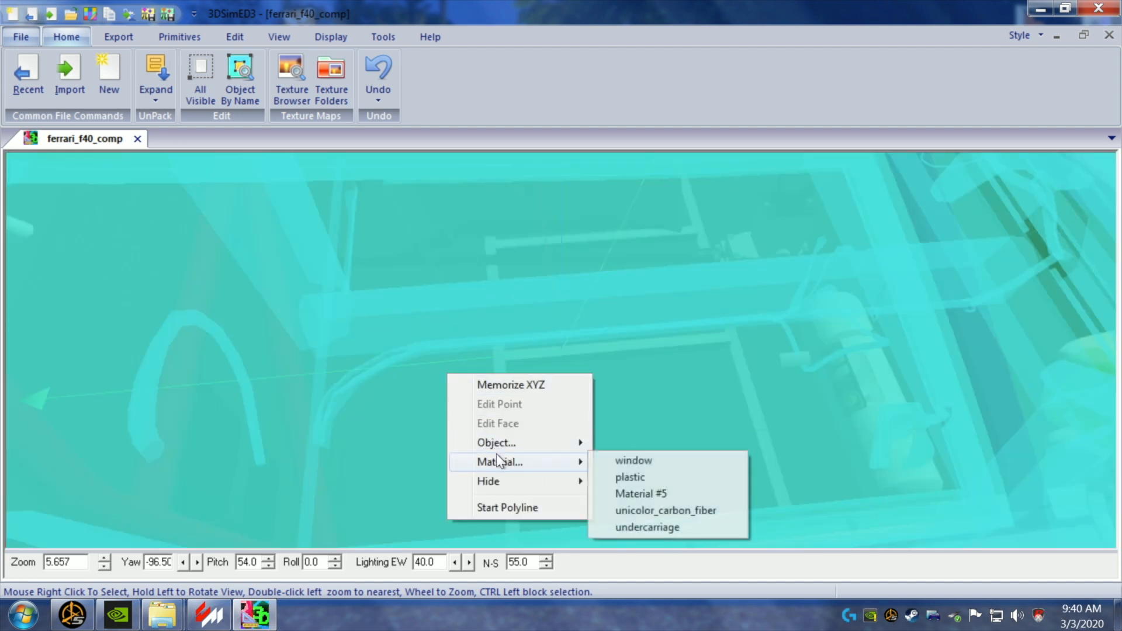
{"action": "mouse_move", "coordinate": [585, 443]}
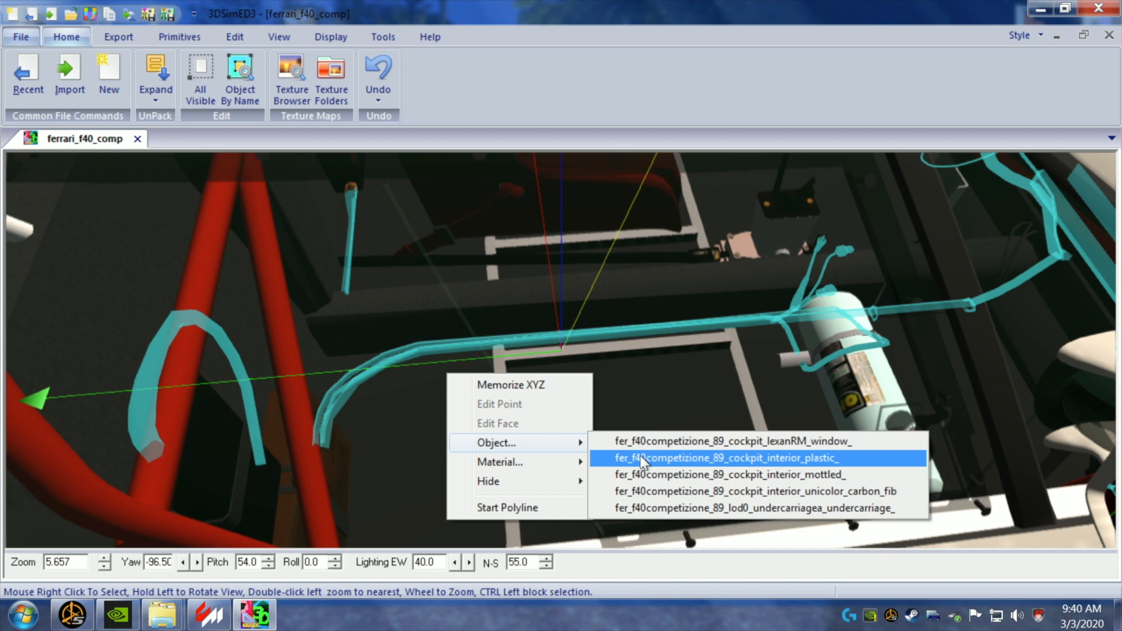
{"action": "left_click", "coordinate": [640, 455]}
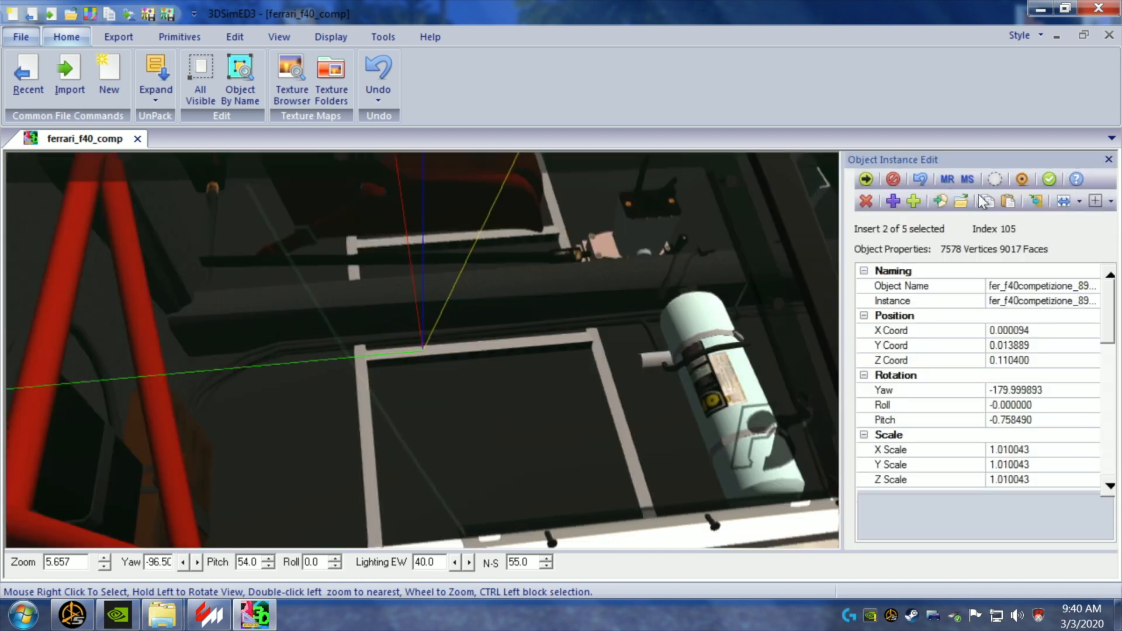
{"action": "left_click", "coordinate": [988, 182]}
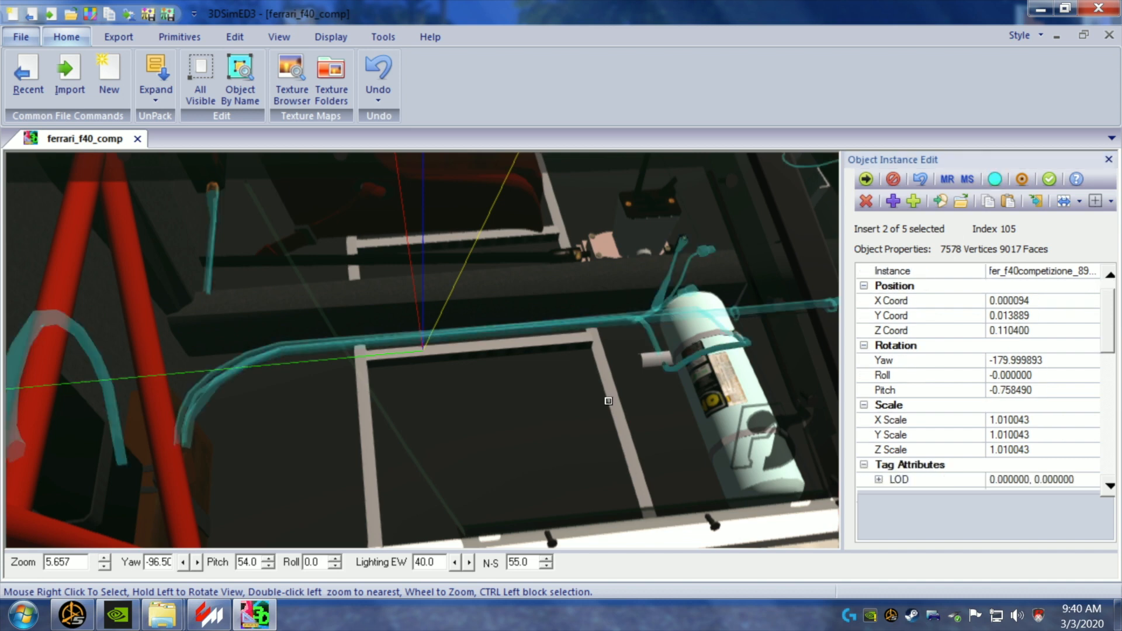
- Examine the highlighted interior plastic object from the front and rear of the car, then turn its highlight off
{"action": "scroll", "coordinate": [602, 403], "scroll_direction": "down", "scroll_amount": 2}
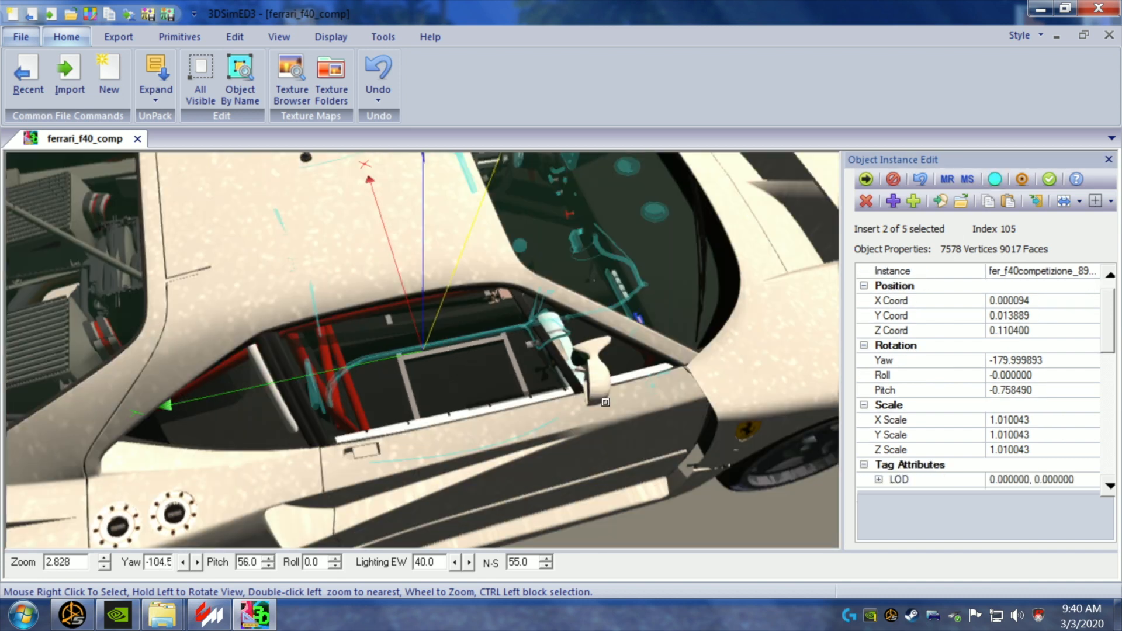
{"action": "scroll", "coordinate": [599, 419], "scroll_direction": "down", "scroll_amount": 1}
{"action": "left_click_drag", "start_coordinate": [537, 430], "coordinate": [419, 411]}
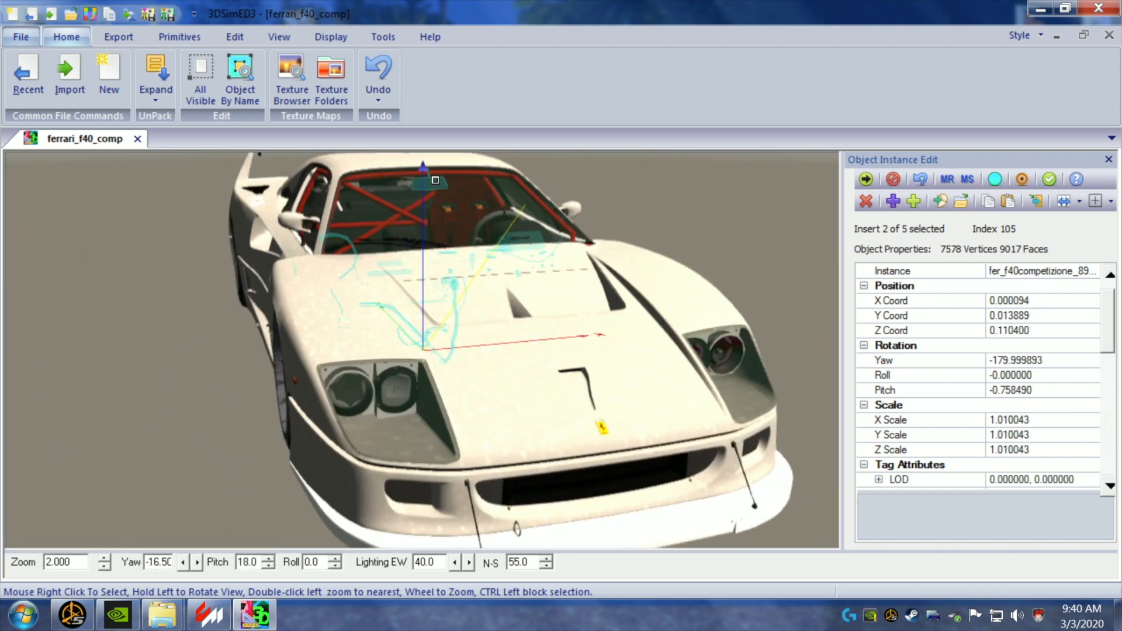
{"action": "left_click_drag", "start_coordinate": [466, 240], "coordinate": [479, 310]}
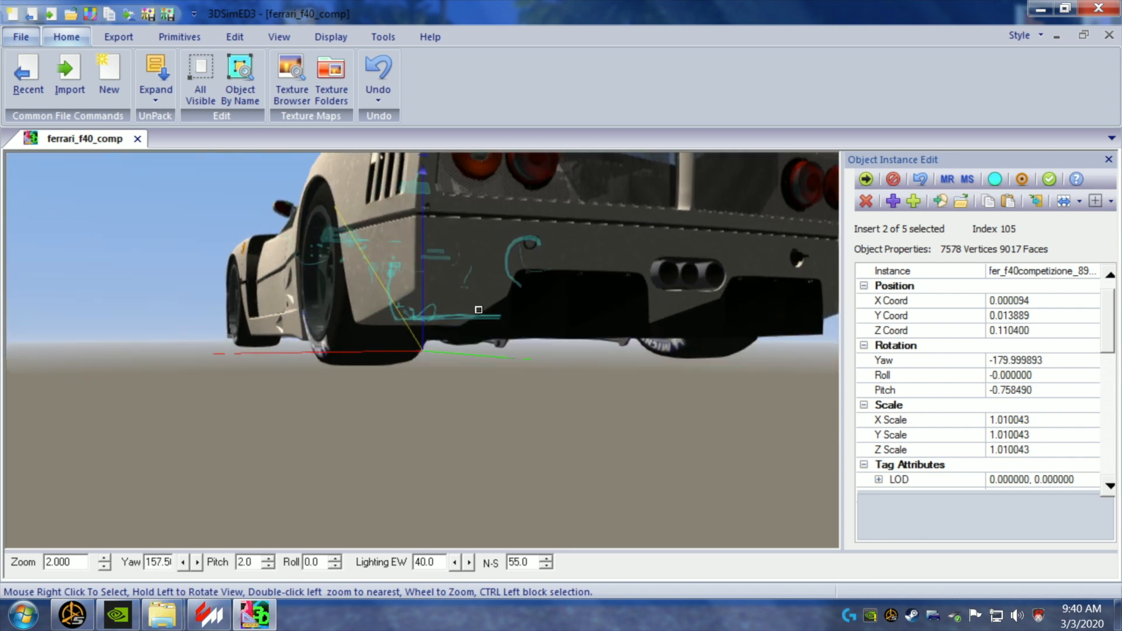
{"action": "left_click", "coordinate": [995, 178]}
- Select the left rear wheel object WHEEL_LR for instance editing and highlight it from behind the car
{"action": "left_click_drag", "start_coordinate": [475, 446], "coordinate": [488, 447]}
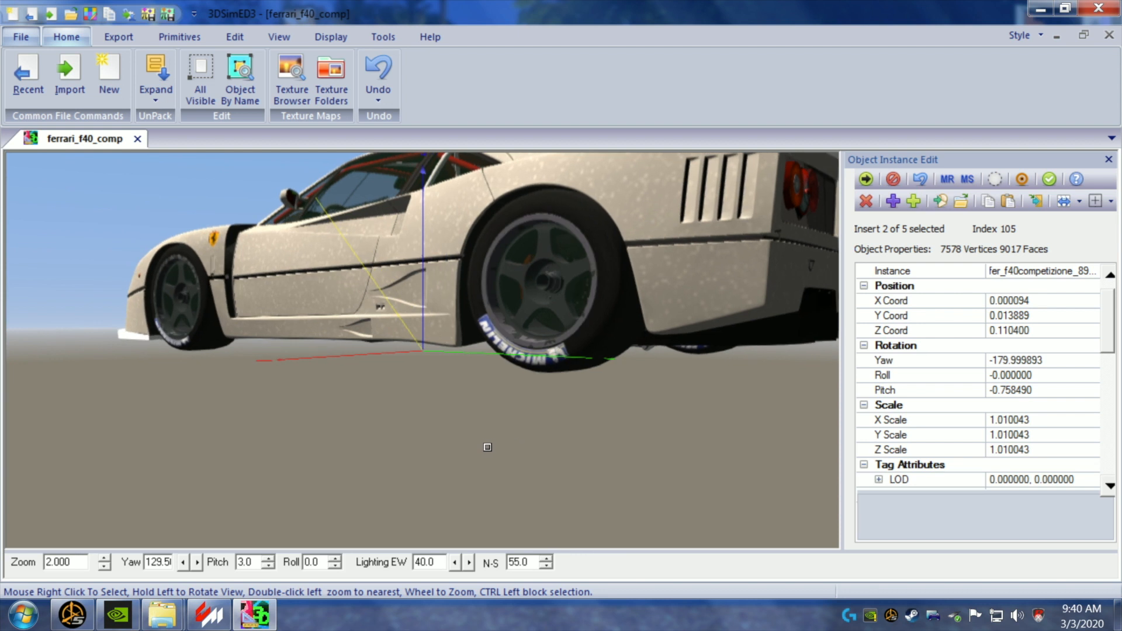
{"action": "right_click", "coordinate": [554, 297]}
{"action": "mouse_move", "coordinate": [592, 394]}
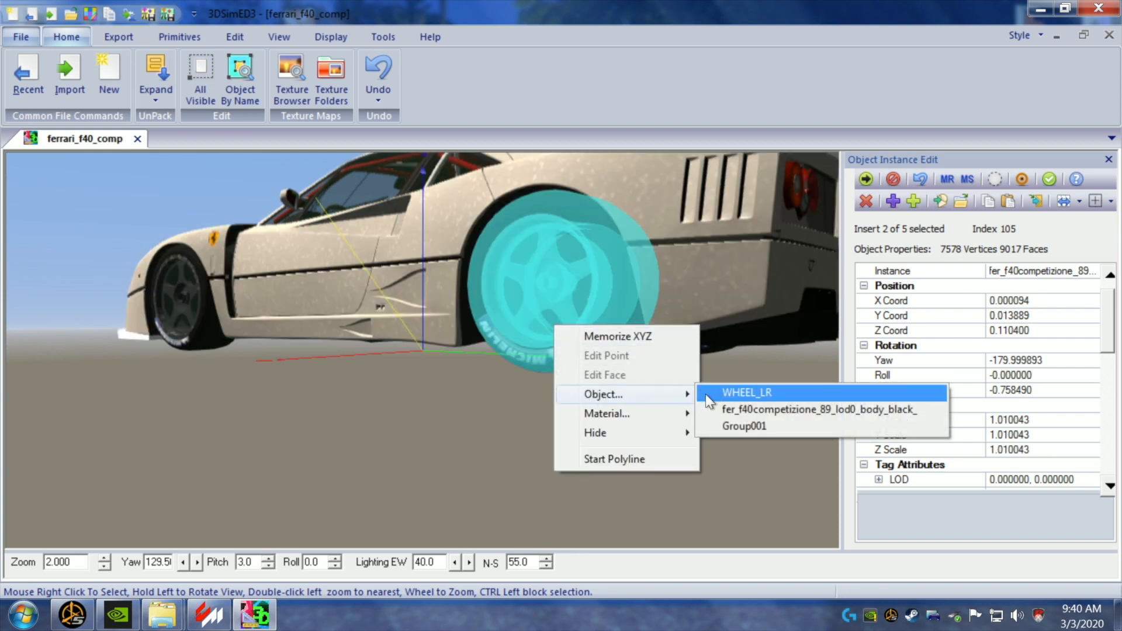
{"action": "left_click", "coordinate": [747, 392]}
{"action": "left_click_drag", "start_coordinate": [719, 393], "coordinate": [798, 338]}
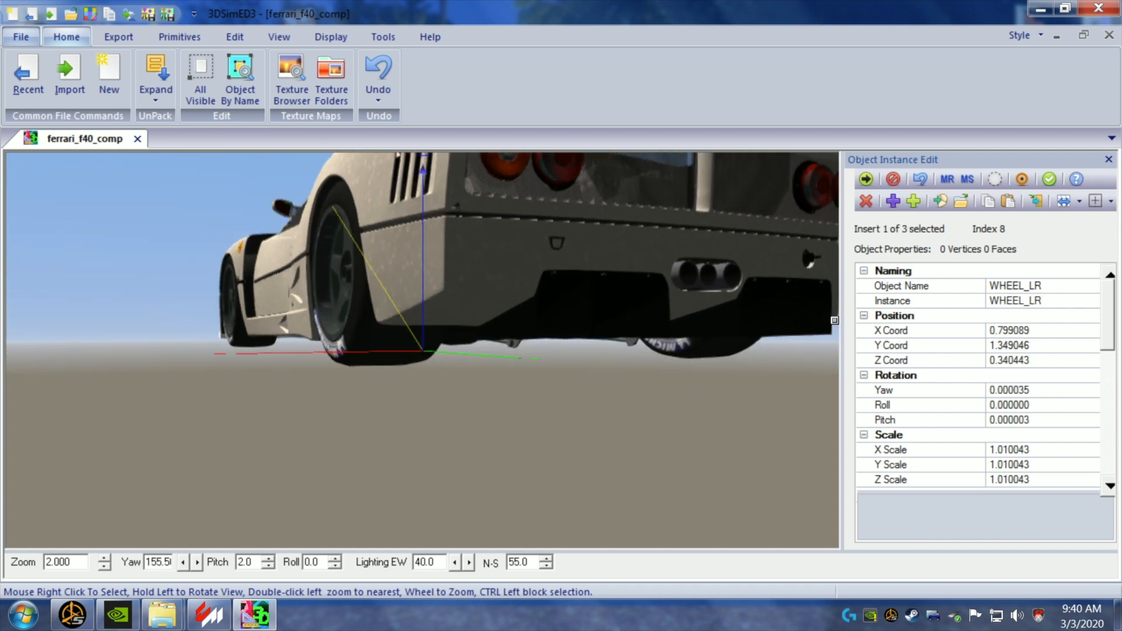
{"action": "left_click", "coordinate": [995, 179]}
{"action": "left_click_drag", "start_coordinate": [611, 413], "coordinate": [604, 415]}
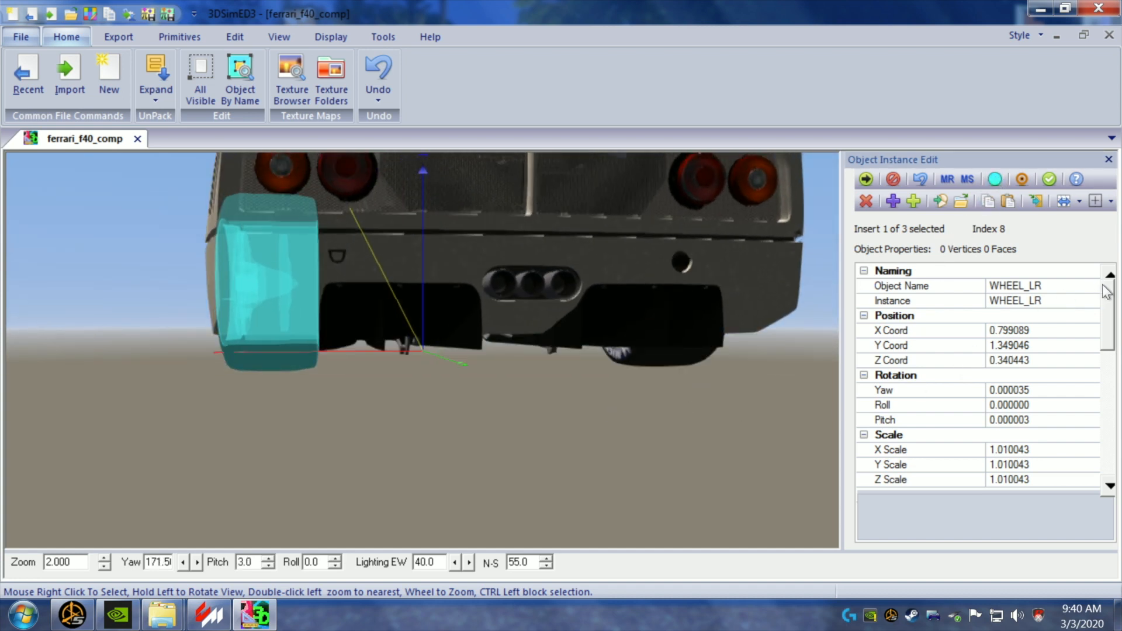
- Widen the left rear wheel by setting its X scale to 1.410043 and check it from the rear
{"action": "left_click_drag", "start_coordinate": [1113, 303], "coordinate": [1117, 325]}
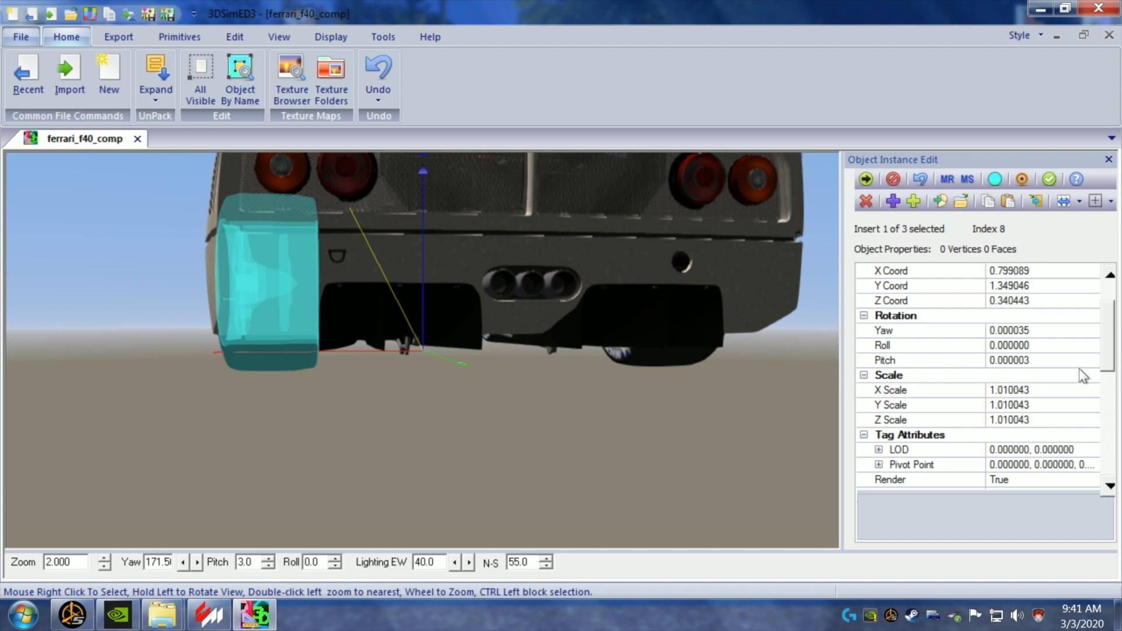
{"action": "left_click", "coordinate": [1002, 390]}
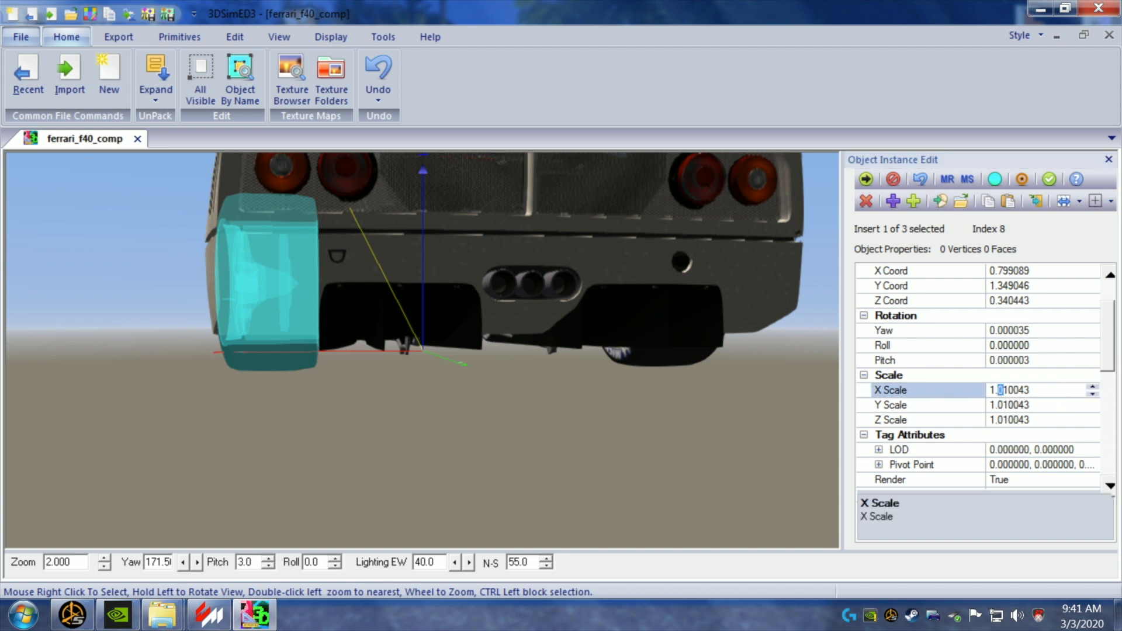
{"action": "key", "text": "Return"}
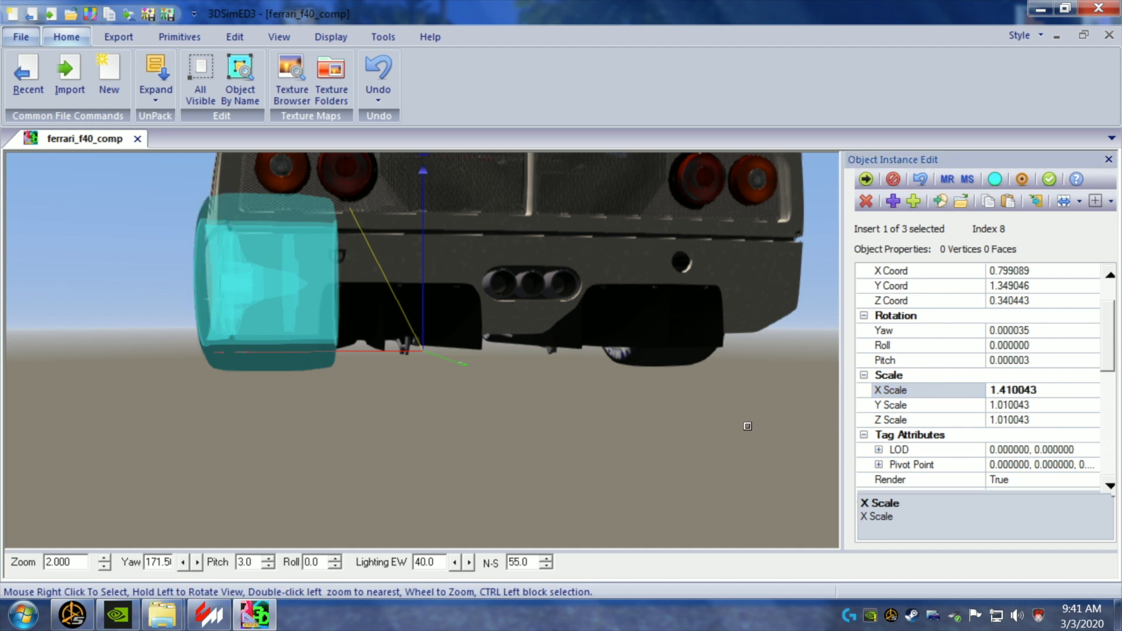
{"action": "left_click_drag", "start_coordinate": [742, 427], "coordinate": [709, 426]}
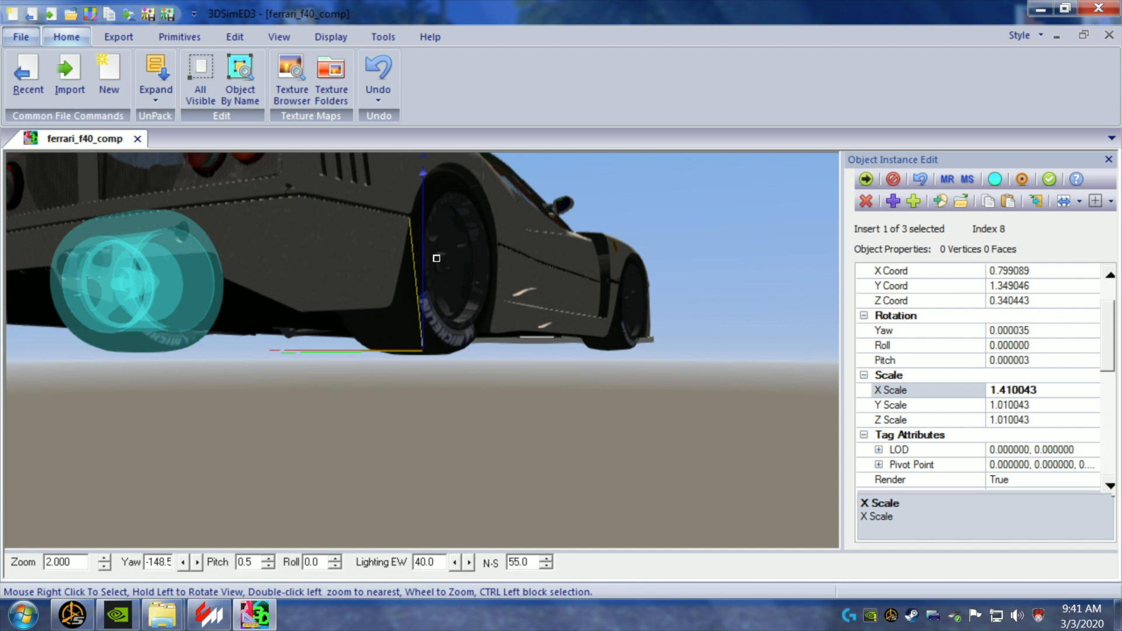
- Select the right rear wheel object WHEEL_RR for instance editing and widen it by setting its X scale to 1.410043
{"action": "right_click", "coordinate": [438, 286]}
{"action": "mouse_move", "coordinate": [485, 356]}
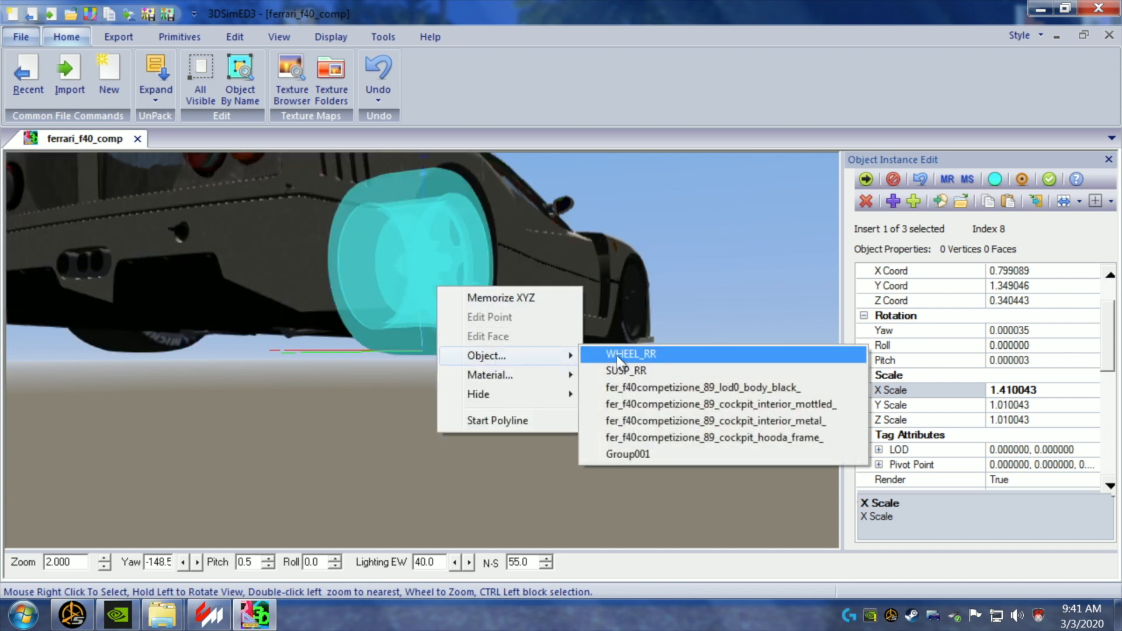
{"action": "left_click", "coordinate": [616, 355]}
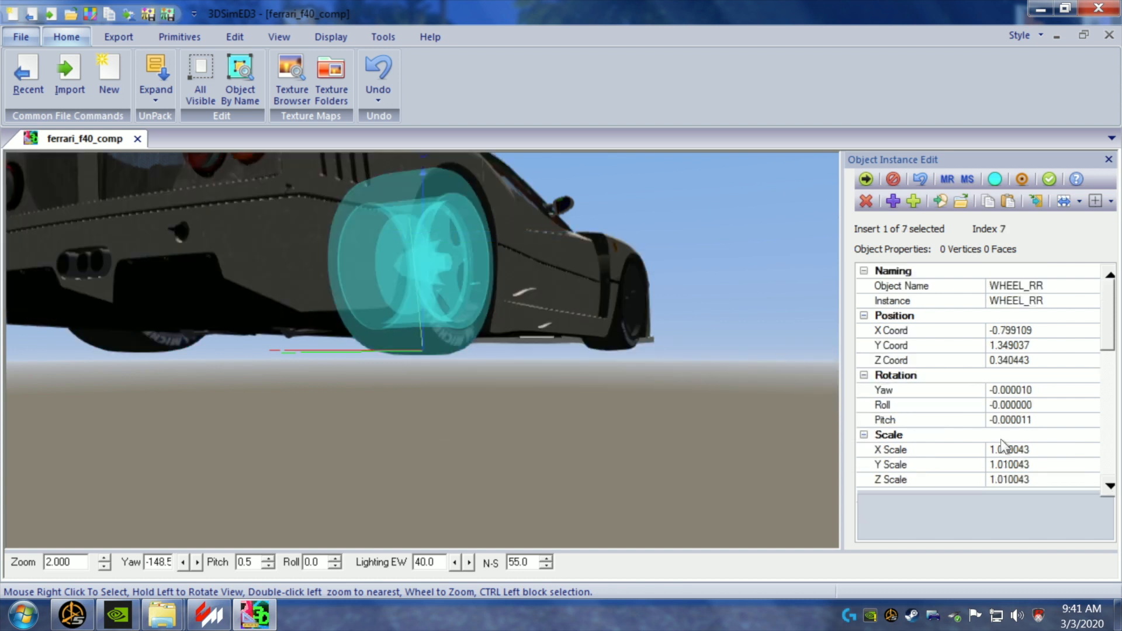
{"action": "left_click_drag", "start_coordinate": [996, 451], "coordinate": [1001, 451]}
{"action": "type", "text": "4"}
{"action": "left_click", "coordinate": [828, 433]}
{"action": "left_click_drag", "start_coordinate": [760, 425], "coordinate": [768, 433]}
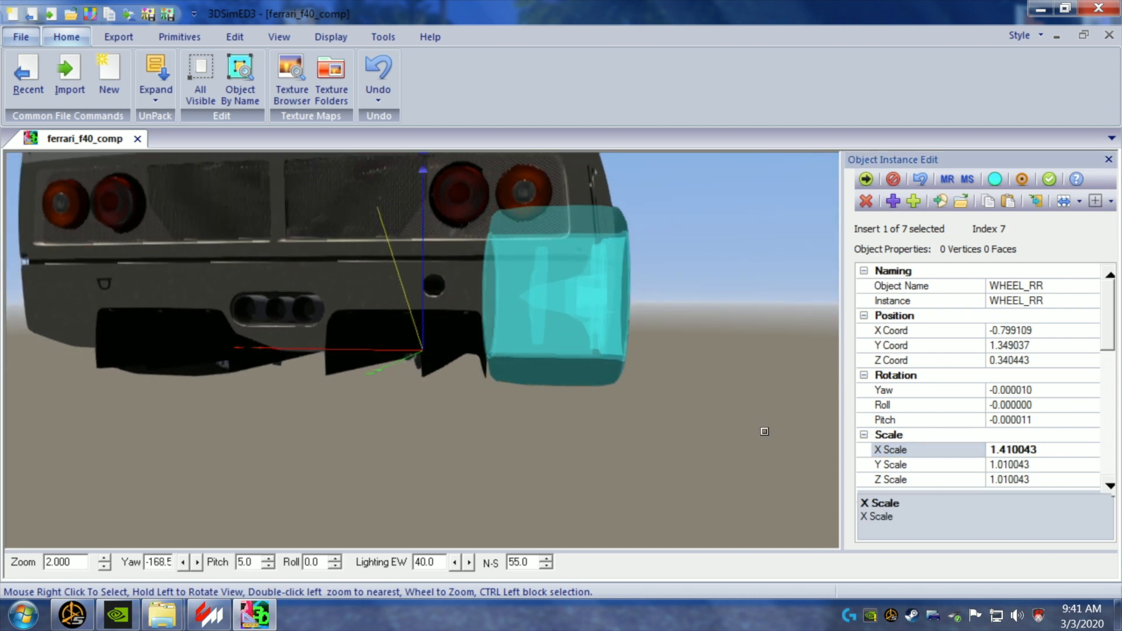
{"action": "left_click_drag", "start_coordinate": [714, 324], "coordinate": [714, 333]}
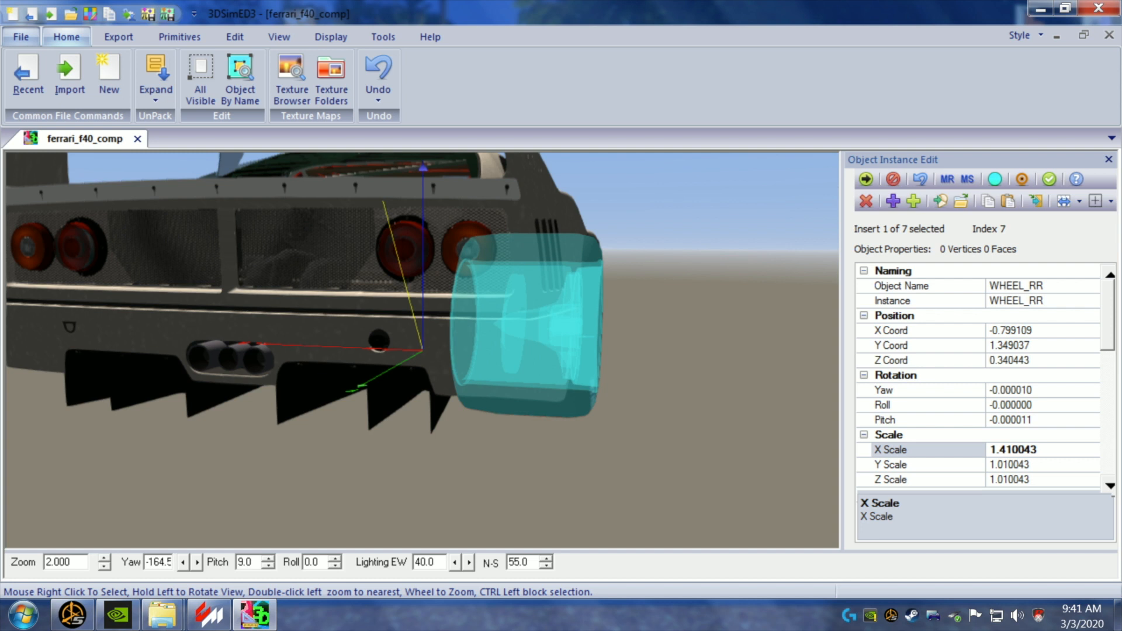
- Try moving the right rear wheel inward to X coordinate -0.699109, and return it to -0.799109
{"action": "left_click", "coordinate": [1006, 331]}
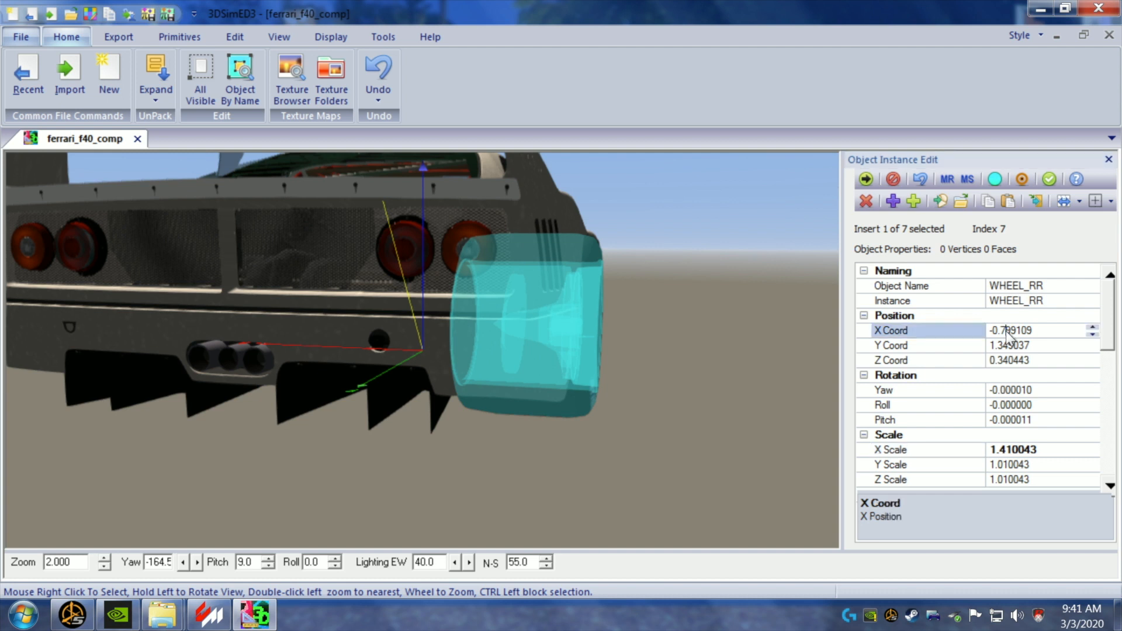
{"action": "left_click_drag", "start_coordinate": [1005, 331], "coordinate": [1000, 331]}
{"action": "type", "text": "6"}
{"action": "key", "text": "Return"}
{"action": "left_click_drag", "start_coordinate": [804, 343], "coordinate": [808, 342]}
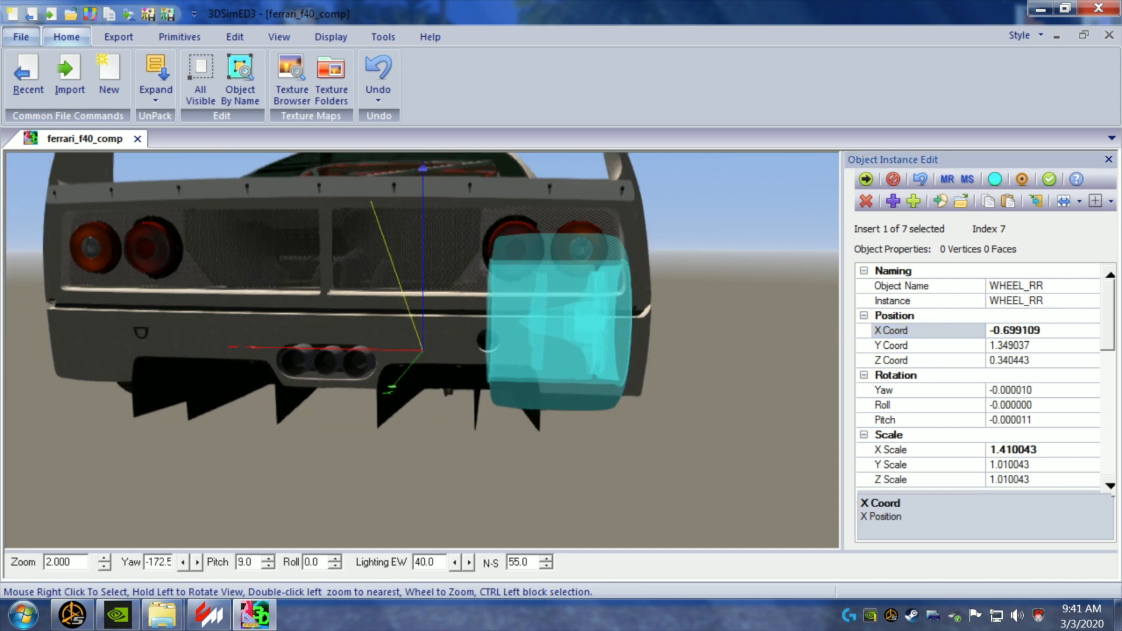
{"action": "left_click", "coordinate": [1011, 330]}
{"action": "type", "text": "7"}
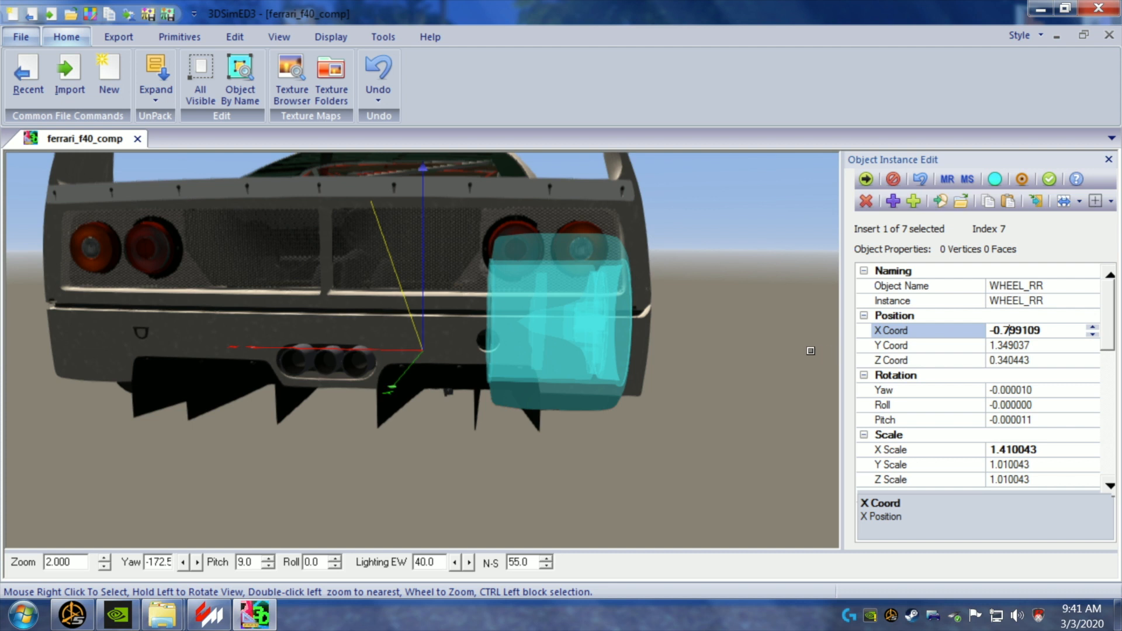
{"action": "left_click_drag", "start_coordinate": [814, 348], "coordinate": [812, 347]}
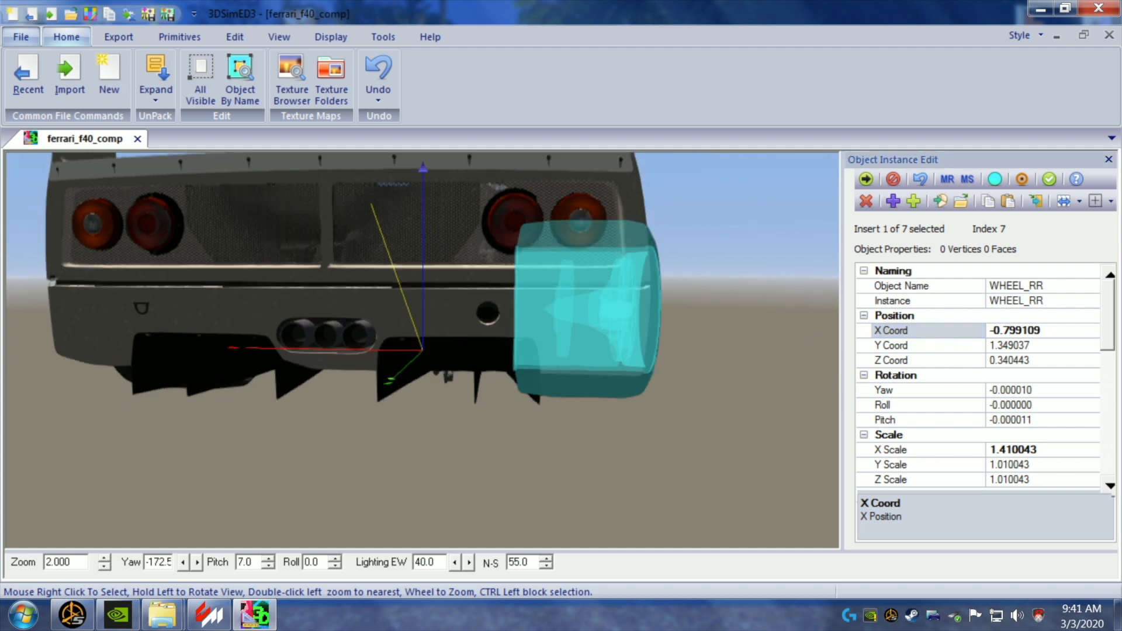
- Set the right rear wheel's X coordinate to -0.779109 and turn off its highlight to check the fit from behind
{"action": "left_click", "coordinate": [1012, 330]}
{"action": "type", "text": "7"}
{"action": "left_click_drag", "start_coordinate": [784, 343], "coordinate": [785, 347]}
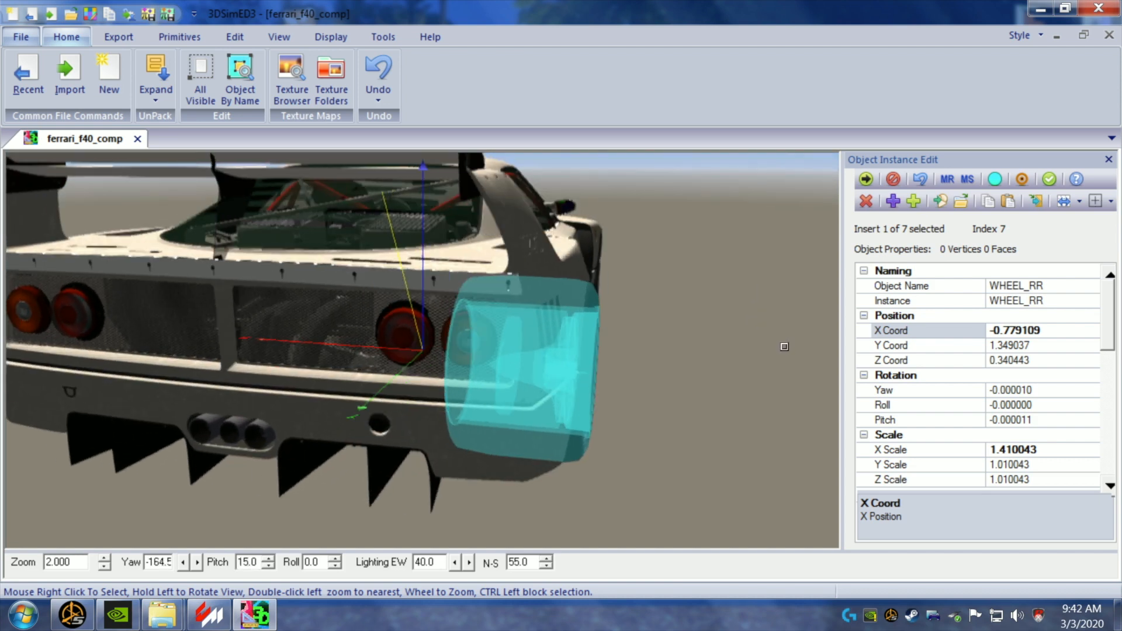
{"action": "left_click", "coordinate": [995, 179]}
{"action": "left_click_drag", "start_coordinate": [728, 332], "coordinate": [728, 330]}
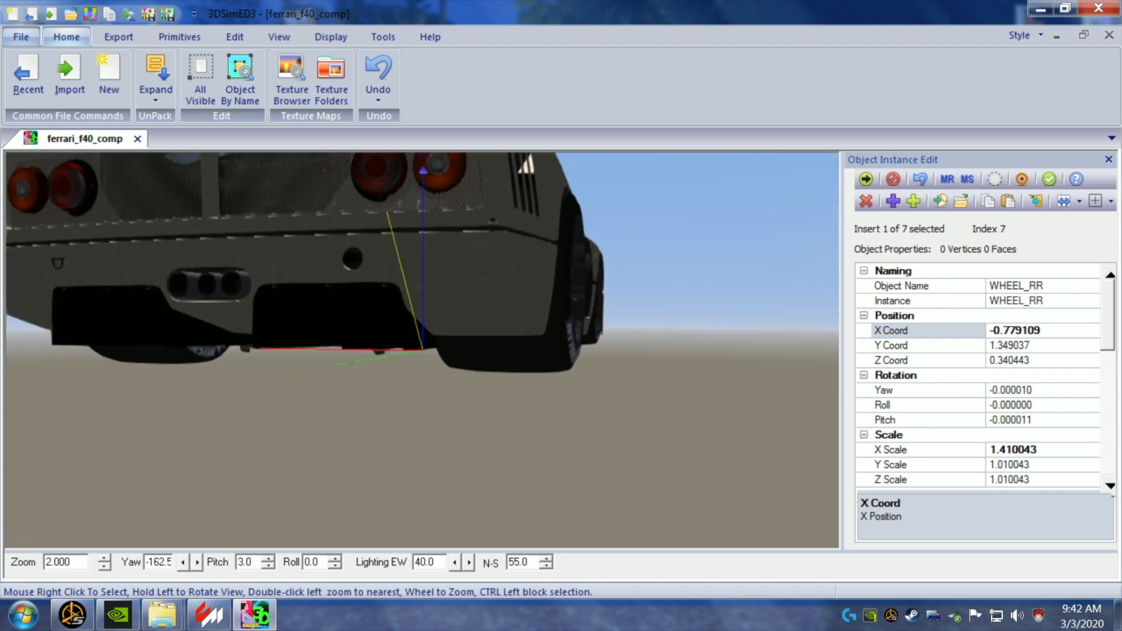
- Fine-tune the right rear wheel's X coordinate by trying -0.789109 and settling on -0.769109
{"action": "left_click", "coordinate": [1015, 331]}
{"action": "type", "text": "8"}
{"action": "left_click", "coordinate": [818, 330]}
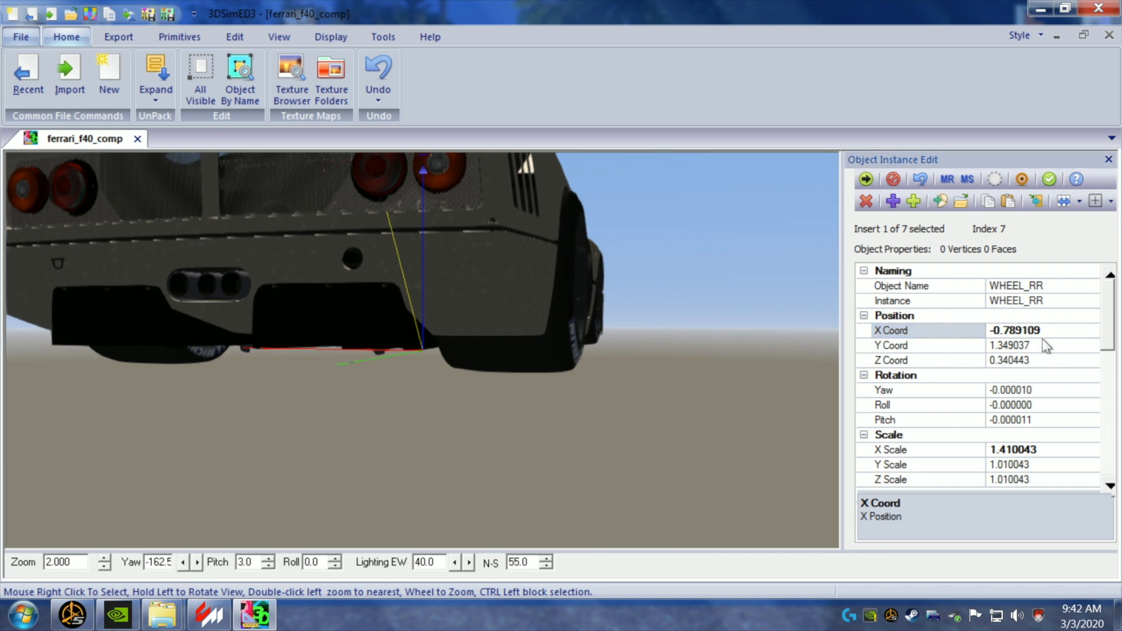
{"action": "left_click", "coordinate": [1013, 331]}
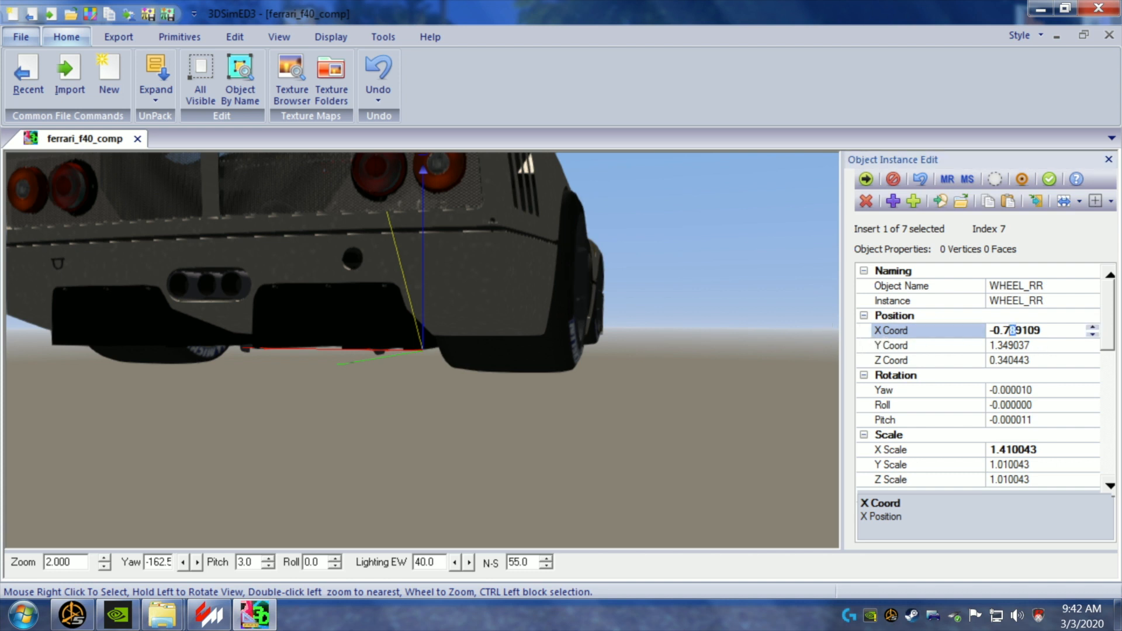
{"action": "type", "text": "6"}
{"action": "left_click", "coordinate": [799, 340]}
{"action": "left_click_drag", "start_coordinate": [798, 340], "coordinate": [797, 341]}
- Copy the right rear wheel's X offset without its sign and apply it to WHEEL_LR, setting its X coordinate to 0.769109
{"action": "left_click_drag", "start_coordinate": [1042, 331], "coordinate": [1009, 331]}
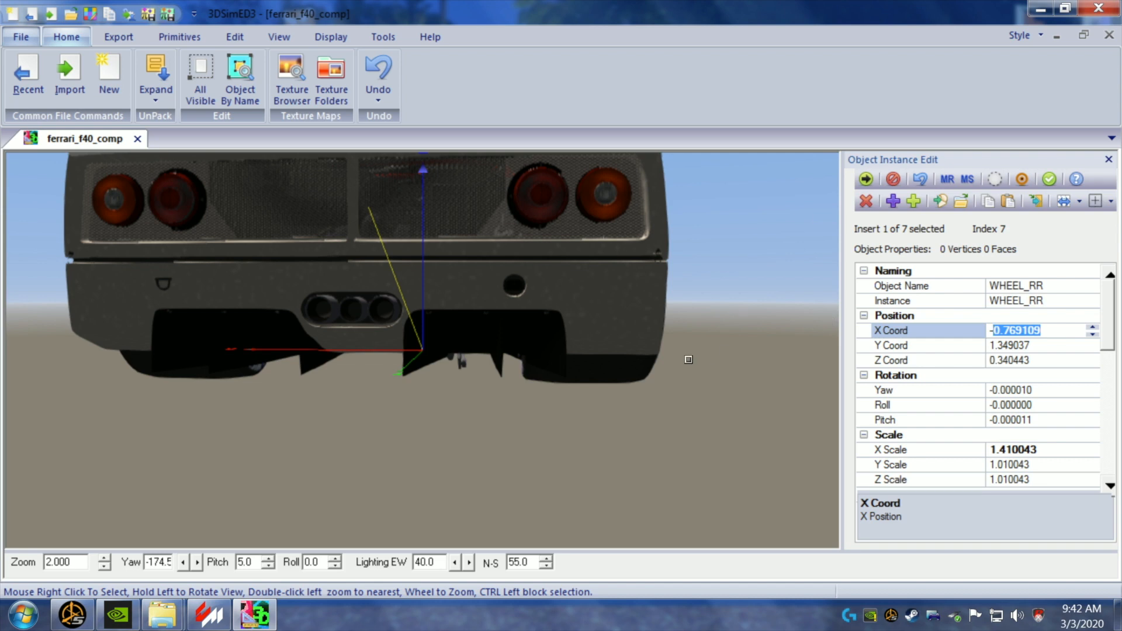
{"action": "left_click_drag", "start_coordinate": [423, 357], "coordinate": [451, 358]}
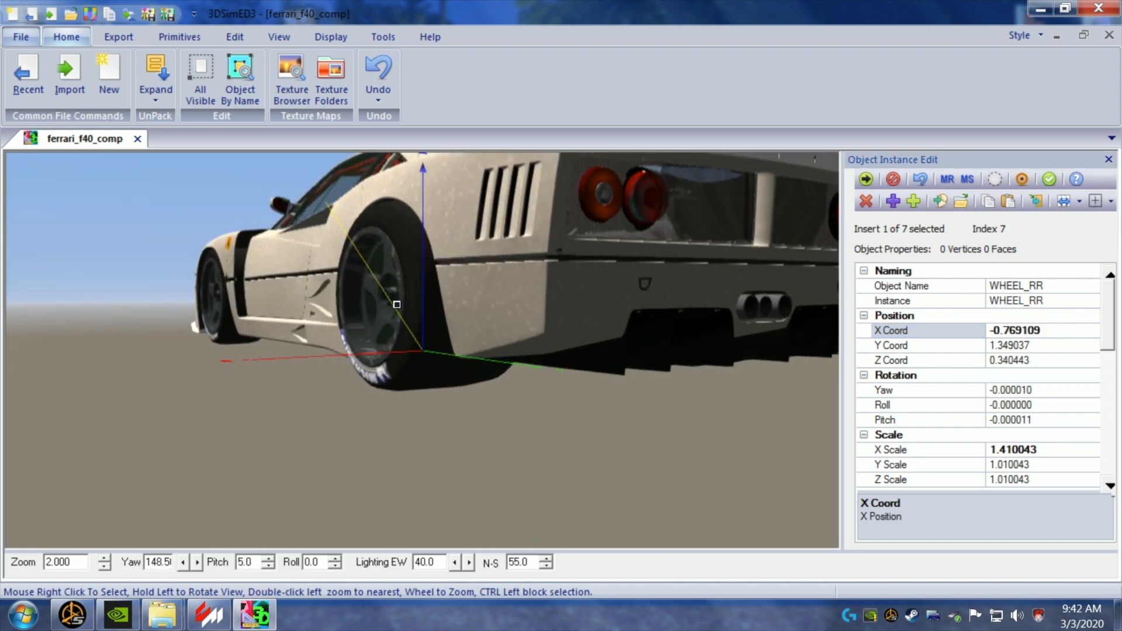
{"action": "right_click", "coordinate": [377, 321]}
{"action": "mouse_move", "coordinate": [432, 396]}
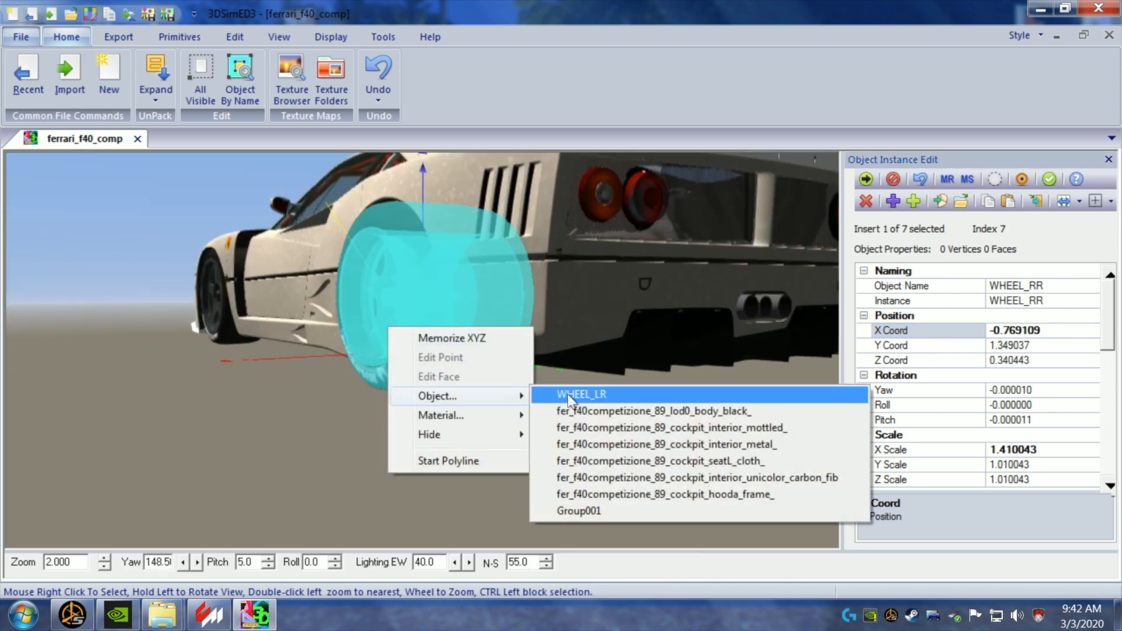
{"action": "left_click", "coordinate": [585, 390]}
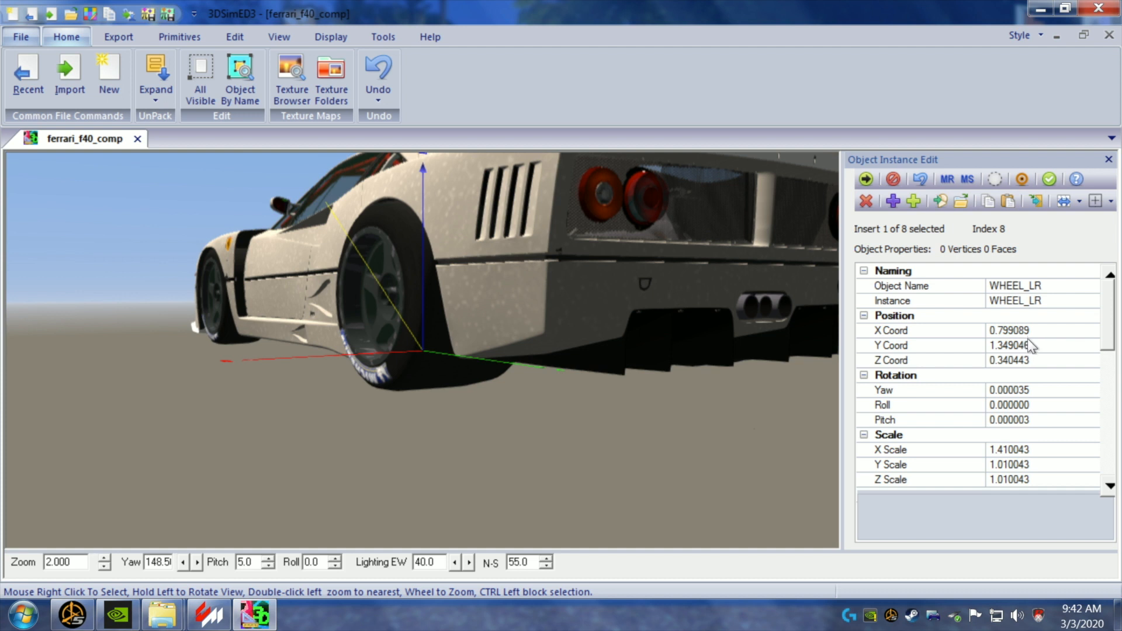
{"action": "left_click_drag", "start_coordinate": [1029, 331], "coordinate": [1001, 332]}
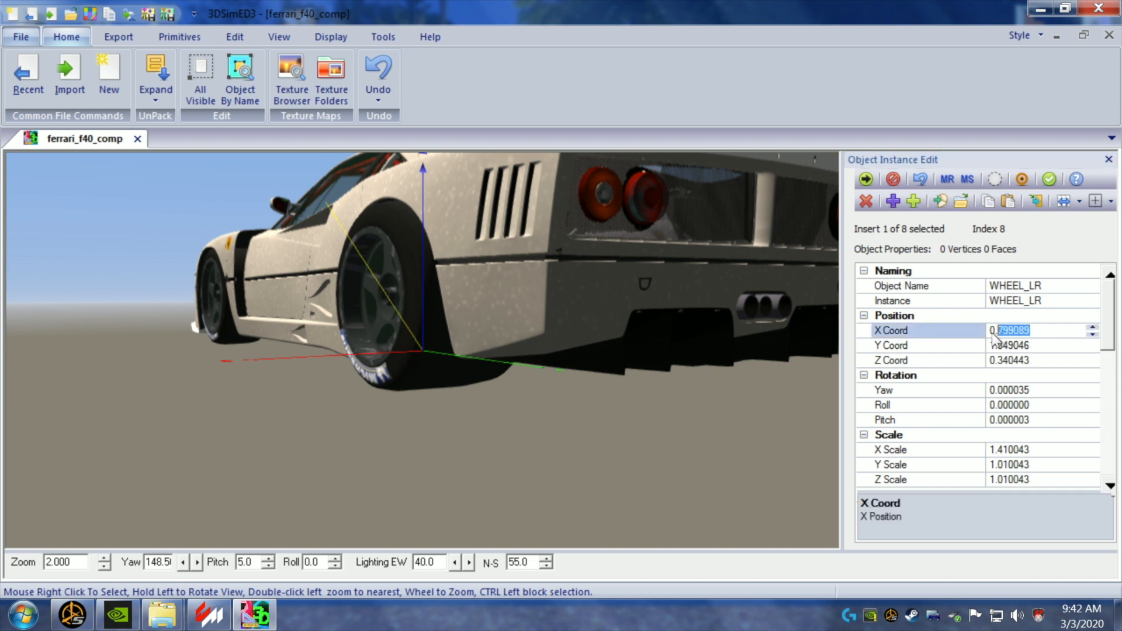
{"action": "type", "text": "0.769109"}
{"action": "left_click", "coordinate": [745, 418]}
{"action": "left_click_drag", "start_coordinate": [646, 422], "coordinate": [721, 424]}
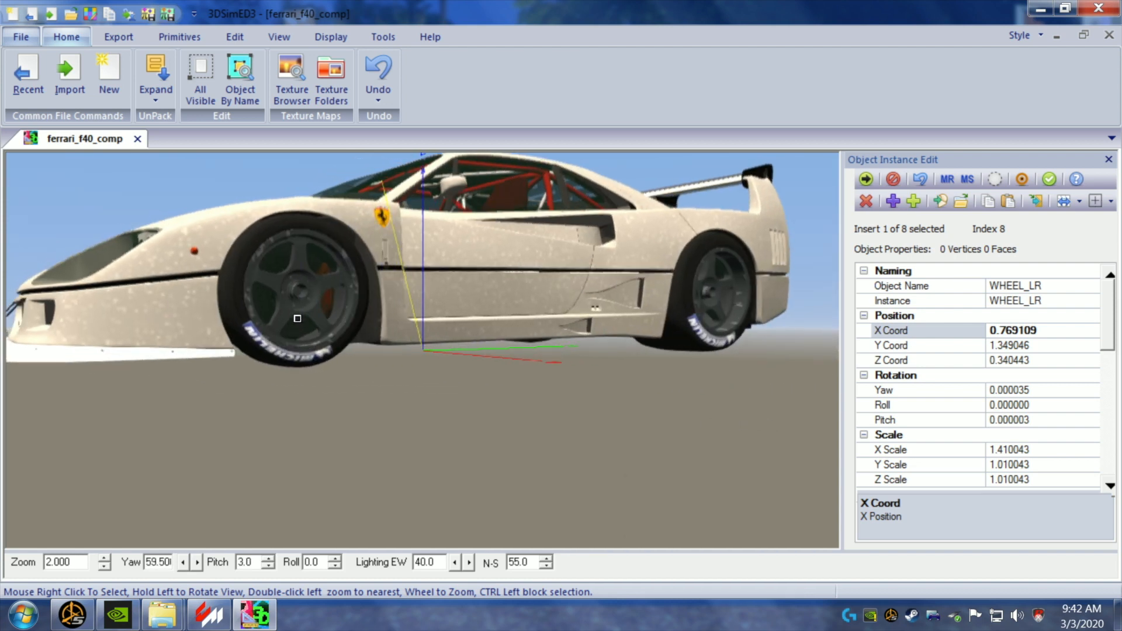
- Select the left front wheel object WHEEL_LF, highlight it and widen it by setting its X scale to 1.210043
{"action": "right_click", "coordinate": [302, 331]}
{"action": "mouse_move", "coordinate": [370, 401]}
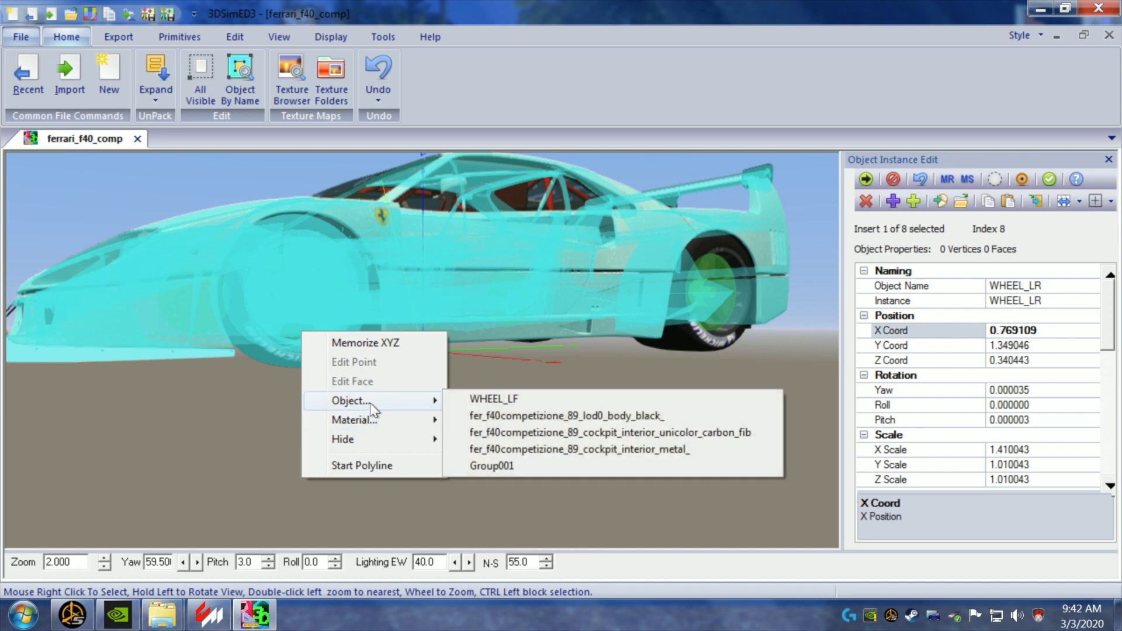
{"action": "left_click", "coordinate": [474, 398]}
{"action": "left_click_drag", "start_coordinate": [440, 411], "coordinate": [466, 401]}
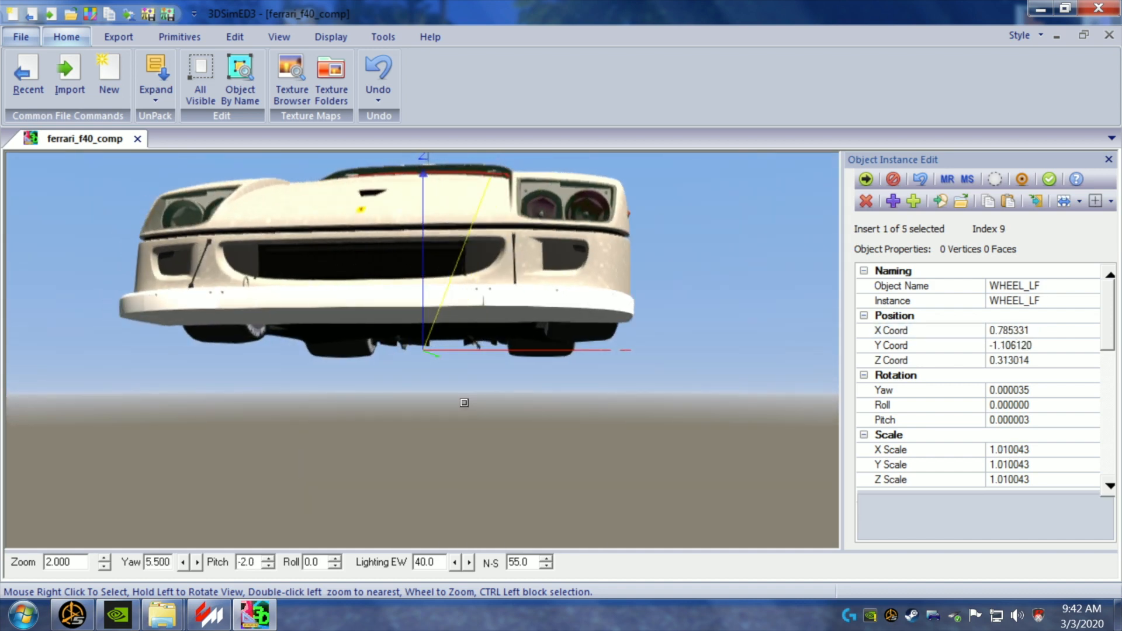
{"action": "left_click", "coordinate": [995, 179]}
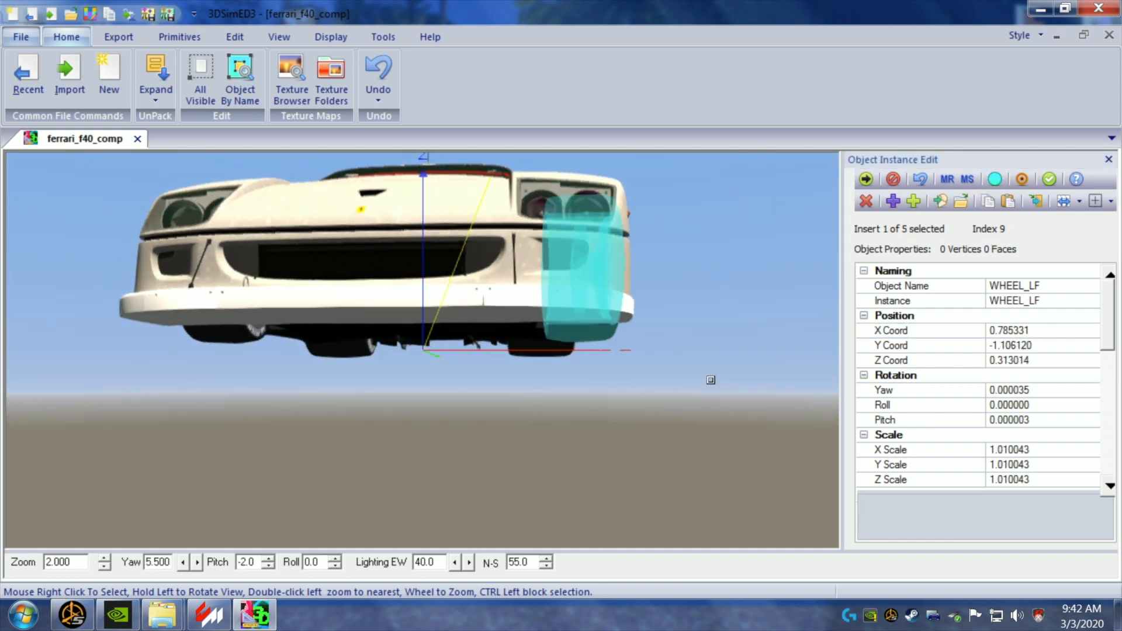
{"action": "left_click_drag", "start_coordinate": [711, 380], "coordinate": [711, 382]}
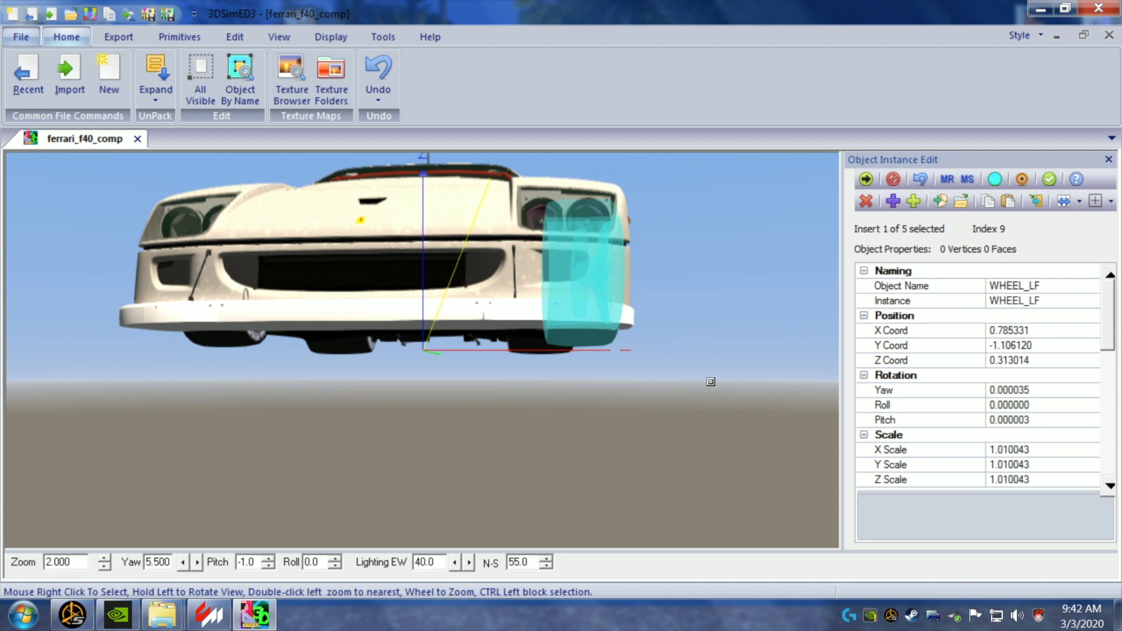
{"action": "left_click", "coordinate": [1004, 451]}
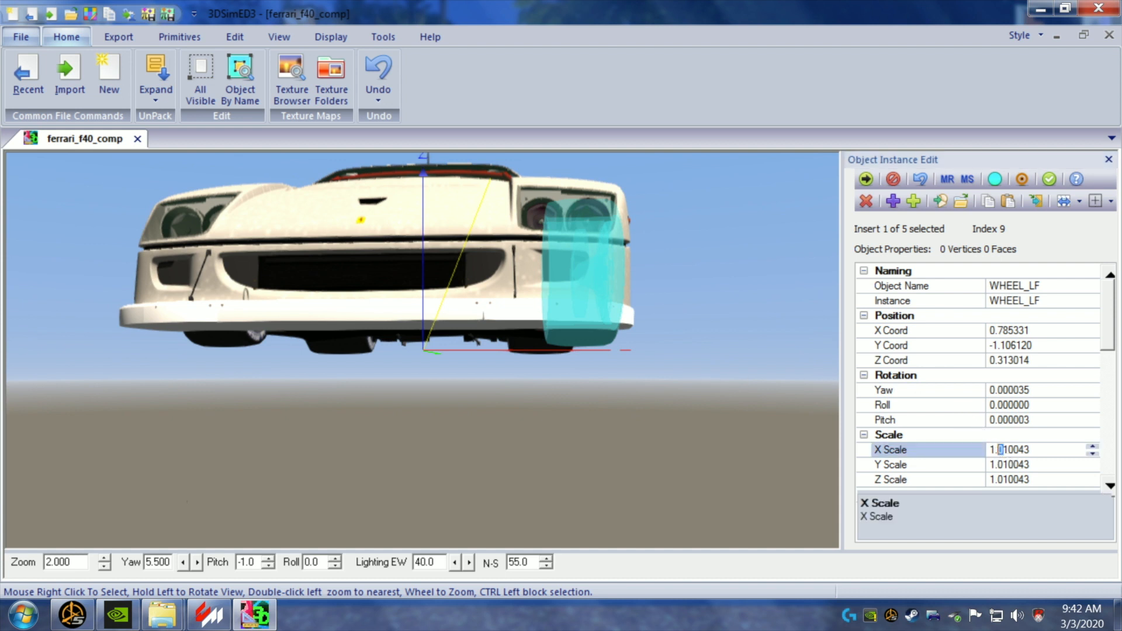
{"action": "key", "text": "Return"}
- Select the right front wheel object WHEEL_RF, set its X scale to 1.210043 and finish the instance editing
{"action": "left_click_drag", "start_coordinate": [775, 460], "coordinate": [805, 462]}
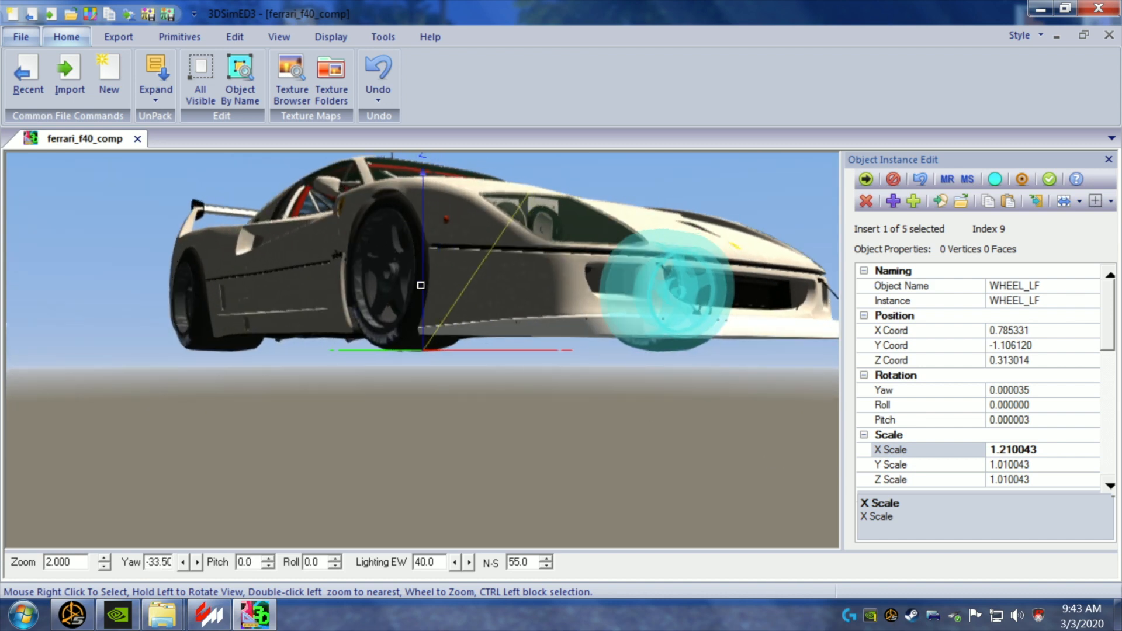
{"action": "right_click", "coordinate": [388, 295]}
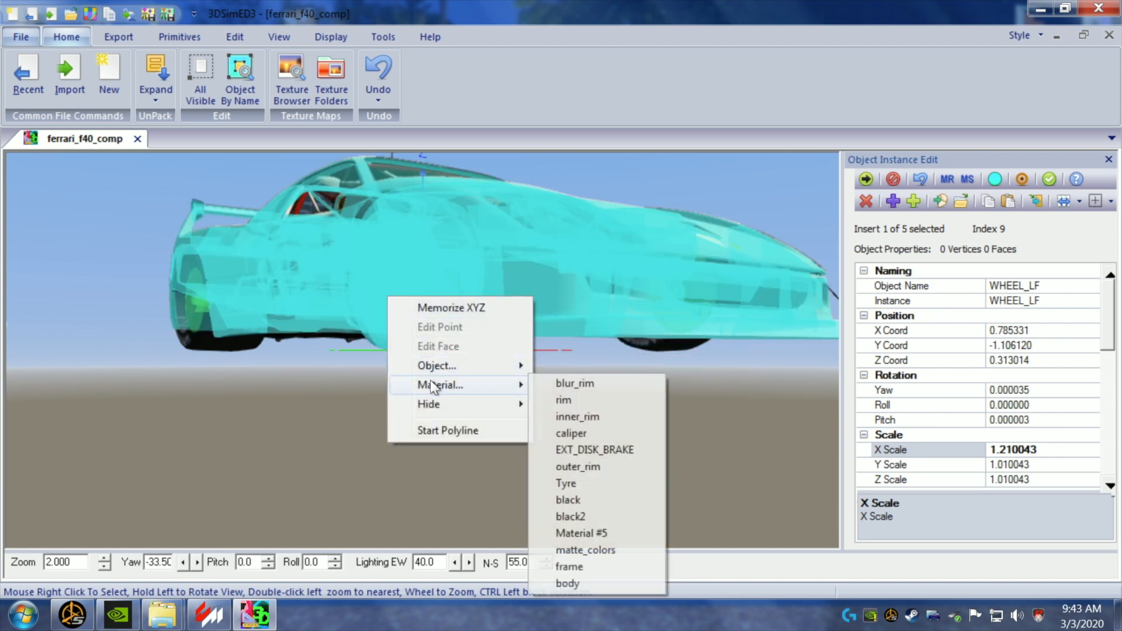
{"action": "mouse_move", "coordinate": [436, 369]}
{"action": "left_click", "coordinate": [561, 364]}
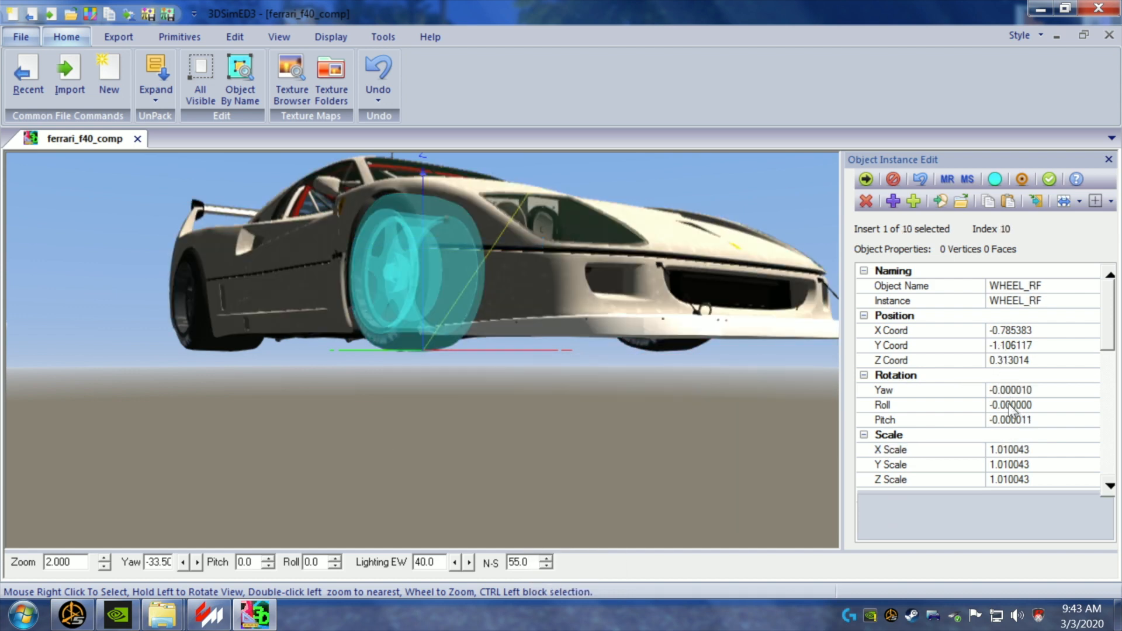
{"action": "left_click", "coordinate": [1003, 451]}
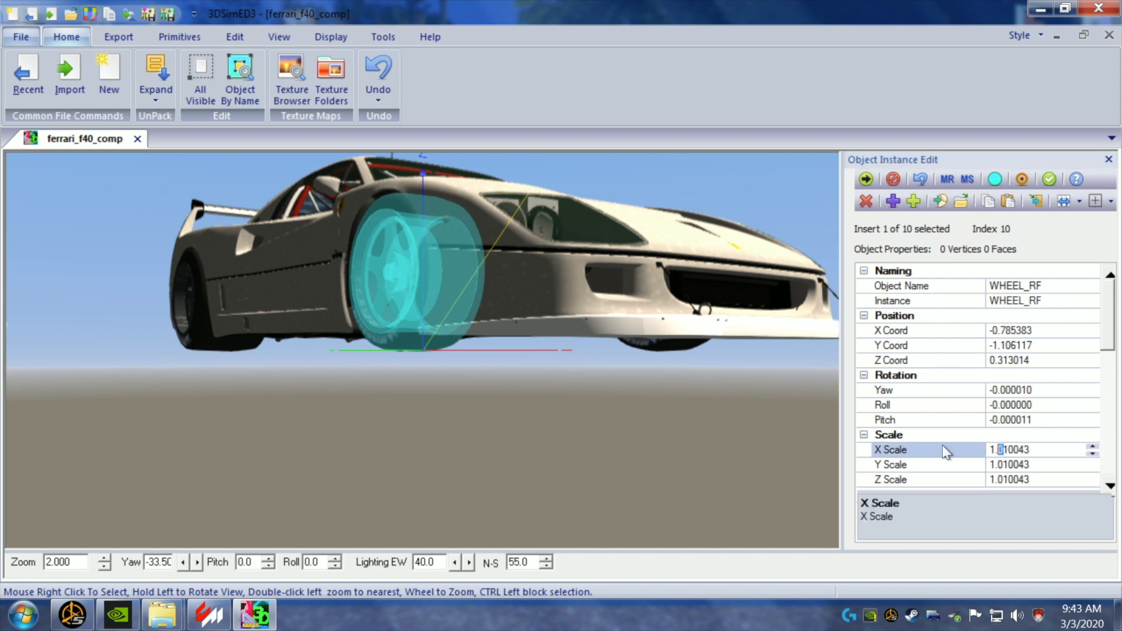
{"action": "key", "text": "Return"}
{"action": "left_click_drag", "start_coordinate": [764, 435], "coordinate": [657, 430]}
{"action": "scroll", "coordinate": [645, 447], "scroll_direction": "down", "scroll_amount": 1}
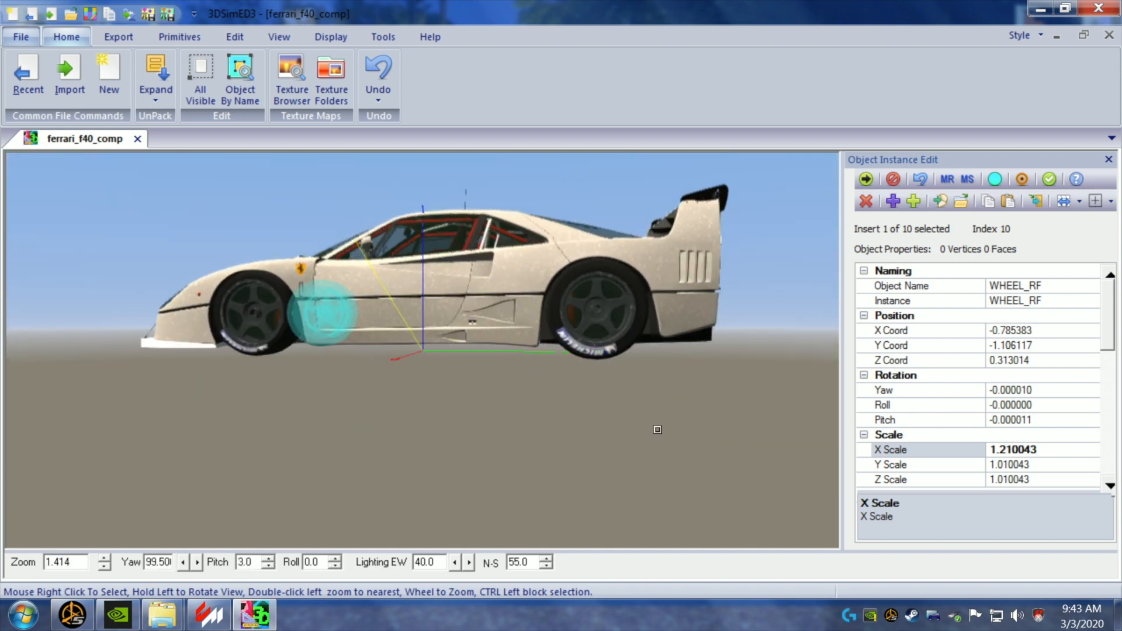
{"action": "left_click", "coordinate": [1050, 180]}
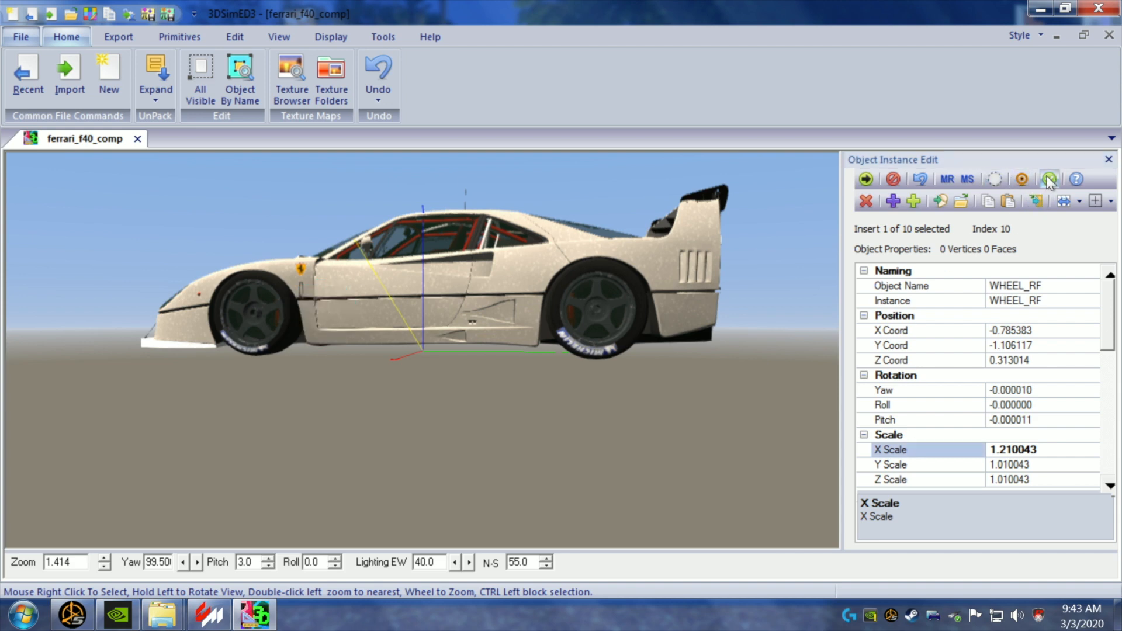
{"action": "left_click_drag", "start_coordinate": [612, 393], "coordinate": [539, 375]}
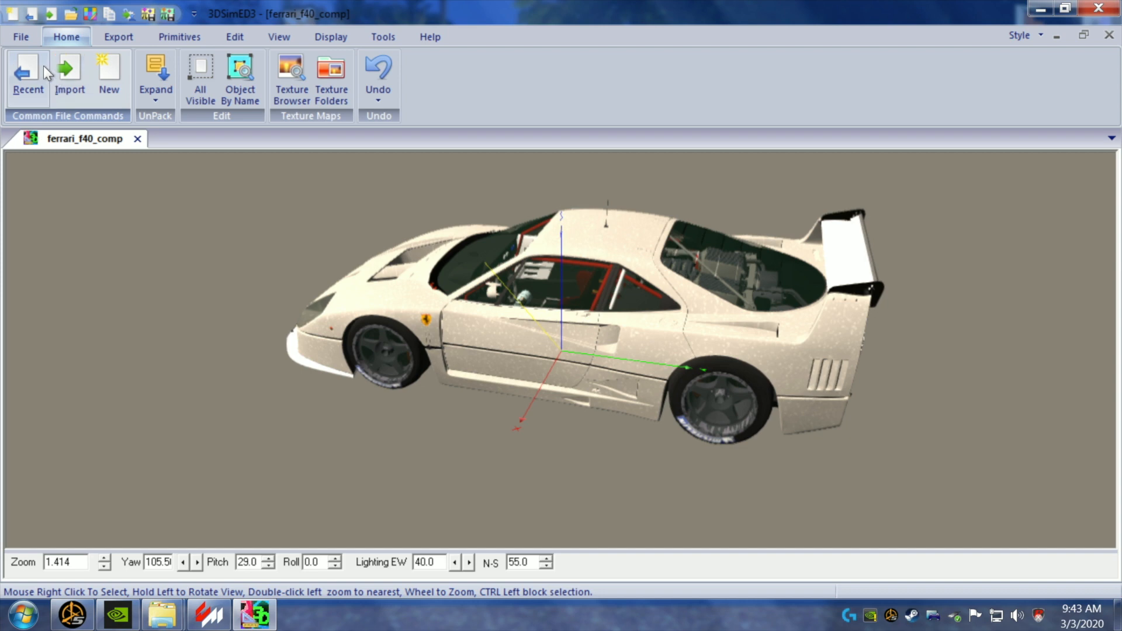
- Export the model's textures to the texture folder of ferrari_f40_comp_squonkies_SS and rename the drawing's textures to use the exported ones
{"action": "left_click", "coordinate": [114, 37]}
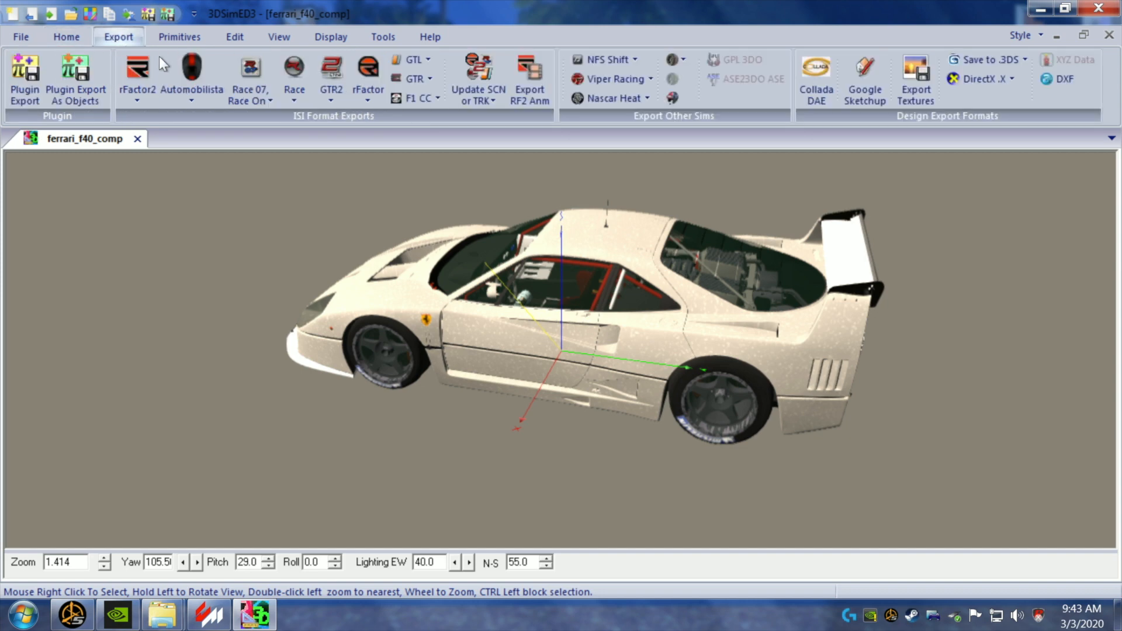
{"action": "left_click", "coordinate": [916, 98]}
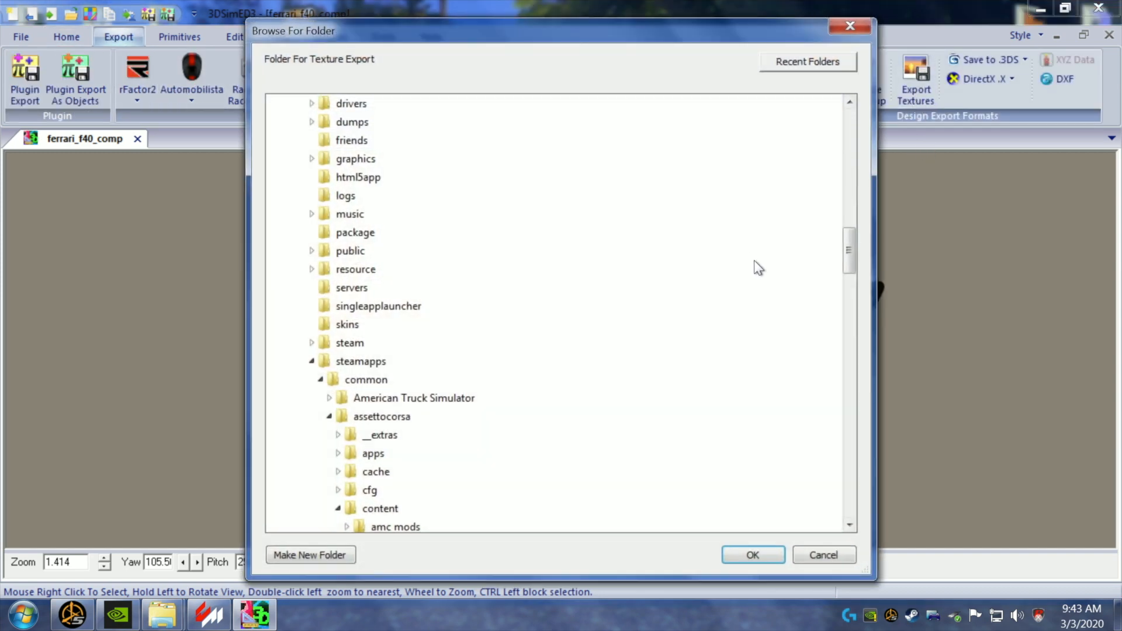
{"action": "left_click_drag", "start_coordinate": [848, 255], "coordinate": [850, 294]}
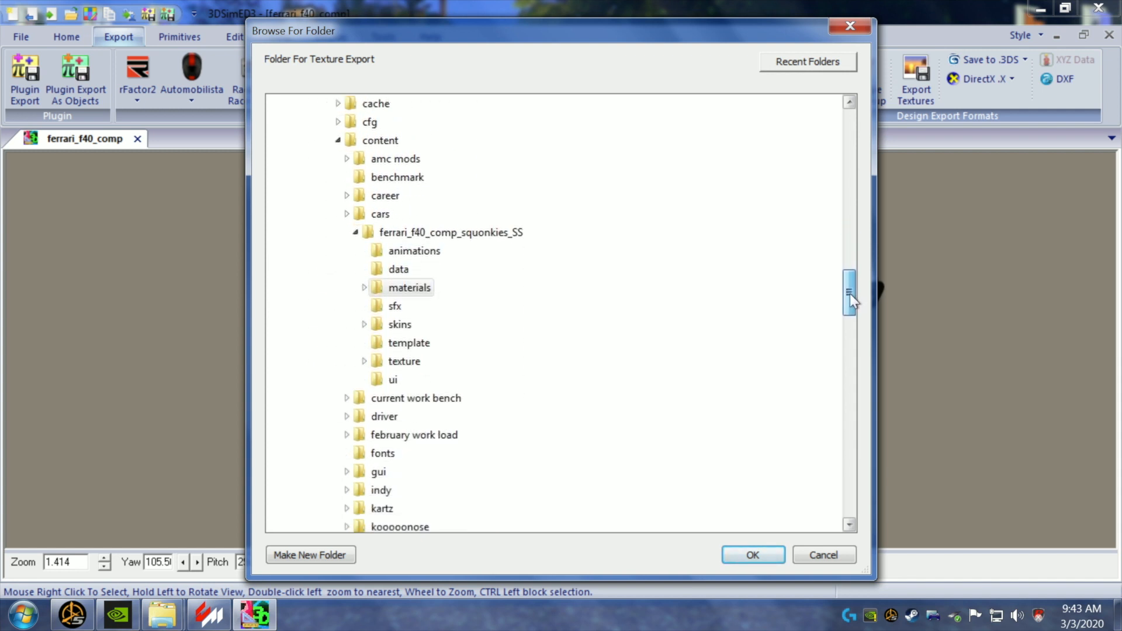
{"action": "left_click", "coordinate": [403, 362]}
{"action": "left_click", "coordinate": [735, 555]}
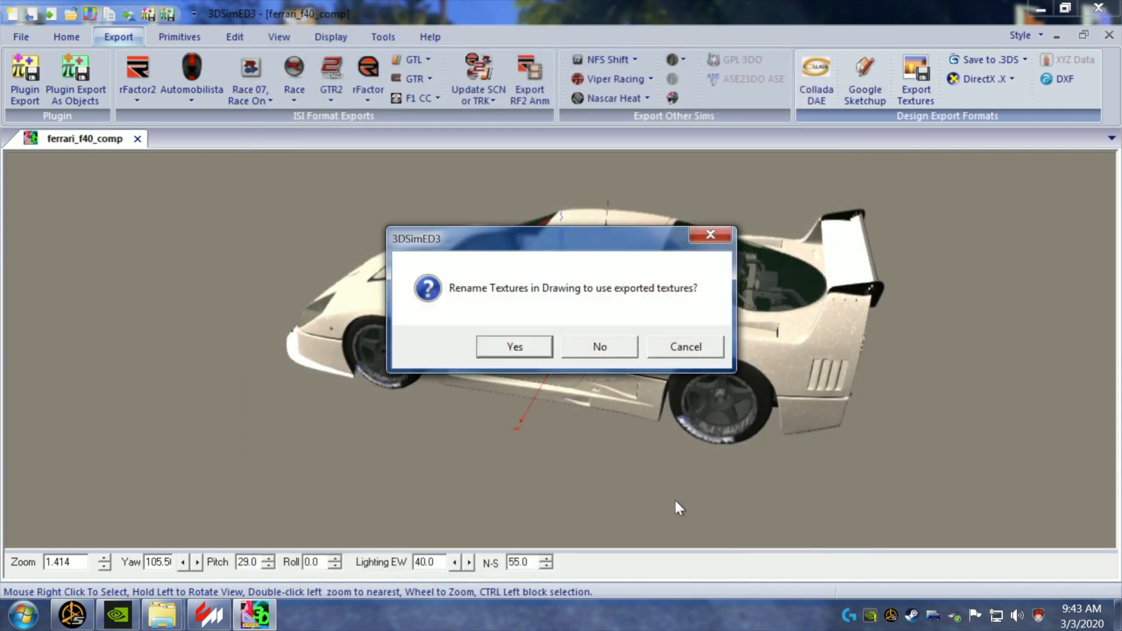
{"action": "left_click", "coordinate": [532, 350]}
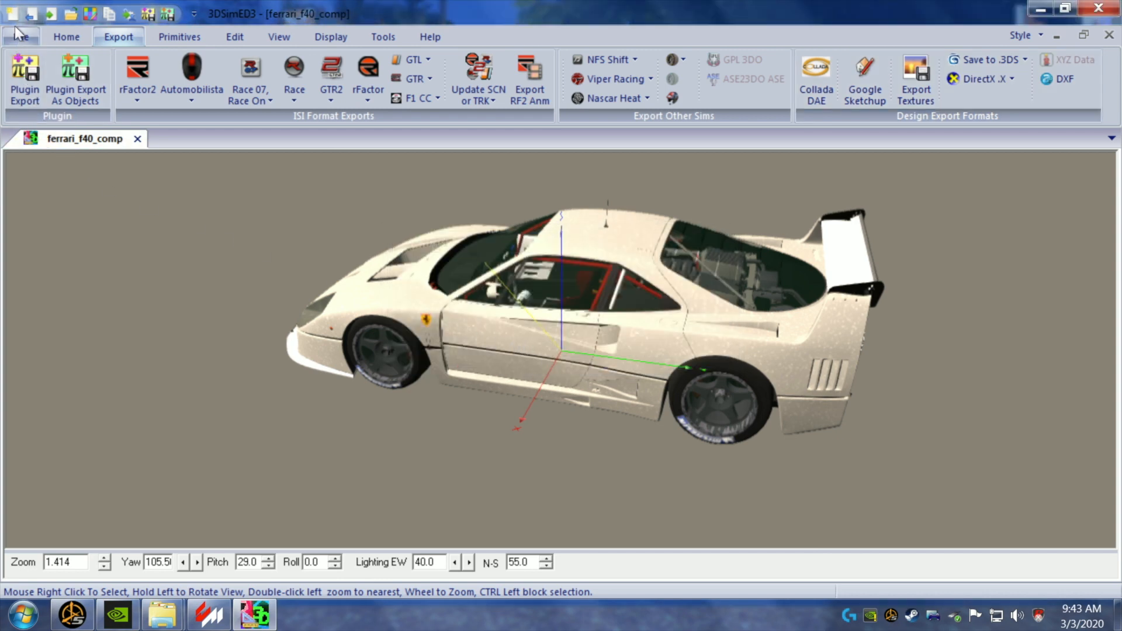
- Plugin-export the model as the Assetto Corsa KN5 file ferrari_f40_comp__extramile in the ferrari_f40_comp_squonkies_SS folder, and close the drawing and 3DSimED3
{"action": "left_click", "coordinate": [20, 74]}
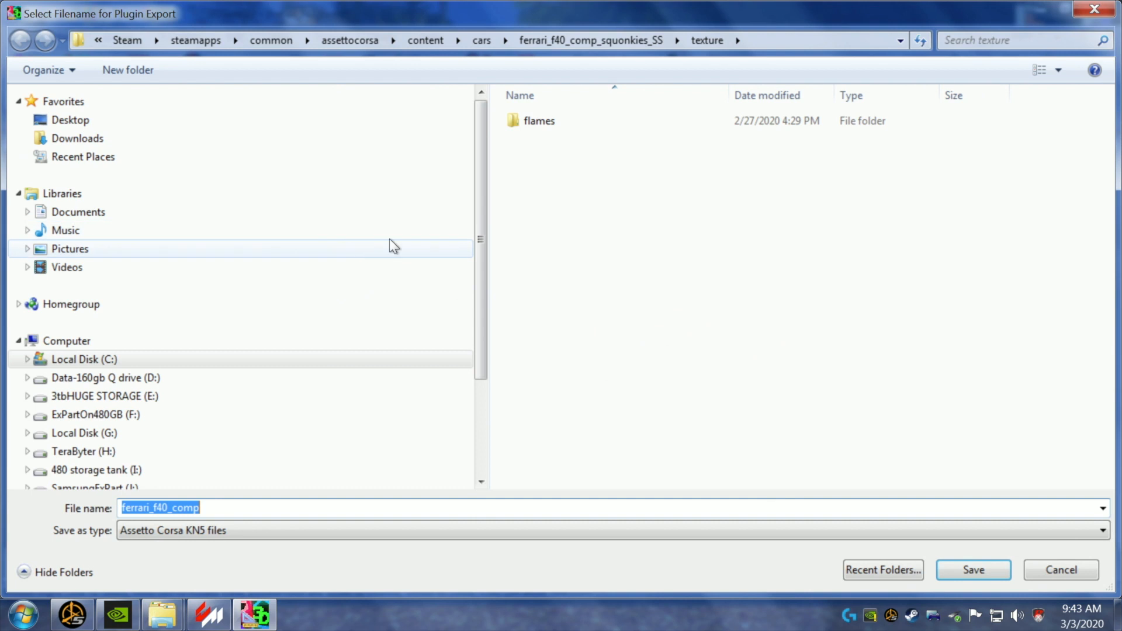
{"action": "left_click", "coordinate": [591, 40]}
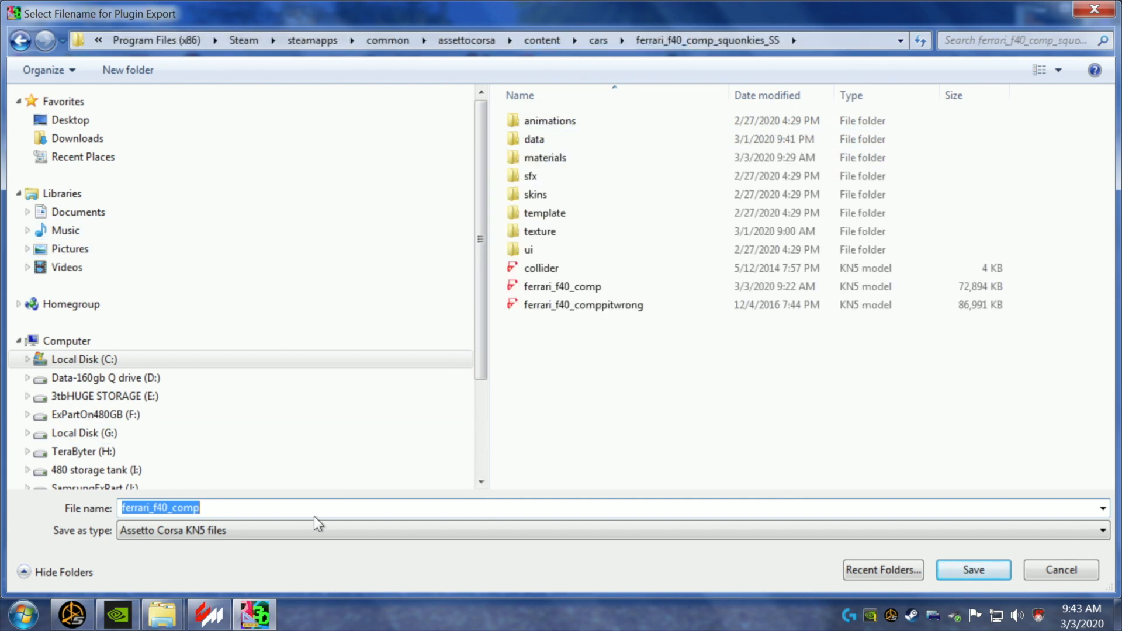
{"action": "left_click", "coordinate": [573, 468]}
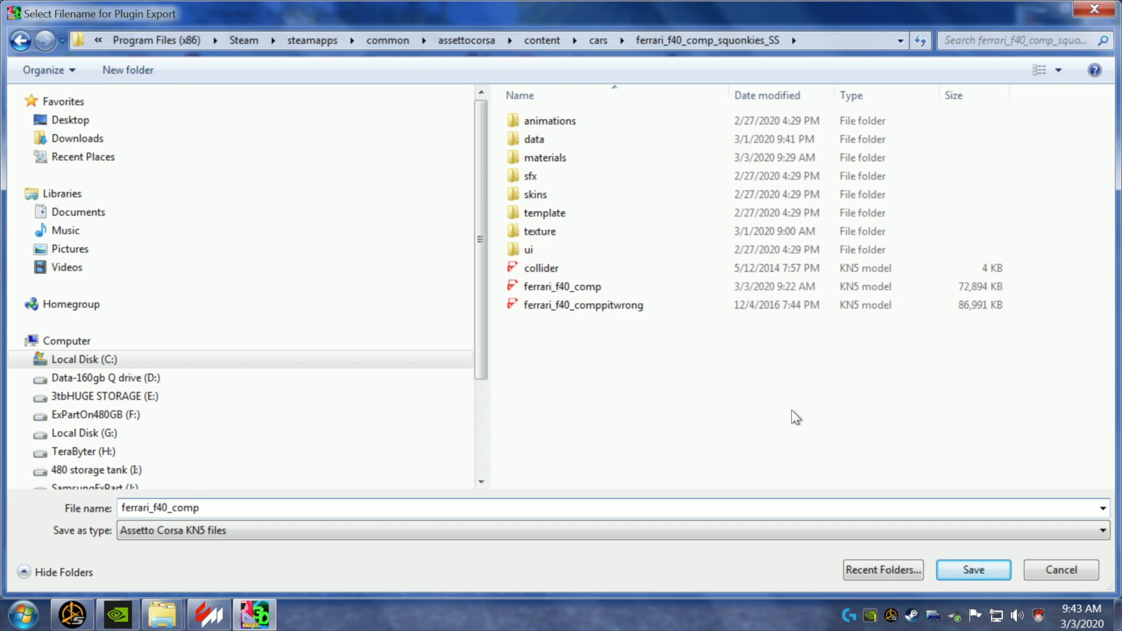
{"action": "type", "text": "__extramile"}
{"action": "left_click", "coordinate": [963, 576]}
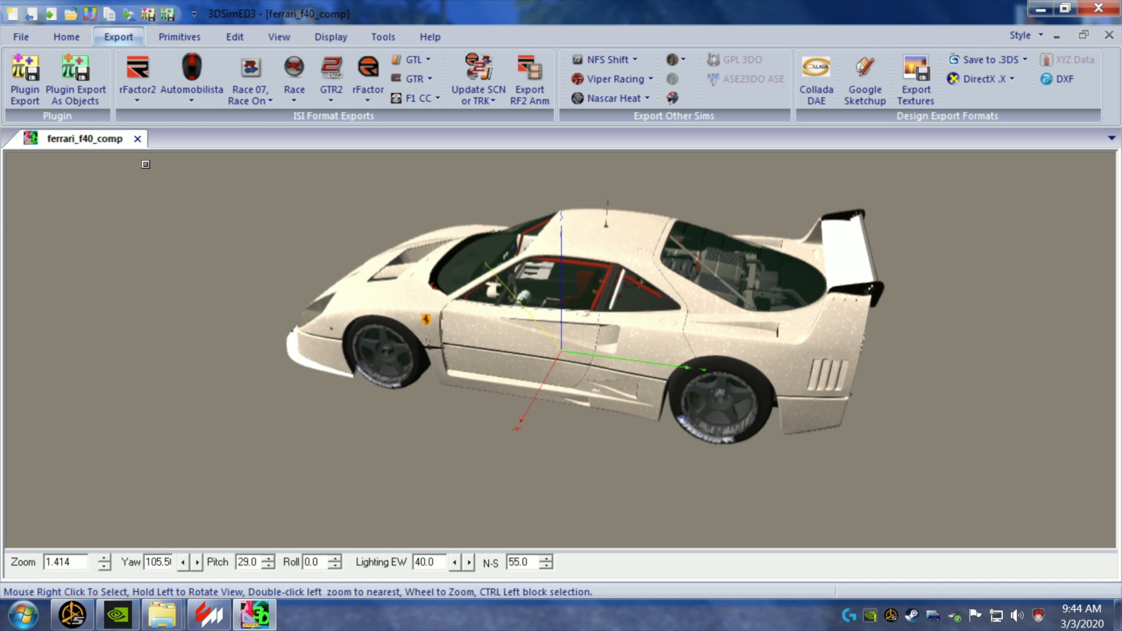
{"action": "left_click", "coordinate": [138, 140]}
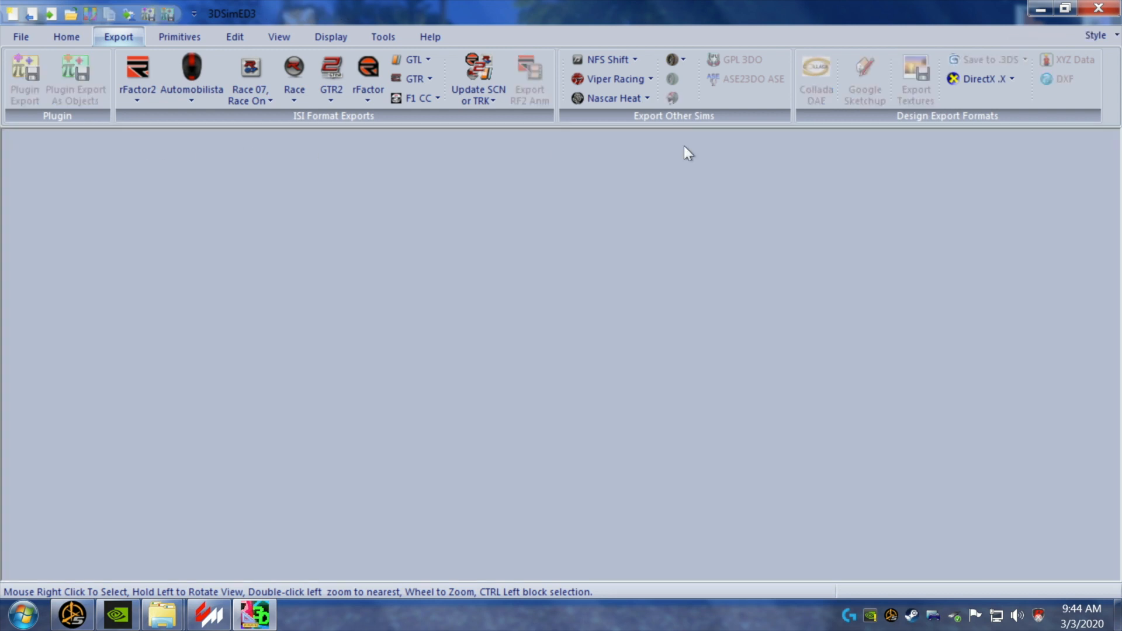
{"action": "left_click", "coordinate": [1098, 8]}
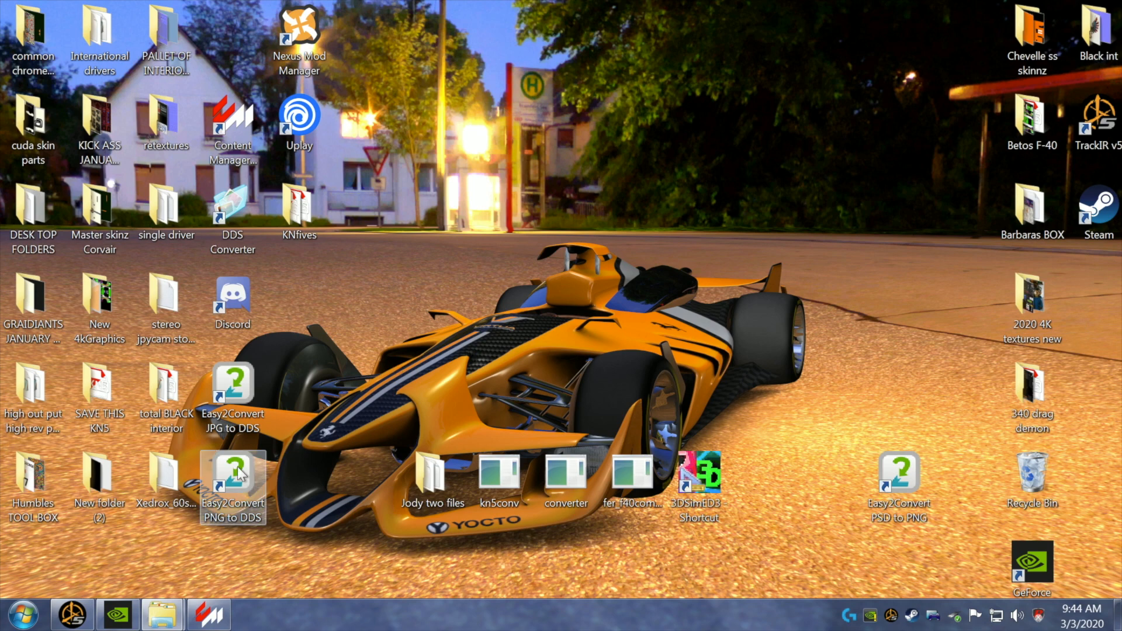
- Switch to Windows Explorer and bring up the ferrari_f40_comp_squonkies_SS car folder and the KNfives folder side by side
{"action": "mouse_move", "coordinate": [165, 612]}
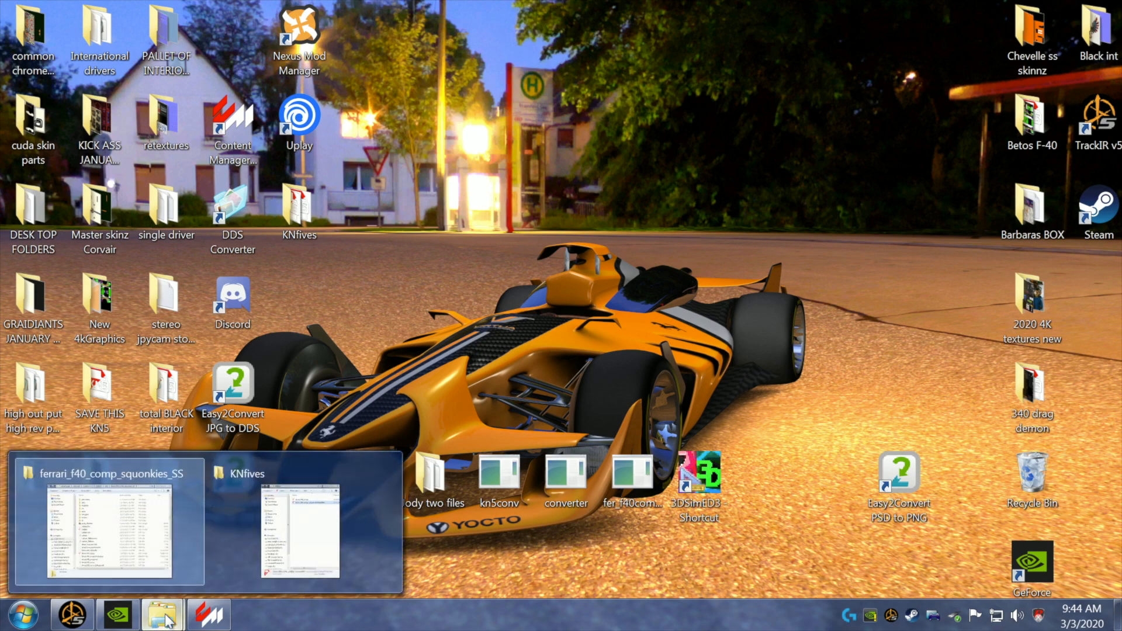
{"action": "left_click", "coordinate": [168, 529]}
{"action": "scroll", "coordinate": [799, 286], "scroll_direction": "down", "scroll_amount": 2}
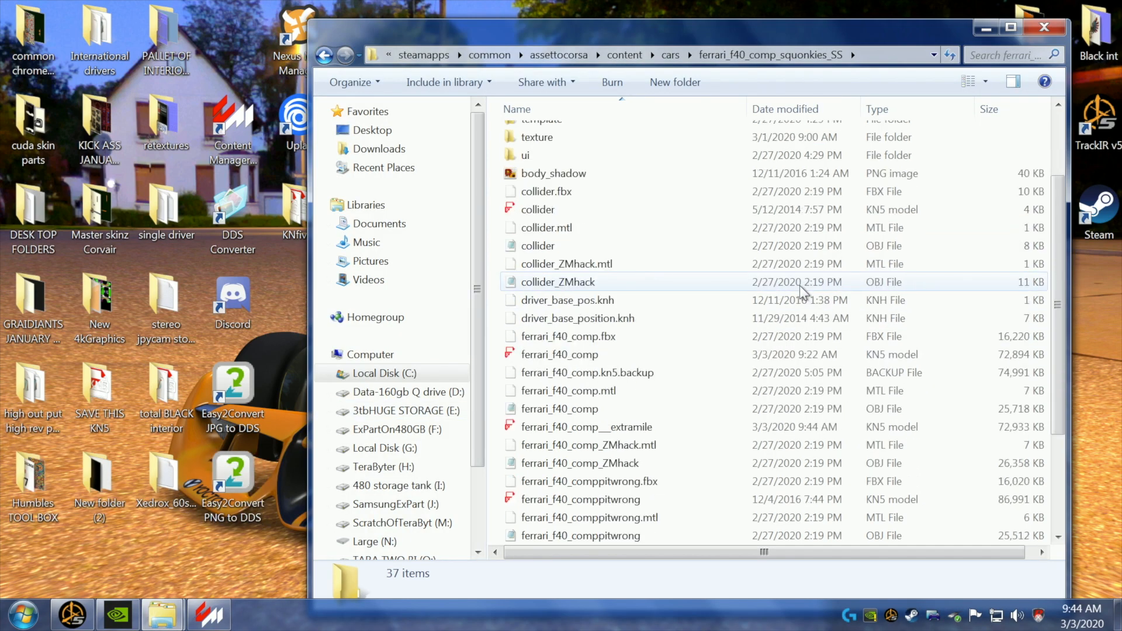
{"action": "left_click_drag", "start_coordinate": [690, 42], "coordinate": [930, 26]}
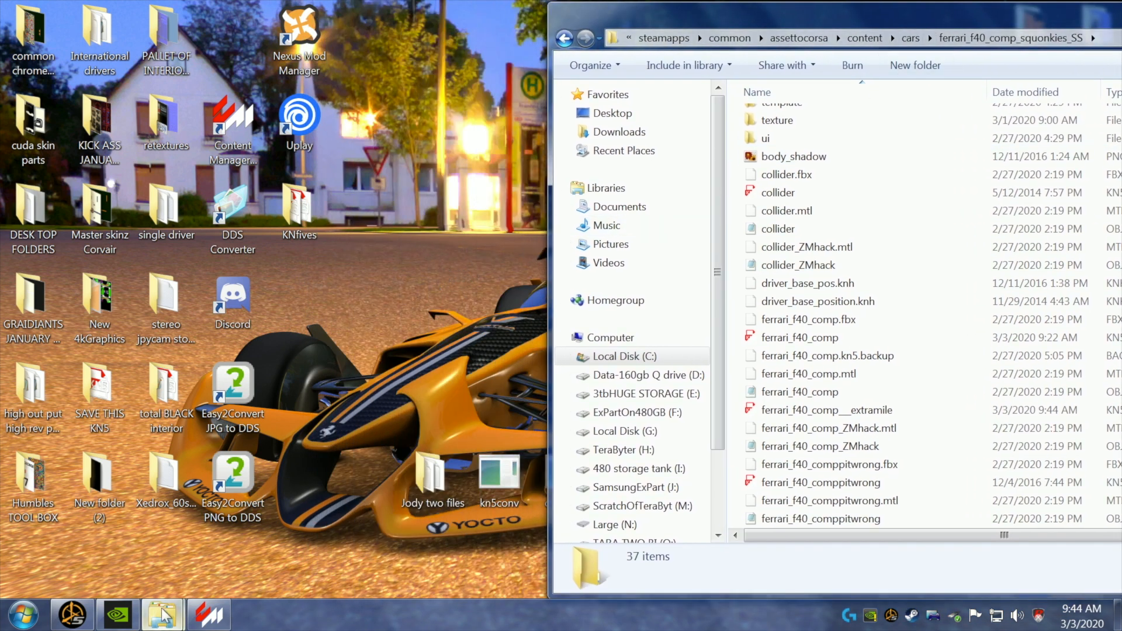
{"action": "mouse_move", "coordinate": [162, 614]}
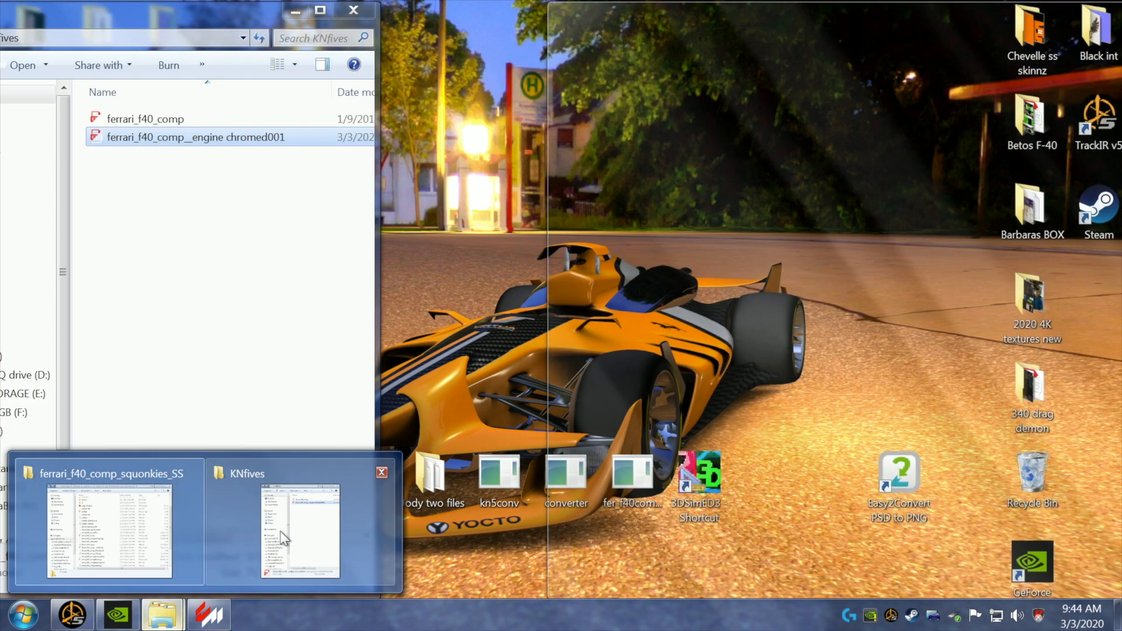
{"action": "left_click", "coordinate": [279, 531]}
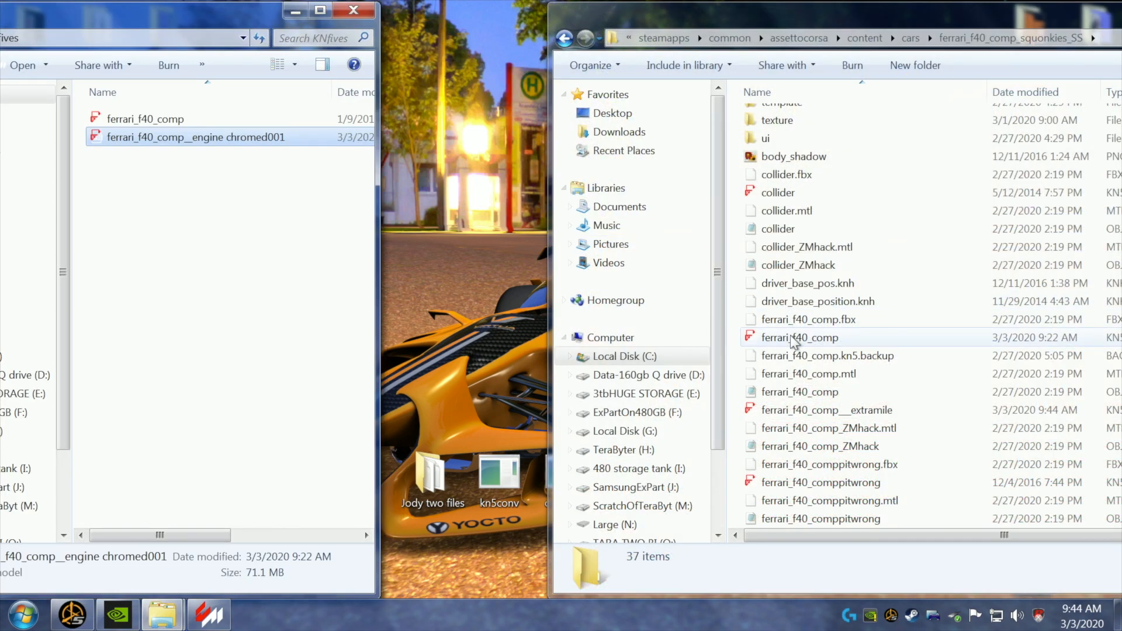
- Delete the old KN5 model ferrari_f40_comp from the ferrari_f40_comp_squonkies_SS folder, sending it to the Recycle Bin
{"action": "left_click", "coordinate": [794, 342]}
{"action": "right_click", "coordinate": [793, 343]}
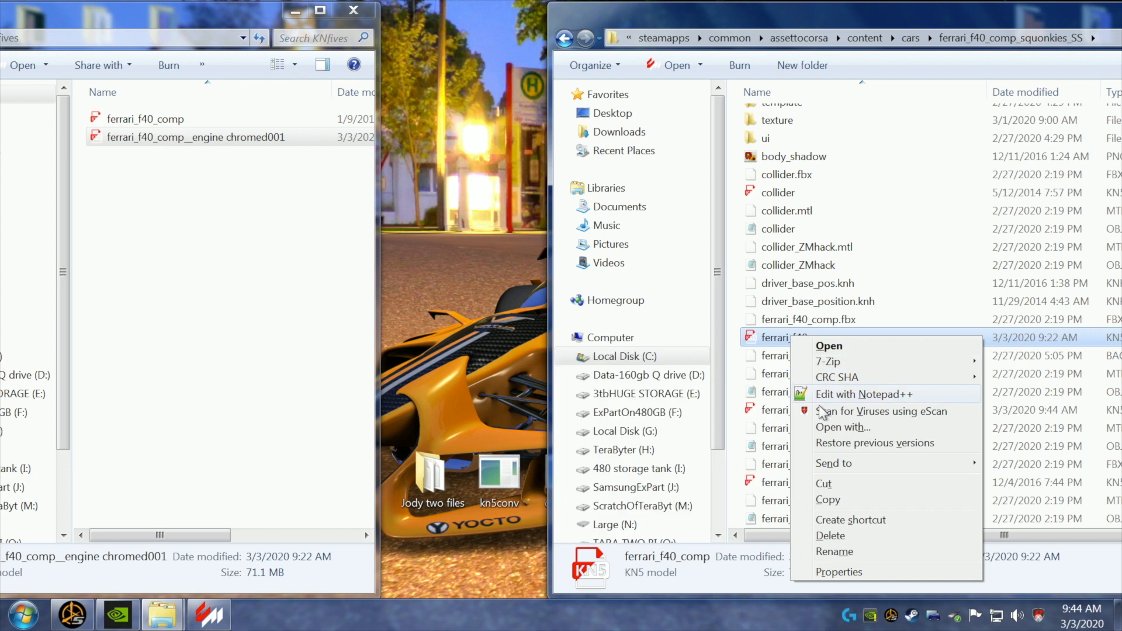
{"action": "left_click", "coordinate": [829, 534]}
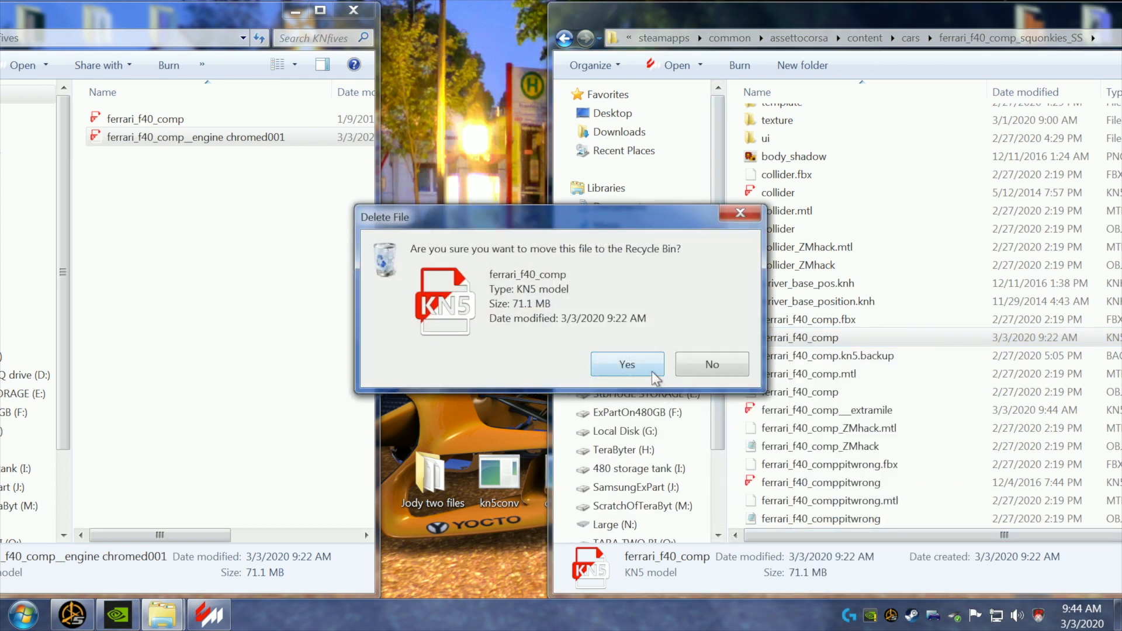
{"action": "left_click", "coordinate": [655, 367]}
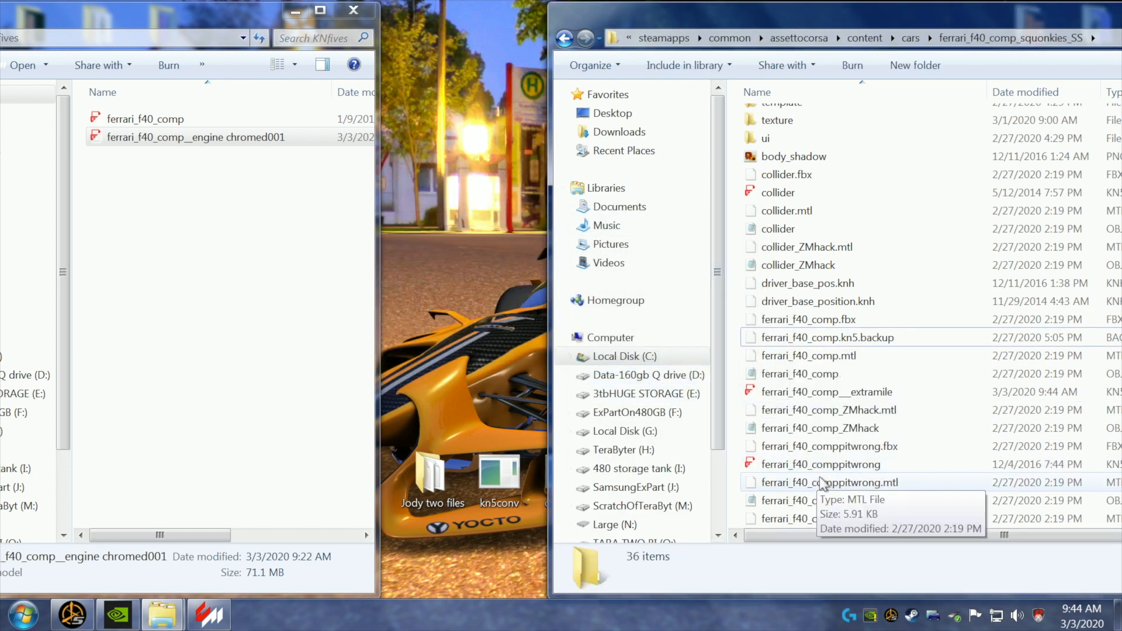
- Copy the KN5 model ferrari_f40_comp__extramile from the car folder into the KNfives folder
{"action": "left_click", "coordinate": [826, 391]}
{"action": "right_click", "coordinate": [828, 391]}
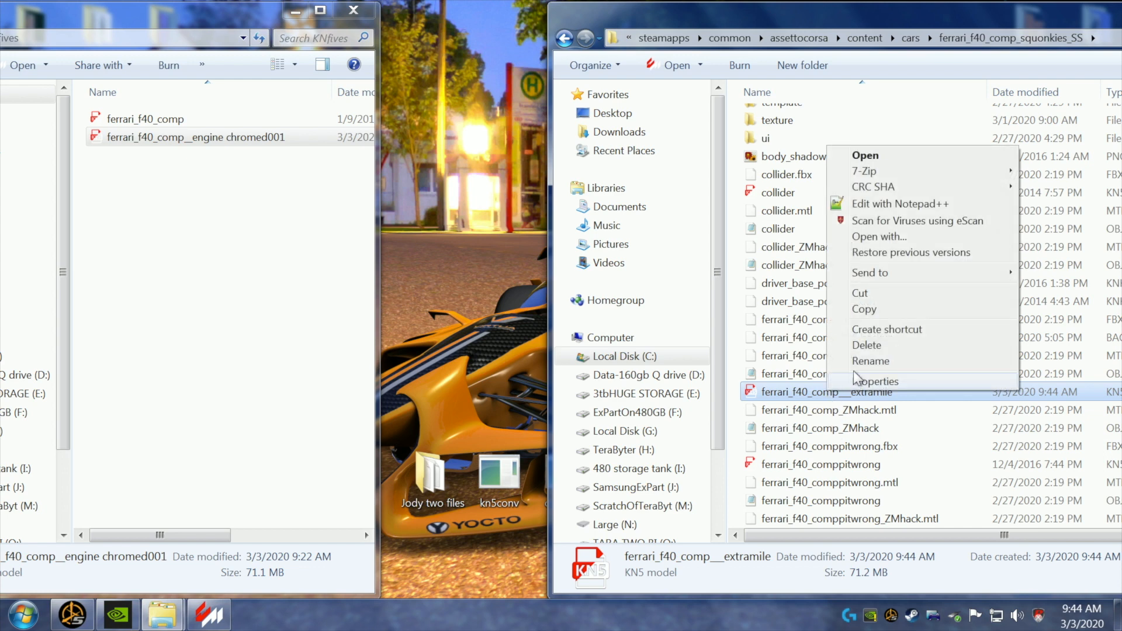
{"action": "left_click", "coordinate": [864, 309]}
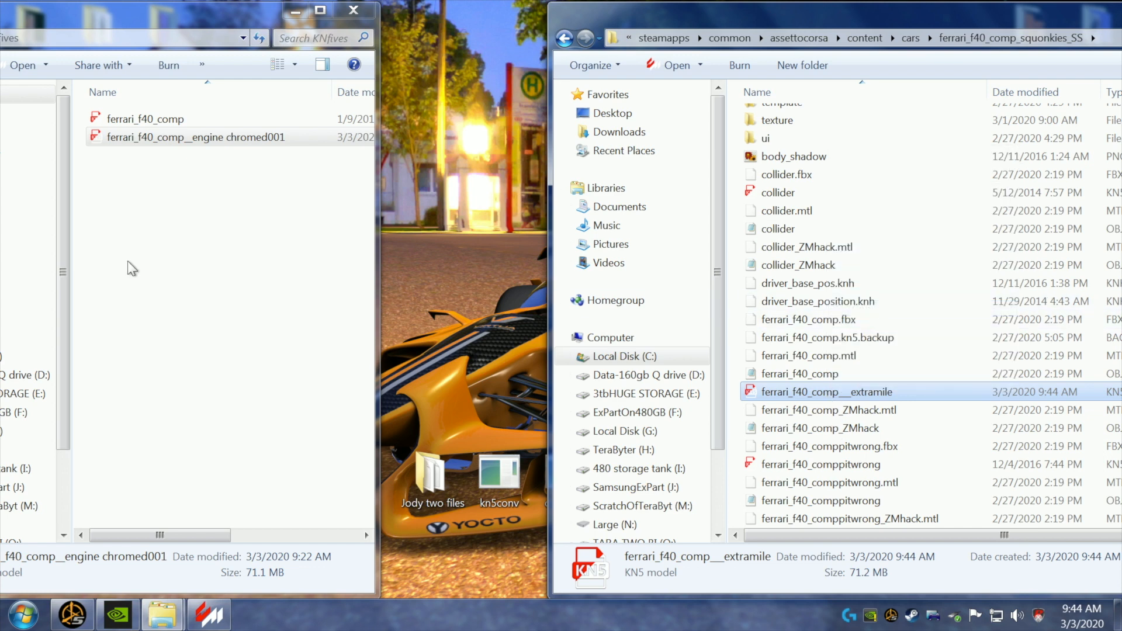
{"action": "right_click", "coordinate": [116, 209]}
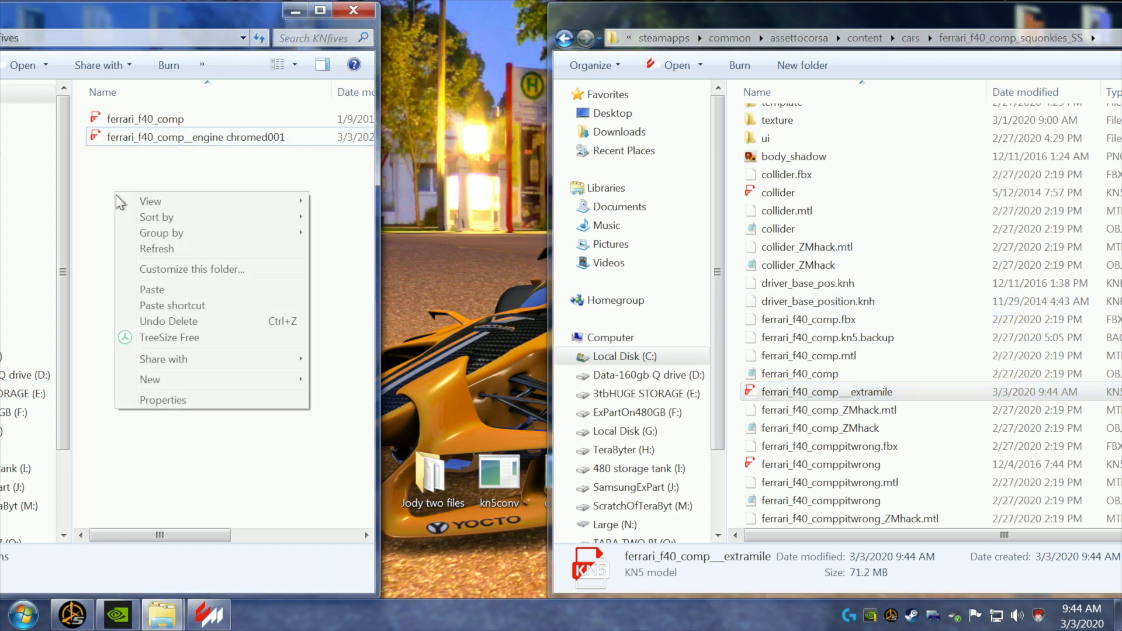
{"action": "left_click", "coordinate": [162, 290]}
{"action": "left_click", "coordinate": [263, 276]}
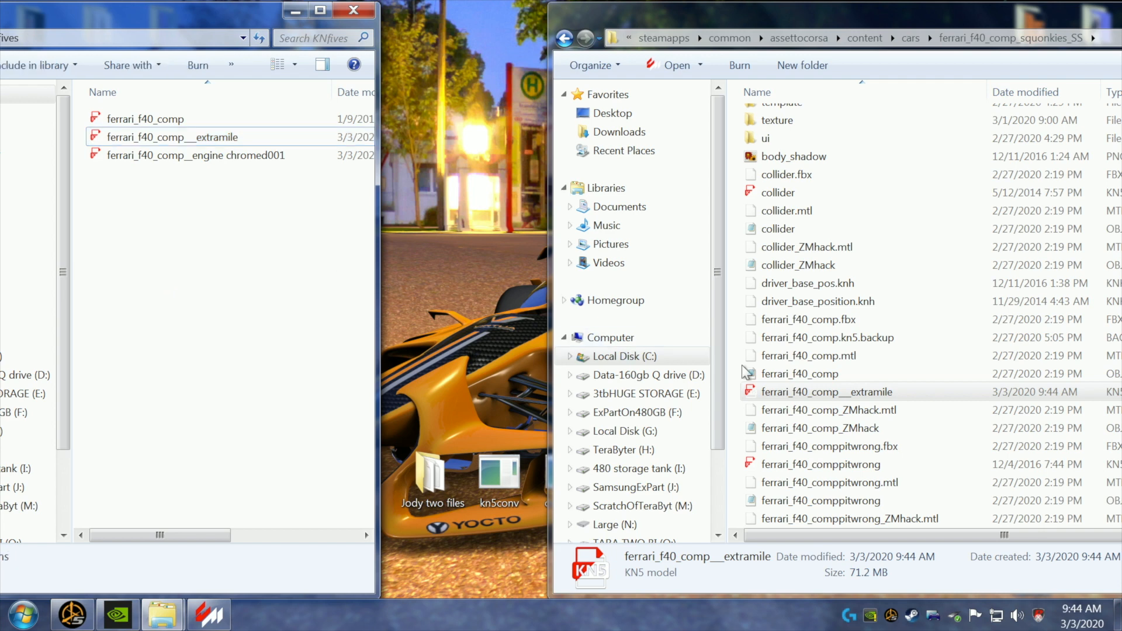
- Rename ferrari_f40_comp__extramile in the squonkies_SS car folder as ferrari_f40_comp, and close the KNfives folder window
{"action": "right_click", "coordinate": [826, 392]}
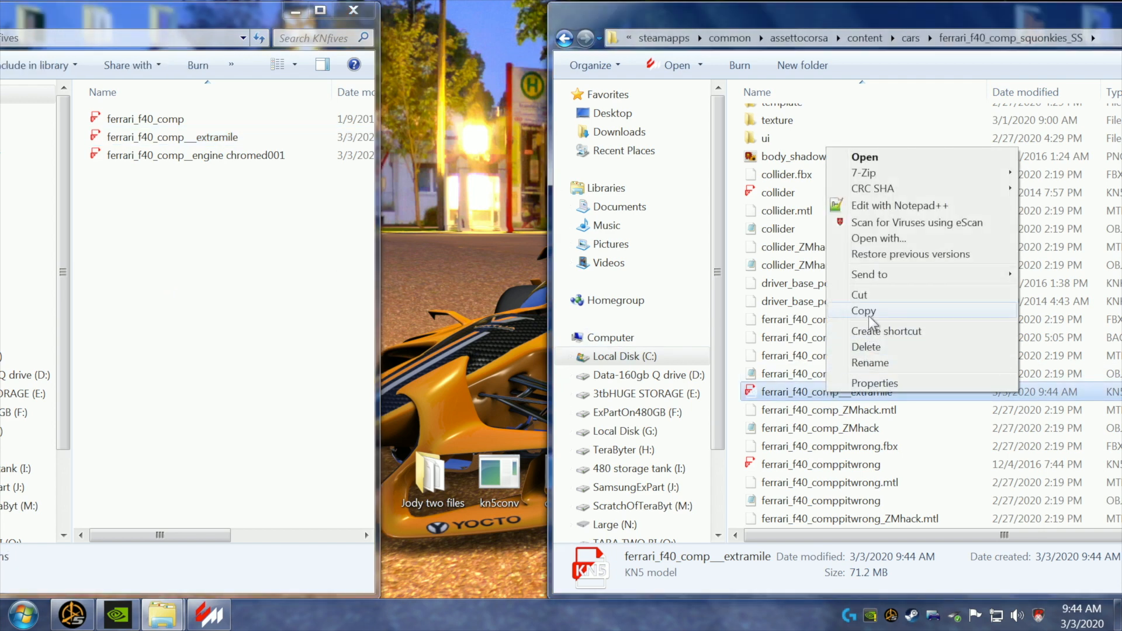
{"action": "left_click", "coordinate": [871, 364]}
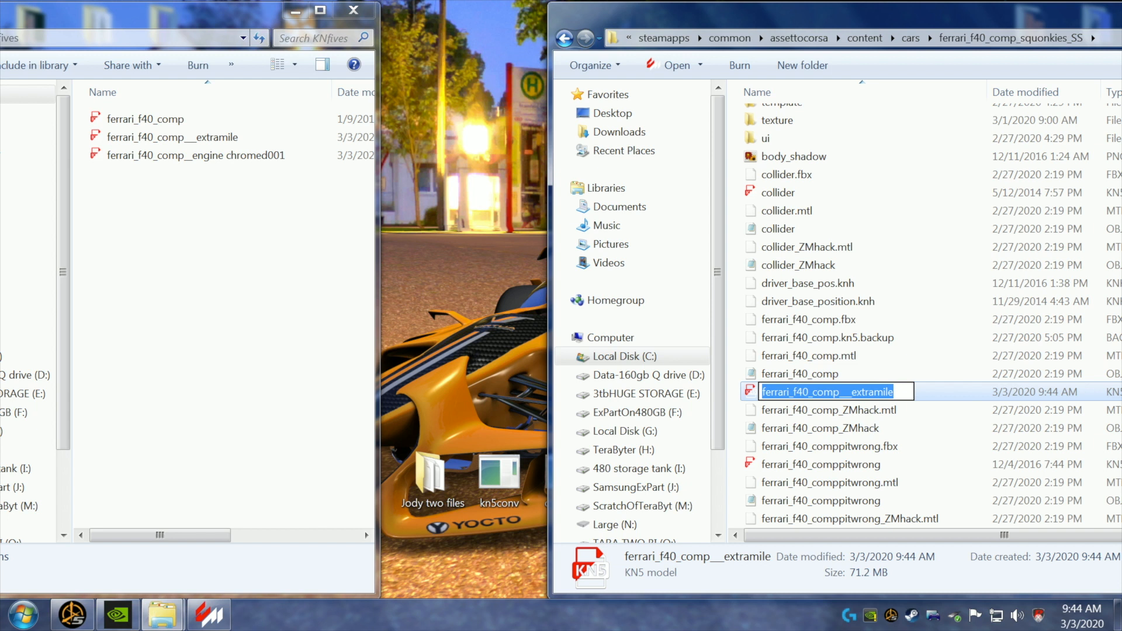
{"action": "key", "text": "End"}
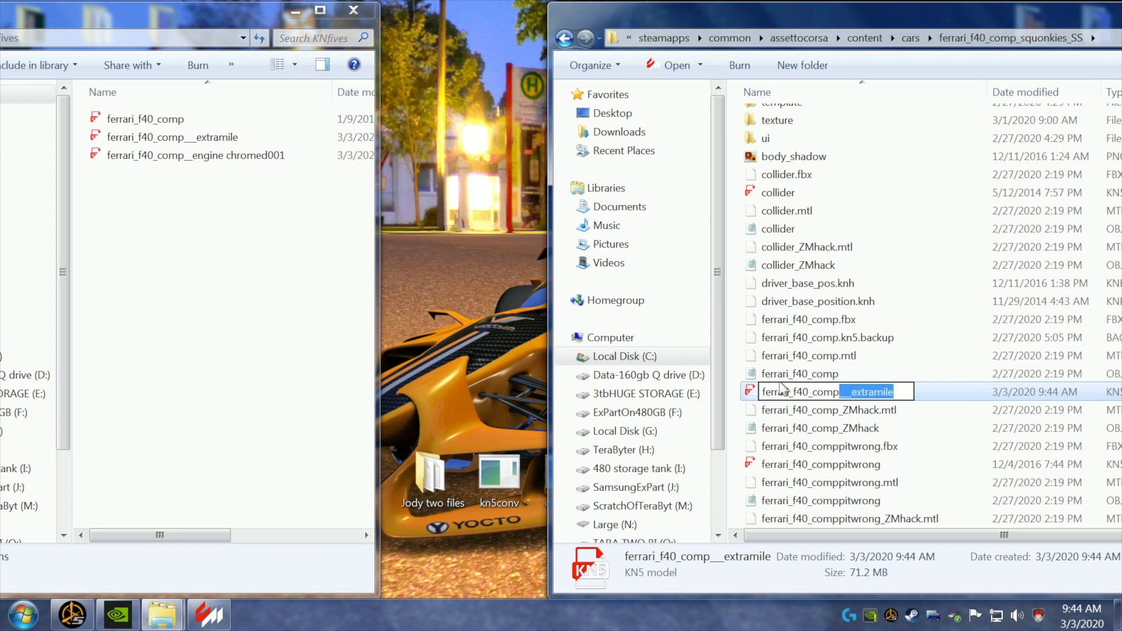
{"action": "key", "text": "BackSpace"}
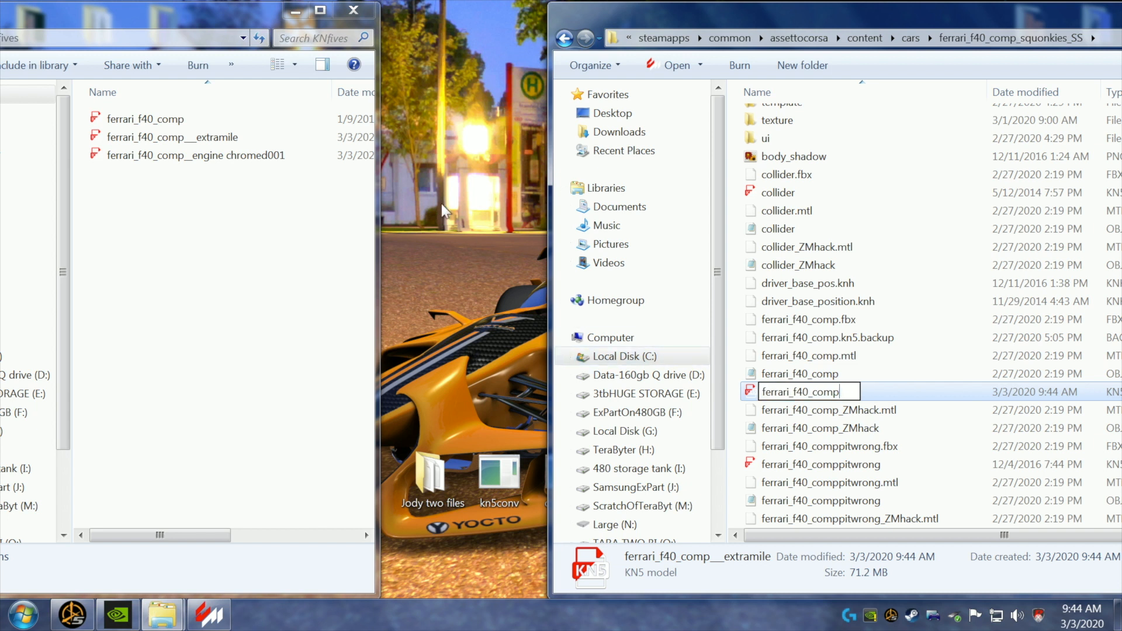
{"action": "left_click", "coordinate": [353, 10]}
- Minimise the car folder, switch to Content Manager, and load the Ferrari F40 Competizione '89 squonkies SS in the CM Showroom
{"action": "left_click_drag", "start_coordinate": [683, 25], "coordinate": [353, 56]}
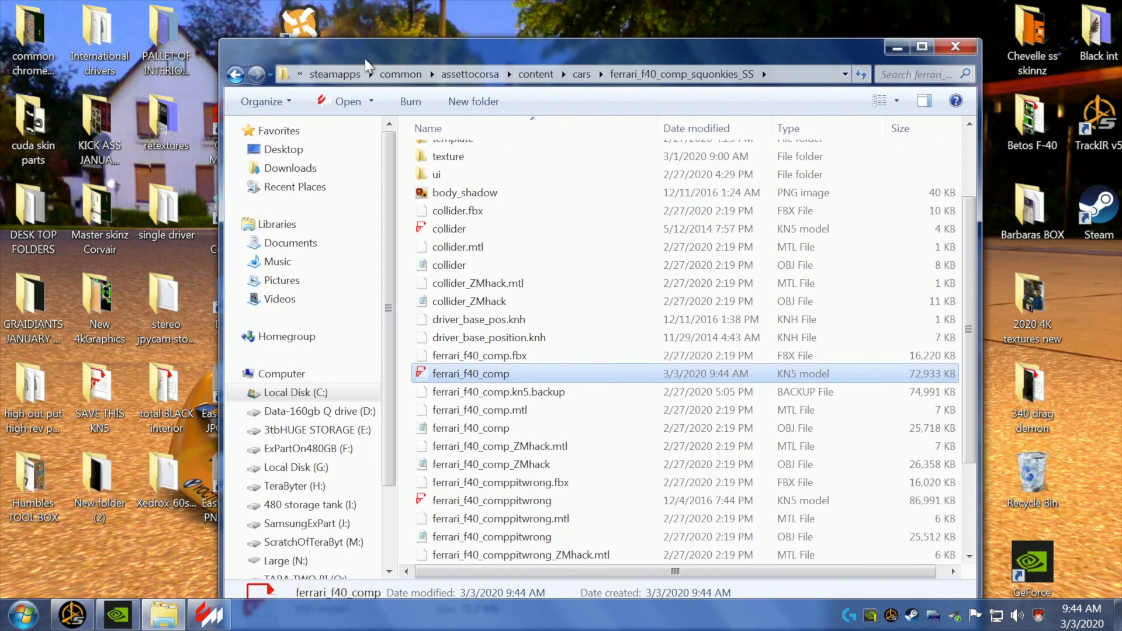
{"action": "left_click", "coordinate": [608, 214]}
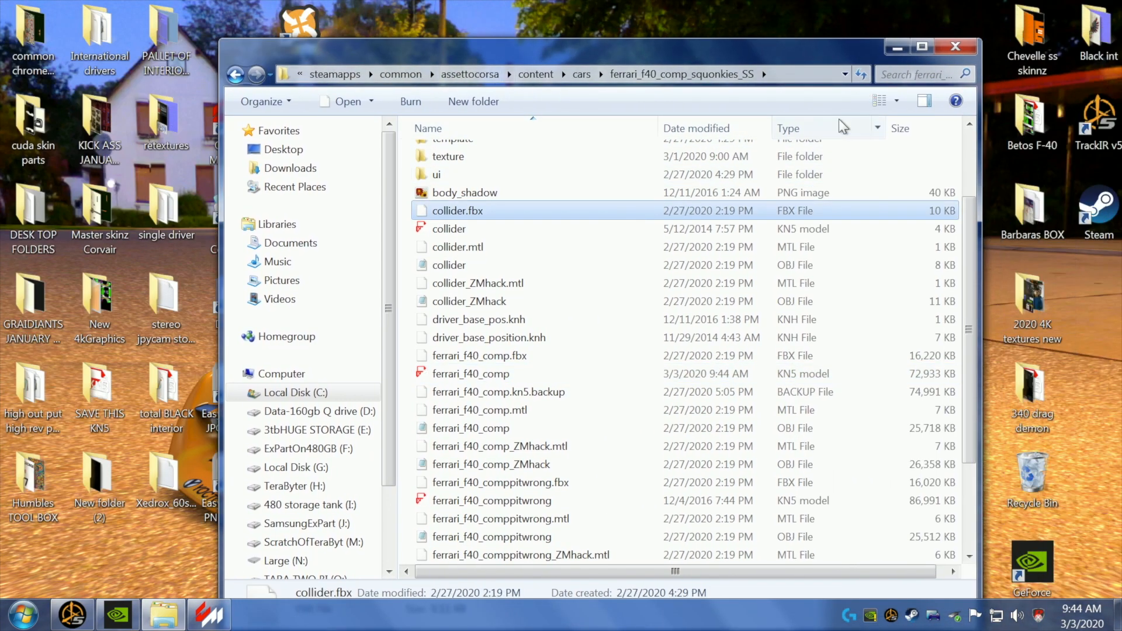
{"action": "left_click", "coordinate": [898, 47]}
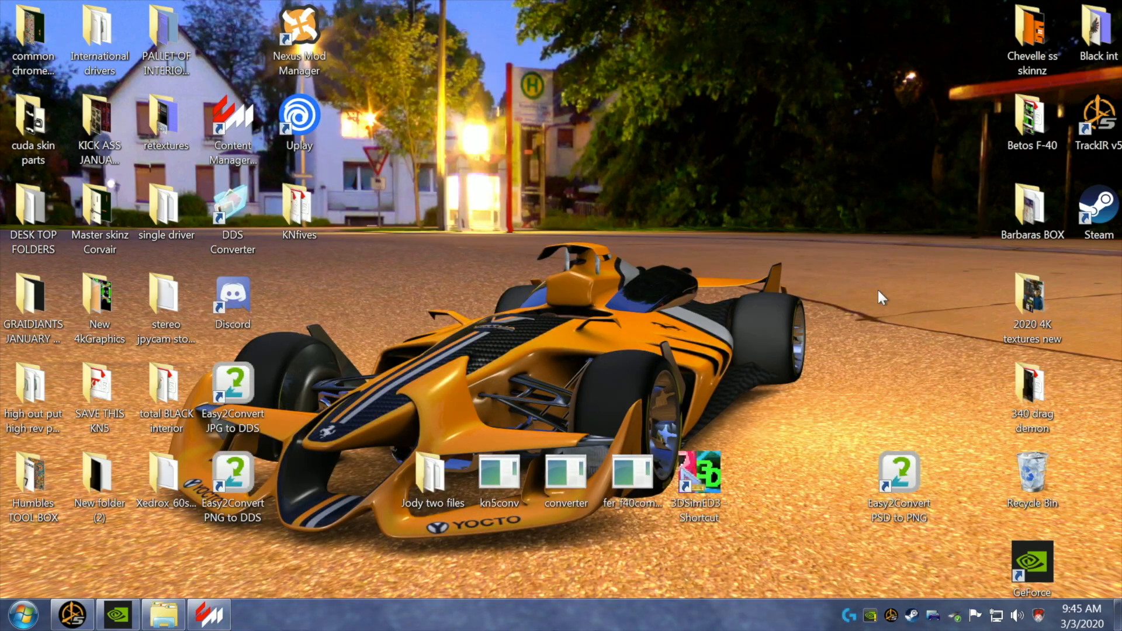
{"action": "left_click", "coordinate": [222, 627]}
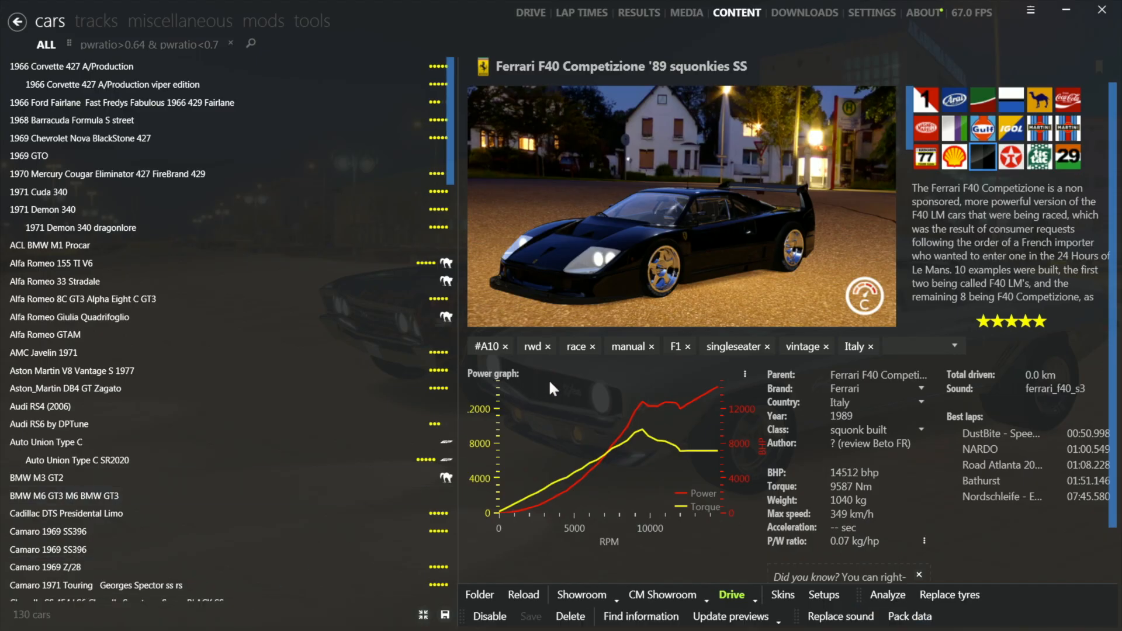
{"action": "left_click", "coordinate": [677, 602]}
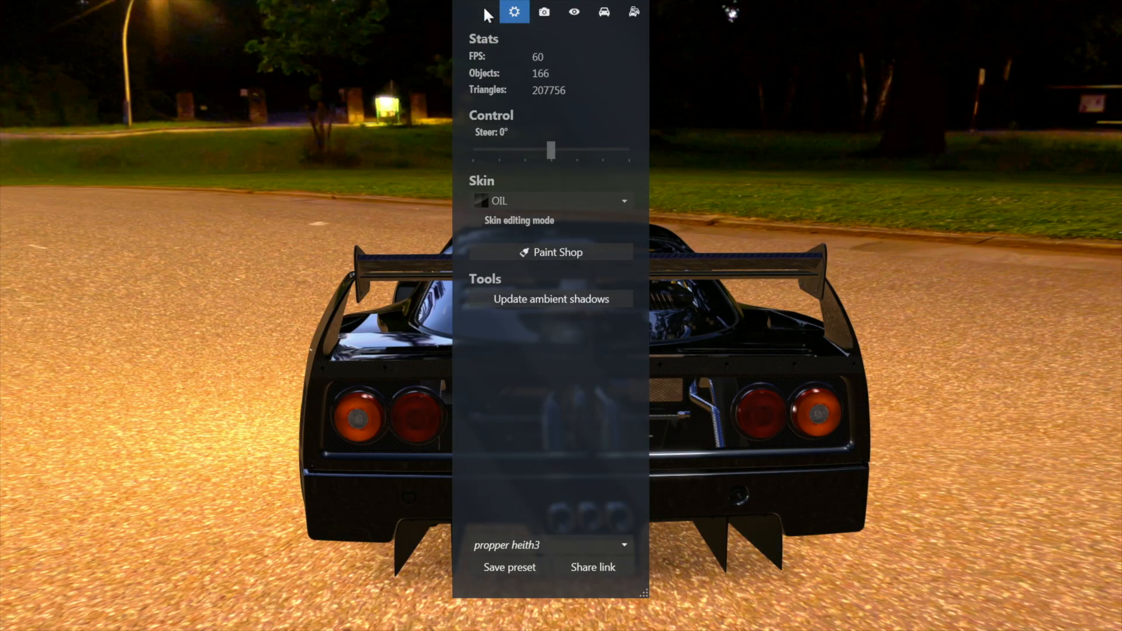
- Move the showroom's settings panel clear of the car and select the yellow roll cage mesh through the side window
{"action": "left_click_drag", "start_coordinate": [459, 6], "coordinate": [918, 98]}
{"action": "left_click_drag", "start_coordinate": [726, 415], "coordinate": [797, 518]}
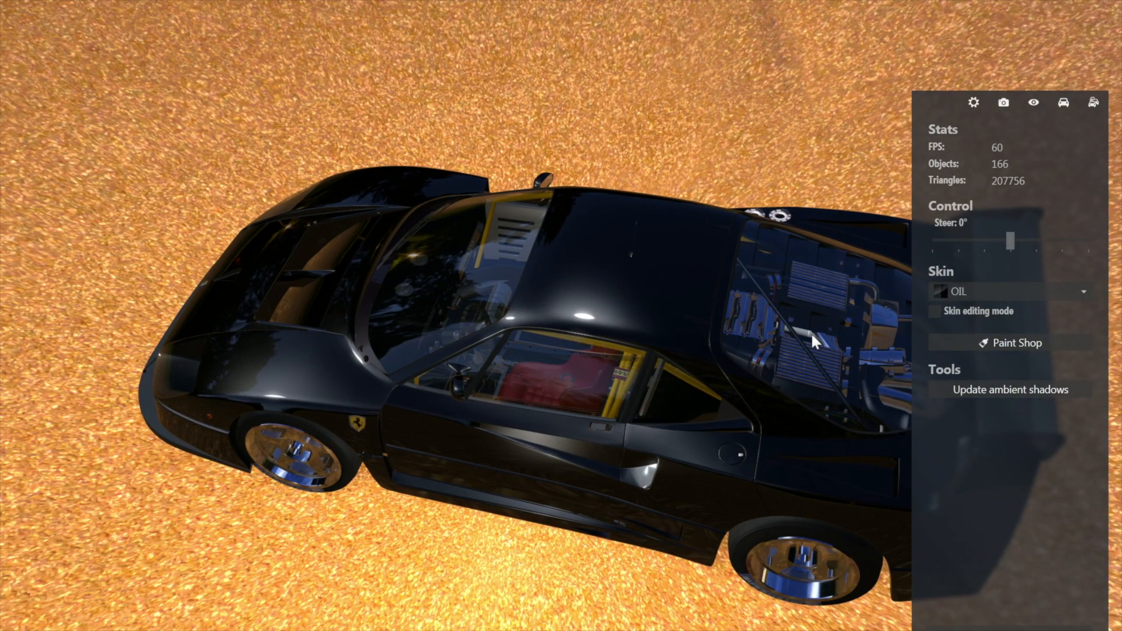
{"action": "left_click_drag", "start_coordinate": [808, 432], "coordinate": [272, 230]}
{"action": "scroll", "coordinate": [288, 230], "scroll_direction": "up", "scroll_amount": 8}
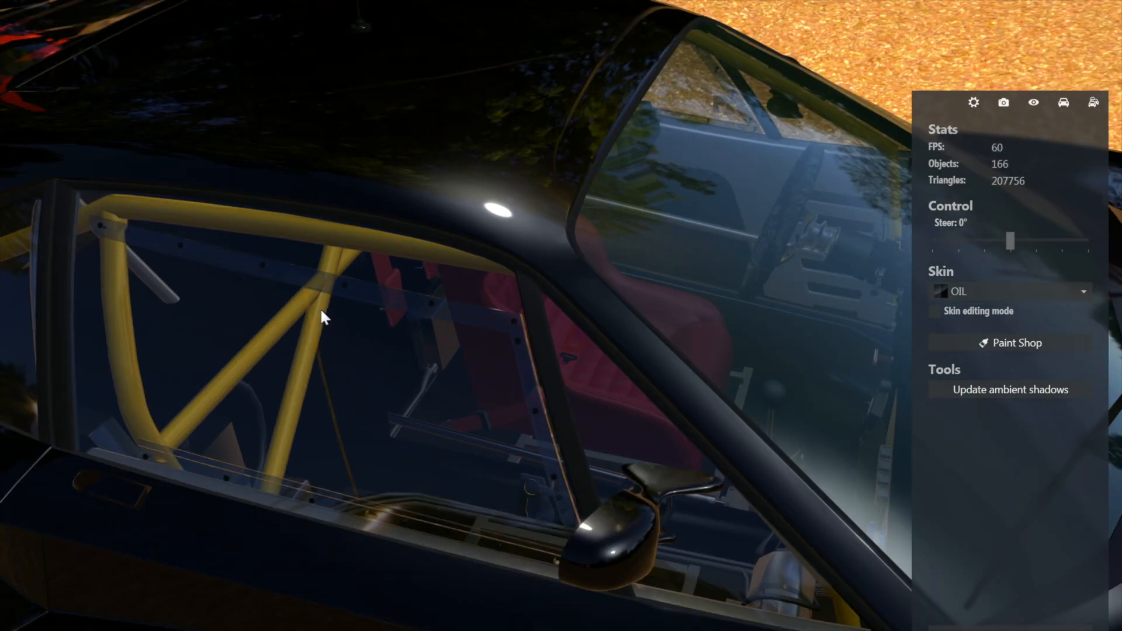
{"action": "left_click_drag", "start_coordinate": [323, 316], "coordinate": [614, 344]}
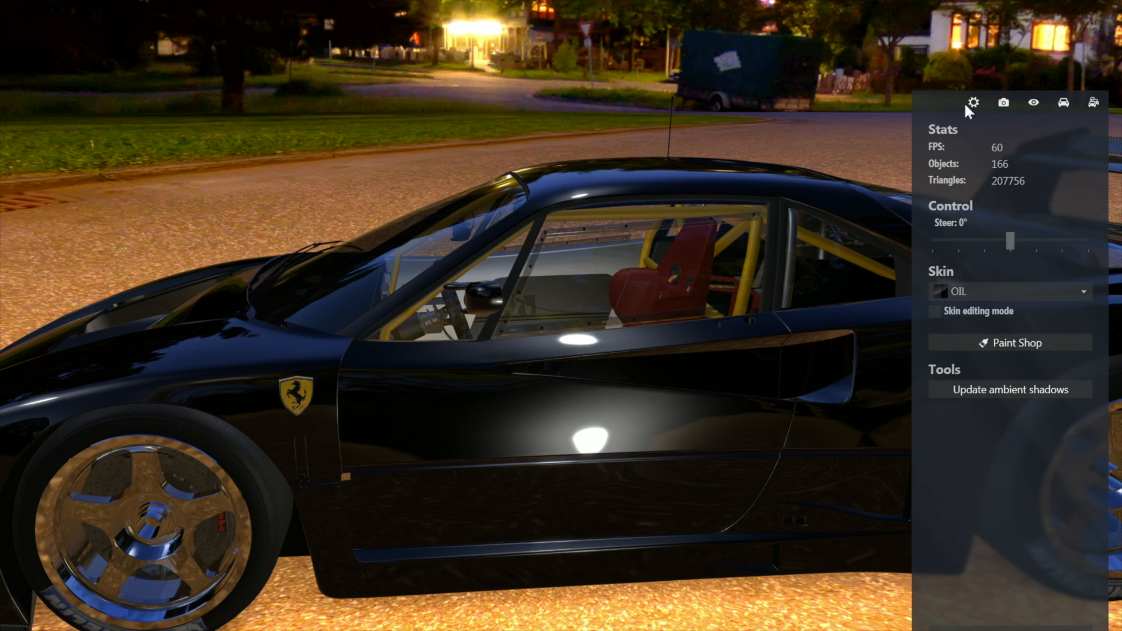
{"action": "left_click", "coordinate": [751, 258]}
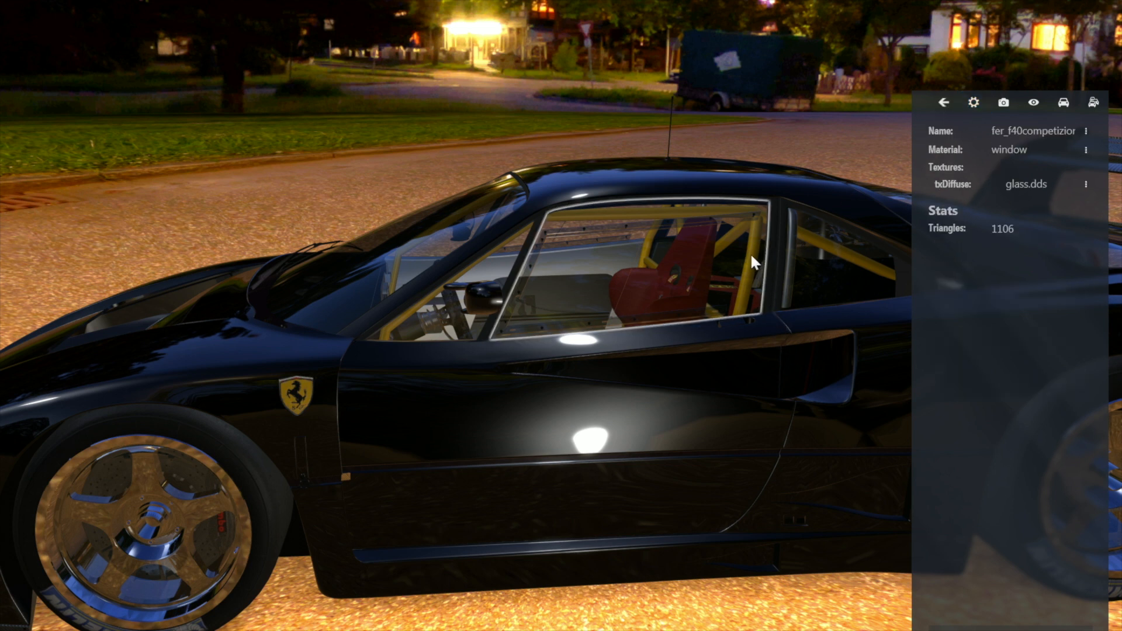
{"action": "left_click", "coordinate": [751, 256]}
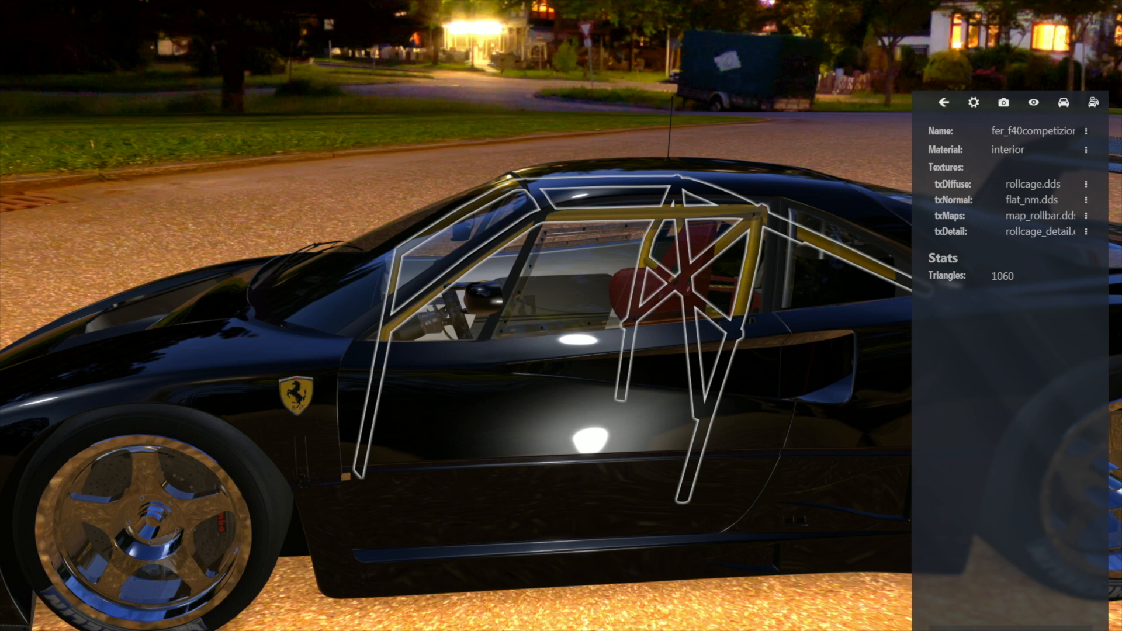
- Examine the roll cage's textures rollcage.dds, rollcage_detail.dds, map_rollbar.dds and flat_nm.dds one after another
{"action": "left_click", "coordinate": [1087, 184]}
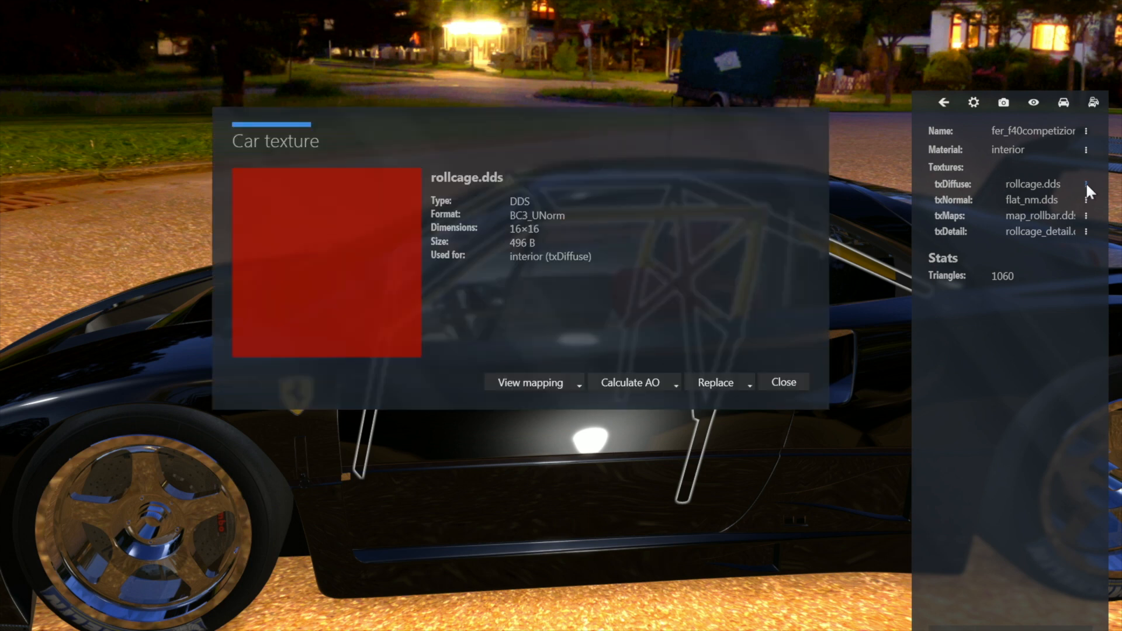
{"action": "left_click", "coordinate": [800, 381]}
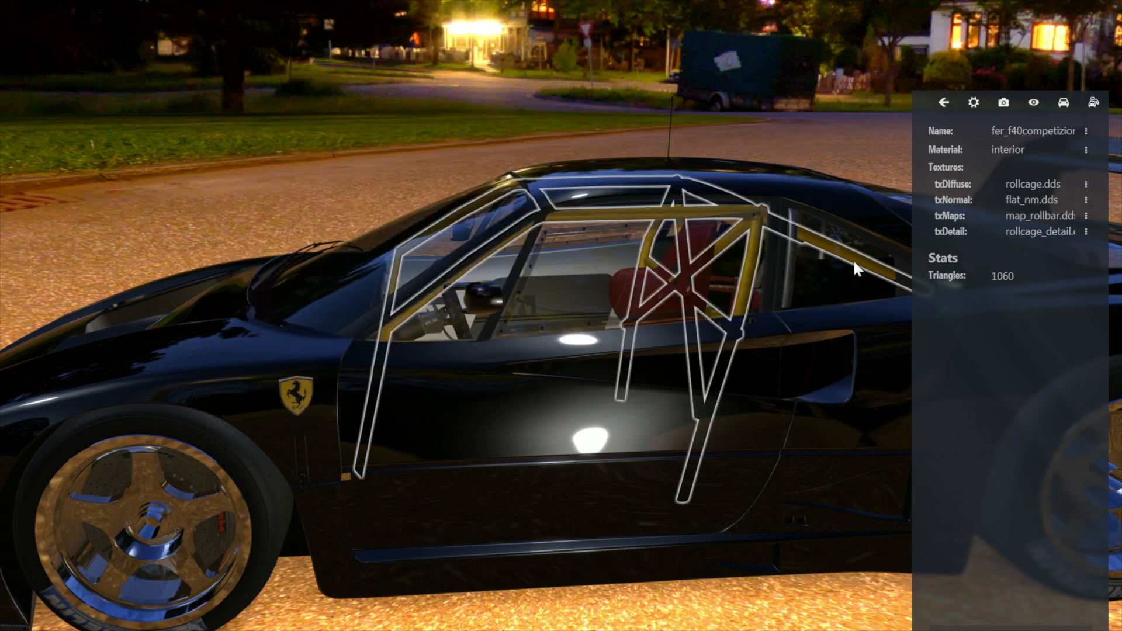
{"action": "left_click", "coordinate": [1086, 231]}
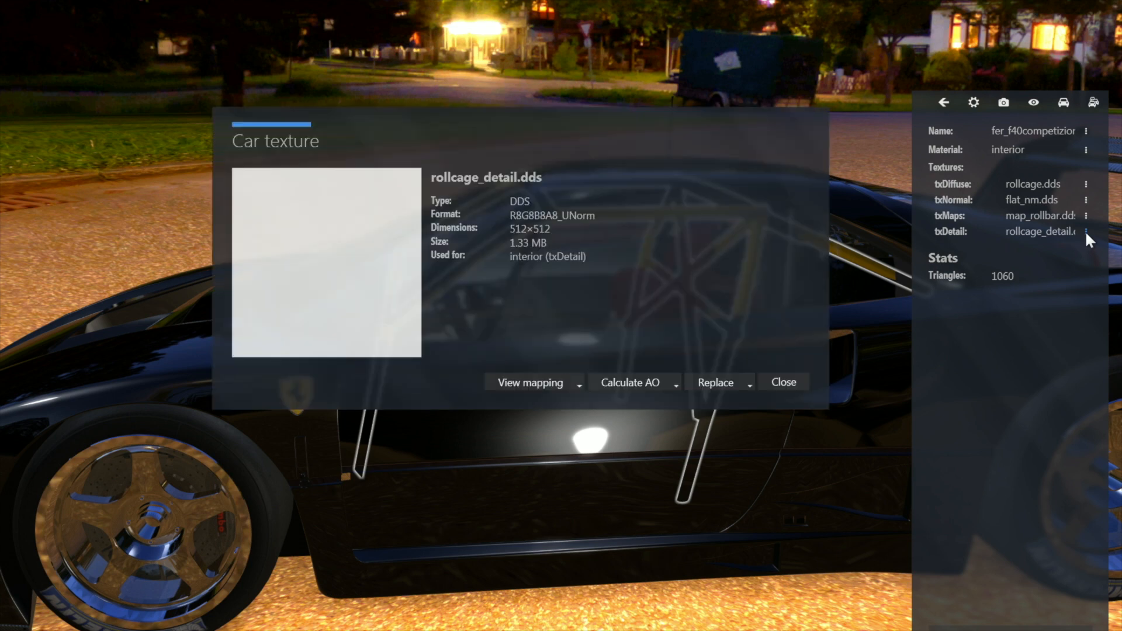
{"action": "left_click", "coordinate": [805, 377]}
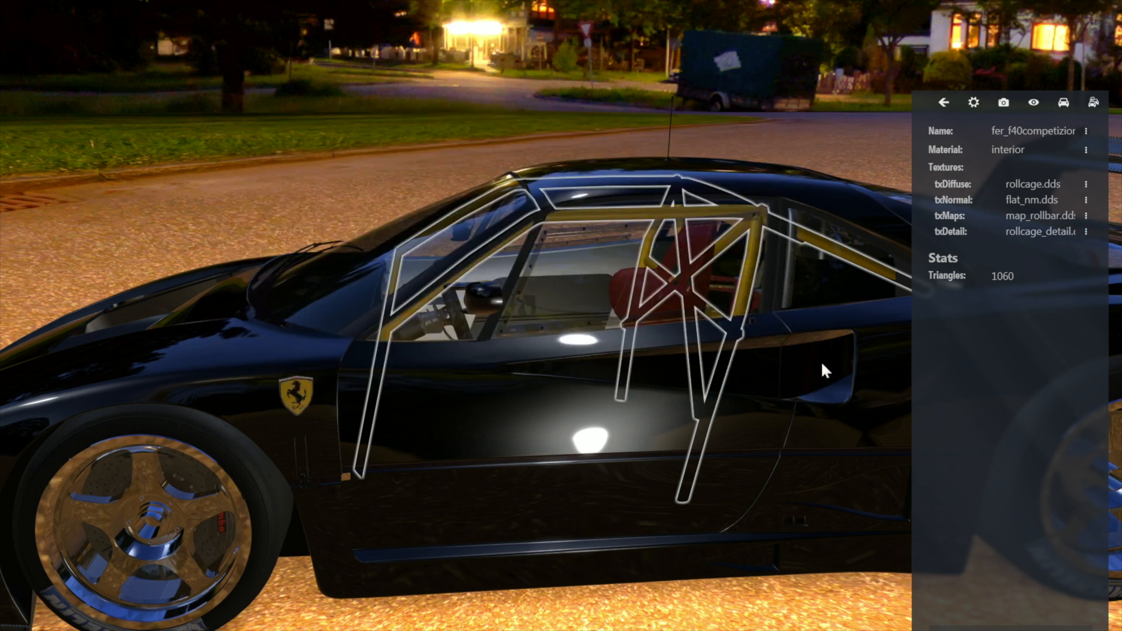
{"action": "left_click", "coordinate": [1086, 216]}
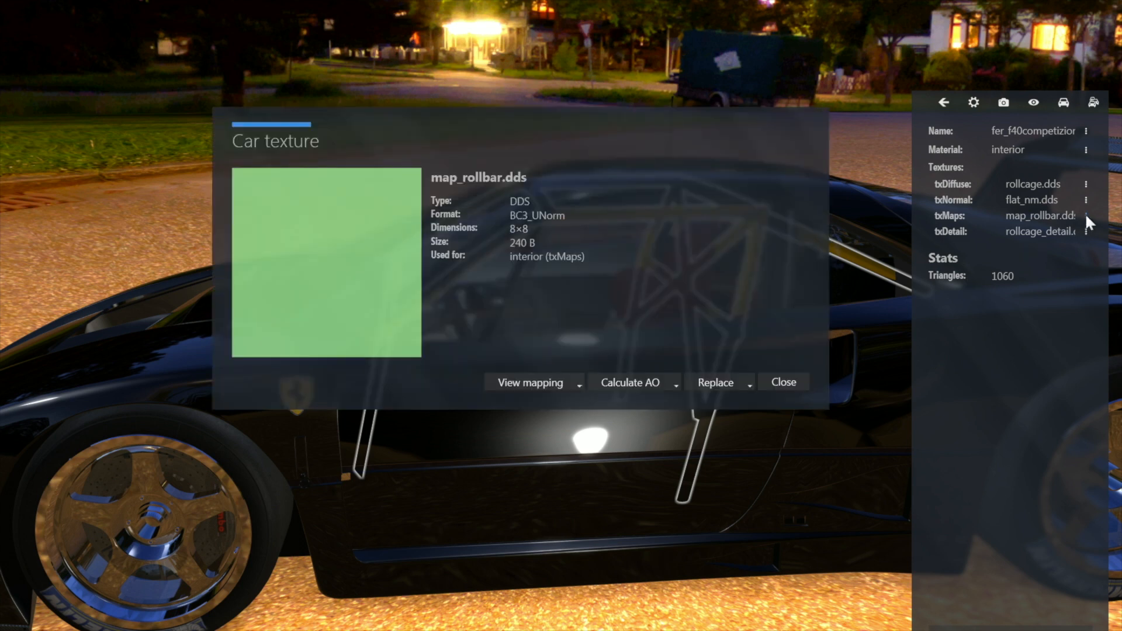
{"action": "left_click", "coordinate": [786, 383]}
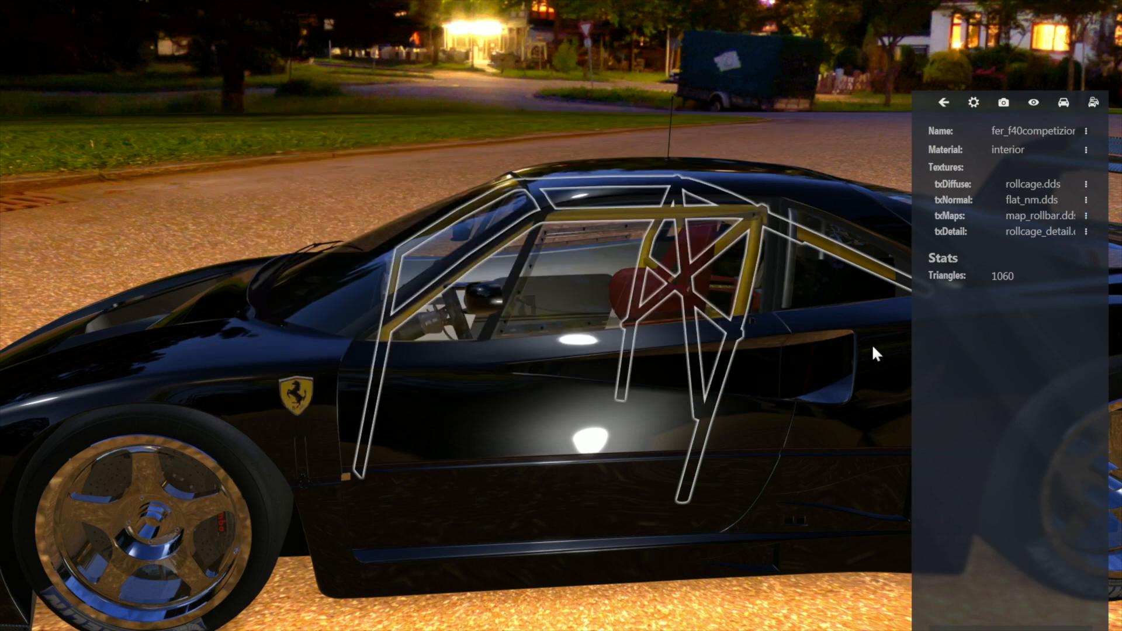
{"action": "left_click", "coordinate": [1086, 199]}
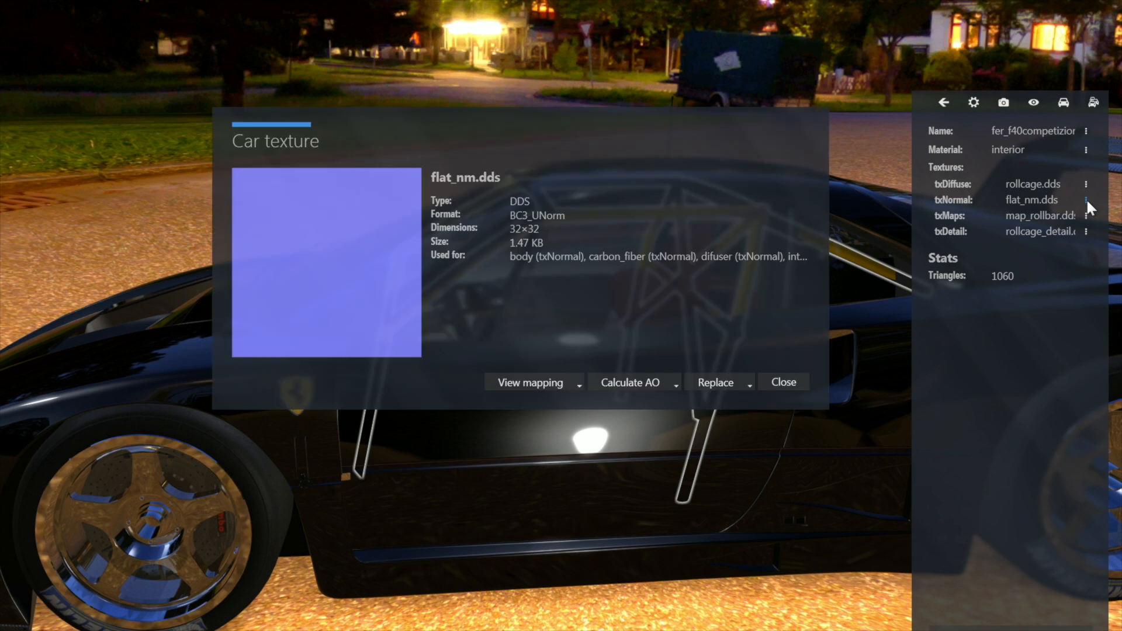
{"action": "left_click", "coordinate": [803, 383]}
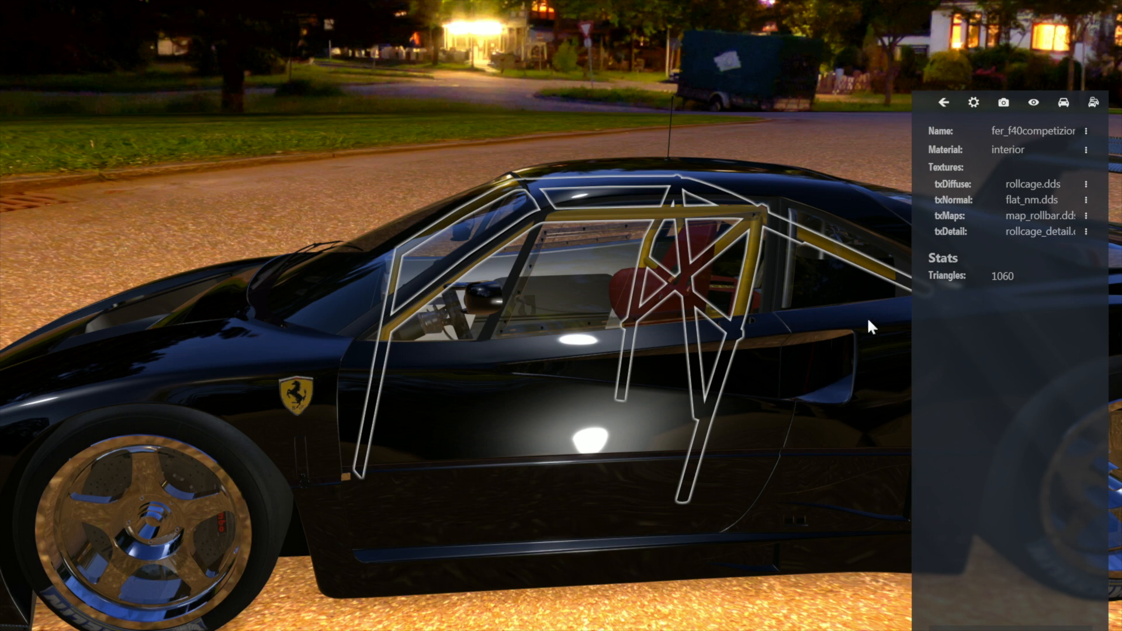
- Review the roll cage's interior material details, including its shader properties and diffuse texture name
{"action": "left_click", "coordinate": [1086, 150]}
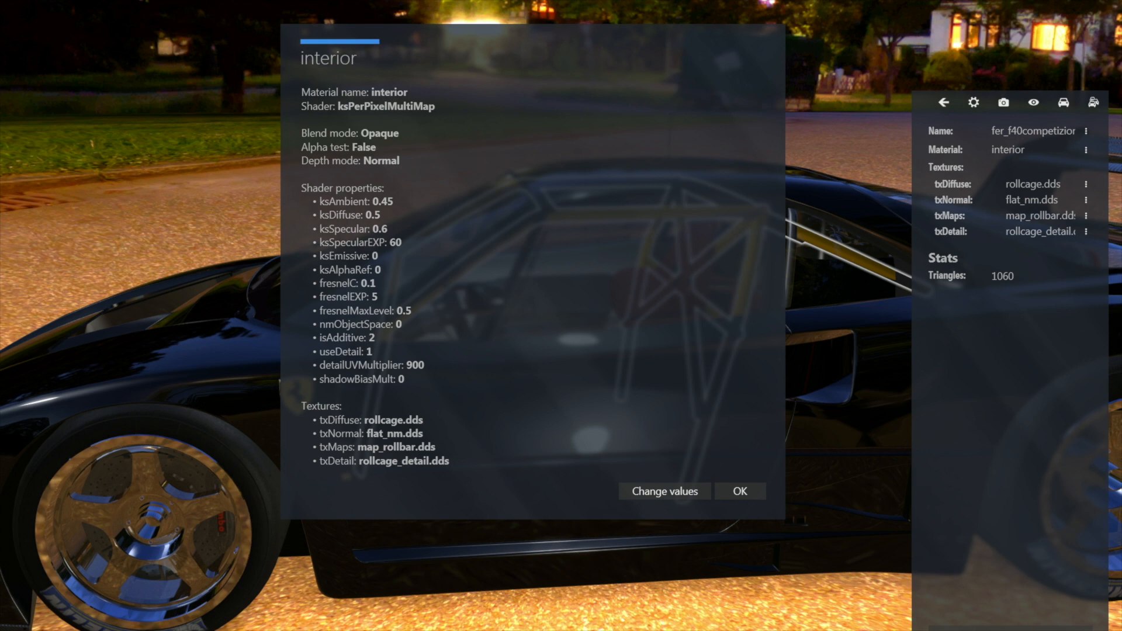
{"action": "double_click", "coordinate": [383, 420]}
{"action": "left_click", "coordinate": [731, 491]}
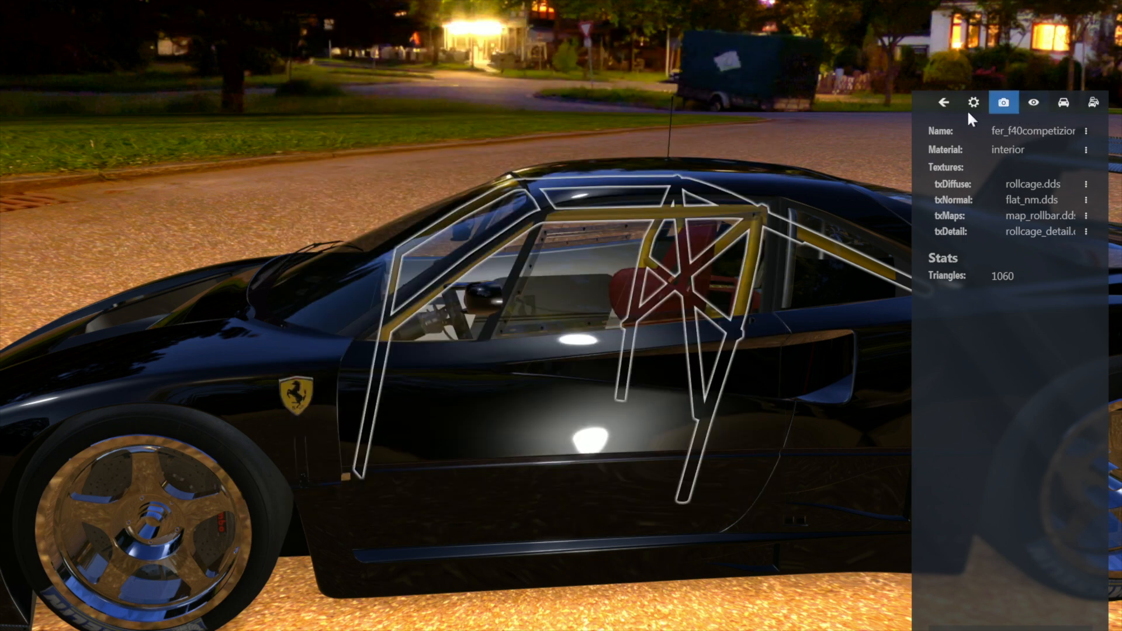
- Exit the showroom, minimise Content Manager, and open the GRAIDIANTS JANUARY NEW folder from the desktop
{"action": "left_click_drag", "start_coordinate": [752, 187], "coordinate": [731, 194]}
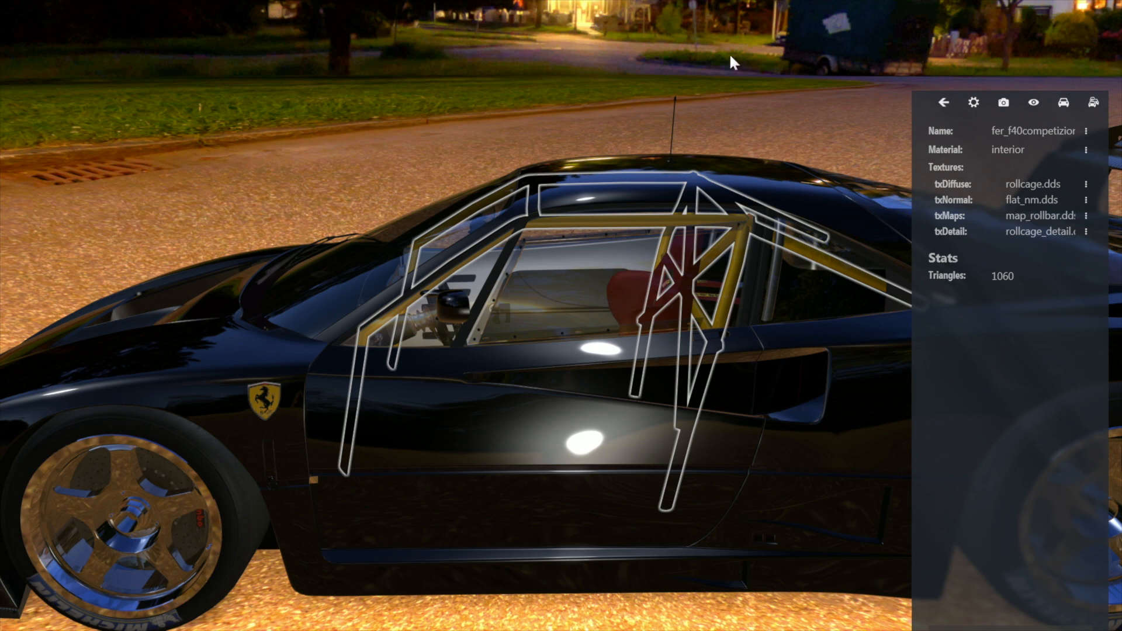
{"action": "key", "text": "Escape"}
{"action": "key", "text": "Escape"}
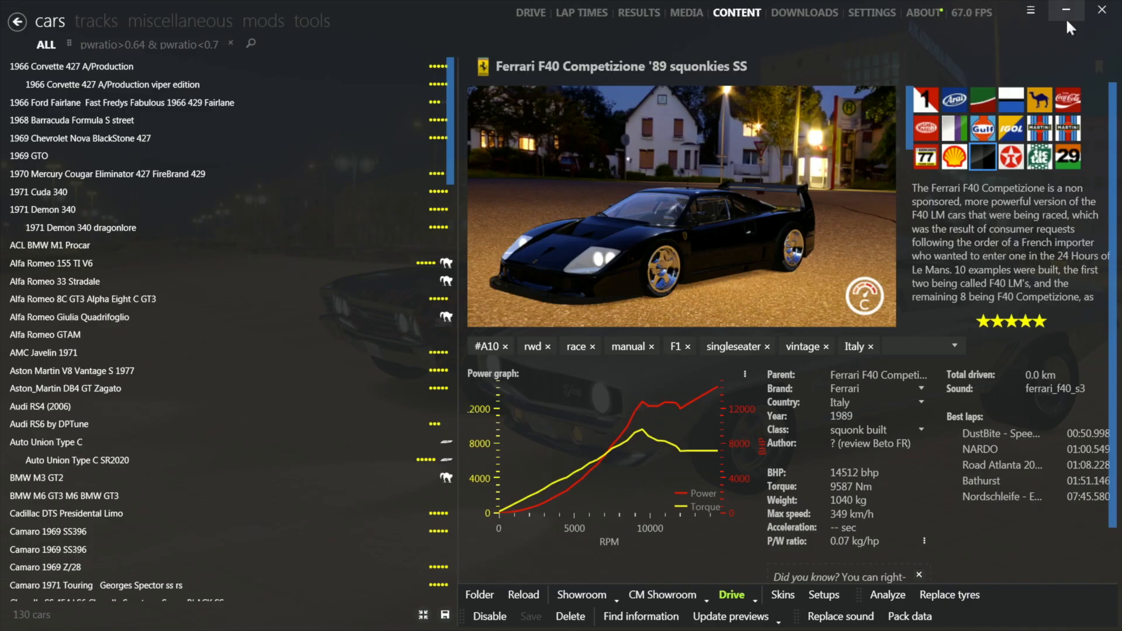
{"action": "left_click", "coordinate": [1067, 10]}
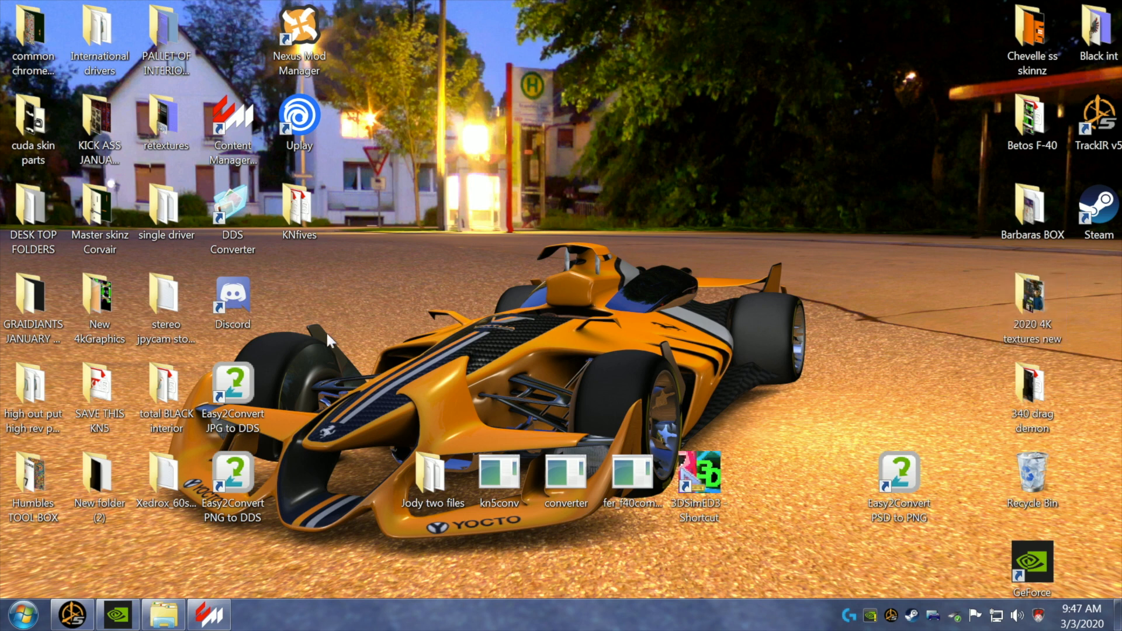
{"action": "double_click", "coordinate": [27, 310]}
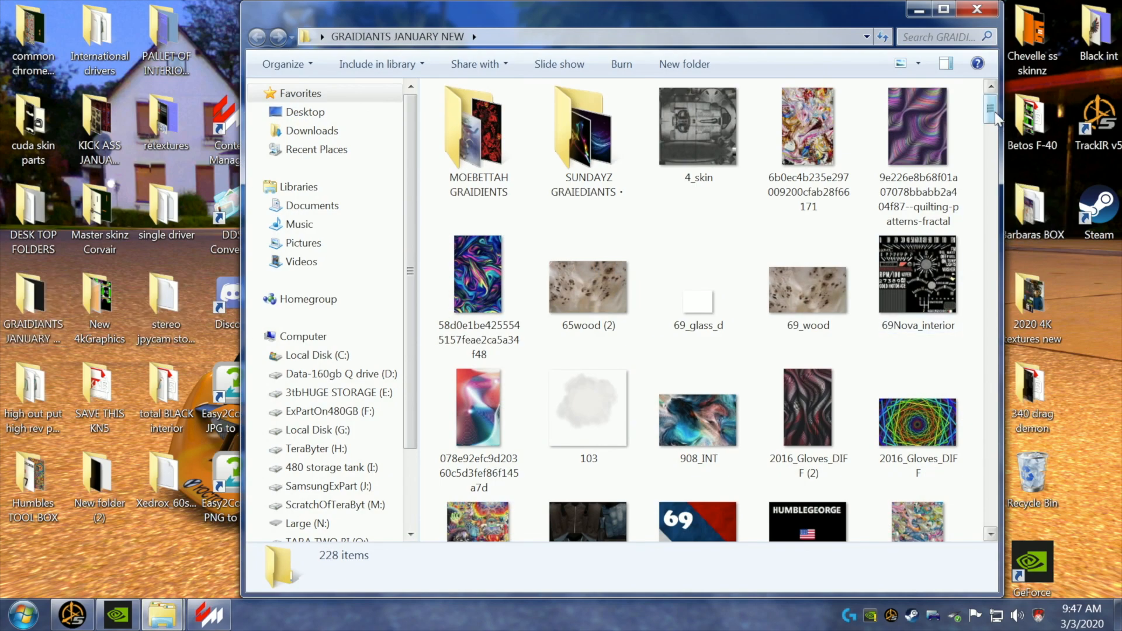
- Rename the black carbon-weave bump_plastic JPG in the GRAIDIANTS JANUARY NEW folder as rollcage
{"action": "scroll", "coordinate": [994, 135], "scroll_direction": "down", "scroll_amount": 5}
{"action": "left_click_drag", "start_coordinate": [997, 136], "coordinate": [999, 161]}
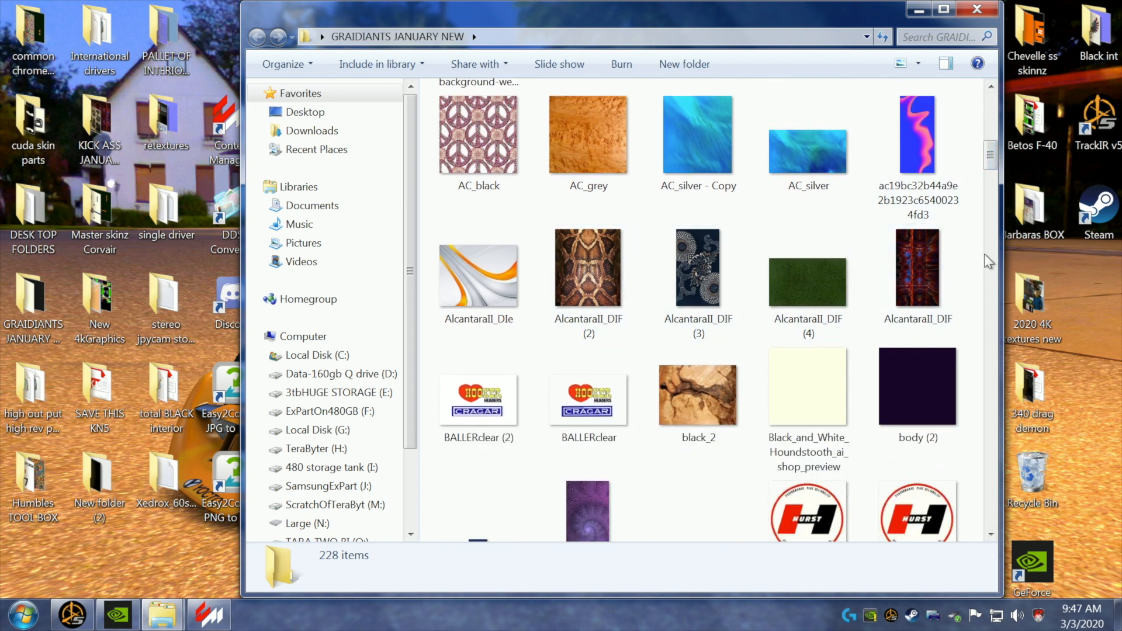
{"action": "left_click_drag", "start_coordinate": [993, 156], "coordinate": [994, 173]}
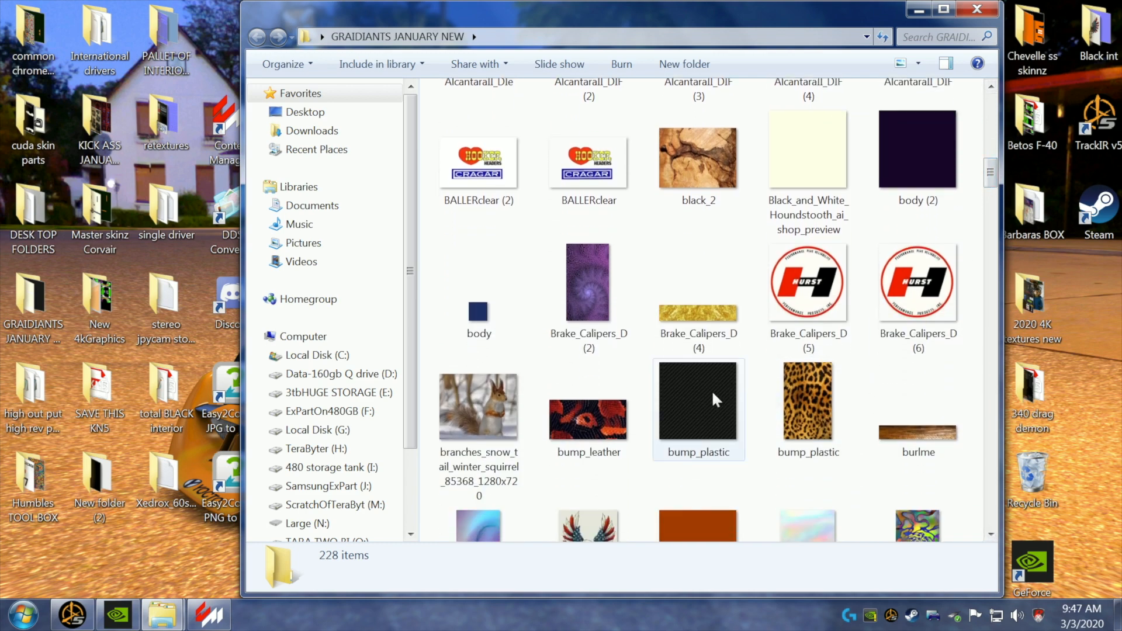
{"action": "left_click_drag", "start_coordinate": [893, 20], "coordinate": [574, 33]}
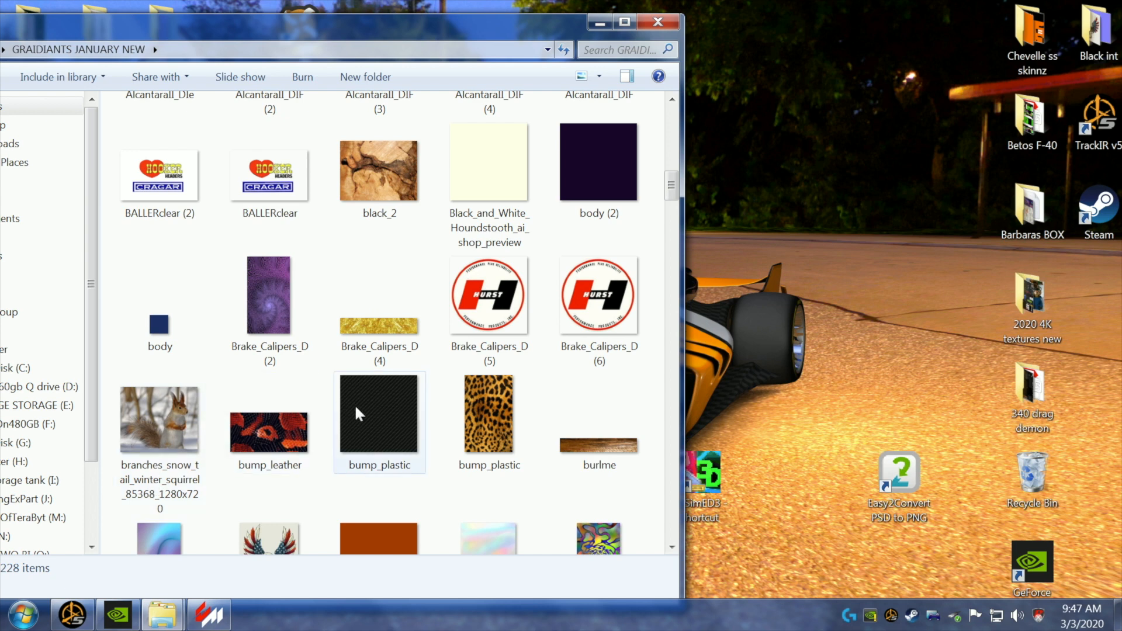
{"action": "mouse_move", "coordinate": [364, 414]}
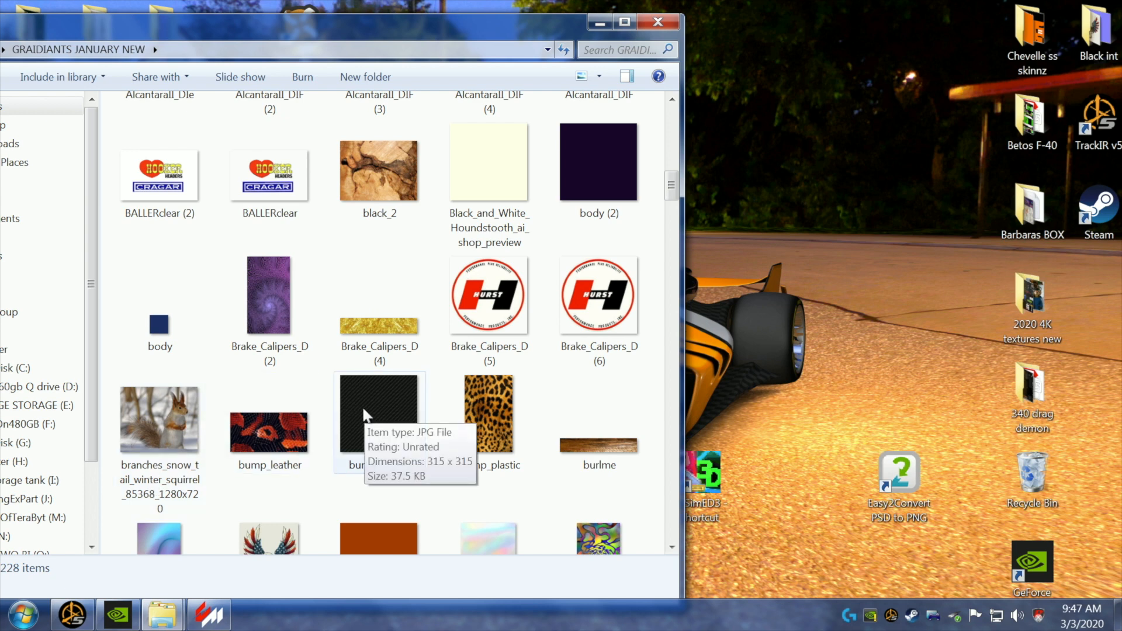
{"action": "right_click", "coordinate": [364, 414]}
{"action": "left_click", "coordinate": [409, 378]}
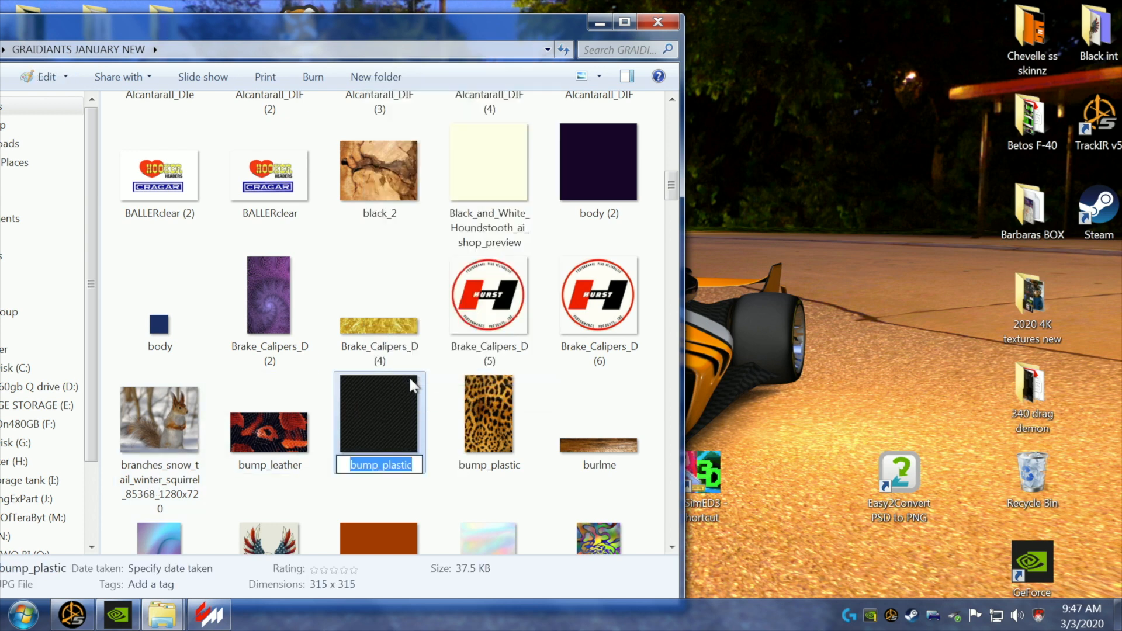
{"action": "type", "text": "rollcage"}
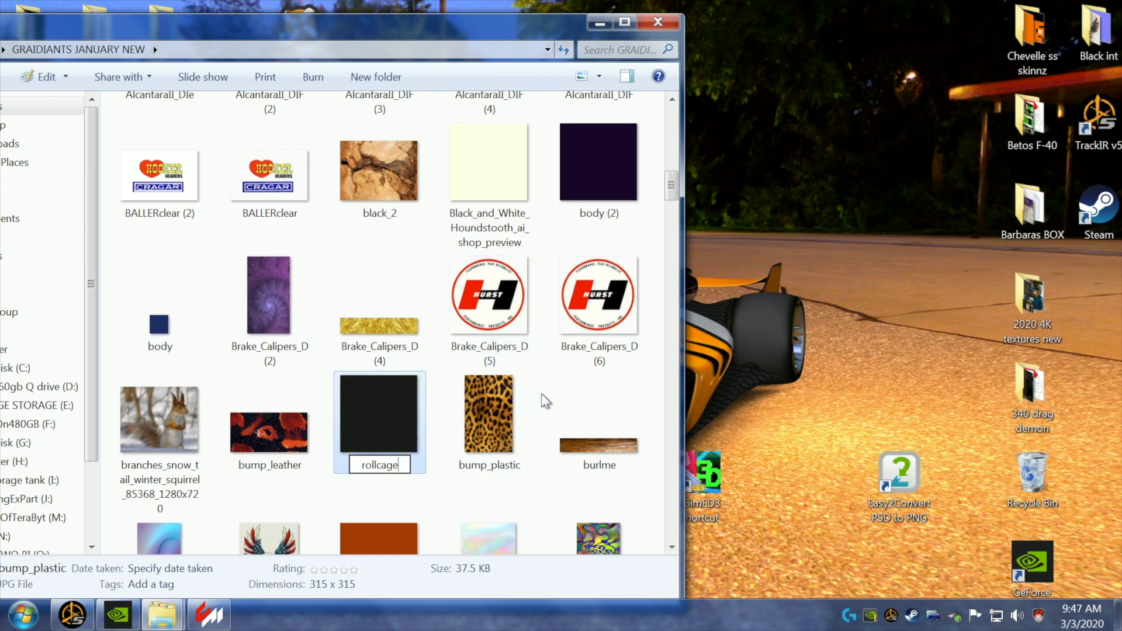
{"action": "left_click", "coordinate": [649, 320]}
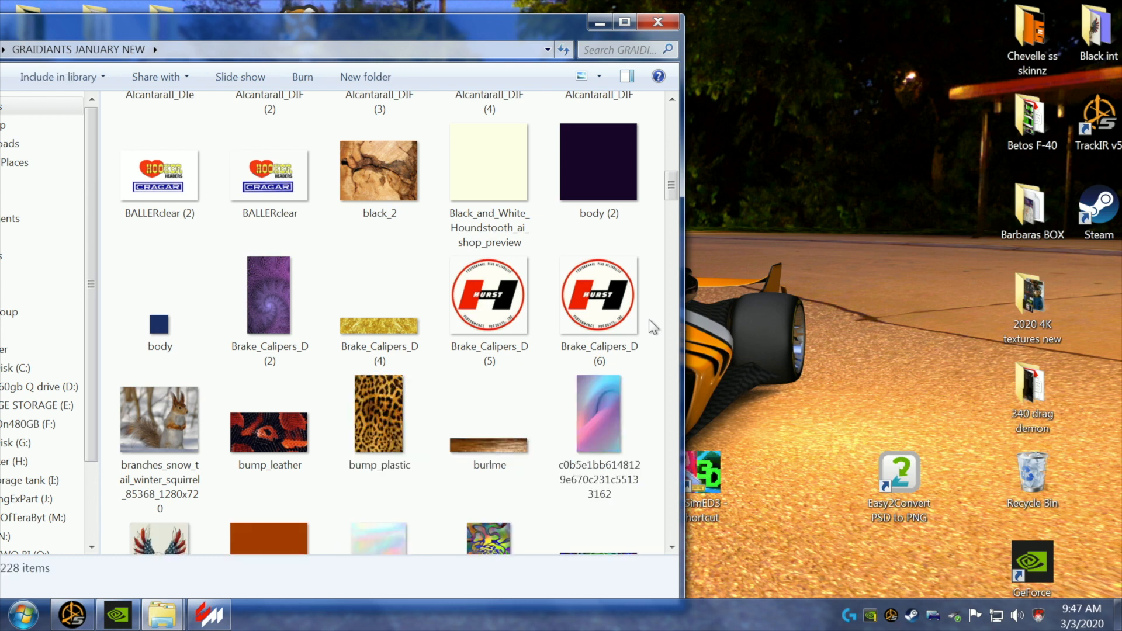
- Move the rollcage JPG from the GRAIDIANTS JANUARY NEW folder onto the desktop and minimise the folder window
{"action": "left_click_drag", "start_coordinate": [673, 195], "coordinate": [675, 228]}
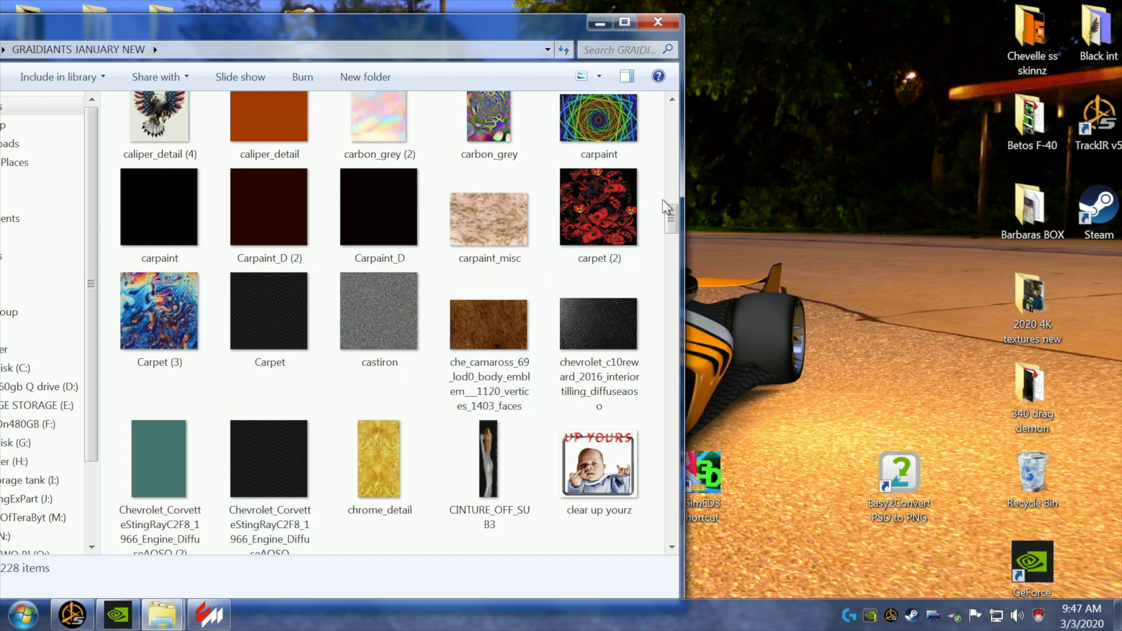
{"action": "left_click_drag", "start_coordinate": [673, 219], "coordinate": [678, 349]}
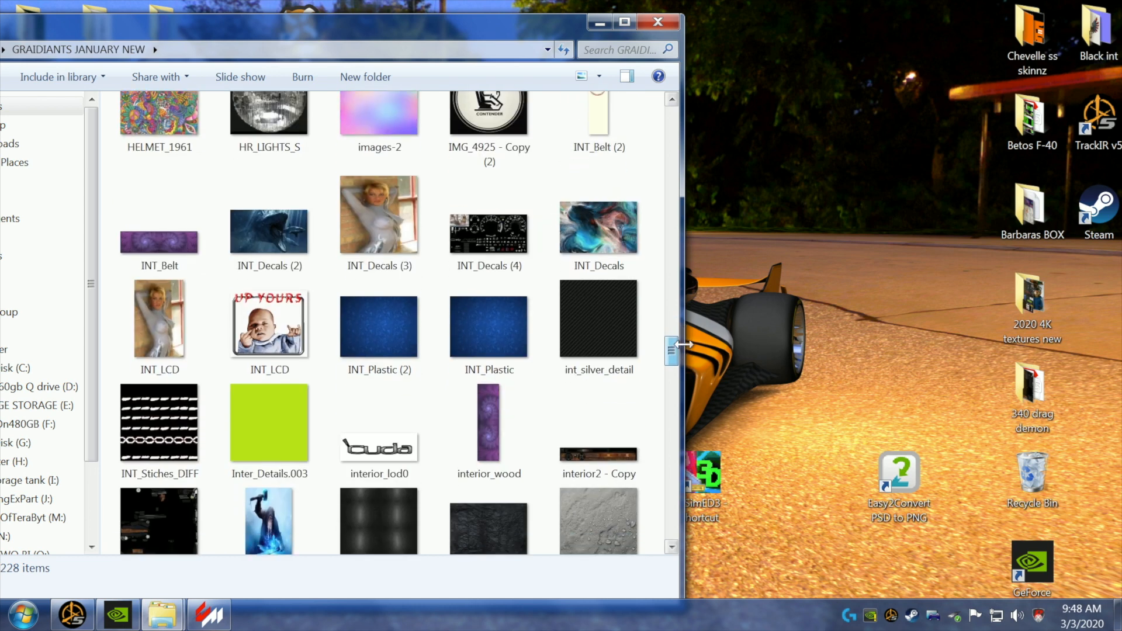
{"action": "left_click_drag", "start_coordinate": [671, 351], "coordinate": [673, 455]}
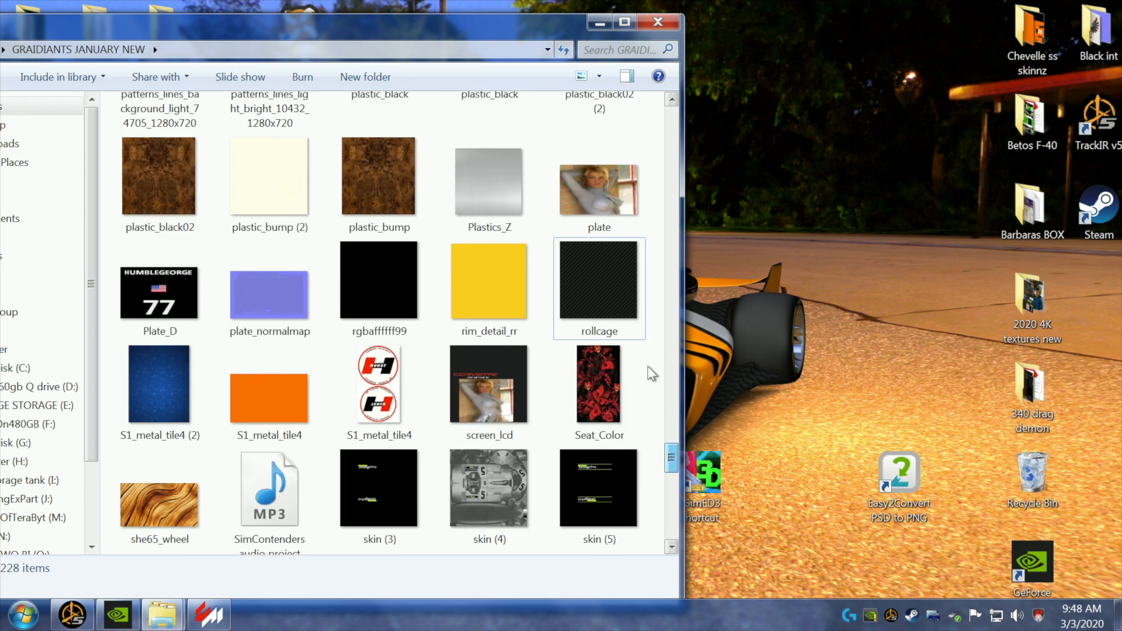
{"action": "left_click_drag", "start_coordinate": [598, 282], "coordinate": [827, 275]}
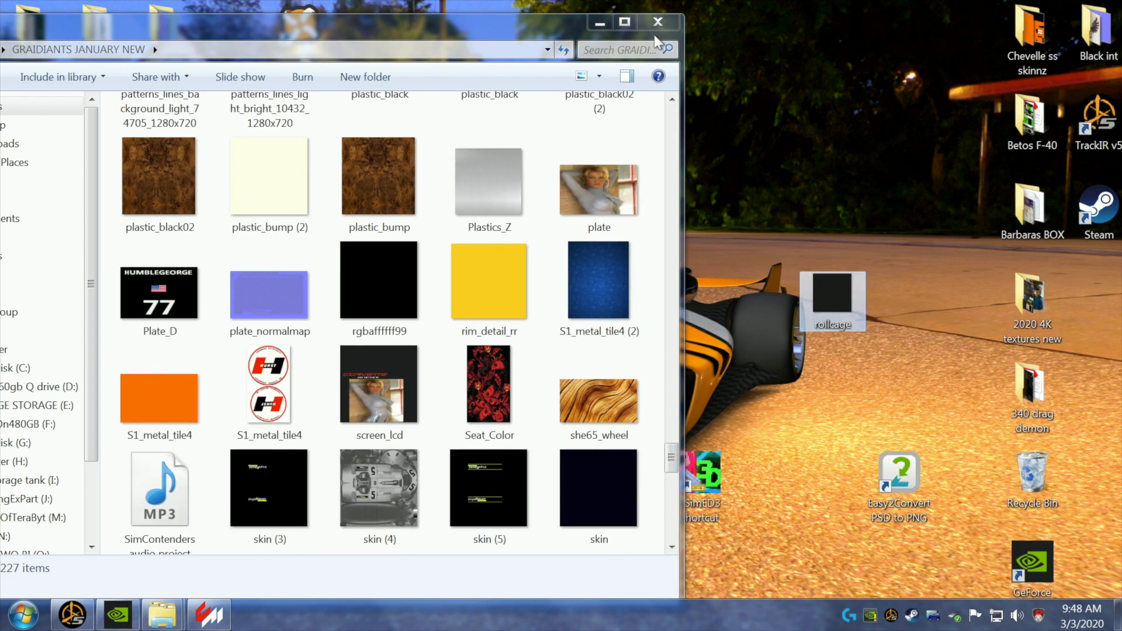
{"action": "left_click", "coordinate": [596, 23]}
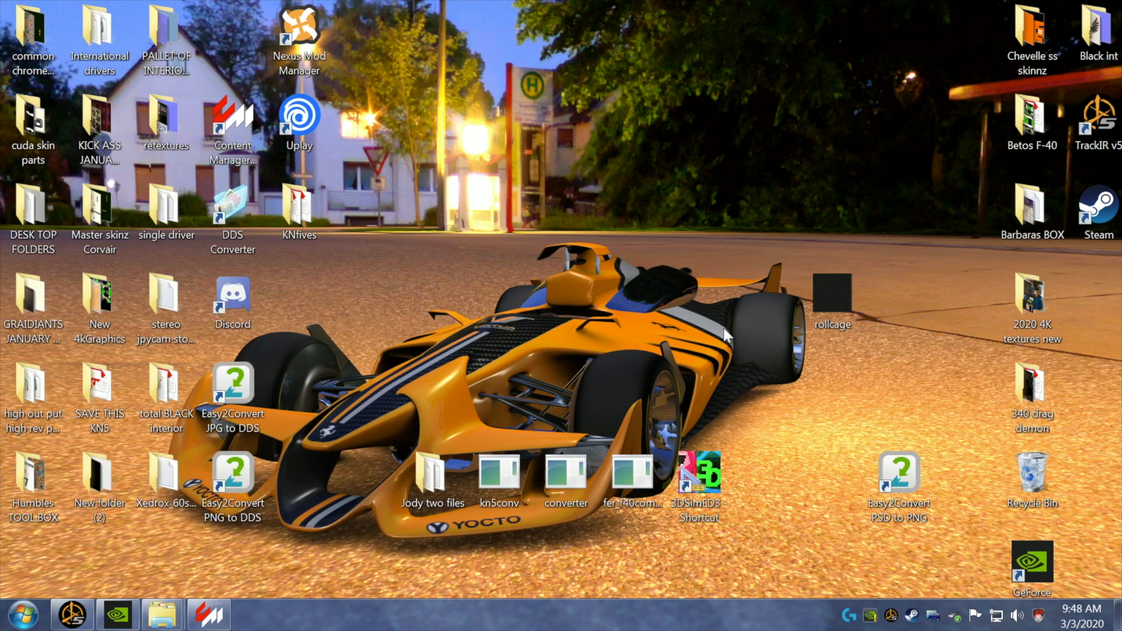
{"action": "left_click", "coordinate": [851, 289]}
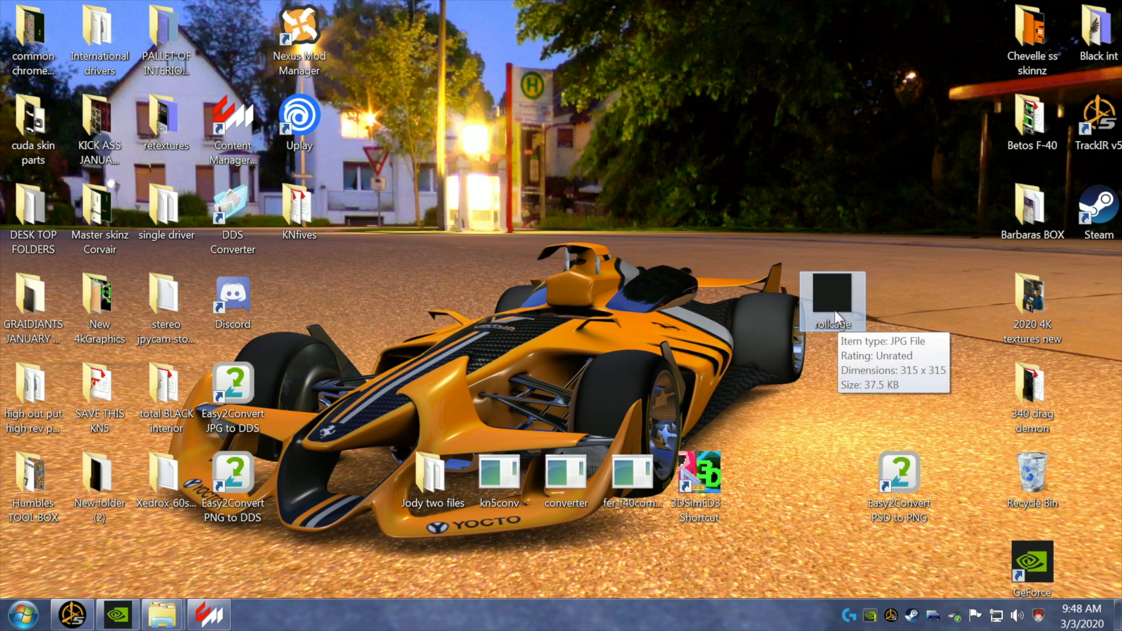
- Convert the desktop's rollcage.jpg to DDS with Easy2Convert JPG to DDS, saving it to the desktop, and close the converter
{"action": "double_click", "coordinate": [244, 386]}
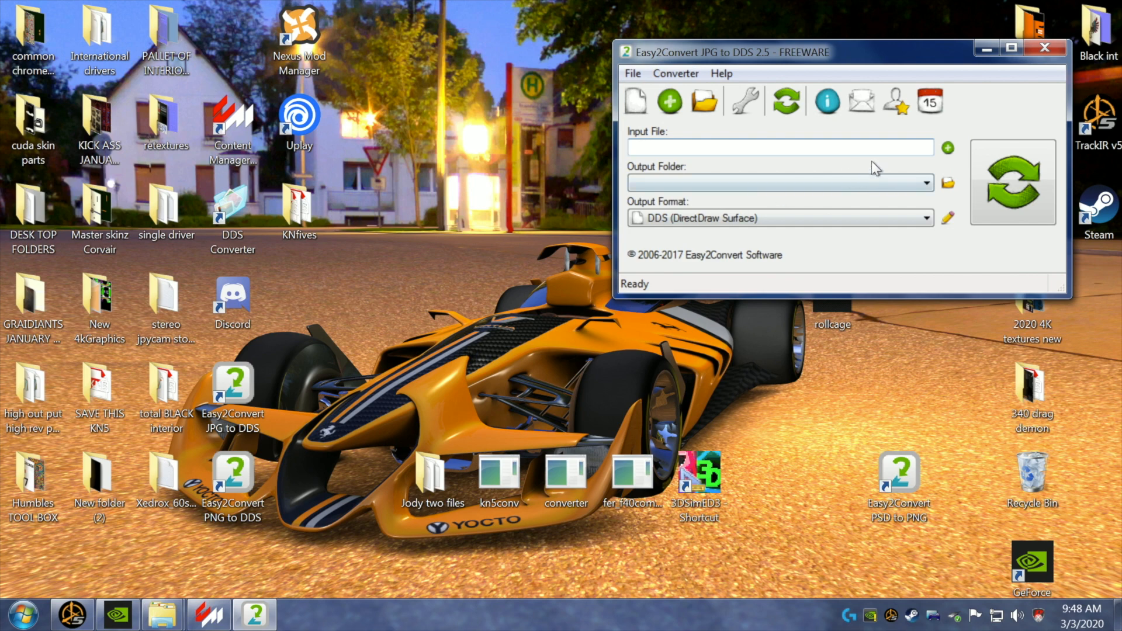
{"action": "left_click", "coordinate": [950, 147]}
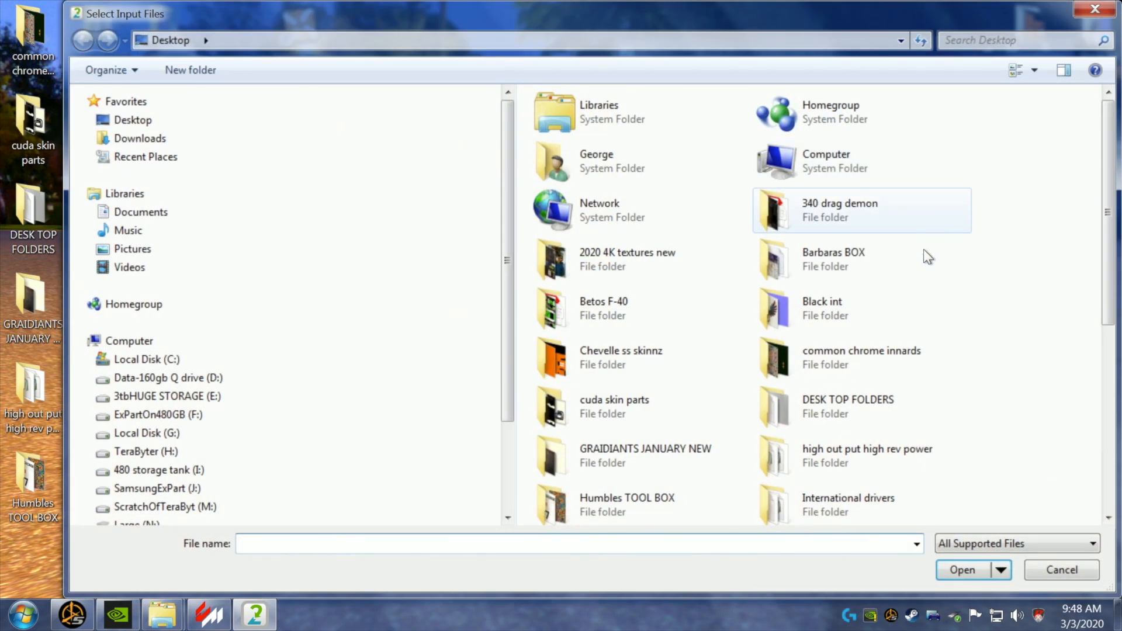
{"action": "scroll", "coordinate": [1108, 211], "scroll_direction": "down", "scroll_amount": 6}
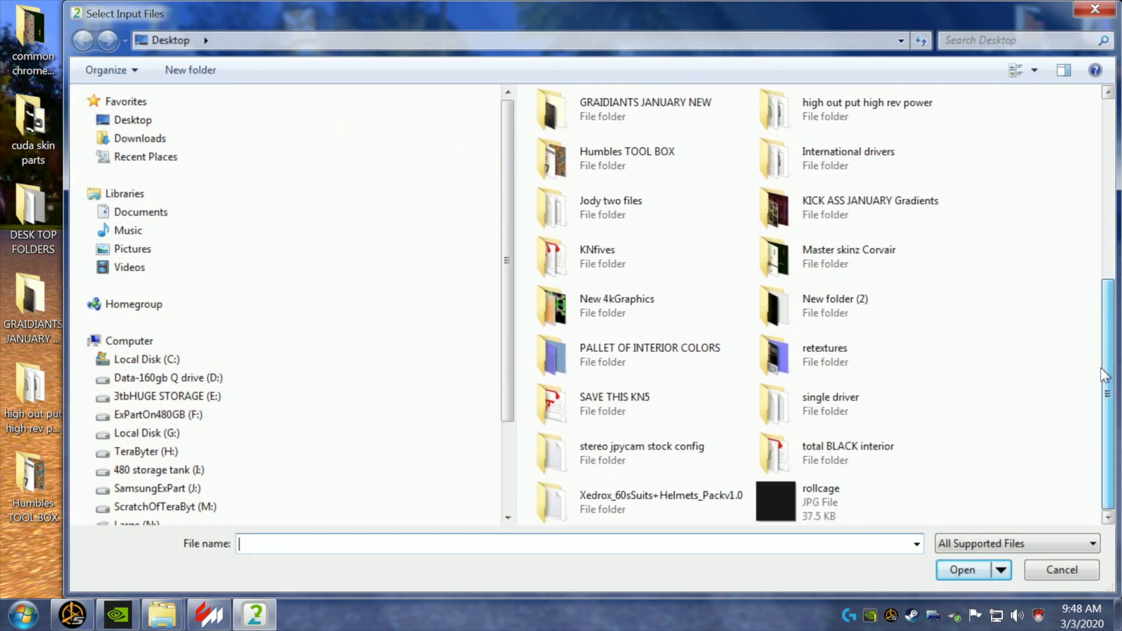
{"action": "left_click", "coordinate": [771, 499]}
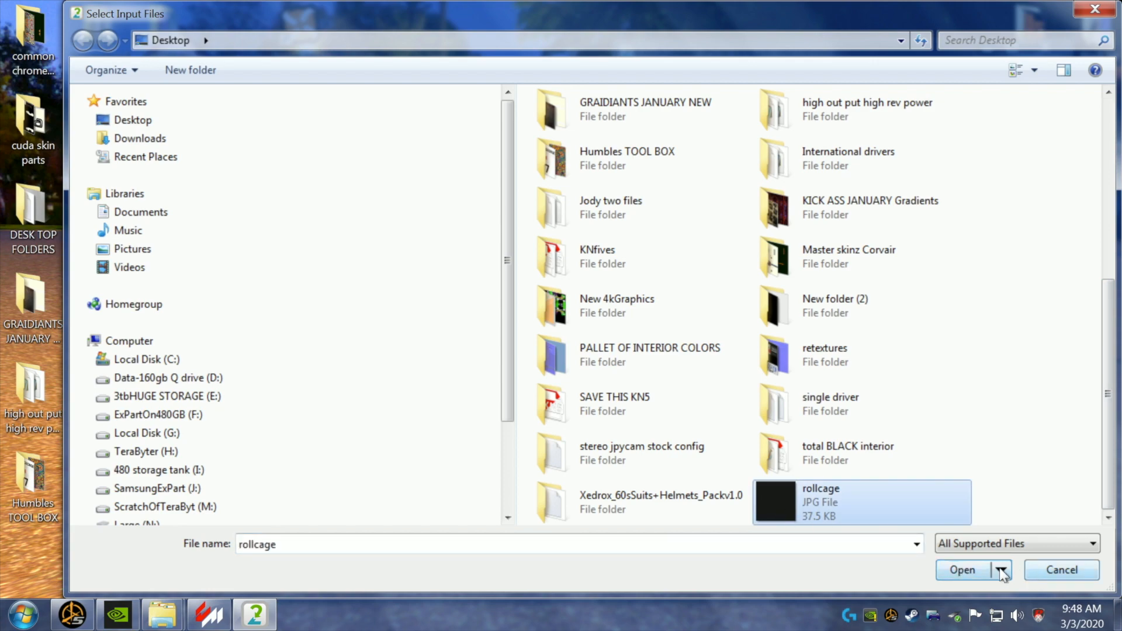
{"action": "left_click", "coordinate": [967, 569]}
{"action": "left_click", "coordinate": [998, 189]}
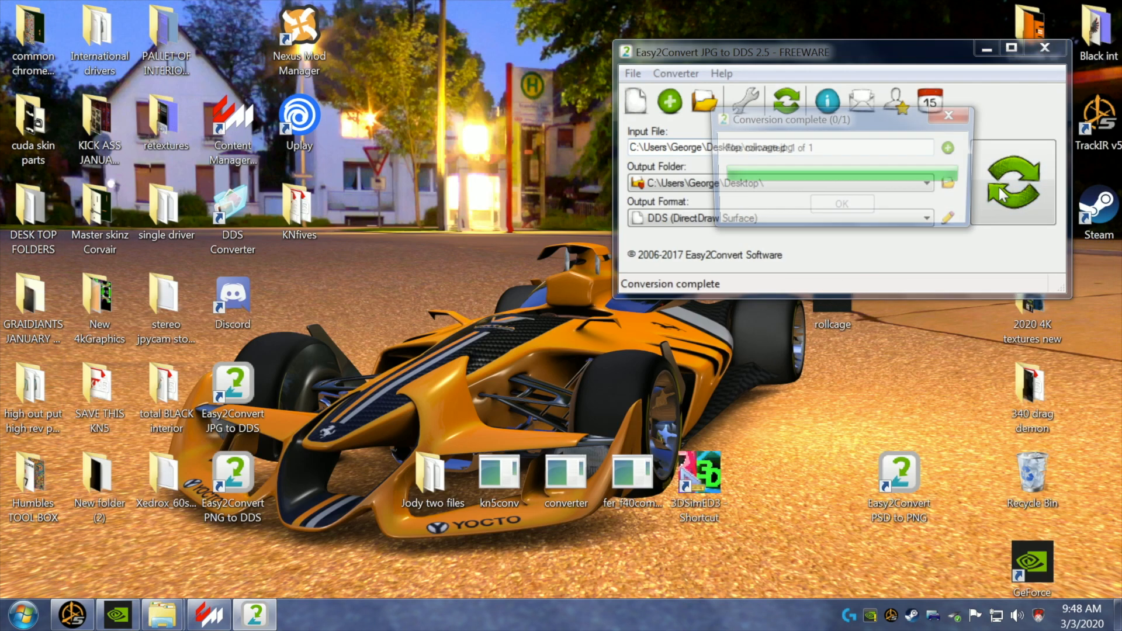
{"action": "left_click", "coordinate": [863, 206]}
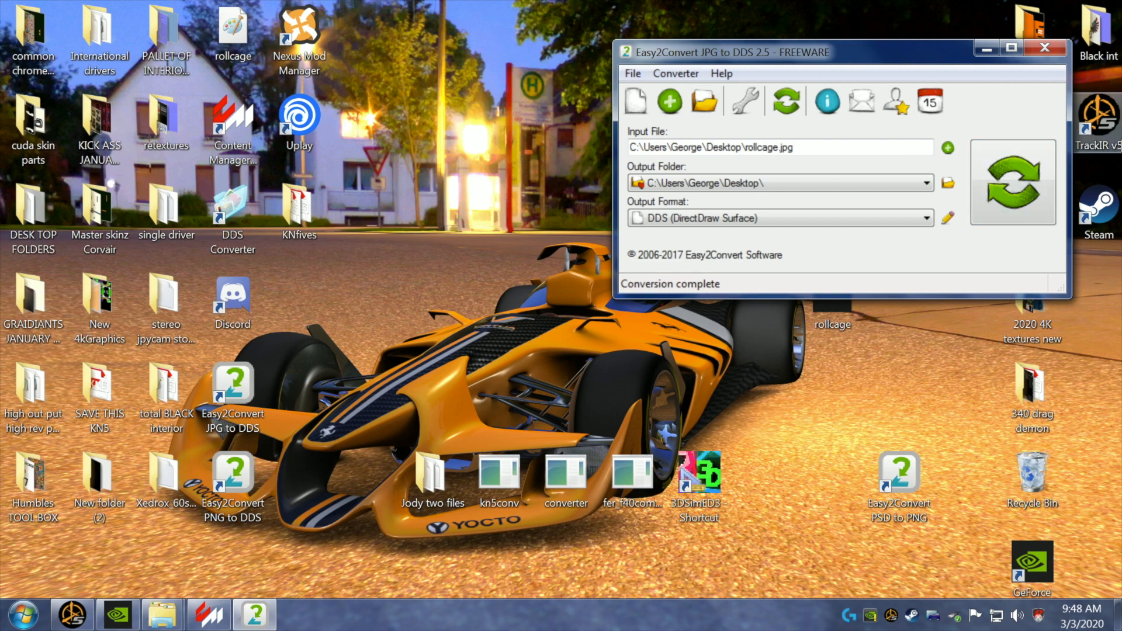
{"action": "left_click", "coordinate": [1045, 48]}
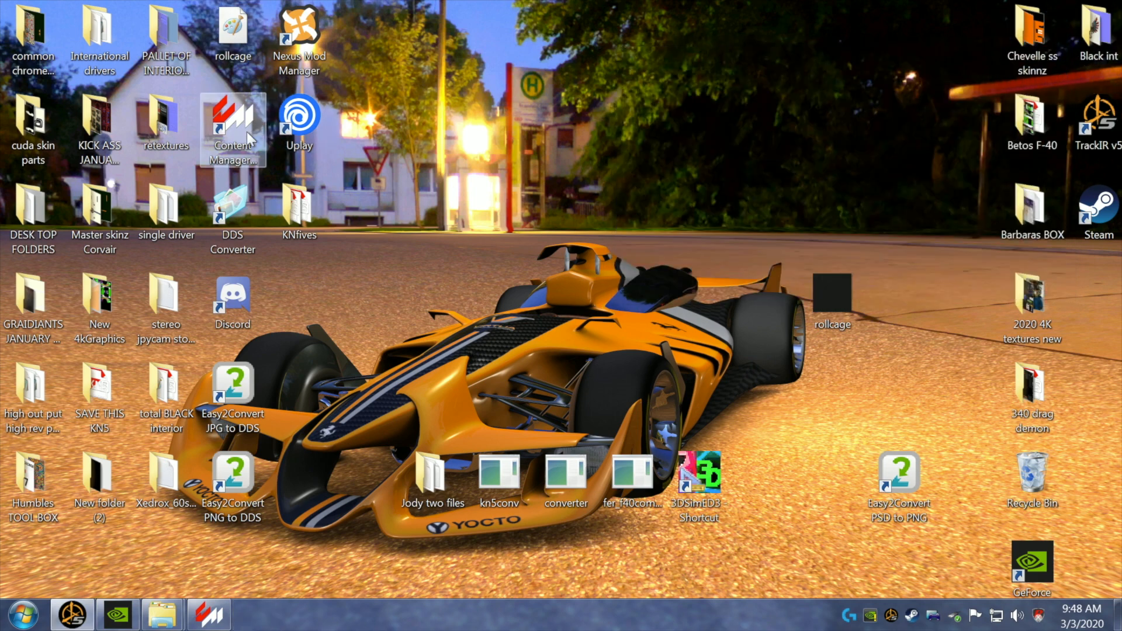
- Switch to the ferrari_f40_comp_squonkies_SS folder window and open the OIL folder inside skins
{"action": "mouse_move", "coordinate": [162, 614]}
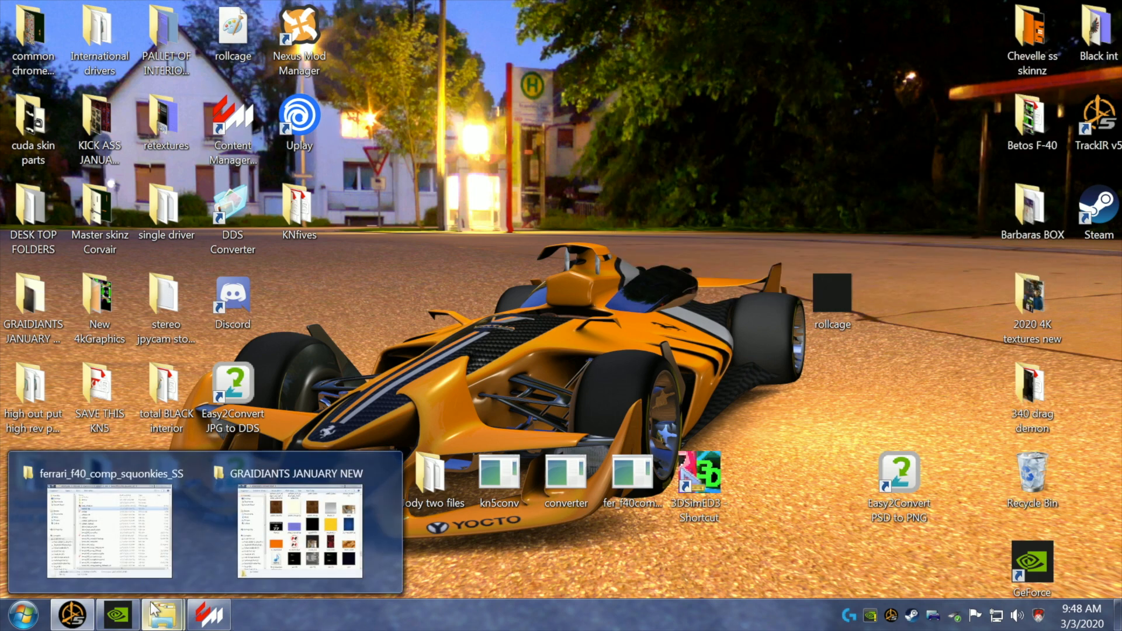
{"action": "left_click", "coordinate": [130, 497]}
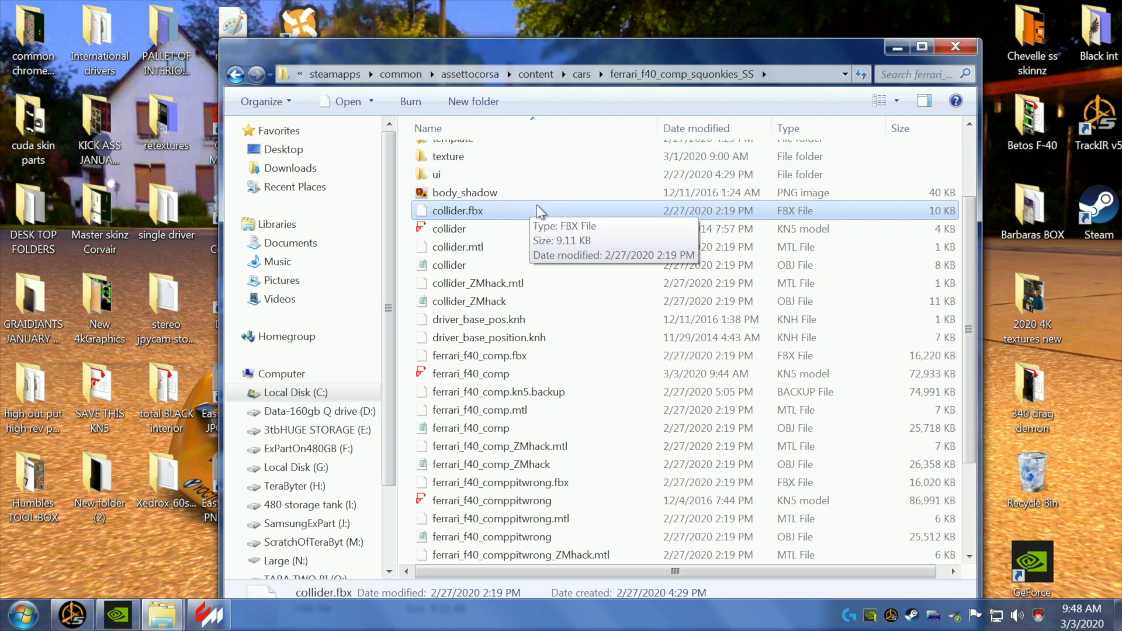
{"action": "scroll", "coordinate": [538, 206], "scroll_direction": "up", "scroll_amount": 2}
{"action": "double_click", "coordinate": [485, 228]}
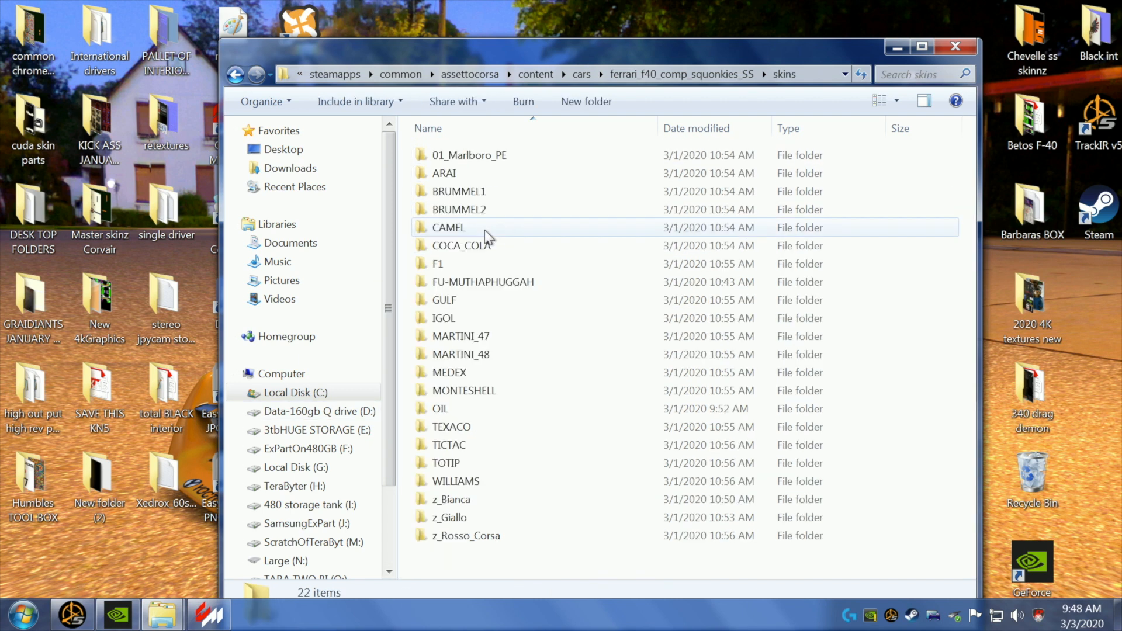
{"action": "double_click", "coordinate": [470, 409]}
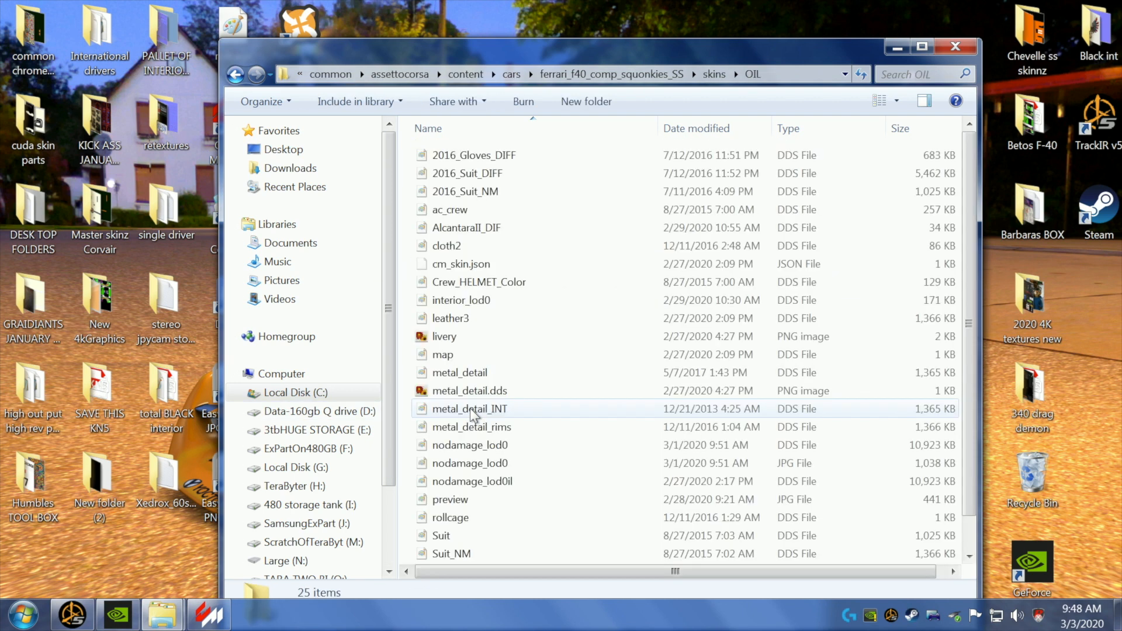
- Move the converted rollcage.dds from the desktop into the OIL skin folder, replacing the existing file, and minimise the window
{"action": "left_click_drag", "start_coordinate": [380, 52], "coordinate": [372, 111]}
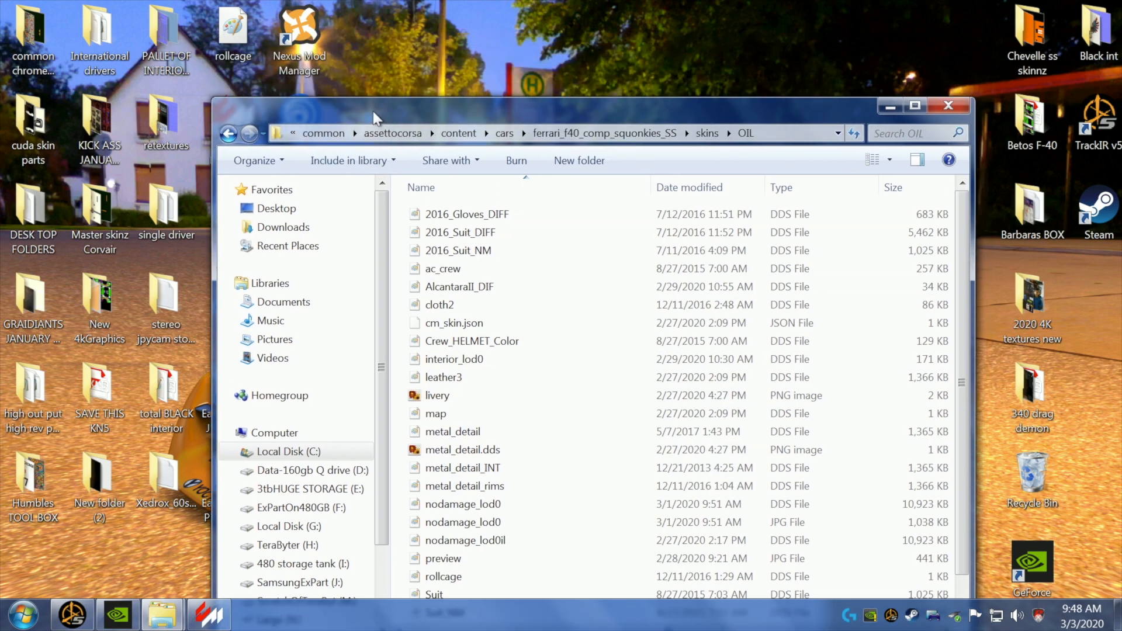
{"action": "left_click_drag", "start_coordinate": [233, 43], "coordinate": [615, 349]}
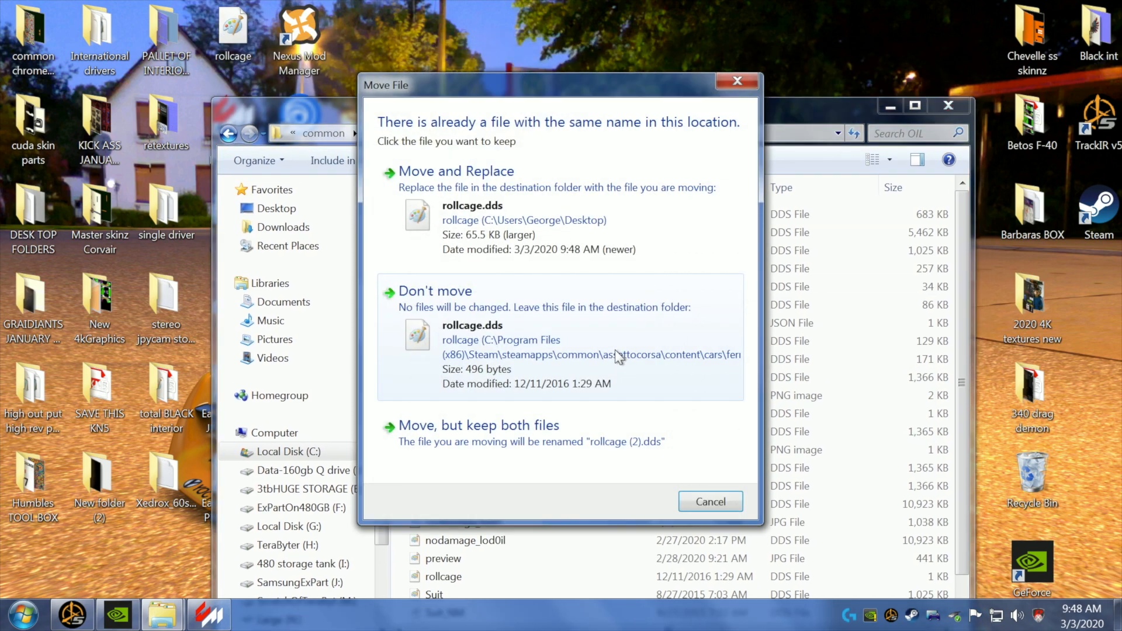
{"action": "left_click", "coordinate": [534, 202]}
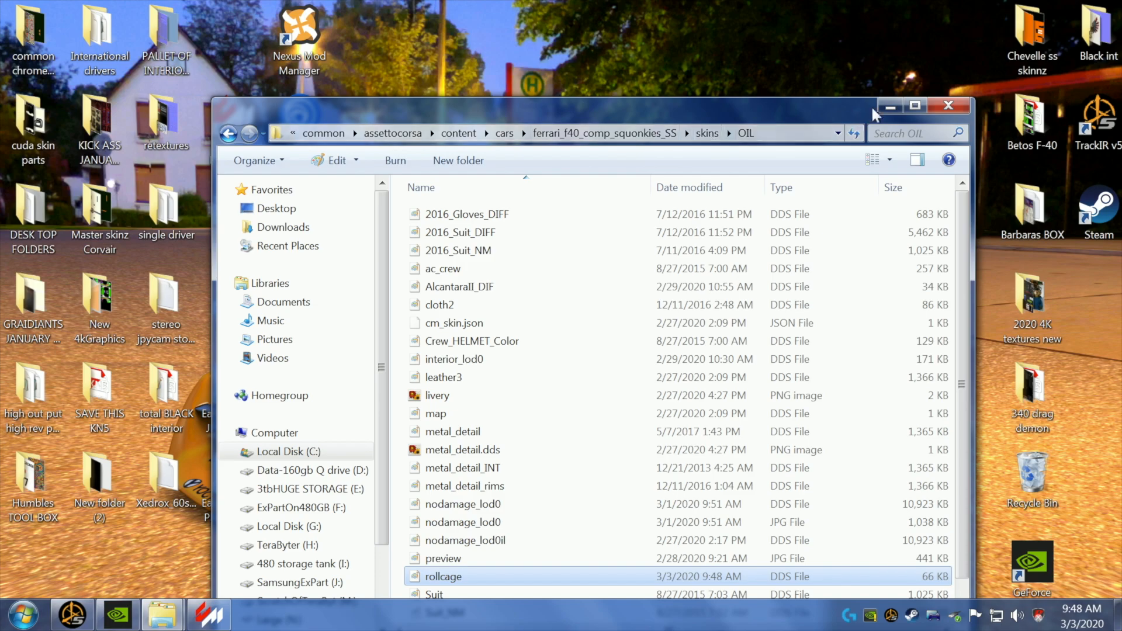
{"action": "left_click", "coordinate": [883, 104]}
- Switch to Content Manager, open the Ferrari F40 squonkies SS in CM Showroom, and move the tool window clear of the car
{"action": "left_click", "coordinate": [209, 615]}
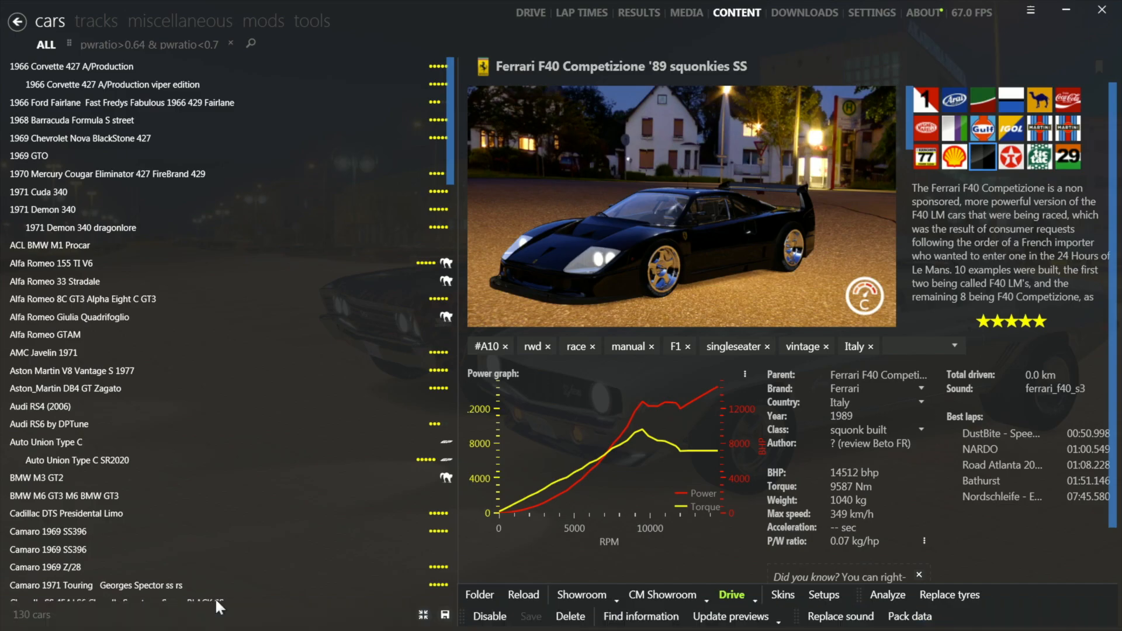
{"action": "left_click", "coordinate": [688, 589]}
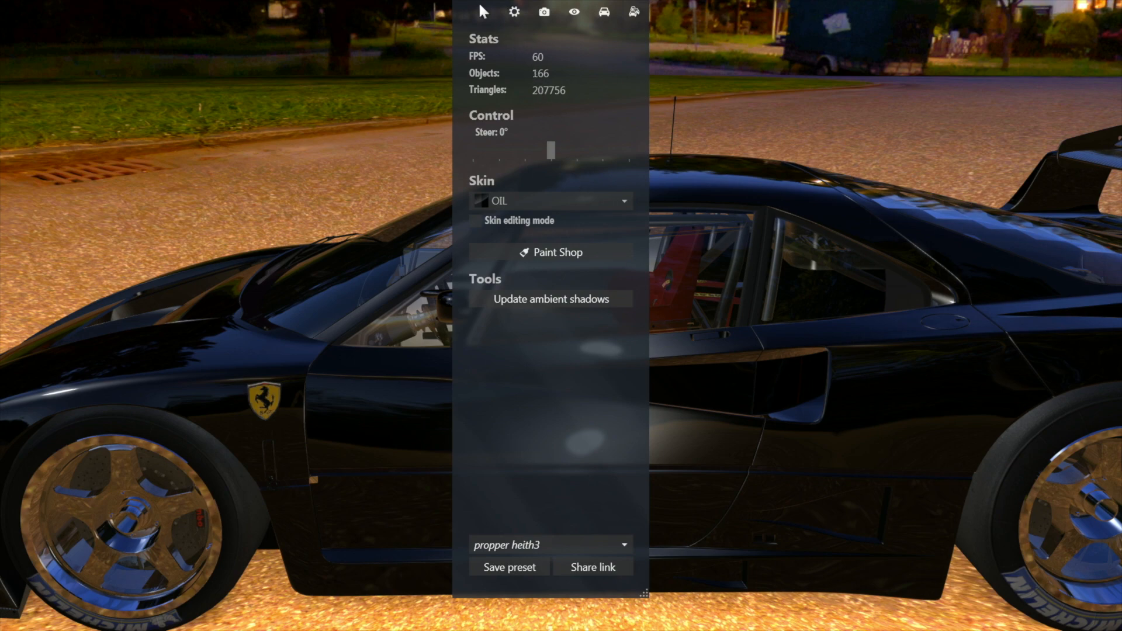
{"action": "left_click_drag", "start_coordinate": [472, 6], "coordinate": [911, 224]}
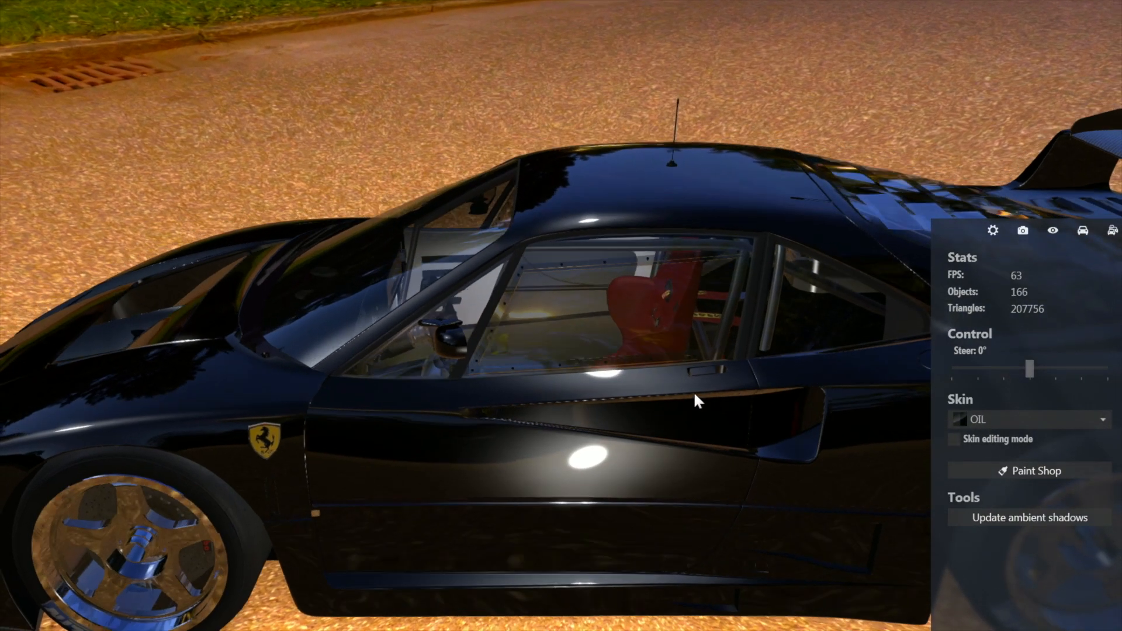
- Examine the roll cage in the car's interior through the windows from both sides to check its new texture
{"action": "scroll", "coordinate": [741, 391], "scroll_direction": "up", "scroll_amount": 5}
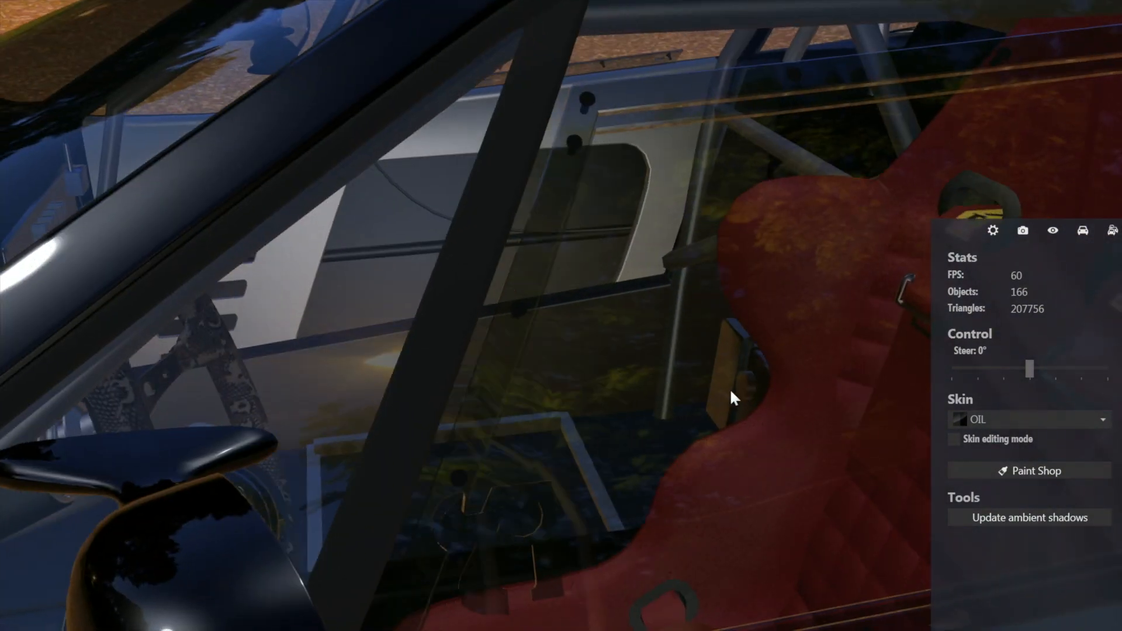
{"action": "left_click_drag", "start_coordinate": [731, 393], "coordinate": [580, 396]}
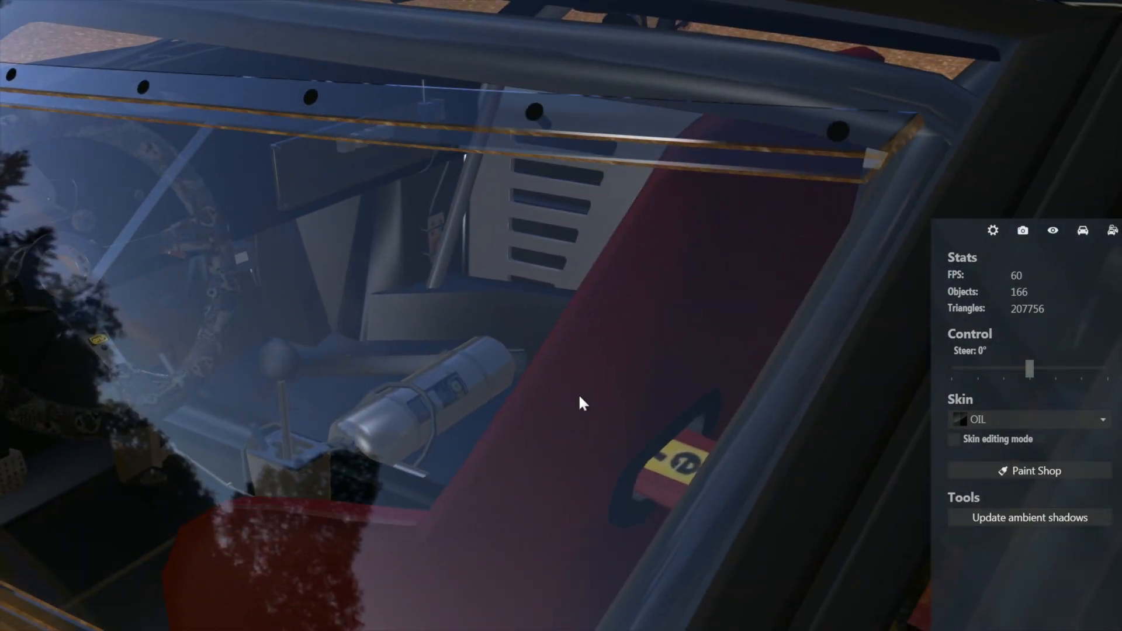
{"action": "scroll", "coordinate": [579, 397], "scroll_direction": "down", "scroll_amount": 5}
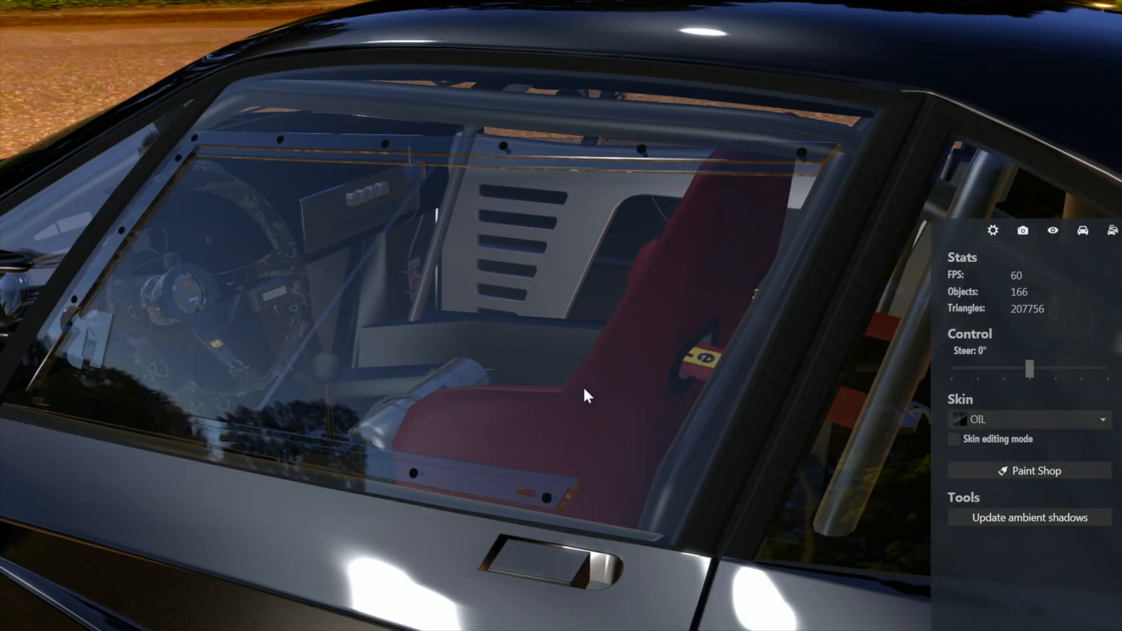
{"action": "left_click_drag", "start_coordinate": [588, 396], "coordinate": [298, 325]}
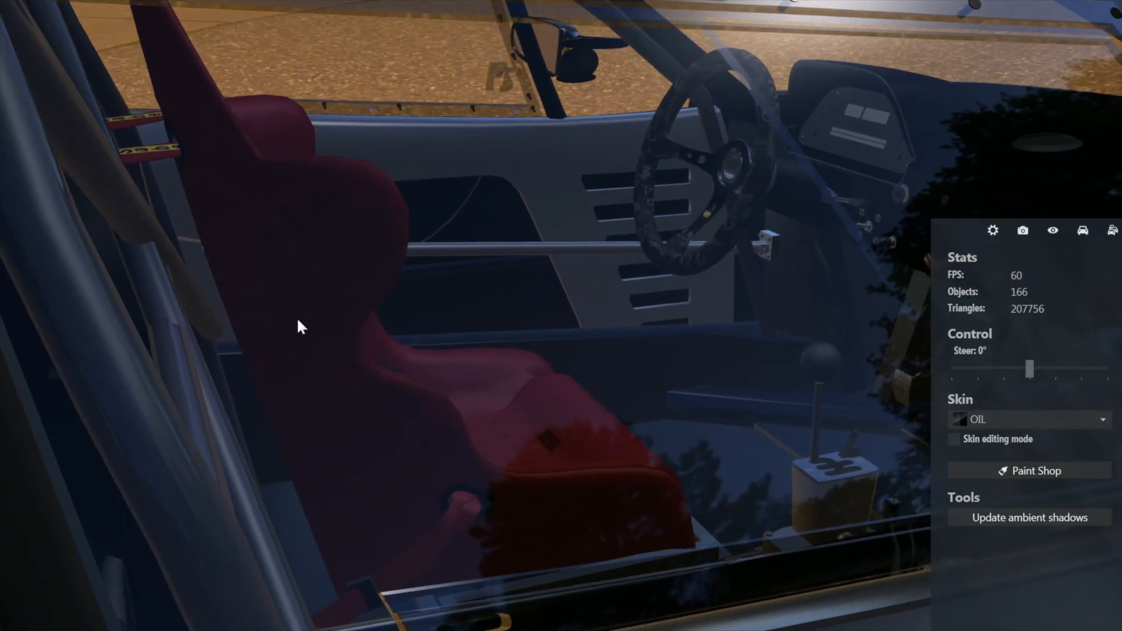
{"action": "left_click_drag", "start_coordinate": [474, 348], "coordinate": [451, 350]}
{"action": "scroll", "coordinate": [452, 349], "scroll_direction": "down", "scroll_amount": 3}
{"action": "left_click_drag", "start_coordinate": [517, 380], "coordinate": [468, 441]}
{"action": "left_click_drag", "start_coordinate": [648, 436], "coordinate": [341, 379]}
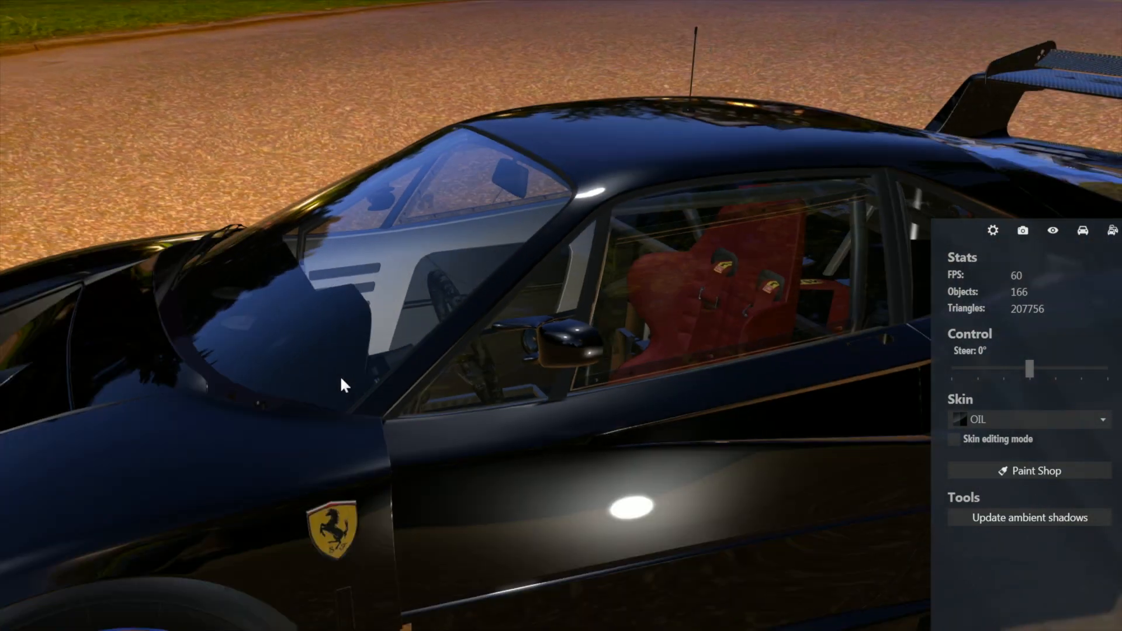
{"action": "left_click_drag", "start_coordinate": [573, 431], "coordinate": [528, 421]}
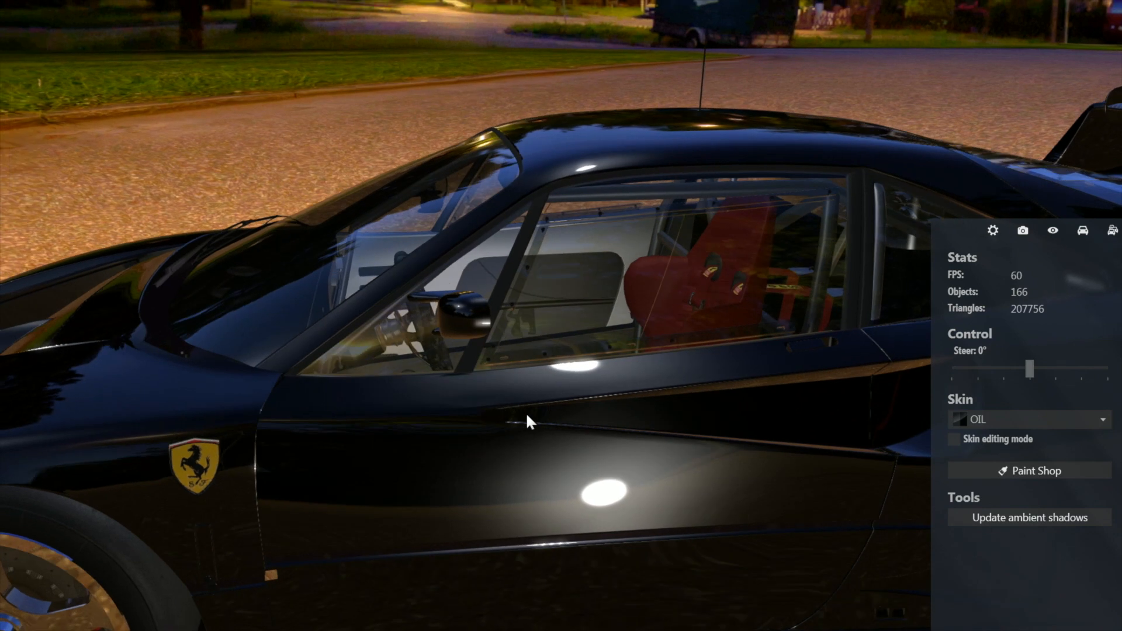
- Inspect the roll cage's txDetail texture rollcage_detail.dds, and exit the showroom
{"action": "left_click", "coordinate": [829, 215]}
{"action": "left_click", "coordinate": [830, 218]}
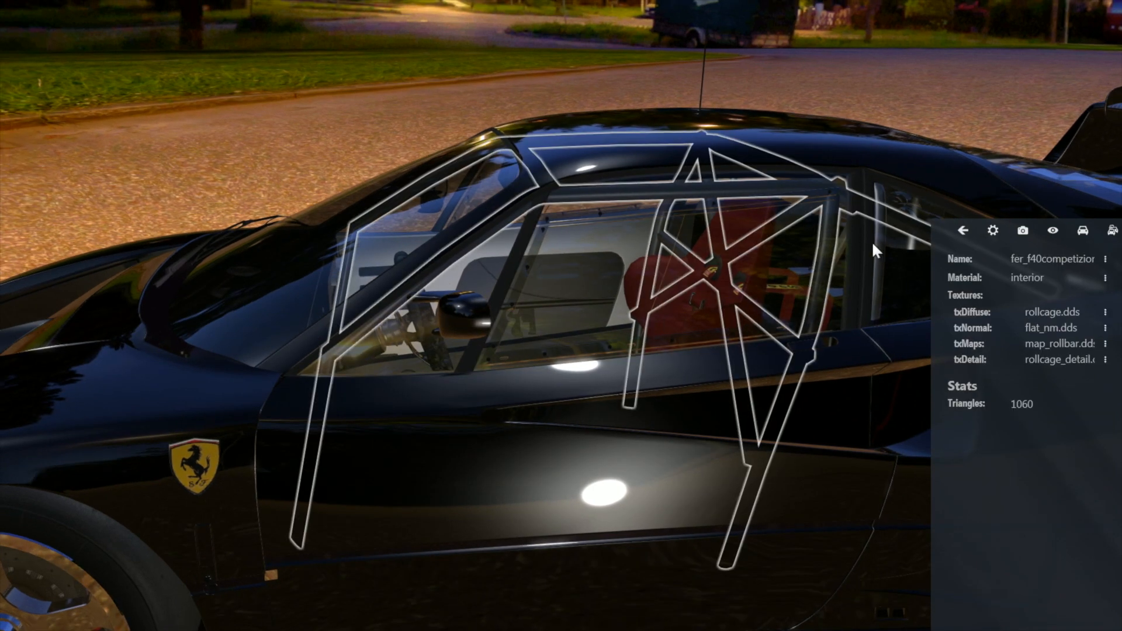
{"action": "left_click", "coordinate": [1105, 359]}
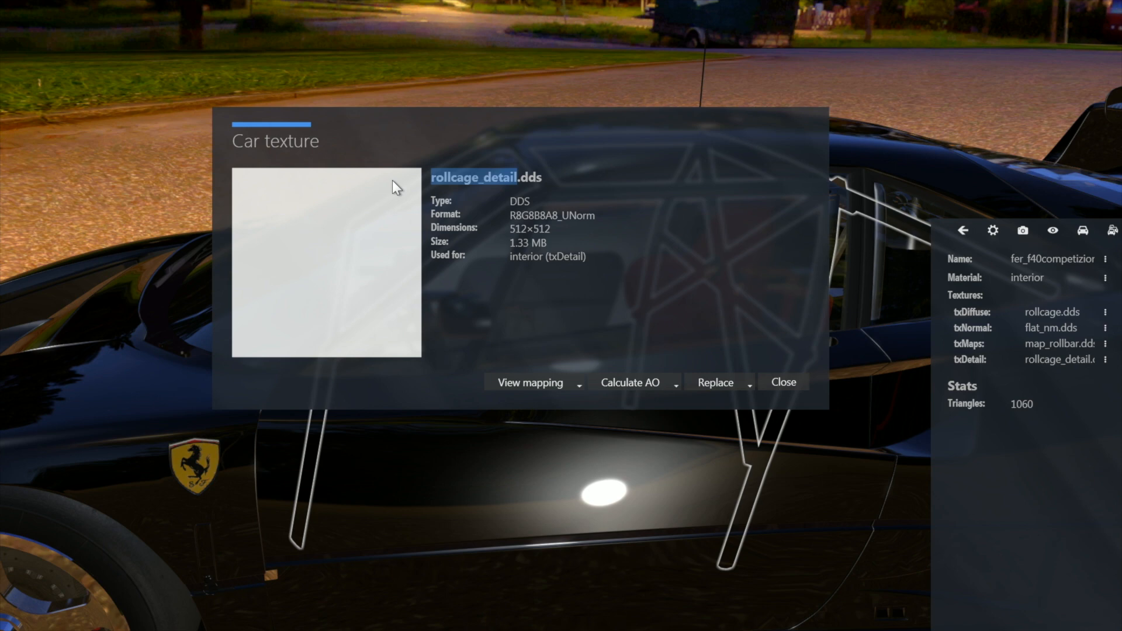
{"action": "key", "text": "Escape"}
{"action": "key", "text": "Escape"}
{"action": "key", "text": "Escape"}
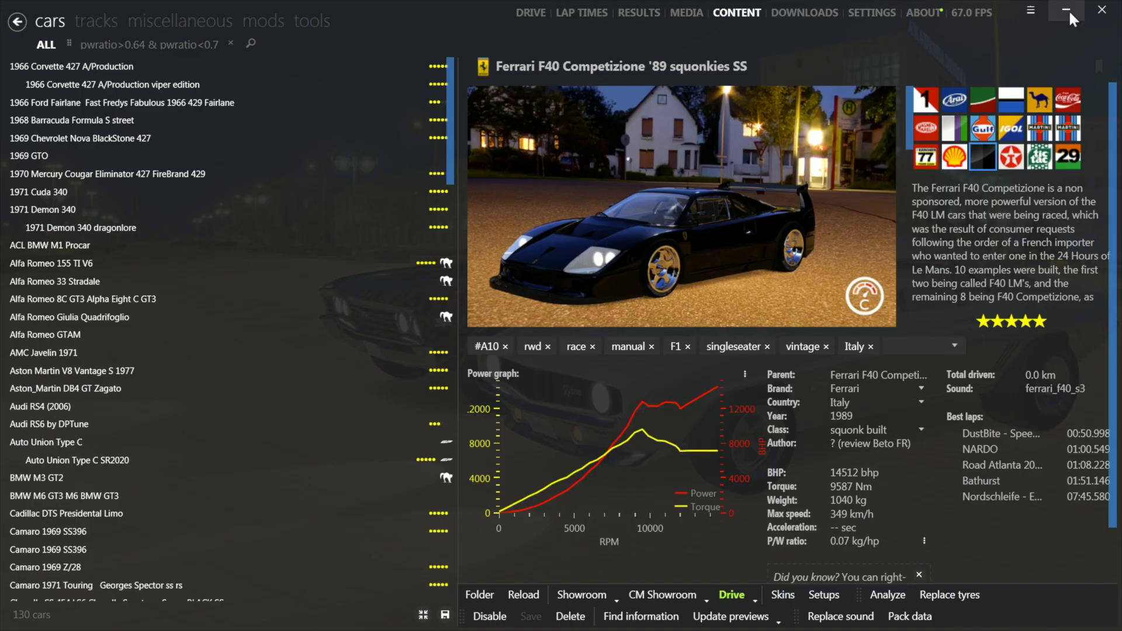
- Minimise the window to reach the desktop and rename the rollcage image as rollcage_detail
{"action": "left_click", "coordinate": [1068, 10]}
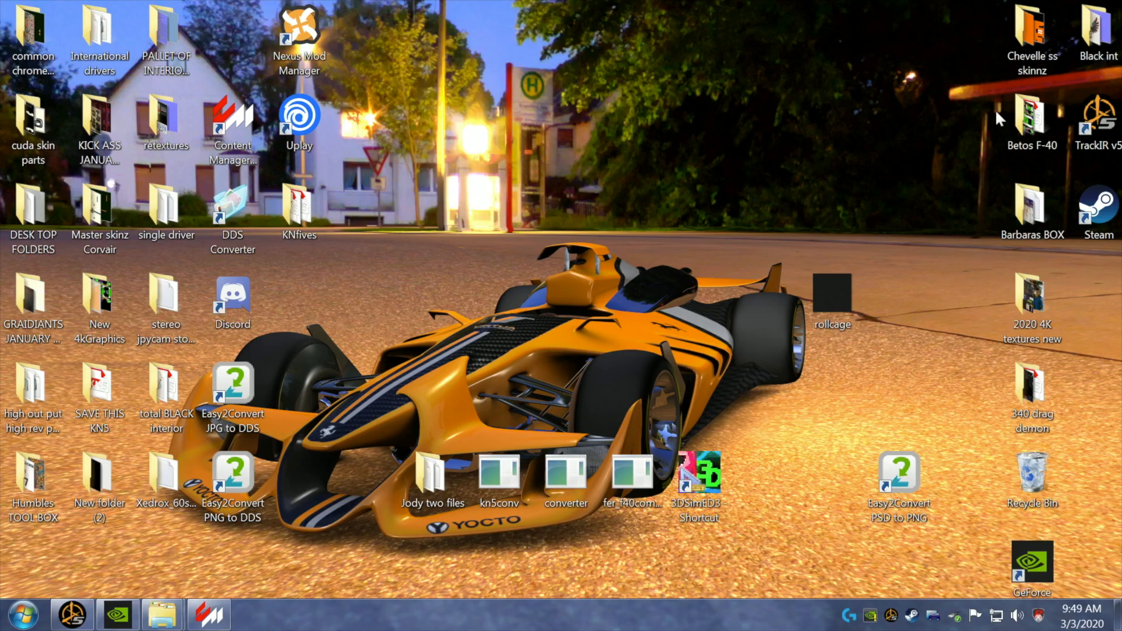
{"action": "right_click", "coordinate": [840, 305]}
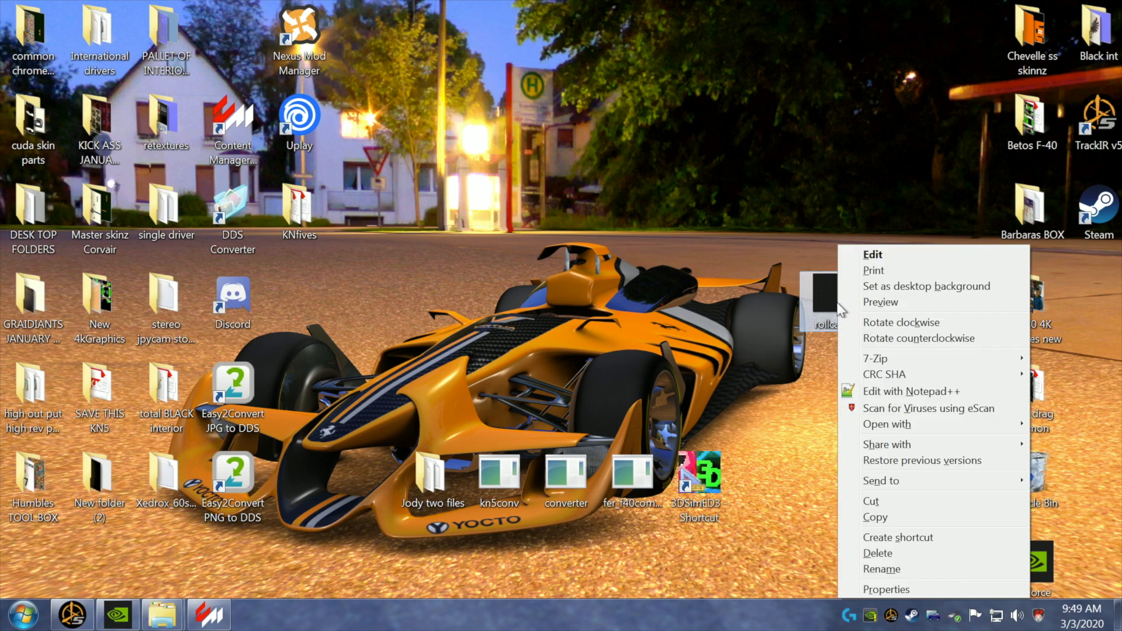
{"action": "left_click", "coordinate": [906, 567]}
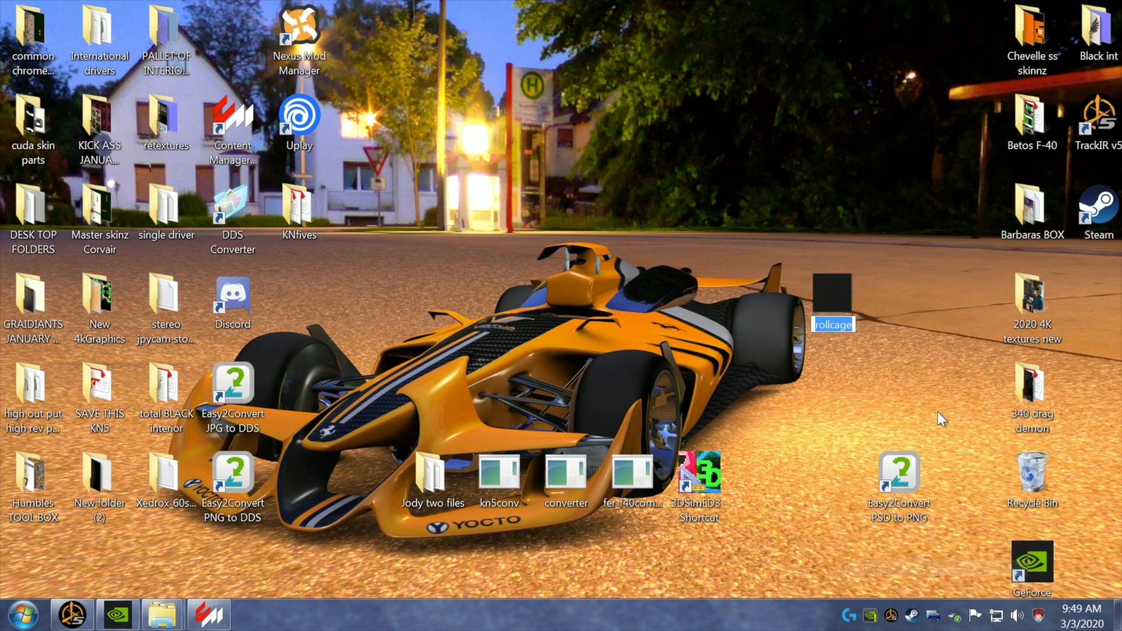
{"action": "type", "text": "rollcage_detail"}
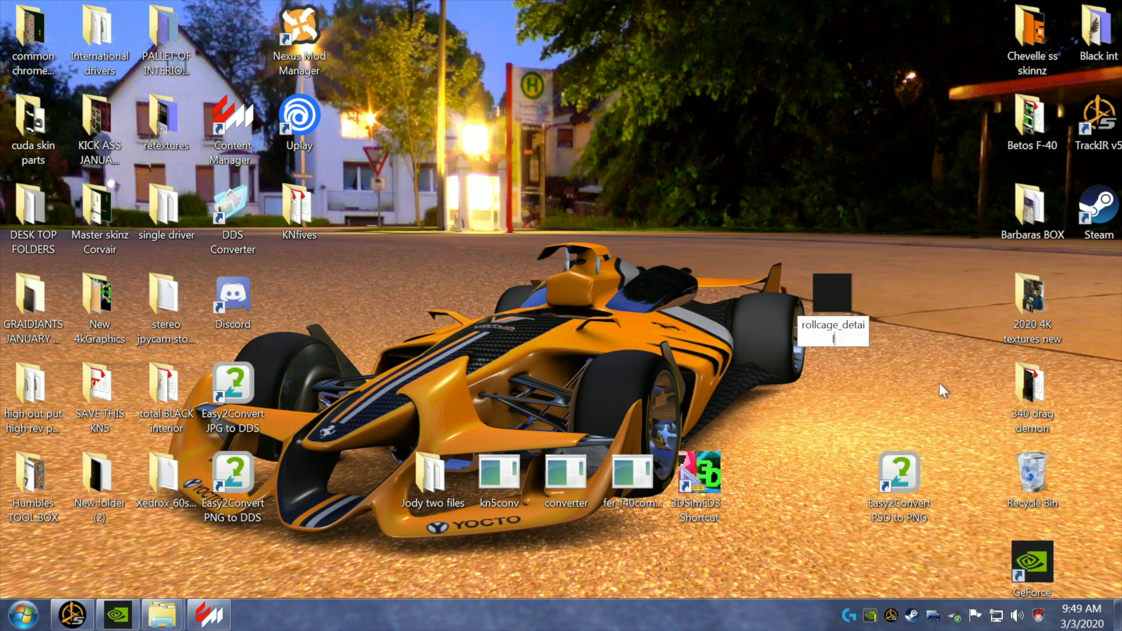
{"action": "key", "text": "Return"}
{"action": "left_click", "coordinate": [938, 383]}
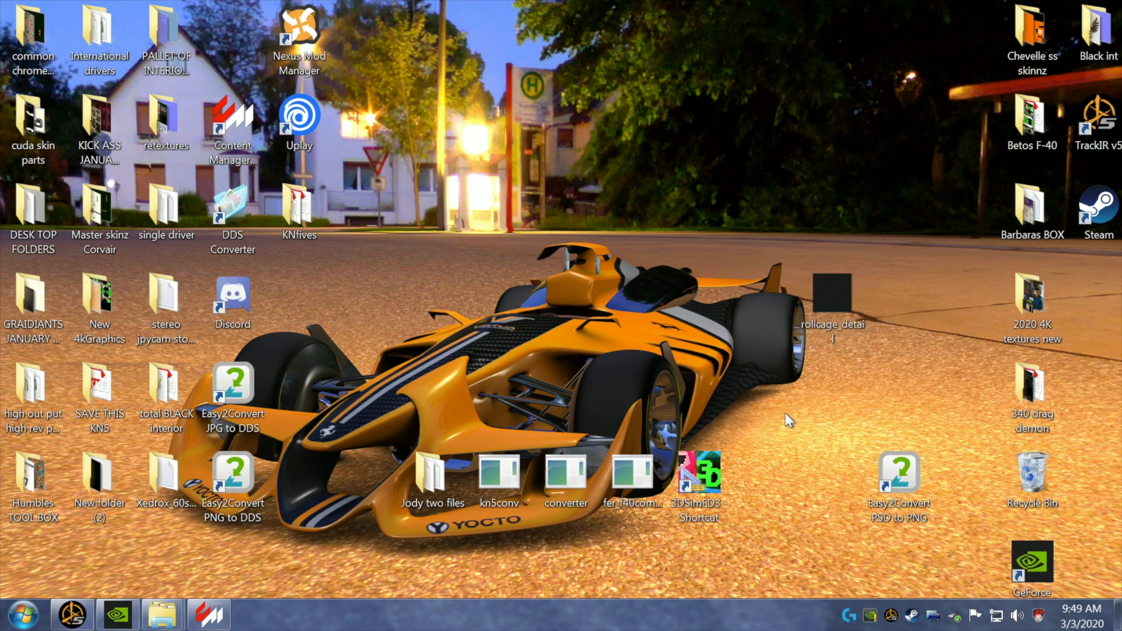
- Convert the desktop's rollcage_detail JPG to DDS with Easy2Convert JPG to DDS, and close the converter
{"action": "double_click", "coordinate": [235, 391]}
{"action": "left_click", "coordinate": [948, 148]}
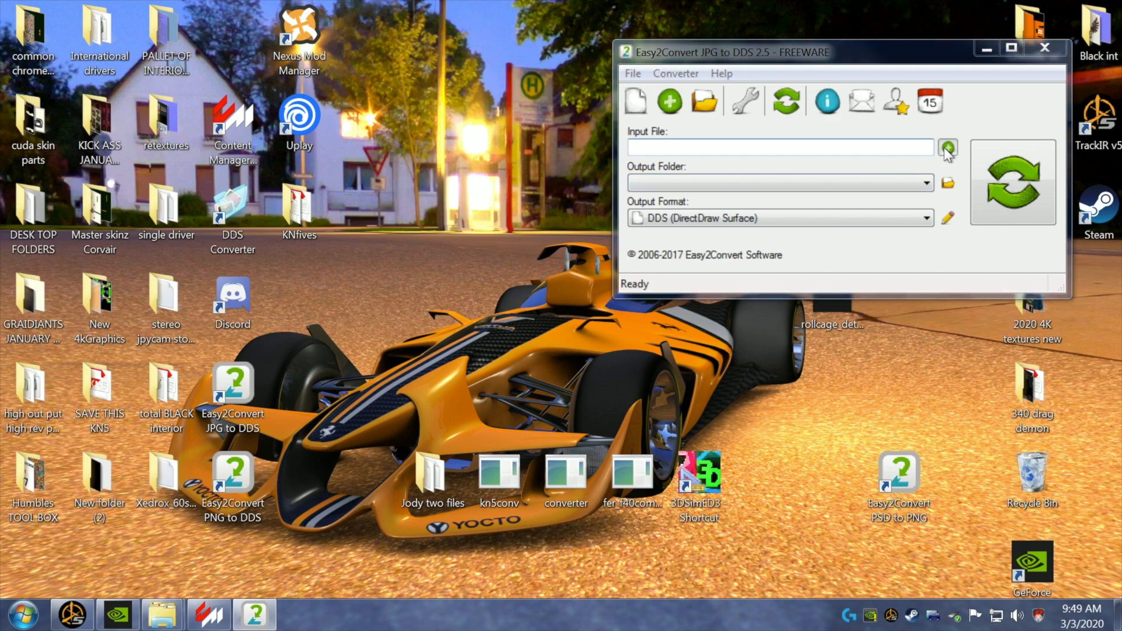
{"action": "scroll", "coordinate": [1109, 253], "scroll_direction": "down", "scroll_amount": 5}
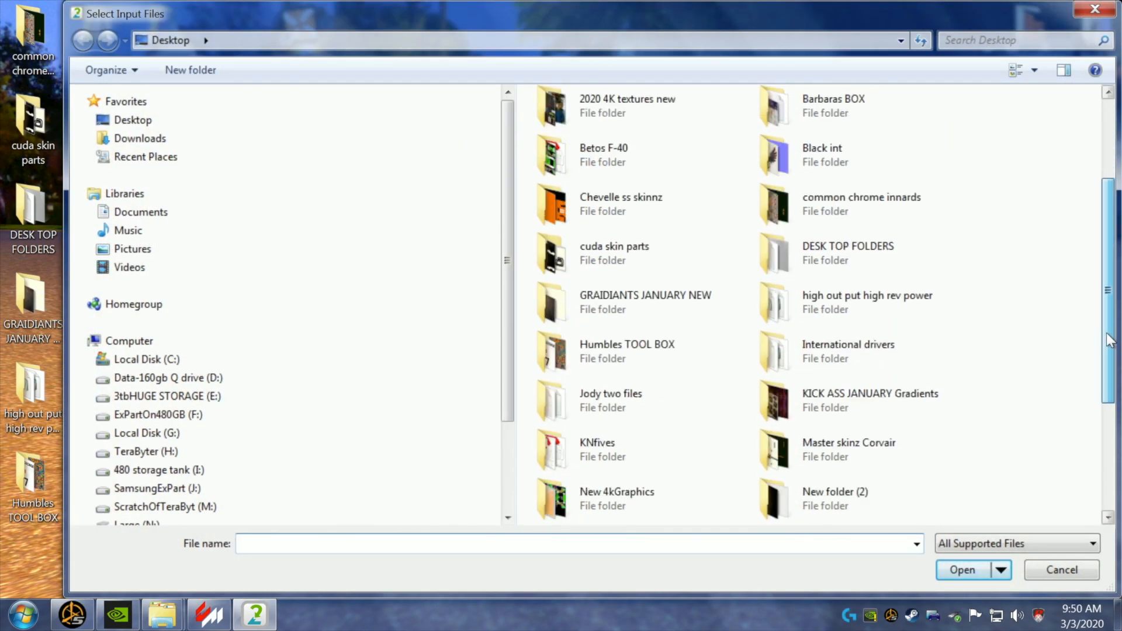
{"action": "left_click", "coordinate": [789, 519]}
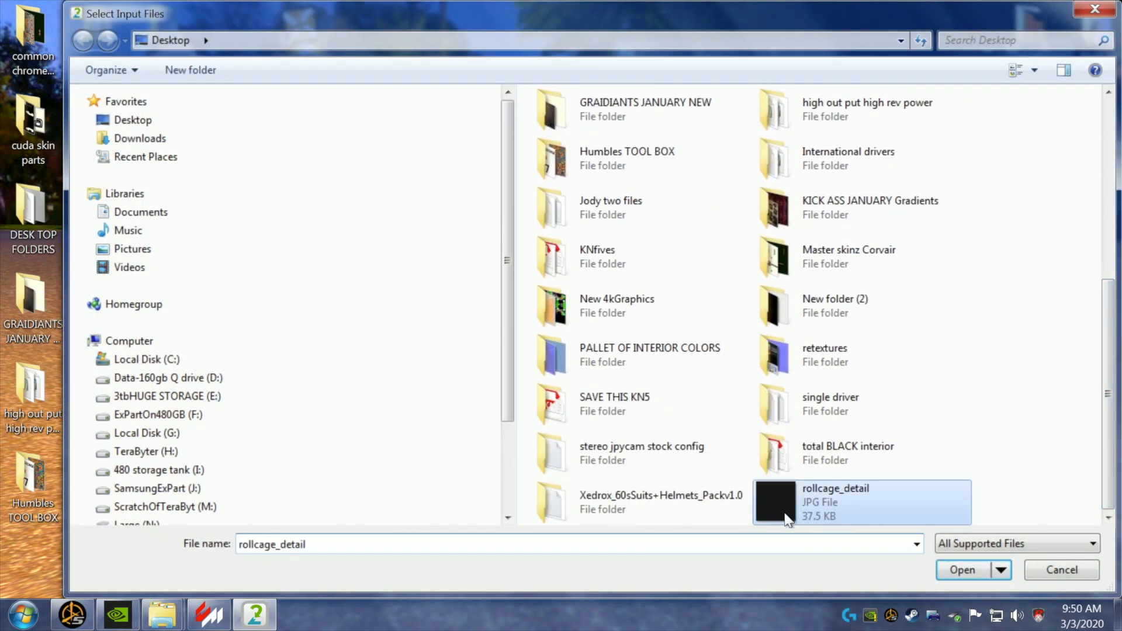
{"action": "left_click", "coordinate": [962, 571]}
{"action": "left_click", "coordinate": [987, 212]}
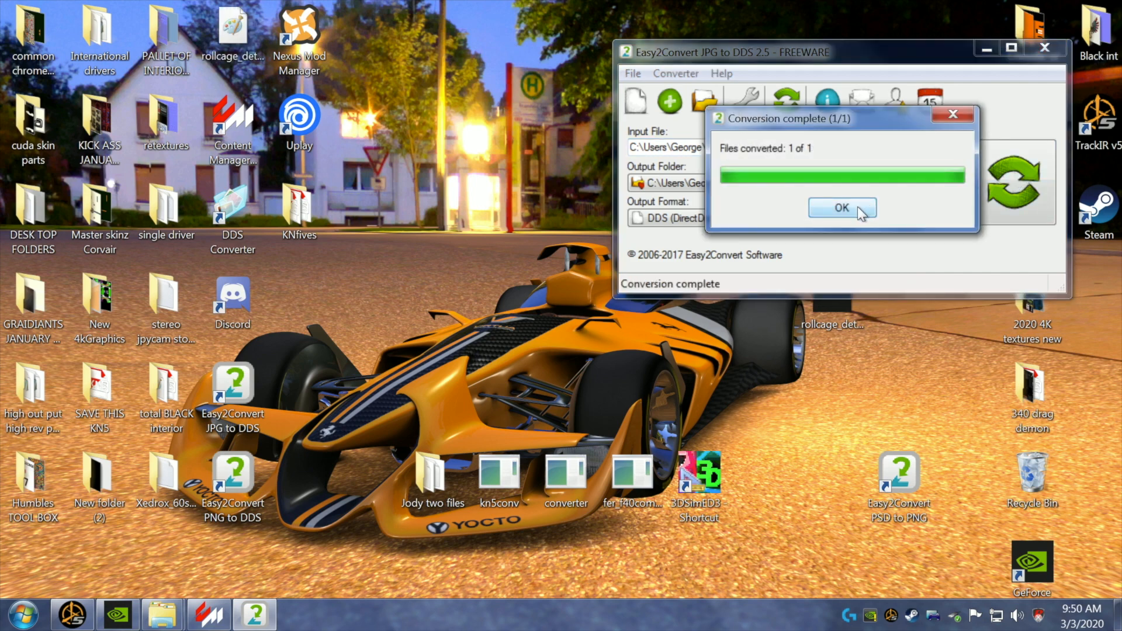
{"action": "left_click", "coordinate": [860, 209]}
{"action": "left_click", "coordinate": [1044, 48]}
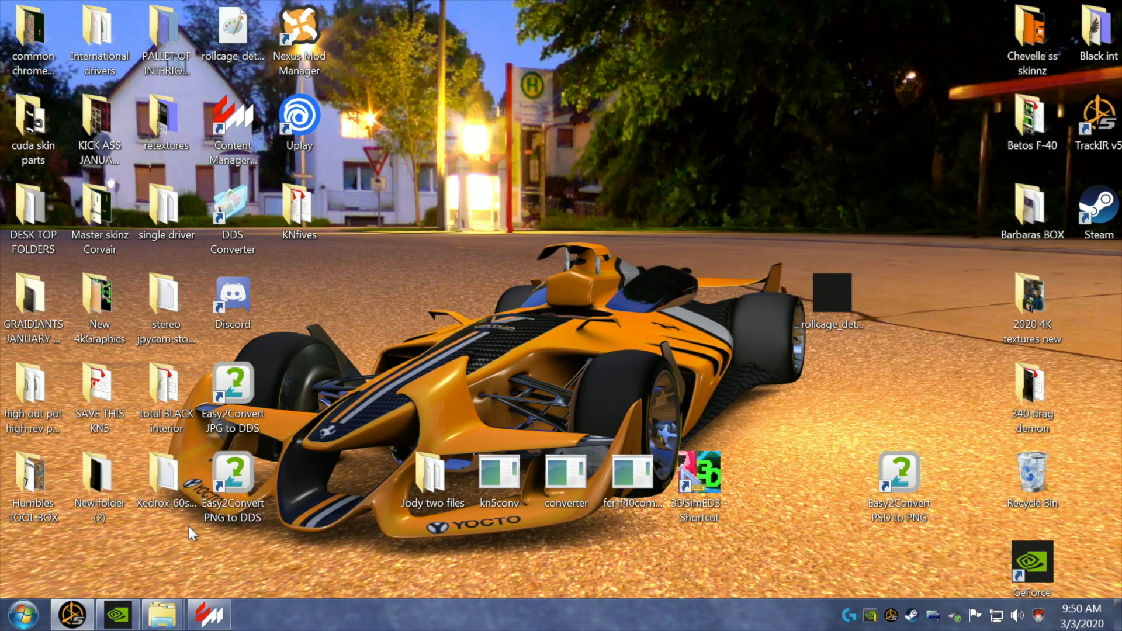
- Move the converted rollcage_detail DDS file from the desktop into the OIL skin folder, and minimise the folder window
{"action": "mouse_move", "coordinate": [149, 615]}
{"action": "left_click", "coordinate": [197, 503]}
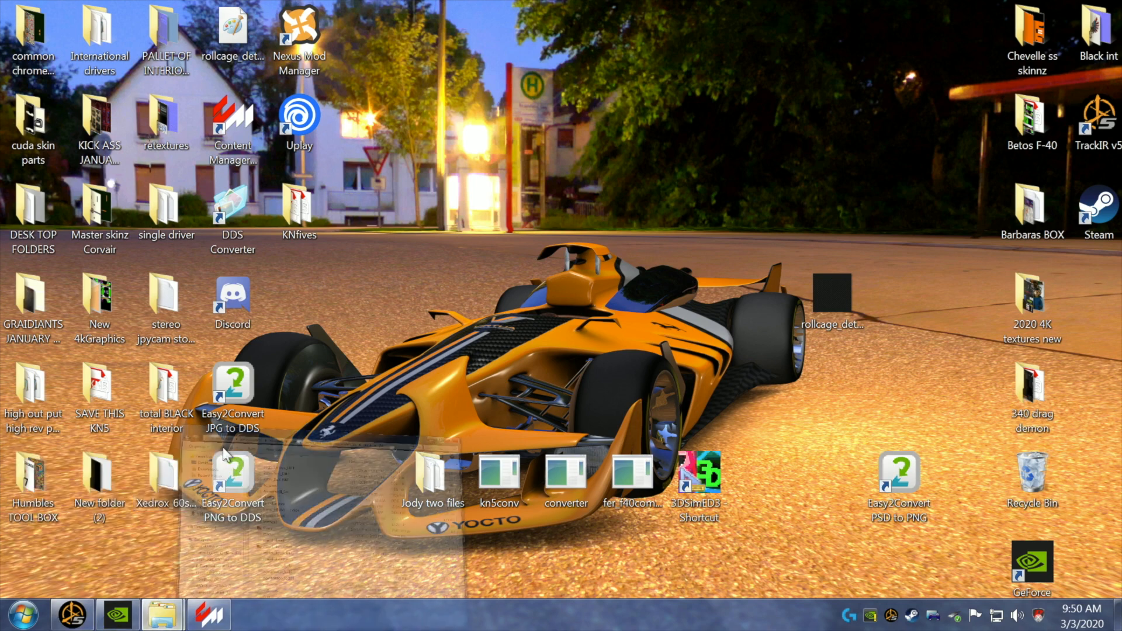
{"action": "left_click_drag", "start_coordinate": [234, 32], "coordinate": [622, 388]}
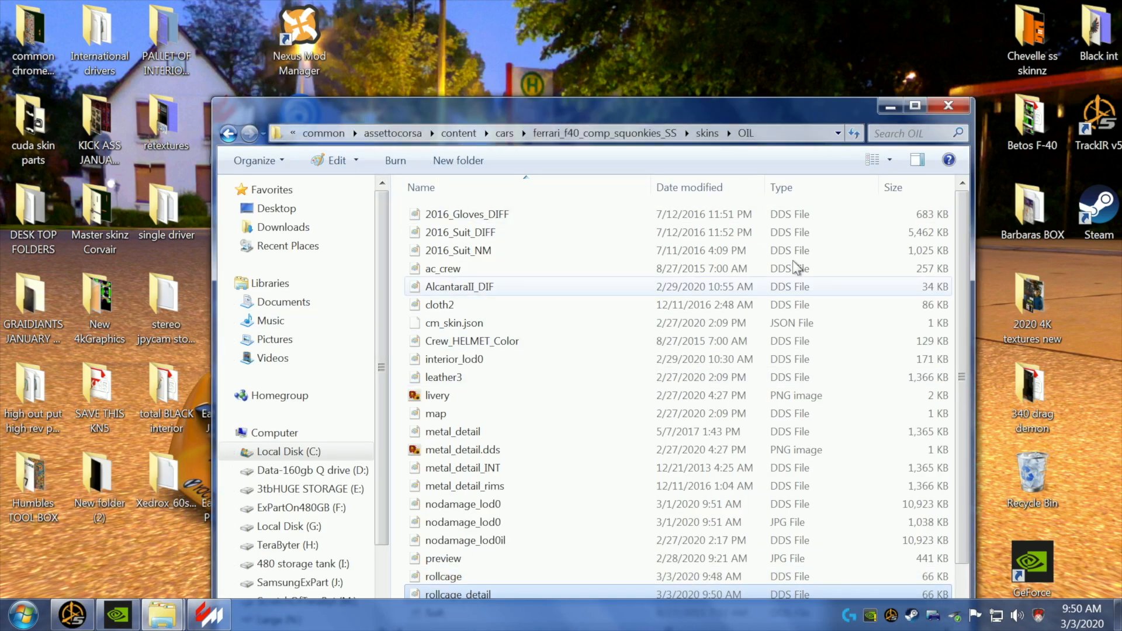
{"action": "left_click", "coordinate": [889, 107]}
- Switch to Content Manager, reopen the Ferrari F40 squonkies SS in CM Showroom, and move the tool window off the cabin
{"action": "left_click", "coordinate": [205, 617]}
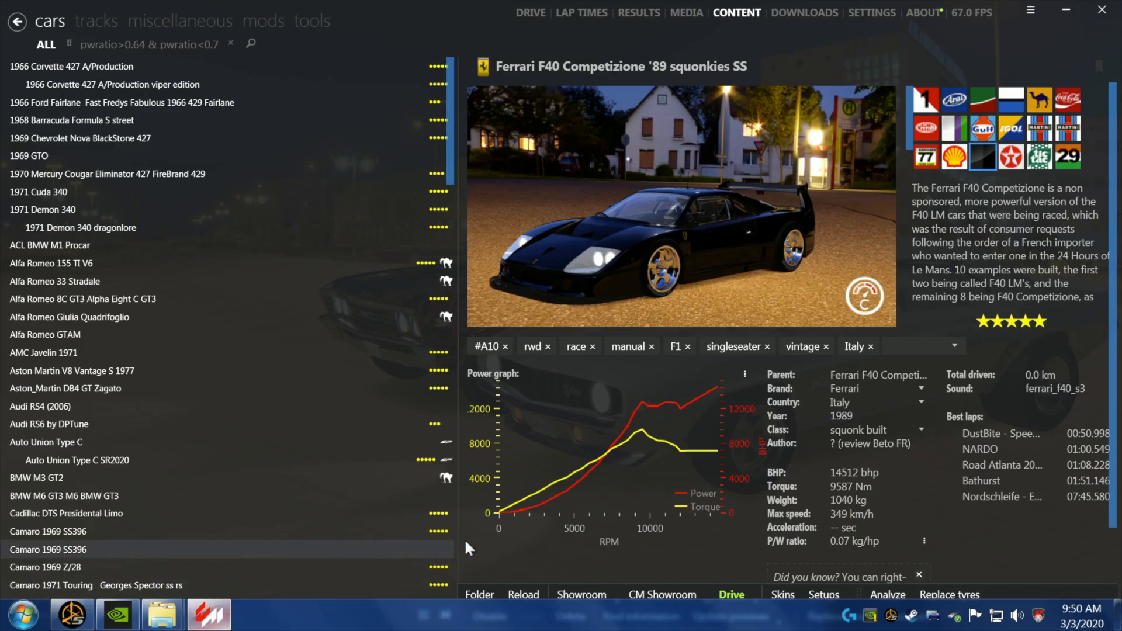
{"action": "left_click", "coordinate": [675, 593]}
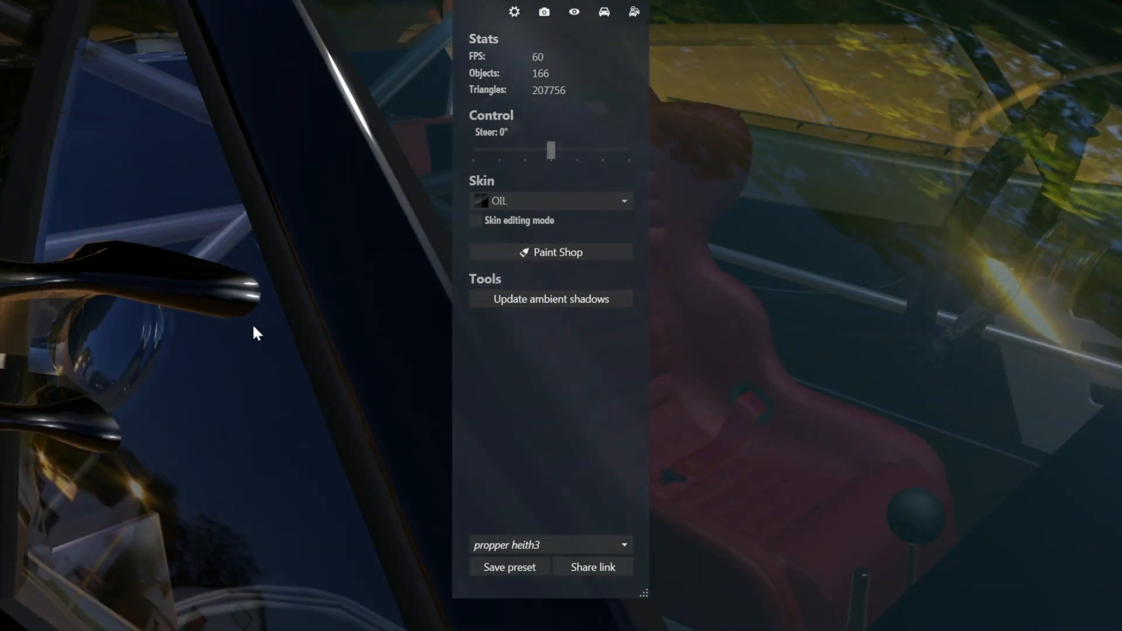
{"action": "left_click_drag", "start_coordinate": [253, 326], "coordinate": [410, 323]}
{"action": "scroll", "coordinate": [411, 324], "scroll_direction": "down", "scroll_amount": 3}
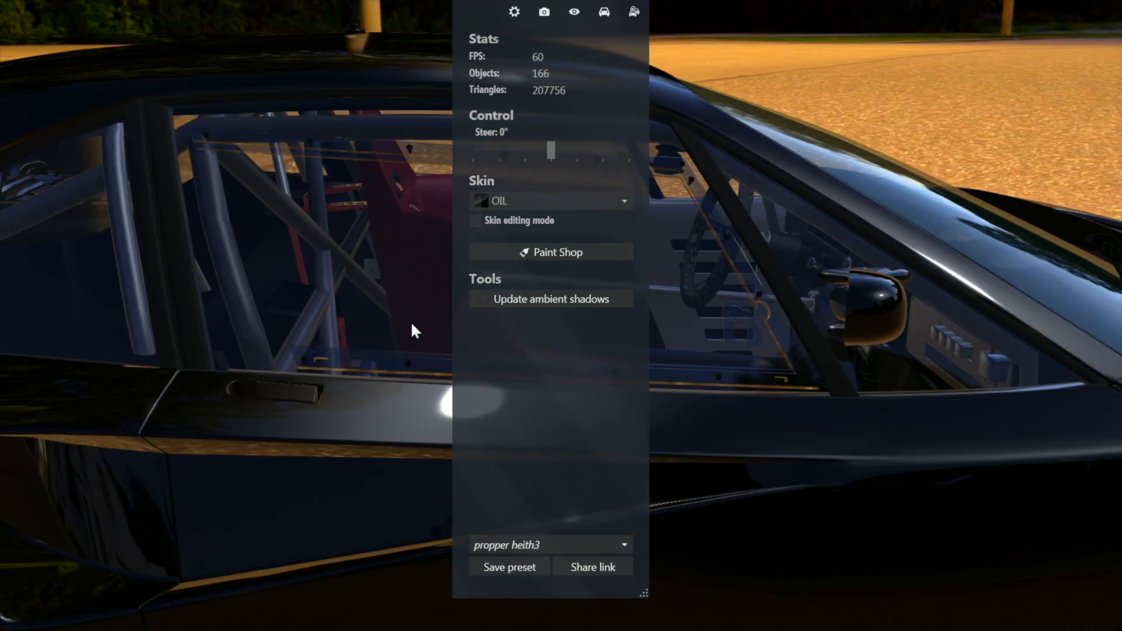
{"action": "left_click_drag", "start_coordinate": [472, 2], "coordinate": [896, 116]}
- Examine the retextured roll cage through the windscreen, side windows and rear glass, and select the matte_colors trim object
{"action": "left_click_drag", "start_coordinate": [465, 401], "coordinate": [0, 364]}
{"action": "scroll", "coordinate": [526, 333], "scroll_direction": "down", "scroll_amount": 5}
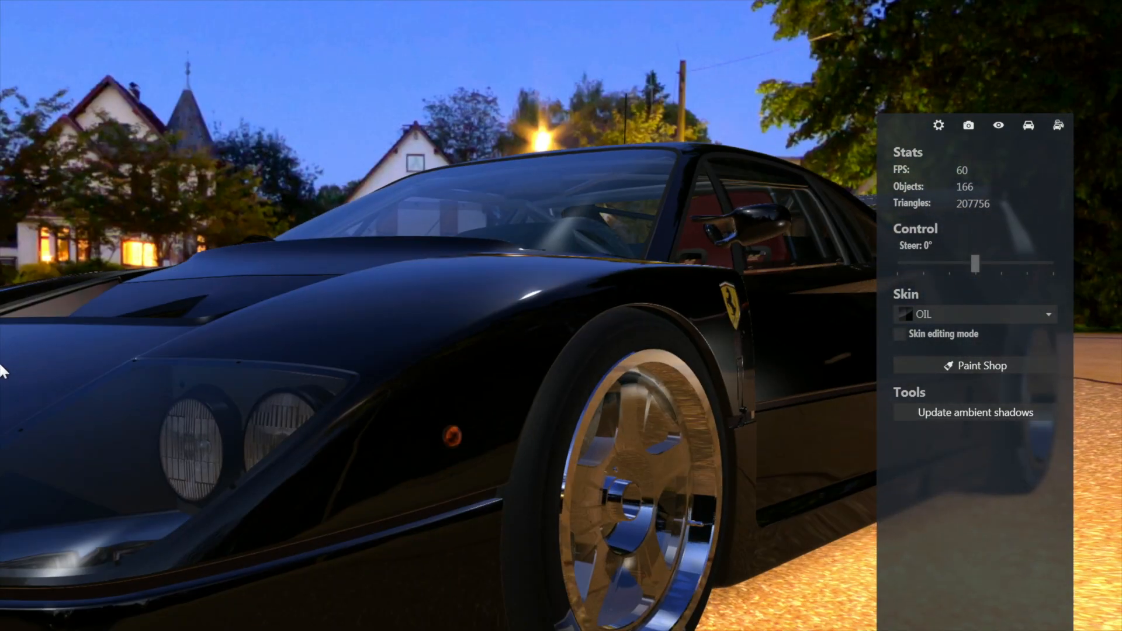
{"action": "left_click_drag", "start_coordinate": [555, 401], "coordinate": [446, 407]}
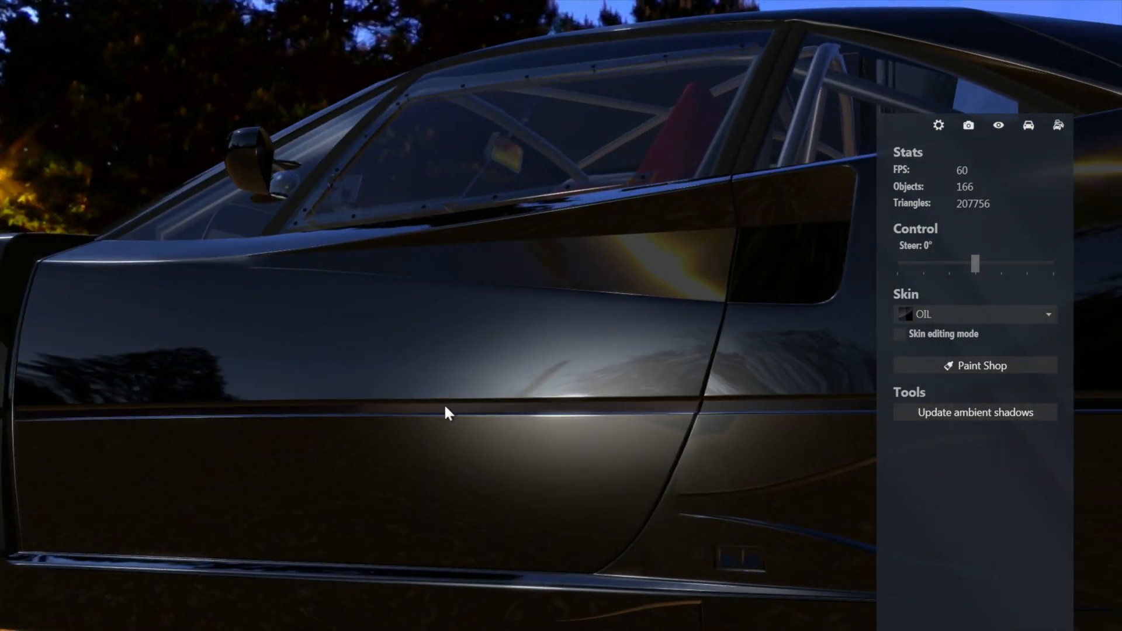
{"action": "left_click", "coordinate": [446, 413]}
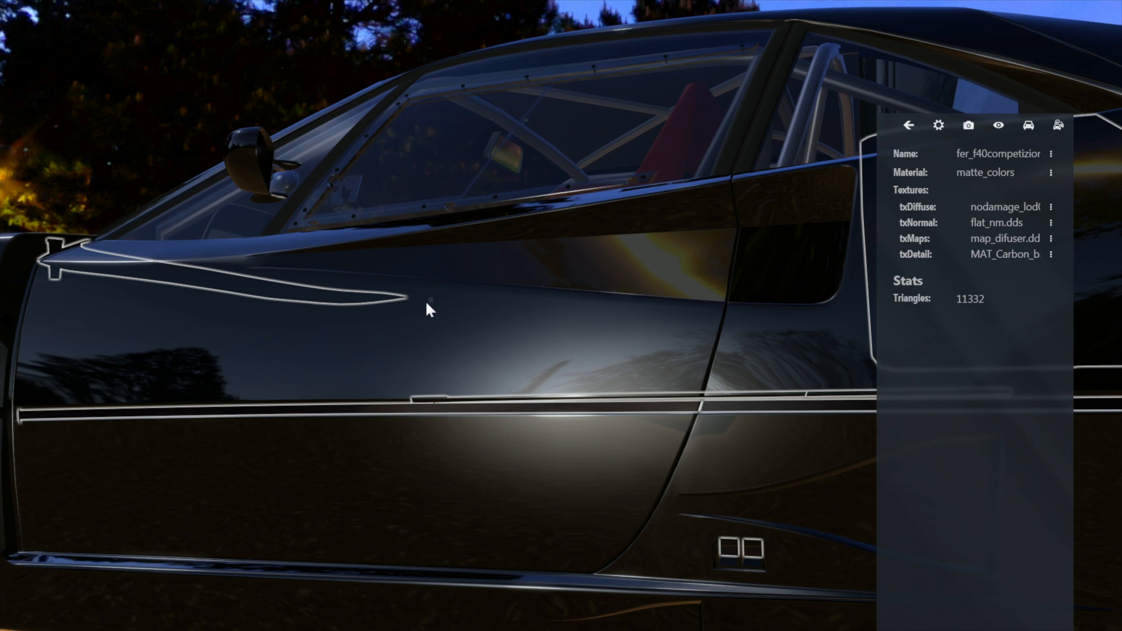
{"action": "scroll", "coordinate": [429, 308], "scroll_direction": "down", "scroll_amount": 3}
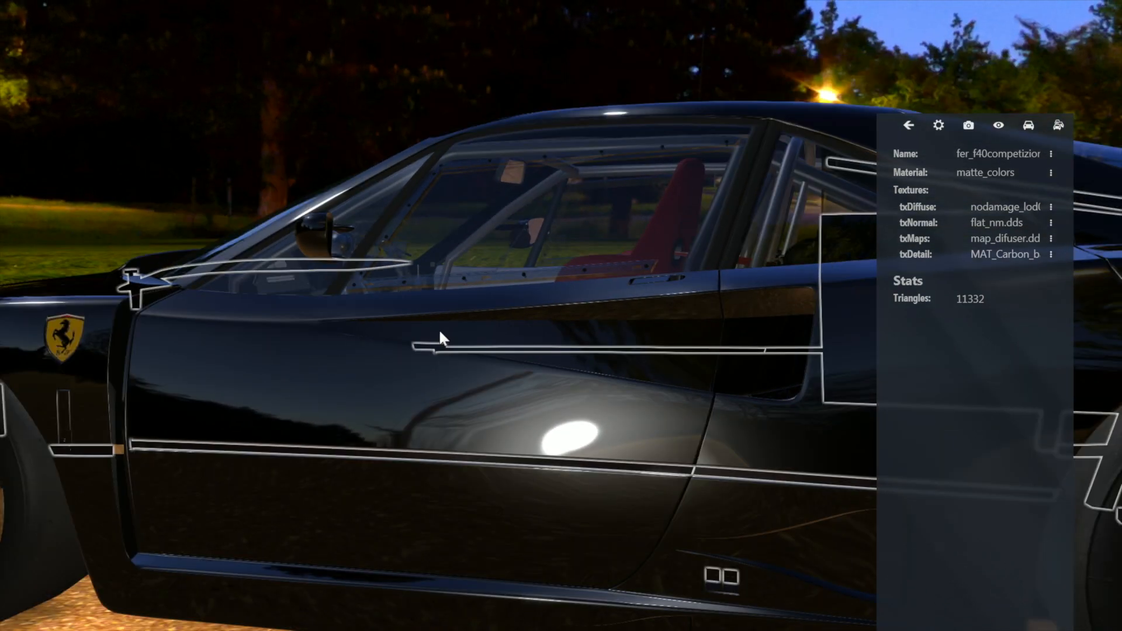
{"action": "scroll", "coordinate": [441, 335], "scroll_direction": "down", "scroll_amount": 3}
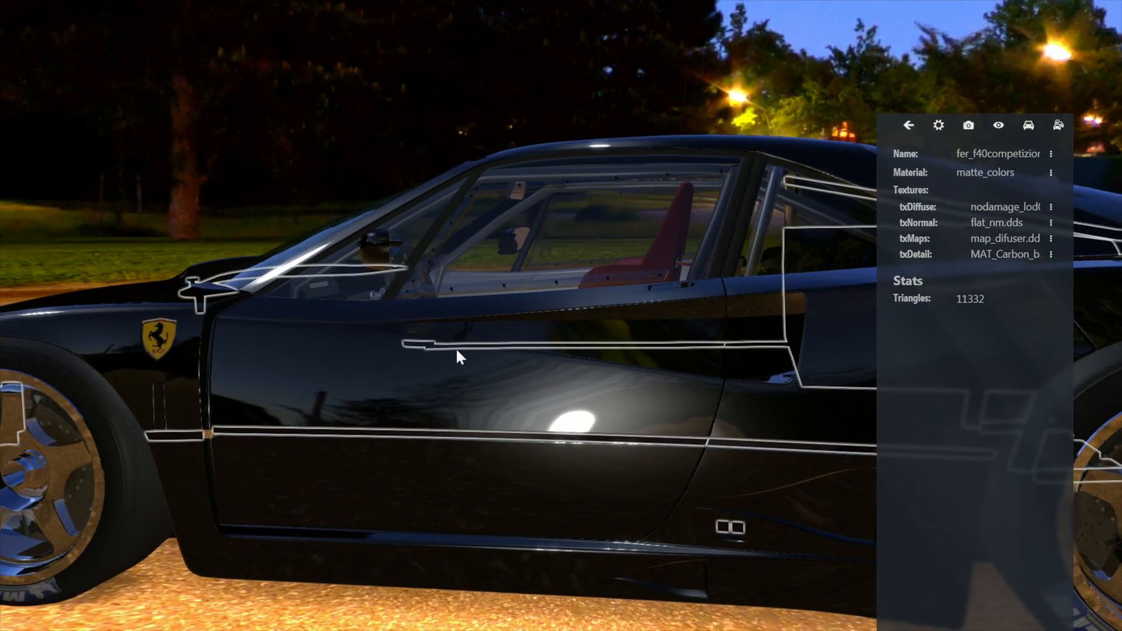
{"action": "left_click_drag", "start_coordinate": [458, 352], "coordinate": [429, 409]}
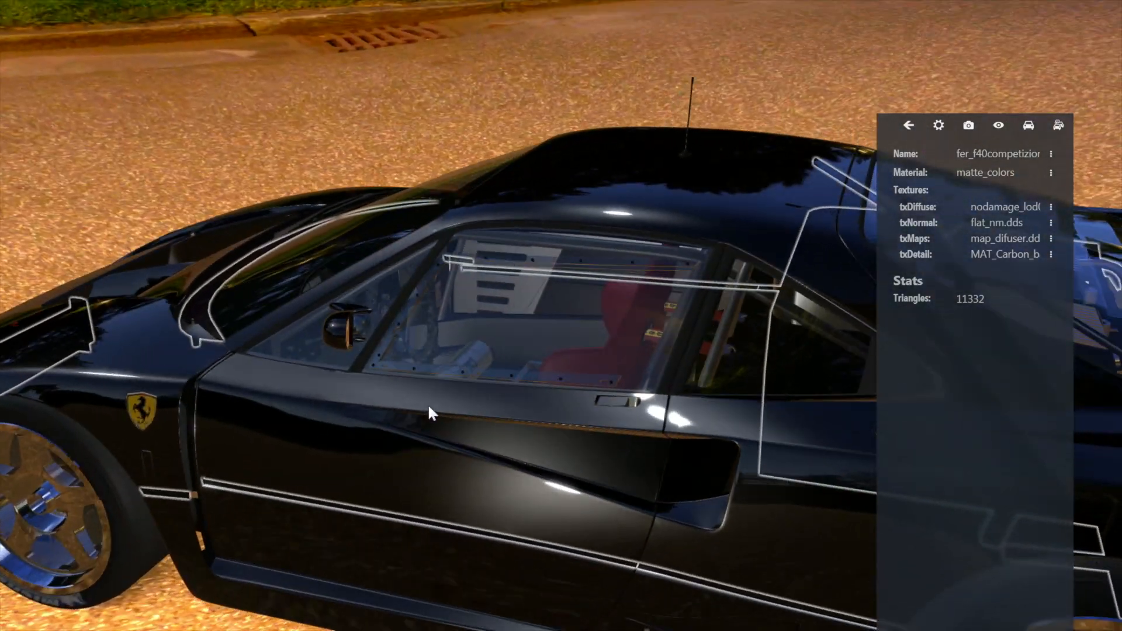
{"action": "scroll", "coordinate": [431, 409], "scroll_direction": "down", "scroll_amount": 2}
{"action": "left_click_drag", "start_coordinate": [491, 483], "coordinate": [309, 498]}
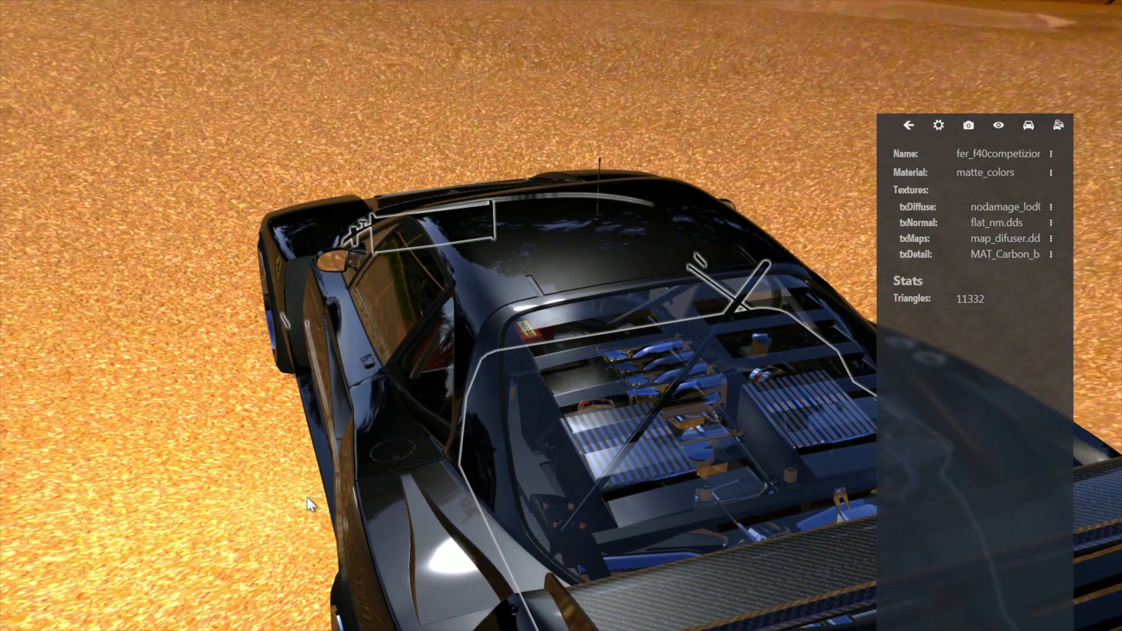
{"action": "left_click_drag", "start_coordinate": [344, 528], "coordinate": [482, 498]}
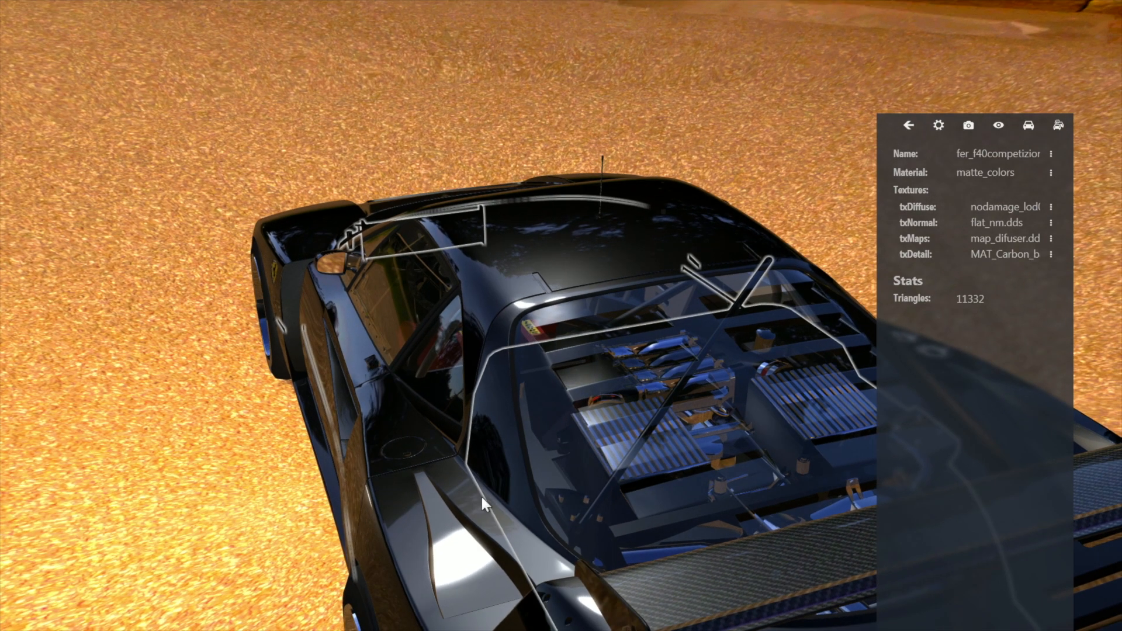
- Inspect the engine-bay object's matte3_colors material and view the car's side, roof and rear from several angles
{"action": "left_click", "coordinate": [701, 381]}
{"action": "left_click_drag", "start_coordinate": [388, 461], "coordinate": [521, 381]}
{"action": "scroll", "coordinate": [462, 444], "scroll_direction": "up", "scroll_amount": 5}
{"action": "left_click_drag", "start_coordinate": [403, 481], "coordinate": [536, 496]}
{"action": "scroll", "coordinate": [540, 461], "scroll_direction": "up", "scroll_amount": 3}
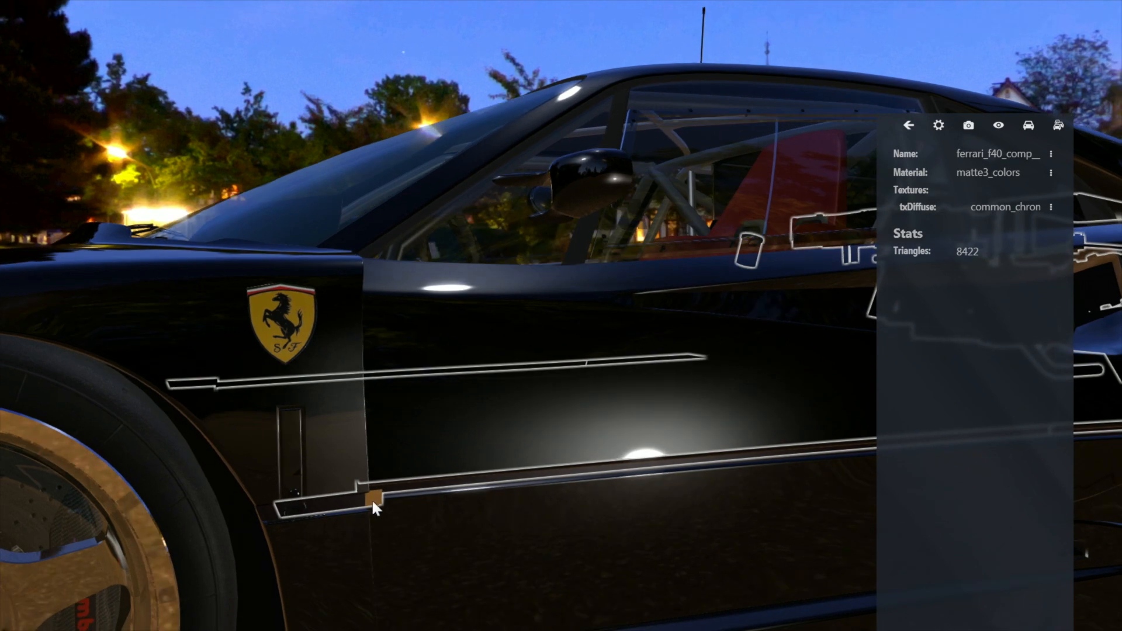
{"action": "left_click_drag", "start_coordinate": [371, 499], "coordinate": [376, 538]}
{"action": "scroll", "coordinate": [376, 561], "scroll_direction": "up", "scroll_amount": 3}
{"action": "left_click_drag", "start_coordinate": [346, 490], "coordinate": [296, 511]}
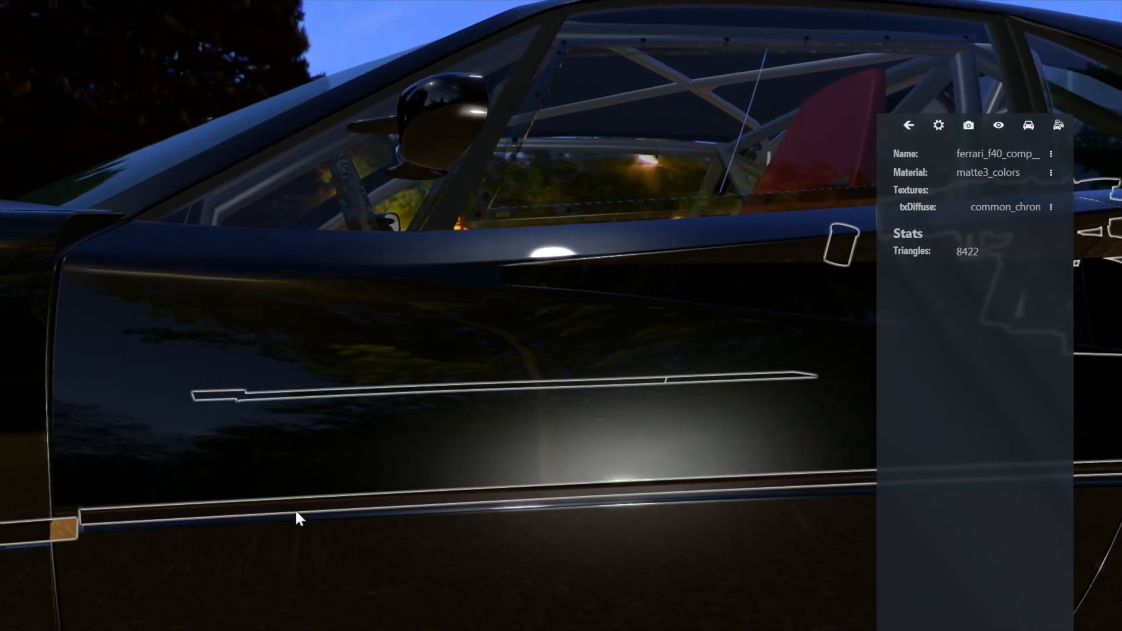
{"action": "left_click_drag", "start_coordinate": [105, 534], "coordinate": [35, 630]}
{"action": "left_click_drag", "start_coordinate": [238, 610], "coordinate": [300, 601]}
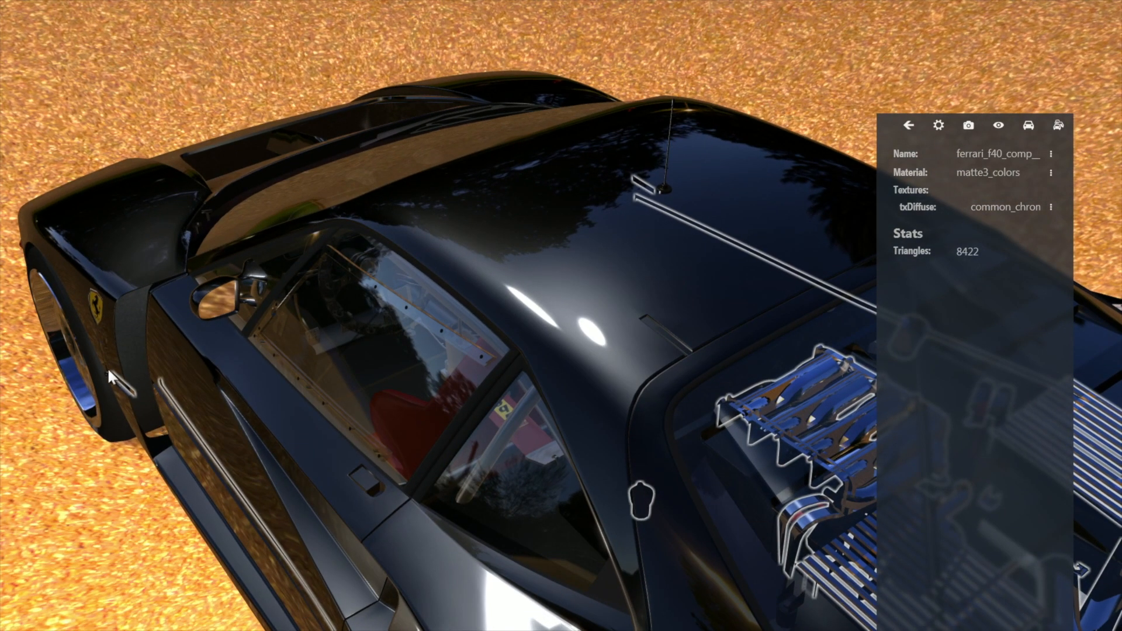
{"action": "left_click_drag", "start_coordinate": [141, 389], "coordinate": [460, 474]}
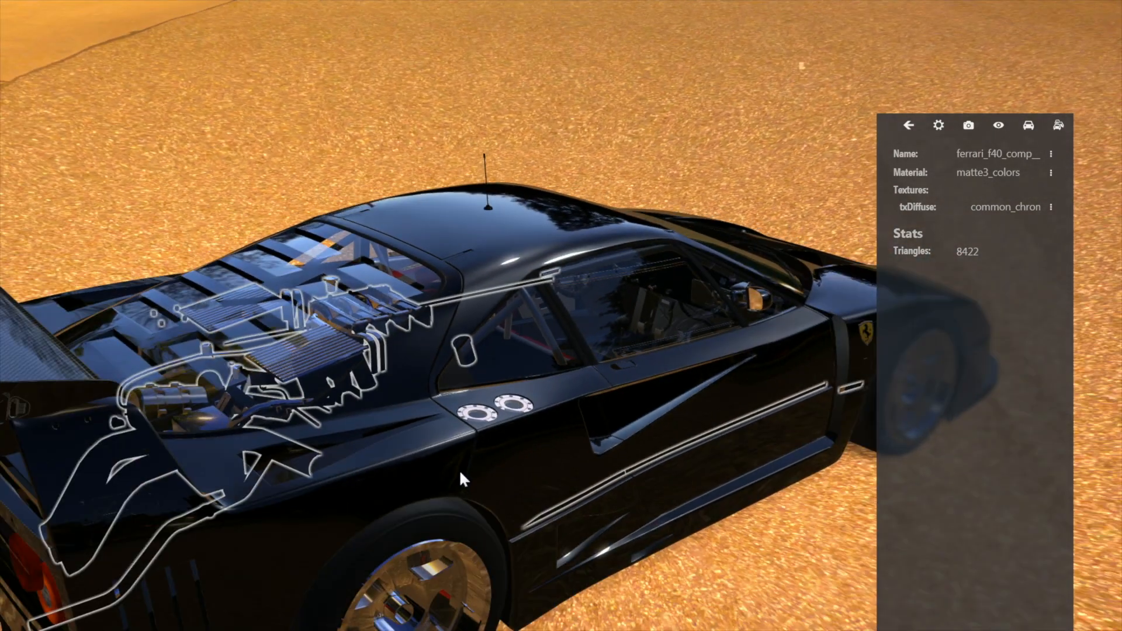
- Examine the roll cage through the rear quarter window, and check the textures of the car's body material
{"action": "left_click", "coordinate": [459, 469]}
{"action": "left_click_drag", "start_coordinate": [352, 484], "coordinate": [286, 500]}
{"action": "left_click_drag", "start_coordinate": [471, 476], "coordinate": [518, 496]}
{"action": "scroll", "coordinate": [476, 541], "scroll_direction": "up", "scroll_amount": 3}
{"action": "right_click_drag", "start_coordinate": [519, 496], "coordinate": [509, 547]}
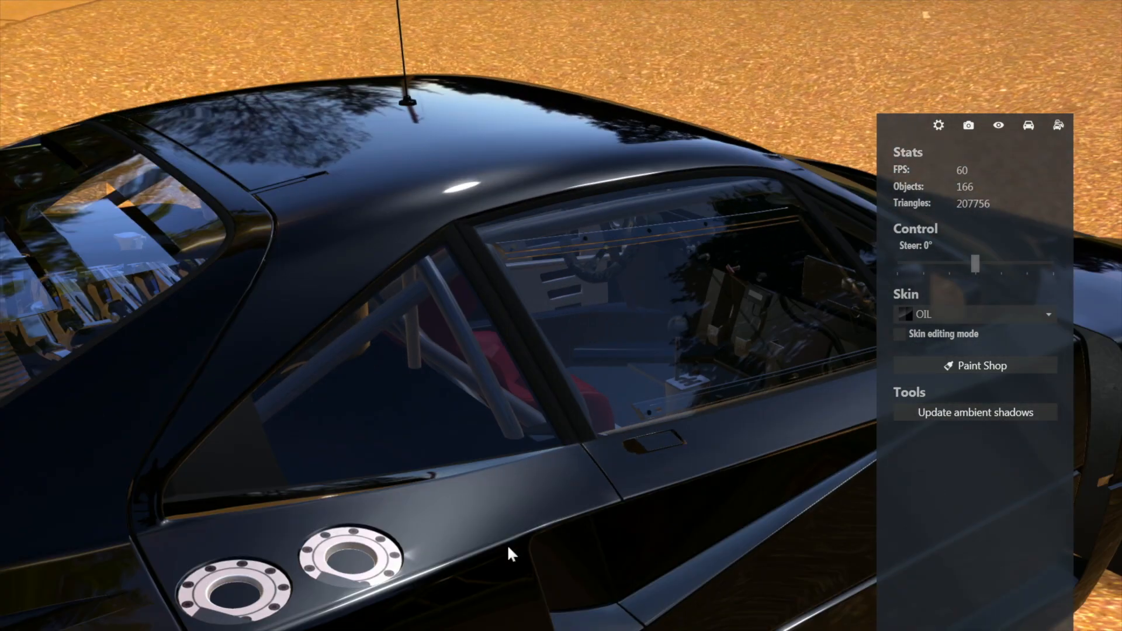
{"action": "left_click", "coordinate": [509, 548]}
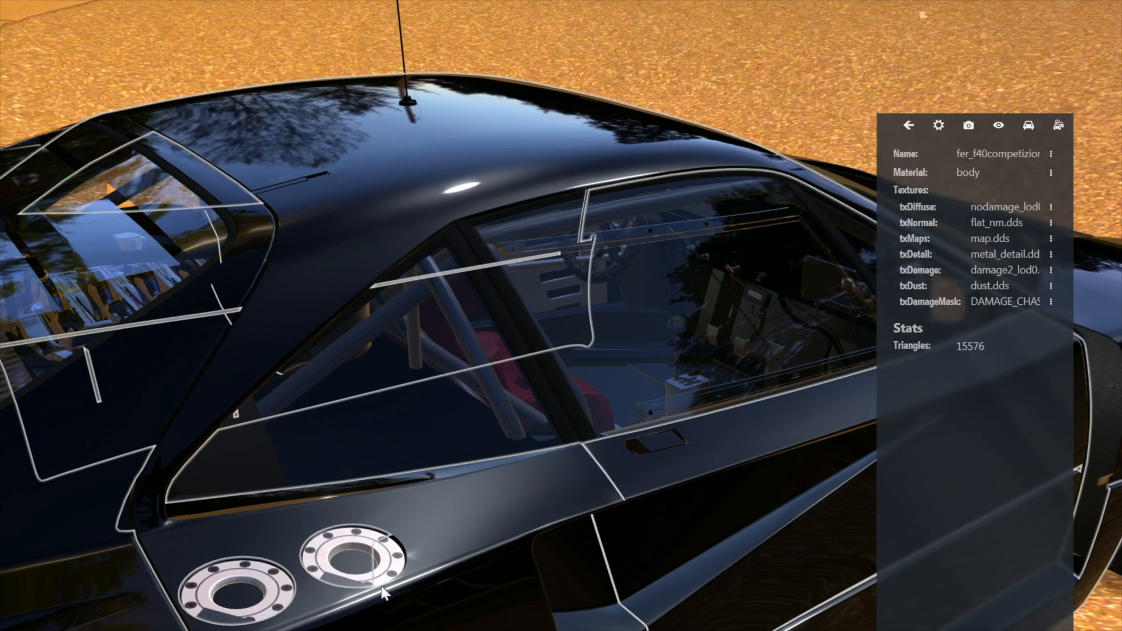
{"action": "left_click", "coordinate": [938, 70]}
{"action": "scroll", "coordinate": [672, 481], "scroll_direction": "up", "scroll_amount": 5}
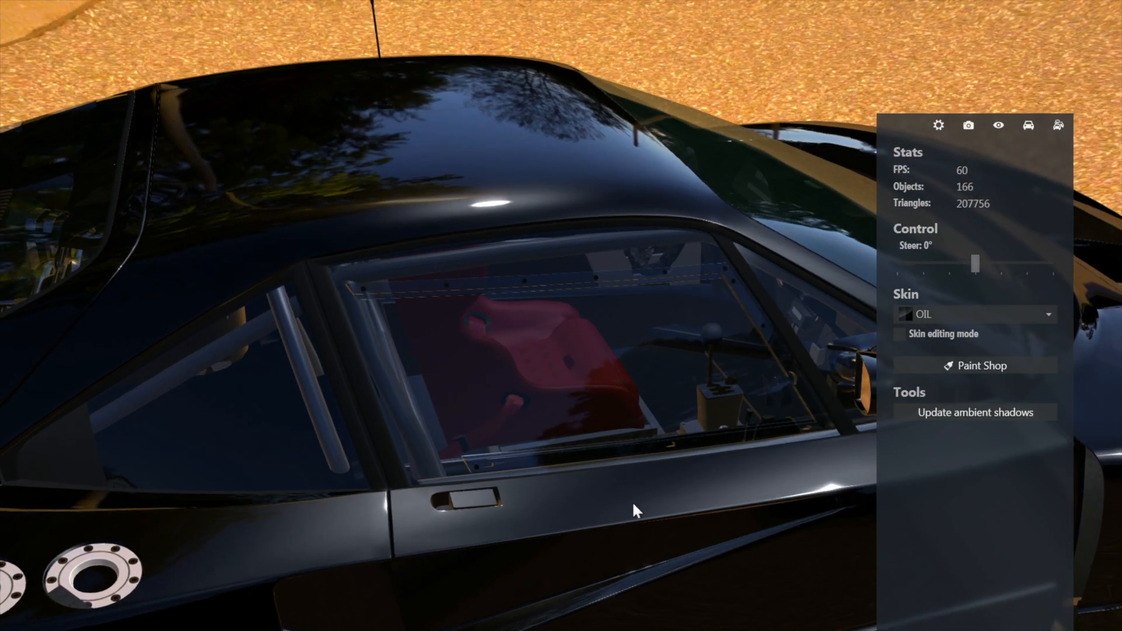
- View the cabin from above and the whole car from the front, and exit the showroom
{"action": "left_click_drag", "start_coordinate": [633, 500], "coordinate": [584, 464]}
{"action": "left_click_drag", "start_coordinate": [76, 465], "coordinate": [272, 510]}
{"action": "left_click_drag", "start_coordinate": [563, 475], "coordinate": [737, 324]}
{"action": "scroll", "coordinate": [458, 461], "scroll_direction": "down", "scroll_amount": 3}
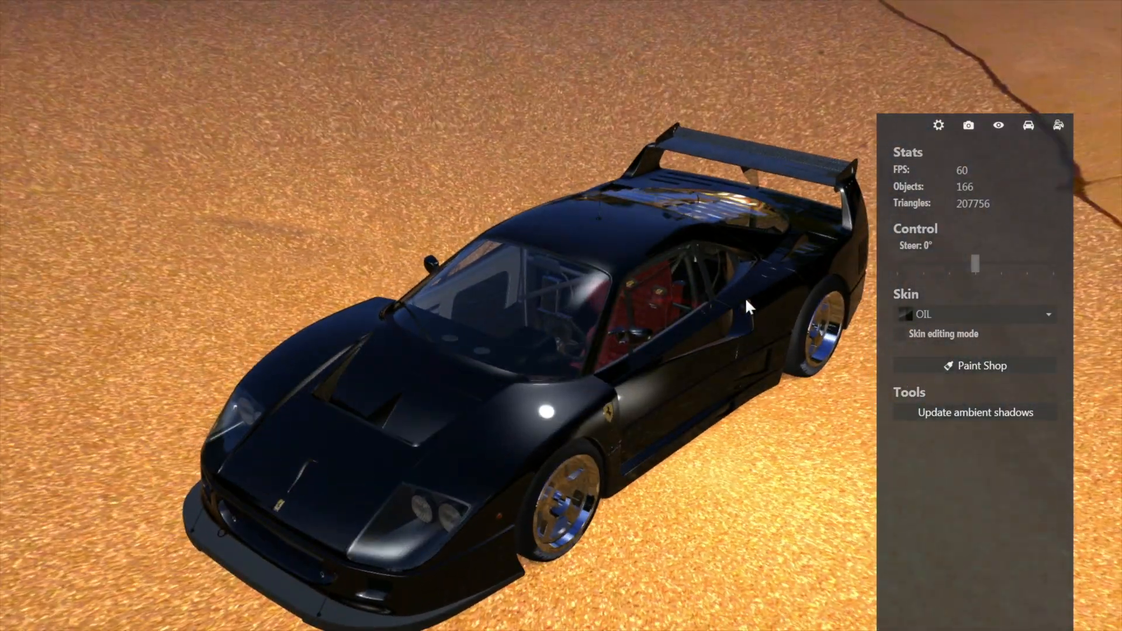
{"action": "key", "text": "Escape"}
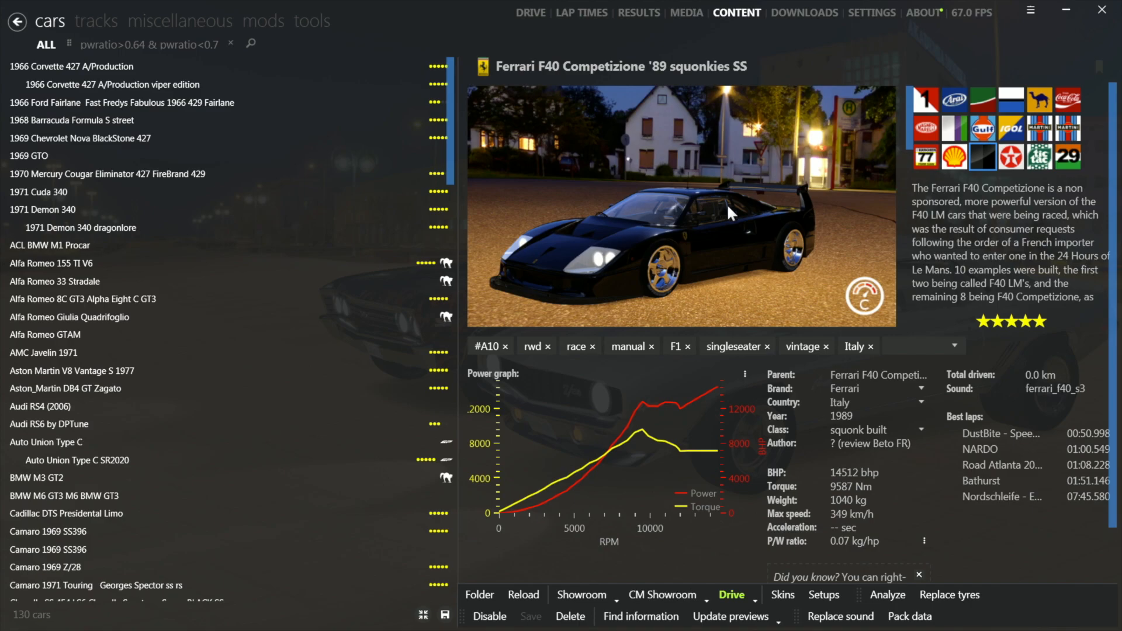
- Minimise the window and move the SAVE THIS KN5 folder next to the Barbaras BOX folder on the desktop
{"action": "left_click", "coordinate": [1067, 9]}
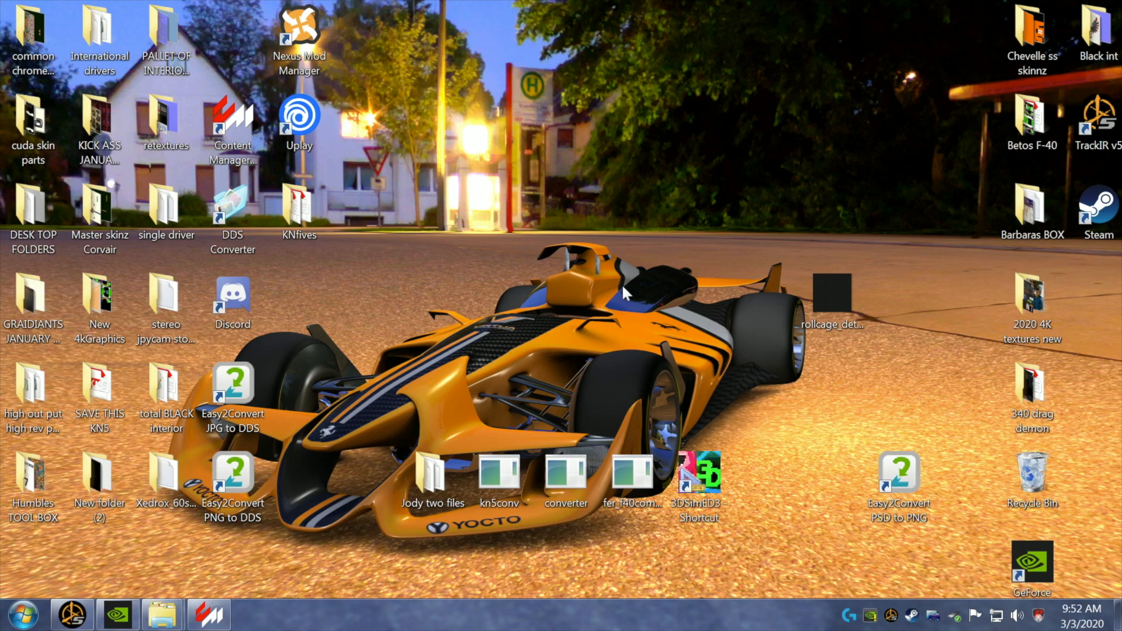
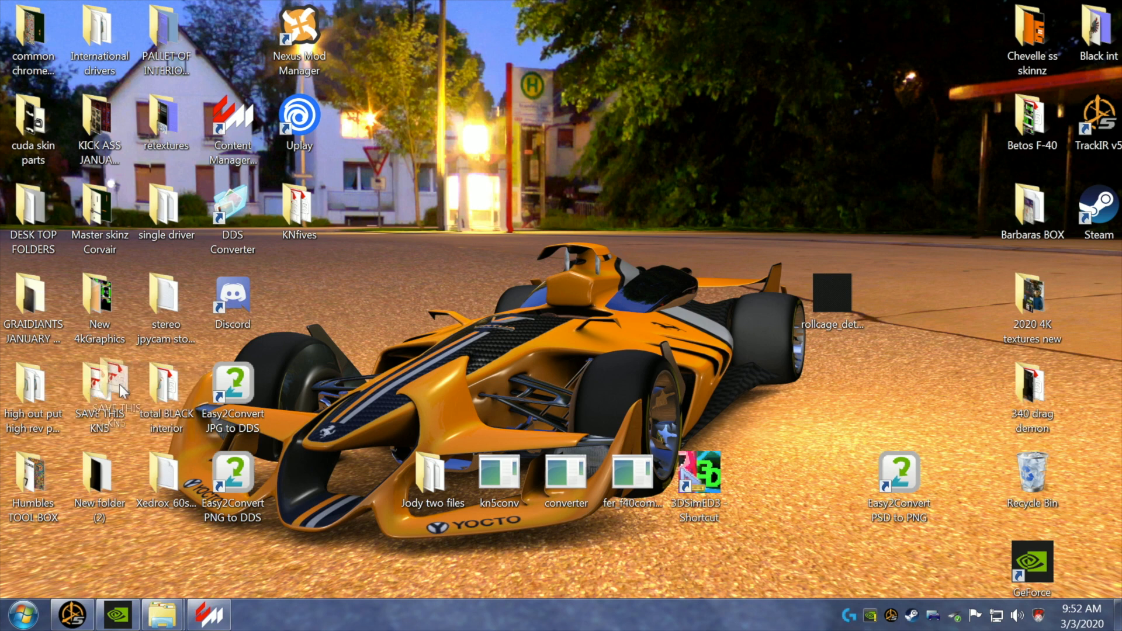
{"action": "left_click_drag", "start_coordinate": [981, 345], "coordinate": [964, 216]}
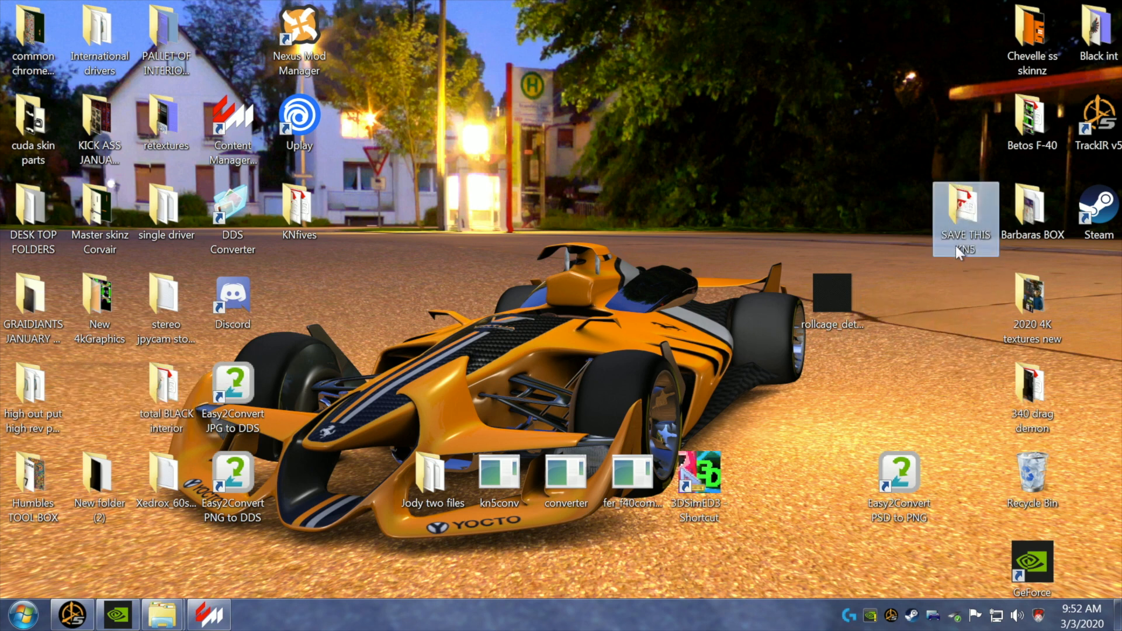
- Move the rollcage_detail texture from the desktop into the New 4kGraphics folder
{"action": "left_click", "coordinate": [821, 302]}
{"action": "left_click_drag", "start_coordinate": [995, 371], "coordinate": [98, 287]}
{"action": "left_click_drag", "start_coordinate": [83, 296], "coordinate": [85, 298]}
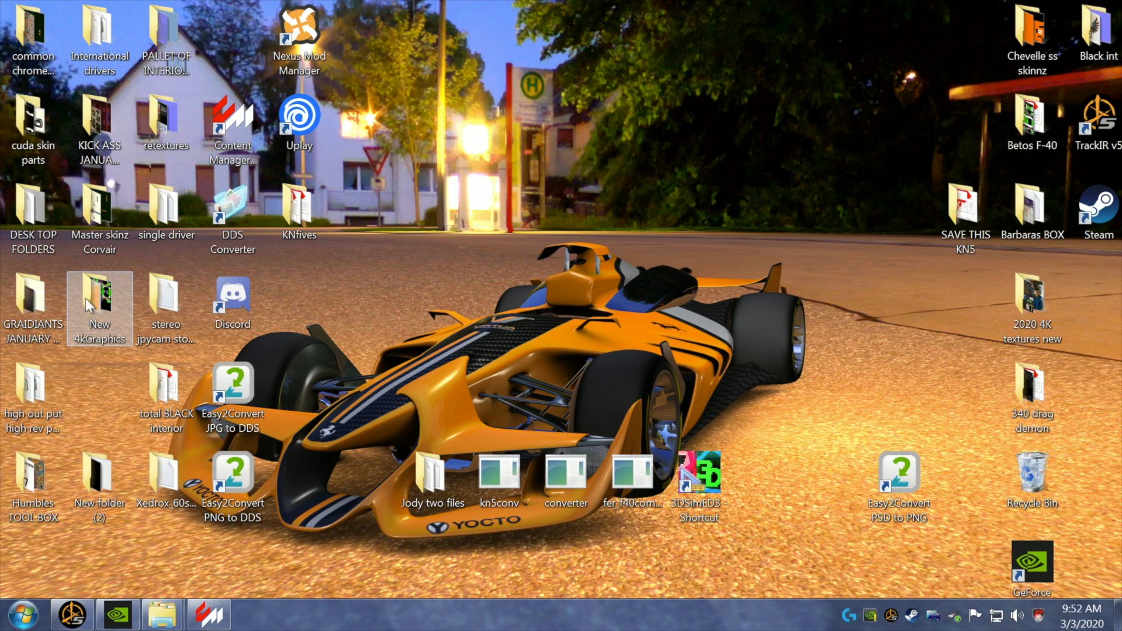
- Copy the ferrari_f40_comp KN5 model from the SAVE THIS KN5 folder and minimise that folder's window
{"action": "double_click", "coordinate": [966, 218]}
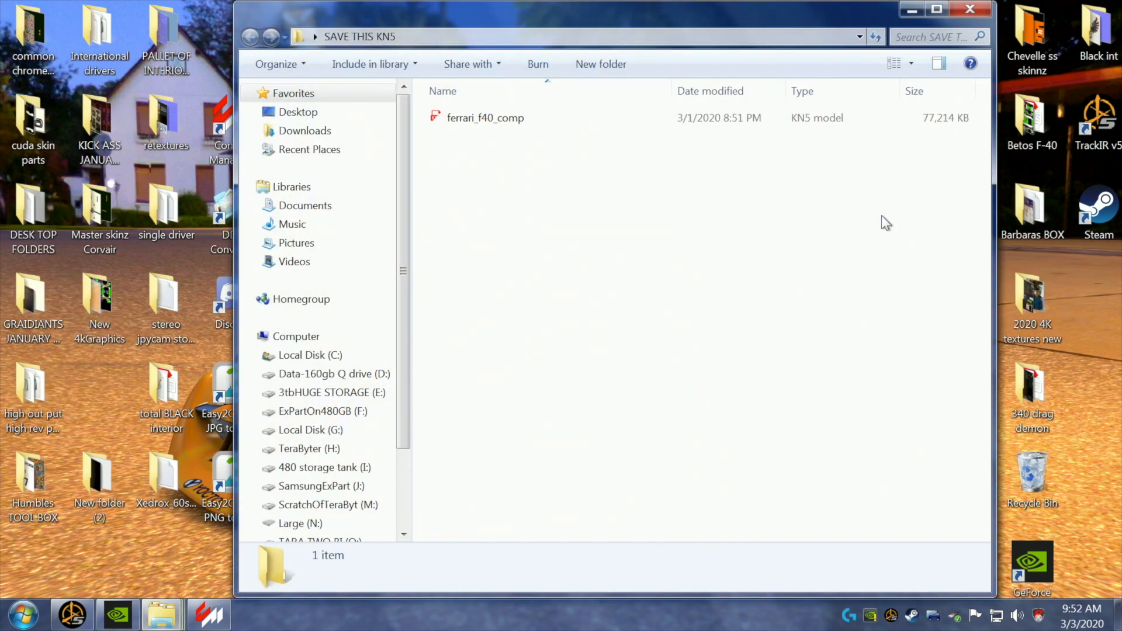
{"action": "right_click", "coordinate": [466, 120]}
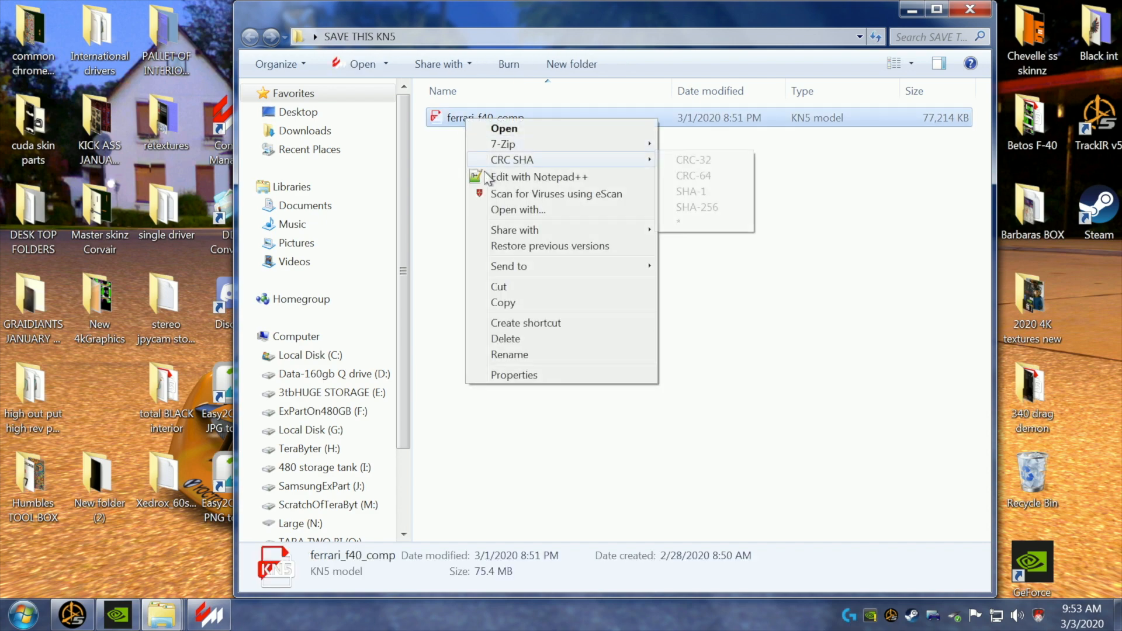
{"action": "left_click", "coordinate": [537, 302]}
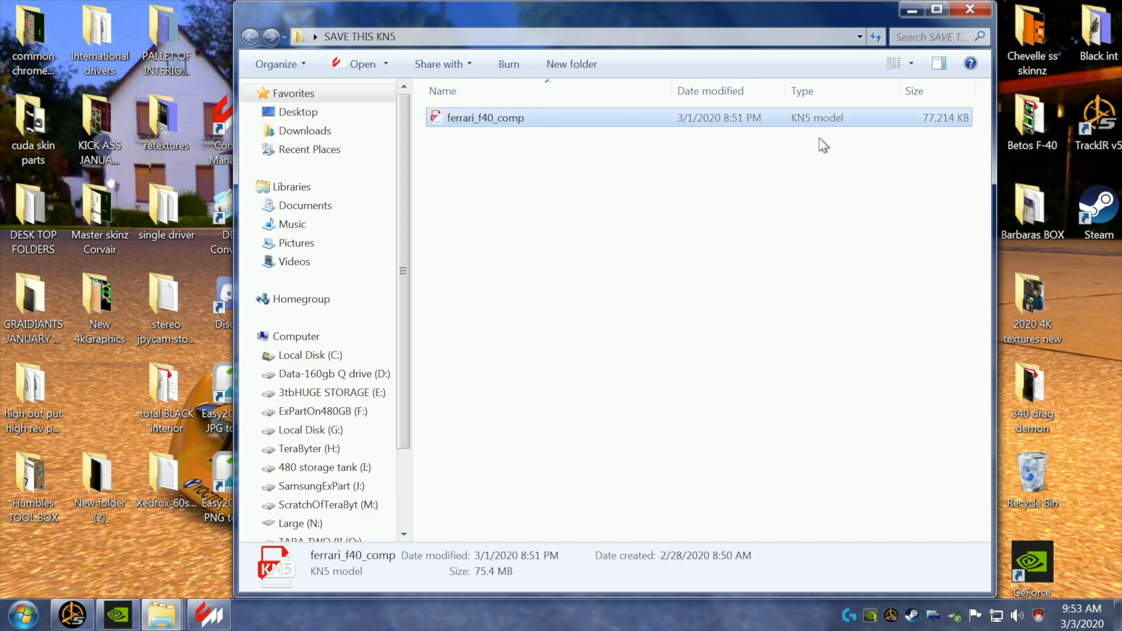
{"action": "left_click", "coordinate": [912, 10]}
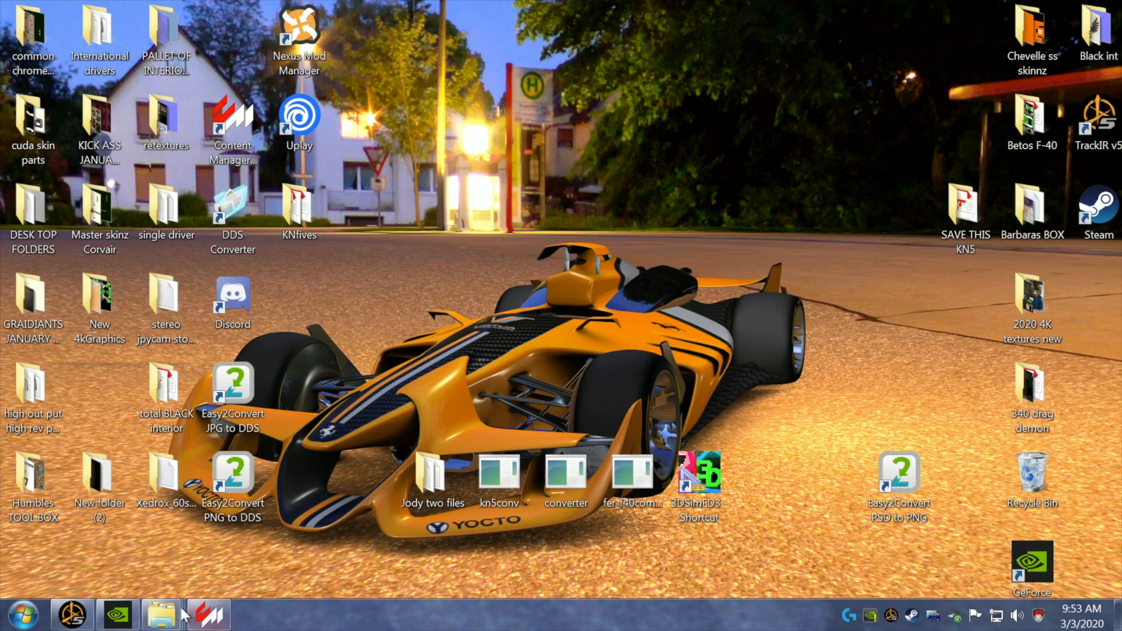
- Close the GRAIDIANTS JANUARY NEW window and go up from the OIL skin folder to the ferrari_f40_comp_squonkies_SS car folder
{"action": "mouse_move", "coordinate": [162, 614]}
{"action": "mouse_move", "coordinate": [167, 549]}
{"action": "mouse_move", "coordinate": [245, 532]}
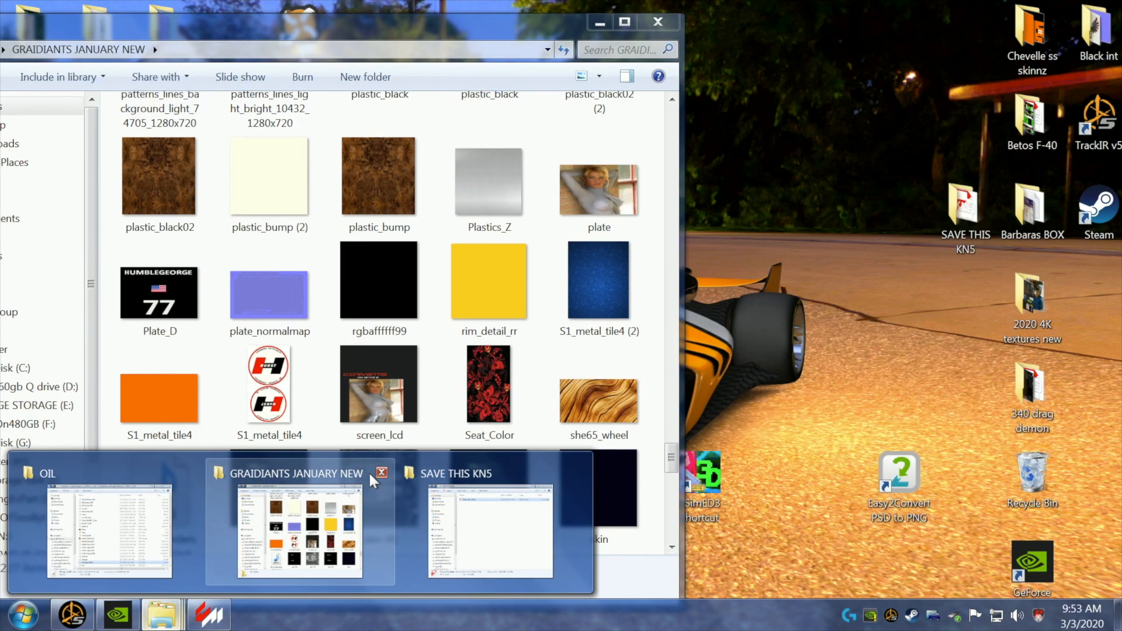
{"action": "left_click", "coordinate": [382, 472]}
{"action": "left_click", "coordinate": [125, 497]}
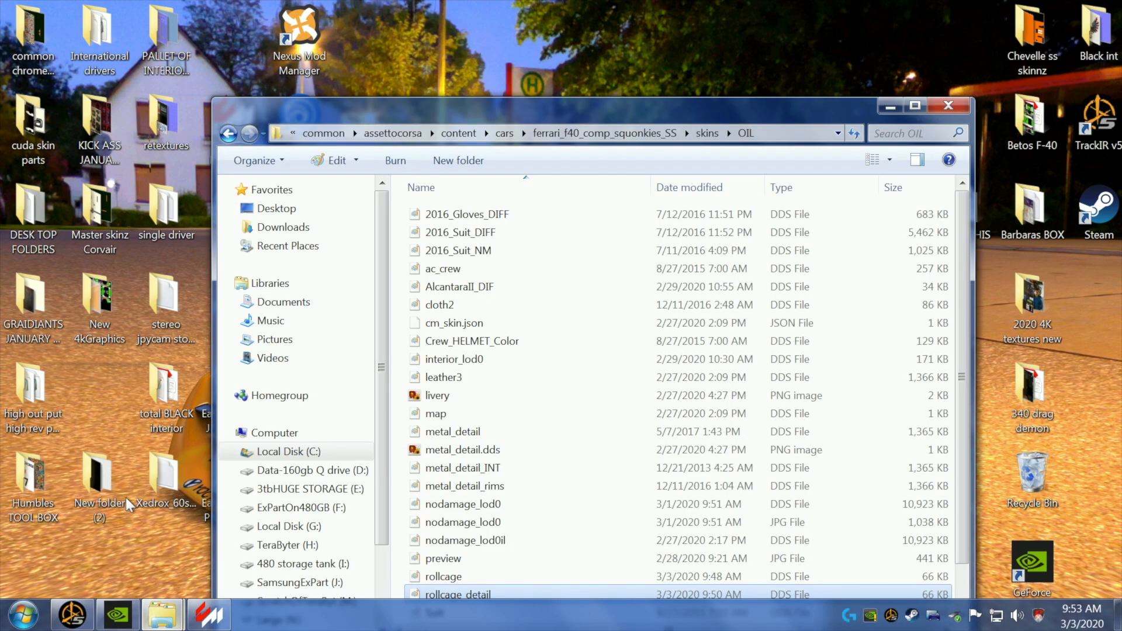
{"action": "left_click", "coordinate": [228, 134]}
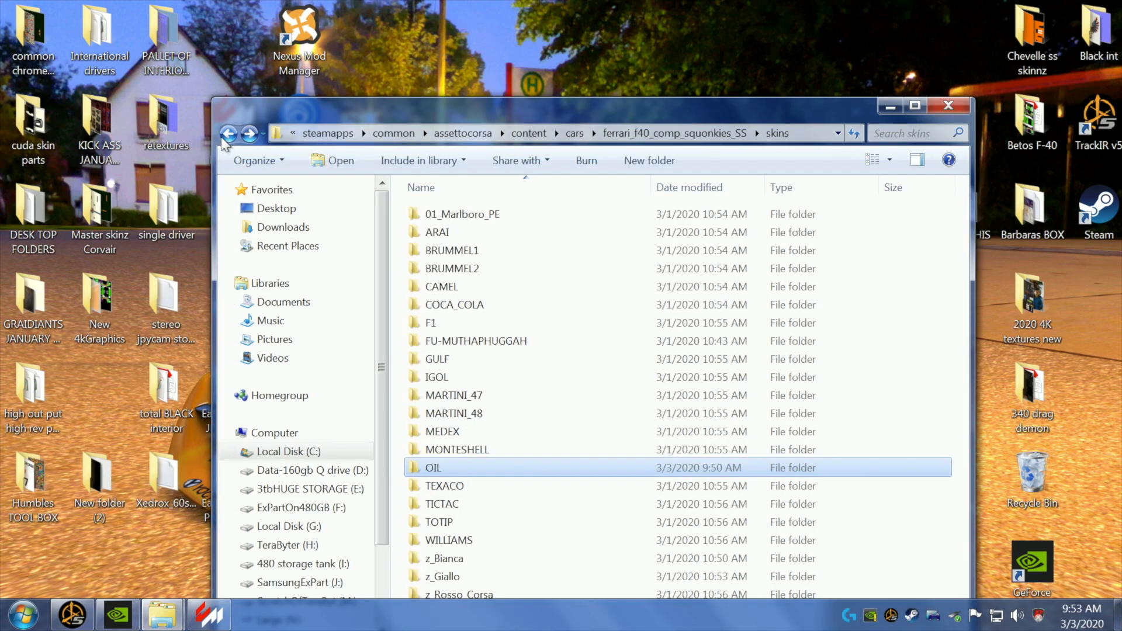
{"action": "left_click", "coordinate": [228, 134]}
{"action": "left_click_drag", "start_coordinate": [291, 108], "coordinate": [415, 31]}
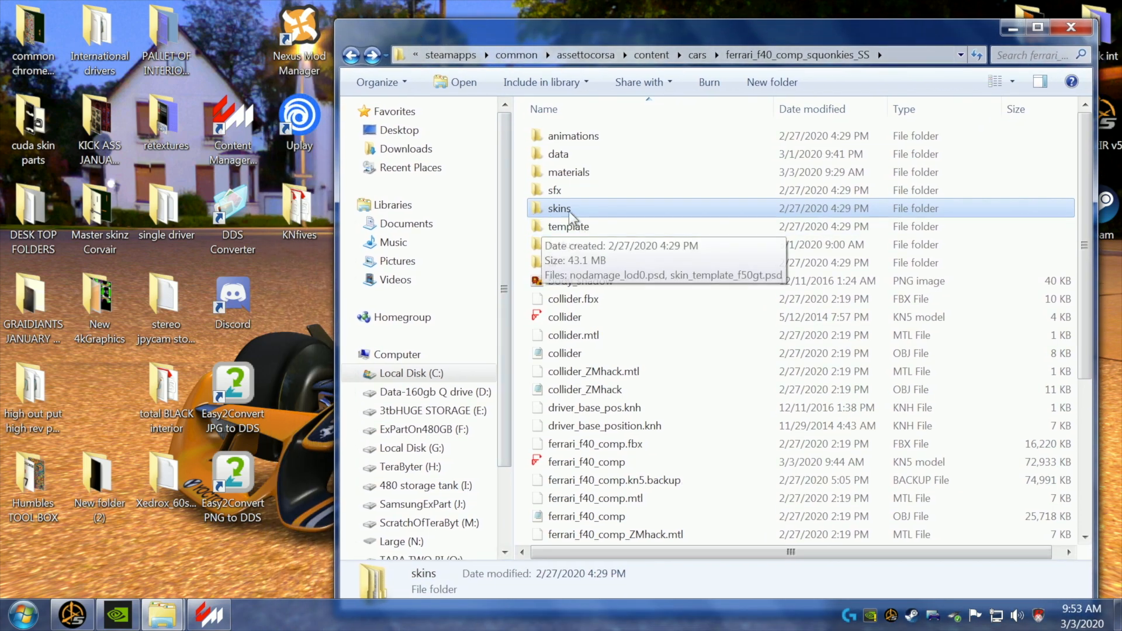
- Relocate the Recycle Bin below the KNfives folder on the desktop and empty it
{"action": "left_click_drag", "start_coordinate": [727, 31], "coordinate": [306, 73]}
{"action": "left_click_drag", "start_coordinate": [1025, 480], "coordinate": [728, 562]}
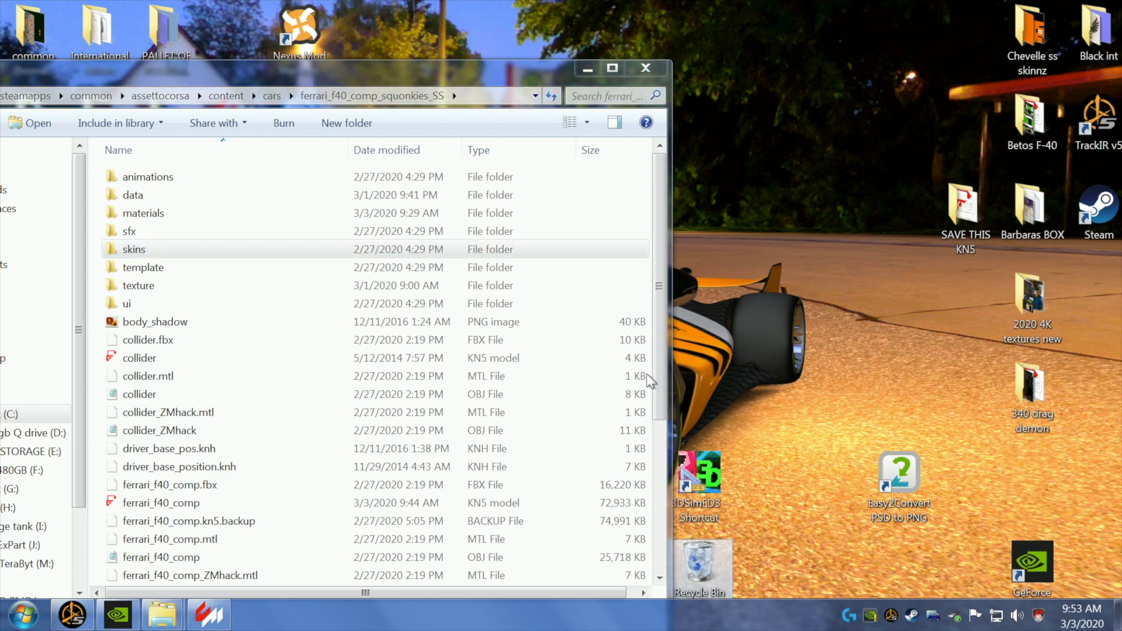
{"action": "left_click_drag", "start_coordinate": [149, 66], "coordinate": [1018, 71]}
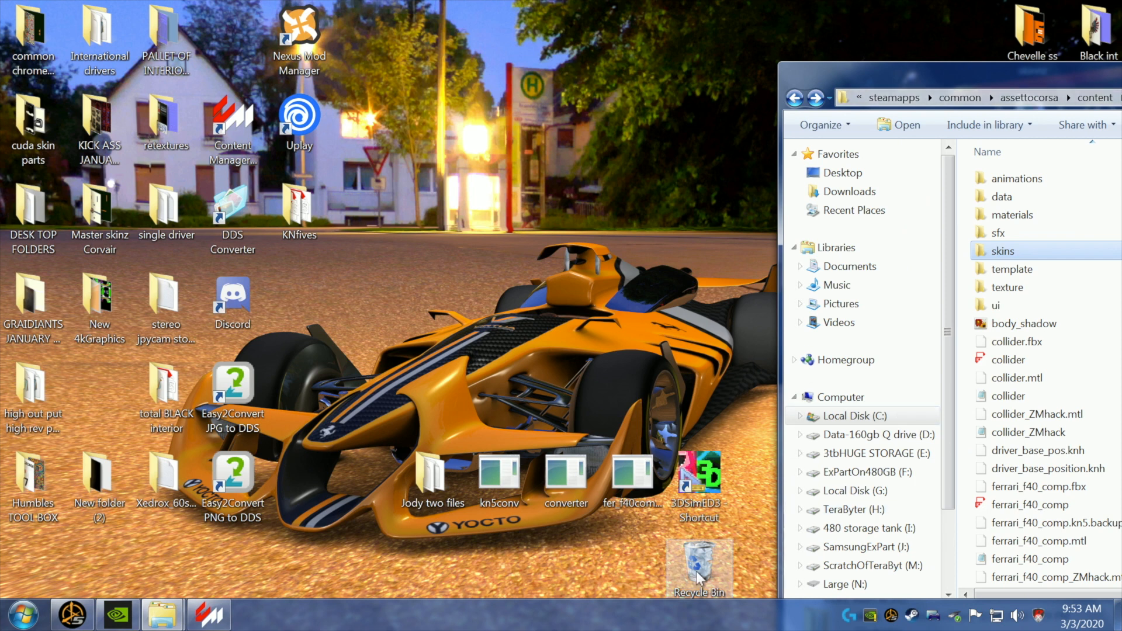
{"action": "left_click_drag", "start_coordinate": [702, 570], "coordinate": [282, 310]}
{"action": "left_click_drag", "start_coordinate": [850, 68], "coordinate": [490, 39]}
{"action": "right_click", "coordinate": [299, 294]}
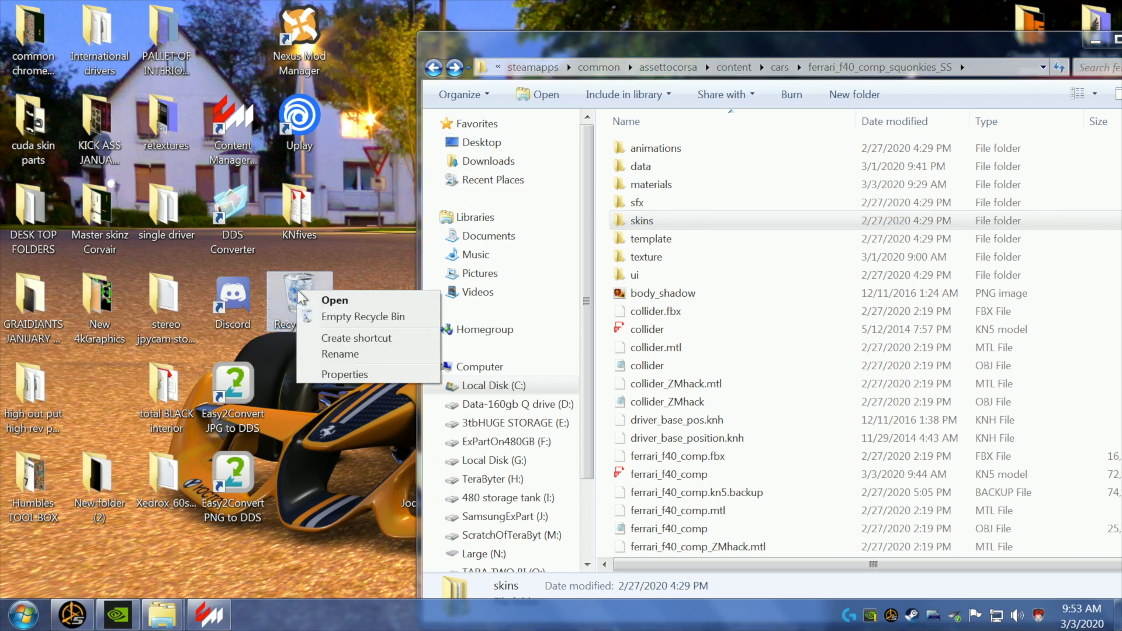
{"action": "left_click", "coordinate": [337, 318]}
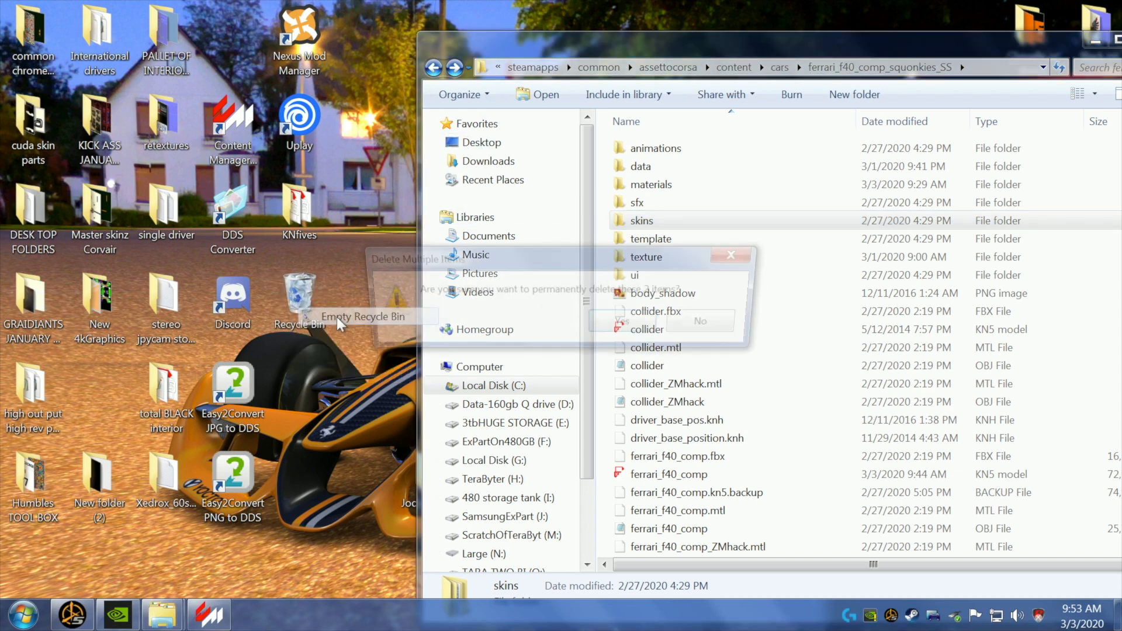
{"action": "left_click", "coordinate": [622, 326]}
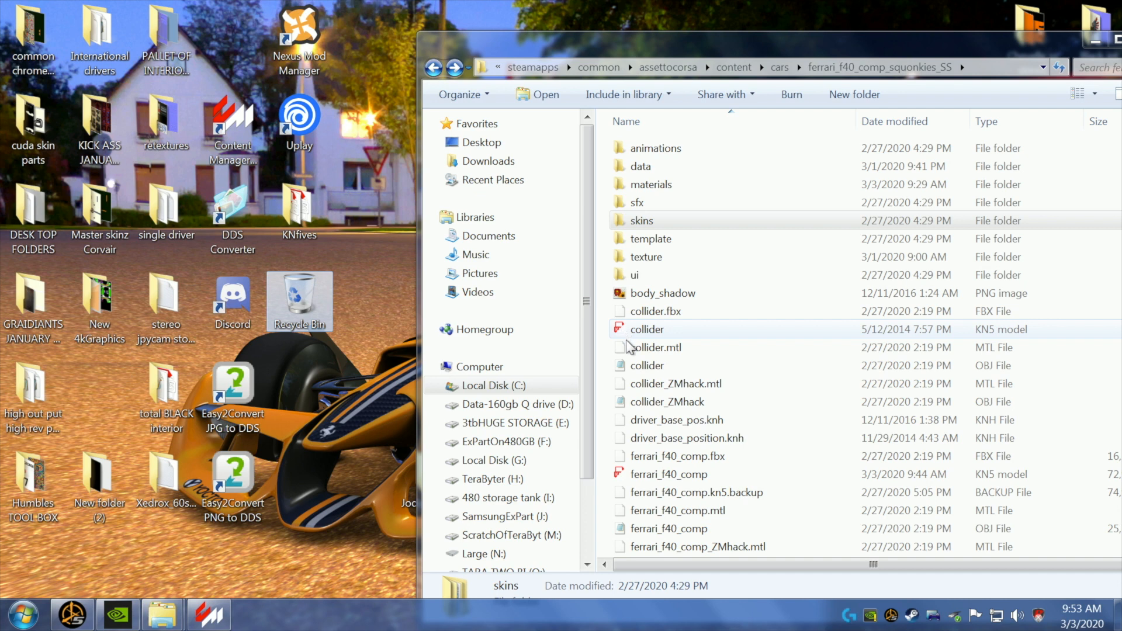
- Delete the car folder's ferrari_f40_comp KN5 model, paste the copied saved version in its place, and minimise the window
{"action": "left_click_drag", "start_coordinate": [646, 479], "coordinate": [320, 299]}
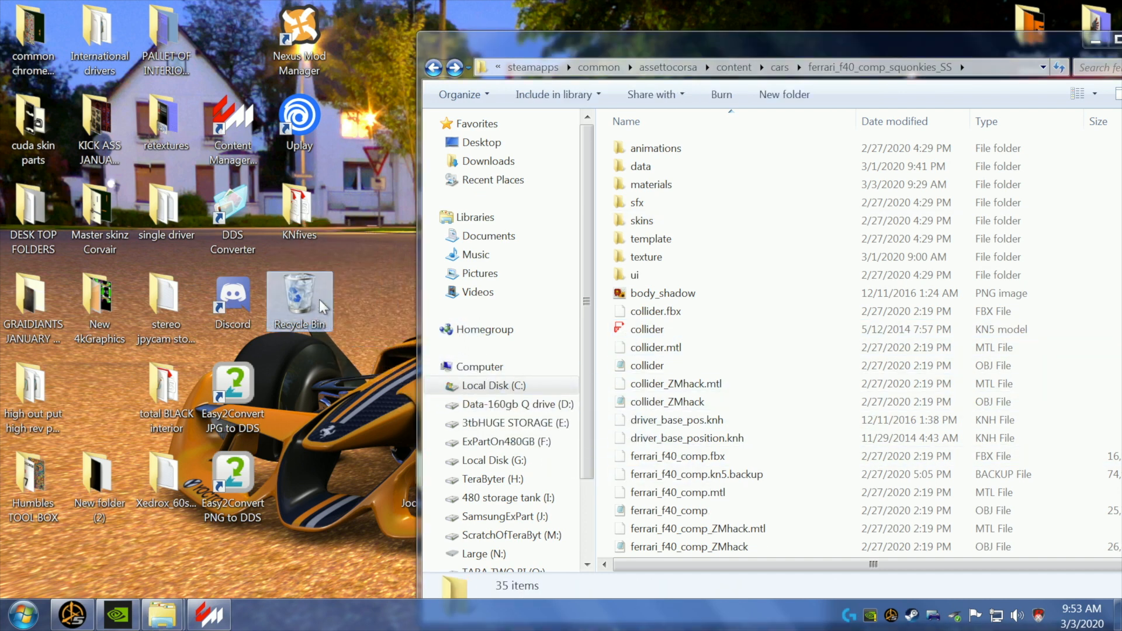
{"action": "left_click_drag", "start_coordinate": [808, 52], "coordinate": [461, 51]}
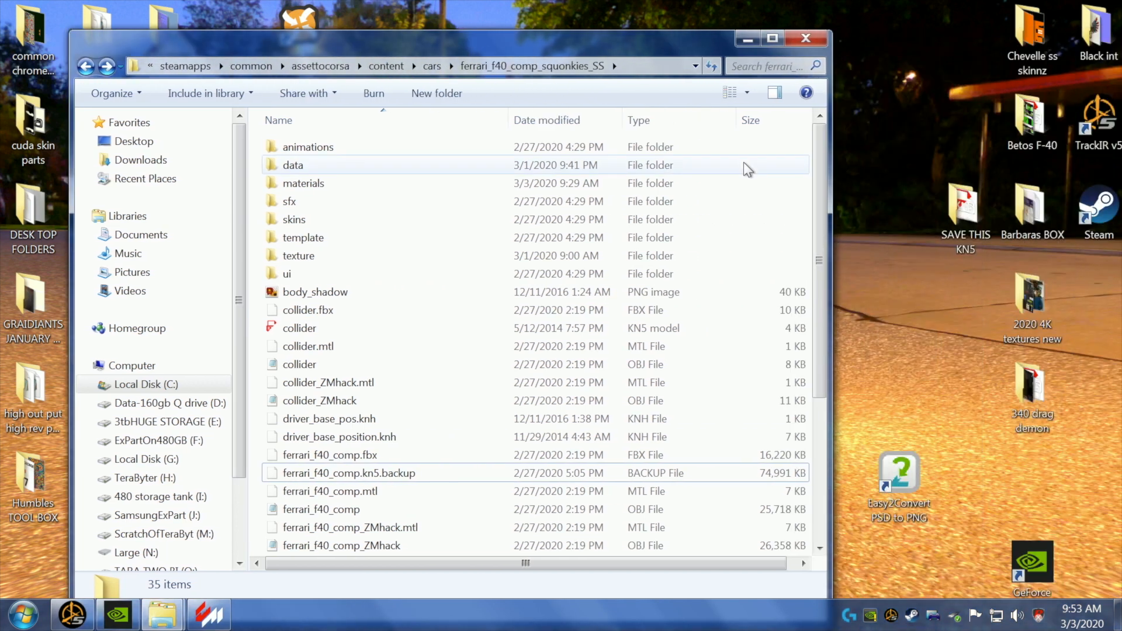
{"action": "left_click_drag", "start_coordinate": [832, 196], "coordinate": [1051, 199]}
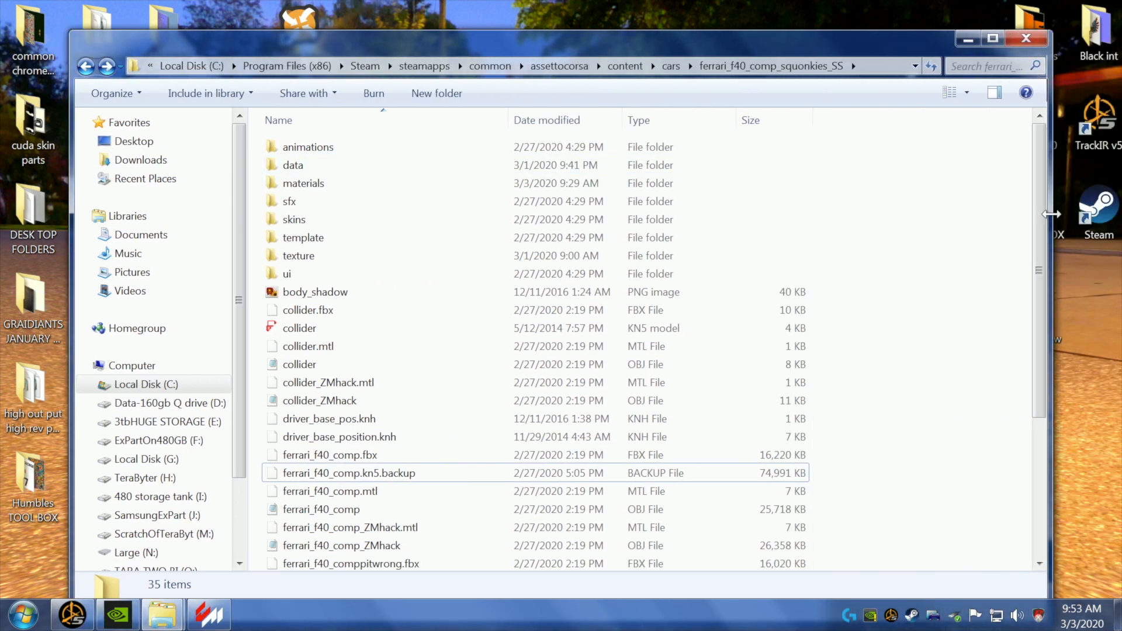
{"action": "right_click", "coordinate": [995, 244]}
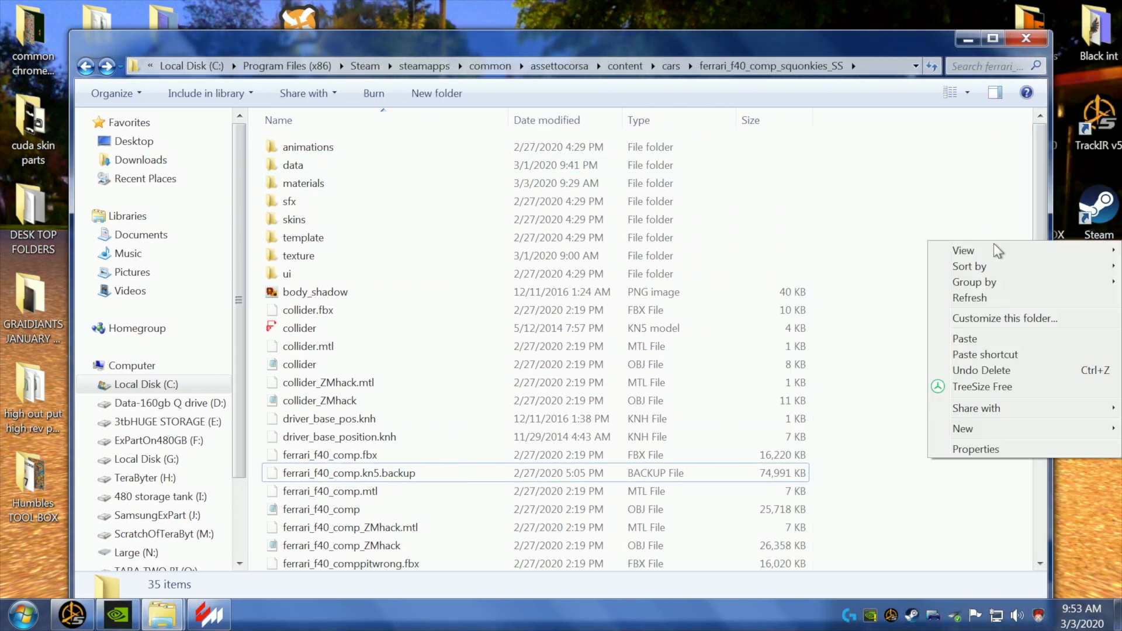
{"action": "left_click", "coordinate": [992, 340]}
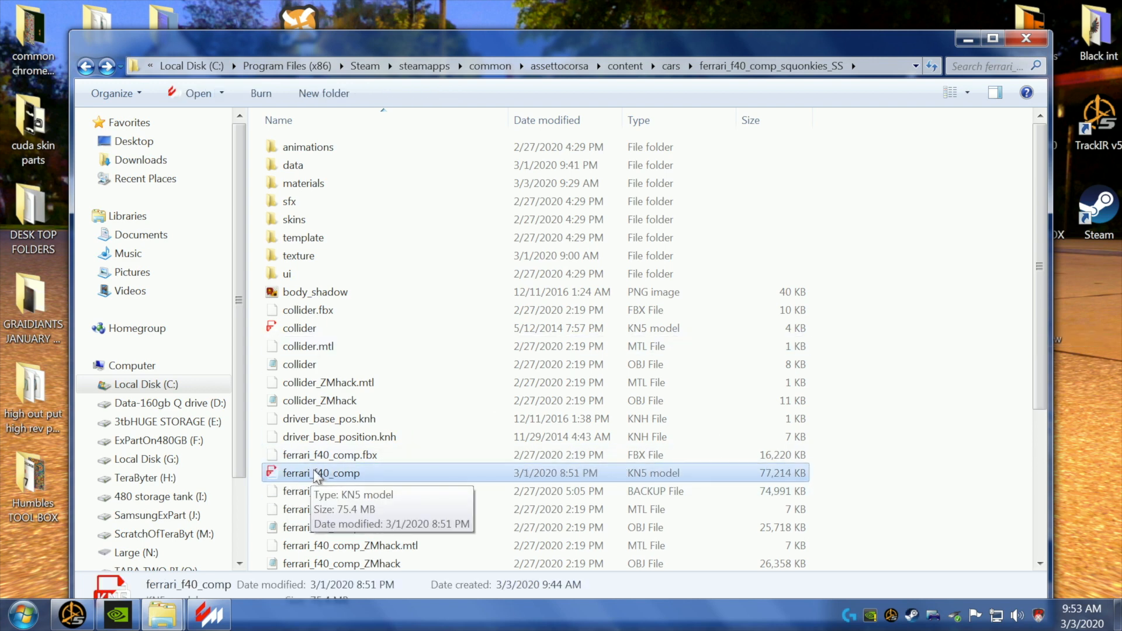
{"action": "left_click", "coordinate": [974, 44]}
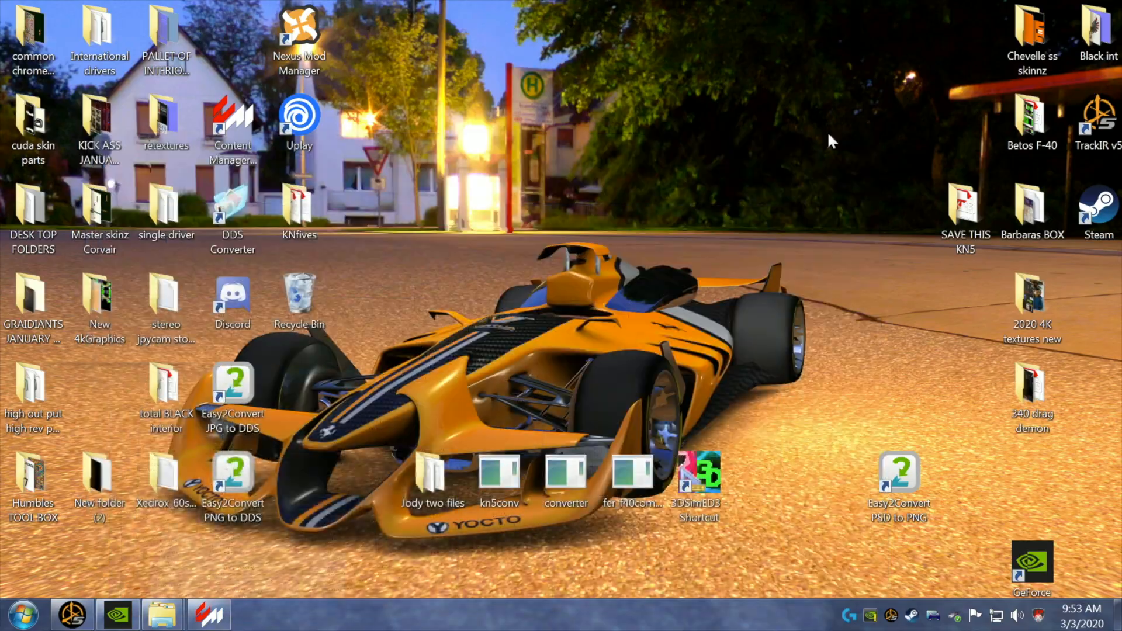
- Check the Ferrari F40 squonkies SS from the side and front in Content Manager's custom showroom, then exit and minimise the program
{"action": "left_click", "coordinate": [209, 615]}
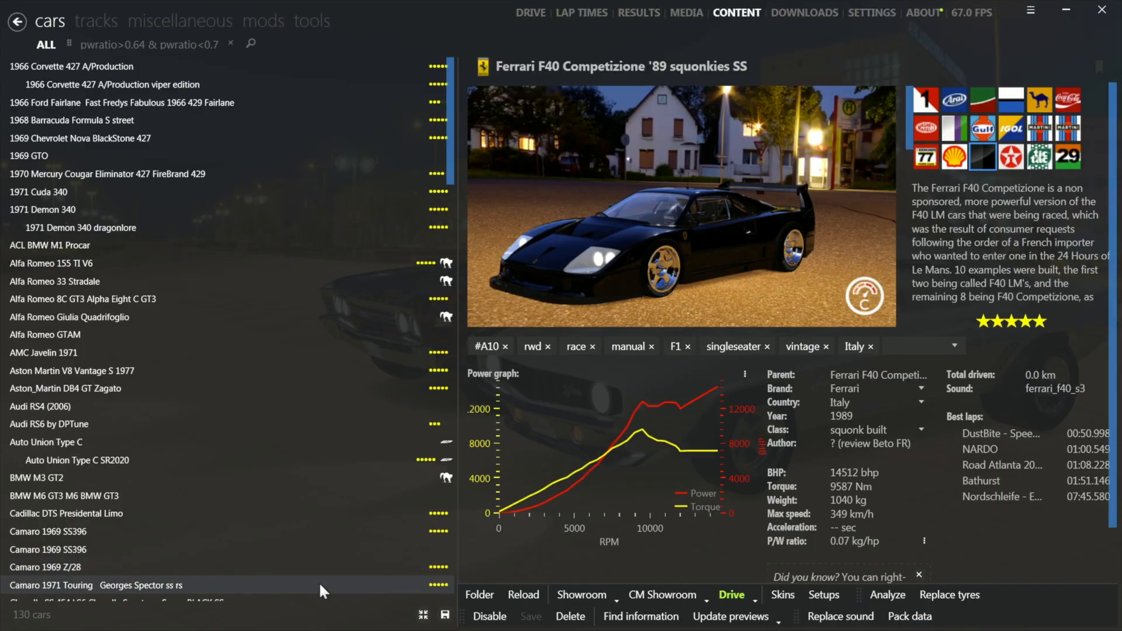
{"action": "left_click", "coordinate": [655, 596]}
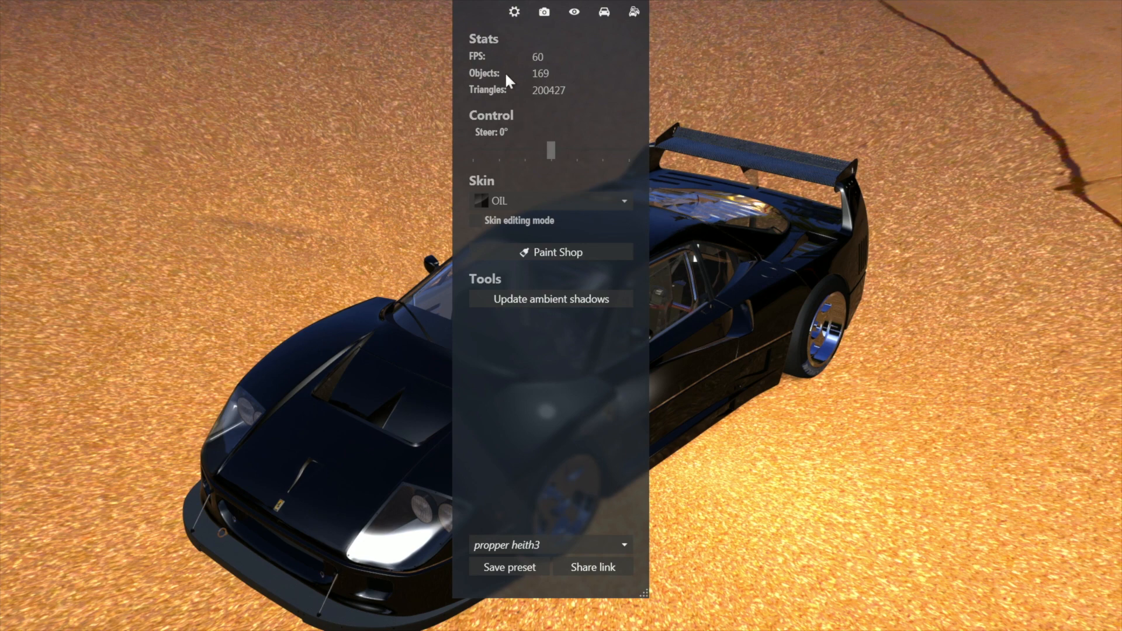
{"action": "left_click_drag", "start_coordinate": [474, 8], "coordinate": [59, 87]}
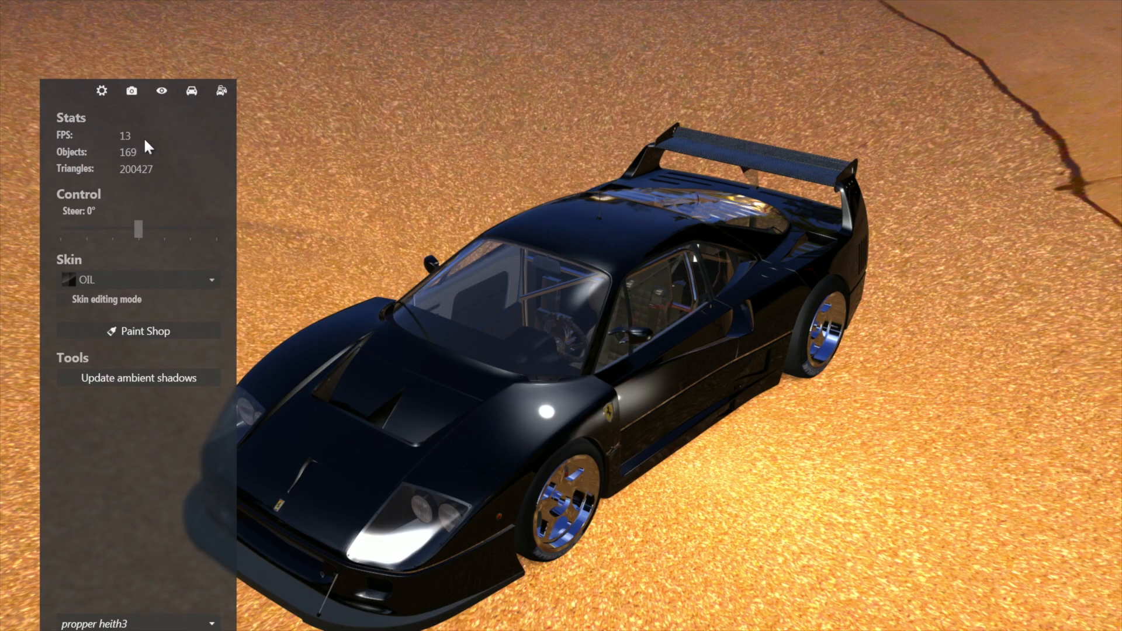
{"action": "left_click_drag", "start_coordinate": [412, 254], "coordinate": [360, 288]}
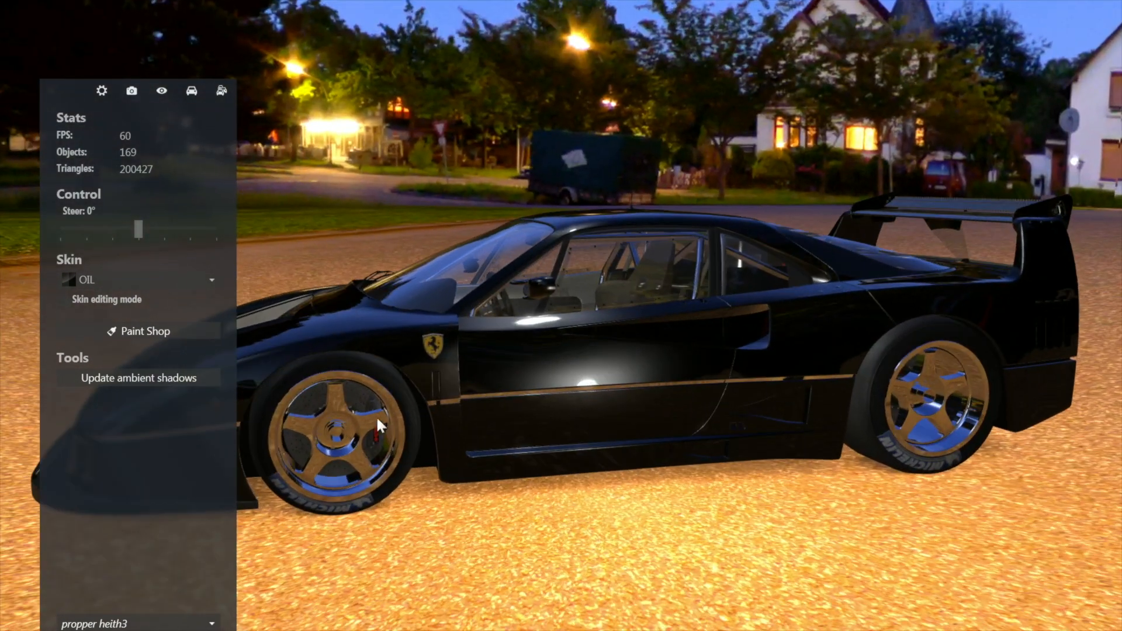
{"action": "left_click_drag", "start_coordinate": [615, 416], "coordinate": [564, 398]}
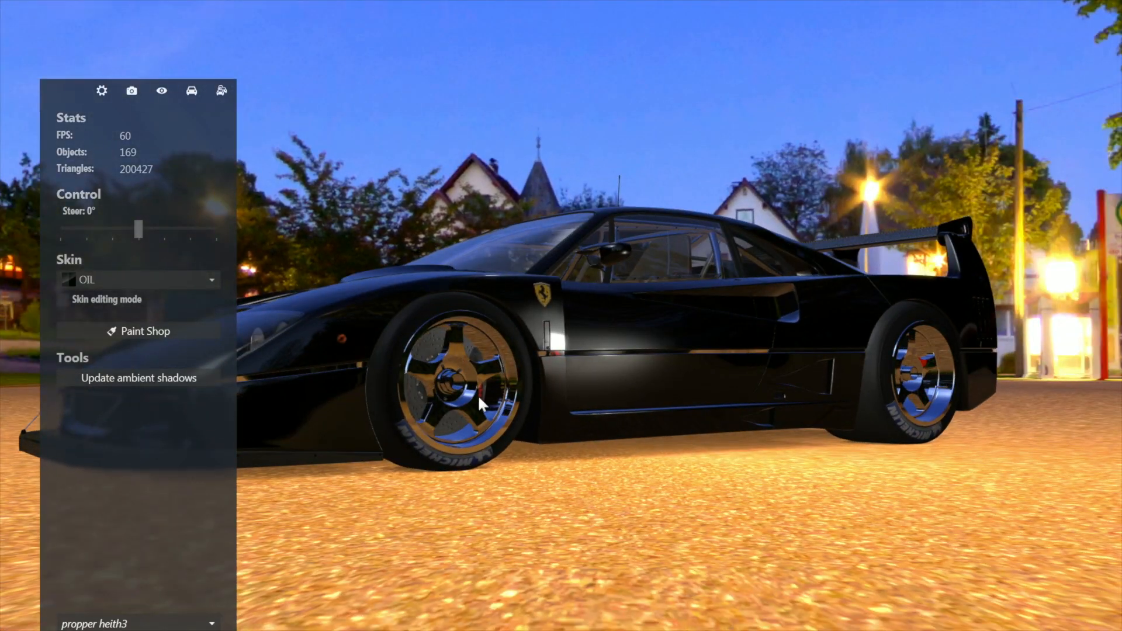
{"action": "left_click_drag", "start_coordinate": [294, 403], "coordinate": [539, 524]}
{"action": "left_click_drag", "start_coordinate": [450, 496], "coordinate": [641, 344]}
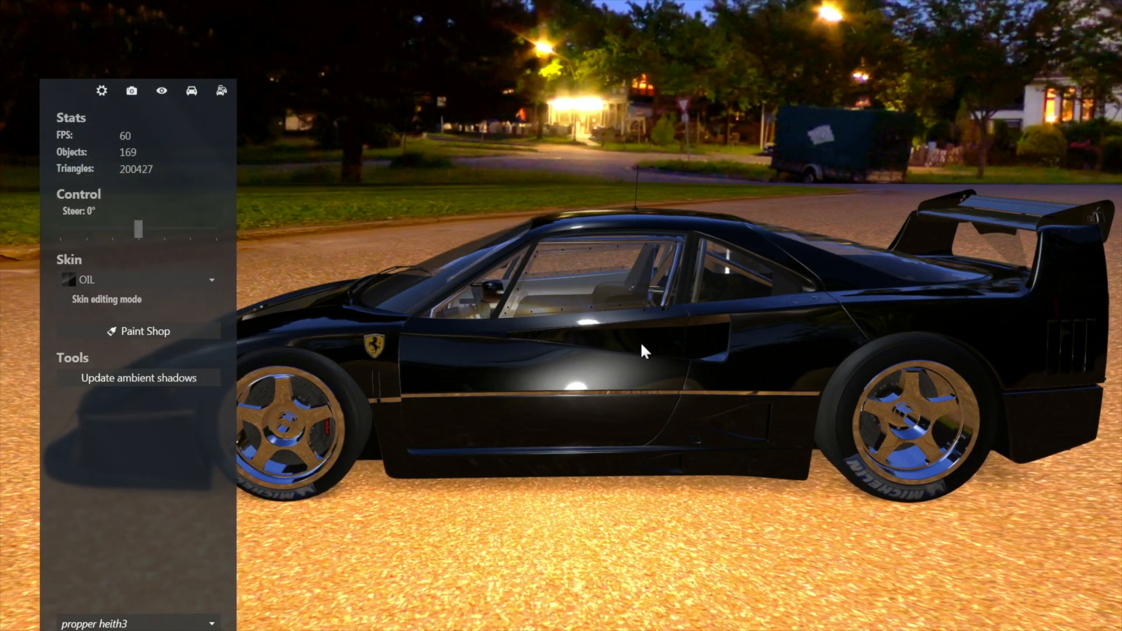
{"action": "key", "text": "Escape"}
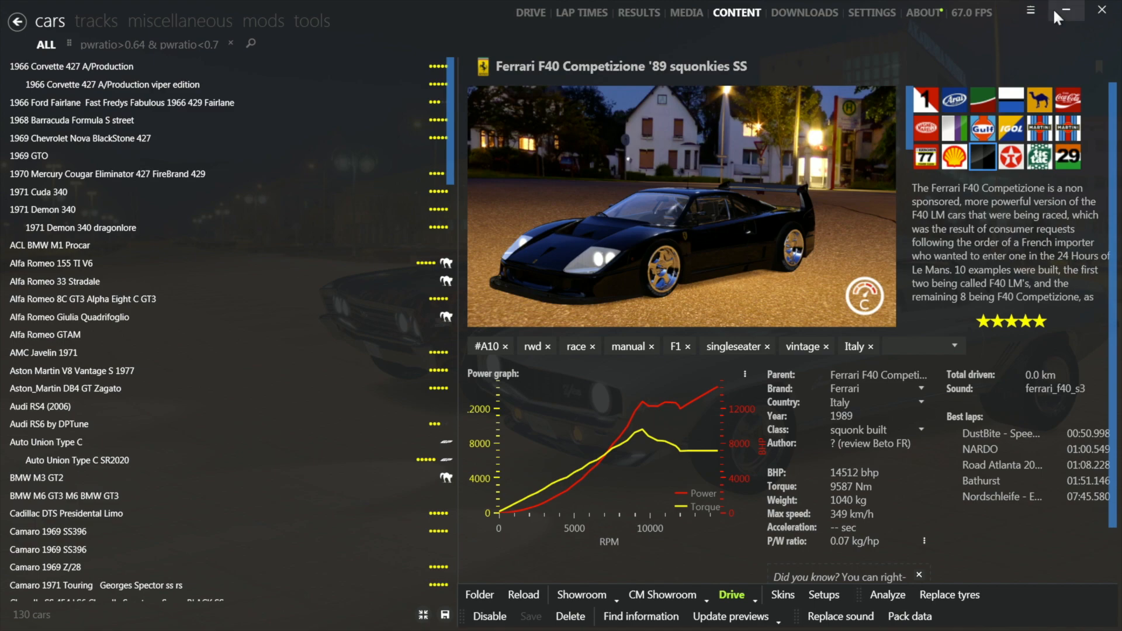
{"action": "left_click", "coordinate": [1076, 10]}
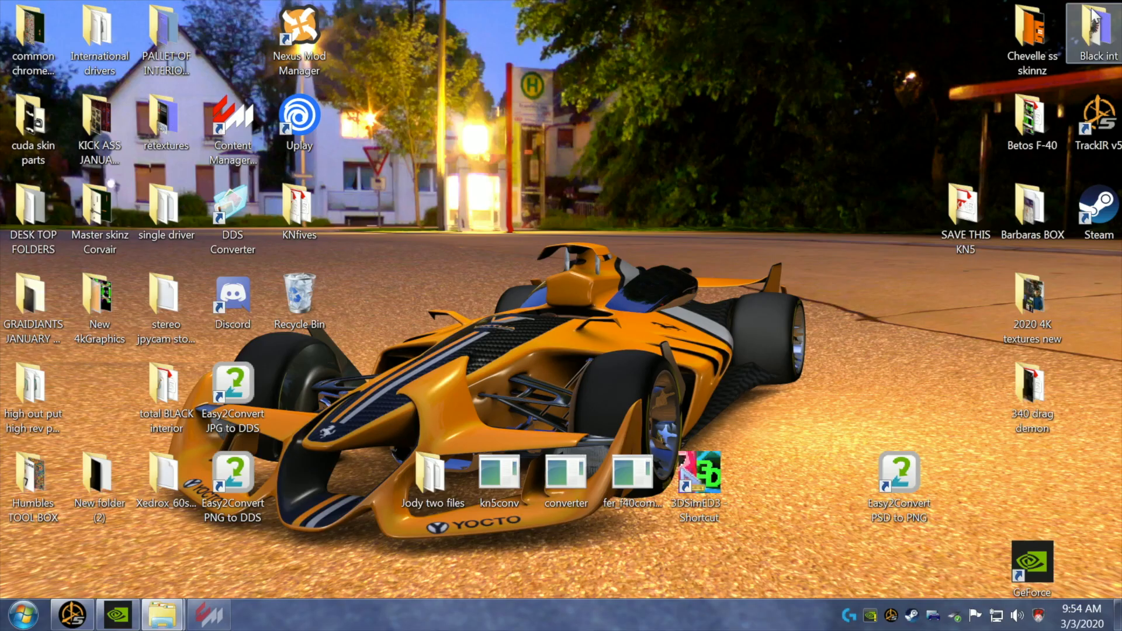
- Launch 3DSimED3 and import the ferrari_f40_comp KN5 model, keeping object nesting and using the temporary texture folder
{"action": "double_click", "coordinate": [697, 471]}
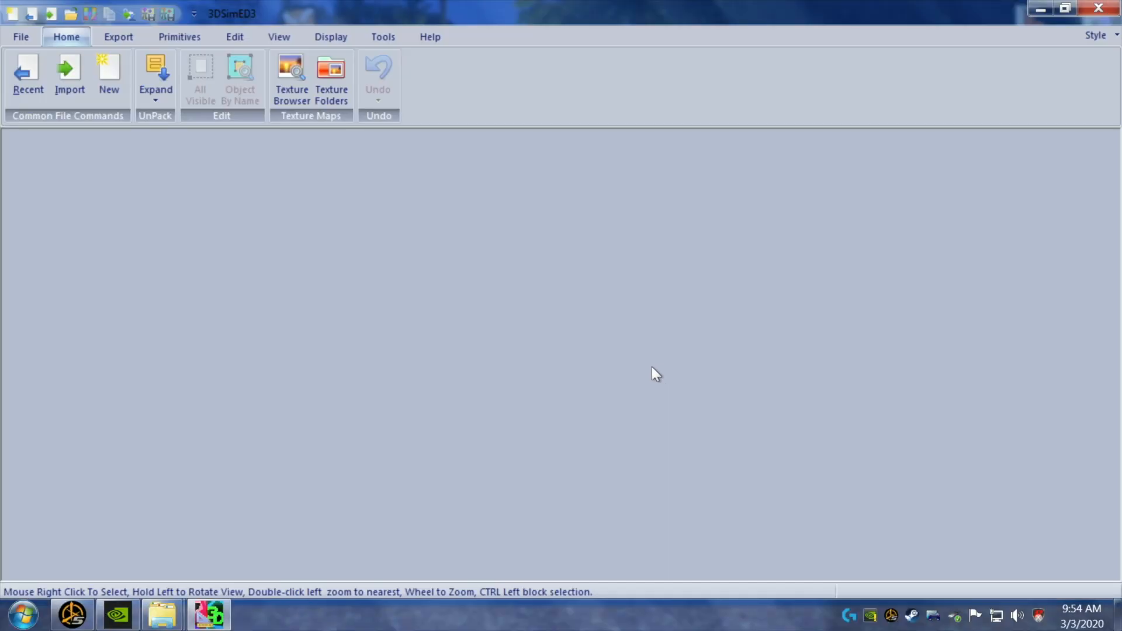
{"action": "left_click", "coordinate": [69, 76]}
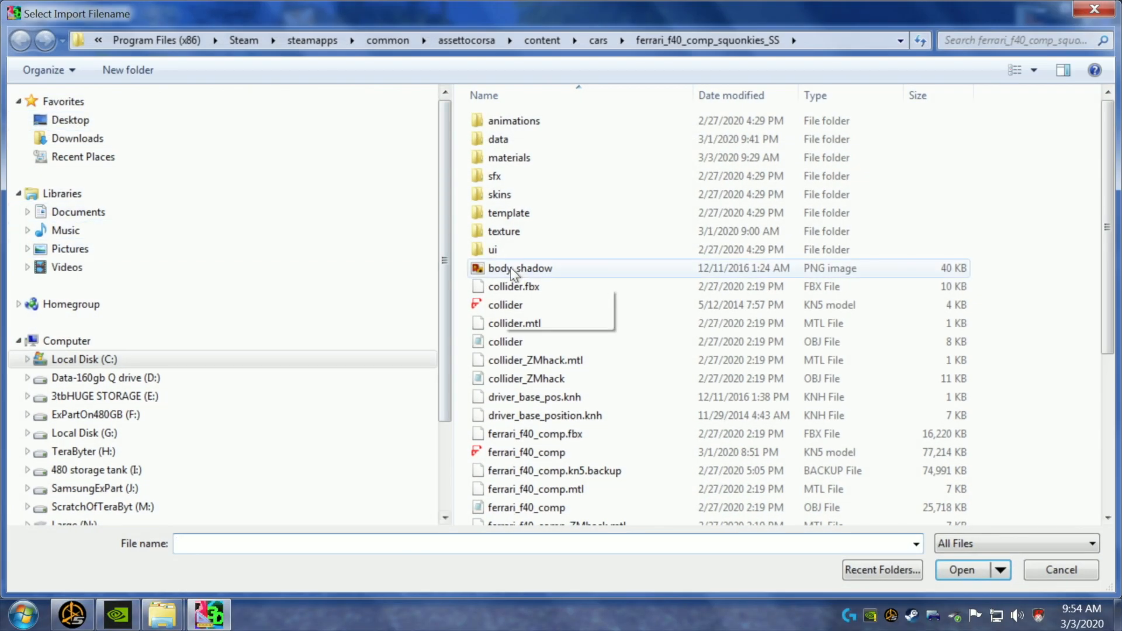
{"action": "double_click", "coordinate": [529, 451]}
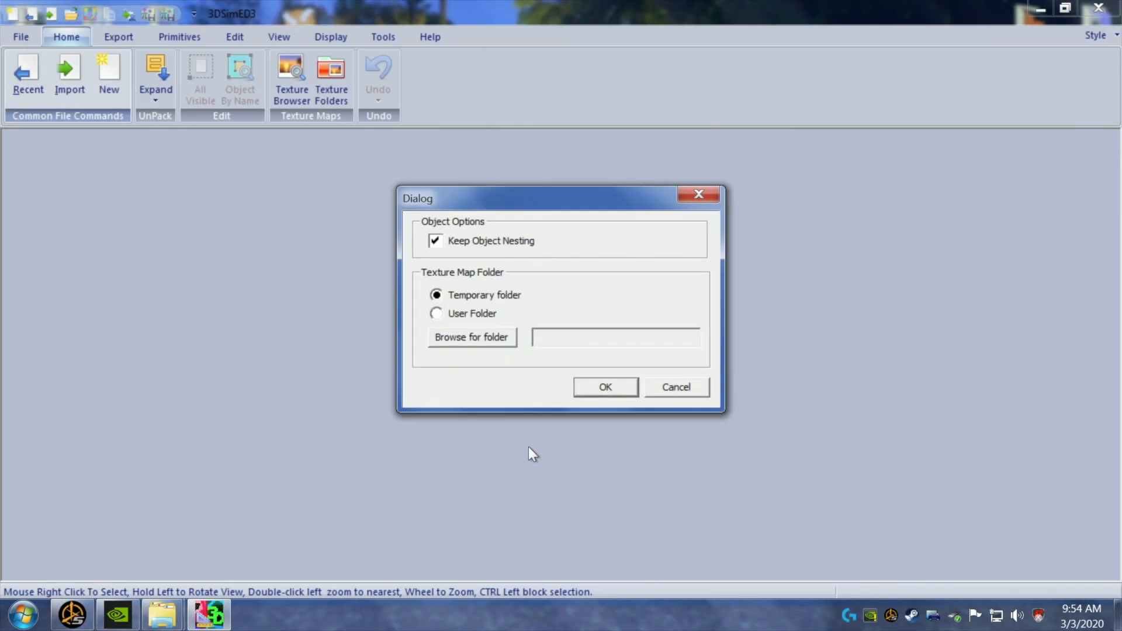
{"action": "left_click", "coordinate": [587, 387]}
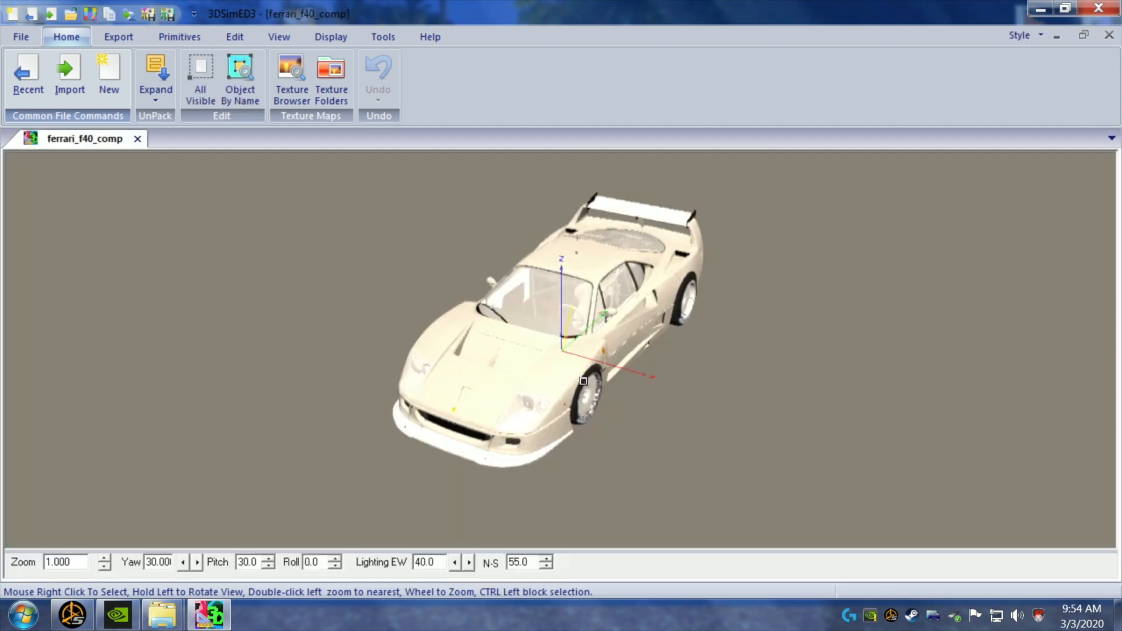
{"action": "left_click_drag", "start_coordinate": [598, 359], "coordinate": [588, 361]}
{"action": "scroll", "coordinate": [584, 359], "scroll_direction": "up", "scroll_amount": 5}
{"action": "scroll", "coordinate": [583, 360], "scroll_direction": "down", "scroll_amount": 5}
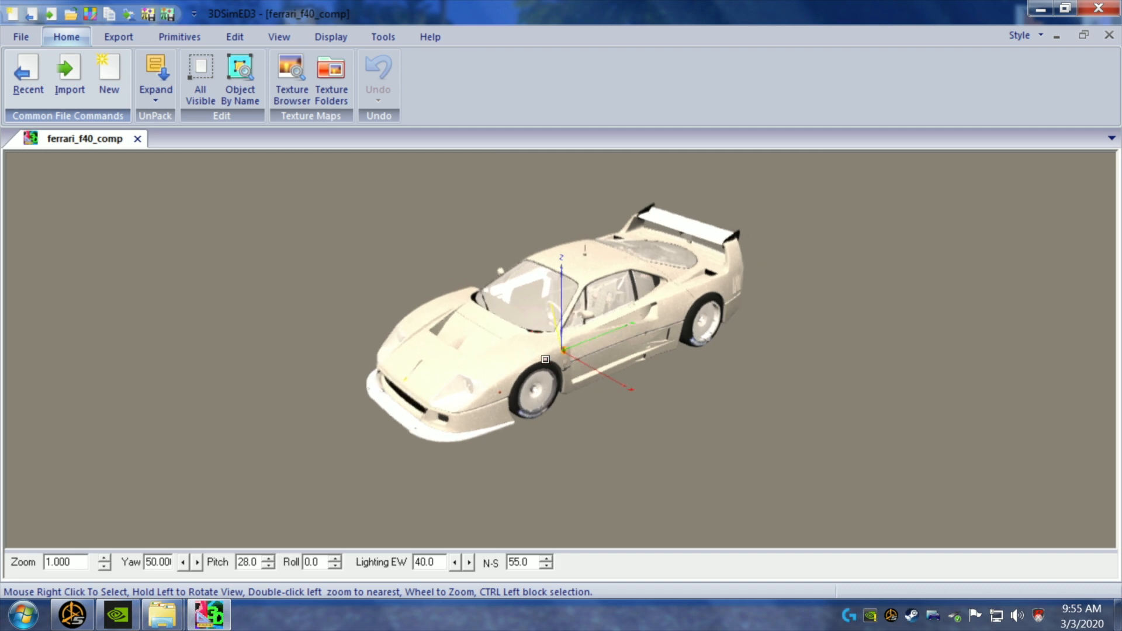
- Save the car model as a SimEd file named ferrari_f40_comp__squonkiesss in the materials folder, with relative texture paths
{"action": "left_click", "coordinate": [17, 36]}
{"action": "left_click", "coordinate": [51, 332]}
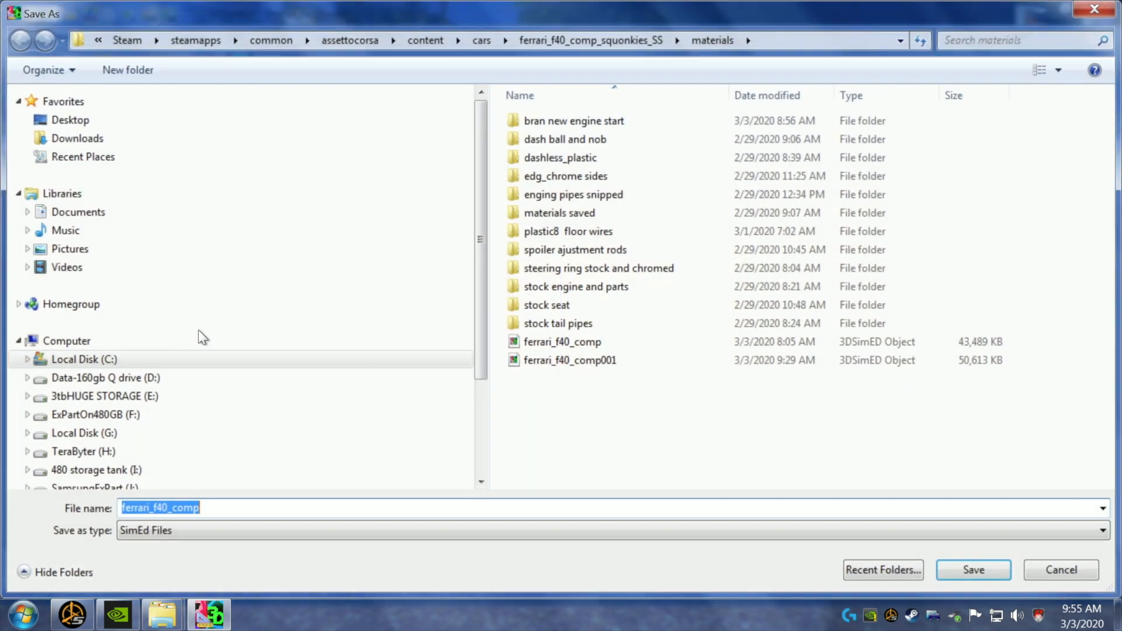
{"action": "key", "text": "End"}
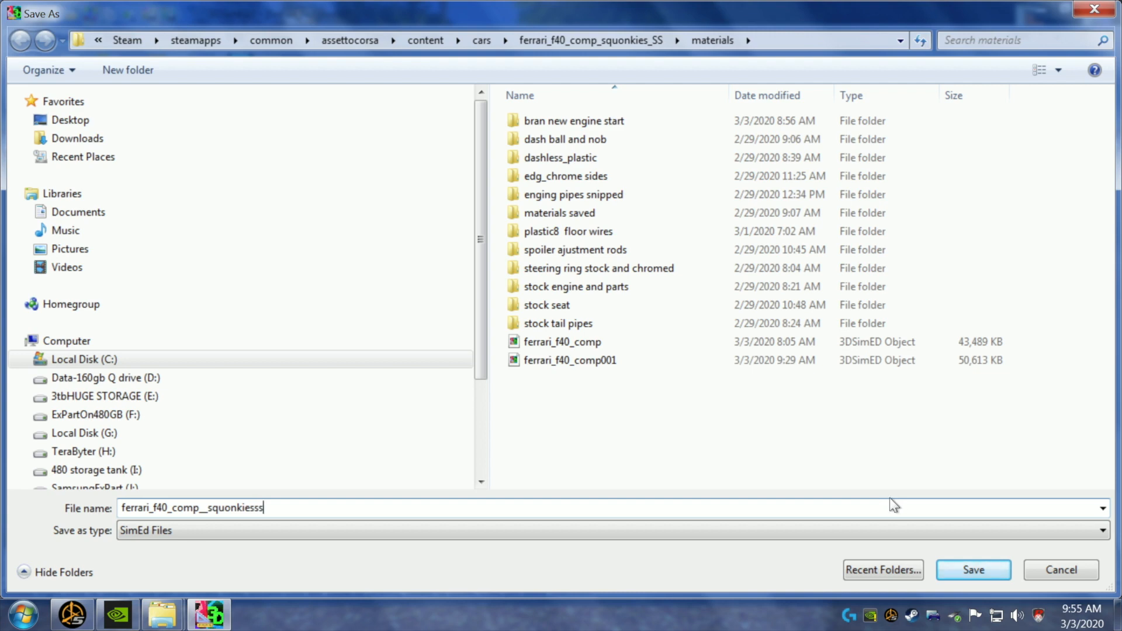
{"action": "left_click", "coordinate": [974, 571]}
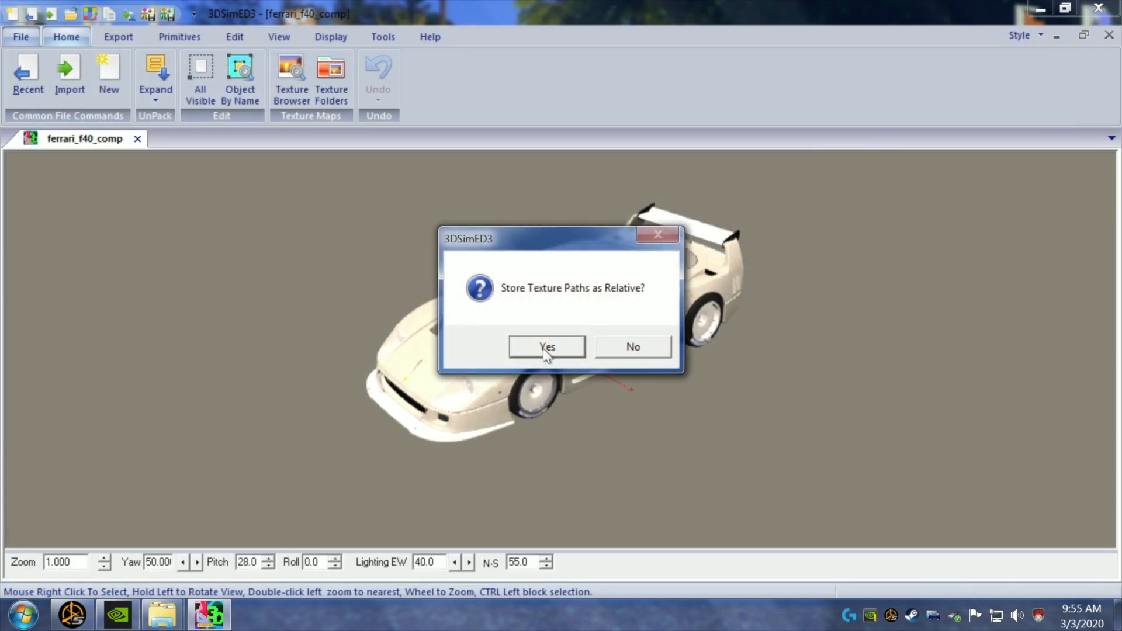
{"action": "left_click", "coordinate": [517, 347]}
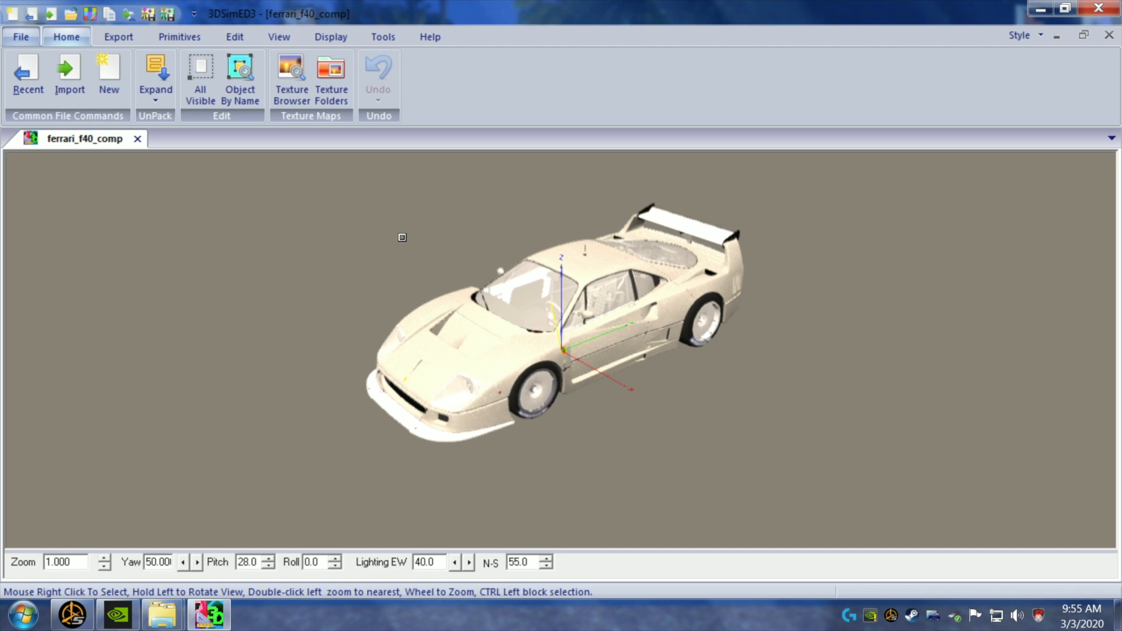
- Hide the rear window object fer_f40competizione_89_lod0_lexanR_window_ to expose the engine bay
{"action": "left_click_drag", "start_coordinate": [562, 317], "coordinate": [517, 331]}
{"action": "scroll", "coordinate": [573, 369], "scroll_direction": "up", "scroll_amount": 1}
{"action": "left_click_drag", "start_coordinate": [591, 381], "coordinate": [574, 379]}
{"action": "right_click", "coordinate": [570, 364]}
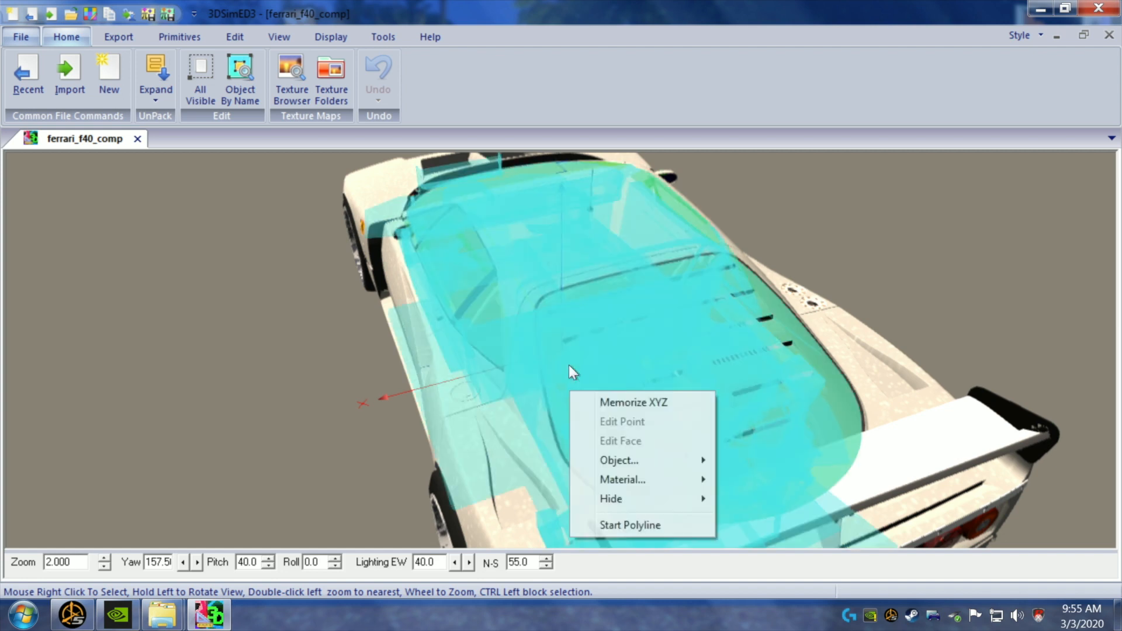
{"action": "mouse_move", "coordinate": [644, 498]}
{"action": "mouse_move", "coordinate": [767, 501]}
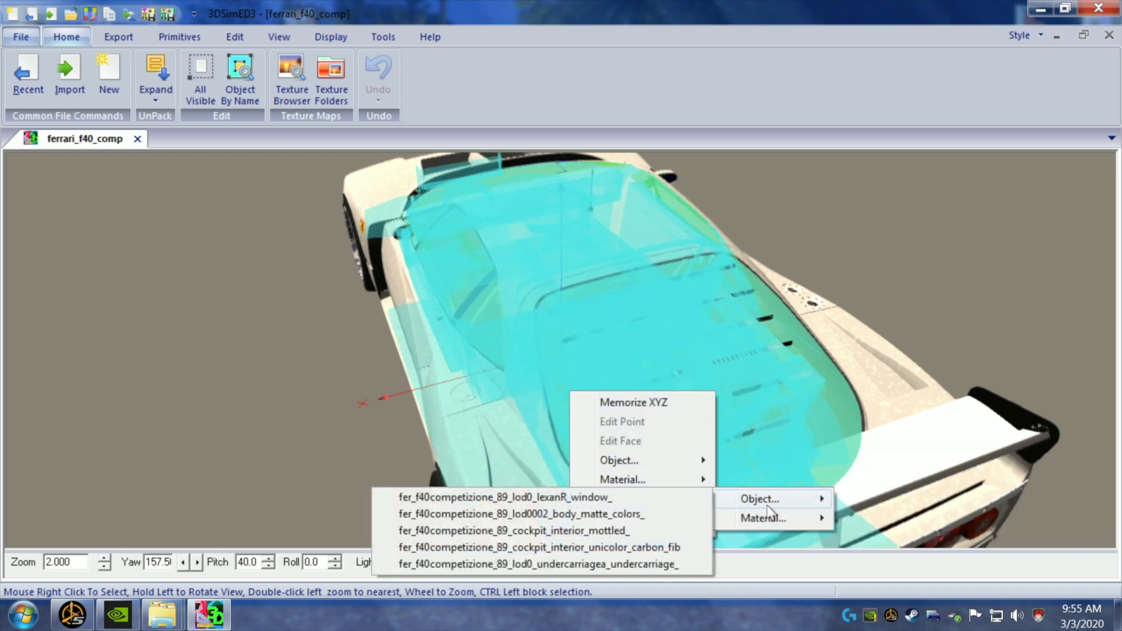
{"action": "left_click", "coordinate": [682, 500]}
{"action": "left_click_drag", "start_coordinate": [732, 470], "coordinate": [714, 470]}
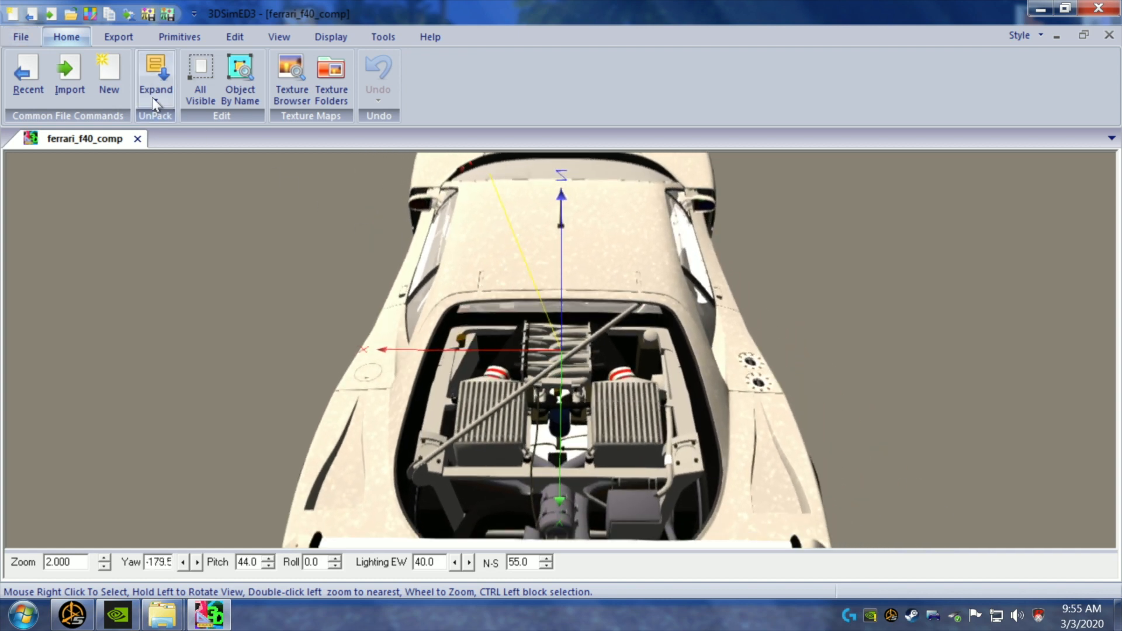
- Import fer_f40competizione_89_lod0_body_matte3_colors_ from the "chromed use this" folder under materials, "bran new engine start", "2 be chromed"
{"action": "left_click", "coordinate": [69, 78]}
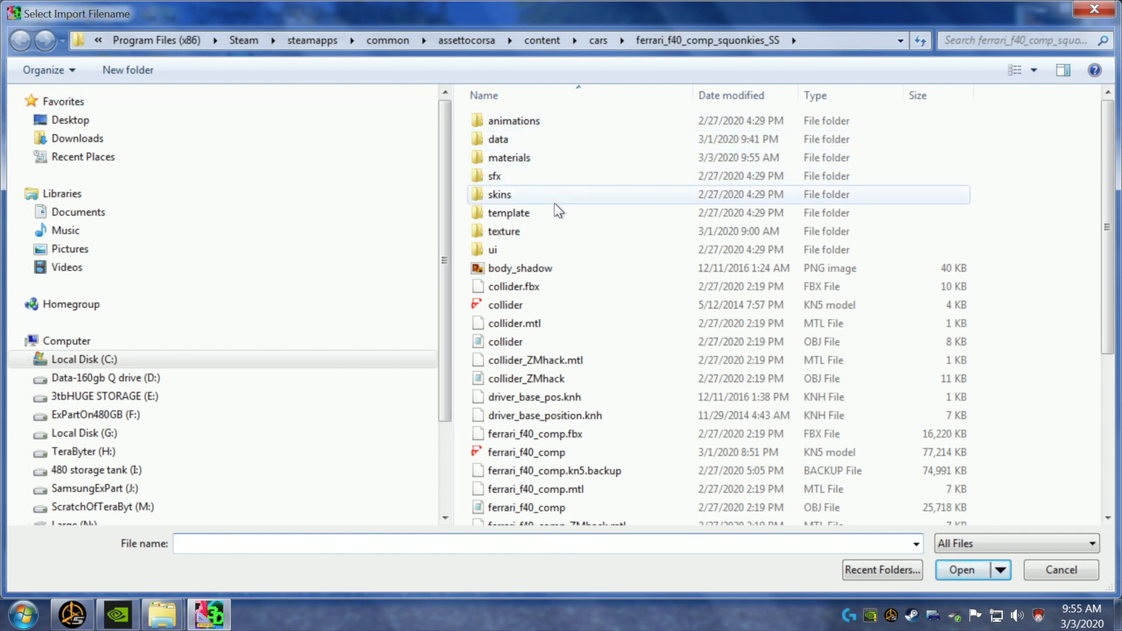
{"action": "left_click", "coordinate": [546, 159]}
{"action": "double_click", "coordinate": [545, 159]}
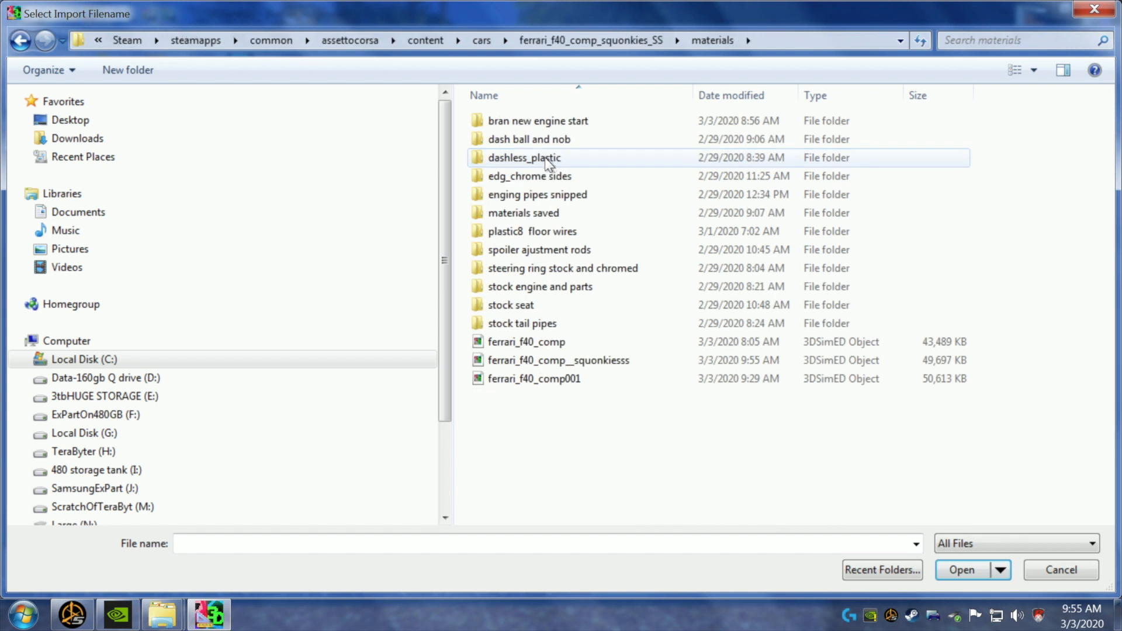
{"action": "double_click", "coordinate": [545, 123]}
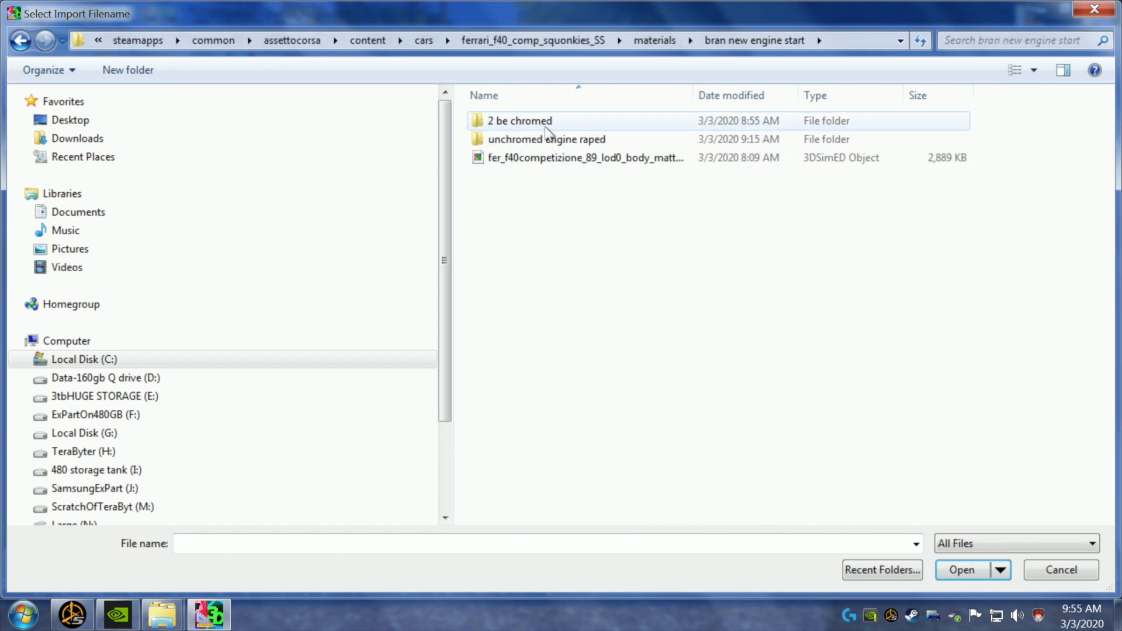
{"action": "double_click", "coordinate": [545, 123]}
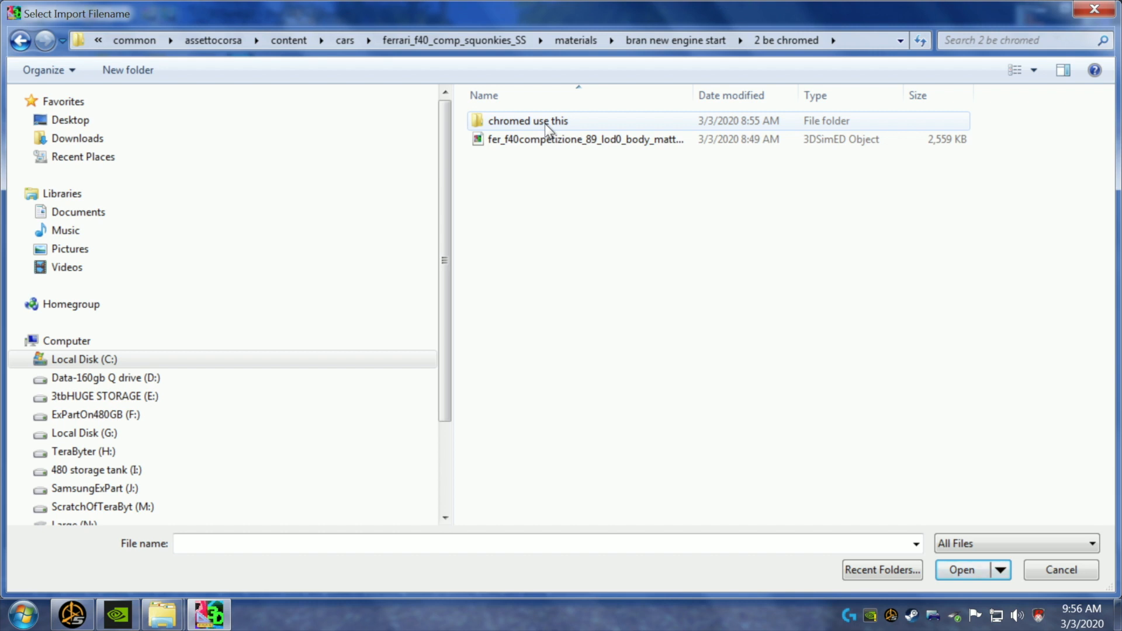
{"action": "double_click", "coordinate": [545, 121]}
{"action": "left_click", "coordinate": [545, 121]}
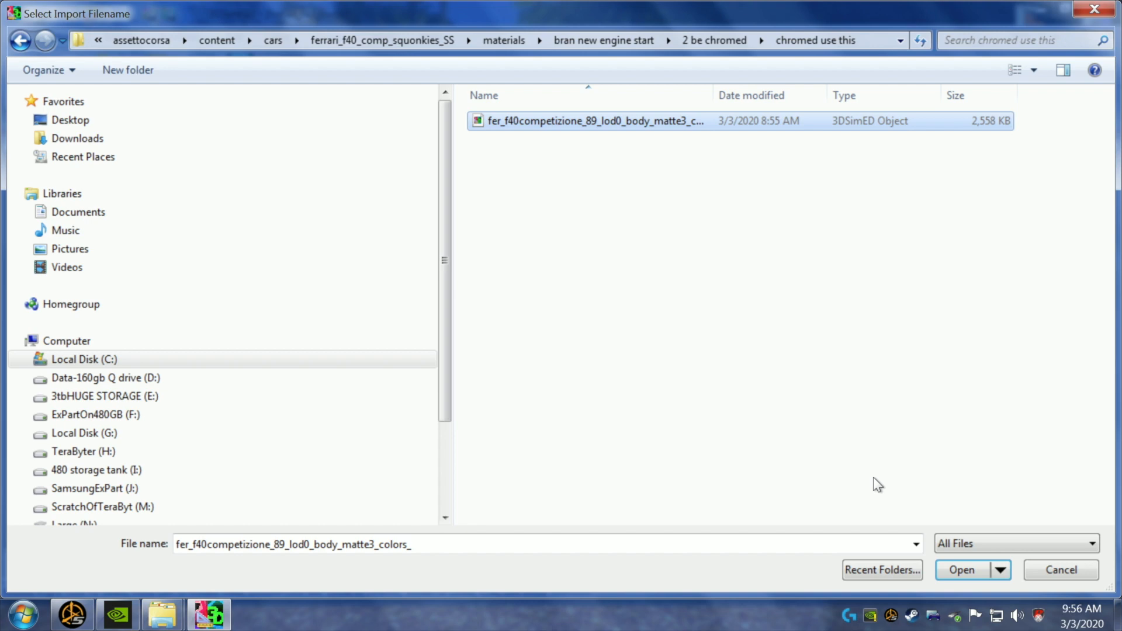
{"action": "left_click", "coordinate": [962, 570]}
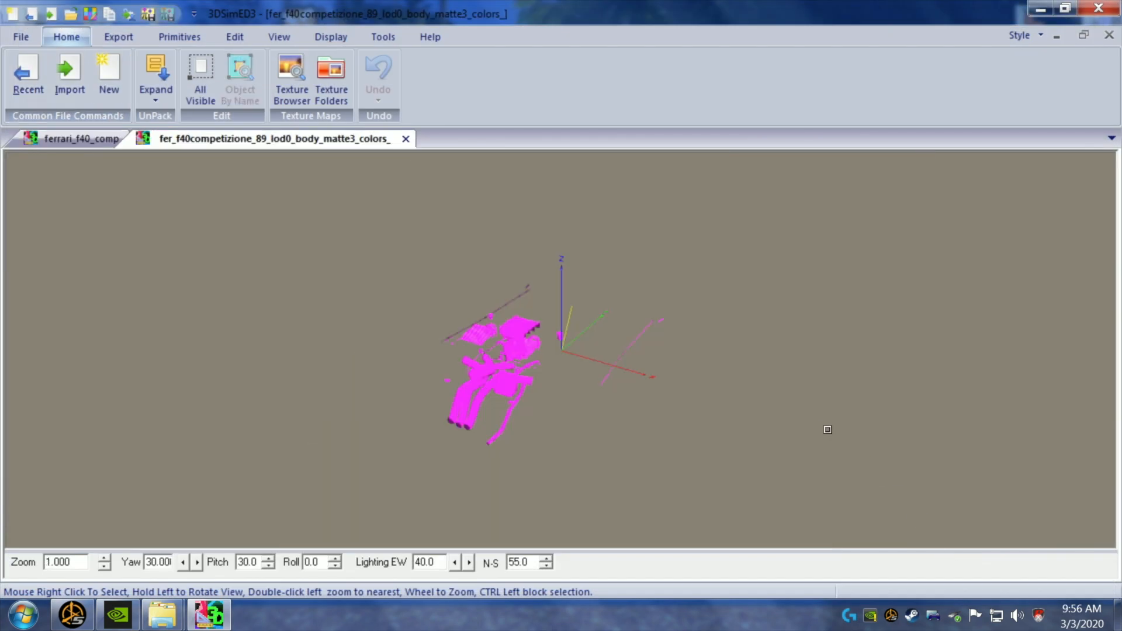
- Copy all of the imported engine geometry, close its model, and paste it as faces into the ferrari_f40_comp model
{"action": "mouse_move", "coordinate": [711, 423]}
{"action": "left_mouse_down"}
{"action": "mouse_move", "coordinate": [742, 423]}
{"action": "mouse_move", "coordinate": [718, 427]}
{"action": "left_mouse_up"}
{"action": "scroll", "coordinate": [740, 424], "scroll_direction": "up", "scroll_amount": 2}
{"action": "scroll", "coordinate": [739, 424], "scroll_direction": "up", "scroll_amount": 1}
{"action": "mouse_move", "coordinate": [709, 427]}
{"action": "left_mouse_down"}
{"action": "mouse_move", "coordinate": [634, 426]}
{"action": "mouse_move", "coordinate": [718, 427]}
{"action": "left_mouse_up"}
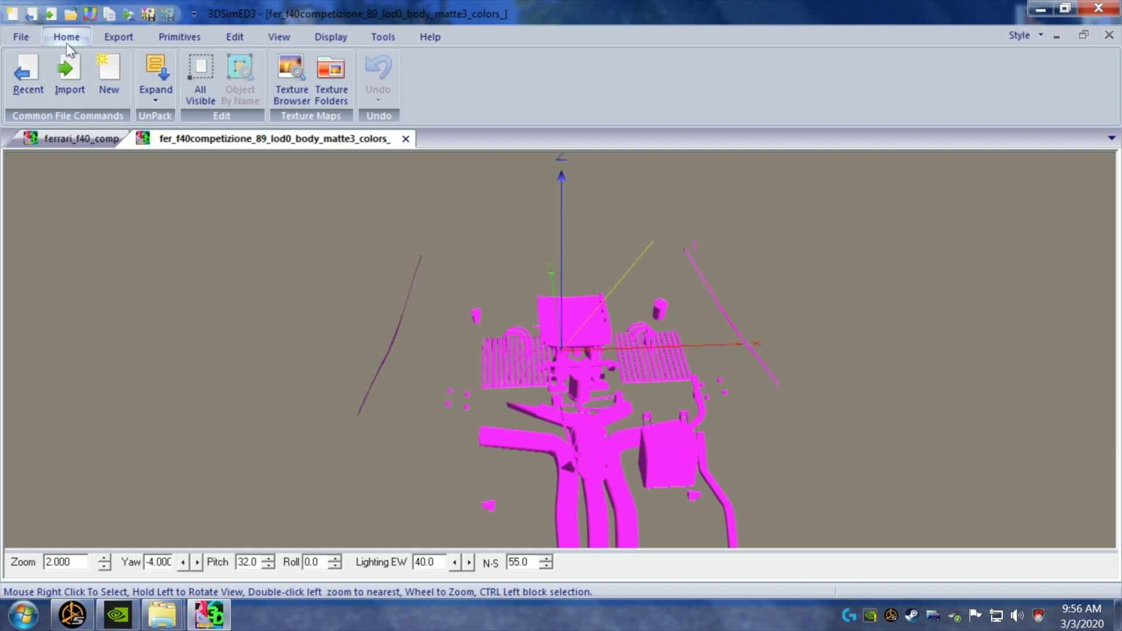
{"action": "left_click", "coordinate": [227, 37]}
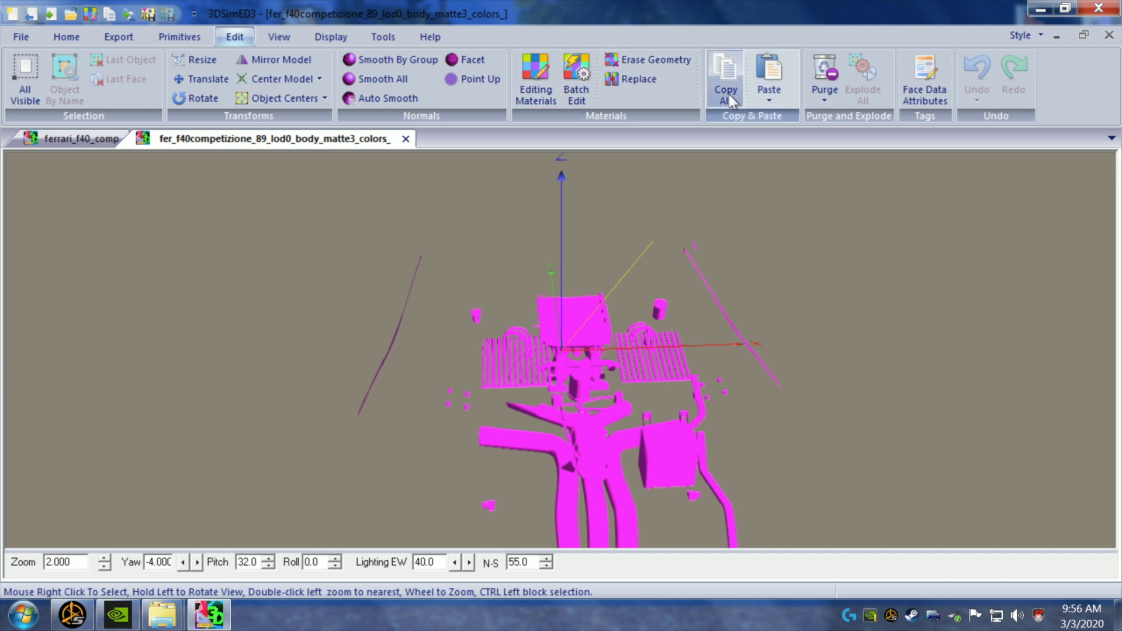
{"action": "left_click", "coordinate": [407, 140]}
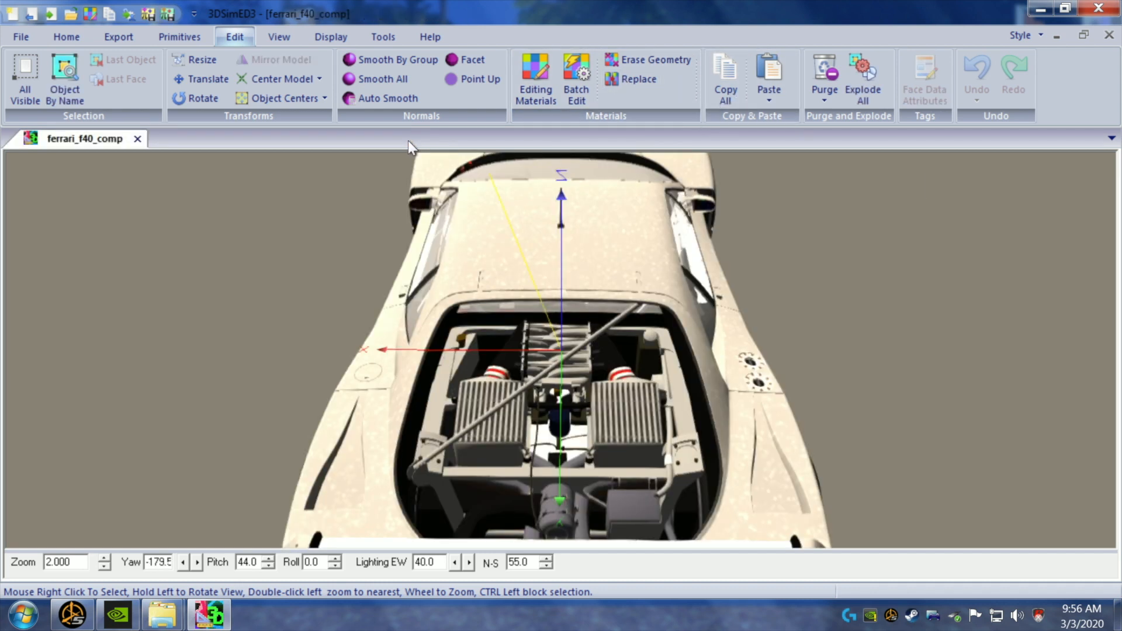
{"action": "left_click", "coordinate": [762, 97]}
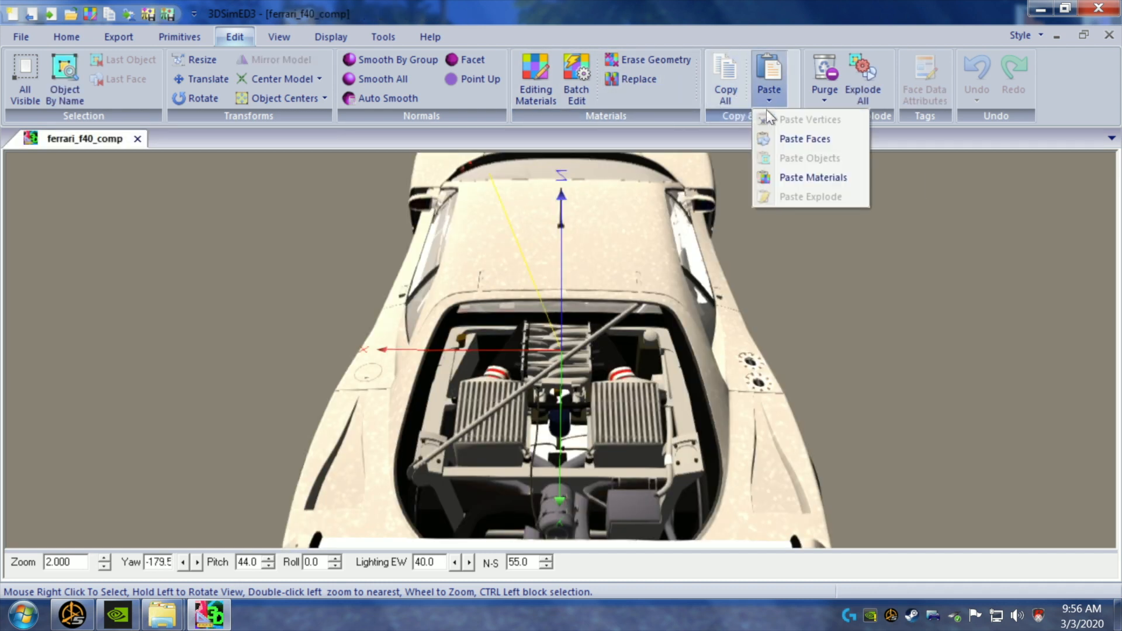
{"action": "left_click", "coordinate": [782, 137]}
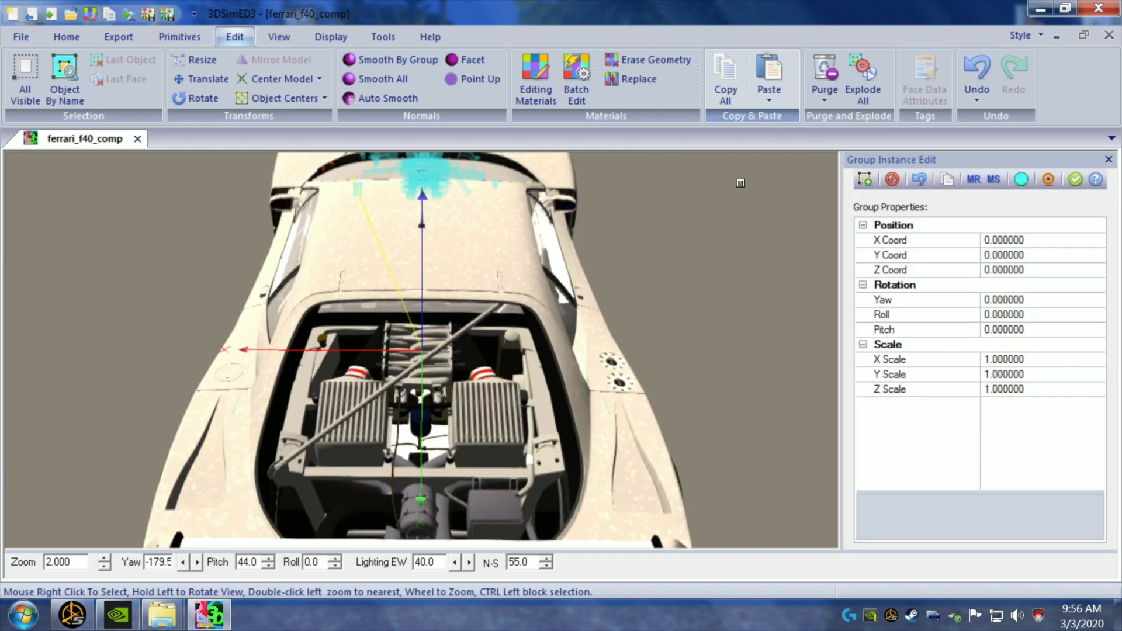
- Turn the pasted engine group towards the car's rear by setting its yaw rotation to 180
{"action": "left_click_drag", "start_coordinate": [646, 266], "coordinate": [708, 259]}
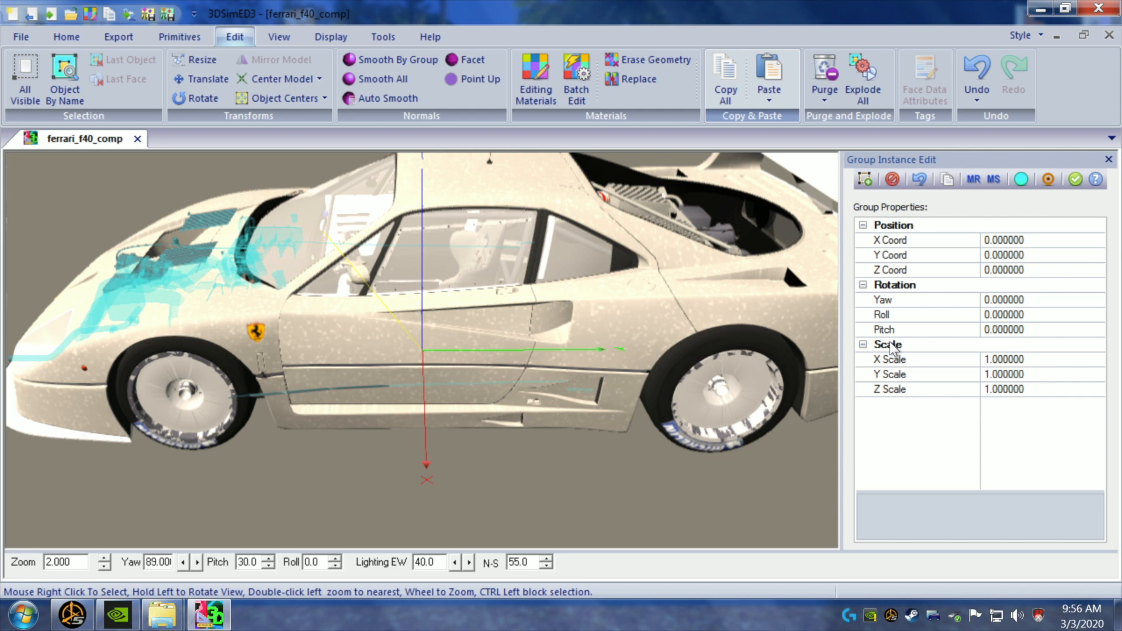
{"action": "left_click", "coordinate": [986, 361]}
{"action": "left_click", "coordinate": [987, 360]}
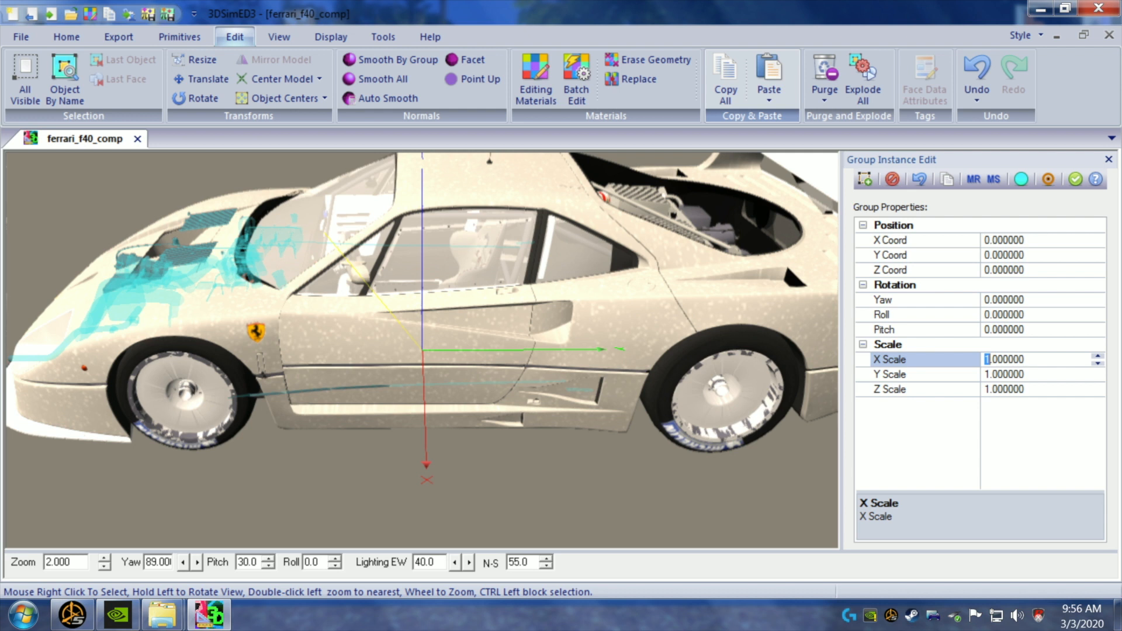
{"action": "left_click", "coordinate": [987, 300]}
{"action": "type", "text": "18"}
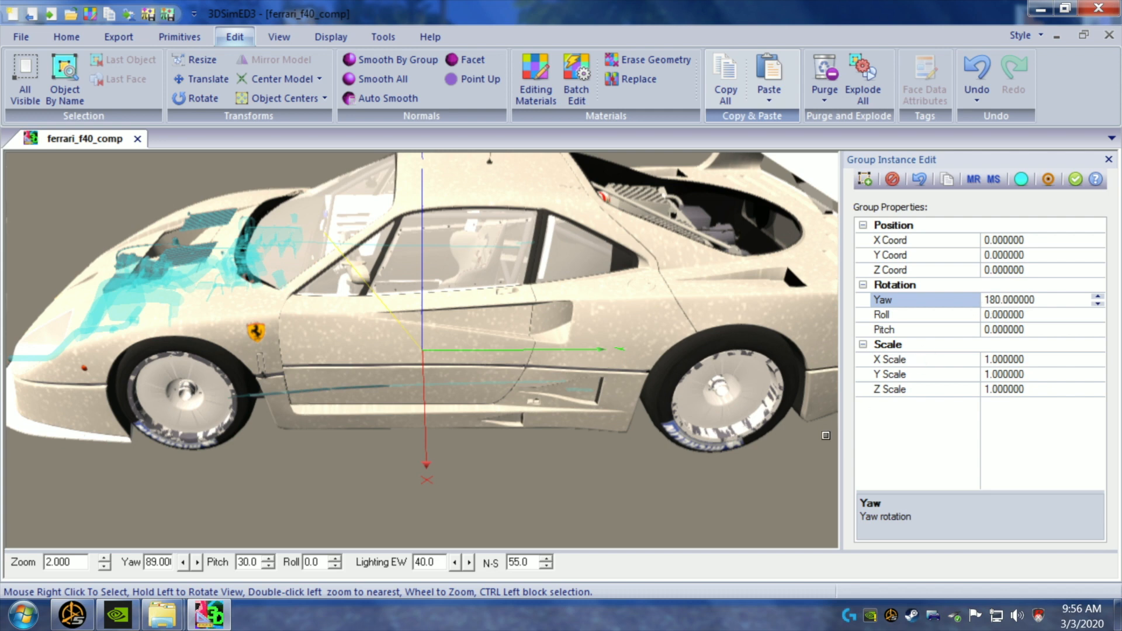
{"action": "key", "text": "Return"}
- Raise the pasted engine group by setting its Z coordinate to 0.1
{"action": "left_click_drag", "start_coordinate": [757, 491], "coordinate": [724, 482]}
{"action": "scroll", "coordinate": [734, 483], "scroll_direction": "up", "scroll_amount": 1}
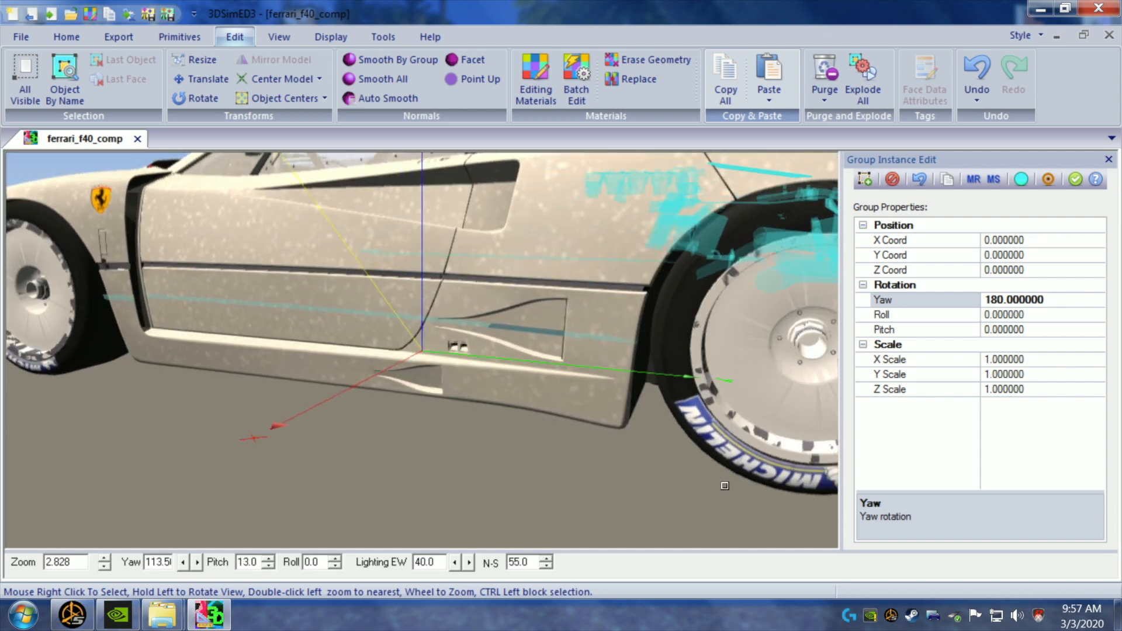
{"action": "left_click", "coordinate": [1020, 270]}
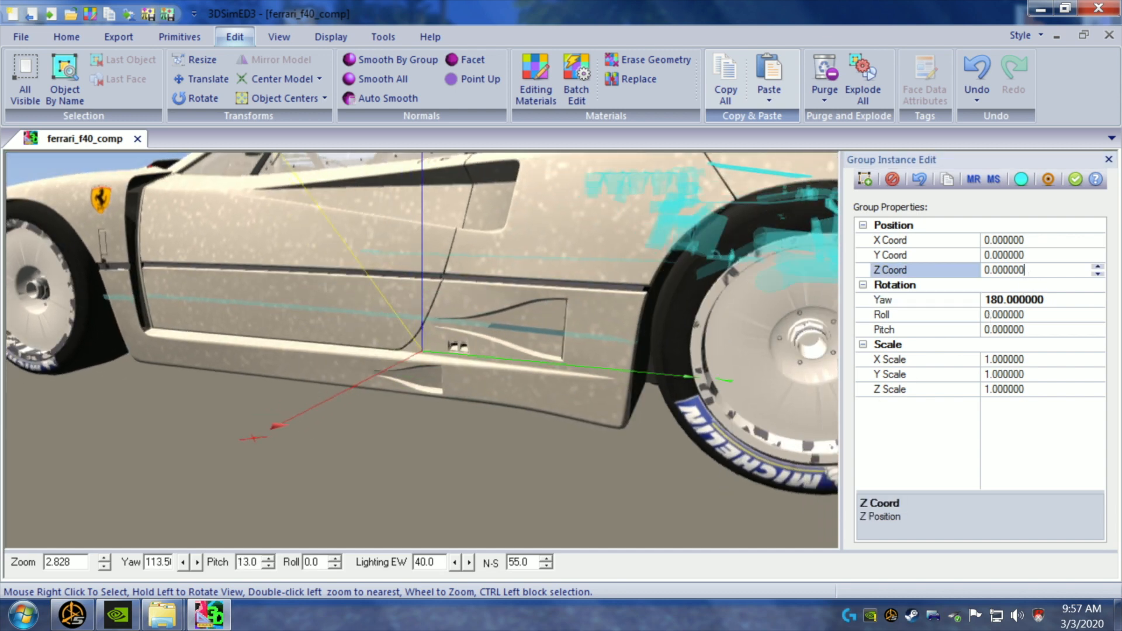
{"action": "scroll", "coordinate": [1019, 270], "scroll_direction": "up", "scroll_amount": 2}
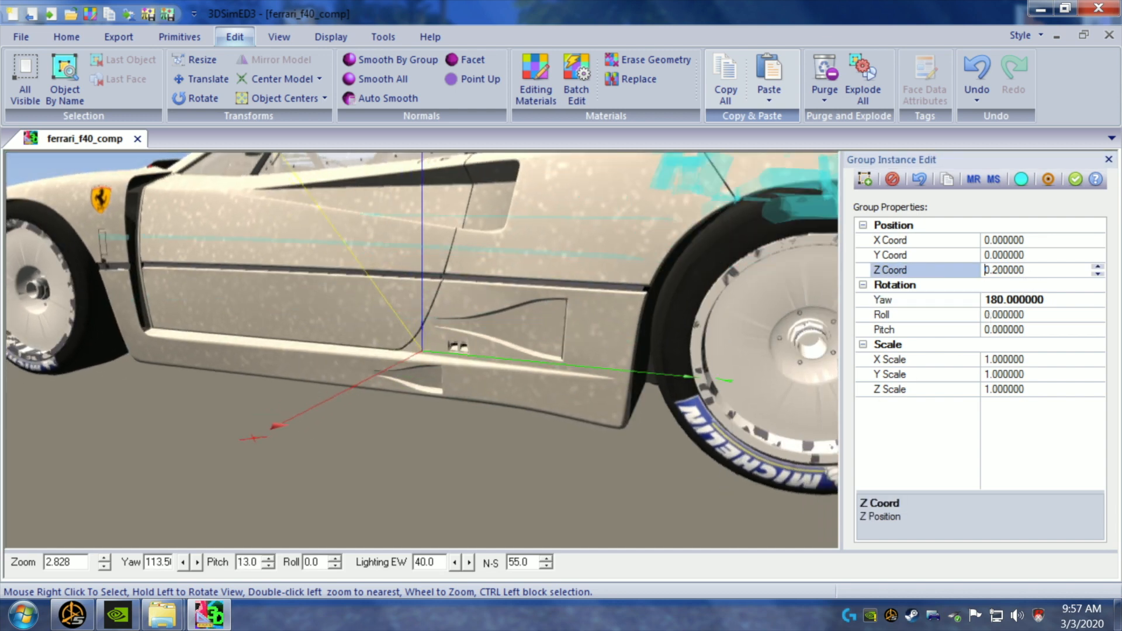
{"action": "left_click_drag", "start_coordinate": [1000, 270], "coordinate": [992, 269]}
{"action": "type", "text": "1"}
{"action": "left_click", "coordinate": [603, 467]}
{"action": "left_click_drag", "start_coordinate": [601, 466], "coordinate": [601, 465]}
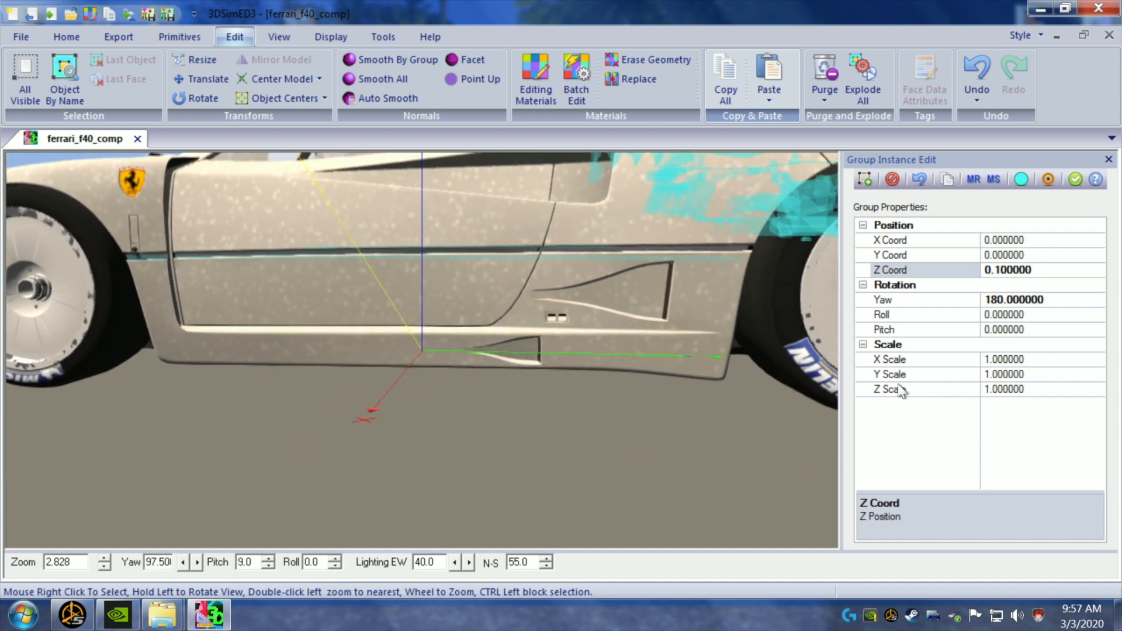
- Try several pitch rotations on the pasted engine group and set it to -0.1 to align its strips with the body line
{"action": "left_click", "coordinate": [1031, 330]}
{"action": "scroll", "coordinate": [1031, 331], "scroll_direction": "down", "scroll_amount": 2}
{"action": "scroll", "coordinate": [1031, 331], "scroll_direction": "down", "scroll_amount": 8}
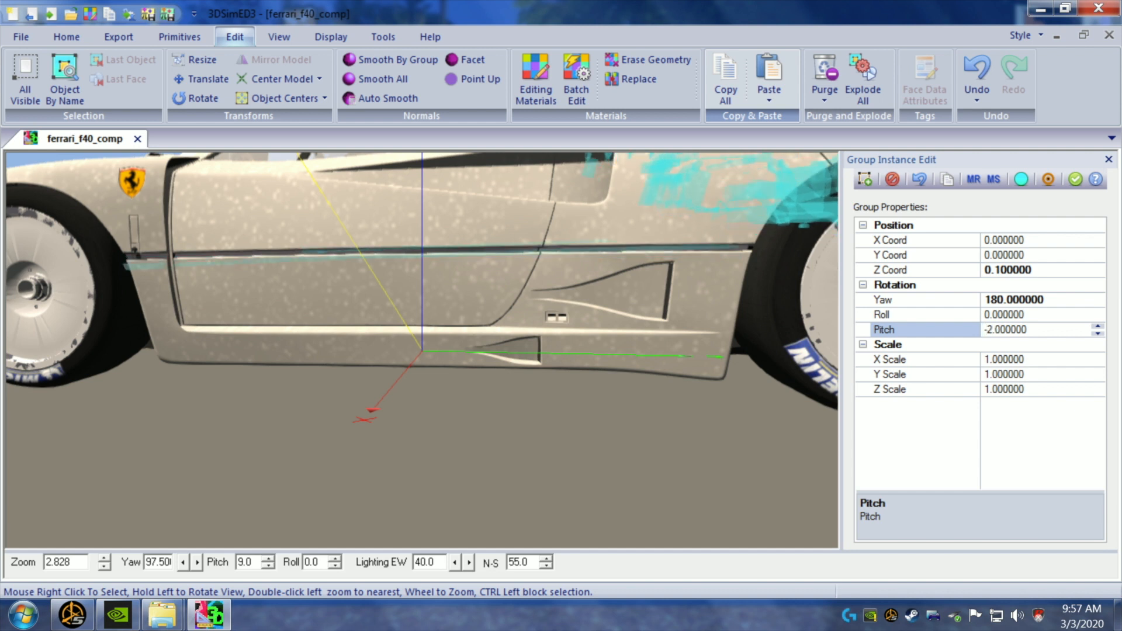
{"action": "scroll", "coordinate": [1031, 331], "scroll_direction": "up", "scroll_amount": 5}
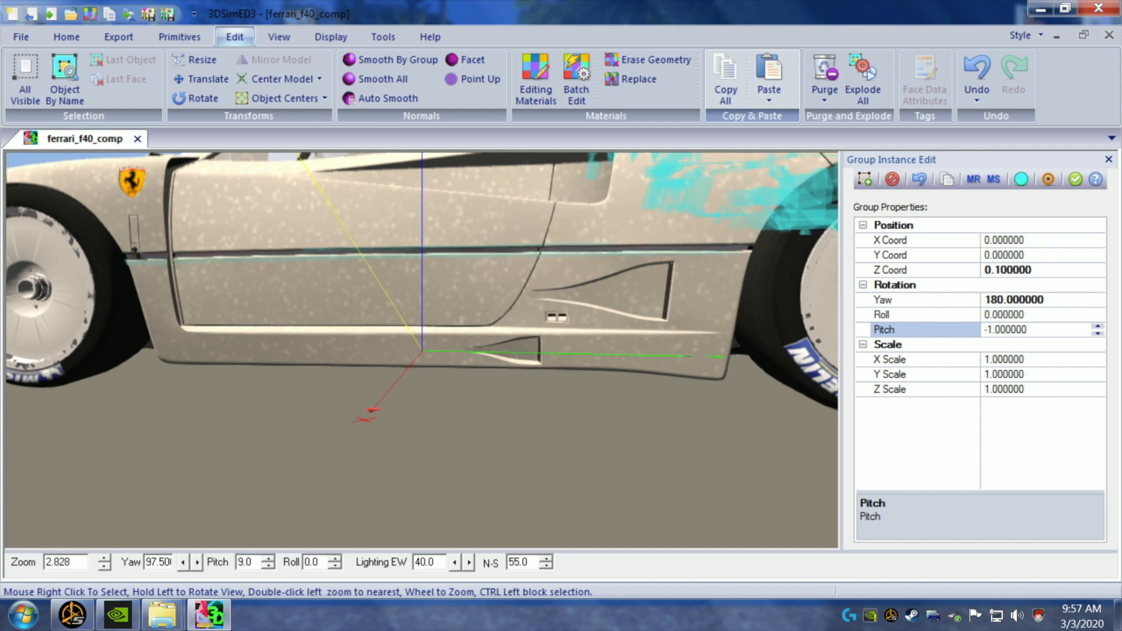
{"action": "scroll", "coordinate": [1031, 331], "scroll_direction": "up", "scroll_amount": 5}
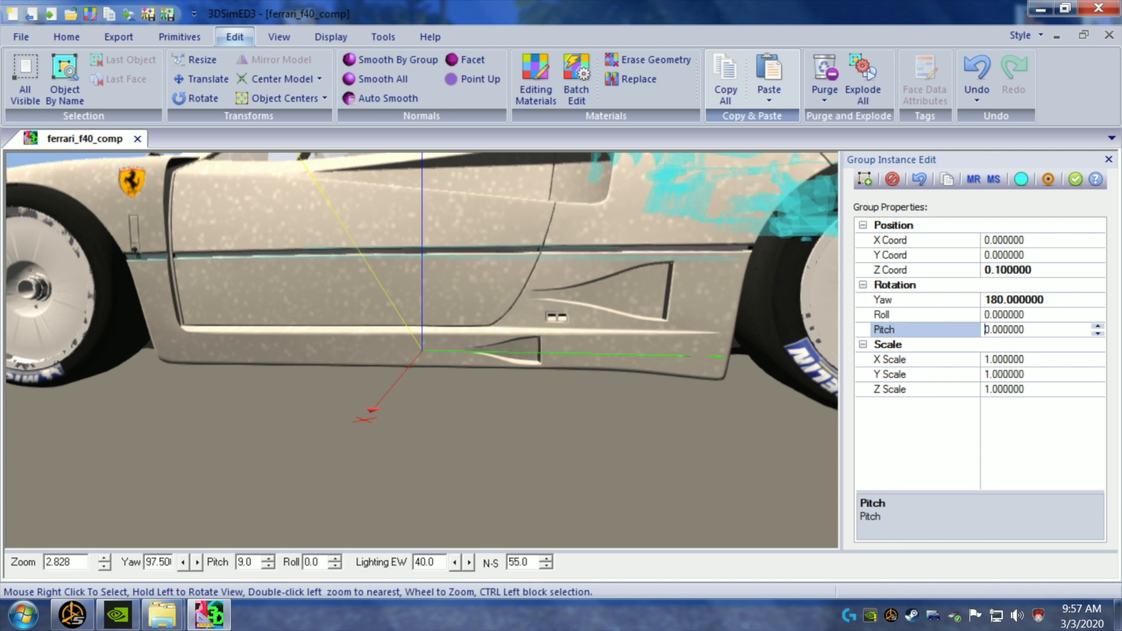
{"action": "scroll", "coordinate": [1031, 331], "scroll_direction": "down", "scroll_amount": 1}
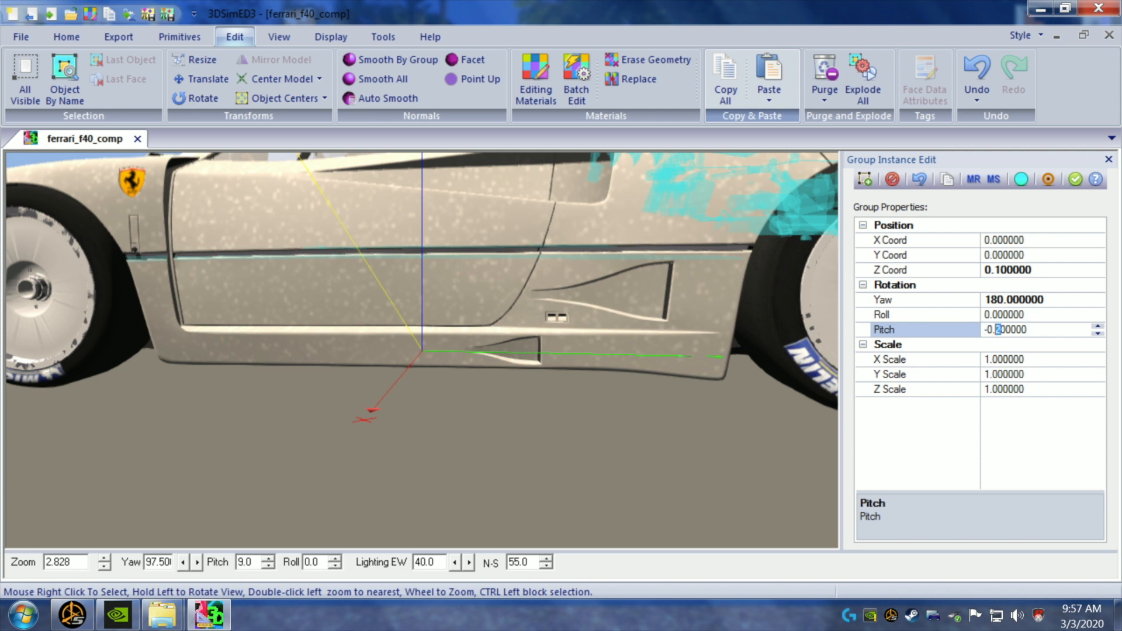
{"action": "left_click", "coordinate": [728, 455]}
{"action": "left_click_drag", "start_coordinate": [728, 449], "coordinate": [735, 445]}
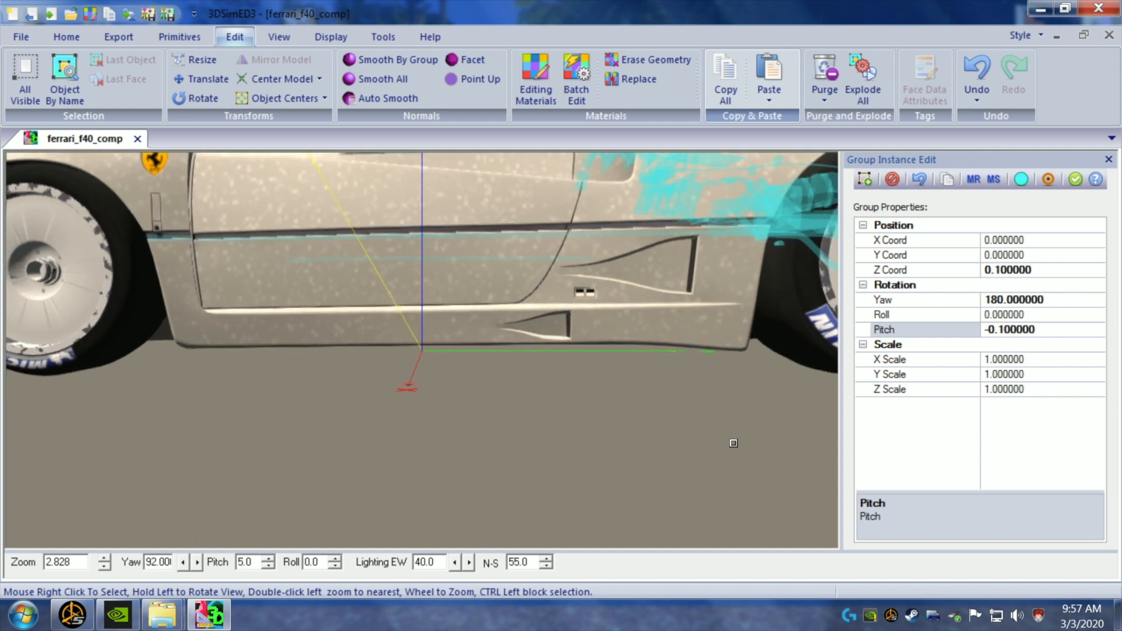
- Check the pasted group's alignment from the car's opposite side and set its pitch rotation to -0.25
{"action": "left_click", "coordinate": [1018, 183]}
{"action": "left_click", "coordinate": [1017, 183]}
{"action": "left_click_drag", "start_coordinate": [513, 446], "coordinate": [671, 454]}
{"action": "scroll", "coordinate": [667, 451], "scroll_direction": "up", "scroll_amount": 1}
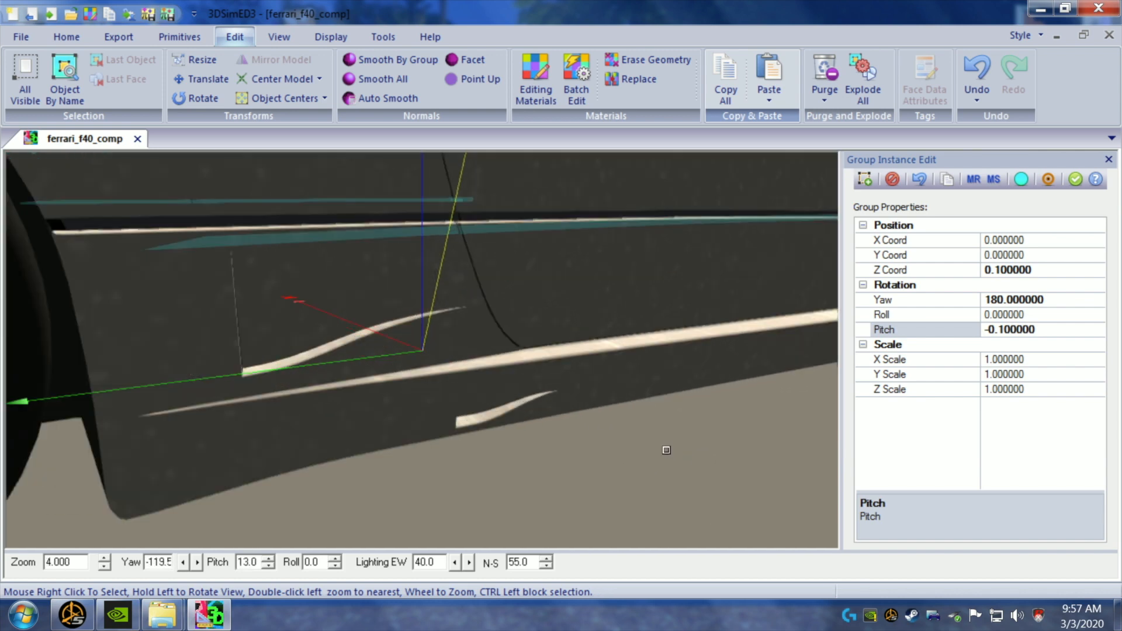
{"action": "scroll", "coordinate": [664, 450], "scroll_direction": "up", "scroll_amount": 1}
{"action": "scroll", "coordinate": [664, 450], "scroll_direction": "down", "scroll_amount": 1}
{"action": "left_click_drag", "start_coordinate": [664, 450], "coordinate": [664, 450]}
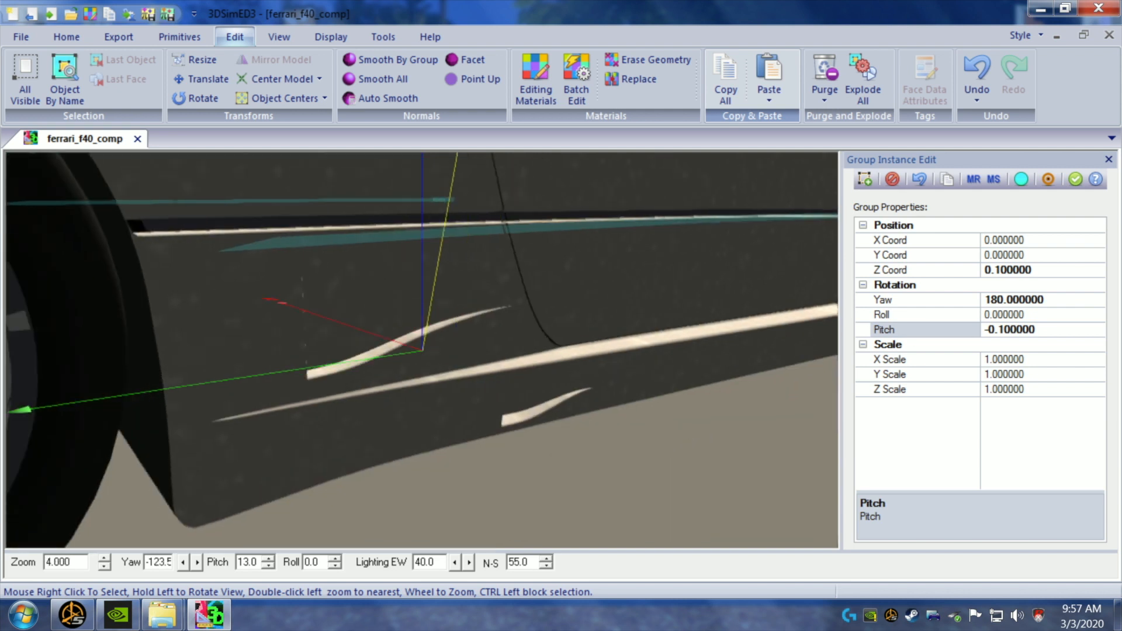
{"action": "left_click", "coordinate": [1007, 329]}
{"action": "type", "text": "5"}
{"action": "left_click", "coordinate": [817, 388]}
{"action": "left_click", "coordinate": [1000, 330]}
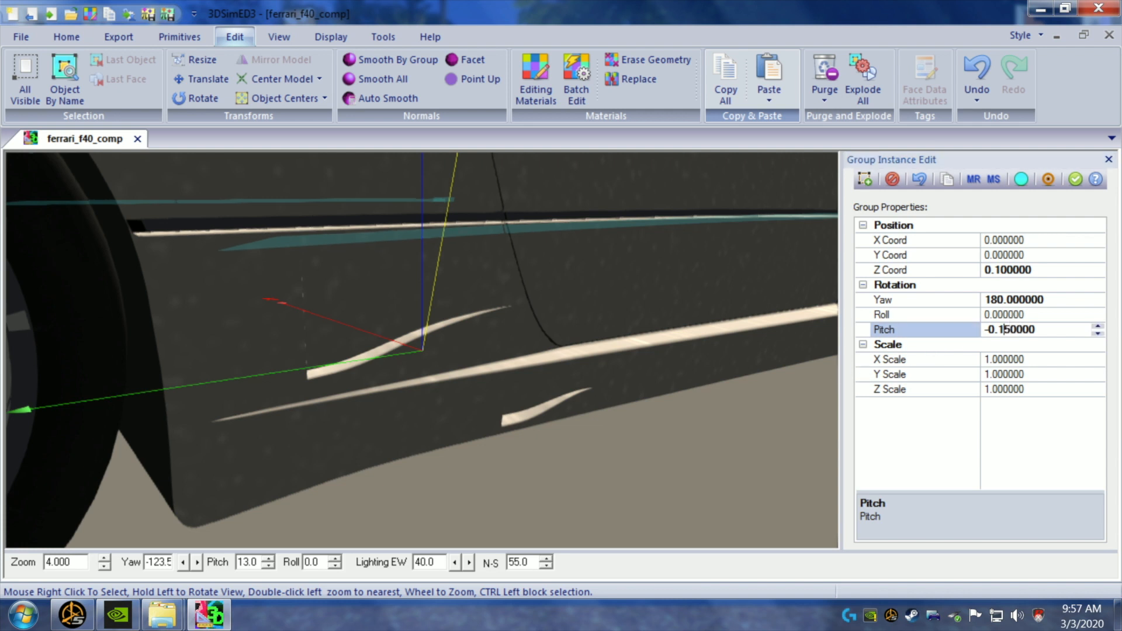
{"action": "type", "text": "2"}
{"action": "left_click", "coordinate": [779, 449]}
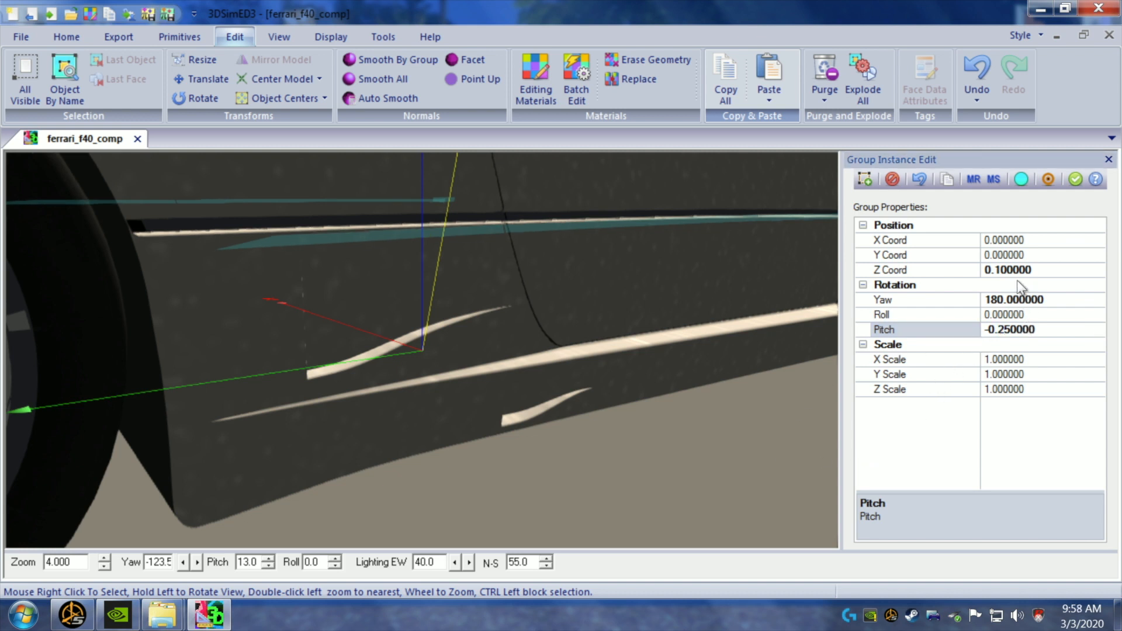
- Set the pasted engine group's Z coordinate to 0.12 and check the alignment along the car's side
{"action": "left_click", "coordinate": [1003, 270]}
{"action": "type", "text": "2"}
{"action": "left_click", "coordinate": [786, 401]}
{"action": "mouse_move", "coordinate": [786, 401]}
{"action": "left_mouse_down"}
{"action": "mouse_move", "coordinate": [762, 393]}
{"action": "mouse_move", "coordinate": [771, 398]}
{"action": "left_mouse_up"}
{"action": "scroll", "coordinate": [765, 397], "scroll_direction": "down", "scroll_amount": 1}
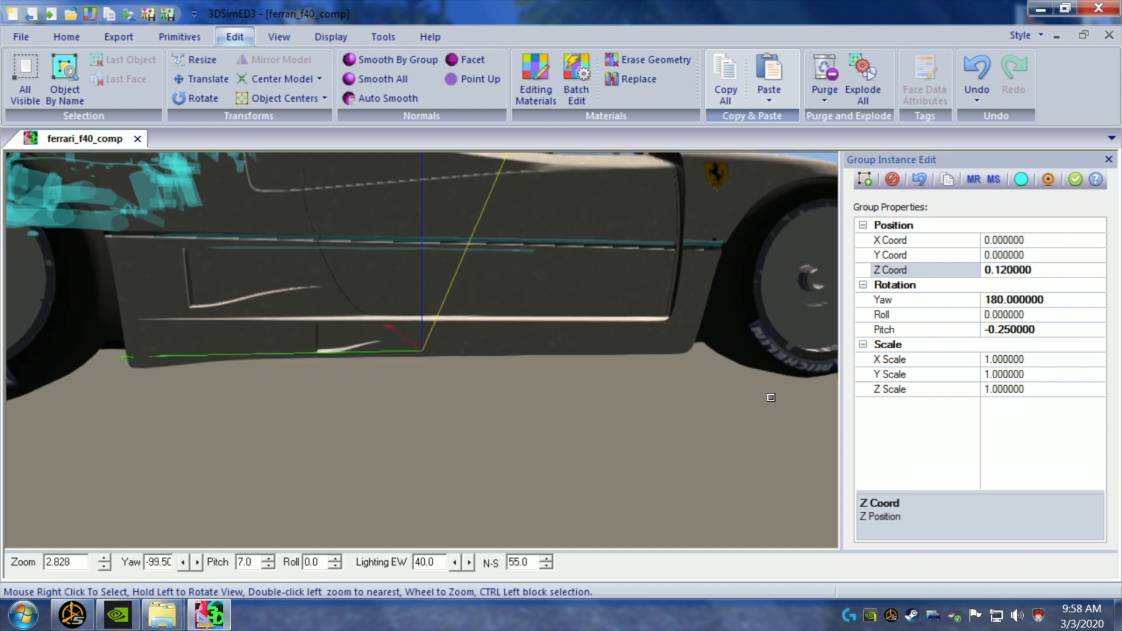
- Try a pitch rotation of -0.15 on the pasted engine group
{"action": "left_click", "coordinate": [1001, 332]}
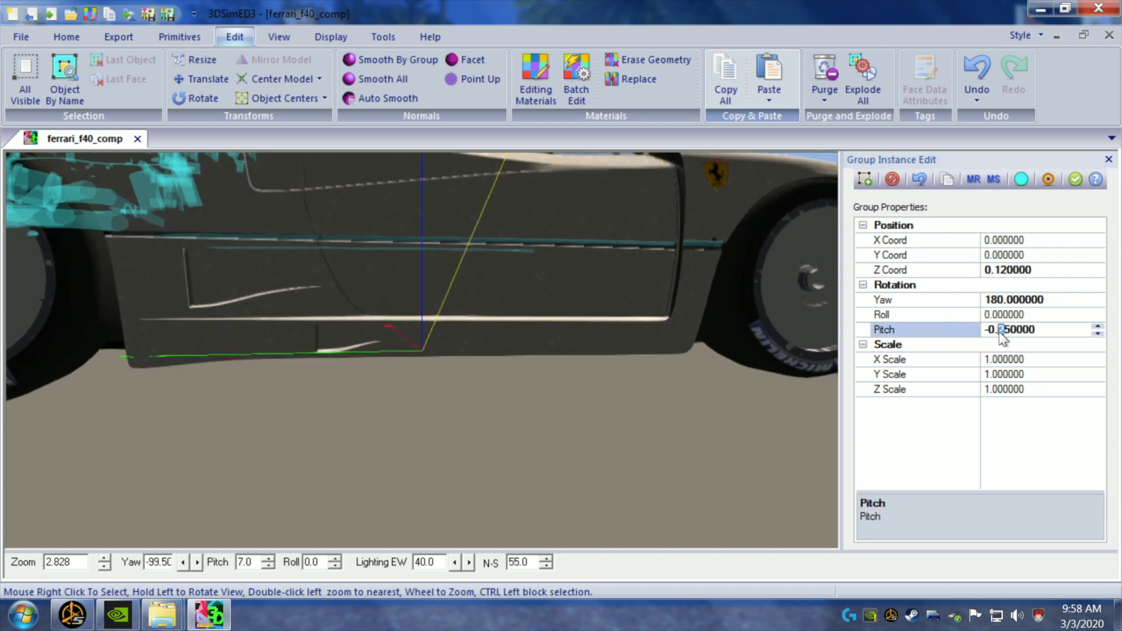
{"action": "type", "text": "1"}
{"action": "left_click", "coordinate": [721, 402]}
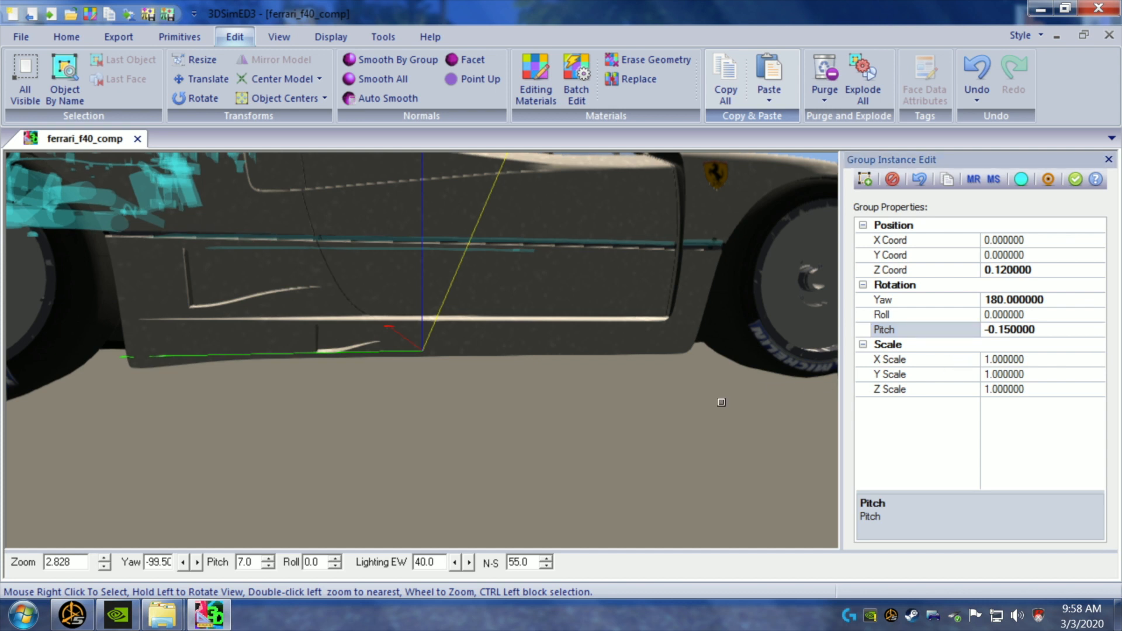
{"action": "left_click", "coordinate": [1000, 329]}
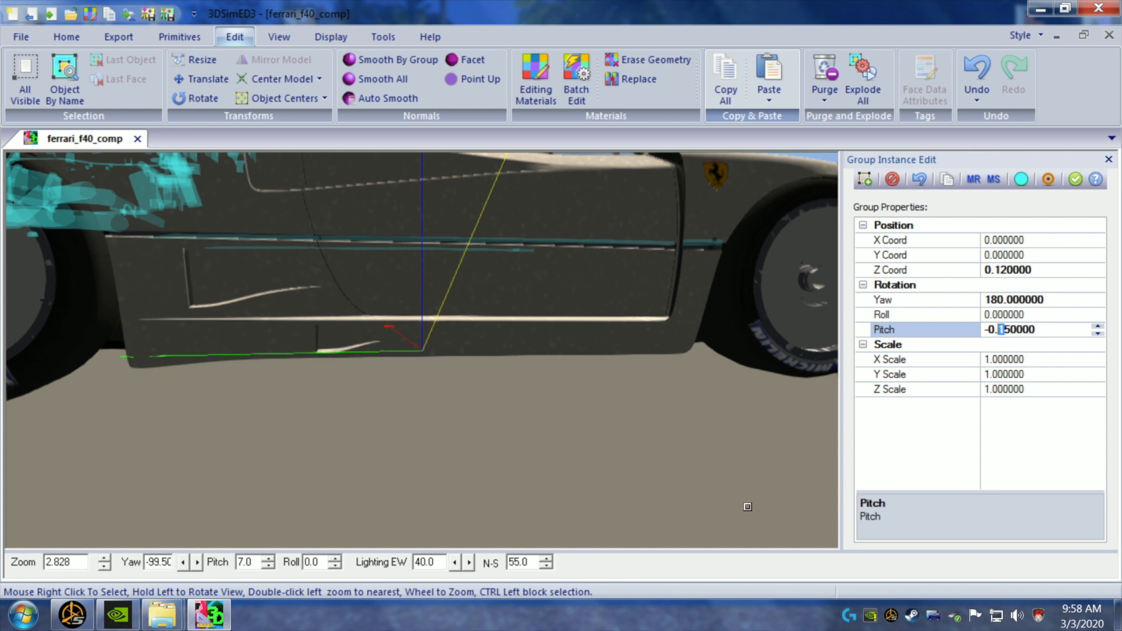
{"action": "left_click", "coordinate": [708, 396]}
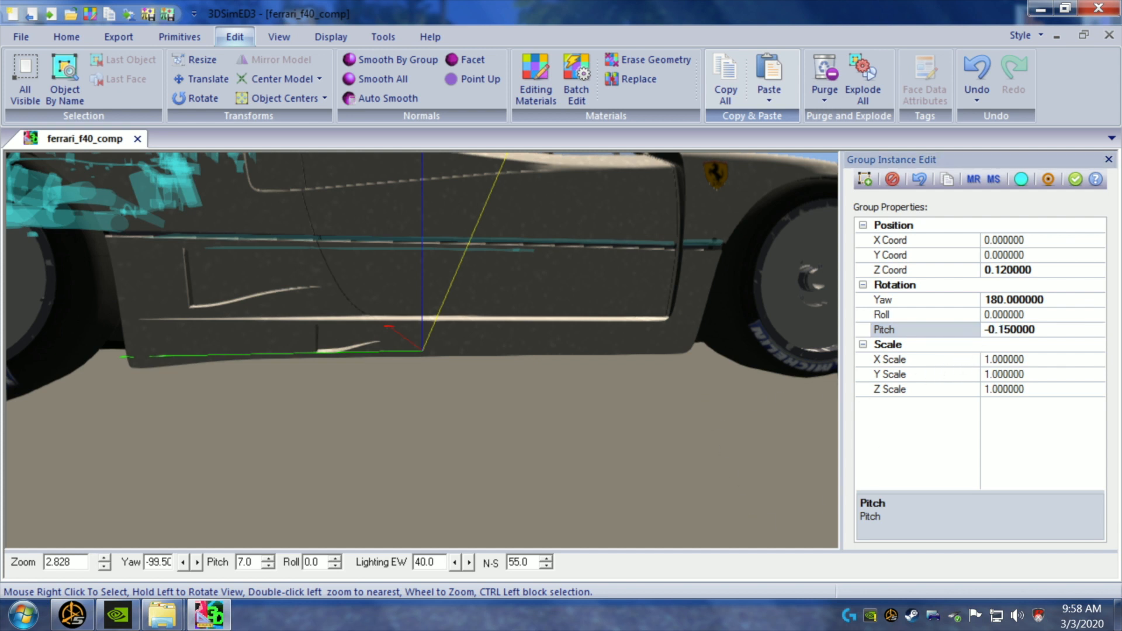
- Try pitch rotations of -0.35 and -0.5 on the pasted engine group and check its strips against the body line
{"action": "left_click", "coordinate": [1002, 330]}
{"action": "left_click_drag", "start_coordinate": [1002, 330], "coordinate": [996, 329]}
{"action": "type", "text": "3"}
{"action": "left_click", "coordinate": [749, 440]}
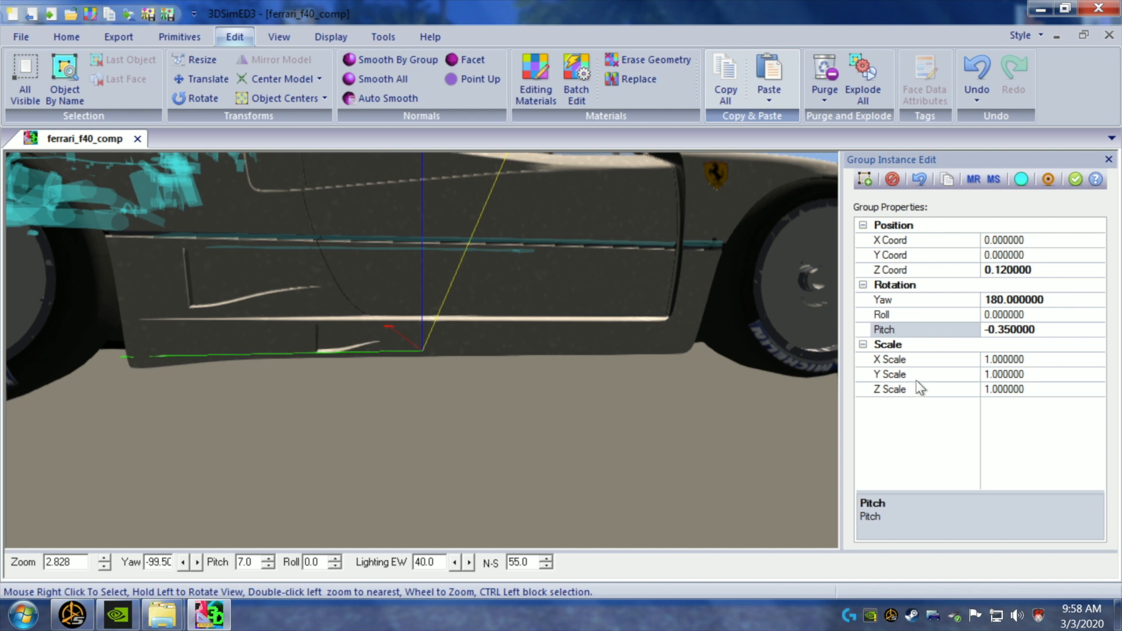
{"action": "left_click", "coordinate": [1002, 329]}
{"action": "left_click_drag", "start_coordinate": [997, 329], "coordinate": [1009, 329]}
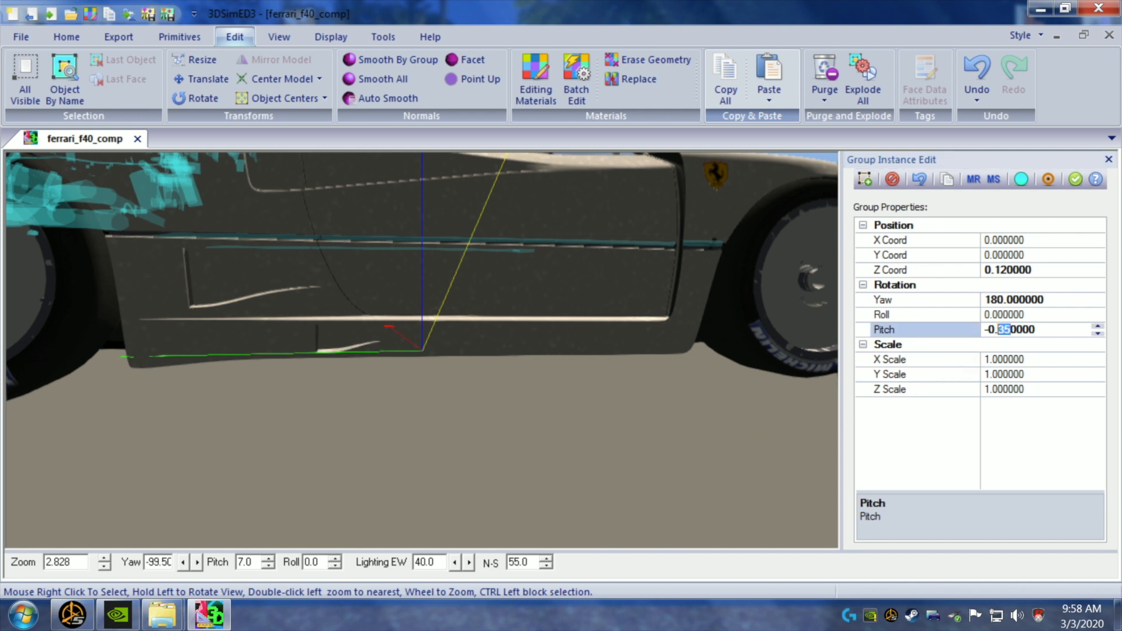
{"action": "type", "text": "5"}
{"action": "left_click", "coordinate": [783, 403]}
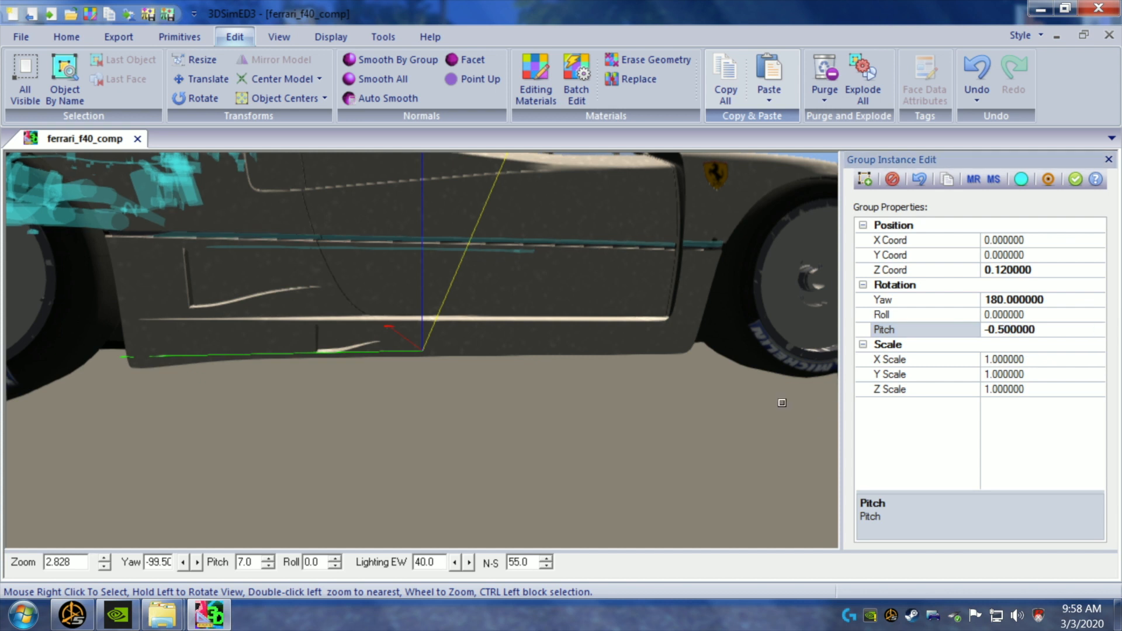
{"action": "left_click_drag", "start_coordinate": [782, 403], "coordinate": [786, 359]}
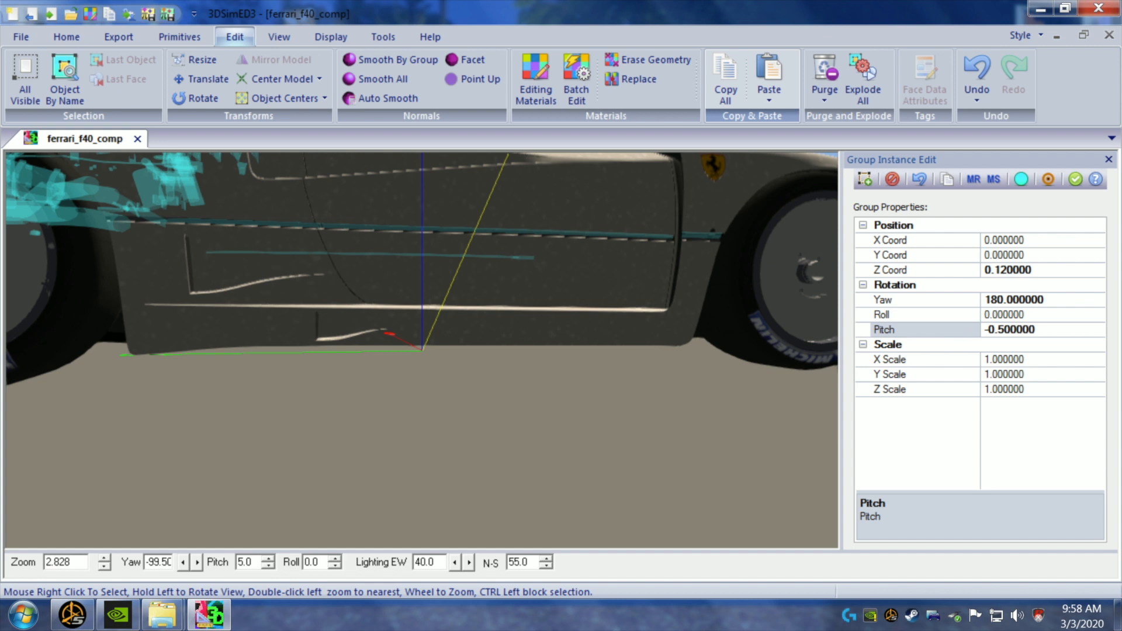
- Set the pasted engine group's pitch rotation to -0.7 and inspect the strip along the car's side up close
{"action": "left_click", "coordinate": [1000, 330]}
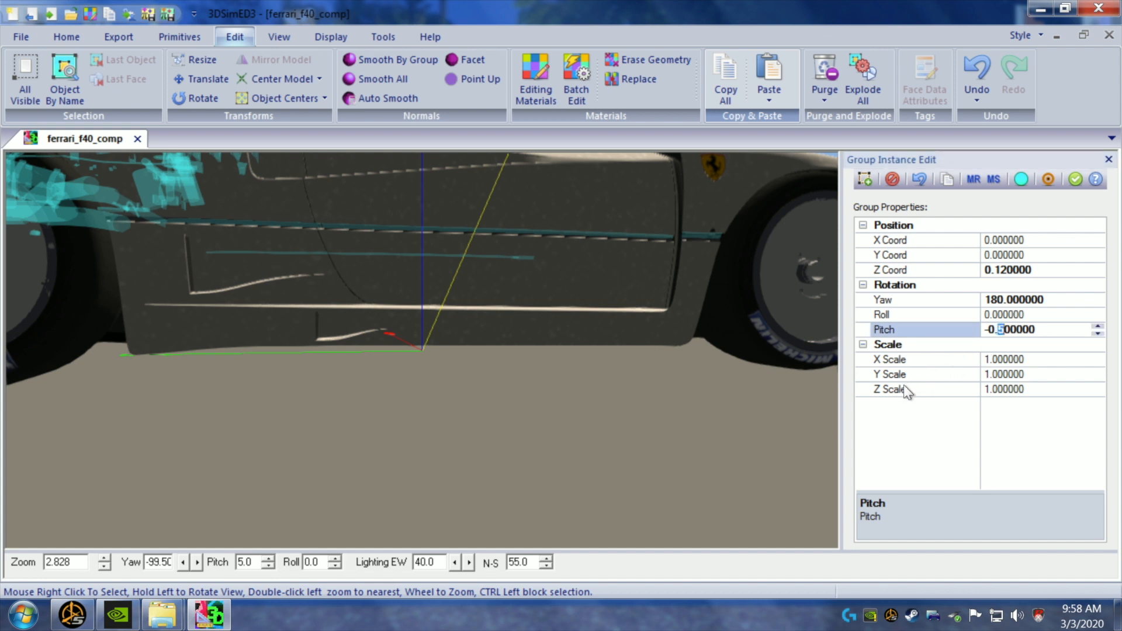
{"action": "type", "text": "7"}
{"action": "left_click", "coordinate": [790, 414]}
{"action": "left_click_drag", "start_coordinate": [791, 414], "coordinate": [747, 413]}
{"action": "scroll", "coordinate": [759, 414], "scroll_direction": "up", "scroll_amount": 1}
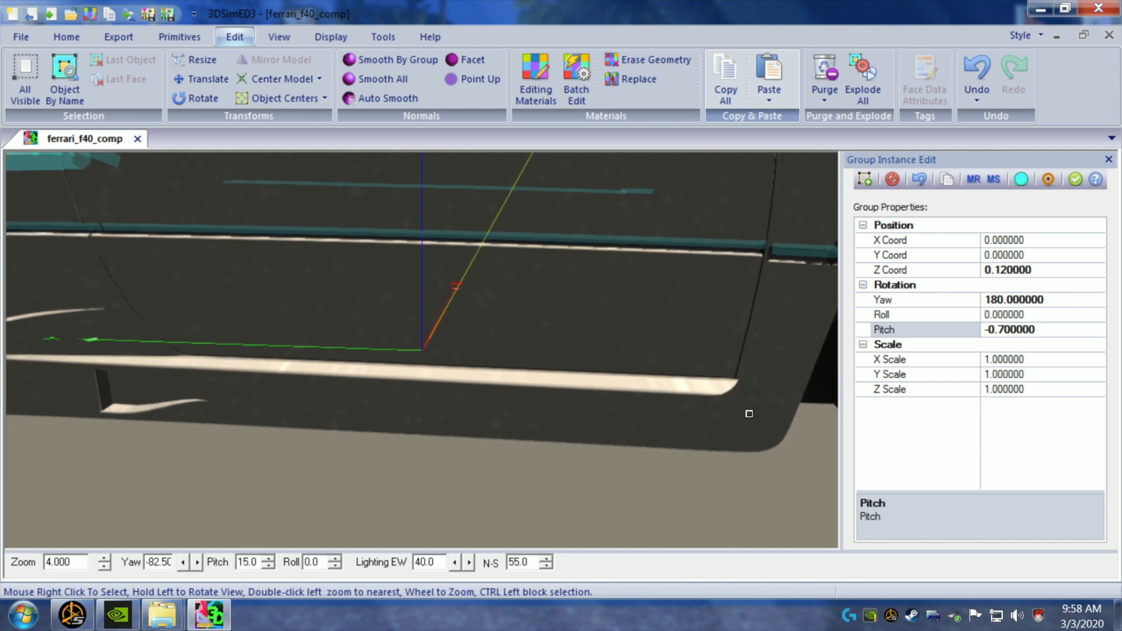
- Try a Z coordinate of 0.11 on the pasted engine group, check it along the side, and restore it to 0.12
{"action": "left_click", "coordinate": [1003, 270]}
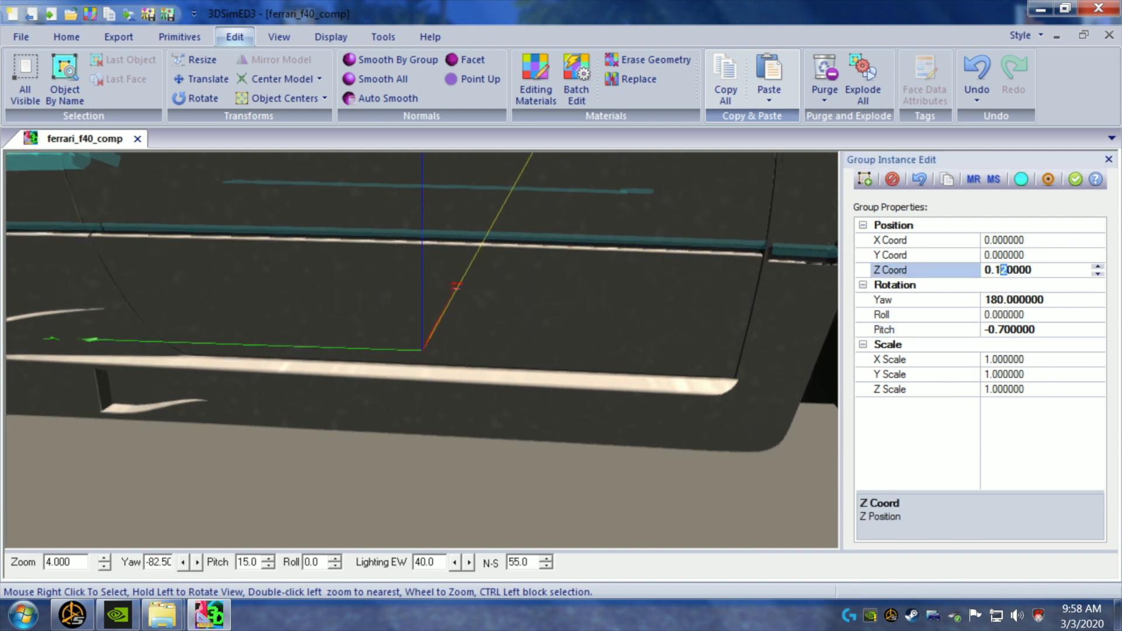
{"action": "type", "text": "1"}
{"action": "left_click_drag", "start_coordinate": [787, 458], "coordinate": [742, 443]}
{"action": "scroll", "coordinate": [754, 465], "scroll_direction": "down", "scroll_amount": 1}
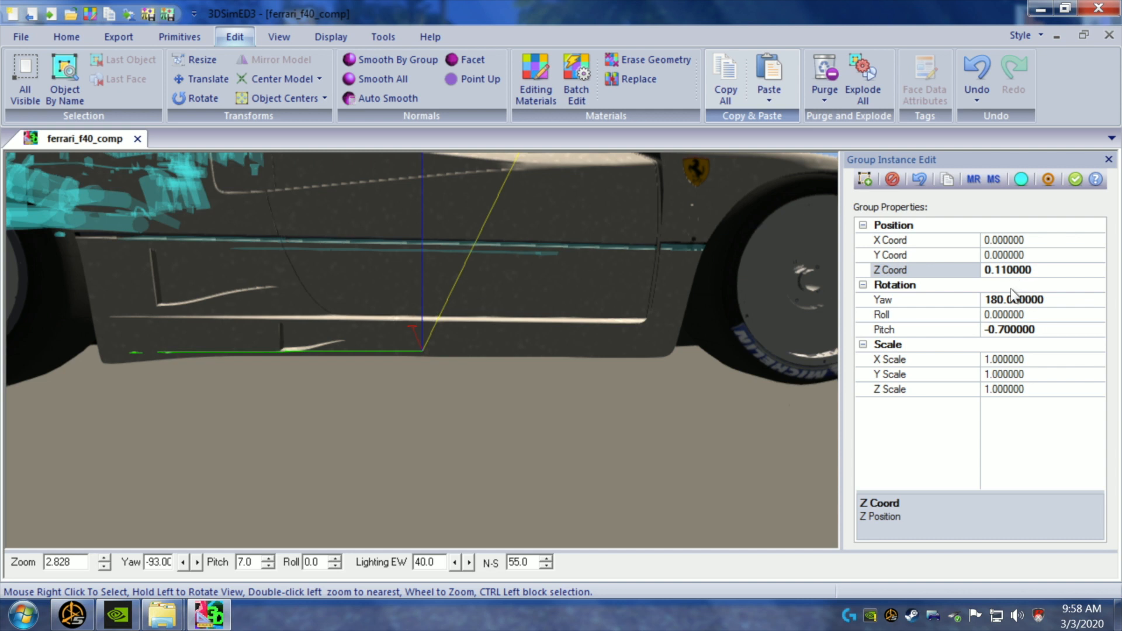
{"action": "left_click", "coordinate": [1008, 270]}
{"action": "left_click_drag", "start_coordinate": [1008, 270], "coordinate": [1000, 270]}
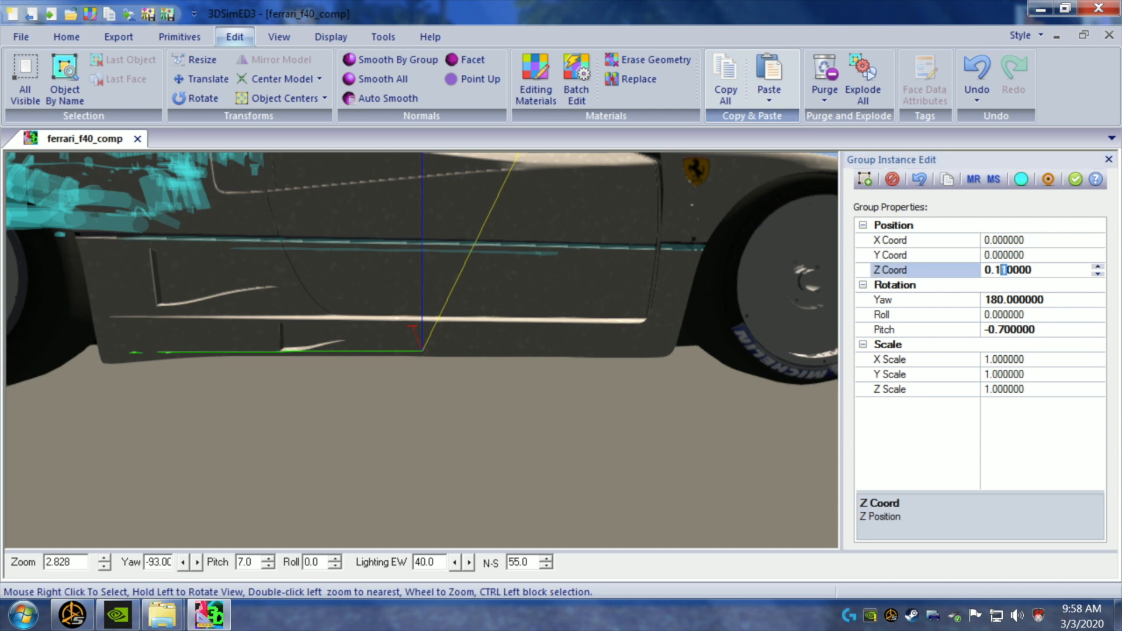
{"action": "type", "text": "2"}
{"action": "left_click", "coordinate": [785, 446]}
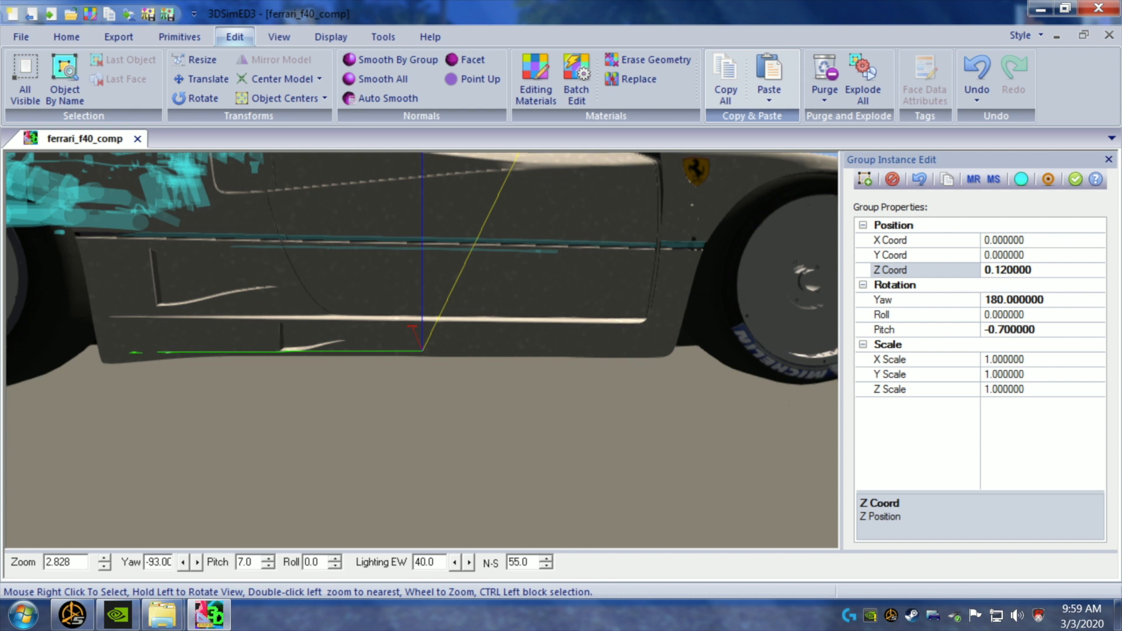
- Set the pasted engine group's Z coordinate to 0.118 and check its position from the rear of the car
{"action": "left_click", "coordinate": [1007, 271]}
{"action": "left_click_drag", "start_coordinate": [1013, 271], "coordinate": [1000, 270]}
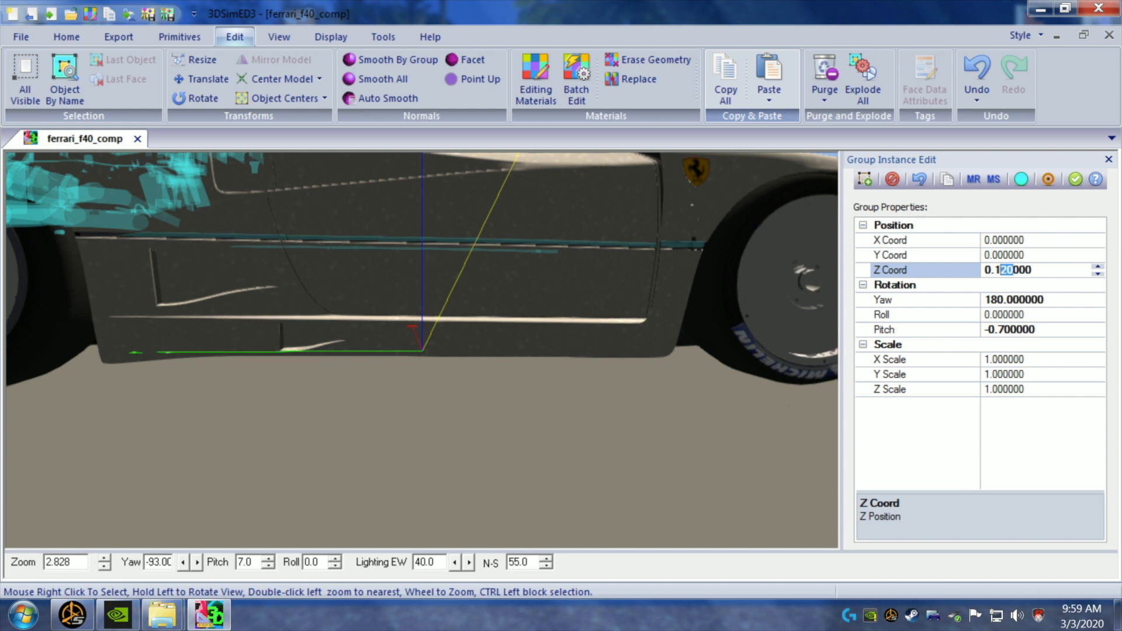
{"action": "type", "text": "18"}
{"action": "left_click", "coordinate": [689, 418]}
{"action": "left_click_drag", "start_coordinate": [679, 426], "coordinate": [717, 433]}
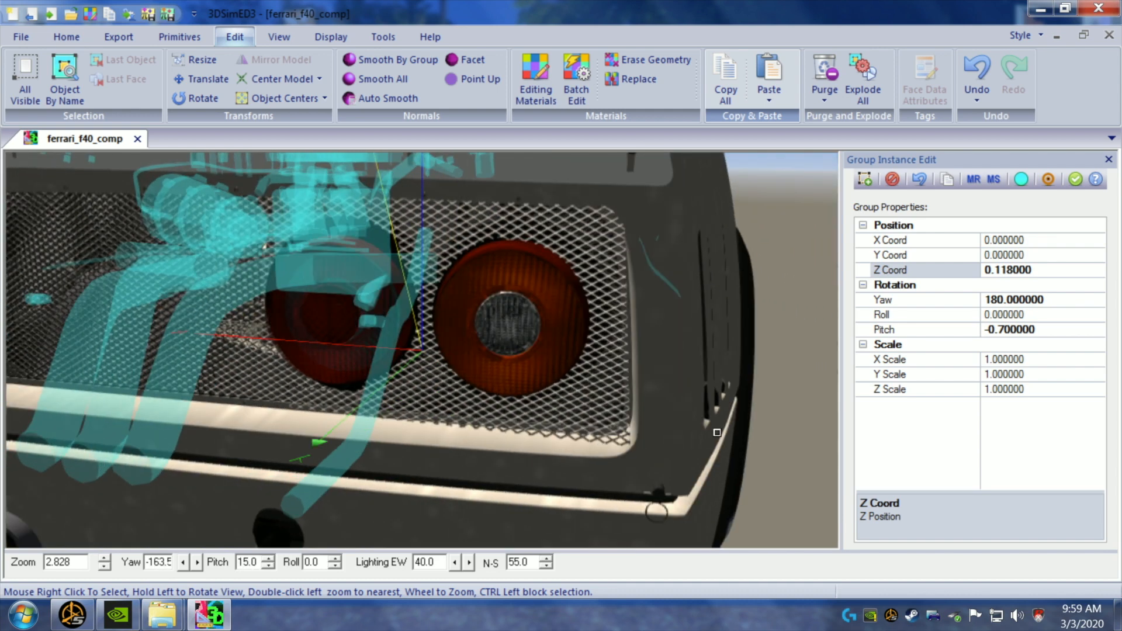
- Inspect the small cap beside the engine up close and turn off the pasted group's cyan highlight
{"action": "scroll", "coordinate": [718, 433], "scroll_direction": "down", "scroll_amount": 1}
{"action": "left_click_drag", "start_coordinate": [494, 442], "coordinate": [518, 458]}
{"action": "scroll", "coordinate": [510, 457], "scroll_direction": "up", "scroll_amount": 2}
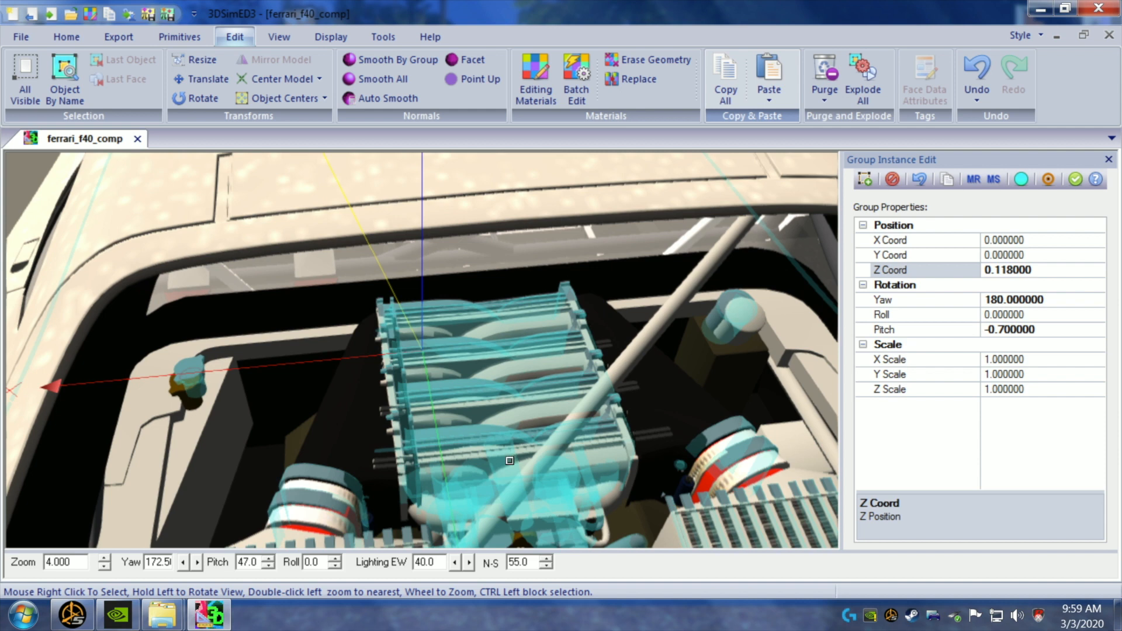
{"action": "left_click_drag", "start_coordinate": [200, 420], "coordinate": [201, 414]}
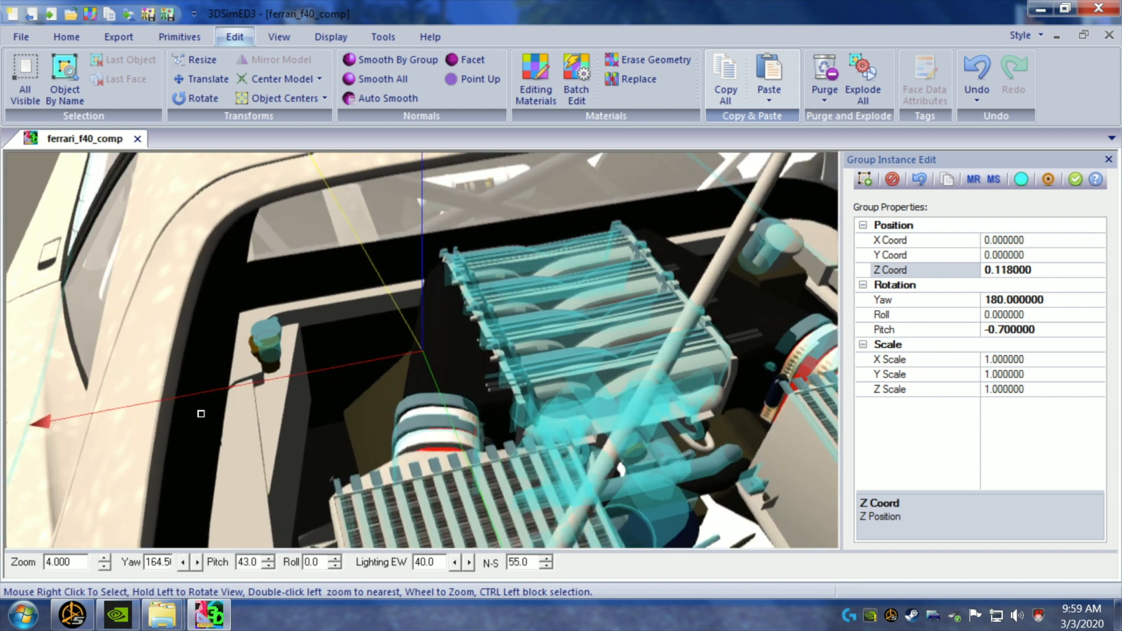
{"action": "scroll", "coordinate": [203, 416], "scroll_direction": "up", "scroll_amount": 1}
{"action": "left_click_drag", "start_coordinate": [203, 415], "coordinate": [238, 417]}
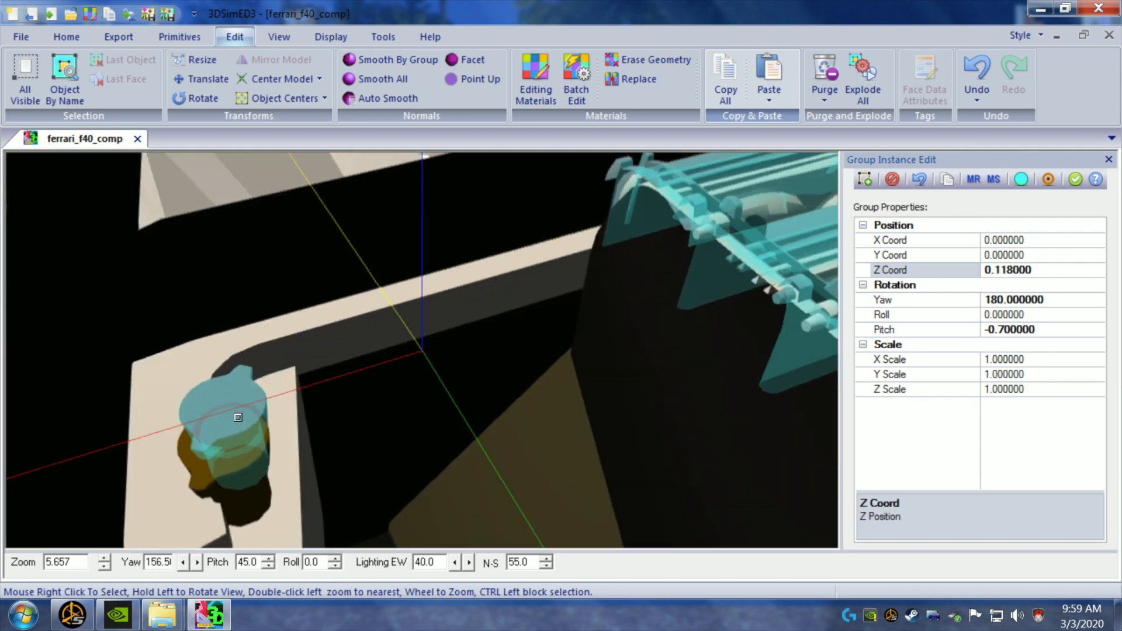
{"action": "left_click", "coordinate": [1021, 179]}
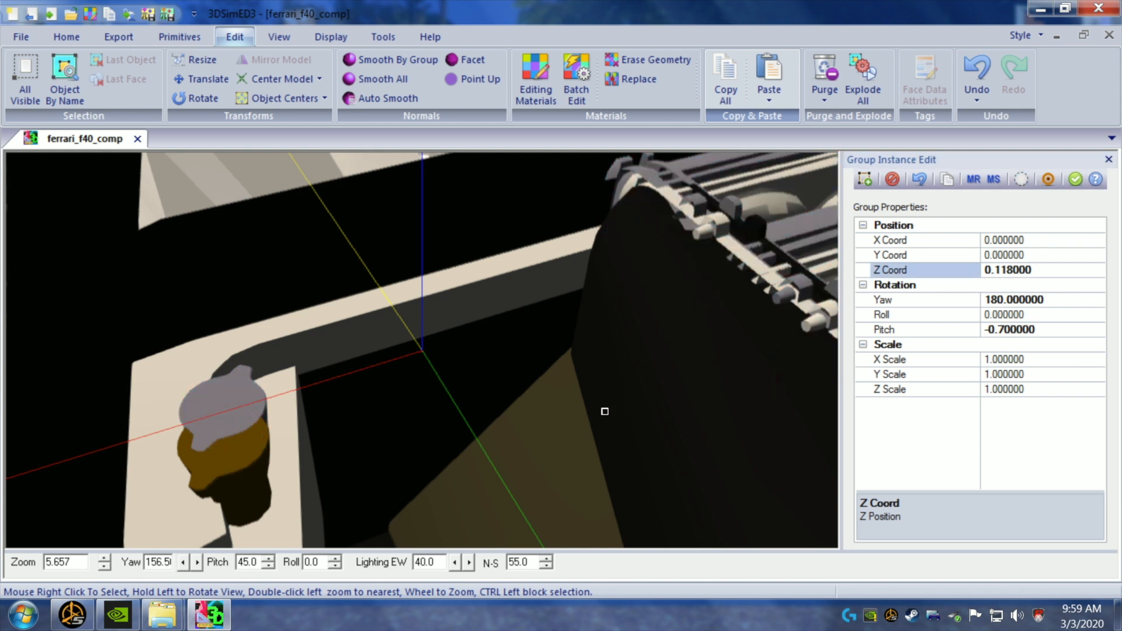
- Try Y coordinates of 0.03 and 0.01 on the pasted group to line up its cap with the original one
{"action": "left_click", "coordinate": [999, 256]}
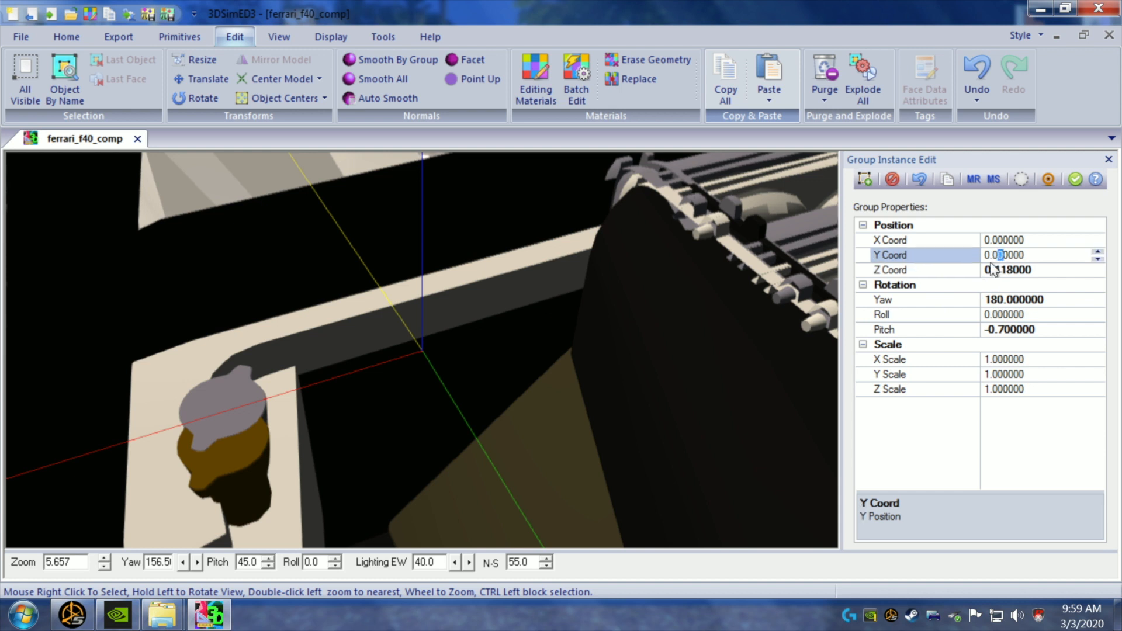
{"action": "type", "text": "3"}
{"action": "key", "text": "Return"}
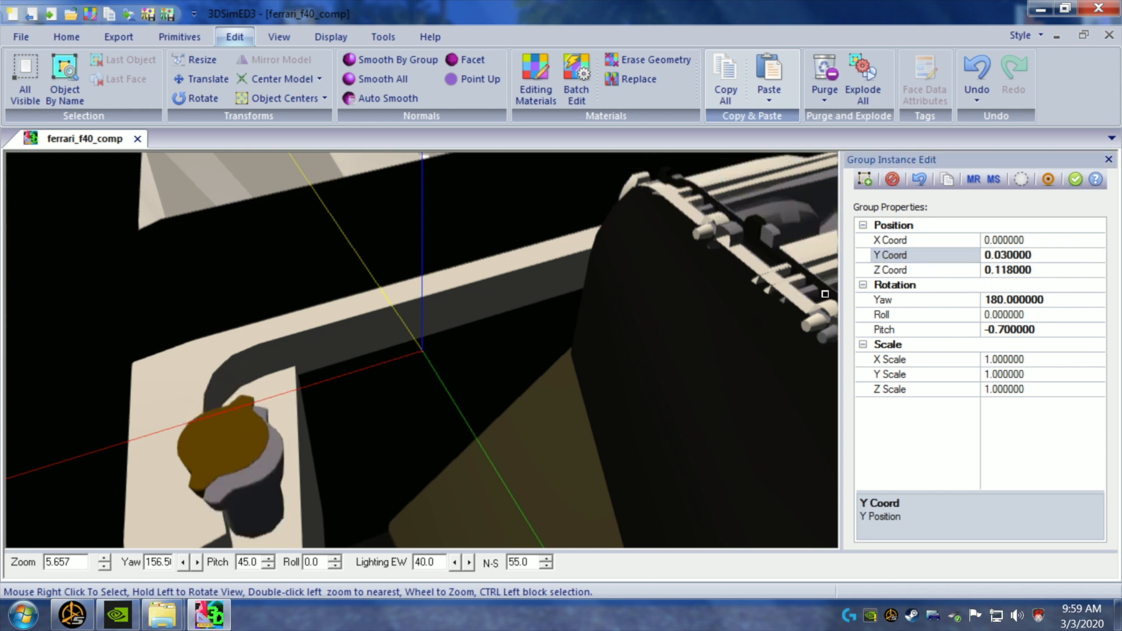
{"action": "left_click_drag", "start_coordinate": [1000, 254], "coordinate": [1008, 255]}
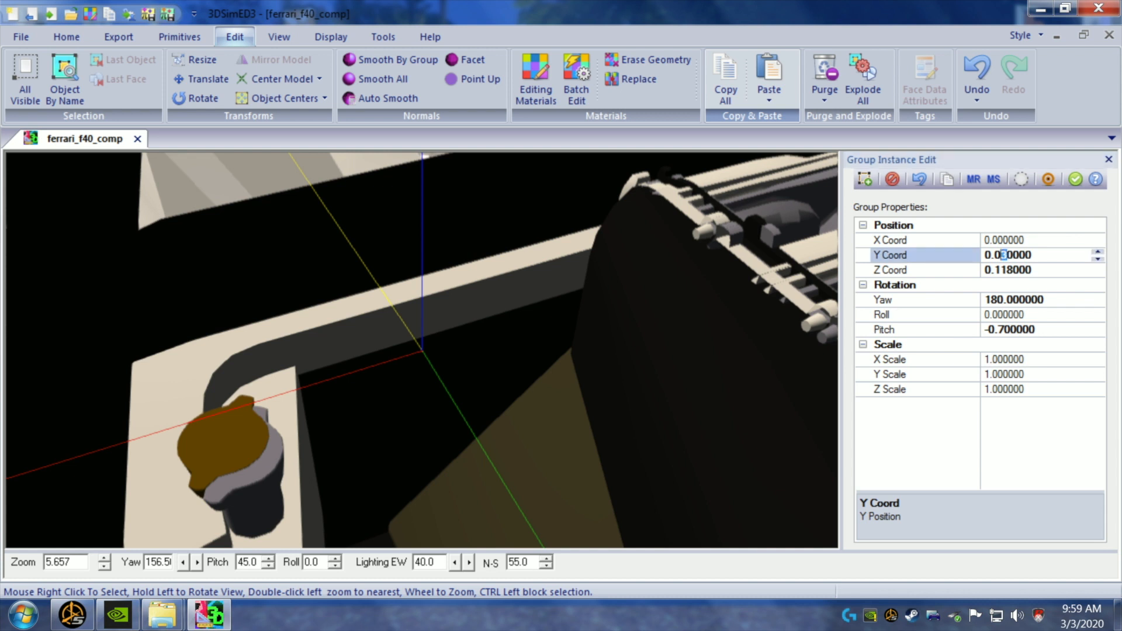
{"action": "type", "text": "1"}
{"action": "key", "text": "Return"}
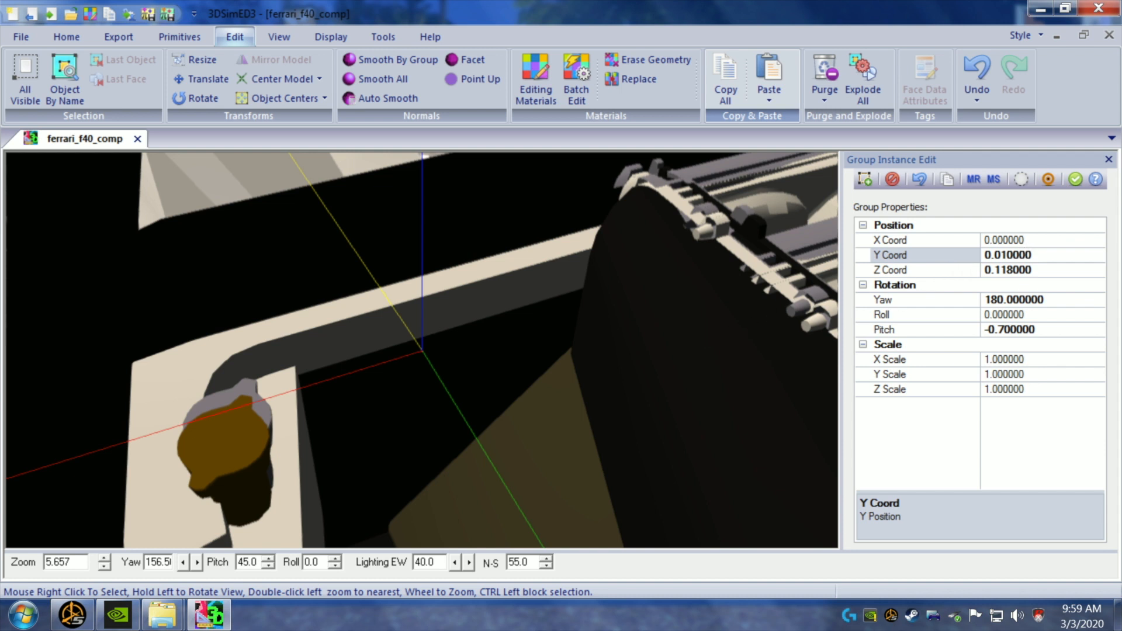
- Try finer Y coordinates of 0.013, 0.016 and 0.017 on the pasted engine group
{"action": "left_click_drag", "start_coordinate": [1006, 254], "coordinate": [1013, 255]}
{"action": "type", "text": "3"}
{"action": "left_click", "coordinate": [749, 347]}
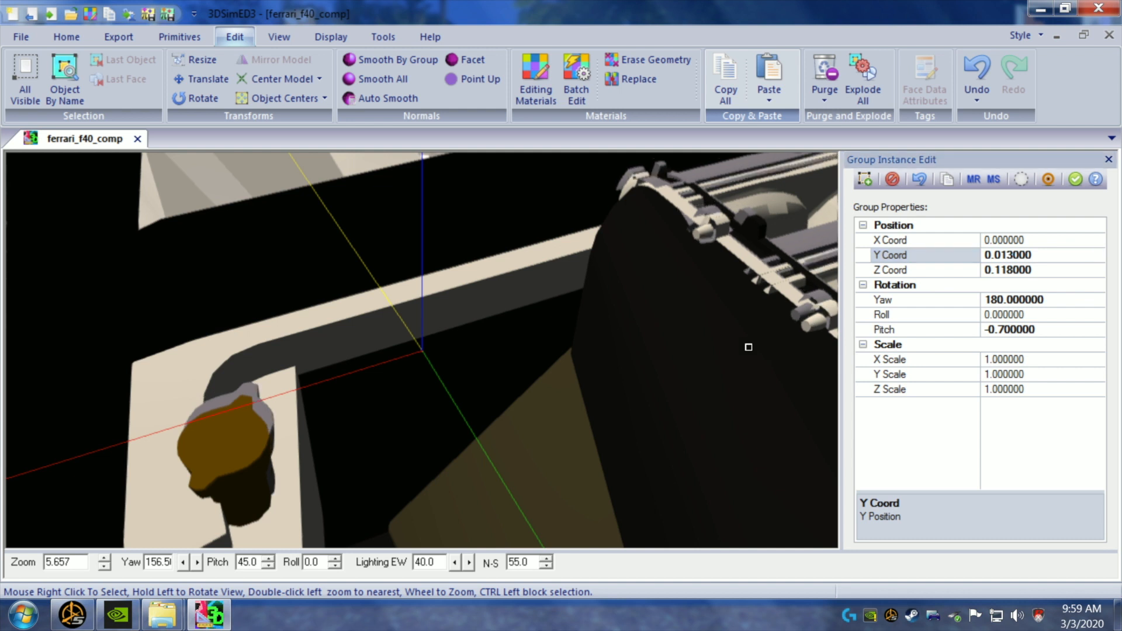
{"action": "left_click_drag", "start_coordinate": [1007, 254], "coordinate": [1013, 255]}
{"action": "type", "text": "6"}
{"action": "left_click", "coordinate": [775, 324]}
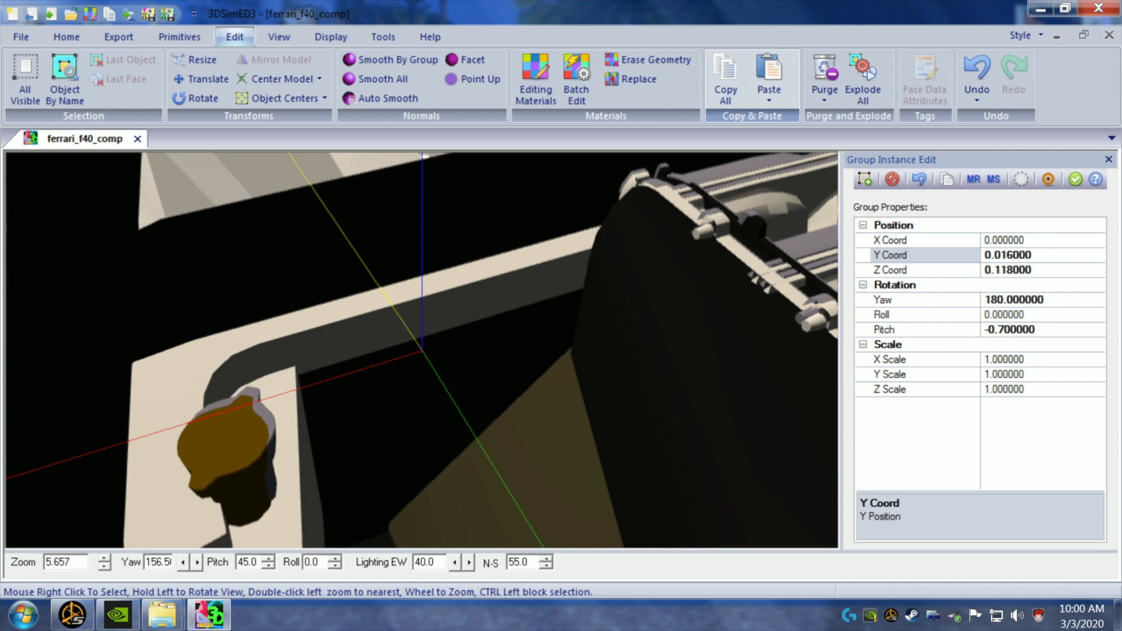
{"action": "left_click_drag", "start_coordinate": [1007, 255], "coordinate": [1013, 254]}
{"action": "type", "text": "7"}
{"action": "left_click", "coordinate": [753, 330]}
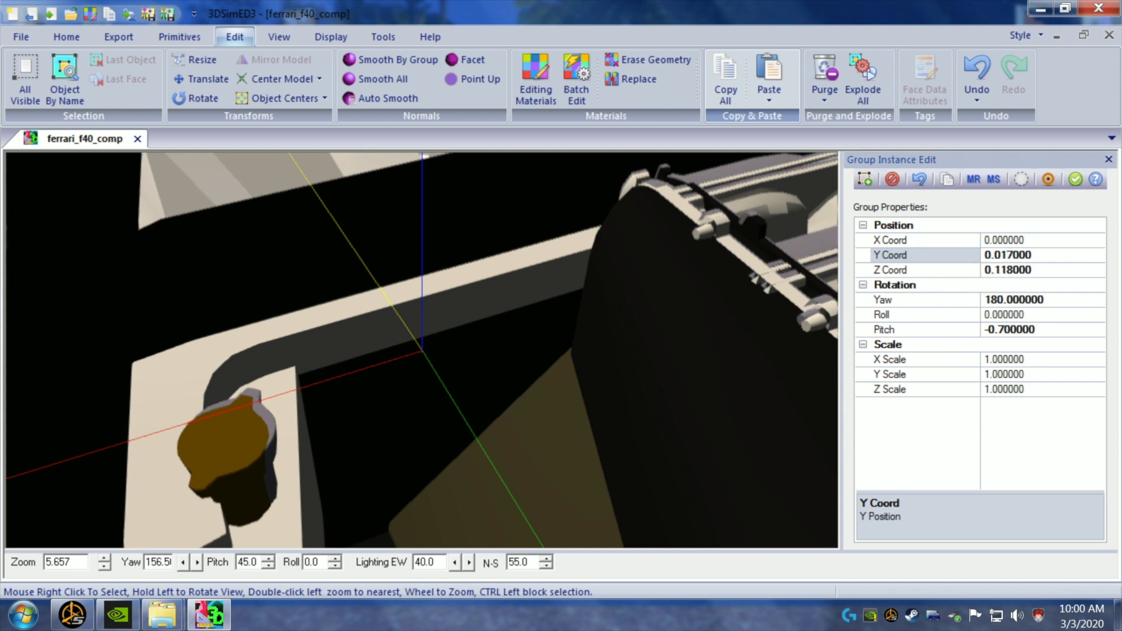
- Set the pasted engine group's Y coordinate to 0.02
{"action": "left_click_drag", "start_coordinate": [1006, 255], "coordinate": [1000, 255]}
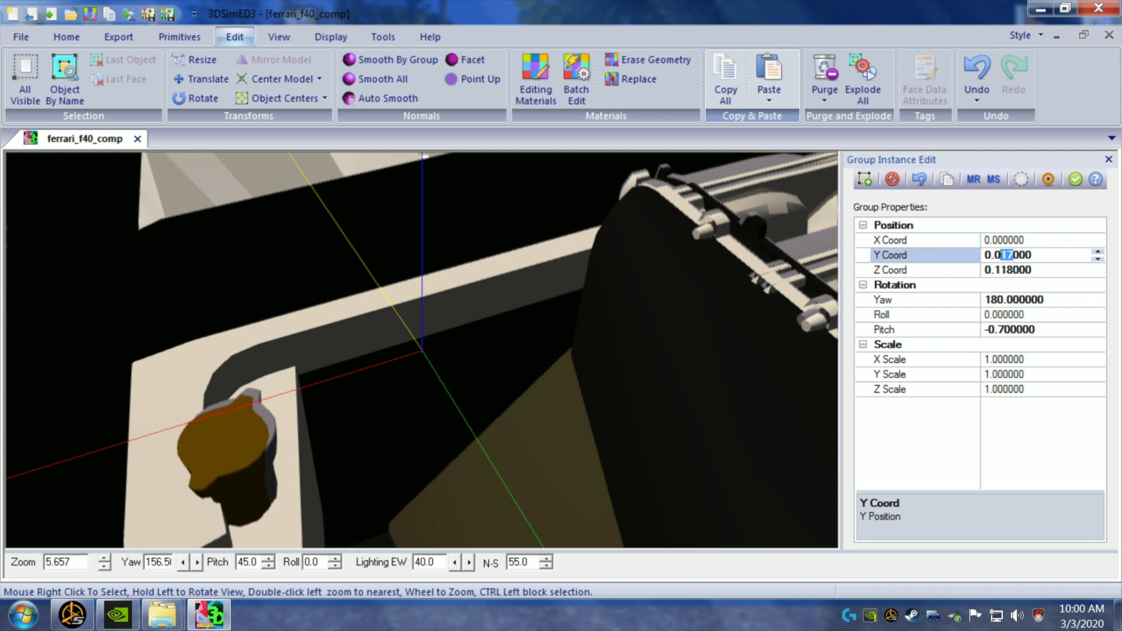
{"action": "type", "text": "2"}
{"action": "left_click", "coordinate": [738, 346]}
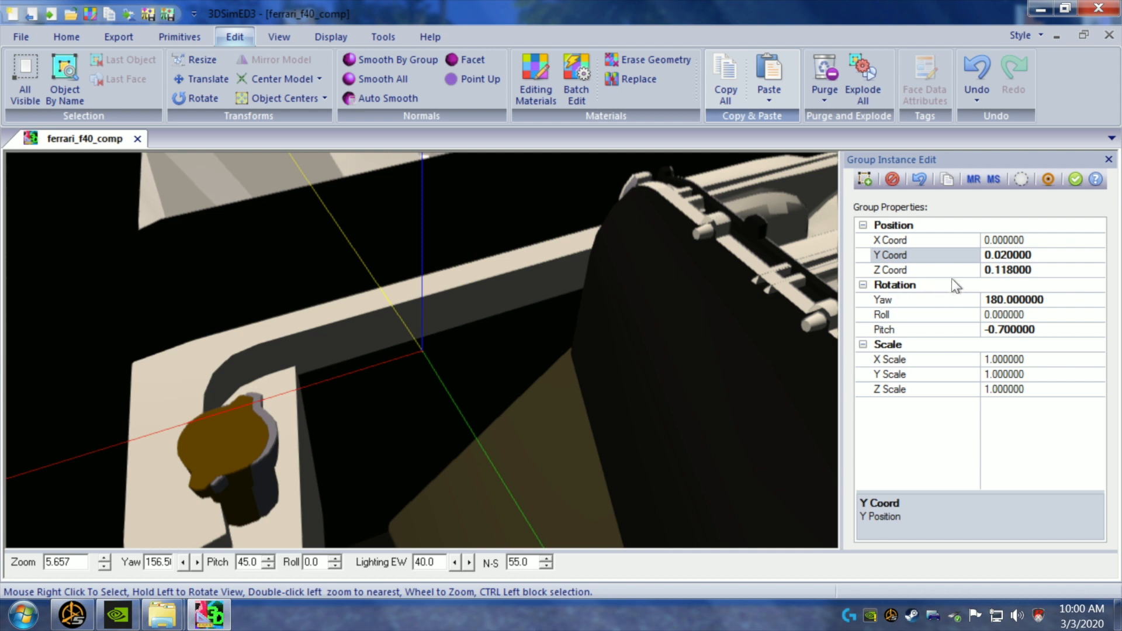
- Try X coordinates of 0.02 and 0.001 on the pasted engine group to center its cap on the original
{"action": "left_click", "coordinate": [1002, 240]}
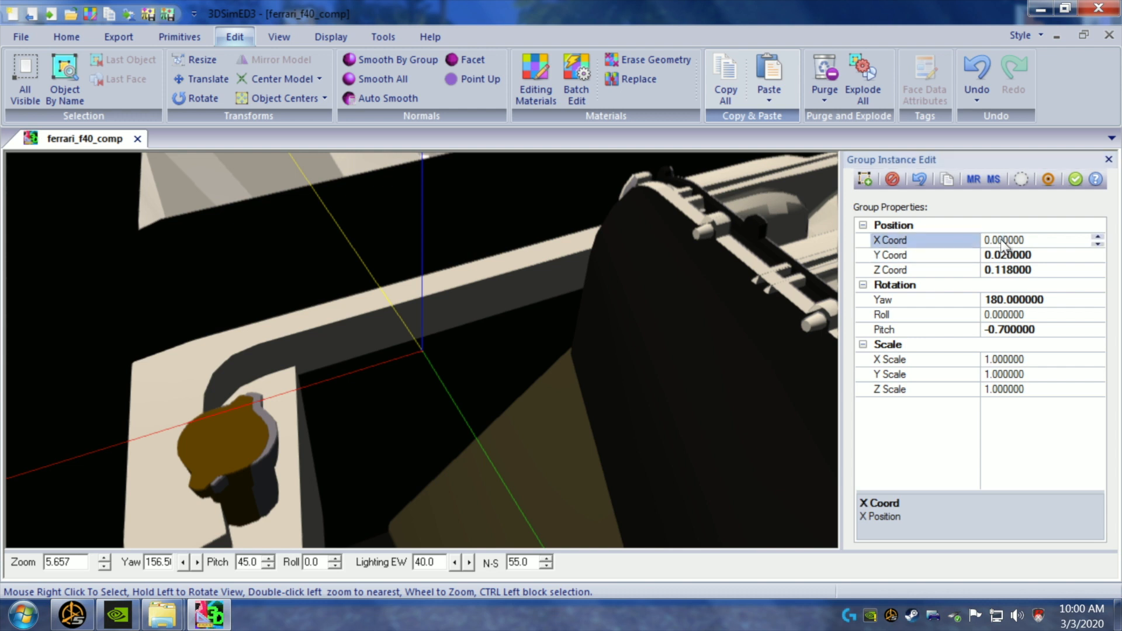
{"action": "type", "text": "2"}
{"action": "key", "text": "Return"}
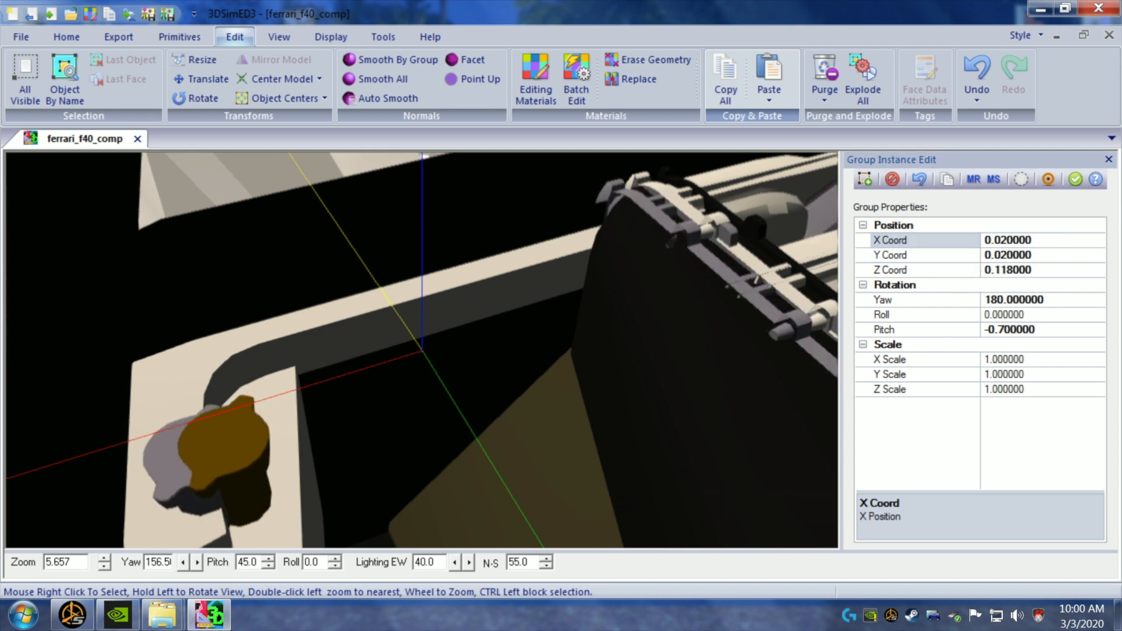
{"action": "left_click_drag", "start_coordinate": [1014, 239], "coordinate": [1001, 240]}
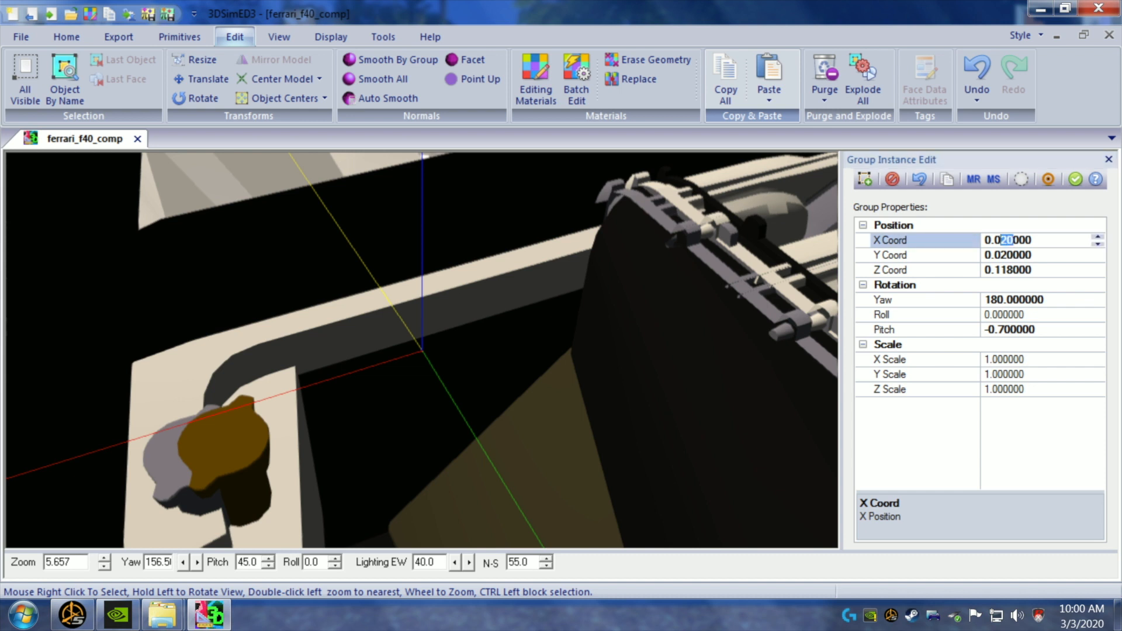
{"action": "type", "text": "01"}
{"action": "left_click", "coordinate": [615, 326]}
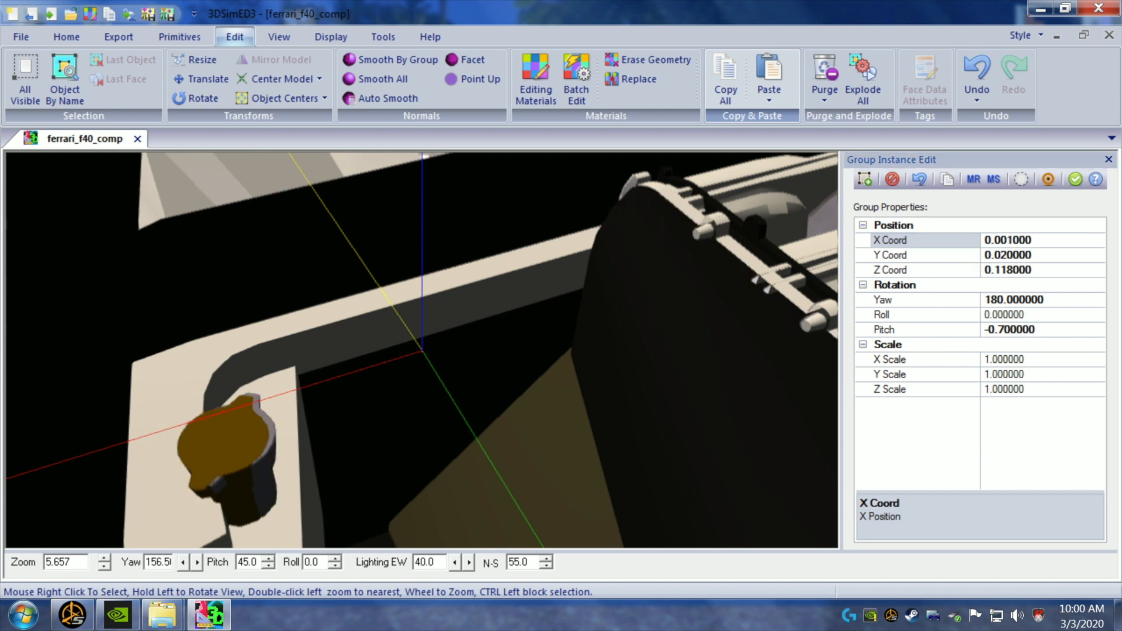
- Try X coordinates of 0.002 and 0.003 on the pasted engine group to center its cap on the original
{"action": "left_click", "coordinate": [1010, 240]}
{"action": "type", "text": "2"}
{"action": "left_click", "coordinate": [759, 328]}
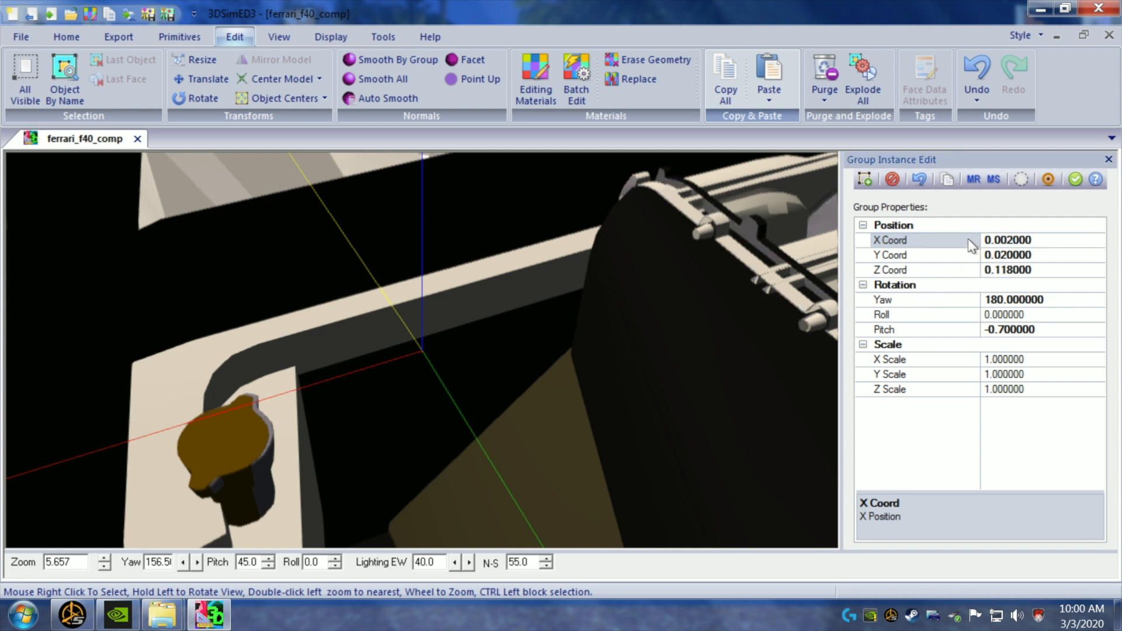
{"action": "left_click", "coordinate": [1010, 239]}
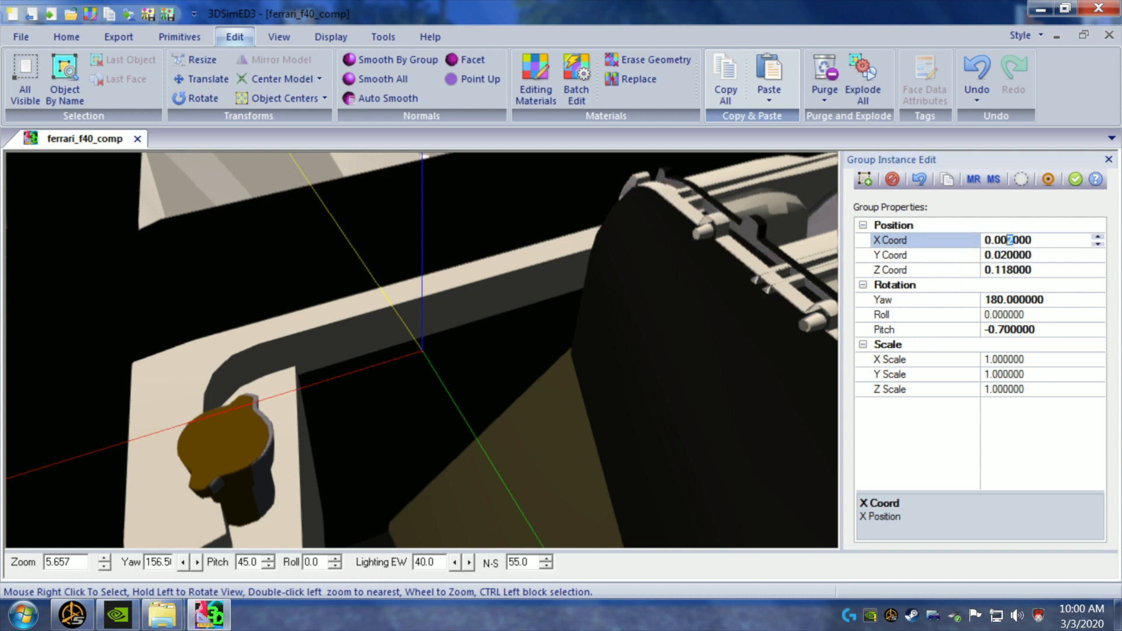
{"action": "type", "text": "3"}
{"action": "left_click", "coordinate": [784, 345]}
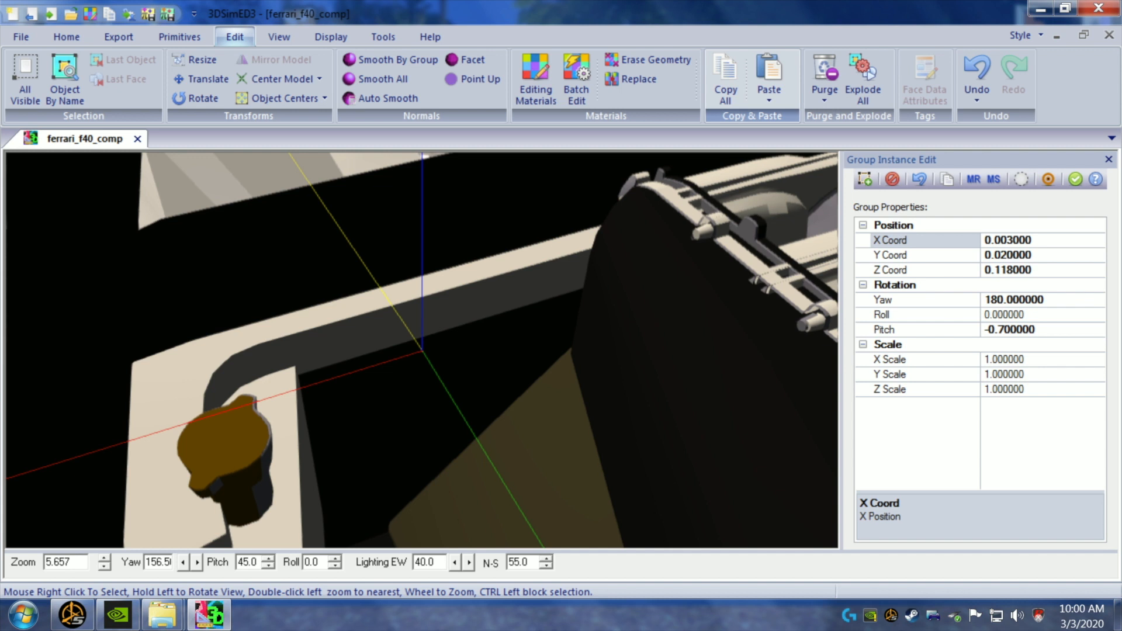
- Try finer X coordinates of 0.0035 and 0.0037 on the pasted engine group
{"action": "left_click", "coordinate": [1015, 239]}
{"action": "type", "text": "5"}
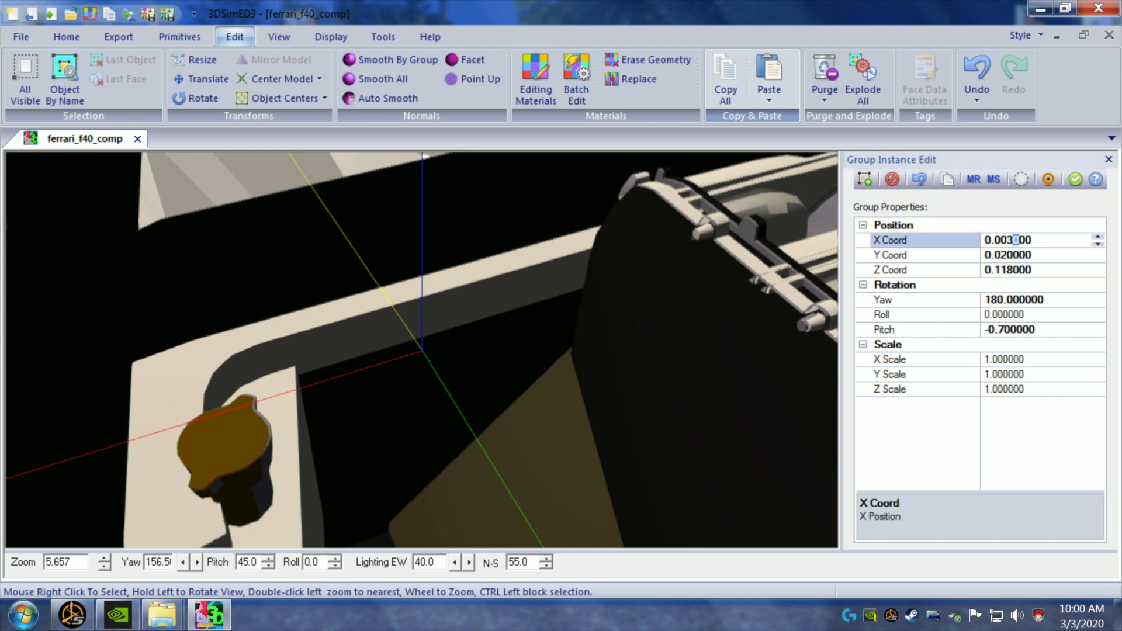
{"action": "left_click", "coordinate": [763, 325]}
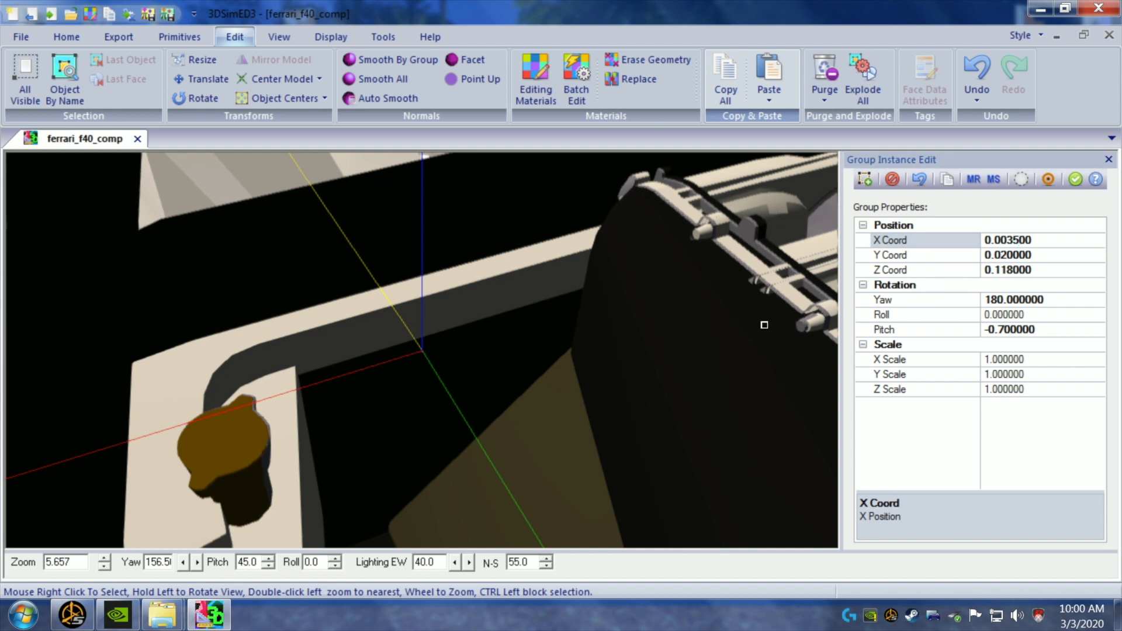
{"action": "left_click", "coordinate": [1021, 239]}
{"action": "key", "text": "BackSpace"}
{"action": "type", "text": "7"}
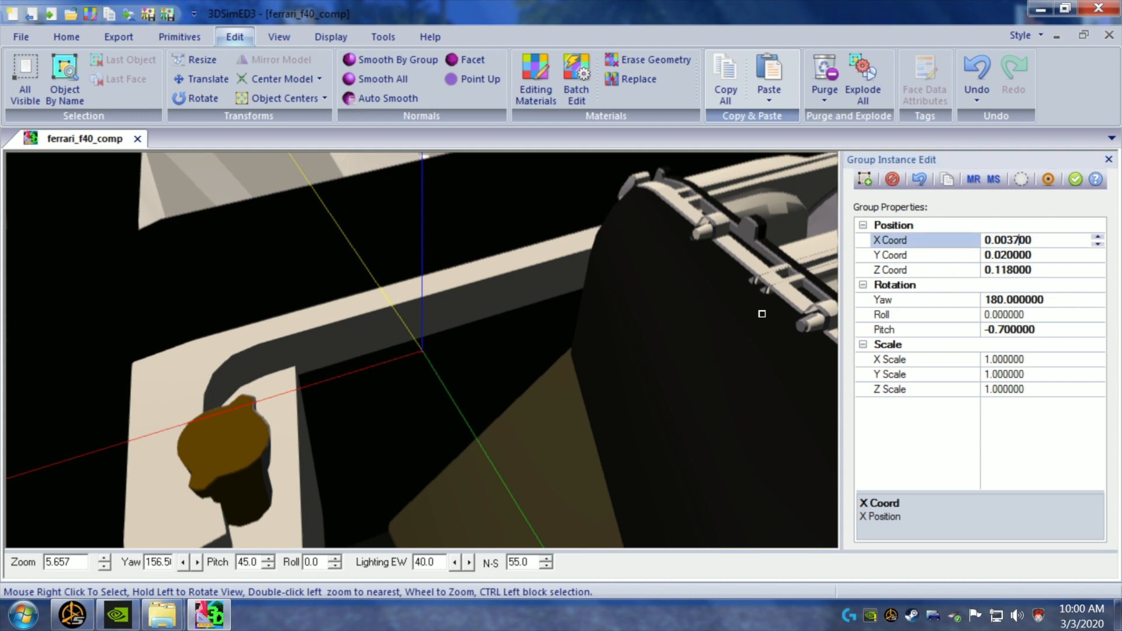
{"action": "left_click", "coordinate": [760, 314]}
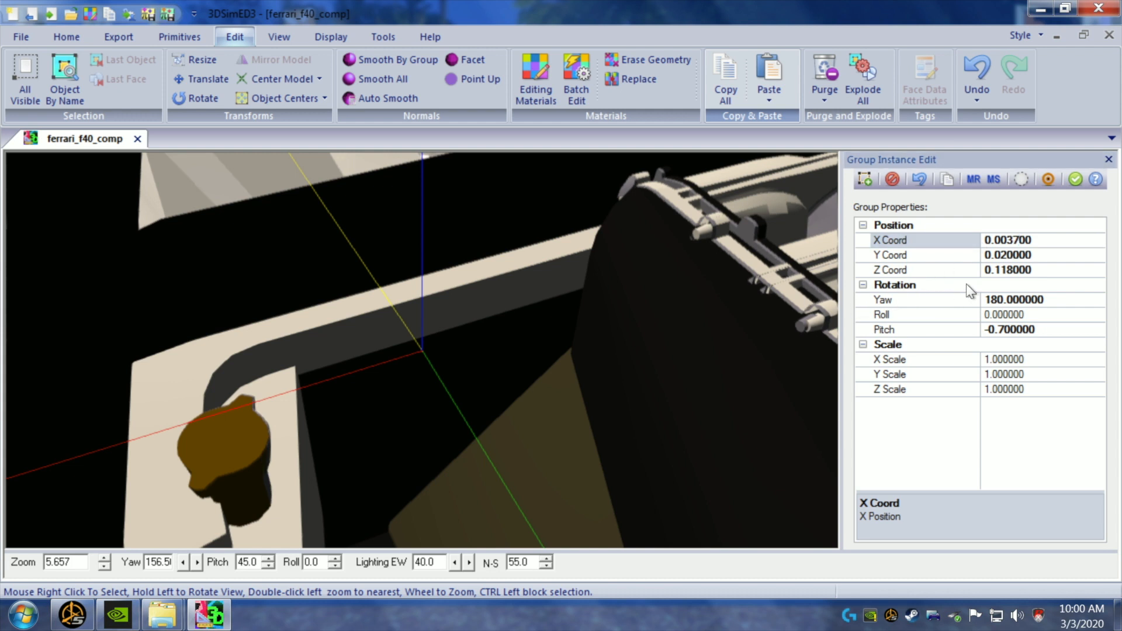
- Try a Z coordinate of 0.119 on the pasted engine group and compare both filler caps
{"action": "left_click", "coordinate": [1006, 272]}
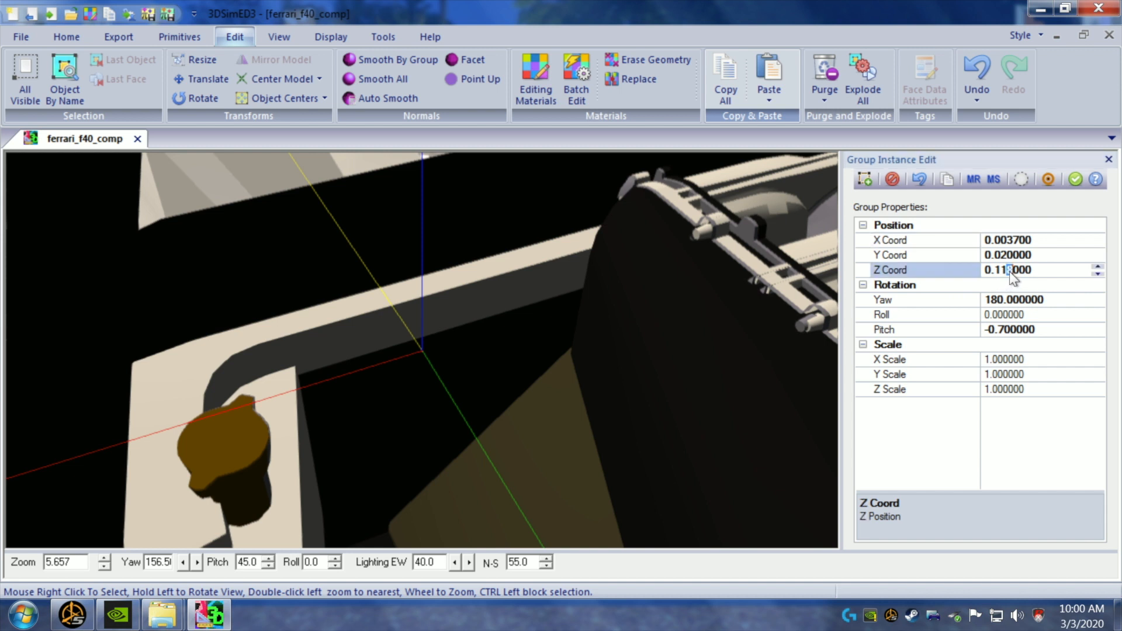
{"action": "type", "text": "9"}
{"action": "left_click", "coordinate": [714, 341]}
{"action": "double_click", "coordinate": [715, 341]}
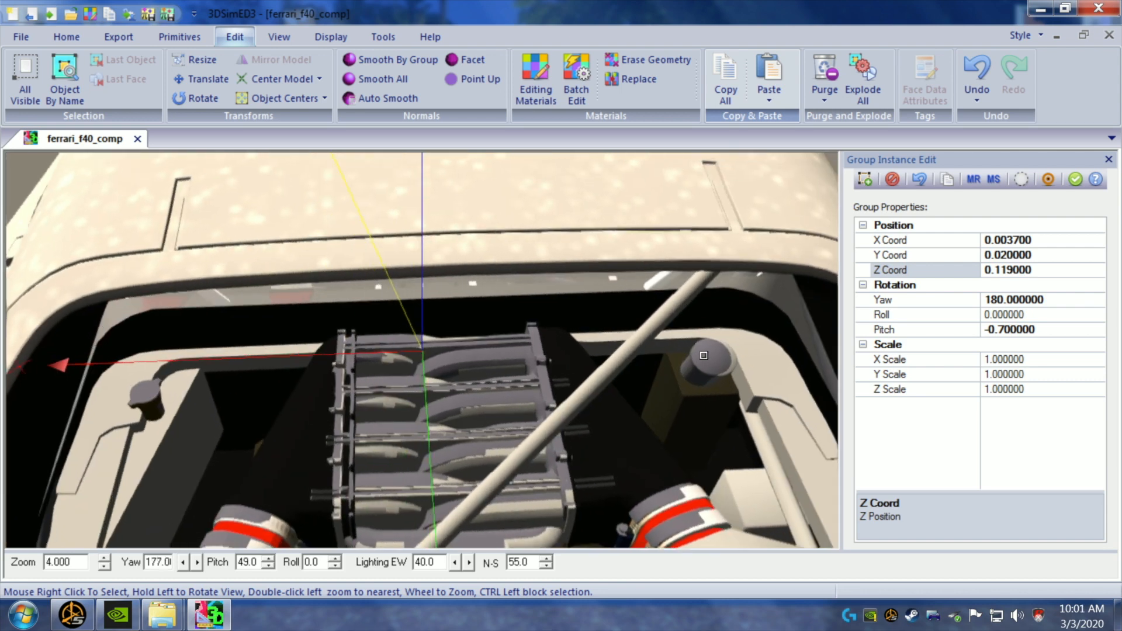
{"action": "left_click_drag", "start_coordinate": [704, 356], "coordinate": [689, 354]}
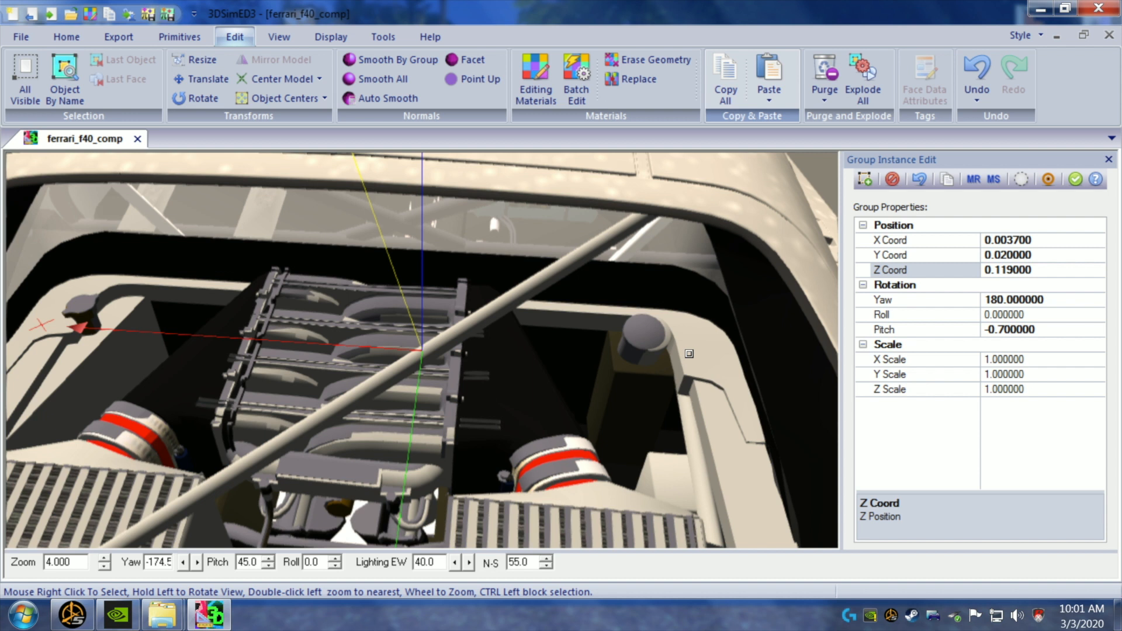
- Try an X scale of 1.02 on the pasted engine group to widen it over the original parts
{"action": "left_click", "coordinate": [1003, 362]}
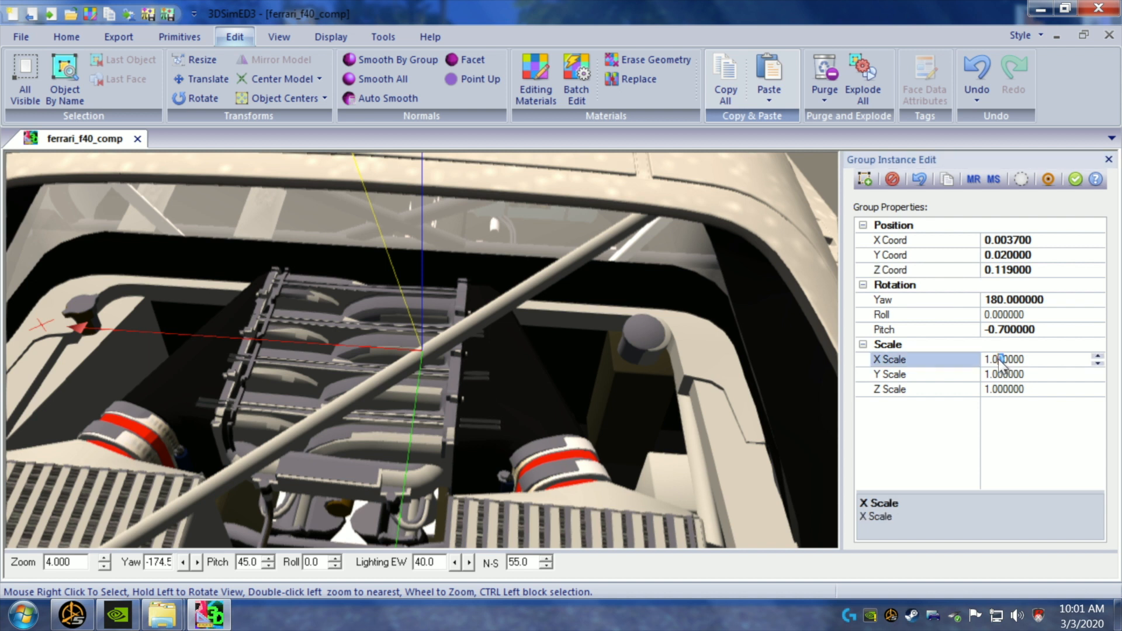
{"action": "key", "text": "BackSpace"}
{"action": "type", "text": "2"}
{"action": "left_click", "coordinate": [796, 376]}
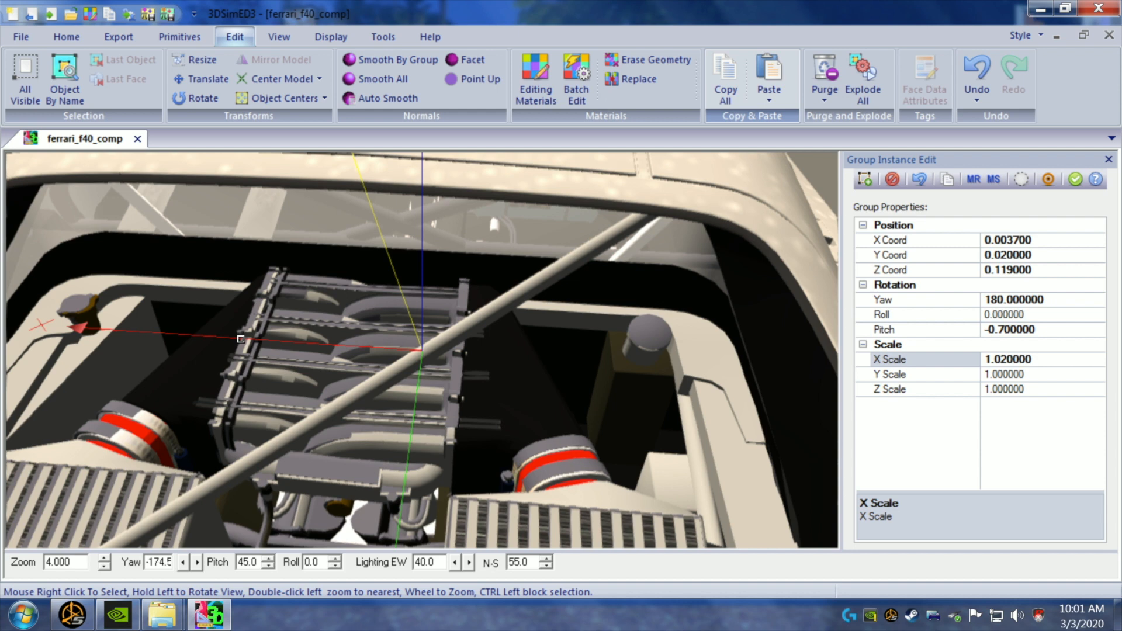
{"action": "left_click_drag", "start_coordinate": [309, 387], "coordinate": [319, 387]}
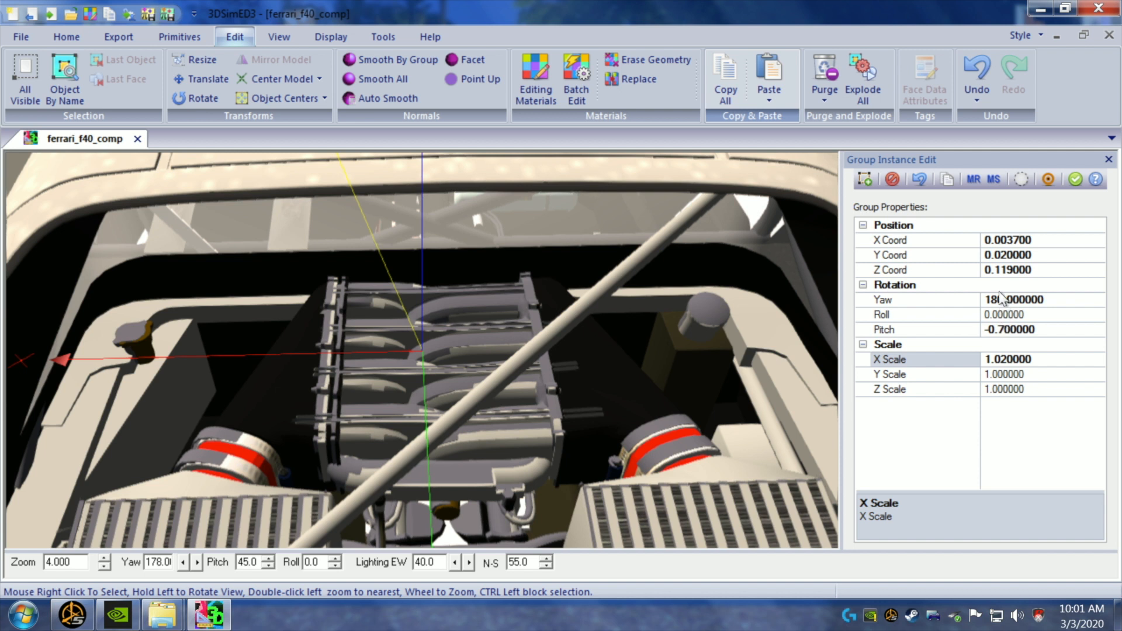
- Raise the pasted engine group by setting its Z coordinate to 0.122
{"action": "left_click", "coordinate": [1010, 270]}
{"action": "key", "text": "BackSpace"}
{"action": "key", "text": "BackSpace"}
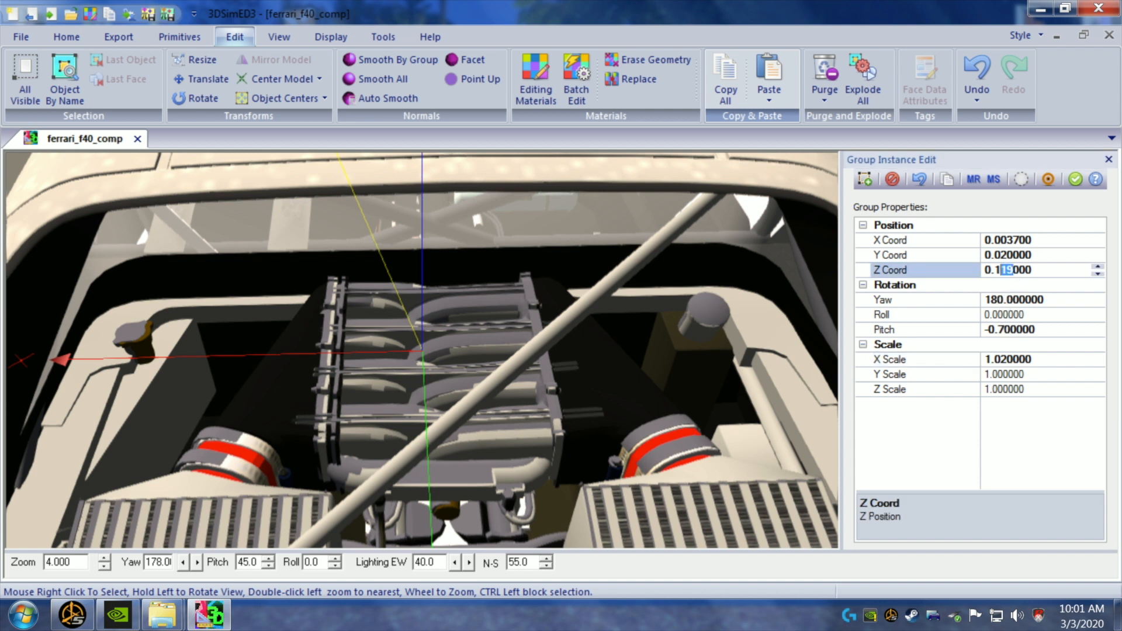
{"action": "type", "text": "22"}
{"action": "key", "text": "Return"}
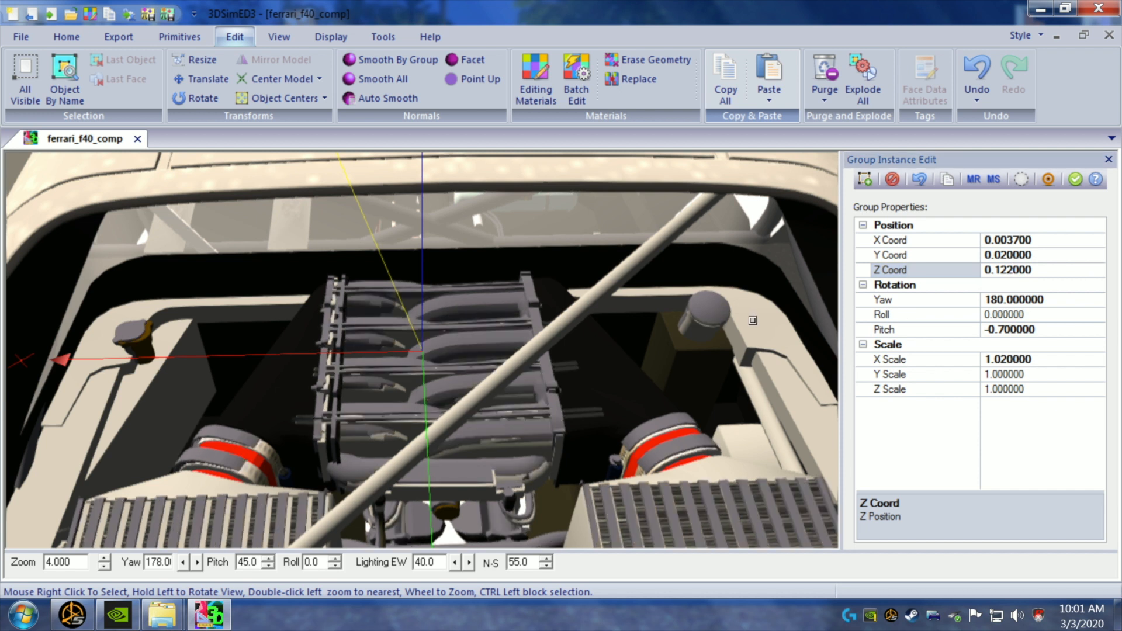
- Set the pasted engine group's X scale to 1.01
{"action": "left_click", "coordinate": [1006, 360]}
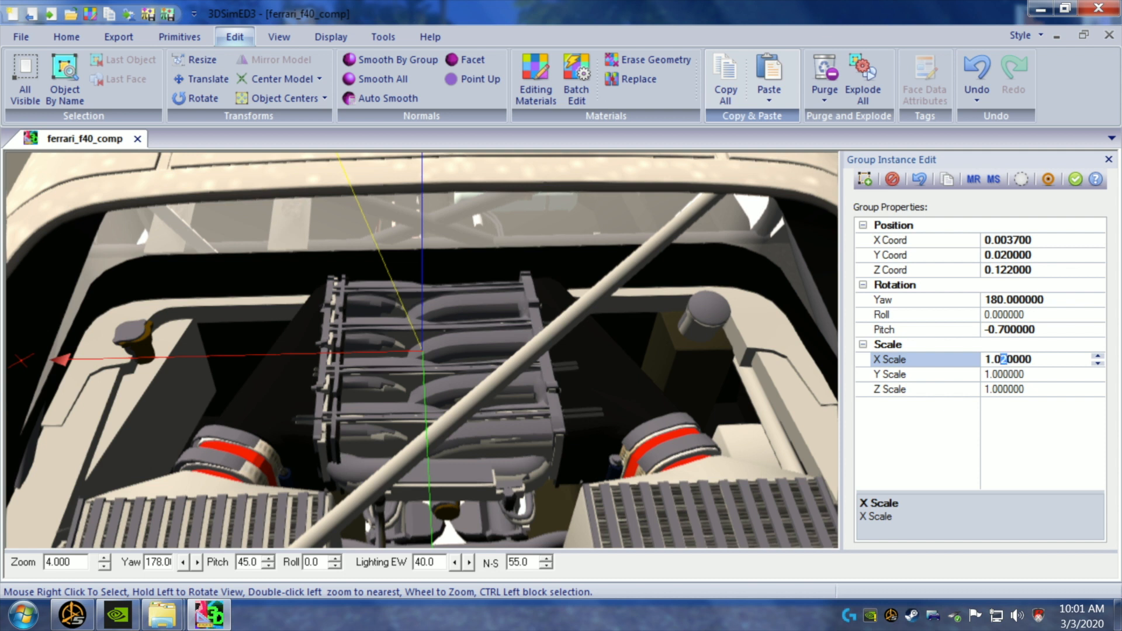
{"action": "type", "text": "1"}
{"action": "left_click", "coordinate": [759, 312]}
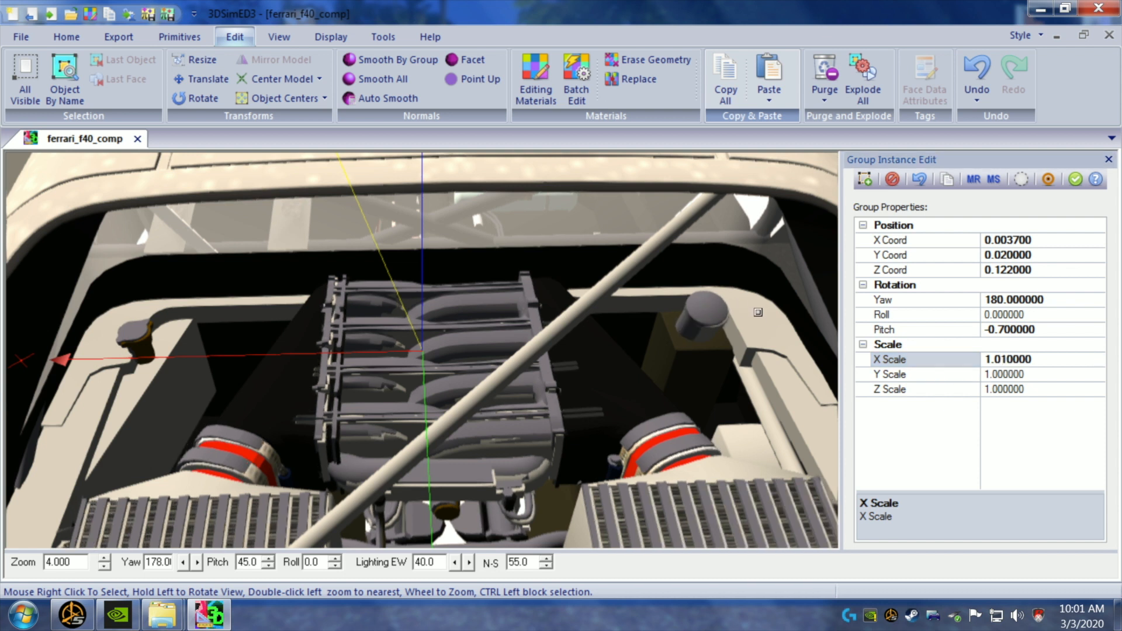
- Try X coordinates of 0.0035 and 0.0025 on the rescaled engine group
{"action": "left_click", "coordinate": [1017, 246]}
{"action": "key", "text": "BackSpace"}
{"action": "type", "text": "5"}
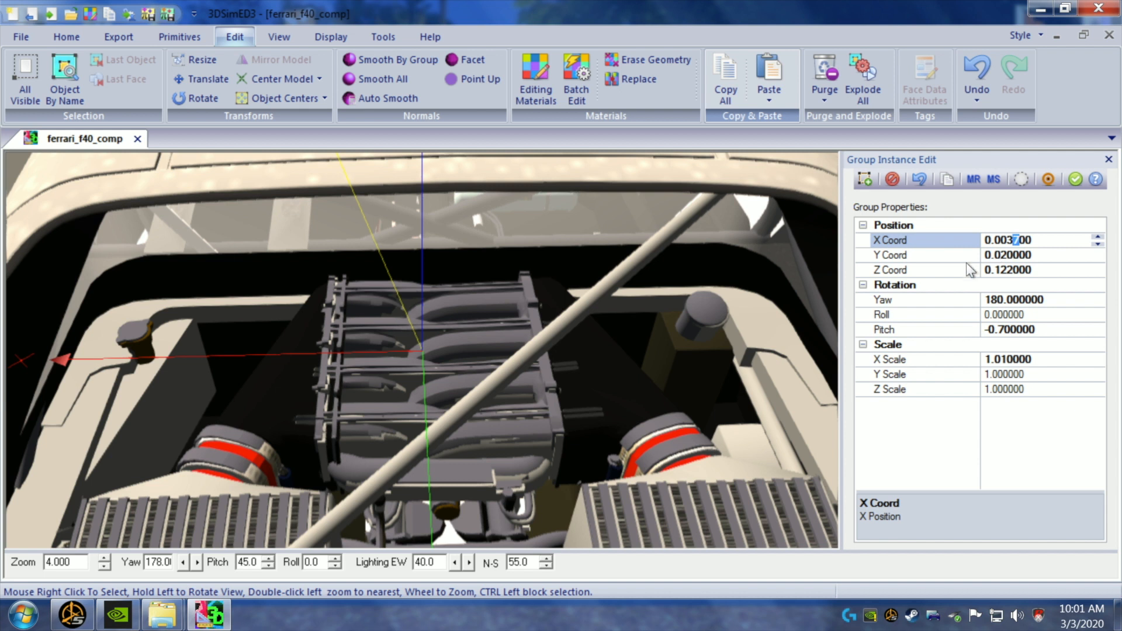
{"action": "left_click", "coordinate": [810, 310]}
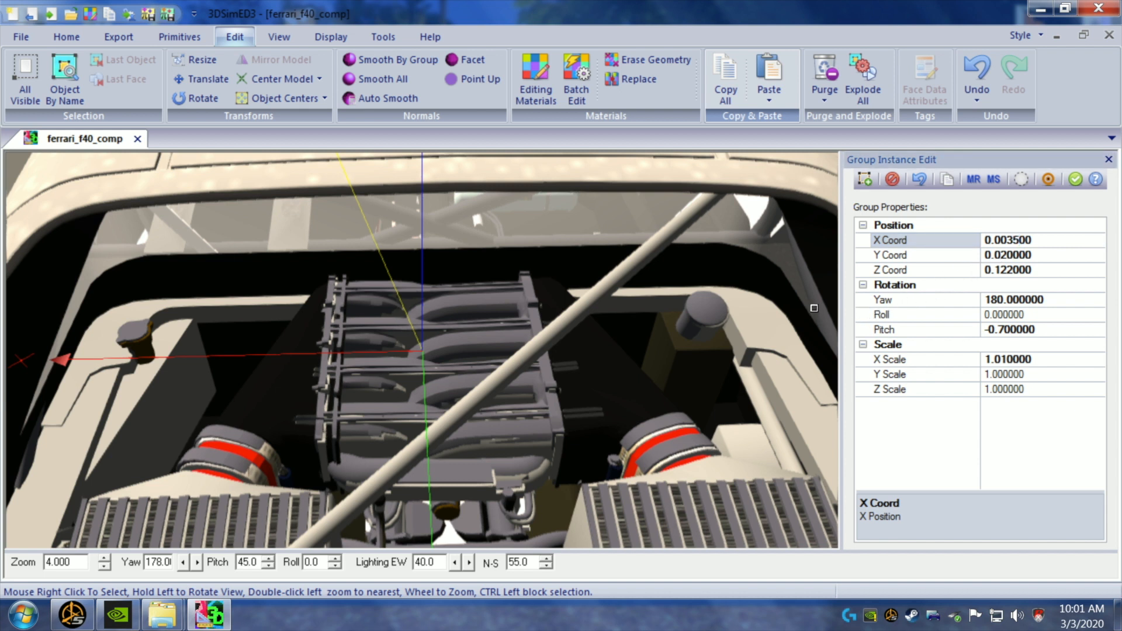
{"action": "left_click", "coordinate": [1014, 240]}
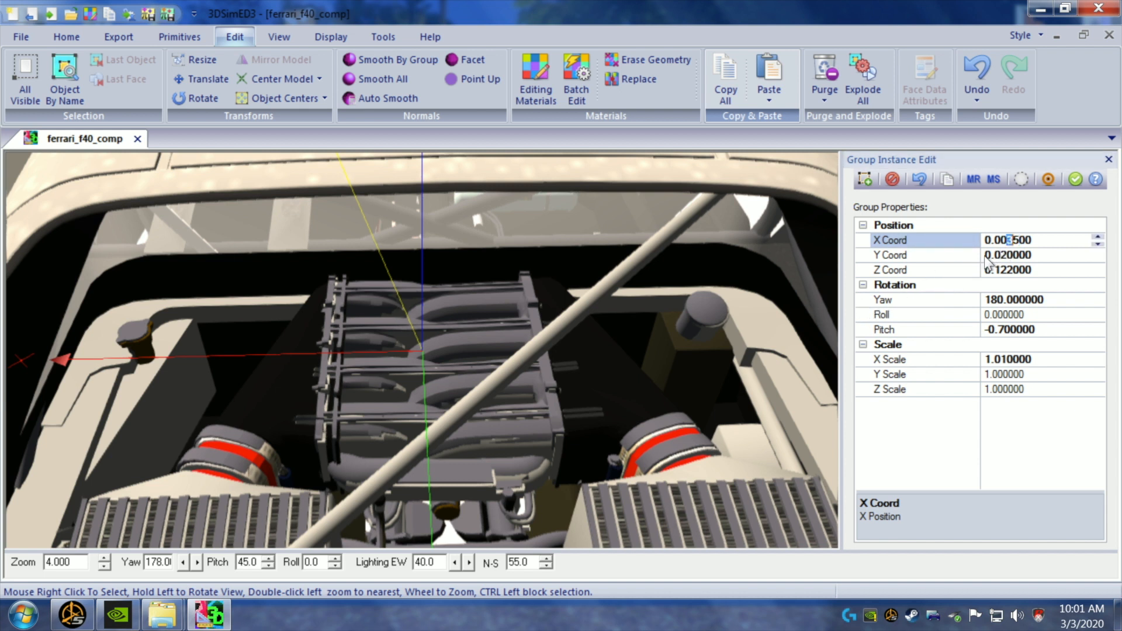
{"action": "key", "text": "BackSpace"}
{"action": "type", "text": "2"}
{"action": "left_click", "coordinate": [771, 331]}
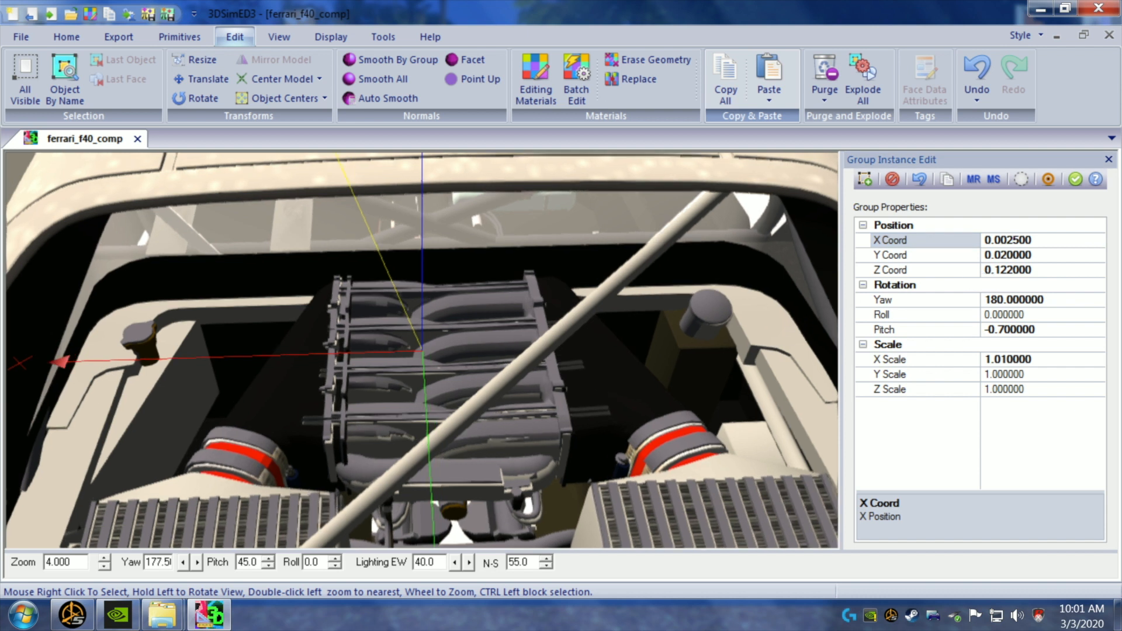
- Set the pasted engine group's X coordinate to 0.0015 and check its fit in the engine bay
{"action": "left_click", "coordinate": [1009, 240]}
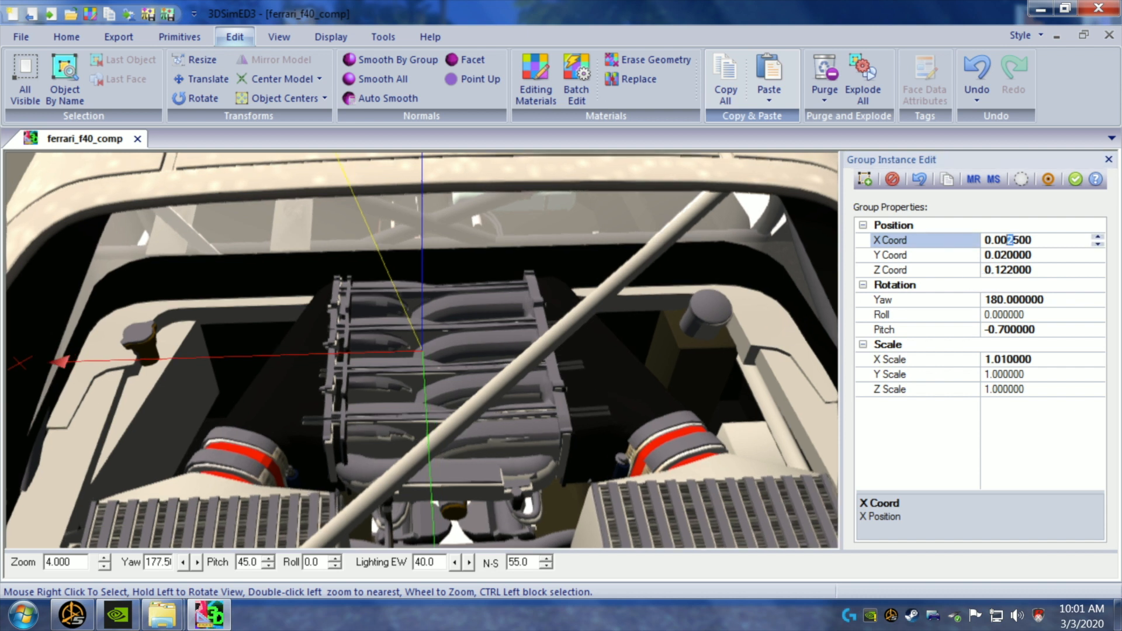
{"action": "type", "text": "1"}
{"action": "left_click", "coordinate": [808, 297]}
{"action": "left_click_drag", "start_coordinate": [796, 301], "coordinate": [795, 302]}
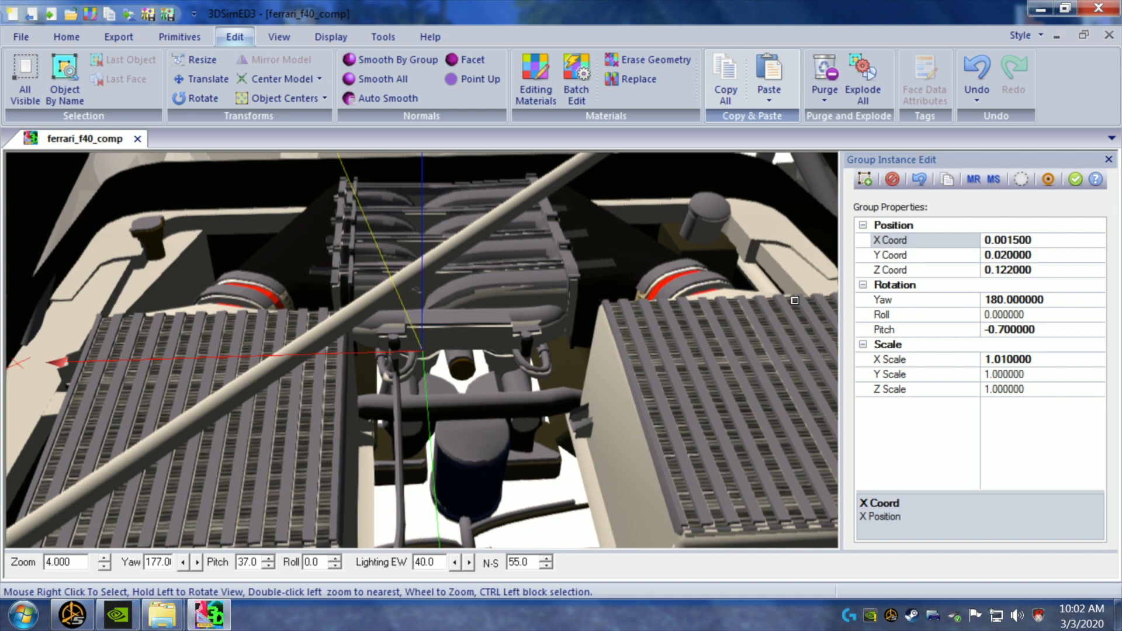
{"action": "scroll", "coordinate": [795, 302], "scroll_direction": "down", "scroll_amount": 1}
{"action": "left_click_drag", "start_coordinate": [697, 355], "coordinate": [704, 361]}
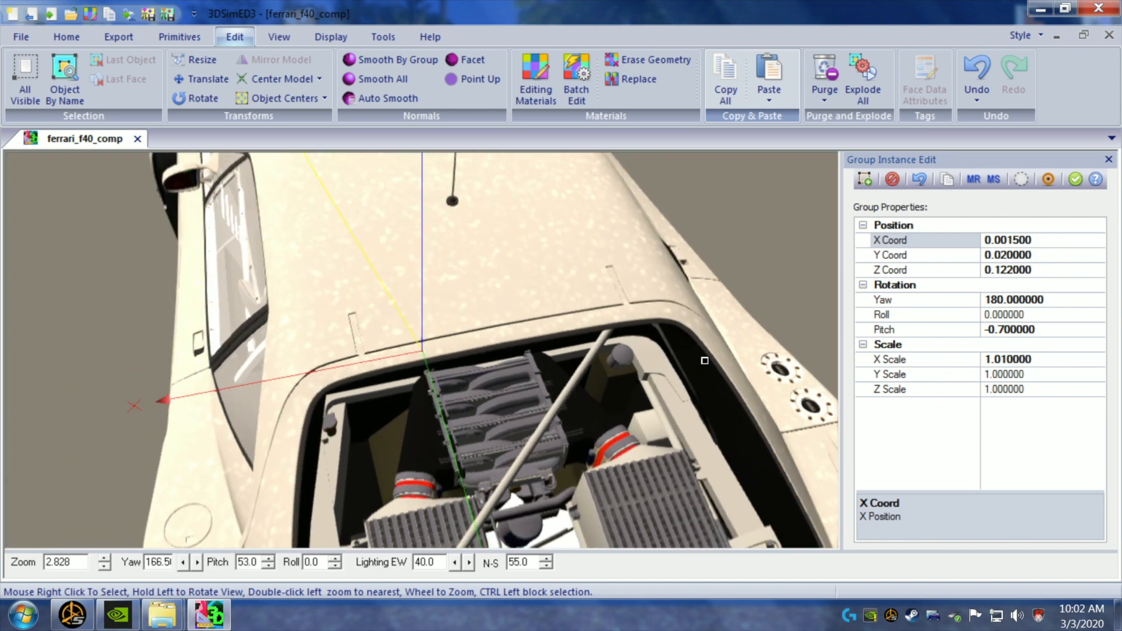
- Inspect the trim along the car's side and set the pasted group's Y coordinate to 0.01
{"action": "left_click_drag", "start_coordinate": [704, 360], "coordinate": [693, 356]}
{"action": "left_click_drag", "start_coordinate": [560, 361], "coordinate": [568, 351]}
{"action": "scroll", "coordinate": [366, 315], "scroll_direction": "up", "scroll_amount": 1}
{"action": "left_click_drag", "start_coordinate": [367, 316], "coordinate": [384, 326]}
{"action": "scroll", "coordinate": [381, 323], "scroll_direction": "up", "scroll_amount": 1}
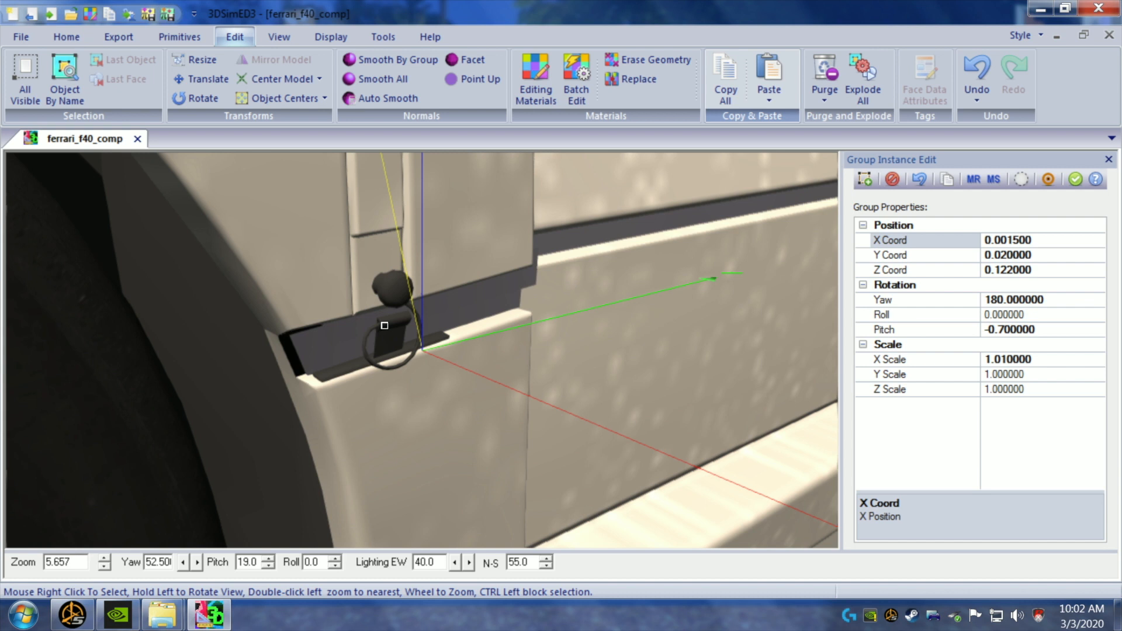
{"action": "left_click", "coordinate": [1004, 258]}
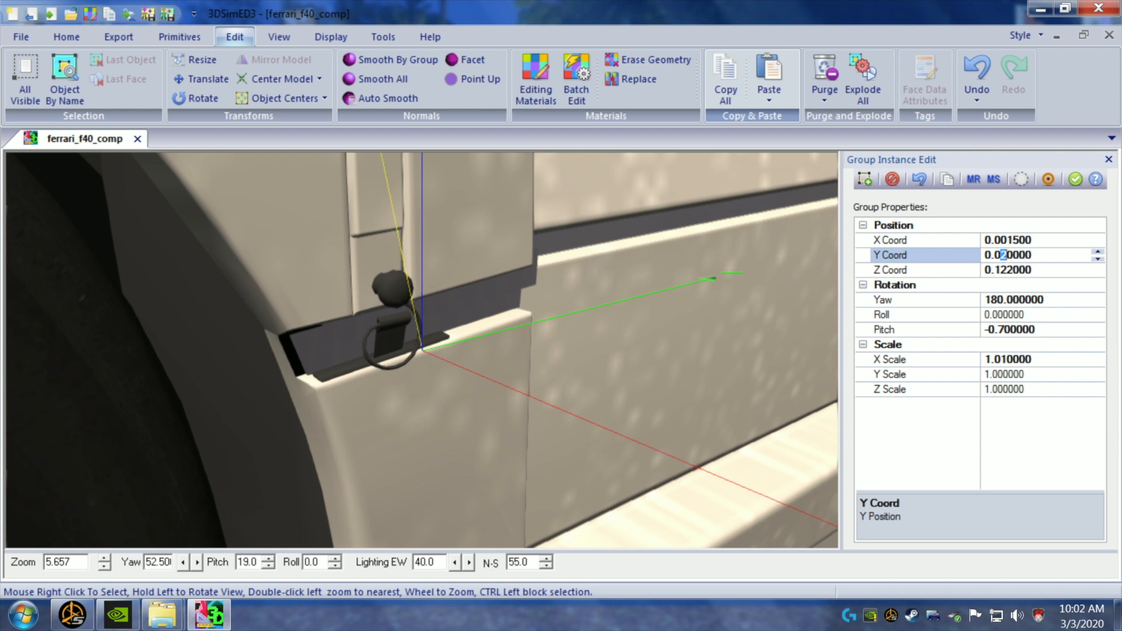
{"action": "type", "text": "1"}
{"action": "left_click", "coordinate": [799, 307]}
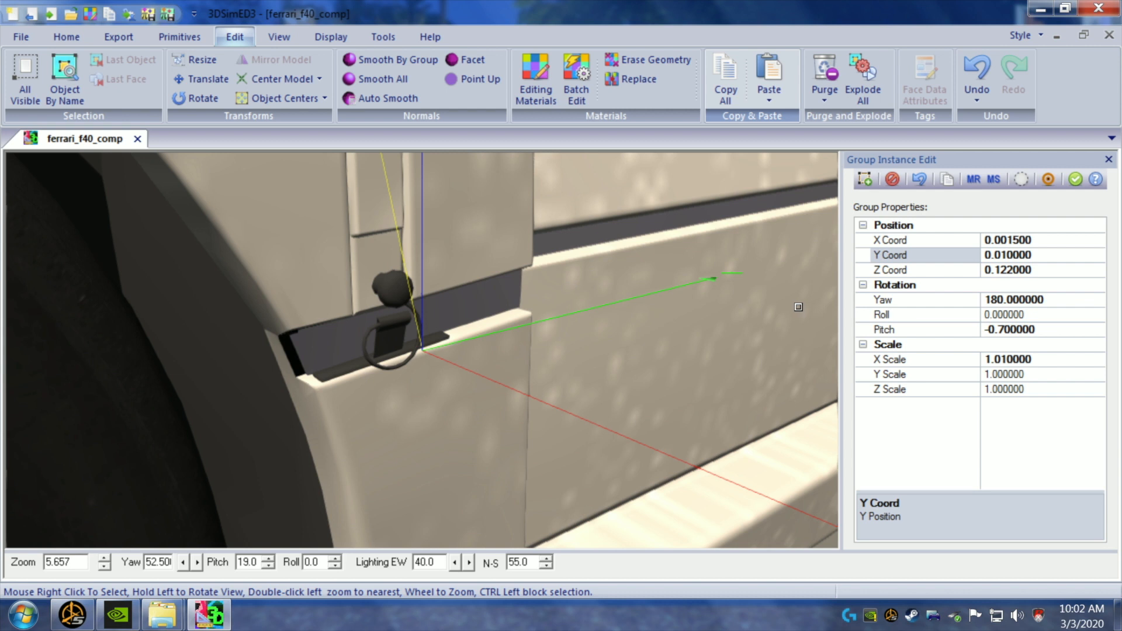
{"action": "left_click_drag", "start_coordinate": [788, 307], "coordinate": [719, 319]}
{"action": "scroll", "coordinate": [781, 307], "scroll_direction": "down", "scroll_amount": 1}
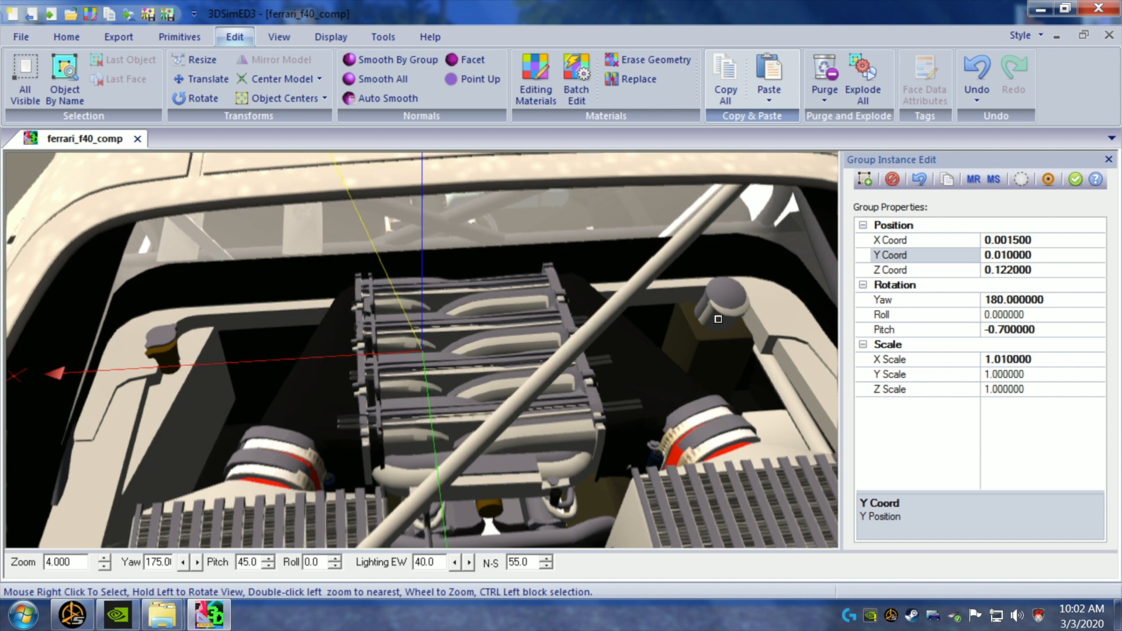
- Try Y scales of 1.02 and 1.01 on the pasted engine group to cover the original parts
{"action": "left_click", "coordinate": [1001, 375]}
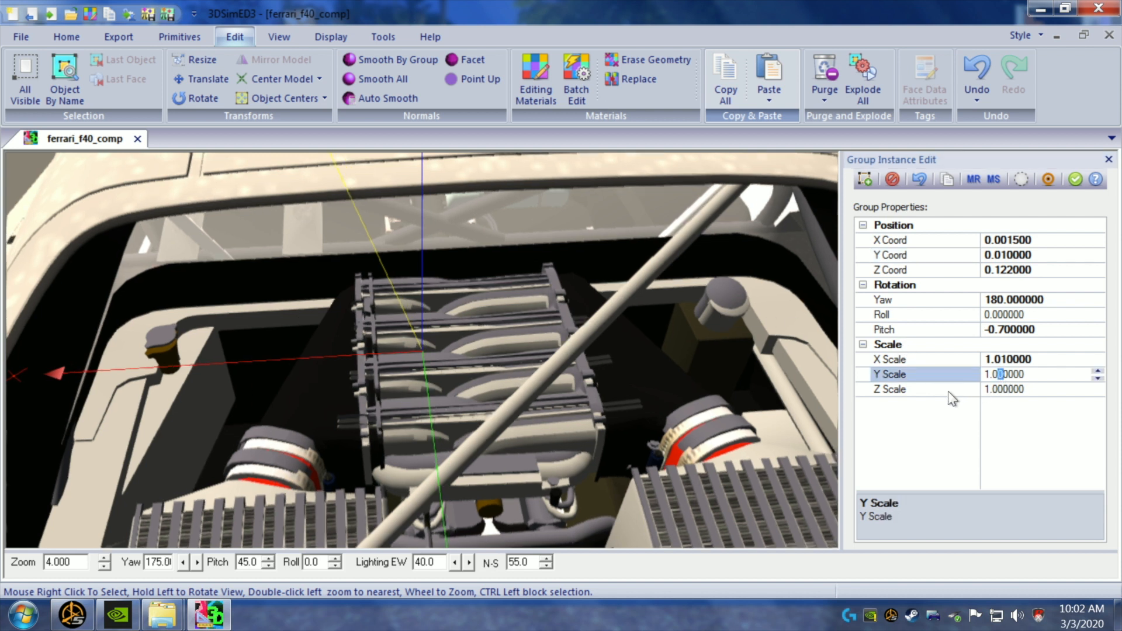
{"action": "type", "text": "2"}
{"action": "left_click", "coordinate": [799, 412]}
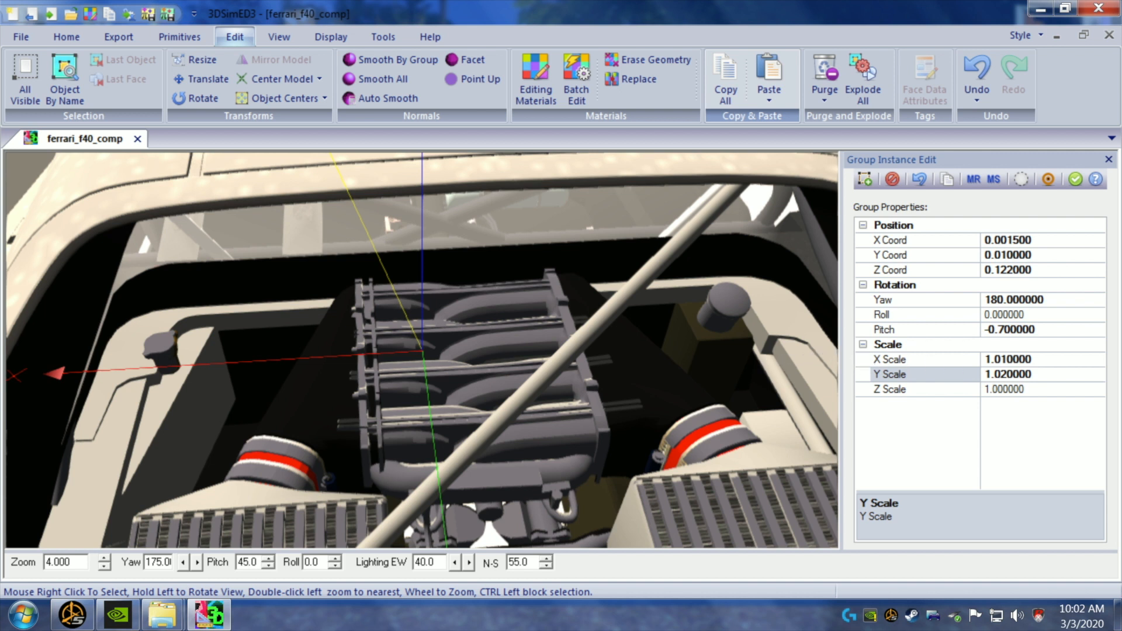
{"action": "left_click", "coordinate": [1004, 374]}
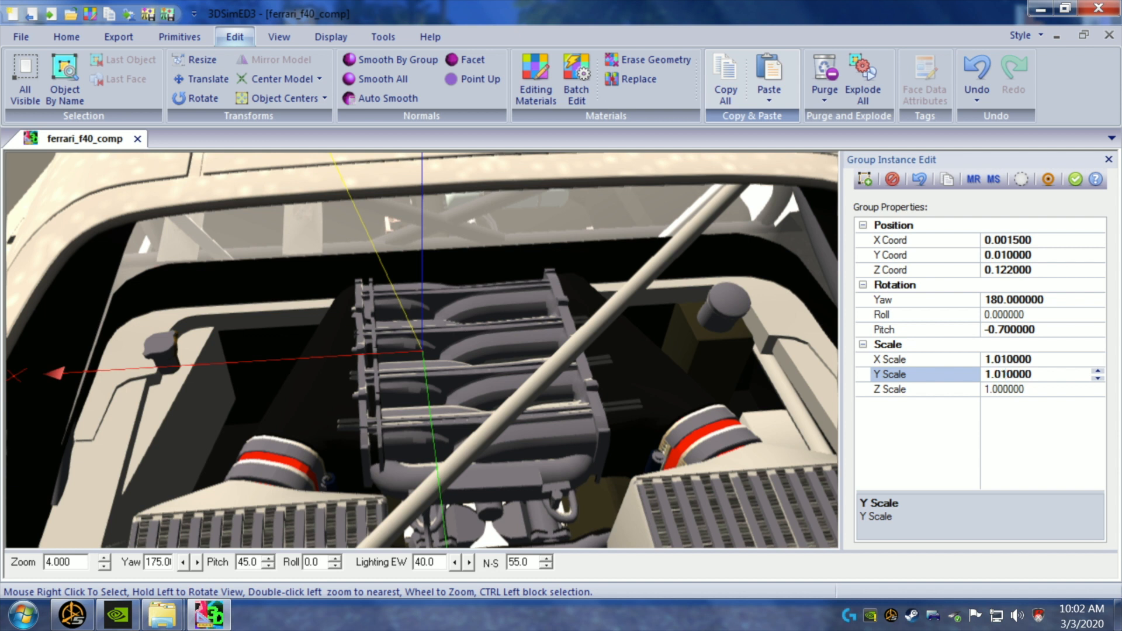
{"action": "left_click", "coordinate": [783, 369]}
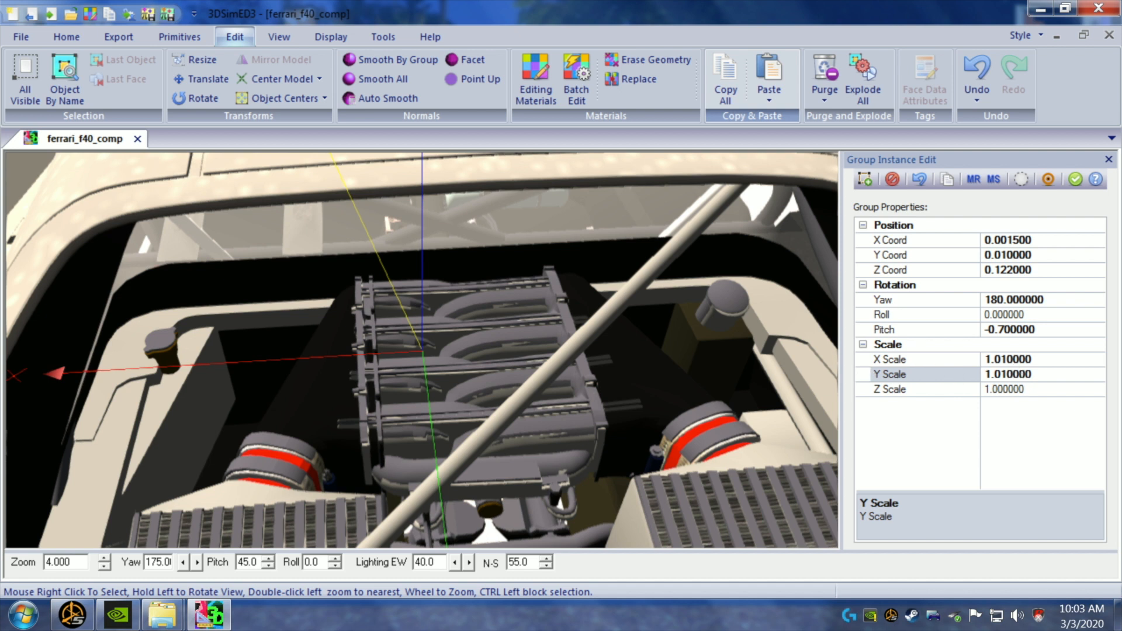
- Set the pasted engine group's Y scale to 1.018
{"action": "left_click_drag", "start_coordinate": [1014, 374], "coordinate": [1007, 374]}
{"action": "type", "text": "8"}
{"action": "key", "text": "Return"}
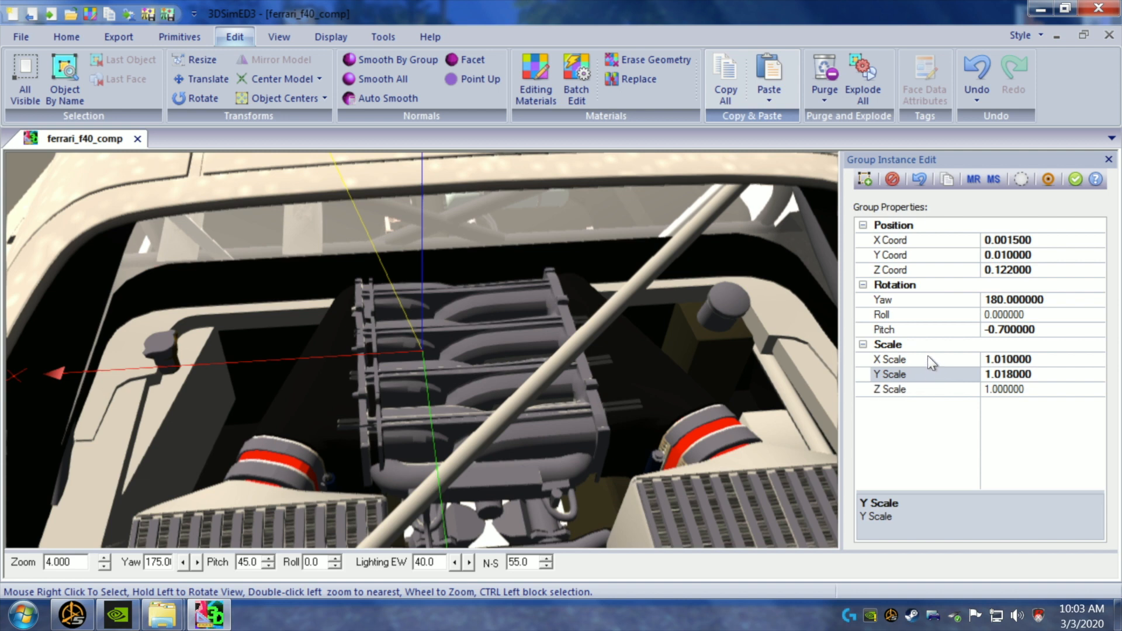
- Try Y coordinates of 0, 0.0003 and 0.0033 on the pasted engine group to cover the original intake parts
{"action": "left_click_drag", "start_coordinate": [819, 374], "coordinate": [821, 372]}
{"action": "left_click_drag", "start_coordinate": [675, 373], "coordinate": [674, 378]}
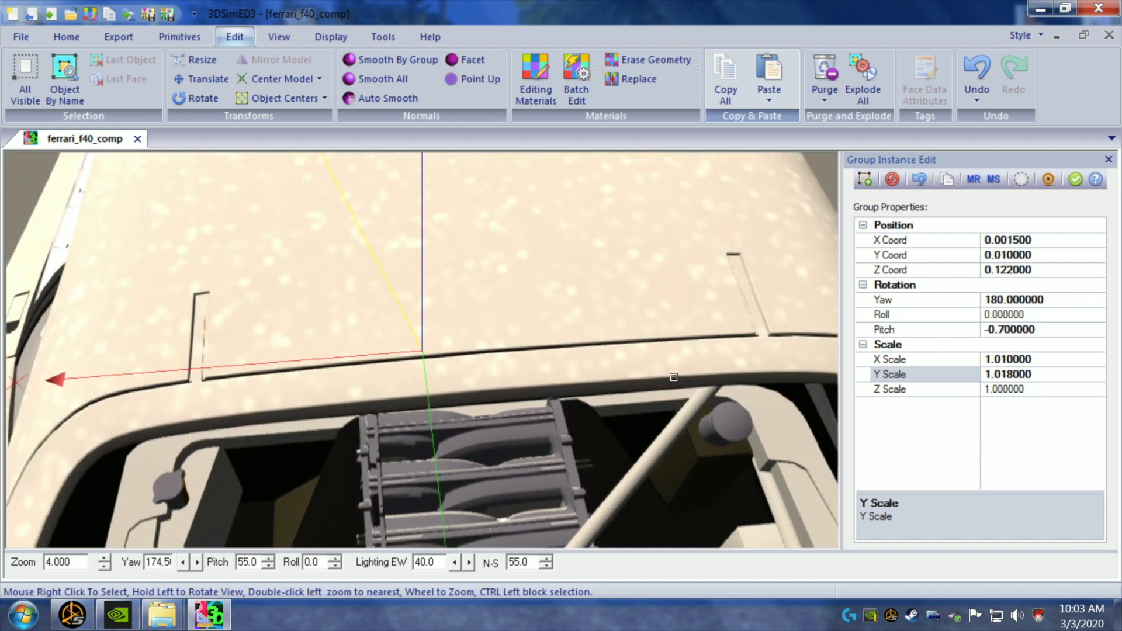
{"action": "left_click", "coordinate": [1004, 256]}
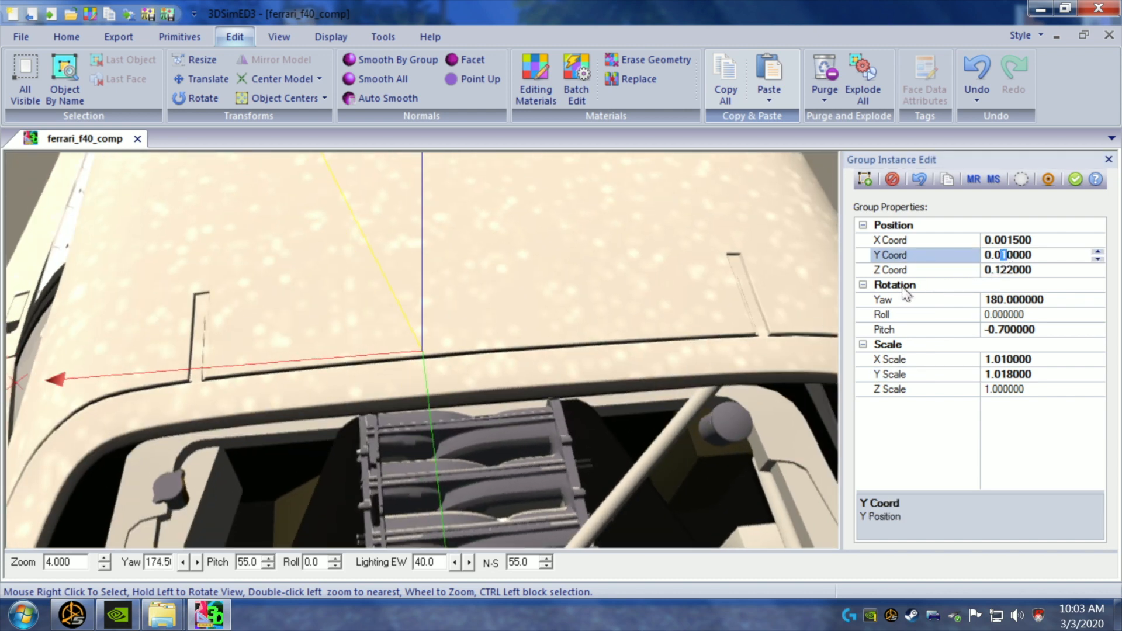
{"action": "left_click", "coordinate": [748, 313]}
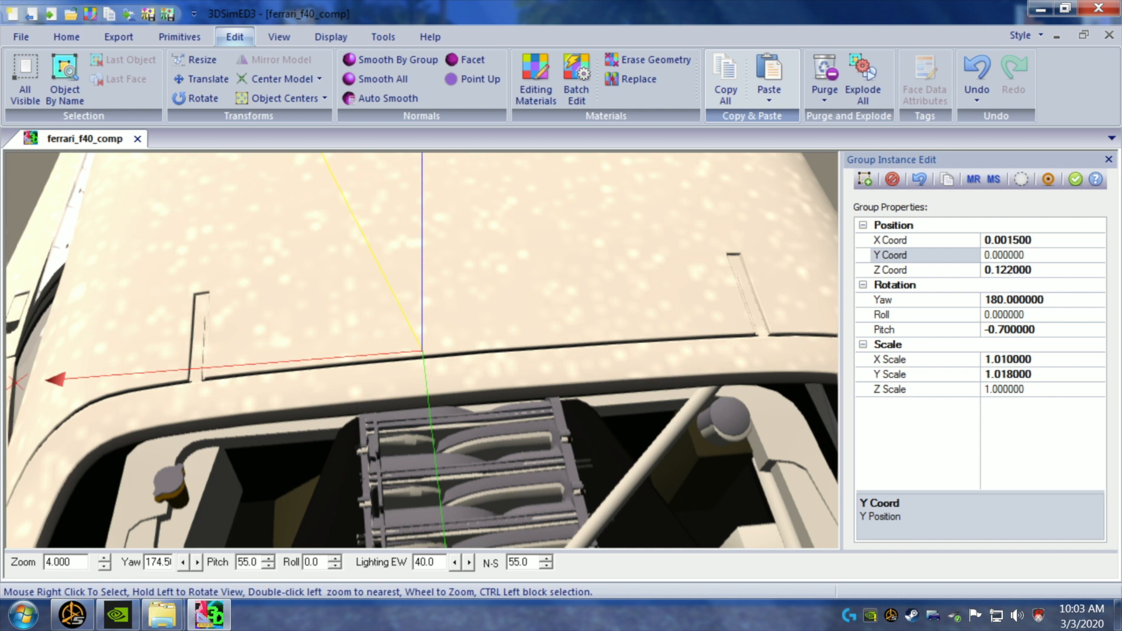
{"action": "left_click", "coordinate": [1006, 255]}
{"action": "type", "text": "3"}
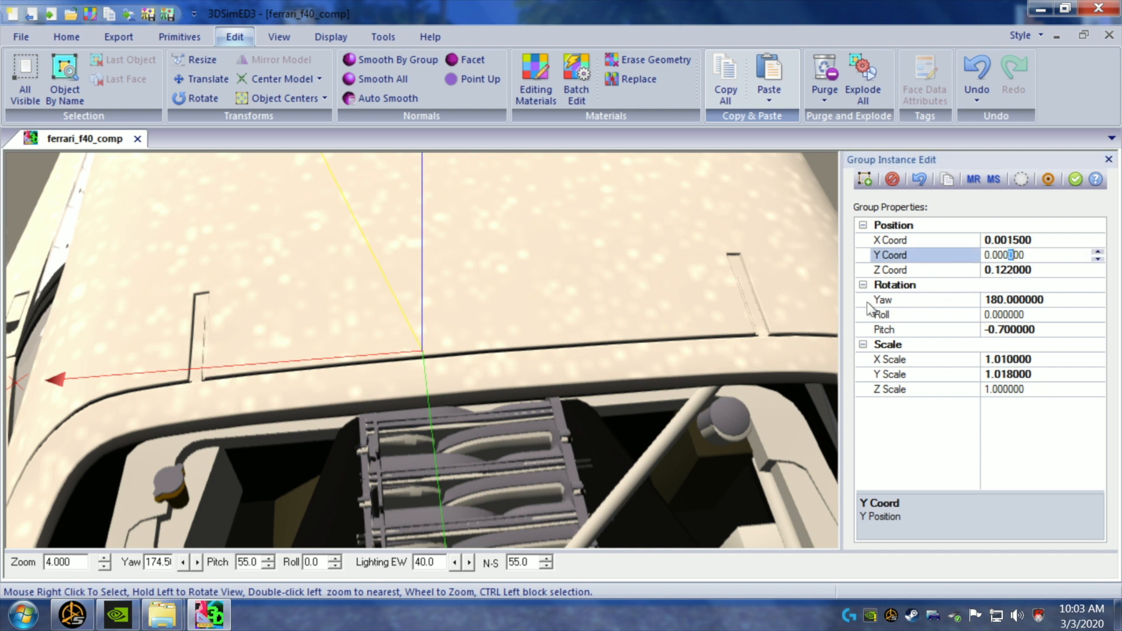
{"action": "left_click", "coordinate": [825, 299]}
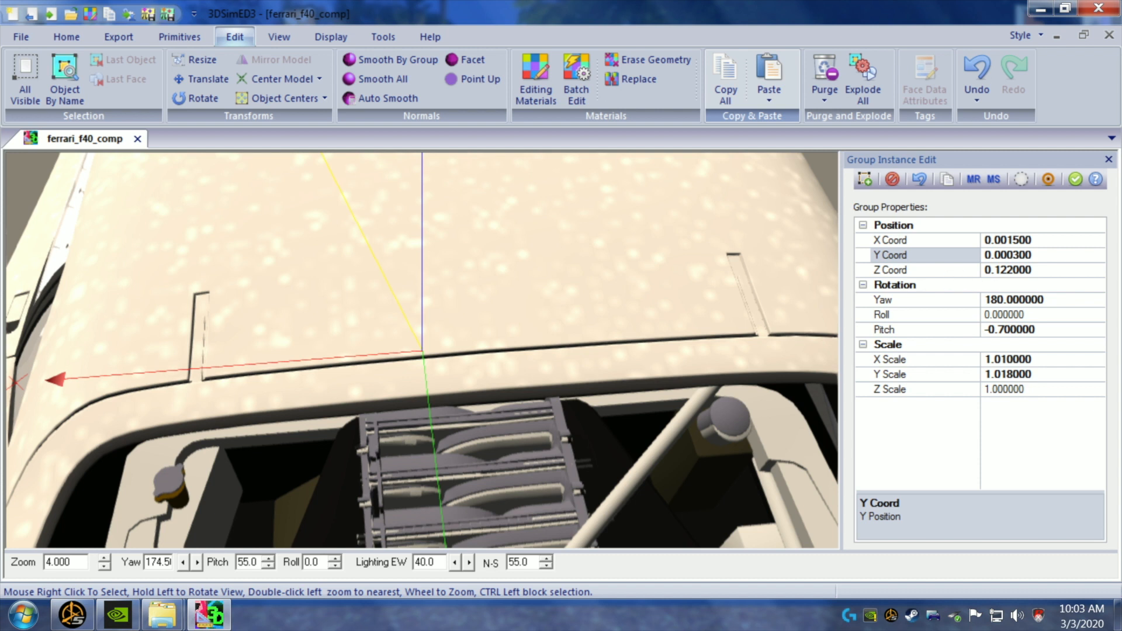
{"action": "left_click", "coordinate": [1013, 255]}
{"action": "type", "text": "3"}
{"action": "left_click", "coordinate": [775, 296]}
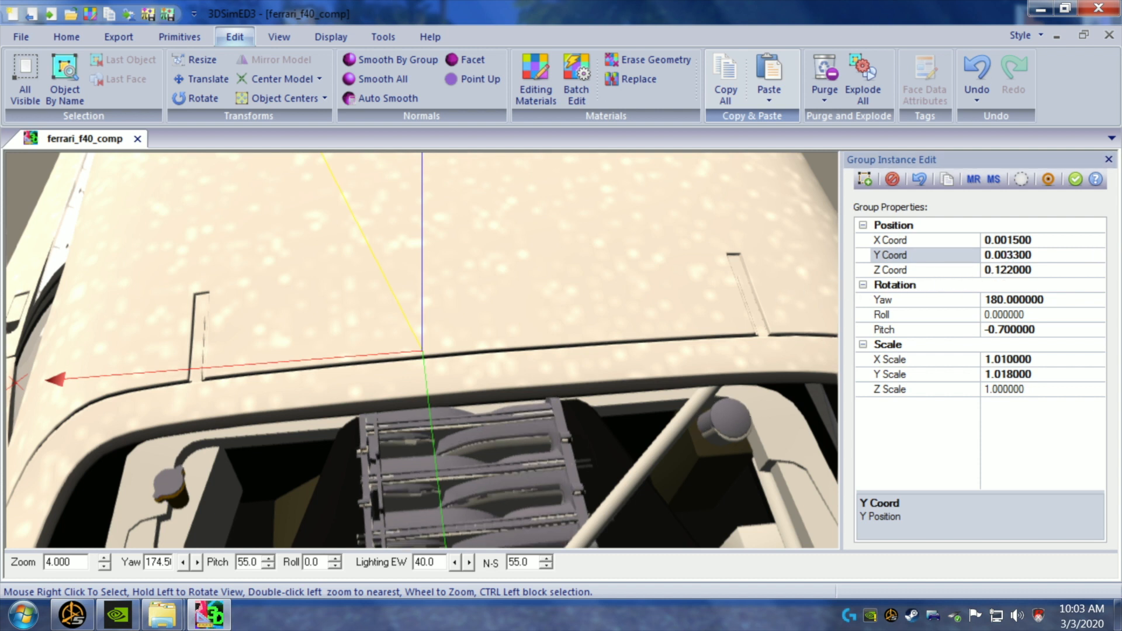
- Try Y coordinates of 0.0043, 0.0053 and 0.0058 on the pasted engine group
{"action": "left_click", "coordinate": [1012, 255]}
{"action": "type", "text": "4"}
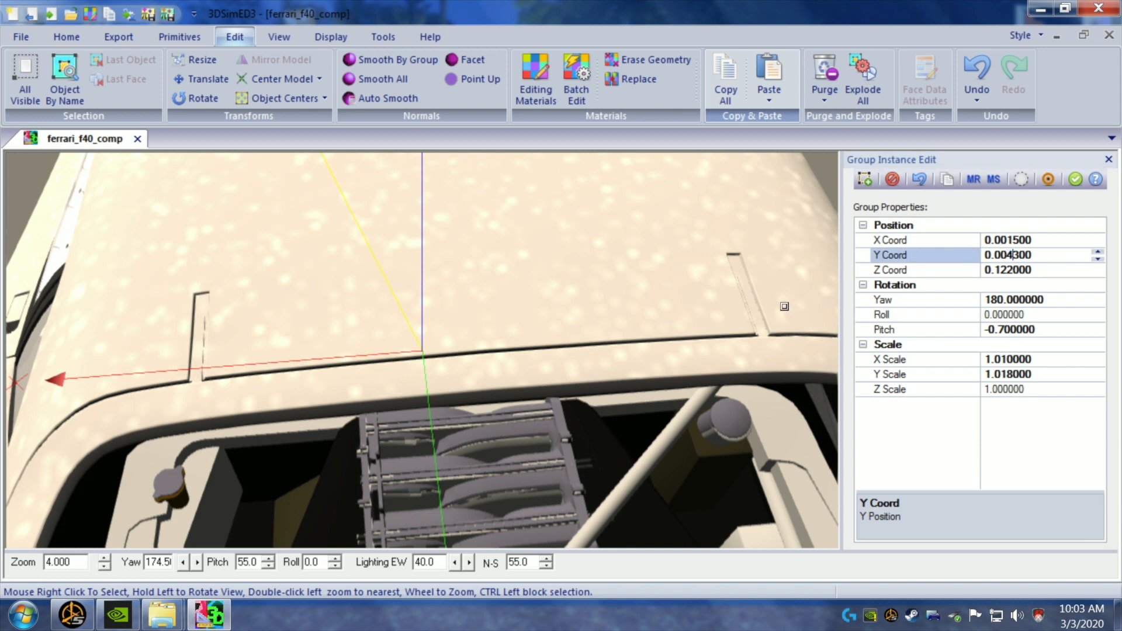
{"action": "left_click", "coordinate": [785, 307]}
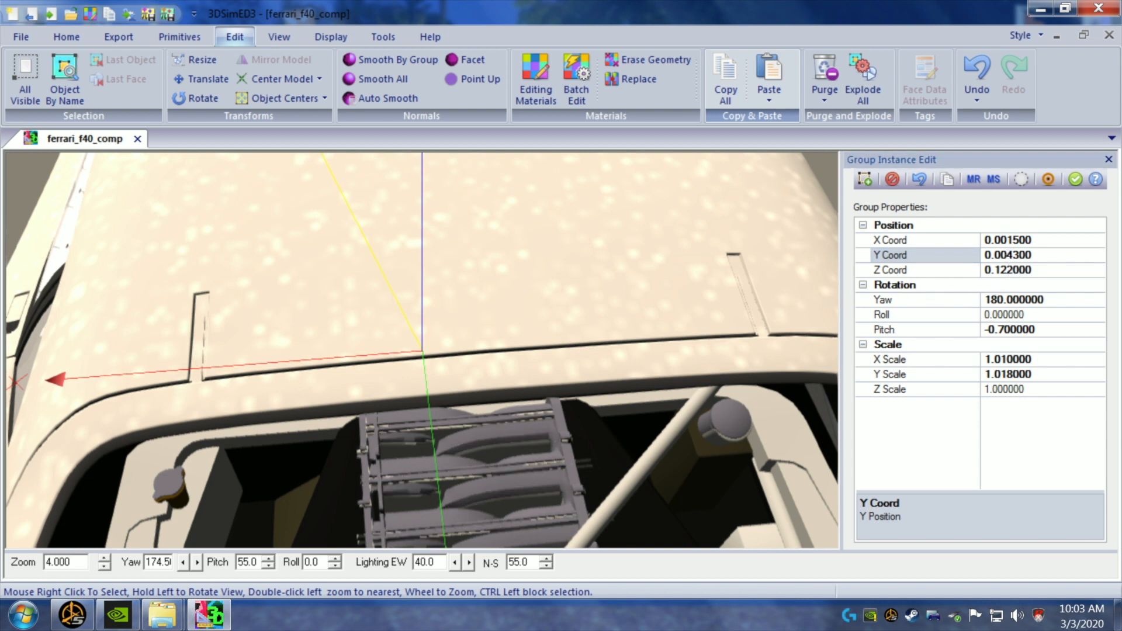
{"action": "left_click", "coordinate": [1015, 255]}
{"action": "key", "text": "shift+Left"}
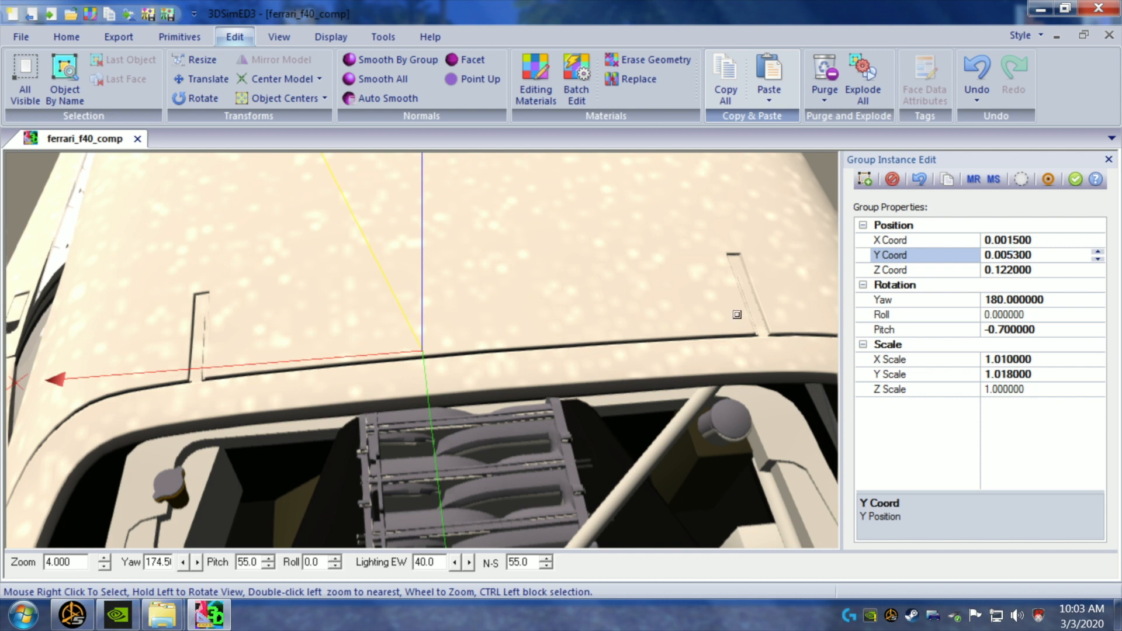
{"action": "left_click", "coordinate": [737, 315]}
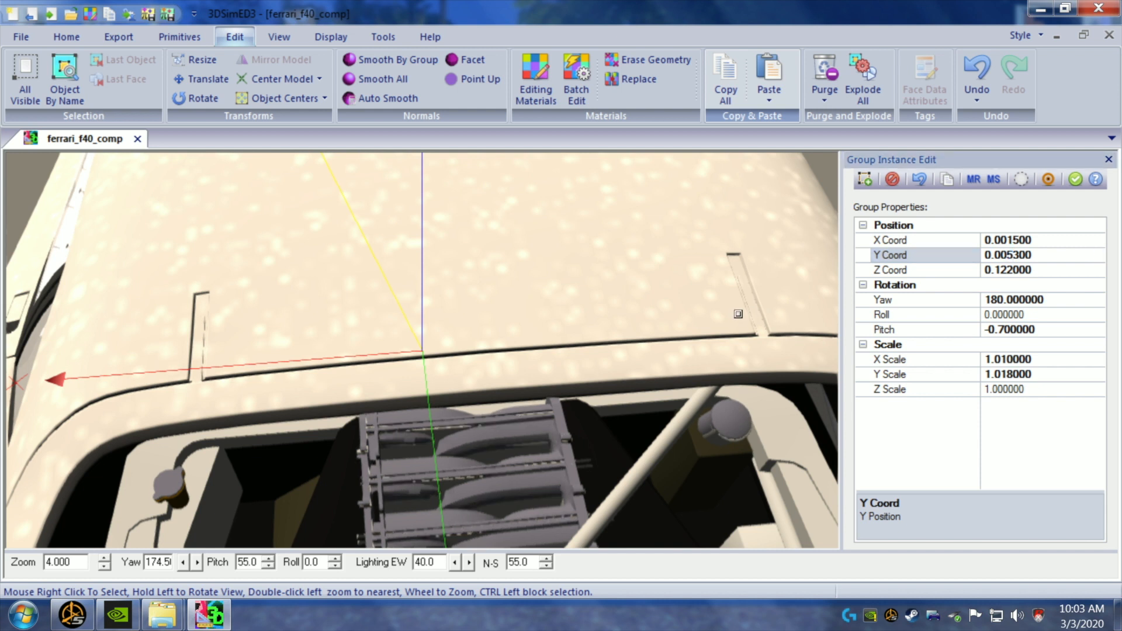
{"action": "left_click", "coordinate": [1020, 255]}
{"action": "key", "text": "shift+Left"}
{"action": "type", "text": "8"}
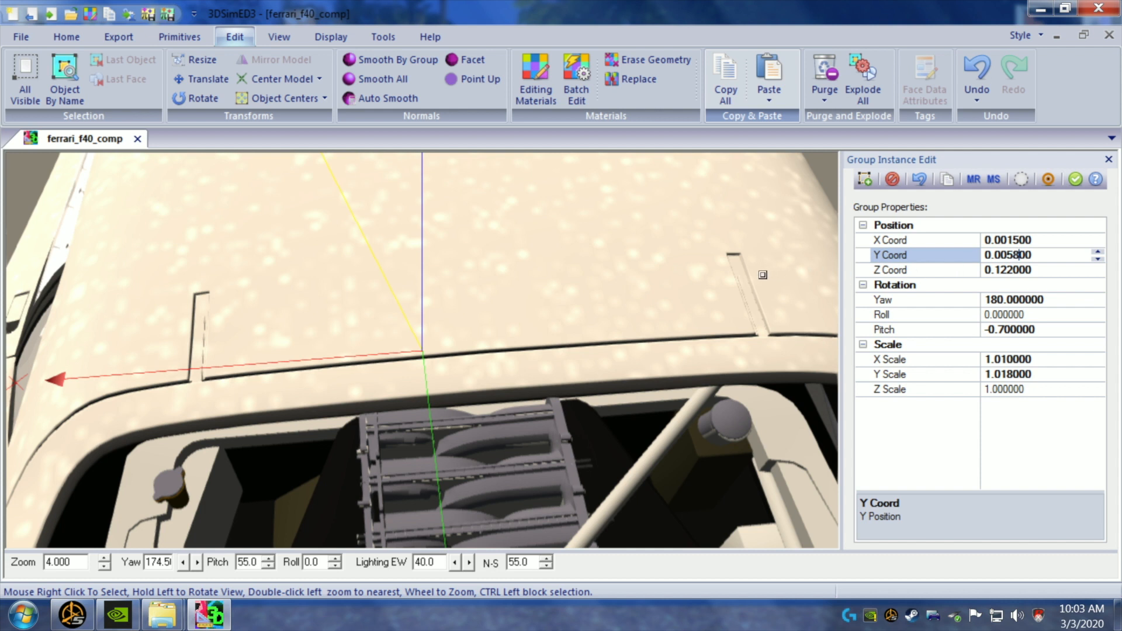
{"action": "left_click", "coordinate": [763, 275]}
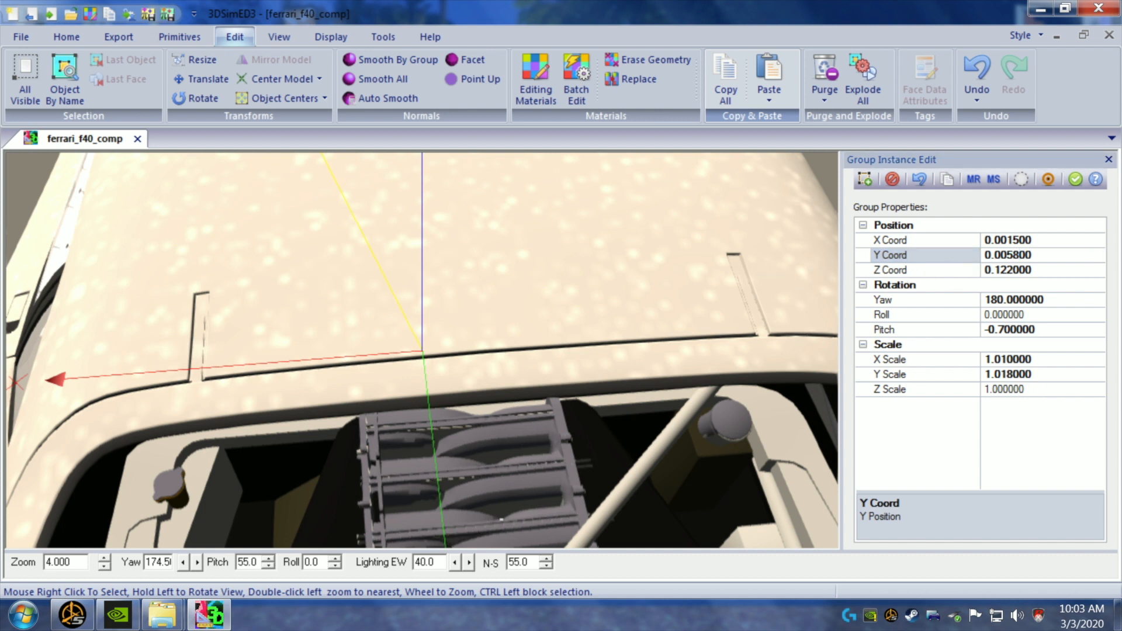
- Set the pasted engine group's Y coordinate to 0.0068
{"action": "left_click_drag", "start_coordinate": [1014, 255], "coordinate": [1007, 255]}
{"action": "type", "text": "6"}
{"action": "left_click", "coordinate": [791, 318]}
- Examine the pasted group's fit around the rear canister and exhaust pipes, with the lighting set to 58 EW and 90 N-S
{"action": "left_click_drag", "start_coordinate": [790, 317], "coordinate": [729, 310]}
{"action": "scroll", "coordinate": [730, 310], "scroll_direction": "down", "scroll_amount": 2}
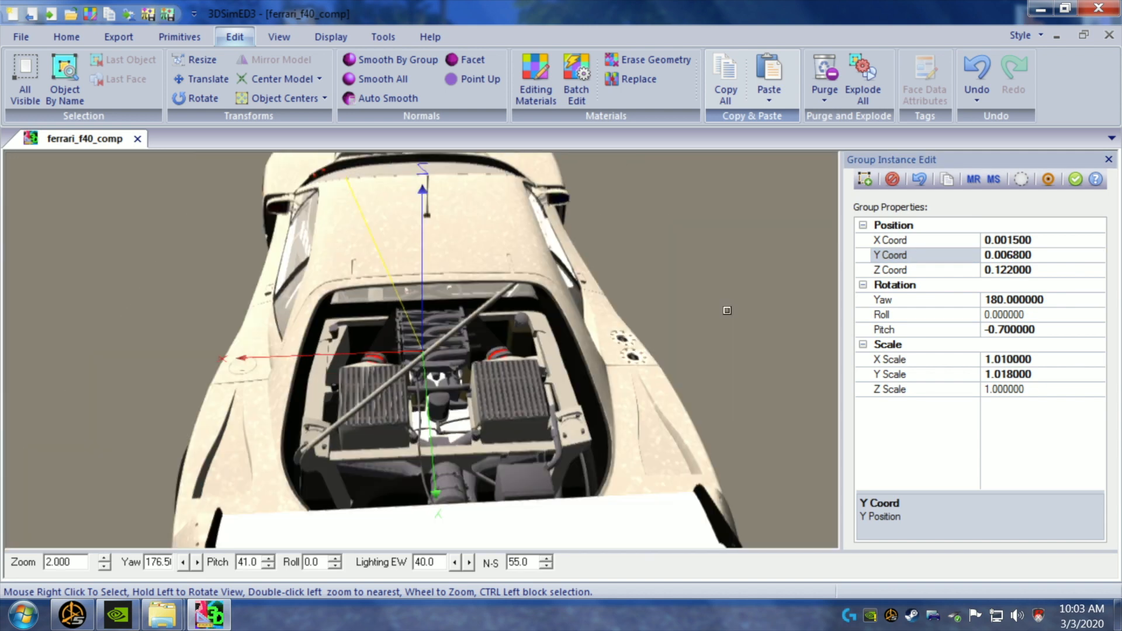
{"action": "left_click_drag", "start_coordinate": [626, 354], "coordinate": [576, 381]}
{"action": "scroll", "coordinate": [565, 362], "scroll_direction": "up", "scroll_amount": 2}
{"action": "scroll", "coordinate": [575, 378], "scroll_direction": "up", "scroll_amount": 1}
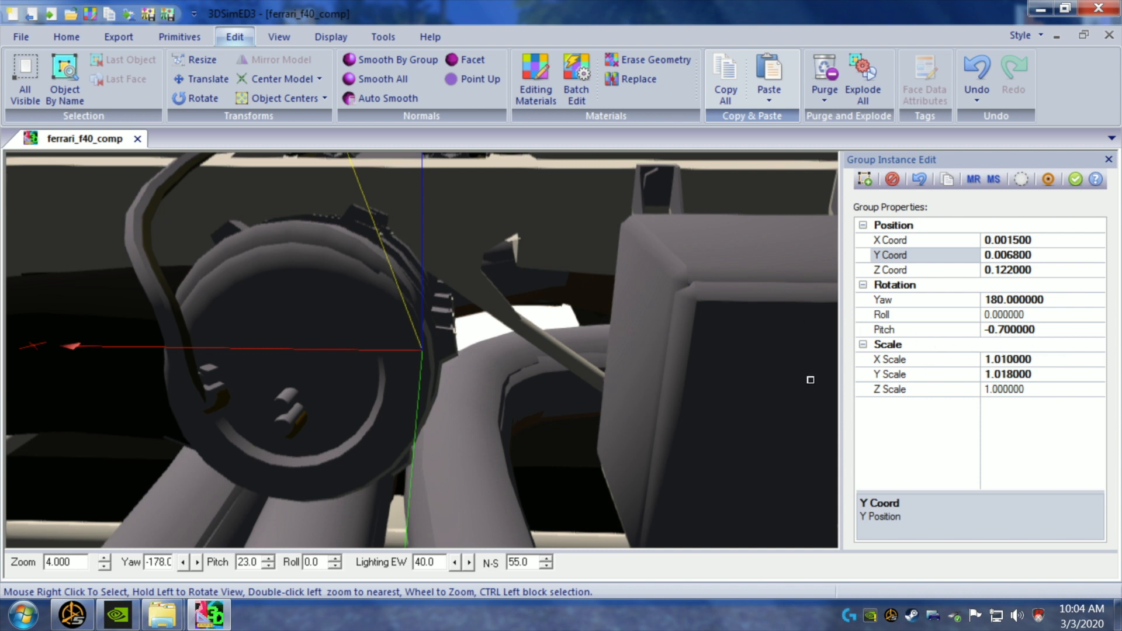
{"action": "left_click_drag", "start_coordinate": [616, 380], "coordinate": [489, 427]}
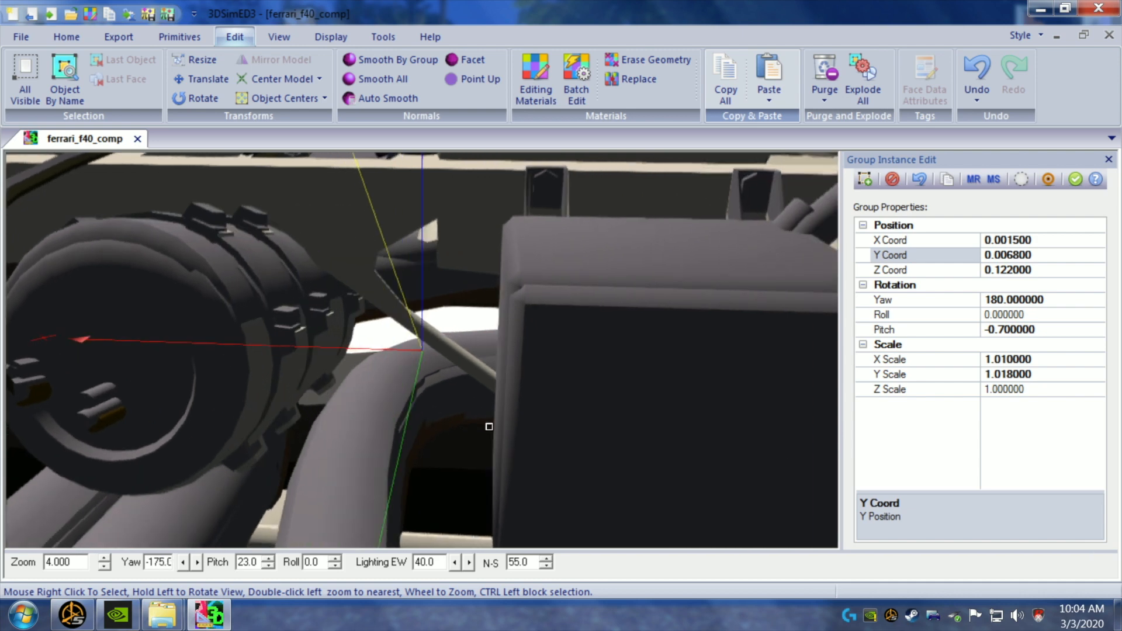
{"action": "left_click_drag", "start_coordinate": [76, 416], "coordinate": [102, 410]}
{"action": "scroll", "coordinate": [103, 410], "scroll_direction": "down", "scroll_amount": 1}
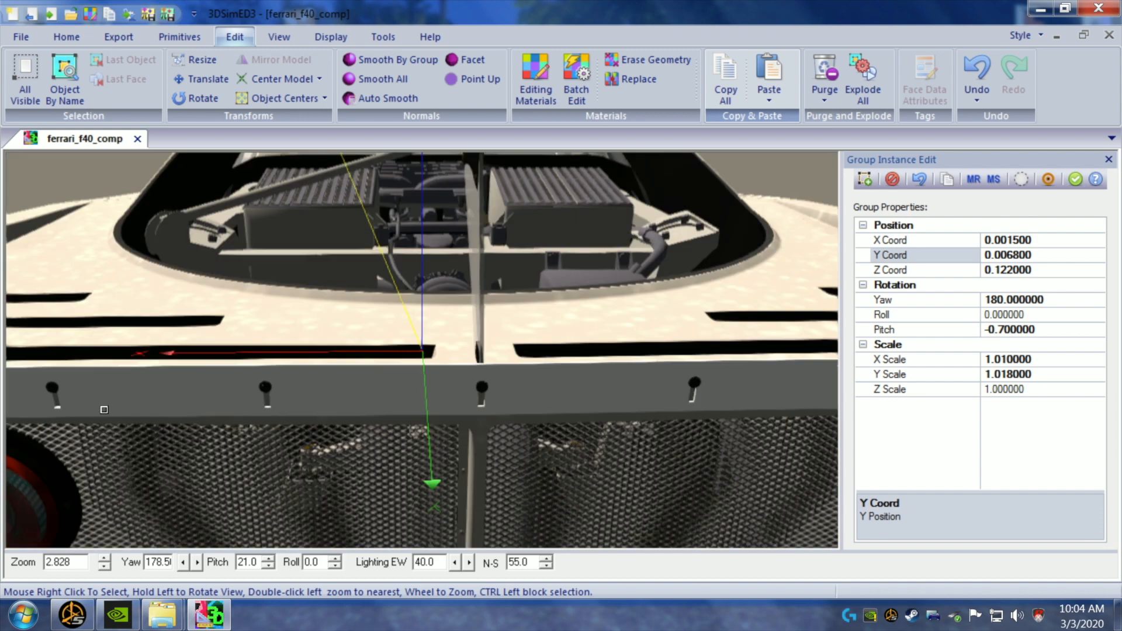
{"action": "scroll", "coordinate": [150, 400], "scroll_direction": "up", "scroll_amount": 1}
{"action": "left_click_drag", "start_coordinate": [262, 425], "coordinate": [262, 425]}
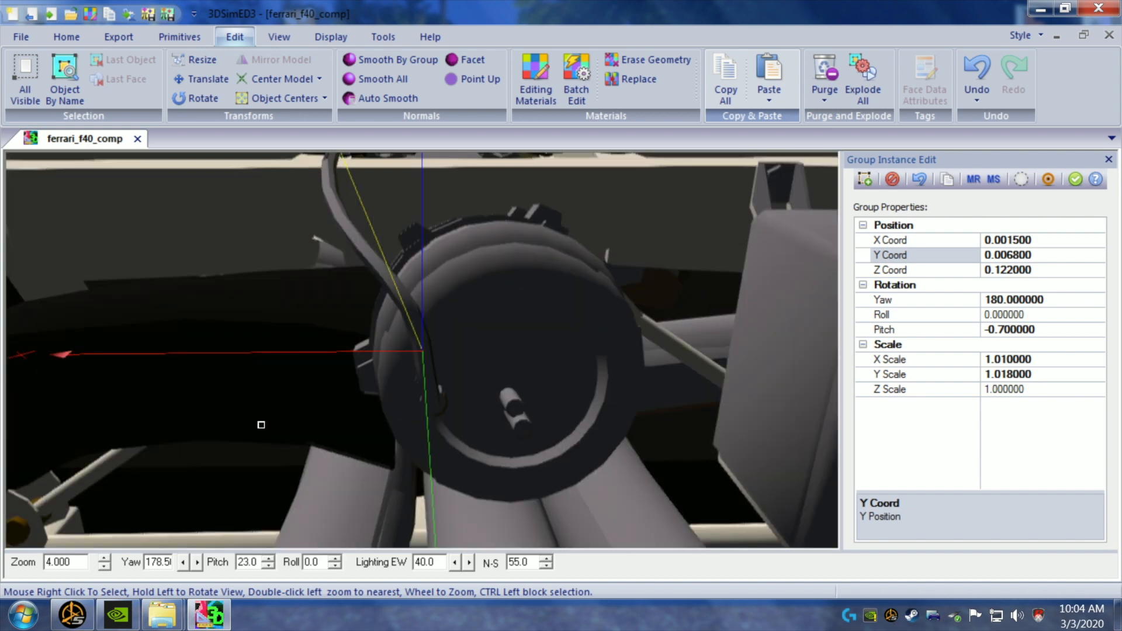
{"action": "right_click_drag", "start_coordinate": [291, 473], "coordinate": [307, 444]}
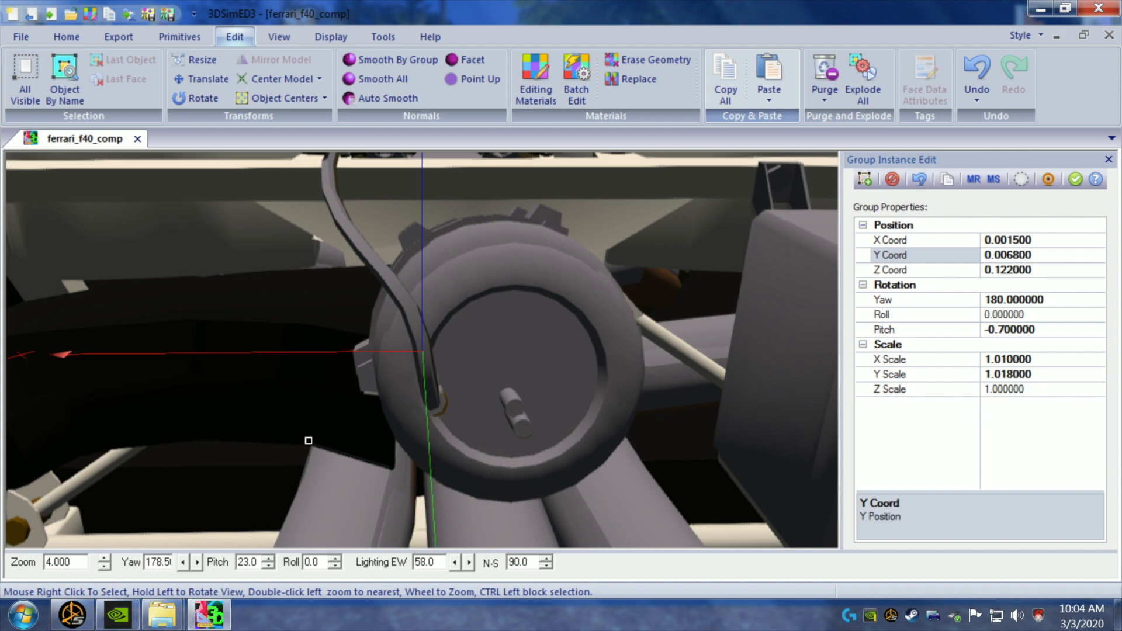
{"action": "double_click", "coordinate": [430, 457]}
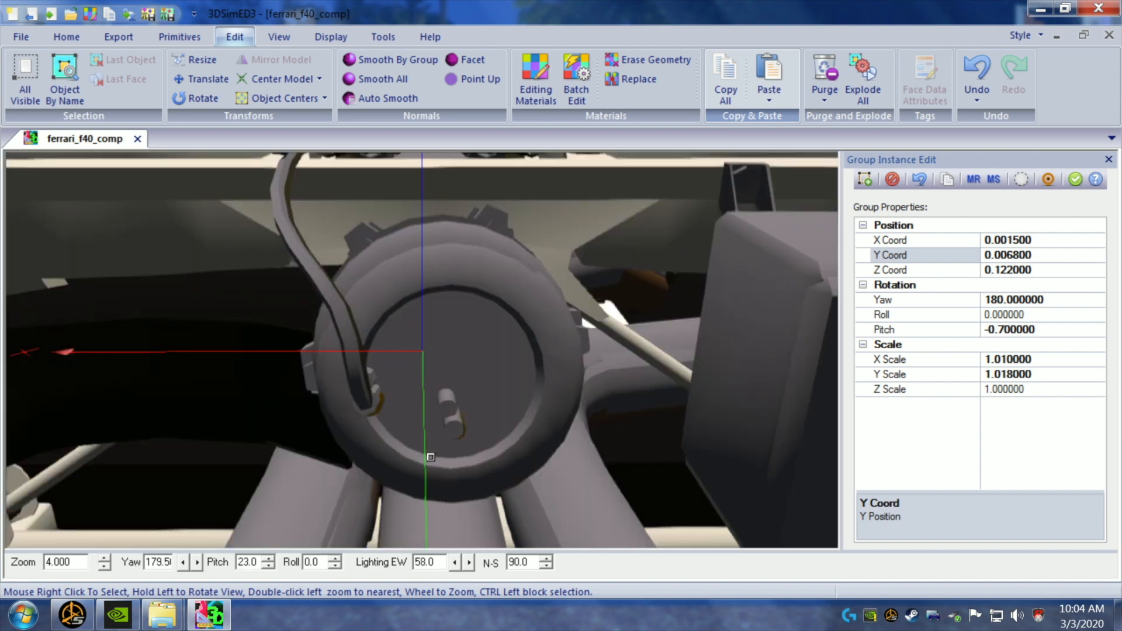
{"action": "left_click_drag", "start_coordinate": [431, 457], "coordinate": [431, 457]}
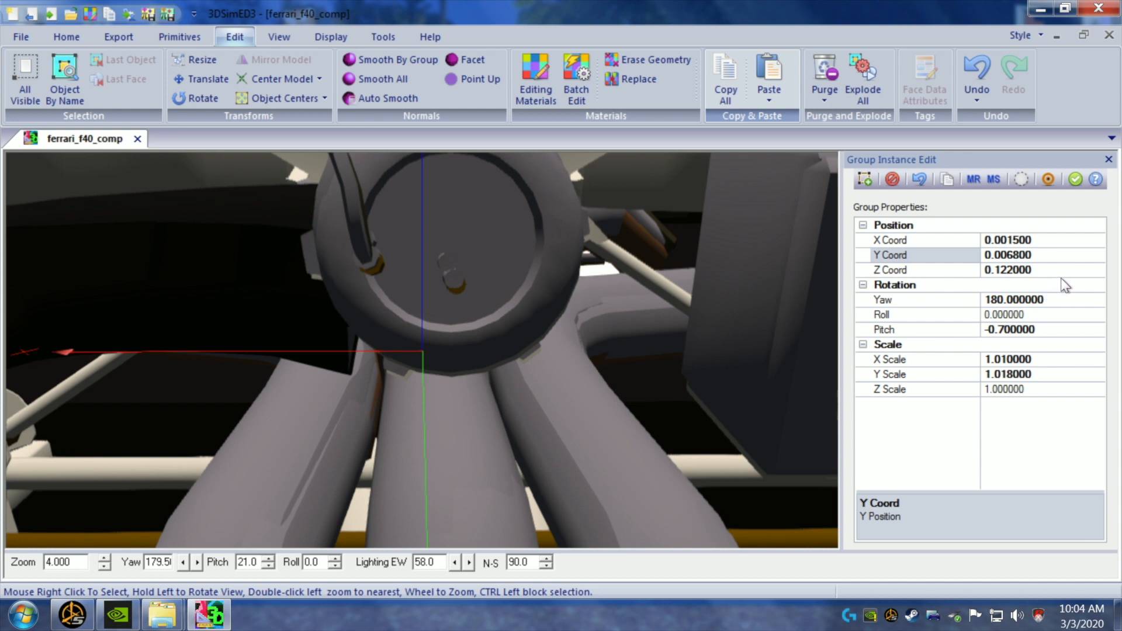
- Try a Z coordinate of 0.121 and a Y coordinate of 0.0067 on the pasted engine group
{"action": "left_click", "coordinate": [1013, 275]}
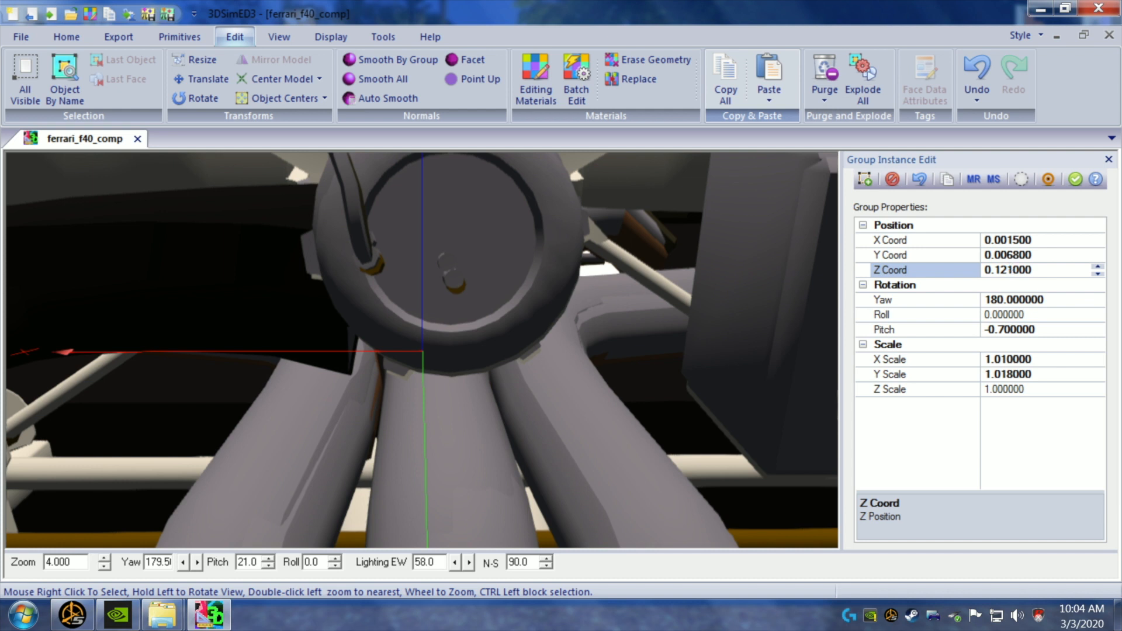
{"action": "left_click", "coordinate": [770, 303]}
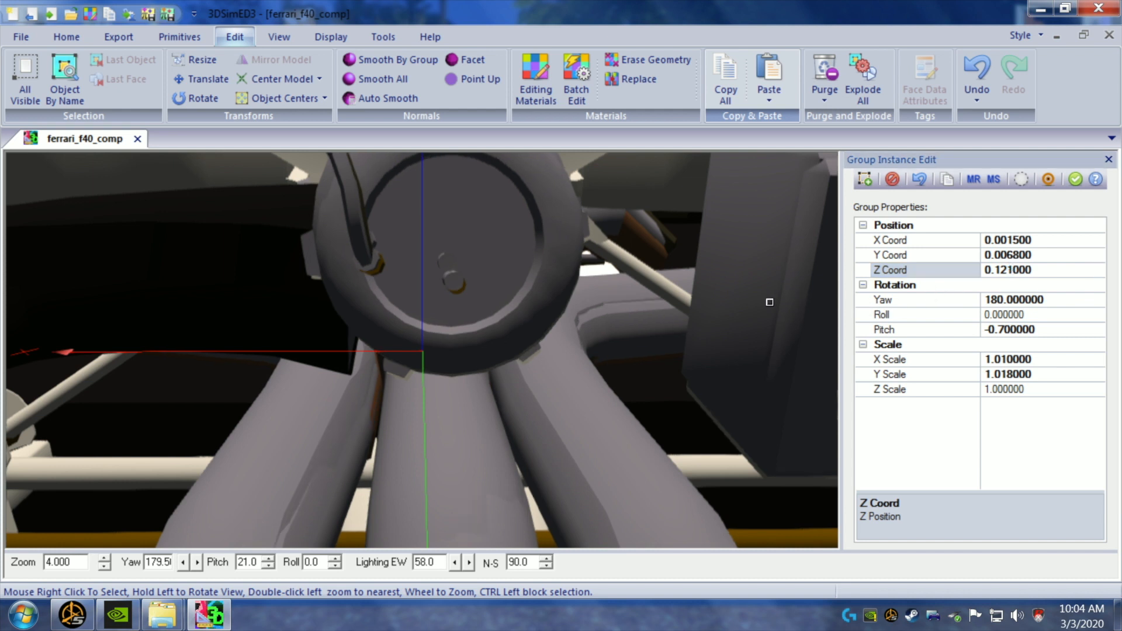
{"action": "left_click", "coordinate": [1015, 255]}
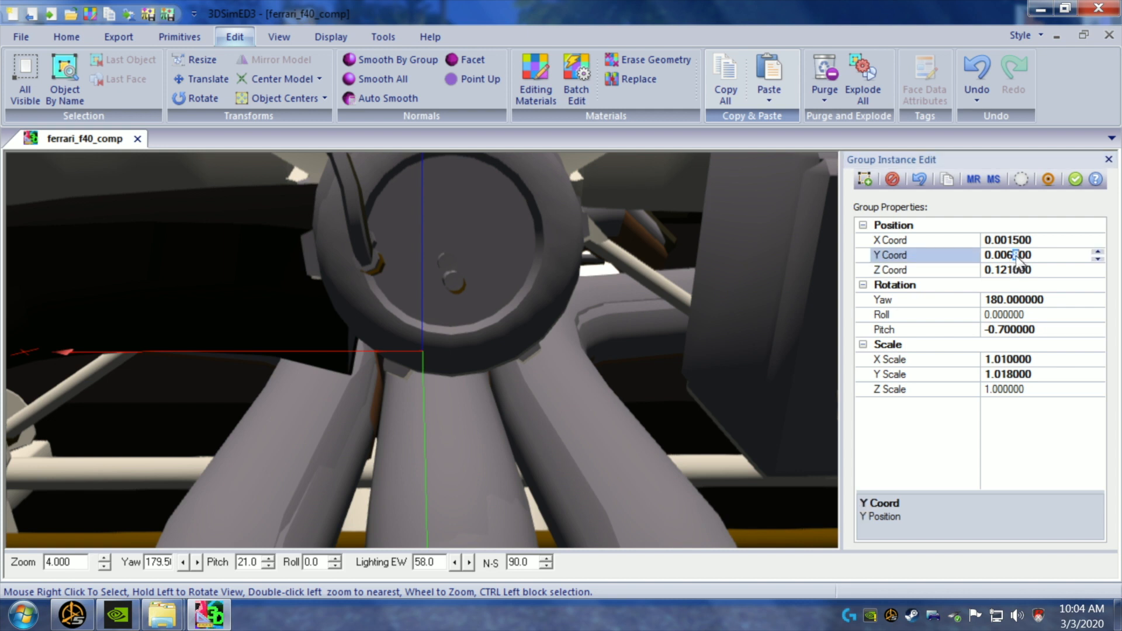
{"action": "type", "text": "7"}
{"action": "left_click", "coordinate": [773, 283]}
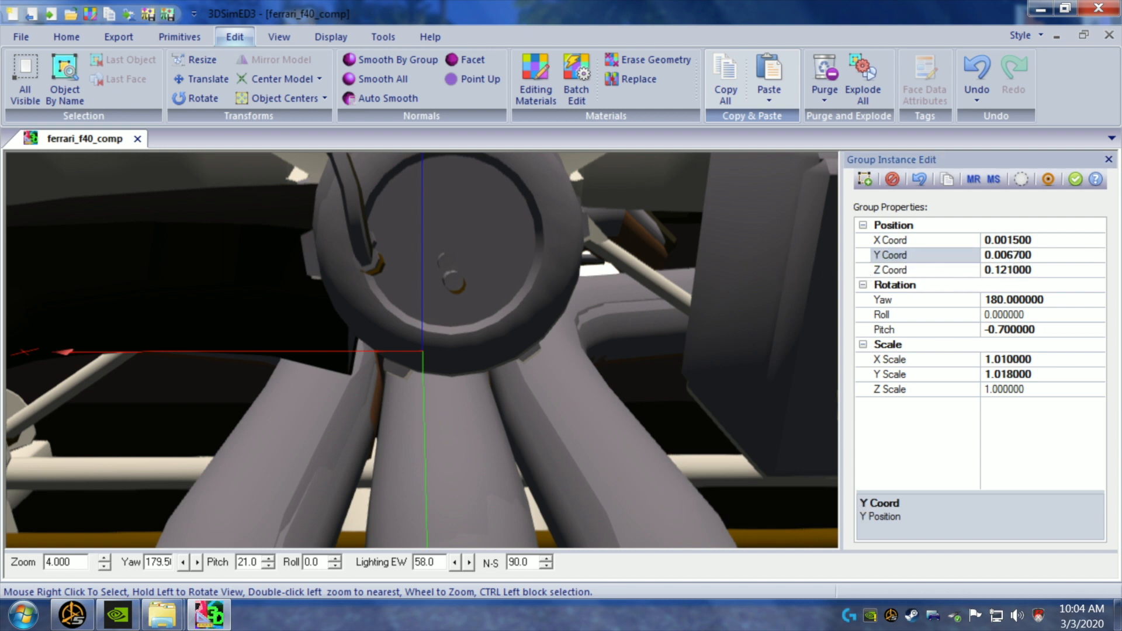
- Try X coordinates of 0.0014 and 0.001 on the pasted engine group to align the exhaust pipes
{"action": "left_click", "coordinate": [1016, 240]}
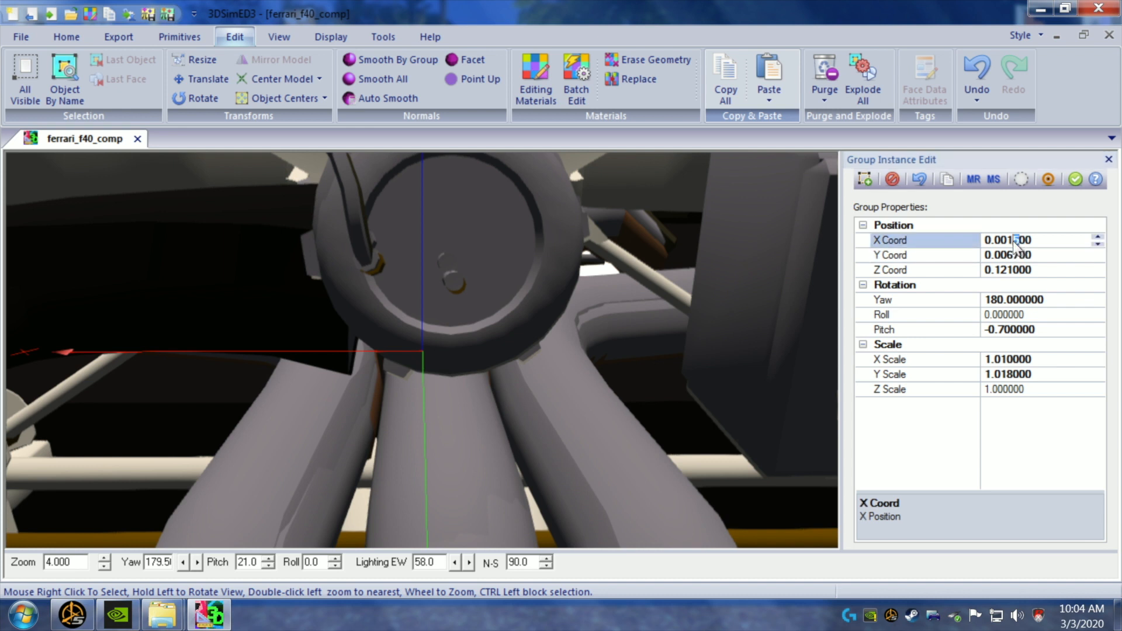
{"action": "left_click", "coordinate": [805, 322]}
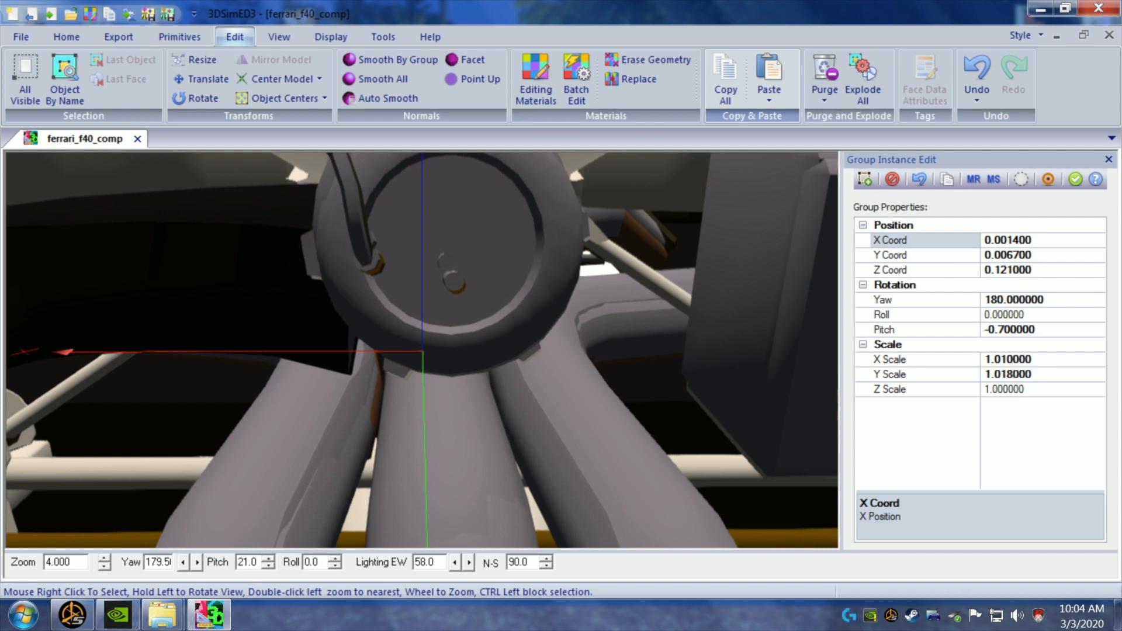
{"action": "left_click", "coordinate": [1016, 240]}
{"action": "type", "text": "0"}
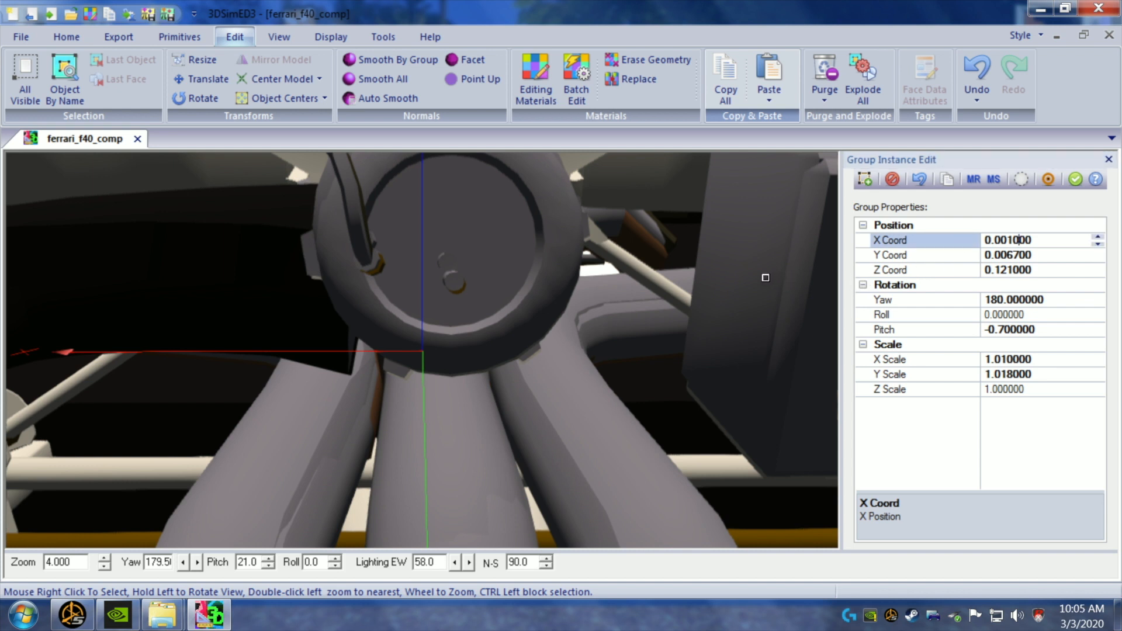
{"action": "left_click", "coordinate": [766, 277]}
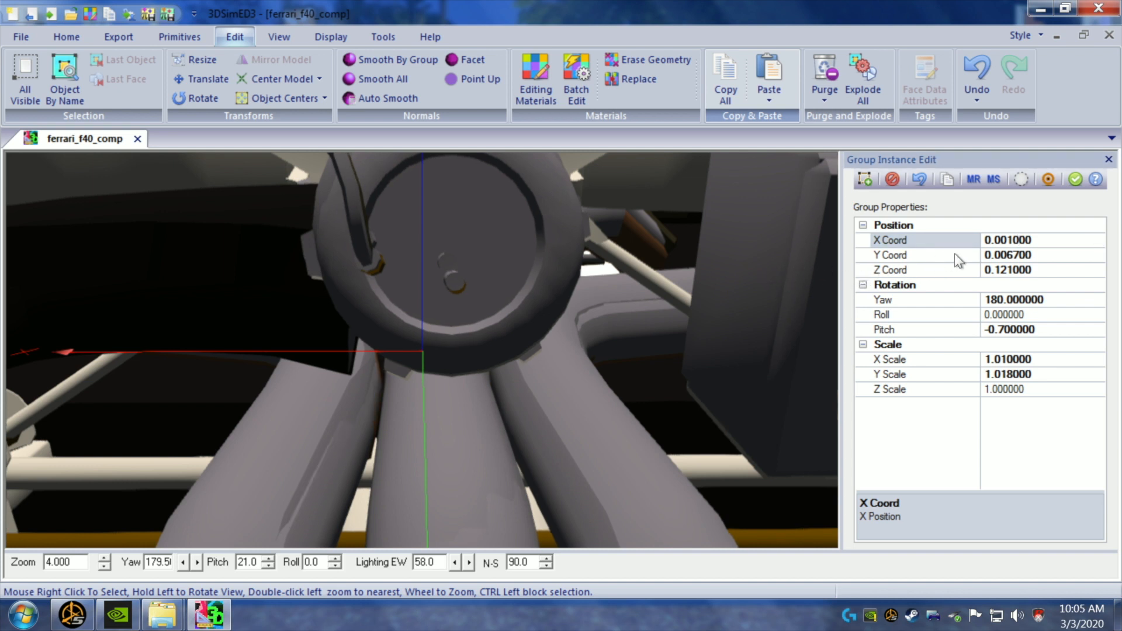
- Set the pasted engine group's Z coordinate to 0.12 and its Y coordinate to 0.0065
{"action": "left_click", "coordinate": [1016, 271]}
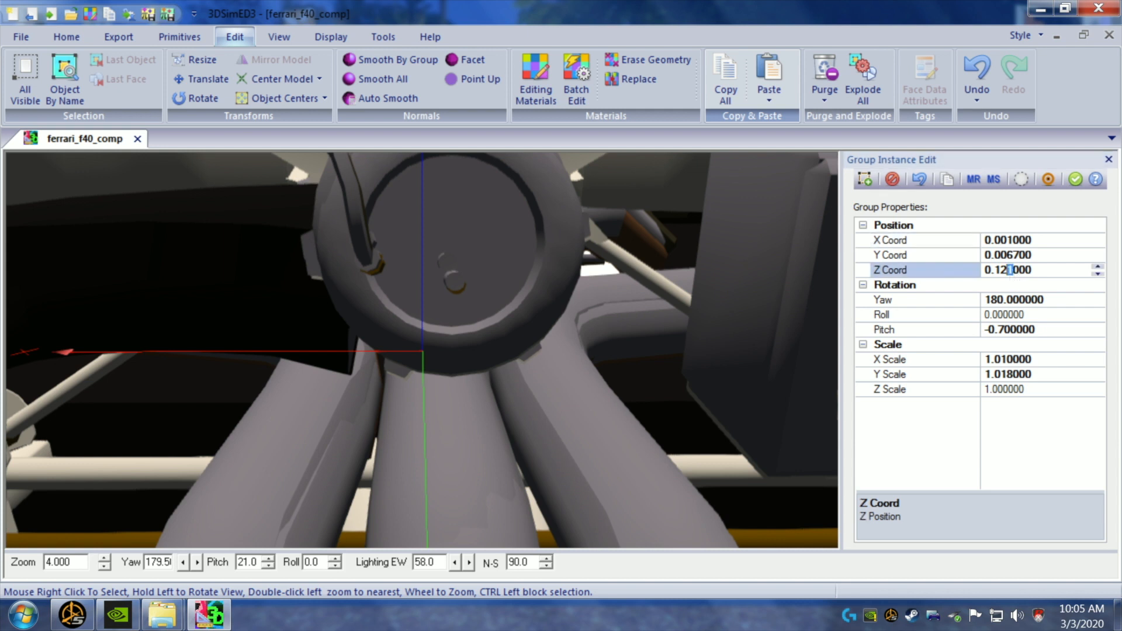
{"action": "key", "text": "BackSpace"}
{"action": "type", "text": "0"}
{"action": "left_click", "coordinate": [747, 281]}
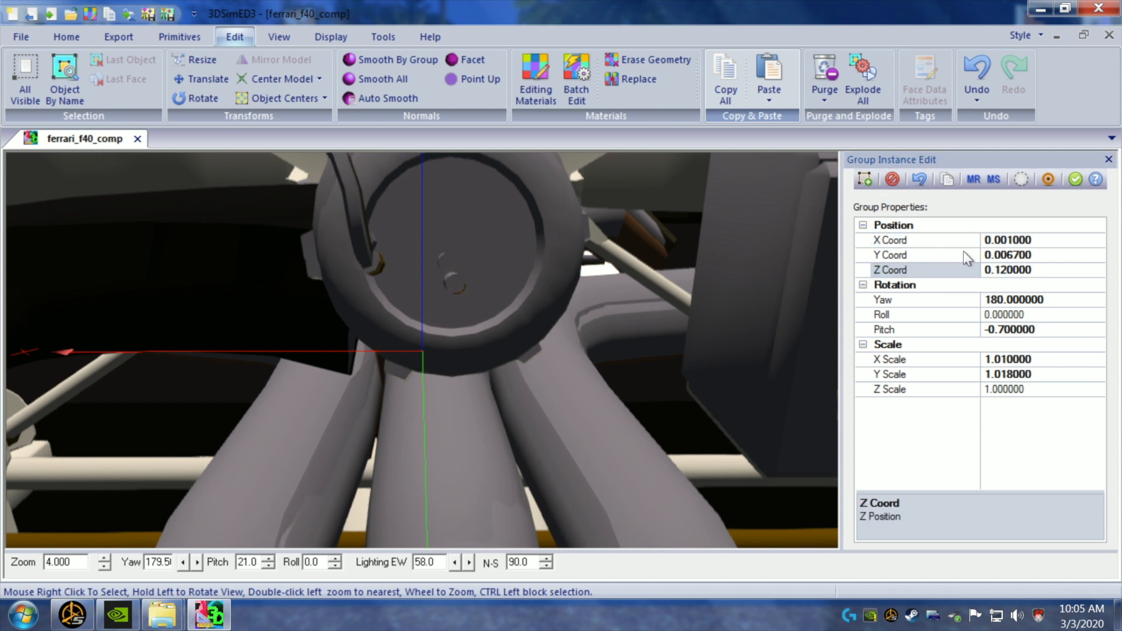
{"action": "left_click", "coordinate": [1016, 255]}
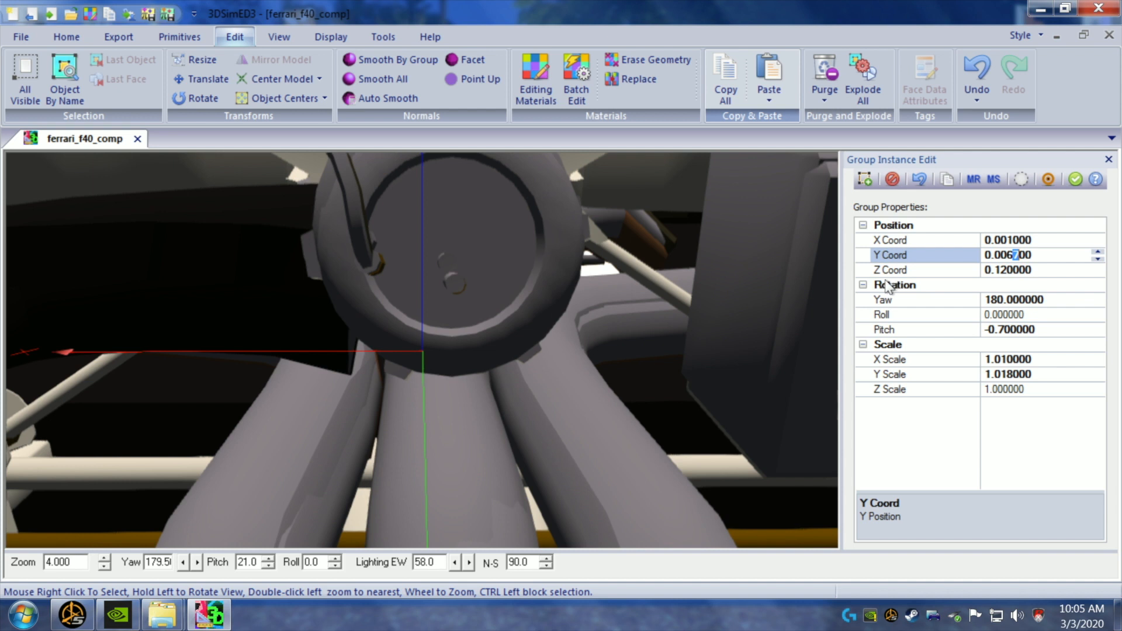
{"action": "type", "text": "5"}
{"action": "left_click", "coordinate": [789, 283]}
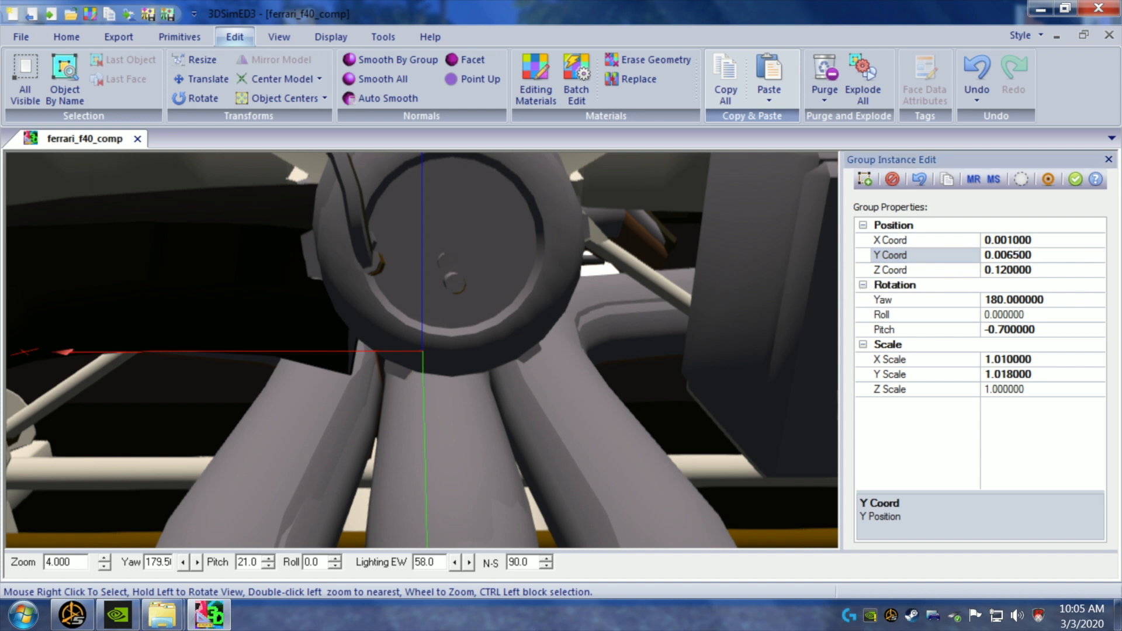
- Set the pasted engine group's X coordinate to 0 and check its fit around the rear canister and exhaust pipes
{"action": "left_click", "coordinate": [1008, 240]}
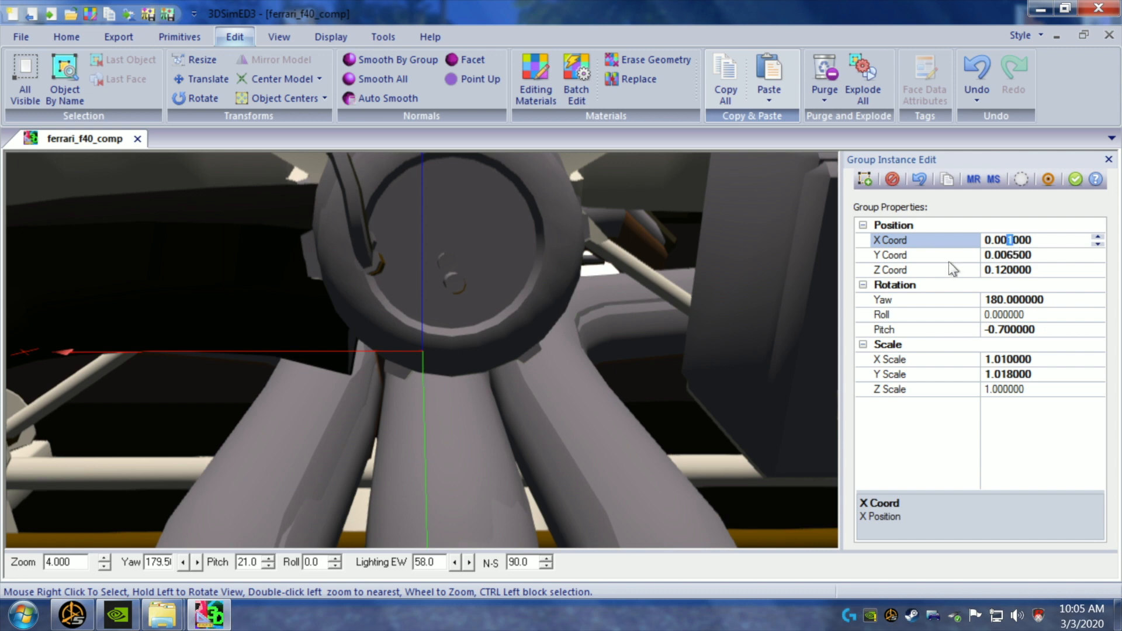
{"action": "type", "text": "0"}
{"action": "left_click", "coordinate": [774, 295]}
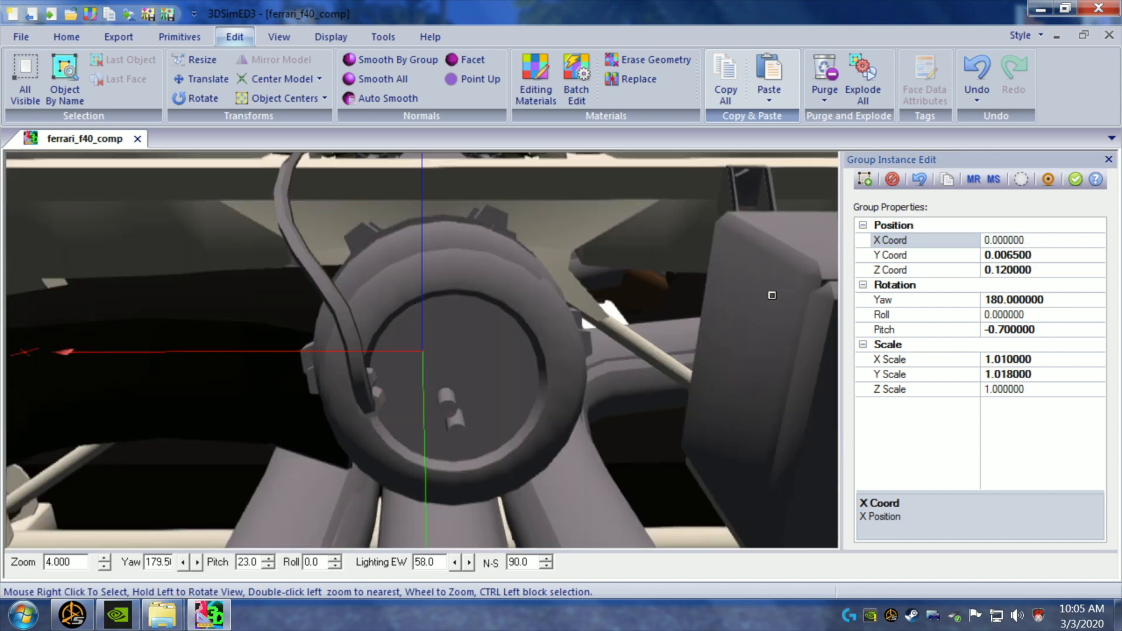
{"action": "left_click_drag", "start_coordinate": [772, 294], "coordinate": [773, 294]}
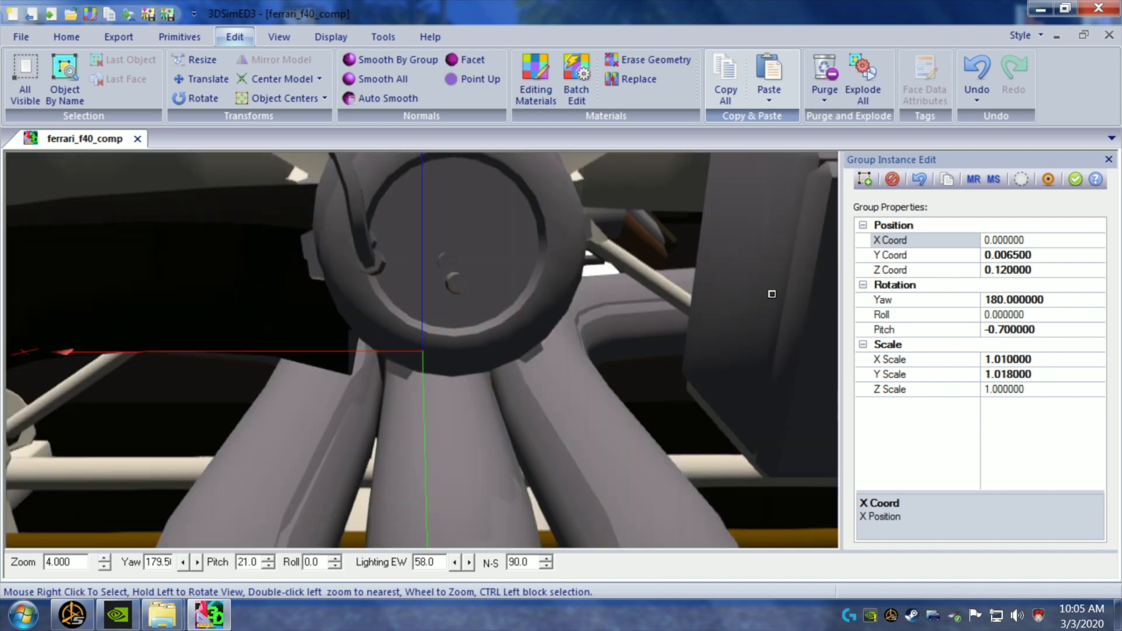
- Check the pasted engine group's fit around the rear canister and accept the group instance edit
{"action": "scroll", "coordinate": [772, 293], "scroll_direction": "down", "scroll_amount": 1}
{"action": "left_click_drag", "start_coordinate": [681, 300], "coordinate": [707, 303]}
{"action": "scroll", "coordinate": [689, 316], "scroll_direction": "down", "scroll_amount": 1}
{"action": "left_click", "coordinate": [1069, 181]}
{"action": "left_click_drag", "start_coordinate": [578, 345], "coordinate": [585, 342]}
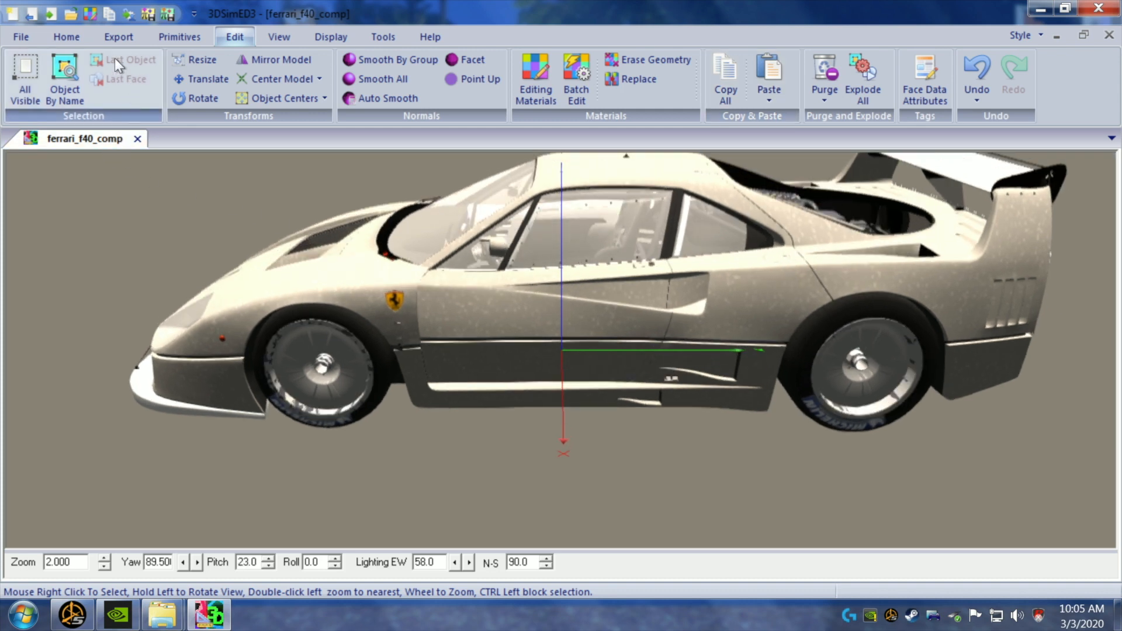
- Export the model through the plugin as an Assetto Corsa KN5 file named ferrari_f40_comp____donedieleose in the ferrari_f40_comp_squonkies_SS folder
{"action": "left_click", "coordinate": [96, 37]}
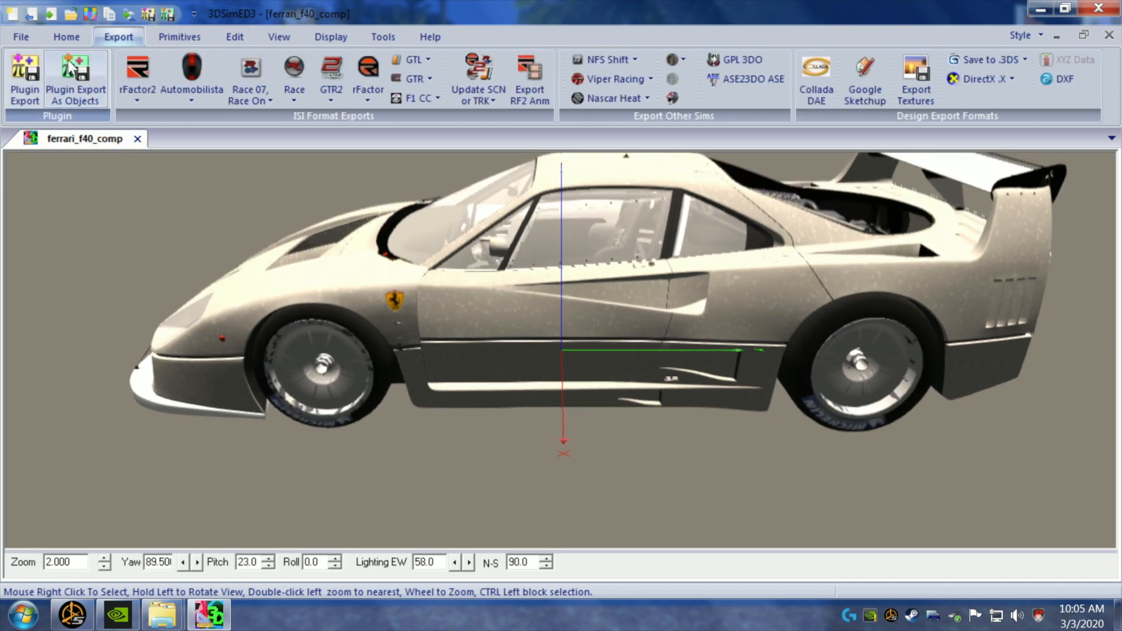
{"action": "left_click", "coordinate": [33, 73]}
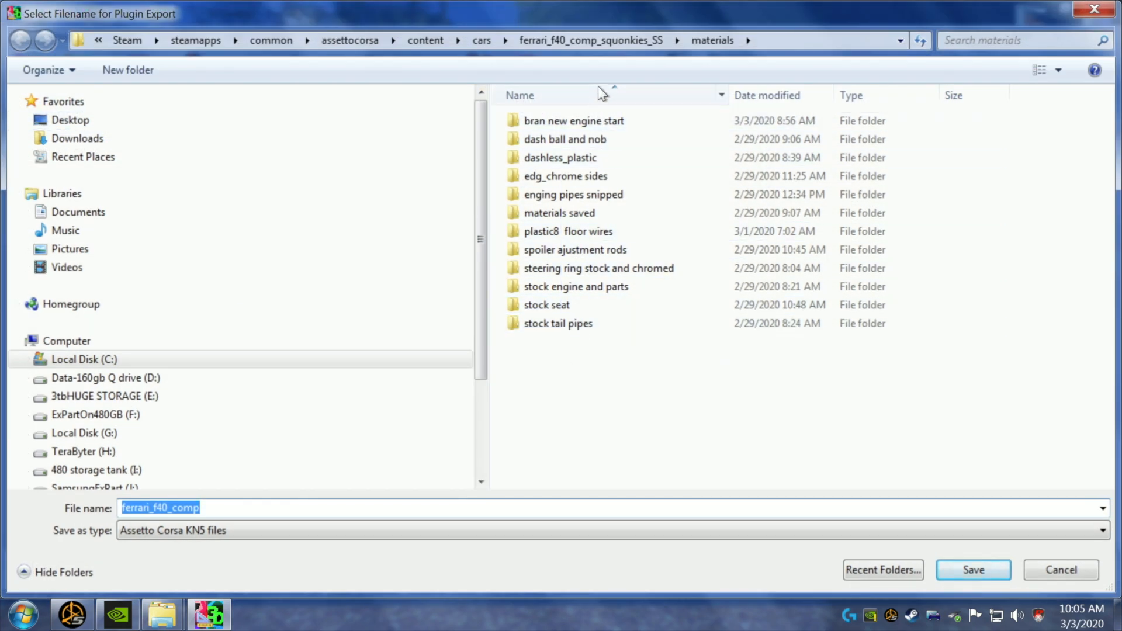
{"action": "left_click", "coordinate": [590, 41]}
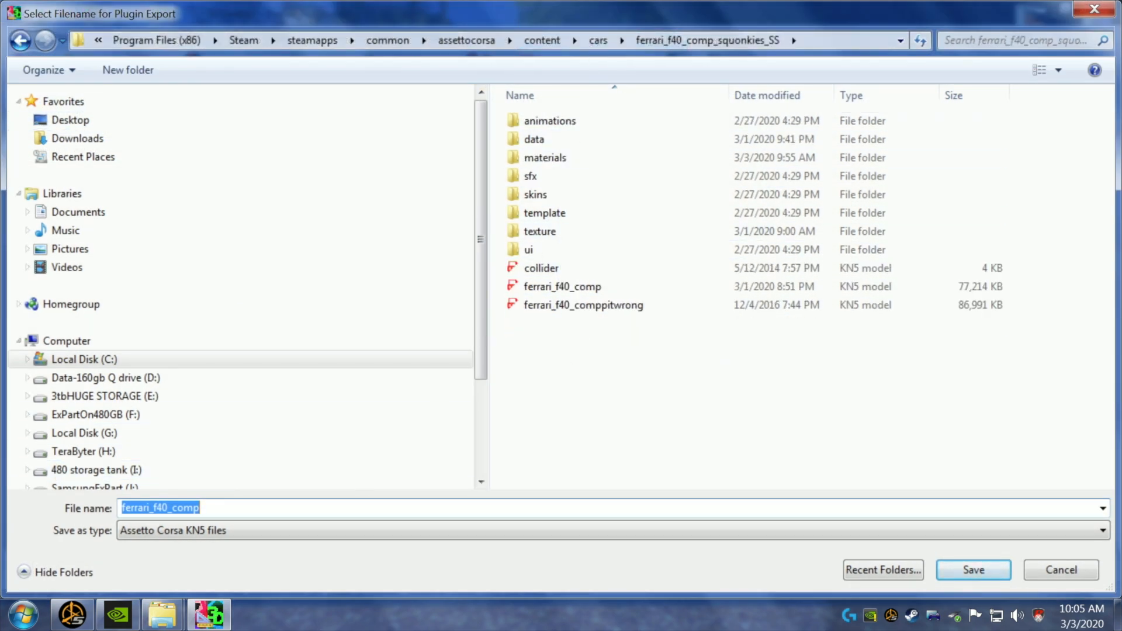
{"action": "left_click", "coordinate": [409, 508]}
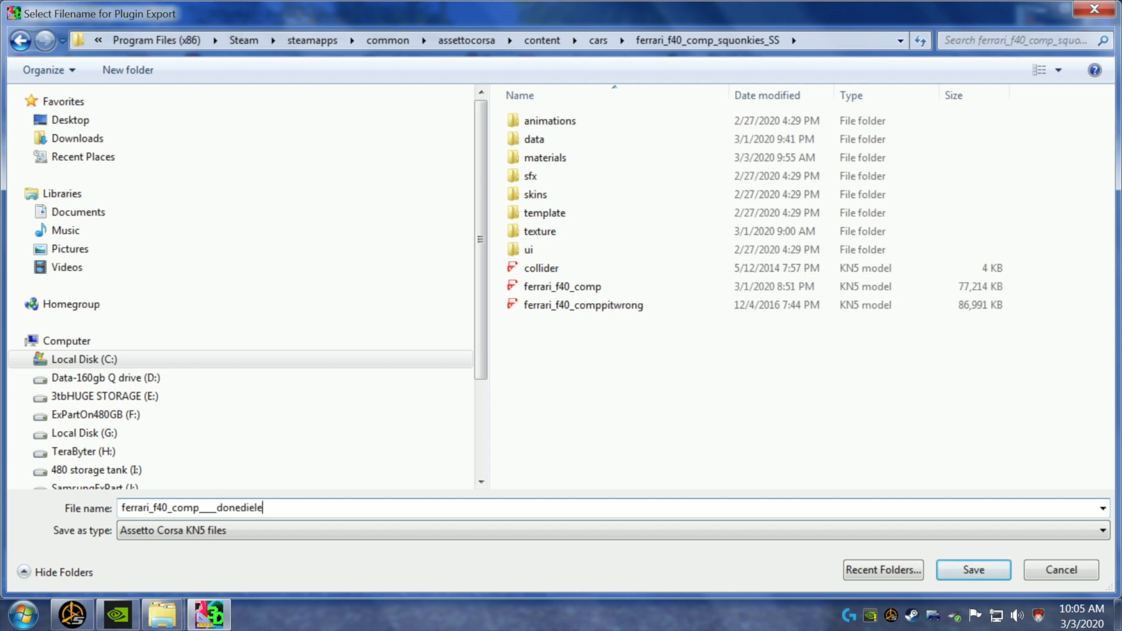
{"action": "type", "text": "se"}
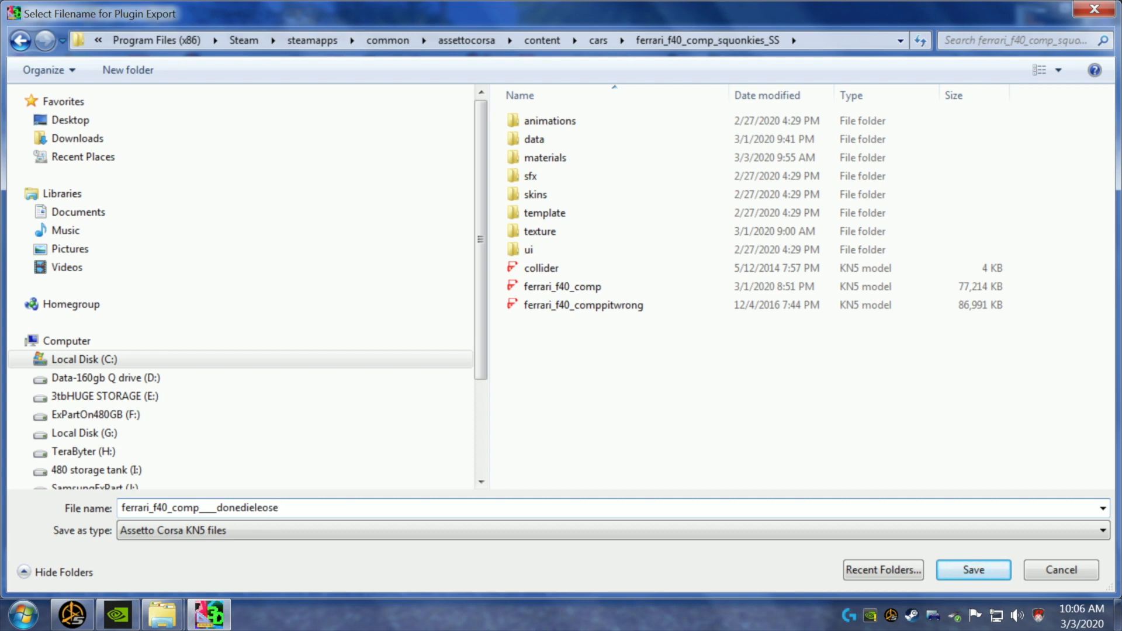
{"action": "left_click", "coordinate": [994, 572]}
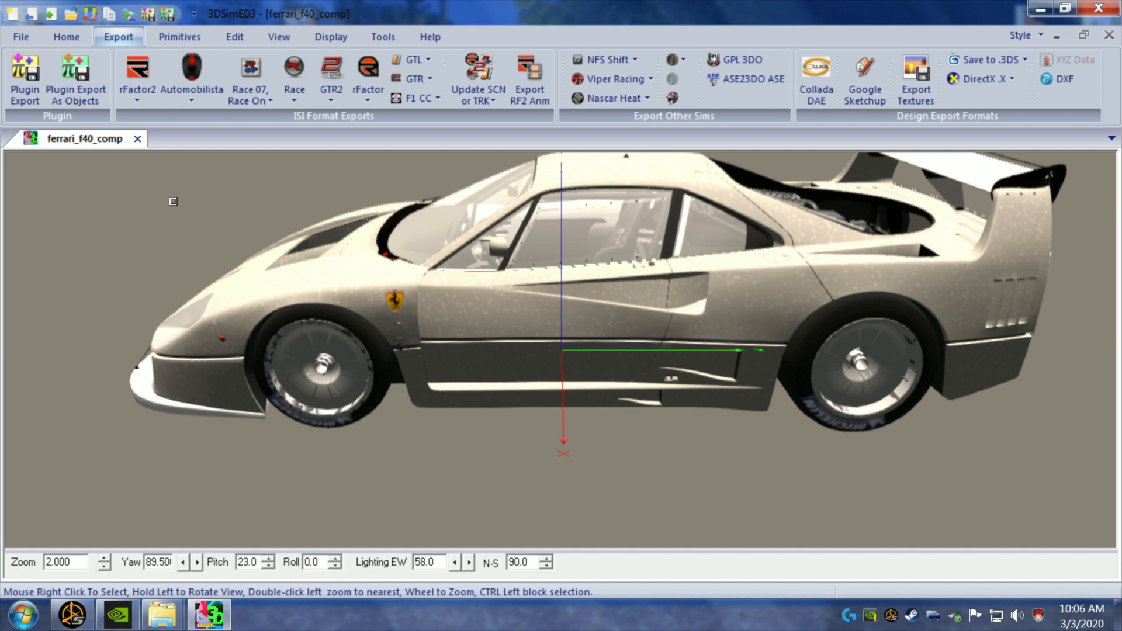
- Quit 3DSimED3 and arrange the ferrari_f40_comp_squonkies_SS and KNfives folder windows side by side
{"action": "left_click", "coordinate": [137, 139]}
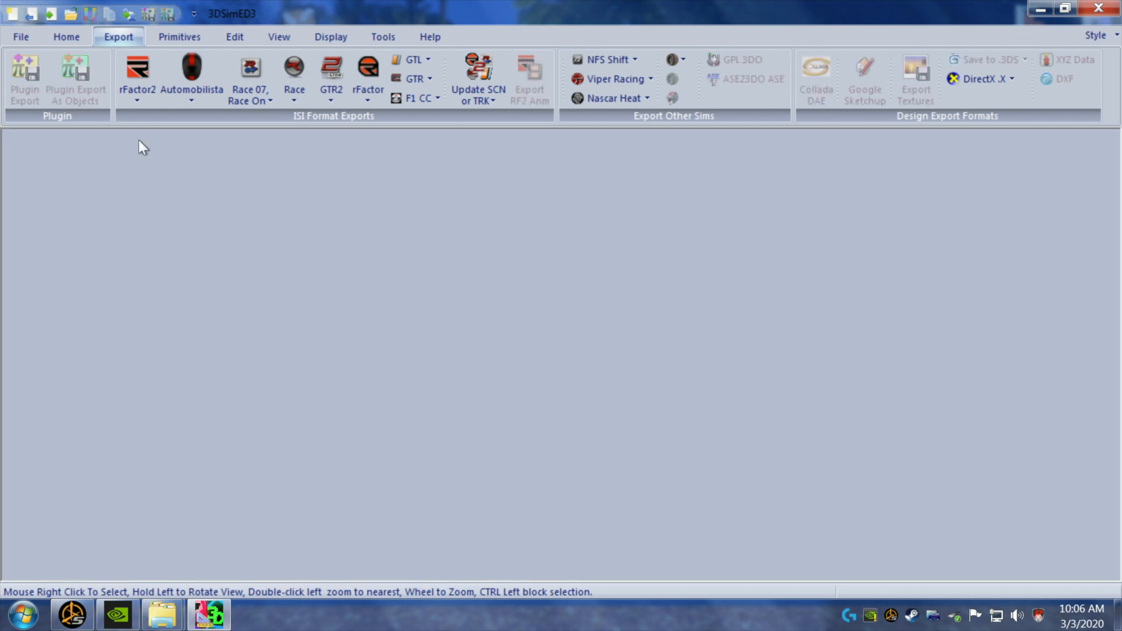
{"action": "left_click", "coordinate": [1111, 11]}
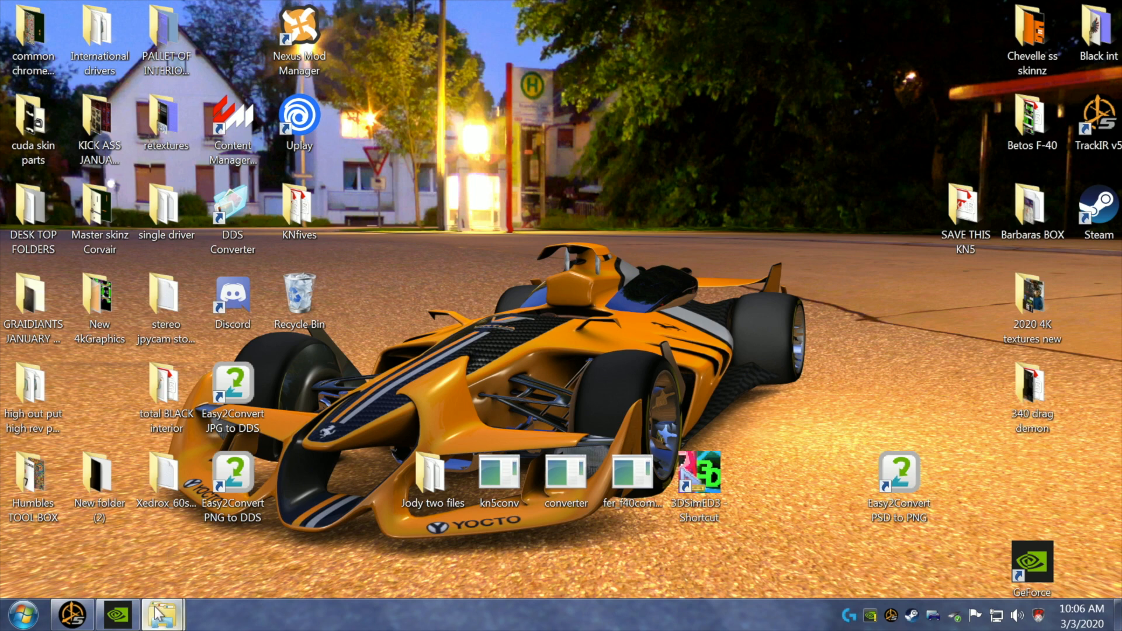
{"action": "mouse_move", "coordinate": [161, 614]}
{"action": "left_click", "coordinate": [166, 578]}
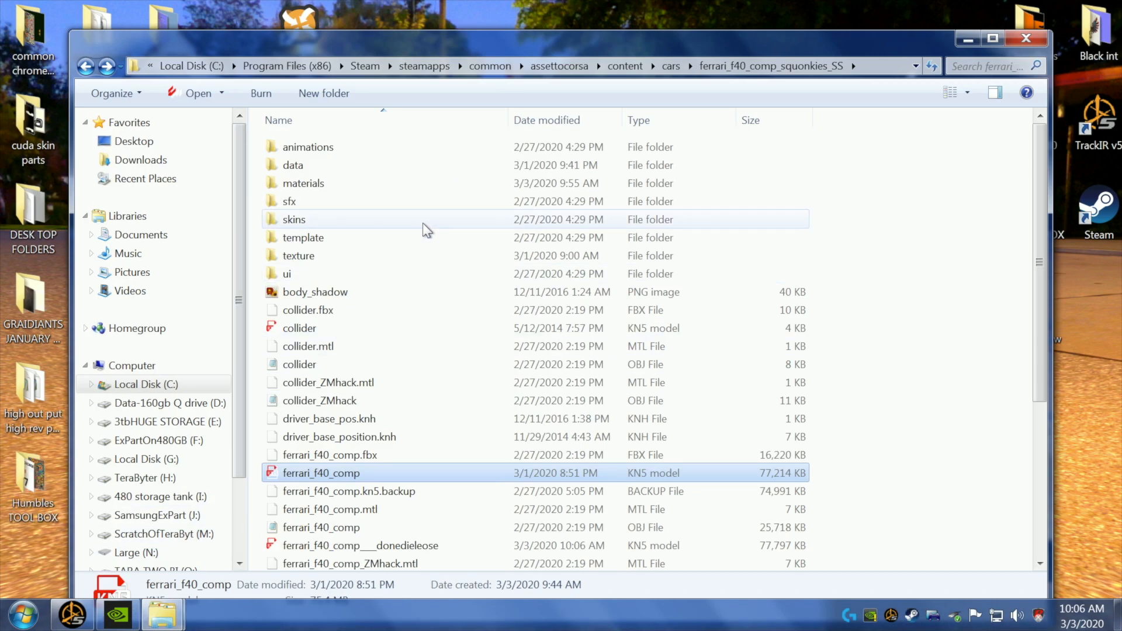
{"action": "left_click_drag", "start_coordinate": [377, 50], "coordinate": [624, 50]}
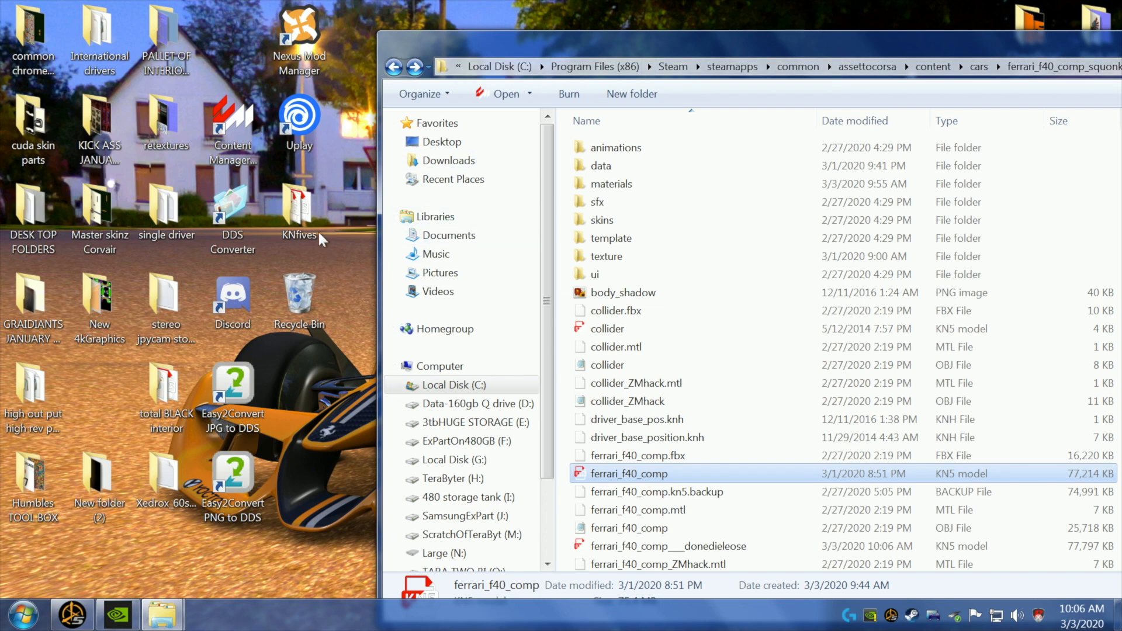
{"action": "double_click", "coordinate": [305, 212]}
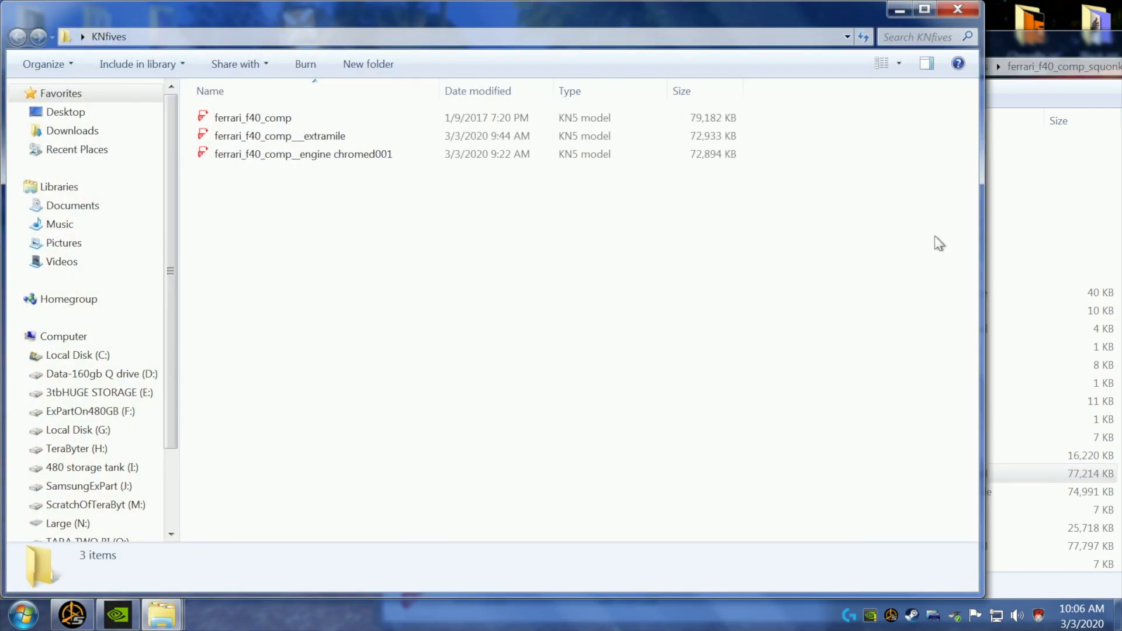
{"action": "left_click_drag", "start_coordinate": [981, 245], "coordinate": [366, 290]}
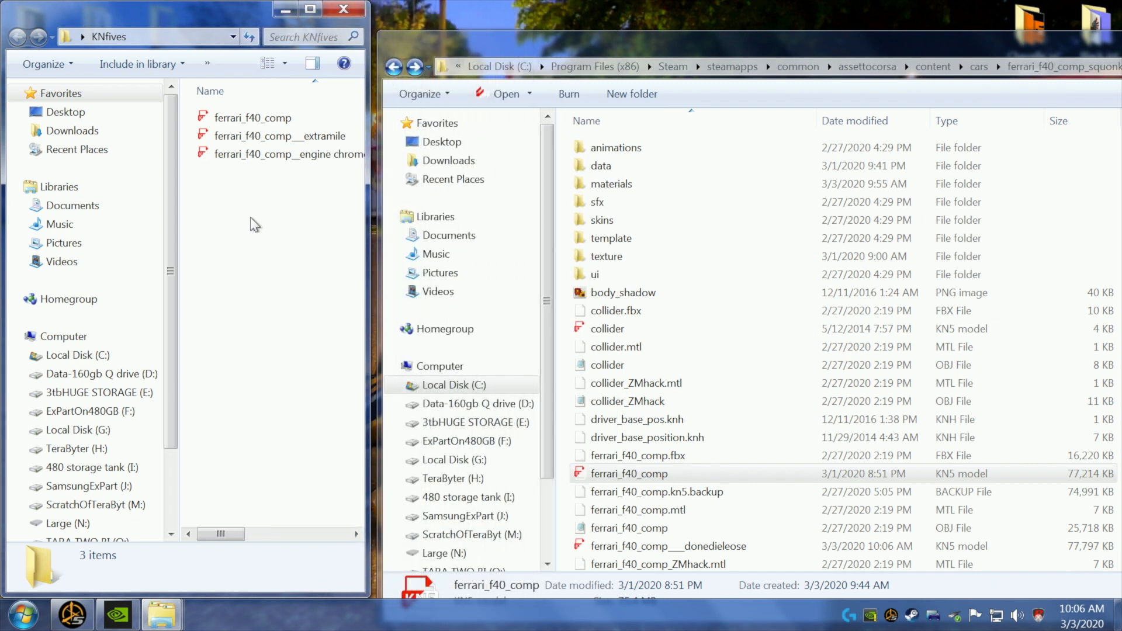
- Create a new folder named origenal inside the KNfives folder
{"action": "right_click", "coordinate": [225, 200]}
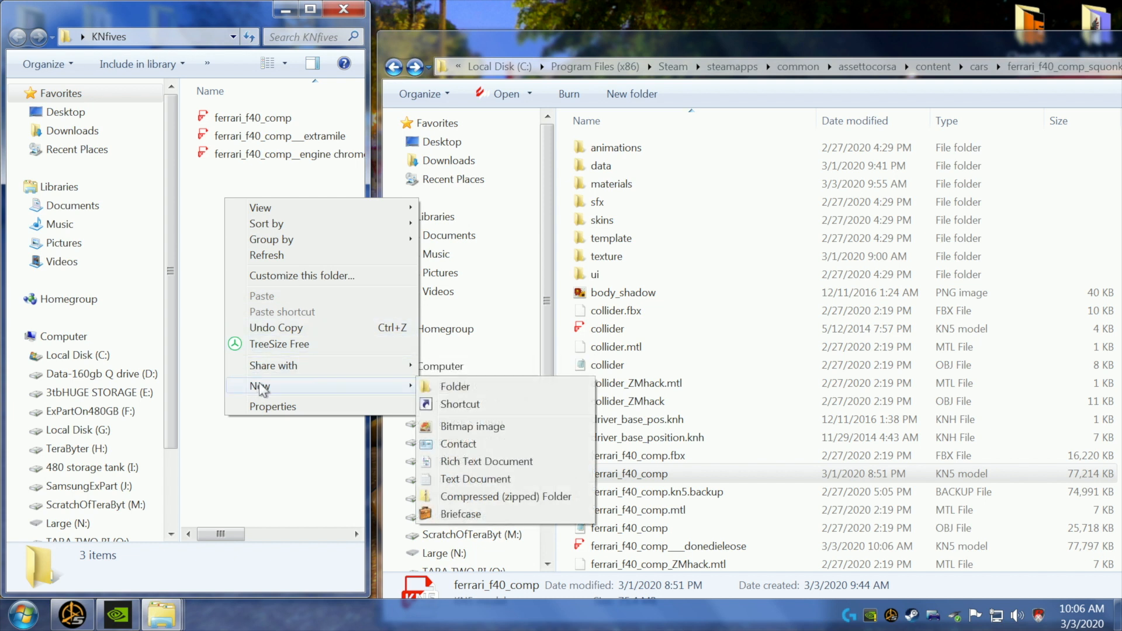
{"action": "mouse_move", "coordinate": [410, 386]}
{"action": "left_click", "coordinate": [462, 386]}
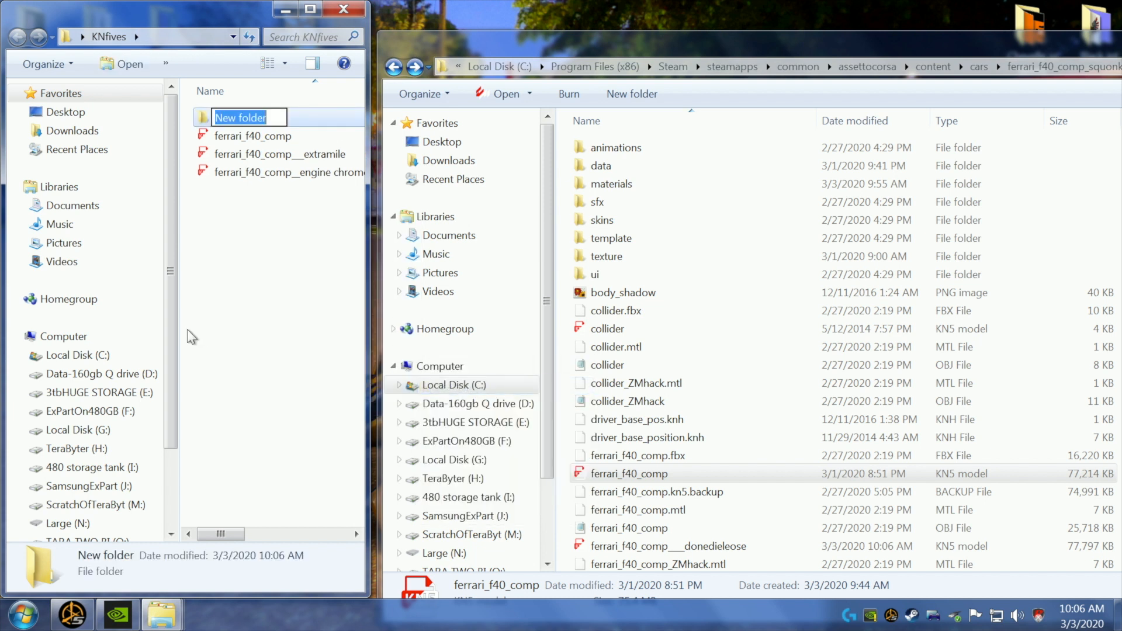
{"action": "type", "text": "o"}
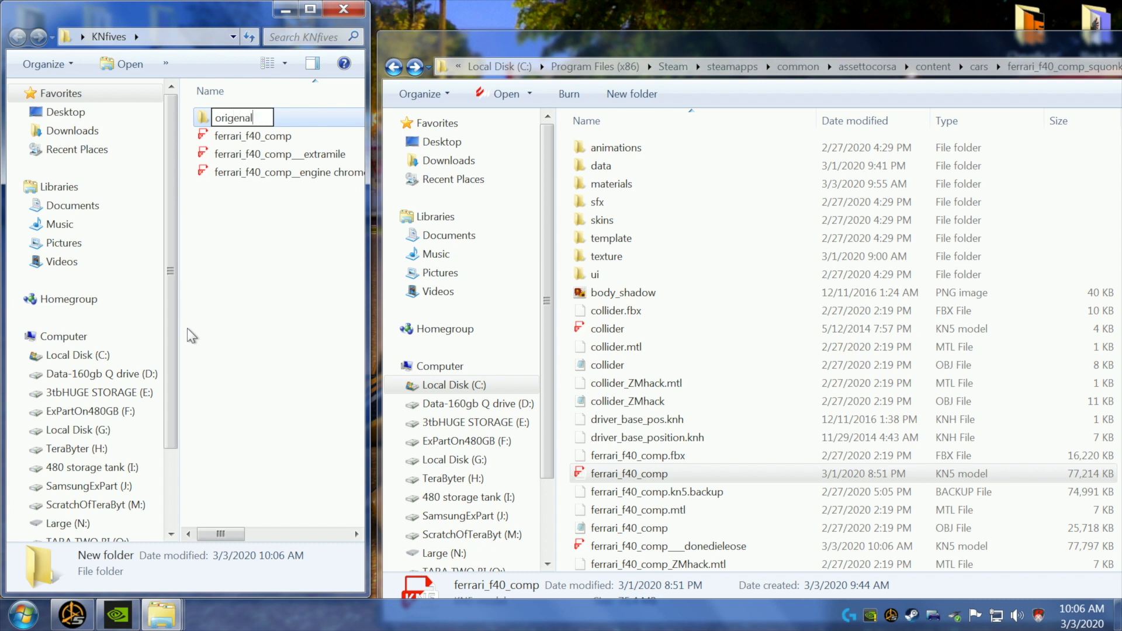
{"action": "type", "text": "rigenal"}
{"action": "key", "text": "Return"}
- Move the ferrari_f40_comp KN5 model from the car folder into the origenal folder and close that folder's window
{"action": "double_click", "coordinate": [220, 119]}
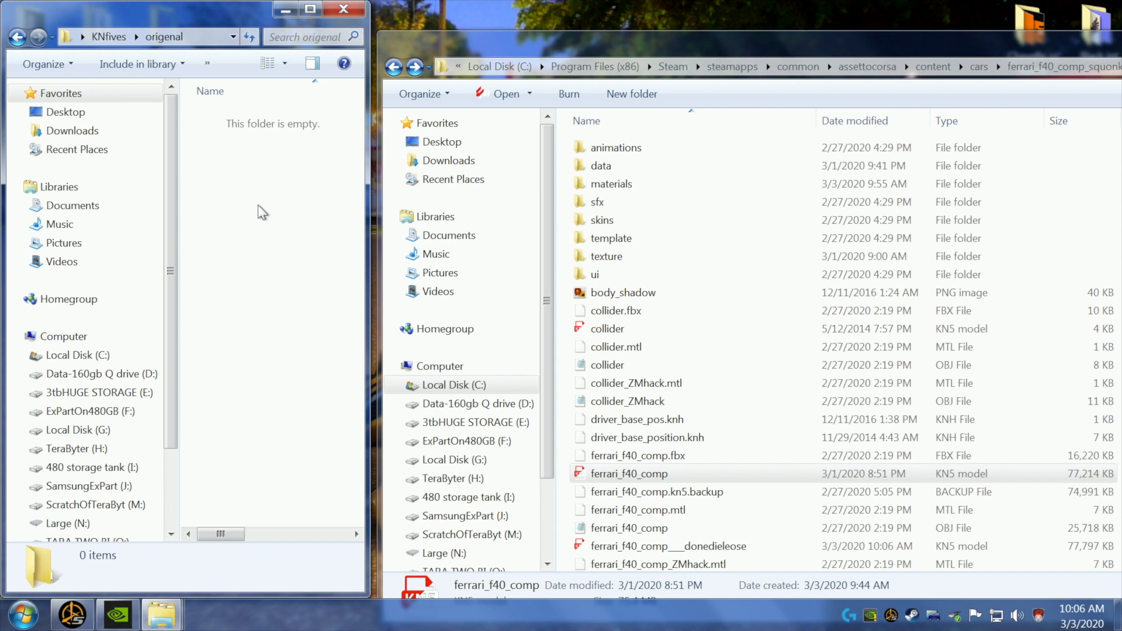
{"action": "left_click_drag", "start_coordinate": [580, 474], "coordinate": [284, 334]}
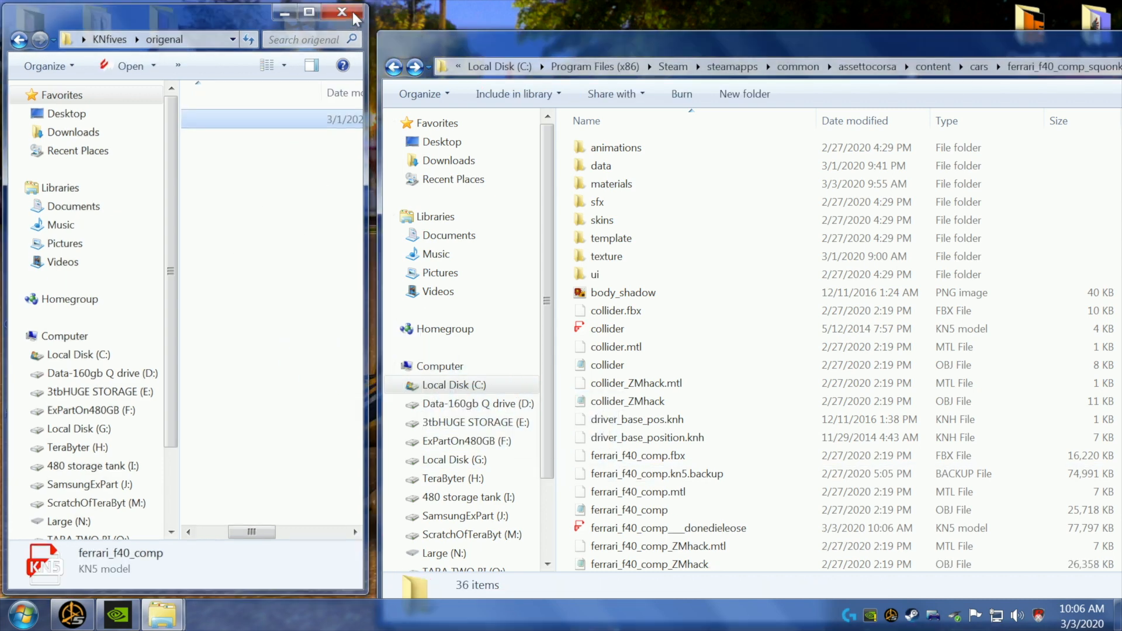
{"action": "left_click", "coordinate": [353, 13]}
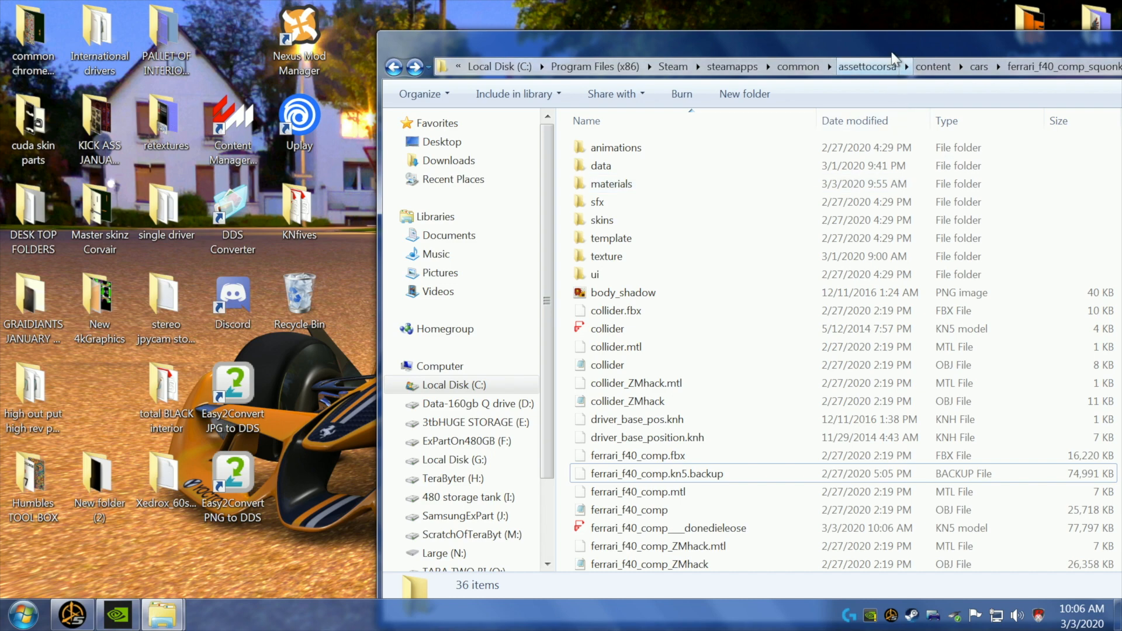
- Copy the exported ferrari_f40_comp____donedieleose KN5 model into KNfives and move the copy into the origenal folder
{"action": "double_click", "coordinate": [304, 221]}
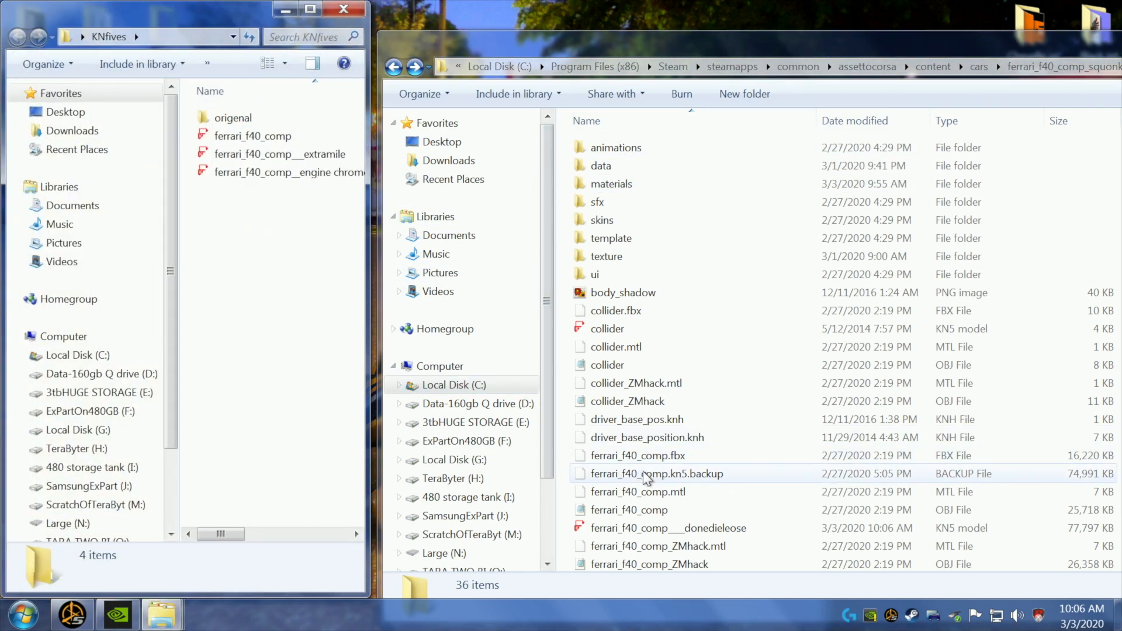
{"action": "right_click", "coordinate": [633, 529]}
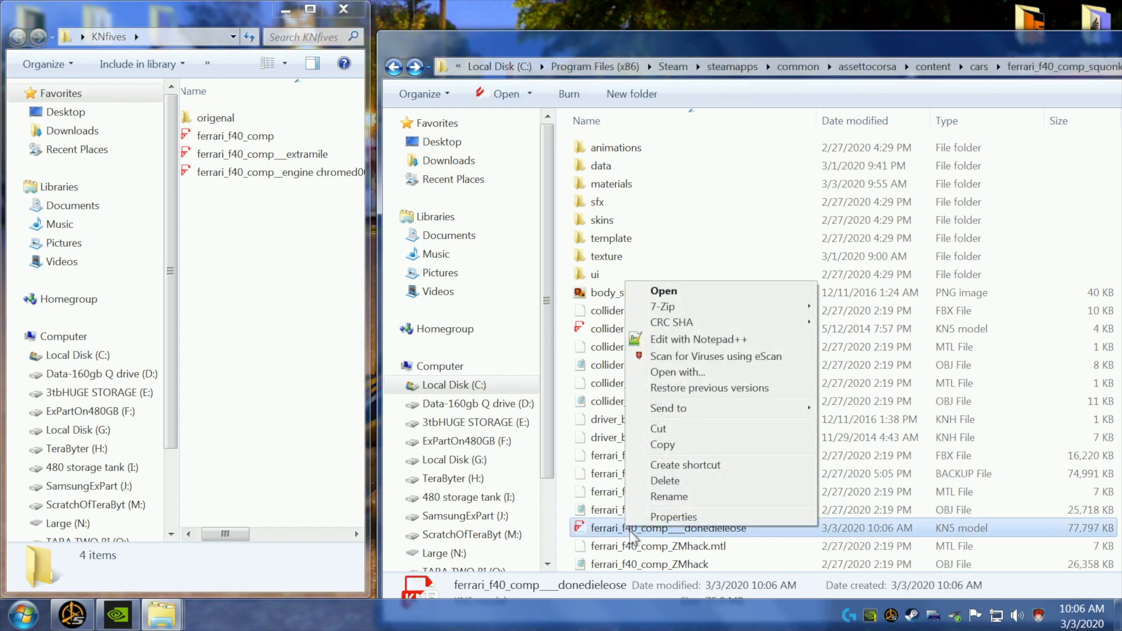
{"action": "left_click", "coordinate": [662, 445]}
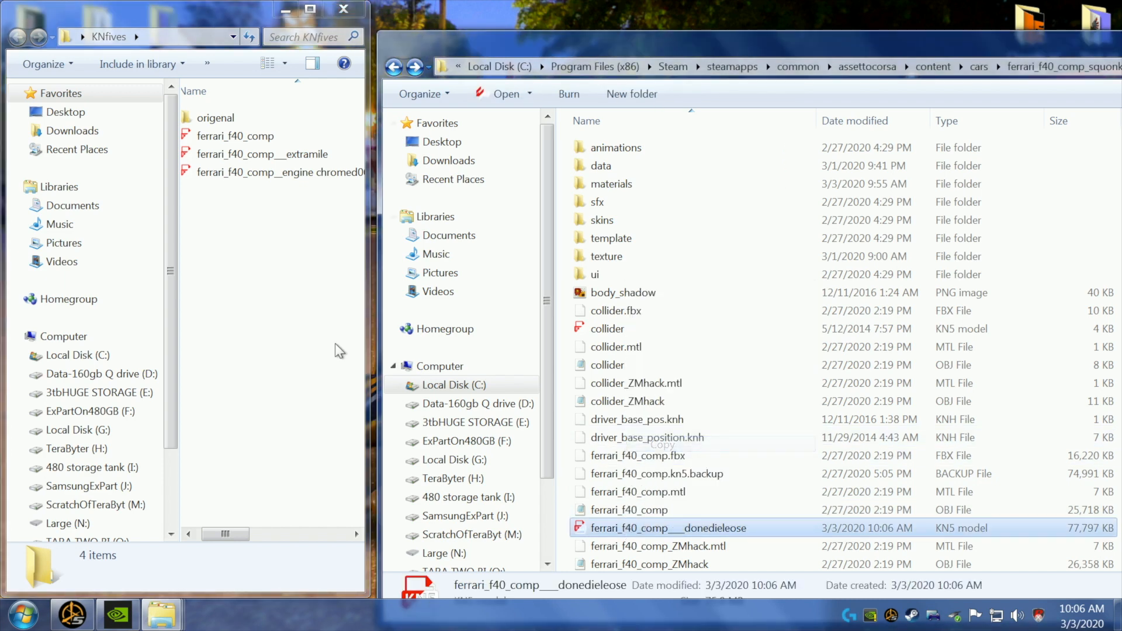
{"action": "right_click", "coordinate": [214, 235]}
{"action": "left_click", "coordinate": [249, 326]}
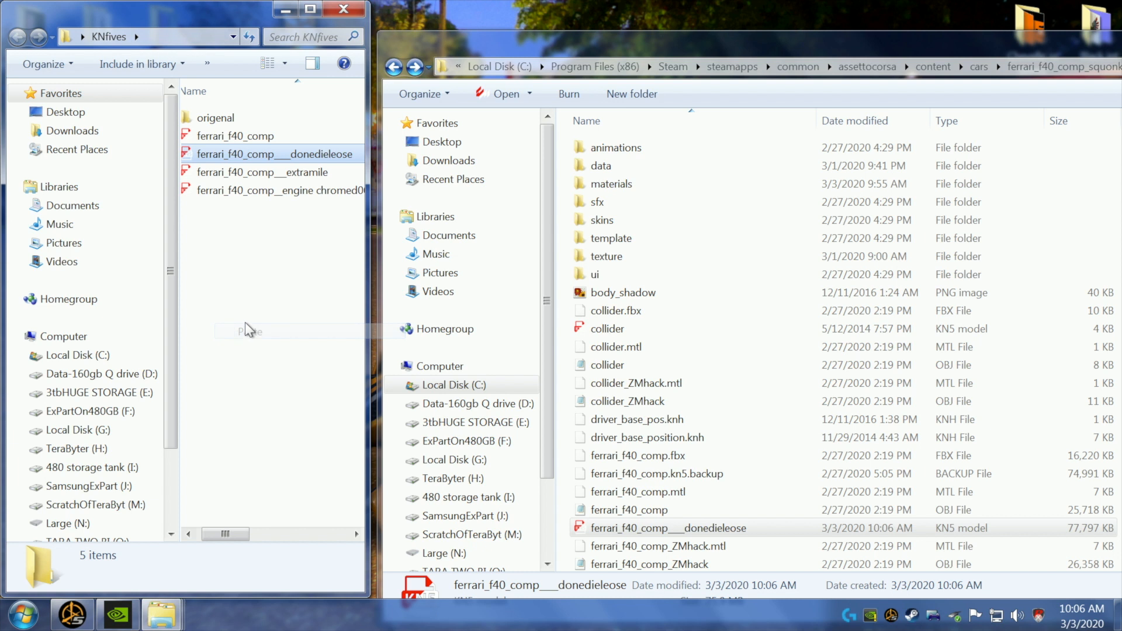
{"action": "left_click_drag", "start_coordinate": [226, 155], "coordinate": [226, 126]}
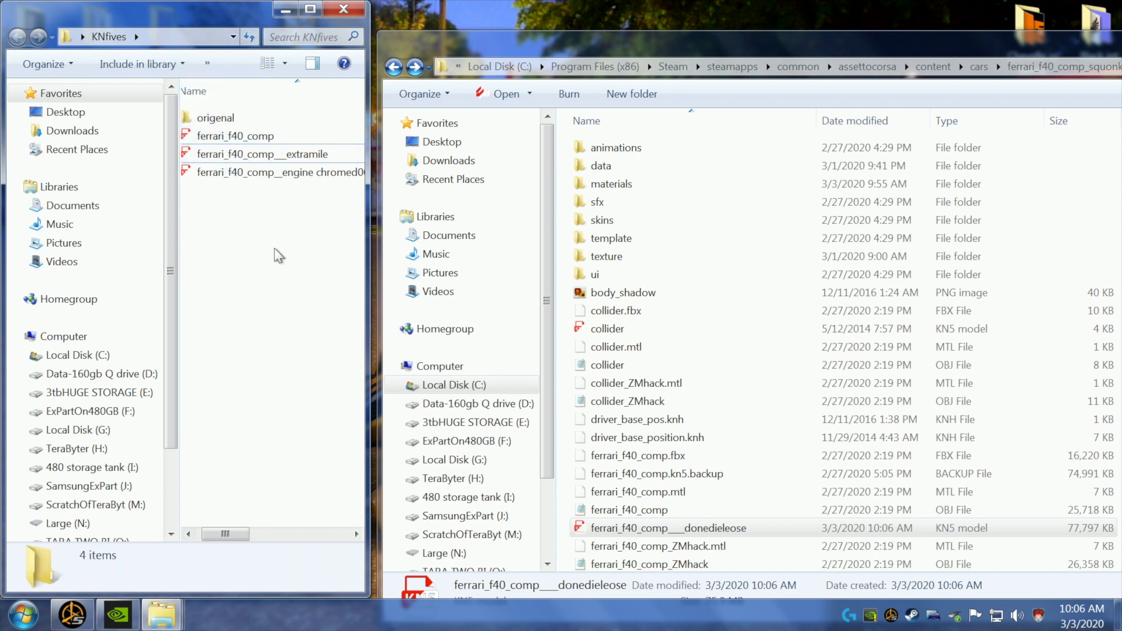
- Rename the exported KN5 model in the car folder to ferrari_f40_comp
{"action": "right_click", "coordinate": [638, 540]}
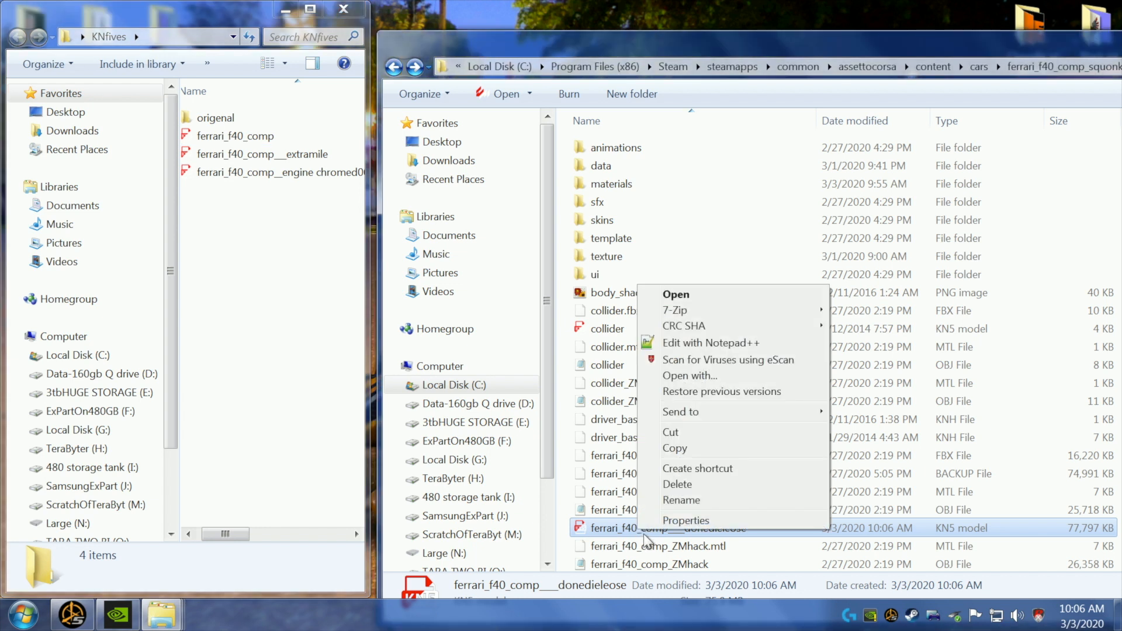
{"action": "left_click", "coordinate": [680, 501]}
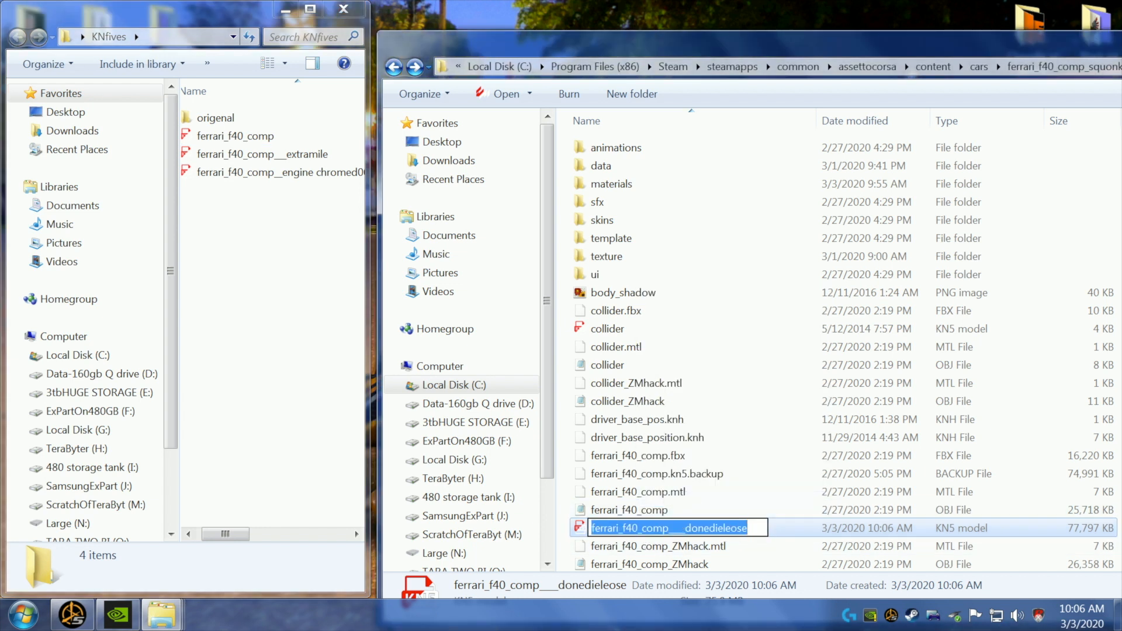
{"action": "key", "text": "End"}
{"action": "key", "text": "shift+Left"}
{"action": "key", "text": "shift+Left"}
{"action": "key", "text": "shift+Left"}
{"action": "key", "text": "shift+Left"}
{"action": "key", "text": "shift+Left"}
{"action": "key", "text": "shift+Left"}
{"action": "key", "text": "shift+Left"}
{"action": "key", "text": "shift+Left"}
{"action": "key", "text": "shift+Left"}
{"action": "key", "text": "shift+Left"}
{"action": "key", "text": "shift+Left"}
{"action": "key", "text": "shift+Left"}
{"action": "key", "text": "shift+Left"}
{"action": "key", "text": "shift+Left"}
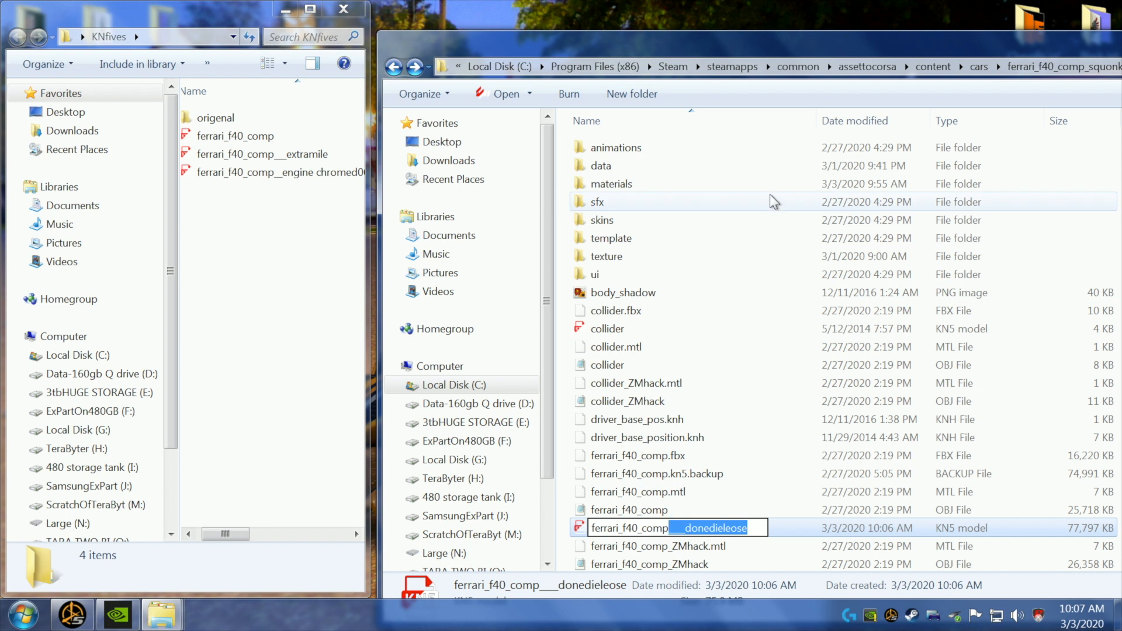
{"action": "key", "text": "BackSpace"}
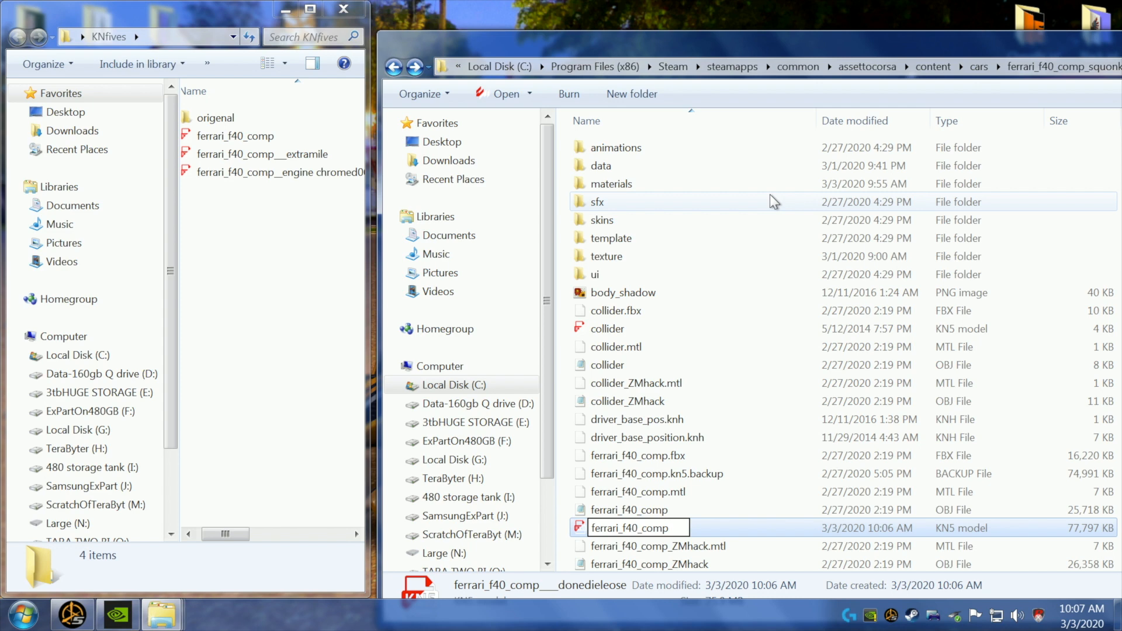
{"action": "key", "text": "Return"}
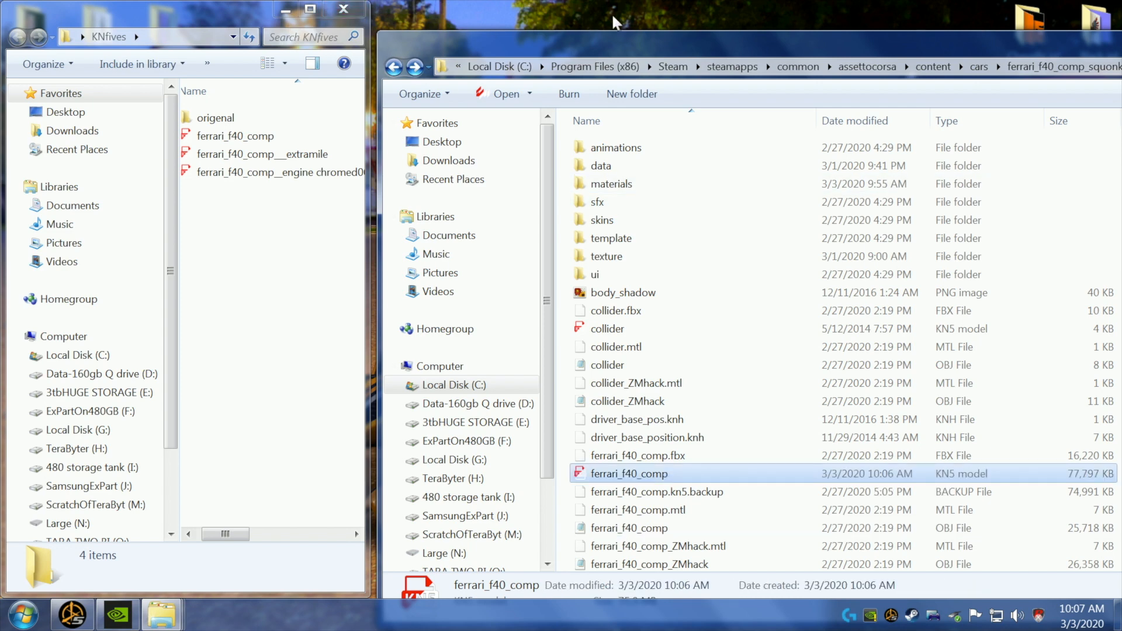
- Close the KNfives window and minimize the car folder window to clear the desktop
{"action": "left_click", "coordinate": [344, 9]}
{"action": "left_click_drag", "start_coordinate": [577, 50], "coordinate": [292, 46]}
{"action": "left_click", "coordinate": [986, 39]}
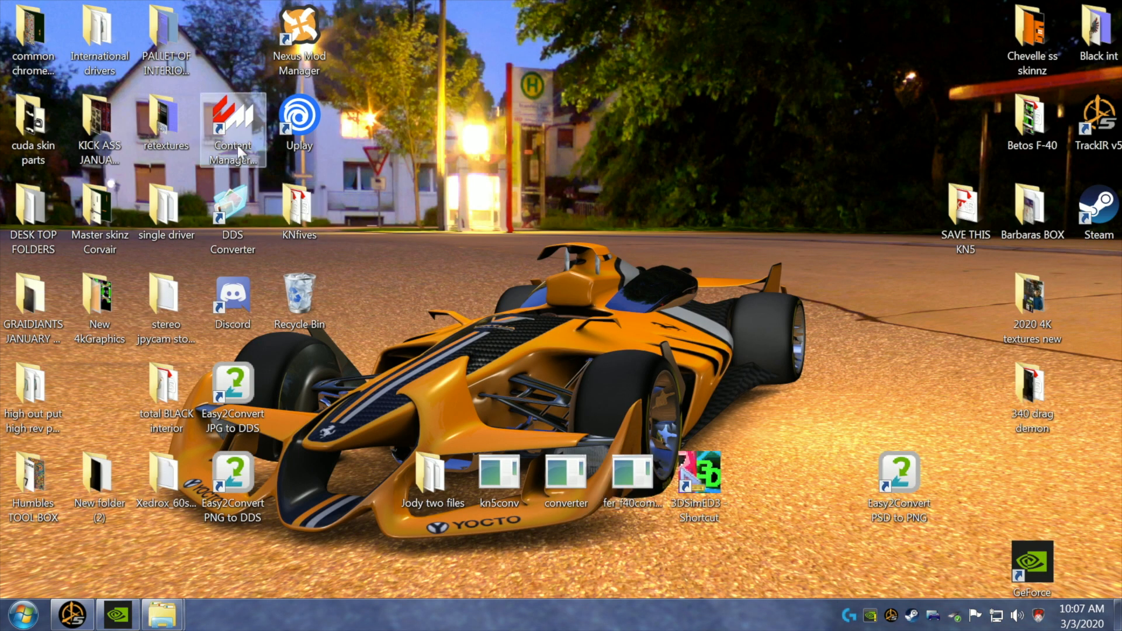
- Start Content Manager and set the Ferrari F40 Competizione's skin to GULF
{"action": "left_click", "coordinate": [226, 125]}
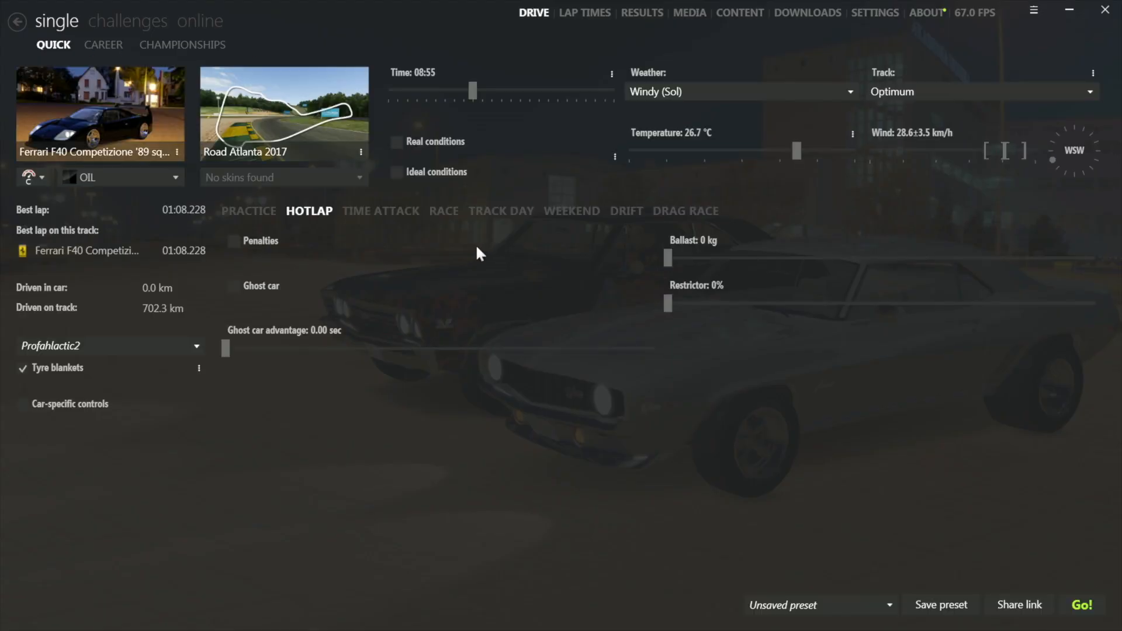
{"action": "left_click", "coordinate": [173, 175]}
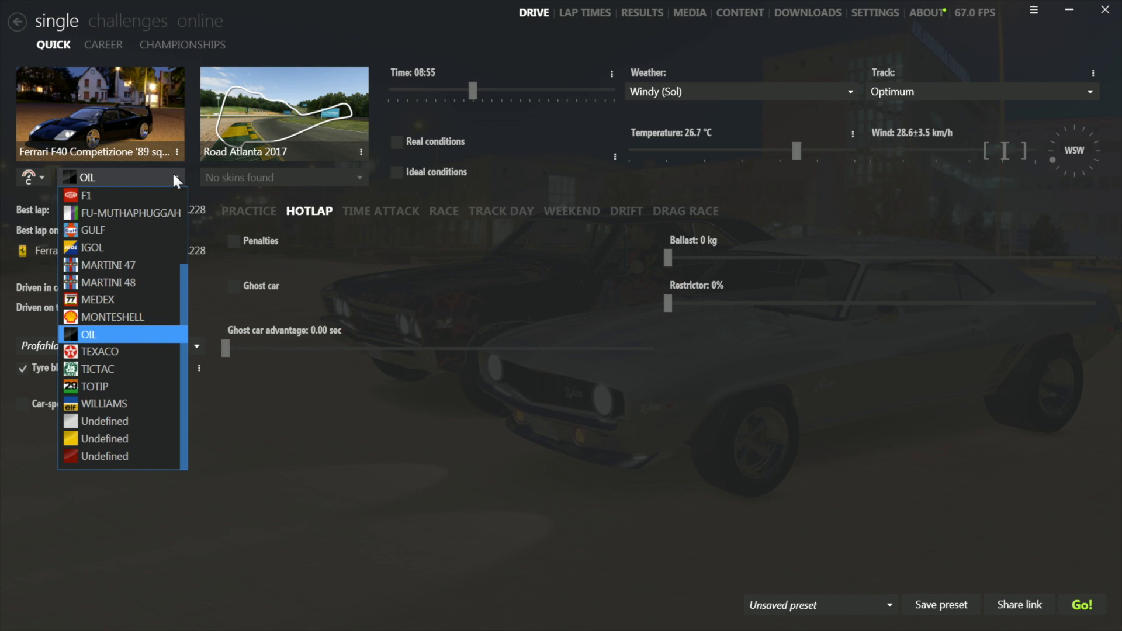
{"action": "left_click", "coordinate": [148, 233]}
- Load the Ferrari F40 in the custom showroom and examine its engine bay from above the rear
{"action": "left_click", "coordinate": [128, 142]}
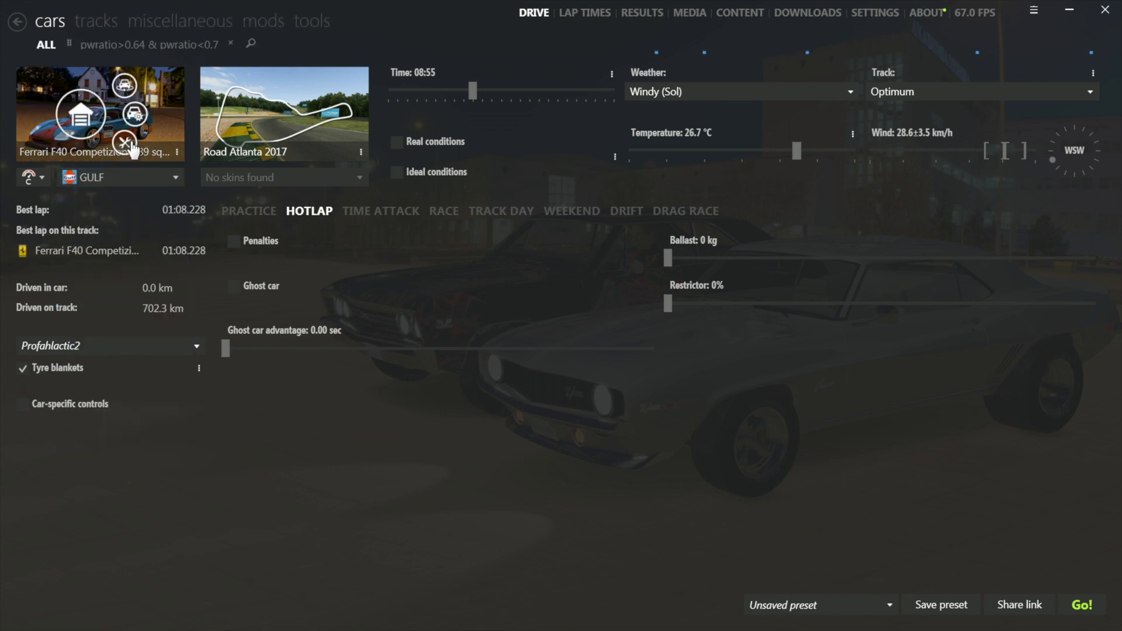
{"action": "left_click", "coordinate": [646, 599]}
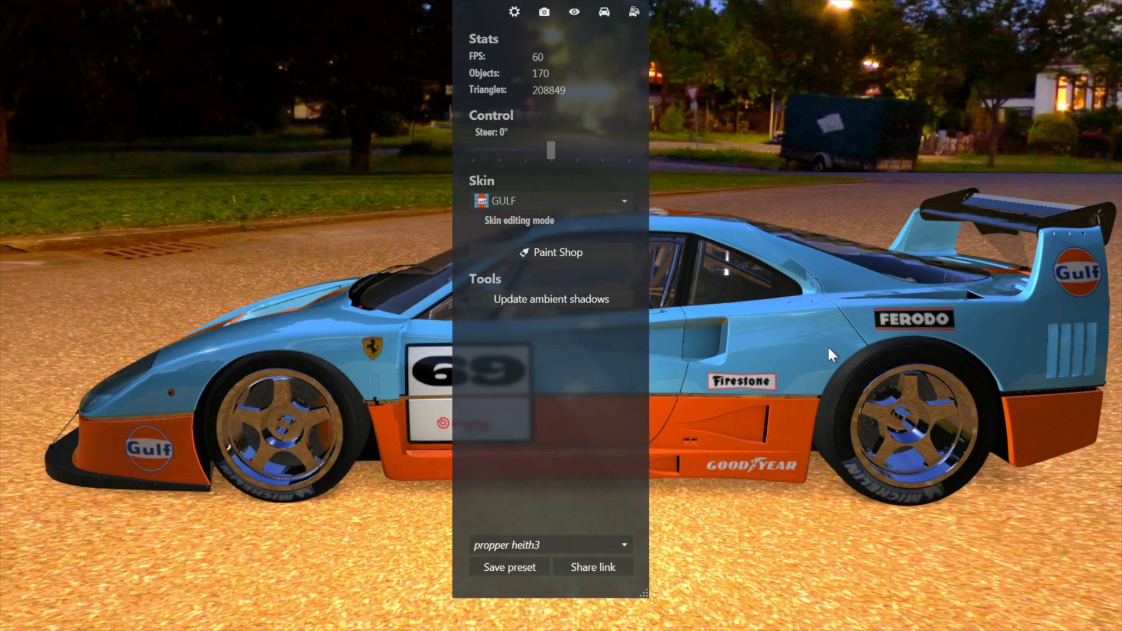
{"action": "left_click_drag", "start_coordinate": [827, 345], "coordinate": [439, 425]}
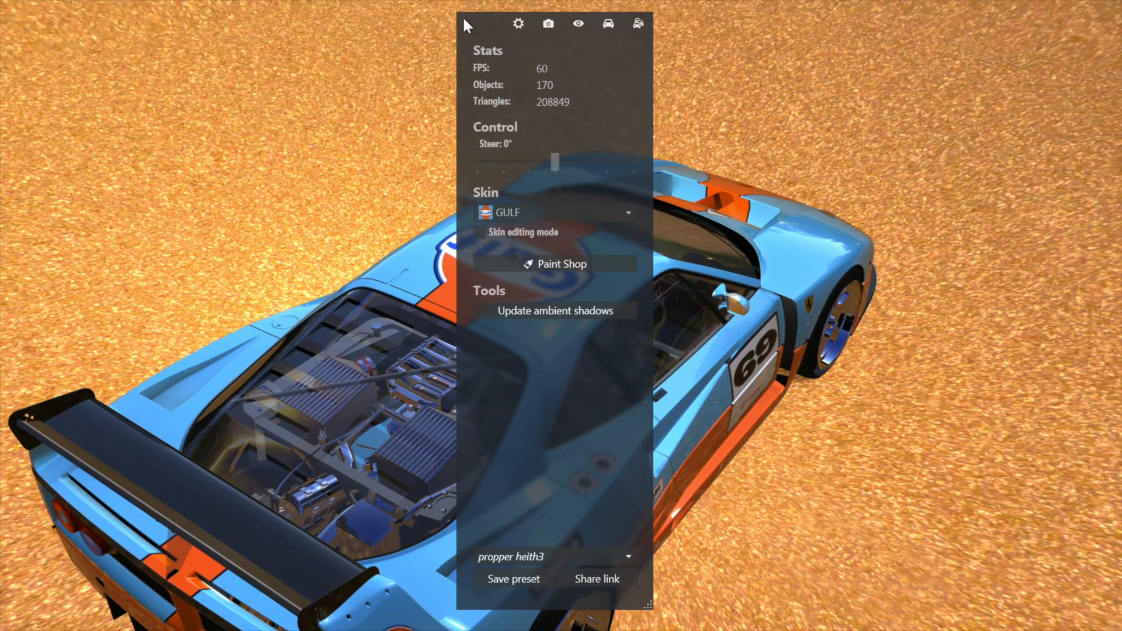
- Move the tools overlay clear of the car and examine the GULF skin on the roof, engine bay, sides and front
{"action": "left_click_drag", "start_coordinate": [459, 9], "coordinate": [845, 124]}
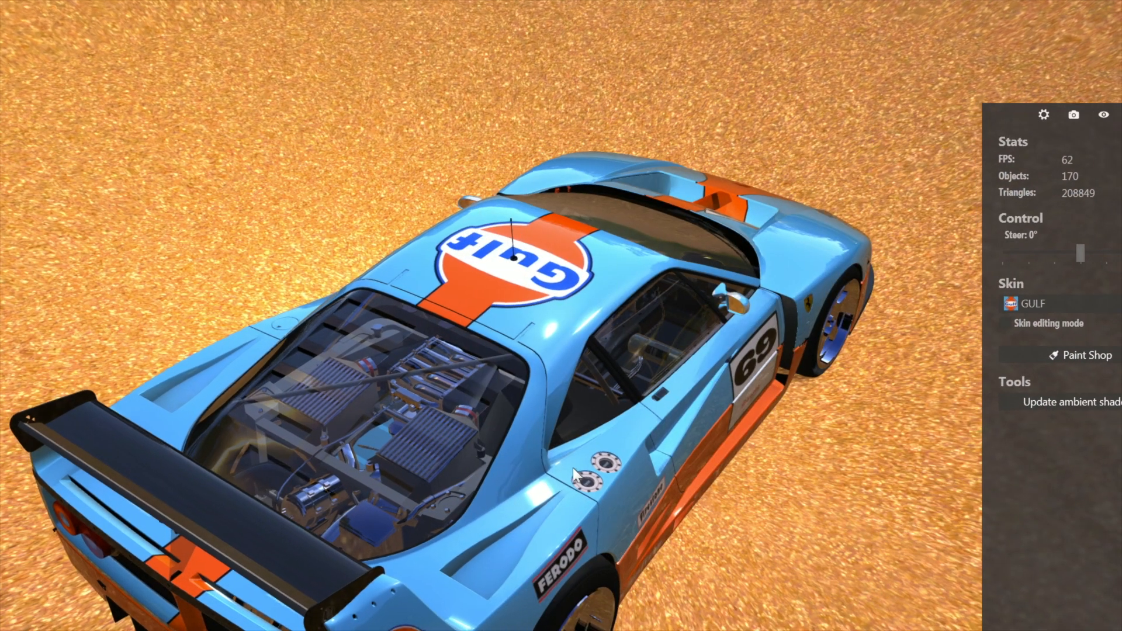
{"action": "left_click_drag", "start_coordinate": [572, 468], "coordinate": [667, 497]}
{"action": "left_click_drag", "start_coordinate": [636, 557], "coordinate": [851, 522]}
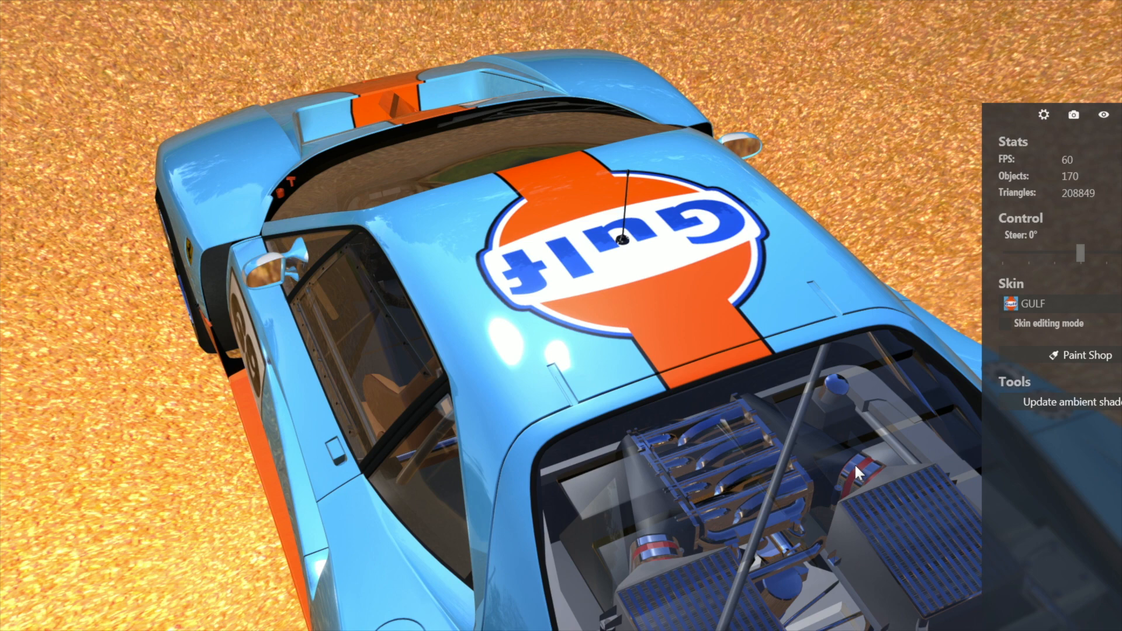
{"action": "left_click_drag", "start_coordinate": [838, 484], "coordinate": [796, 542]}
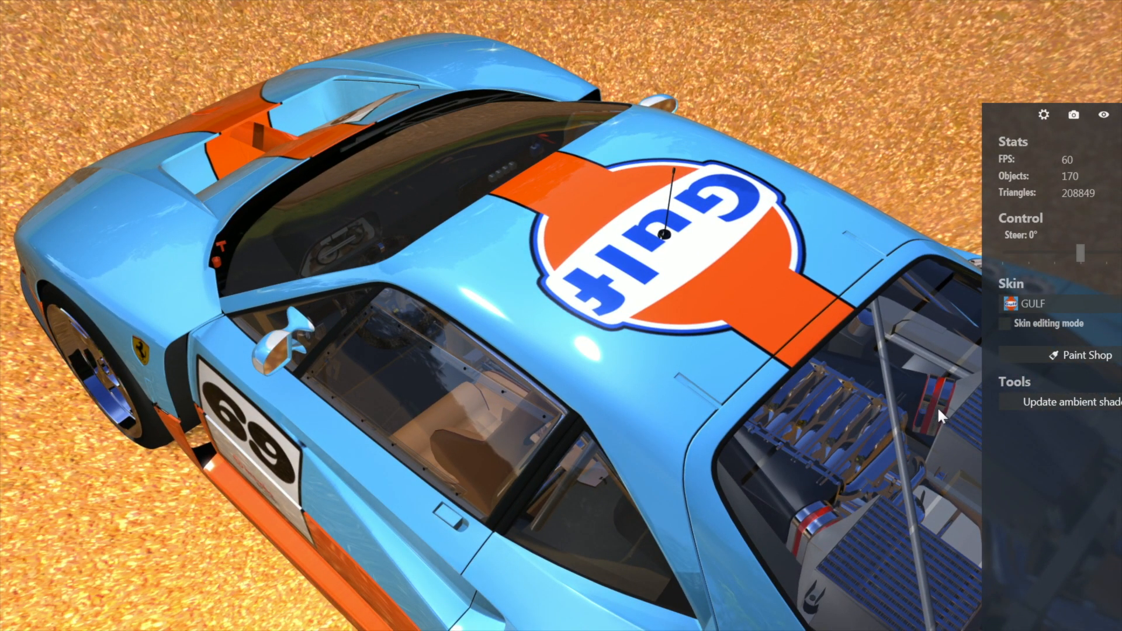
{"action": "left_click_drag", "start_coordinate": [904, 453], "coordinate": [341, 551]}
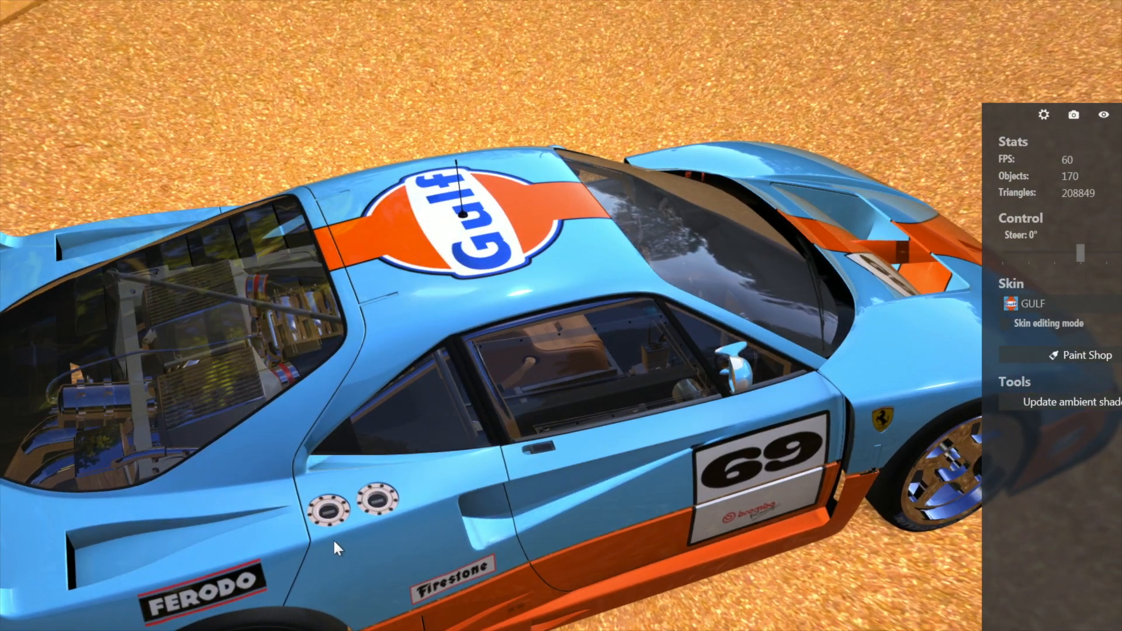
{"action": "left_click_drag", "start_coordinate": [380, 553], "coordinate": [364, 444]}
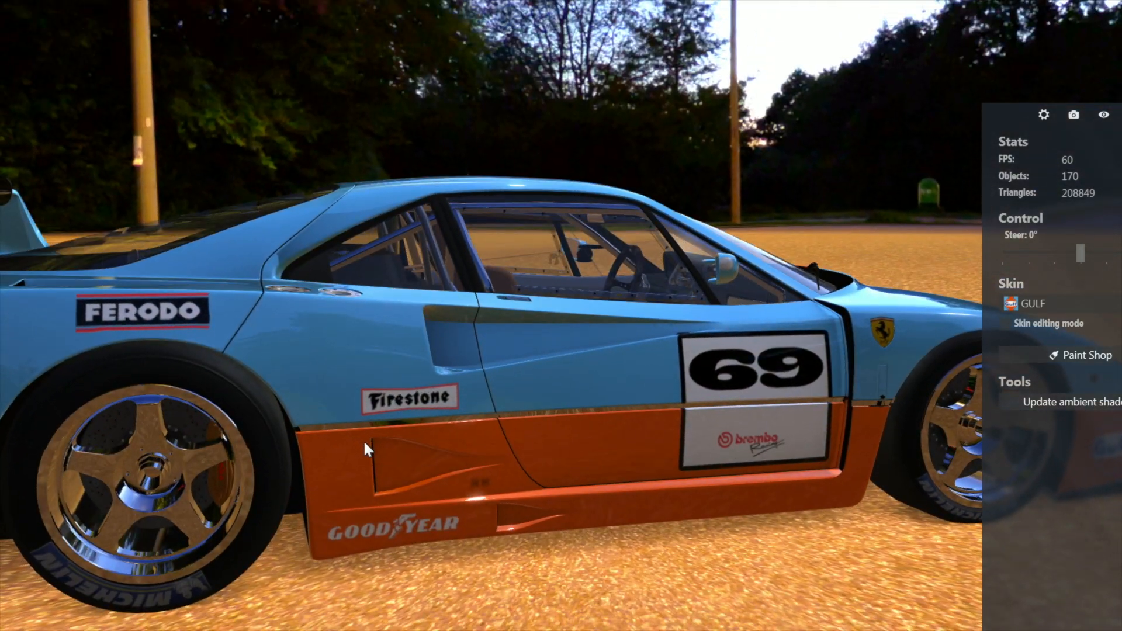
{"action": "scroll", "coordinate": [364, 443], "scroll_direction": "down", "scroll_amount": 5}
{"action": "left_click_drag", "start_coordinate": [553, 429], "coordinate": [223, 419]}
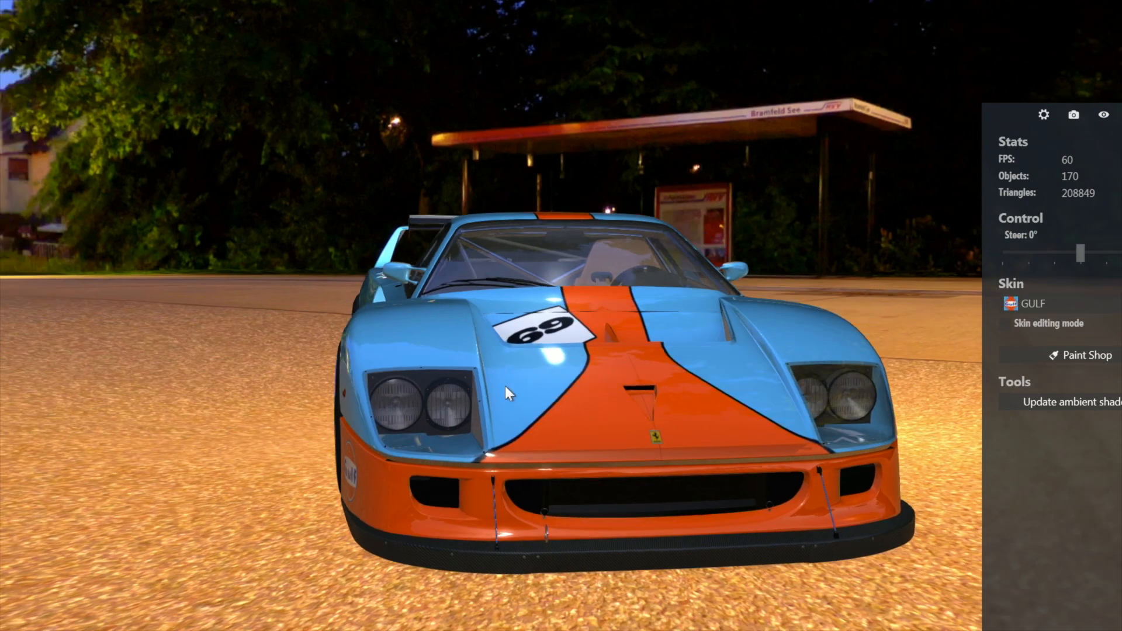
{"action": "left_click_drag", "start_coordinate": [505, 385], "coordinate": [230, 422]}
{"action": "left_click_drag", "start_coordinate": [567, 419], "coordinate": [482, 401]}
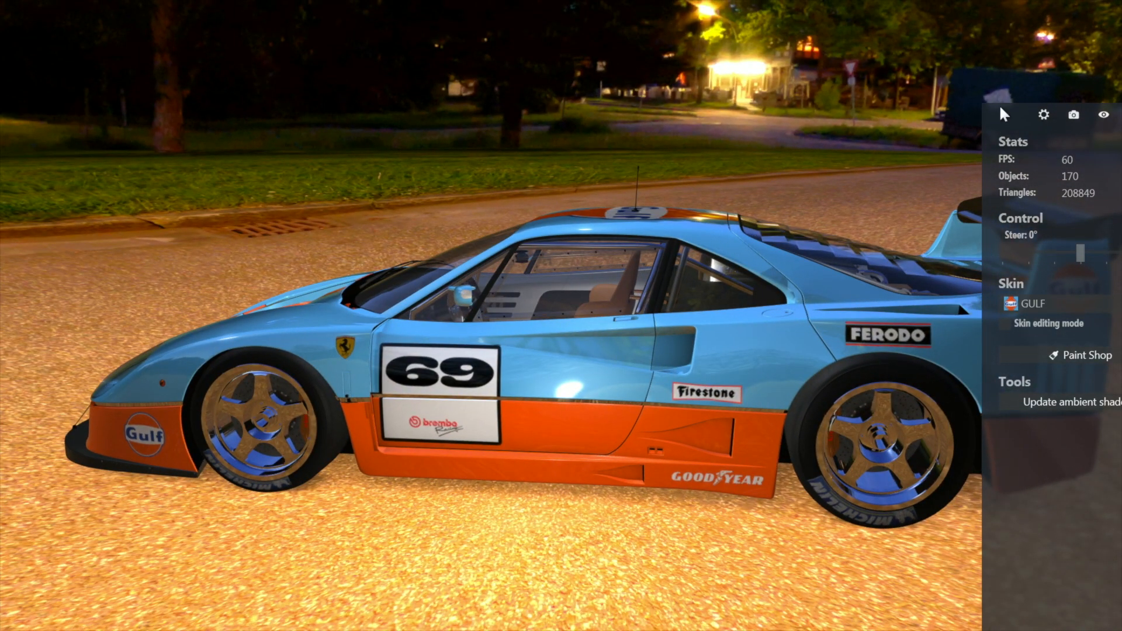
- Show the driver in the car and switch on the car's lights
{"action": "mouse_move", "coordinate": [999, 108]}
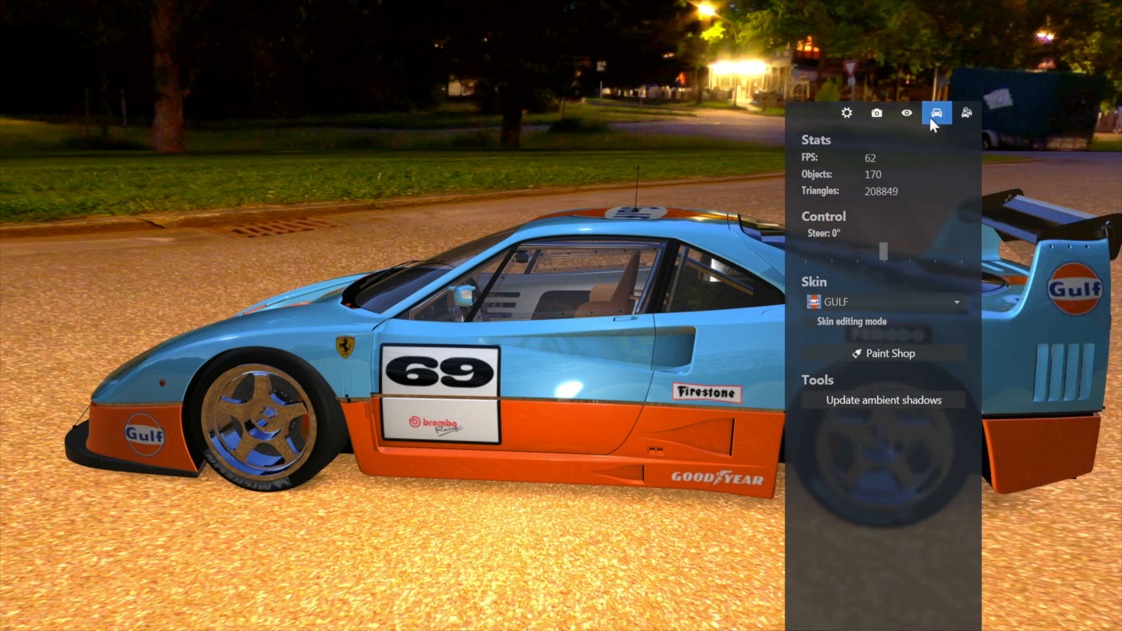
{"action": "left_click", "coordinate": [931, 117]}
{"action": "left_click", "coordinate": [807, 164]}
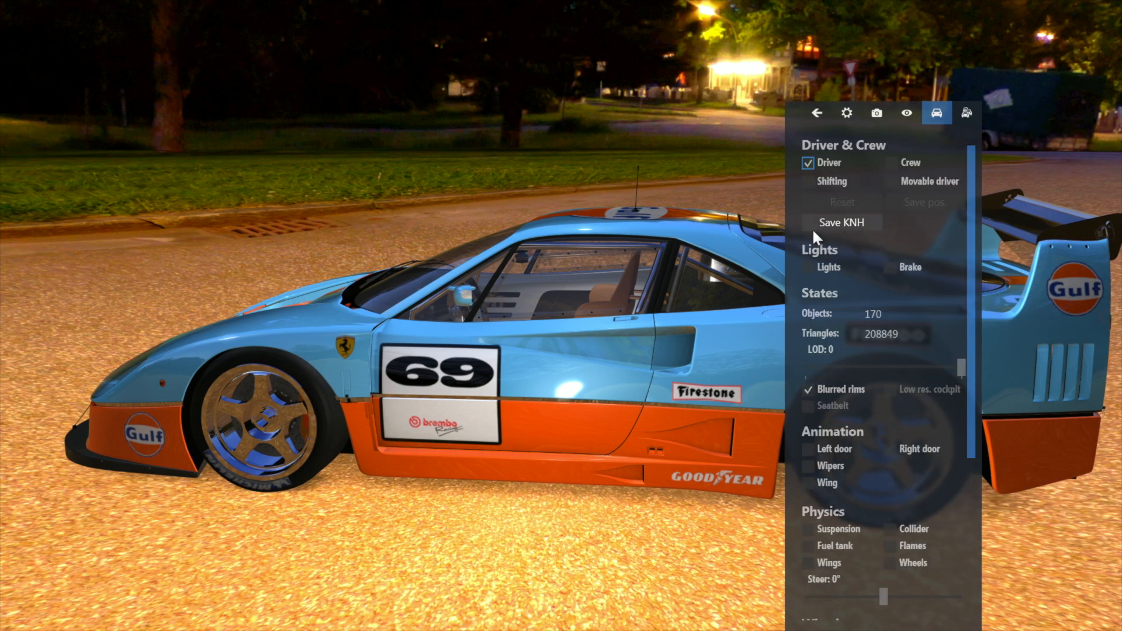
{"action": "left_click", "coordinate": [808, 268]}
{"action": "left_click_drag", "start_coordinate": [562, 391], "coordinate": [790, 287]}
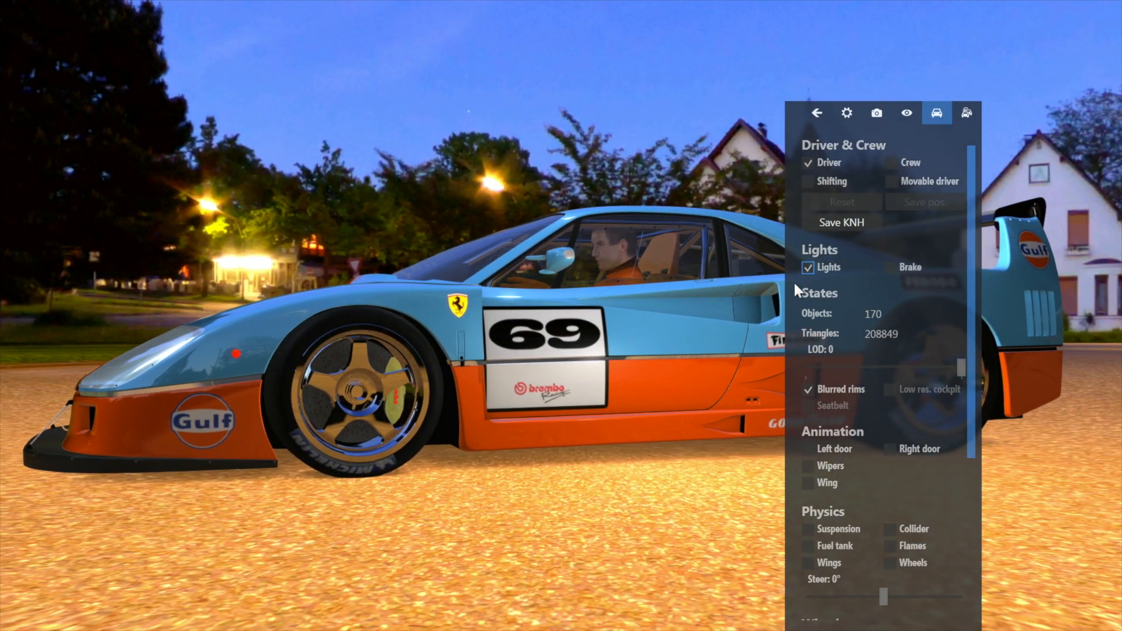
- Toggle the lights off and on to compare their effect on the car's side and the headlights
{"action": "double_click", "coordinate": [808, 266]}
{"action": "scroll", "coordinate": [700, 378], "scroll_direction": "up", "scroll_amount": 5}
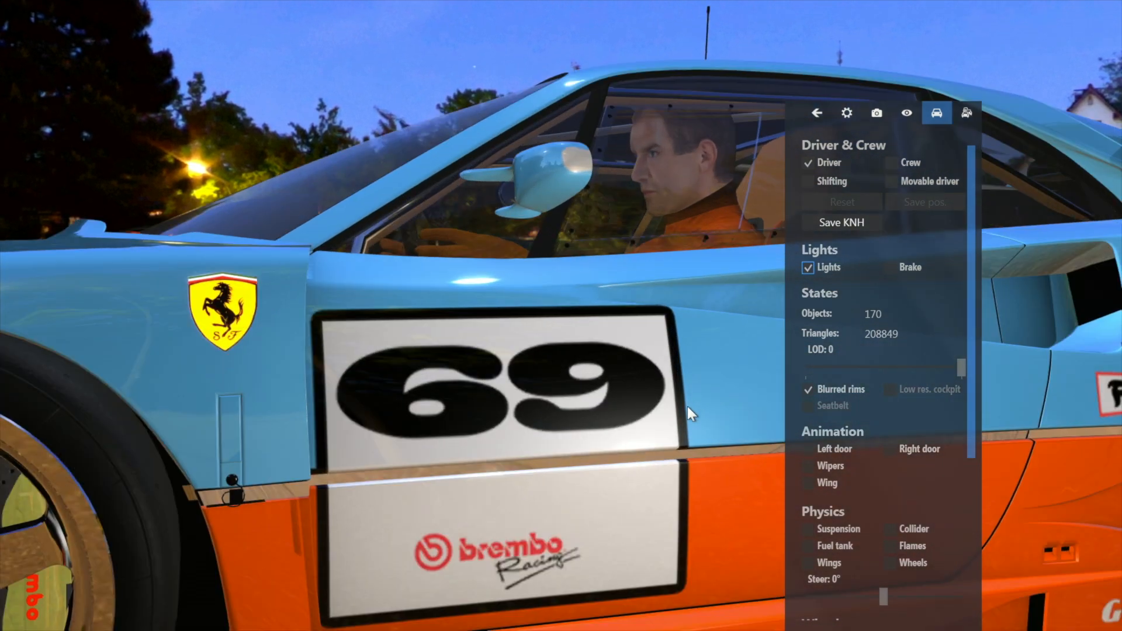
{"action": "scroll", "coordinate": [687, 406], "scroll_direction": "up", "scroll_amount": 3}
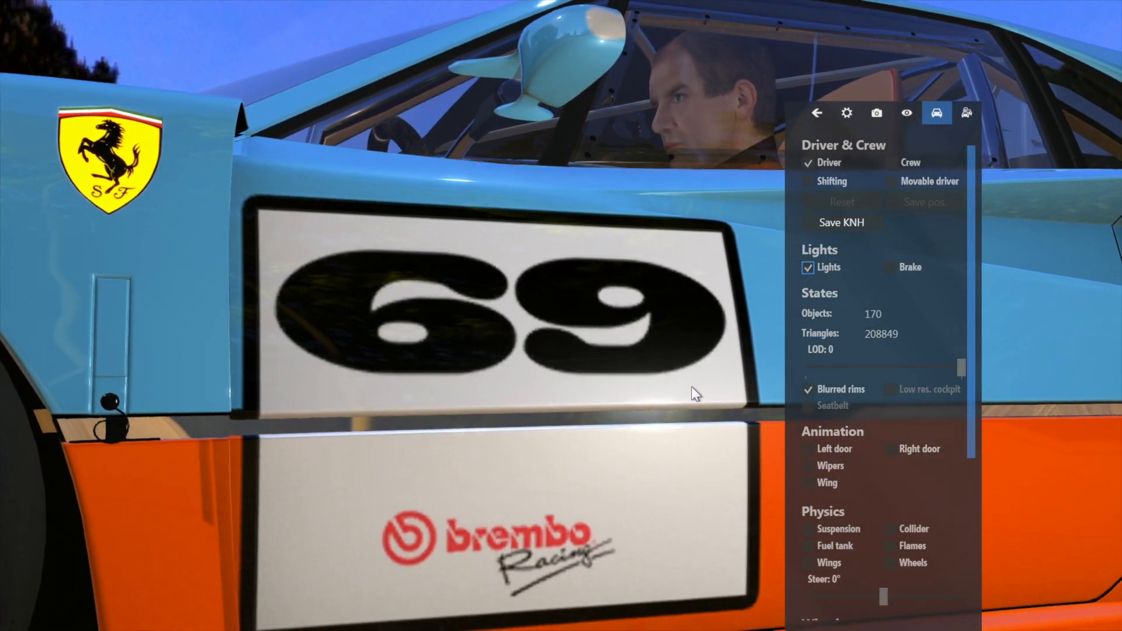
{"action": "left_click", "coordinate": [806, 266]}
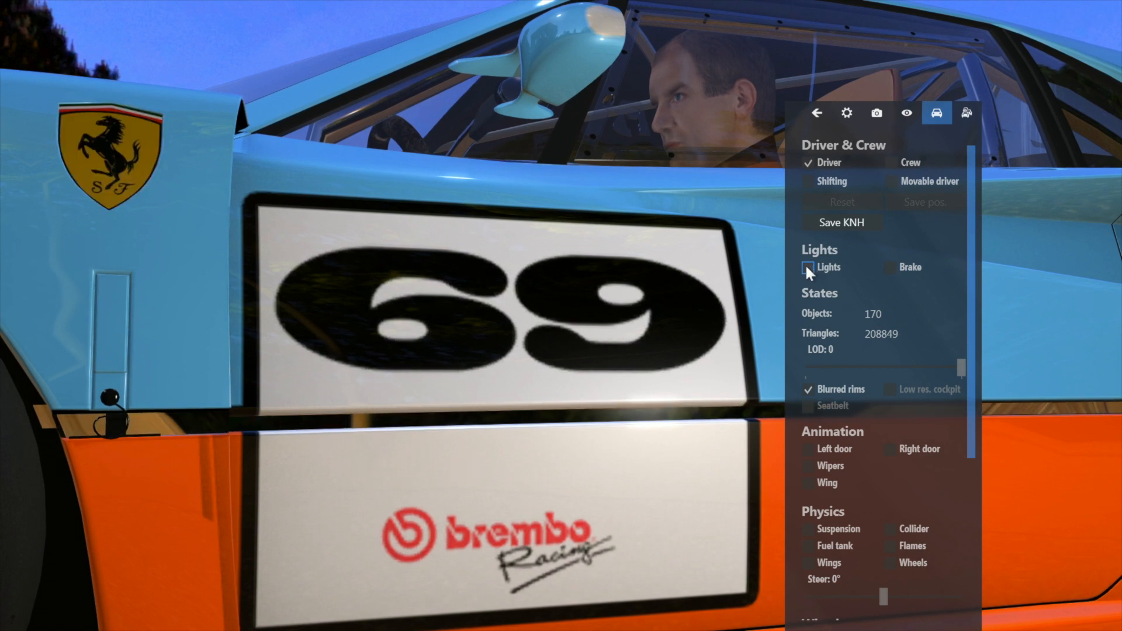
{"action": "left_click", "coordinate": [808, 268]}
{"action": "left_click", "coordinate": [808, 267]}
{"action": "left_click", "coordinate": [807, 268]}
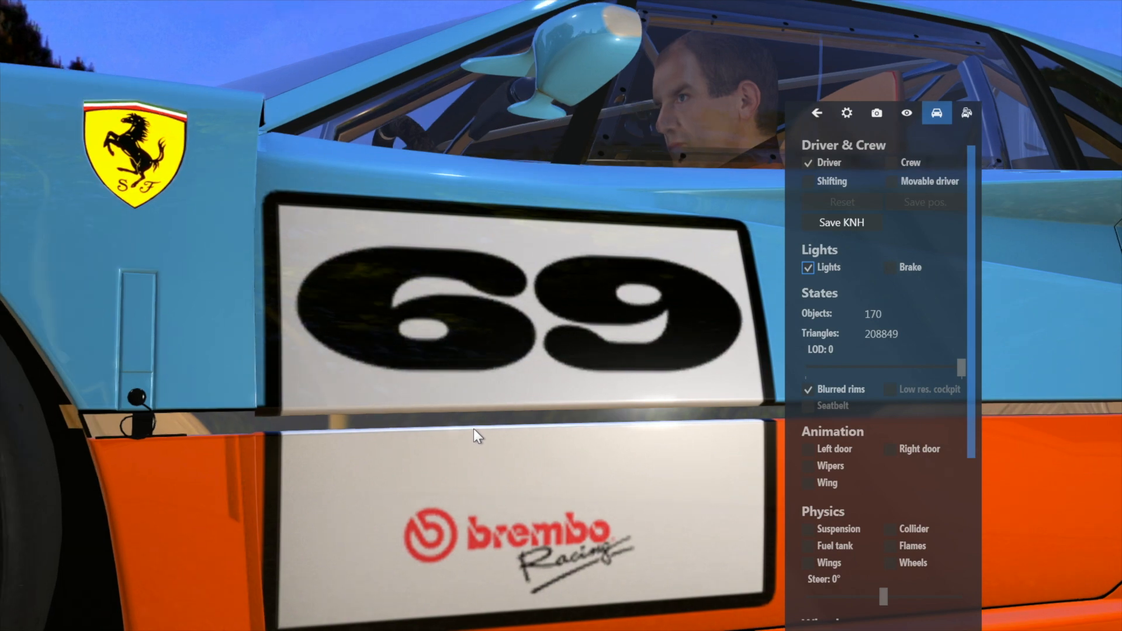
{"action": "scroll", "coordinate": [474, 429], "scroll_direction": "down", "scroll_amount": 5}
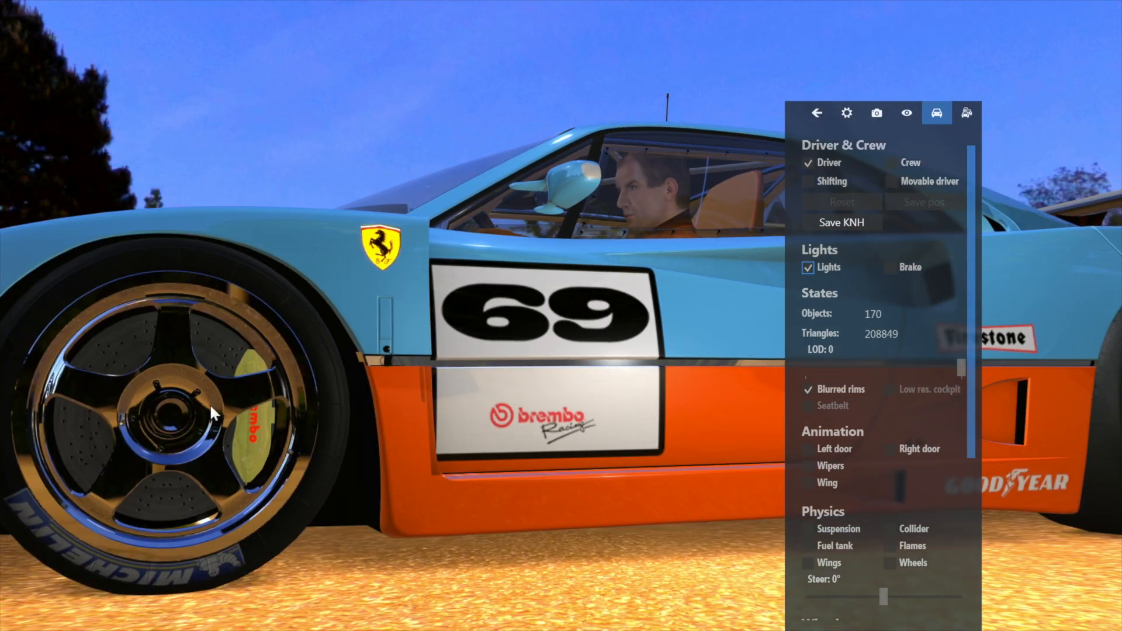
{"action": "left_click_drag", "start_coordinate": [237, 426], "coordinate": [484, 412]}
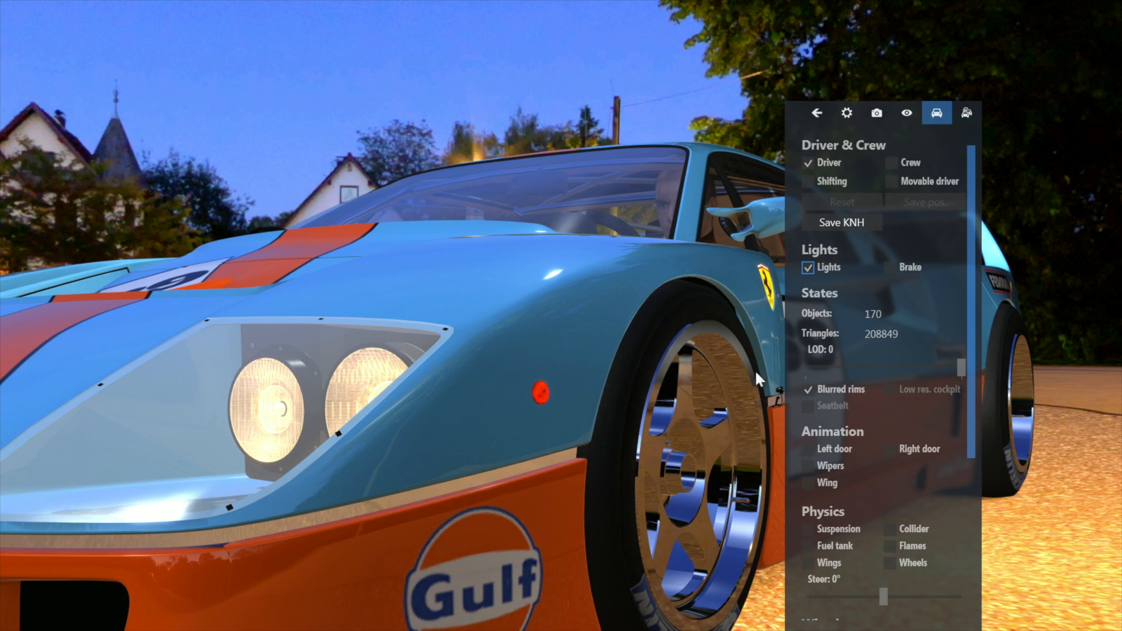
{"action": "left_click", "coordinate": [808, 267]}
{"action": "left_click", "coordinate": [808, 268]}
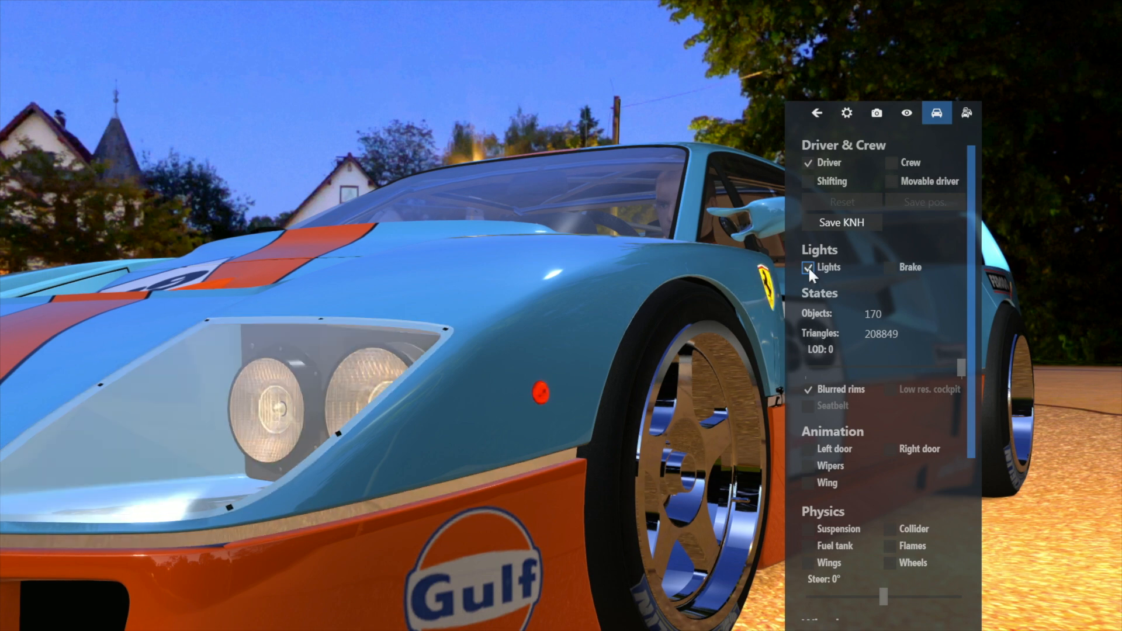
- Turn off the blurred rims and inspect the front wheel's blur_rim material values without editing them
{"action": "left_click", "coordinate": [807, 389]}
{"action": "left_click_drag", "start_coordinate": [751, 434], "coordinate": [415, 479]}
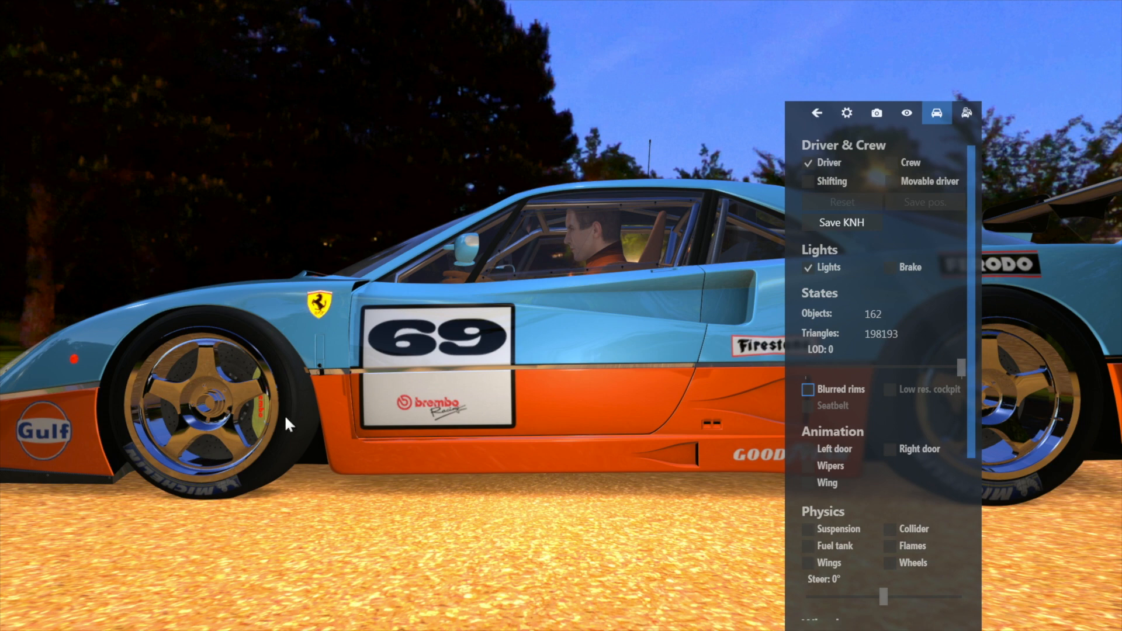
{"action": "left_click", "coordinate": [810, 115]}
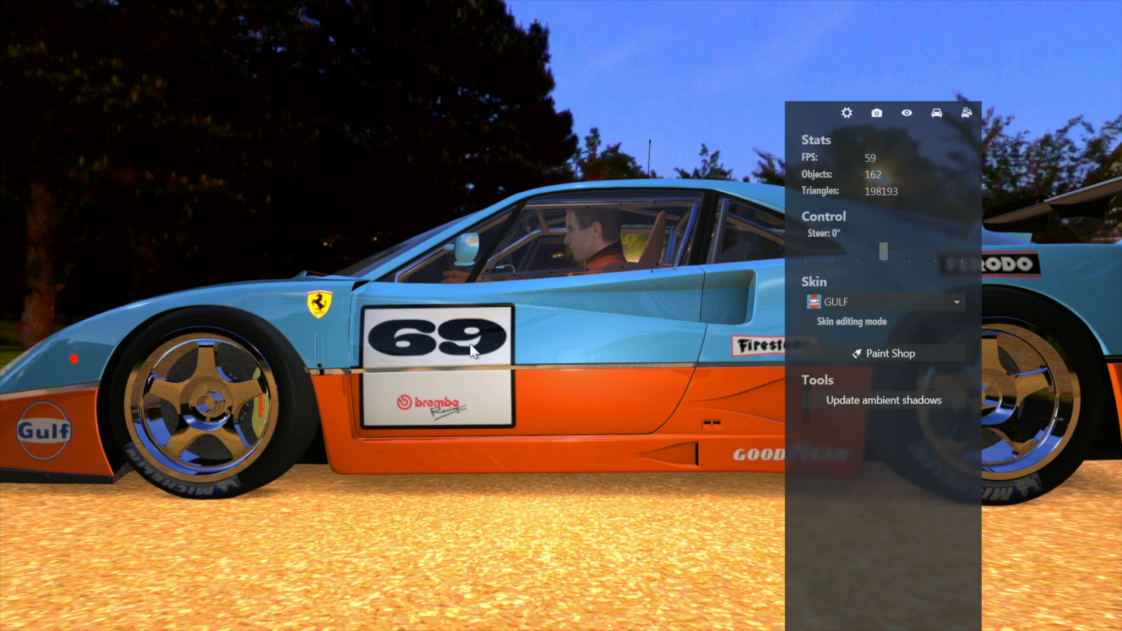
{"action": "left_click", "coordinate": [211, 450]}
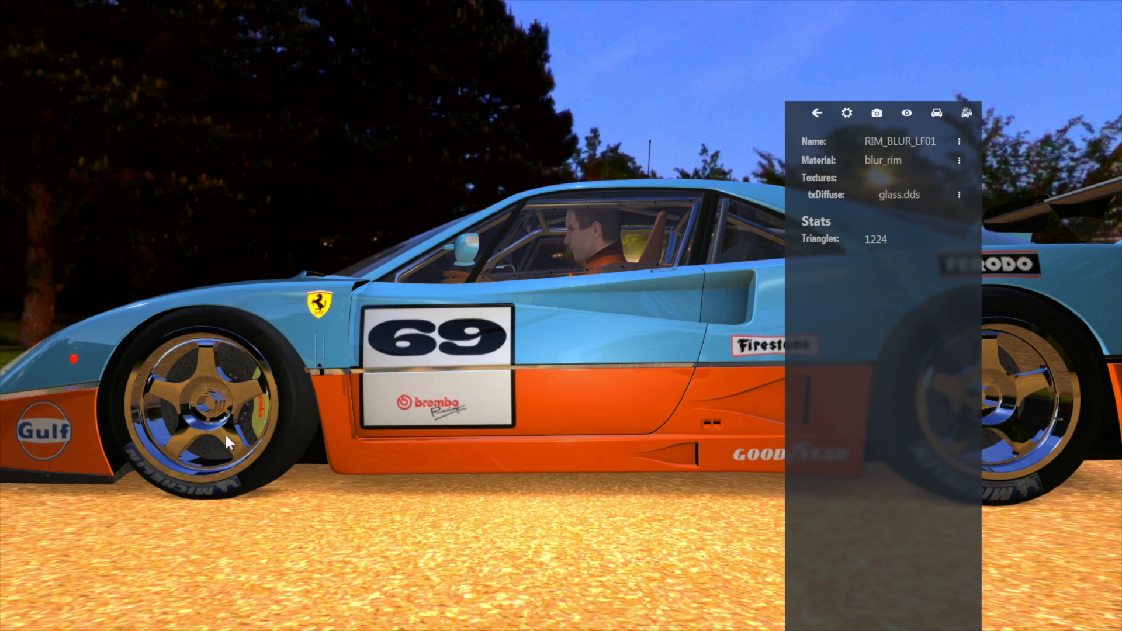
{"action": "left_click", "coordinate": [960, 160]}
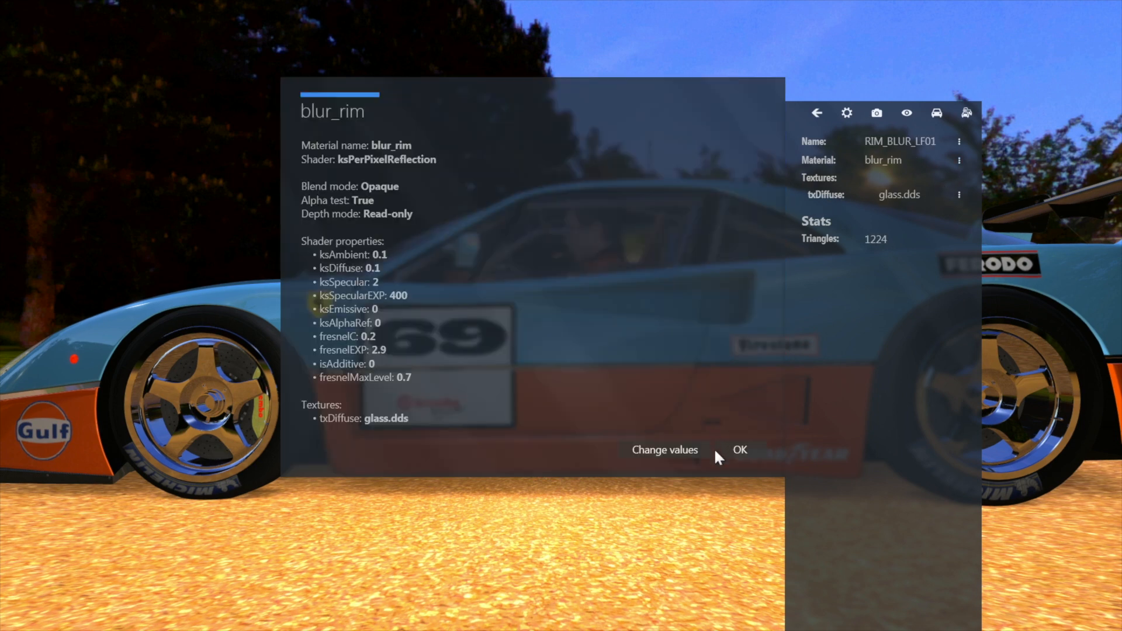
{"action": "left_click", "coordinate": [695, 450]}
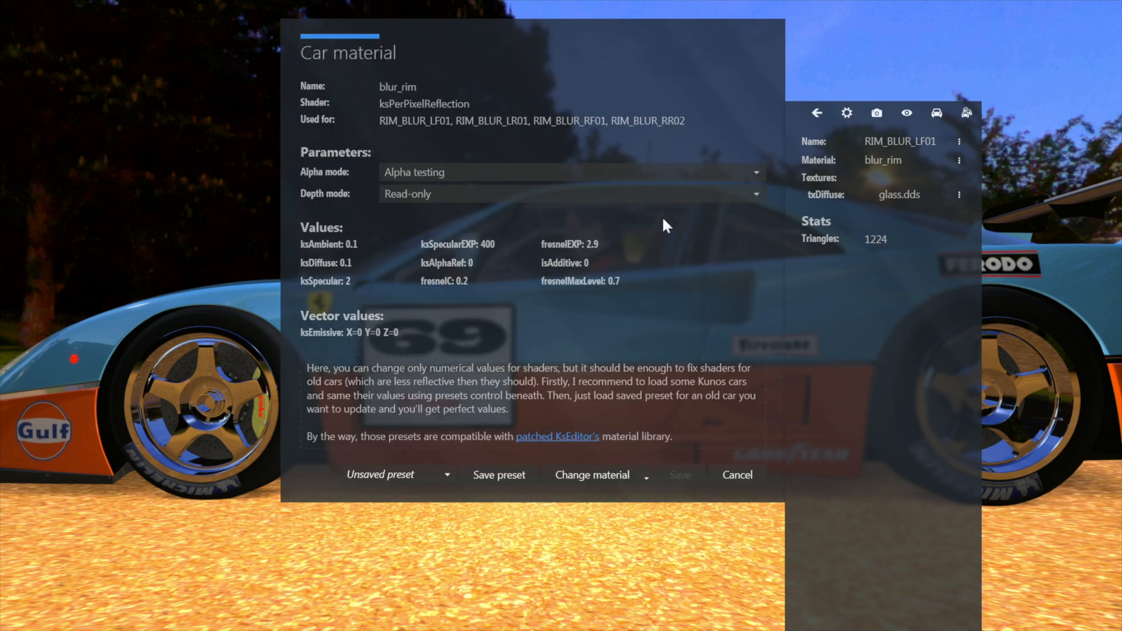
{"action": "left_click", "coordinate": [744, 473]}
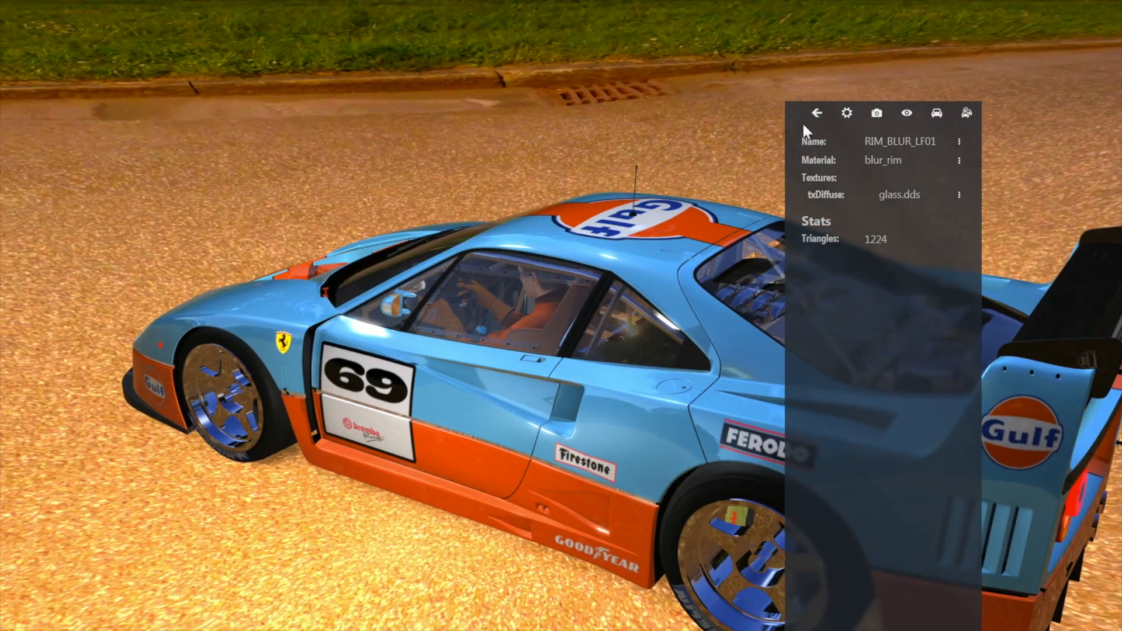
{"action": "left_click", "coordinate": [816, 114]}
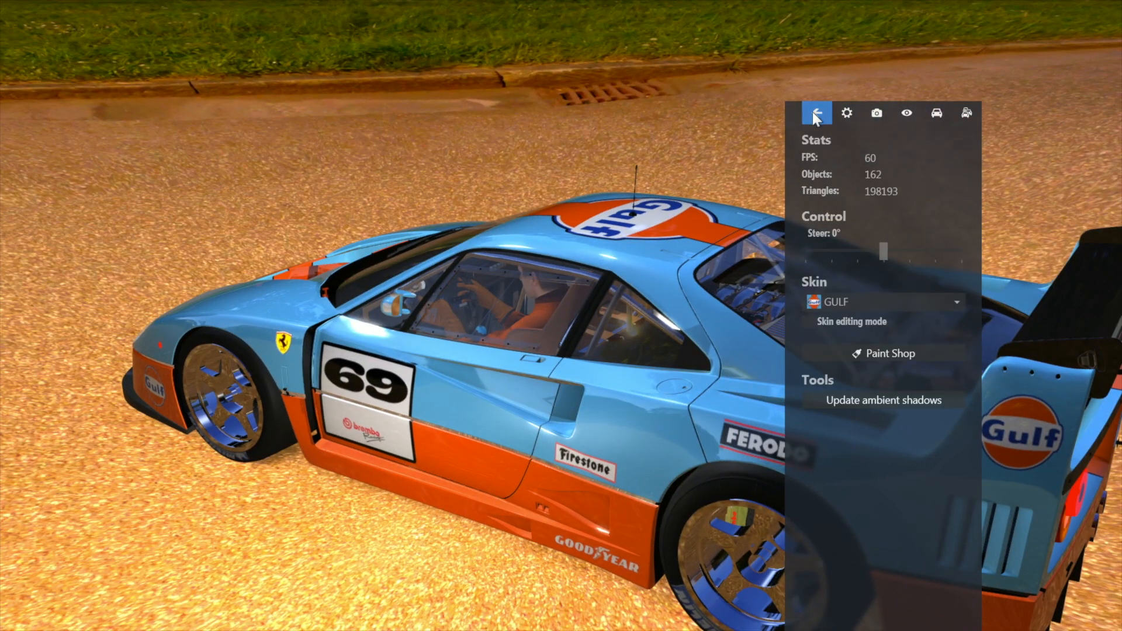
- Change the skin to FU-MUTHAPHUGGAH and examine its artwork on the side and hood, plus the headlights
{"action": "left_click", "coordinate": [942, 303]}
{"action": "left_click", "coordinate": [934, 337]}
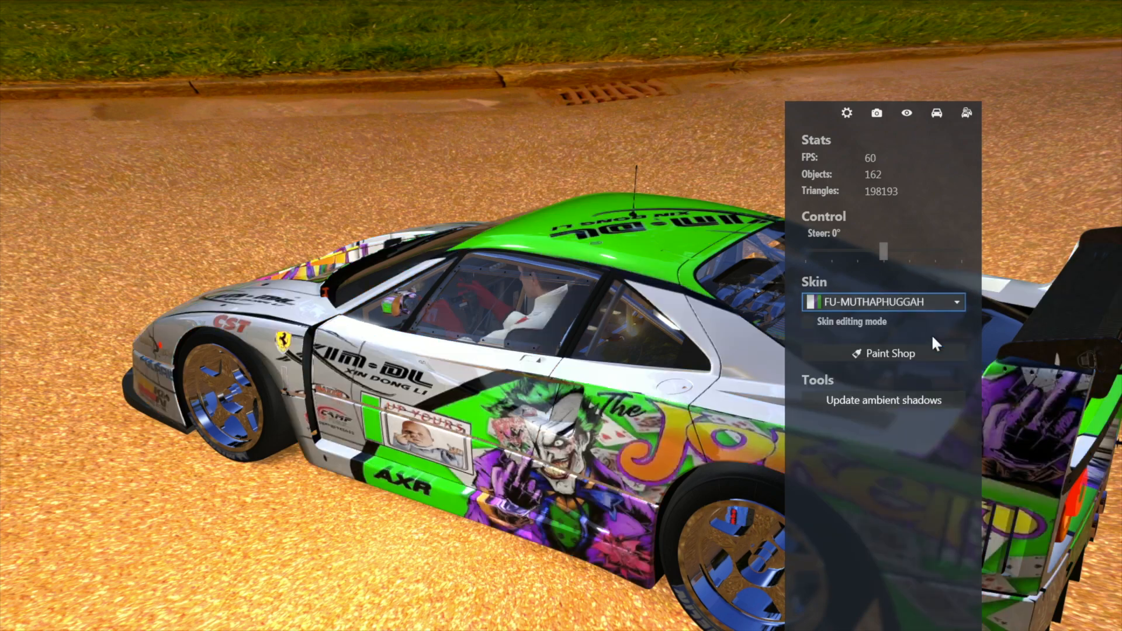
{"action": "left_click_drag", "start_coordinate": [536, 421], "coordinate": [507, 384]}
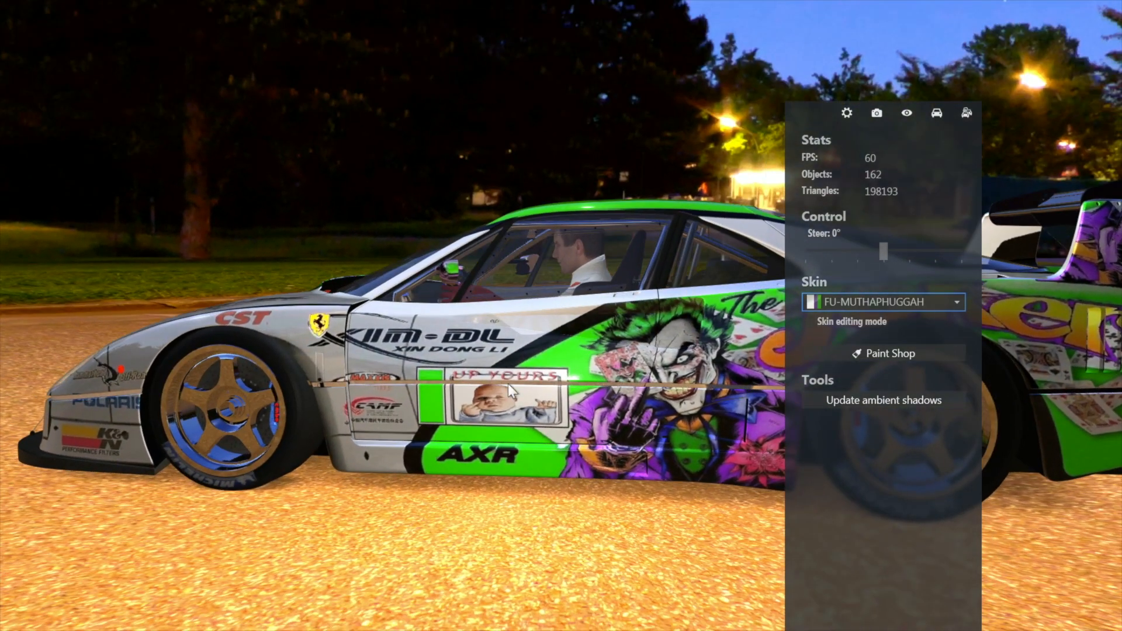
{"action": "scroll", "coordinate": [434, 395], "scroll_direction": "up", "scroll_amount": 5}
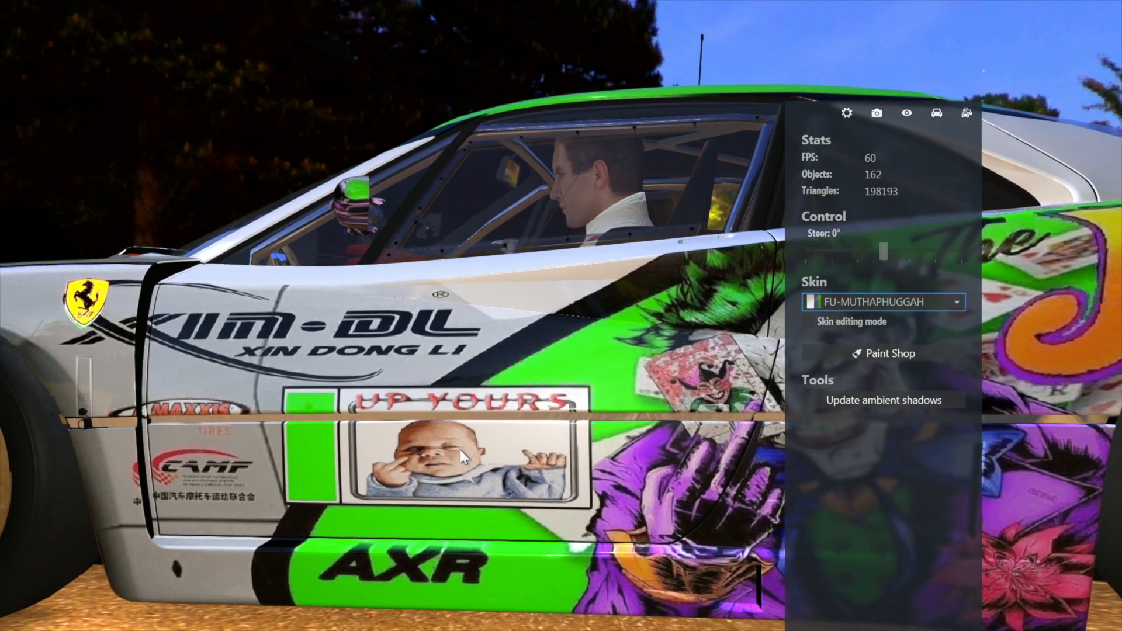
{"action": "left_click_drag", "start_coordinate": [461, 451], "coordinate": [457, 431]}
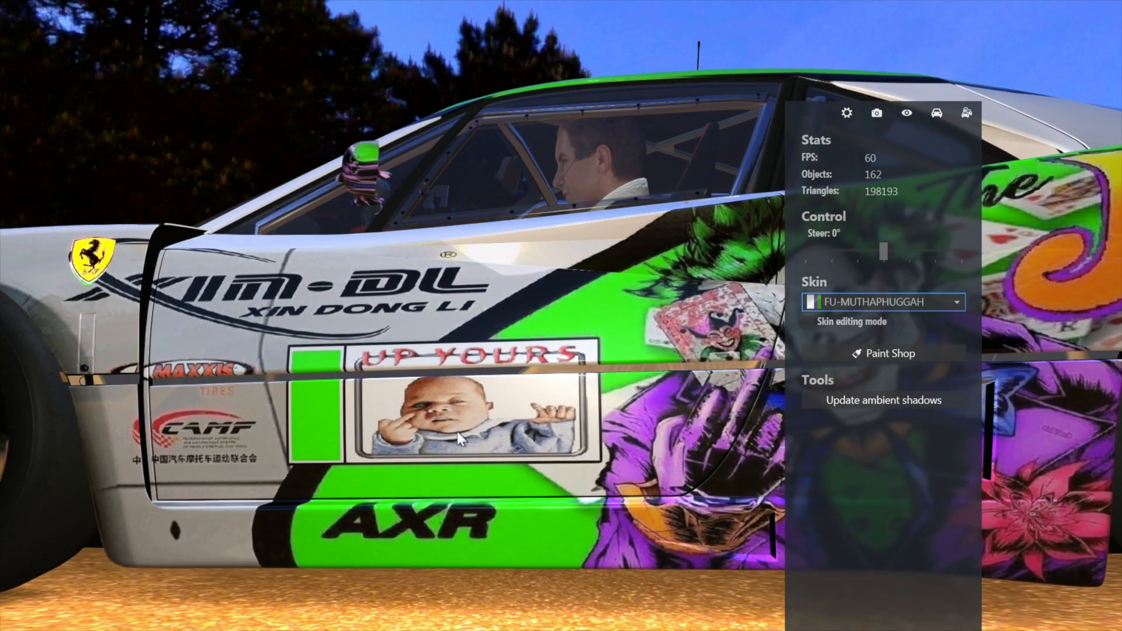
{"action": "left_click_drag", "start_coordinate": [361, 437], "coordinate": [485, 440]}
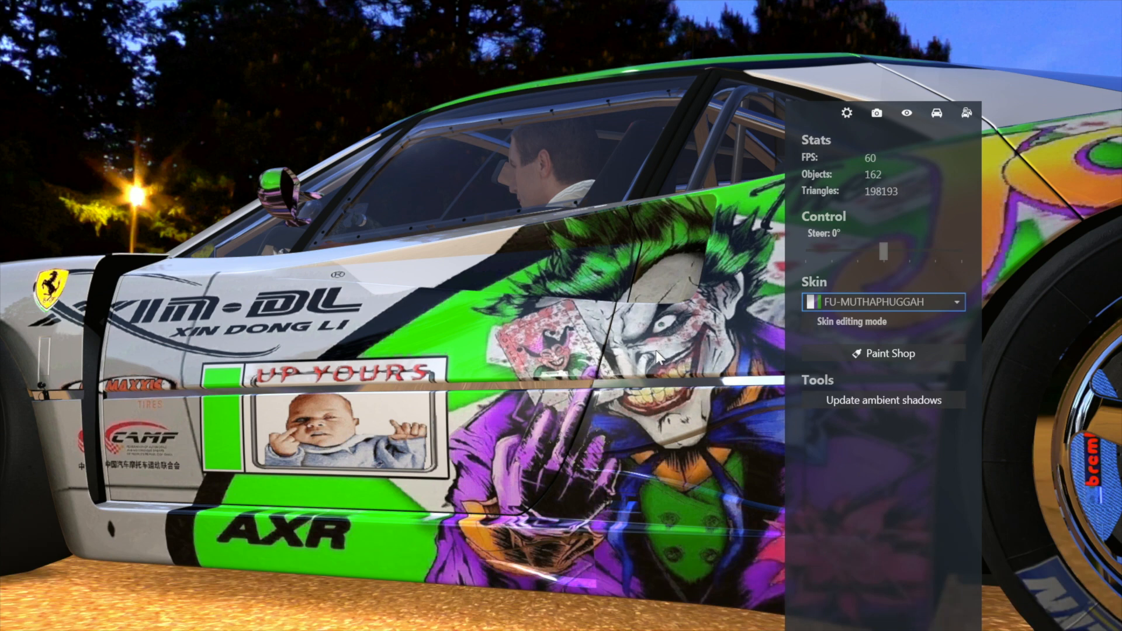
{"action": "left_click_drag", "start_coordinate": [657, 350], "coordinate": [629, 373]}
{"action": "scroll", "coordinate": [628, 370], "scroll_direction": "down", "scroll_amount": 3}
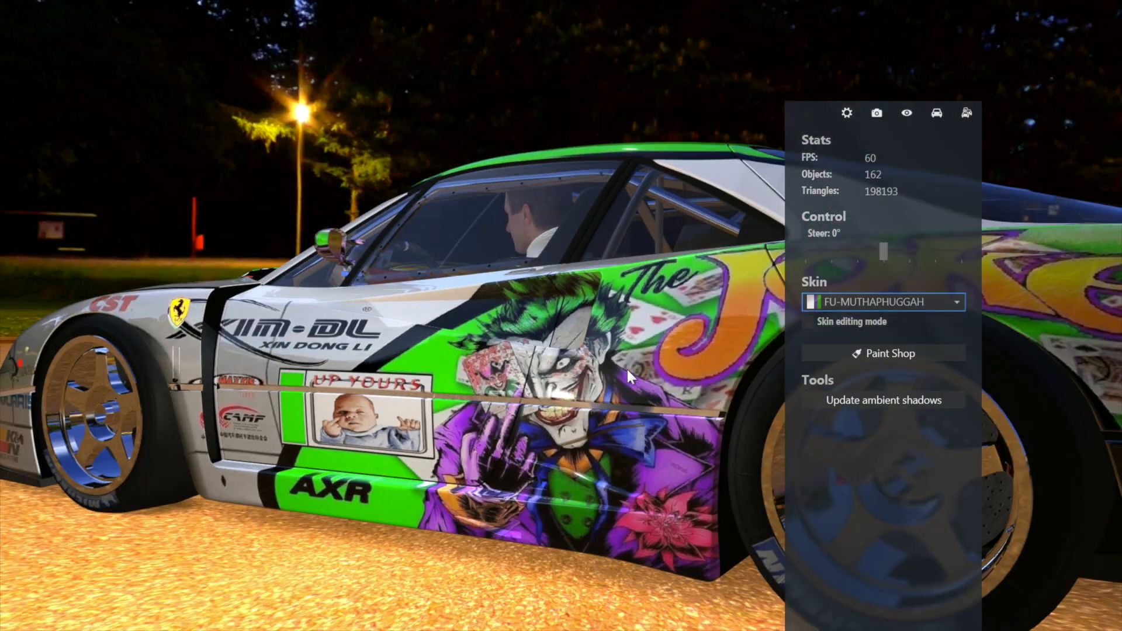
{"action": "left_click_drag", "start_coordinate": [540, 385], "coordinate": [813, 419]}
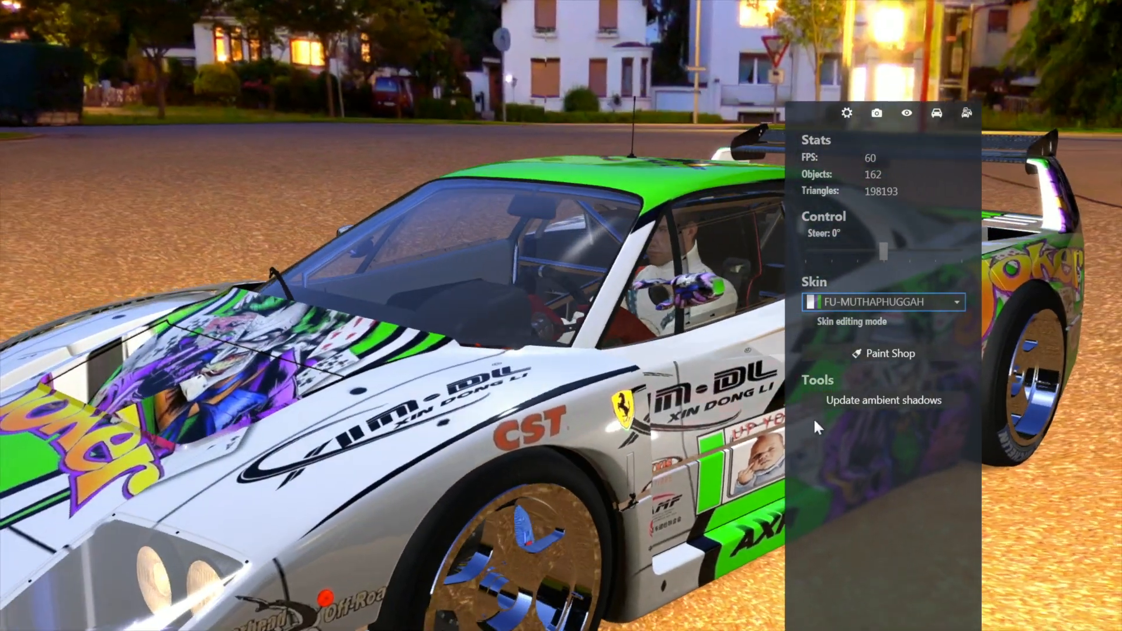
{"action": "left_click_drag", "start_coordinate": [418, 456], "coordinate": [537, 451]}
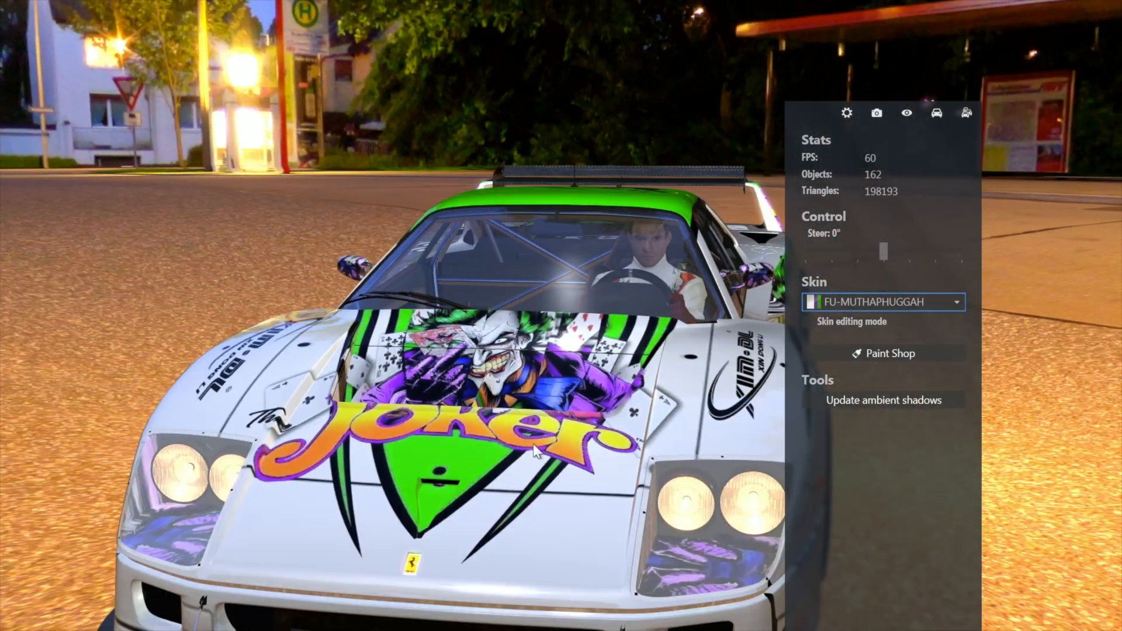
{"action": "left_click_drag", "start_coordinate": [465, 493], "coordinate": [400, 455]}
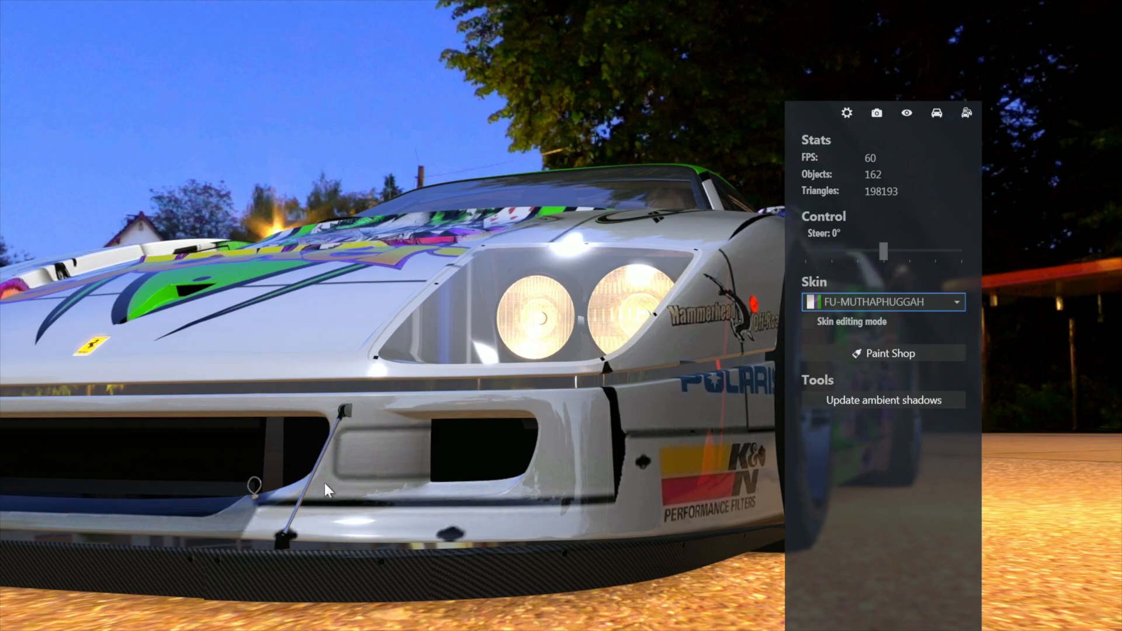
- Examine the chromed engine parts through the rear mesh grille and the exhaust tips at the back of the car
{"action": "left_click_drag", "start_coordinate": [282, 476], "coordinate": [402, 394]}
{"action": "left_click_drag", "start_coordinate": [205, 398], "coordinate": [497, 471]}
{"action": "left_click_drag", "start_coordinate": [522, 529], "coordinate": [358, 455]}
{"action": "left_click_drag", "start_coordinate": [264, 430], "coordinate": [380, 432]}
{"action": "scroll", "coordinate": [490, 526], "scroll_direction": "up", "scroll_amount": 6}
{"action": "left_click_drag", "start_coordinate": [489, 527], "coordinate": [387, 496]}
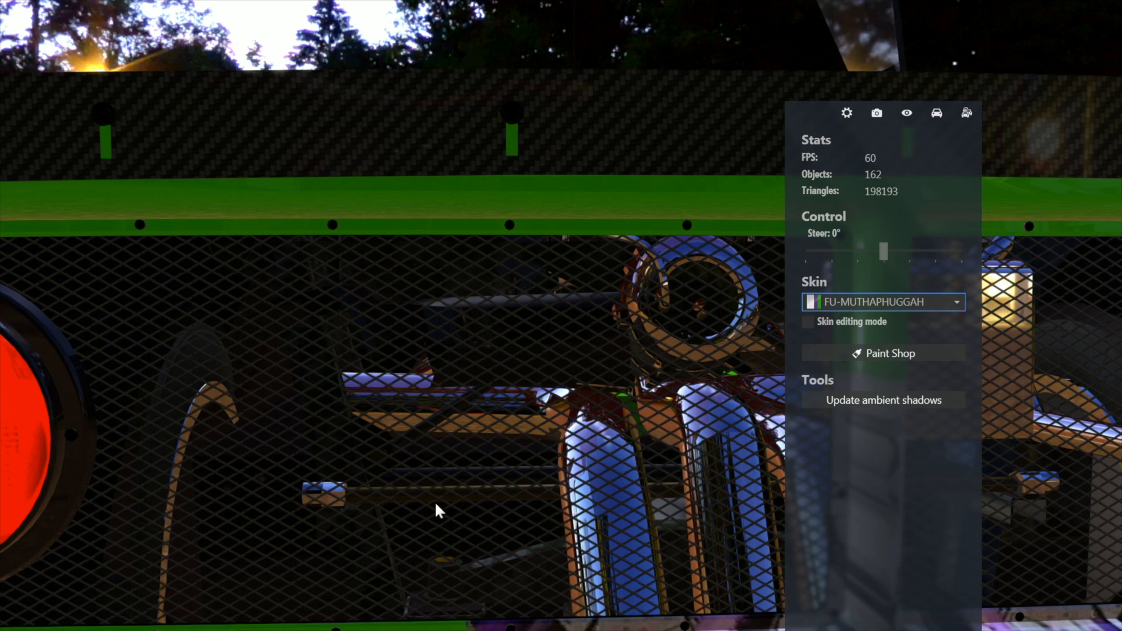
{"action": "left_click_drag", "start_coordinate": [435, 502], "coordinate": [402, 503]}
{"action": "left_click_drag", "start_coordinate": [475, 491], "coordinate": [508, 486]}
{"action": "scroll", "coordinate": [507, 482], "scroll_direction": "down", "scroll_amount": 5}
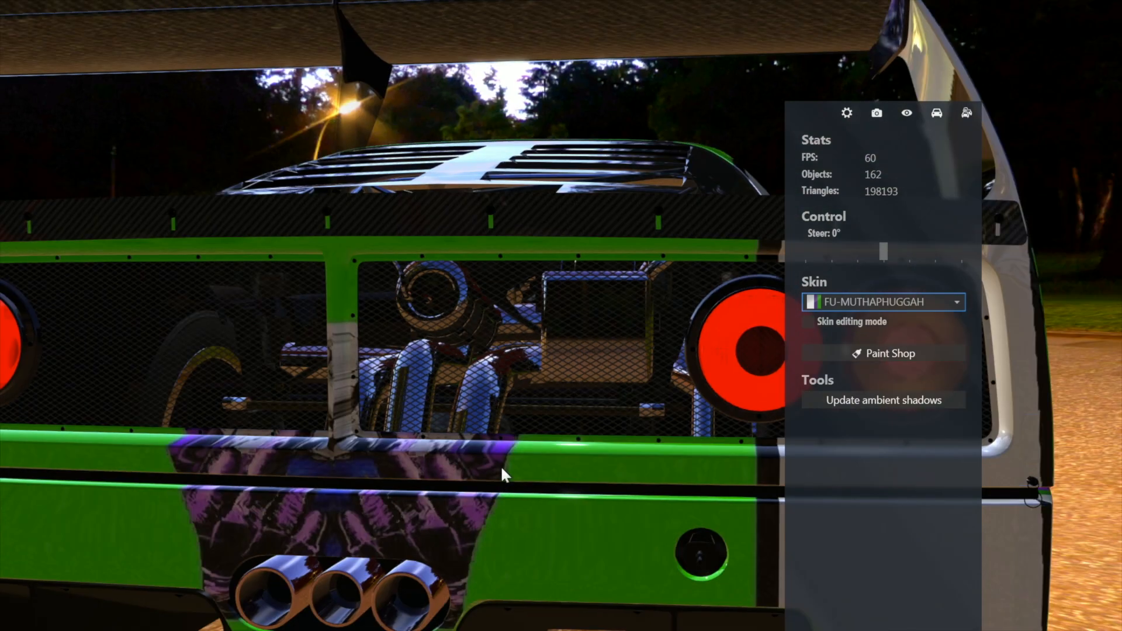
- Turn off the car's lights and examine the chromed engine parts up close through the rear mesh grille
{"action": "scroll", "coordinate": [505, 475], "scroll_direction": "down", "scroll_amount": 3}
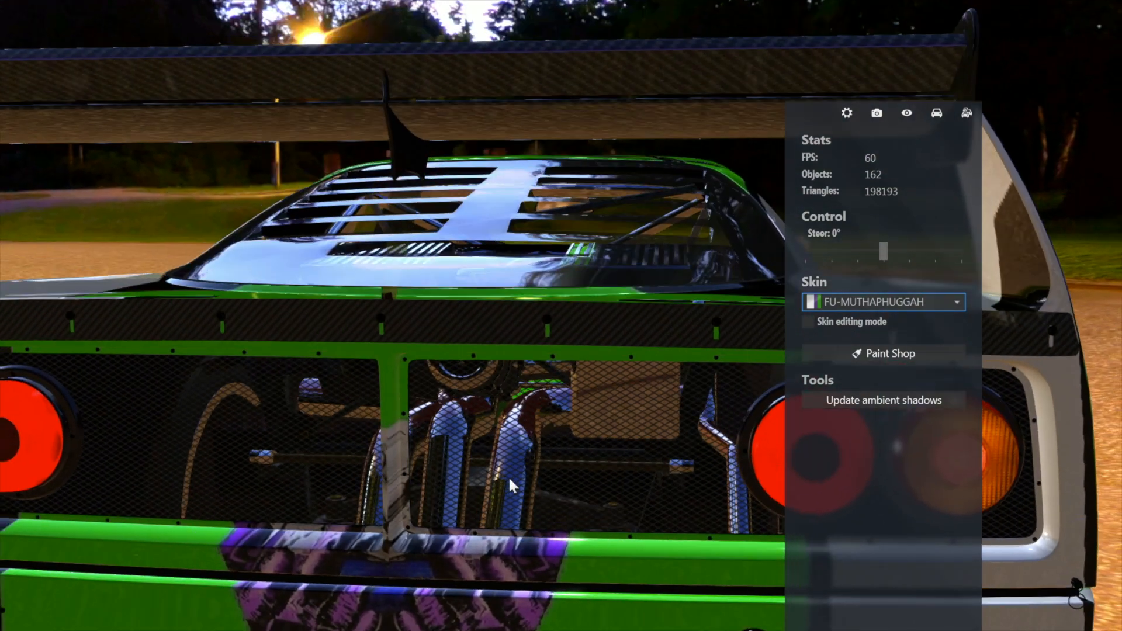
{"action": "left_click", "coordinate": [880, 111]}
{"action": "left_click", "coordinate": [822, 112]}
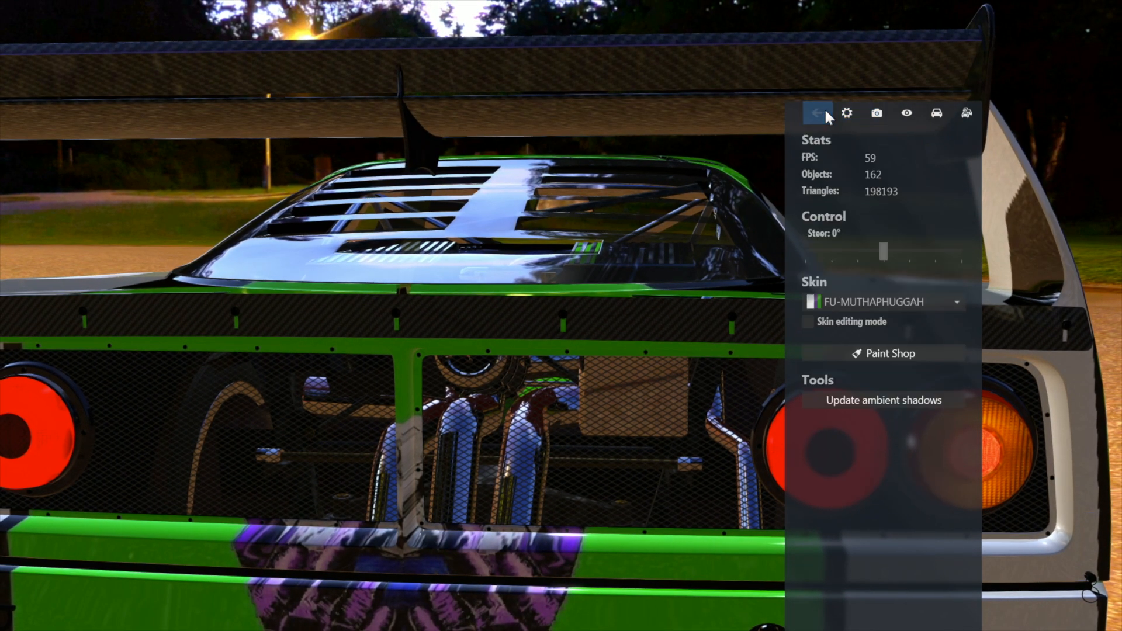
{"action": "left_click", "coordinate": [935, 114]}
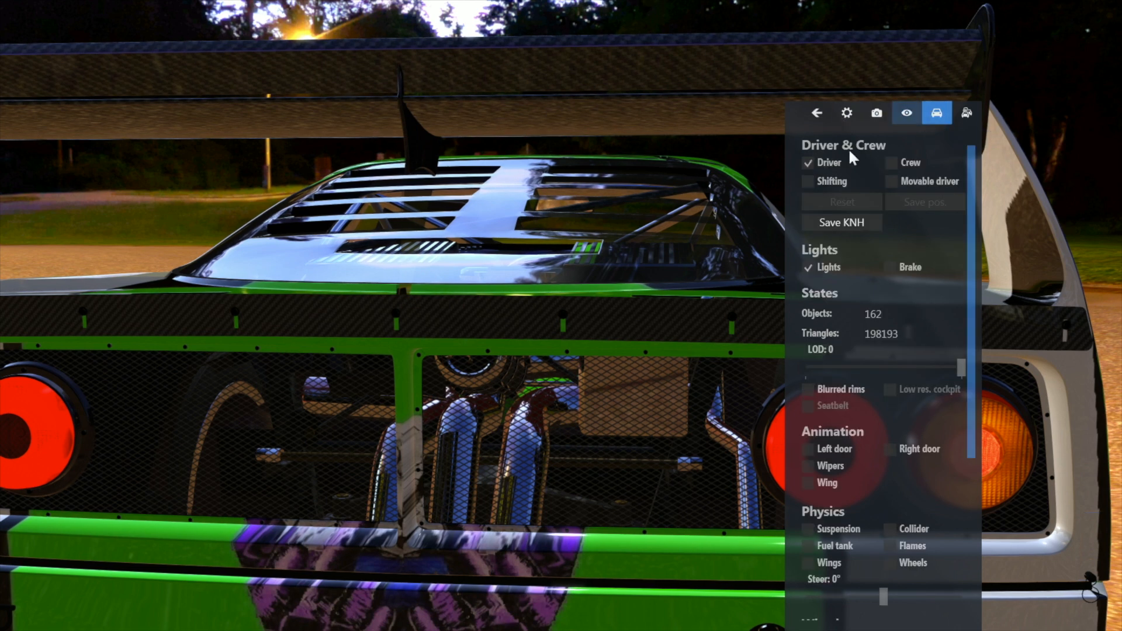
{"action": "left_click", "coordinate": [806, 265]}
{"action": "left_click", "coordinate": [807, 264]}
{"action": "left_click", "coordinate": [806, 267]}
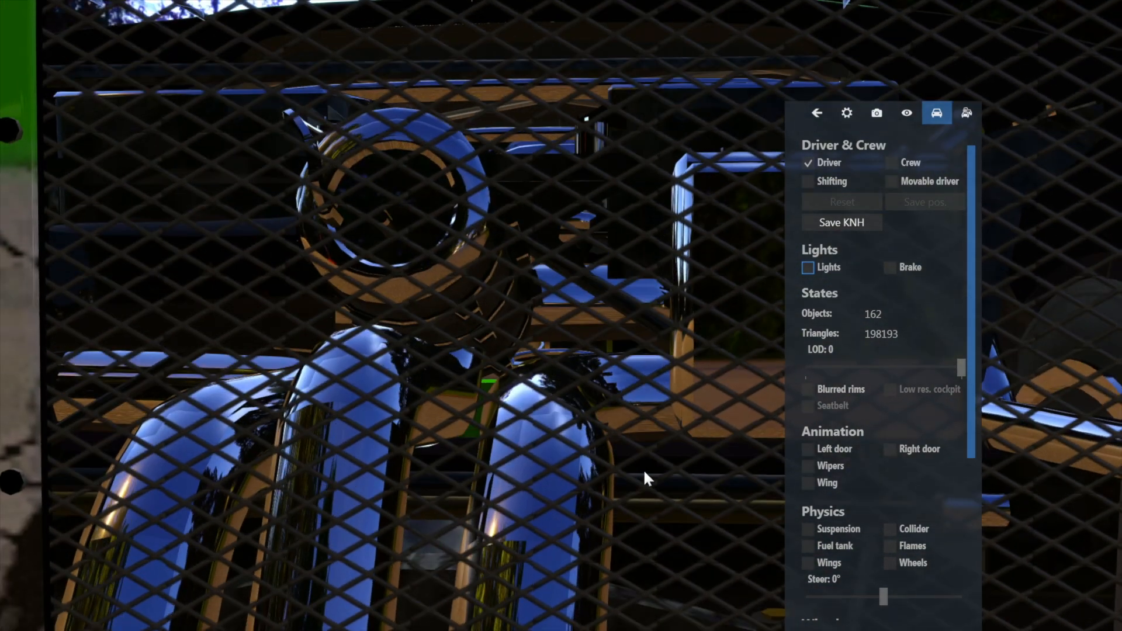
{"action": "left_click", "coordinate": [807, 267]}
{"action": "scroll", "coordinate": [517, 372], "scroll_direction": "down", "scroll_amount": 5}
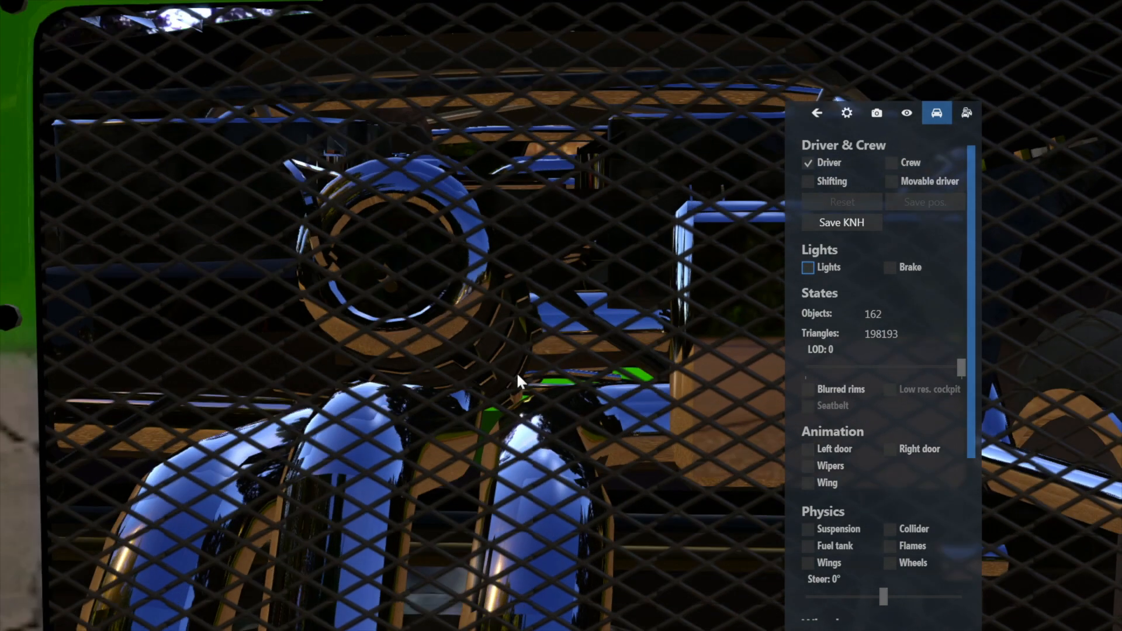
{"action": "scroll", "coordinate": [520, 375], "scroll_direction": "down", "scroll_amount": 3}
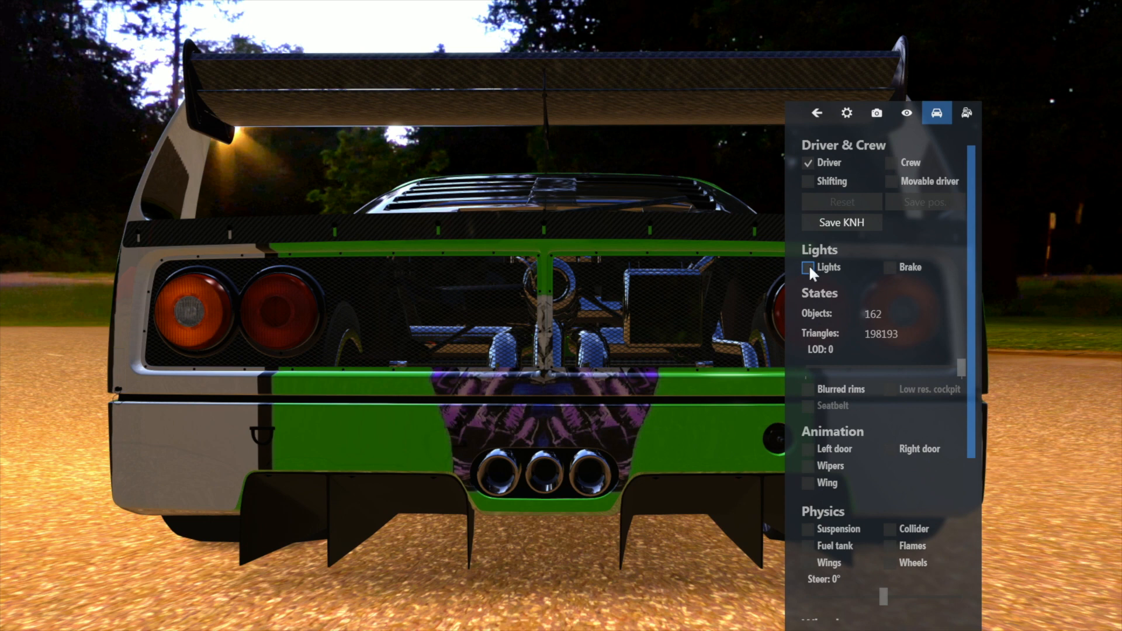
- Toggle the lights on and off twice to compare the taillights in the full rear view
{"action": "left_click", "coordinate": [808, 267]}
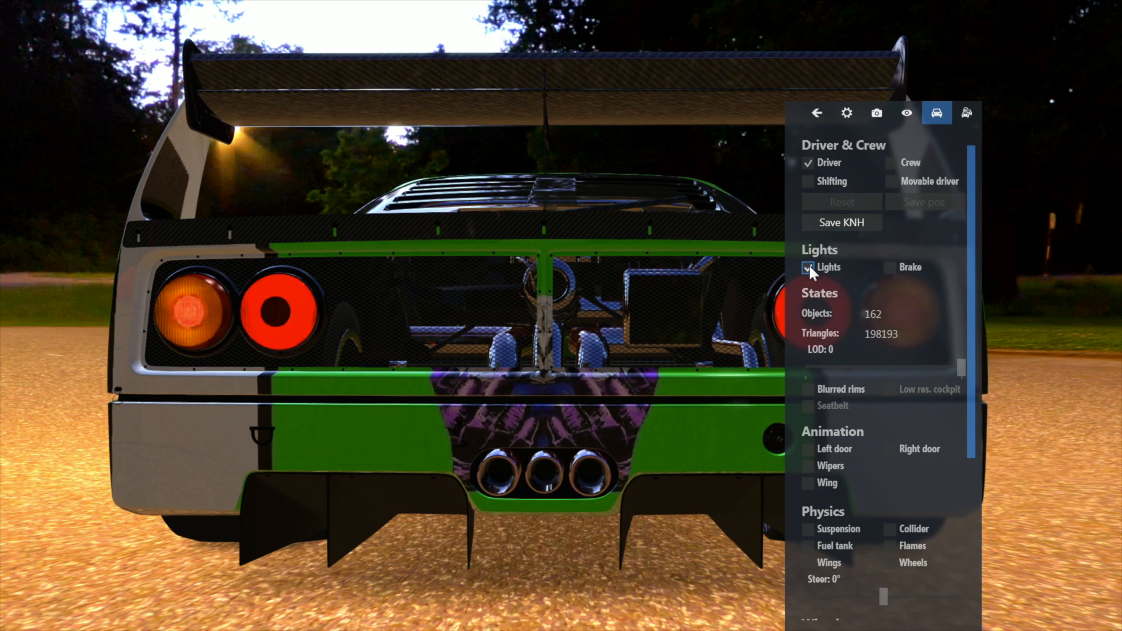
{"action": "left_click", "coordinate": [808, 267]}
{"action": "left_click", "coordinate": [809, 267]}
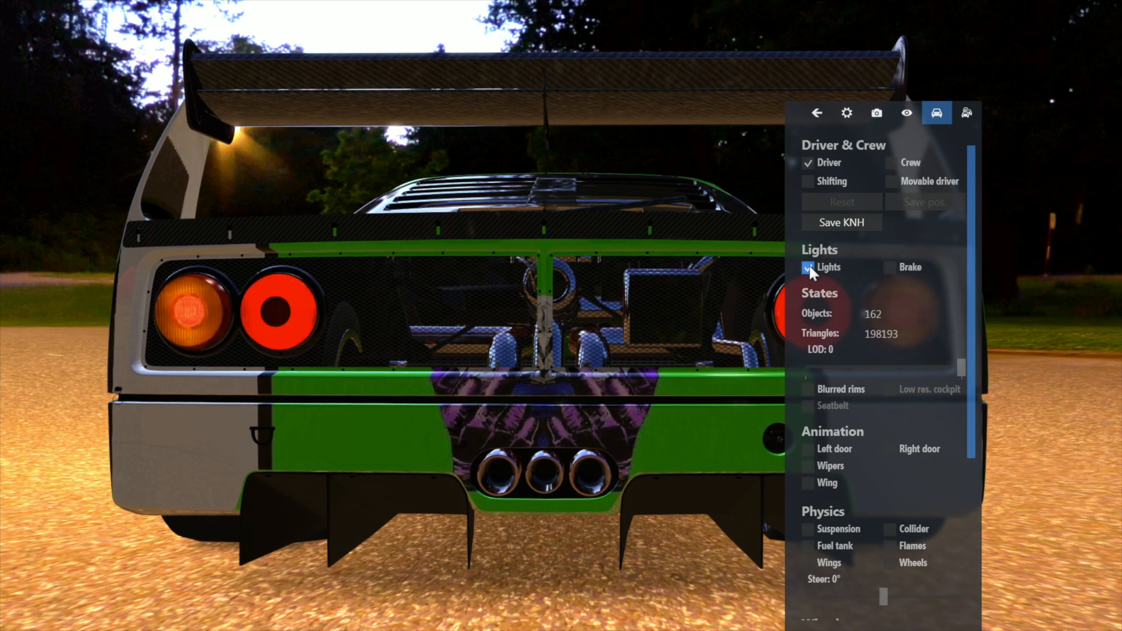
{"action": "left_click", "coordinate": [808, 267]}
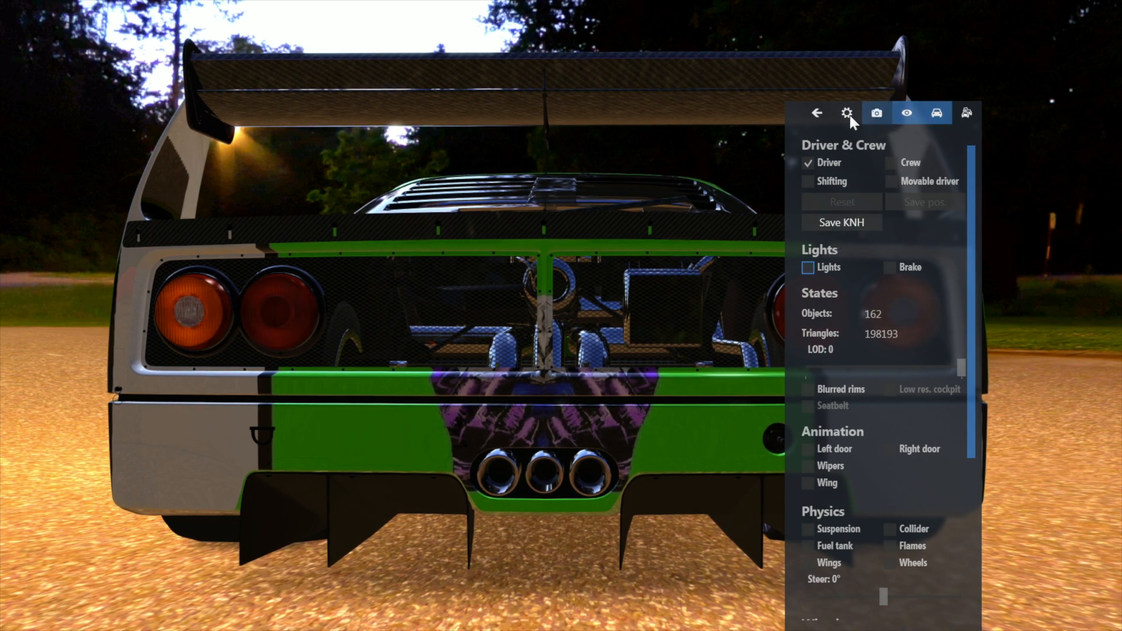
- Change the skin to OIL and examine the car's rear, side and roll cage through the door window
{"action": "left_click", "coordinate": [817, 114]}
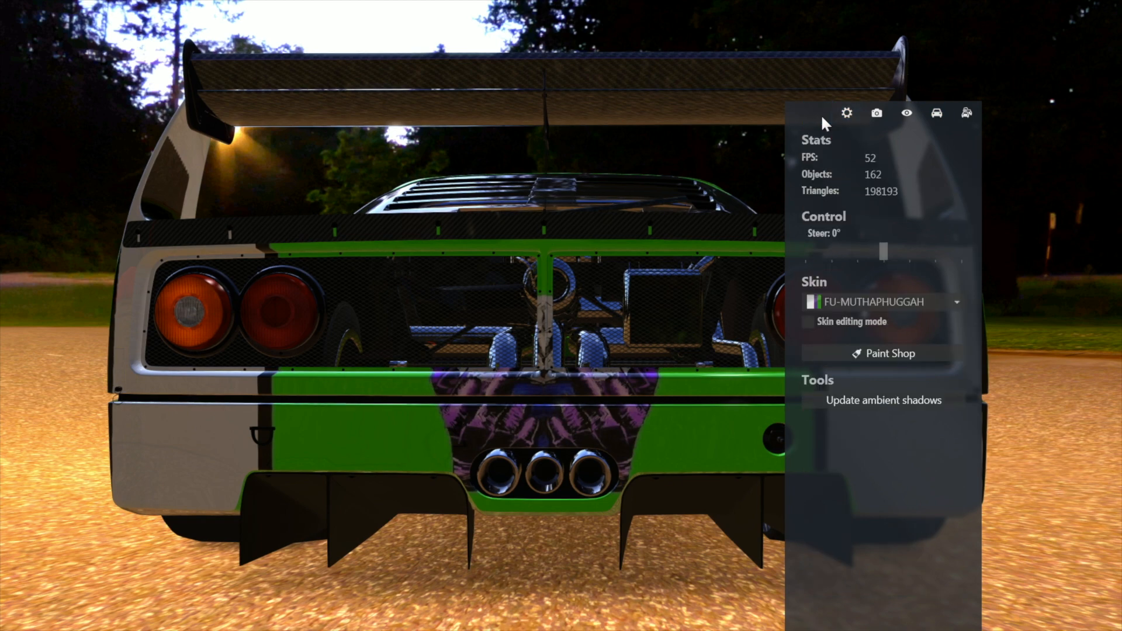
{"action": "left_click", "coordinate": [958, 304]}
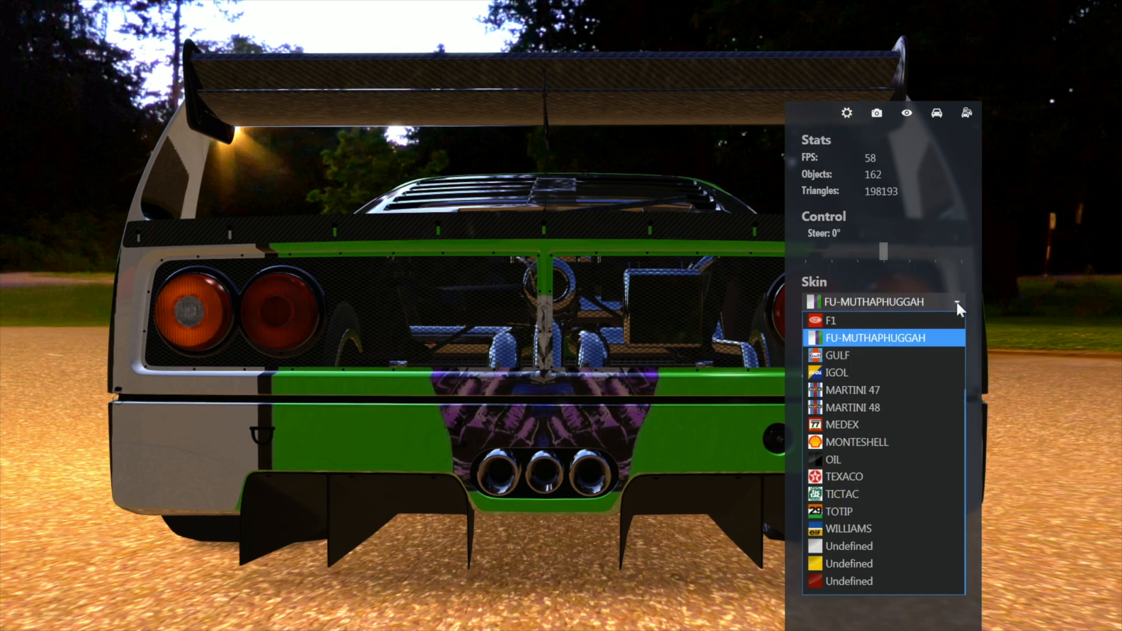
{"action": "left_click", "coordinate": [910, 460]}
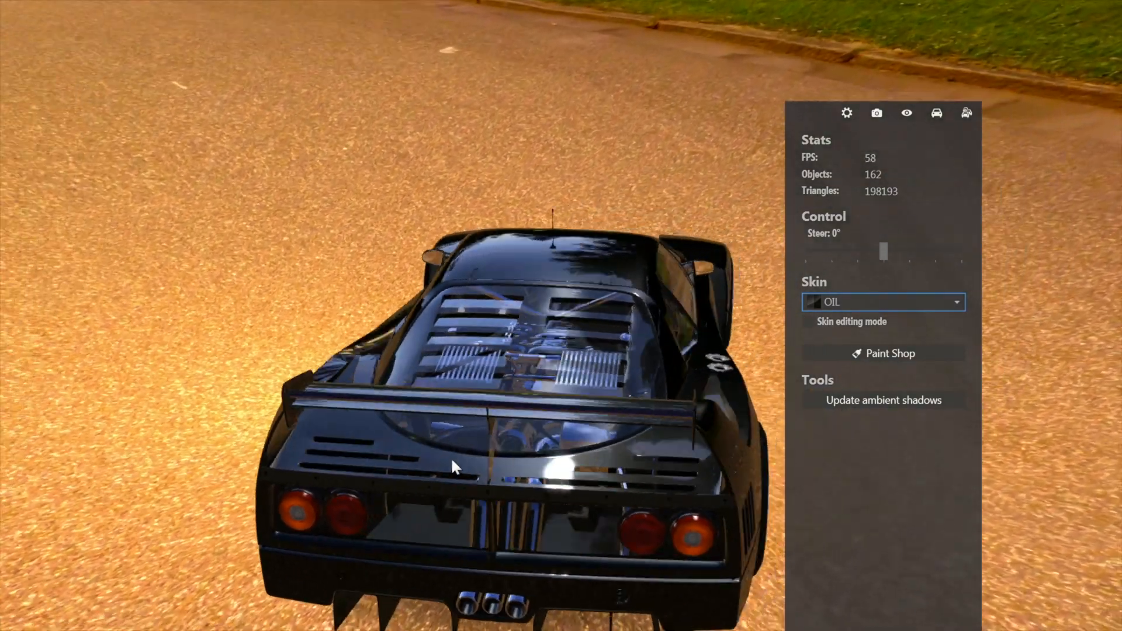
{"action": "left_click_drag", "start_coordinate": [453, 461], "coordinate": [179, 342]}
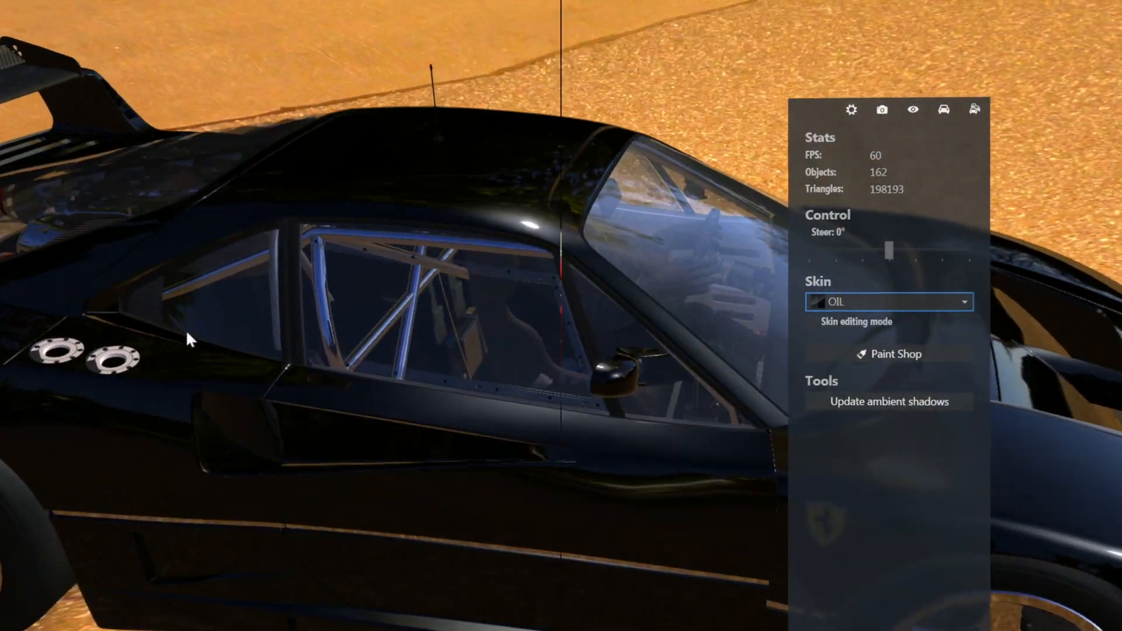